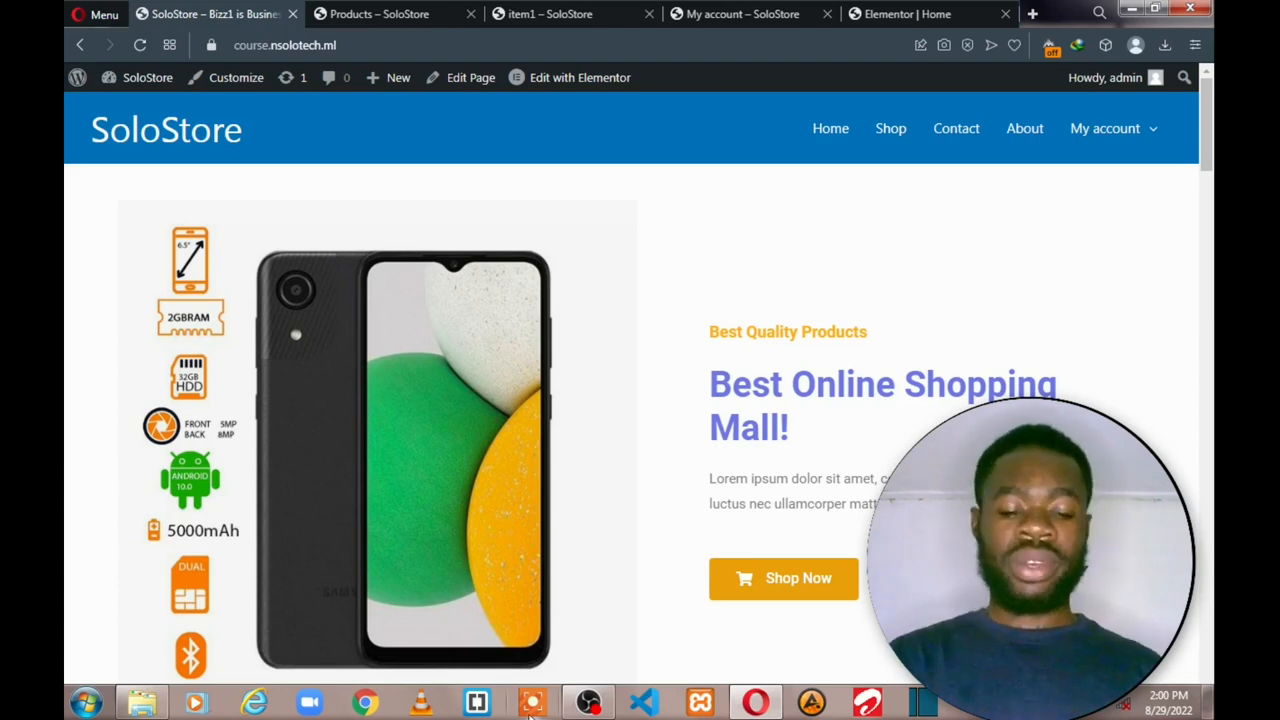
Examine the store's home page from the hero banner through the product sections and coupon banner to the customer reviews
scroll(634, 344, down, 3)
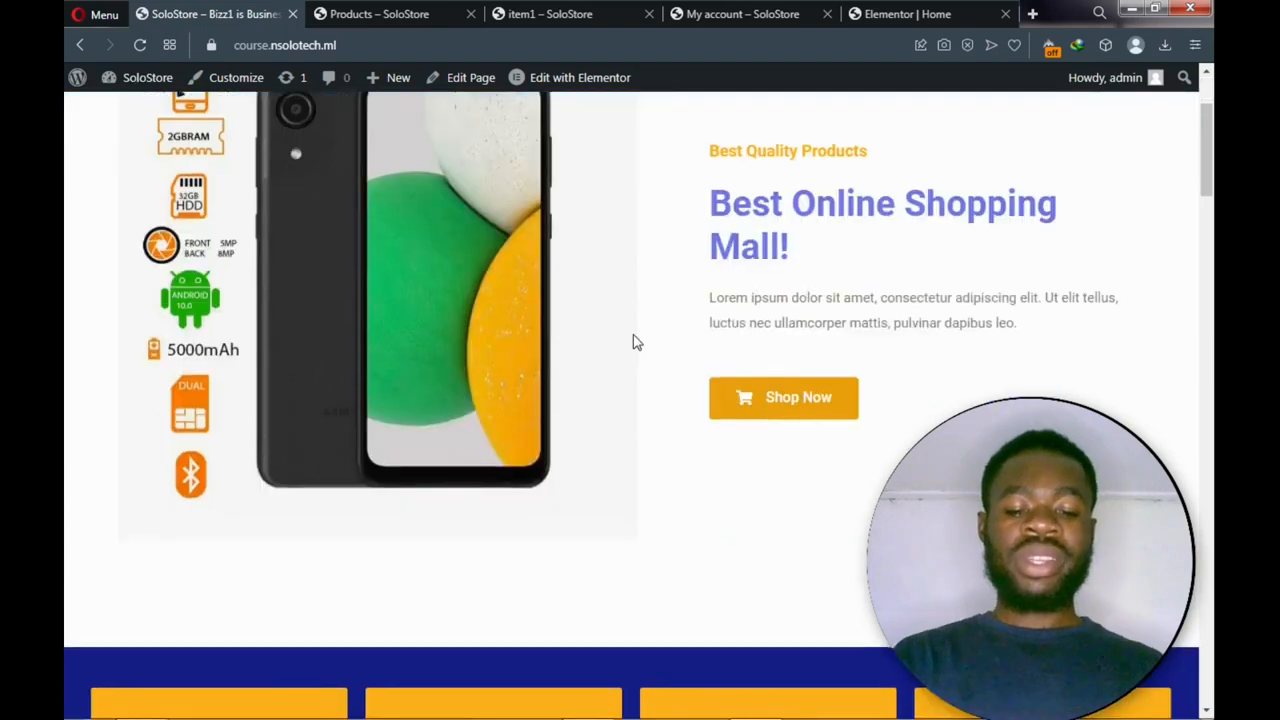
scroll(633, 343, down, 5)
scroll(633, 343, down, 2)
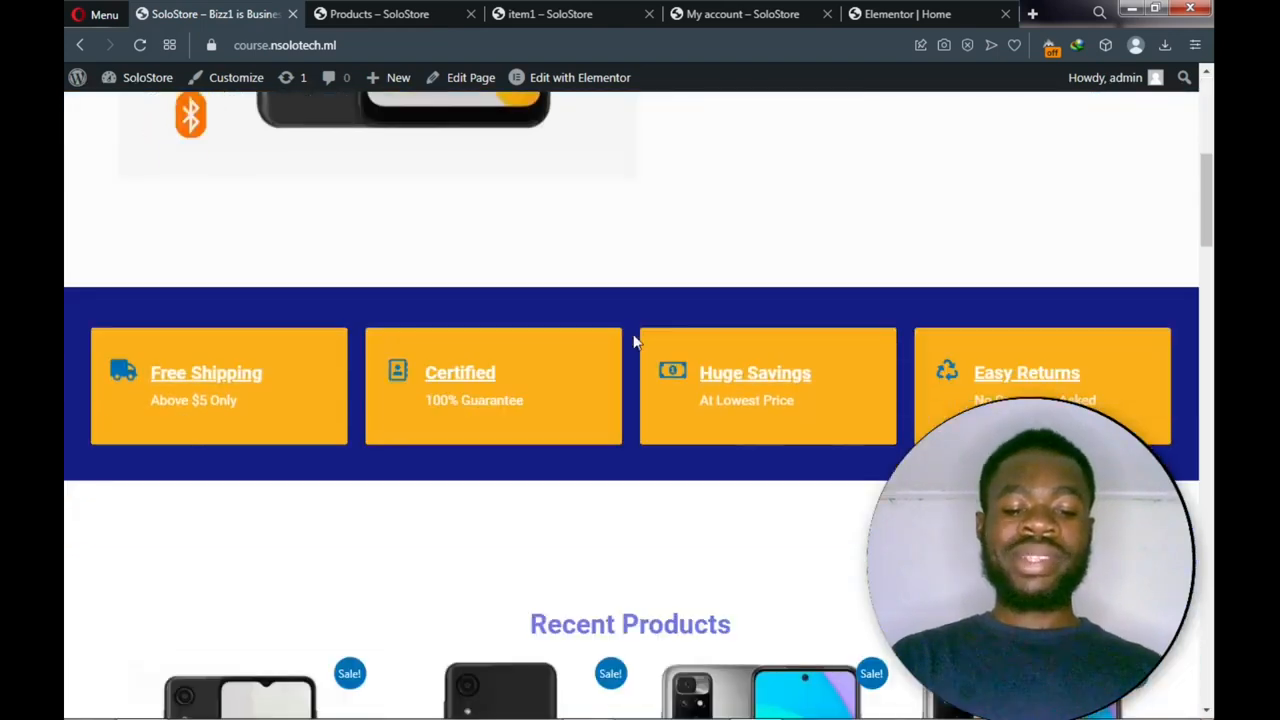
scroll(633, 343, down, 4)
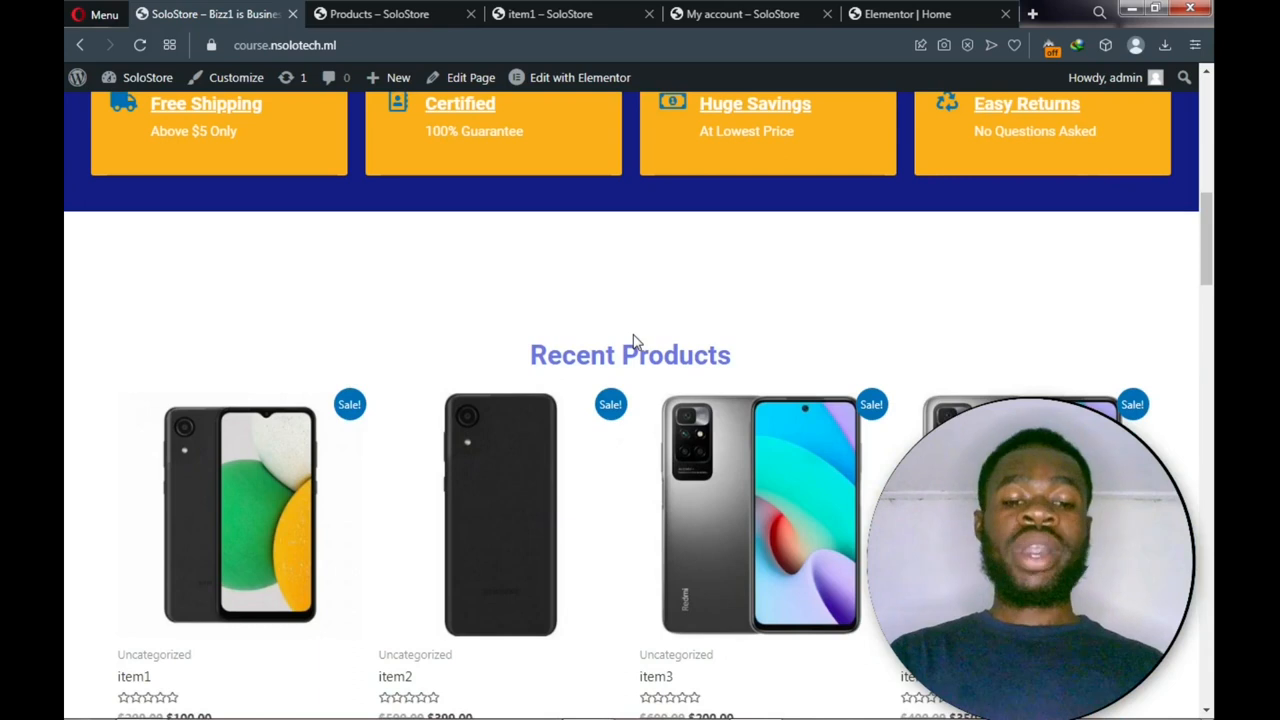
scroll(633, 343, down, 3)
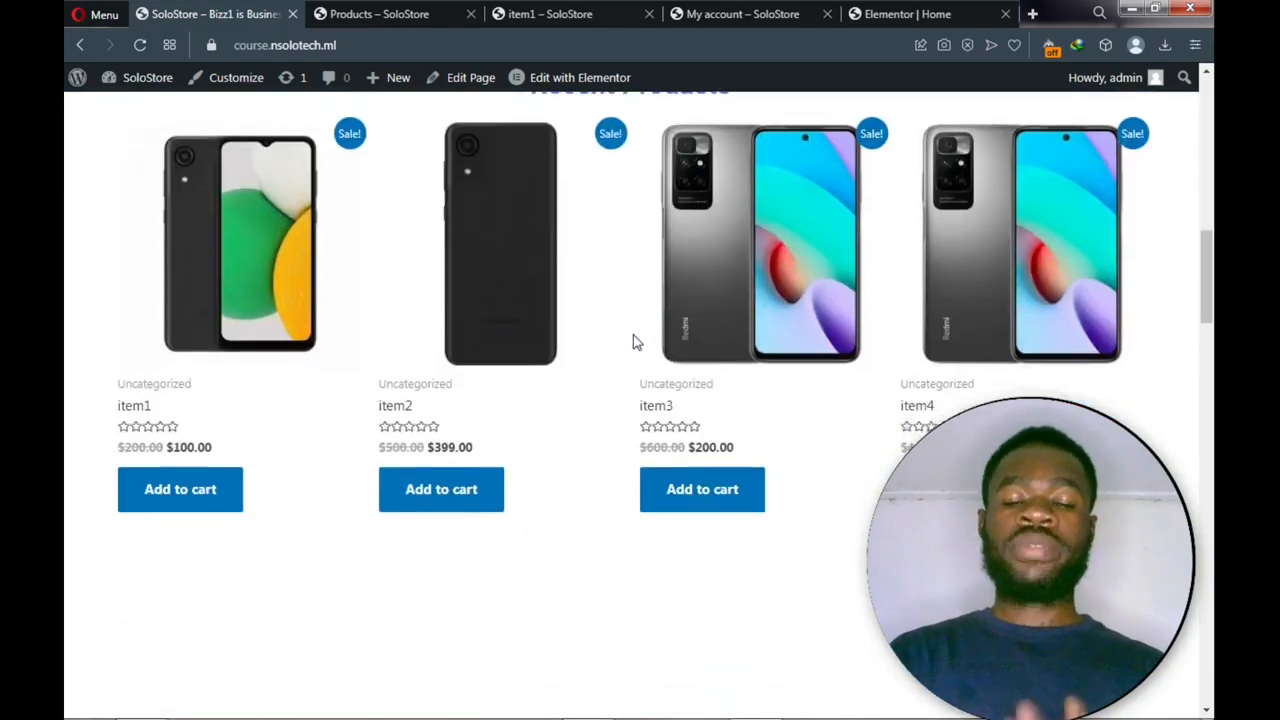
scroll(633, 343, down, 5)
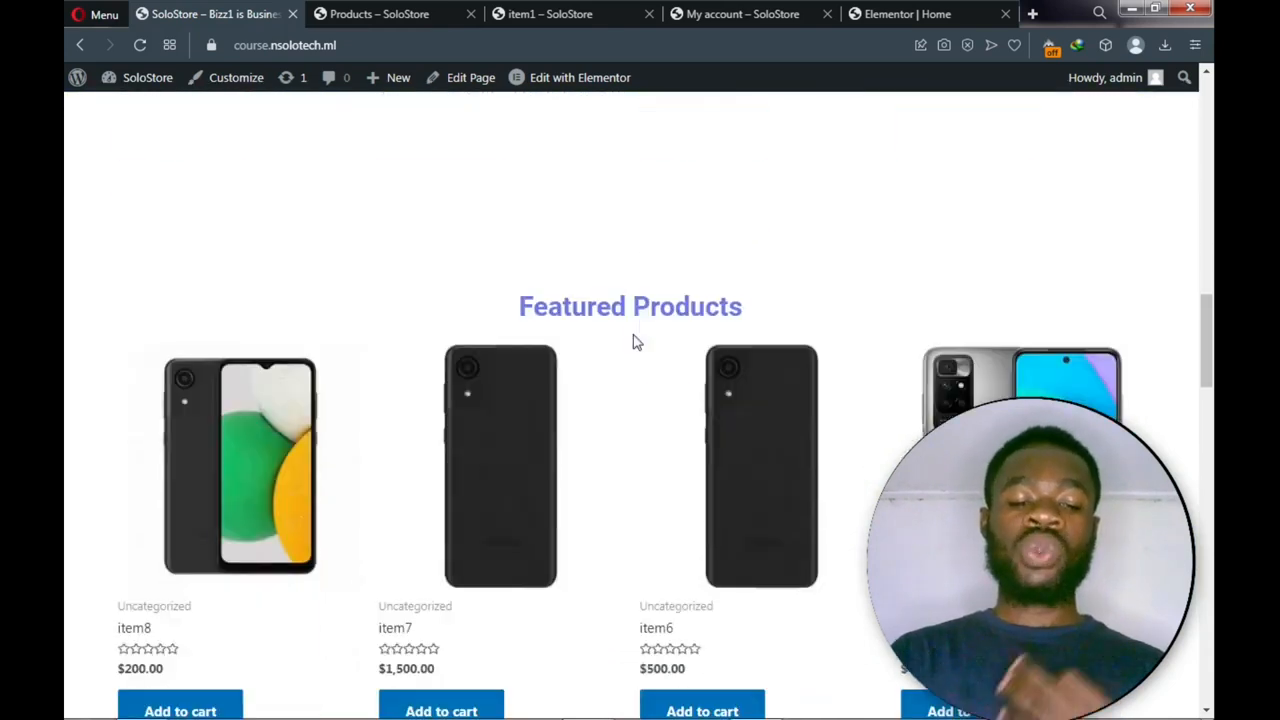
scroll(633, 343, down, 3)
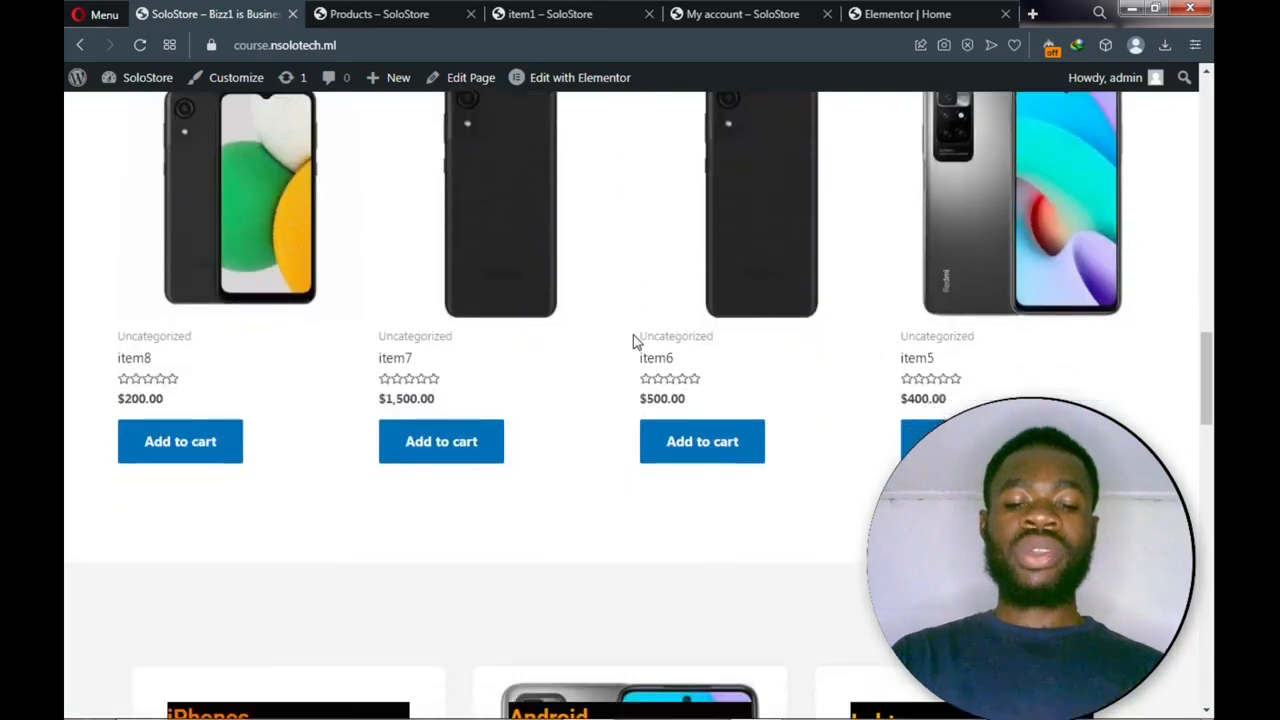
scroll(633, 343, down, 5)
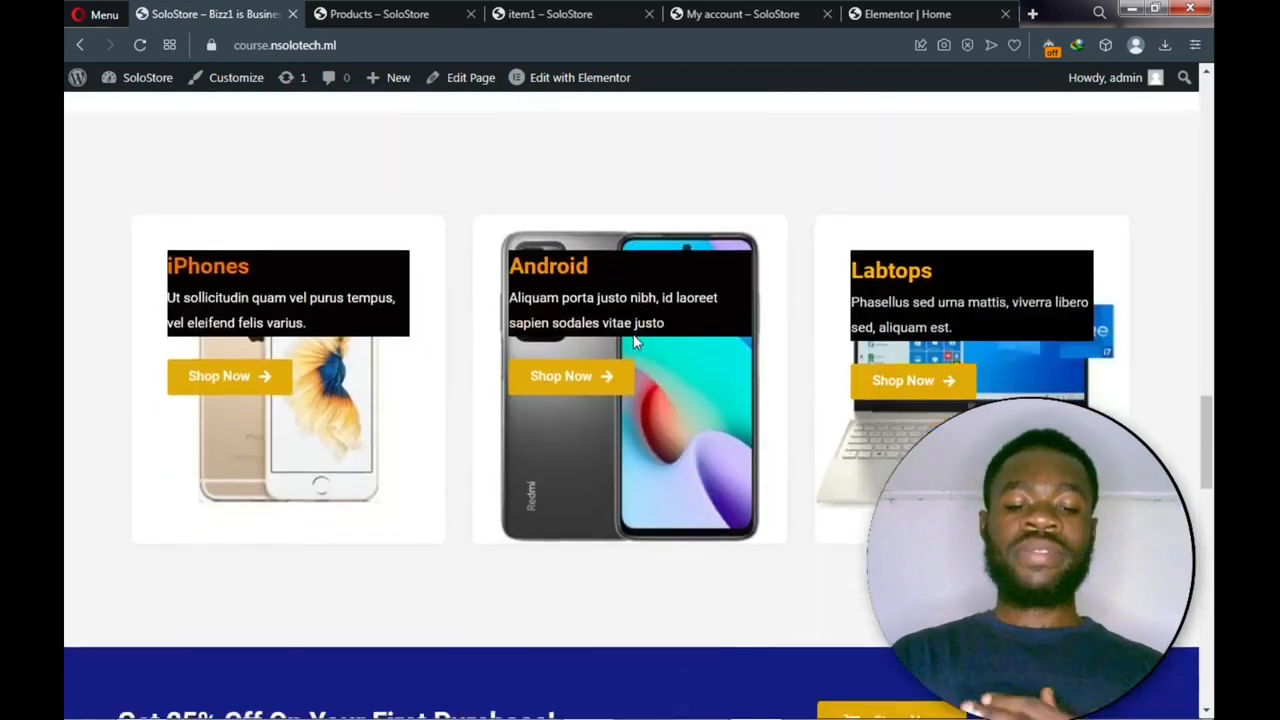
scroll(633, 343, down, 7)
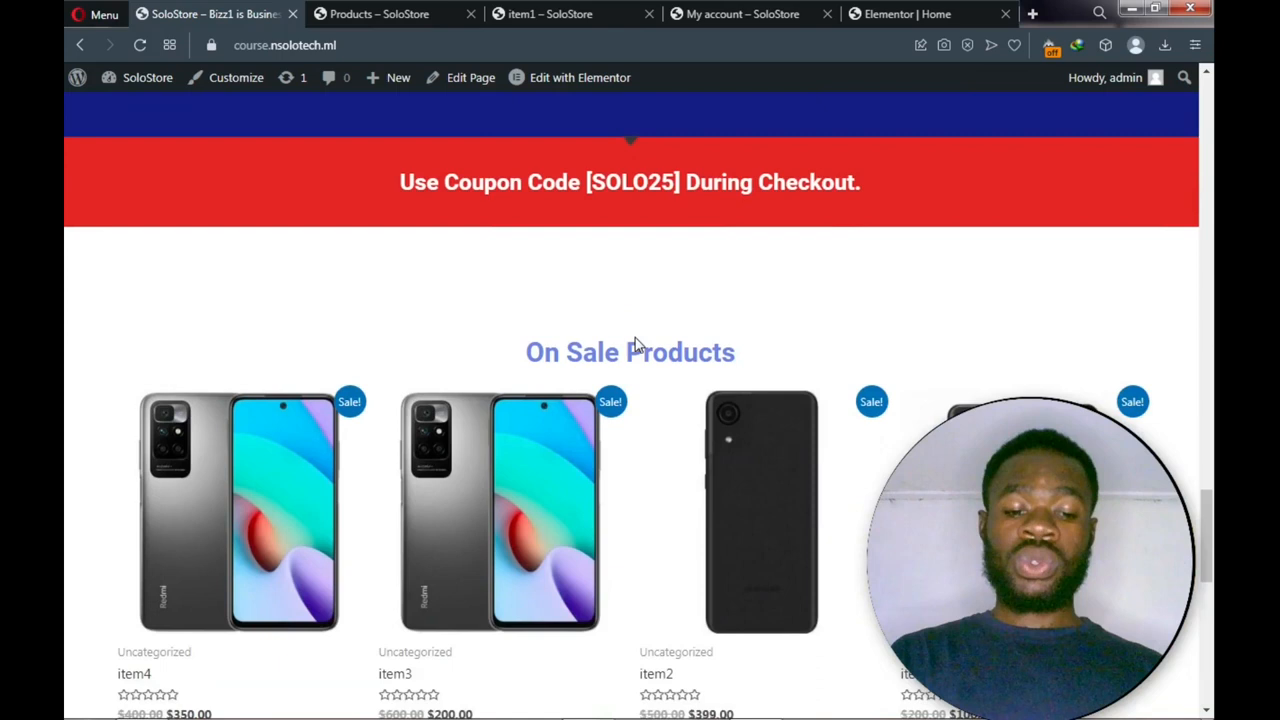
scroll(633, 343, down, 5)
scroll(629, 340, down, 2)
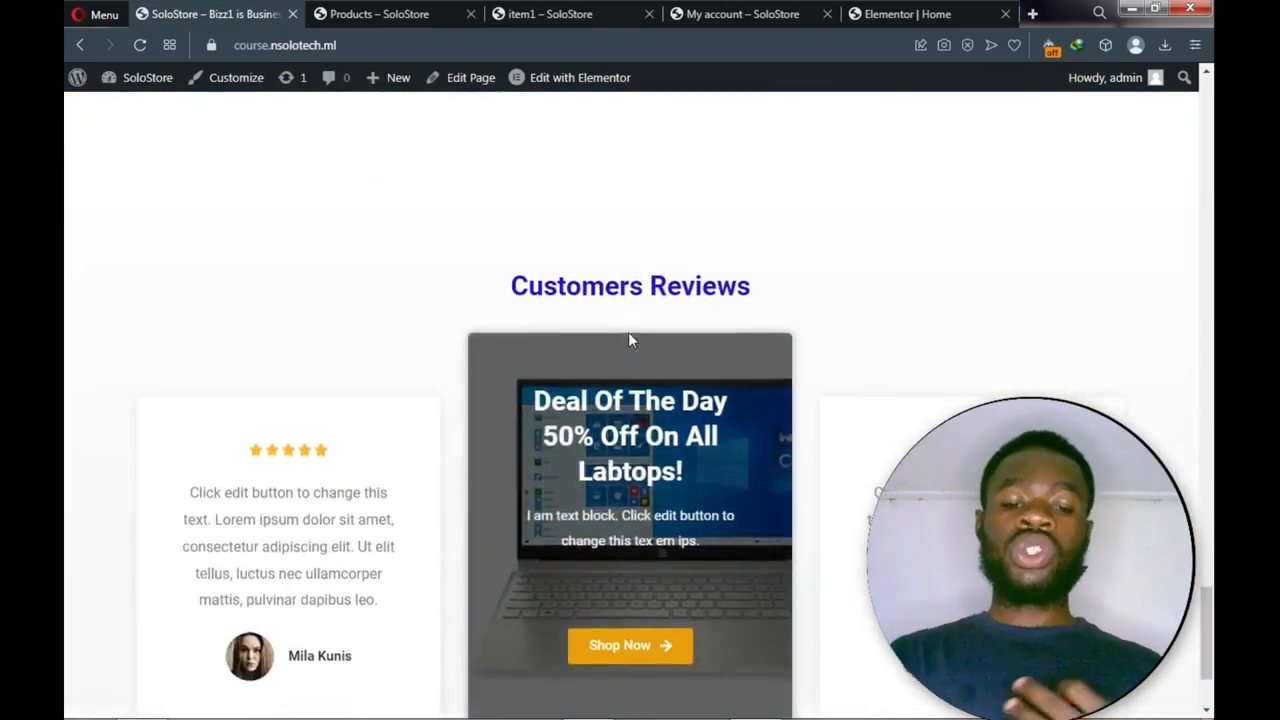
scroll(628, 341, down, 2)
scroll(628, 341, up, 6)
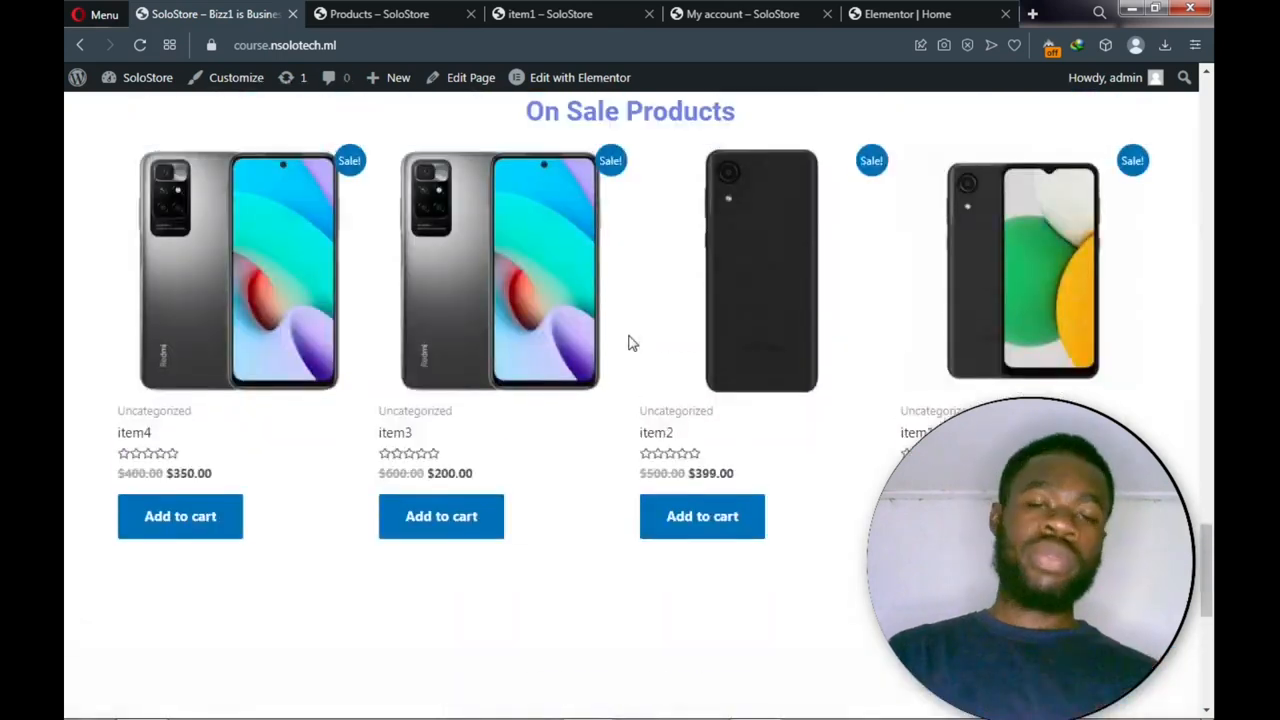
scroll(630, 343, up, 2)
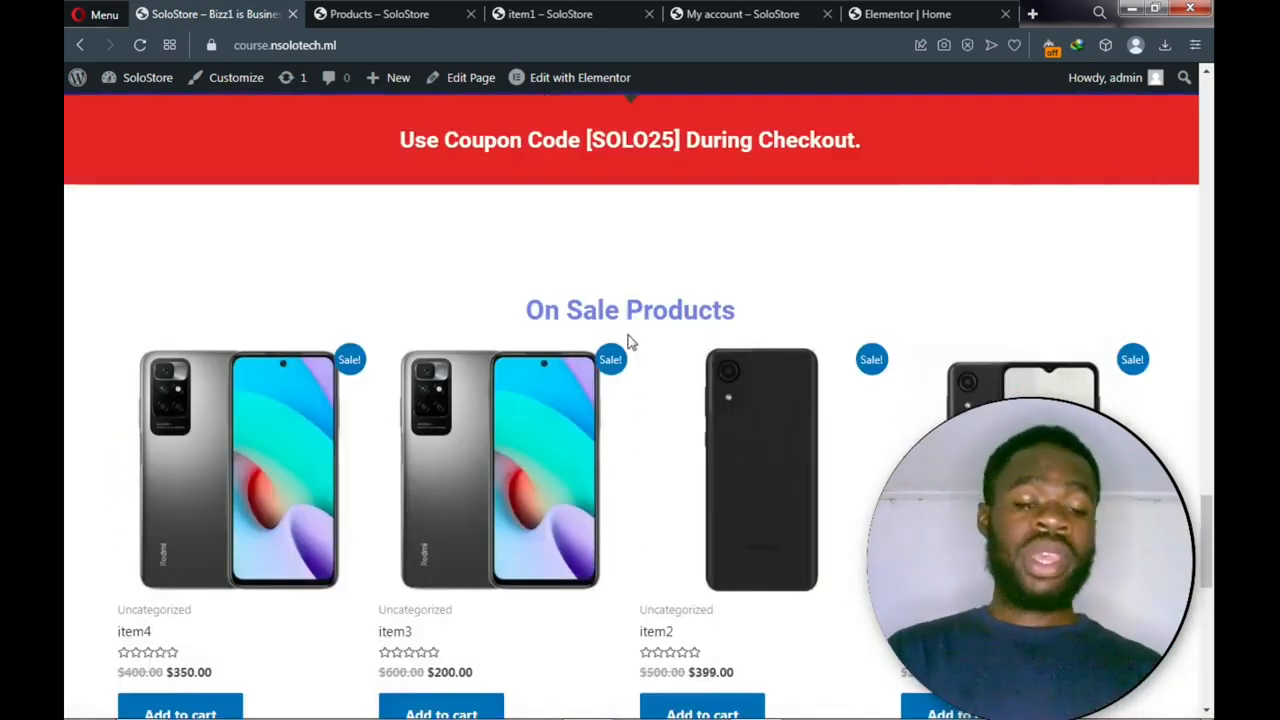
scroll(628, 341, up, 3)
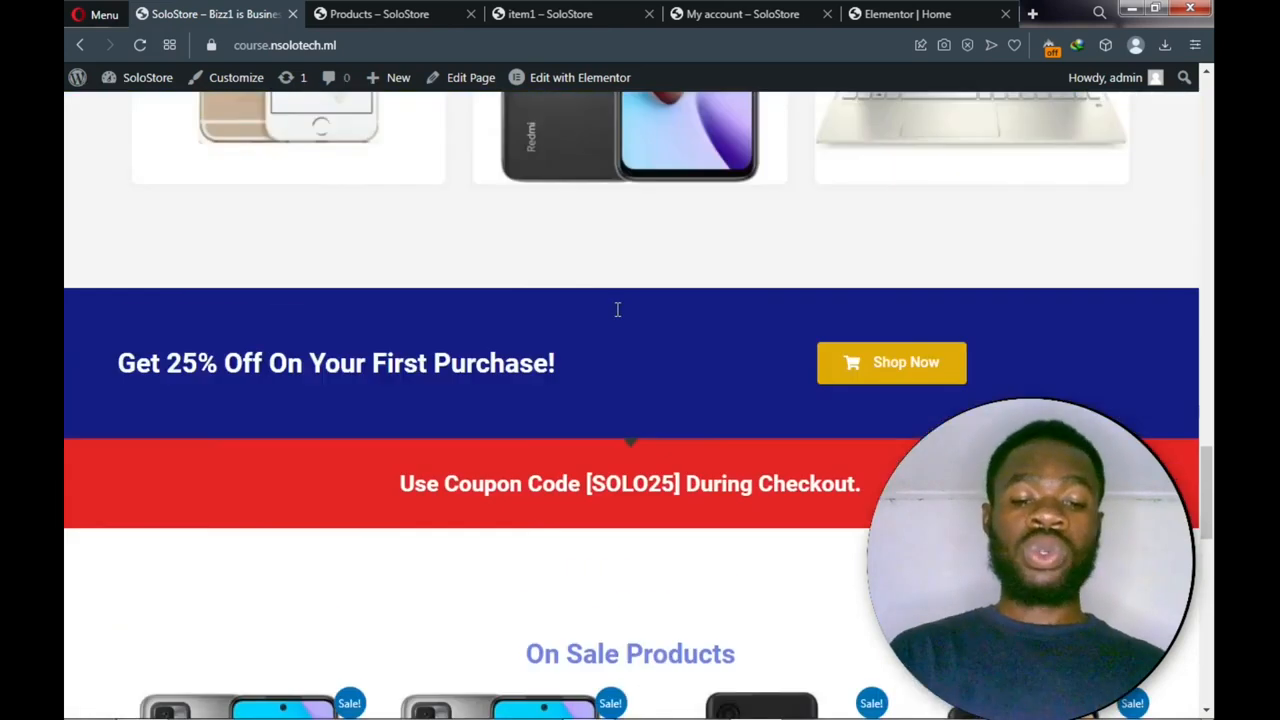
scroll(617, 309, up, 10)
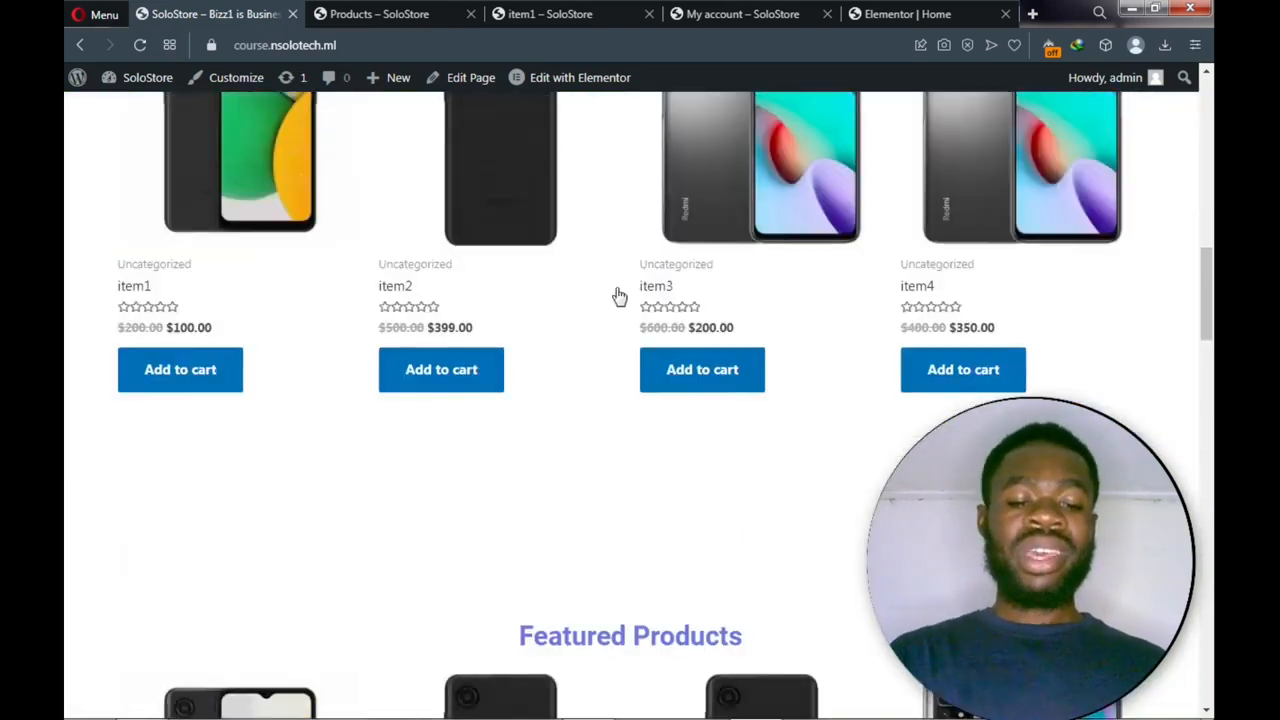
scroll(617, 295, up, 7)
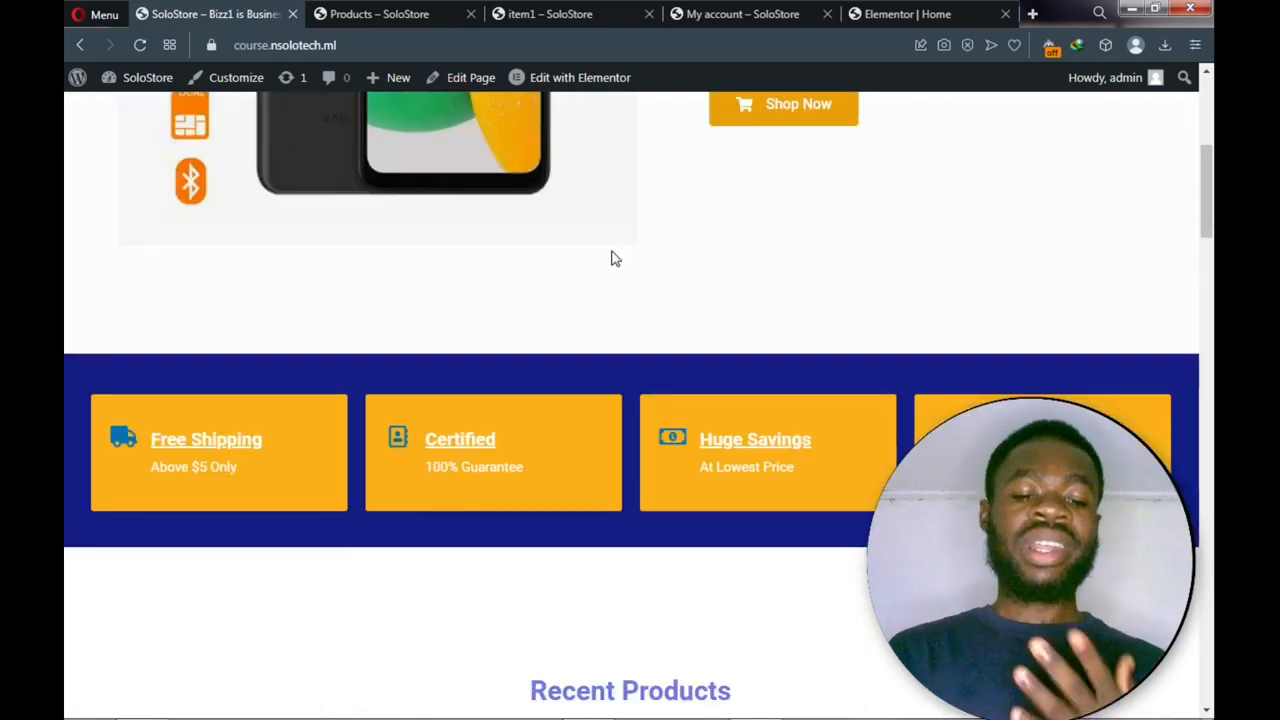
scroll(614, 255, up, 5)
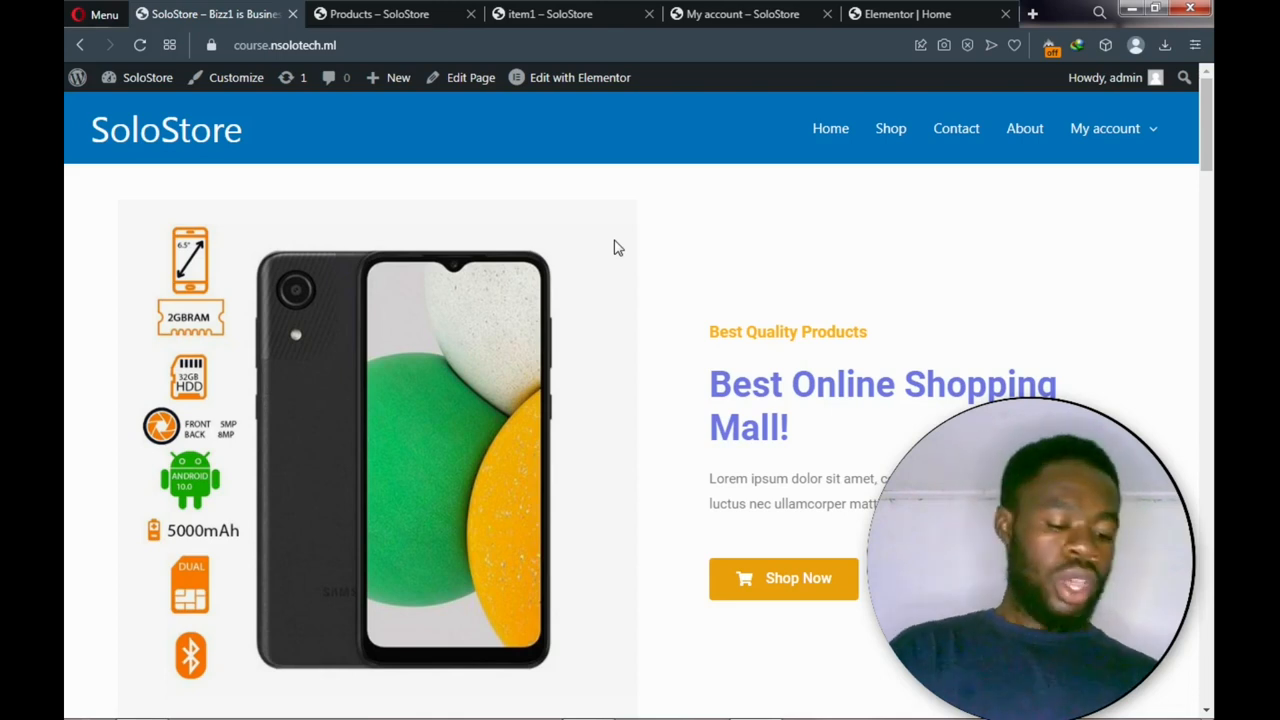
Examine the header navigation with the My account submenu entries, and the hero banner of the home page
mouse_move(355, 712)
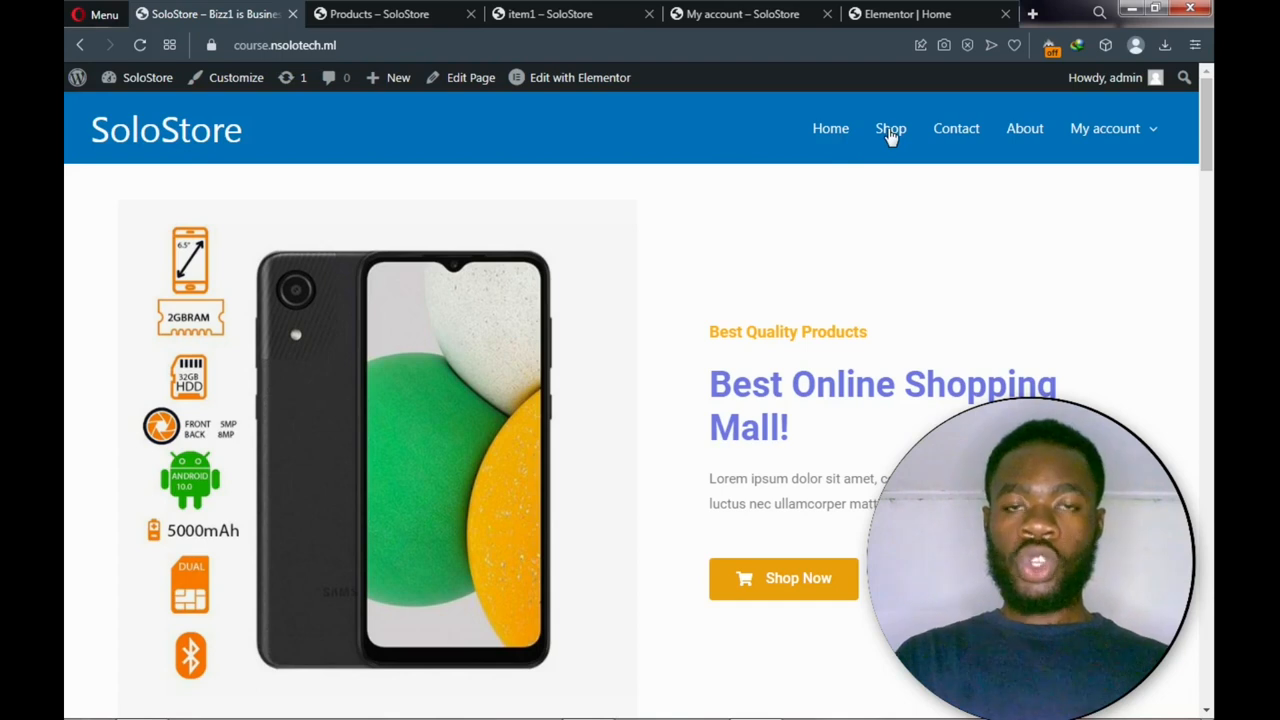
click(1096, 136)
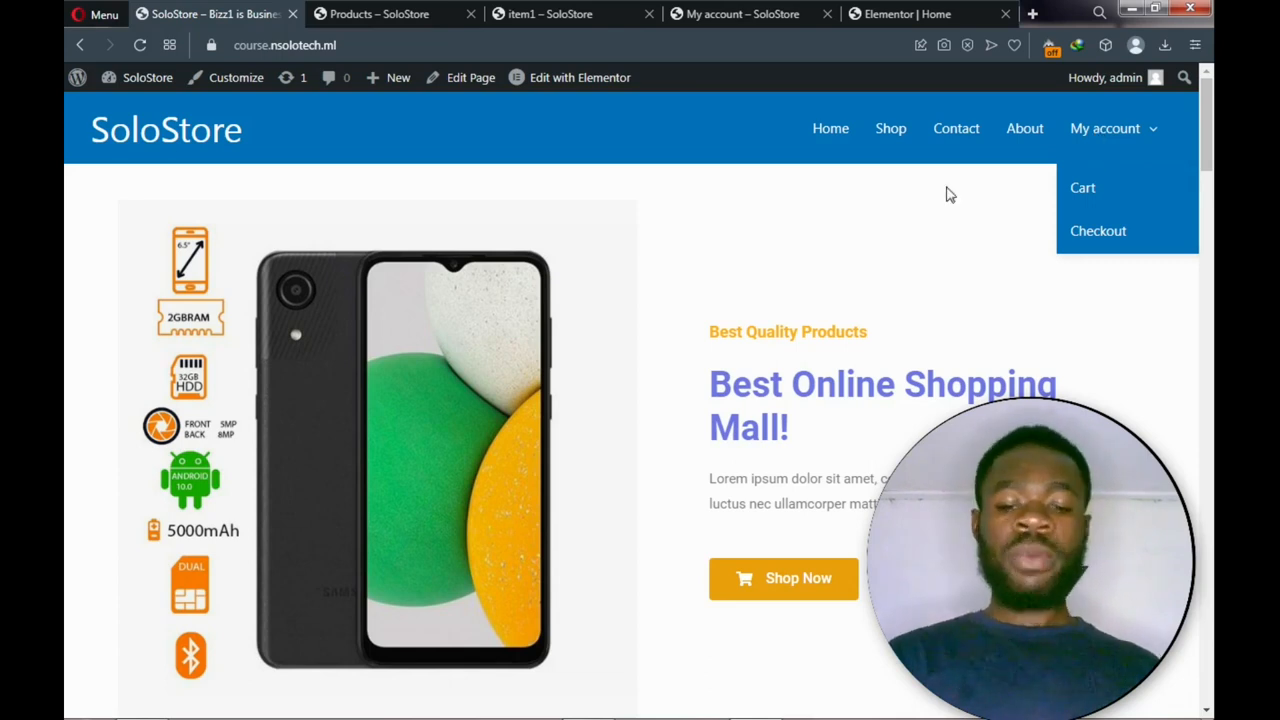
scroll(677, 293, down, 1)
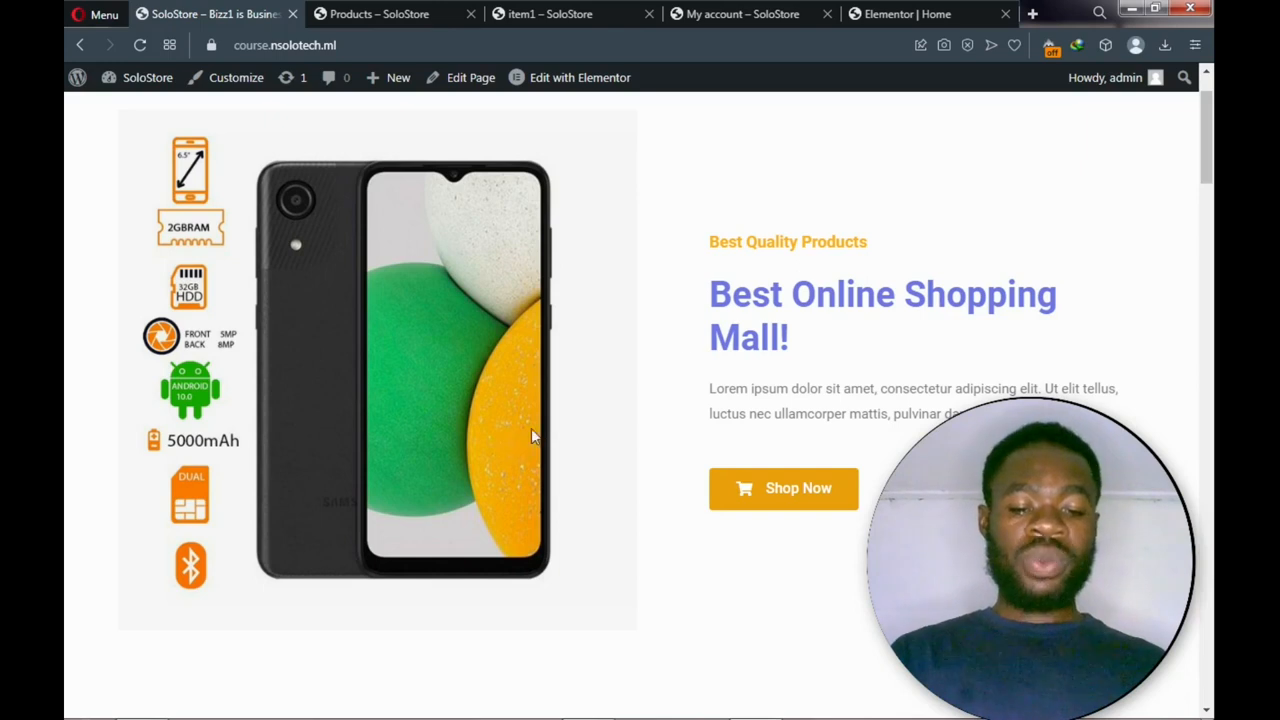
scroll(629, 346, down, 1)
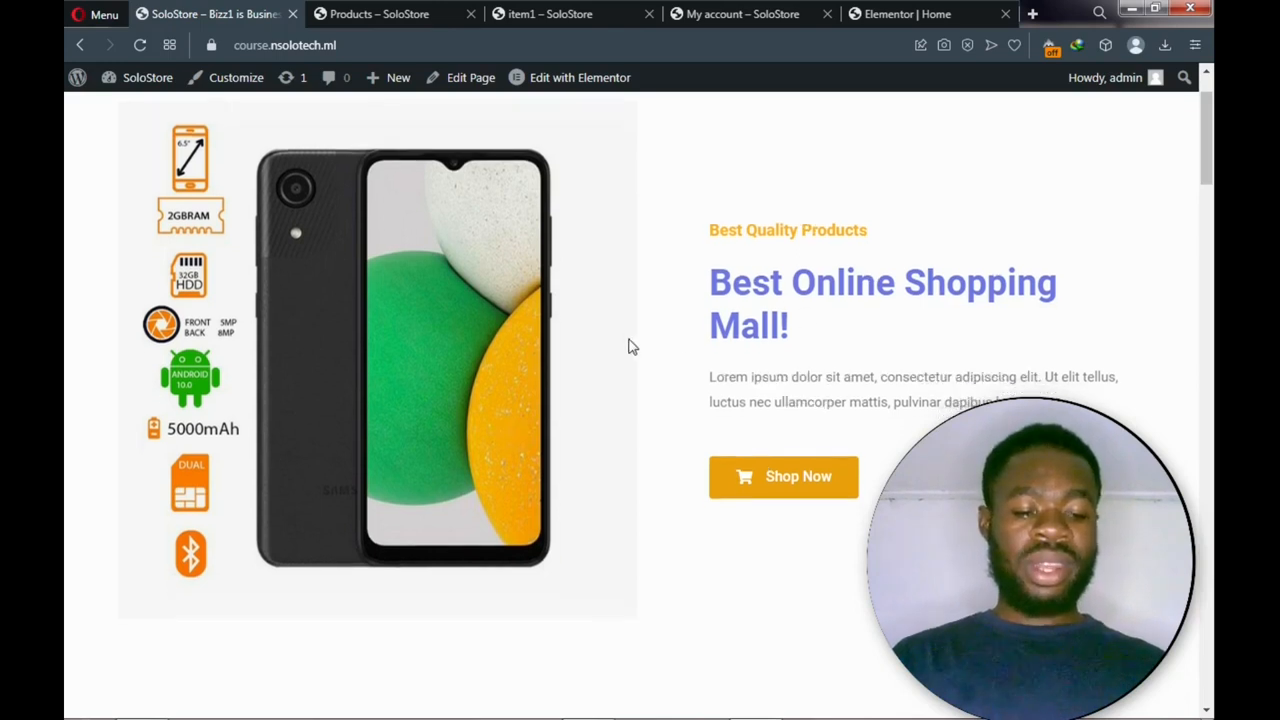
scroll(630, 346, down, 4)
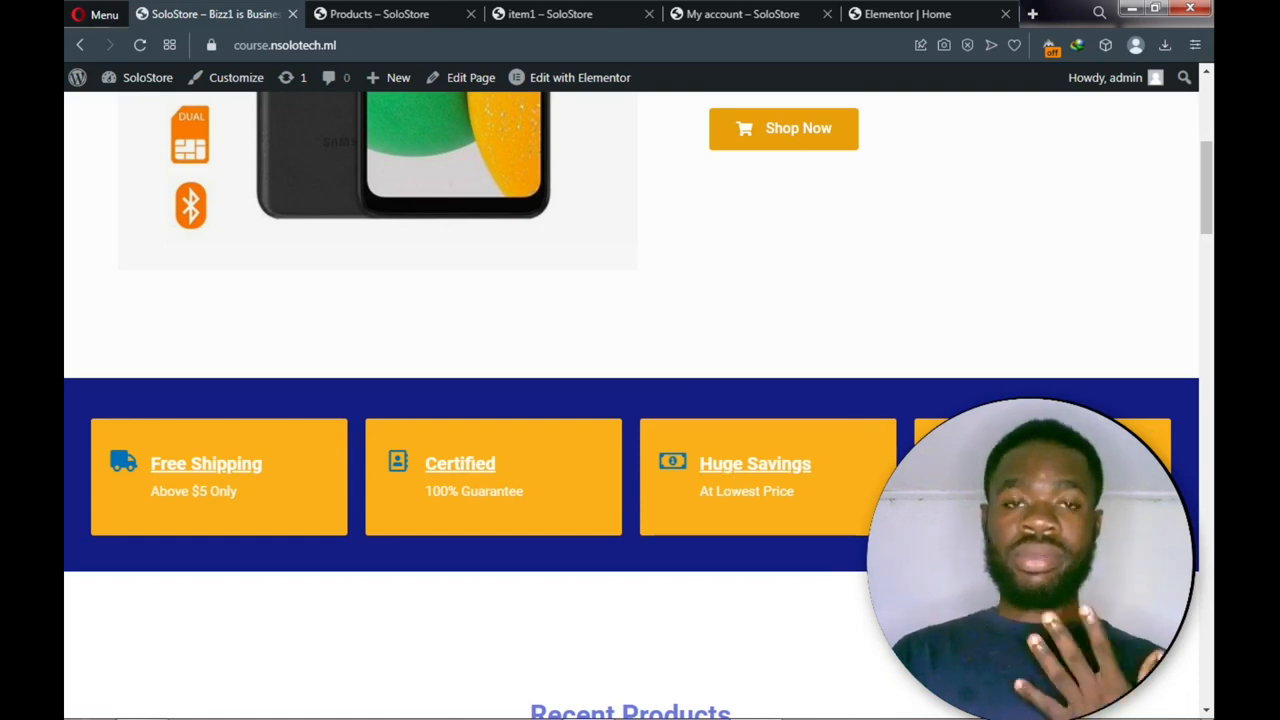
Examine the four service highlight boxes and the Recent Products section with its Add to cart buttons
scroll(870, 330, down, 3)
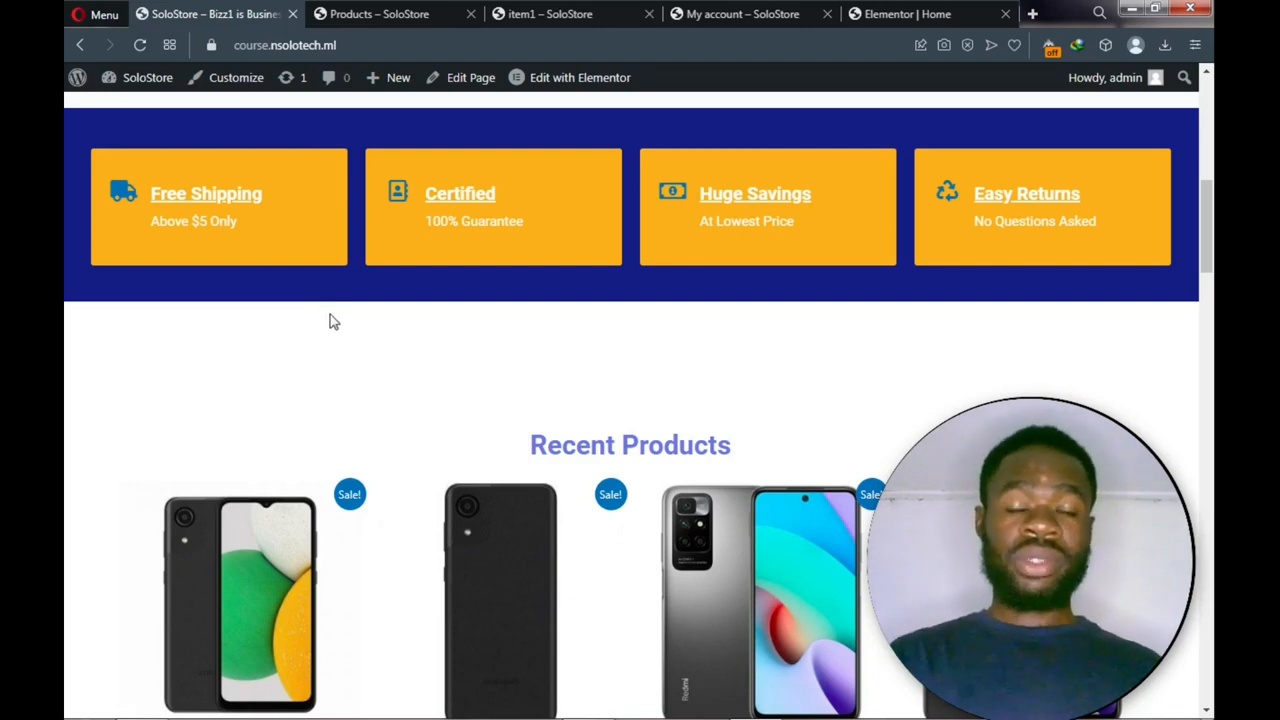
scroll(336, 323, down, 2)
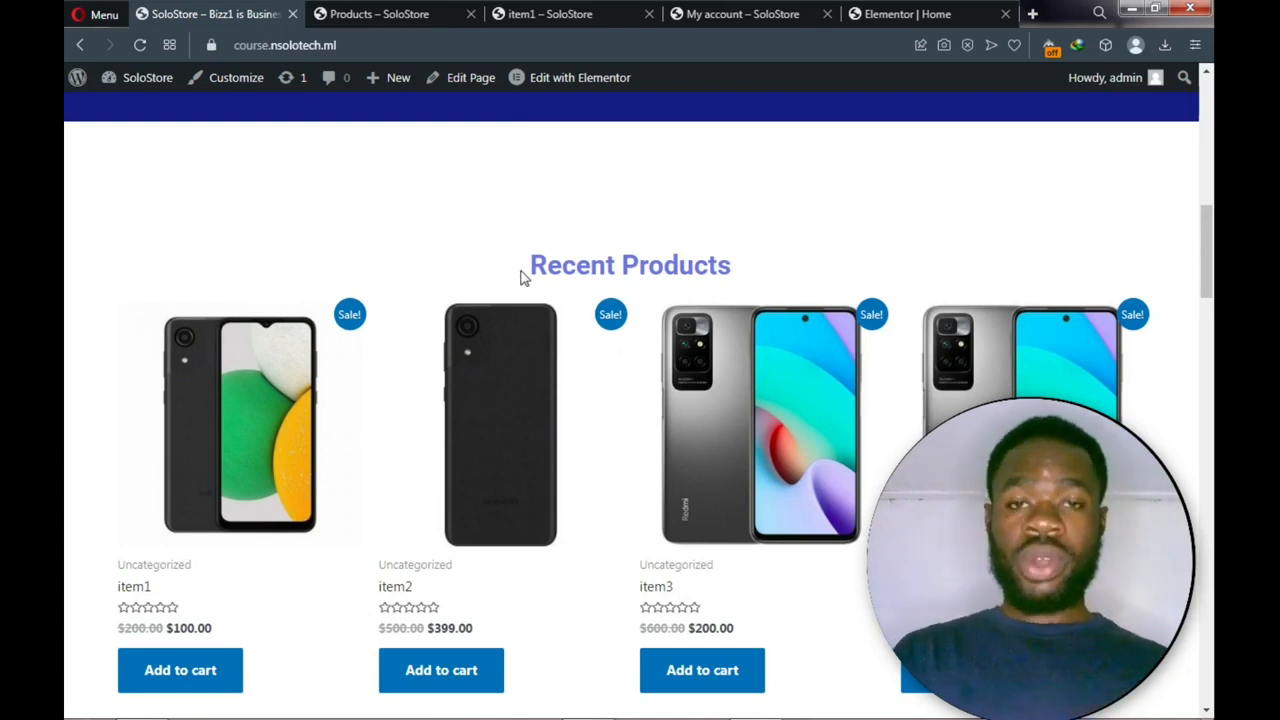
scroll(520, 278, down, 1)
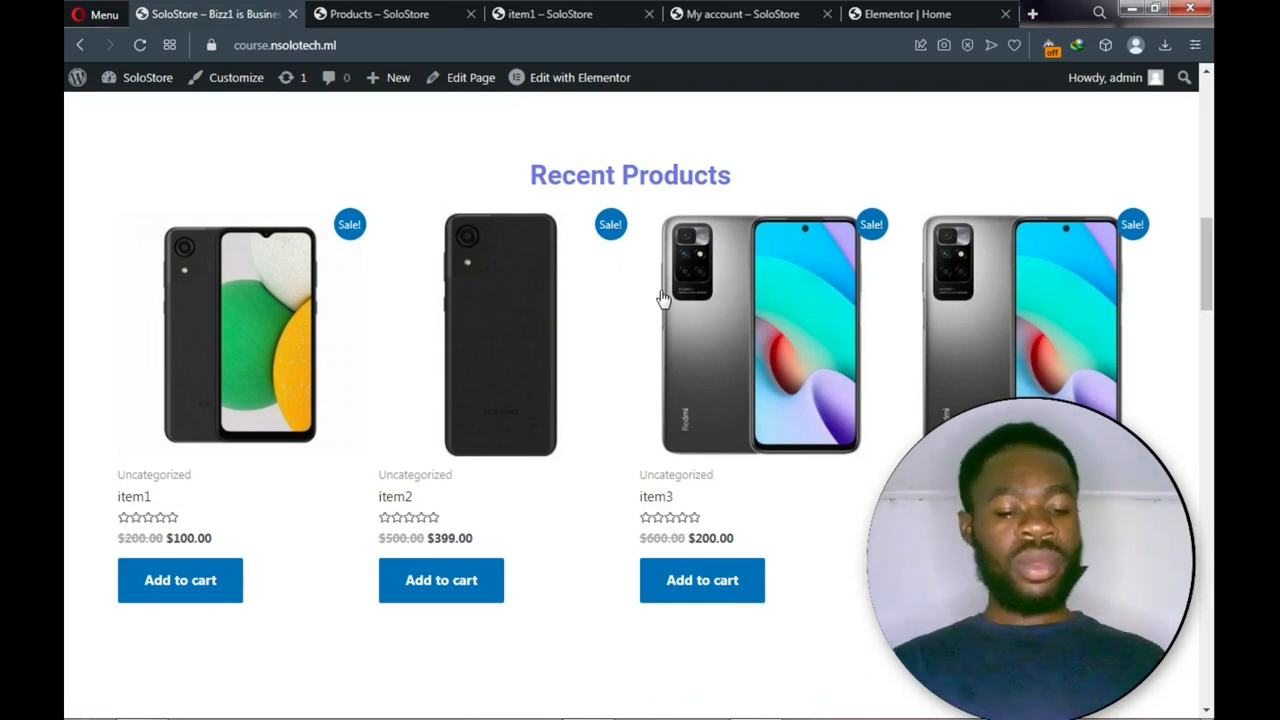
scroll(660, 298, down, 2)
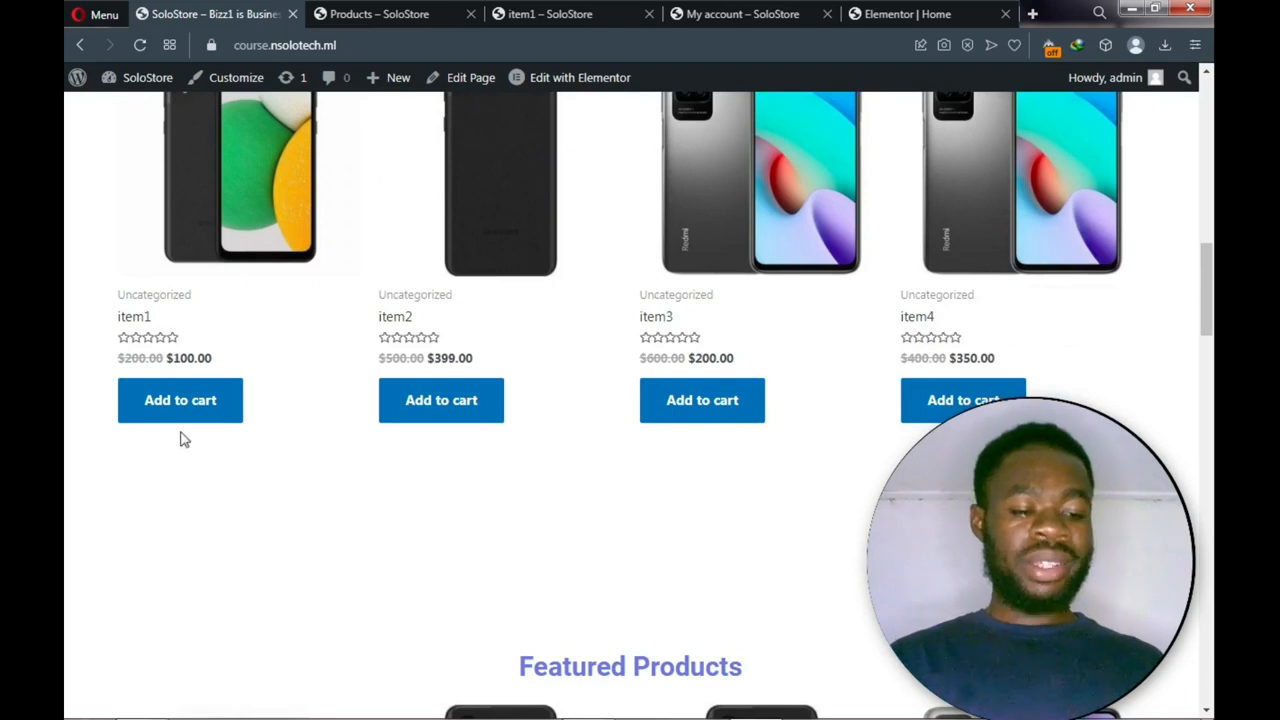
click(171, 403)
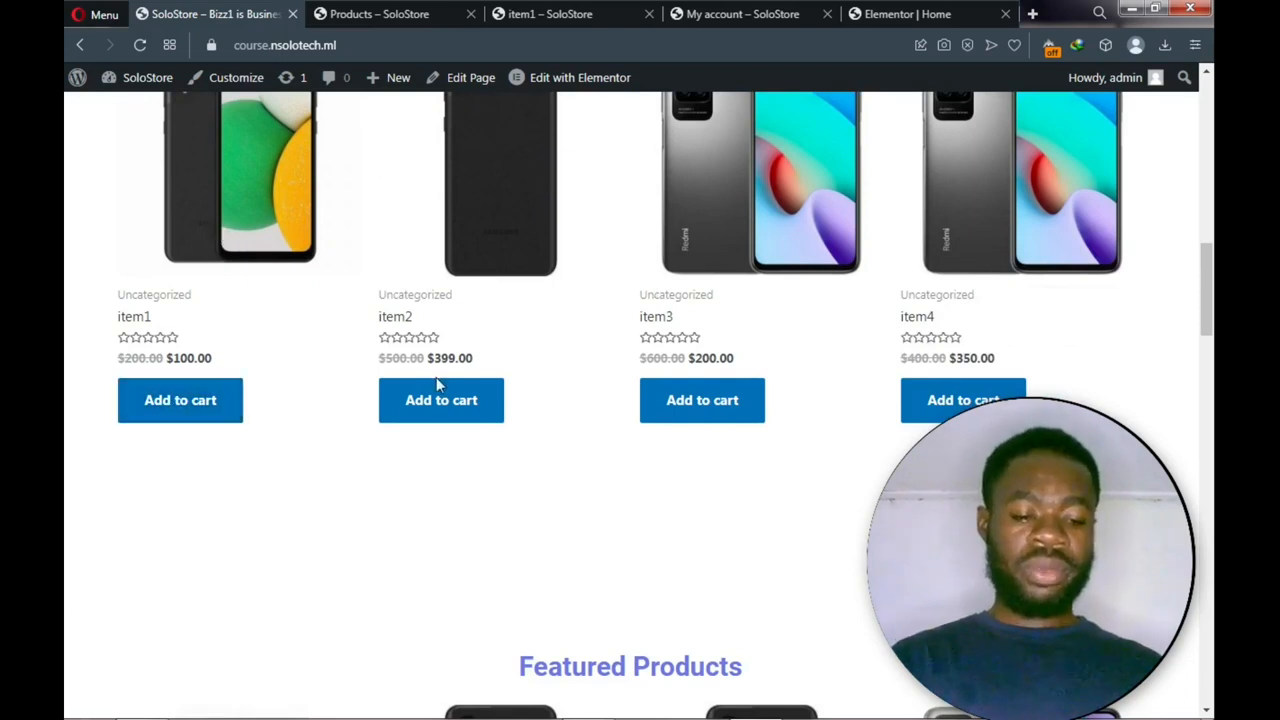
click(463, 403)
Examine the Featured Products section and the iPhones, Android and Labtops category cards
scroll(462, 403, down, 4)
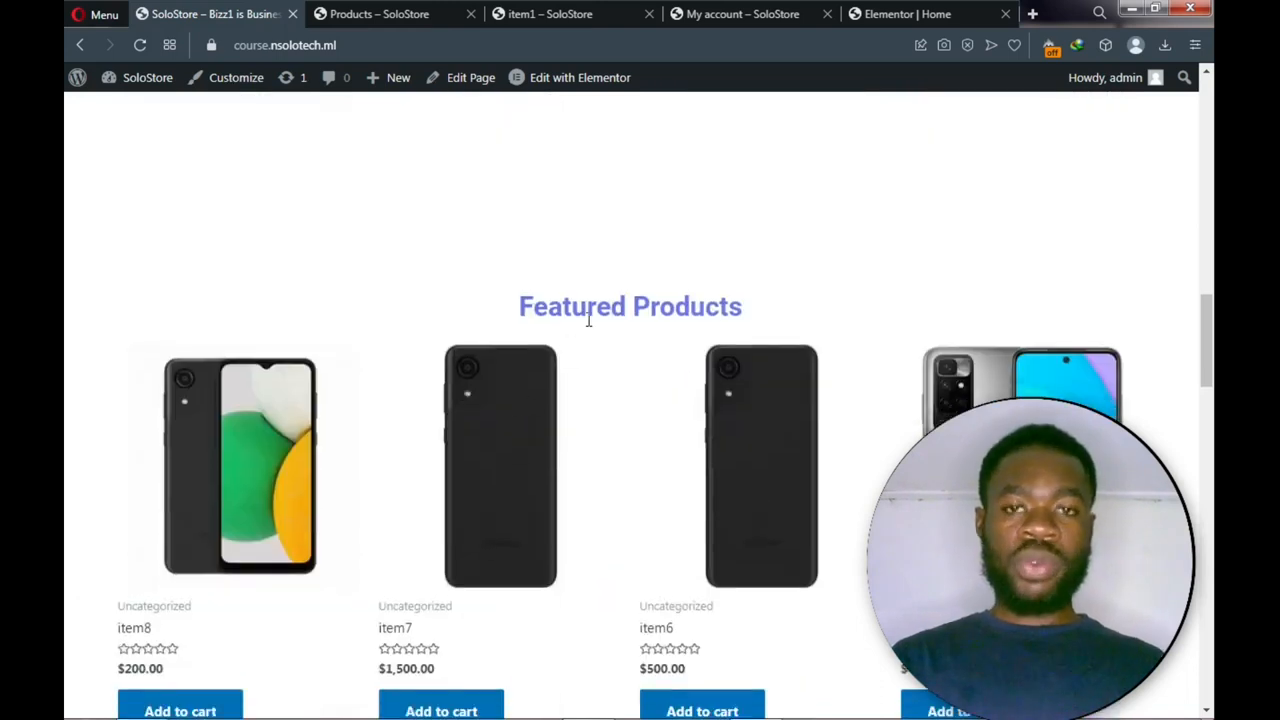
scroll(588, 320, down, 1)
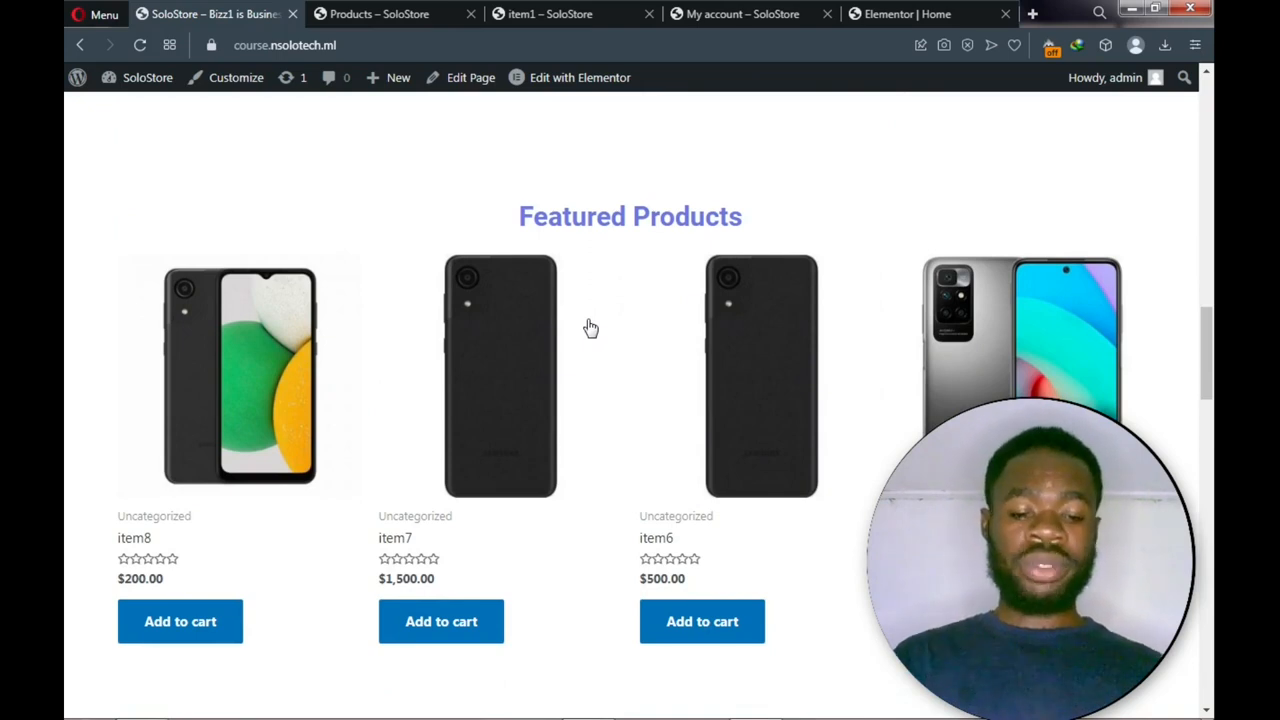
scroll(631, 367, down, 3)
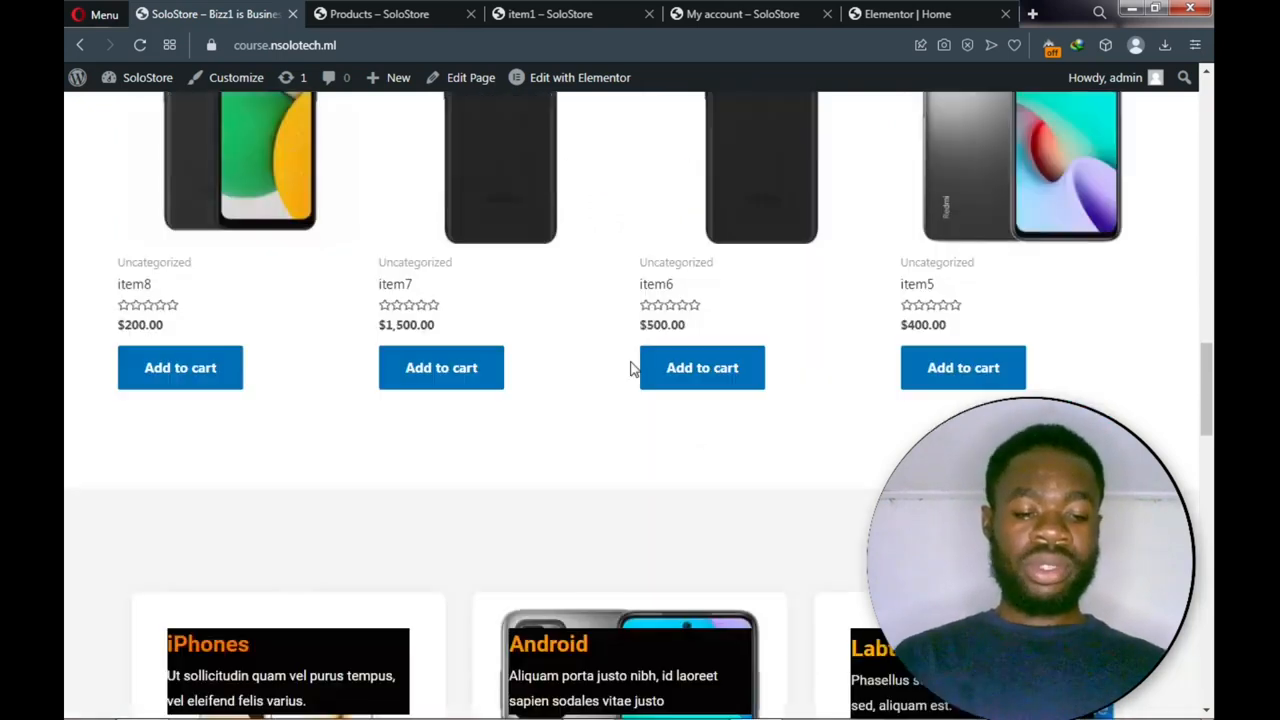
scroll(631, 367, down, 1)
scroll(631, 367, down, 1)
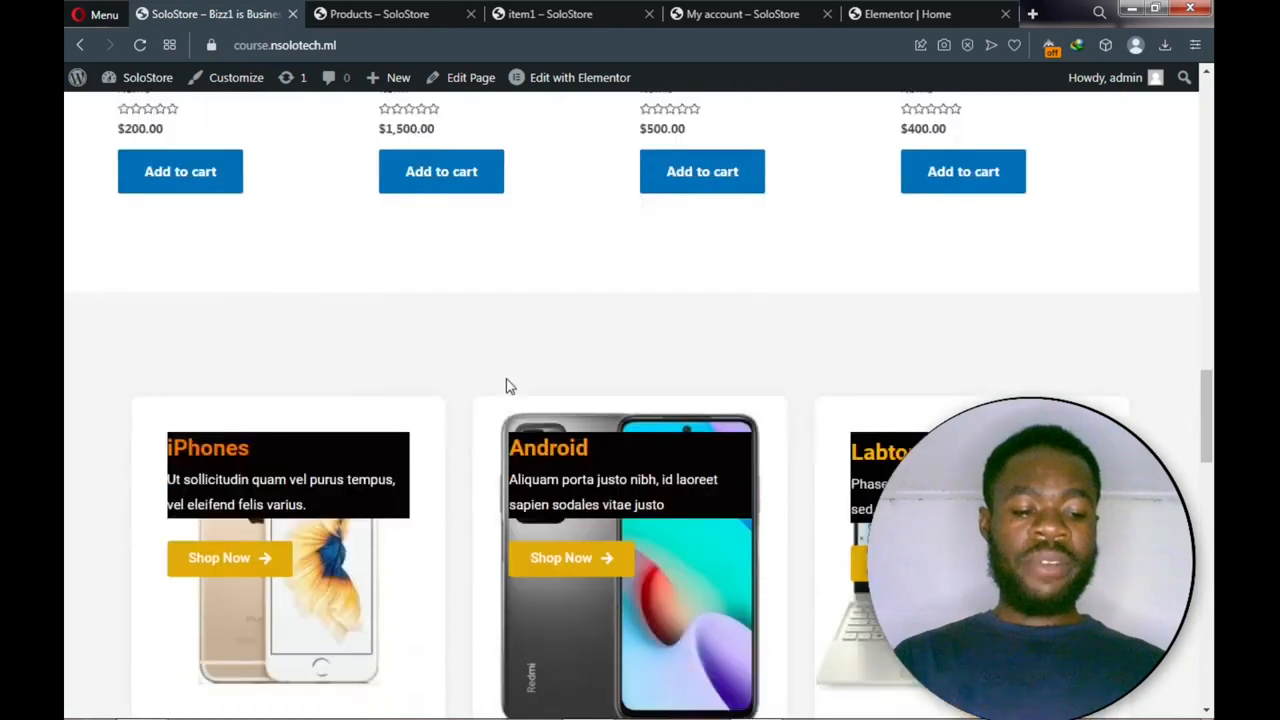
scroll(397, 408, down, 2)
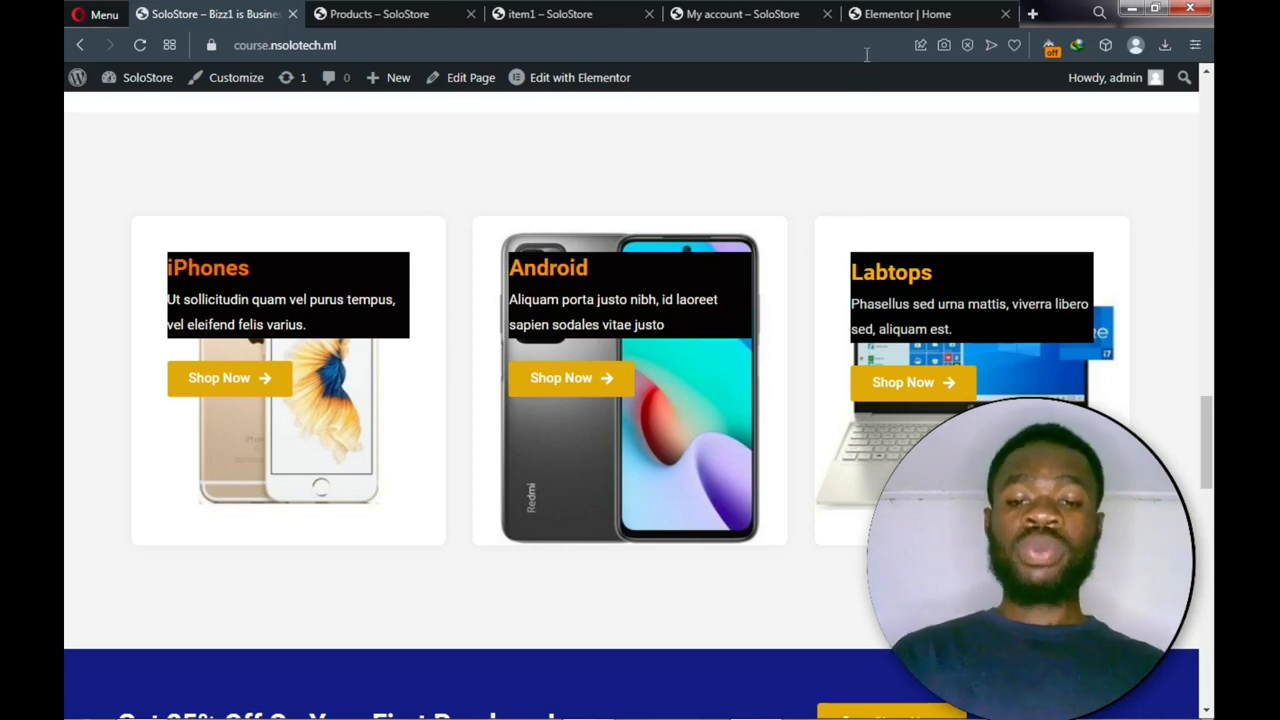
Switch to the Elementor editor of the Home page and look through its sections down to the coupon banner
click(874, 16)
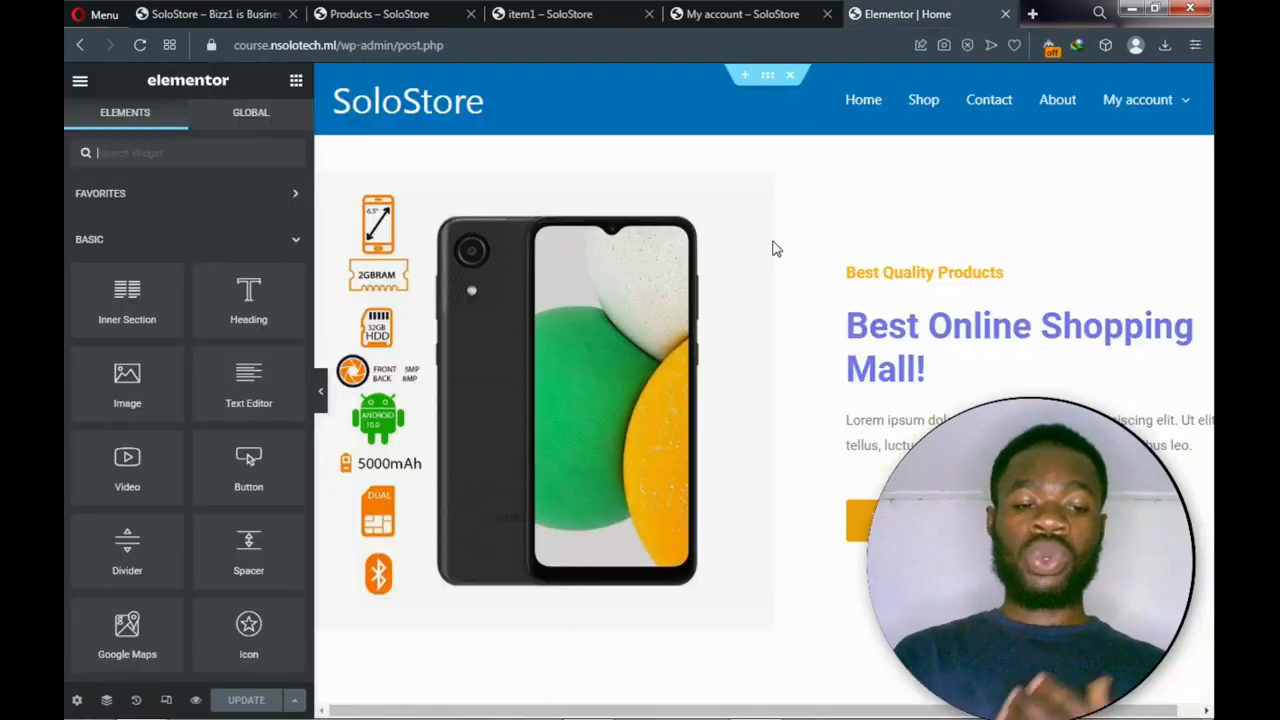
scroll(765, 270, down, 9)
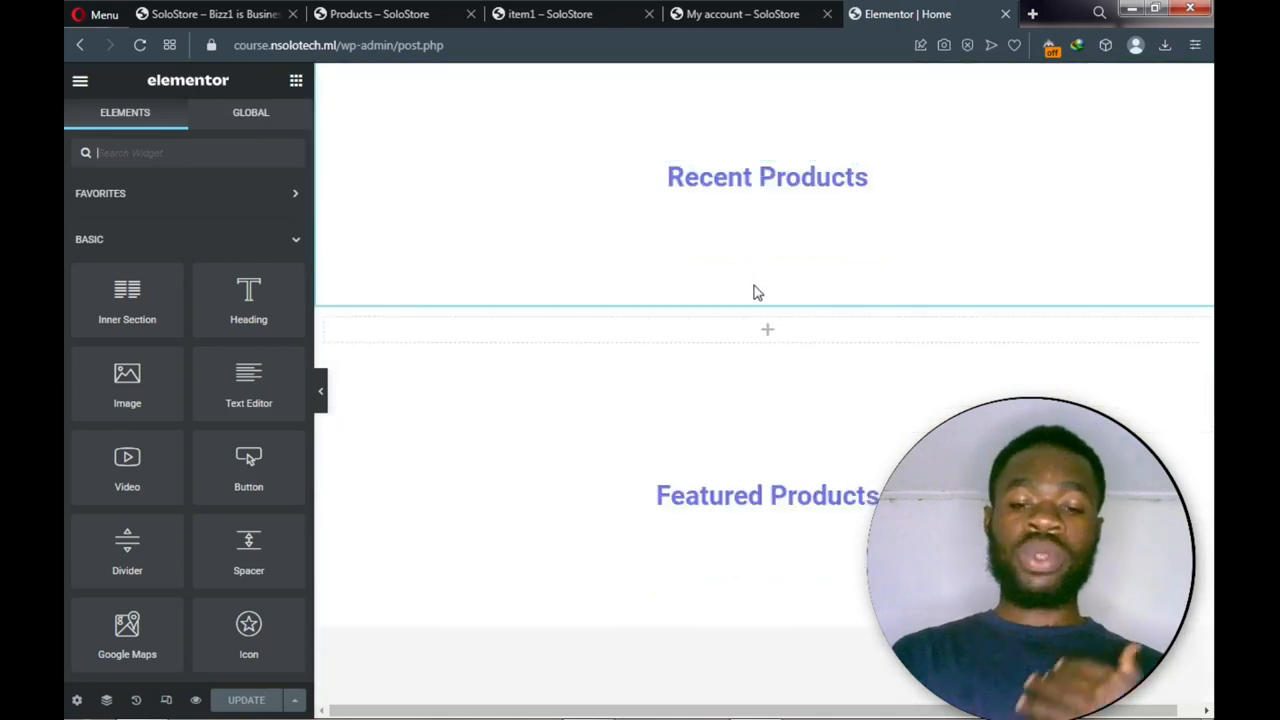
scroll(757, 290, down, 4)
scroll(757, 292, down, 5)
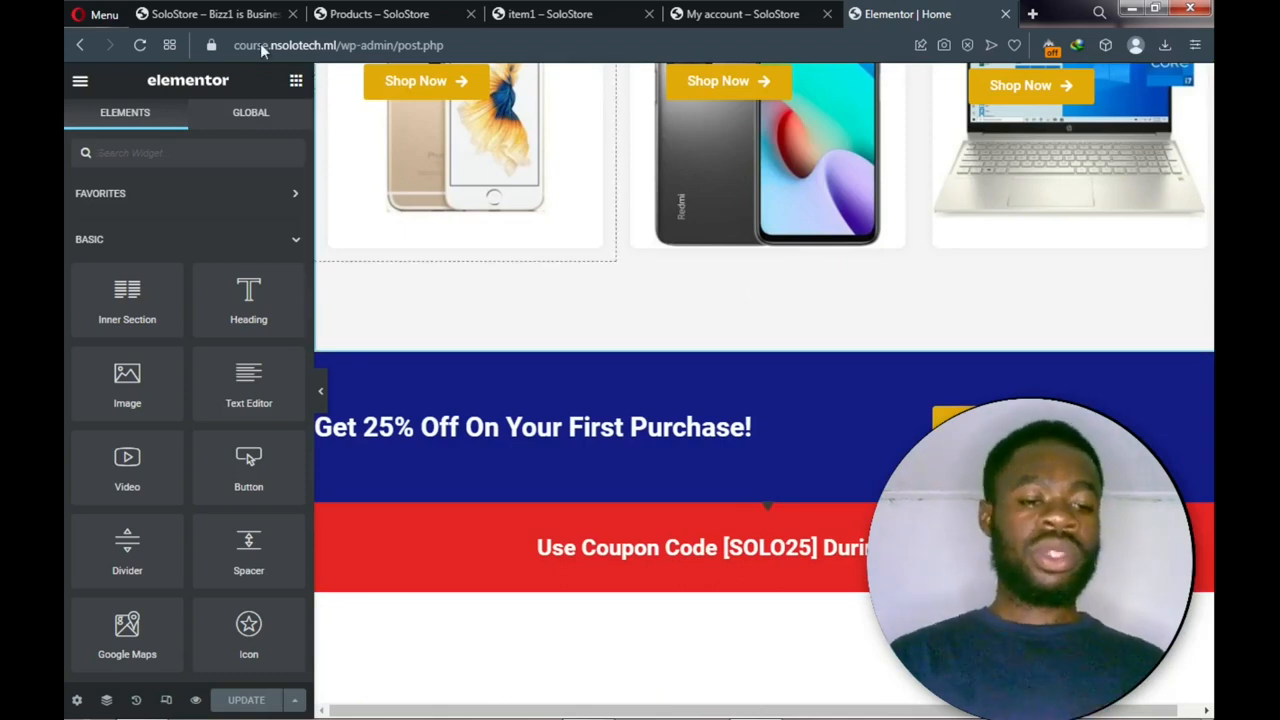
Switch back to the live home page and examine the 25% off and coupon code banners and the On Sale Products section
click(240, 15)
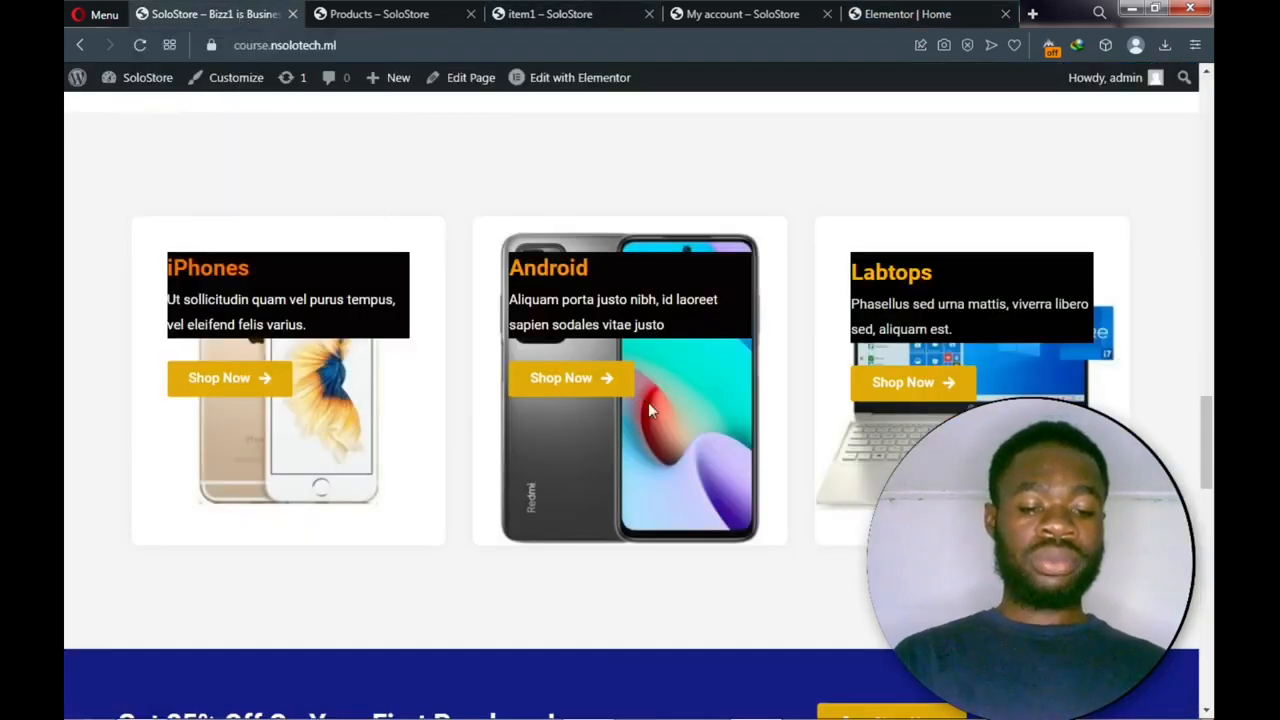
scroll(646, 426, down, 10)
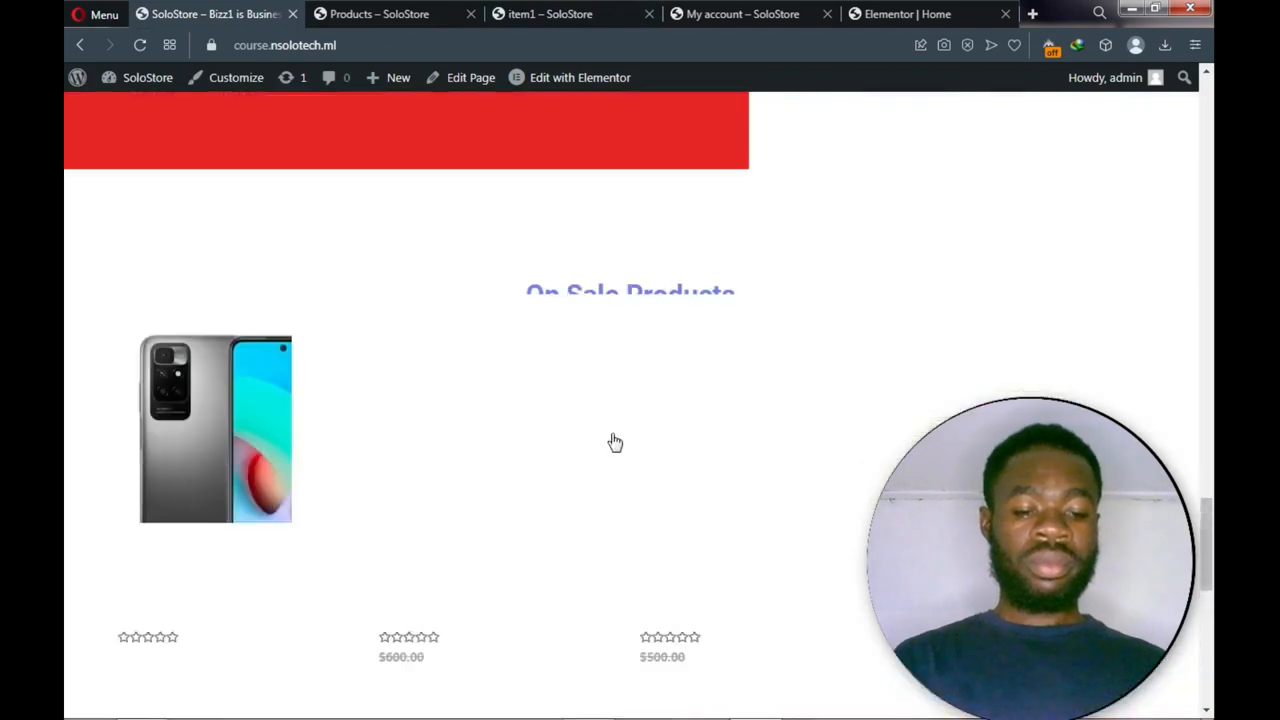
scroll(614, 443, up, 2)
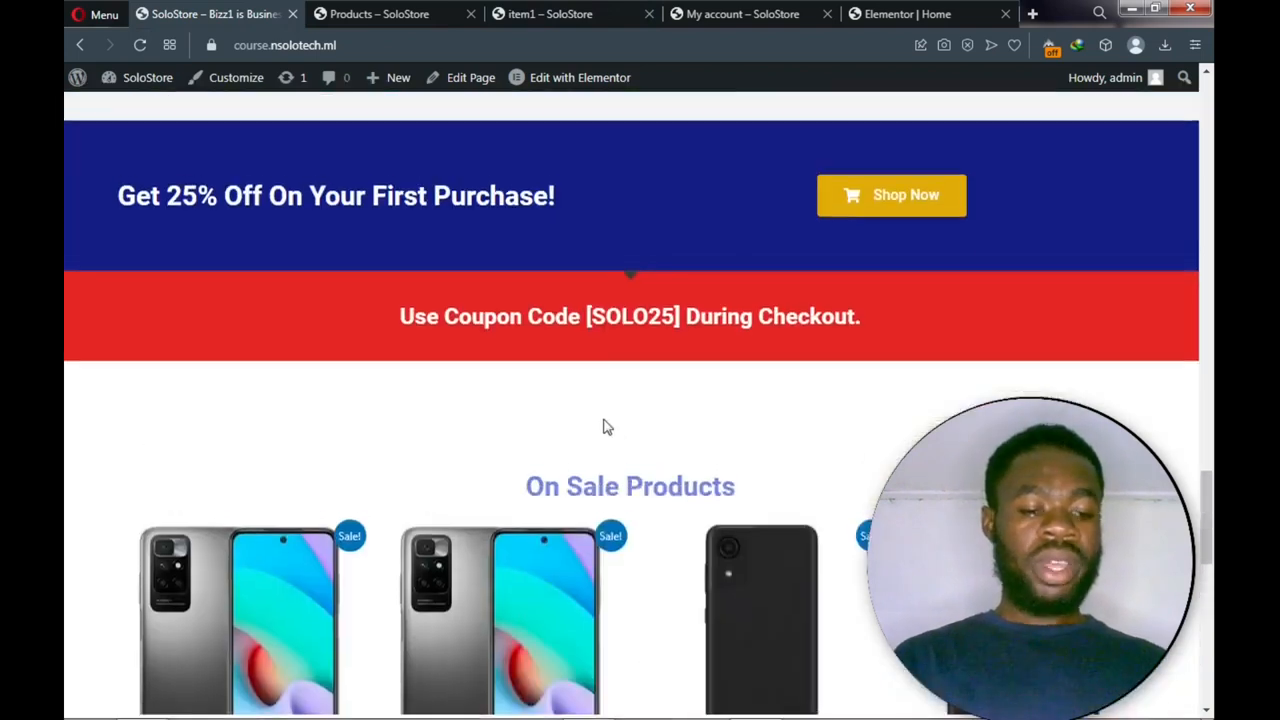
scroll(604, 426, up, 2)
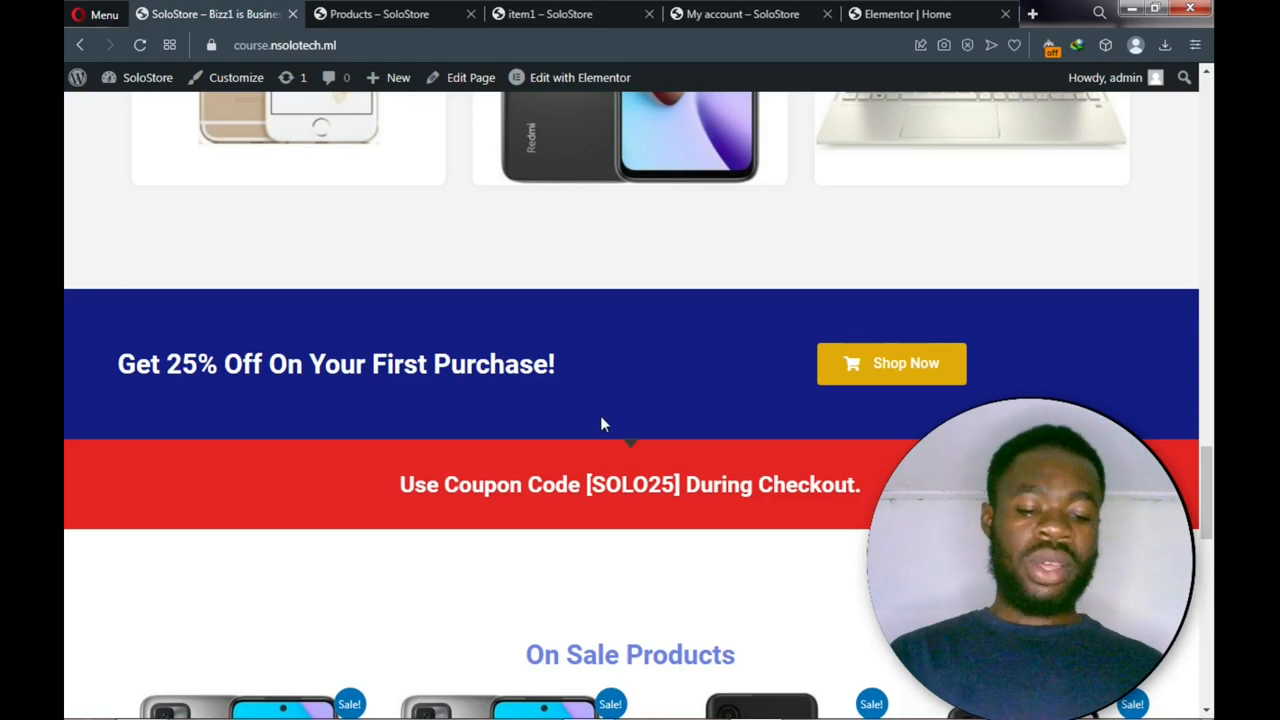
scroll(602, 425, down, 4)
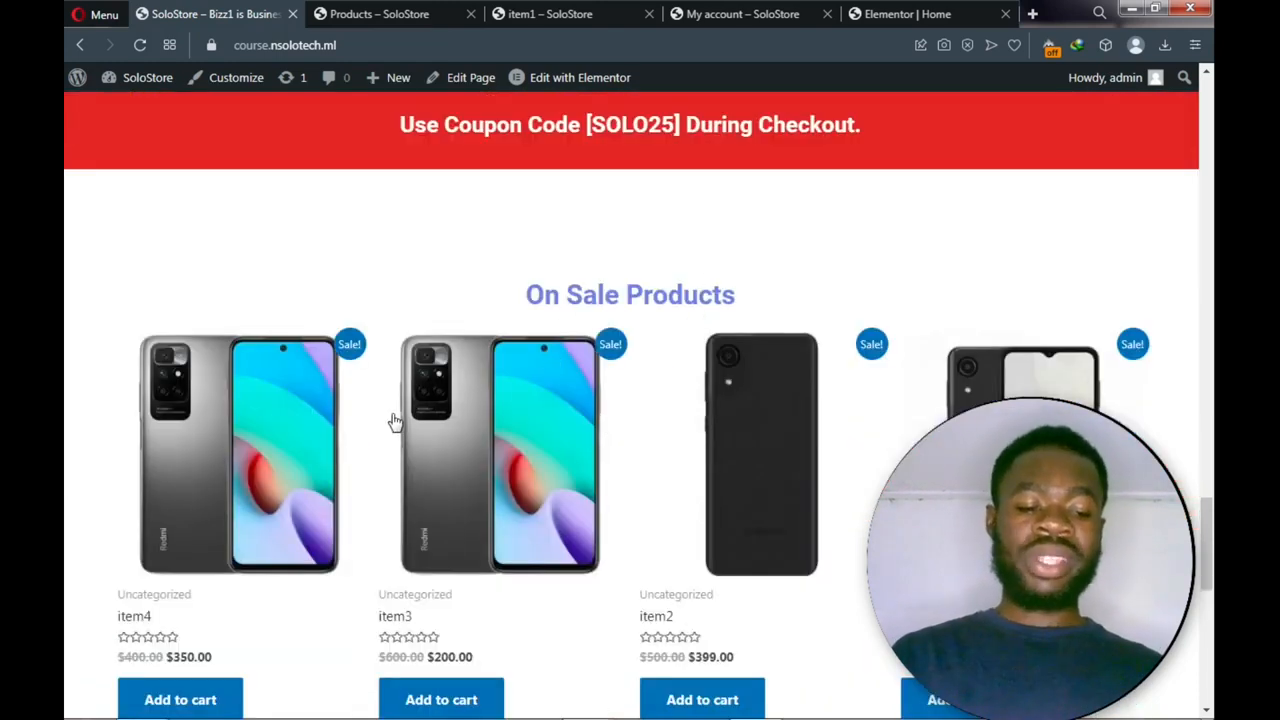
scroll(398, 428, down, 1)
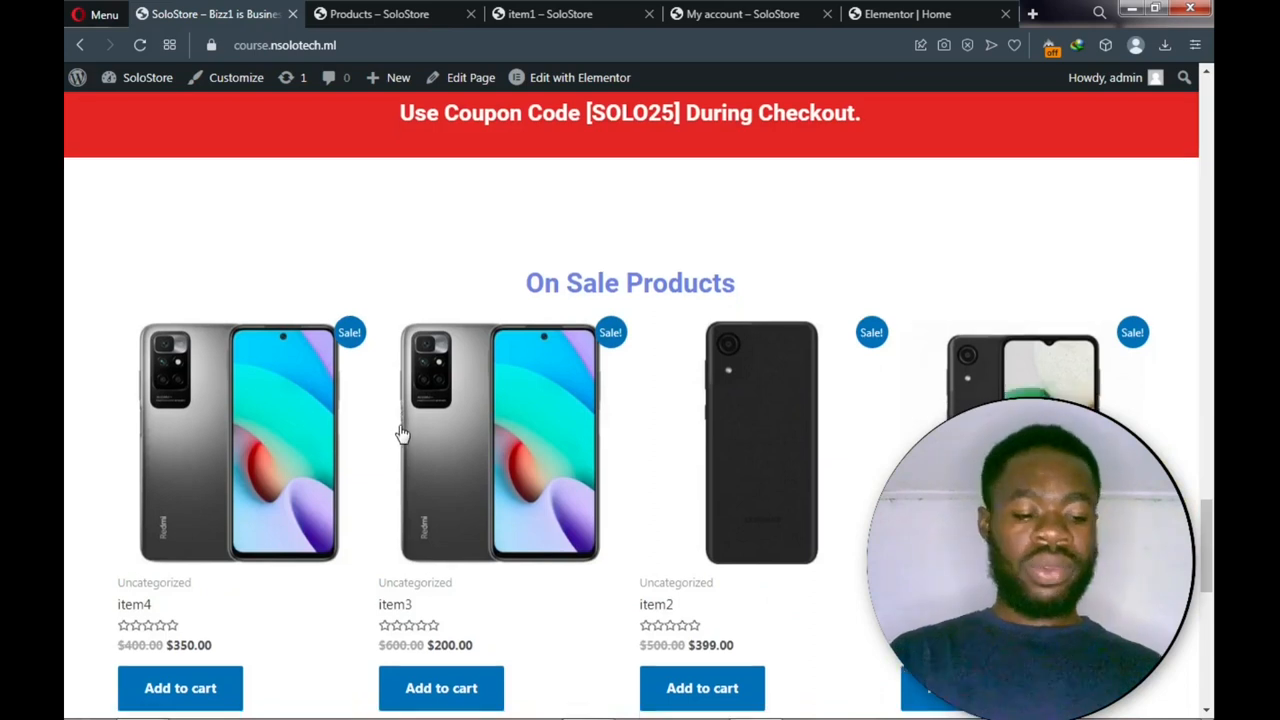
Examine the Customers Reviews section with its Deal Of The Day card and the copyright footer, and return to the header navigation
scroll(398, 437, down, 5)
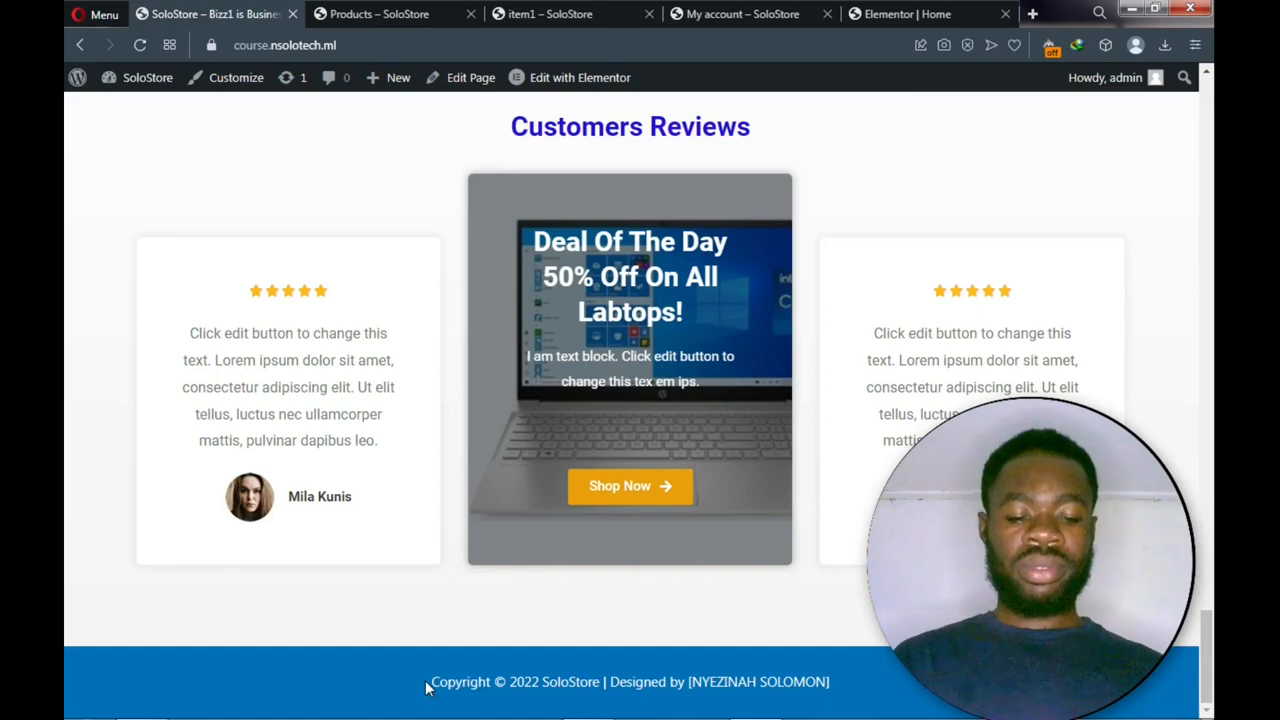
scroll(416, 650, up, 10)
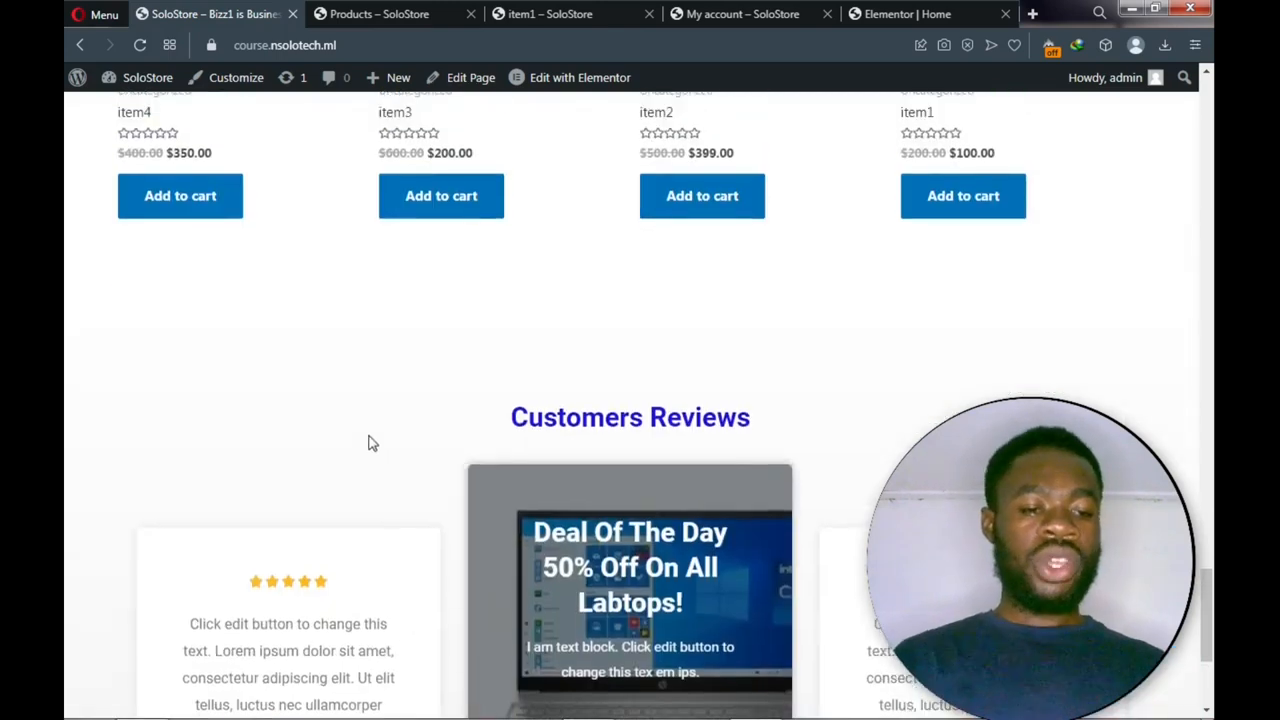
scroll(348, 404, up, 10)
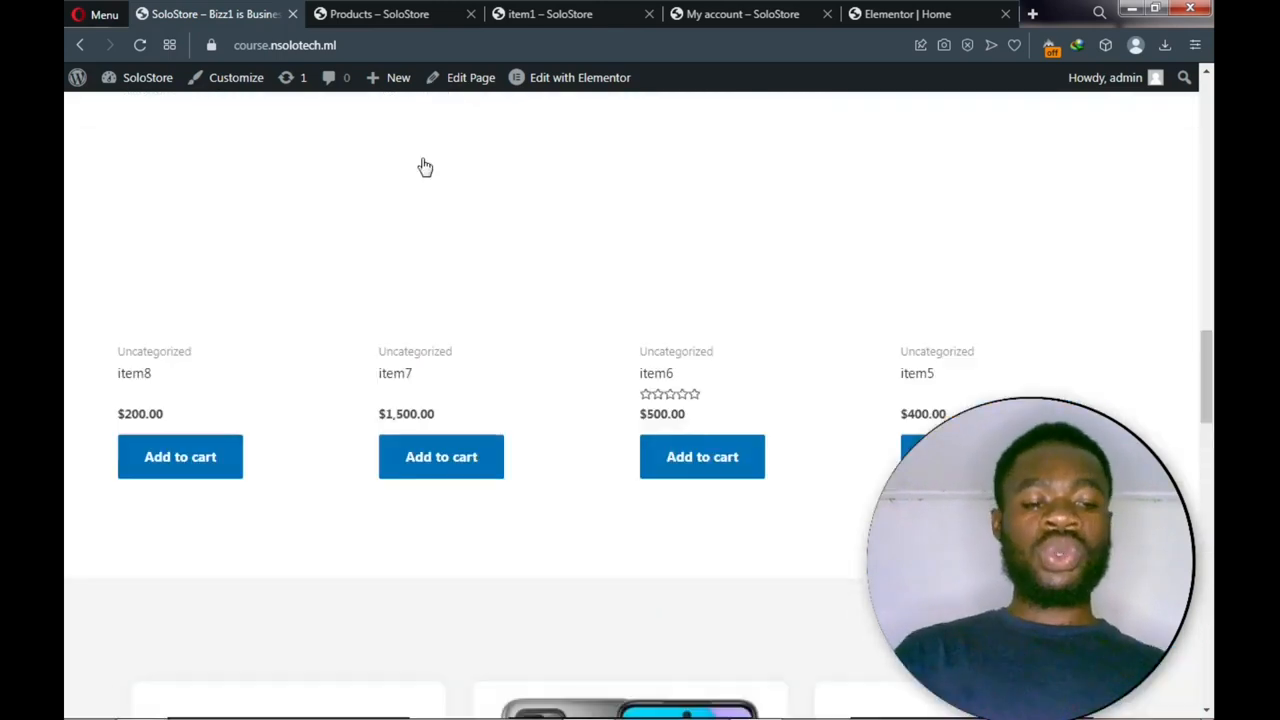
scroll(440, 189, up, 10)
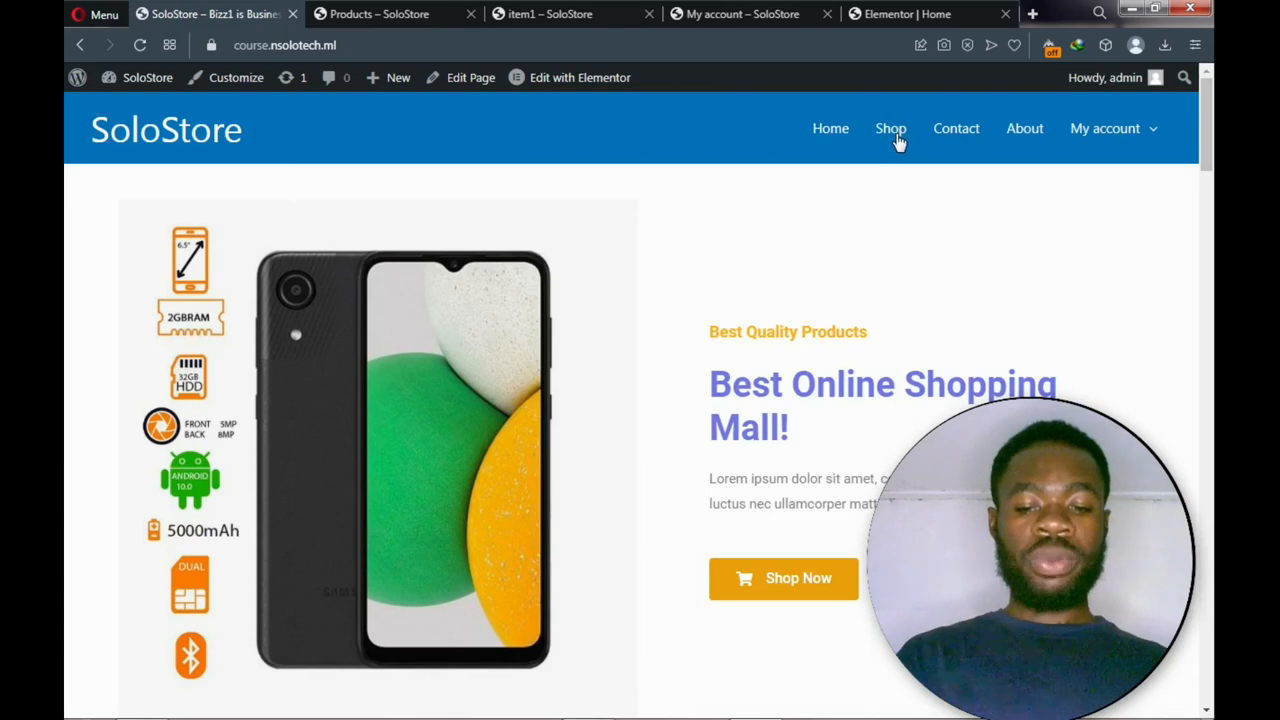
Switch to the Shop page and examine its product listing and the available sorting options
click(362, 18)
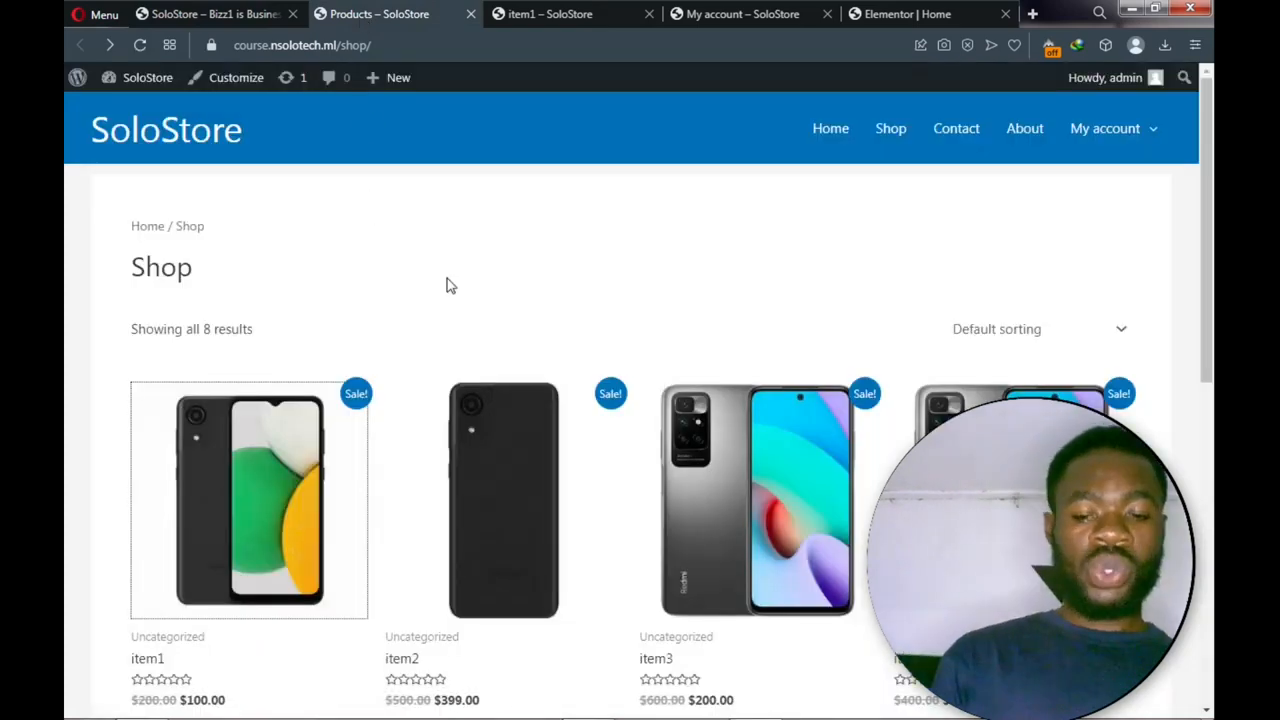
scroll(483, 345, down, 2)
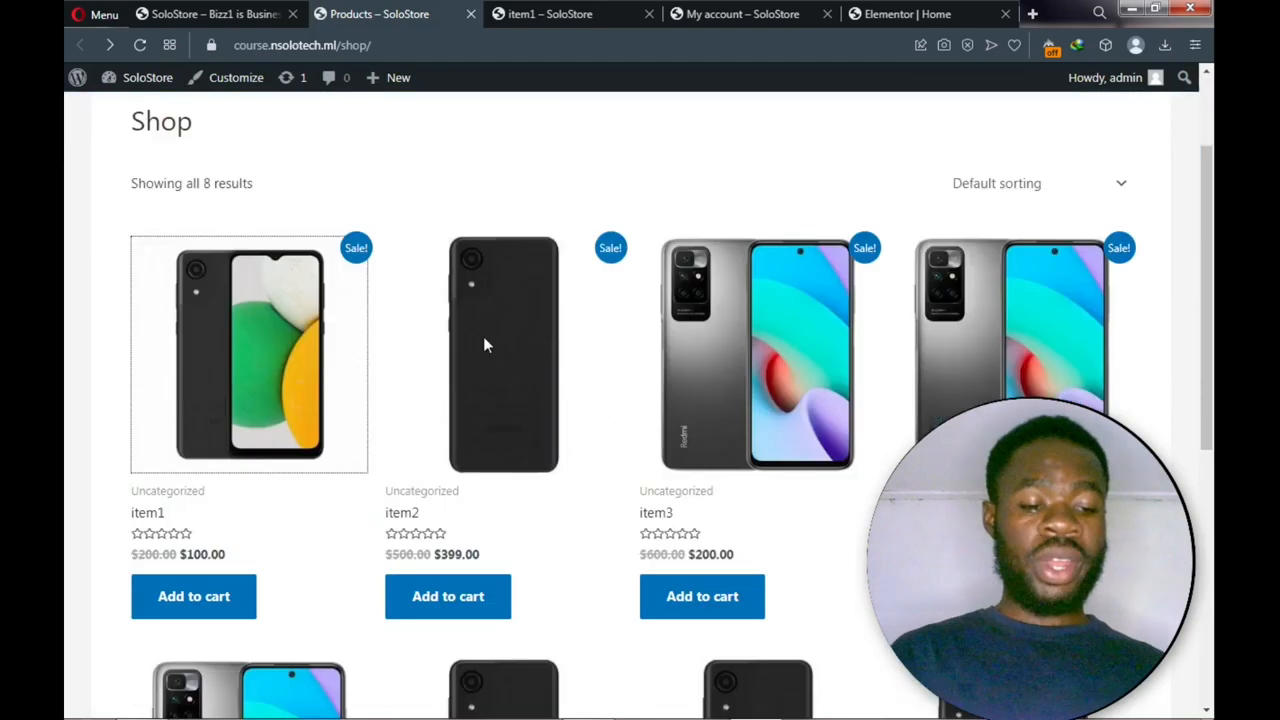
scroll(483, 345, down, 5)
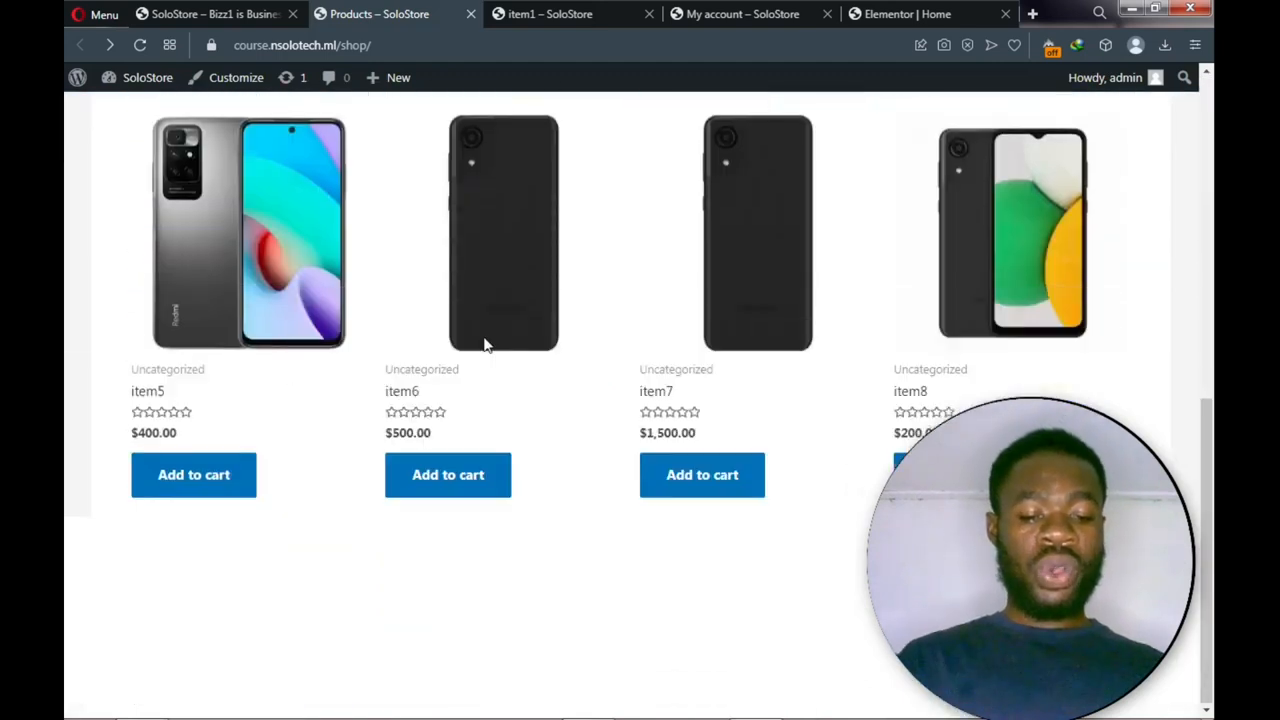
scroll(485, 345, up, 5)
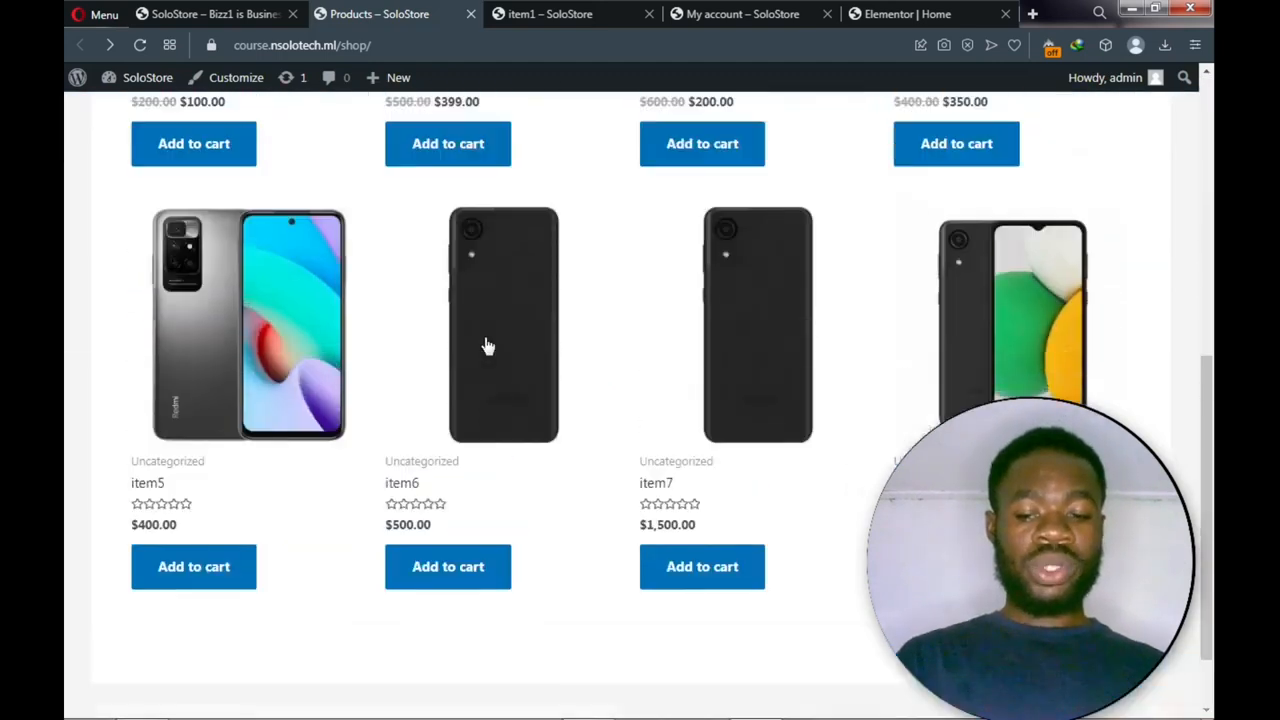
scroll(490, 345, up, 3)
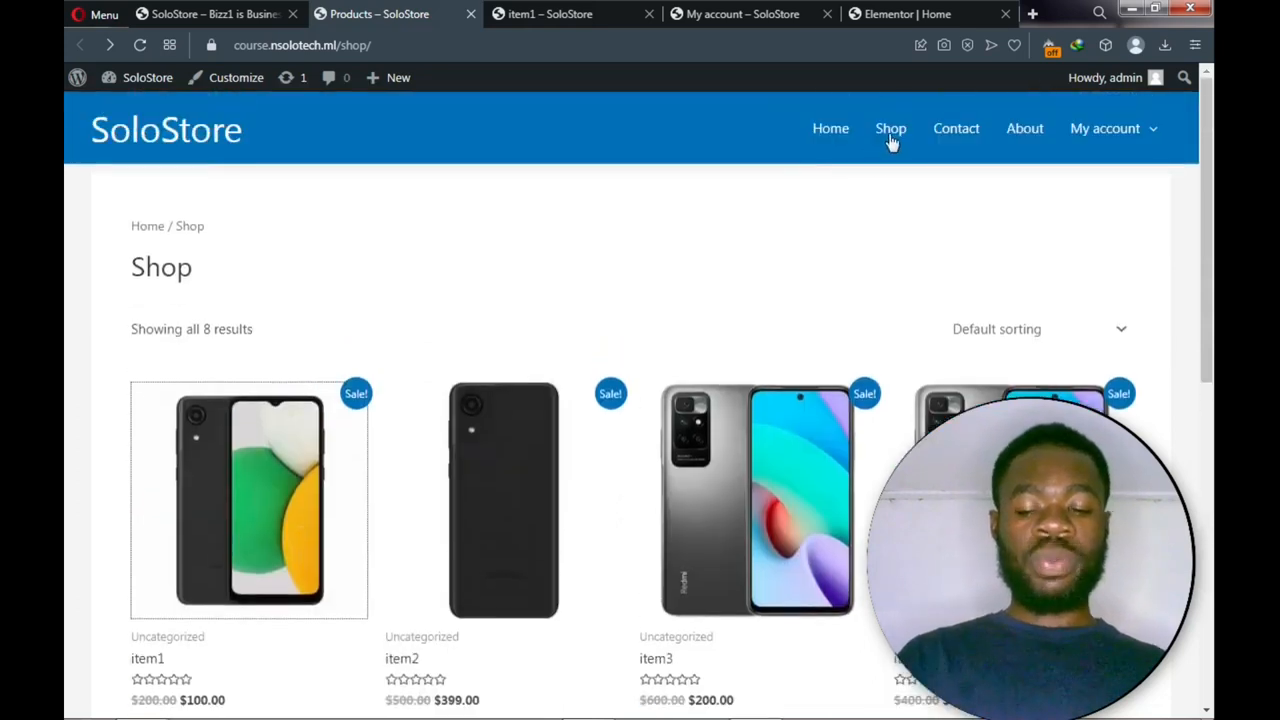
click(1039, 333)
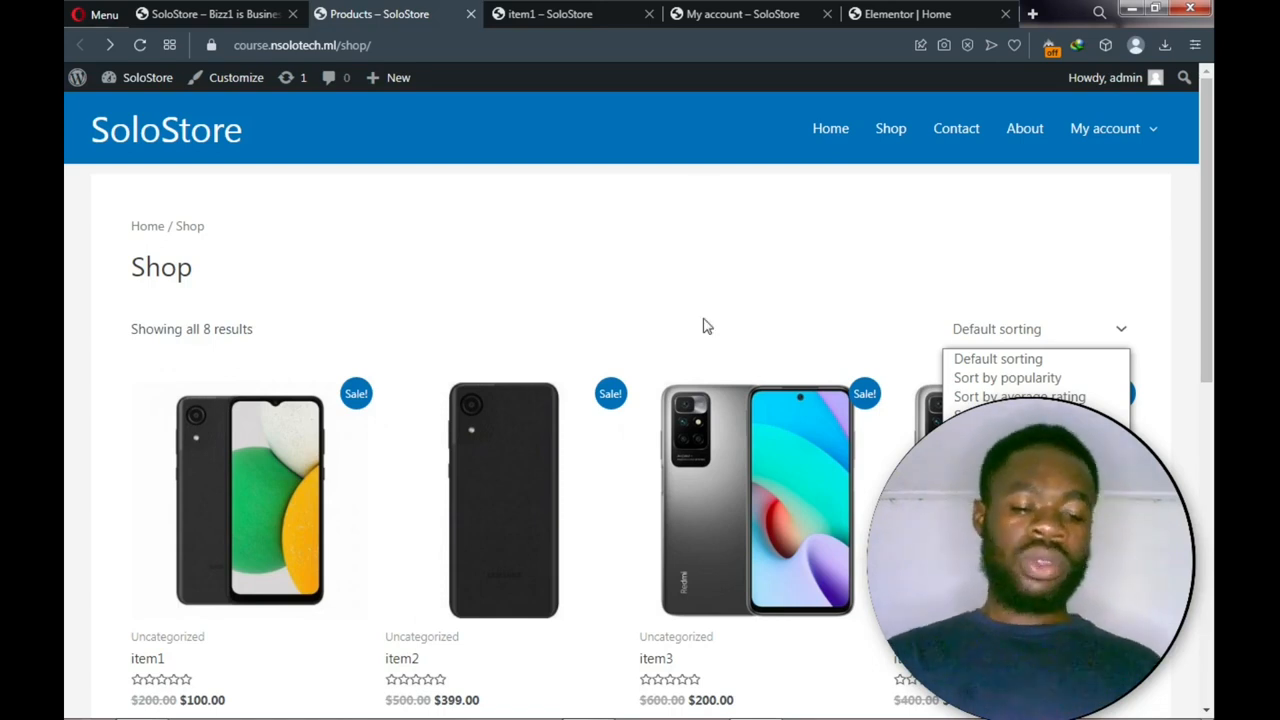
scroll(703, 326, down, 3)
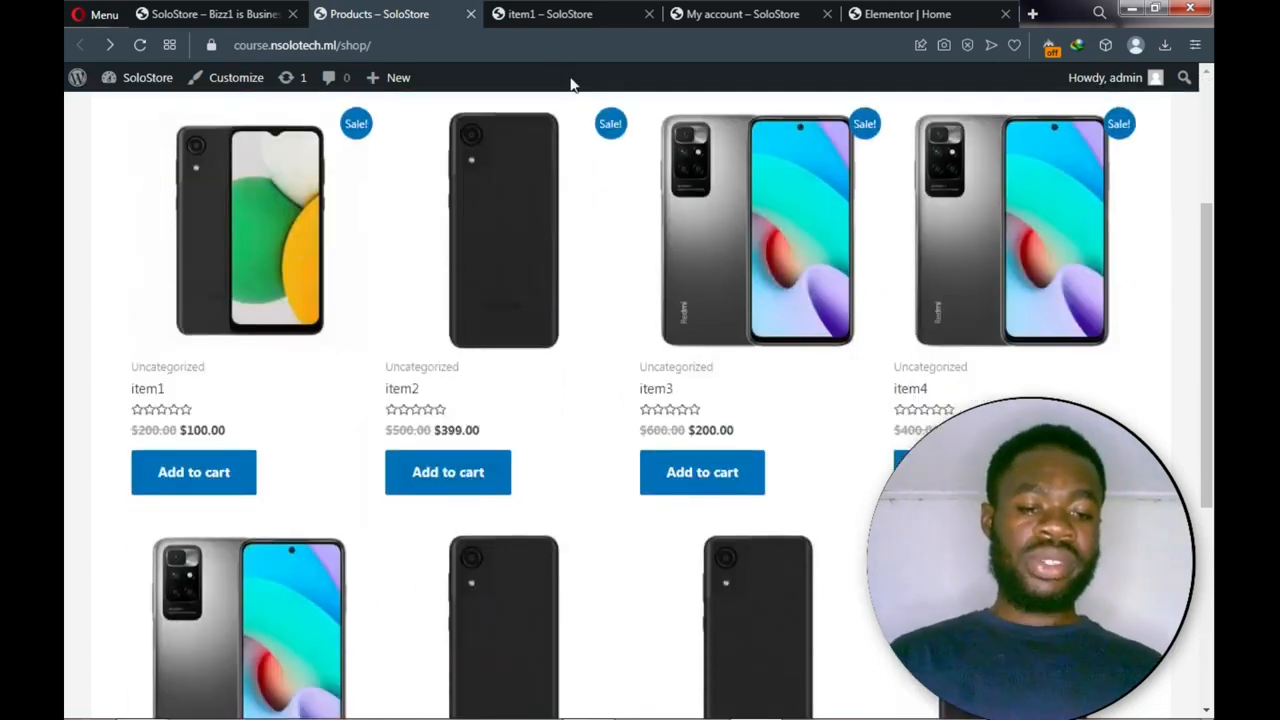
Bring up the item1 product page and set the purchase quantity to 2
click(547, 16)
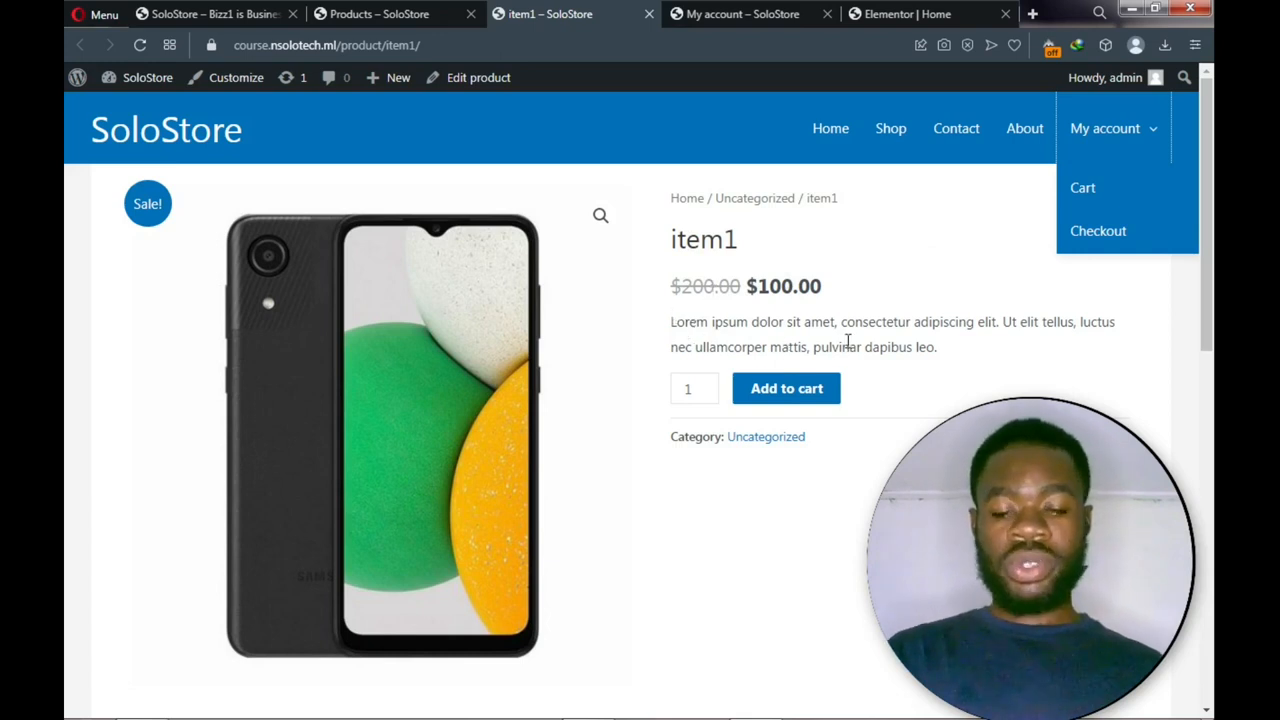
click(792, 400)
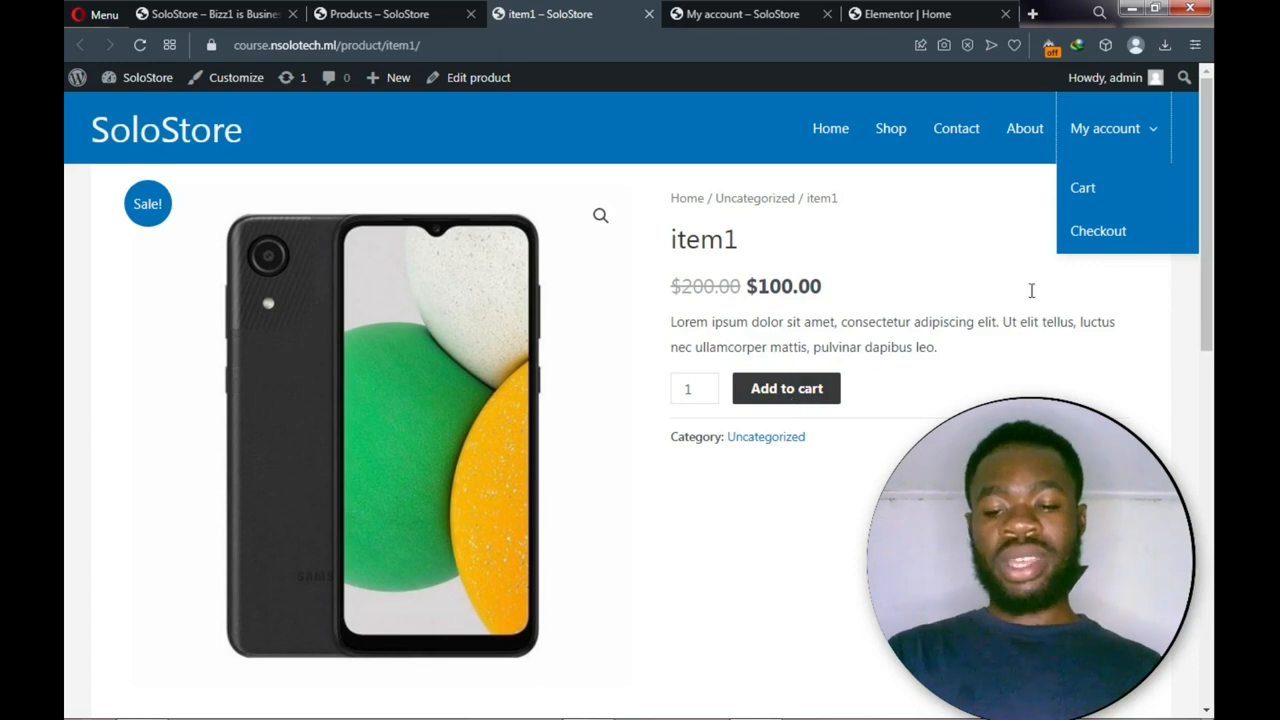
click(706, 388)
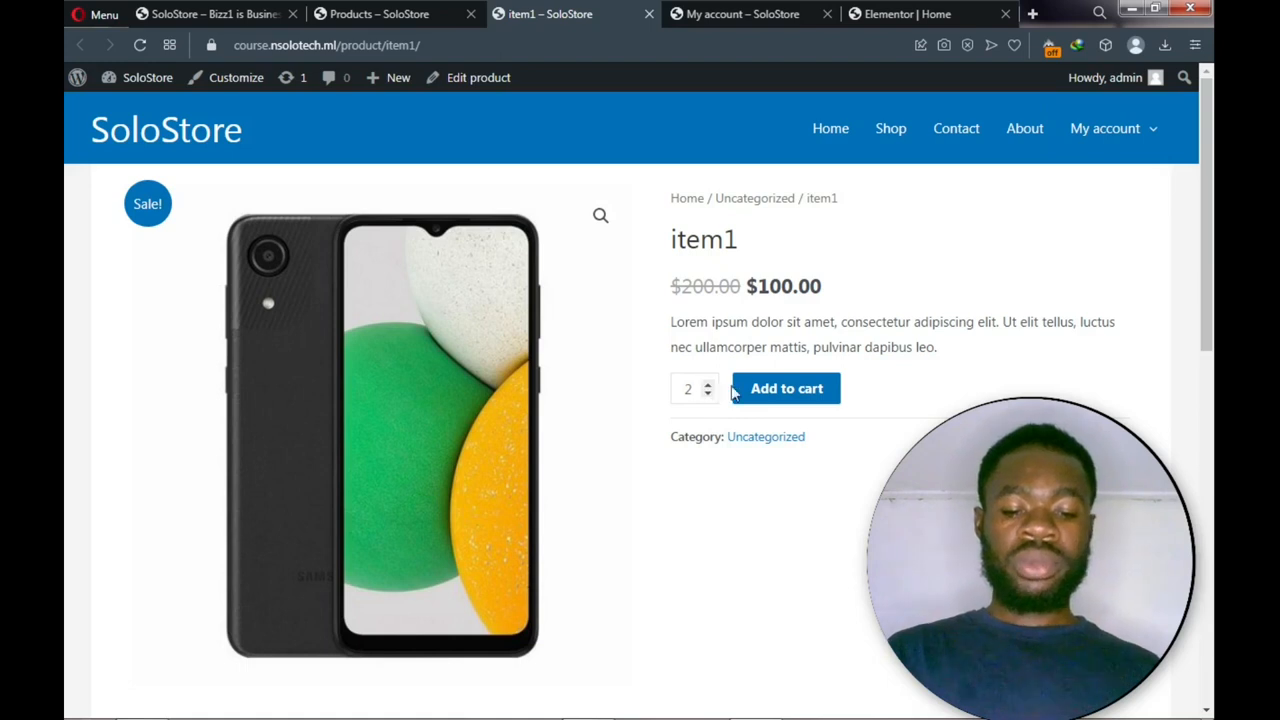
Examine item1's Description and Reviews area, the Related products and the footer, and switch to the My account page
scroll(777, 391, down, 3)
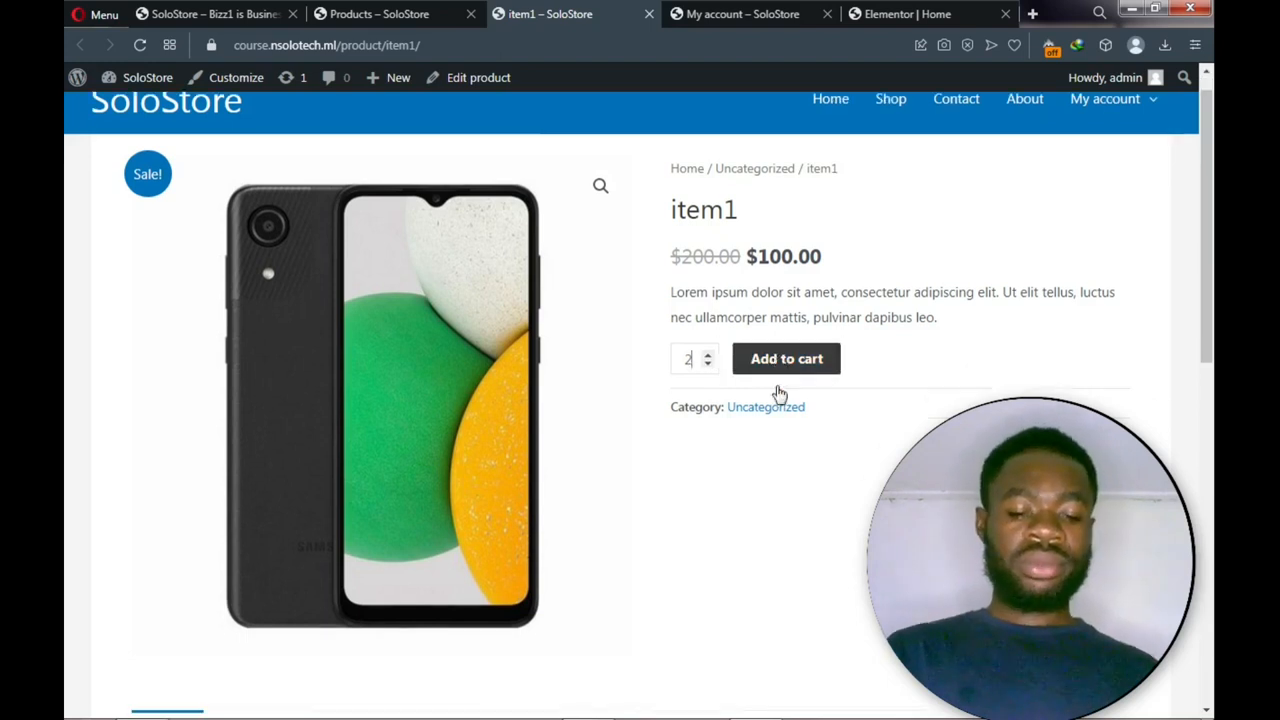
scroll(761, 400, down, 2)
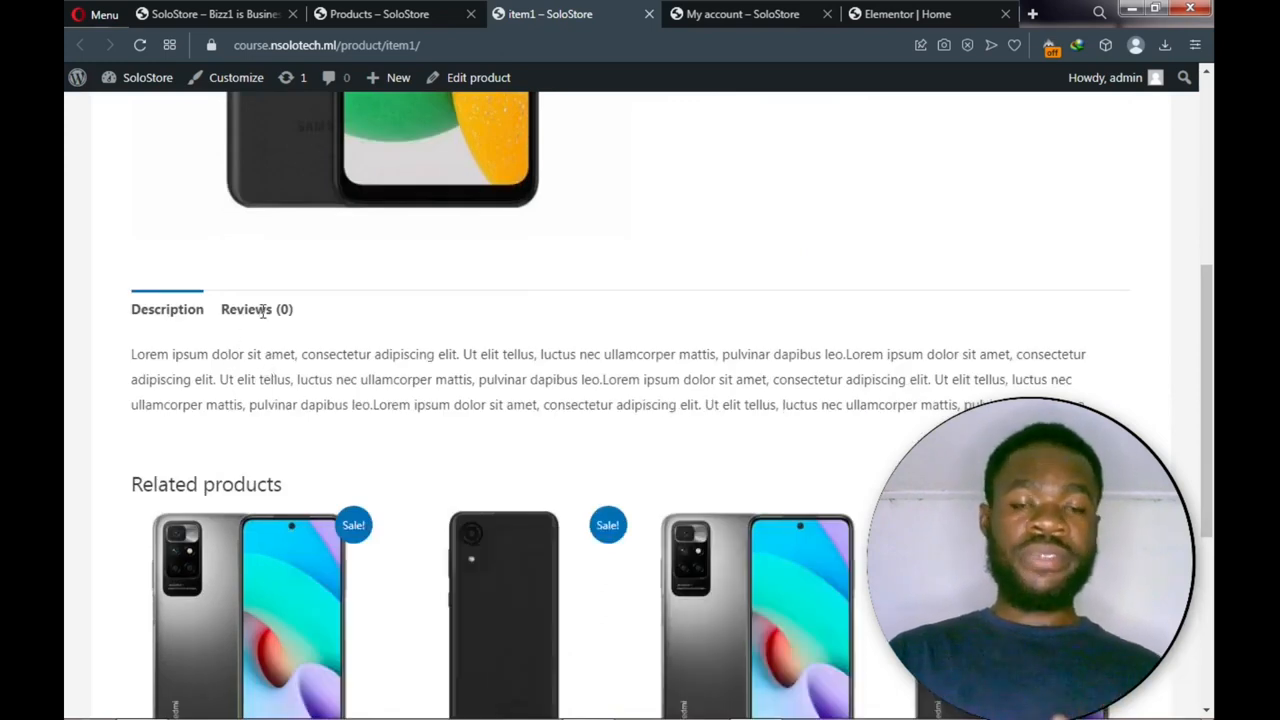
scroll(268, 328, down, 1)
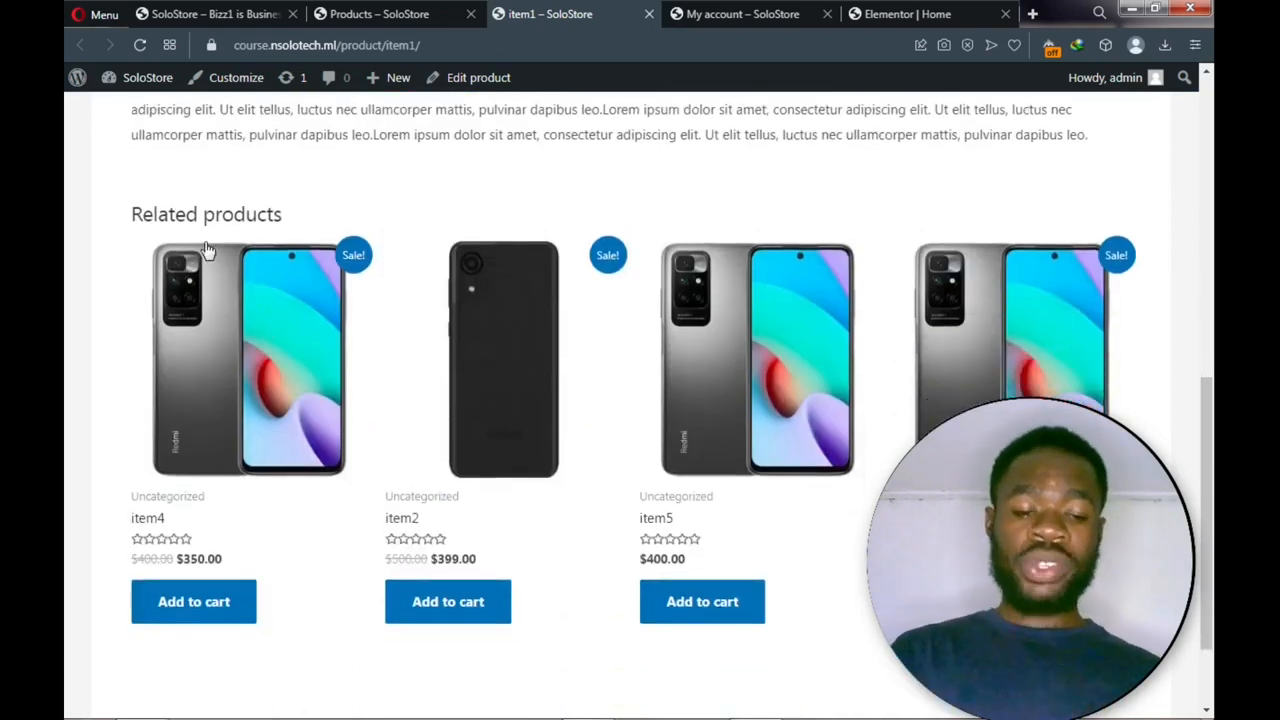
scroll(205, 250, up, 10)
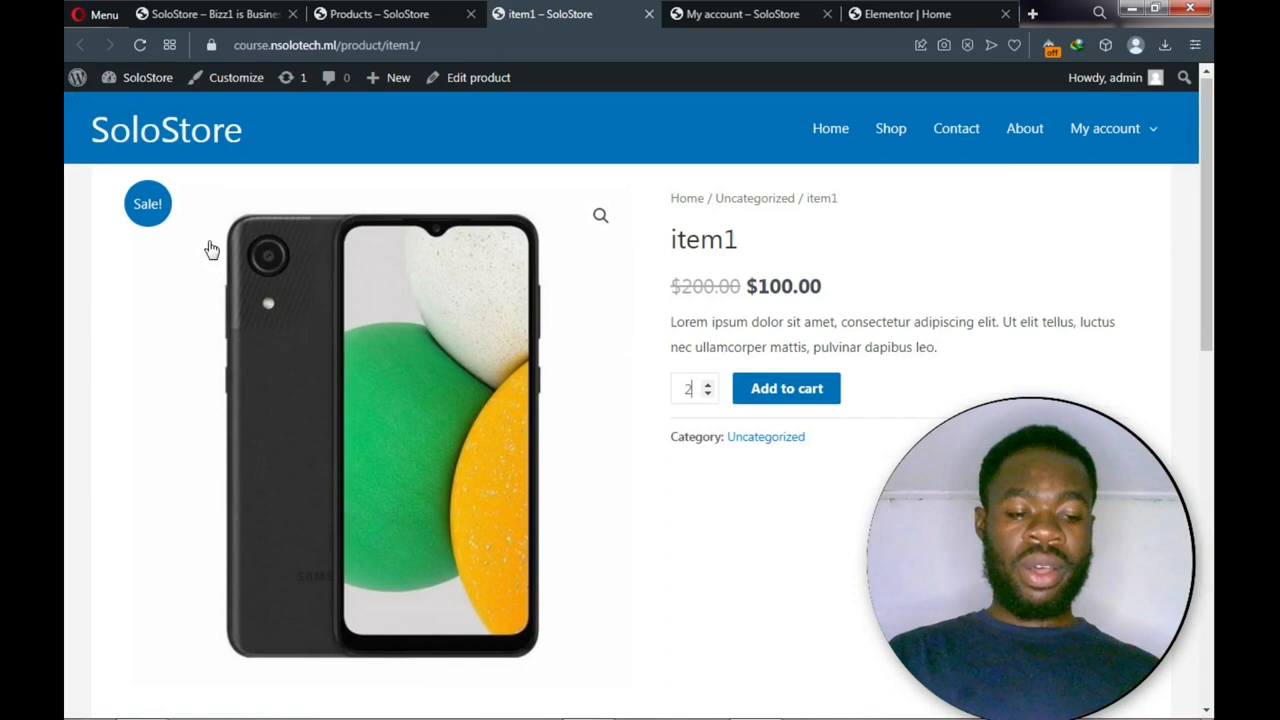
scroll(226, 258, down, 10)
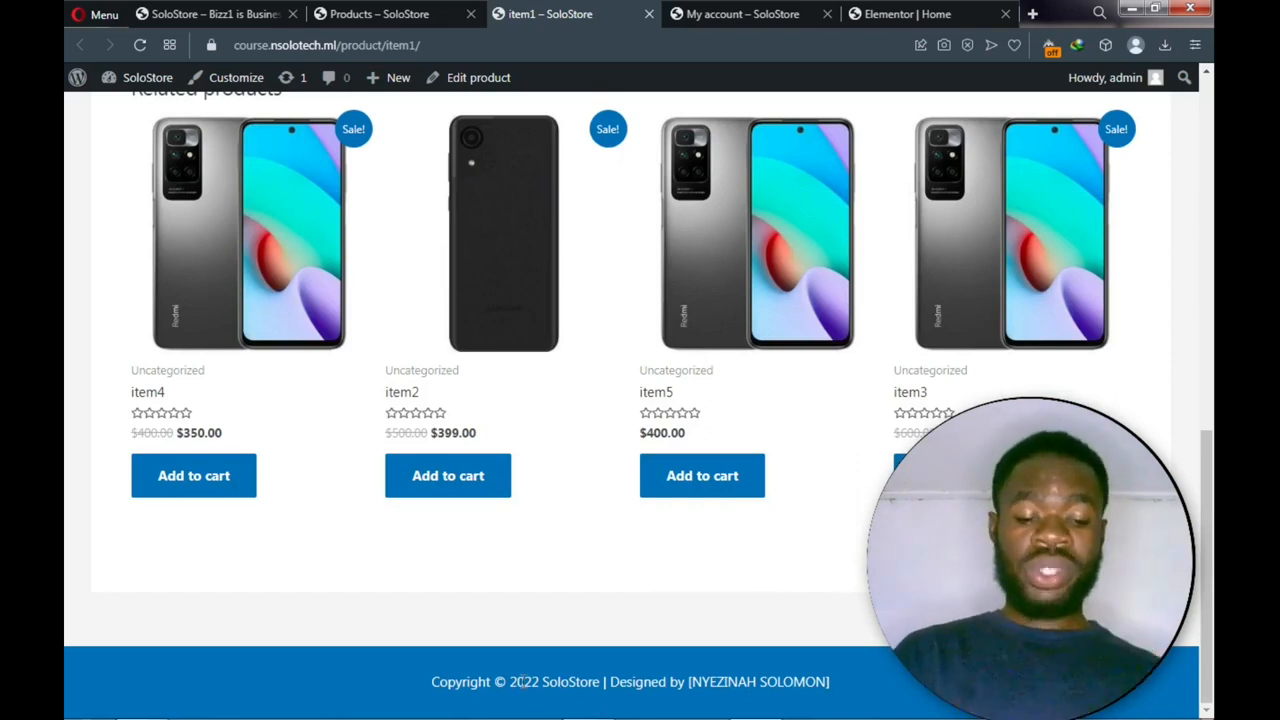
scroll(522, 681, up, 15)
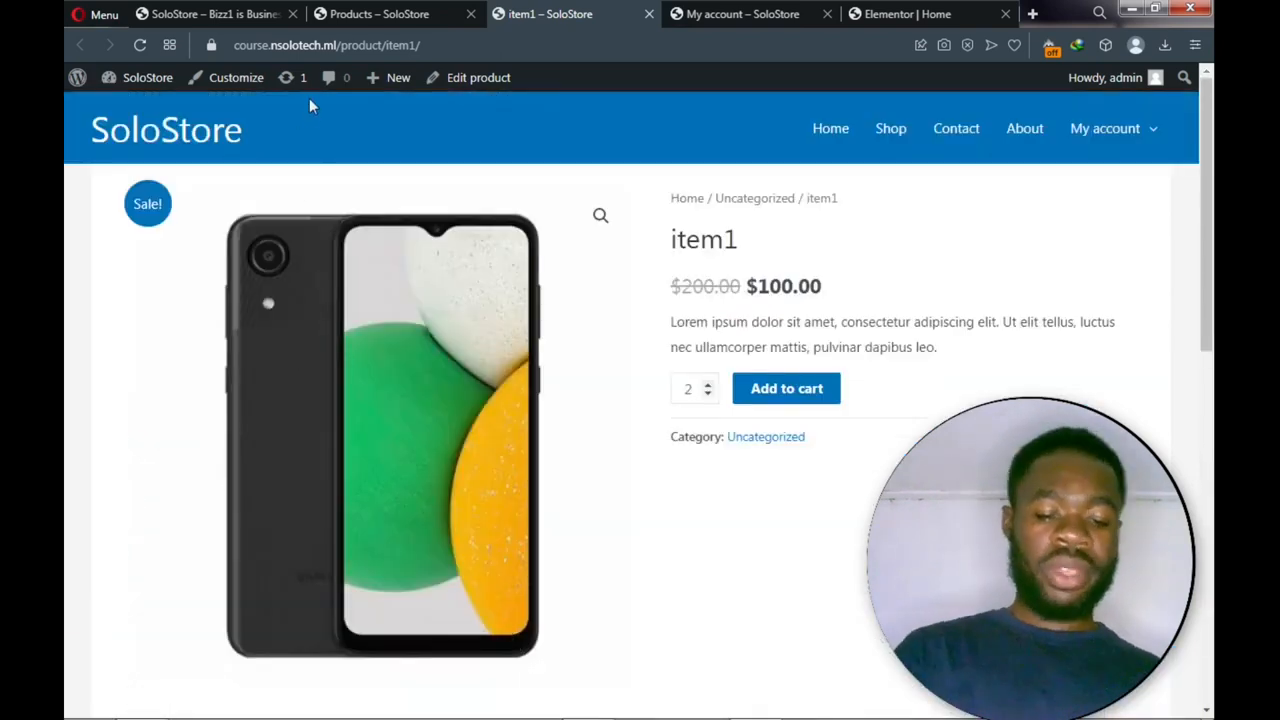
scroll(323, 200, down, 5)
scroll(334, 215, down, 3)
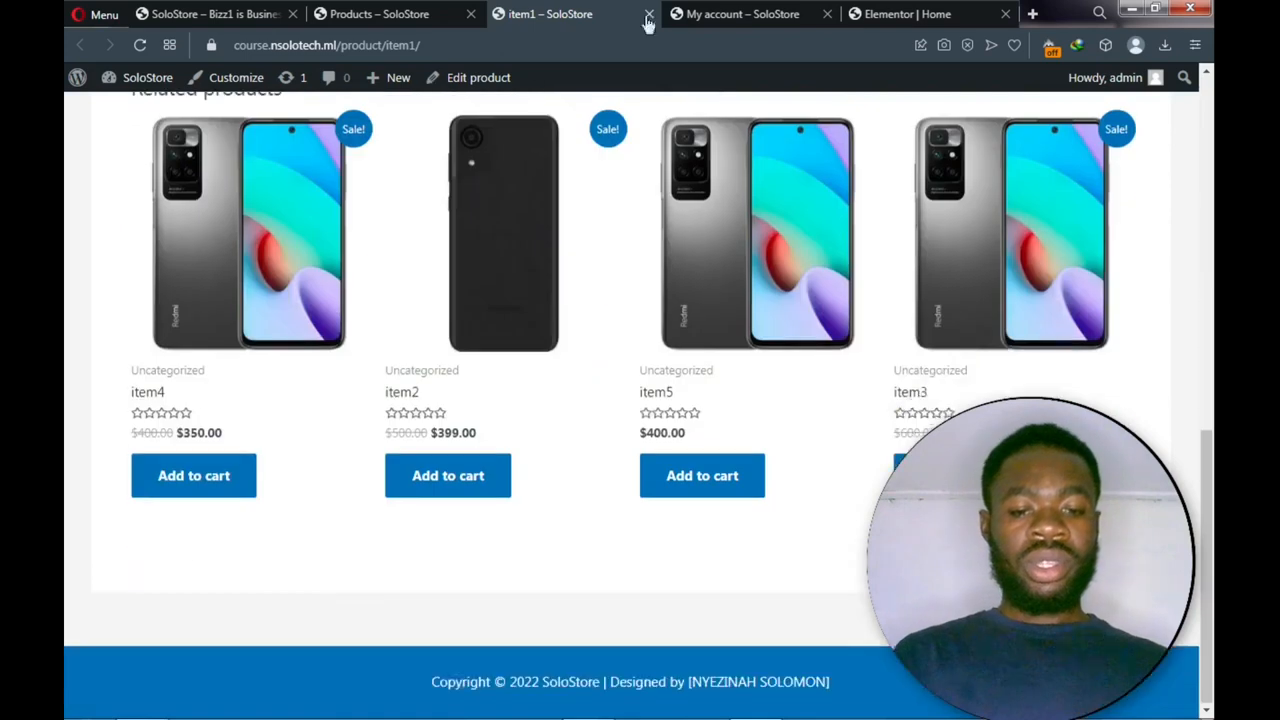
click(720, 17)
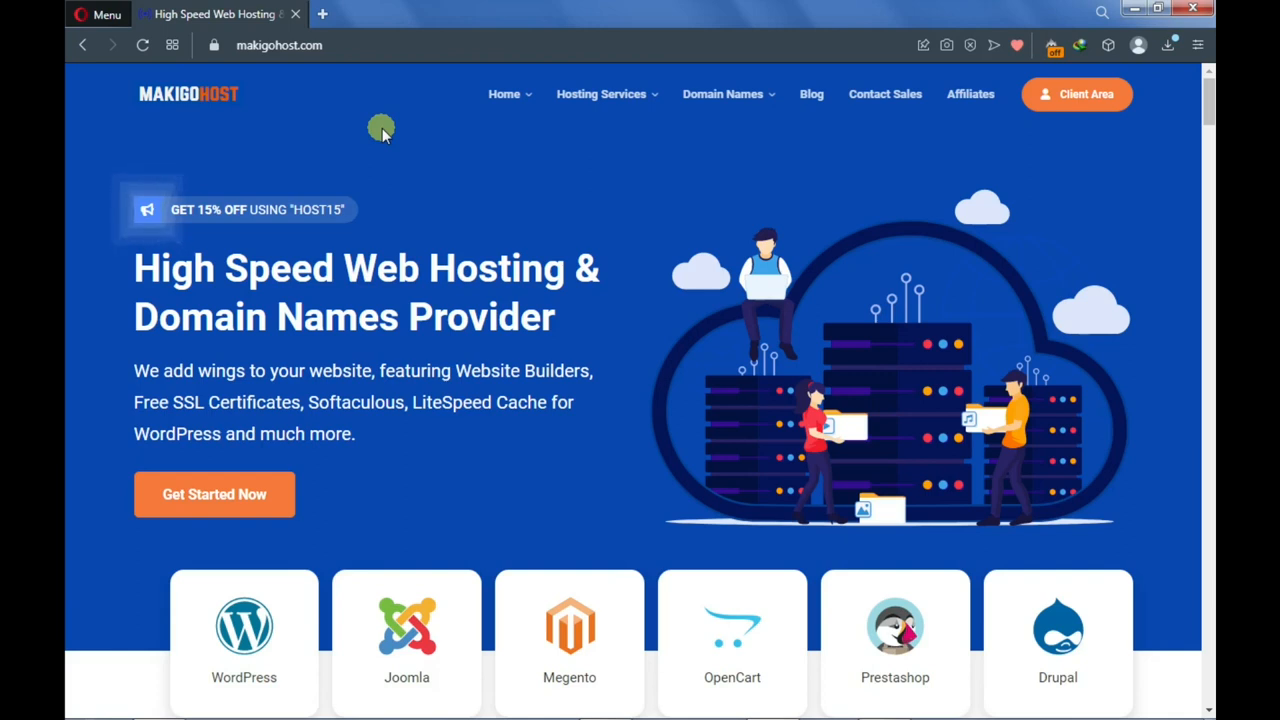
Examine the MakigoHost home page from its supported platforms through the hosting features to the CMS hosting options
click(224, 116)
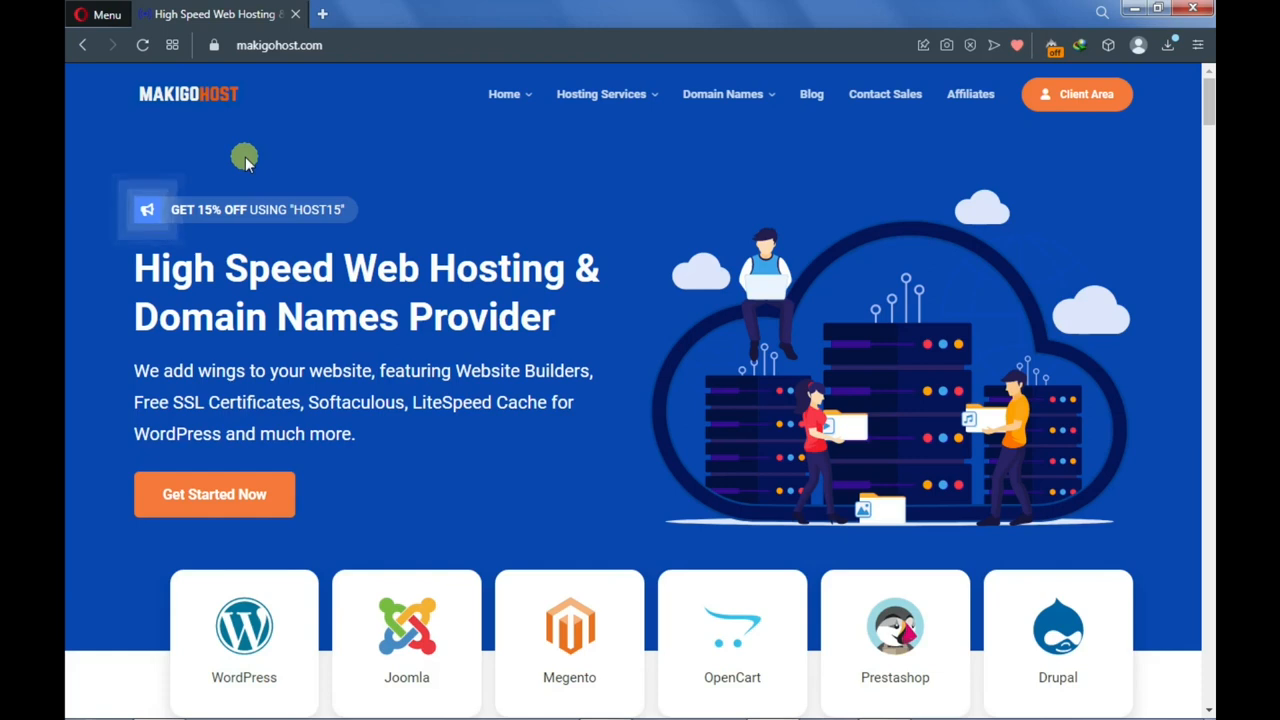
scroll(245, 158, down, 1)
scroll(250, 166, down, 7)
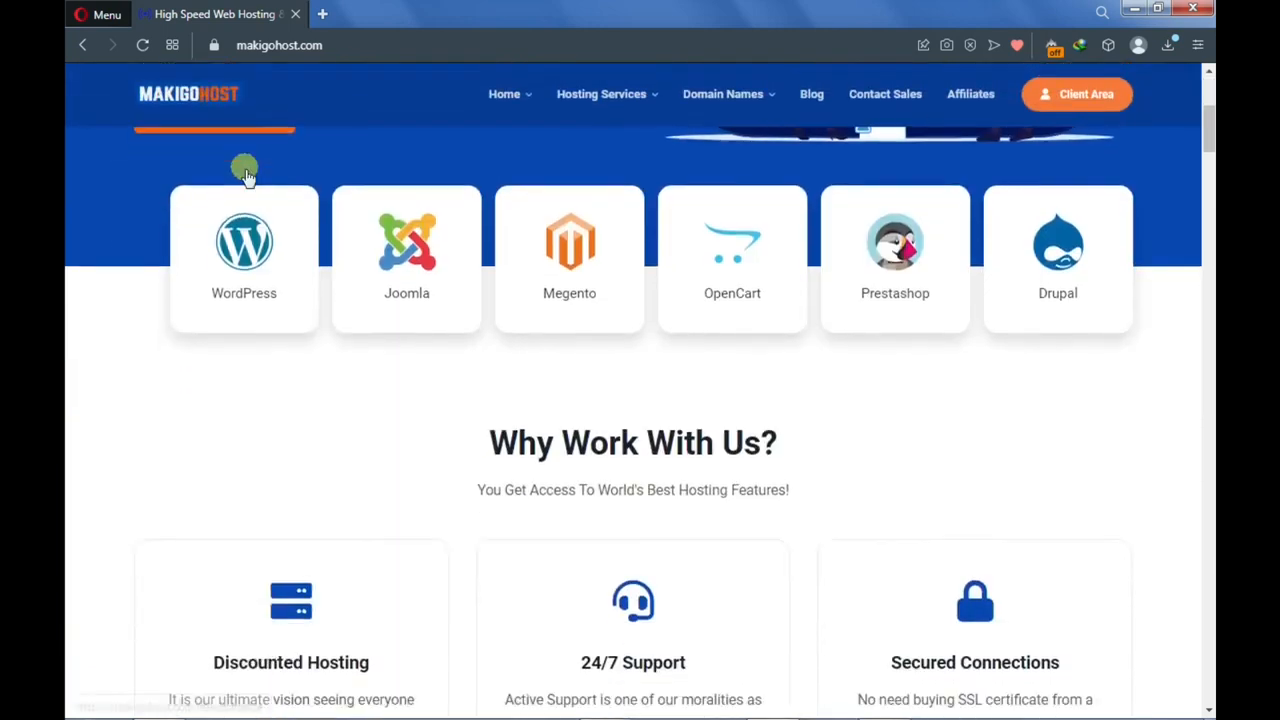
scroll(276, 289, down, 8)
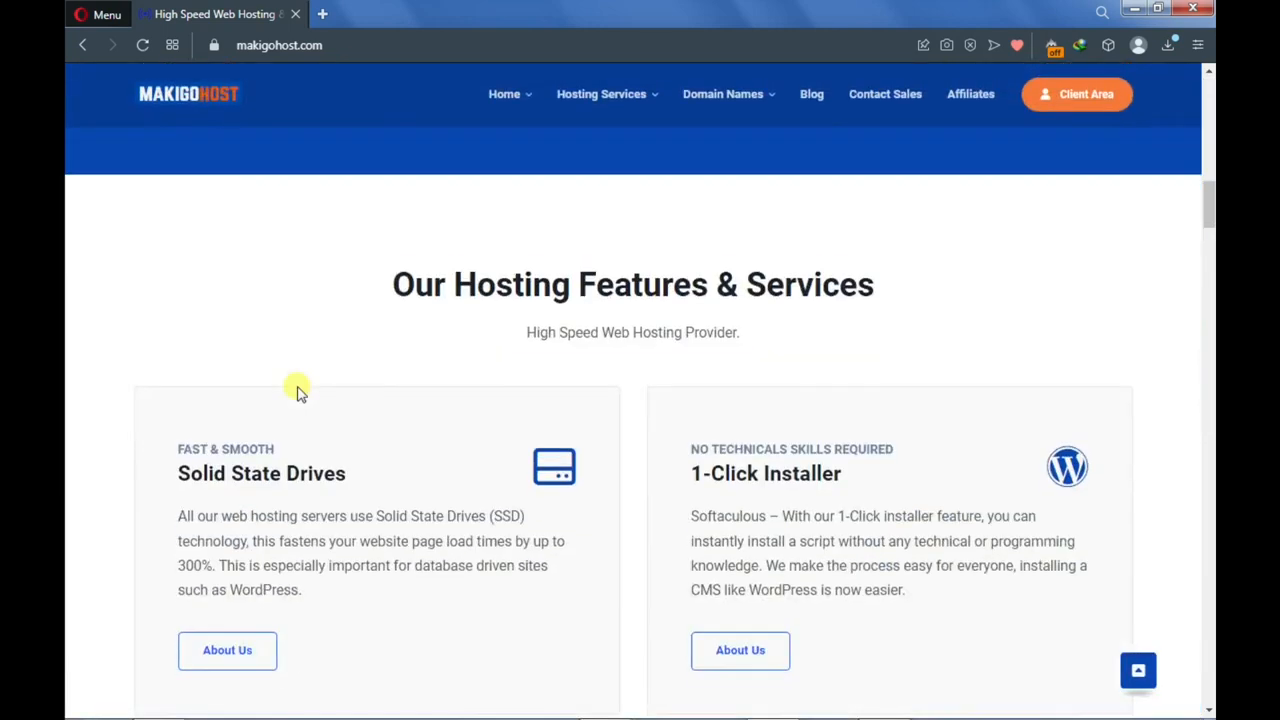
scroll(298, 386, down, 6)
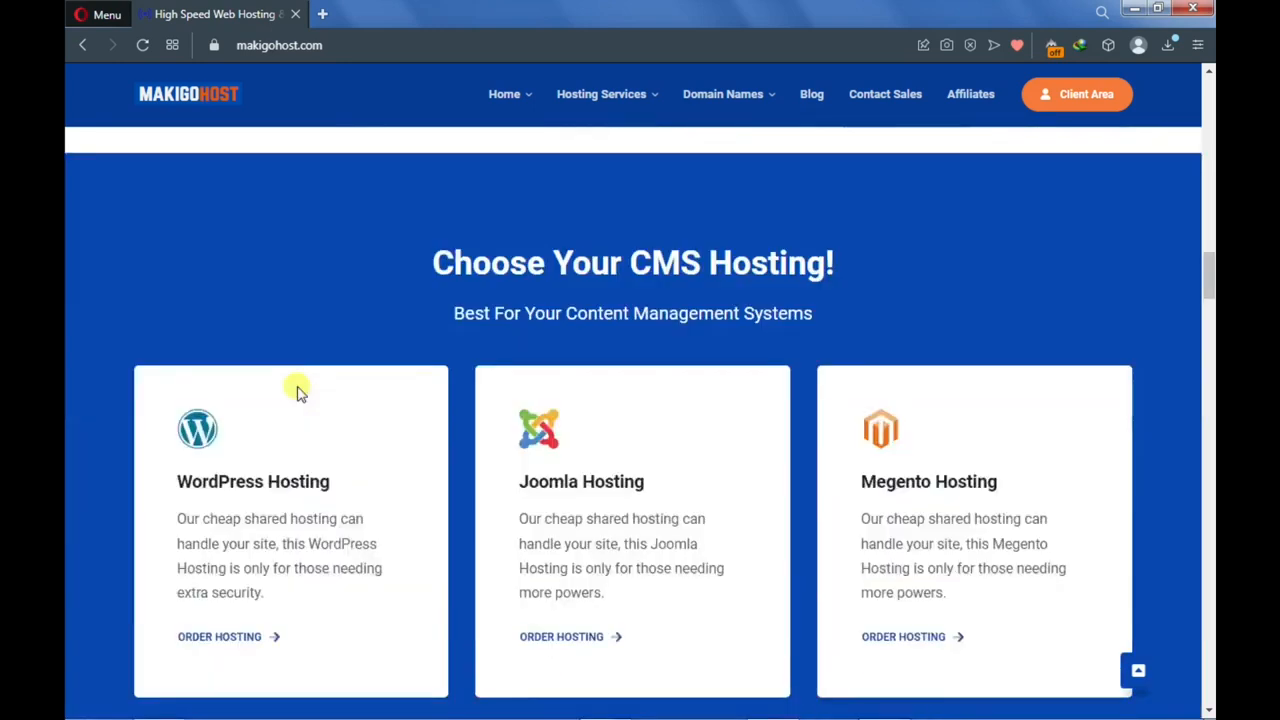
Compare the Shared, Reseller and VPS plans under MakigoHost's Professional Hosting Plans
scroll(298, 392, down, 5)
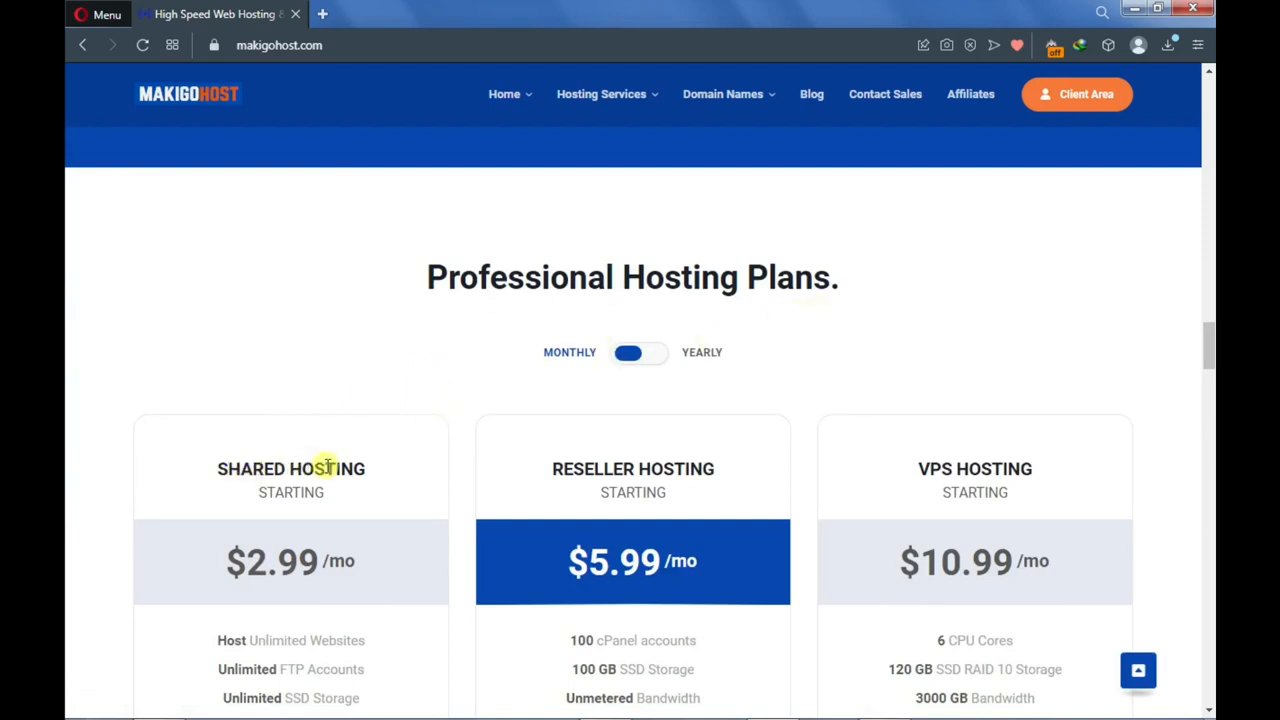
scroll(333, 470, down, 3)
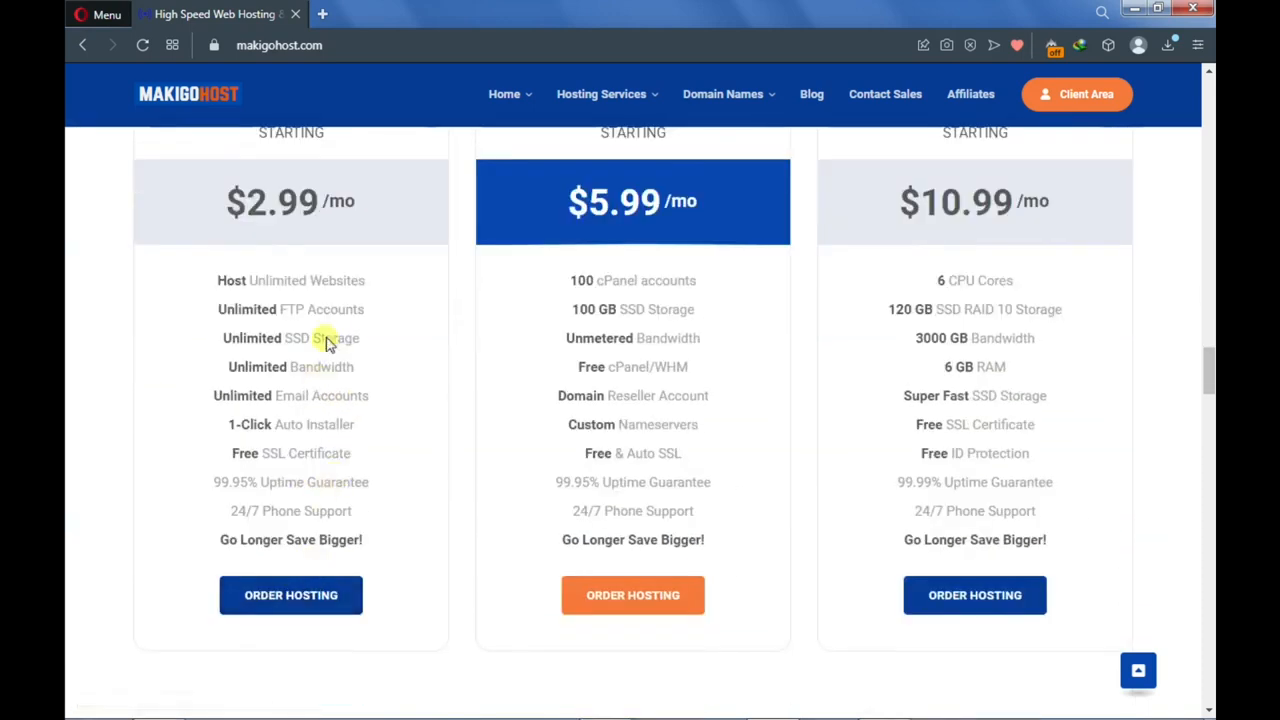
scroll(325, 330, up, 1)
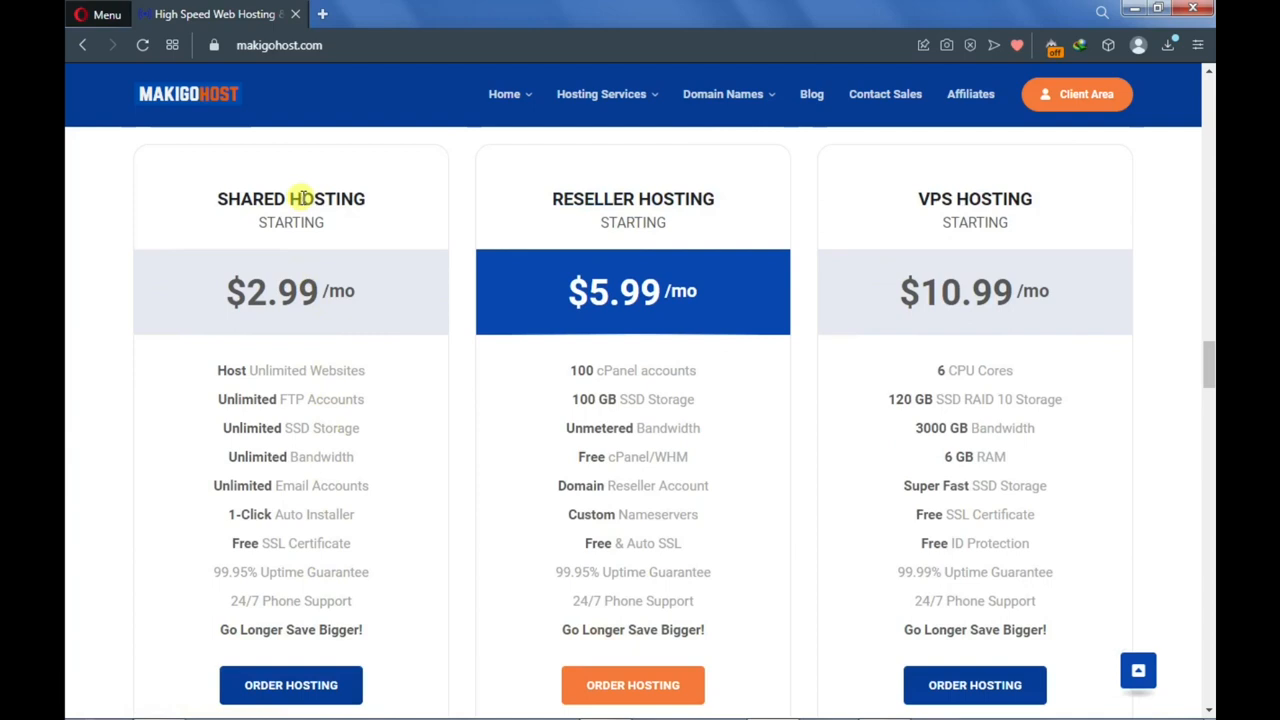
Open MakigoHost's Shared Hosting offer and examine its features and the GO BASIC, STANDARD and GO UNLIMITED plans
click(303, 696)
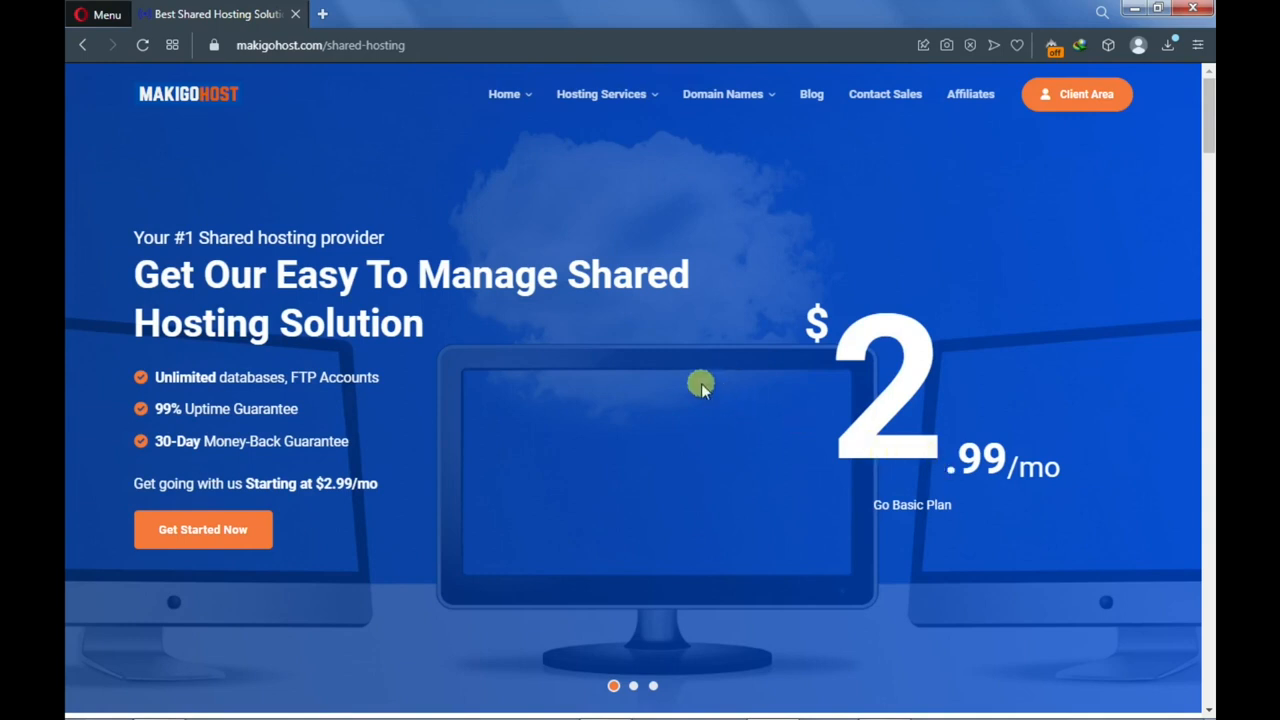
scroll(645, 383, down, 7)
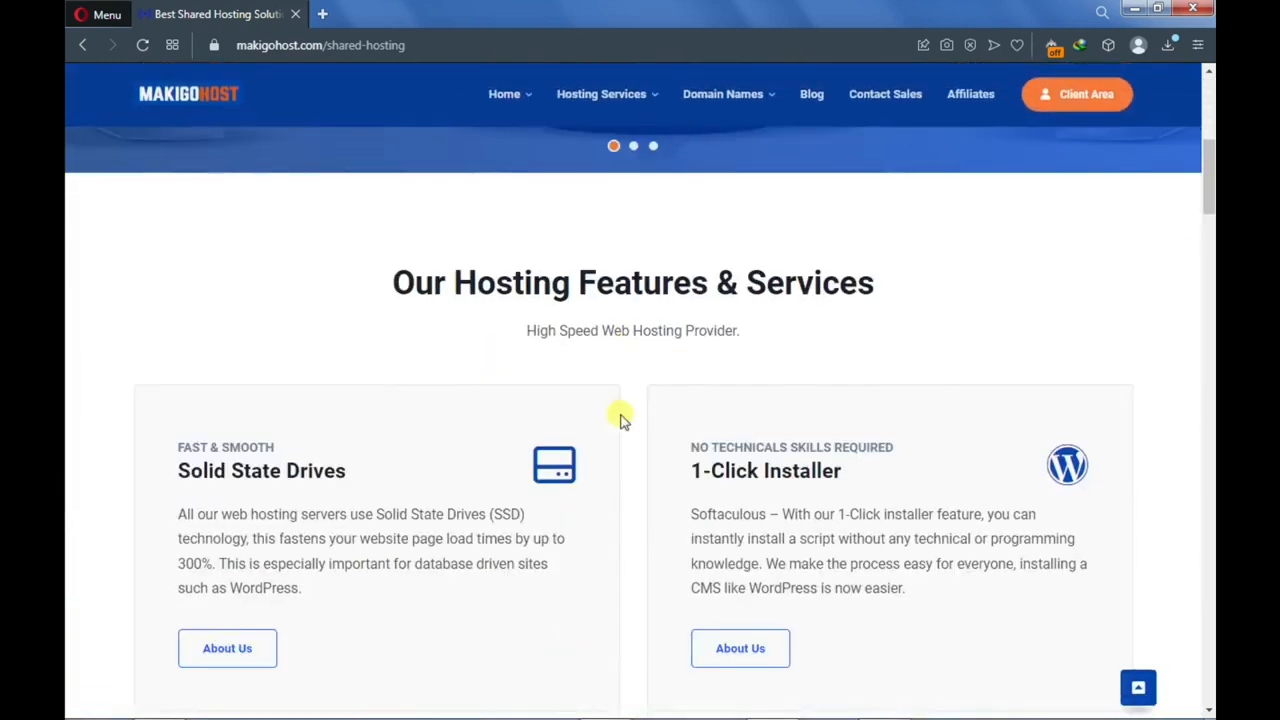
scroll(615, 428, down, 5)
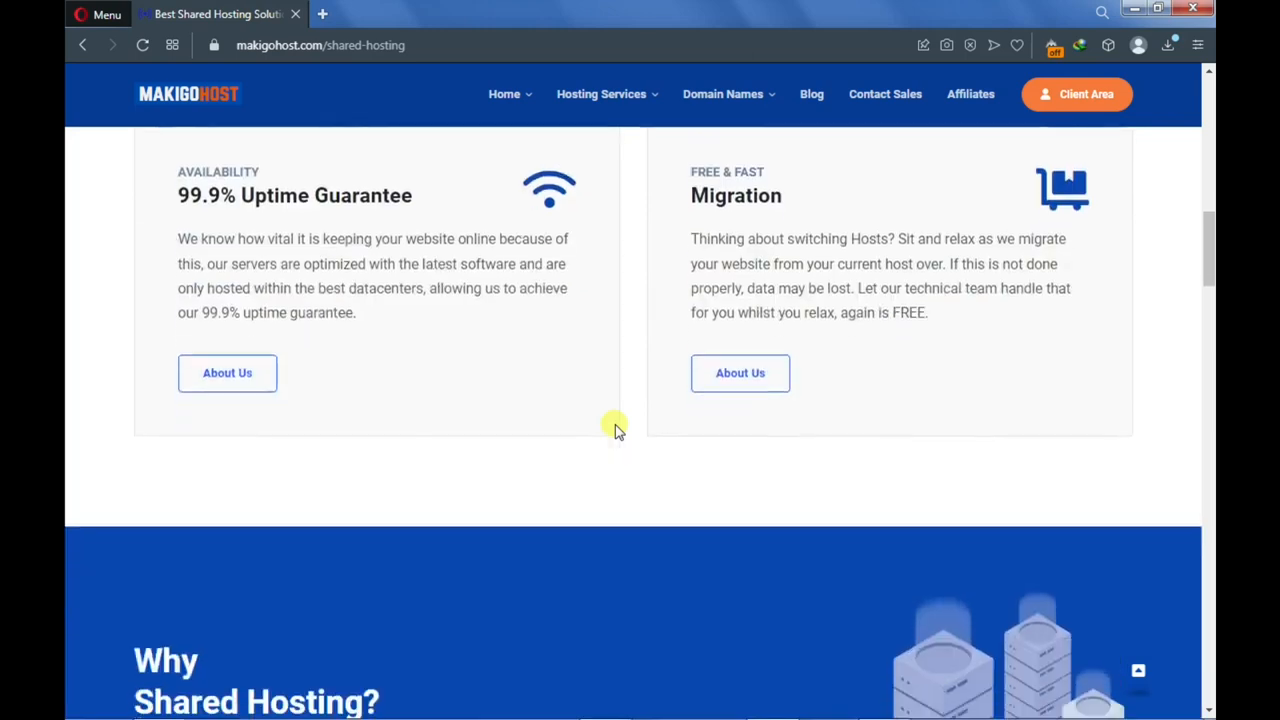
scroll(615, 428, down, 8)
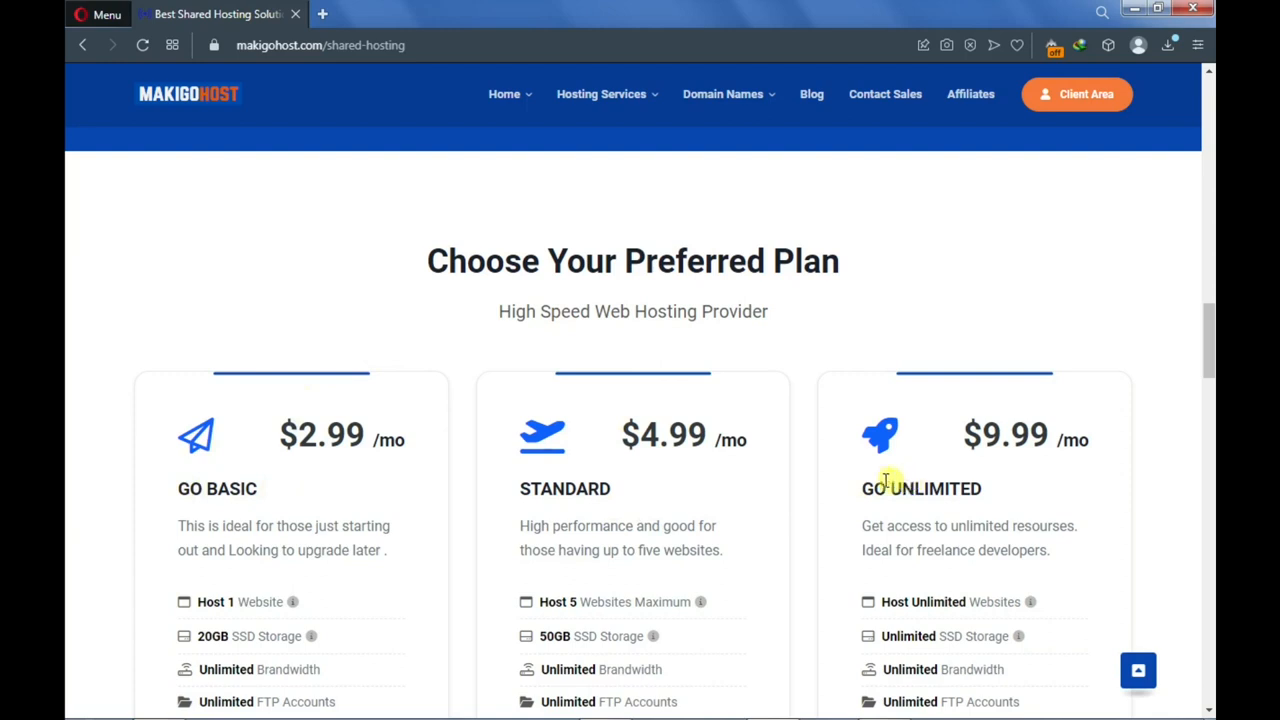
scroll(860, 478, down, 2)
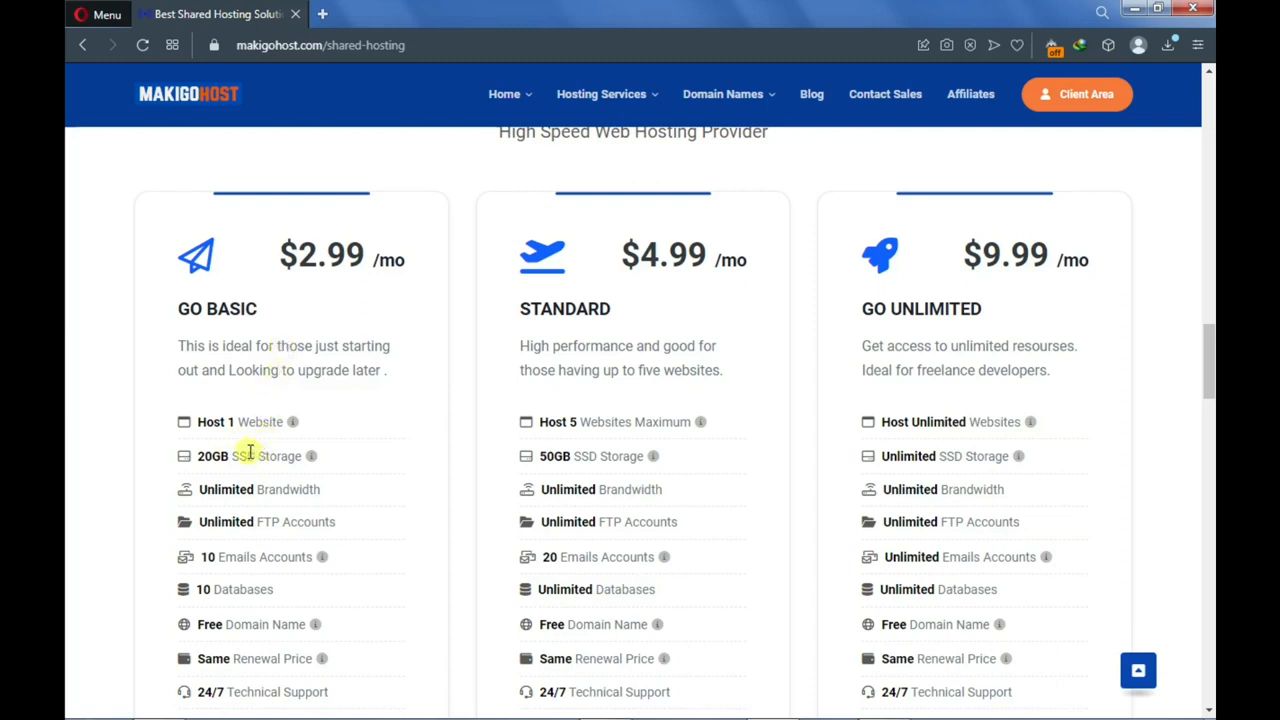
Search Google for "ssd vs hdd" in a new browser tab and show the image results
click(322, 15)
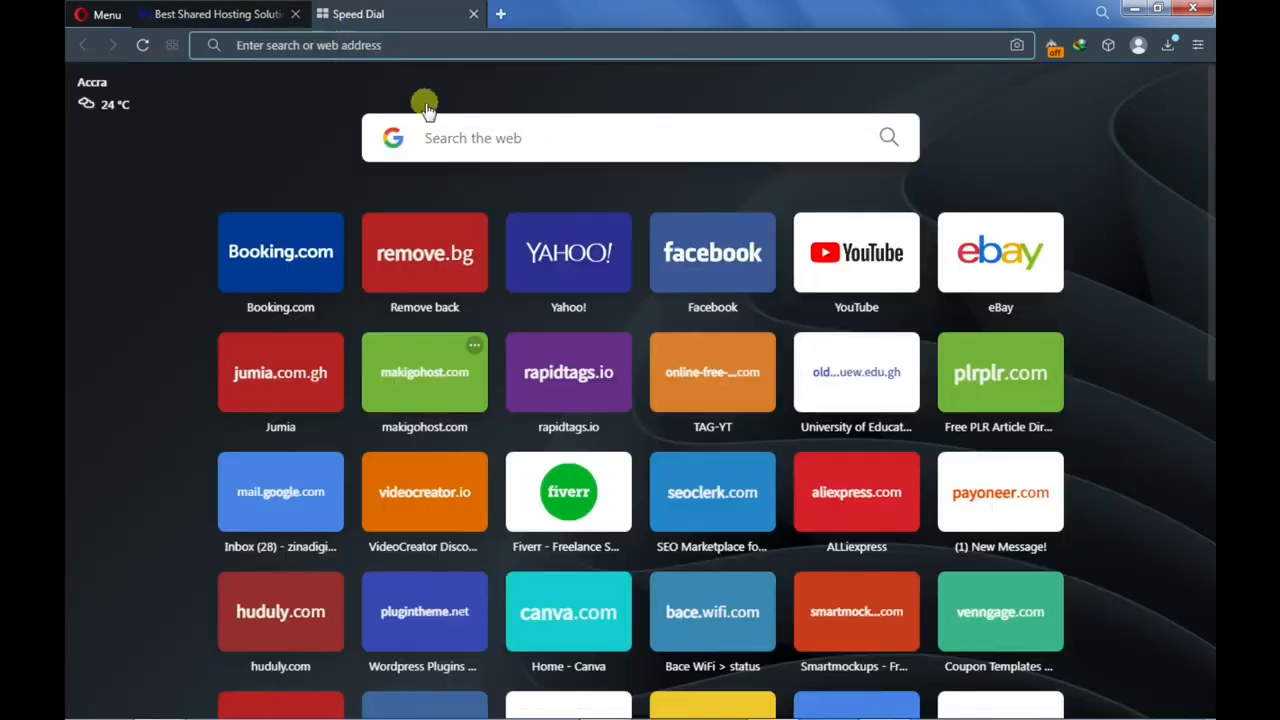
click(470, 138)
text(SSD)
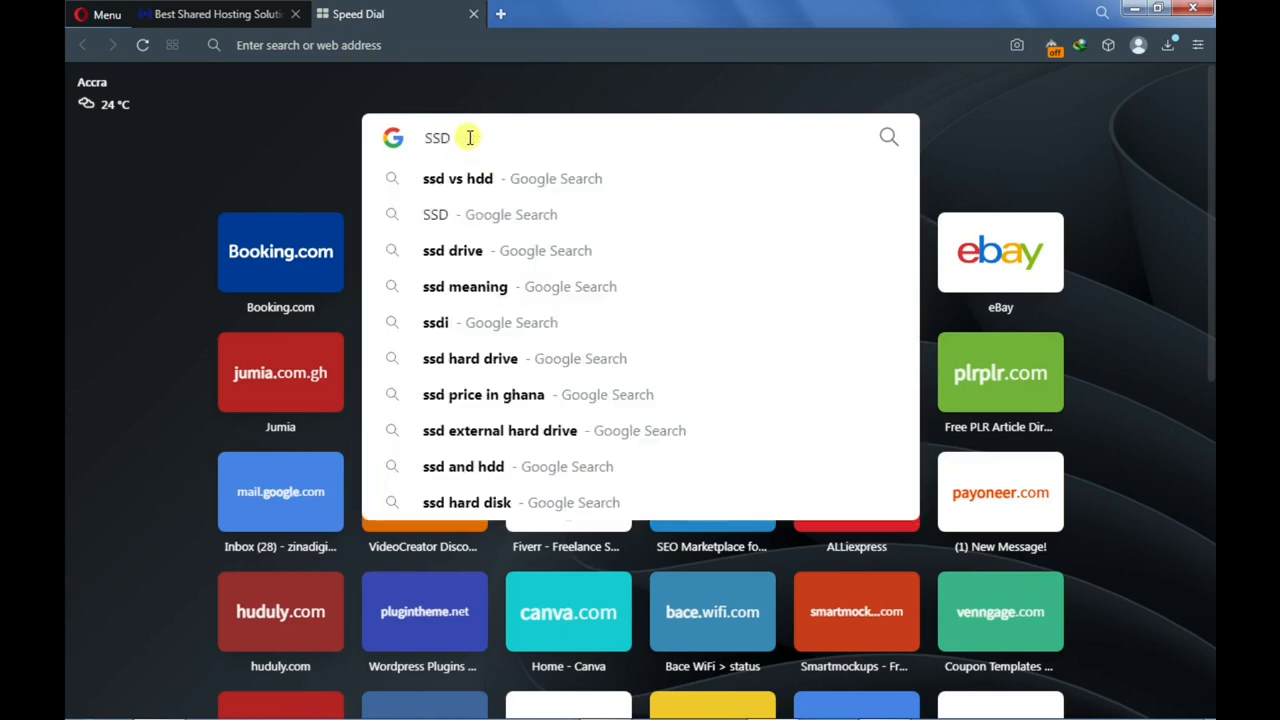
click(480, 181)
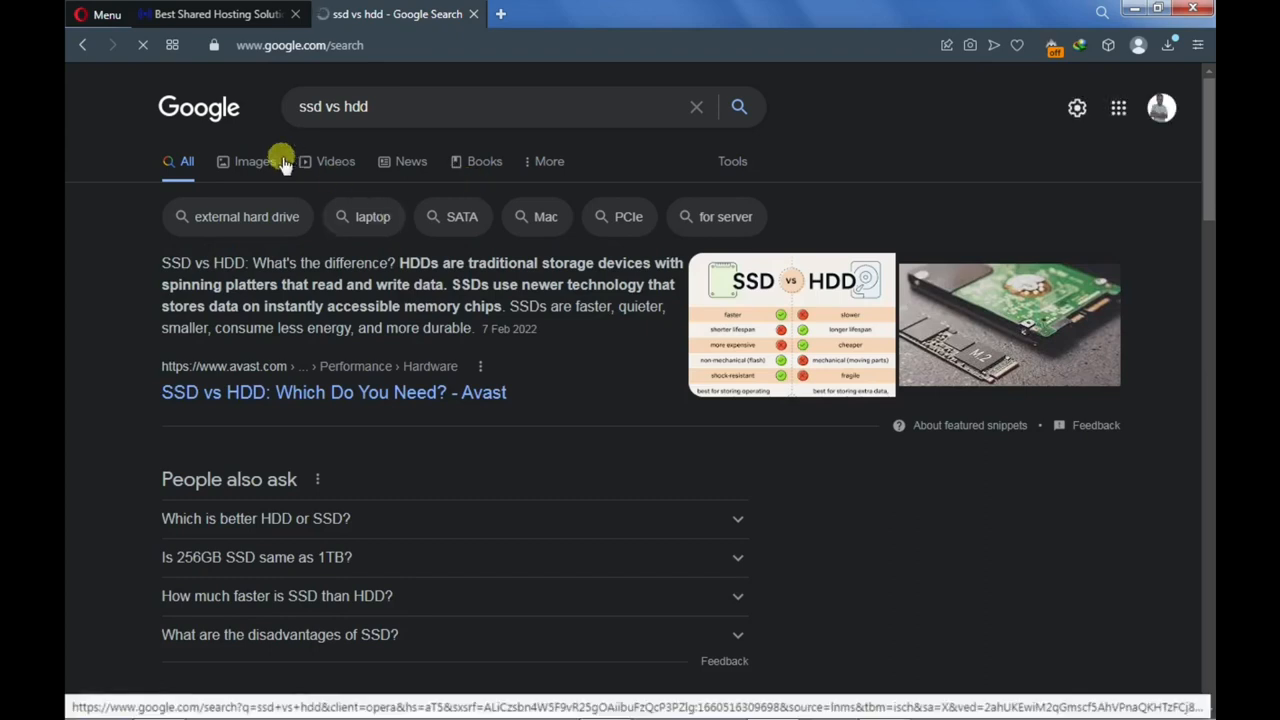
click(255, 162)
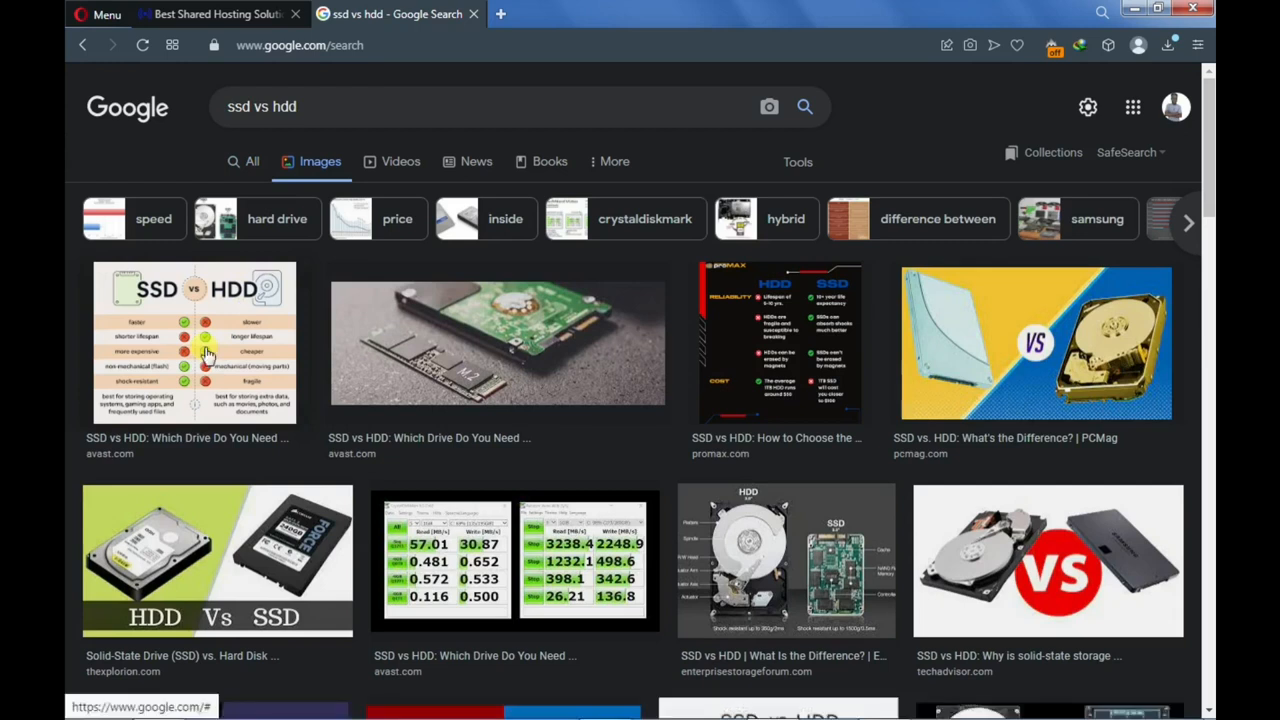
Examine the Avast and ProMAX images comparing SSD and HDD, along with the related images
click(207, 355)
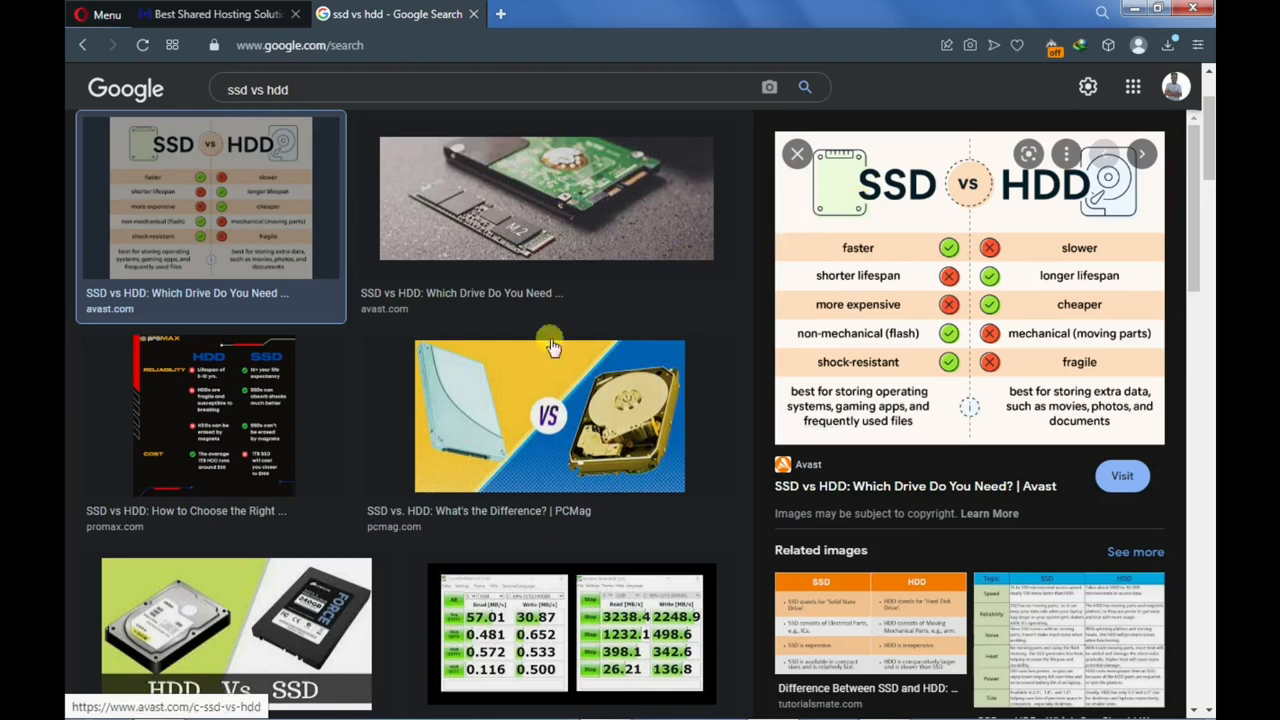
click(228, 425)
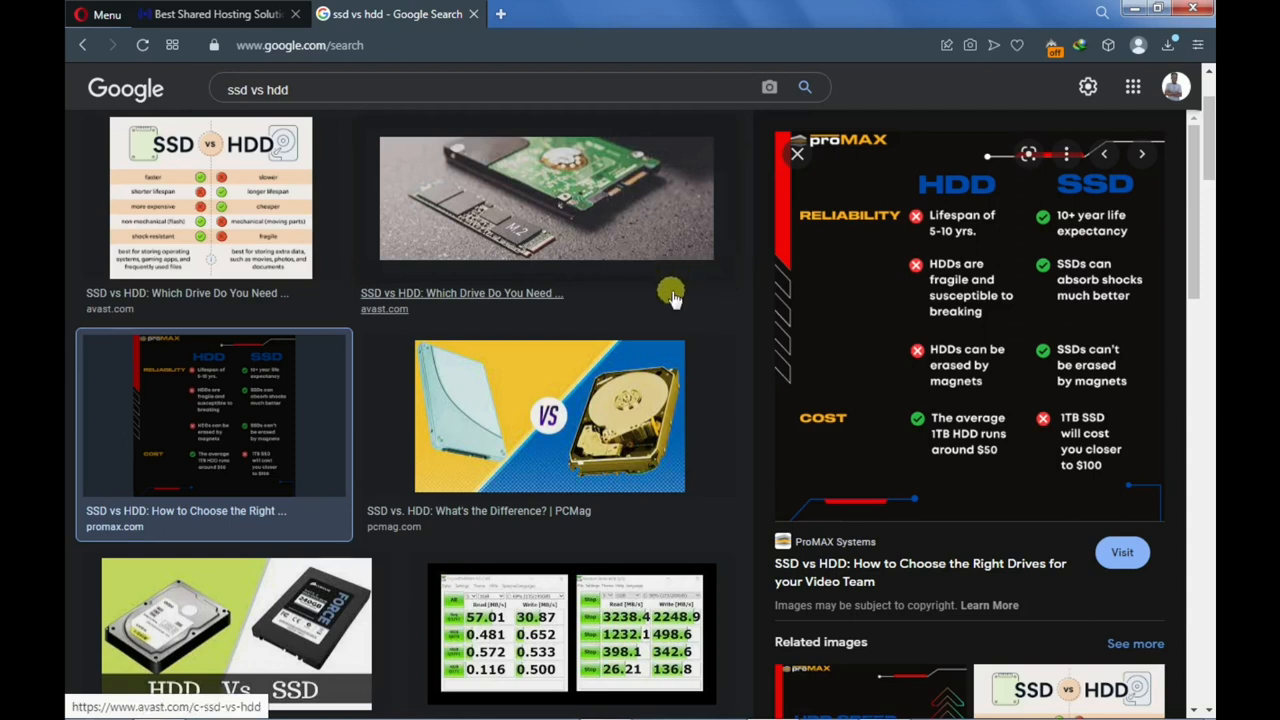
scroll(672, 285, down, 1)
scroll(915, 395, down, 5)
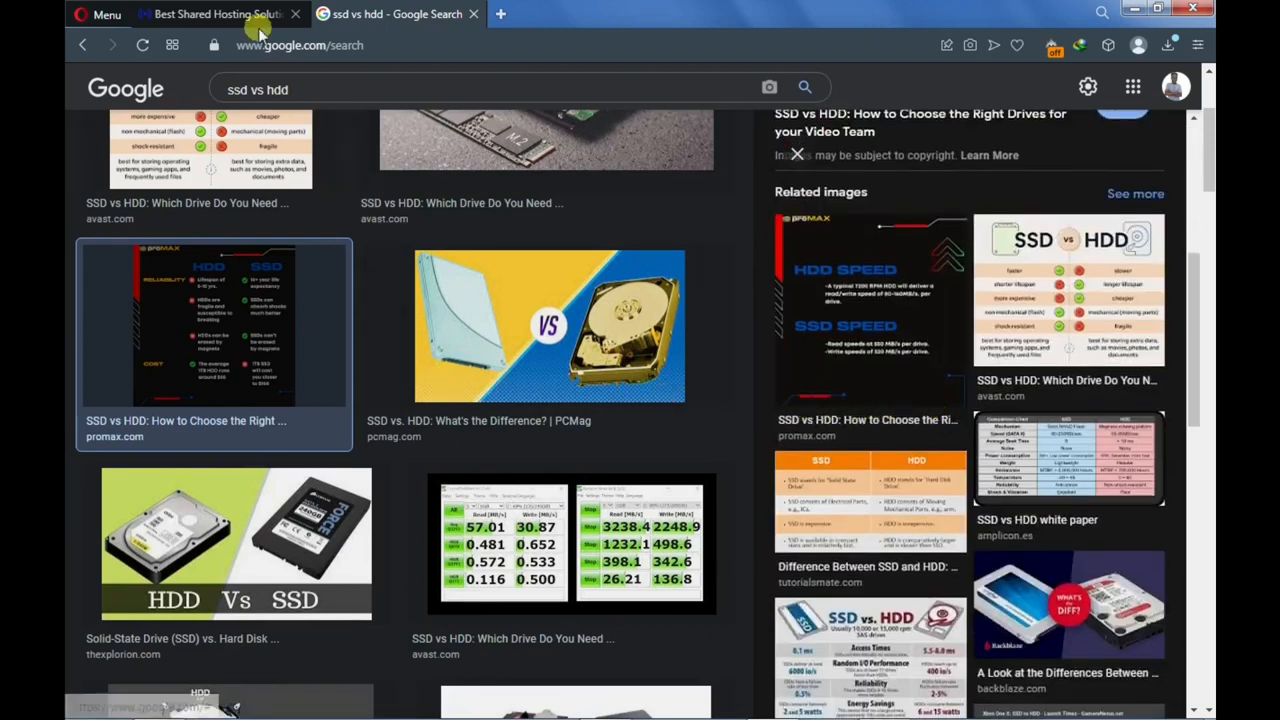
Return to the MakigoHost shared hosting page, review the plan features and order the GO BASIC plan
click(258, 18)
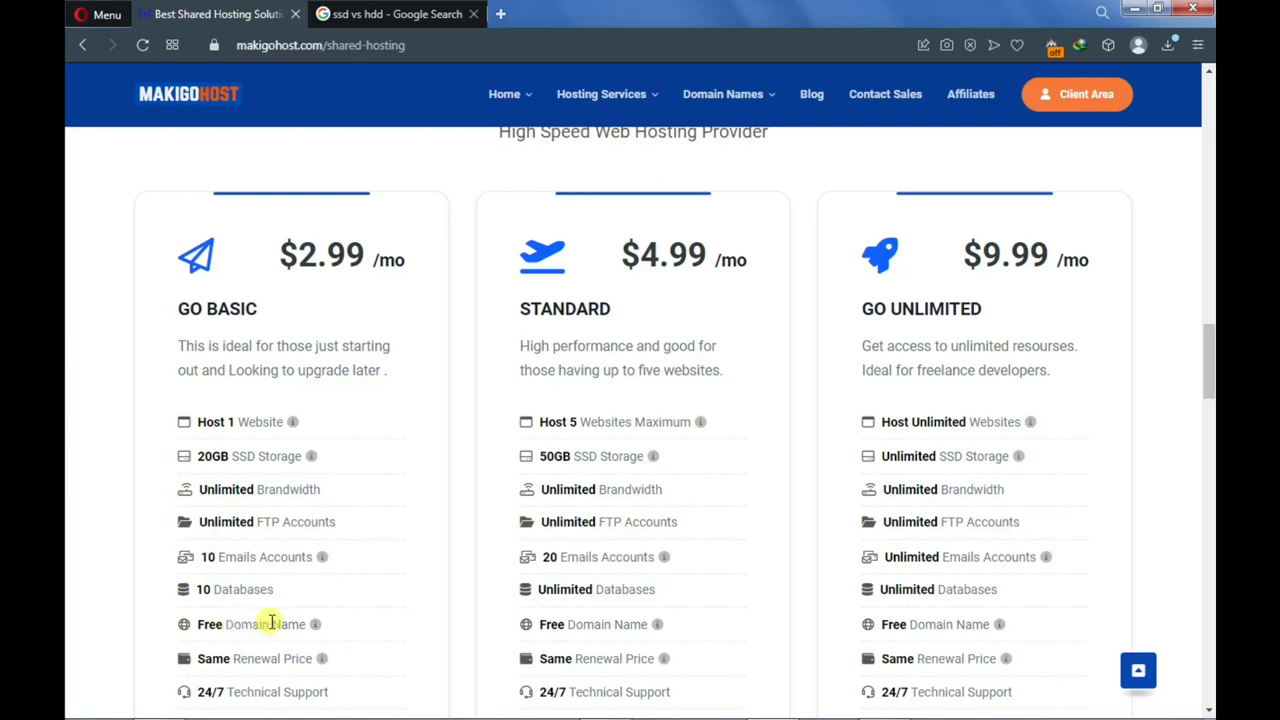
scroll(271, 622, down, 1)
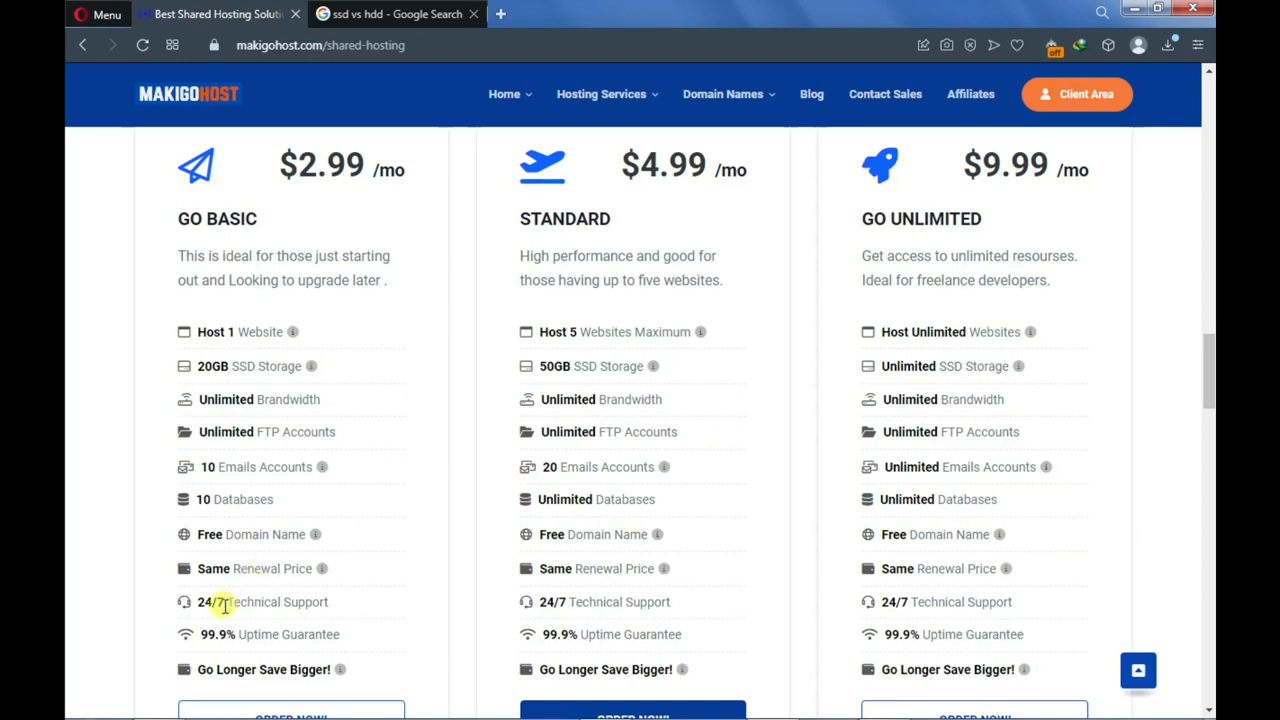
scroll(247, 636, down, 1)
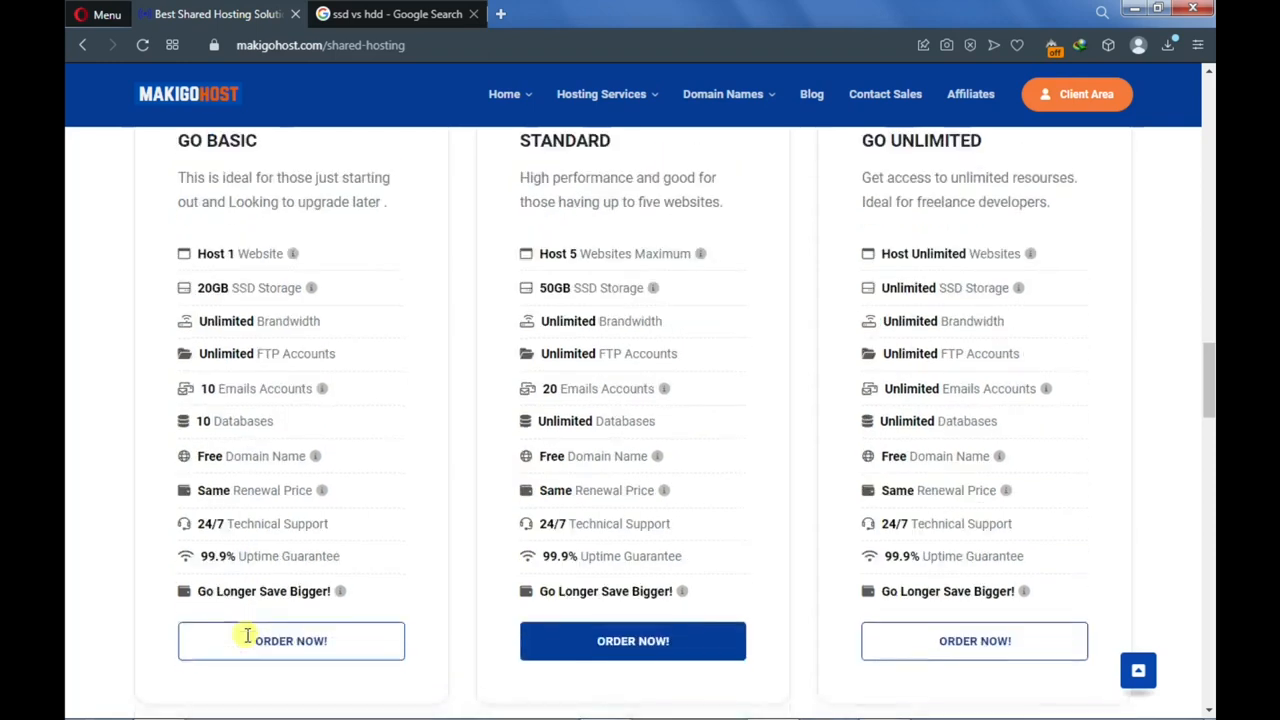
scroll(247, 636, down, 1)
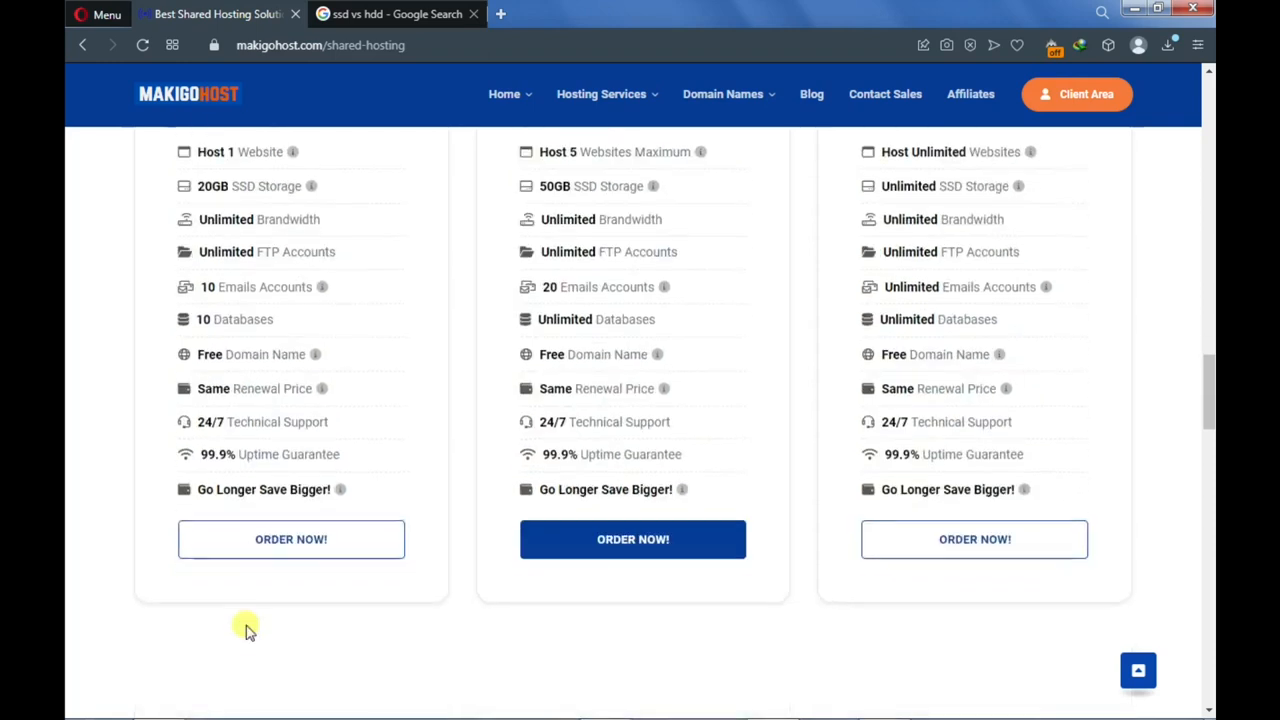
click(290, 540)
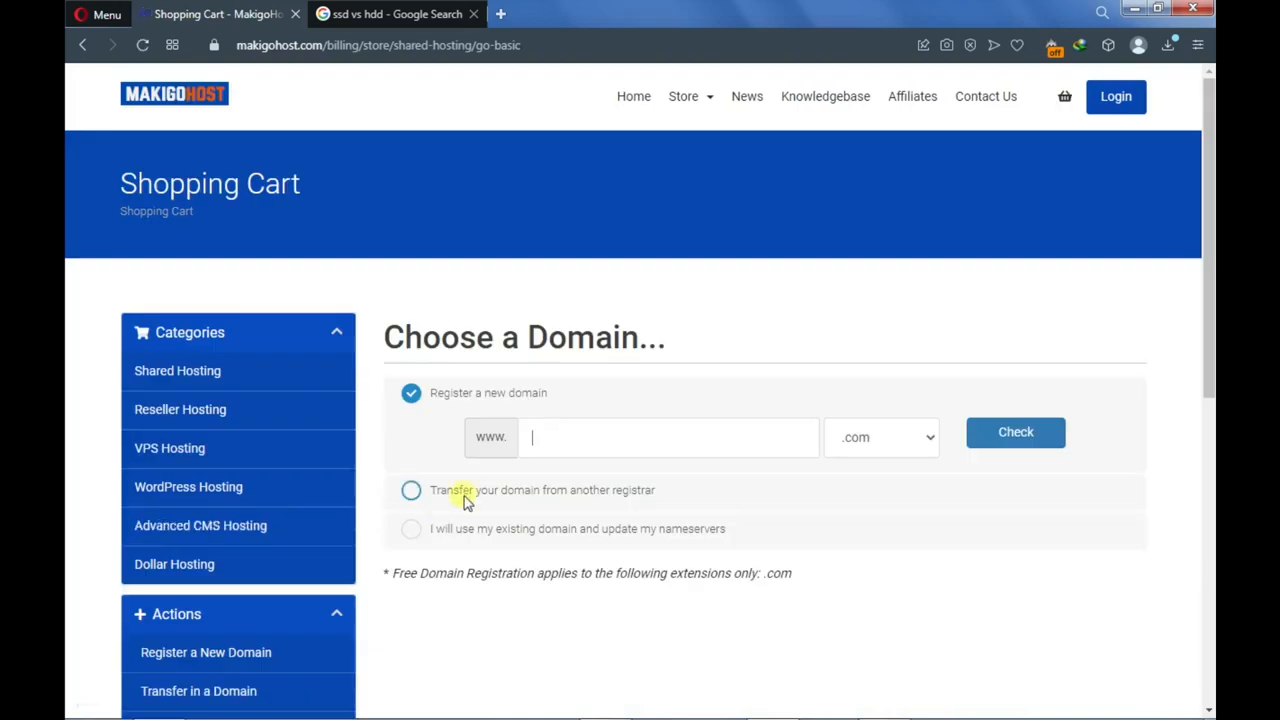
Enter websitename as the new domain to register with the GO BASIC plan
click(535, 450)
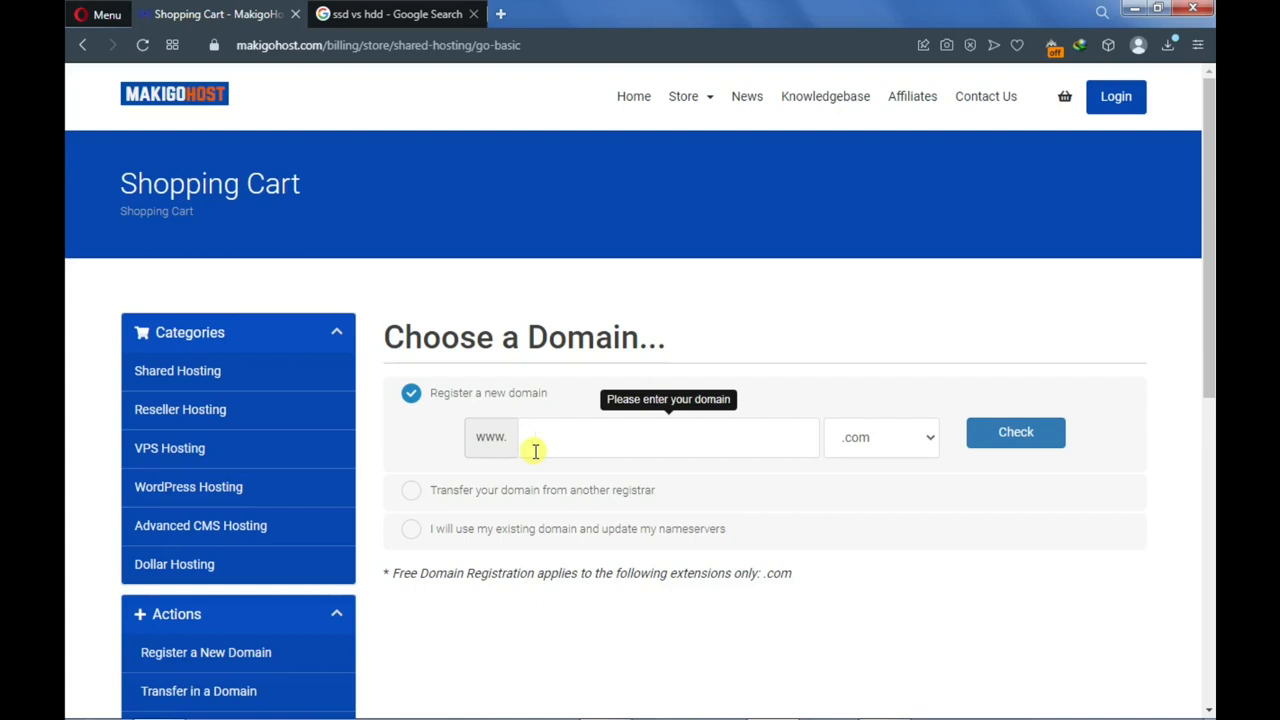
click(535, 451)
text(web)
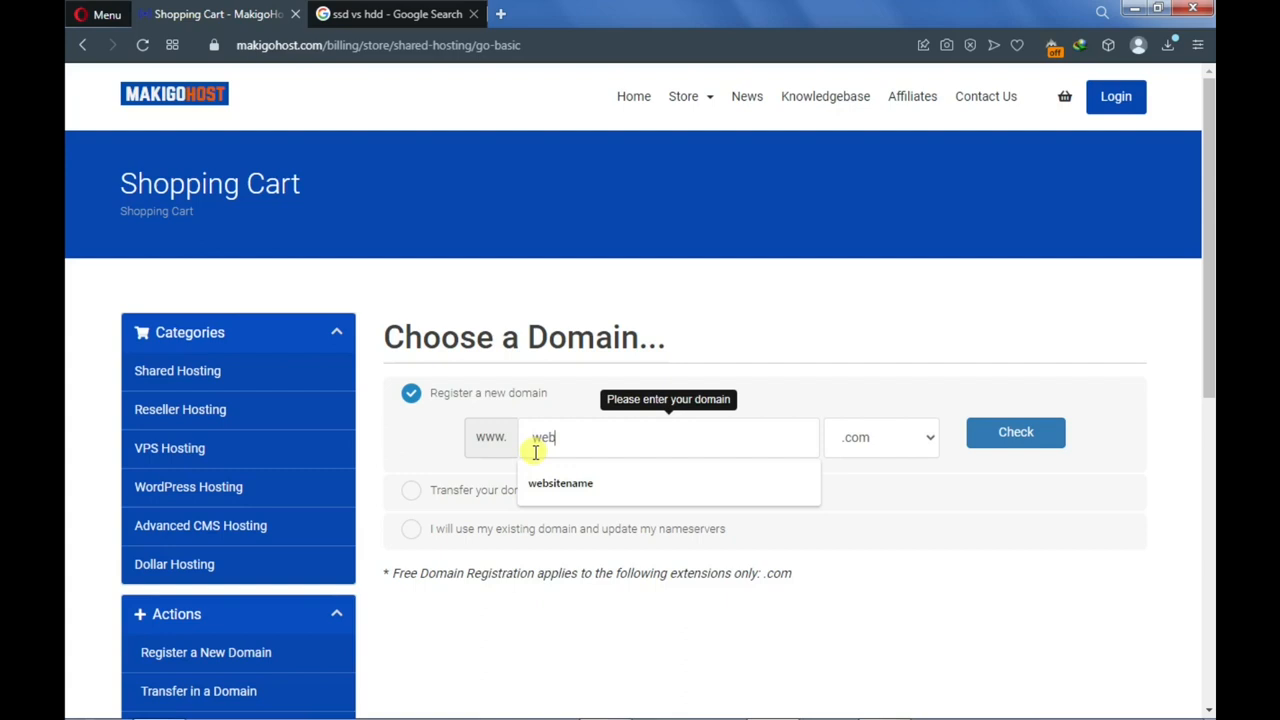
text(sitename)
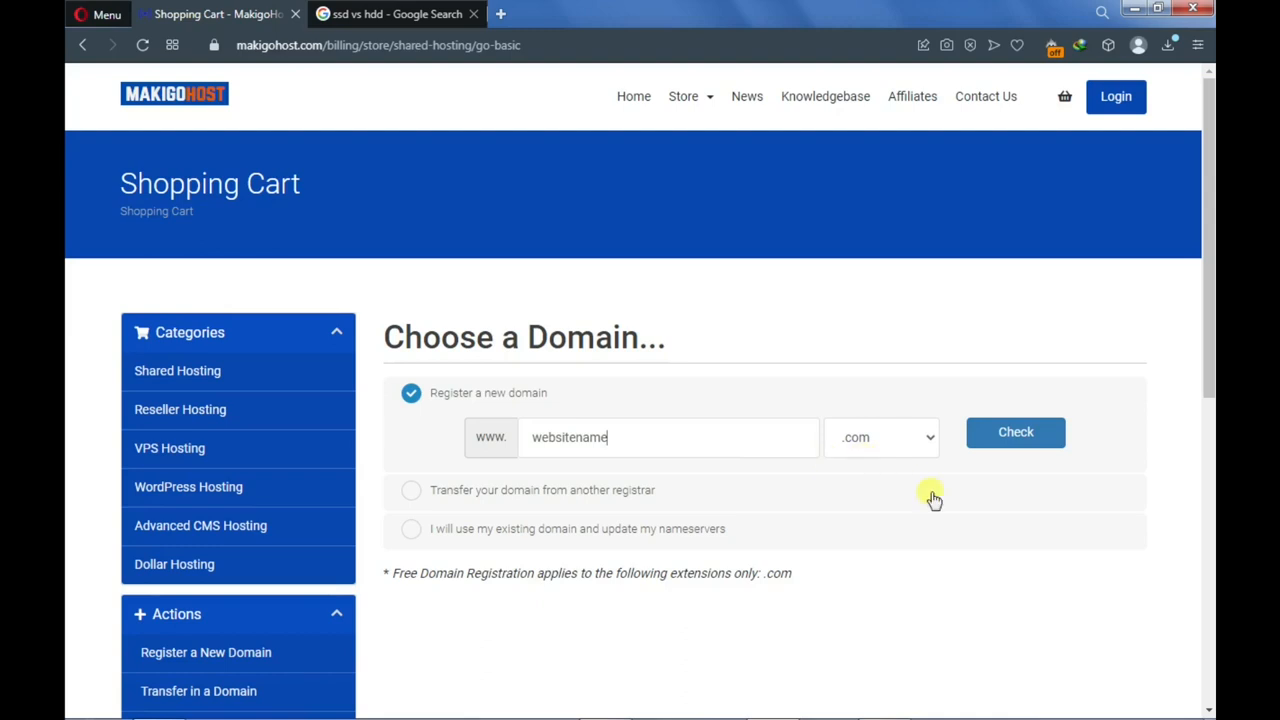
Try .net as the extension for the new domain, and restore .com
click(869, 437)
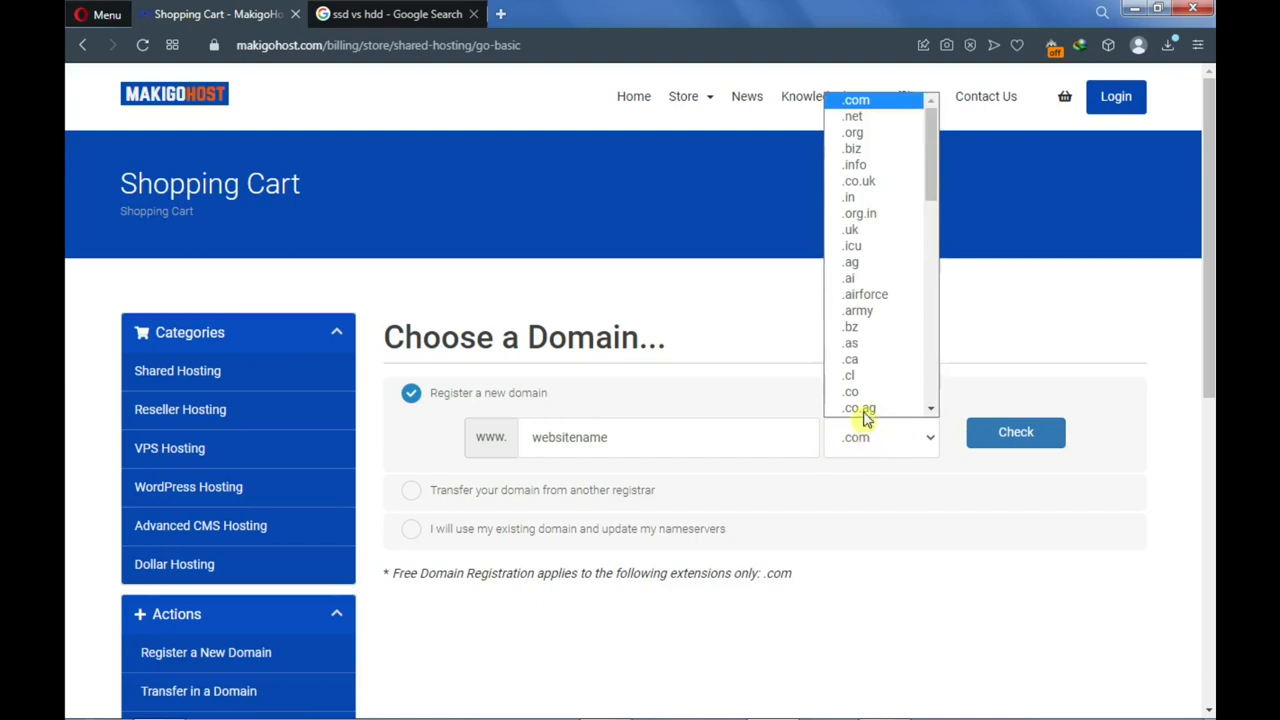
click(862, 118)
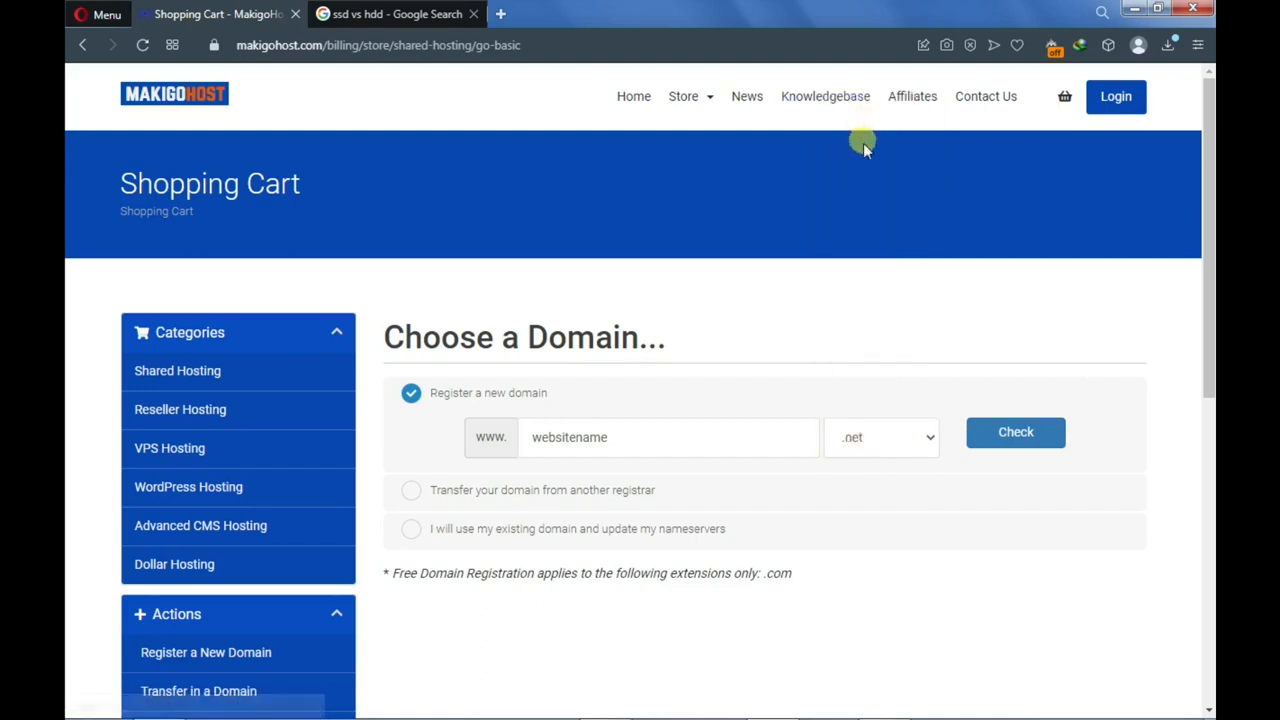
click(885, 448)
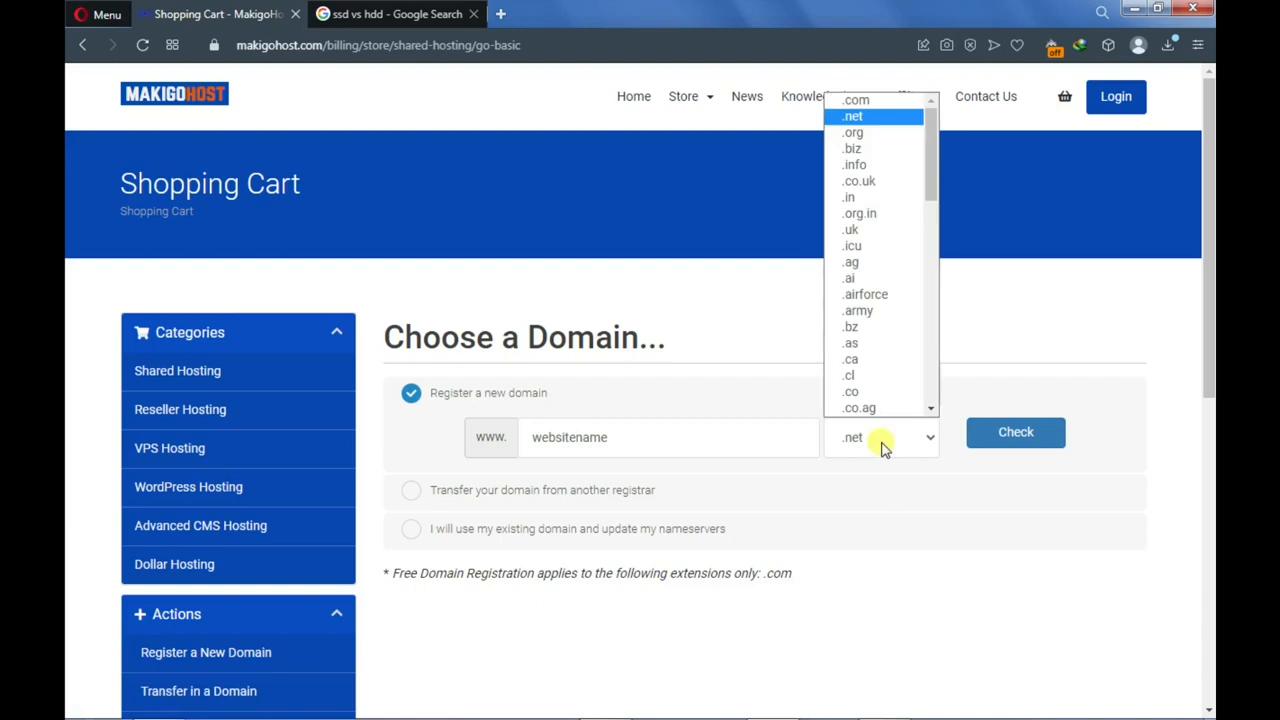
click(872, 102)
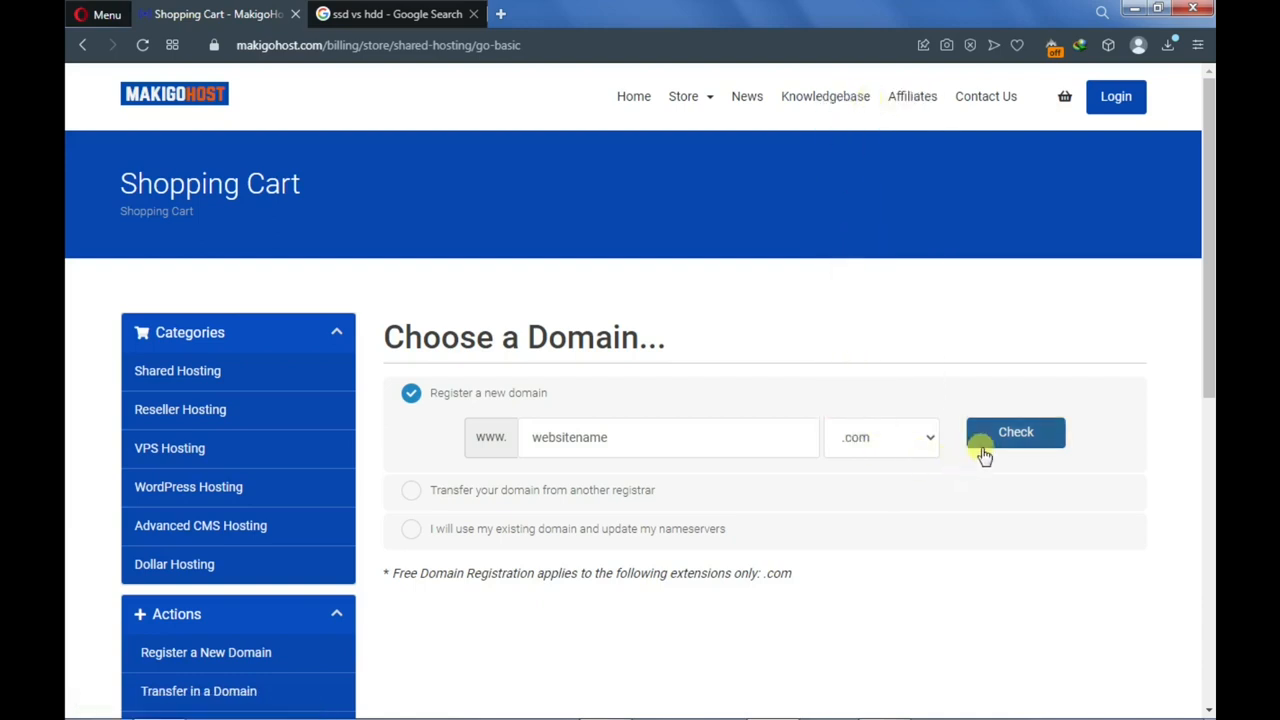
Check the availability of websitename.com, and check again with the name changed to websitename2022
click(1013, 449)
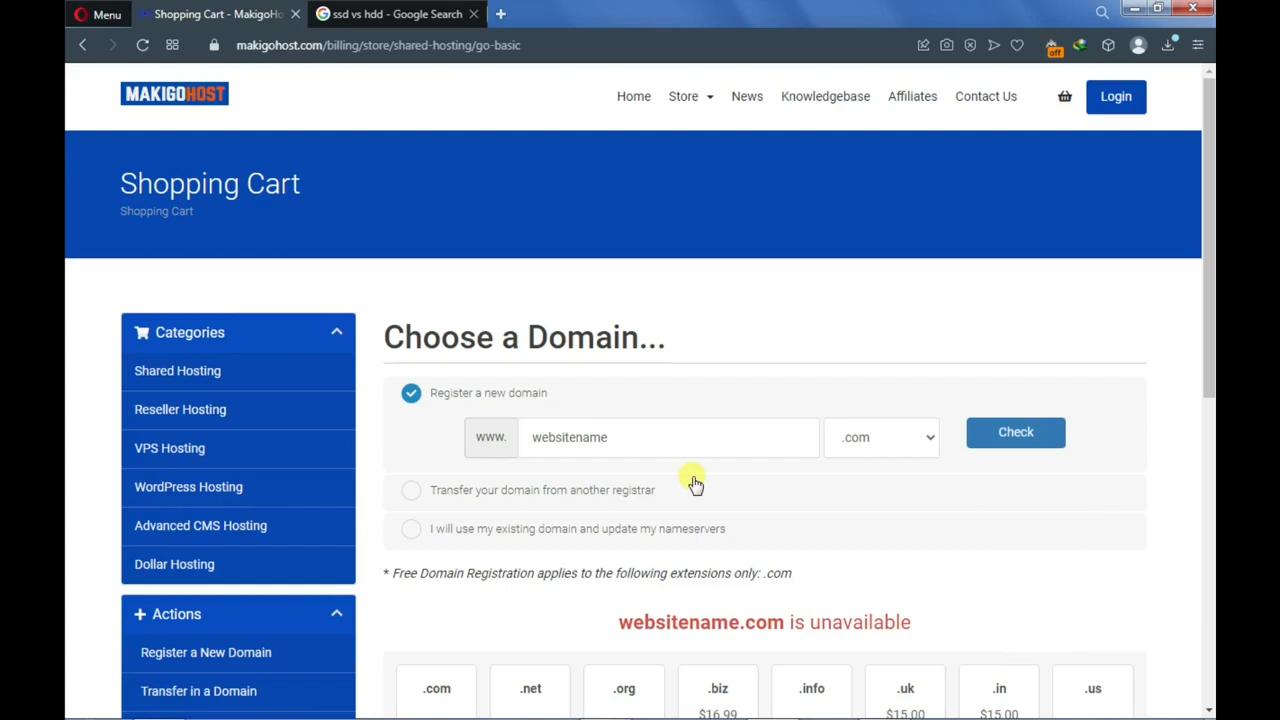
click(660, 437)
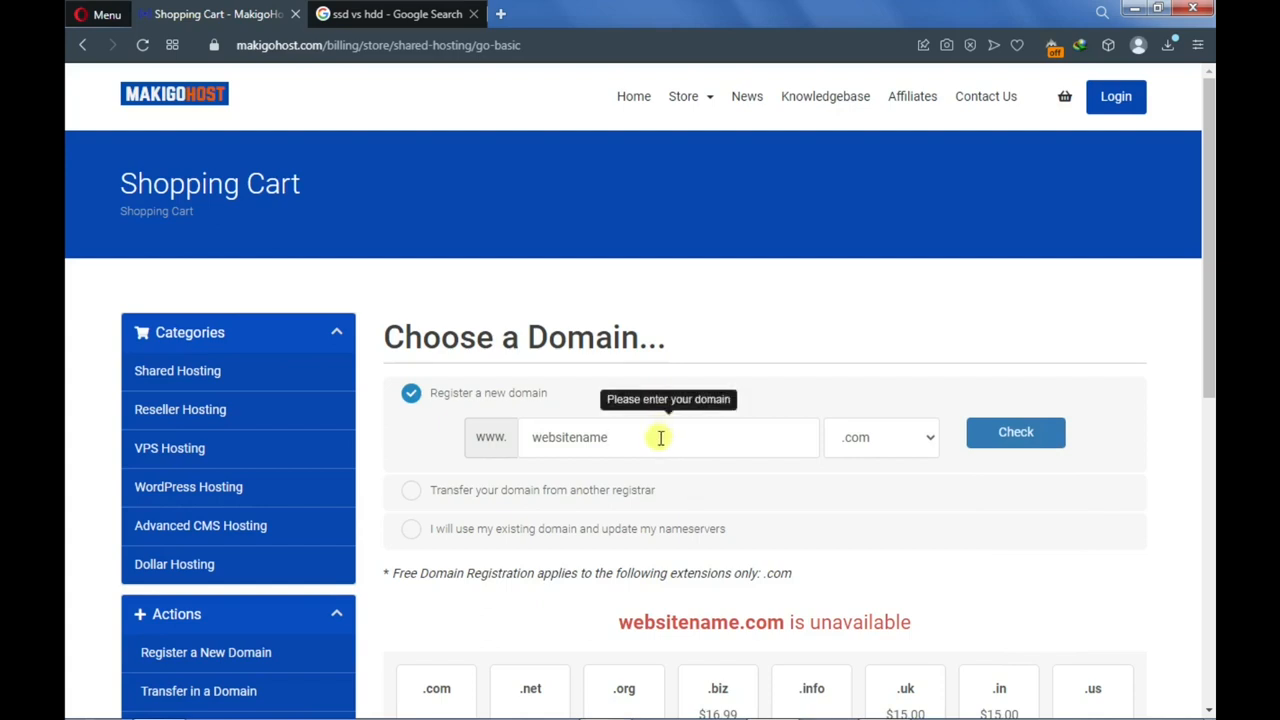
text(2022)
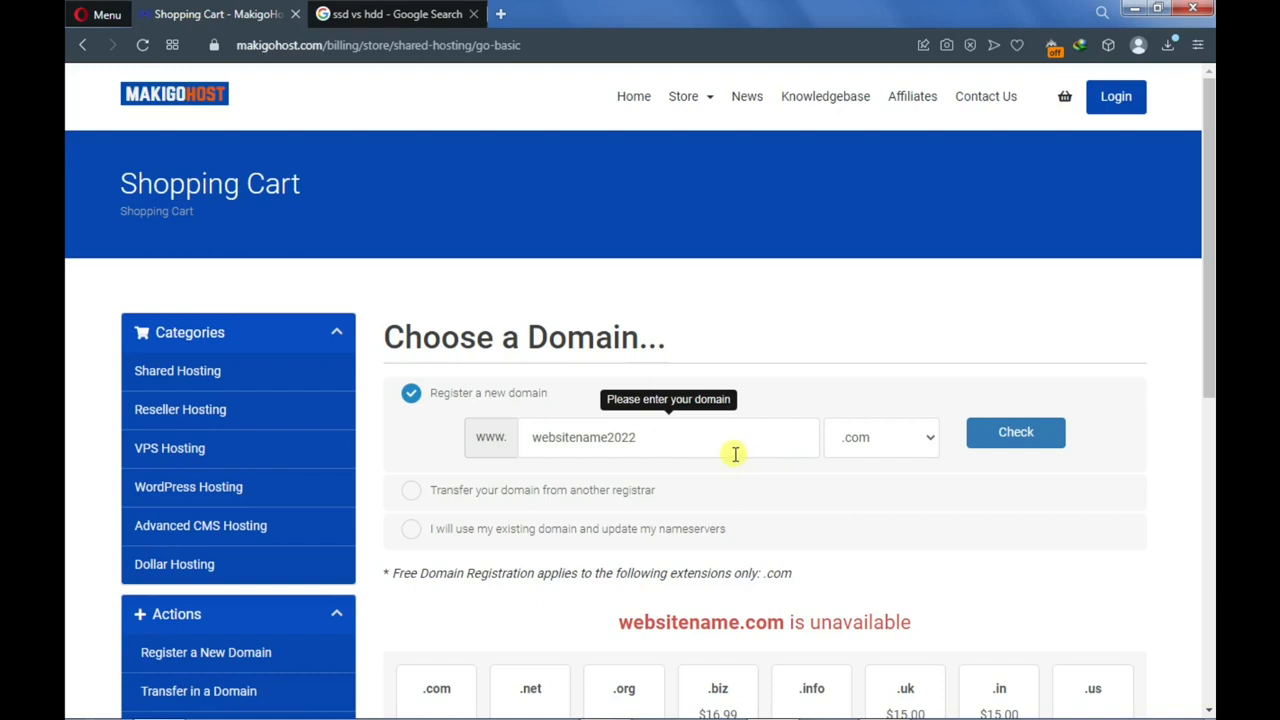
click(1022, 435)
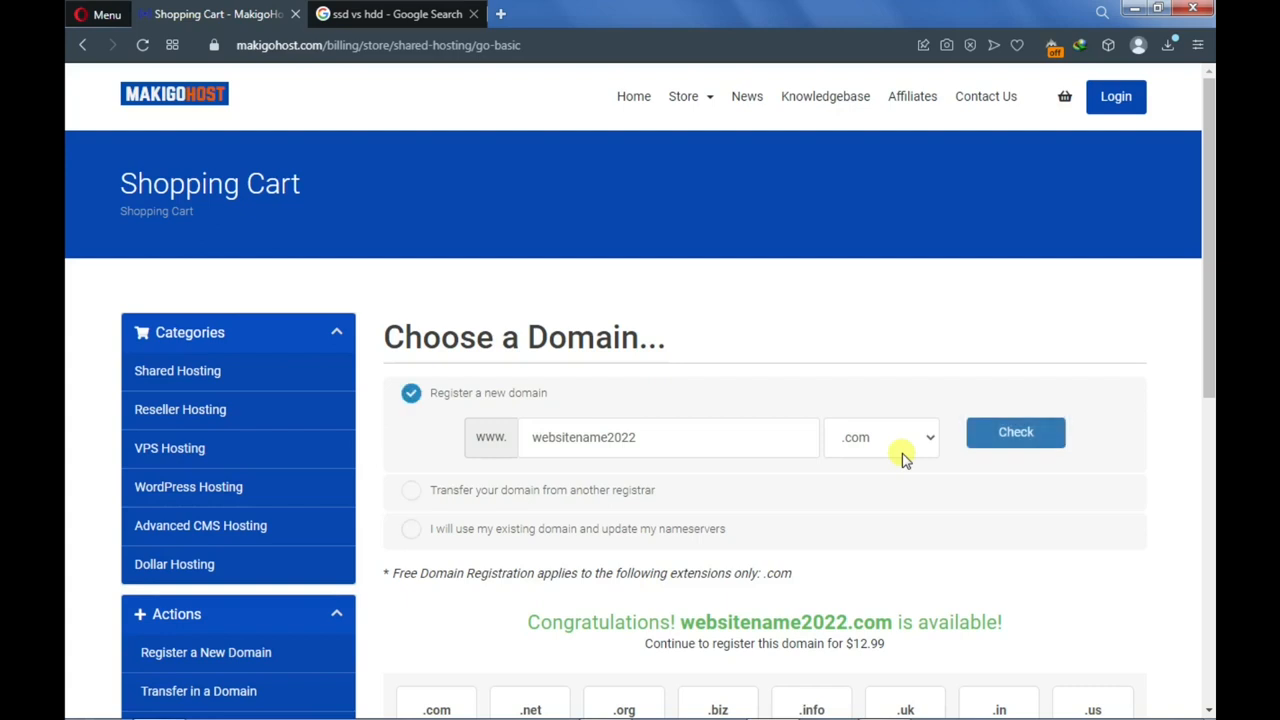
Continue the order with websitename2022.com, and choose the 12 Month Price billing cycle with free domain for the GO BASIC plan
scroll(900, 458, down, 2)
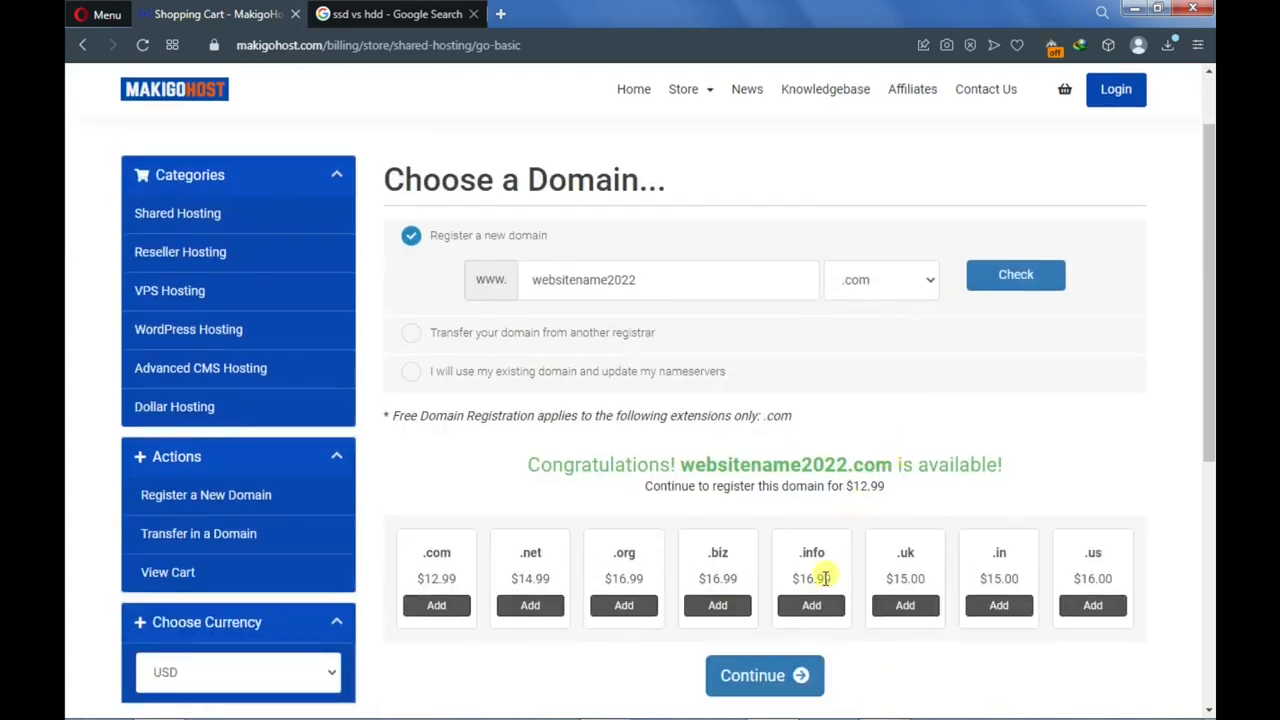
click(766, 675)
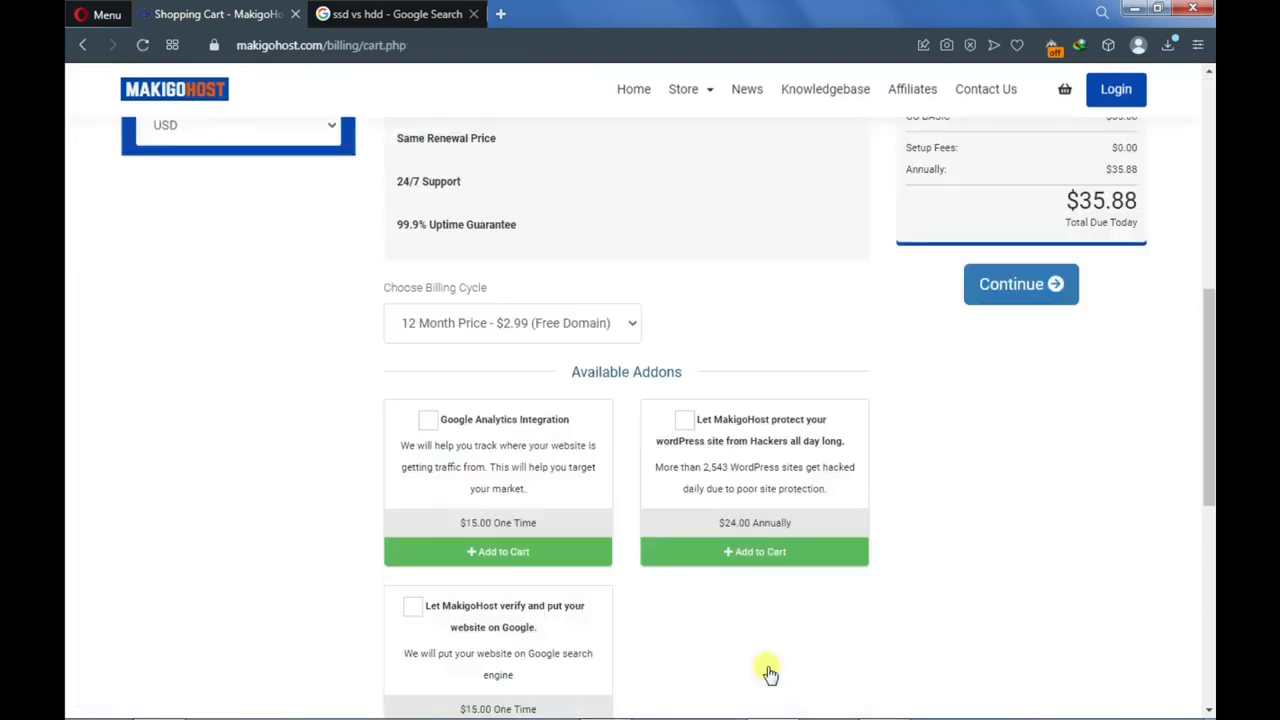
scroll(760, 640, up, 7)
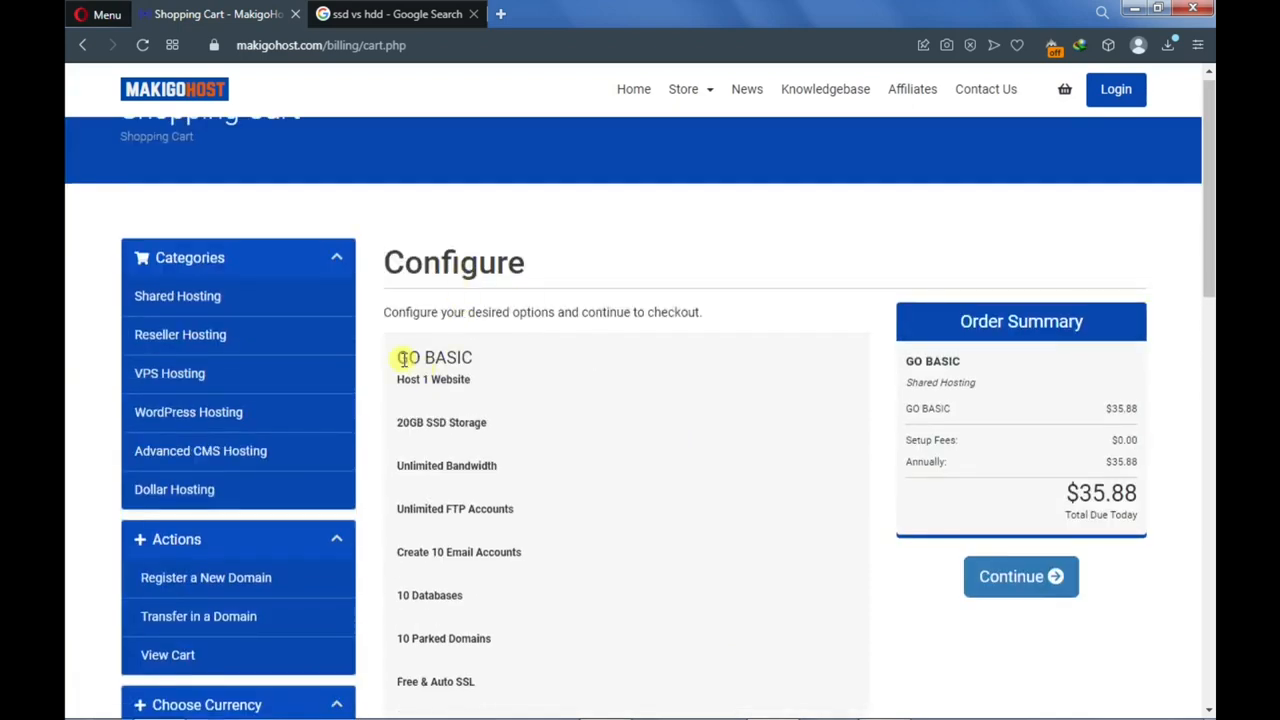
scroll(432, 540, down, 1)
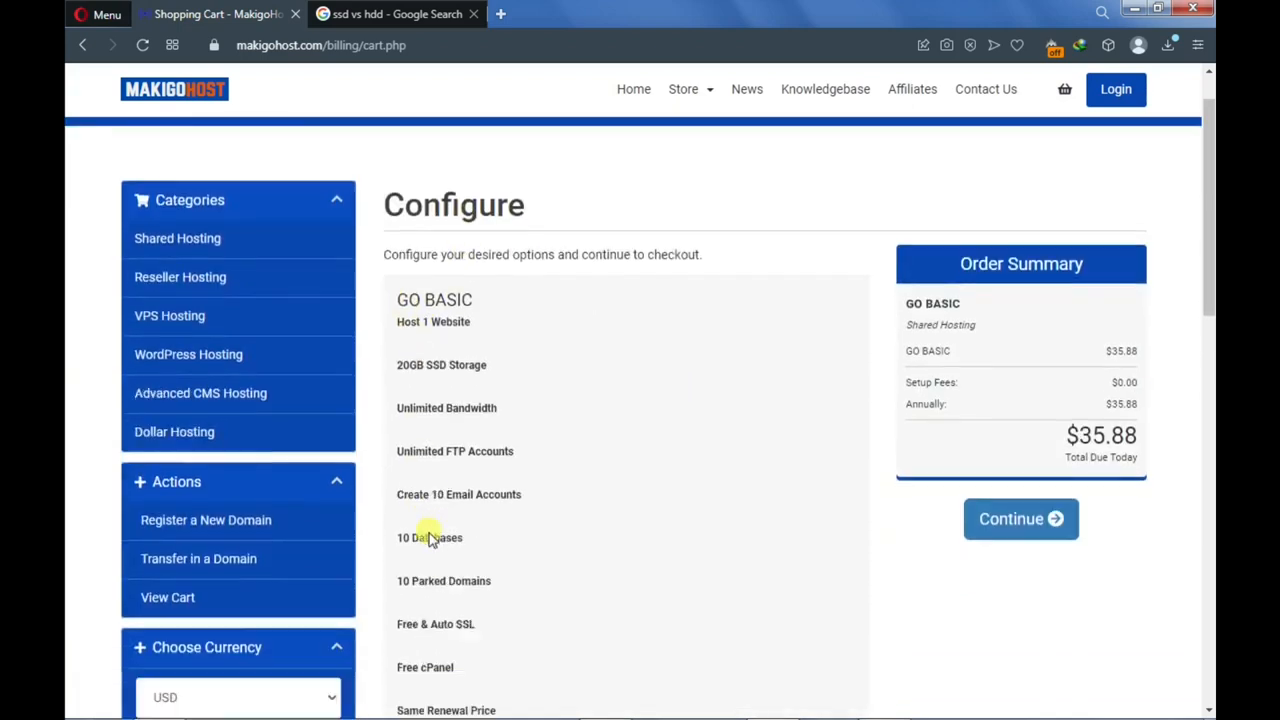
scroll(432, 540, down, 4)
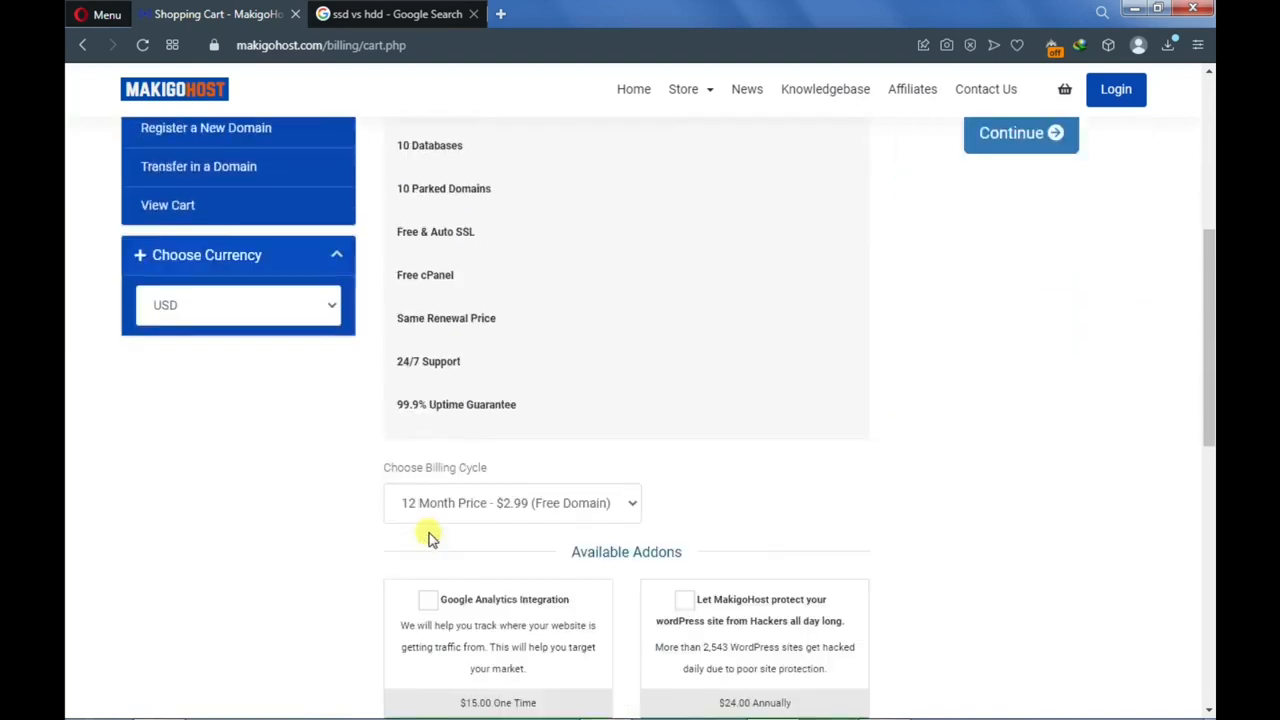
scroll(430, 530, down, 1)
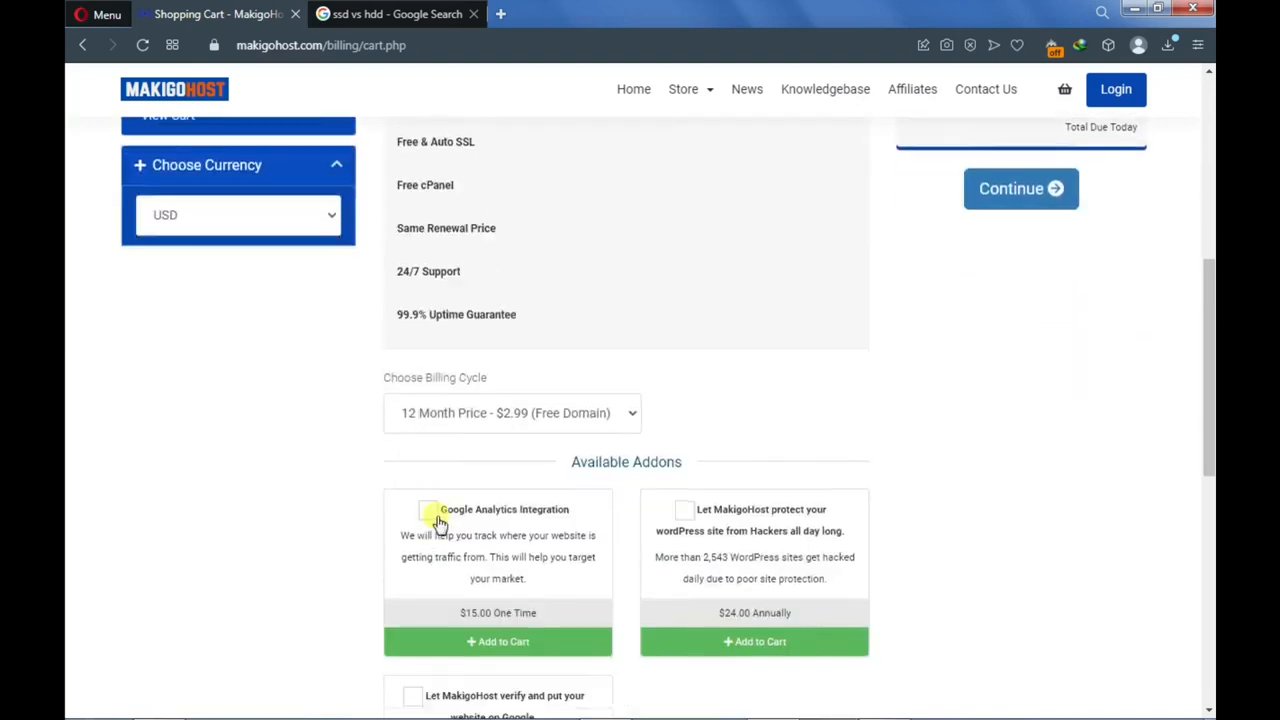
click(487, 422)
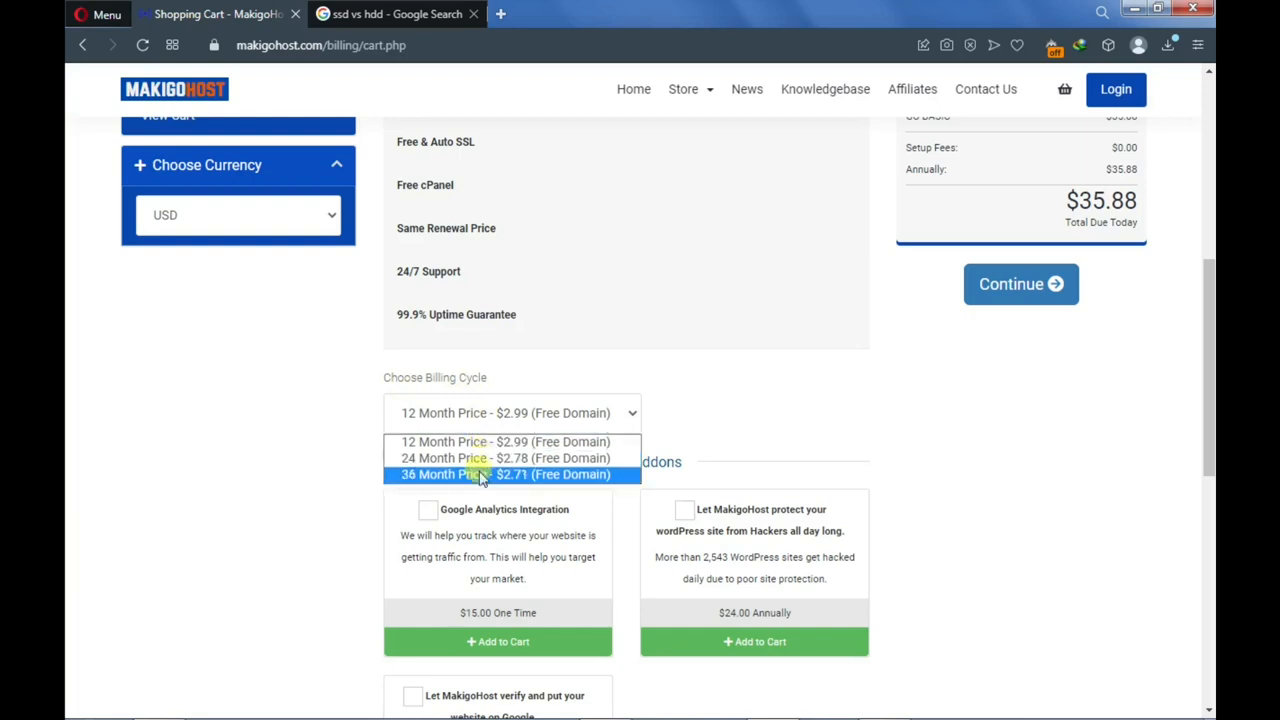
click(483, 447)
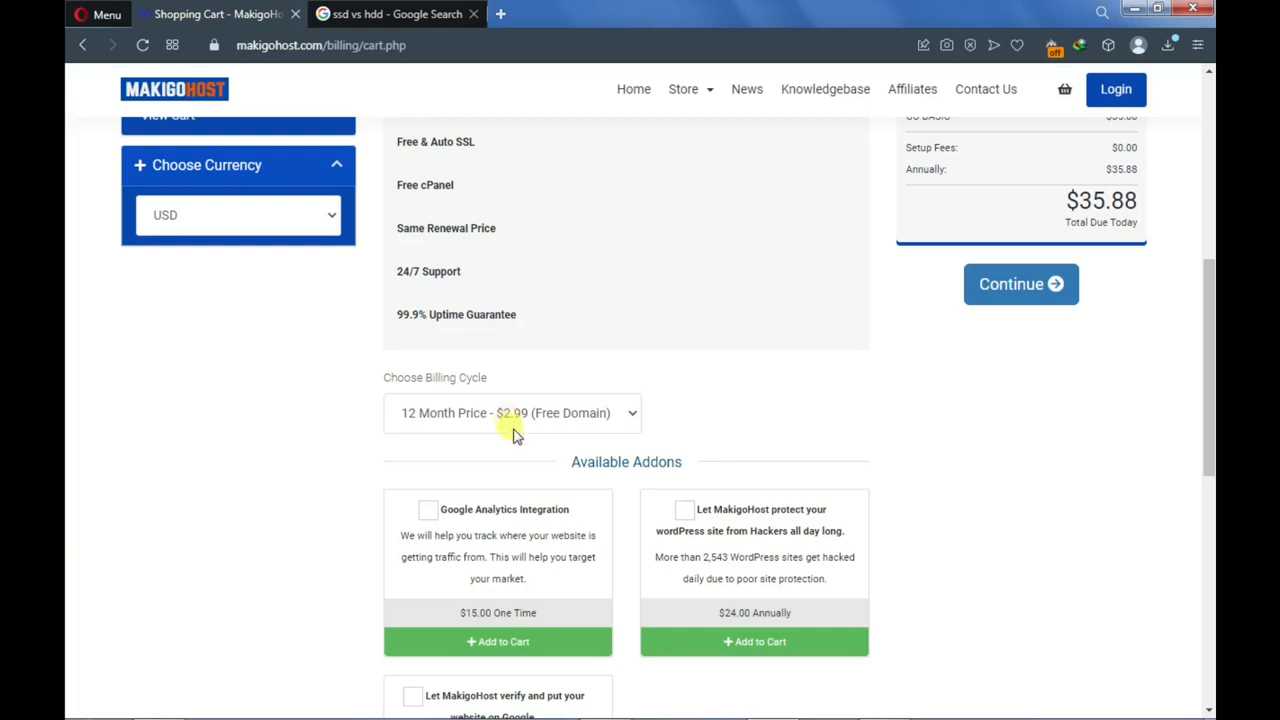
Try adding the Google Analytics Integration, WordPress hacker protection and Google verification addons to the hosting order, and remove all three
scroll(523, 470, down, 2)
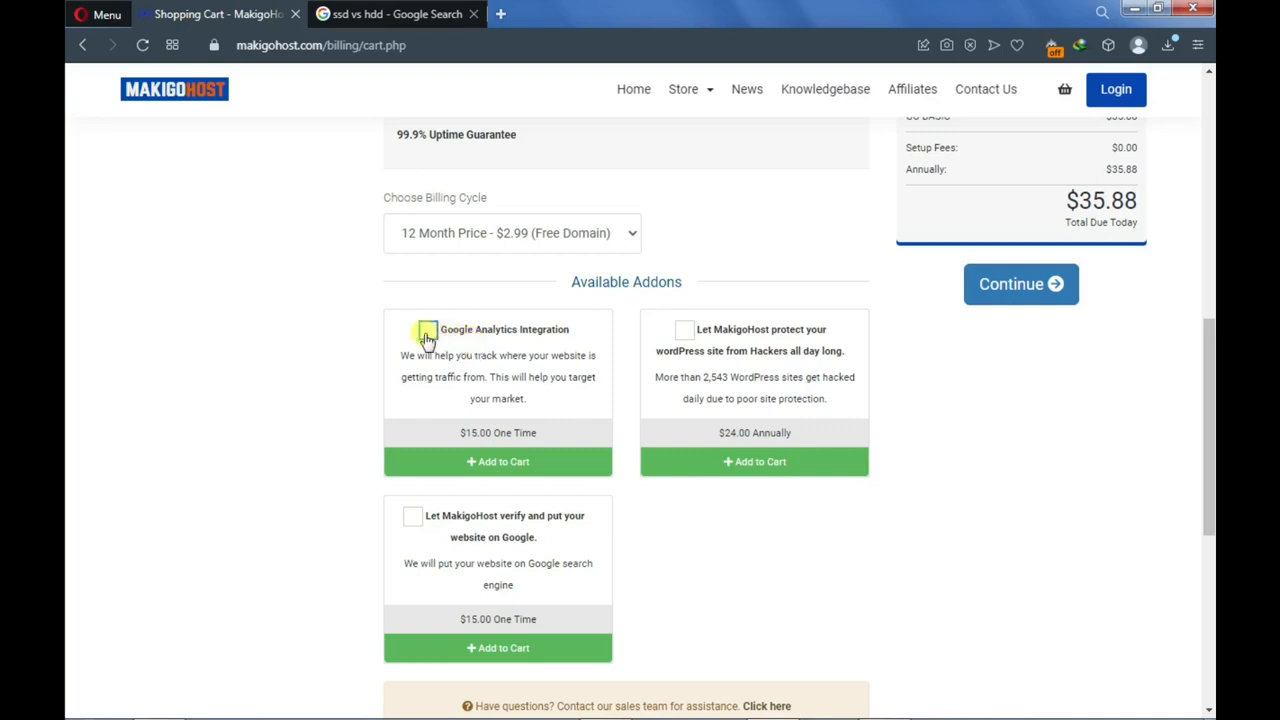
click(427, 333)
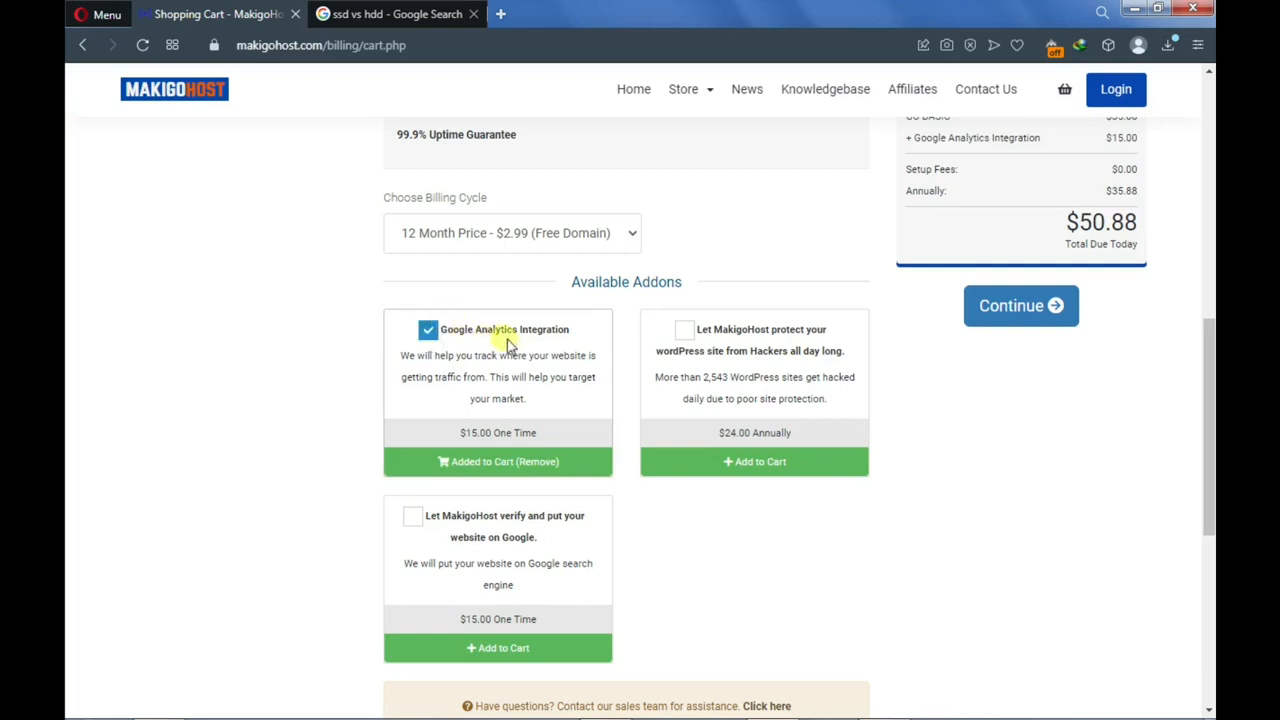
click(684, 331)
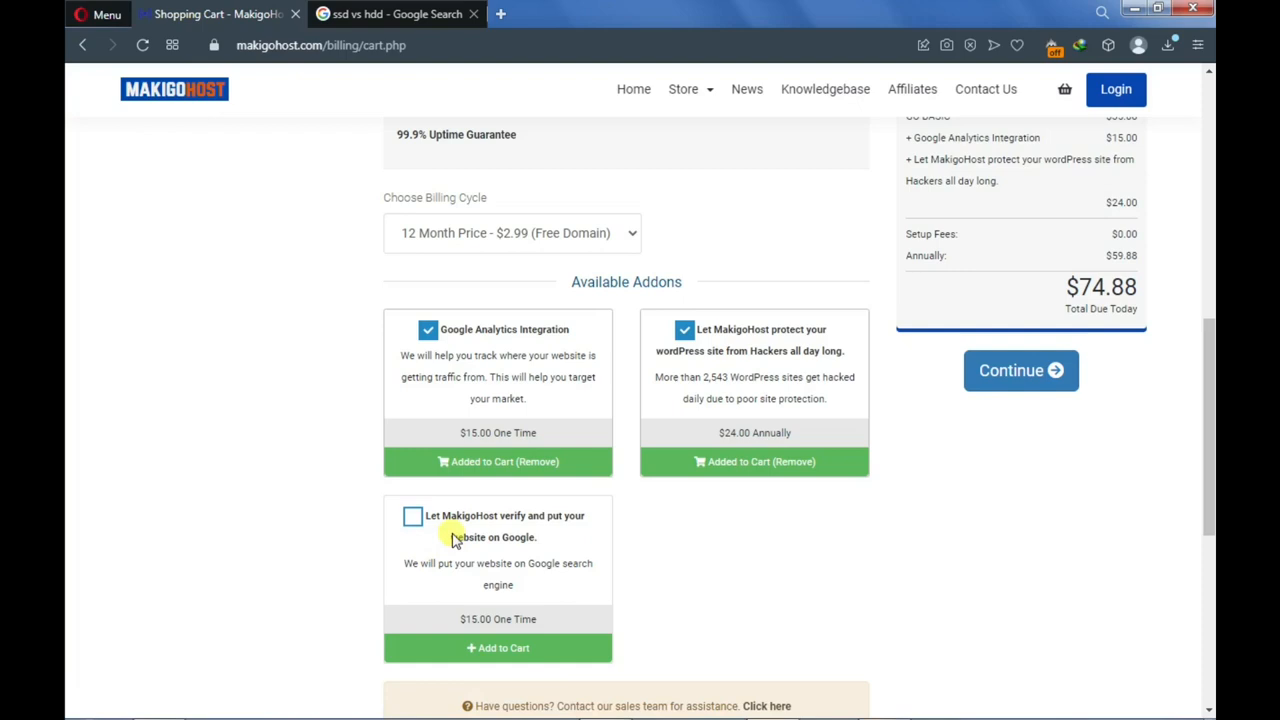
click(413, 517)
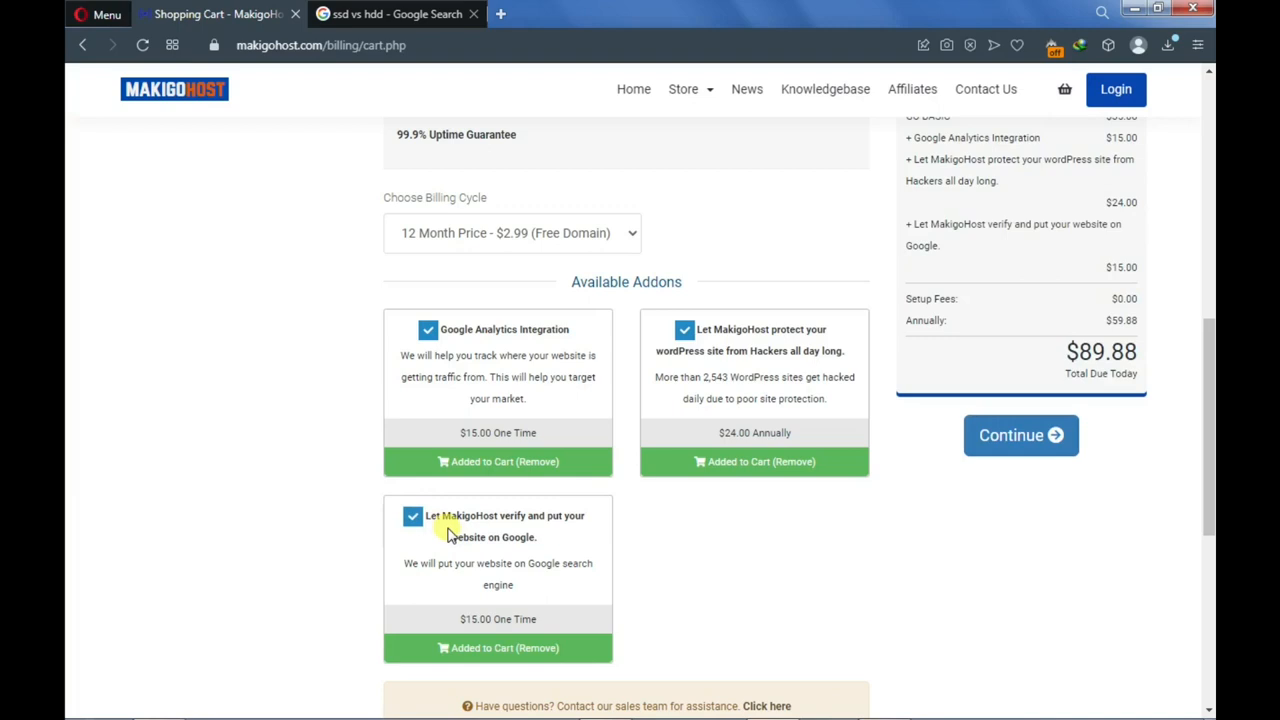
click(413, 517)
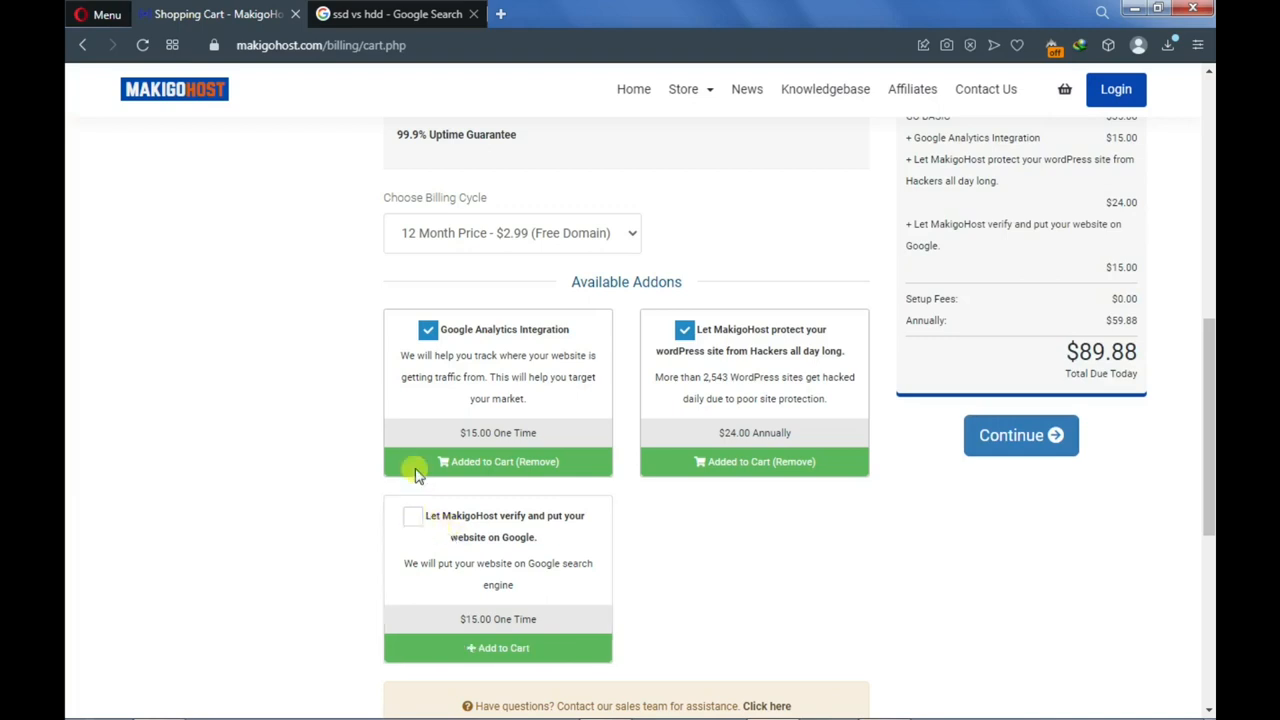
click(428, 330)
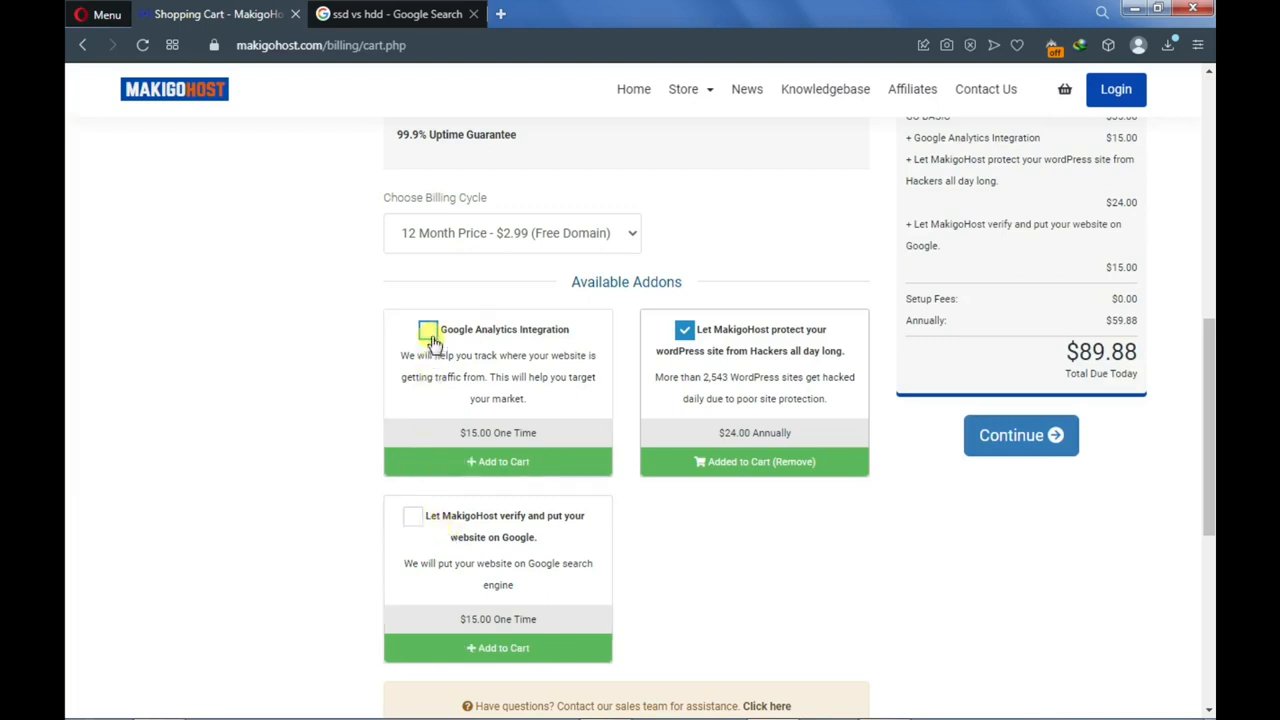
click(682, 334)
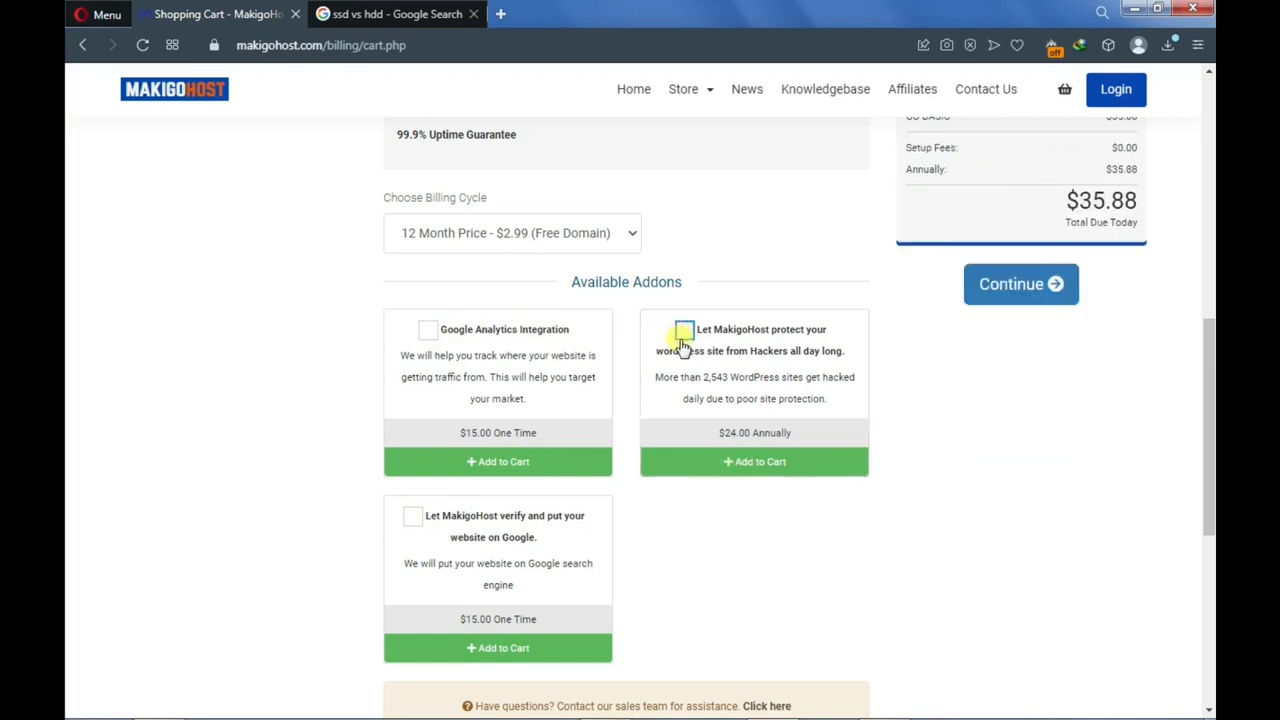
Continue to the domain configuration, try ID Protection and remove it, and proceed to the order review without domain addons
scroll(680, 343, up, 2)
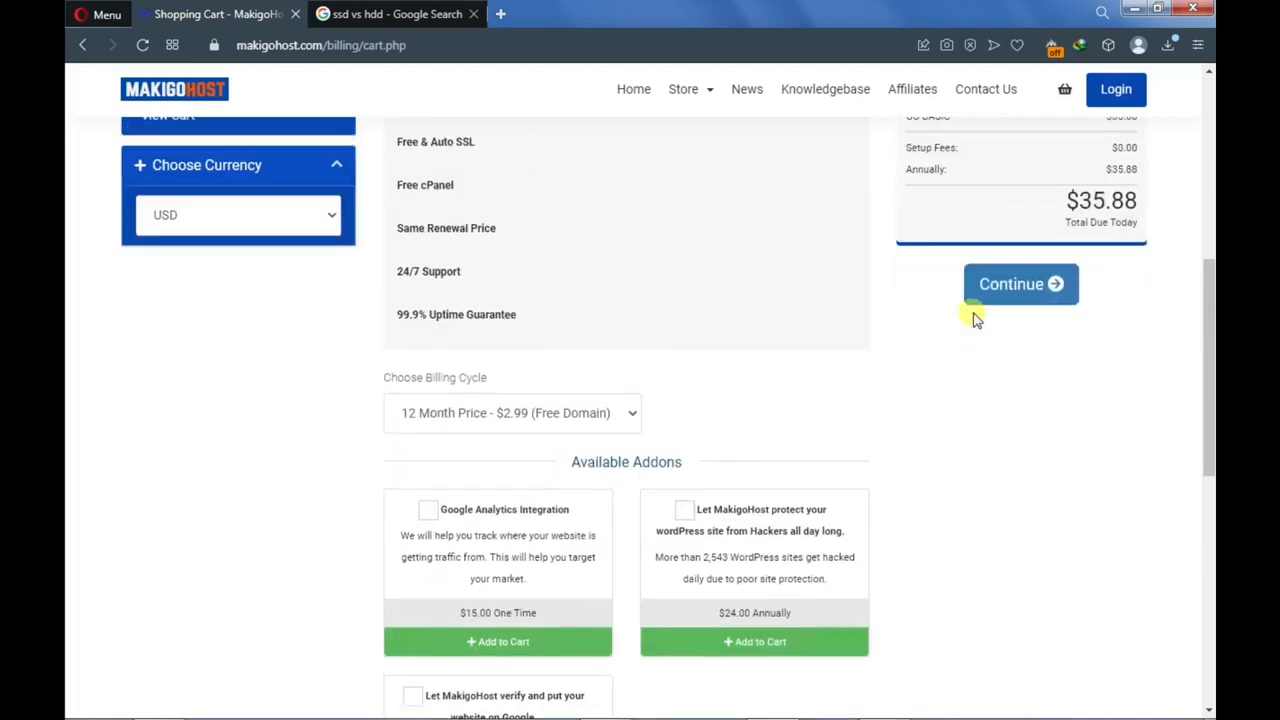
click(1005, 290)
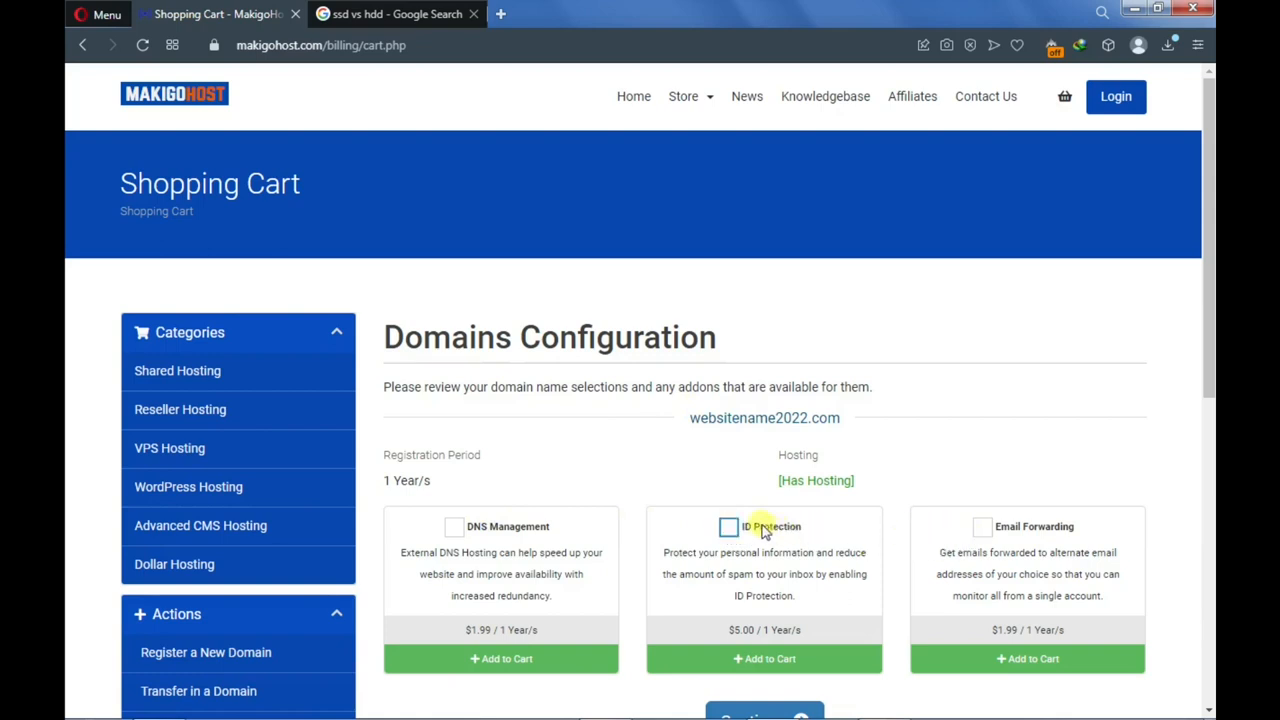
scroll(745, 530, down, 2)
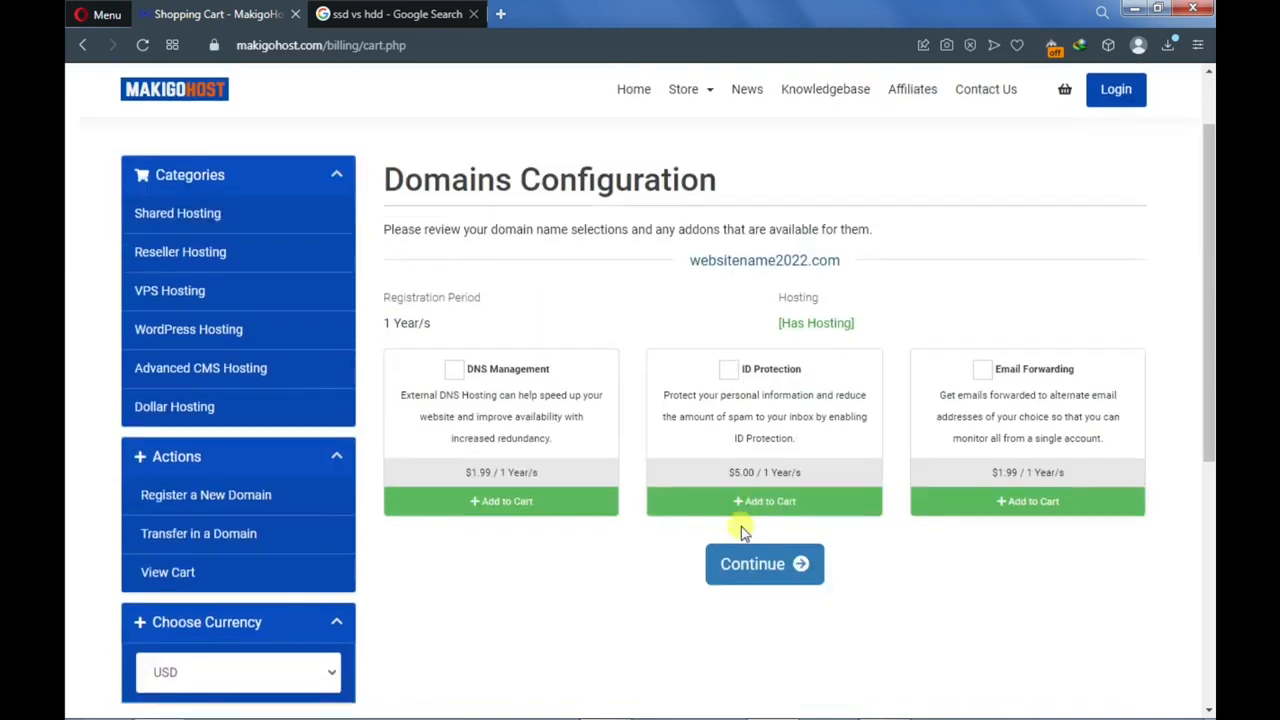
click(729, 371)
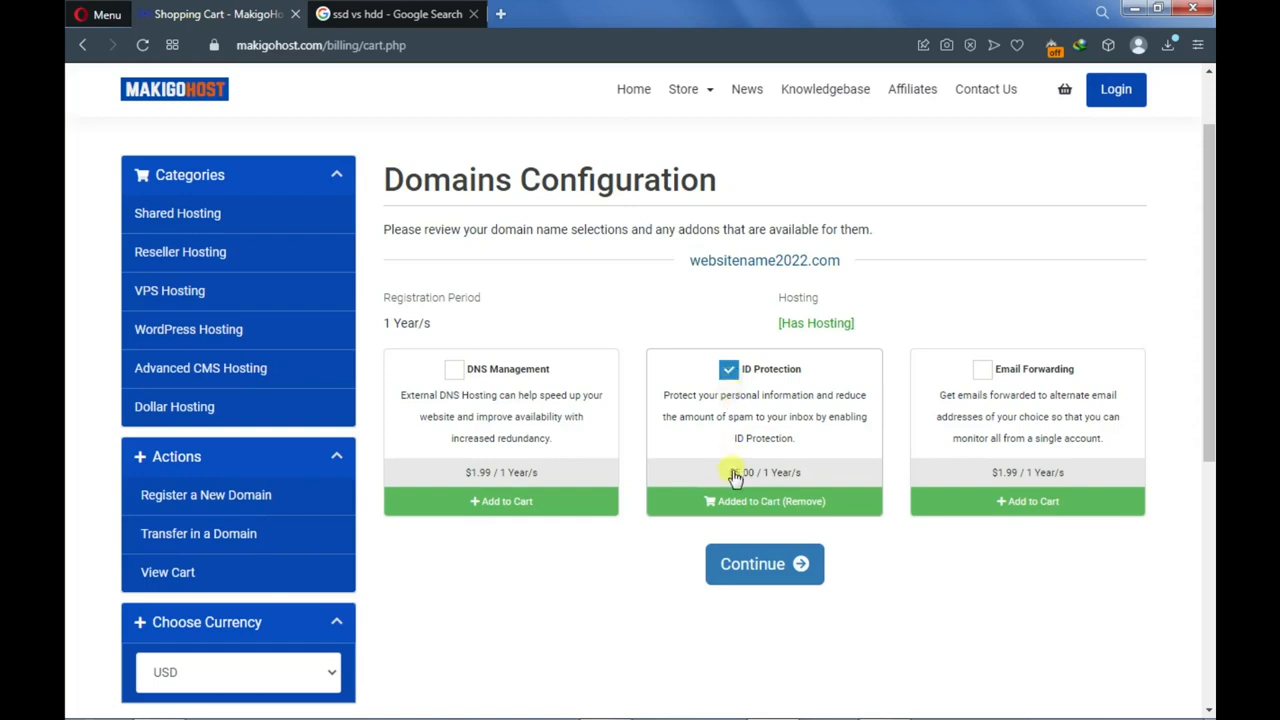
click(730, 375)
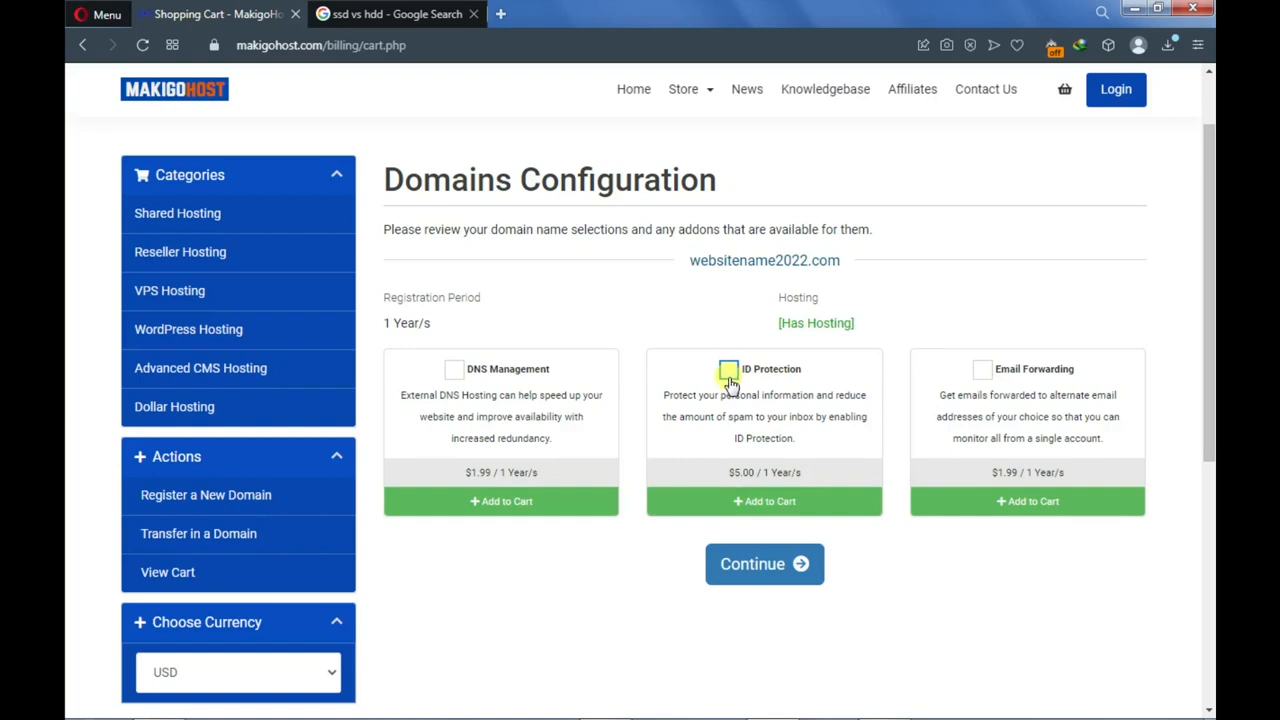
click(748, 555)
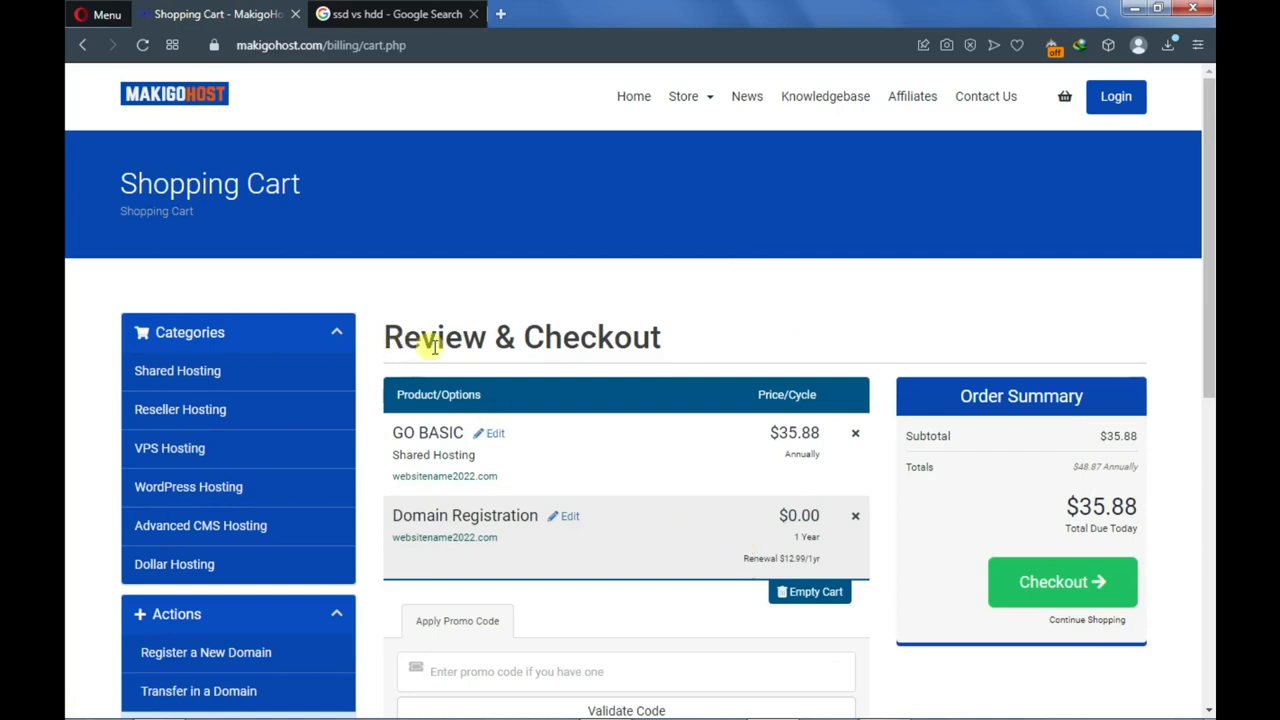
Apply the promo code TUBE50 to the order
scroll(520, 370, down, 2)
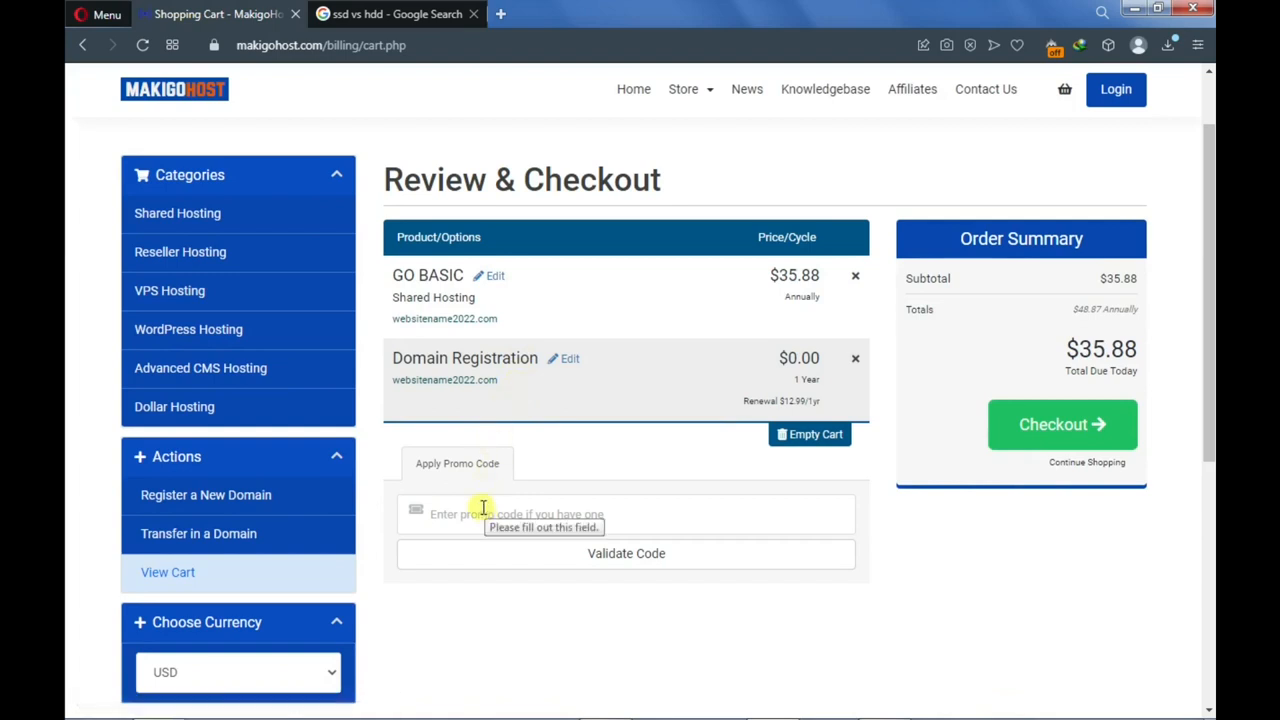
click(483, 506)
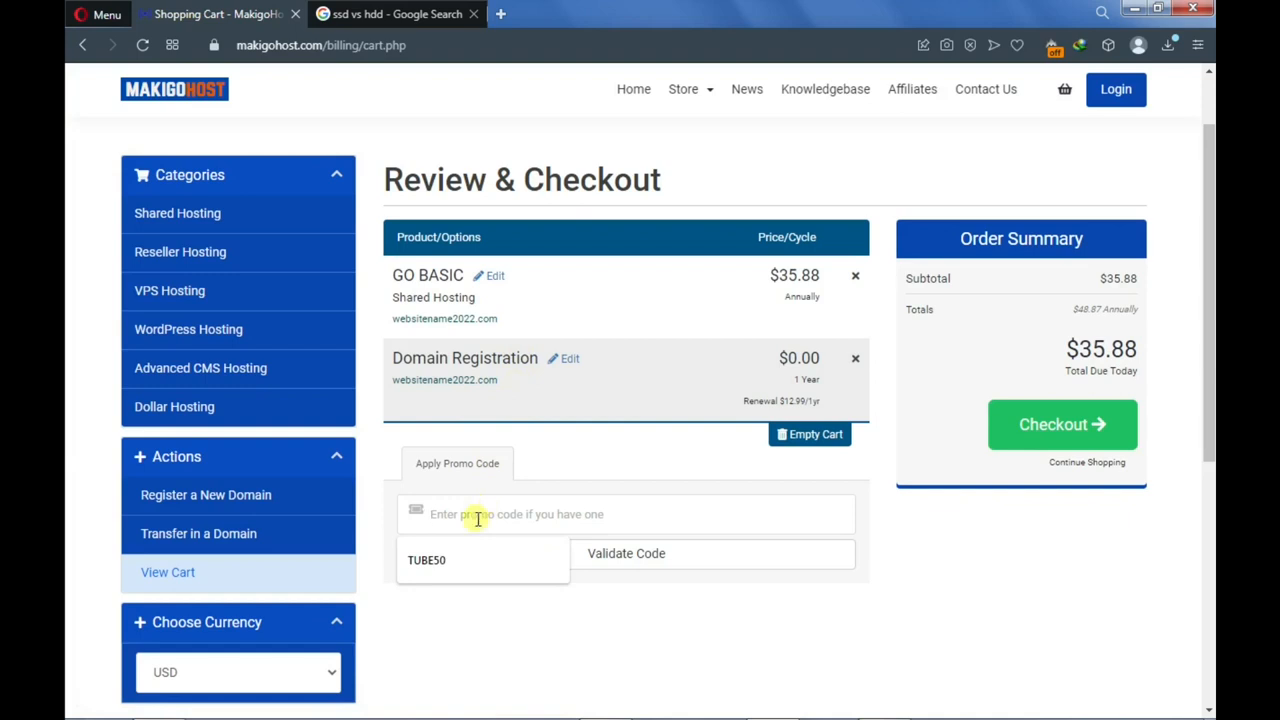
click(468, 558)
click(536, 552)
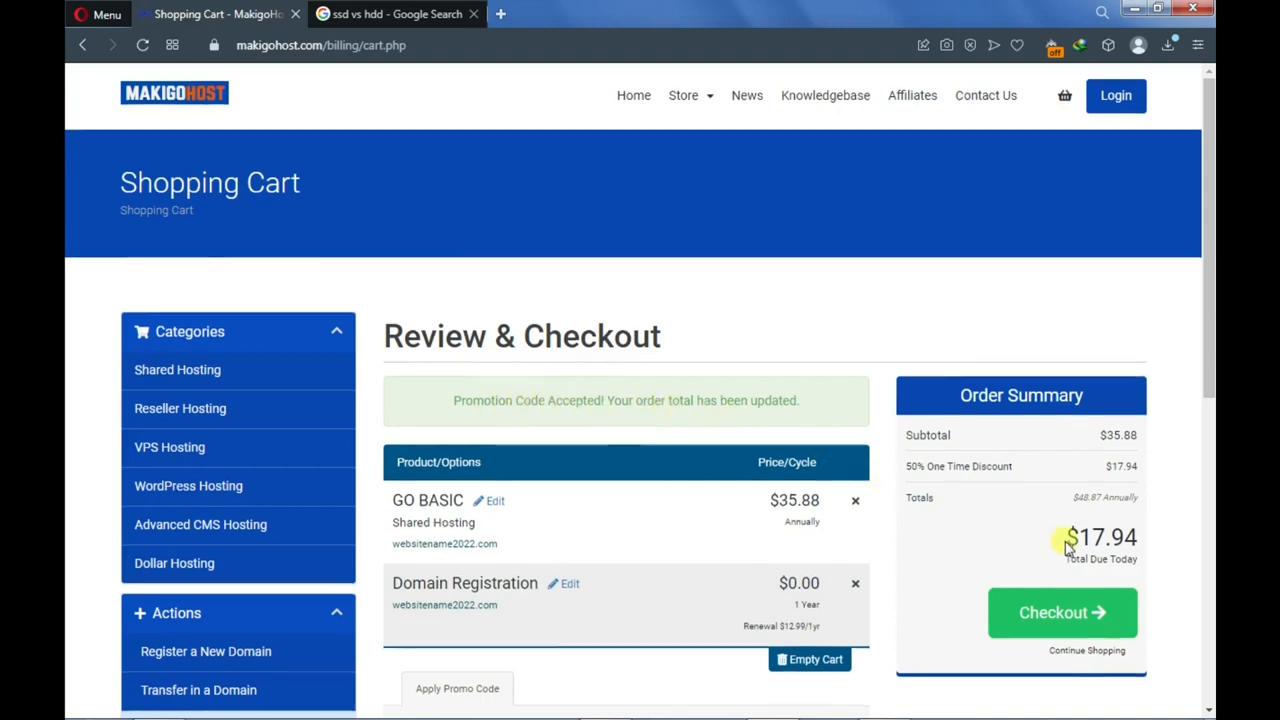
Check the discount and annual total in the order summary, and proceed to checkout
scroll(1068, 545, down, 2)
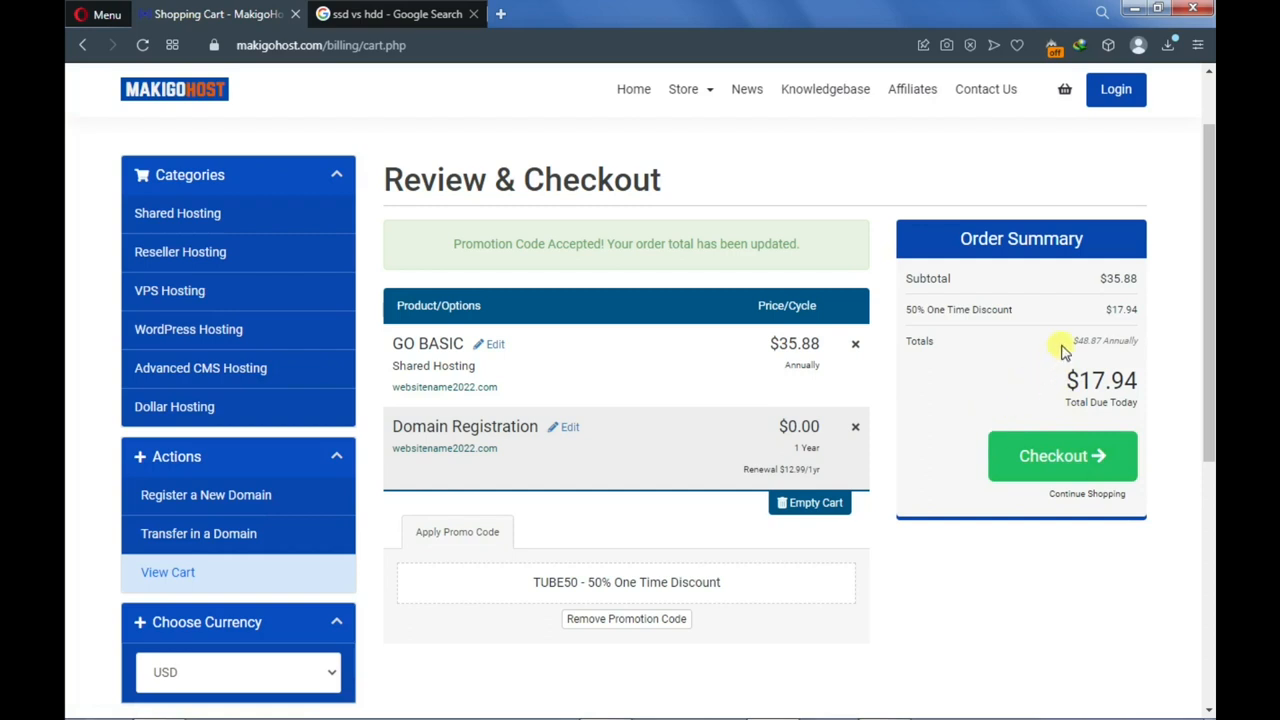
drag(1068, 346, 1110, 344)
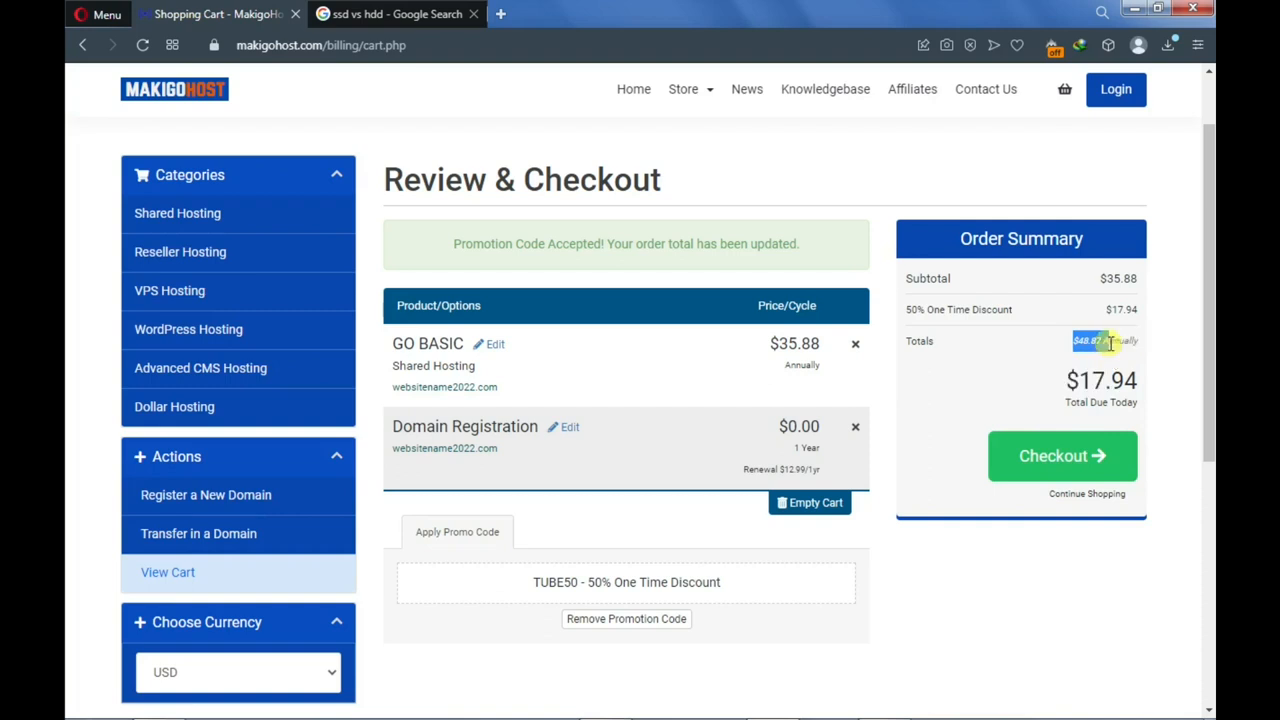
drag(1110, 344, 1141, 346)
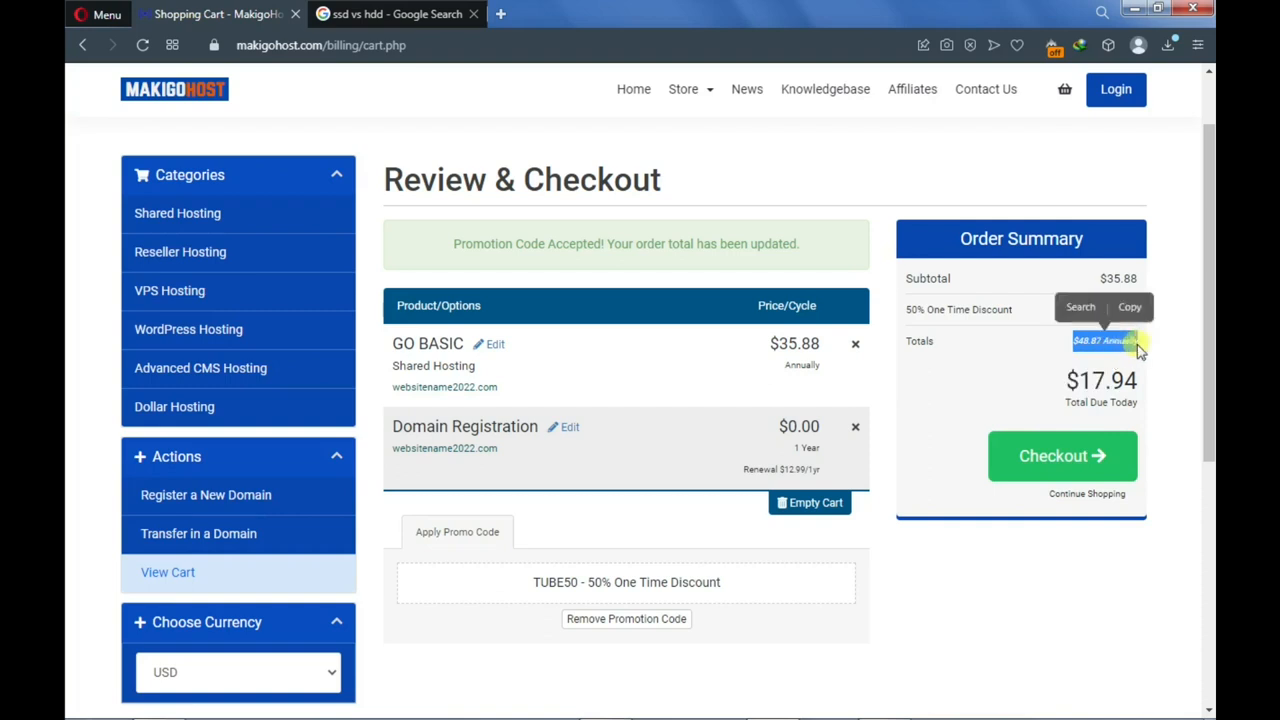
click(1073, 346)
drag(1073, 346, 1151, 351)
click(1066, 346)
click(1036, 462)
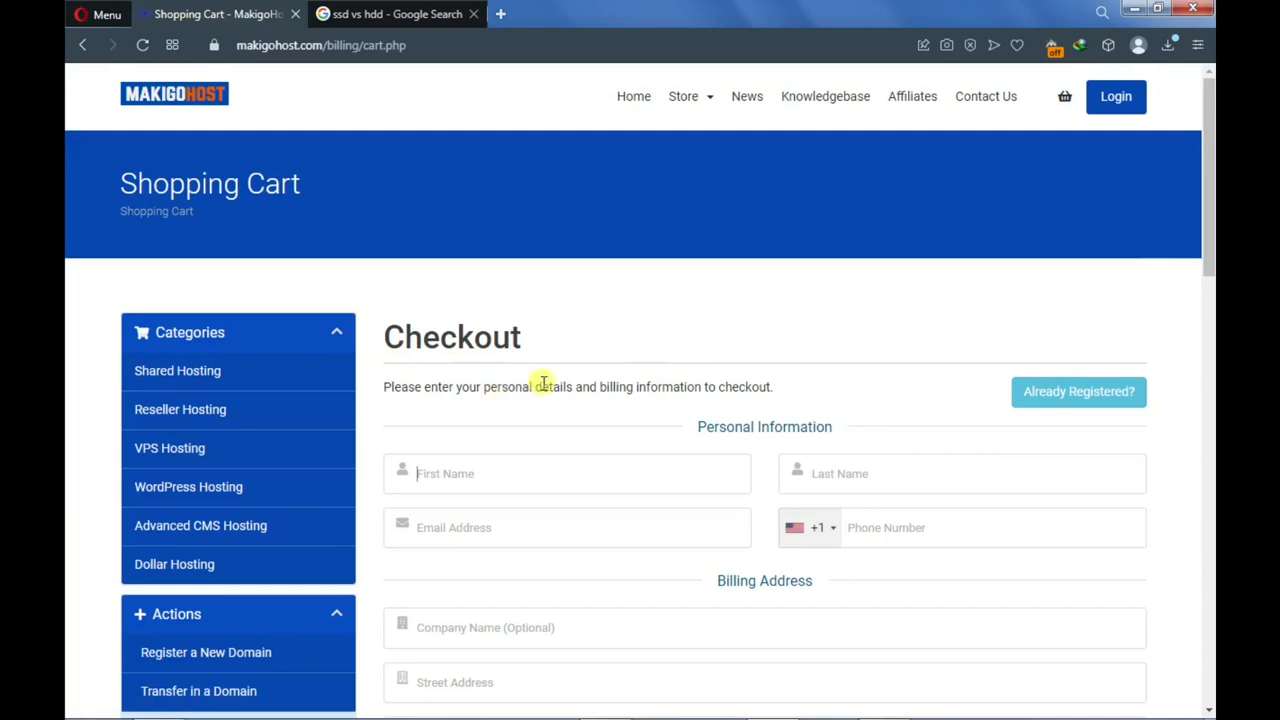
Generate a 16-character account password and insert it into the checkout form's password and confirmation fields
scroll(543, 385, down, 3)
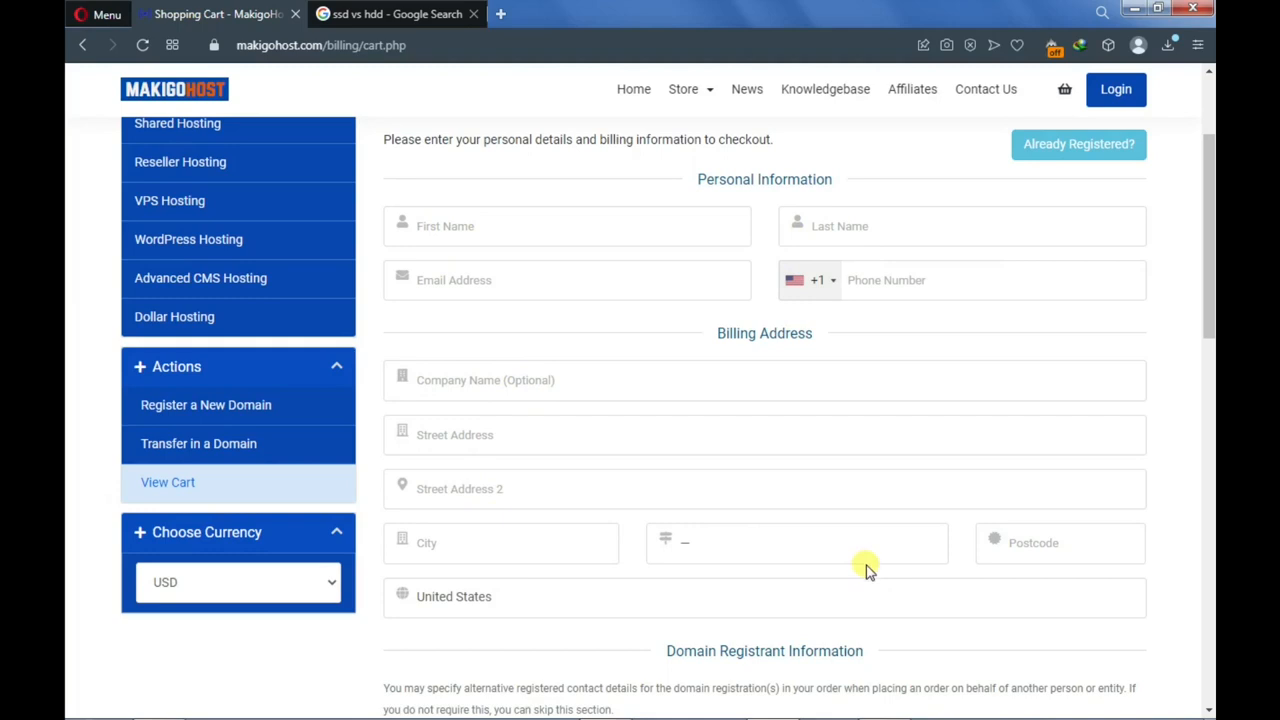
scroll(720, 520, down, 3)
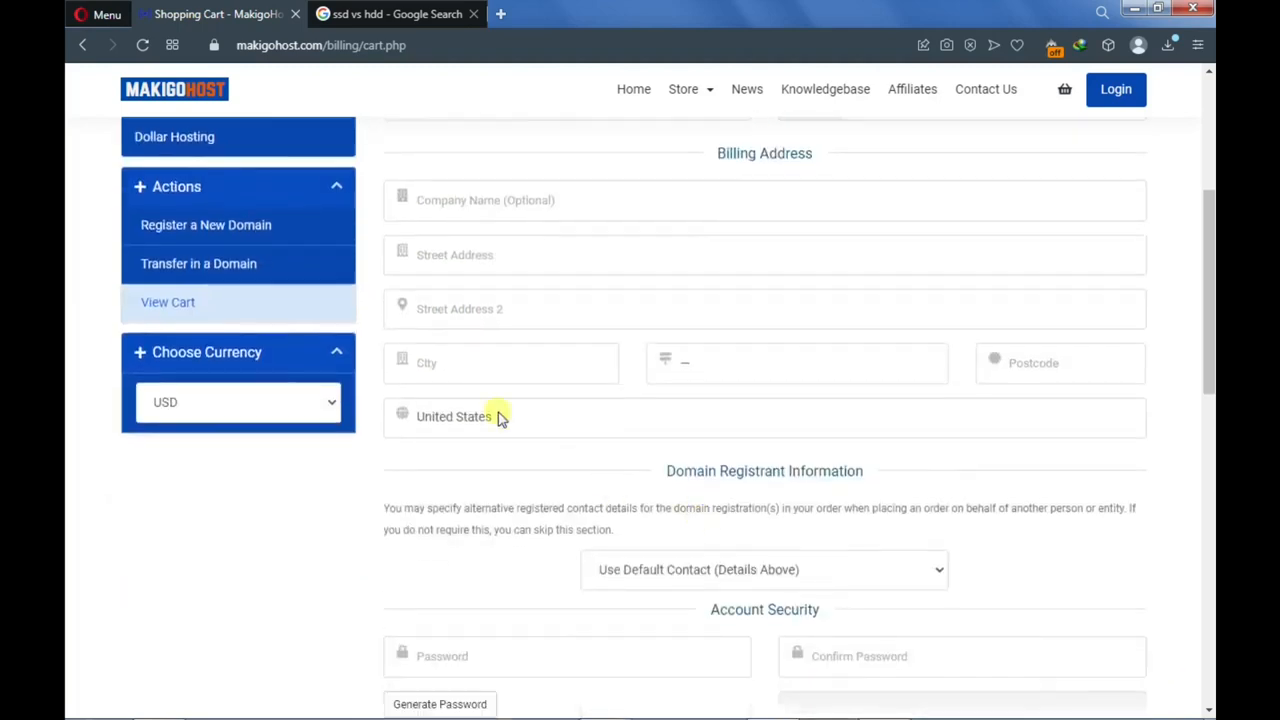
scroll(500, 420, down, 5)
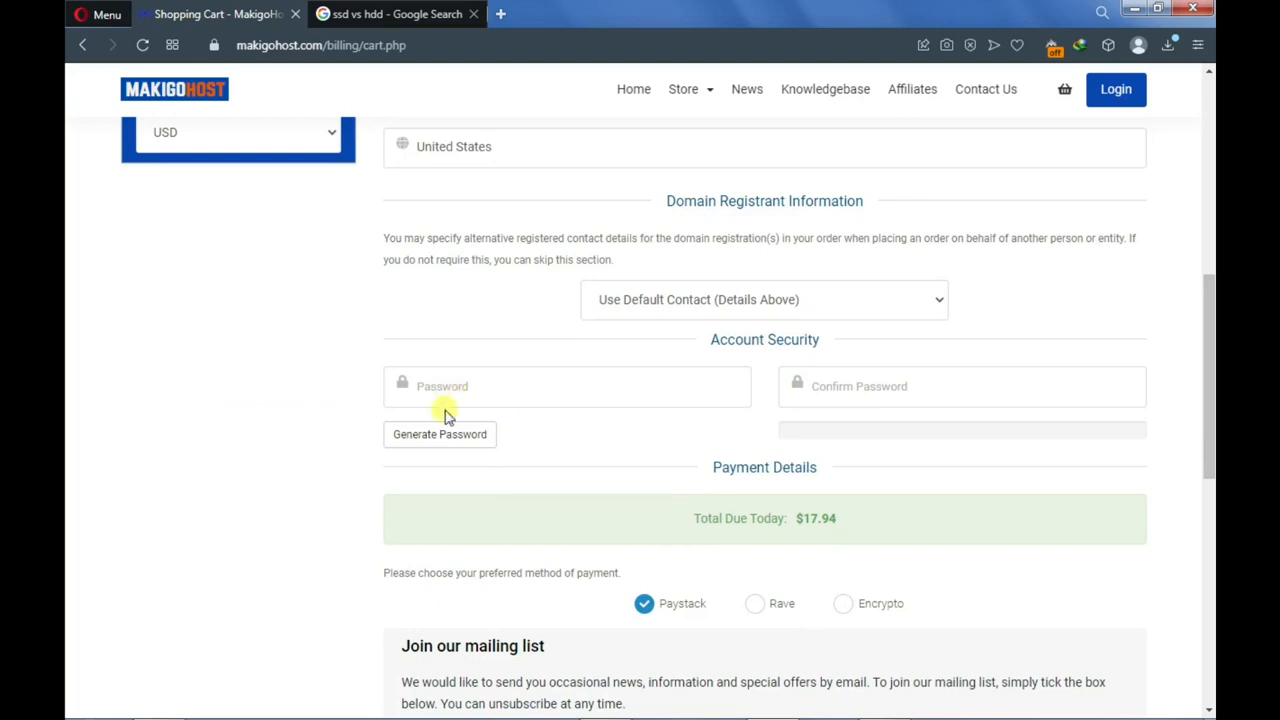
click(443, 436)
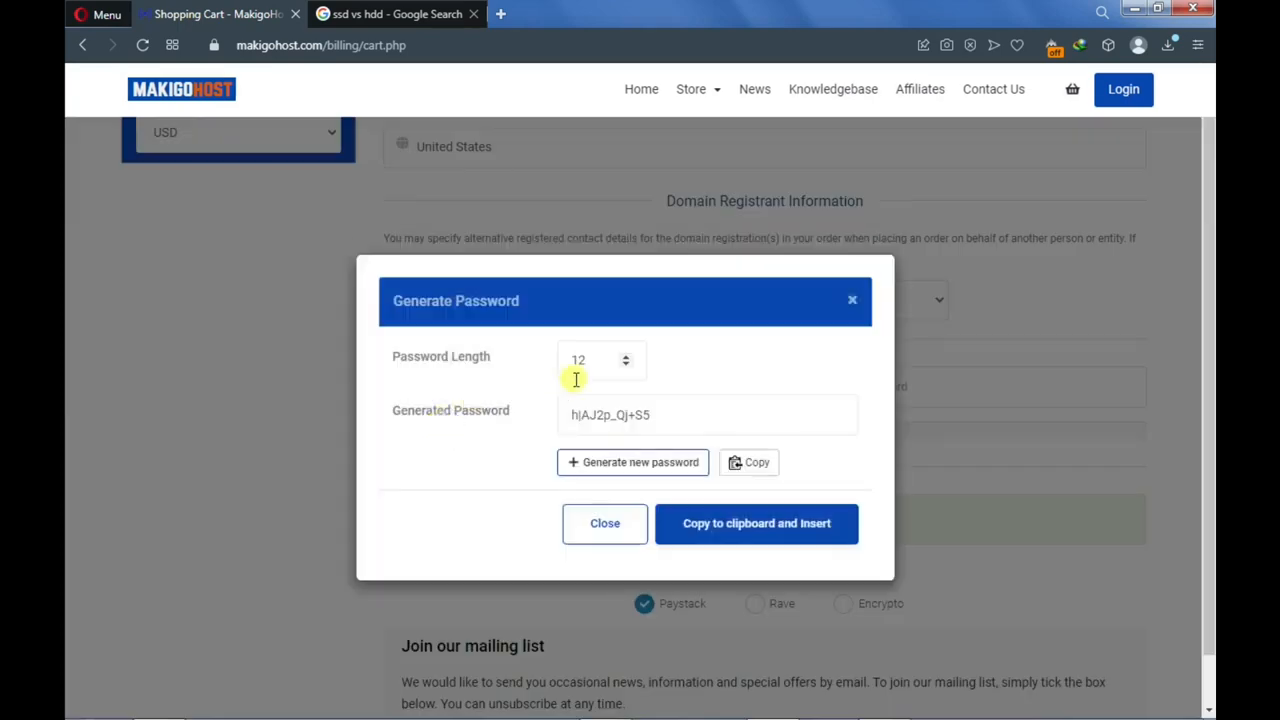
drag(596, 361, 572, 360)
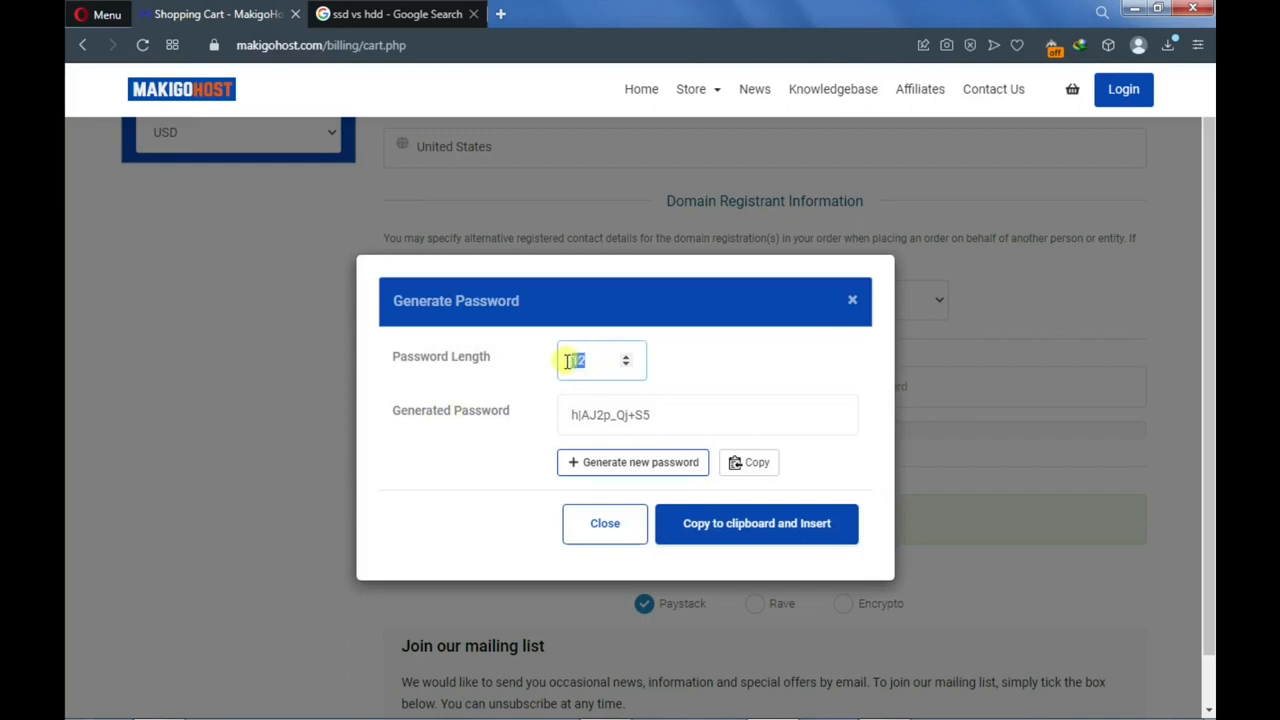
text(1)
click(617, 464)
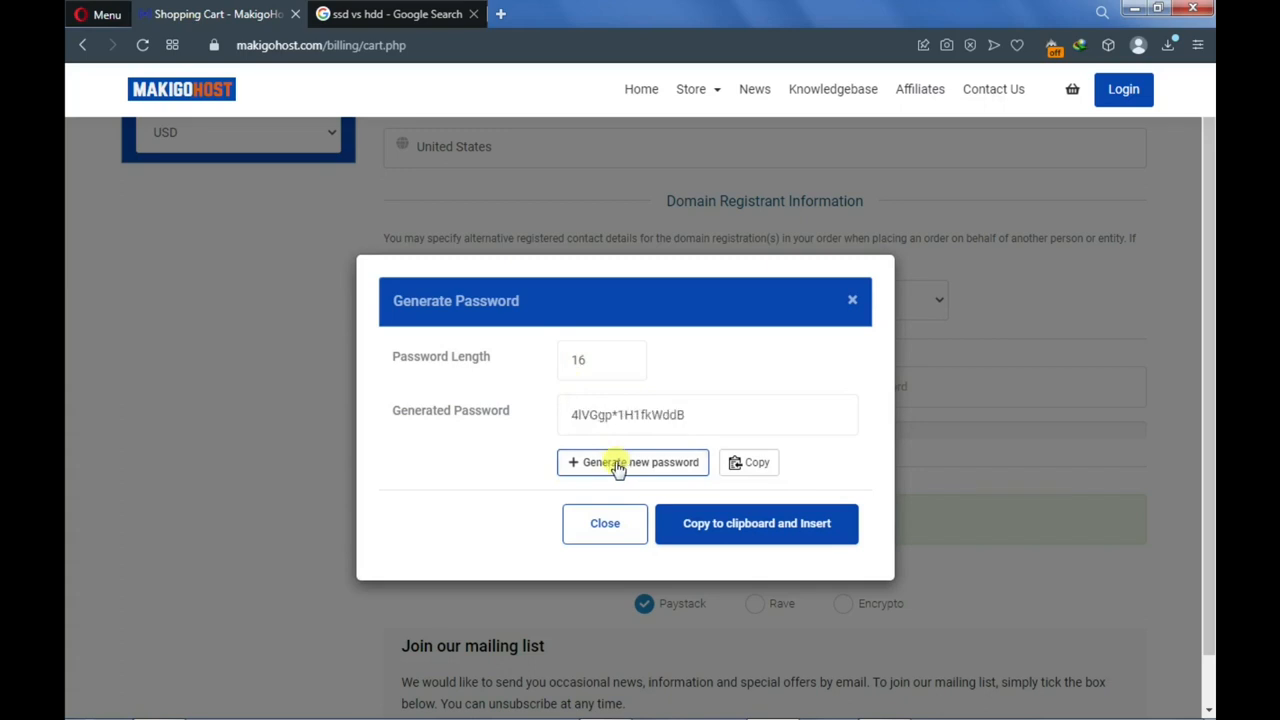
drag(692, 414, 562, 407)
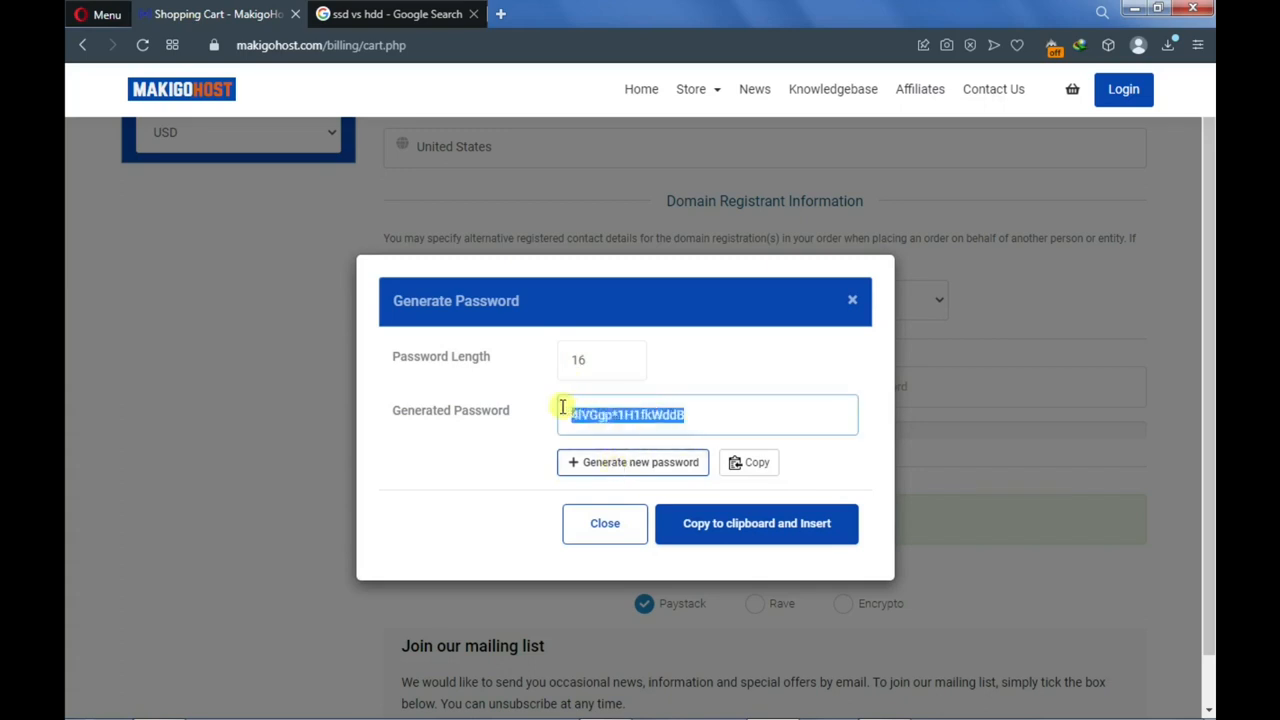
click(741, 466)
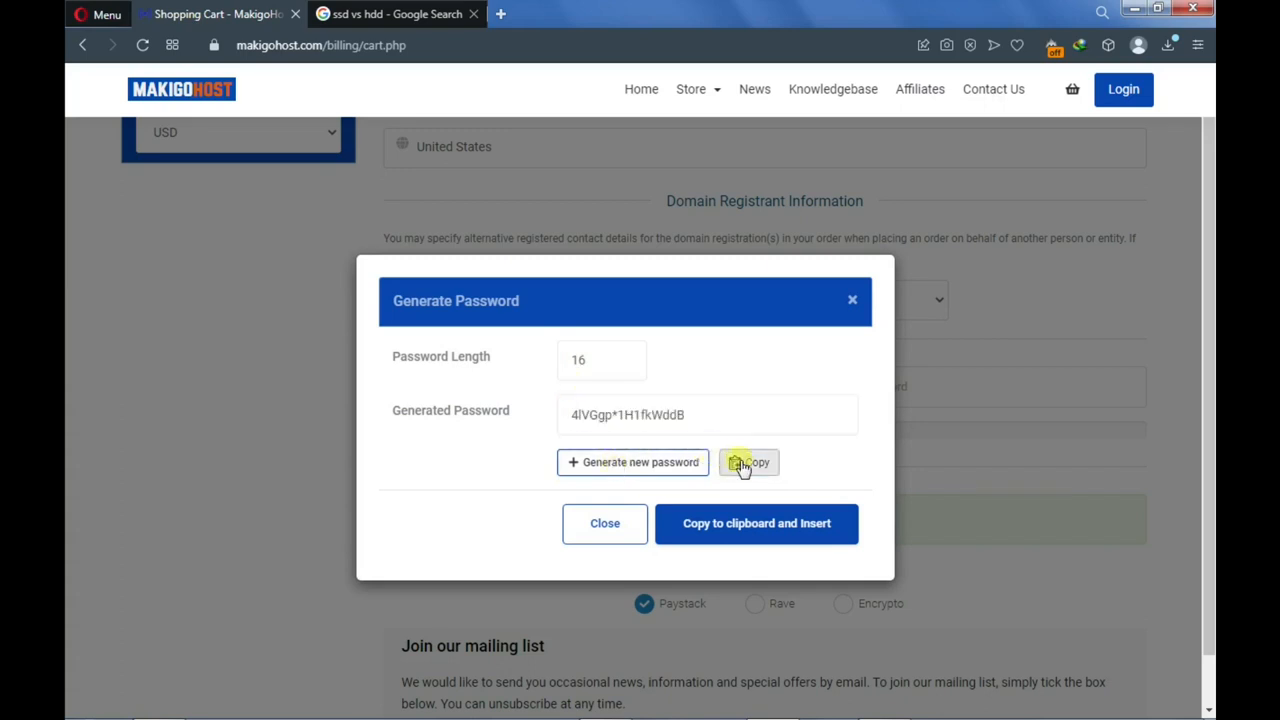
click(725, 532)
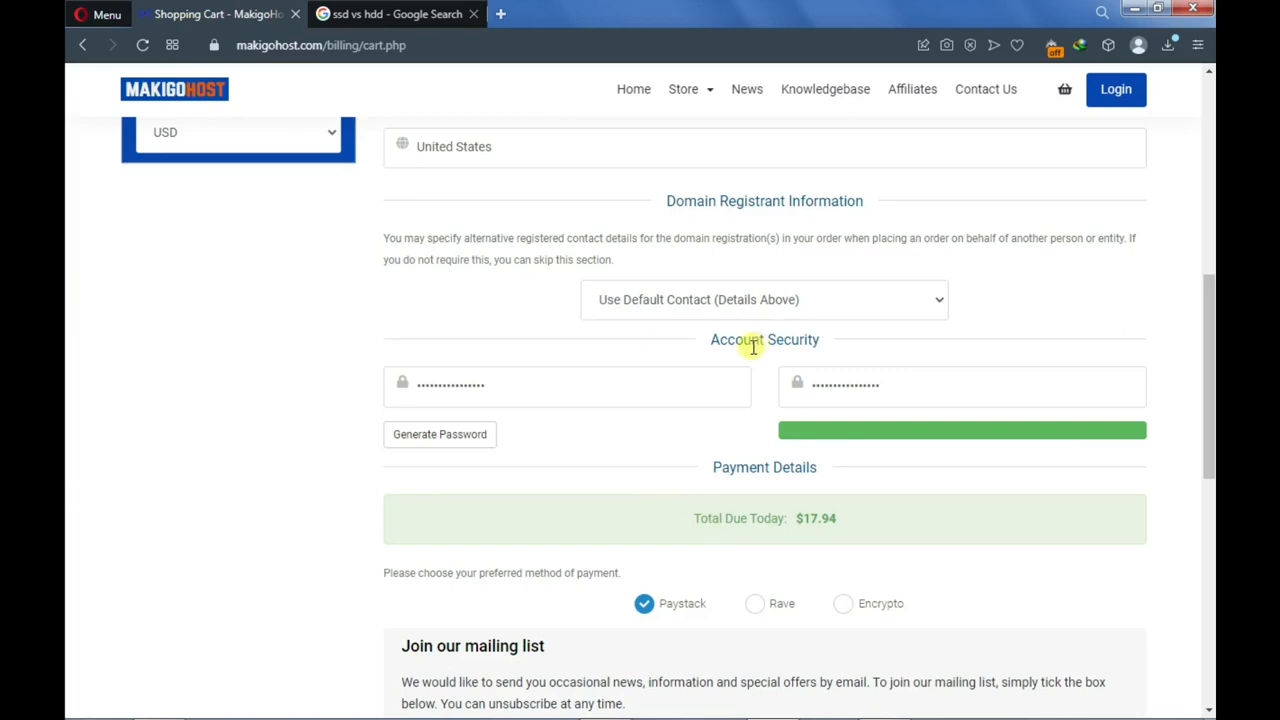
Agree to the Terms of Service on the checkout form and look back over the order details
scroll(671, 430, down, 2)
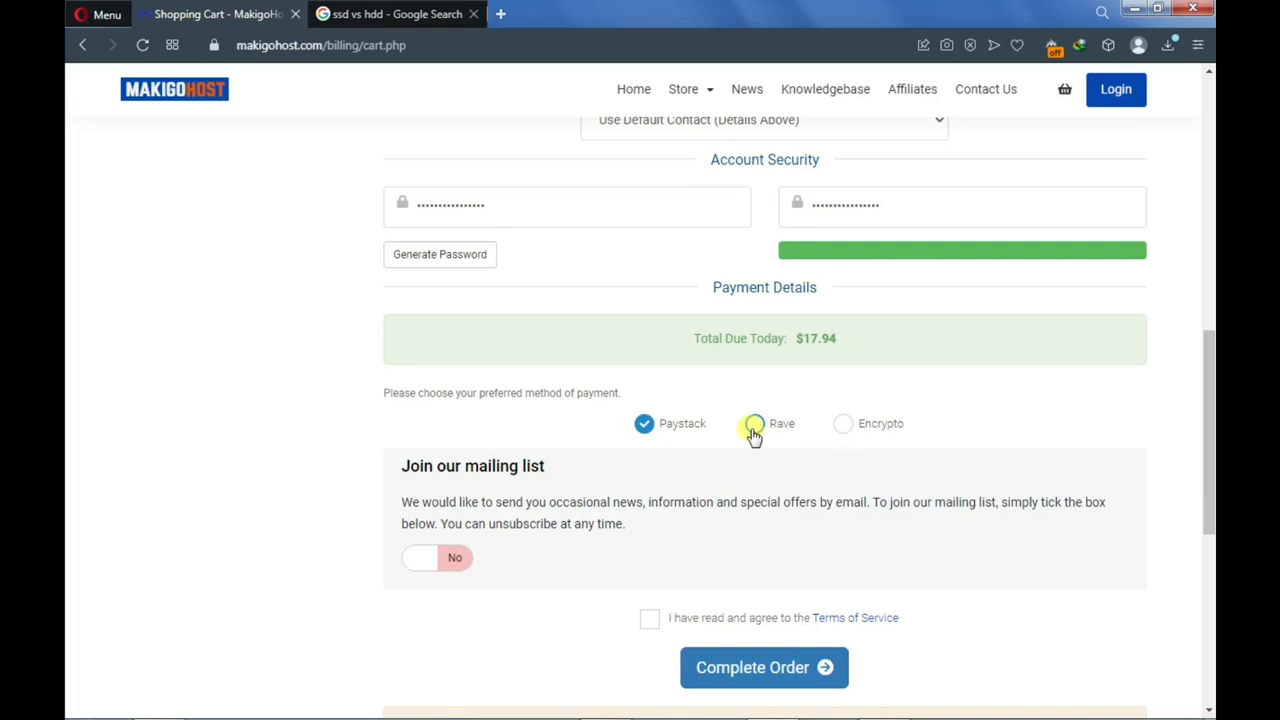
click(649, 618)
scroll(650, 615, down, 1)
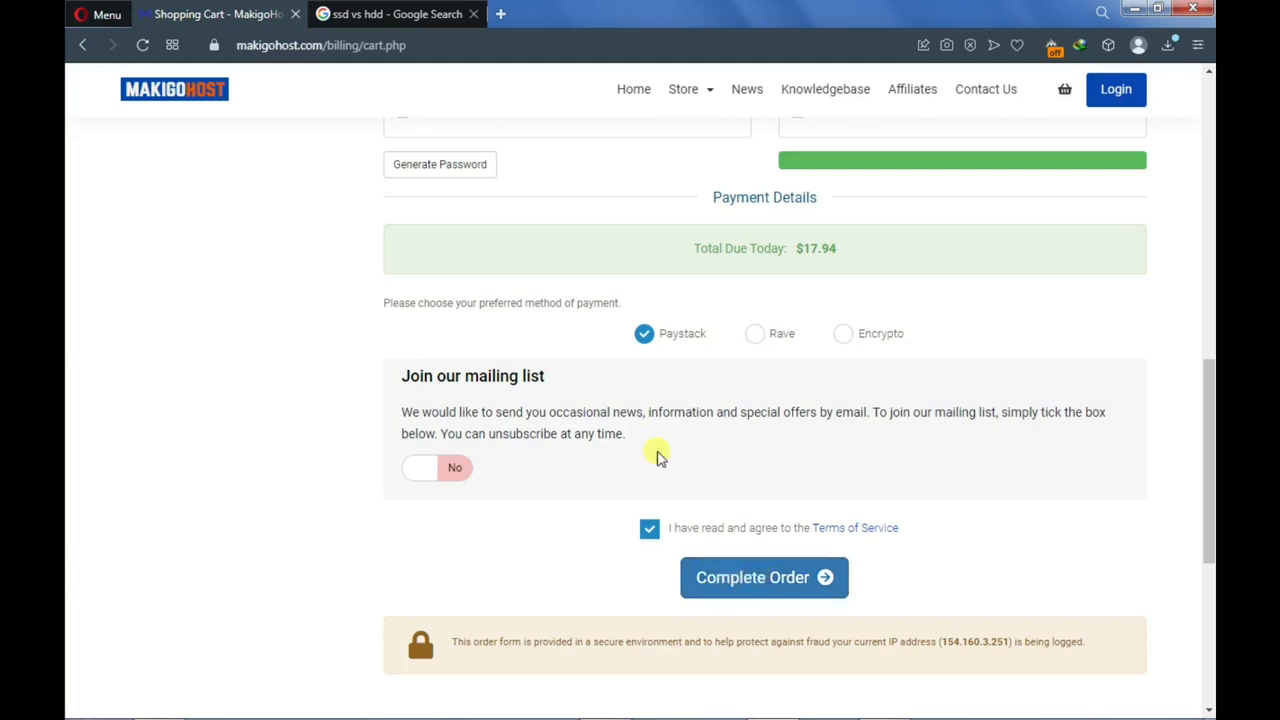
scroll(657, 440, up, 5)
scroll(676, 372, up, 3)
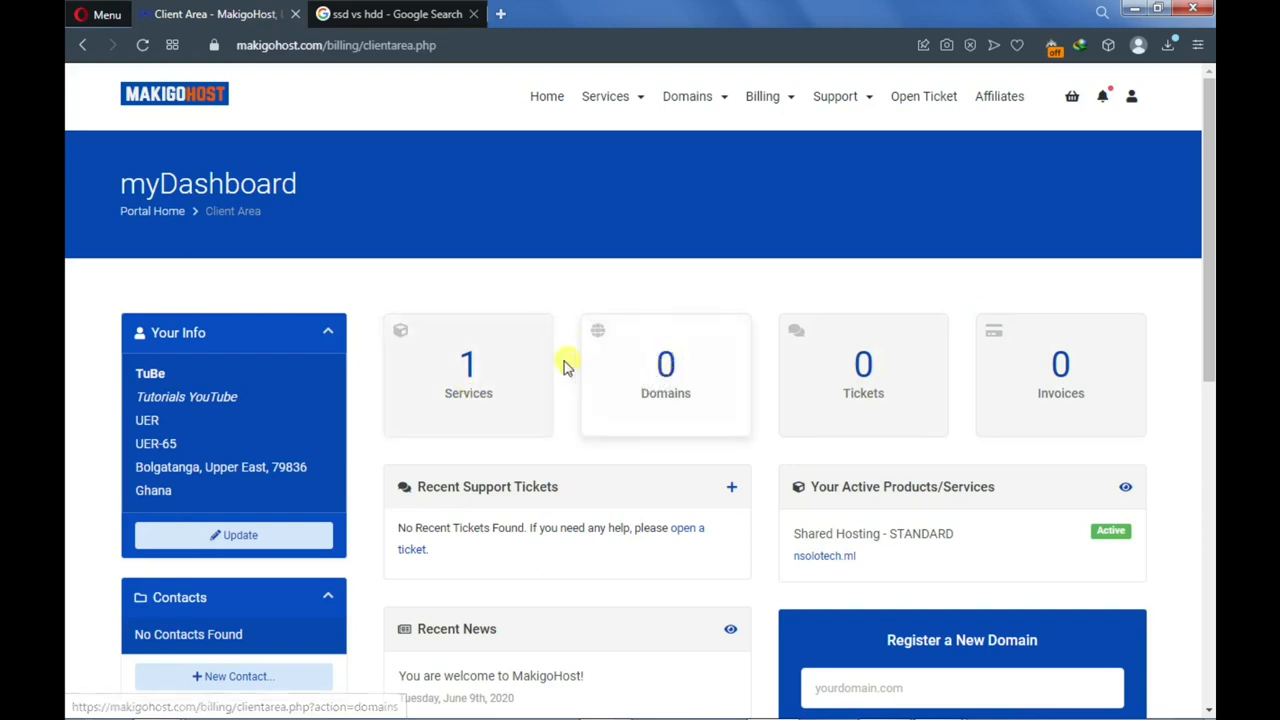
Open the active STANDARD shared hosting service from the client dashboard and log in to its cPanel
click(477, 370)
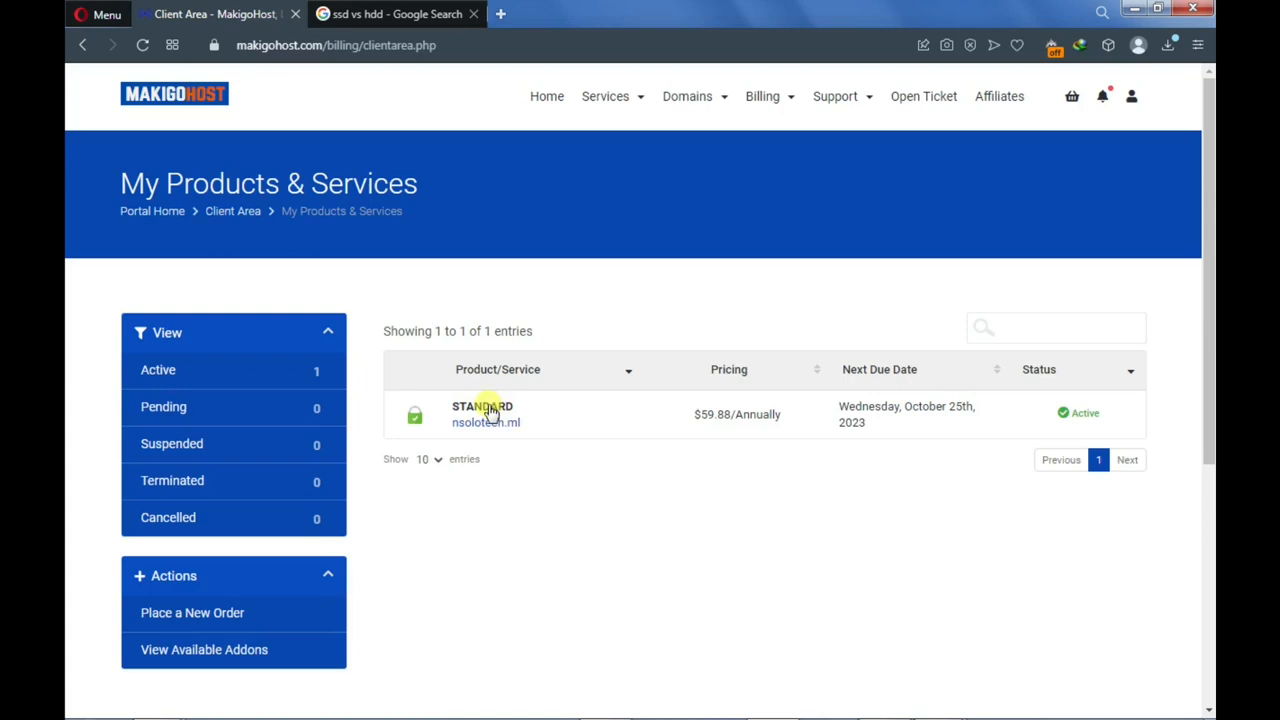
click(490, 413)
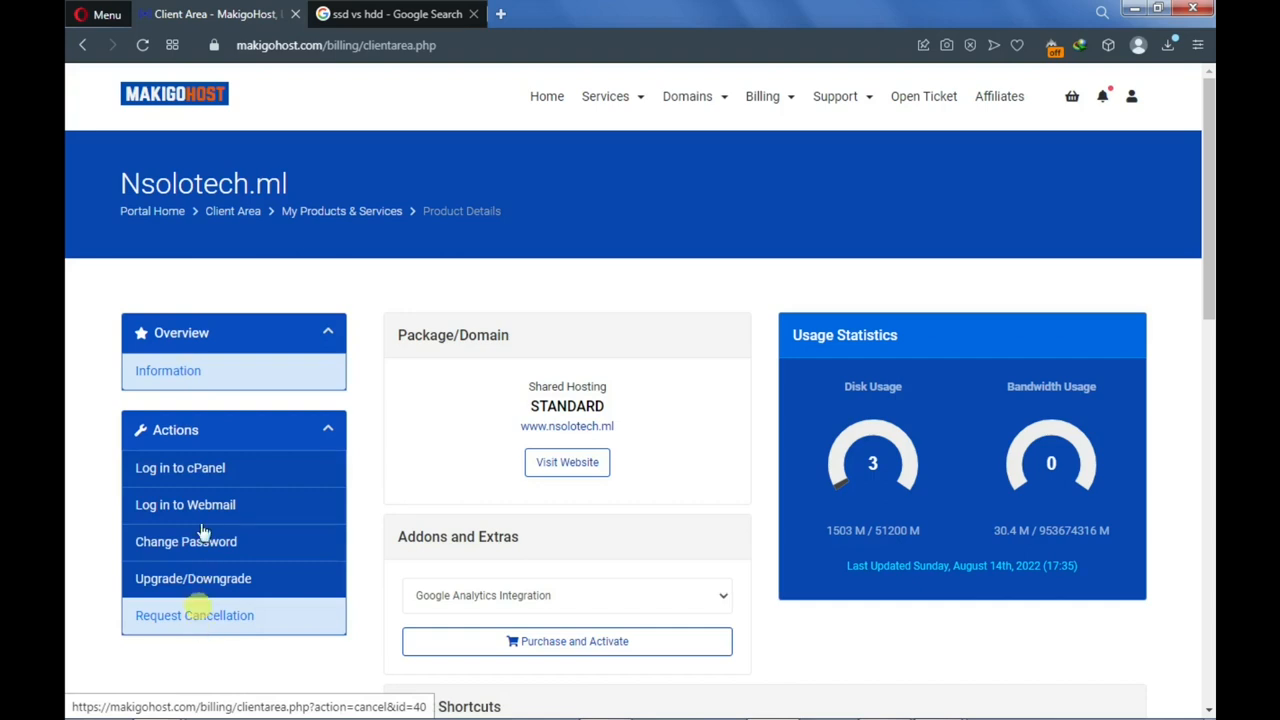
click(186, 470)
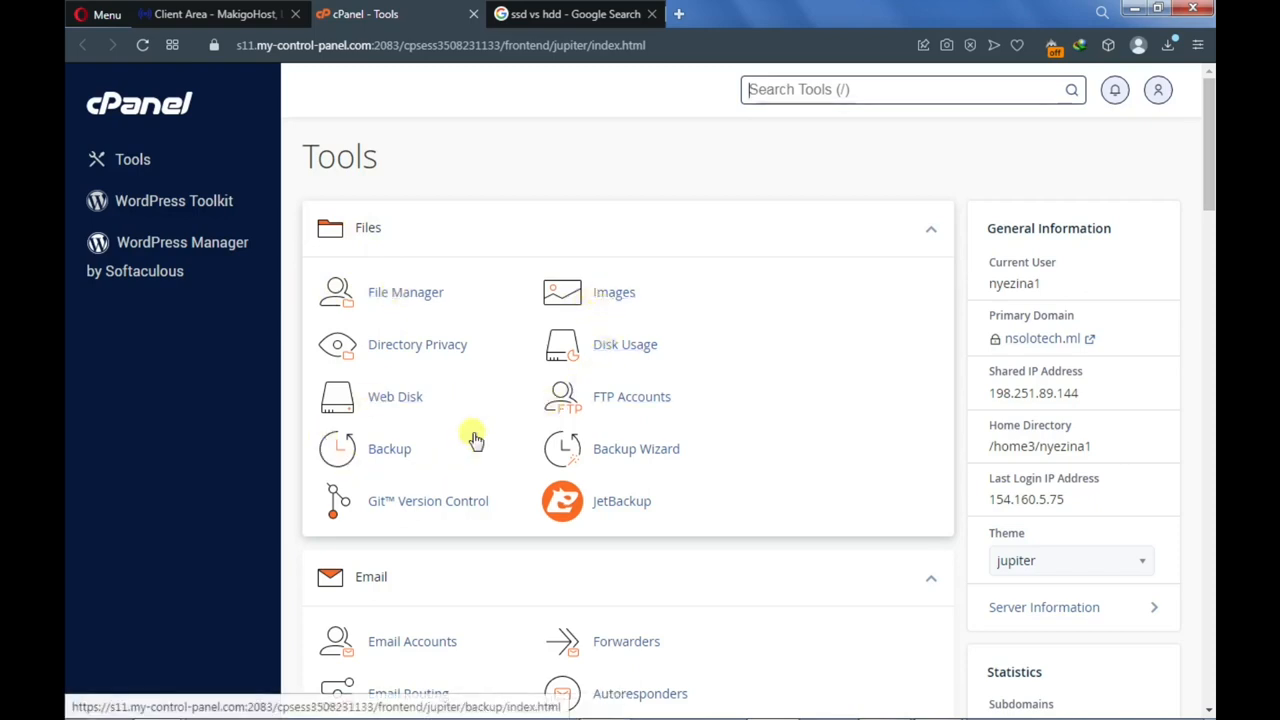
Examine the cPanel tool groups, including Files, Email, Databases, Domains, Software and the SitePad themes
scroll(460, 440, down, 1)
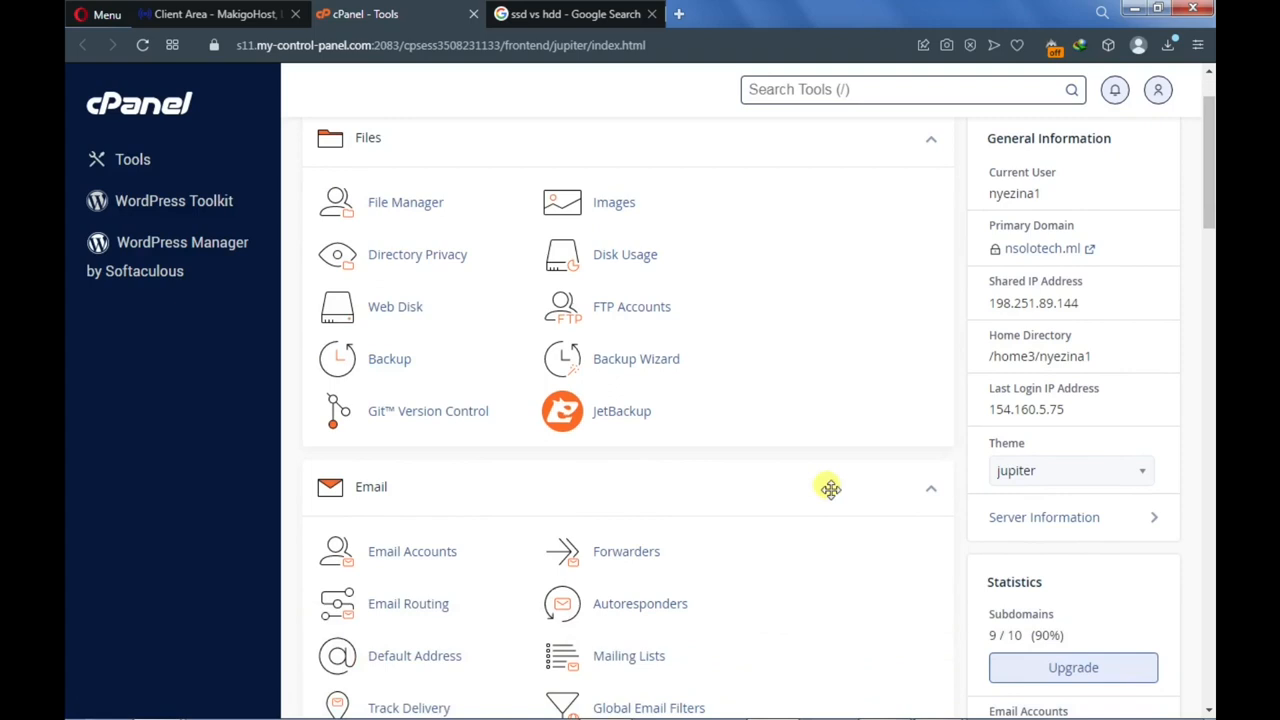
scroll(575, 505, down, 2)
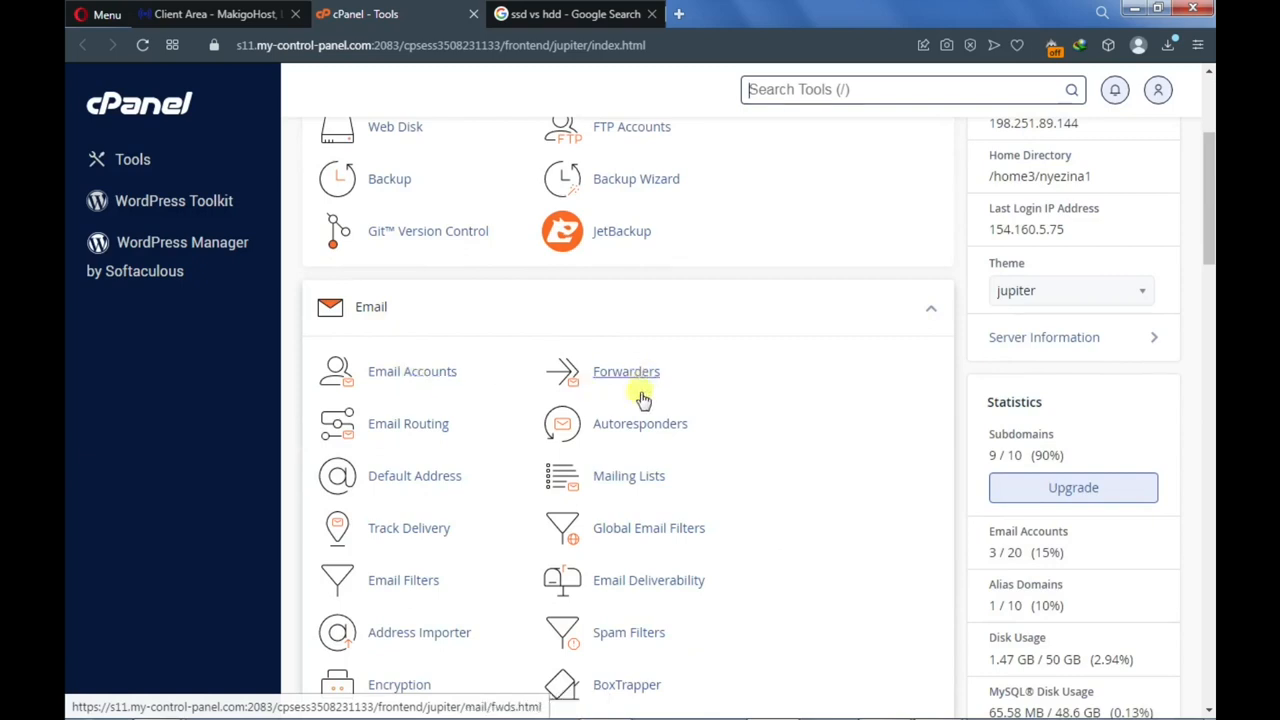
scroll(430, 540, down, 2)
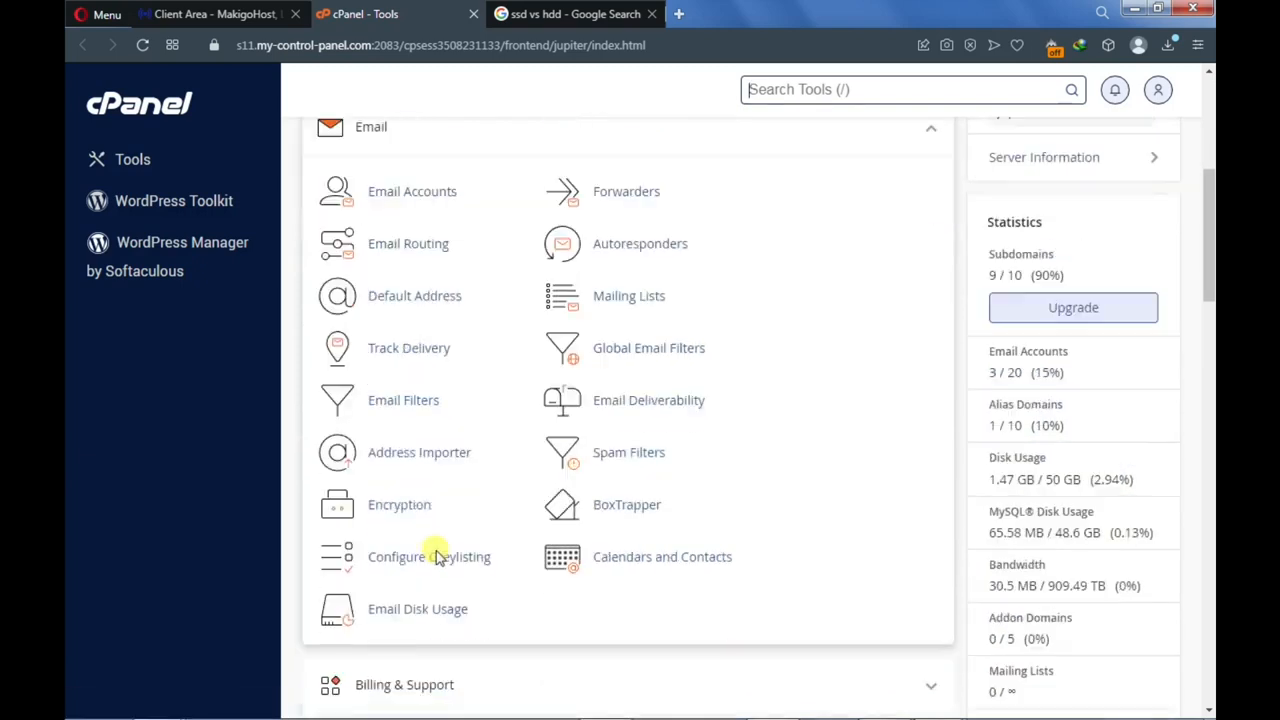
scroll(435, 555, down, 2)
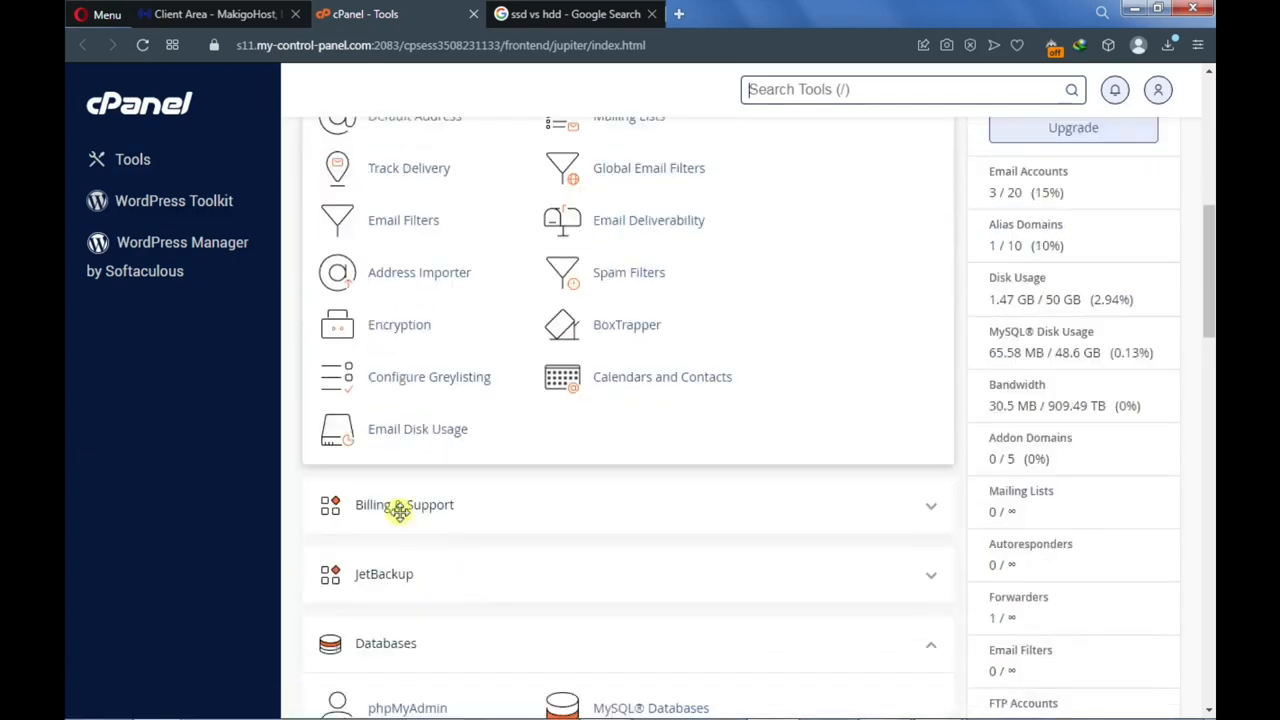
scroll(400, 508, down, 1)
scroll(400, 510, down, 3)
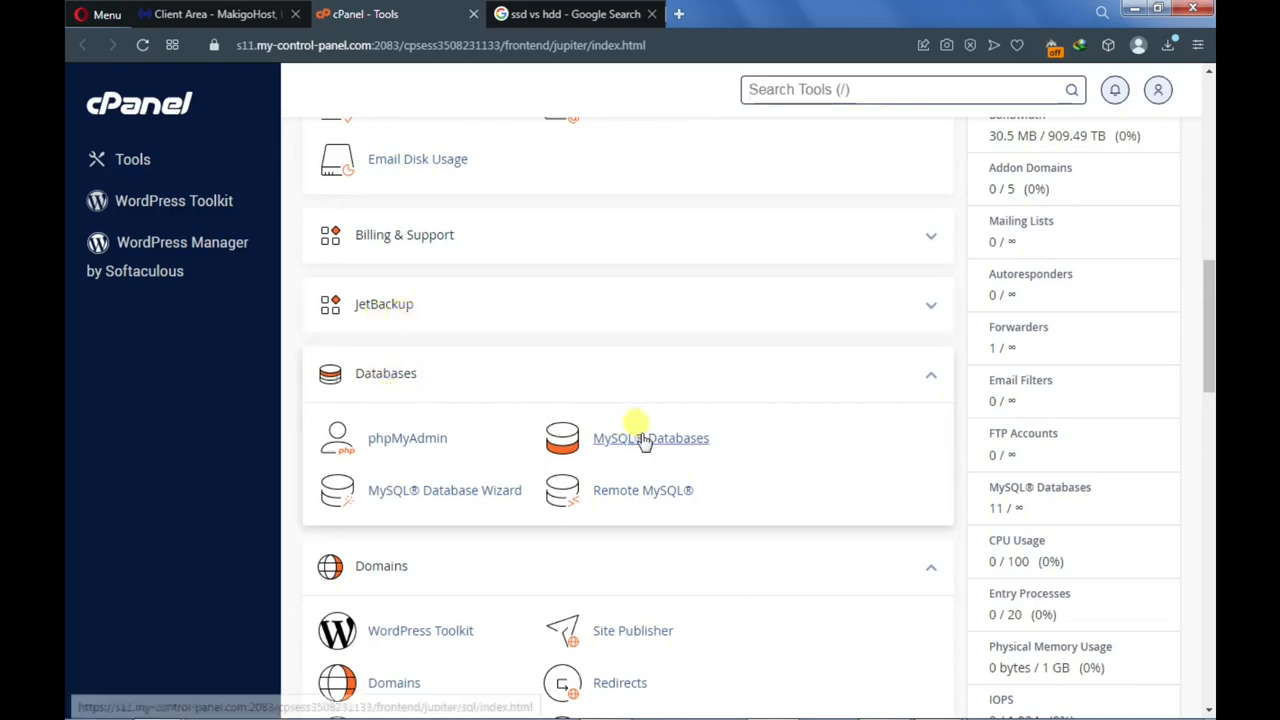
scroll(549, 409, down, 3)
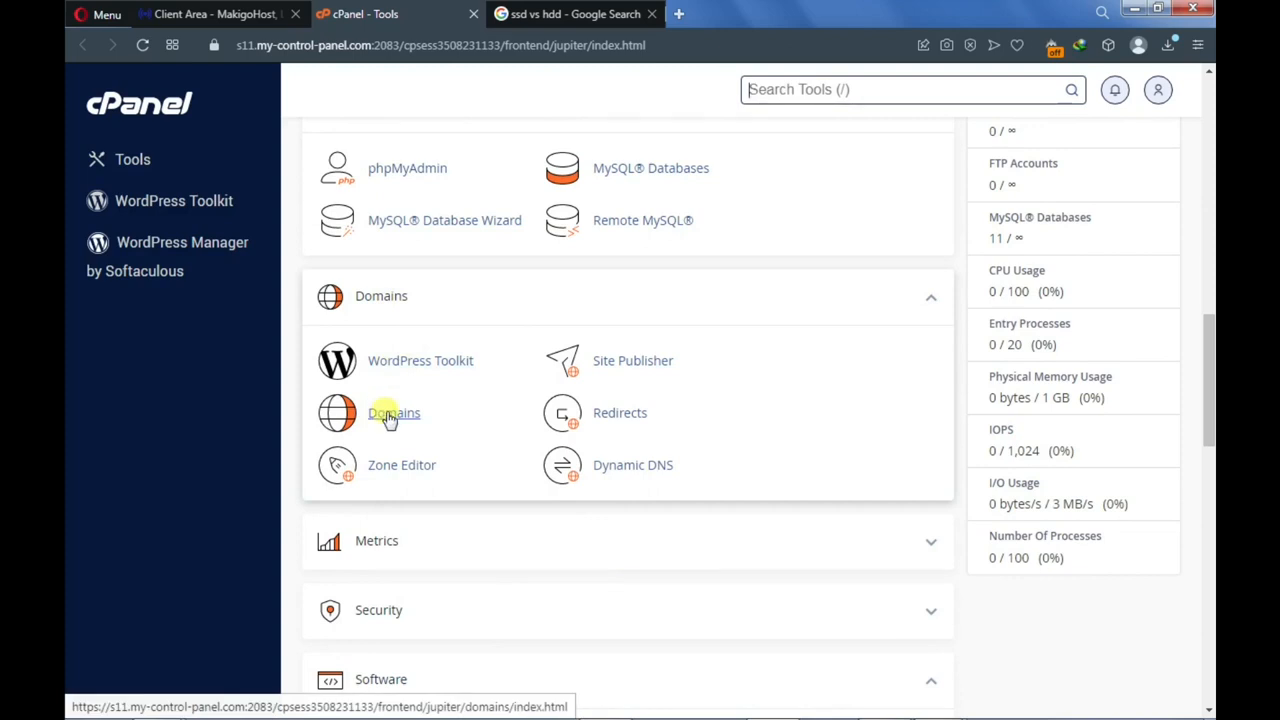
scroll(388, 420, down, 2)
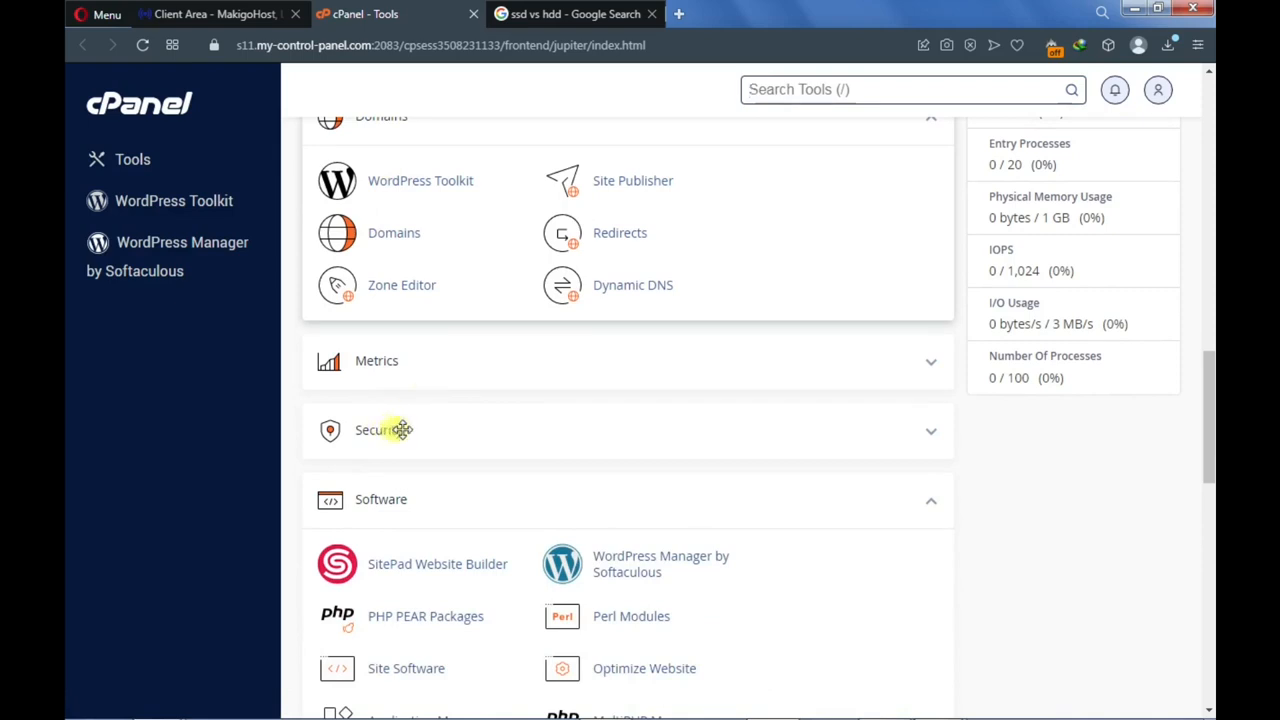
scroll(410, 440, down, 2)
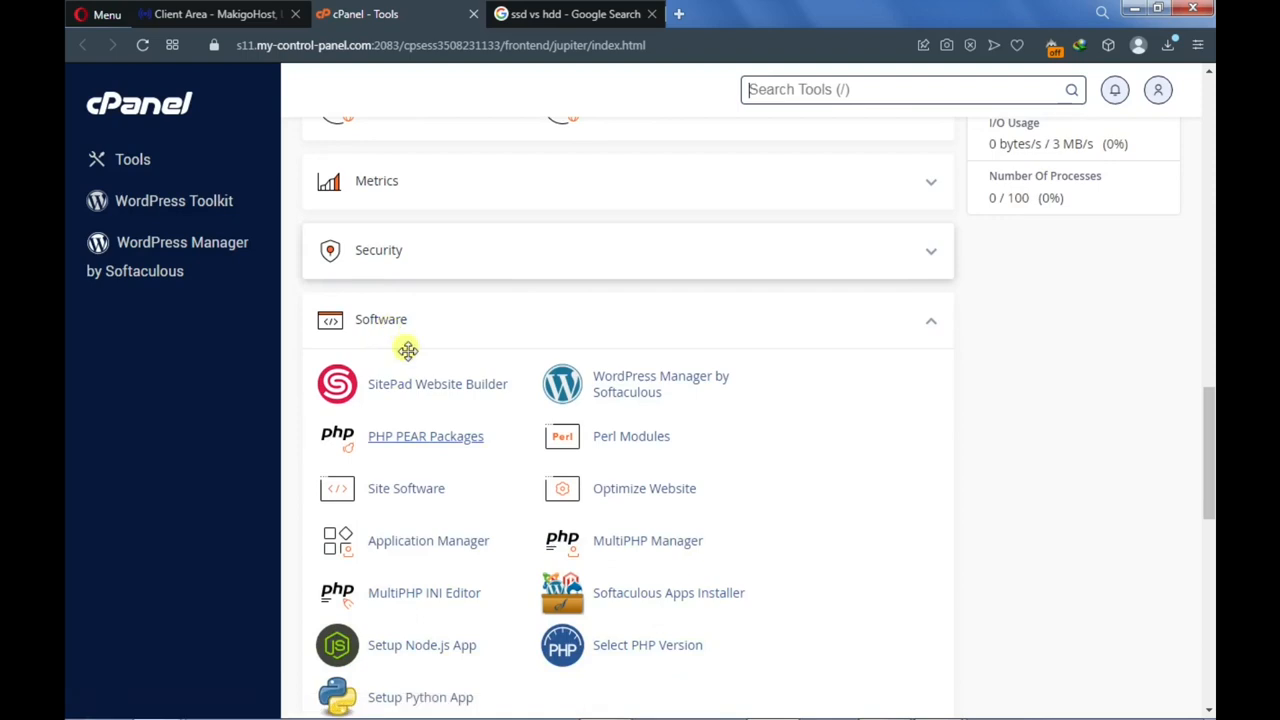
scroll(472, 470, down, 1)
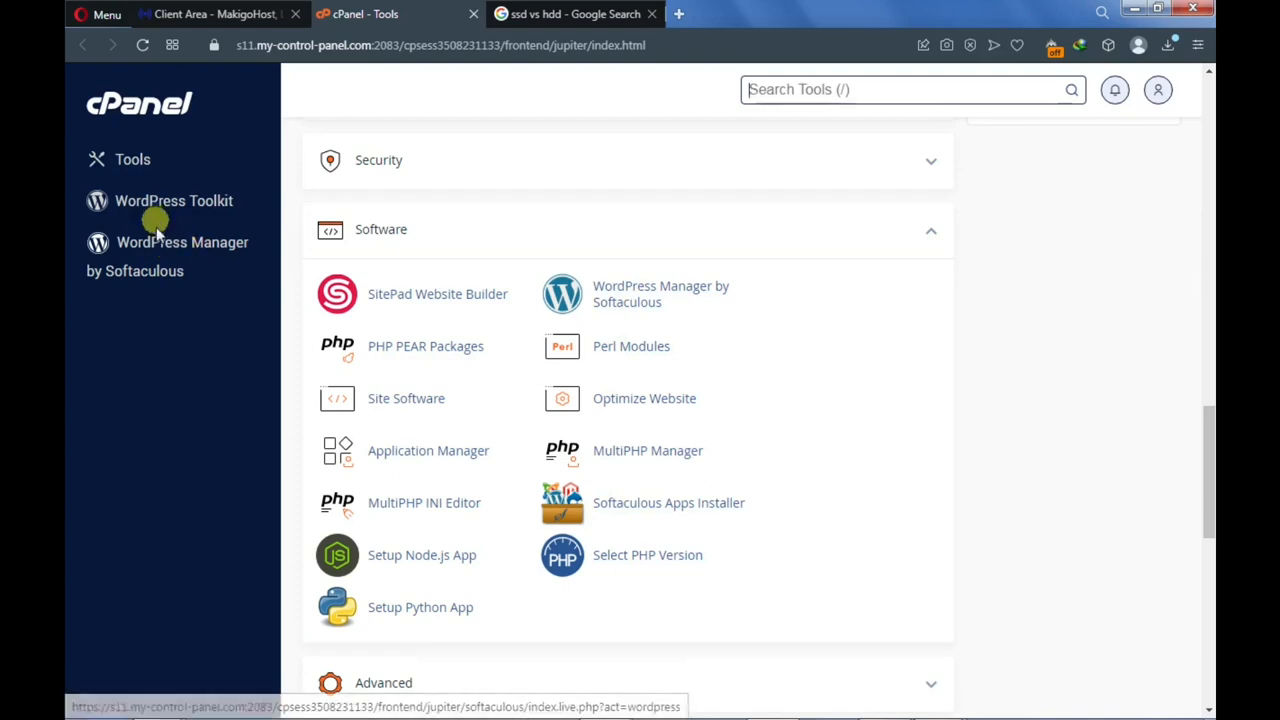
scroll(470, 400, down, 2)
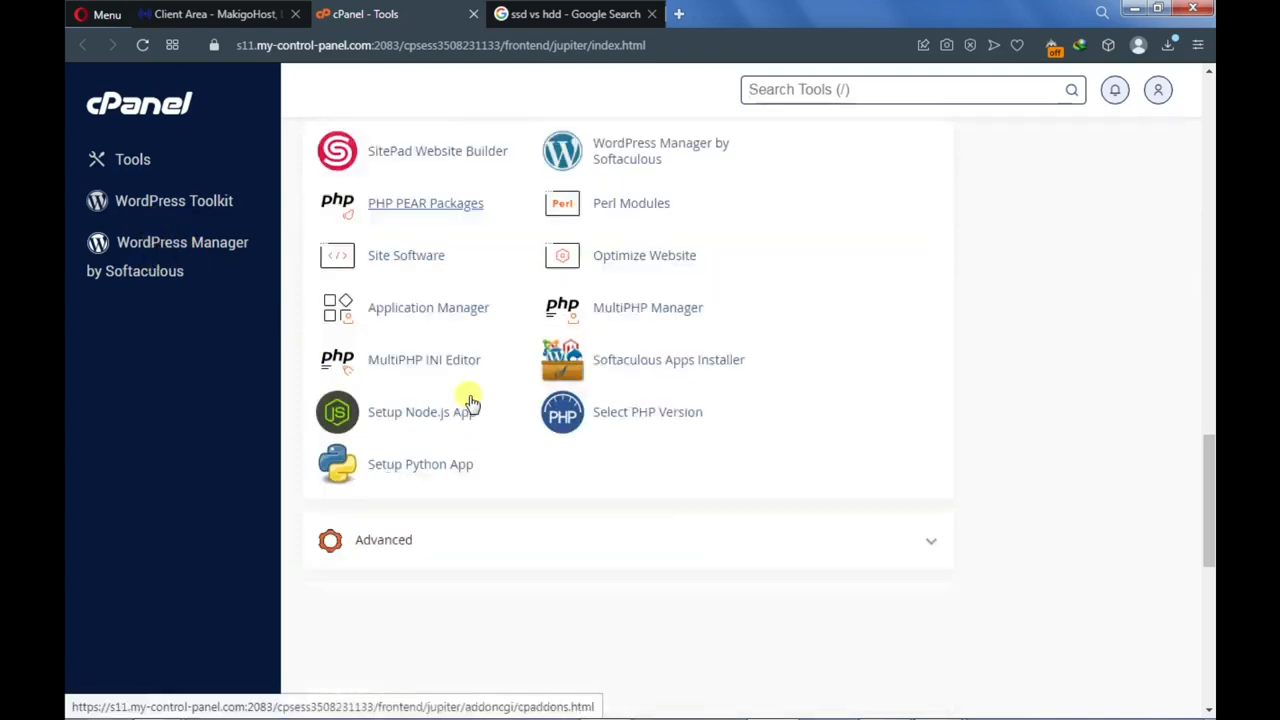
scroll(472, 400, down, 2)
scroll(472, 400, down, 2)
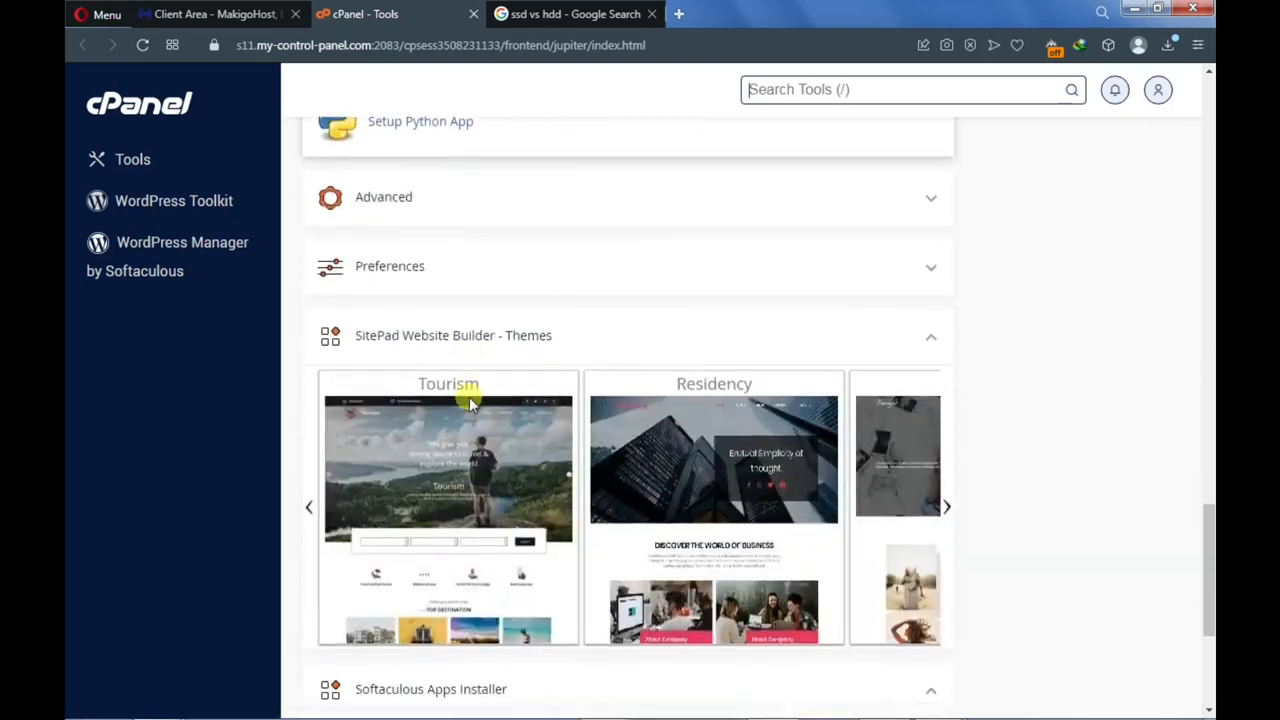
scroll(470, 400, up, 4)
scroll(470, 400, up, 15)
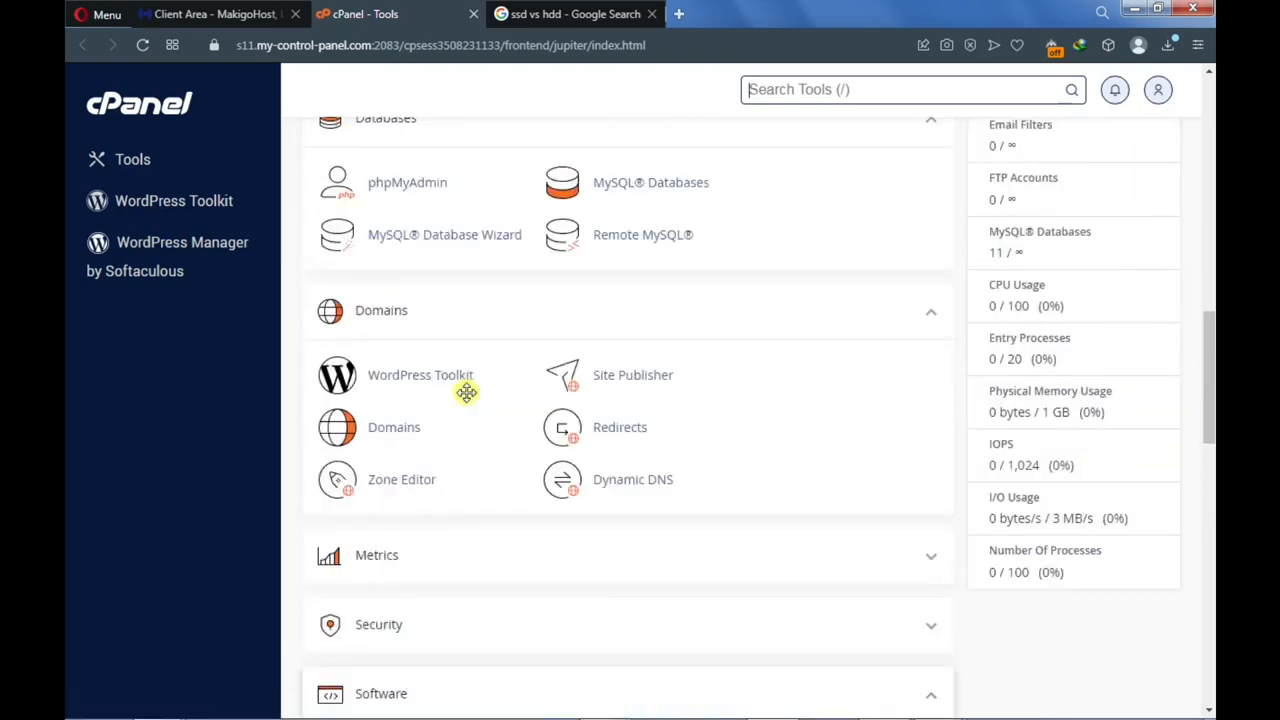
scroll(465, 393, up, 3)
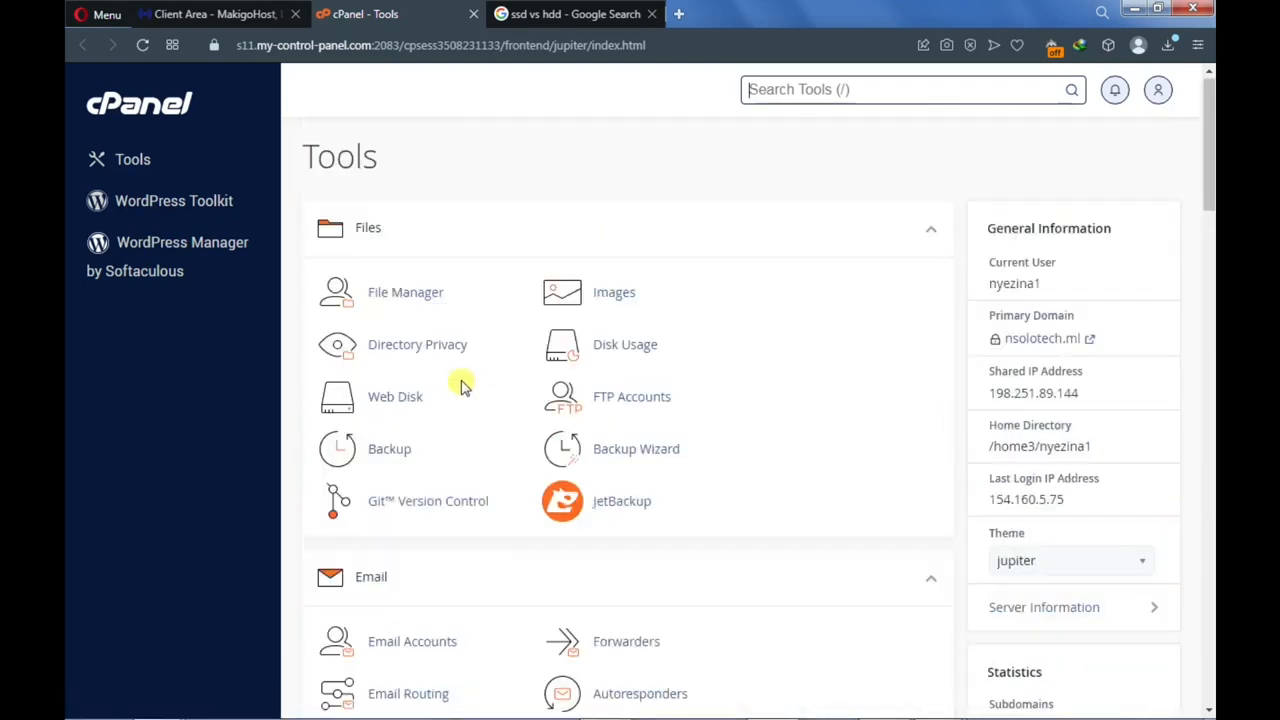
Return to the MakigoHost client area and review the account options and the hosting service's quick shortcuts
click(229, 16)
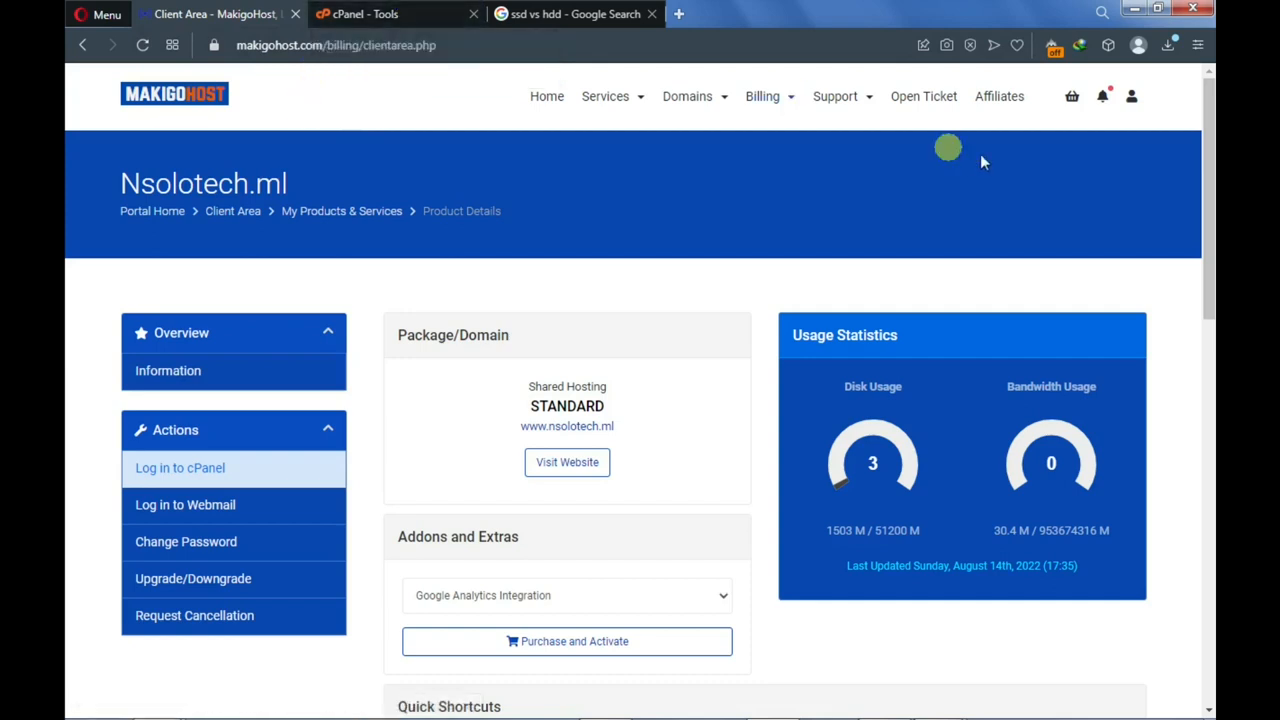
click(1131, 108)
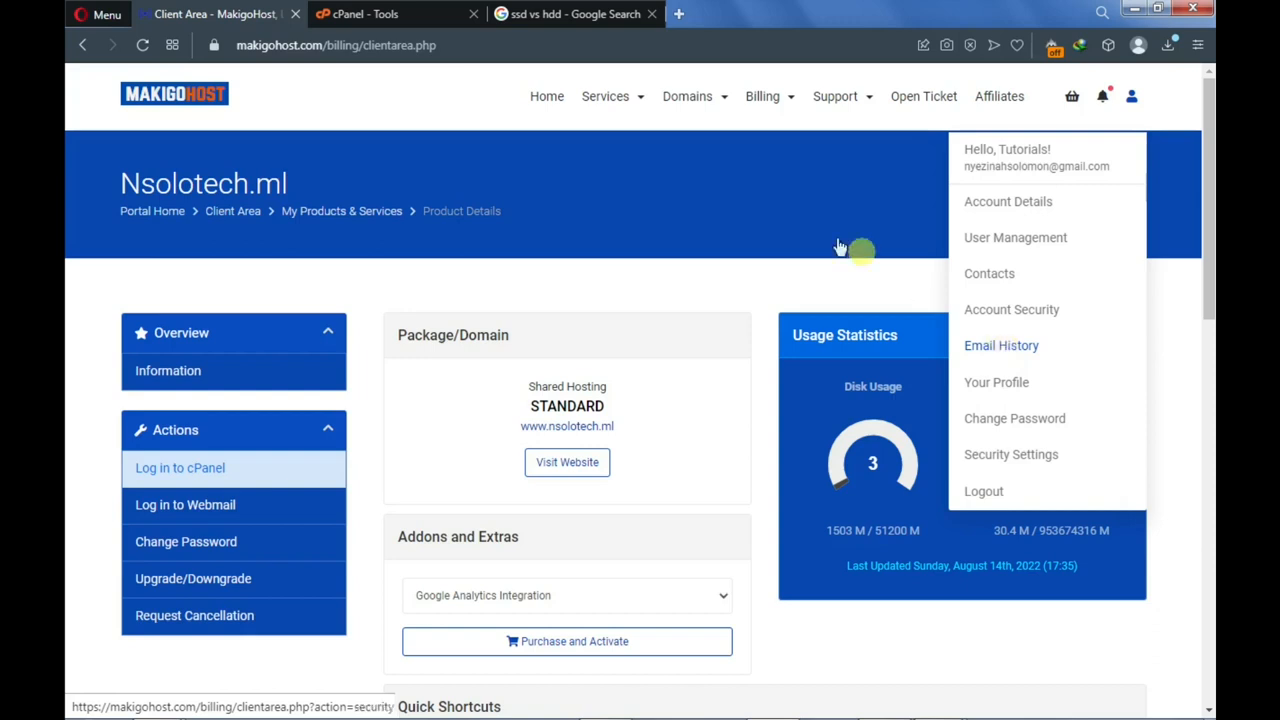
click(714, 301)
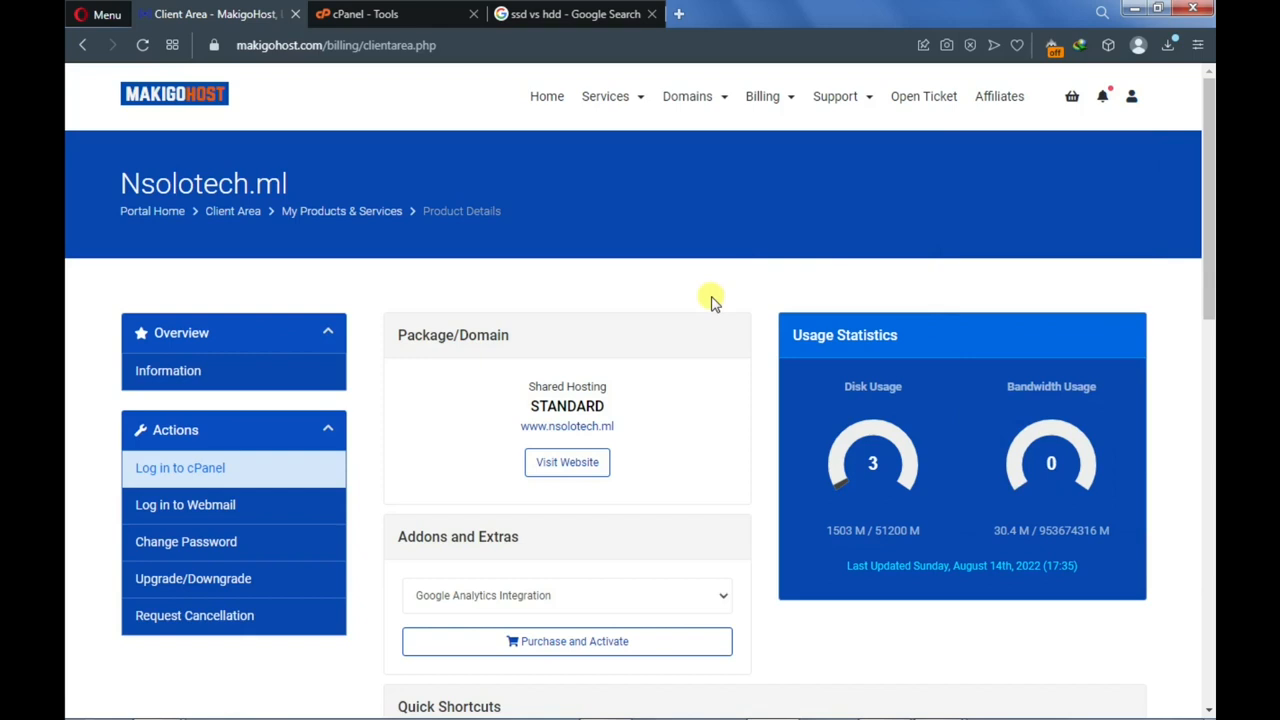
scroll(714, 301, down, 4)
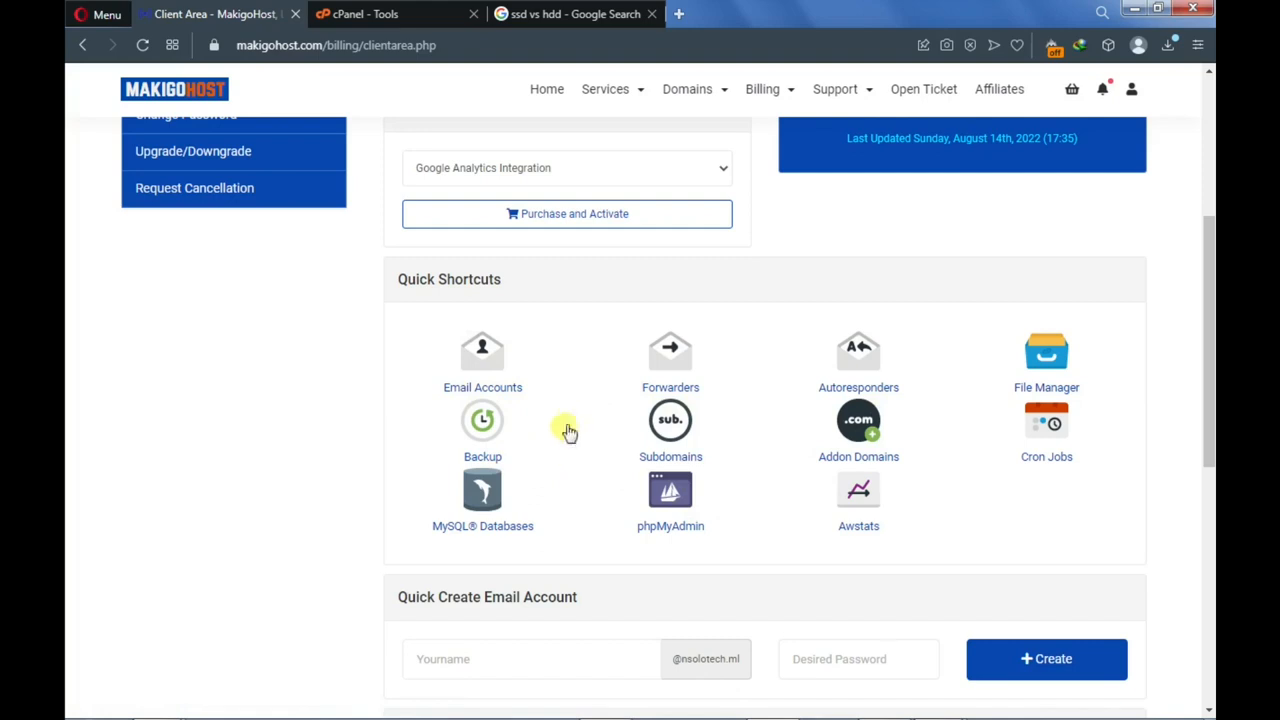
scroll(585, 410, up, 4)
scroll(585, 405, down, 1)
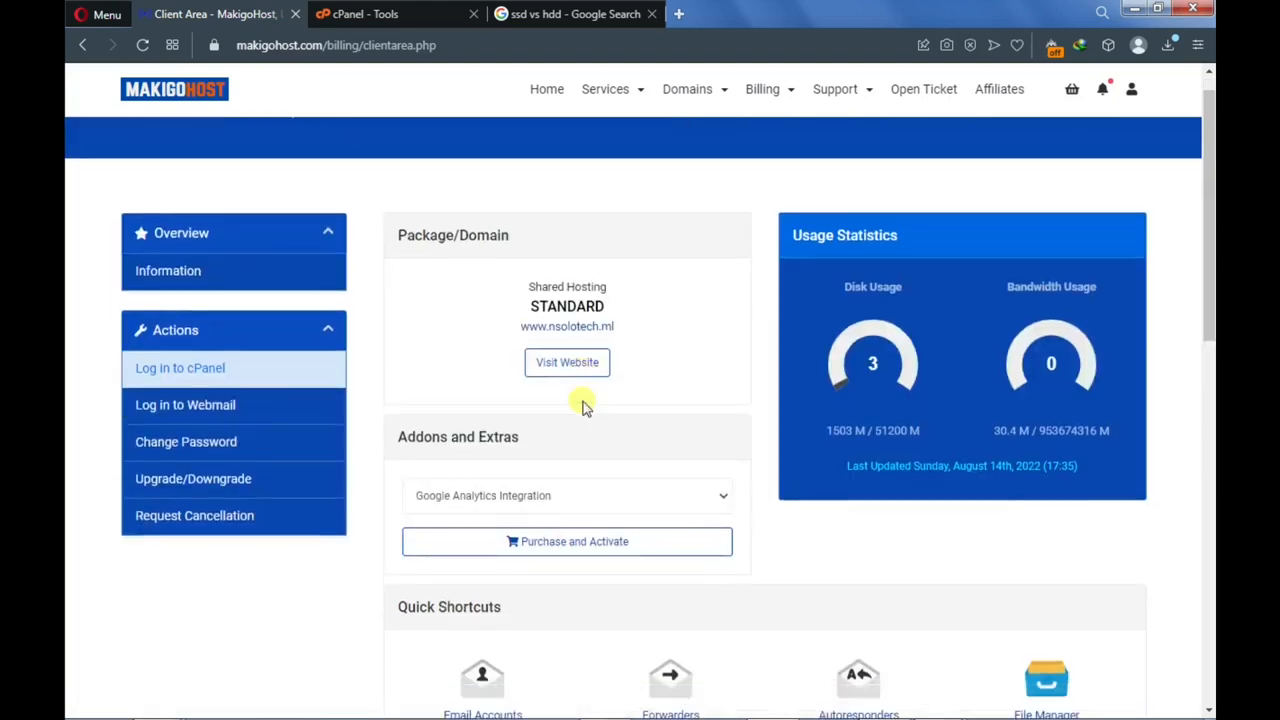
scroll(582, 395, up, 2)
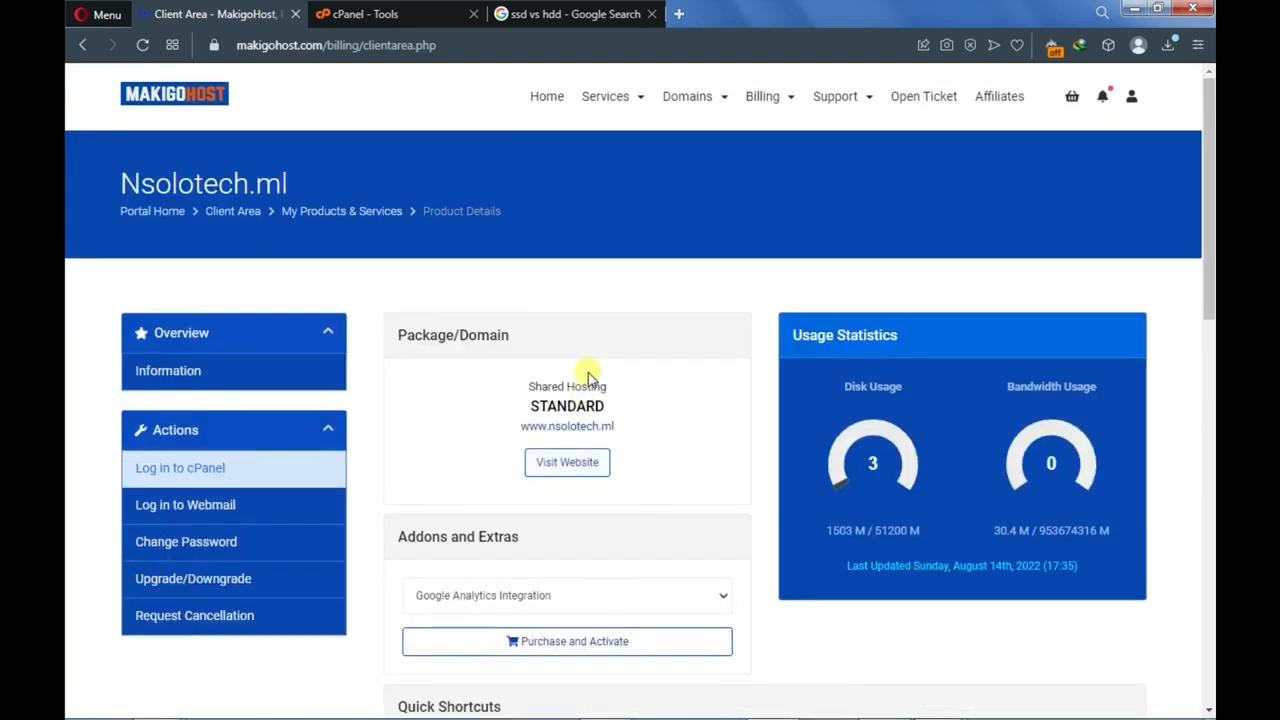
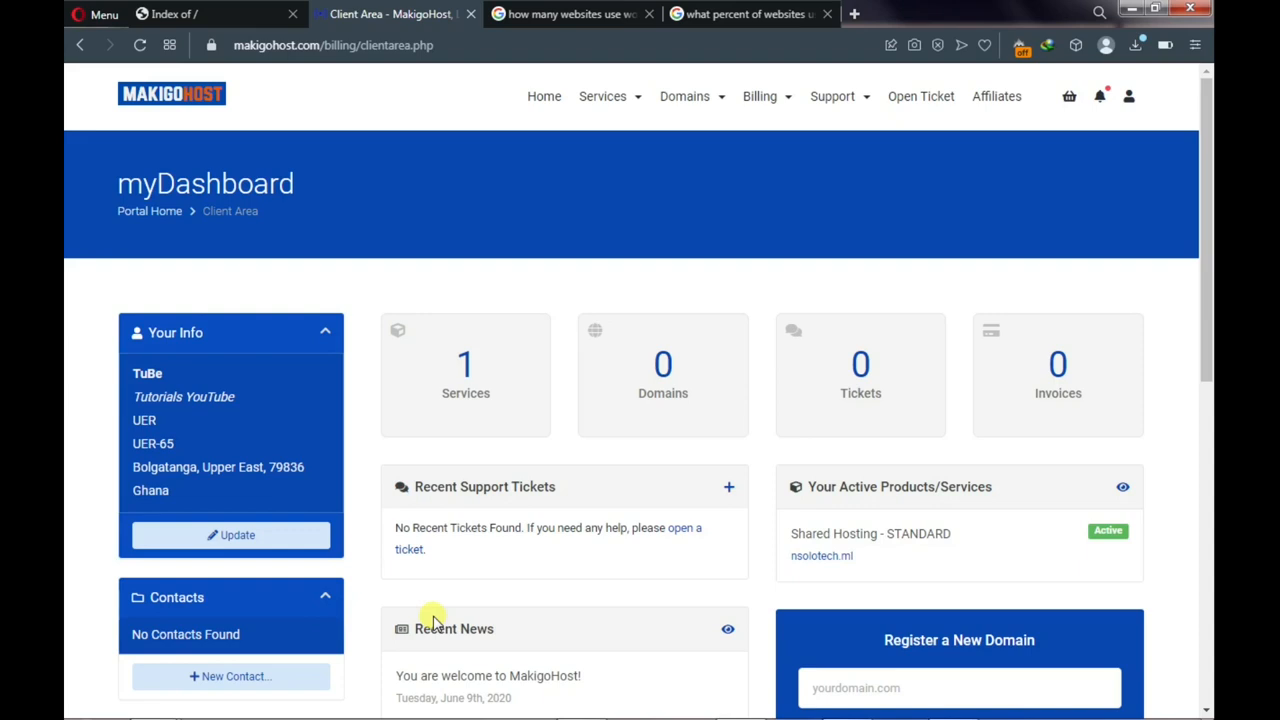
Read the open Google results on how many websites, and what percent of websites, use WordPress
click(543, 20)
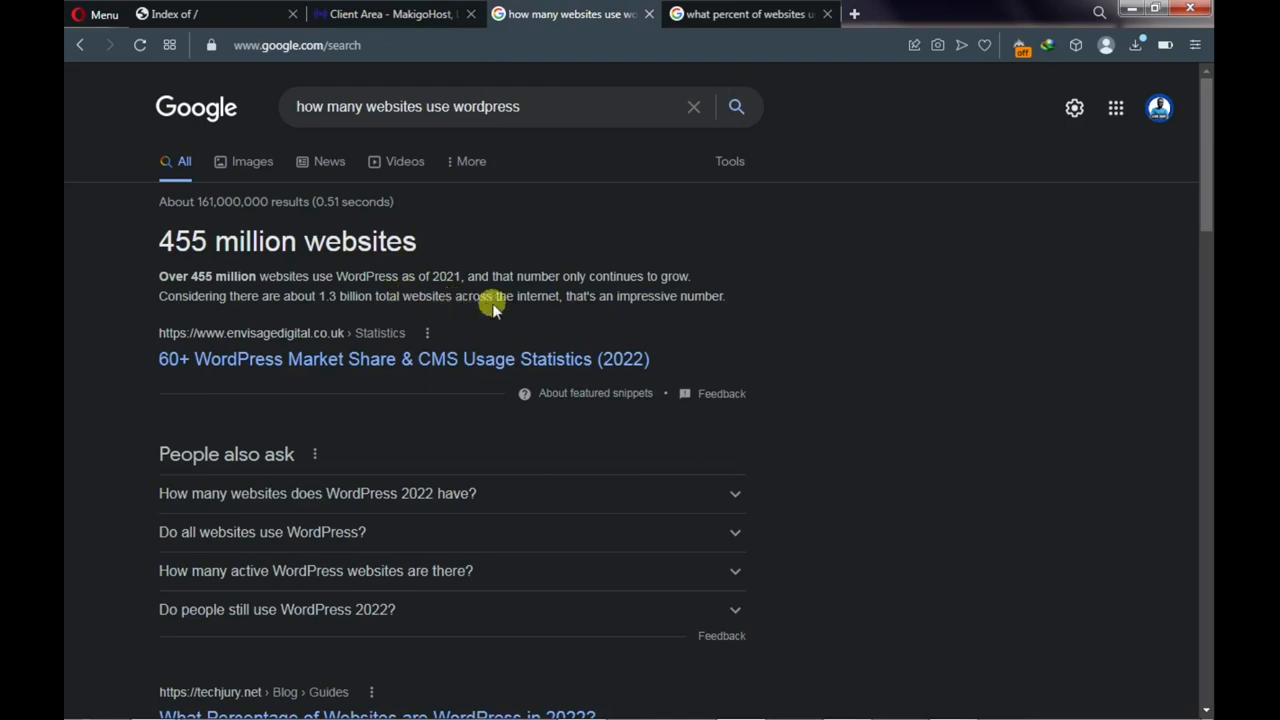
click(729, 16)
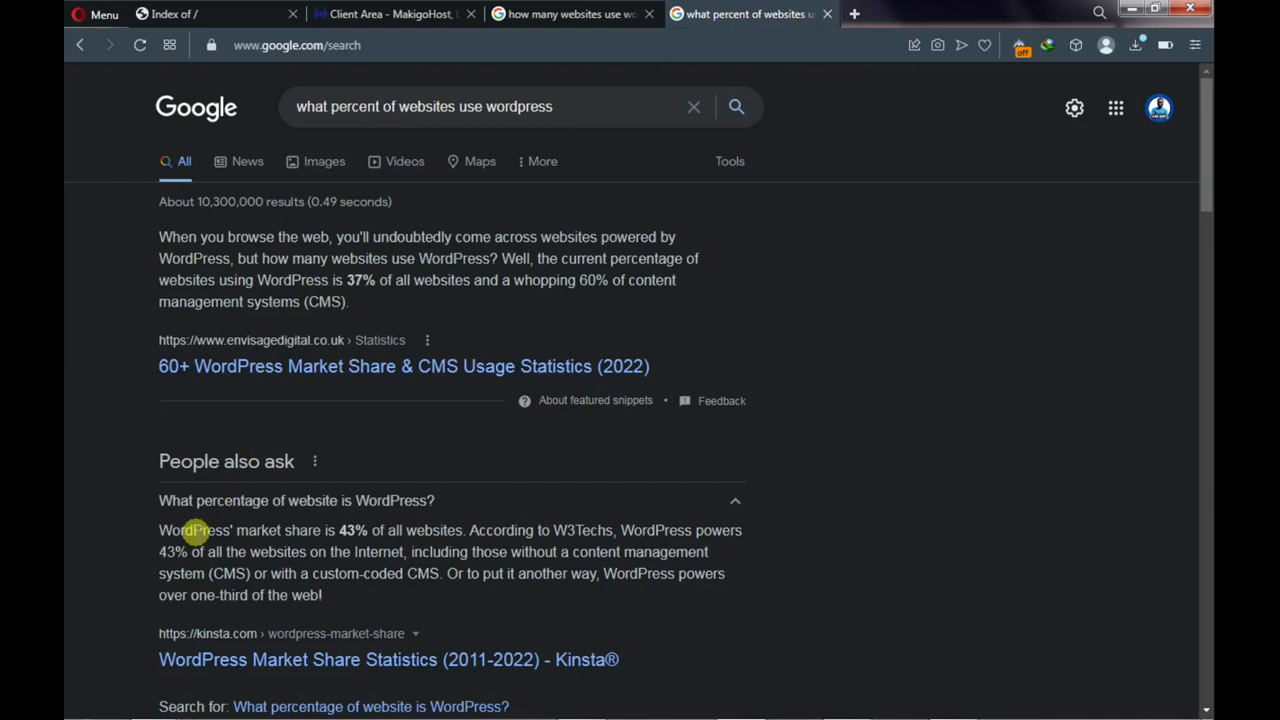
Open the STANDARD hosting service for nsolotech.ml from the MakigoHost client area and log in to its cPanel
click(414, 14)
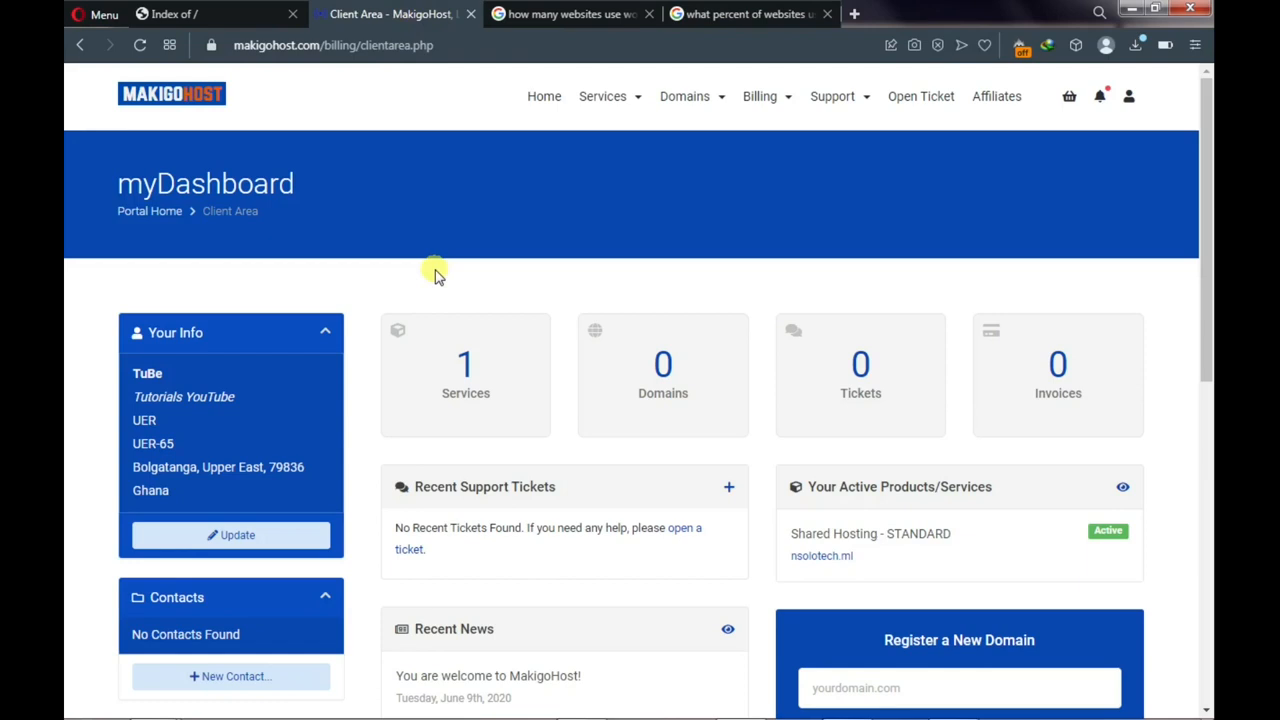
click(468, 372)
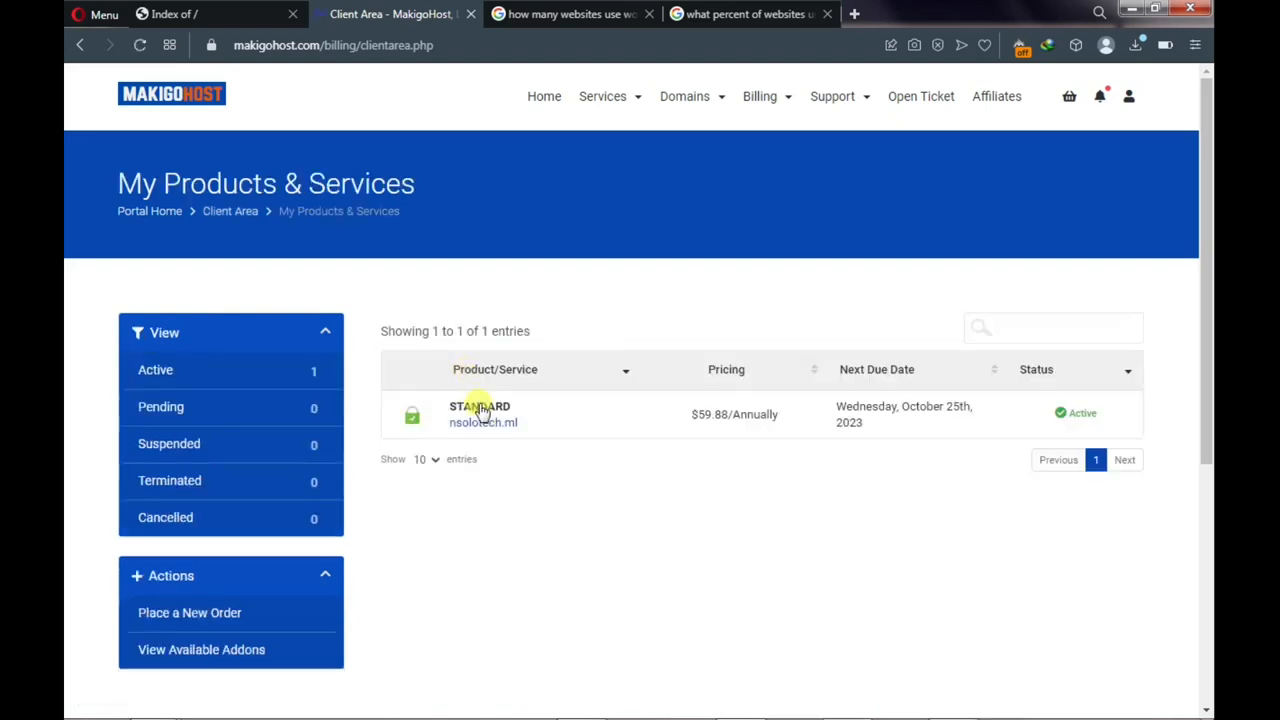
click(481, 410)
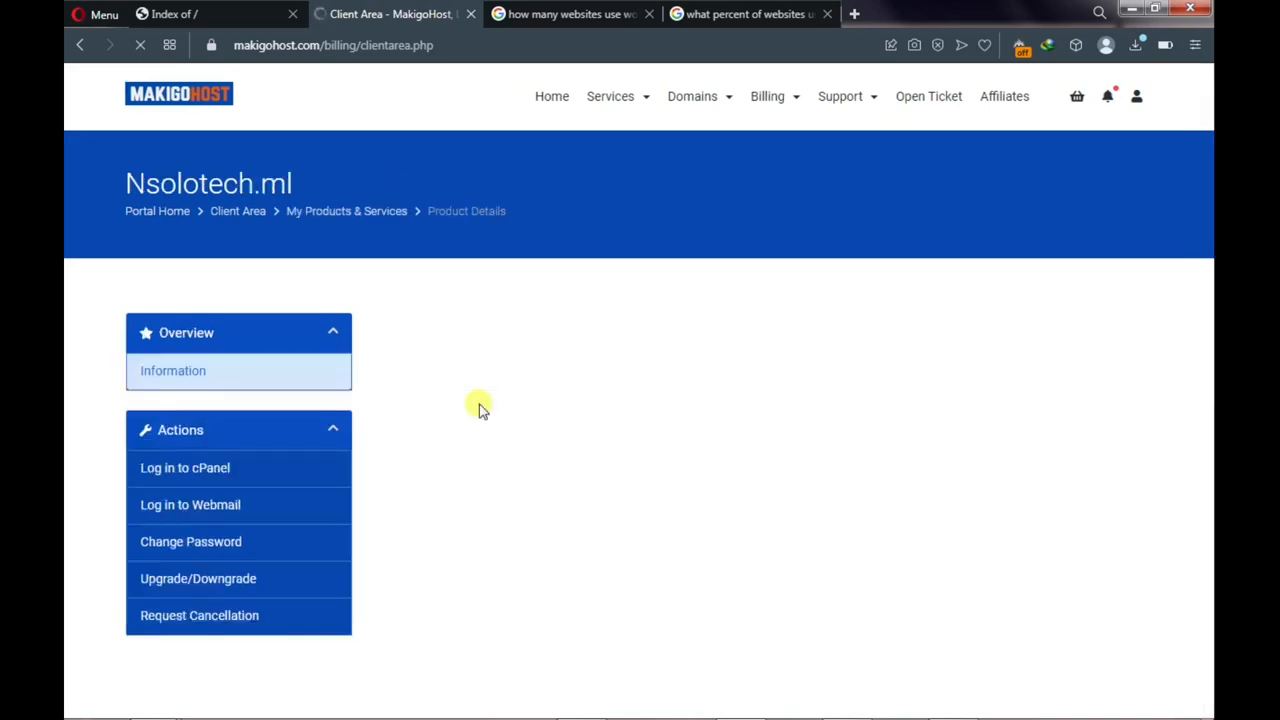
click(204, 471)
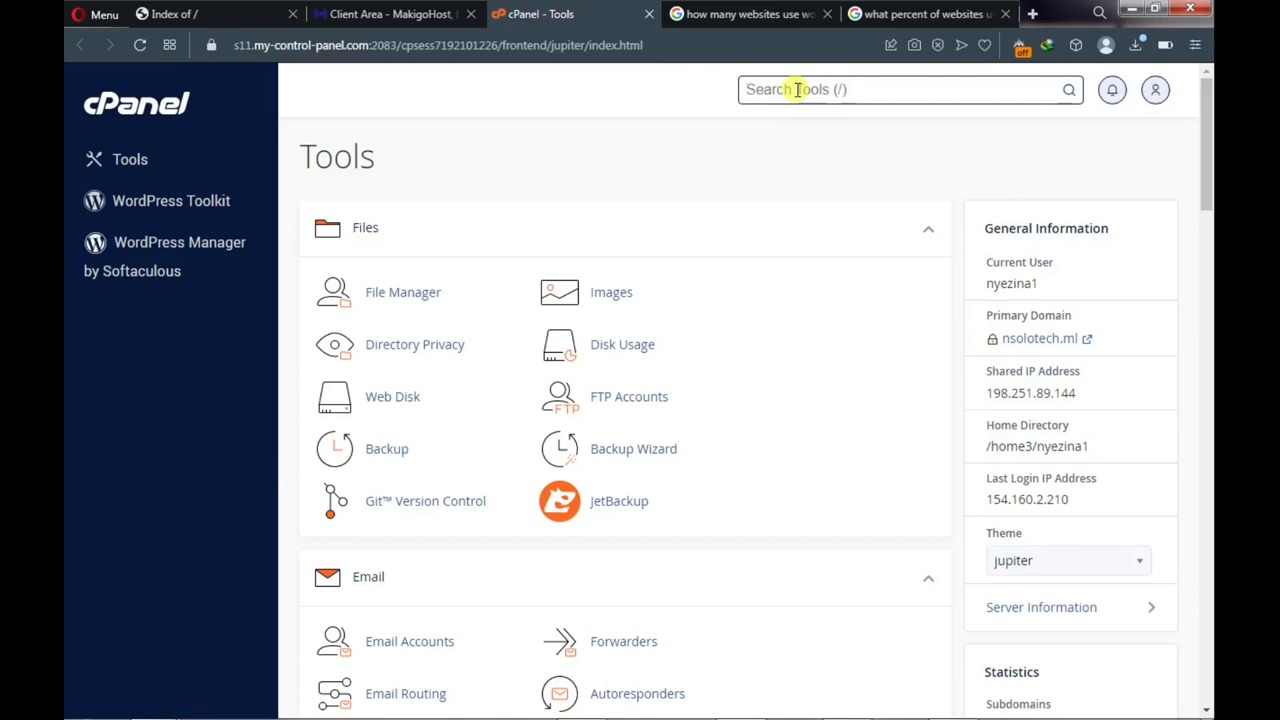
Find the Softaculous Apps Installer in cPanel by searching for "softa", and open its WordPress installation form
text(softa)
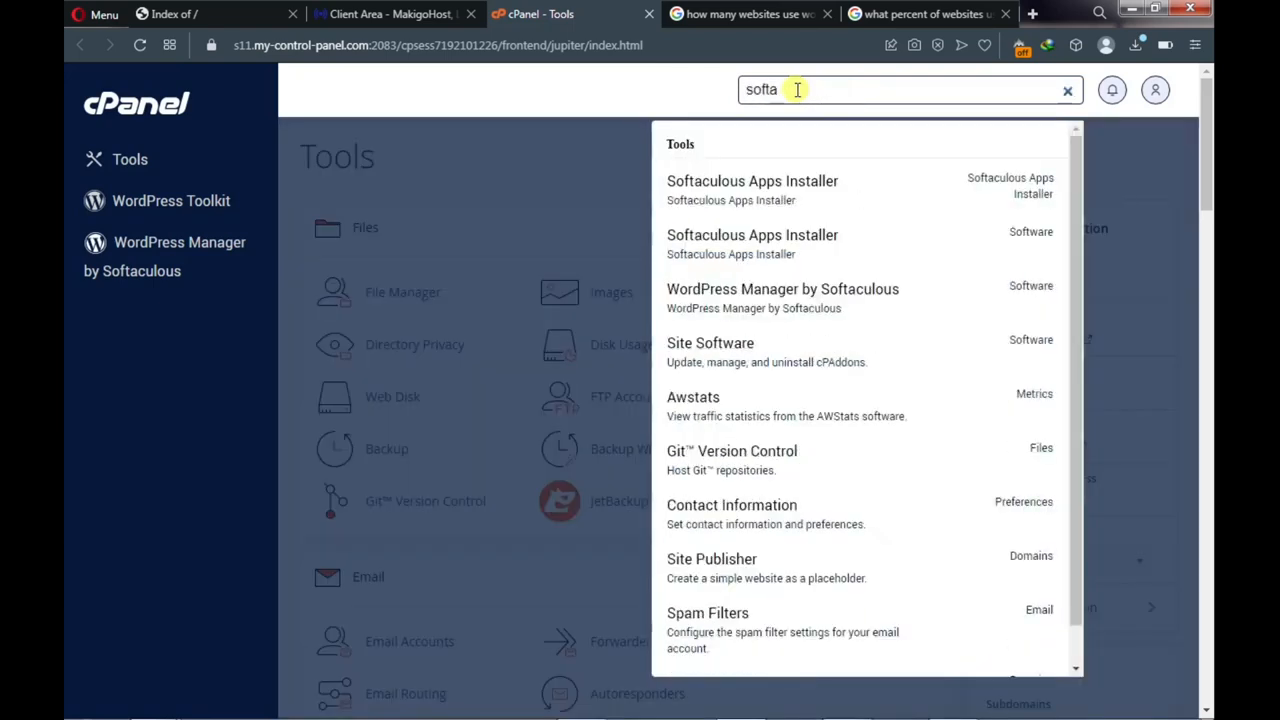
click(766, 190)
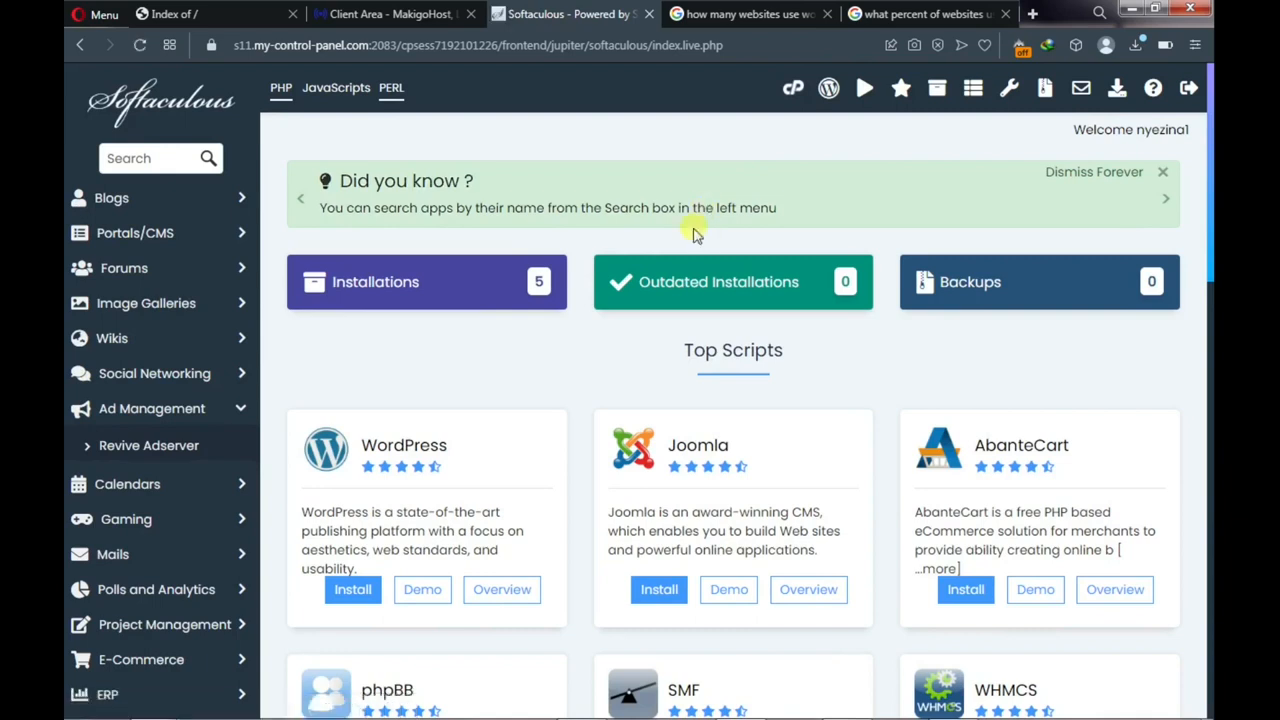
scroll(420, 400, down, 1)
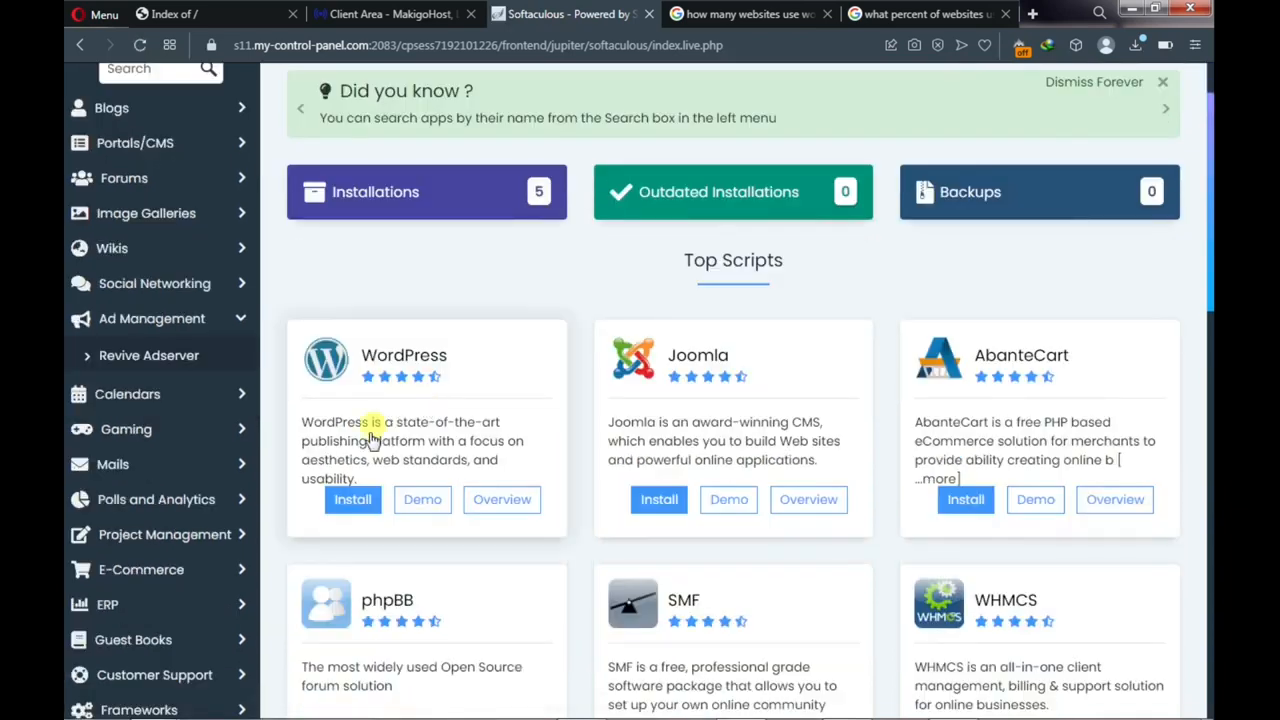
click(350, 503)
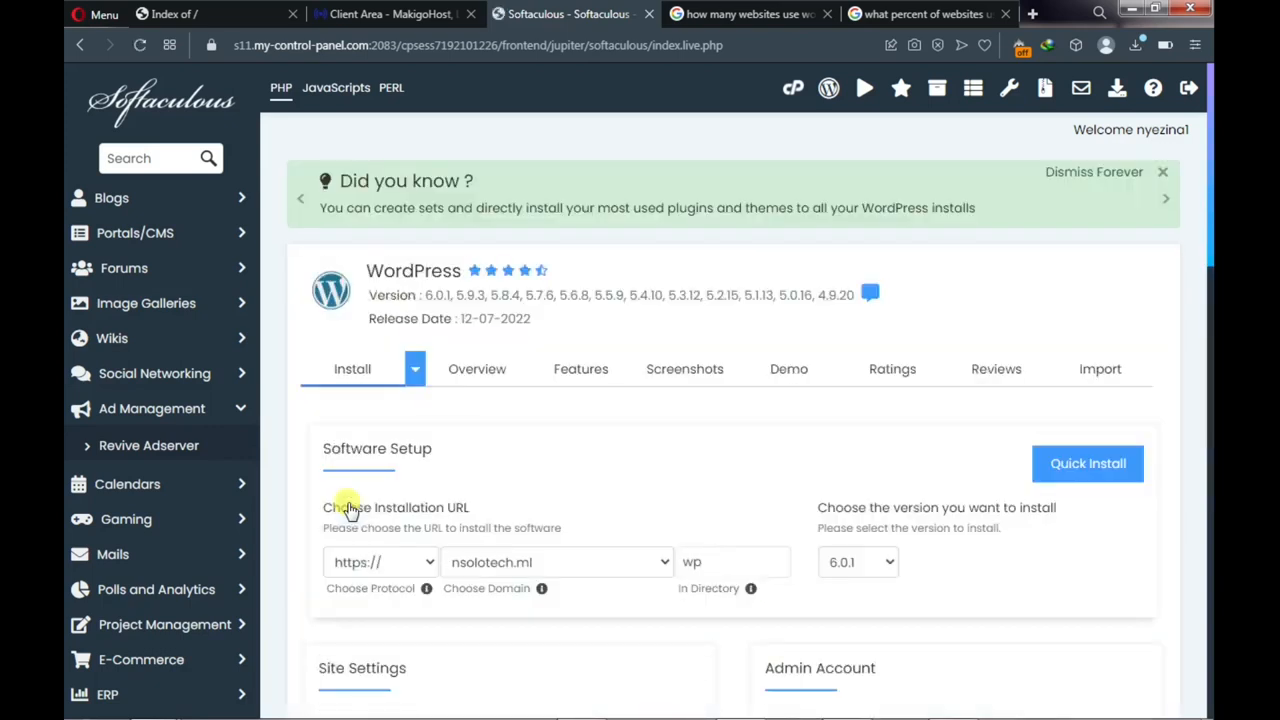
Clear the "wp" installation directory so WordPress installs at the root of nsolotech.ml
scroll(565, 400, down, 1)
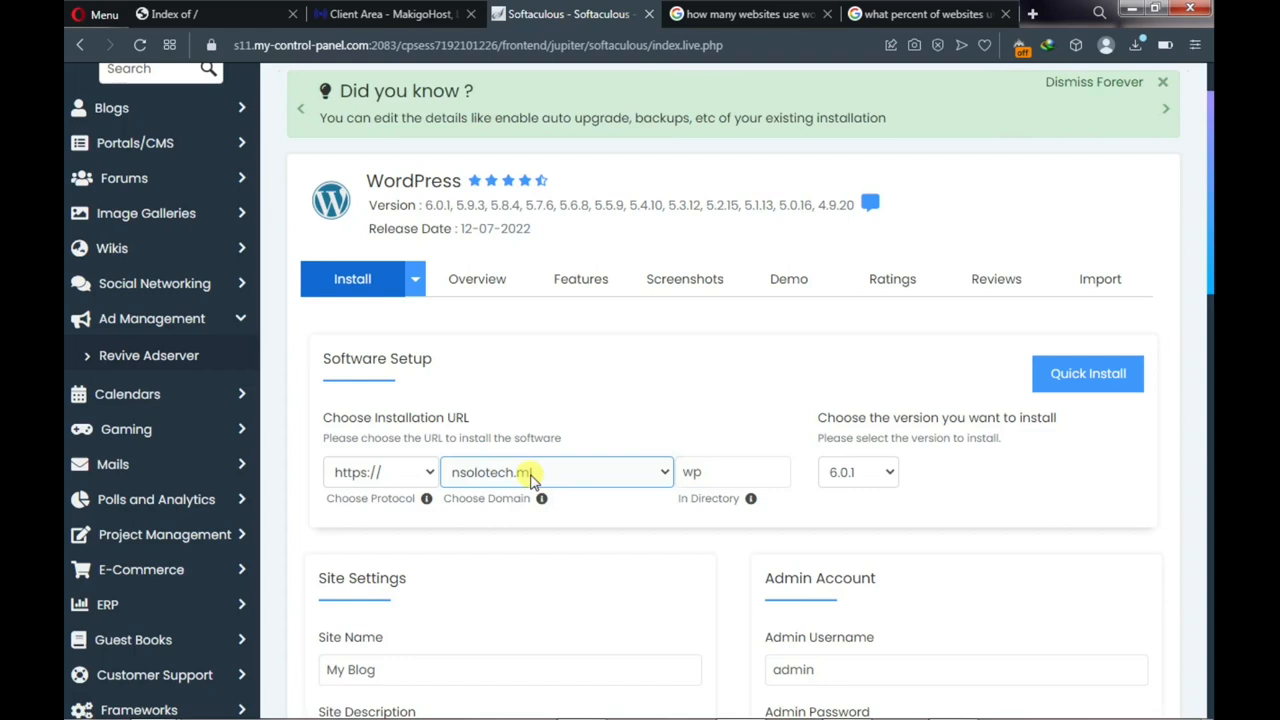
click(705, 475)
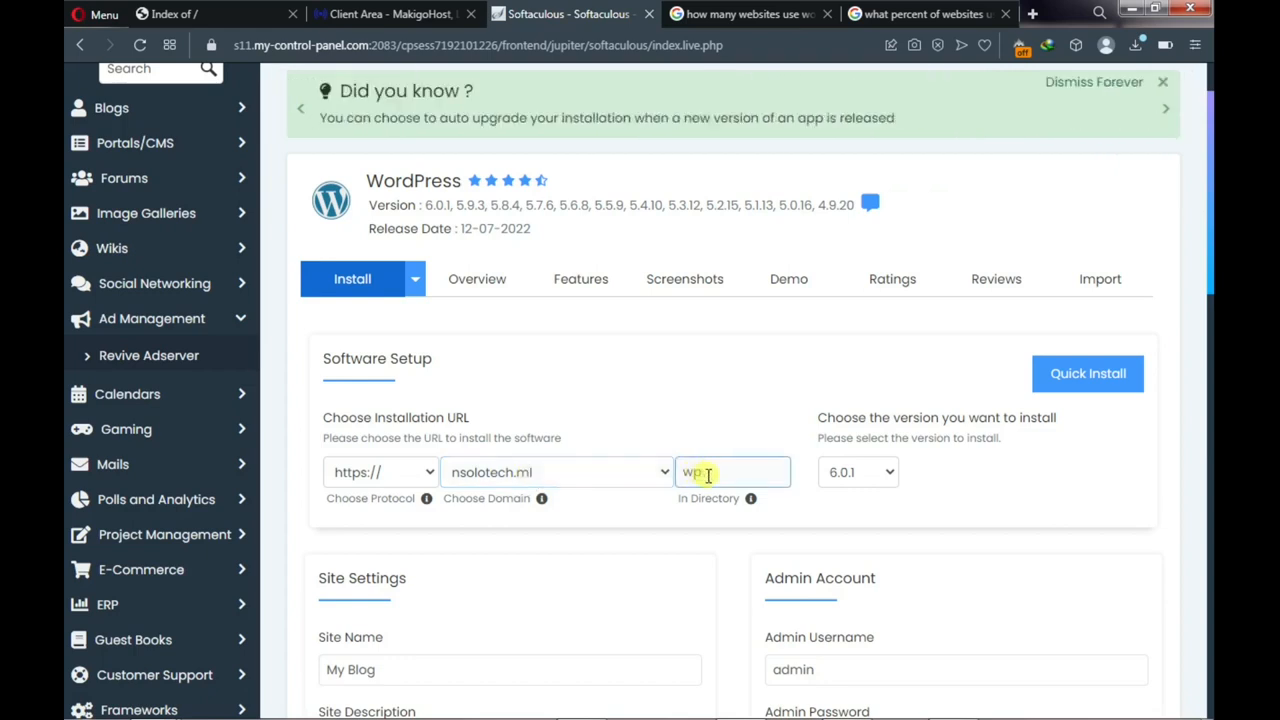
click(705, 476)
key(BackSpace)
key(BackSpace)
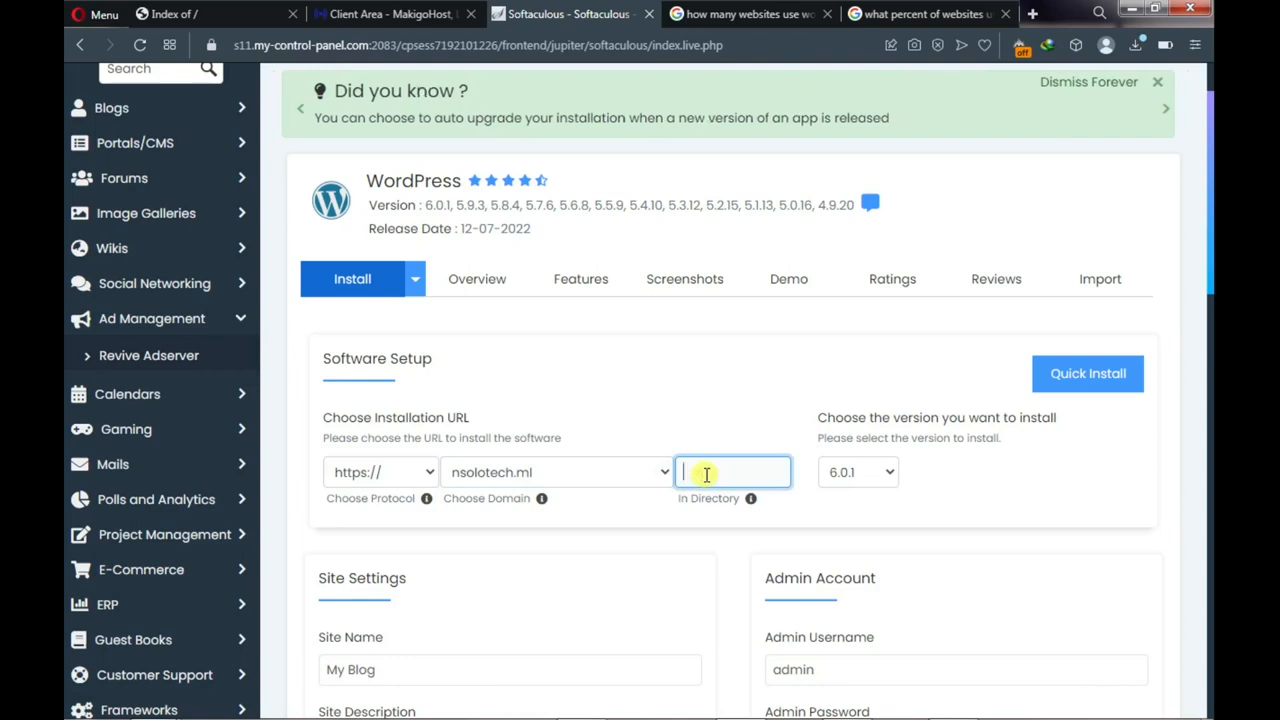
mouse_move(430, 705)
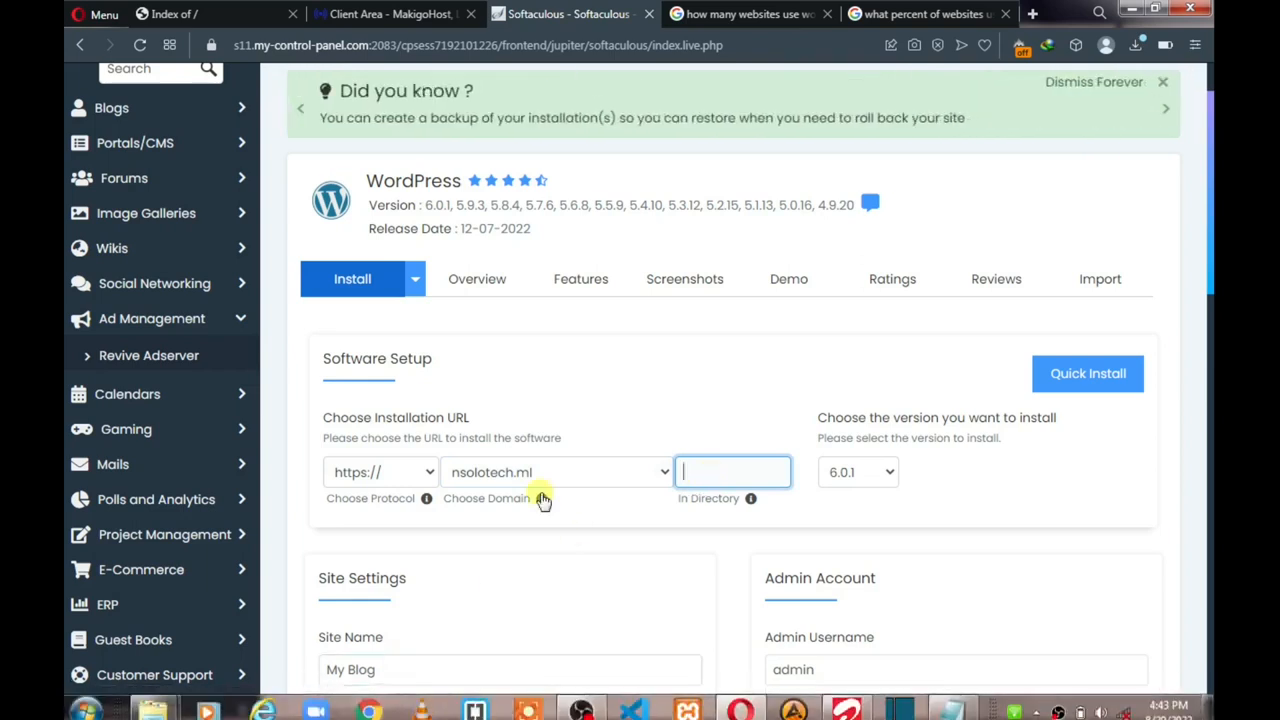
scroll(560, 483, down, 1)
scroll(560, 483, down, 1)
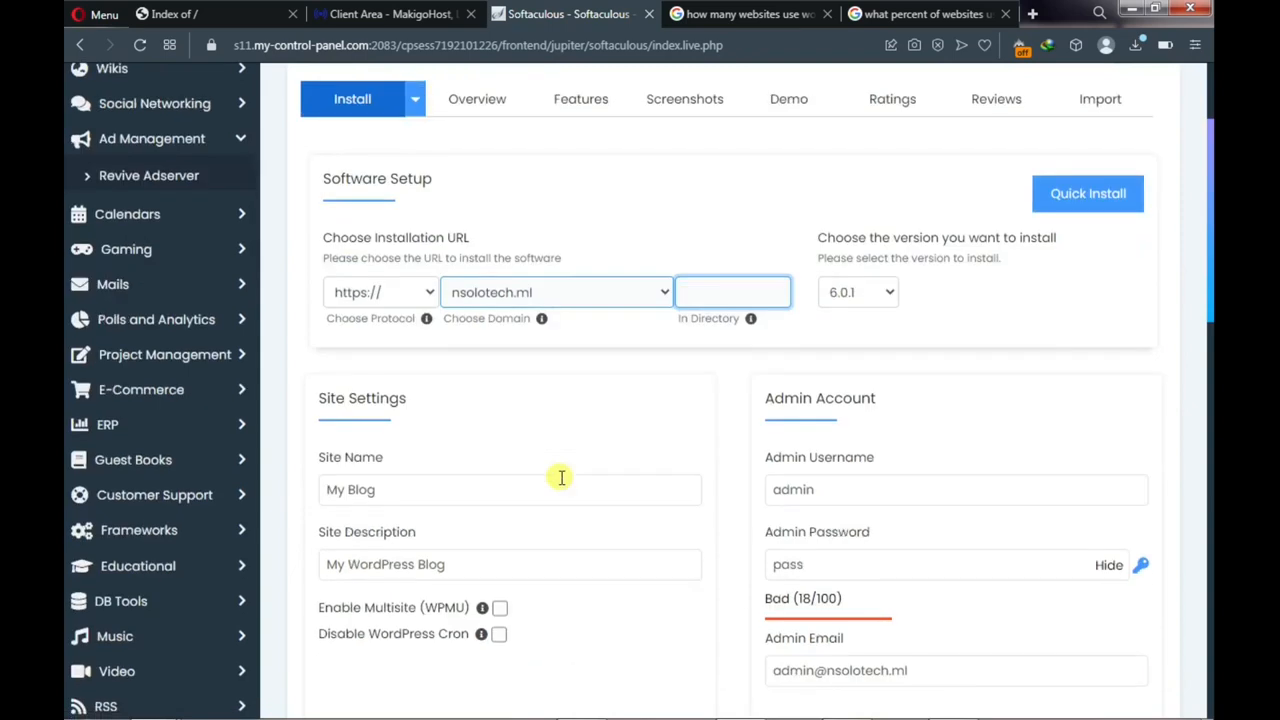
scroll(561, 478, down, 1)
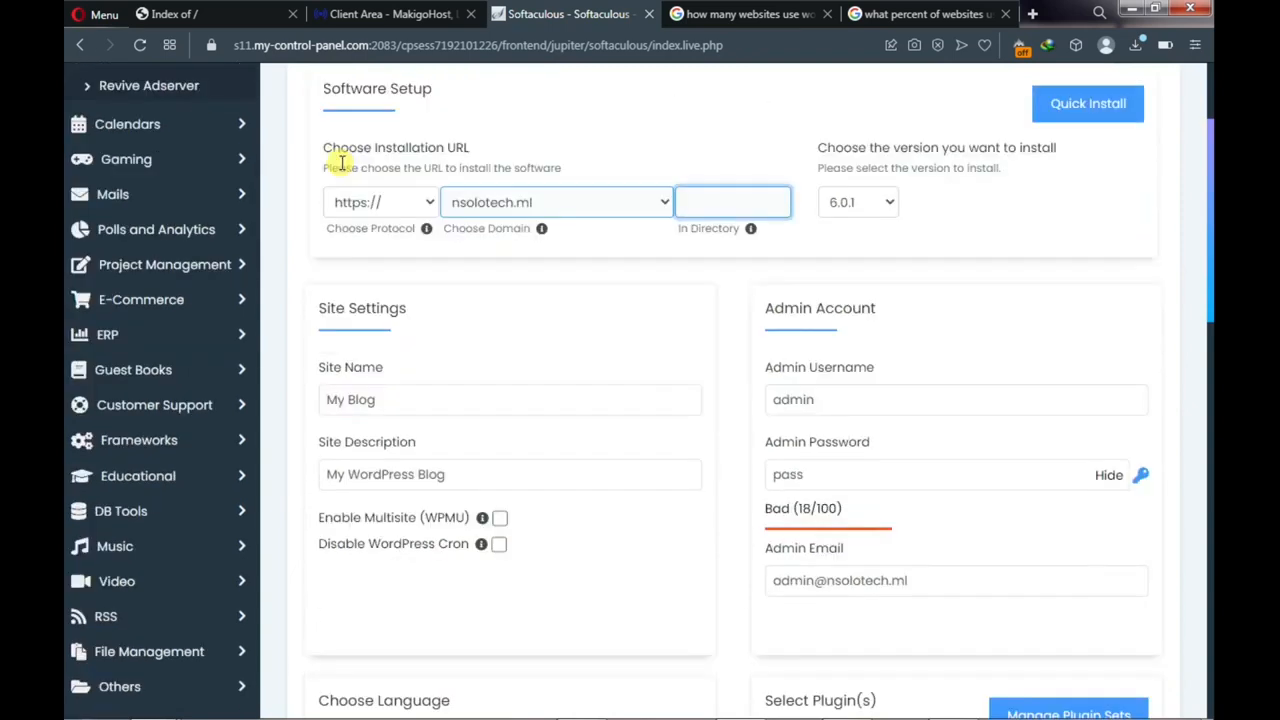
click(427, 204)
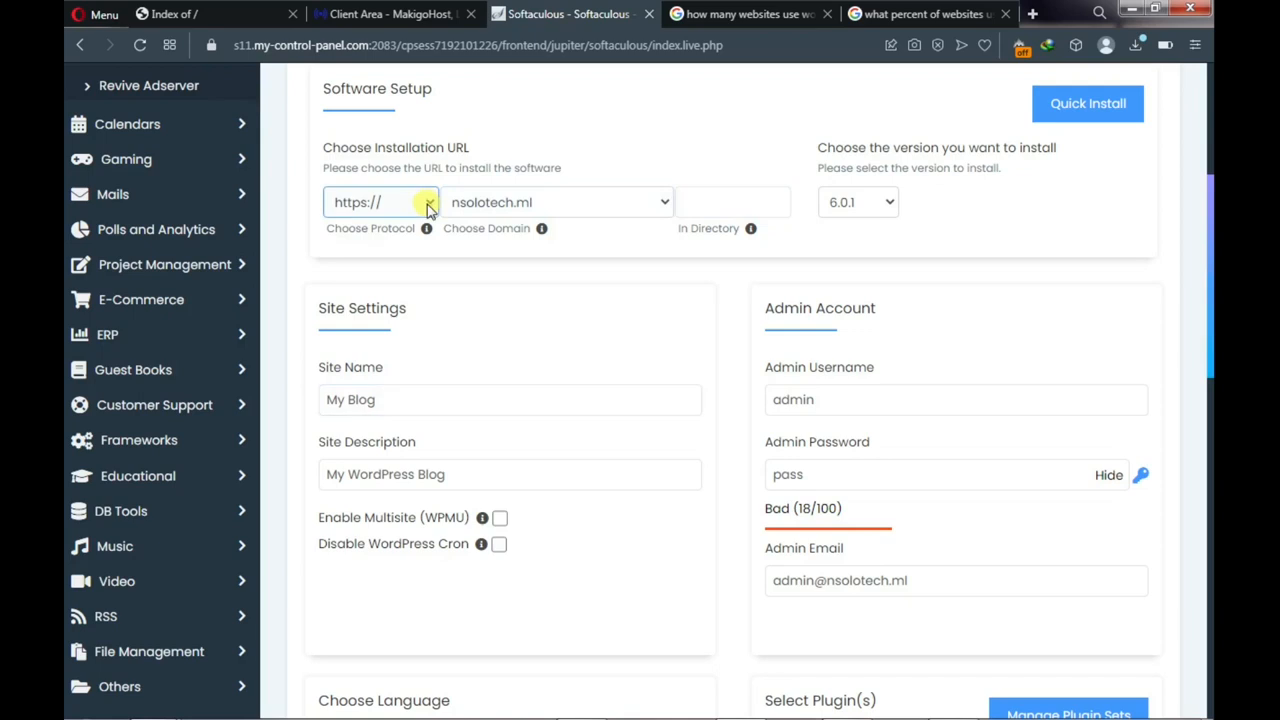
click(427, 204)
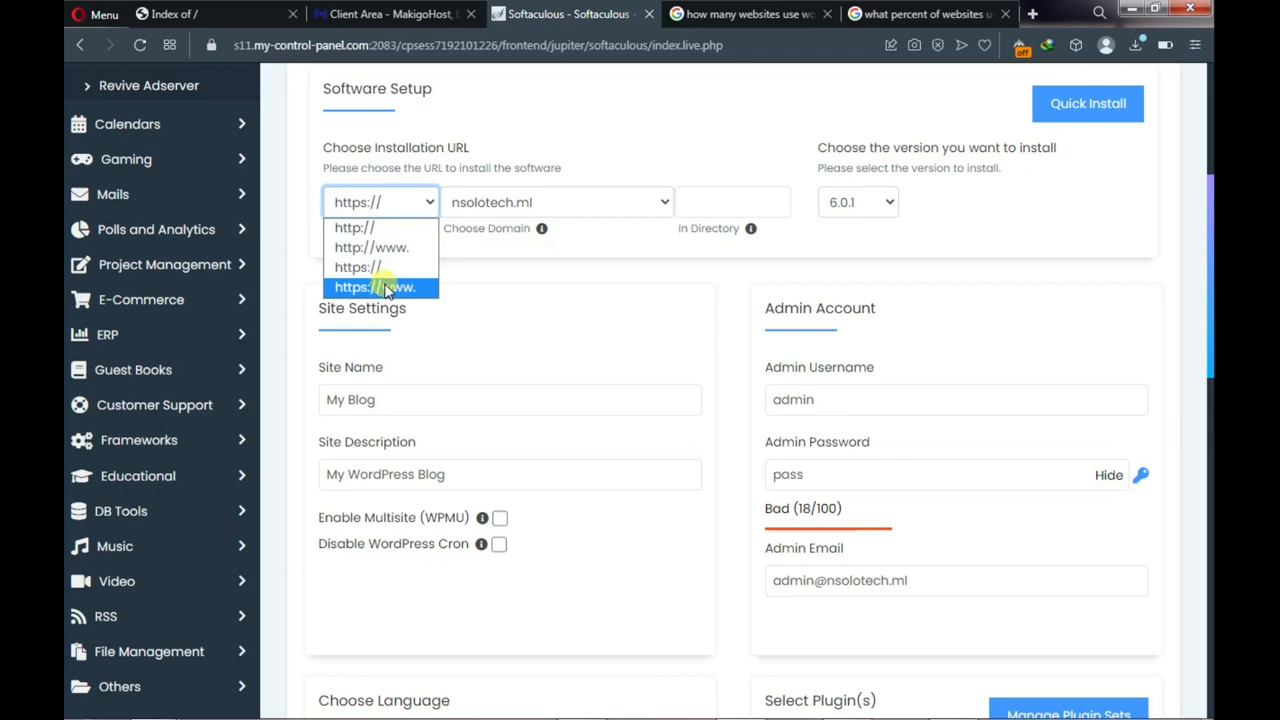
click(385, 287)
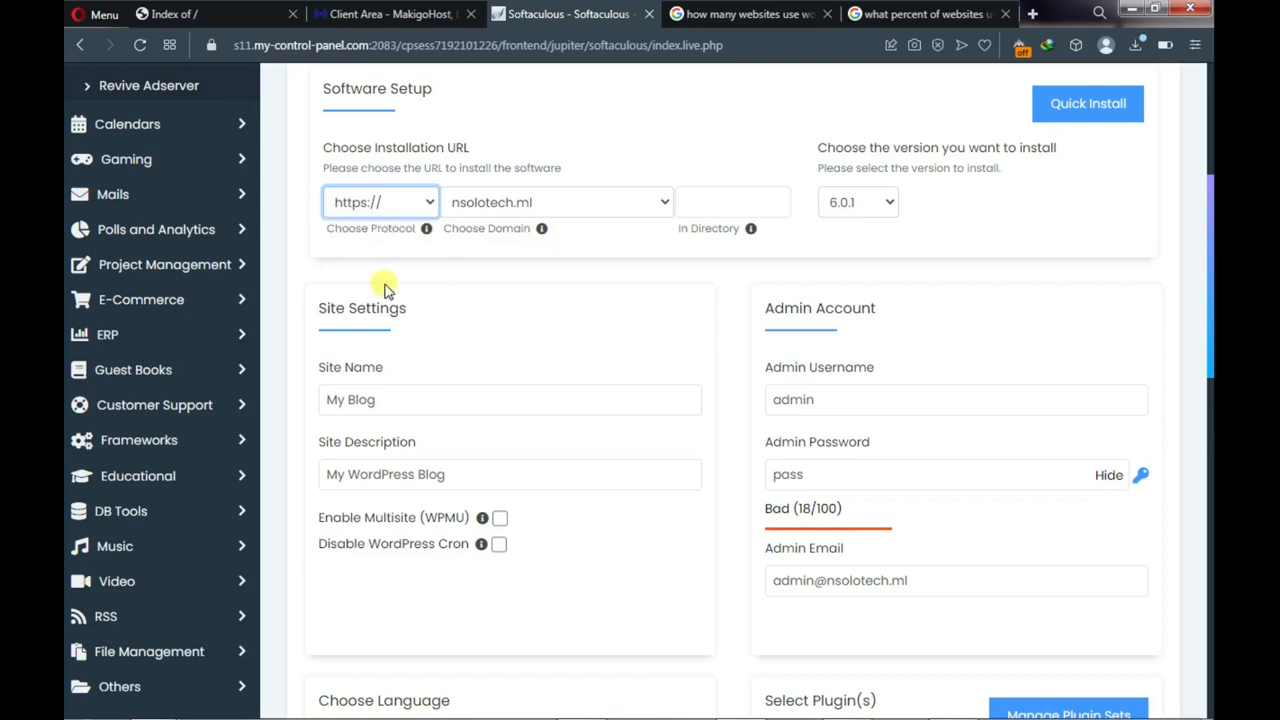
click(400, 210)
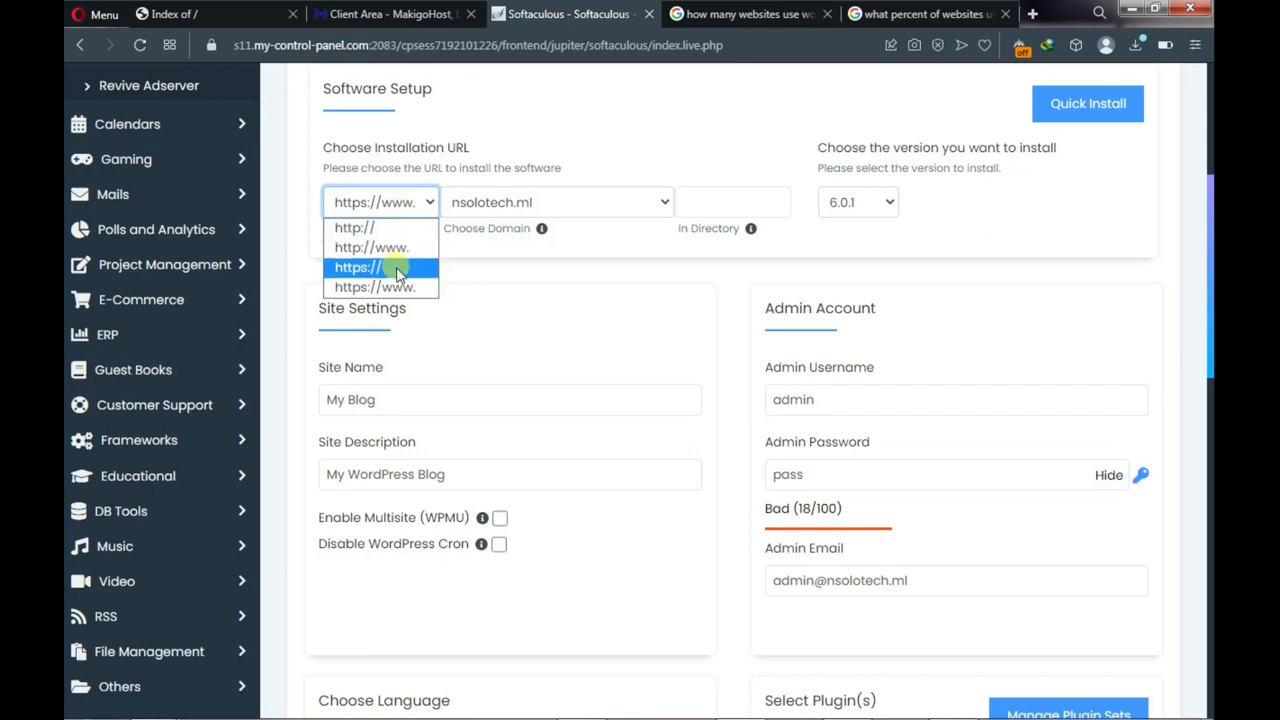
click(398, 270)
click(412, 204)
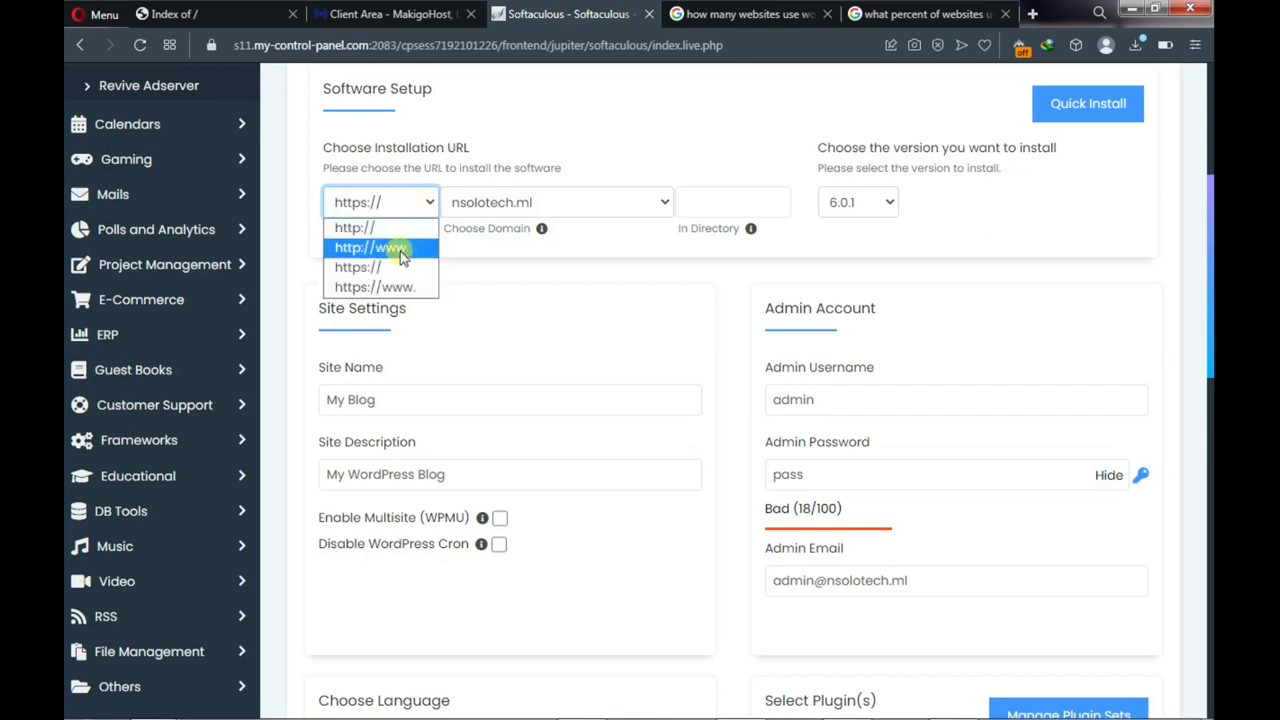
click(398, 270)
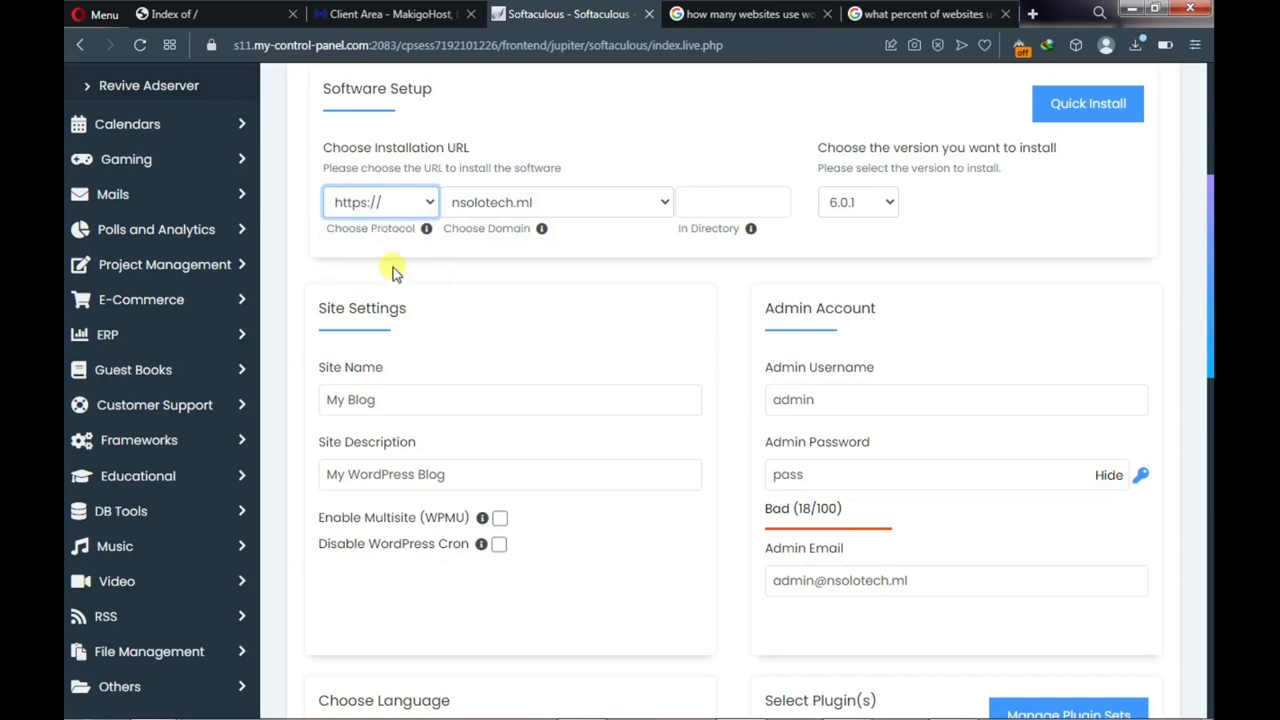
Replace the default site name with "FirstSite" in the site settings
click(406, 391)
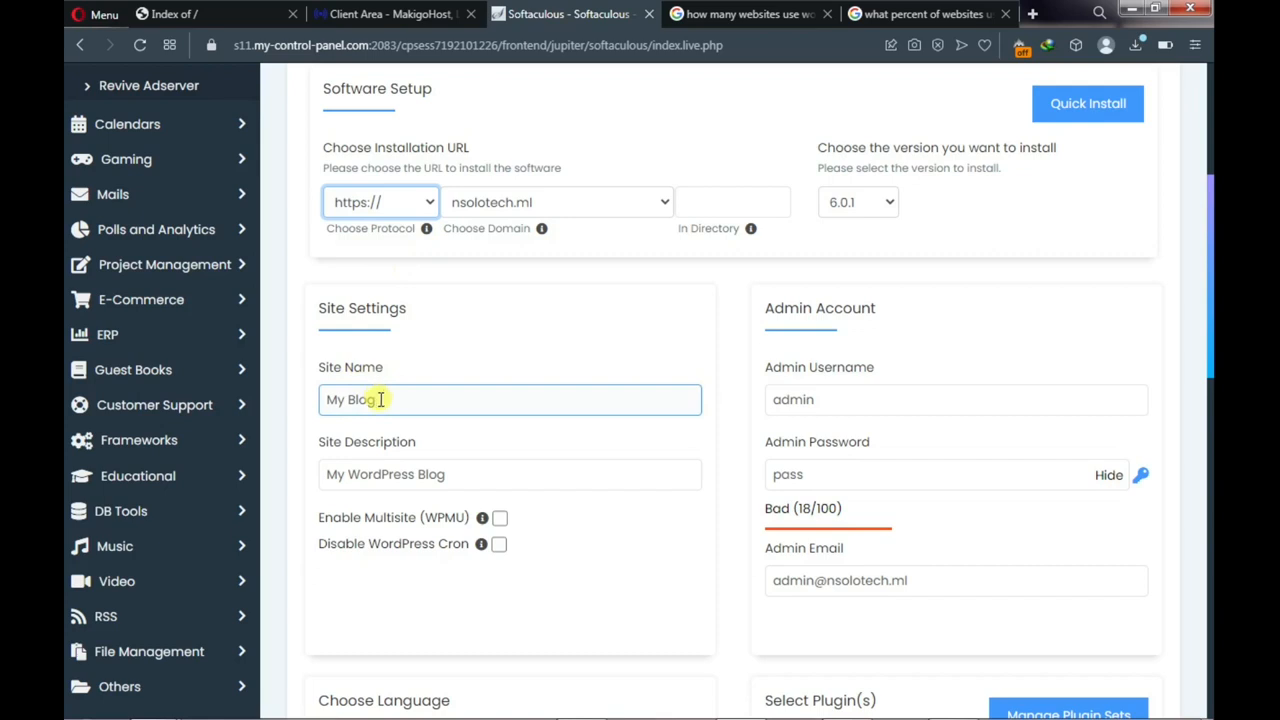
click(378, 405)
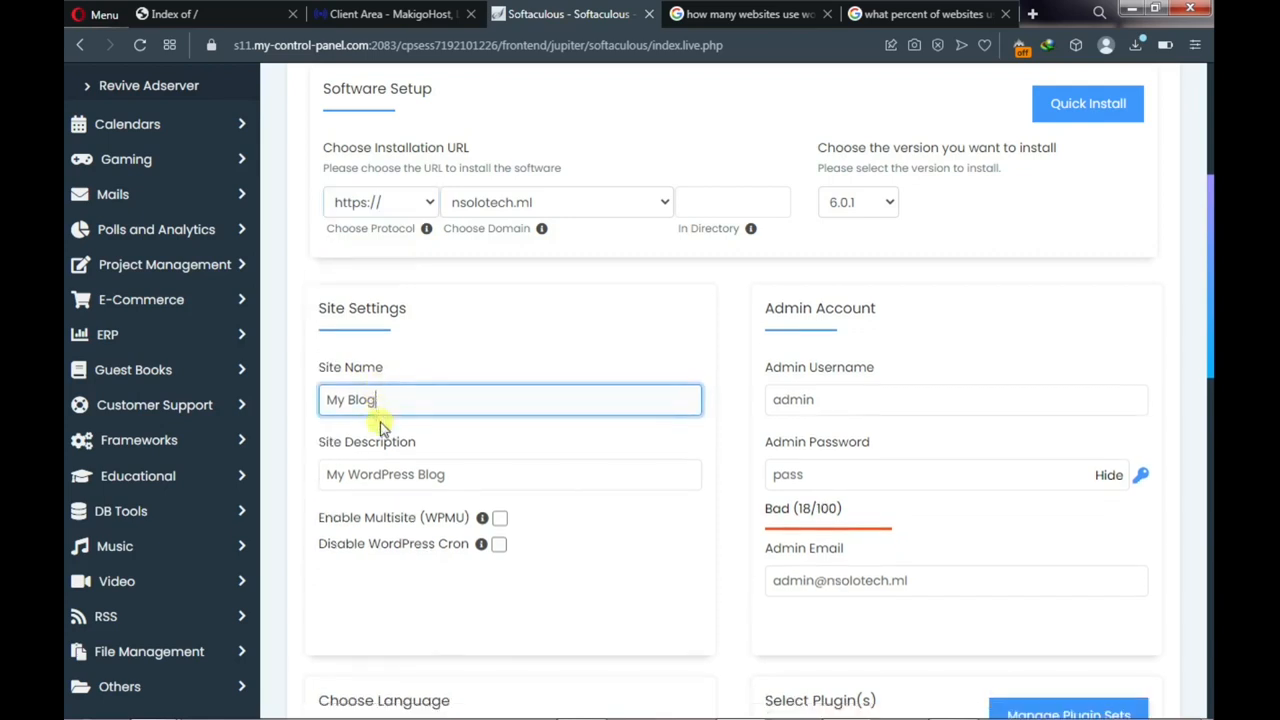
key(BackSpace)
key(BackSpace)
key(BackSpace)
key(BackSpace)
key(BackSpace)
key(BackSpace)
key(BackSpace)
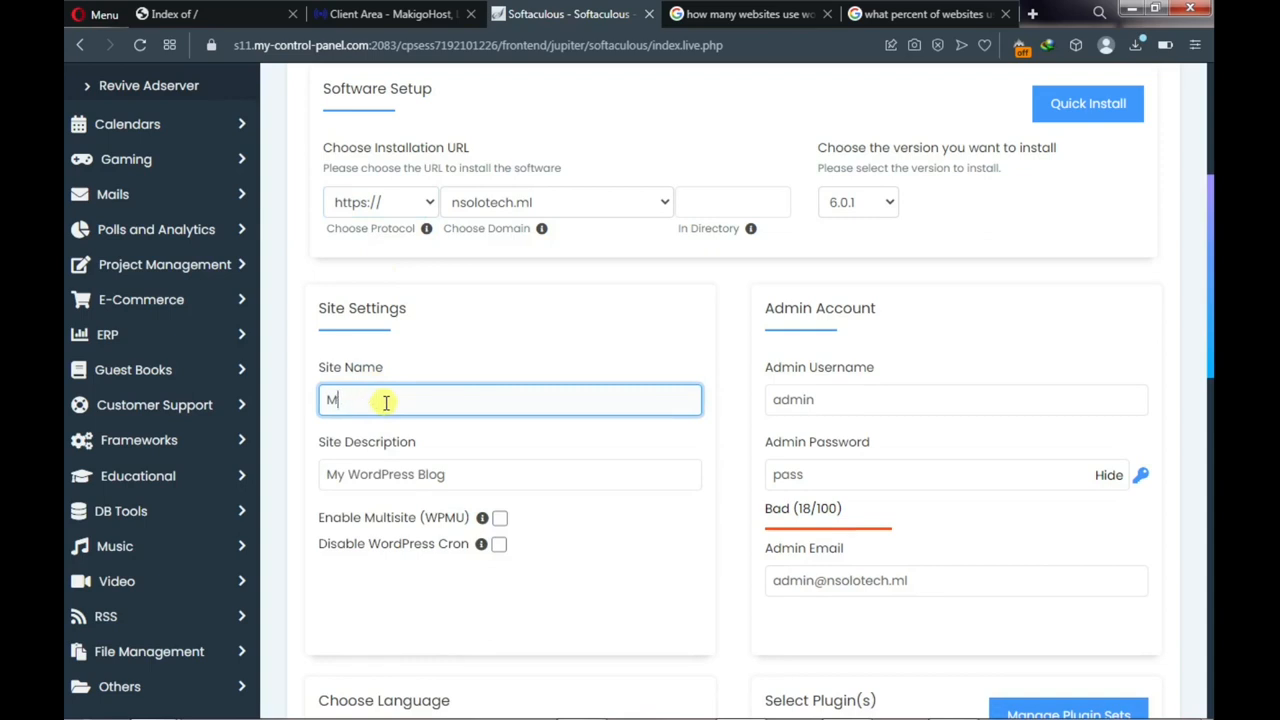
text(FirstSite)
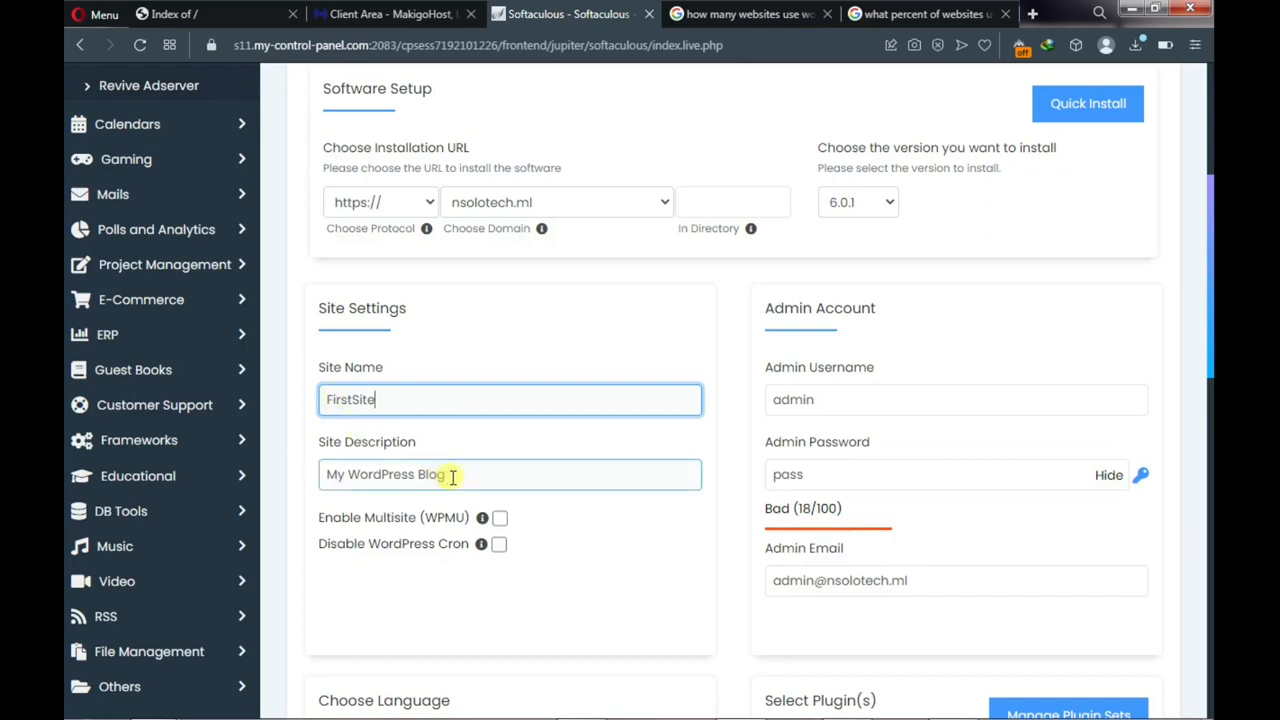
Set the site description to "This is my first website"
drag(452, 477, 328, 477)
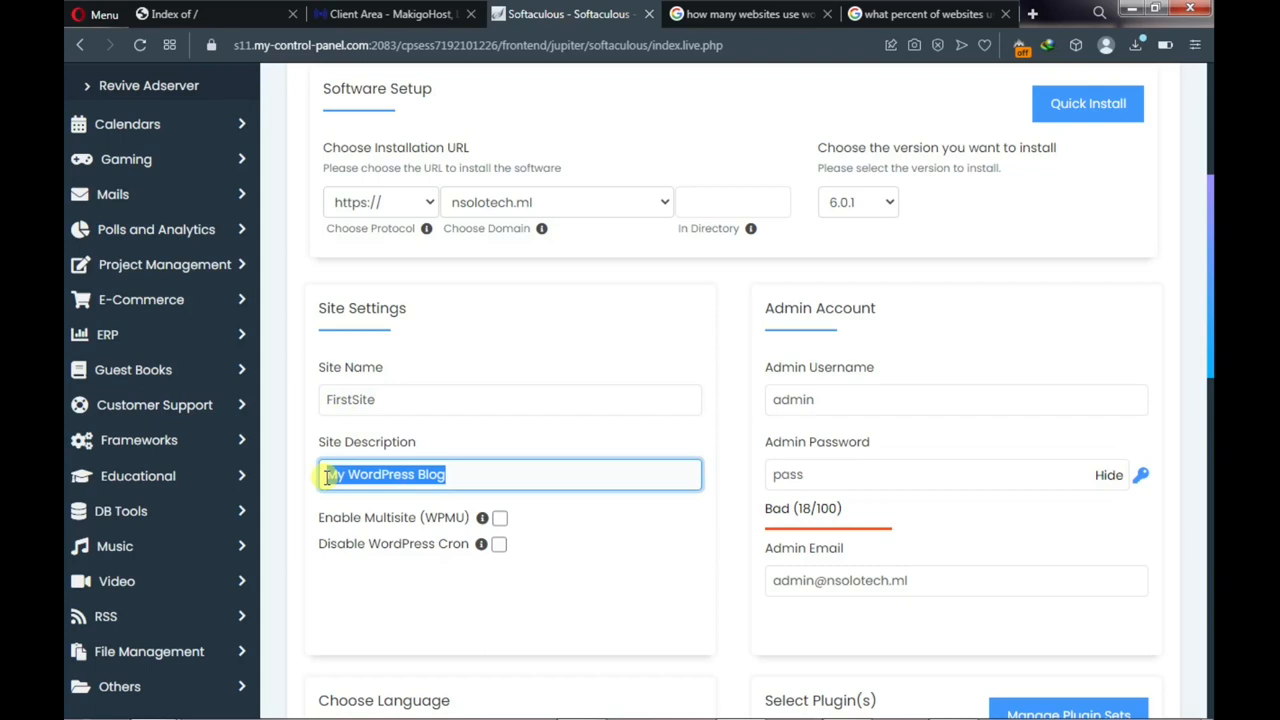
text(Nhis is m)
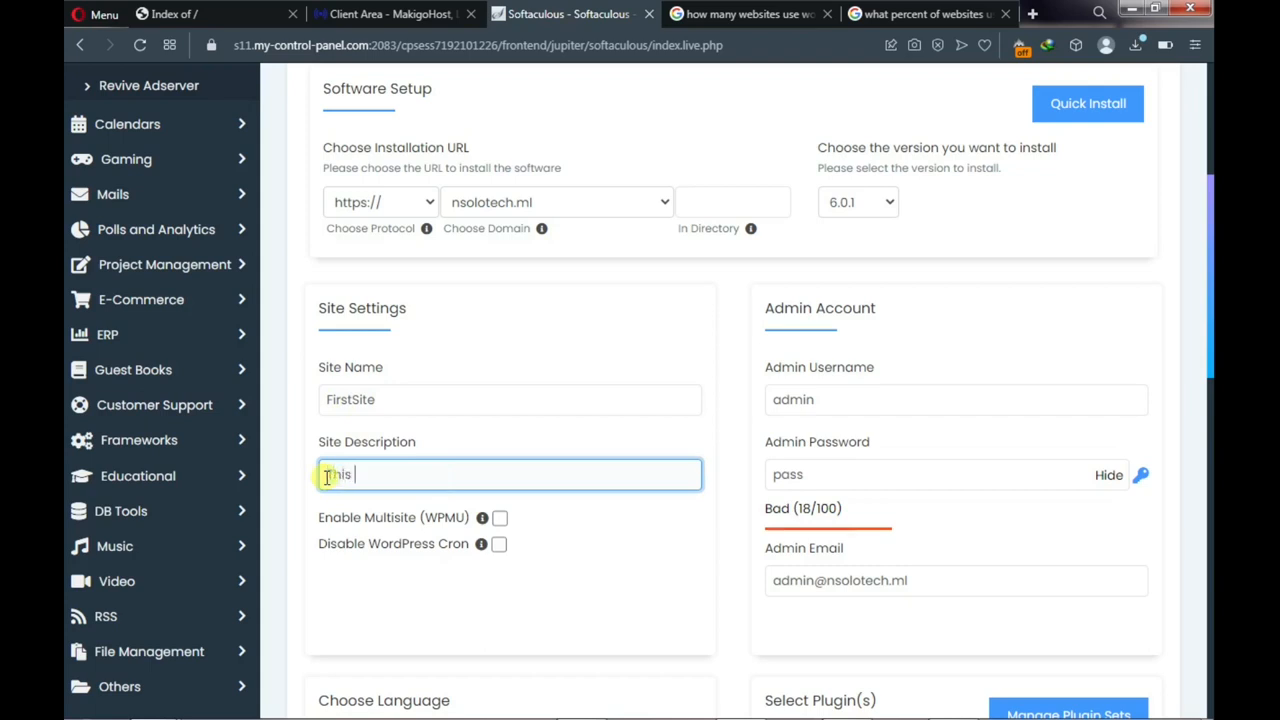
text(y first website)
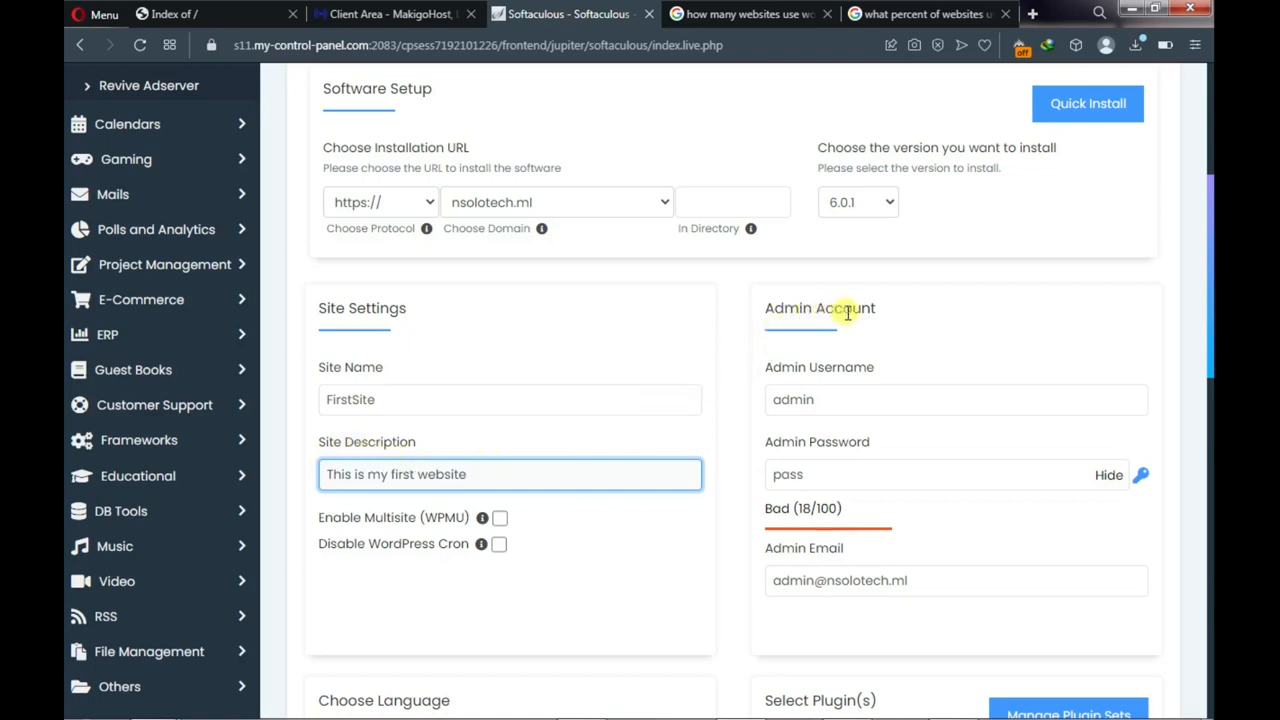
Look over the remaining admin account, plugin and theme options without altering them, and install WordPress
scroll(826, 363, down, 1)
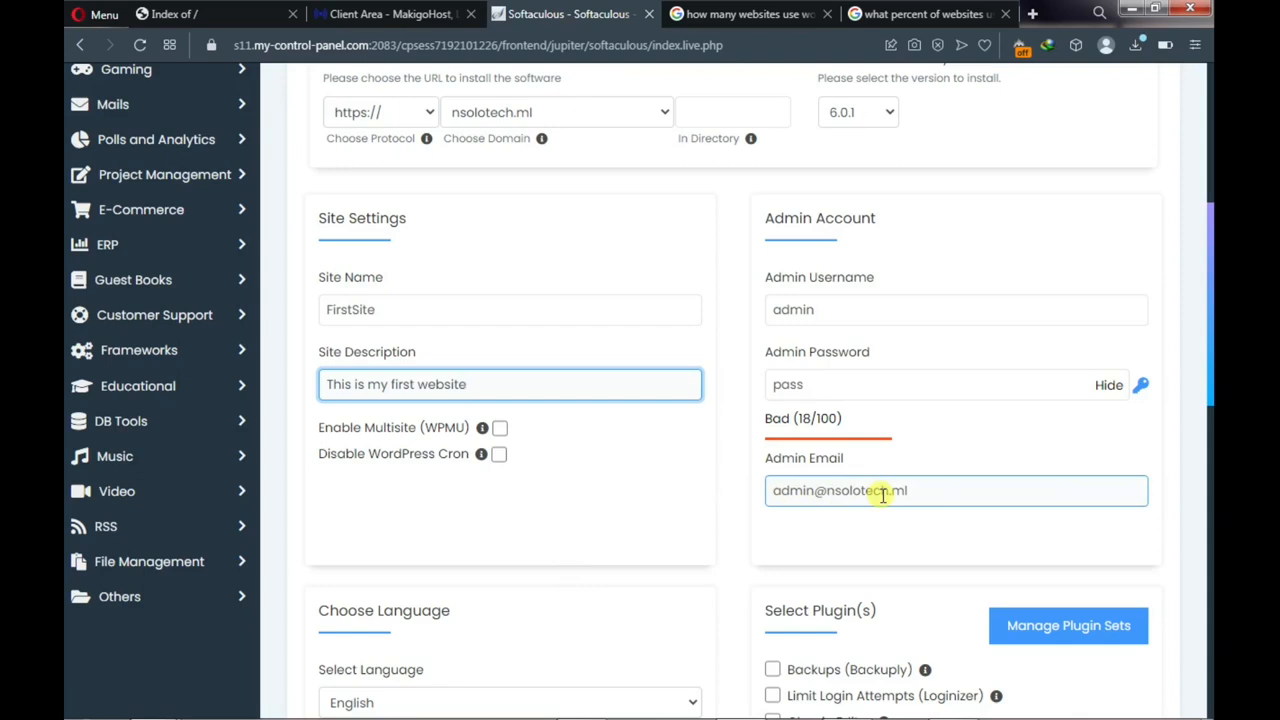
scroll(876, 496, down, 6)
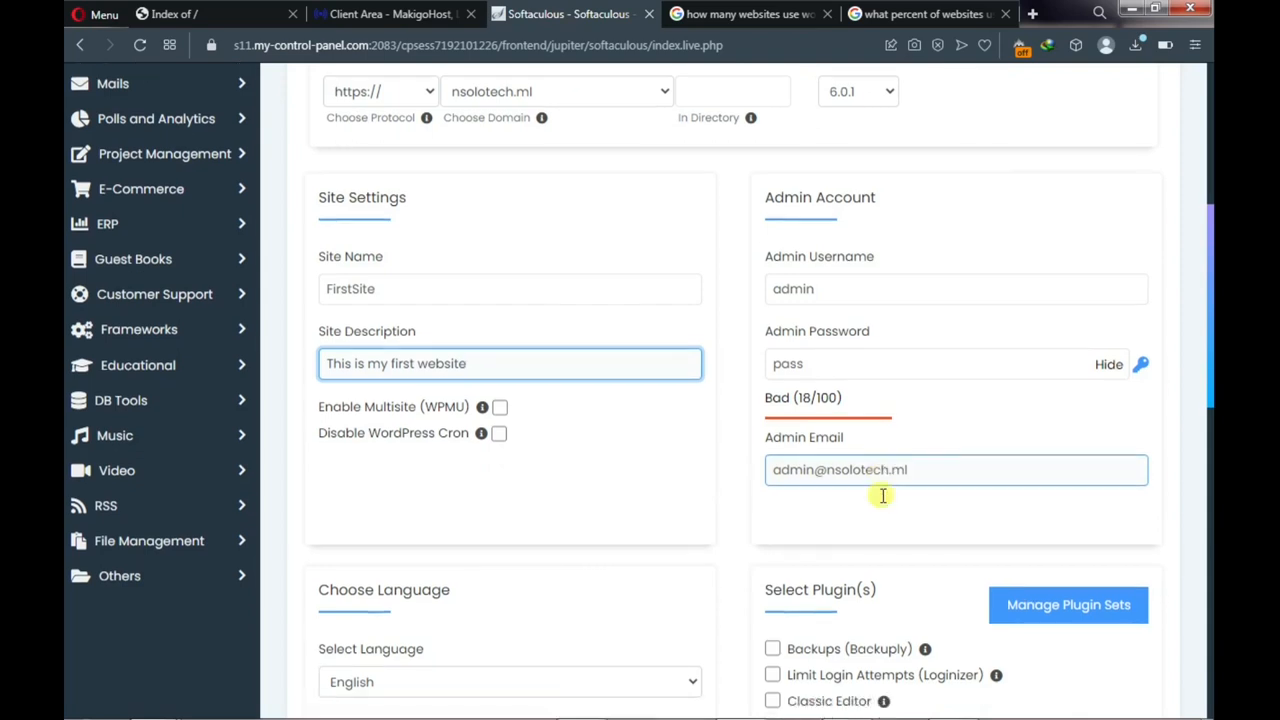
scroll(860, 500, down, 3)
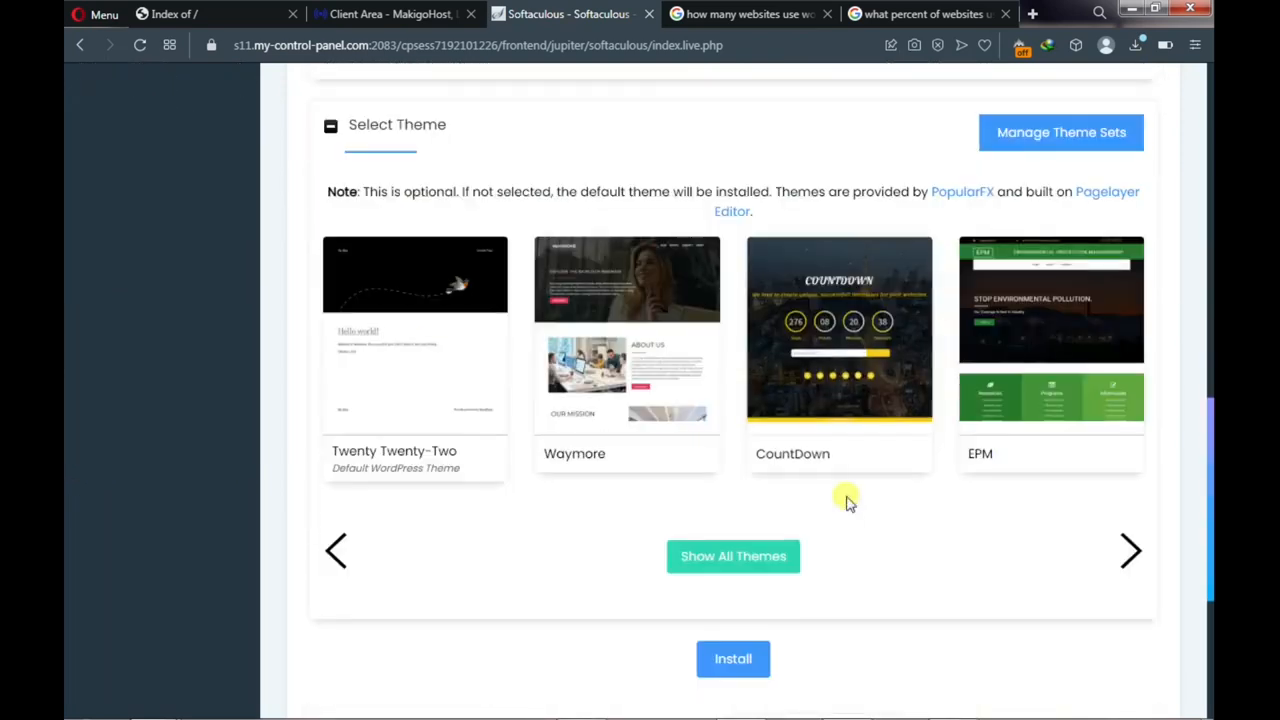
scroll(834, 503, down, 3)
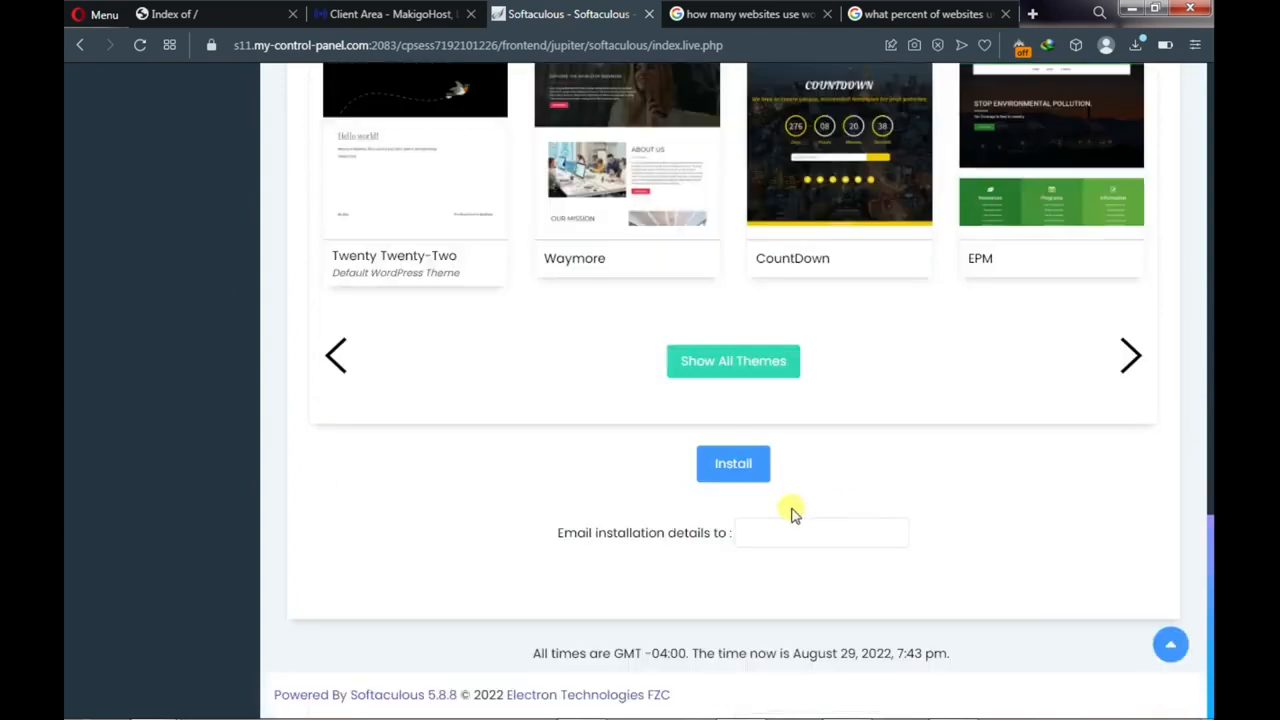
click(731, 467)
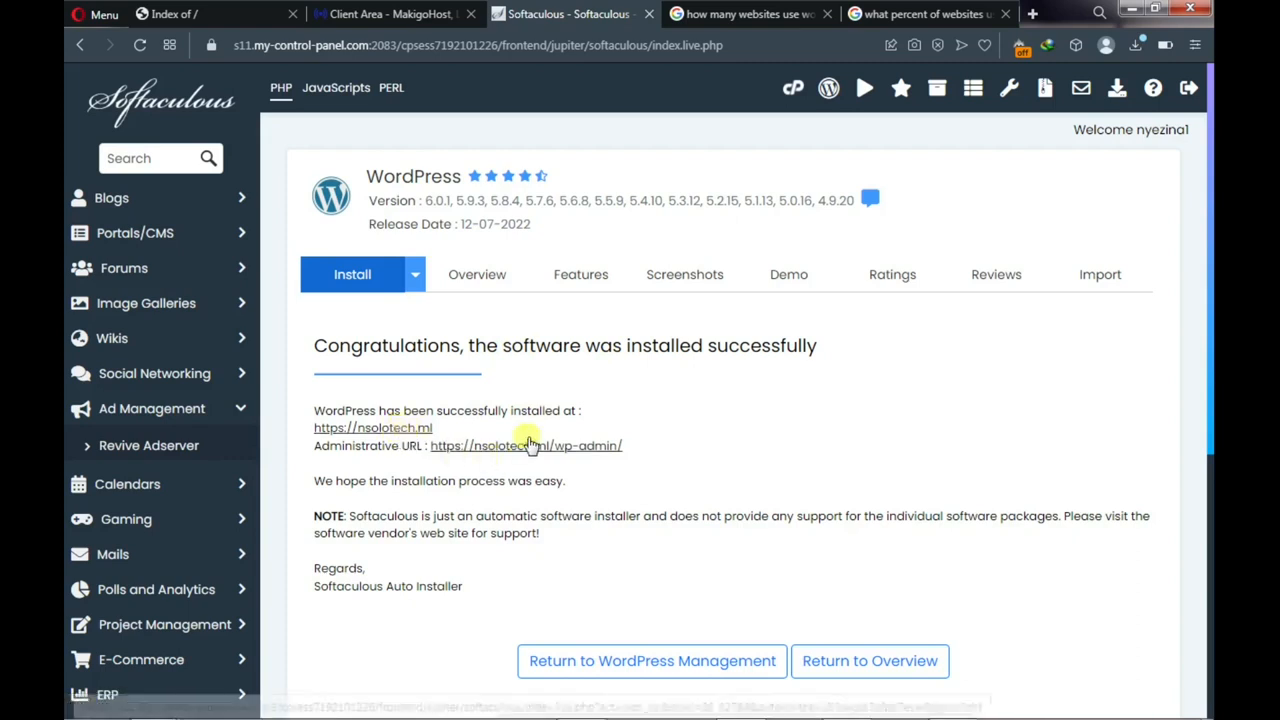
right_click(413, 436)
click(490, 446)
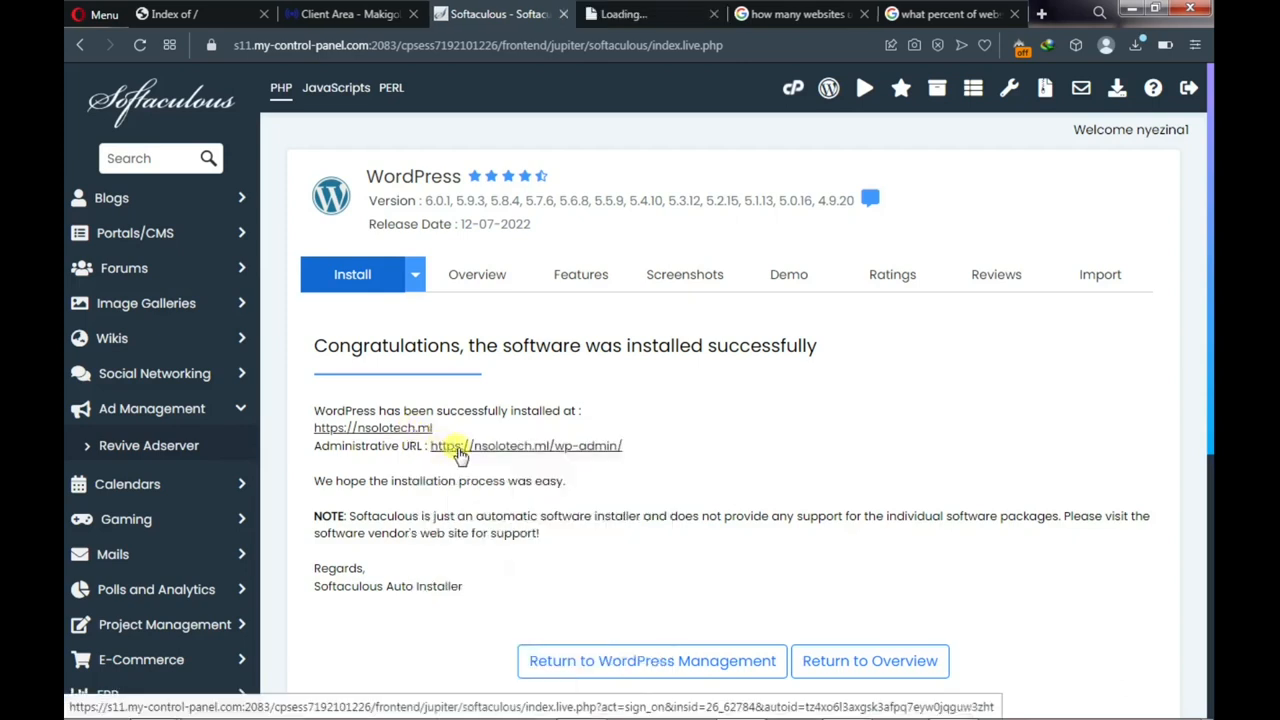
Open the site's wp-admin address in another browser tab and look over the FirstSite home page
right_click(452, 448)
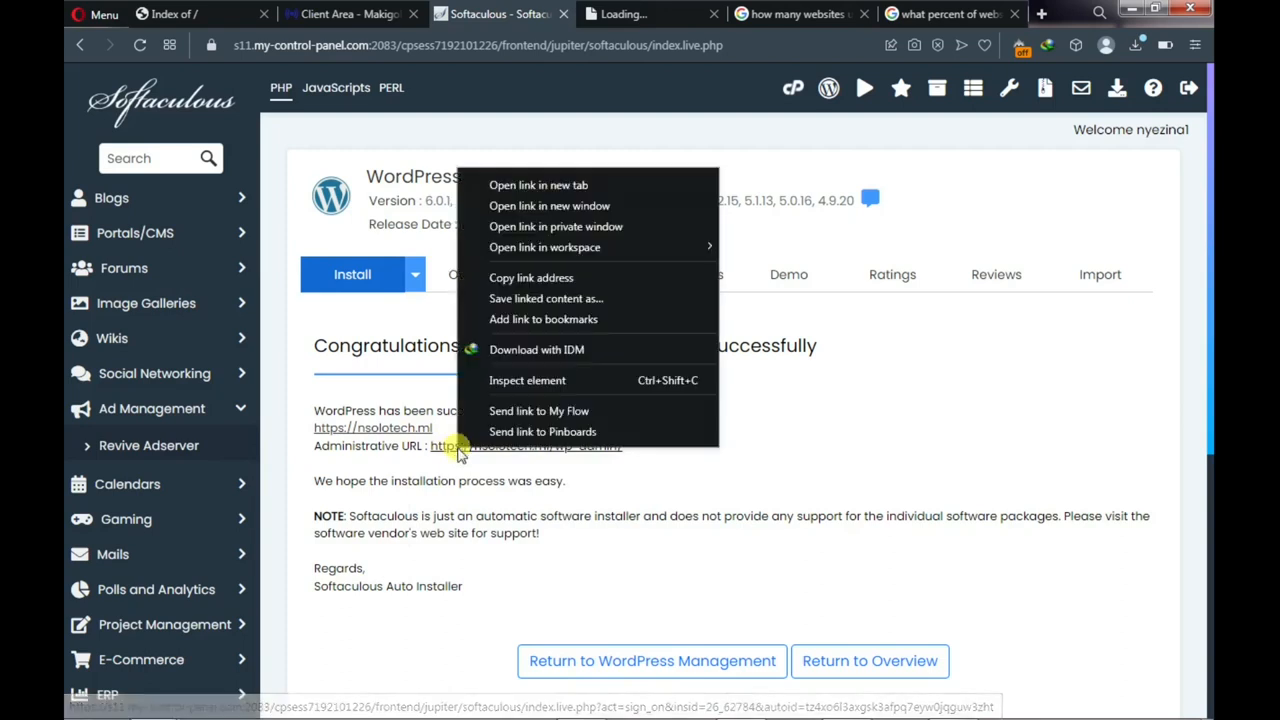
click(543, 186)
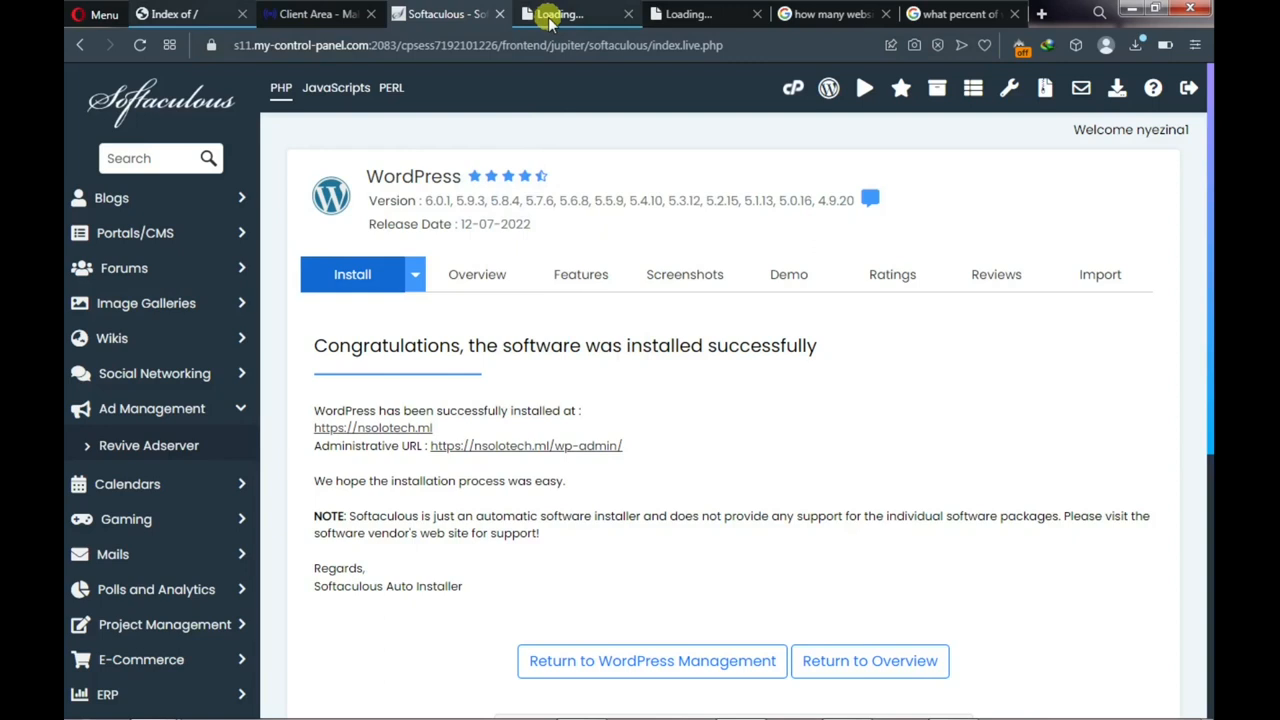
click(549, 18)
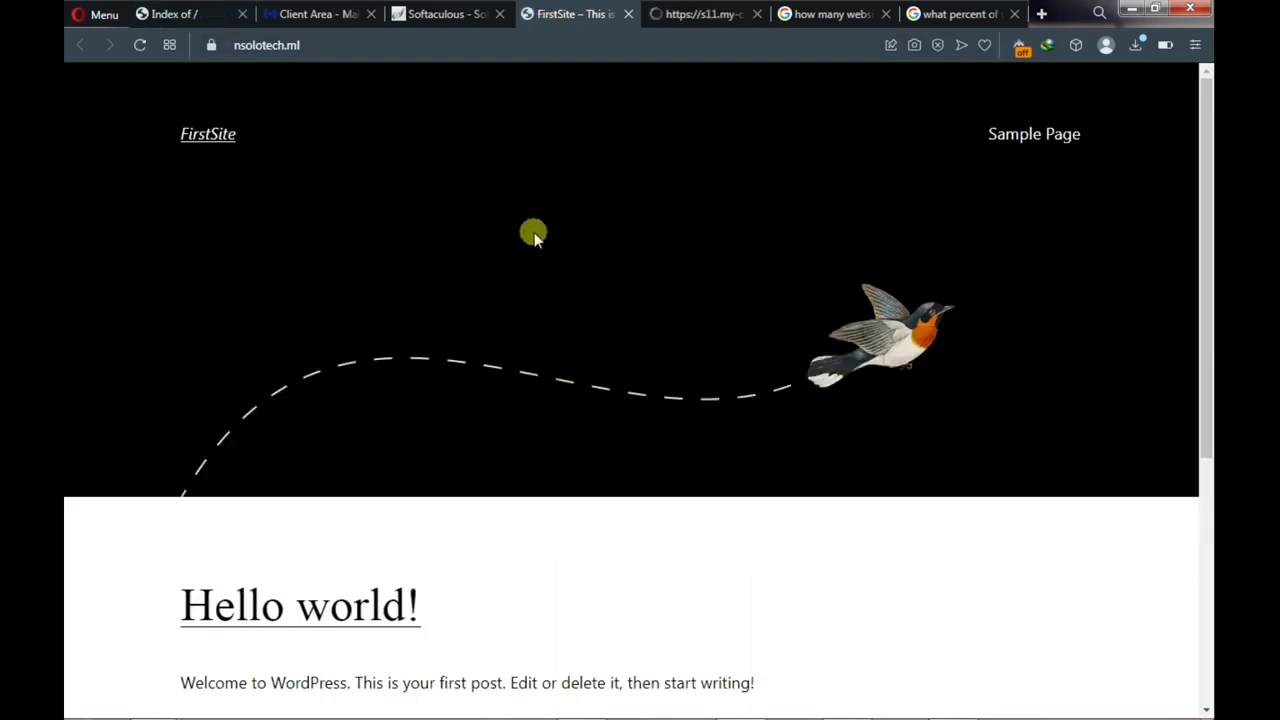
scroll(534, 232, down, 3)
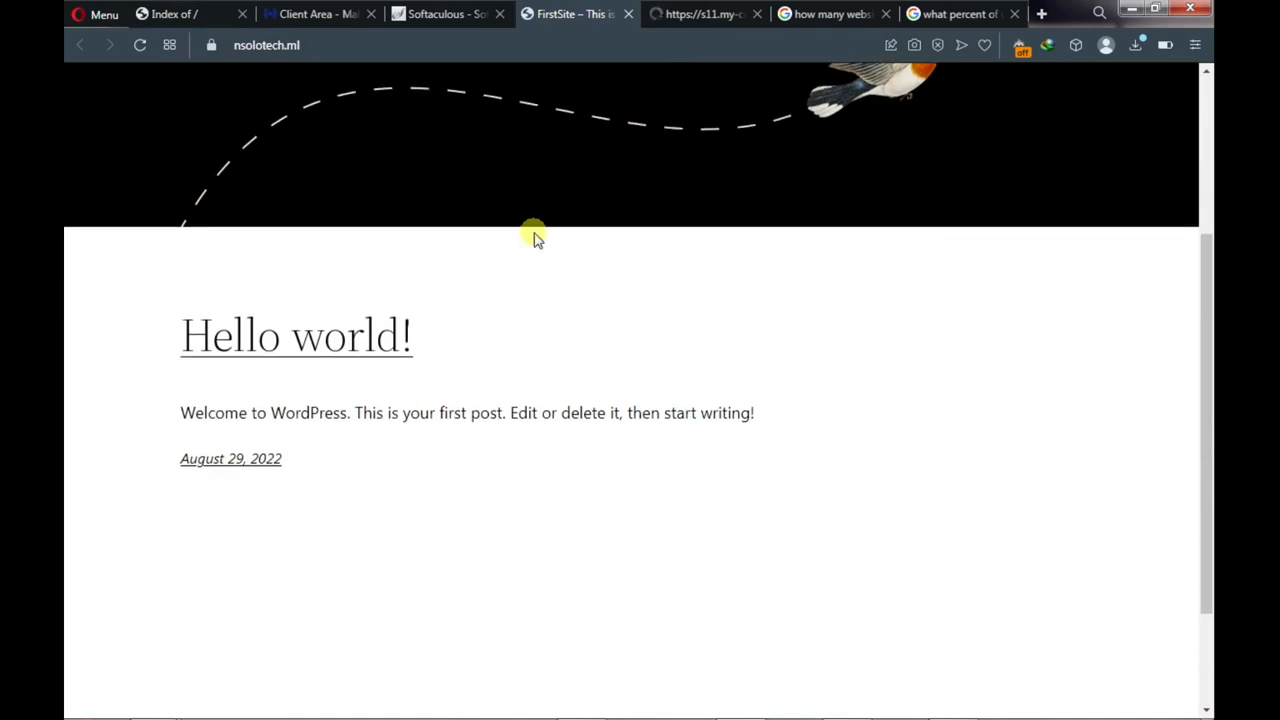
scroll(534, 237, up, 3)
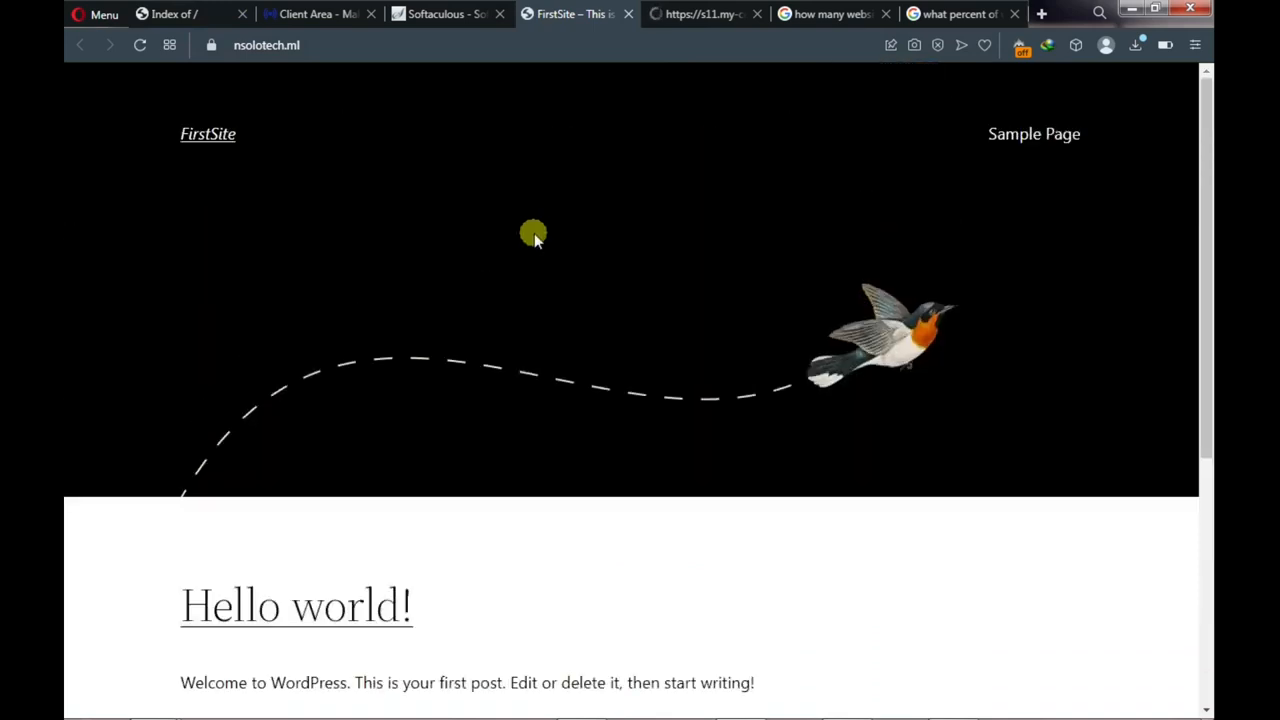
On the WordPress dashboard, hide the Welcome, WordPress Events and News, Quick Draft, Activity, At a Glance, Site Health Status and PHP Update Recommended boxes
click(693, 14)
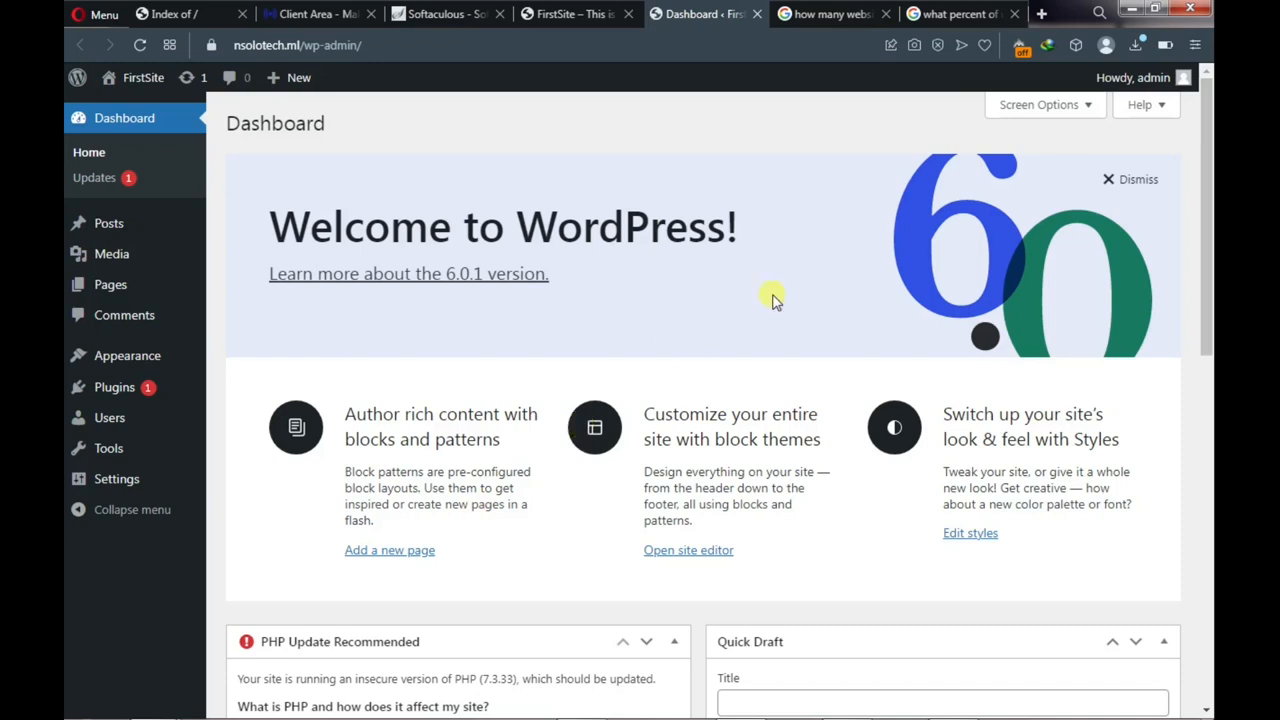
click(1079, 108)
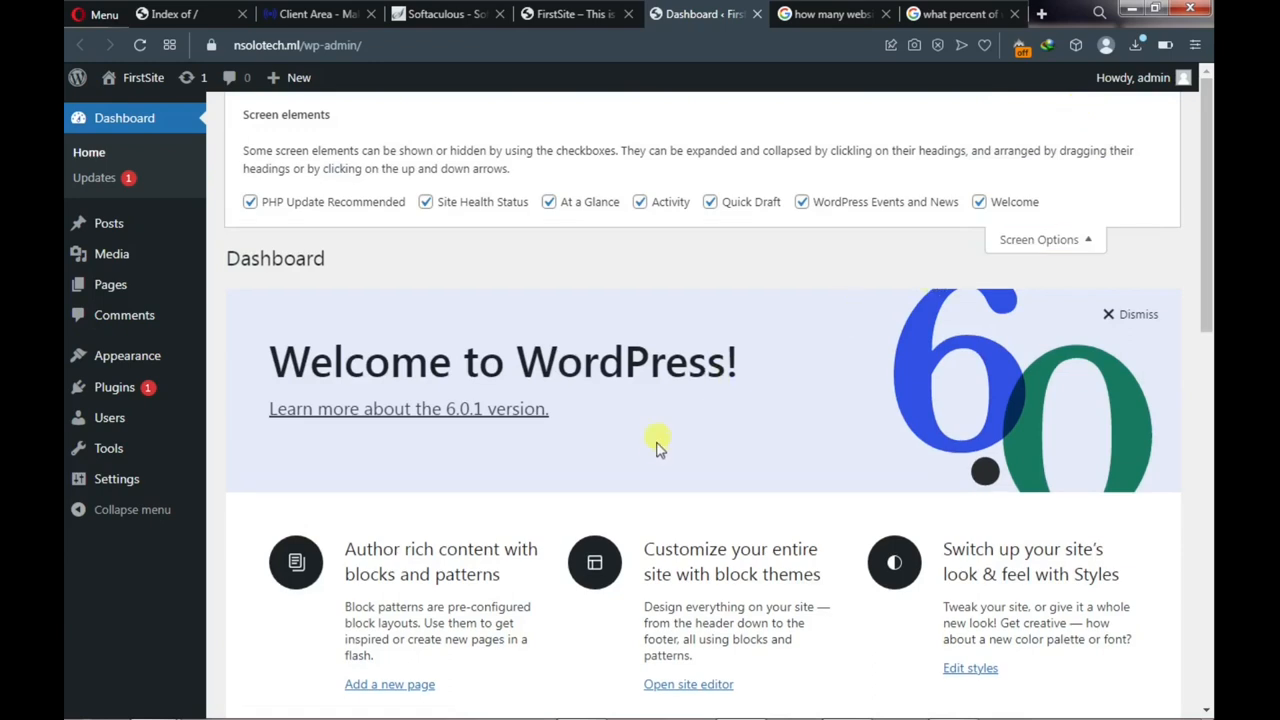
scroll(660, 450, down, 3)
scroll(665, 460, down, 6)
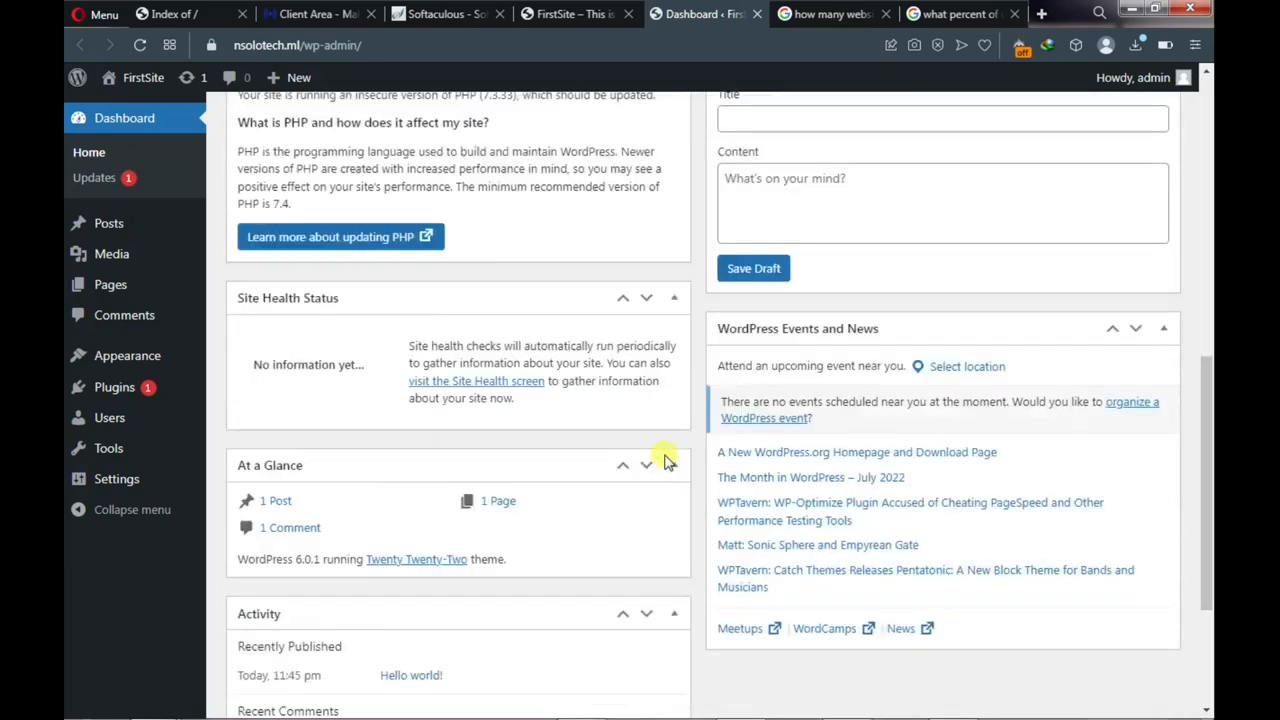
scroll(663, 455, up, 9)
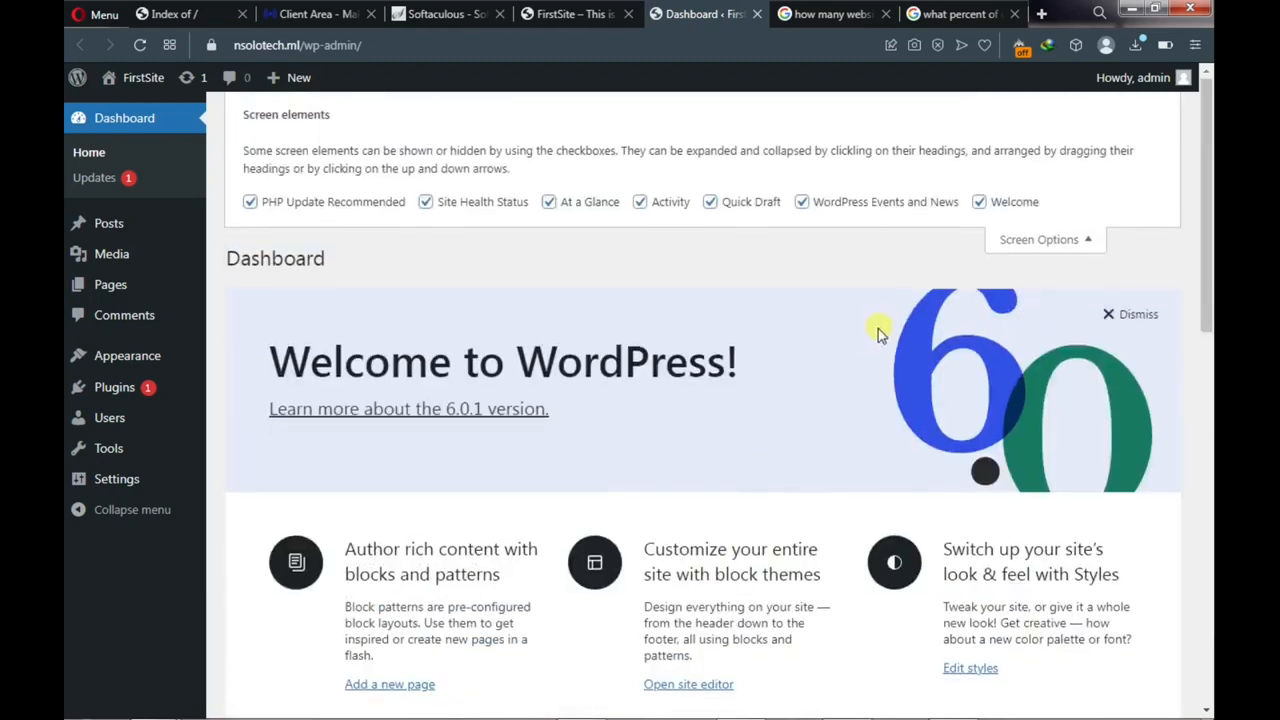
click(979, 202)
click(801, 202)
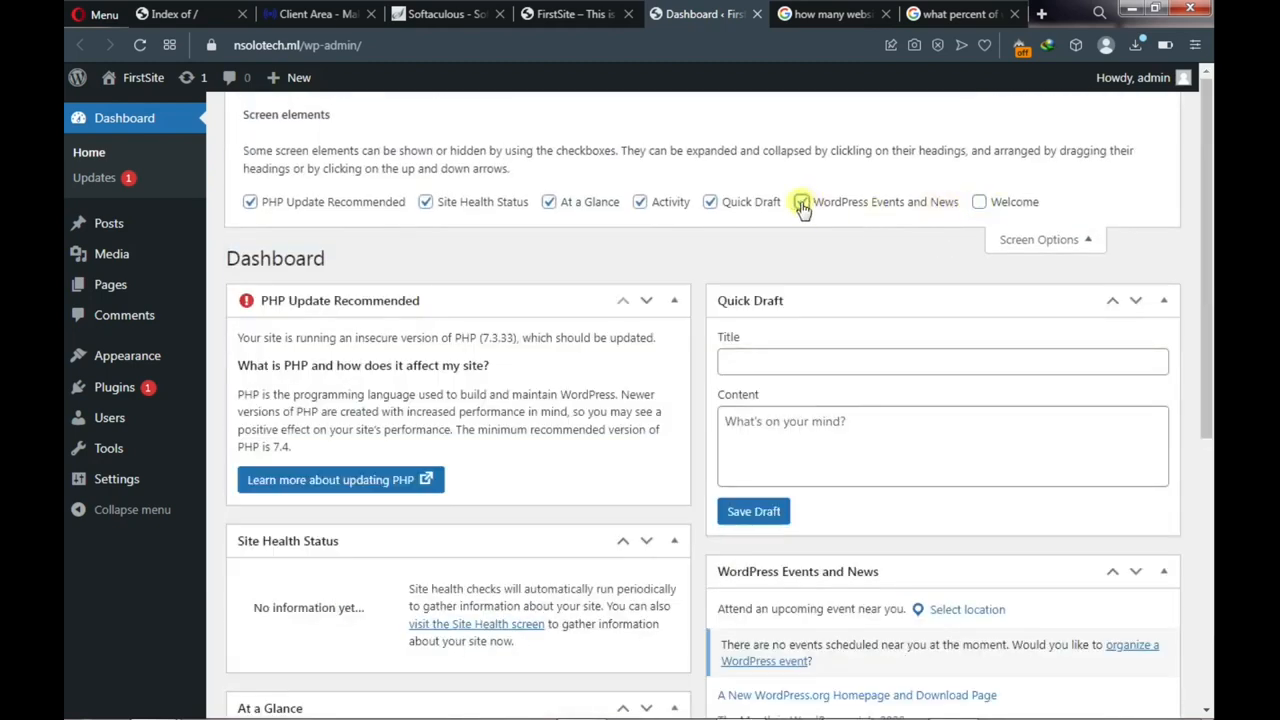
click(714, 205)
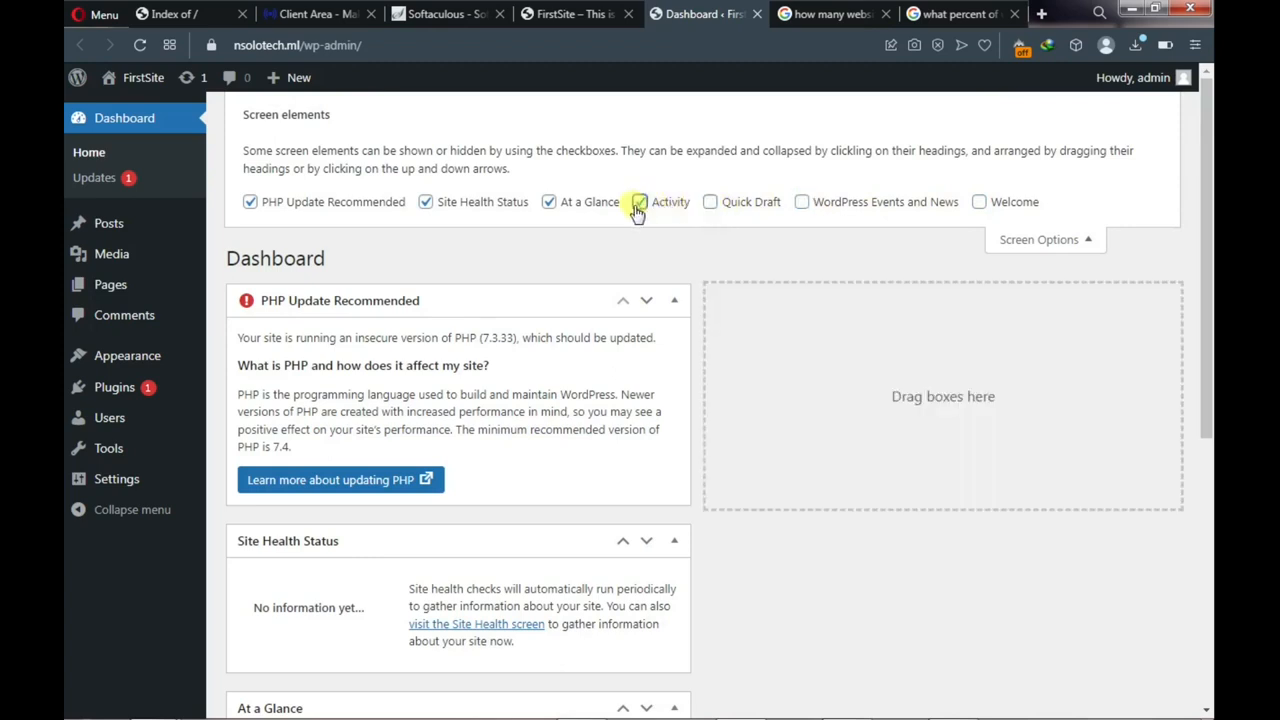
click(638, 203)
click(549, 202)
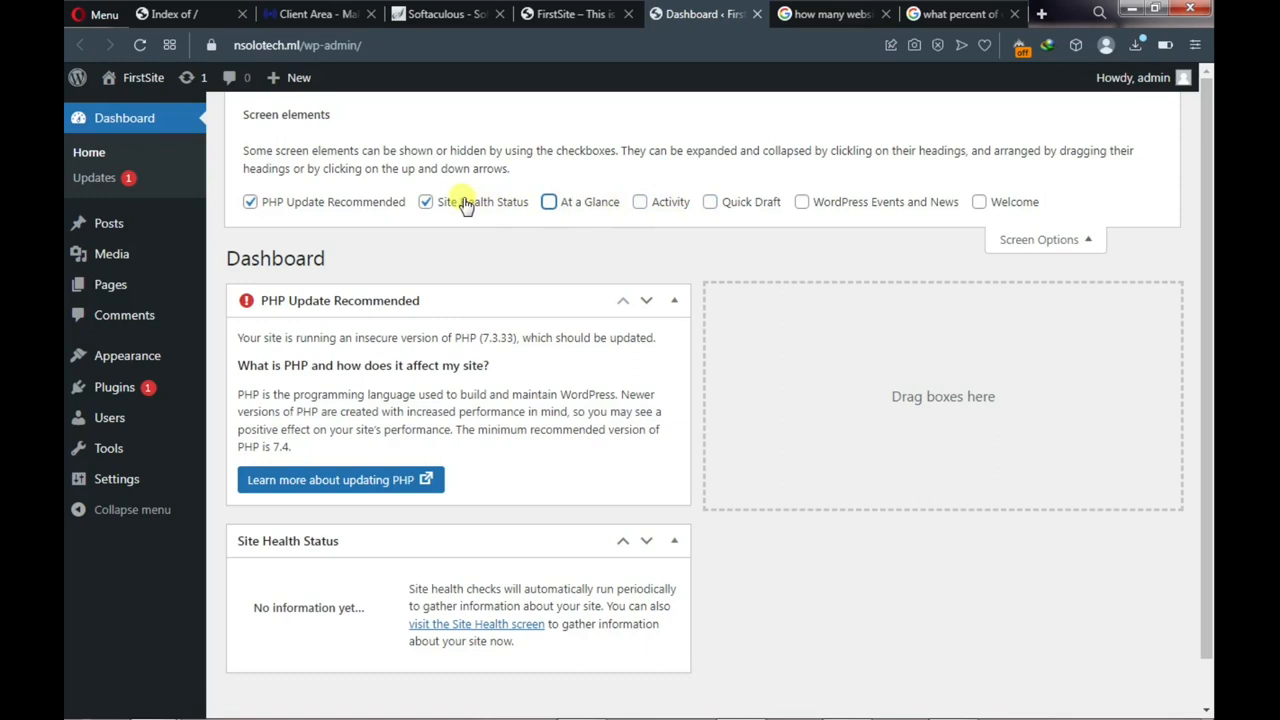
click(427, 203)
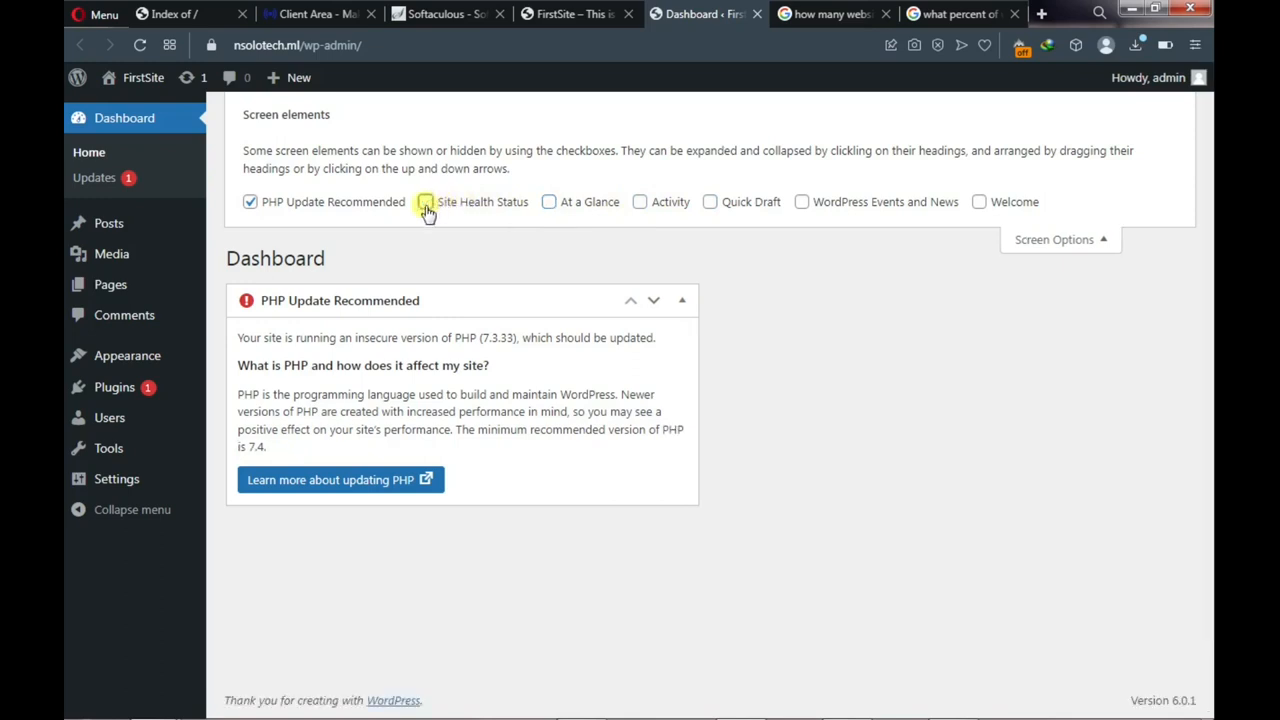
click(250, 203)
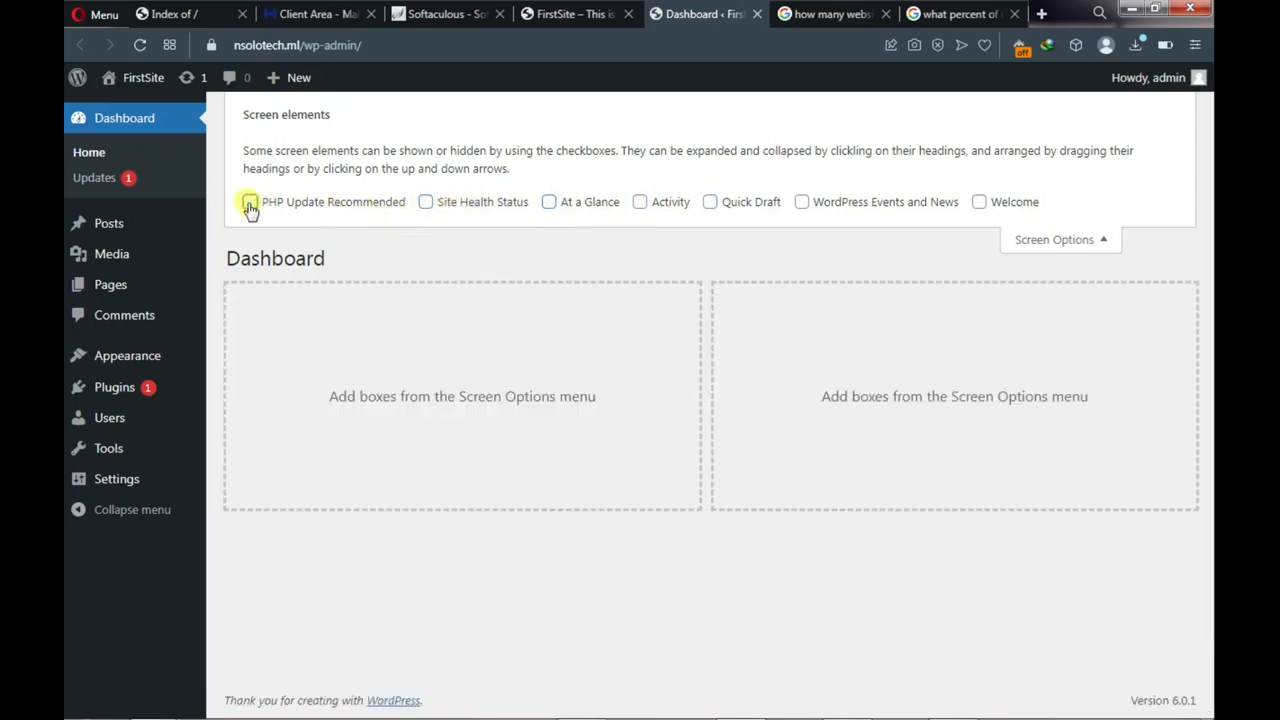
click(1083, 242)
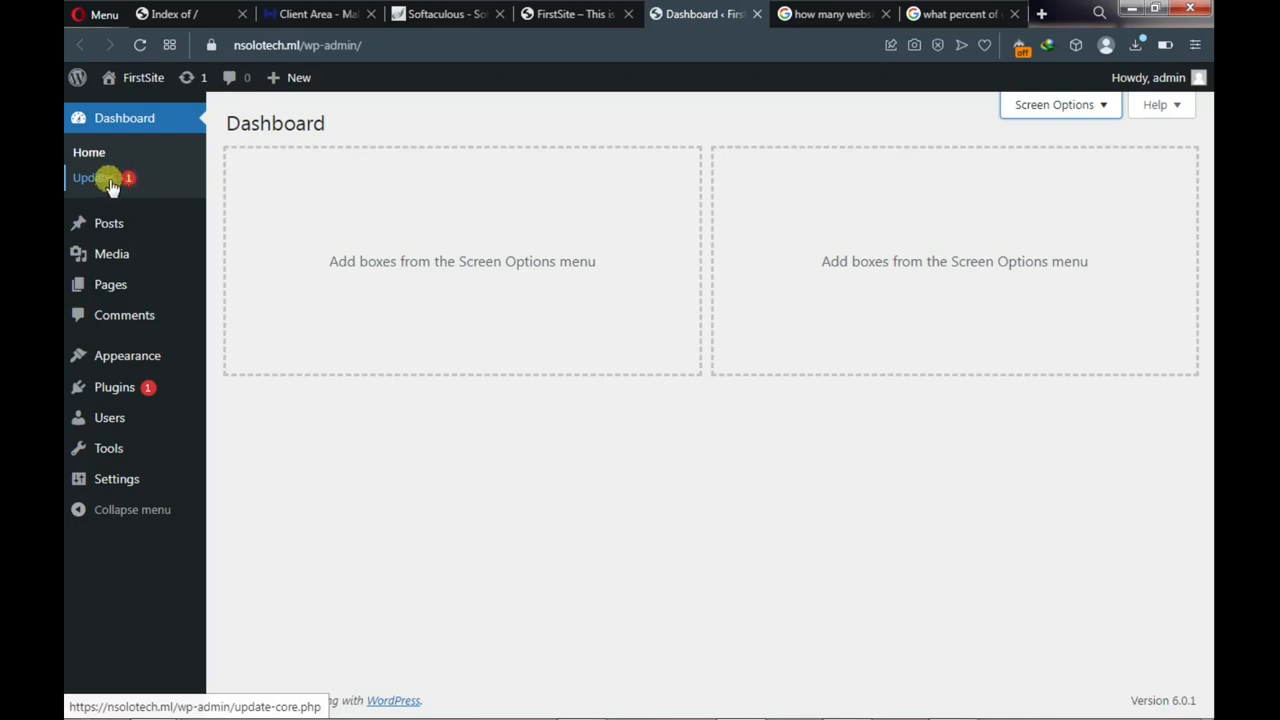
mouse_move(115, 227)
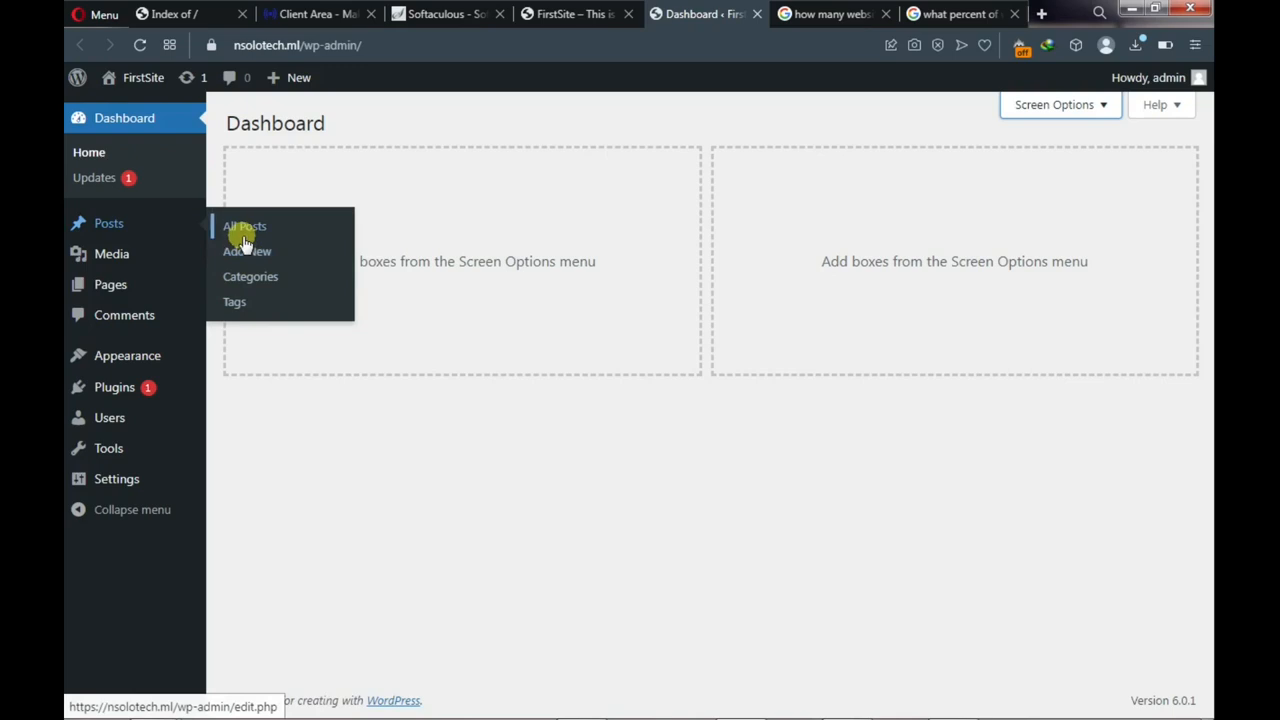
mouse_move(149, 247)
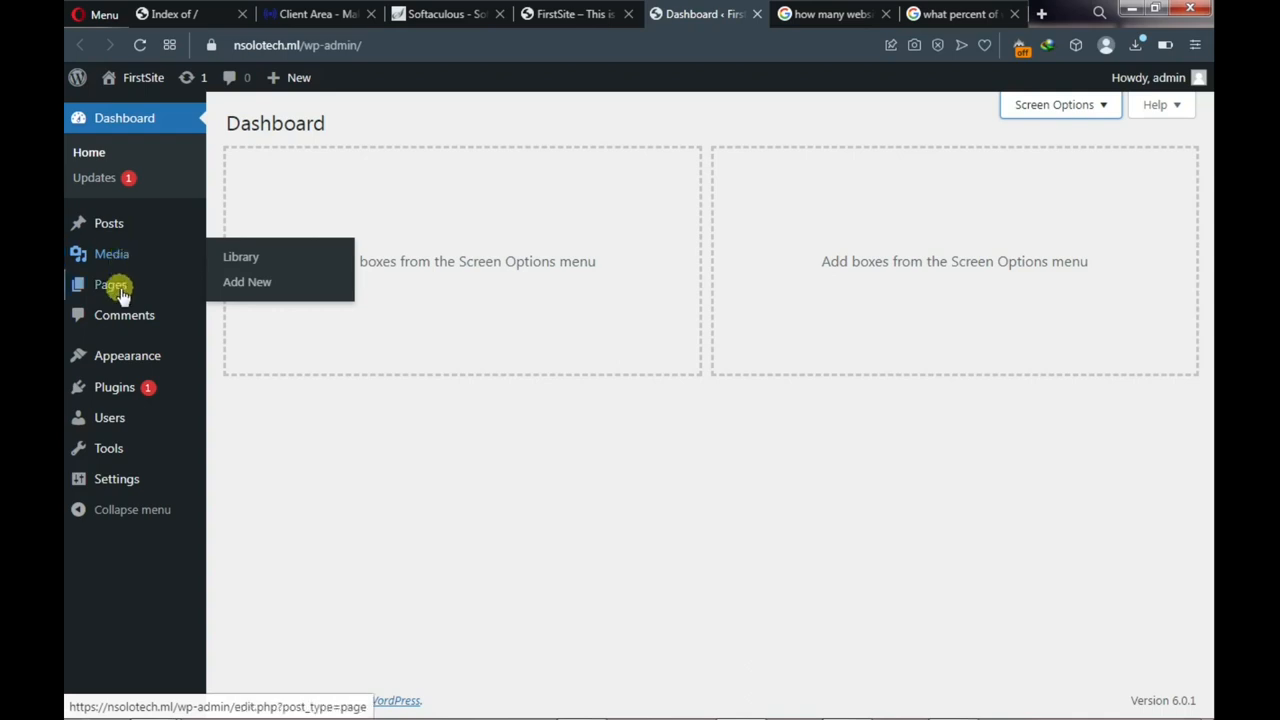
mouse_move(118, 293)
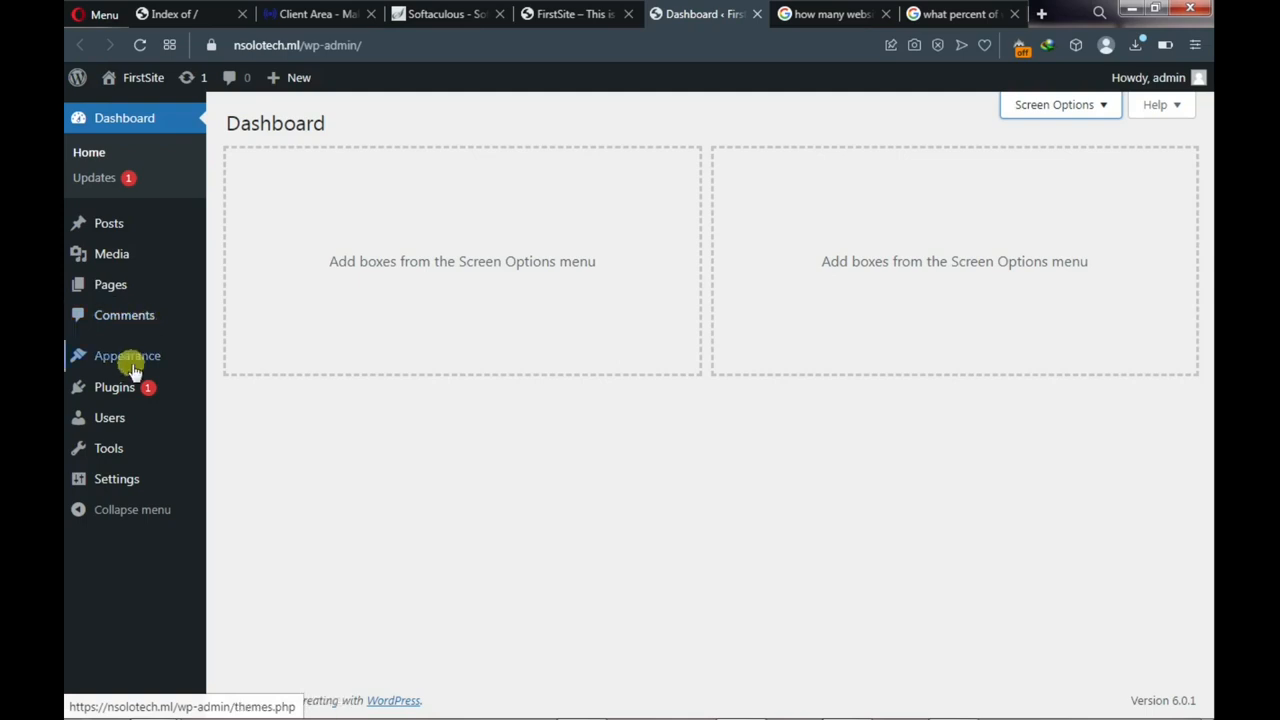
mouse_move(134, 367)
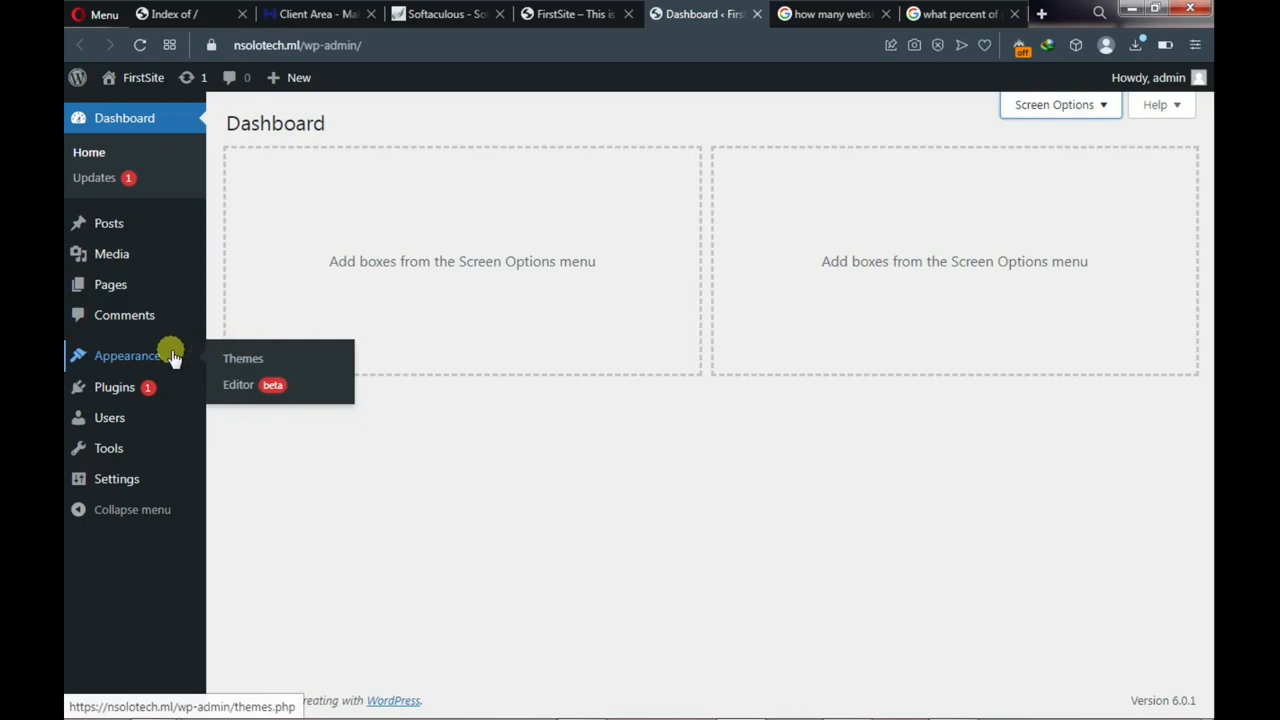
mouse_move(123, 394)
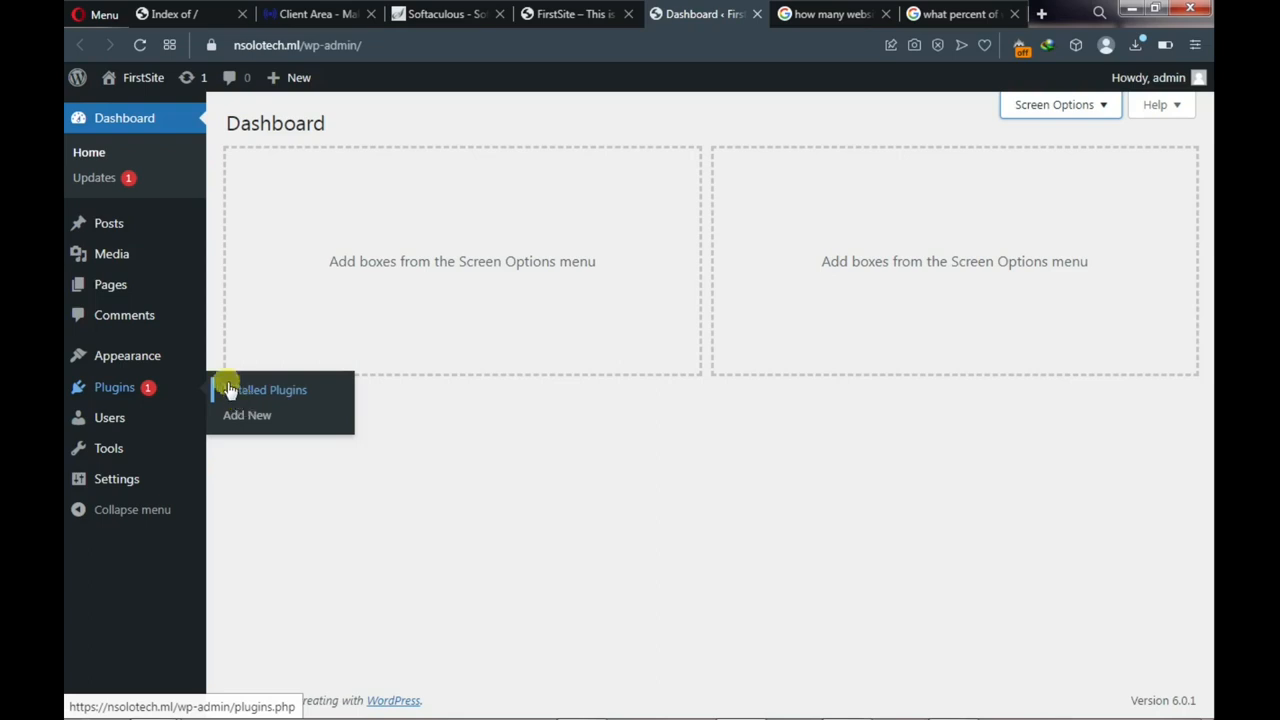
mouse_move(127, 419)
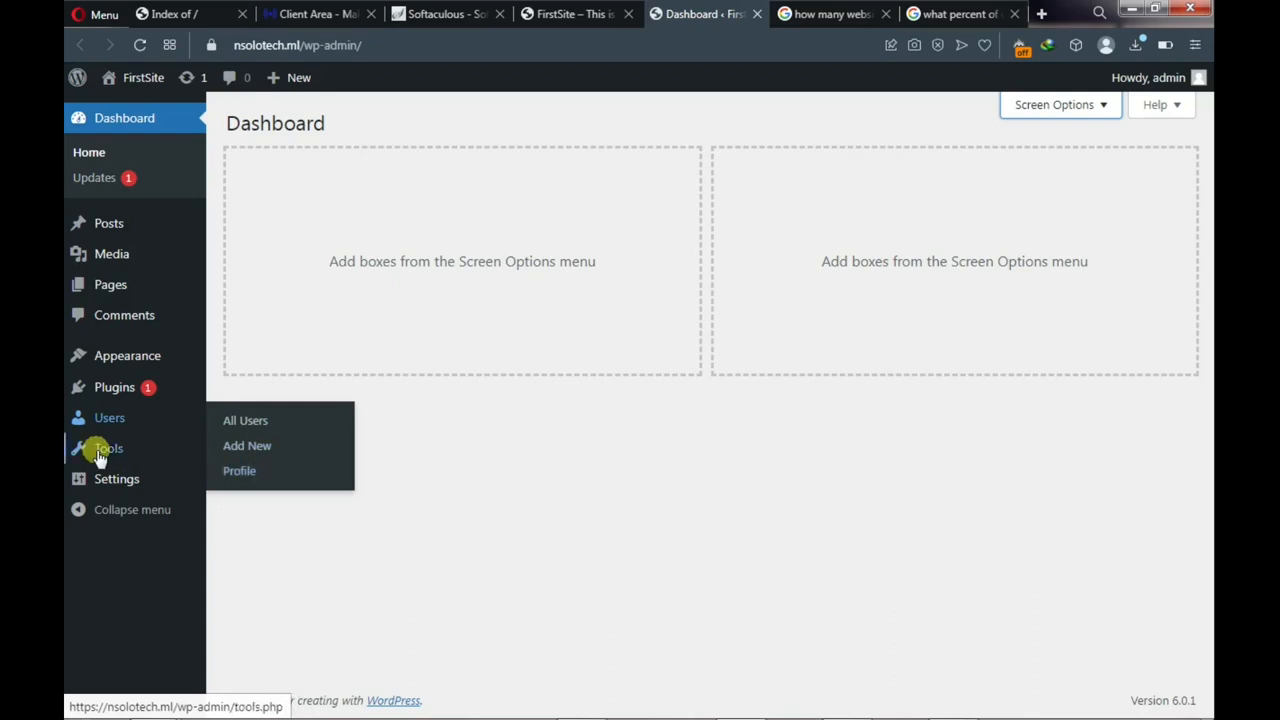
mouse_move(98, 453)
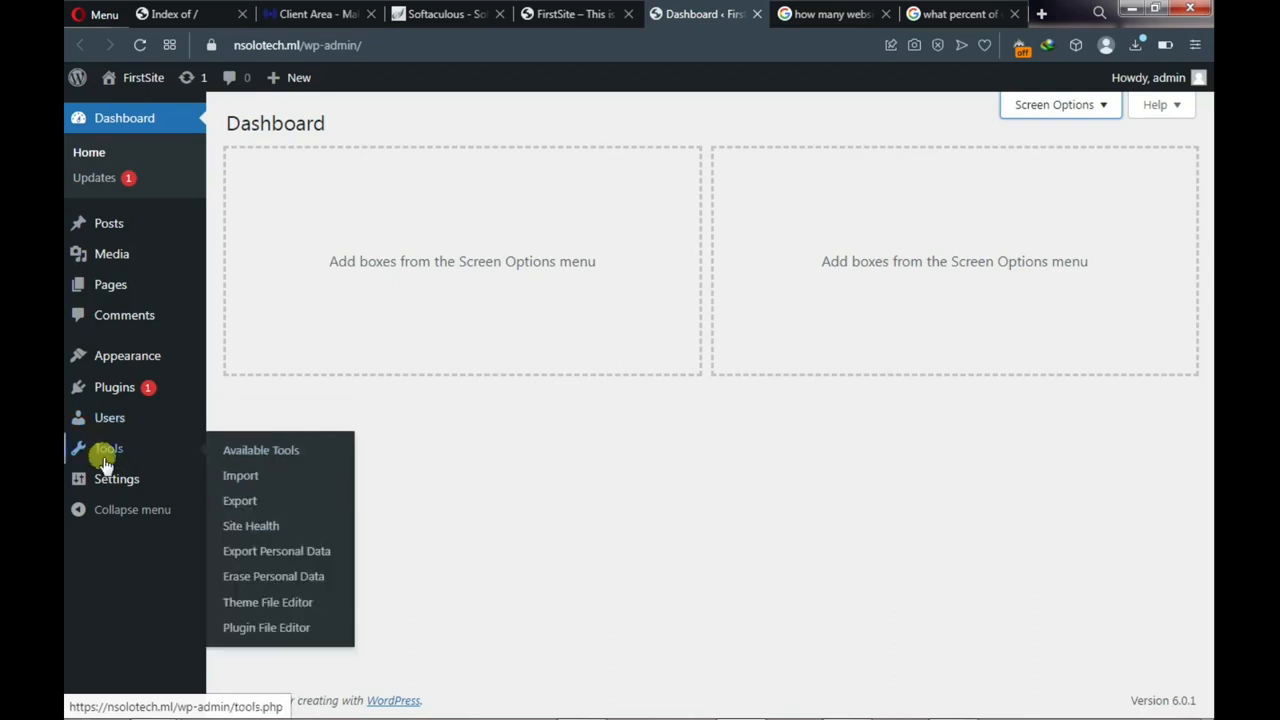
In the general site settings, allow anyone to register, review the remaining language, date and time options, and save the changes
mouse_move(116, 486)
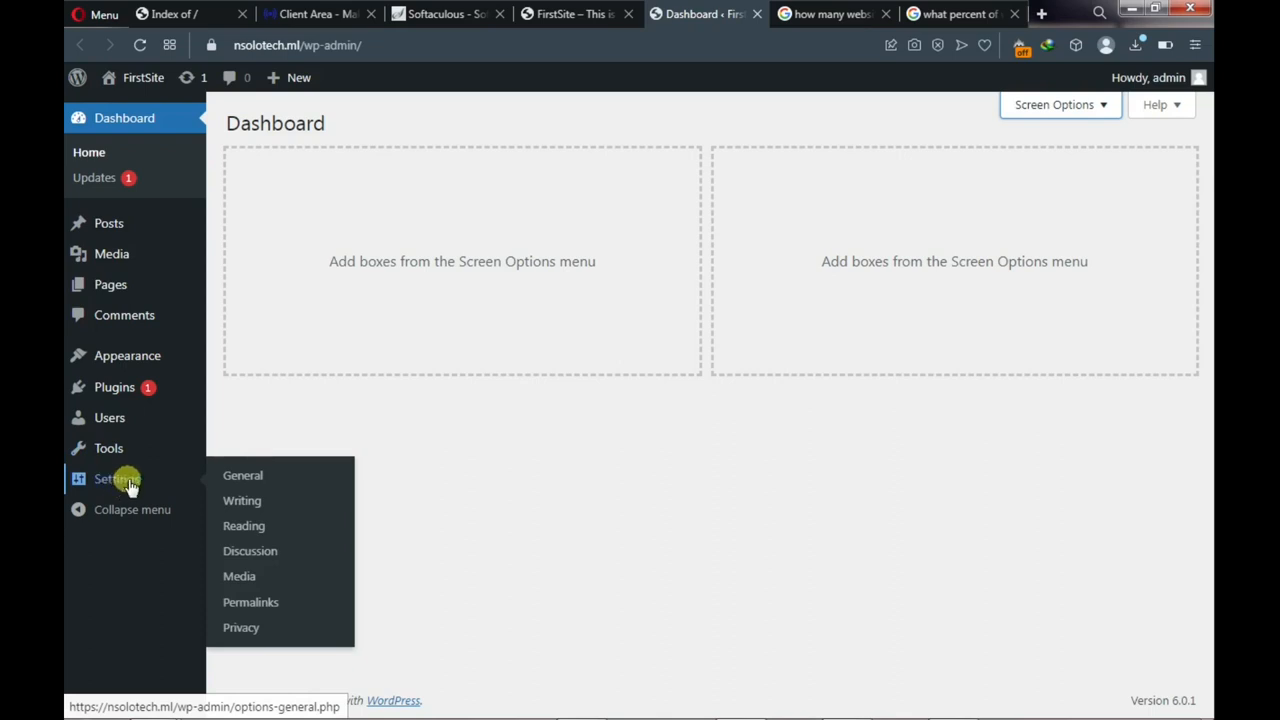
click(232, 476)
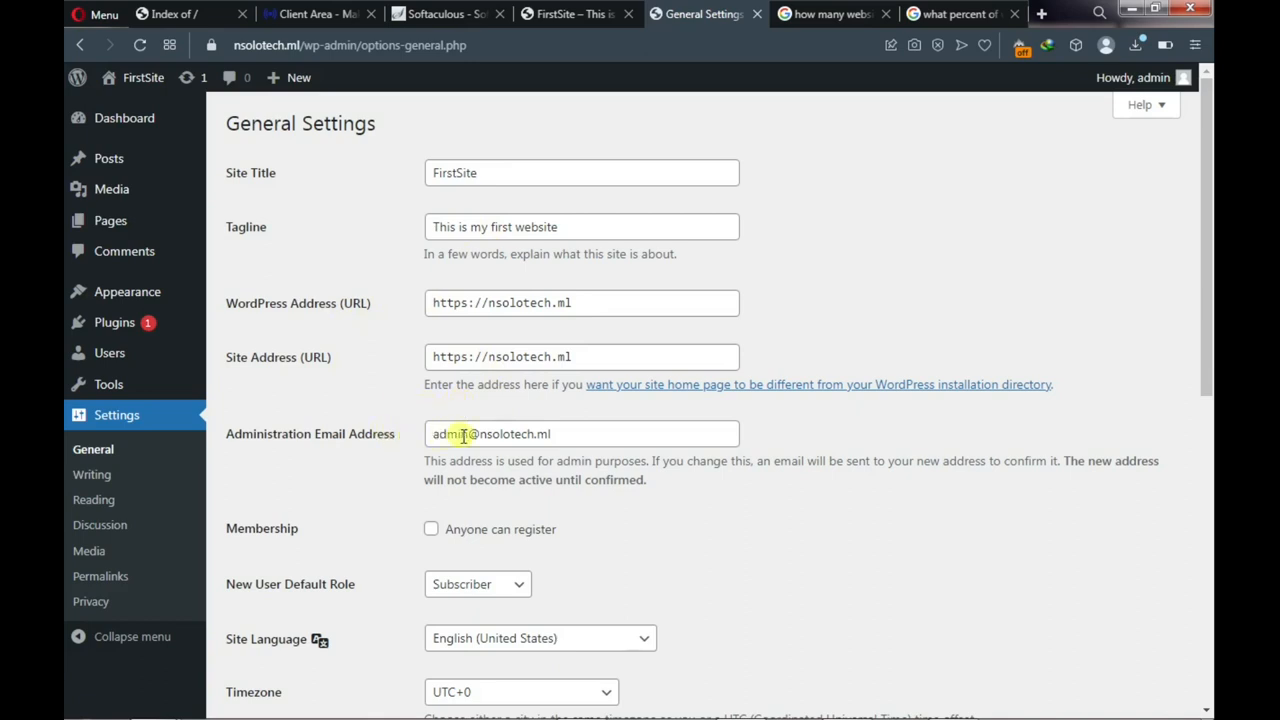
scroll(463, 434, down, 2)
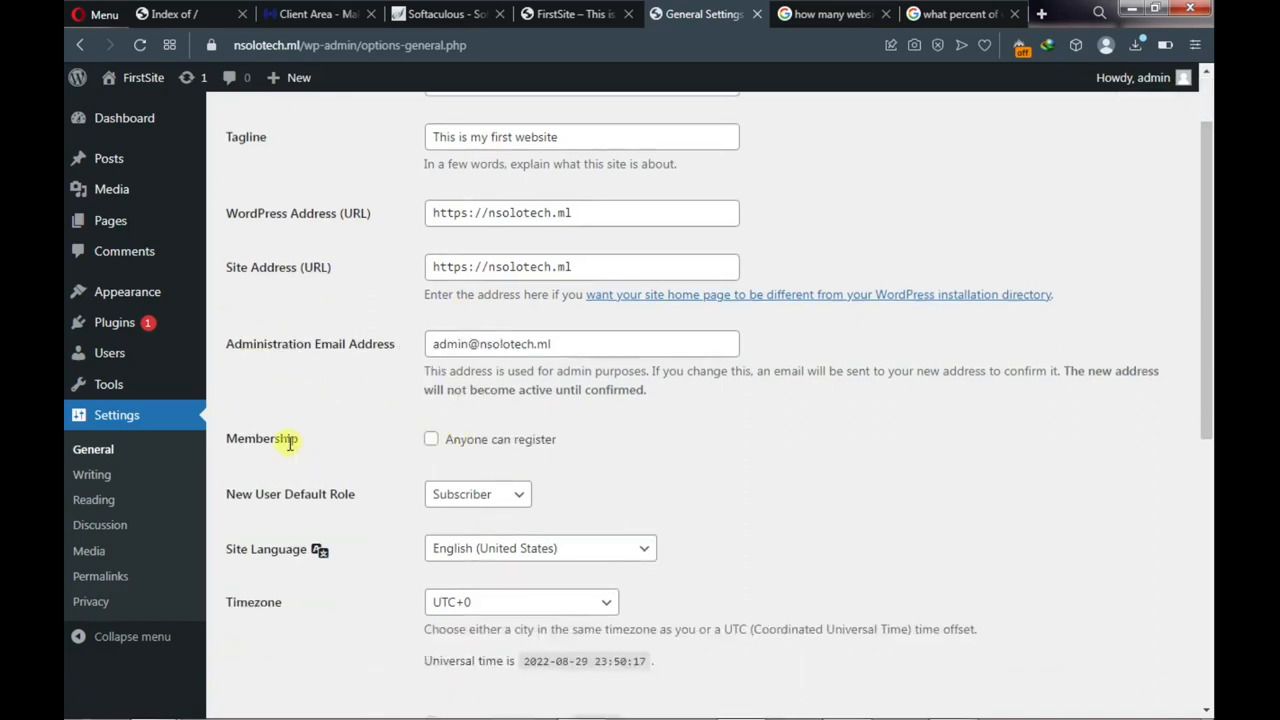
click(432, 441)
scroll(432, 441, down, 1)
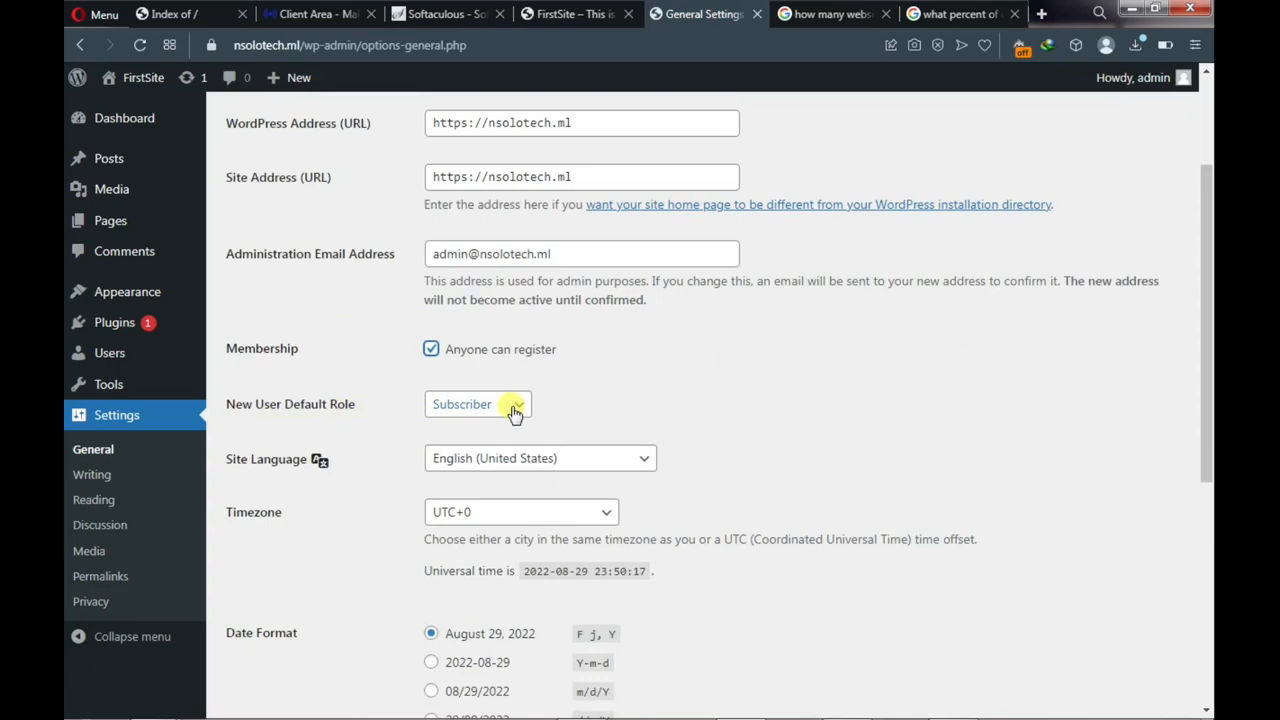
scroll(514, 413, down, 1)
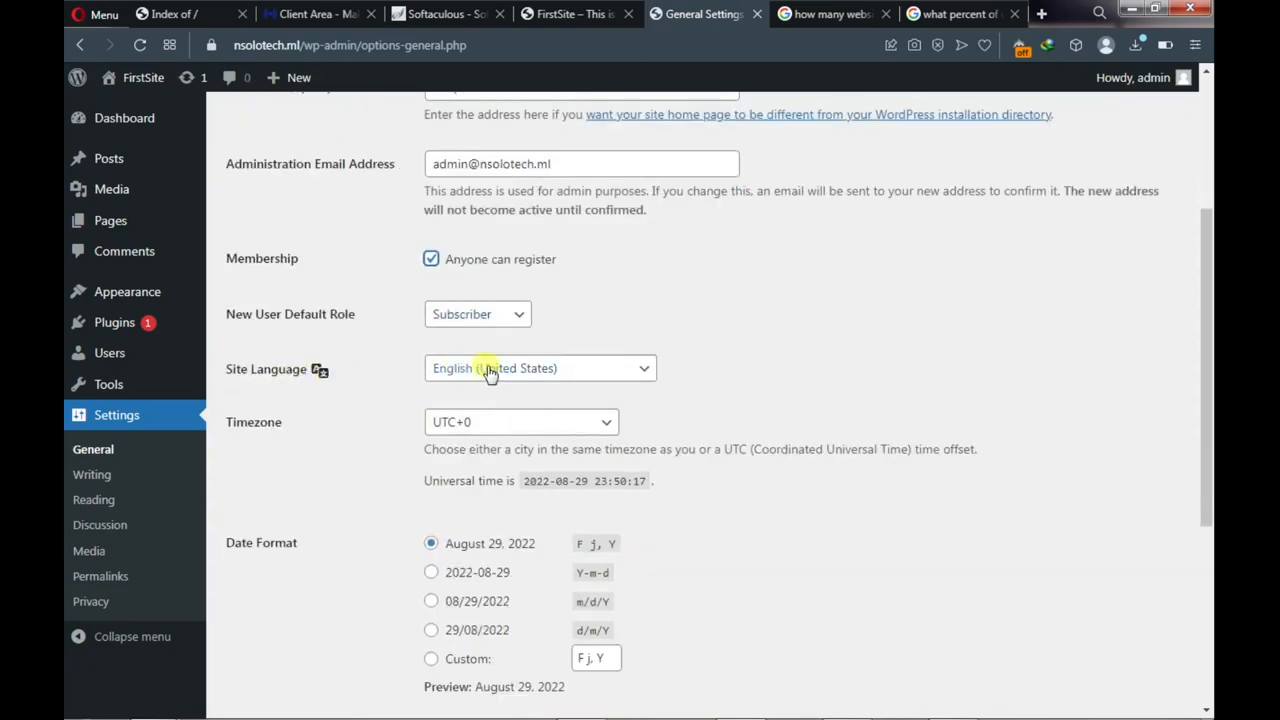
scroll(445, 418, down, 2)
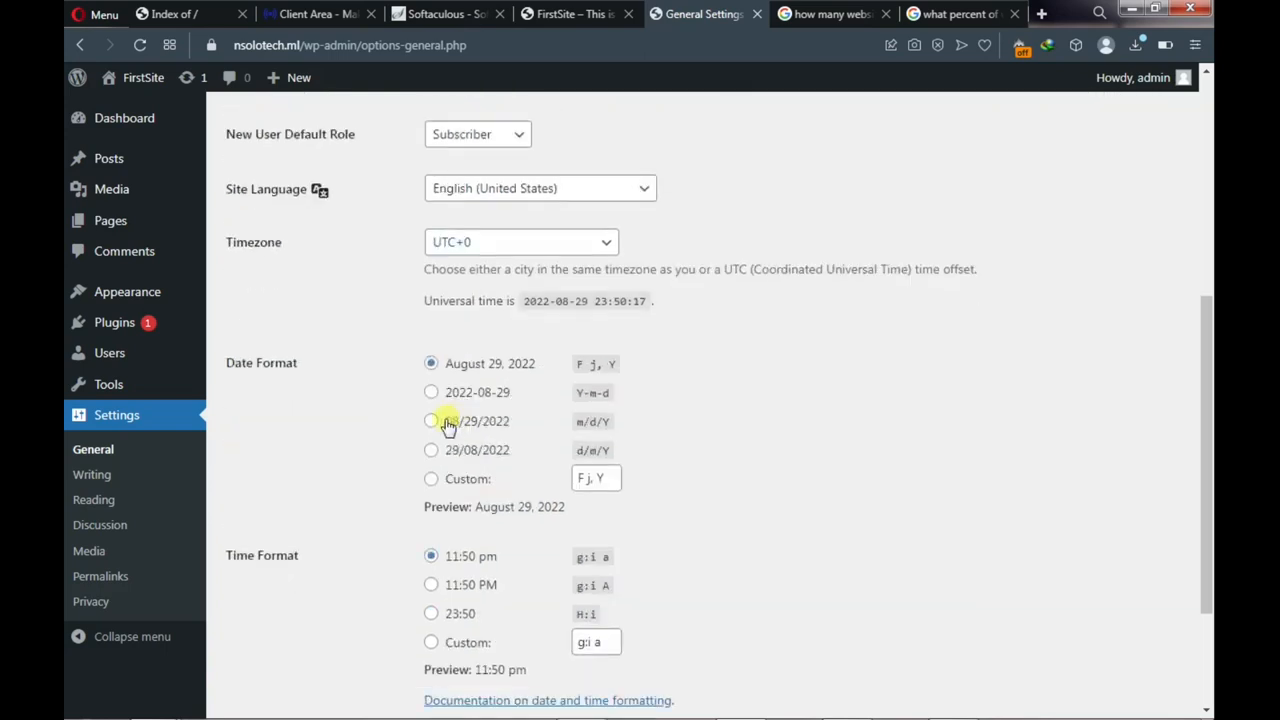
scroll(425, 395, down, 2)
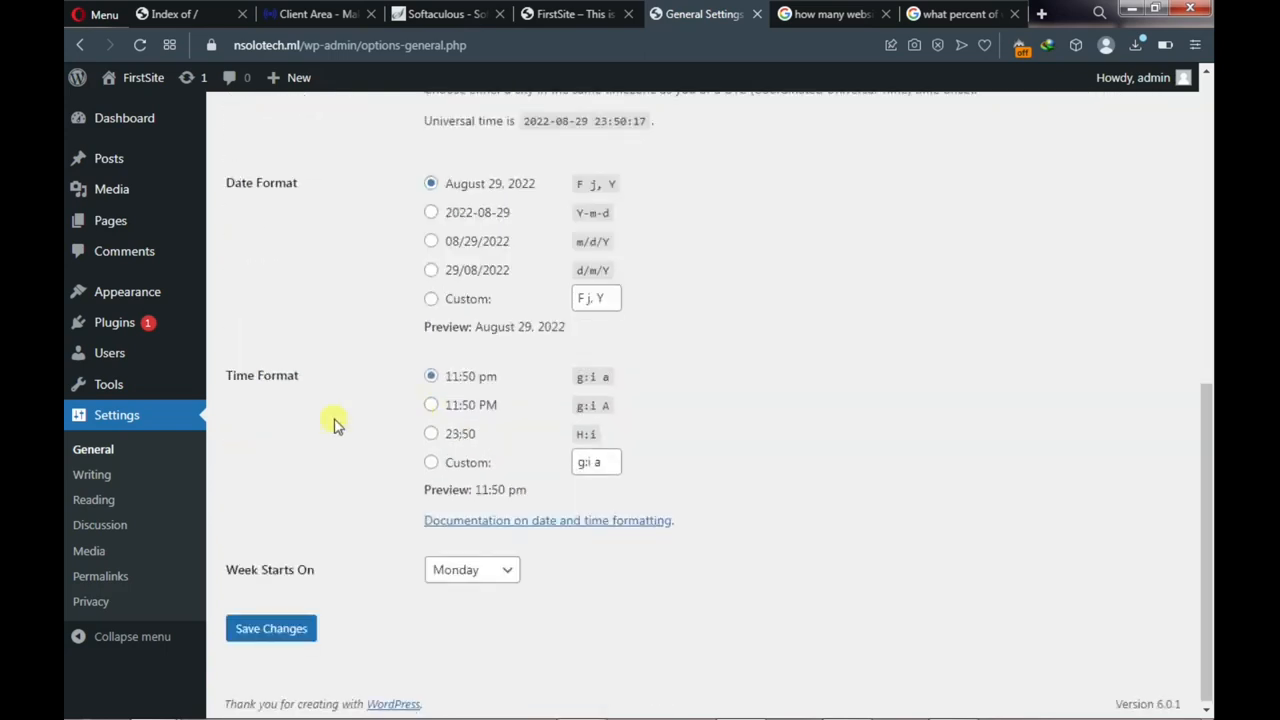
scroll(391, 402, down, 1)
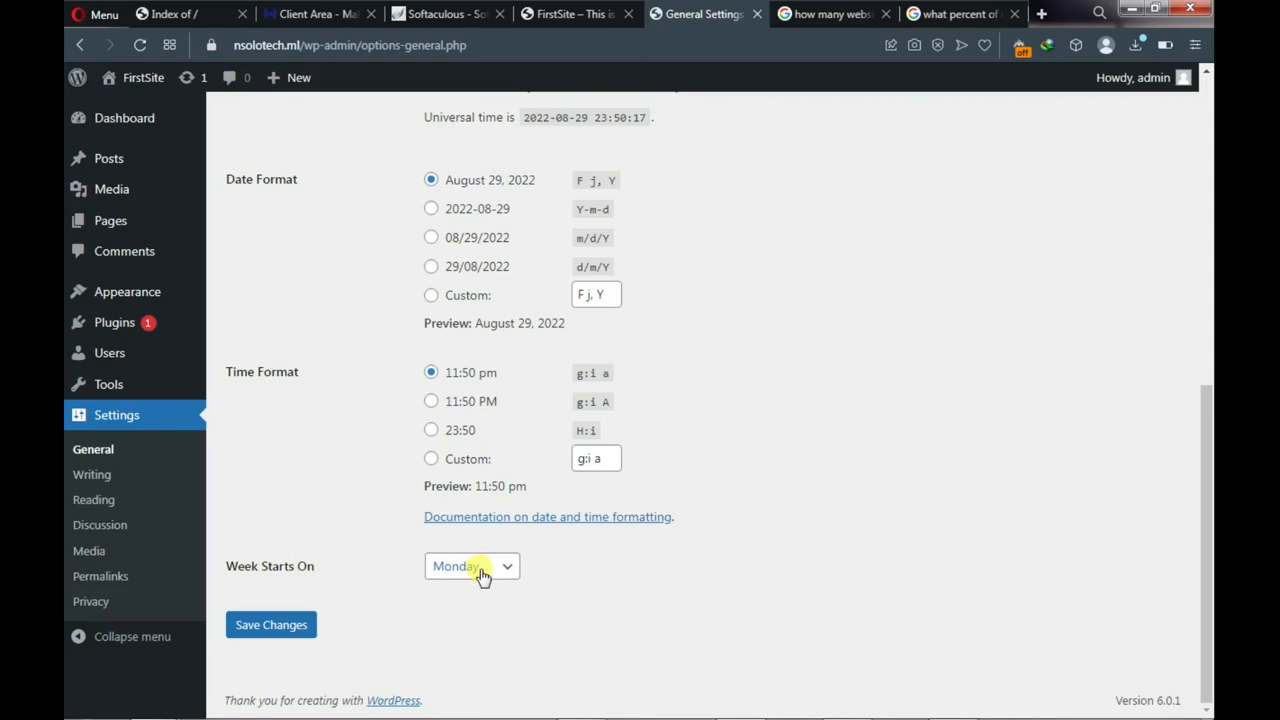
click(283, 626)
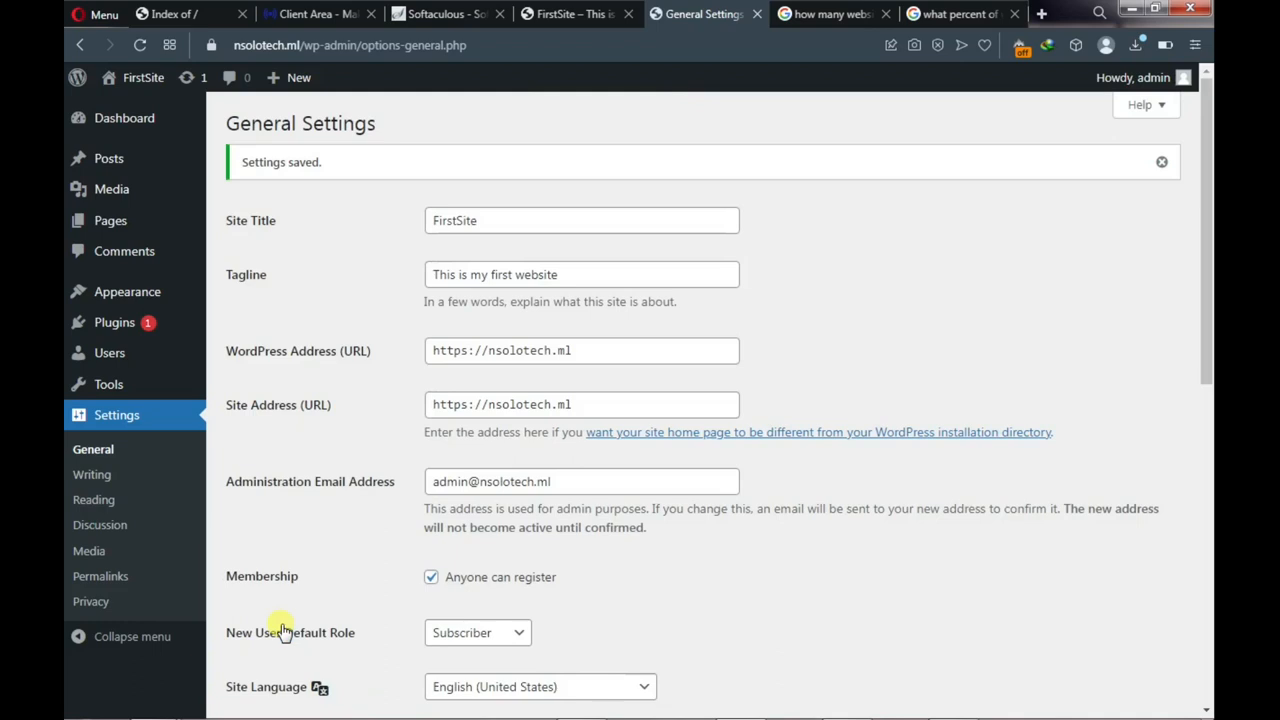
In the reading settings, examine the homepage display options, including the pages offered for a static homepage
click(110, 505)
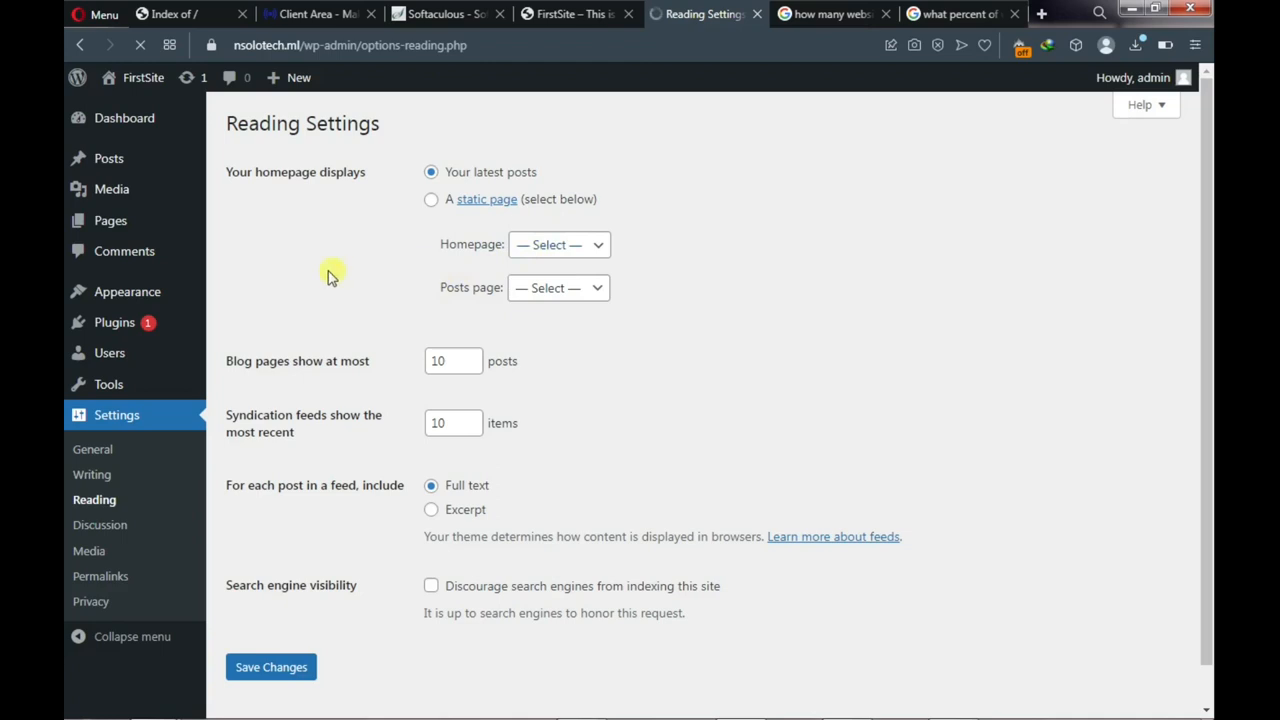
click(598, 246)
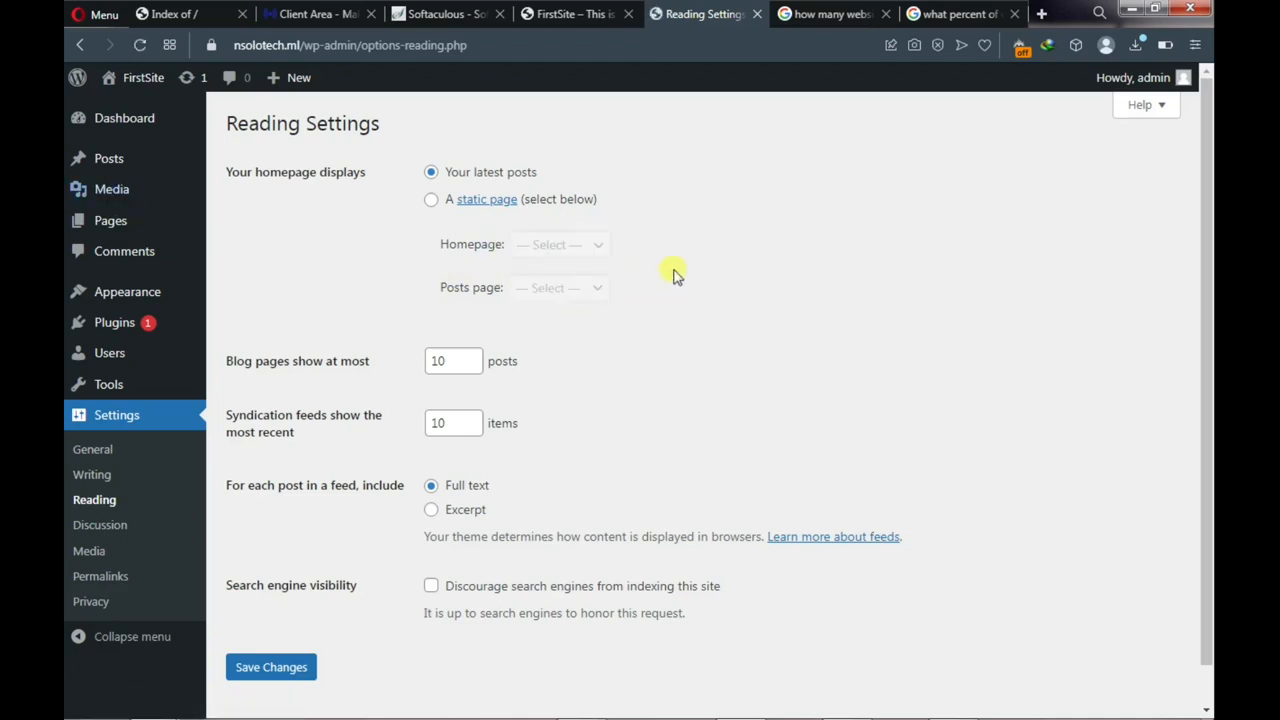
click(432, 201)
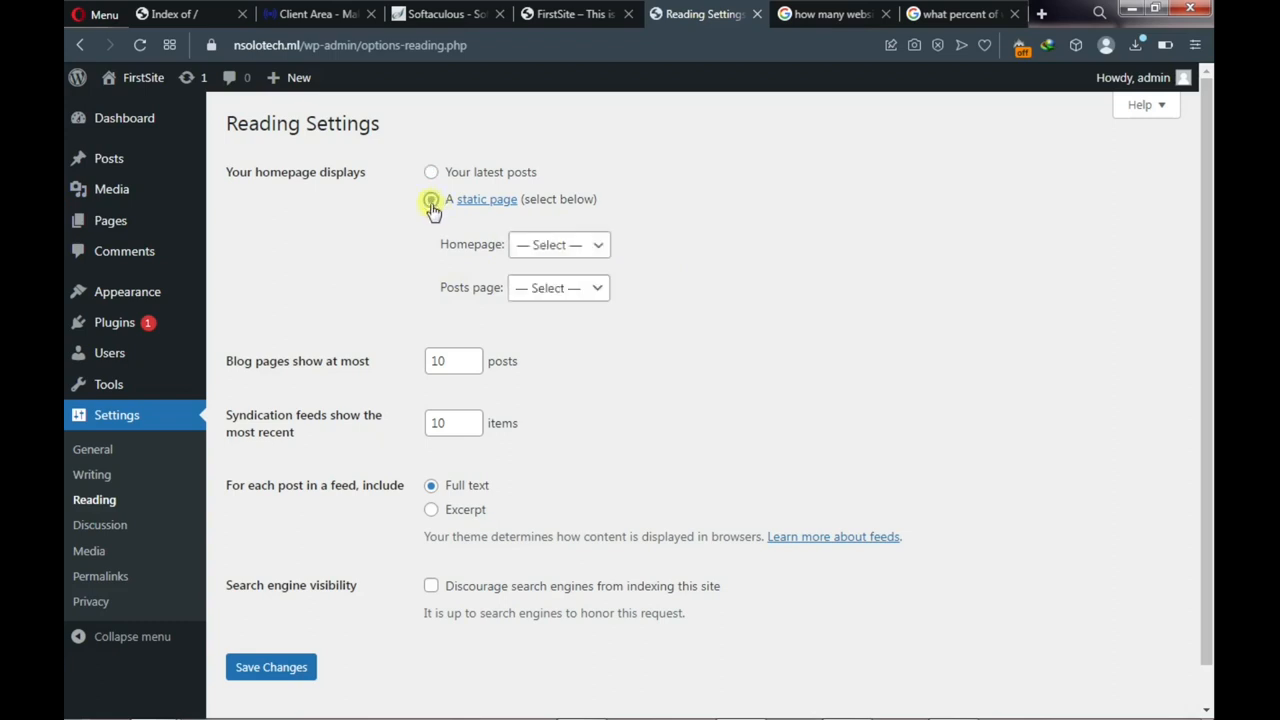
click(545, 245)
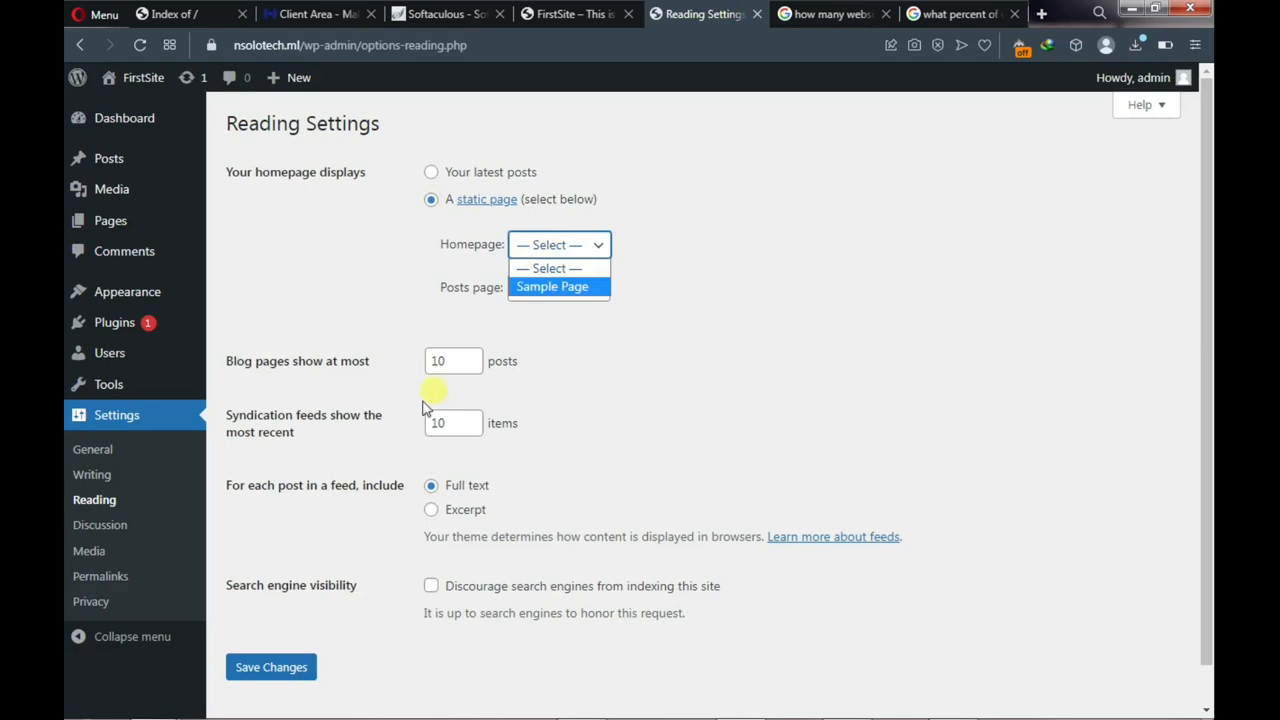
Open the permalink settings and compare the Plain, Day and name, and Month and name URL structures
click(106, 578)
click(106, 578)
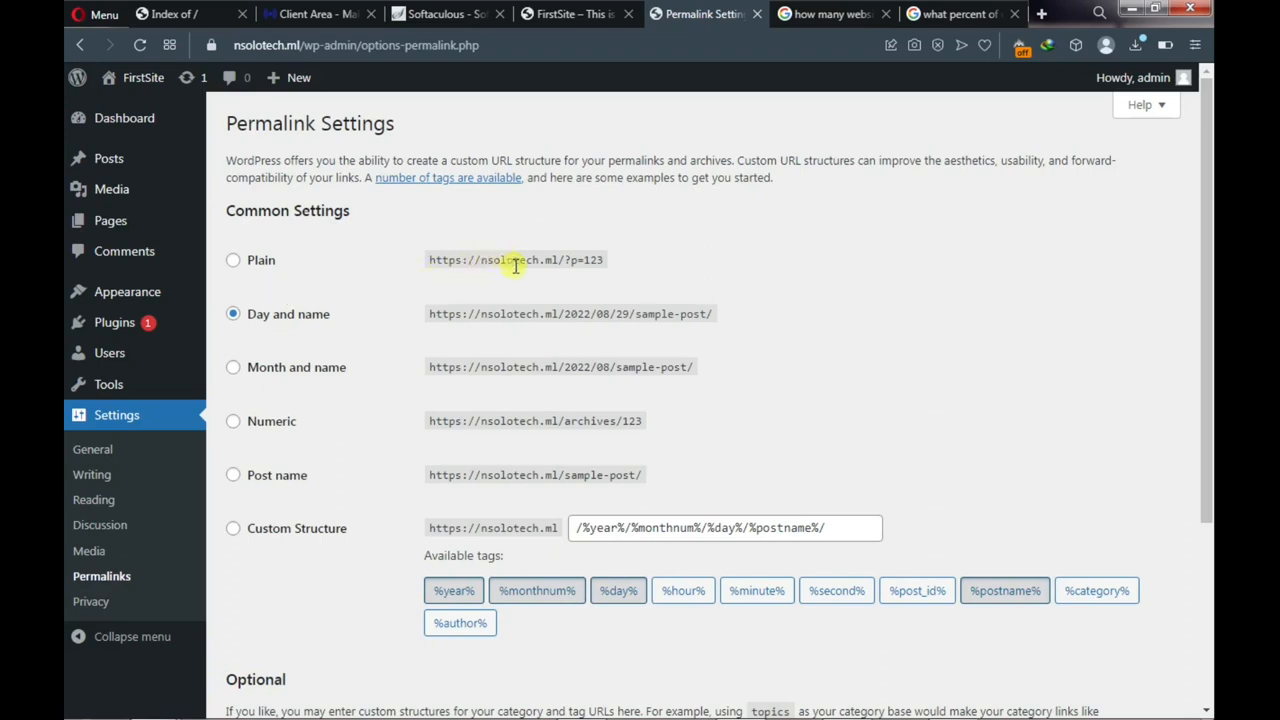
click(233, 260)
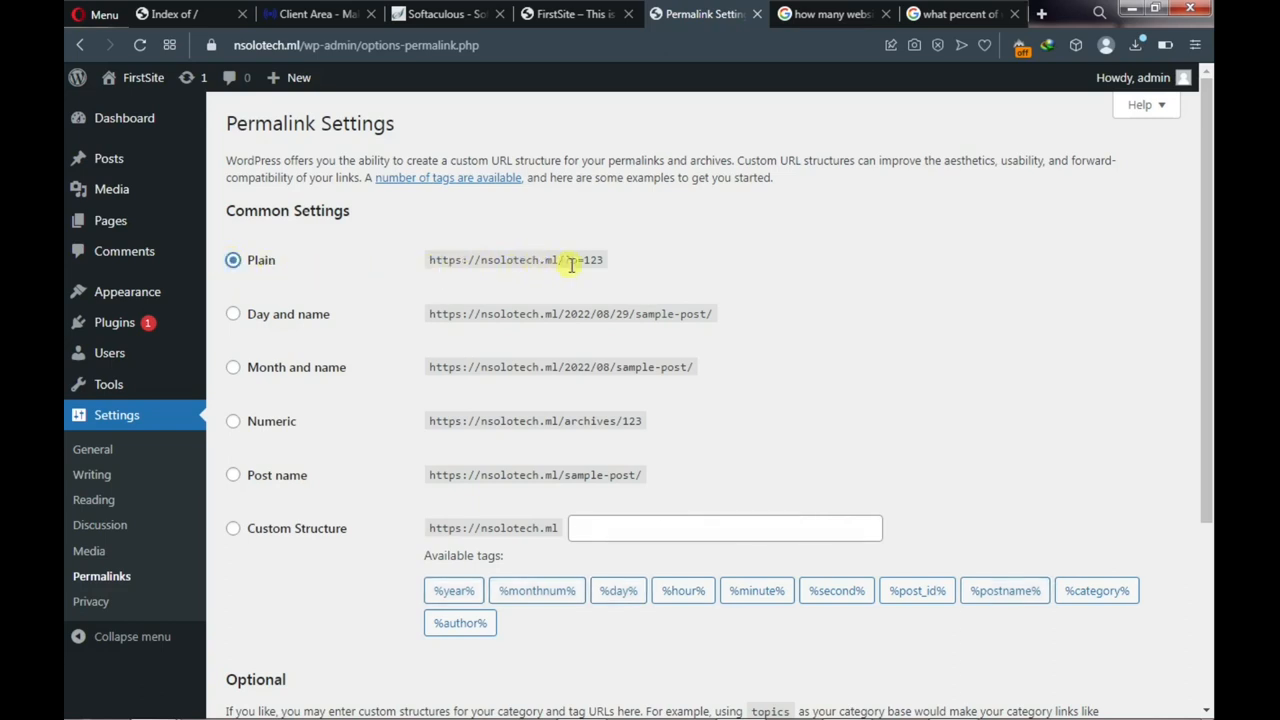
drag(564, 262, 645, 276)
click(670, 275)
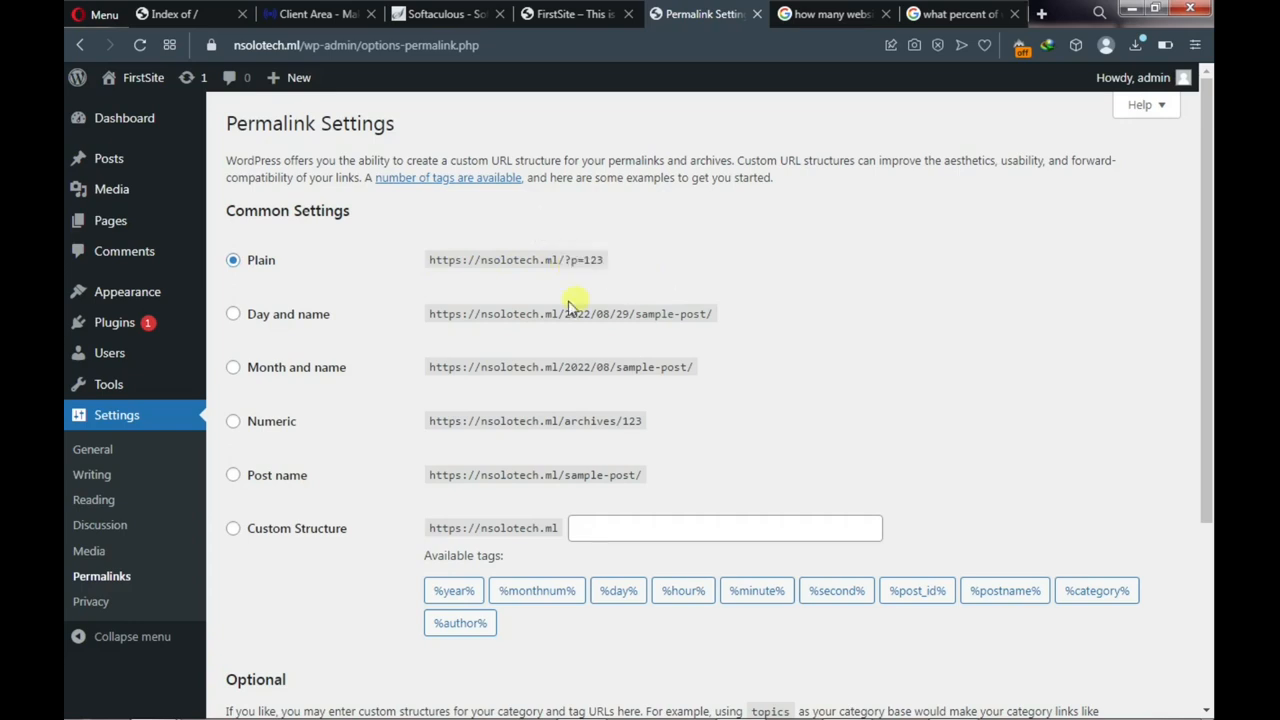
click(277, 323)
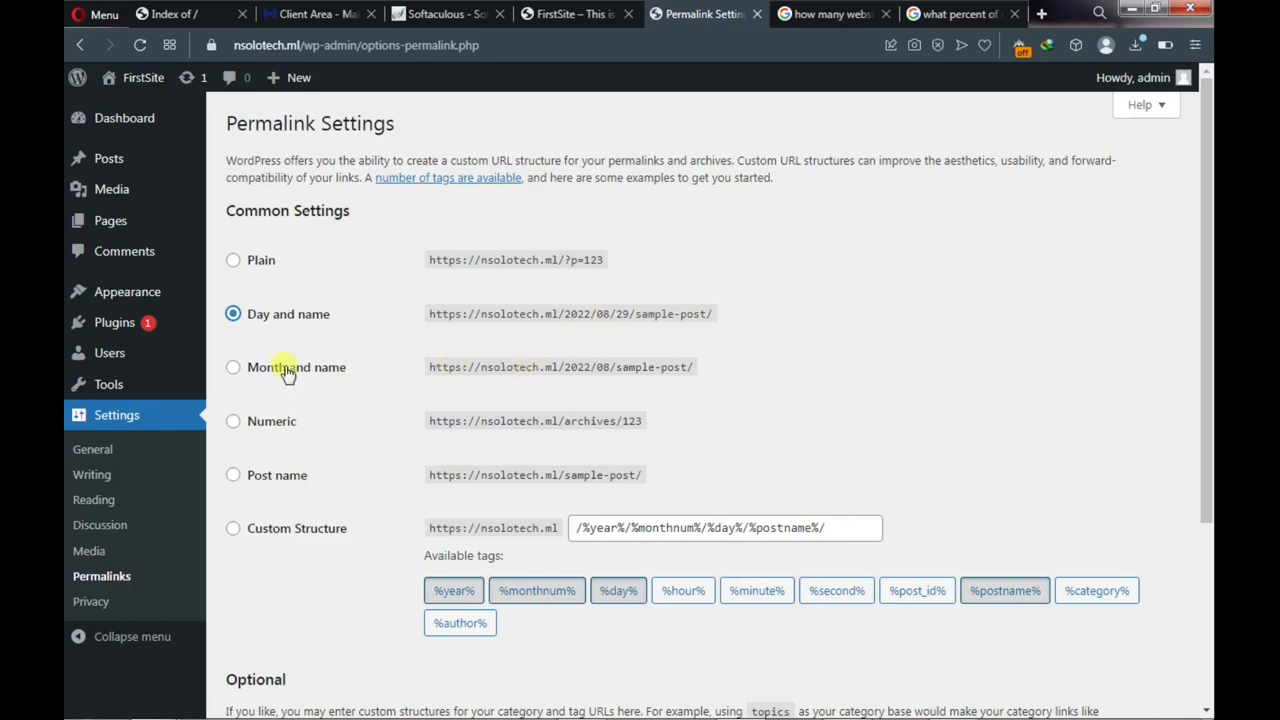
click(250, 372)
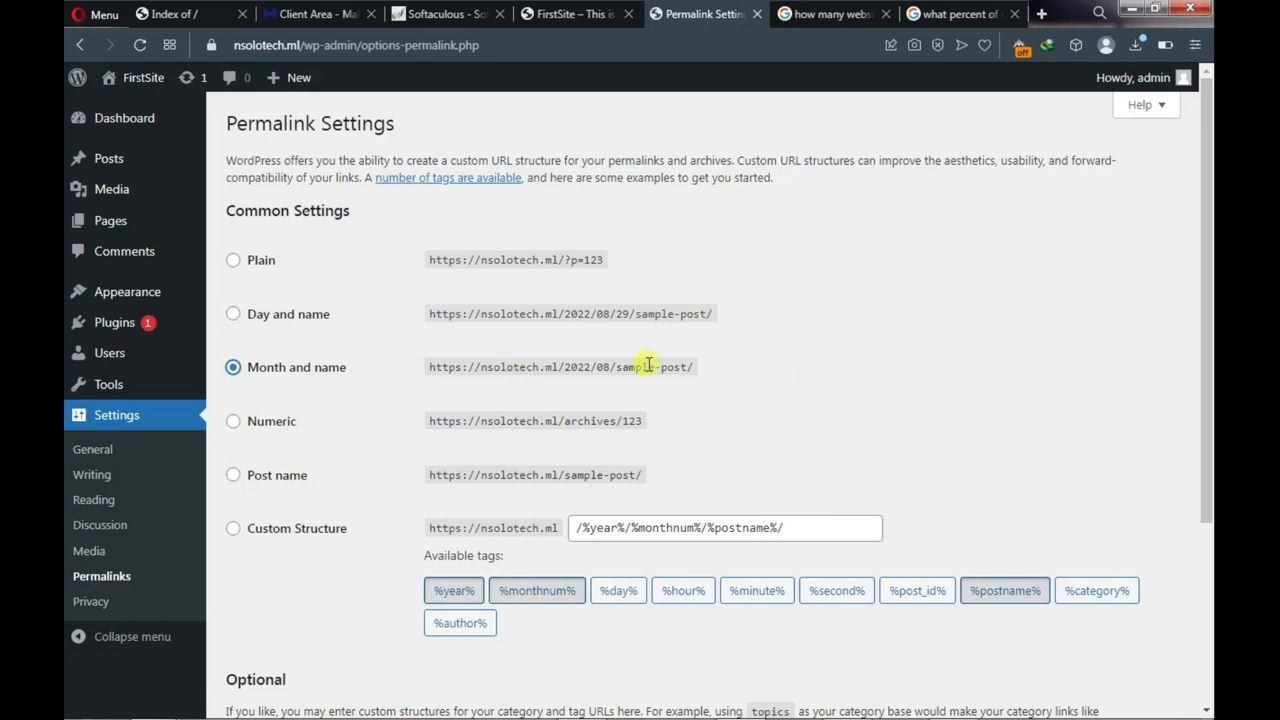
Set the permalink structure to Post name and save the changes
click(252, 480)
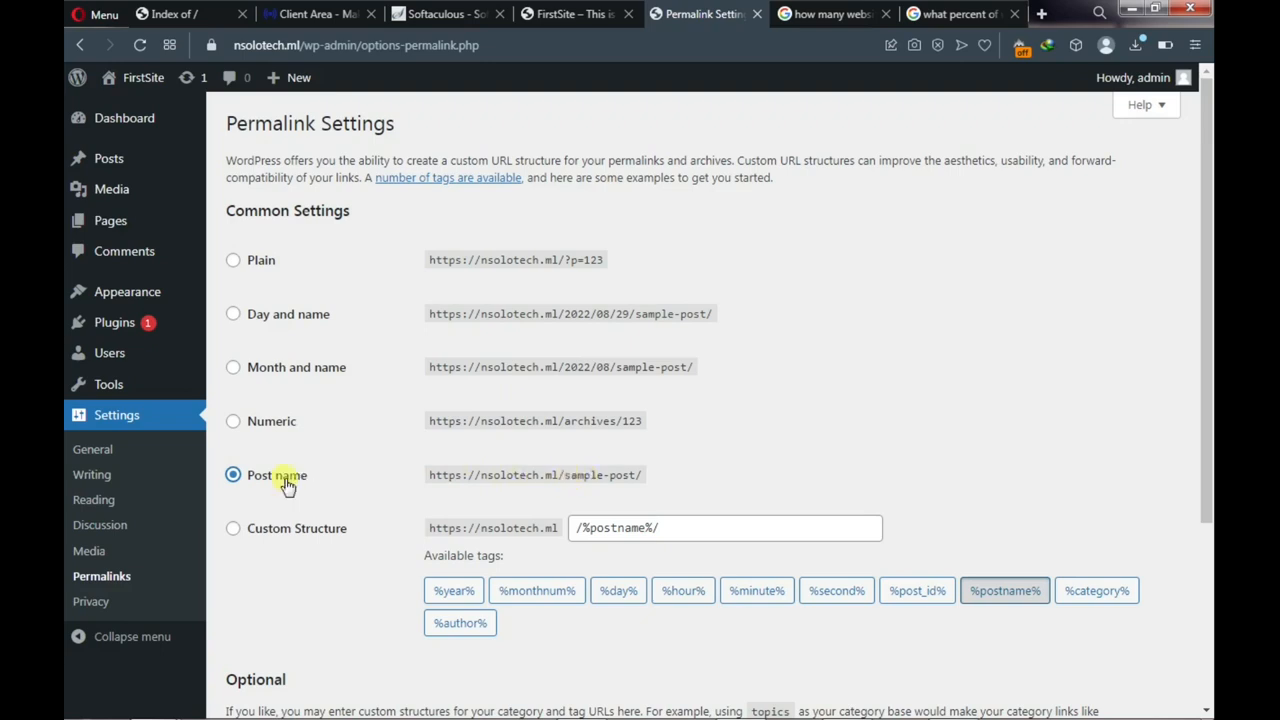
scroll(287, 485, down, 1)
scroll(284, 486, down, 2)
click(268, 628)
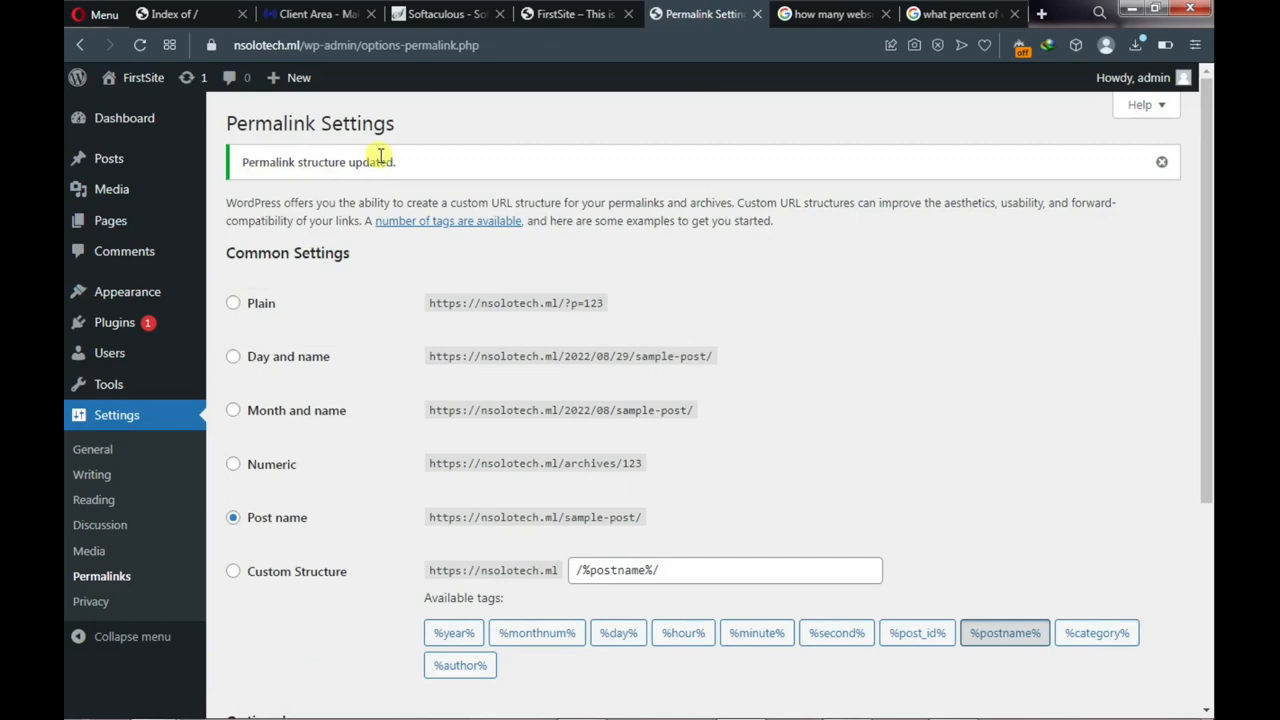
scroll(235, 310, down, 3)
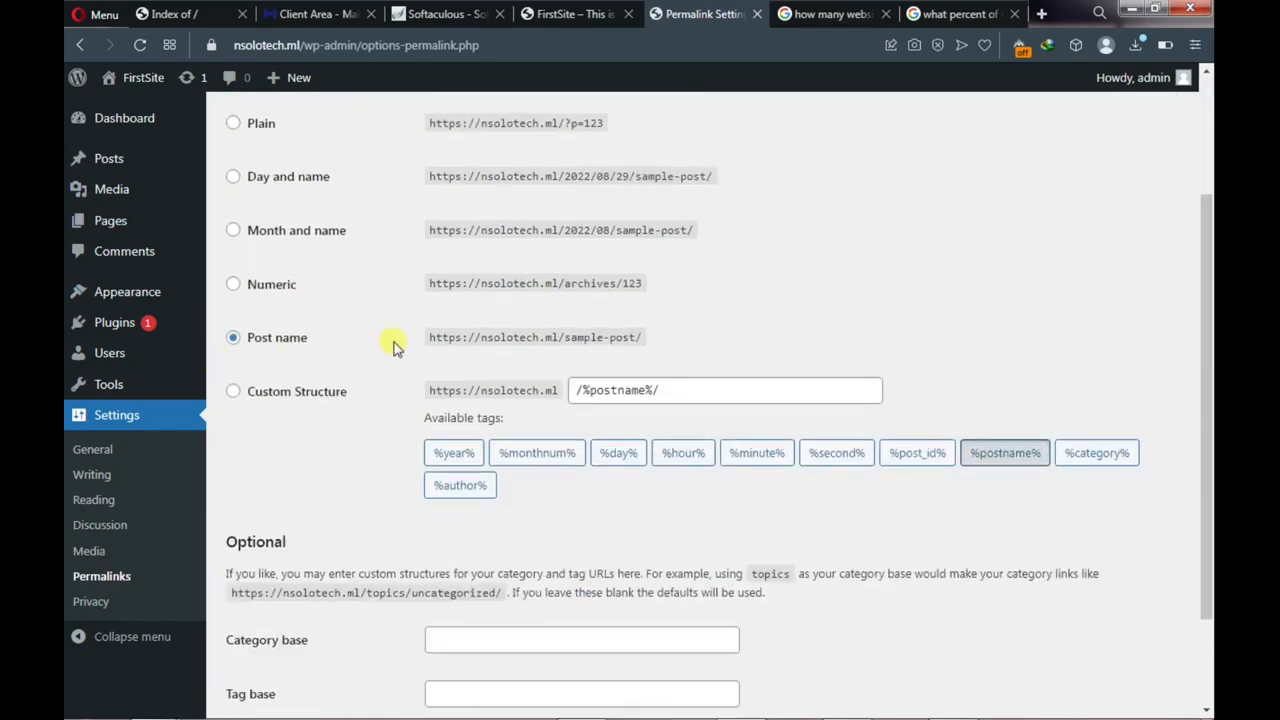
scroll(406, 337, up, 3)
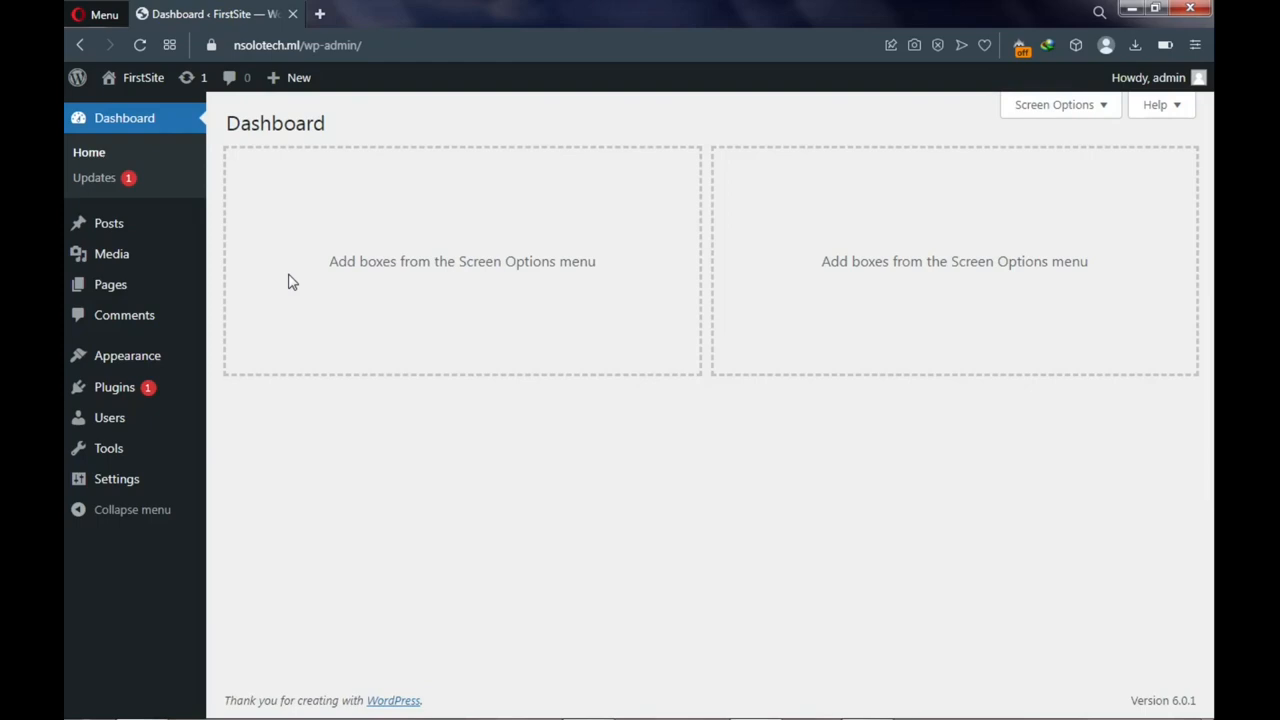
Open the installed themes and delete the Twenty Twenty theme, confirming the deletion
mouse_move(156, 370)
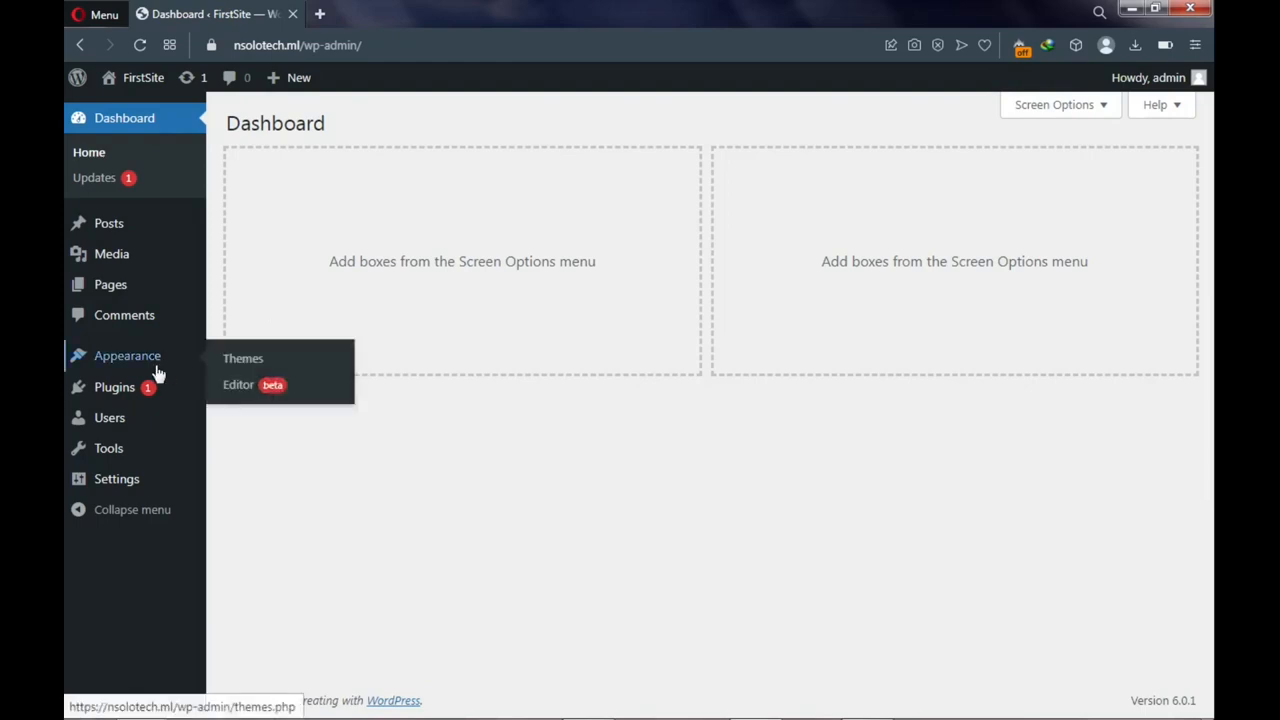
click(238, 362)
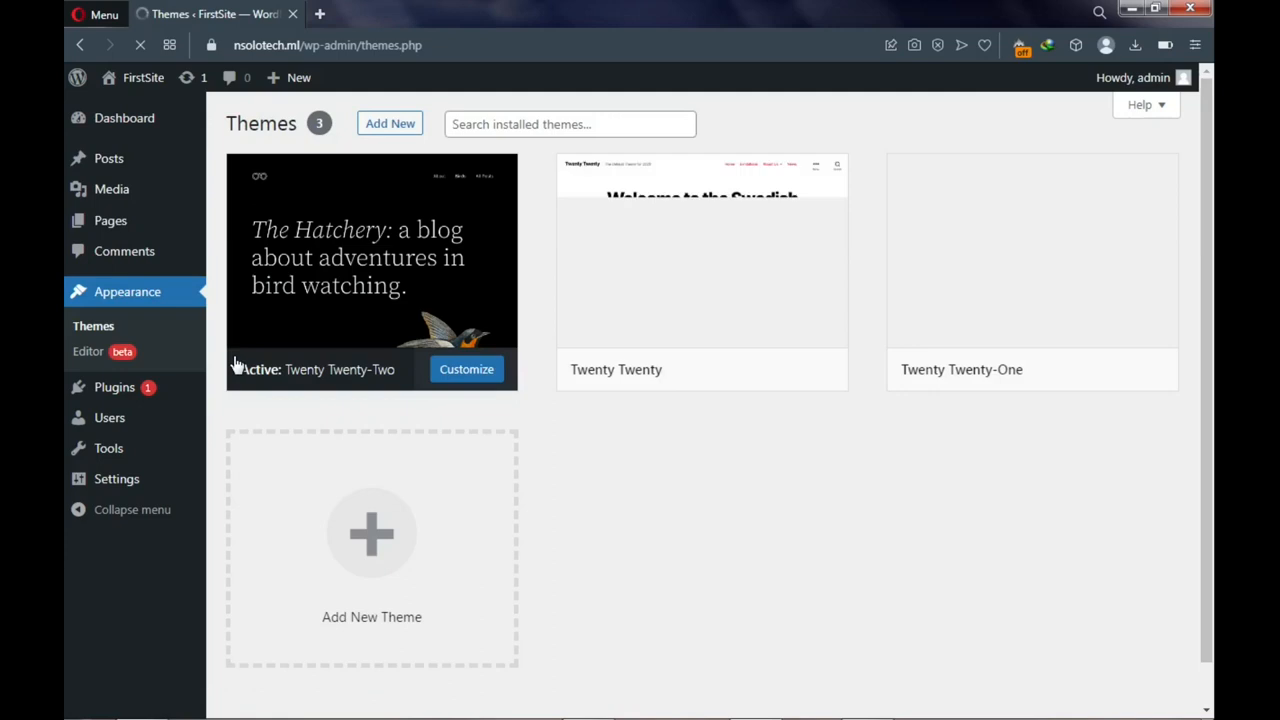
mouse_move(280, 334)
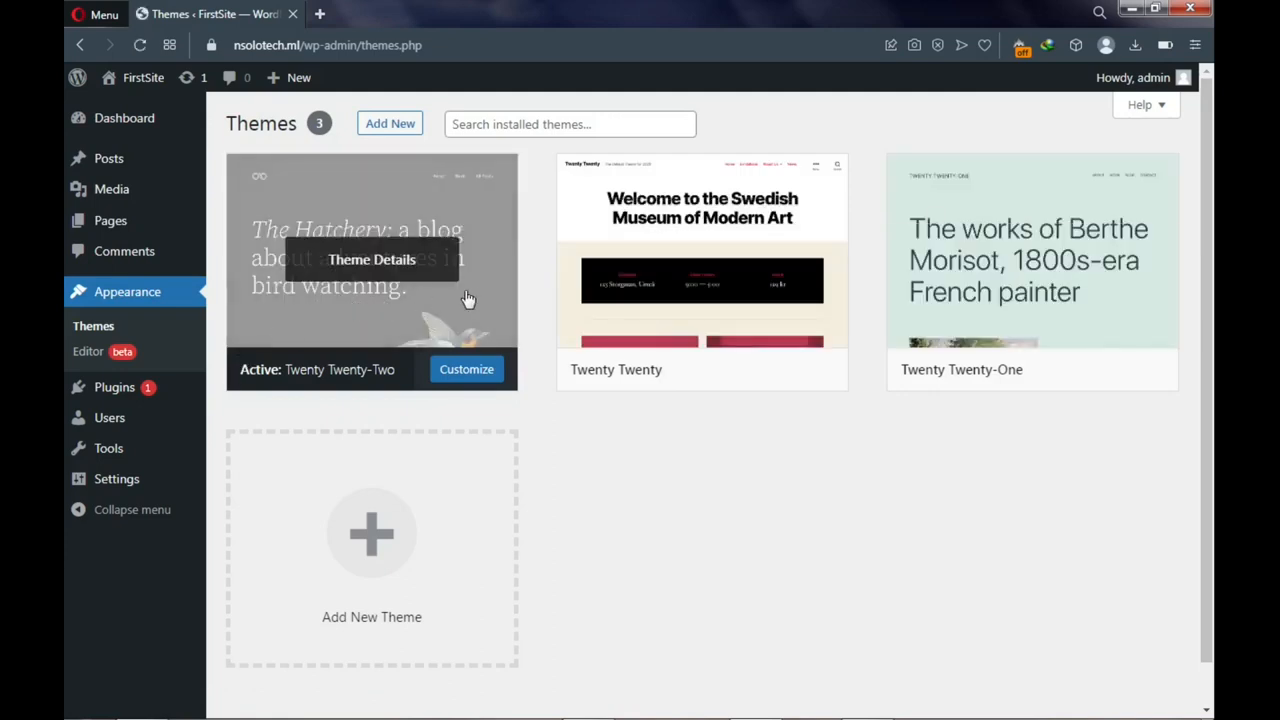
mouse_move(982, 262)
mouse_move(486, 300)
mouse_move(650, 308)
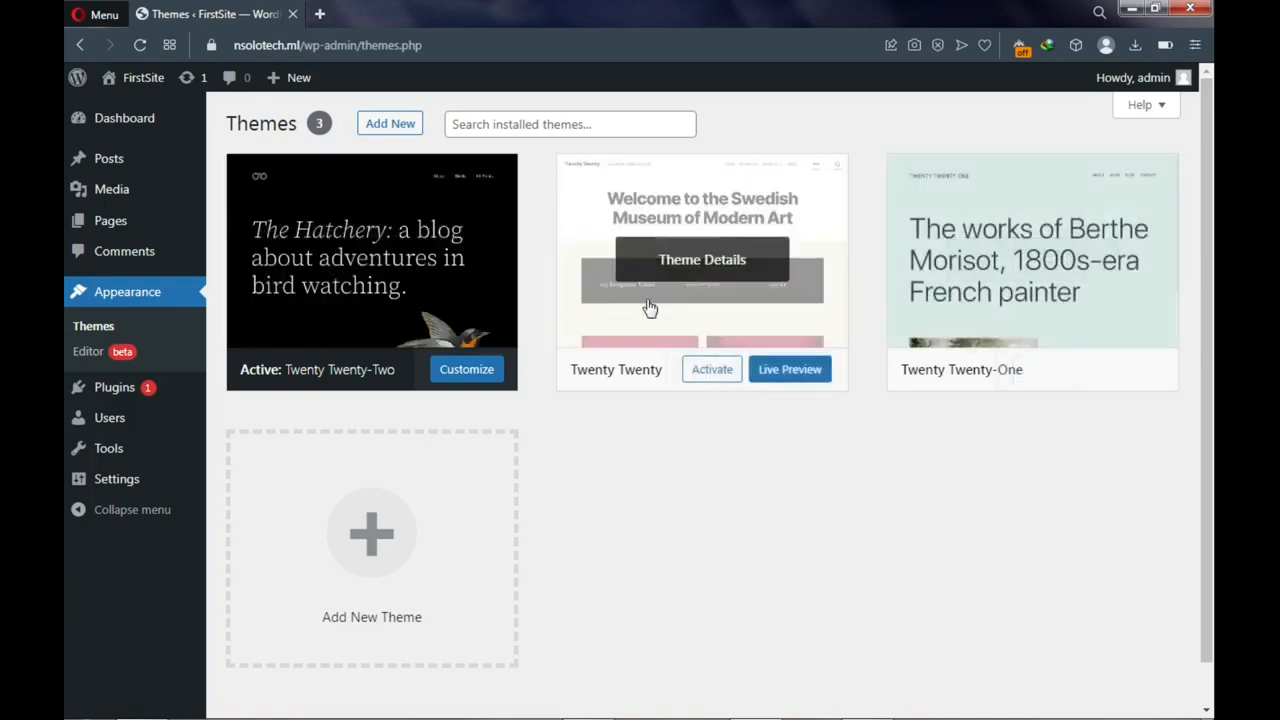
click(648, 307)
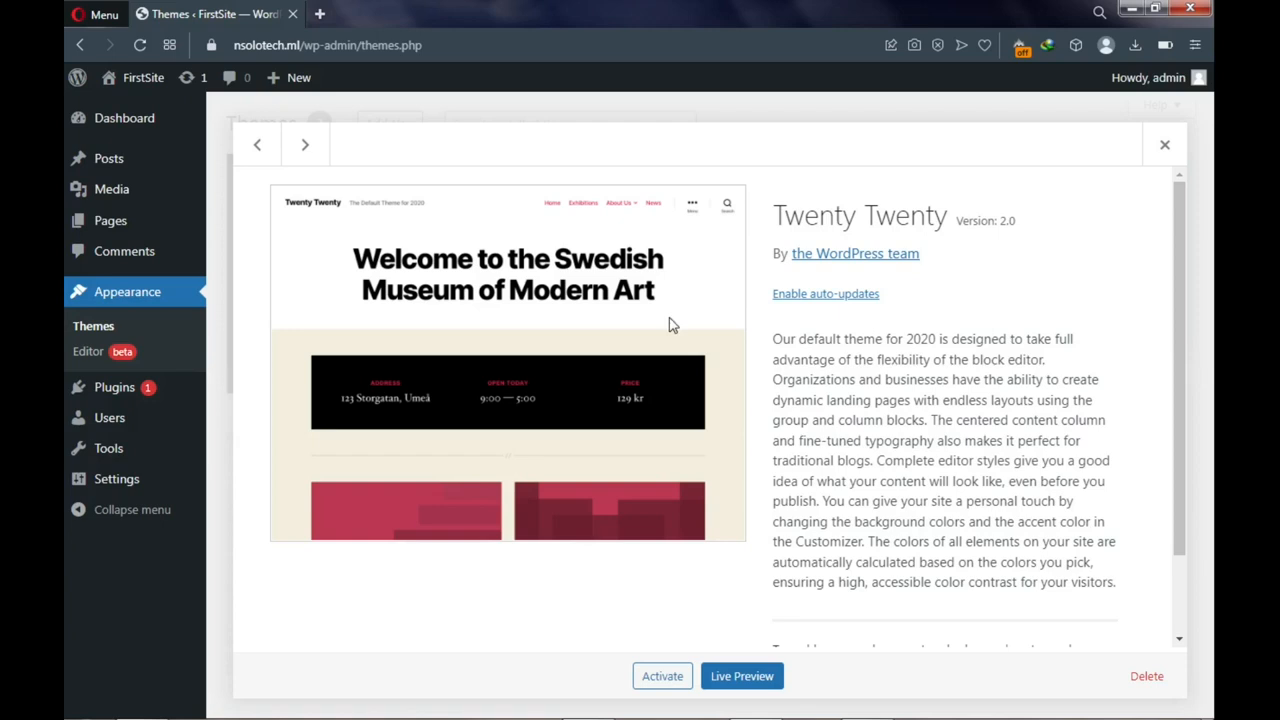
click(1147, 676)
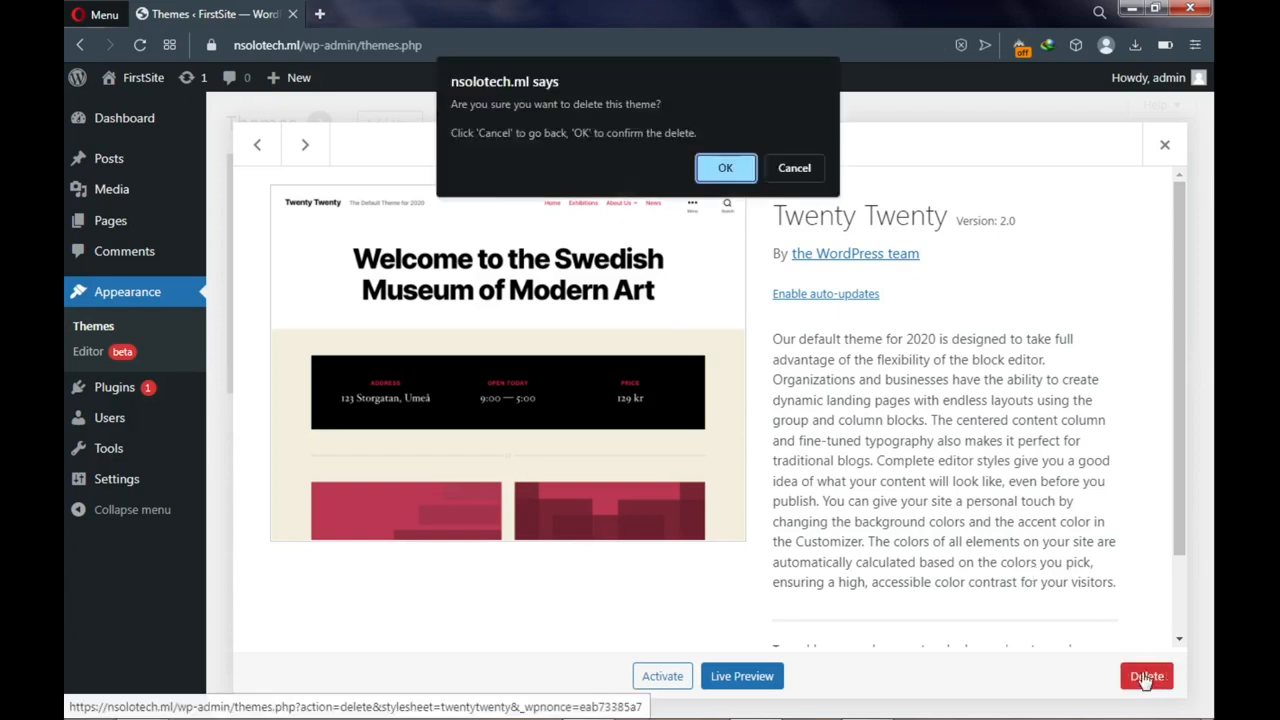
click(722, 167)
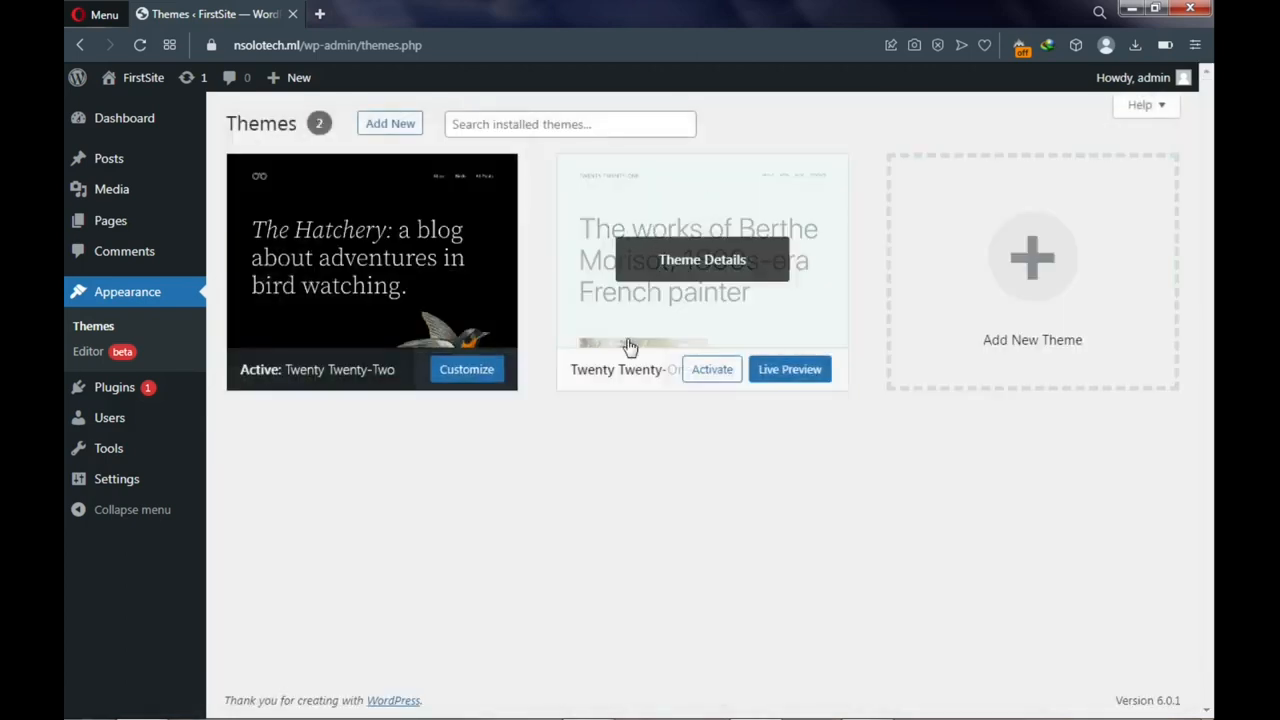
Delete the inactive Twenty Twenty-One theme from the installed themes, confirming the deletion
click(630, 345)
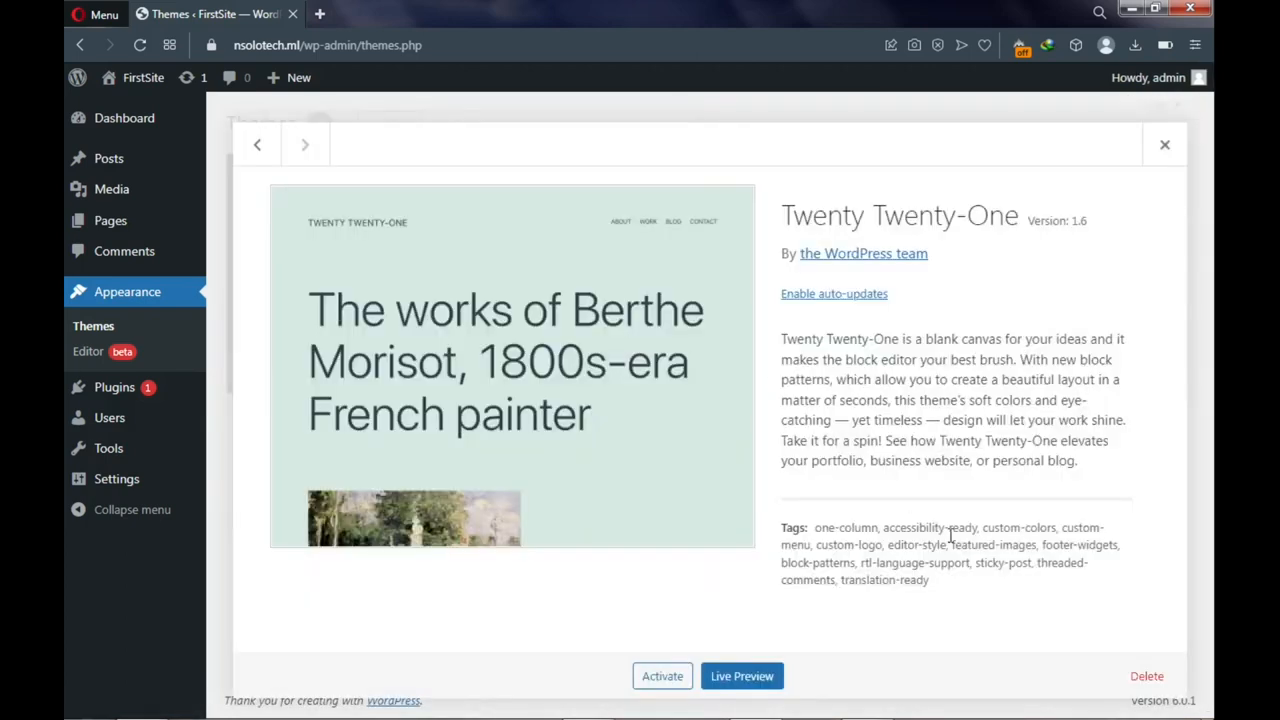
click(1140, 678)
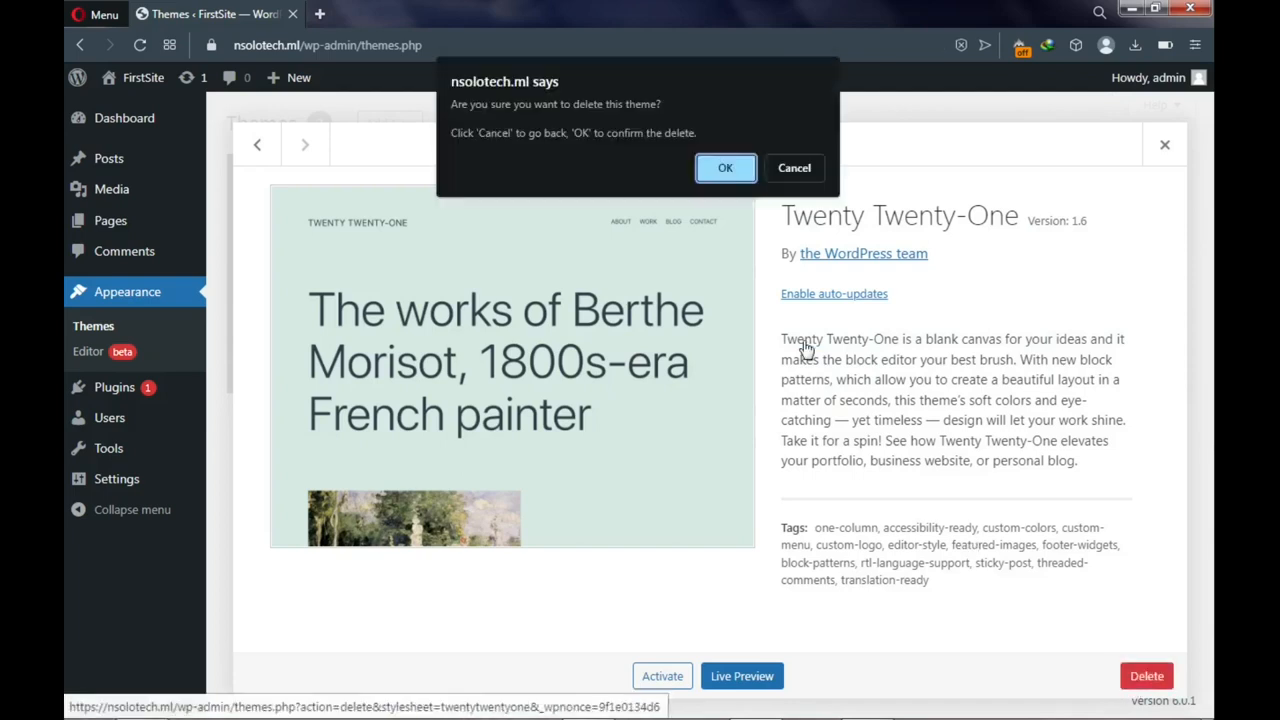
click(716, 170)
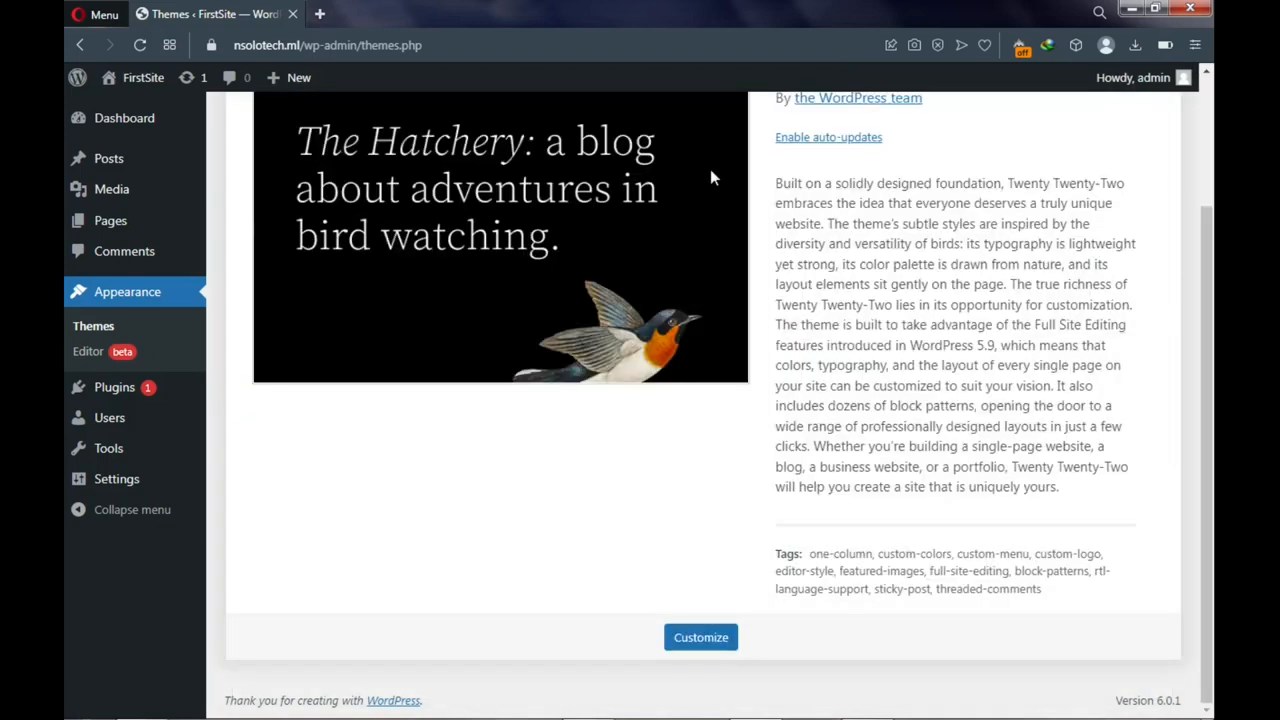
scroll(400, 208, up, 3)
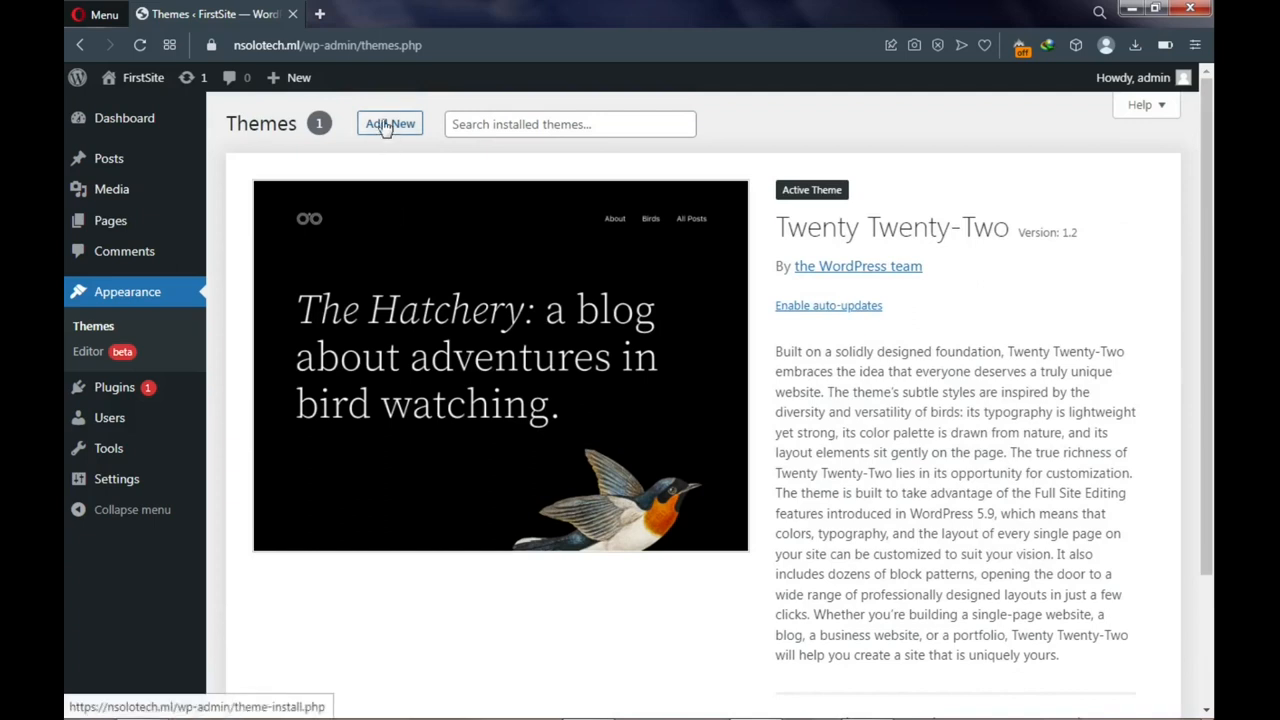
Install the Astra theme from the popular themes available for adding to the site
click(386, 133)
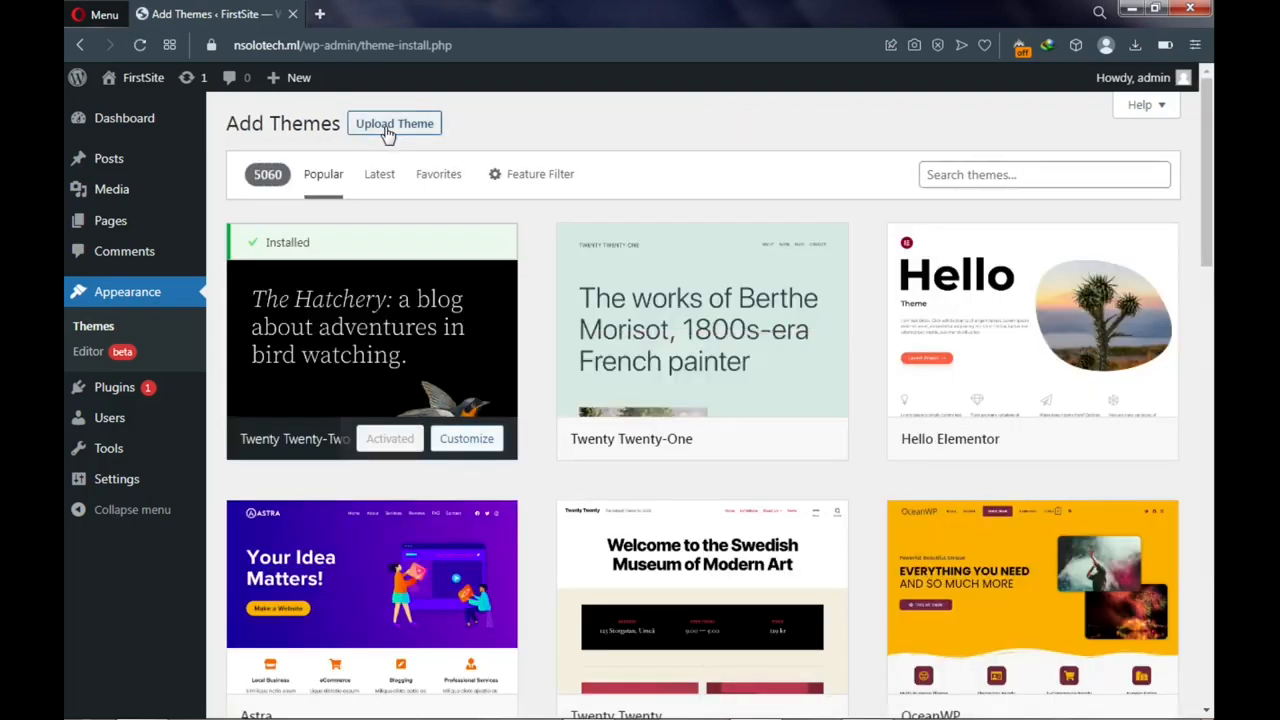
click(947, 174)
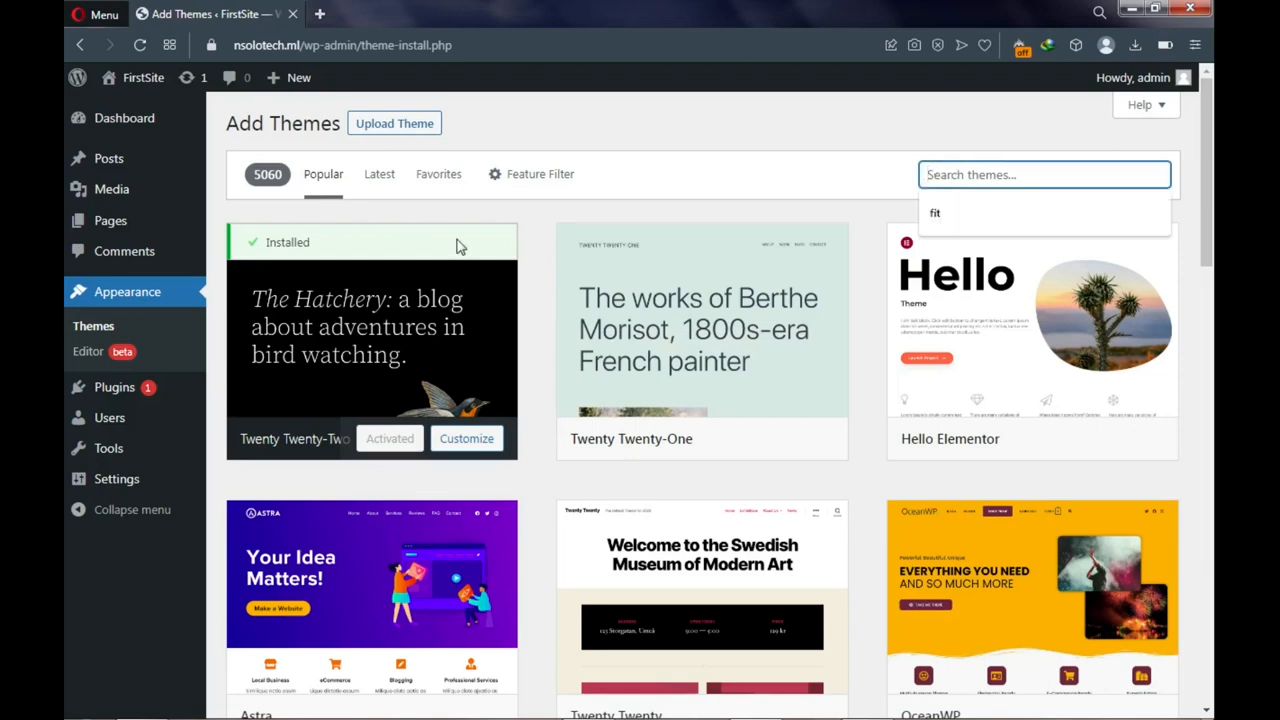
scroll(408, 280, down, 3)
mouse_move(392, 318)
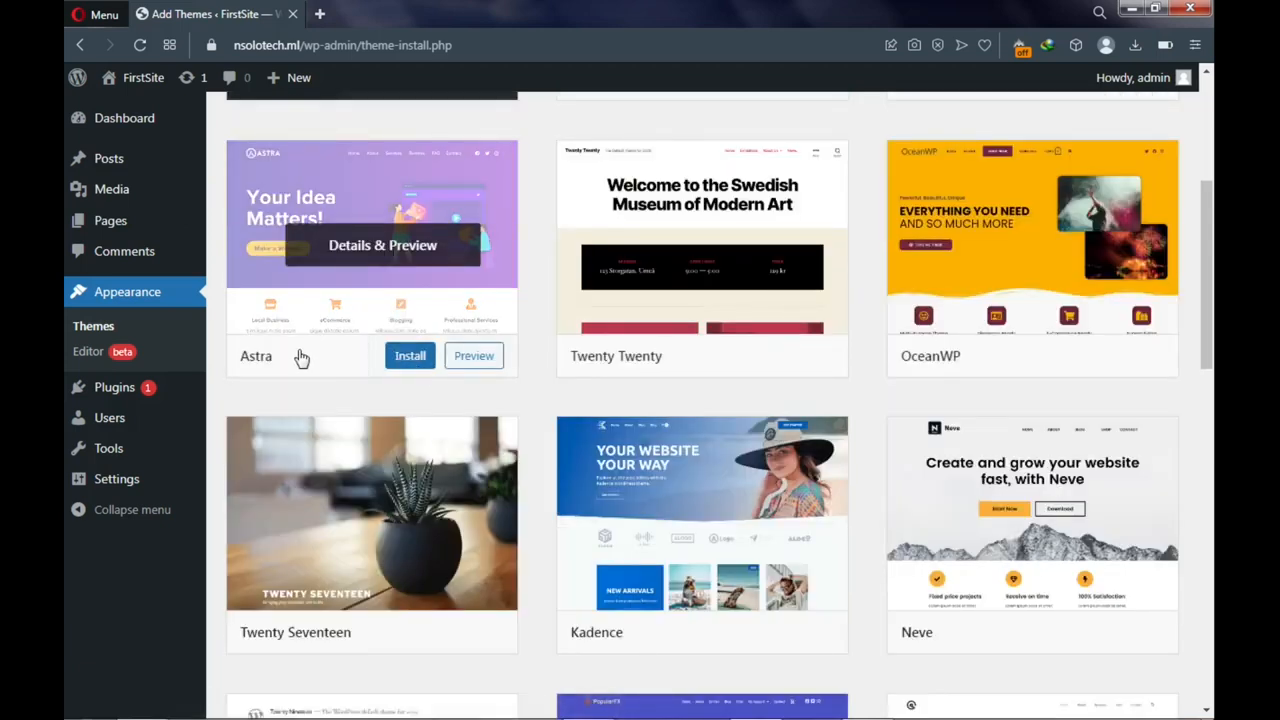
scroll(366, 331, up, 2)
scroll(370, 330, up, 1)
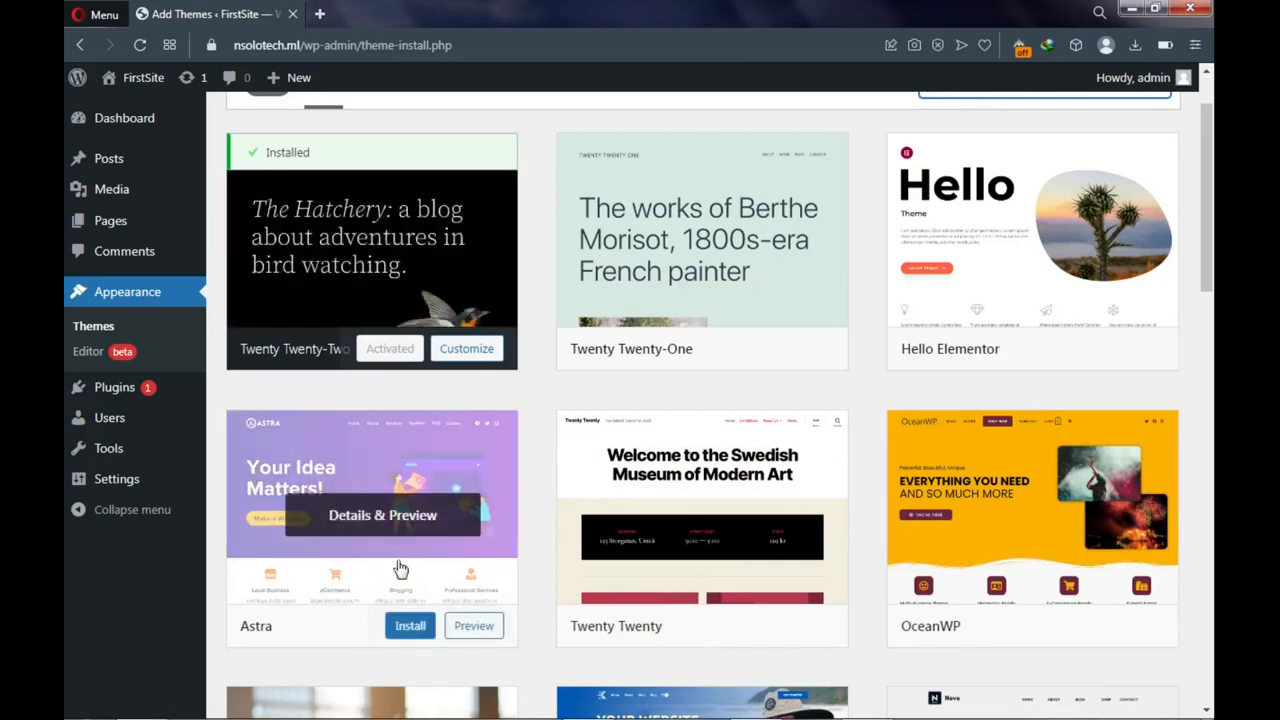
click(408, 628)
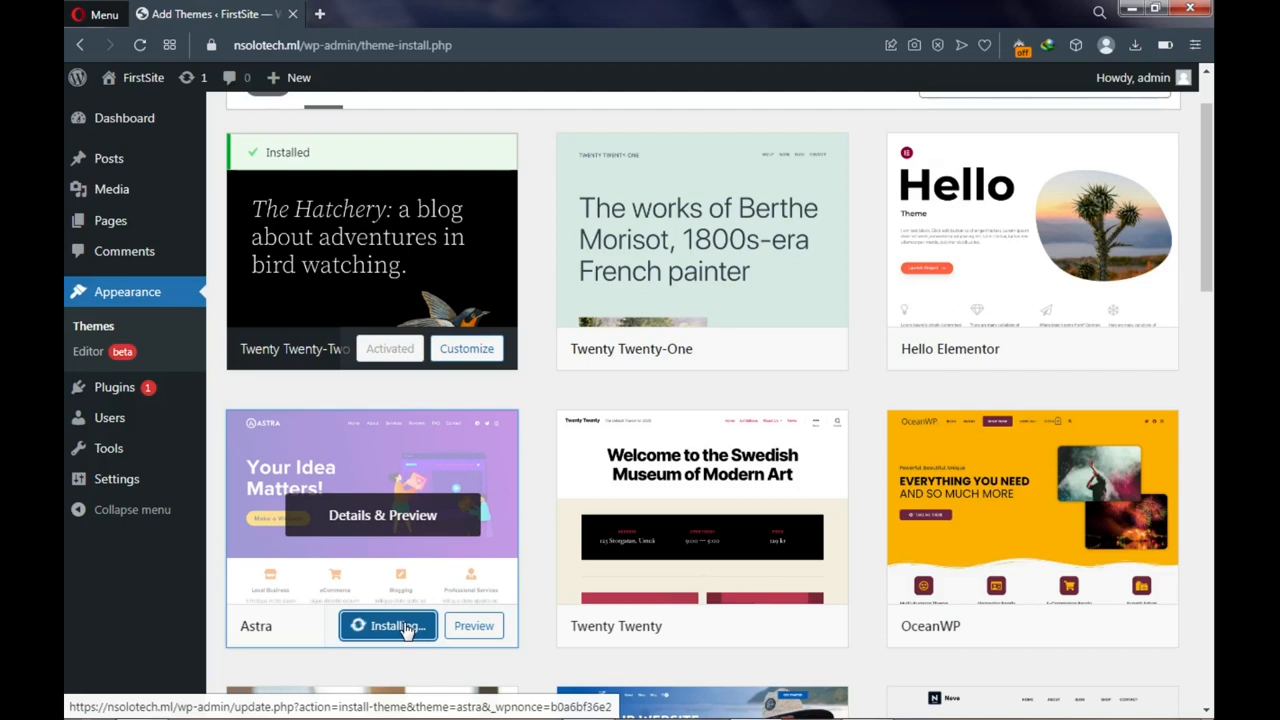
Activate the Astra theme and get started with its Starter Templates plugin
scroll(366, 460, down, 2)
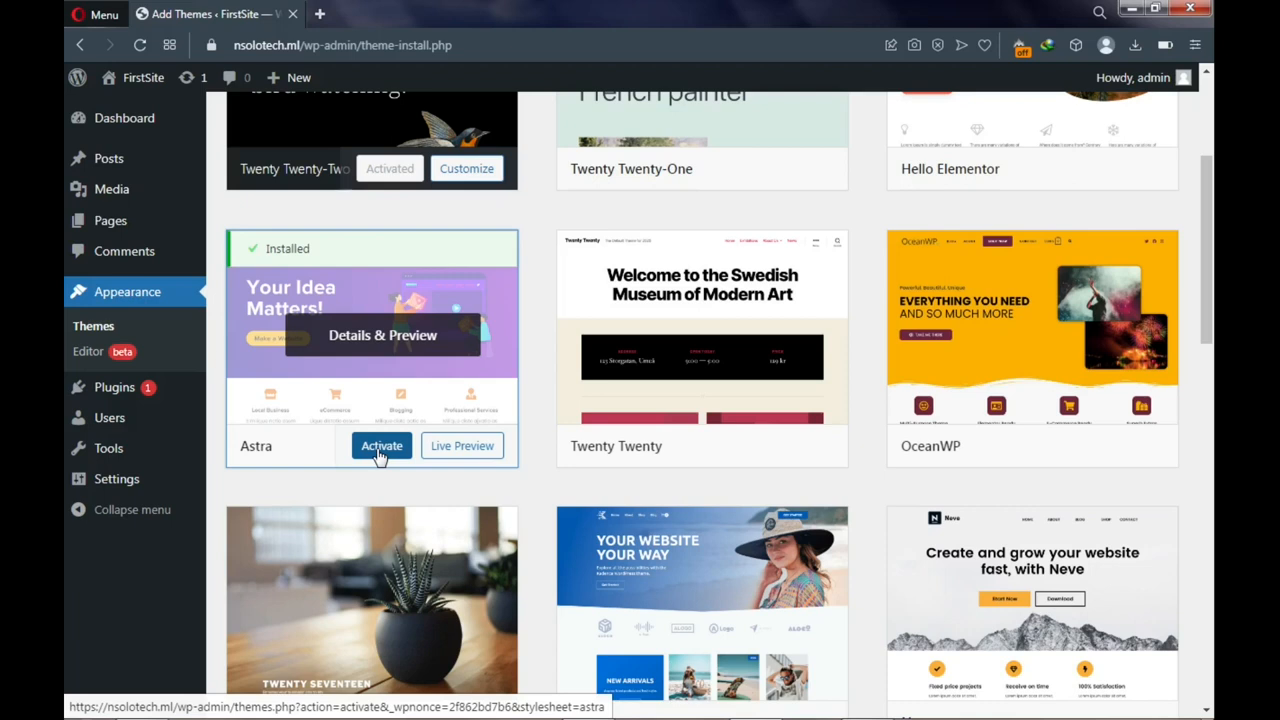
click(376, 454)
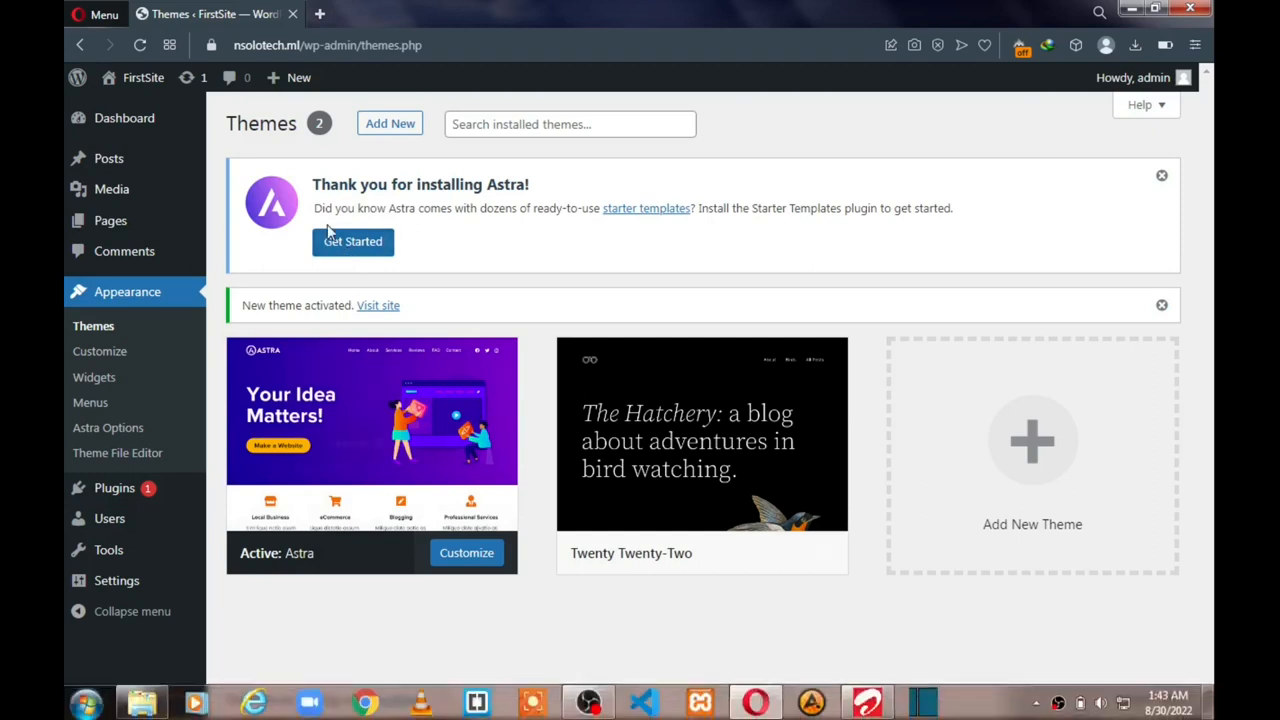
click(342, 252)
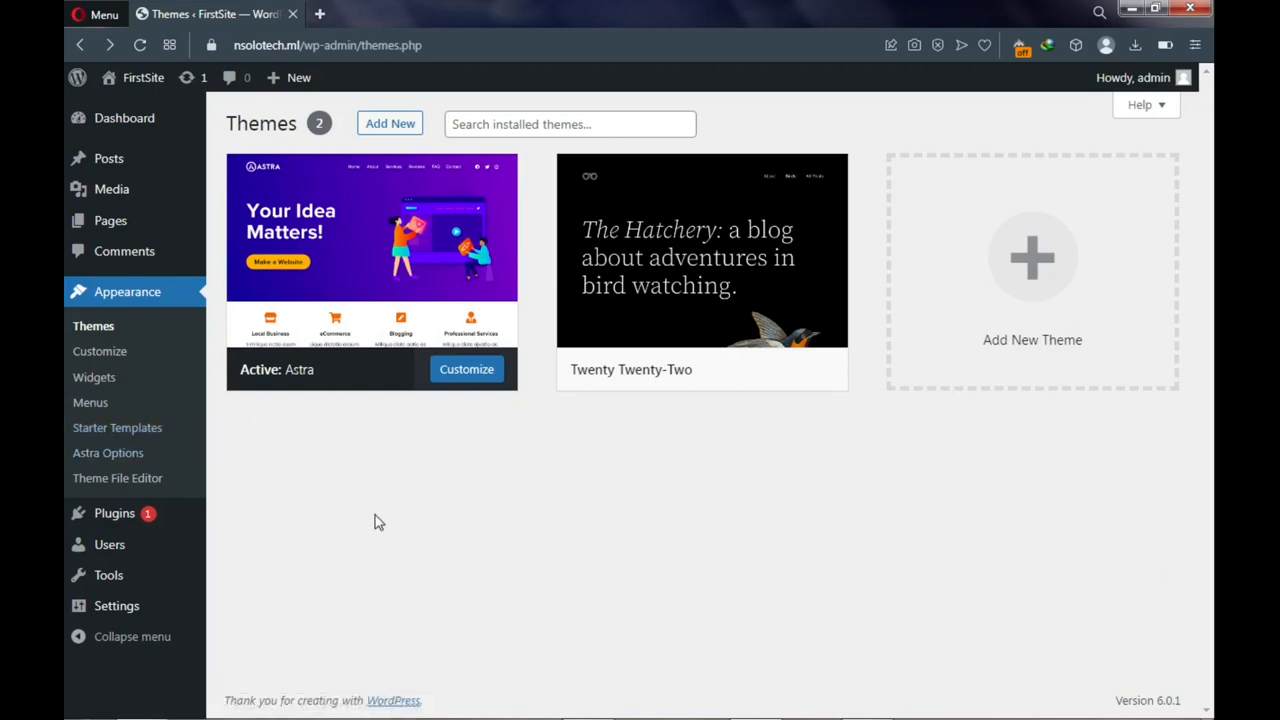
Delete the inactive Twenty Twenty-Two theme from its theme details and confirm the deletion
mouse_move(312, 718)
mouse_move(631, 318)
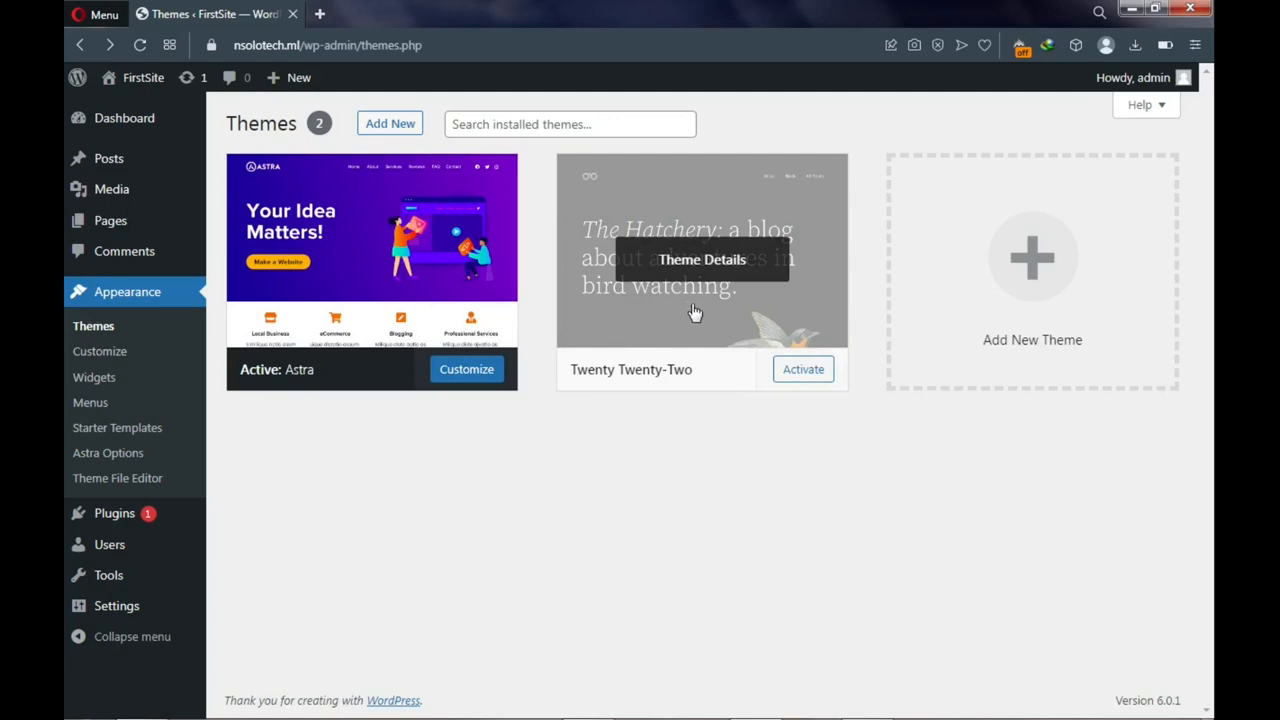
click(636, 328)
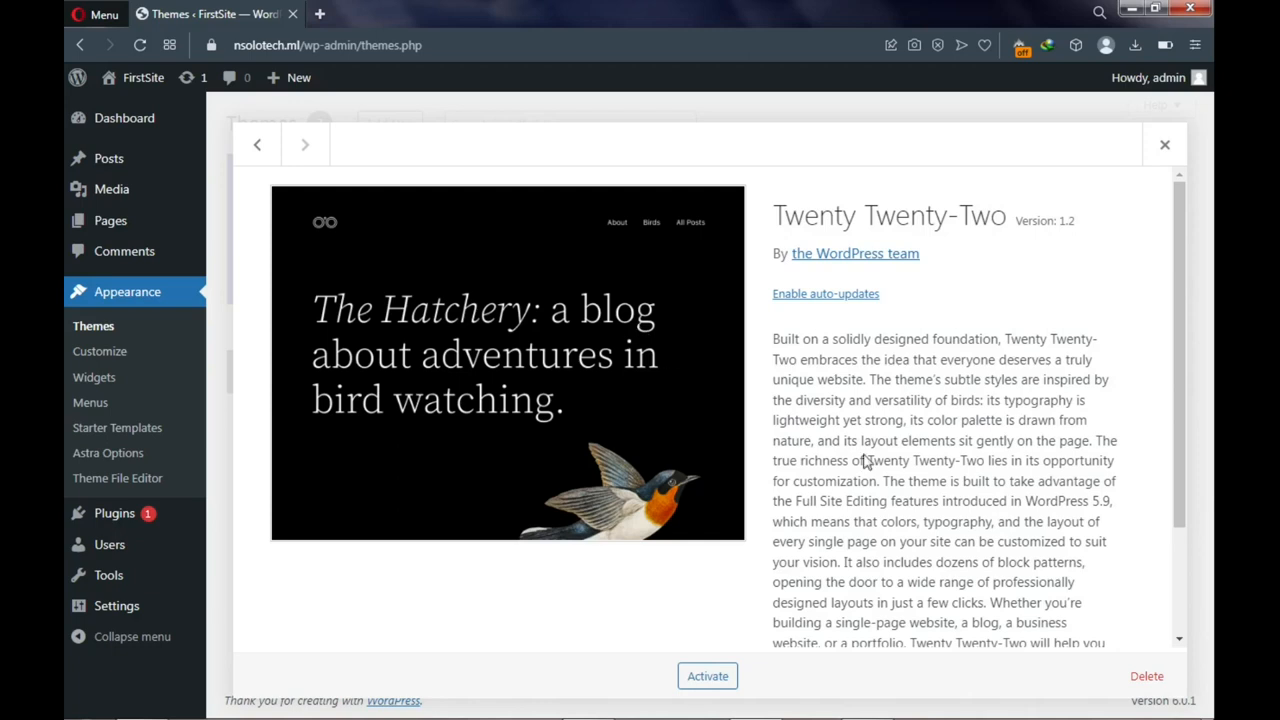
click(1146, 677)
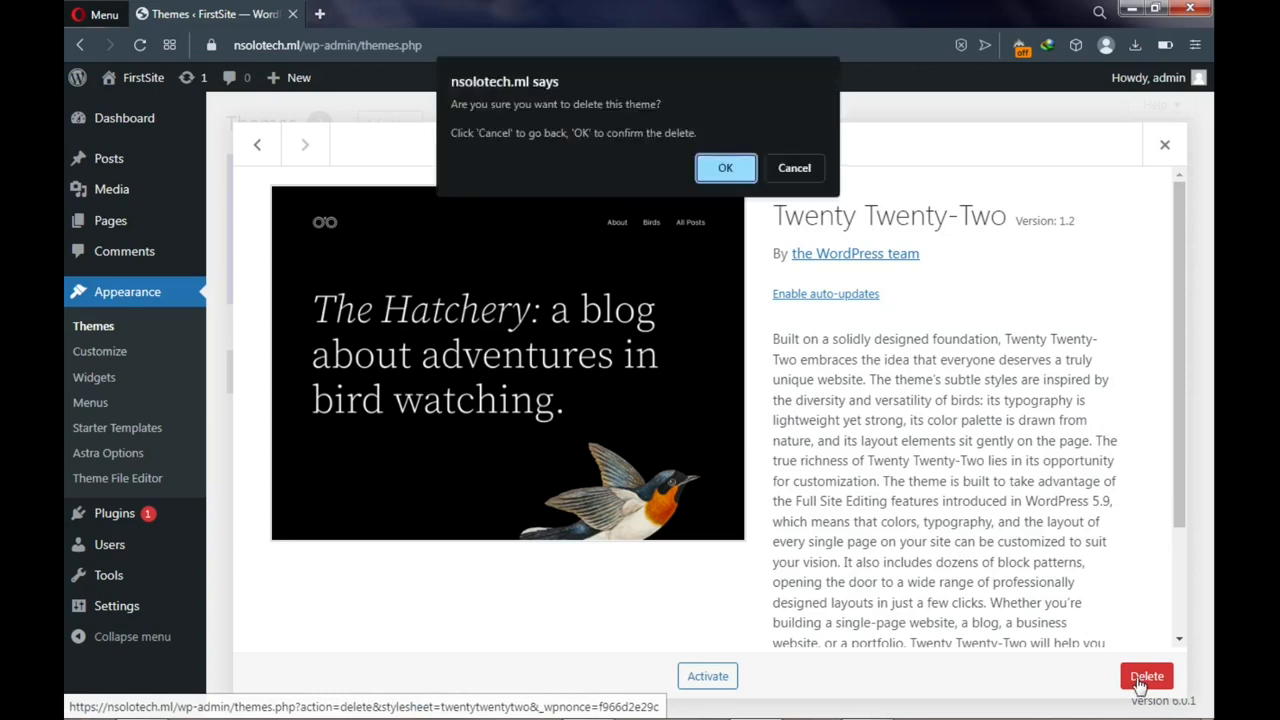
click(719, 170)
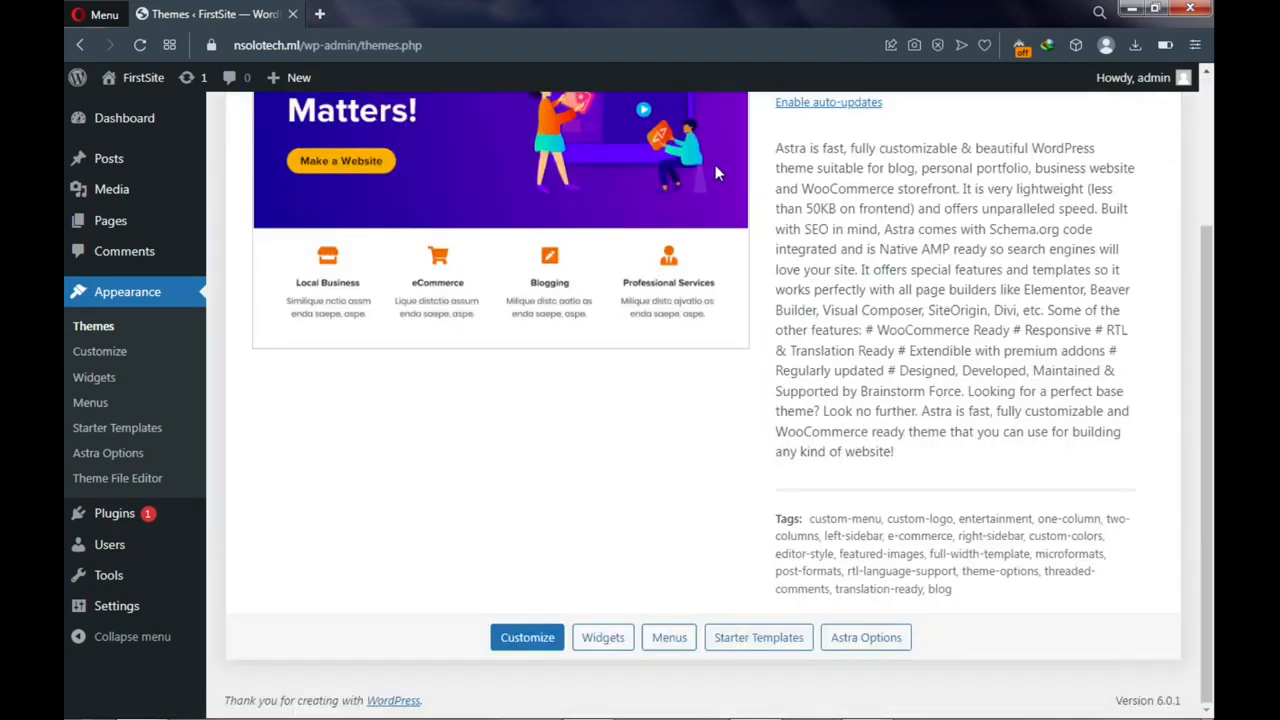
scroll(561, 231, up, 3)
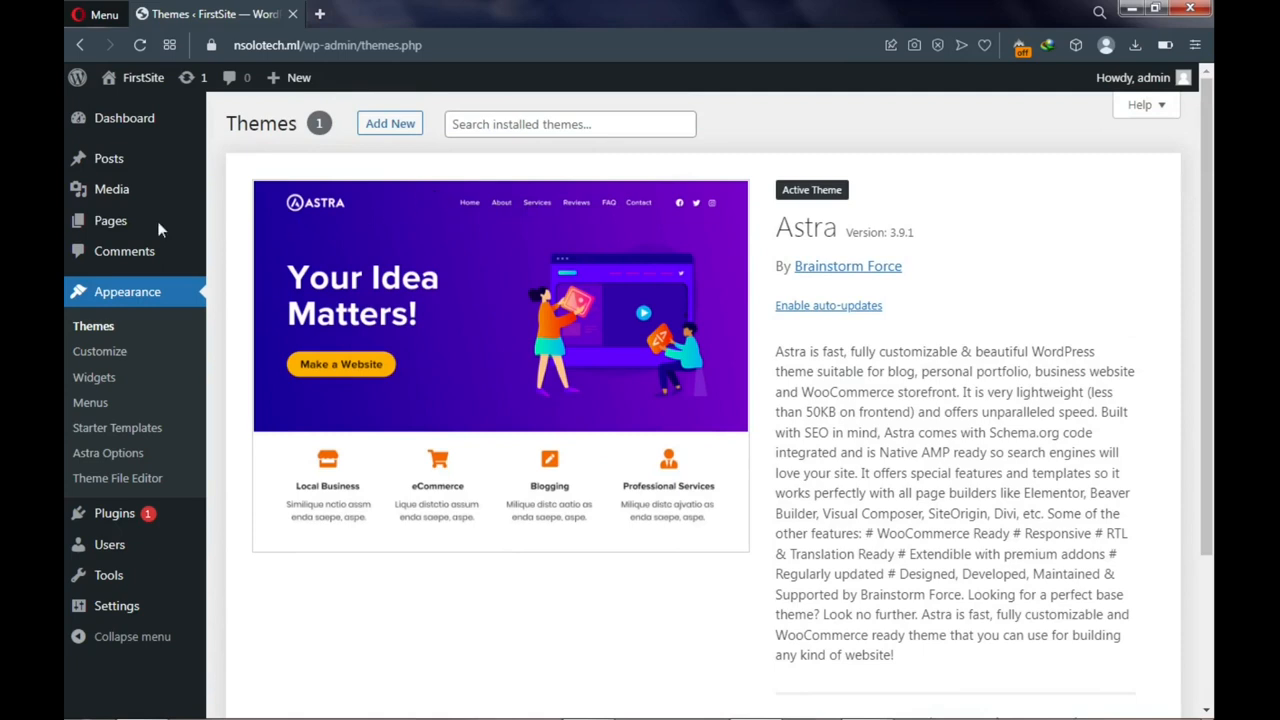
Bulk-delete the Akismet Anti-Spam and Hello Dolly plugins from the installed plugins, keeping Starter Templates, and confirm the deletion
mouse_move(118, 240)
mouse_move(110, 515)
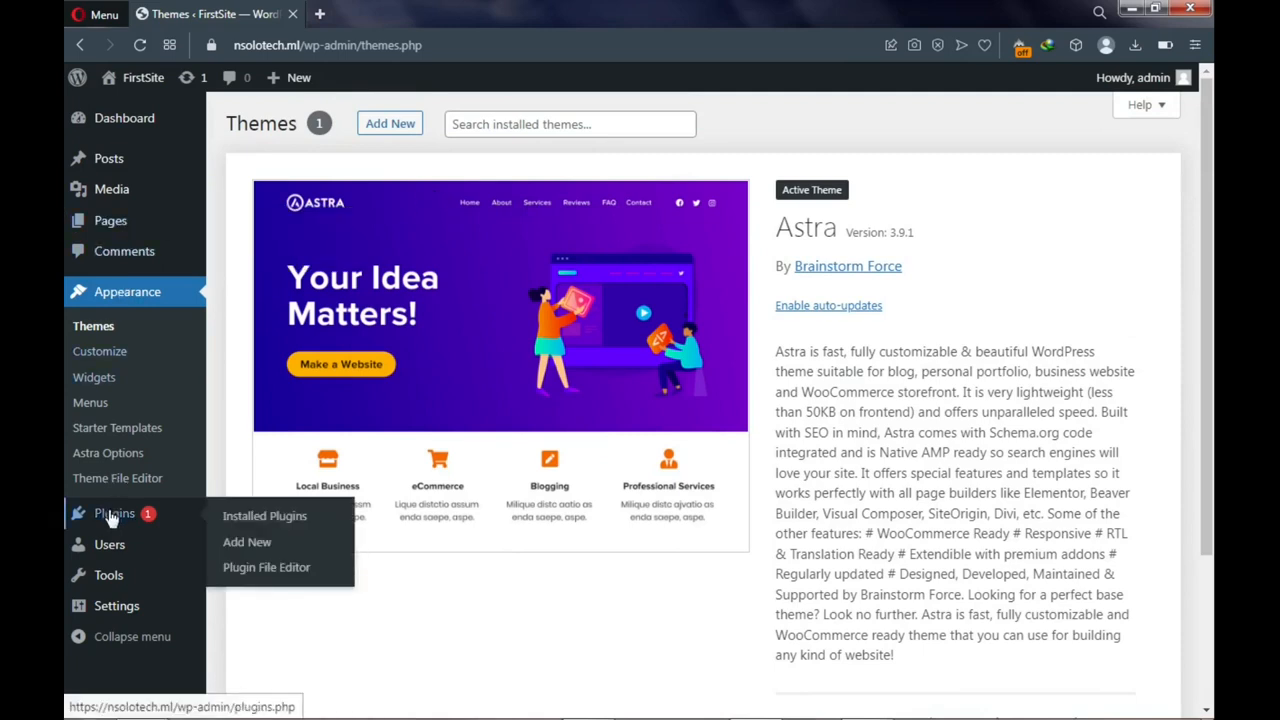
click(252, 518)
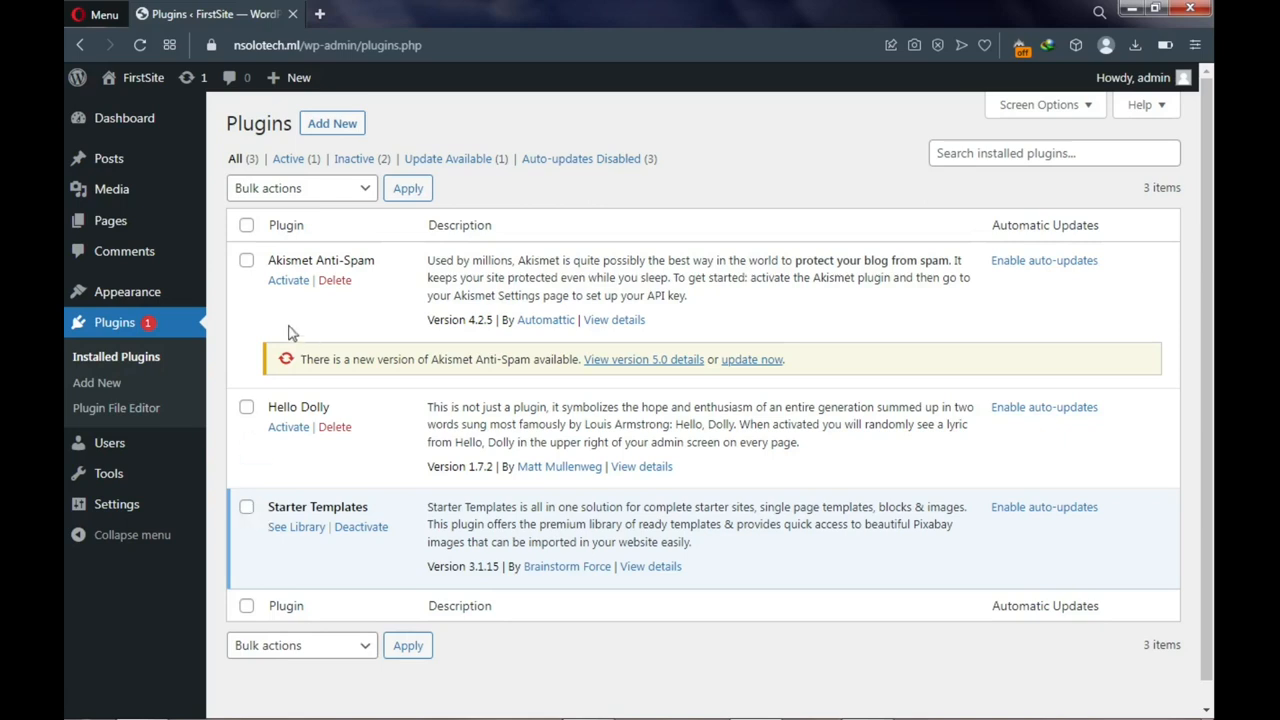
click(247, 229)
click(247, 508)
click(300, 190)
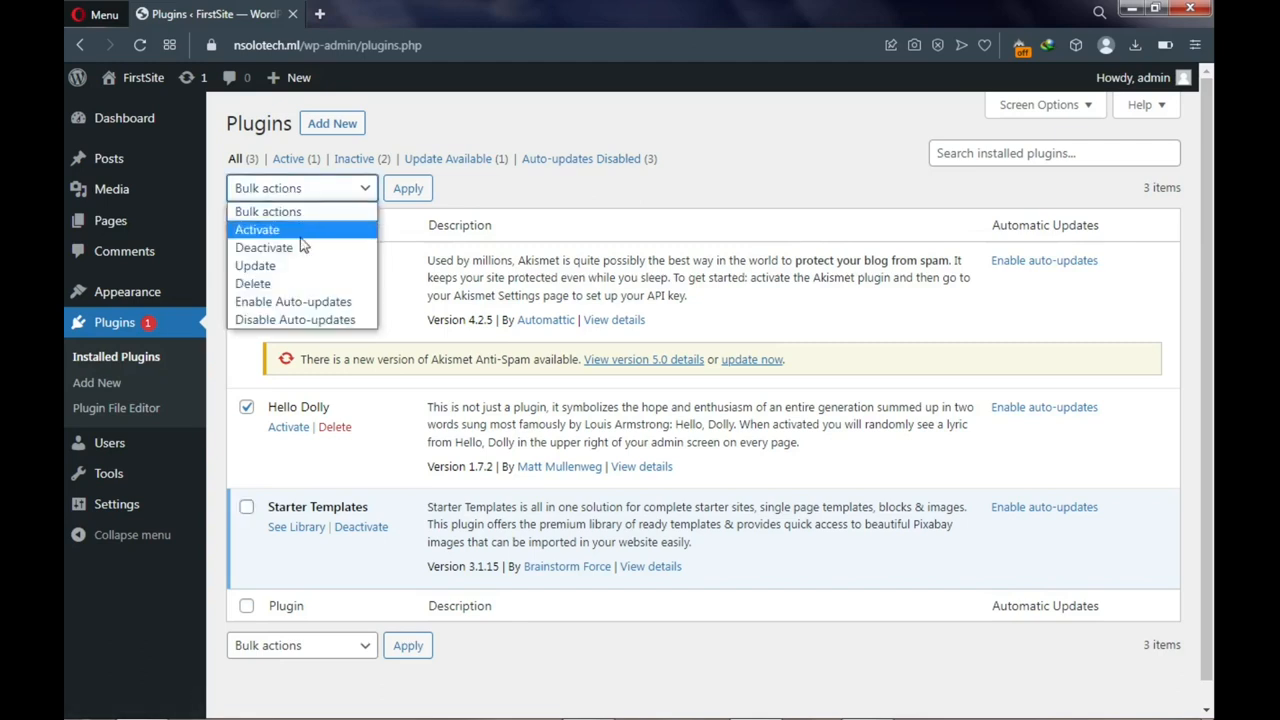
click(286, 284)
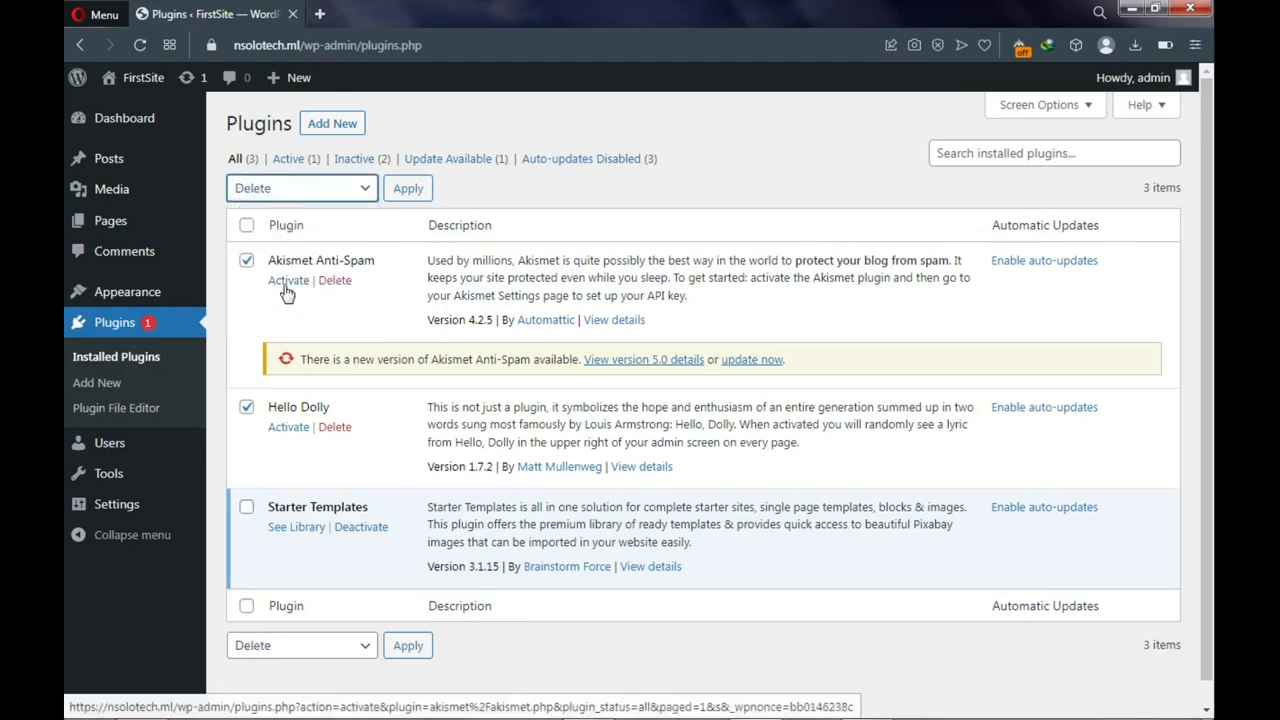
click(408, 190)
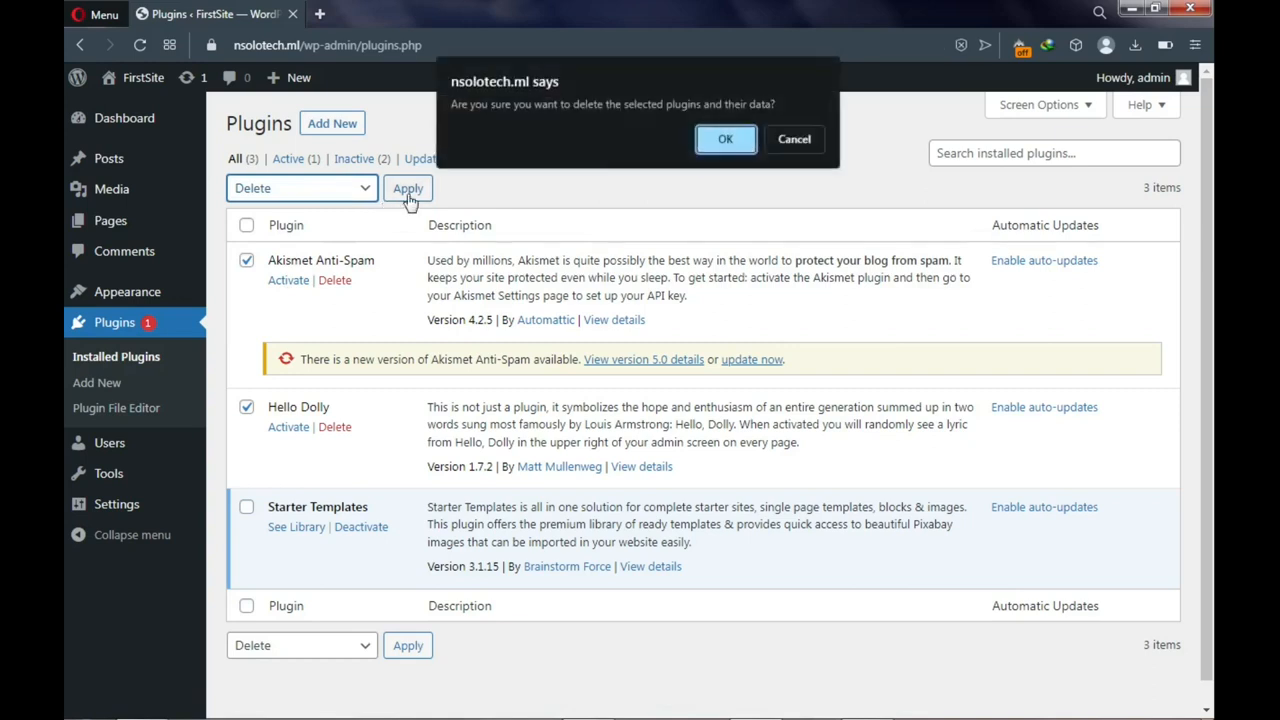
click(743, 143)
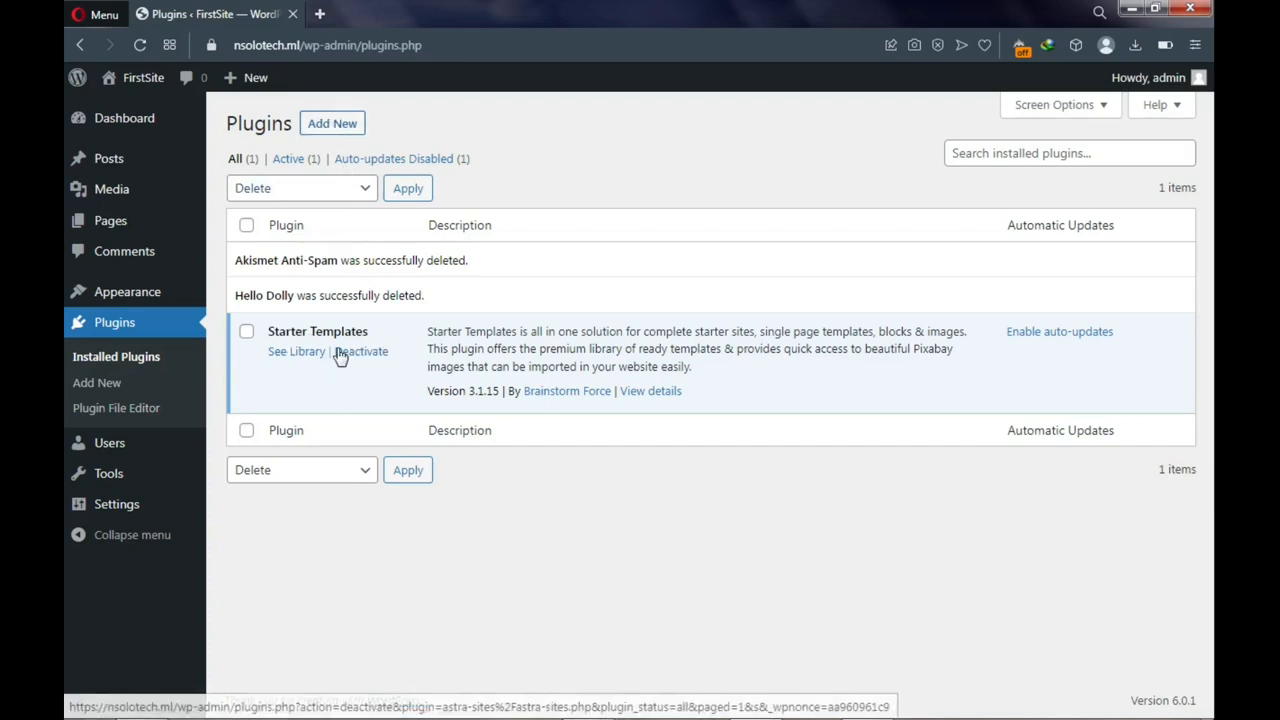
Install the Elementor Website Builder plugin from the popular plugins and activate it
click(337, 126)
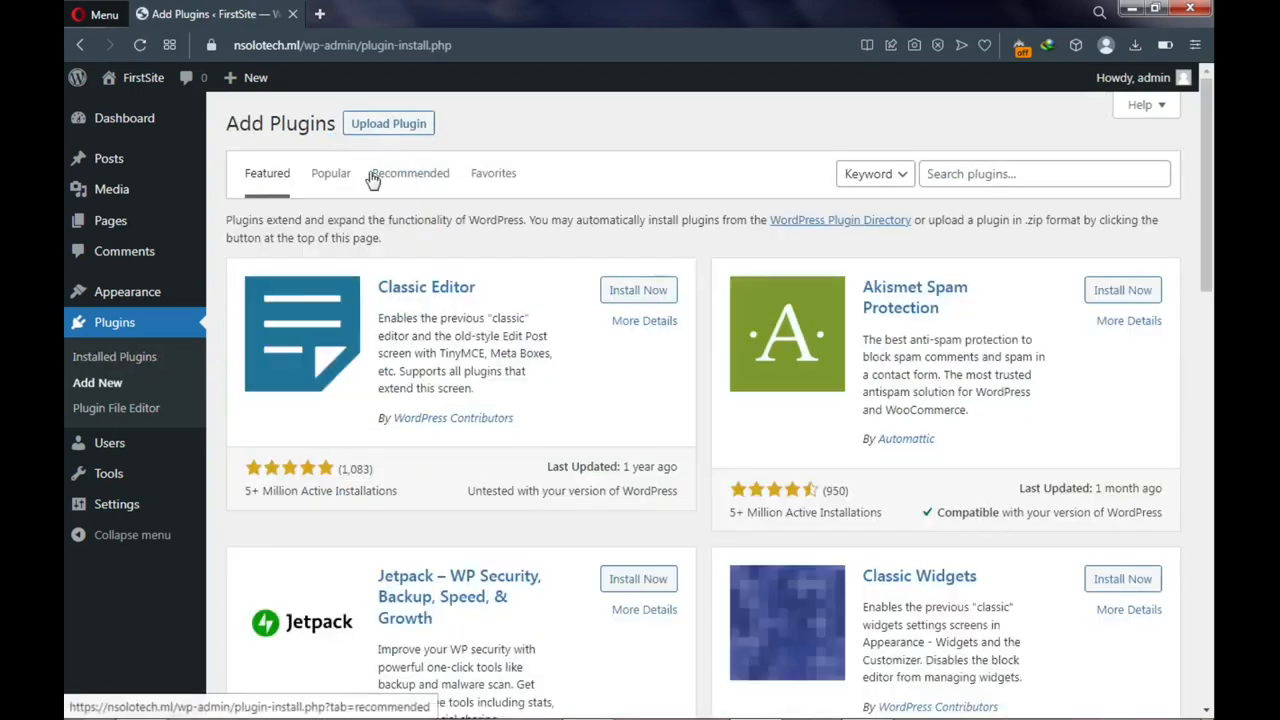
click(336, 178)
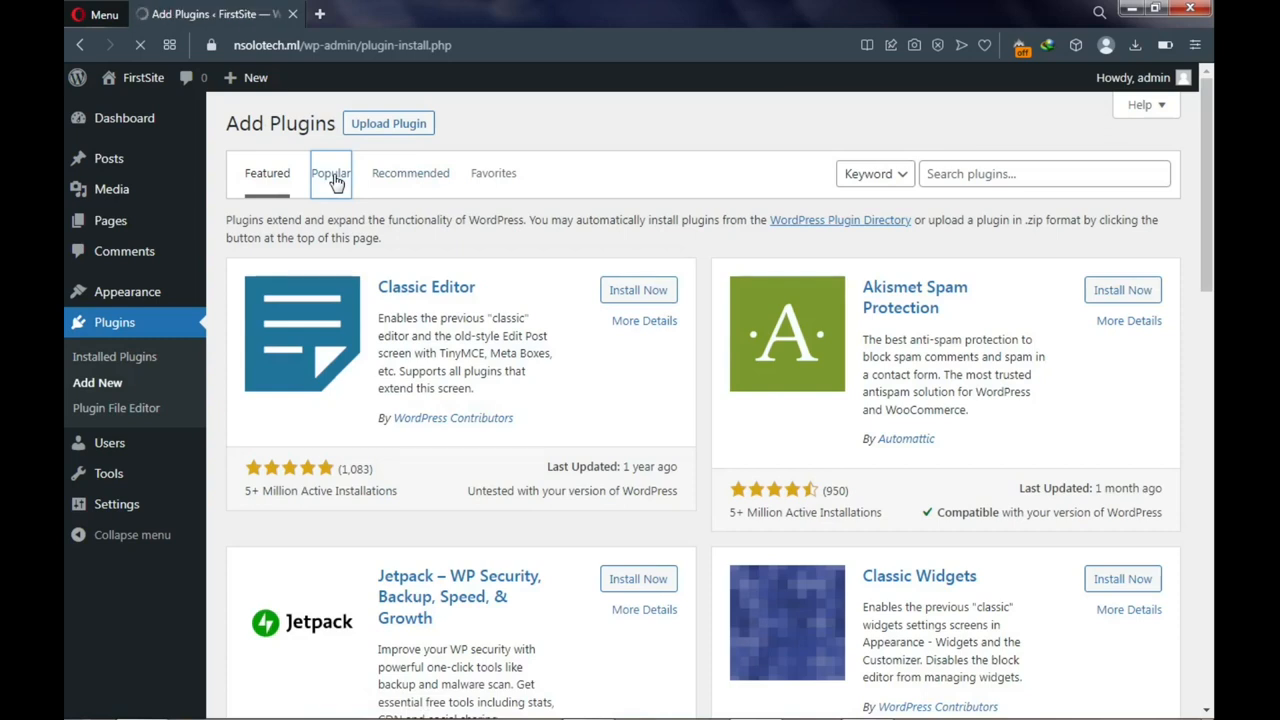
scroll(335, 183, down, 2)
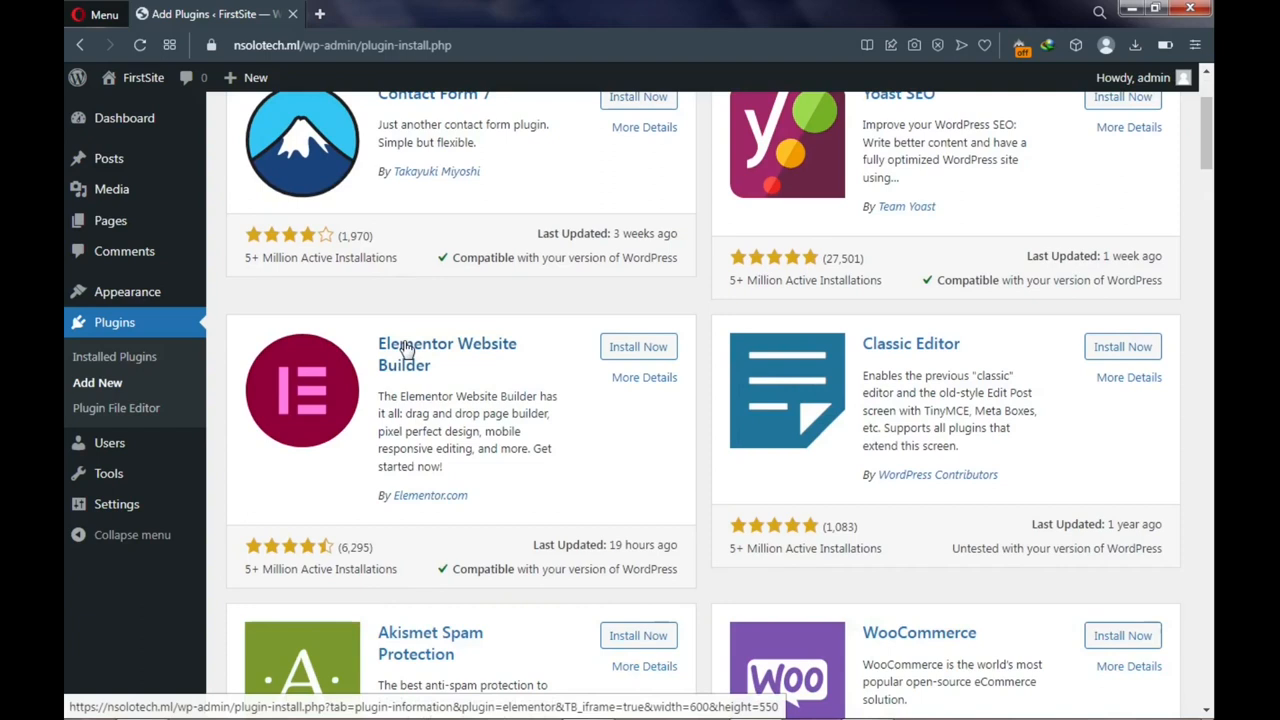
scroll(407, 347, up, 2)
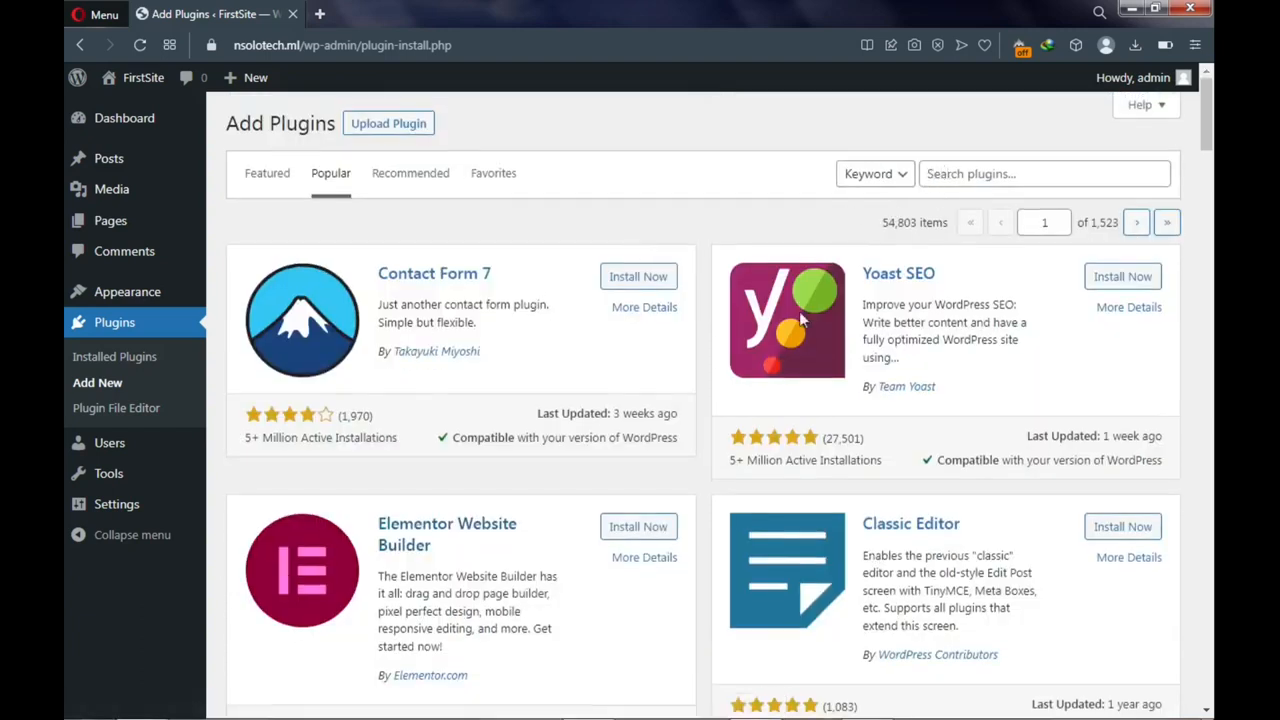
click(645, 529)
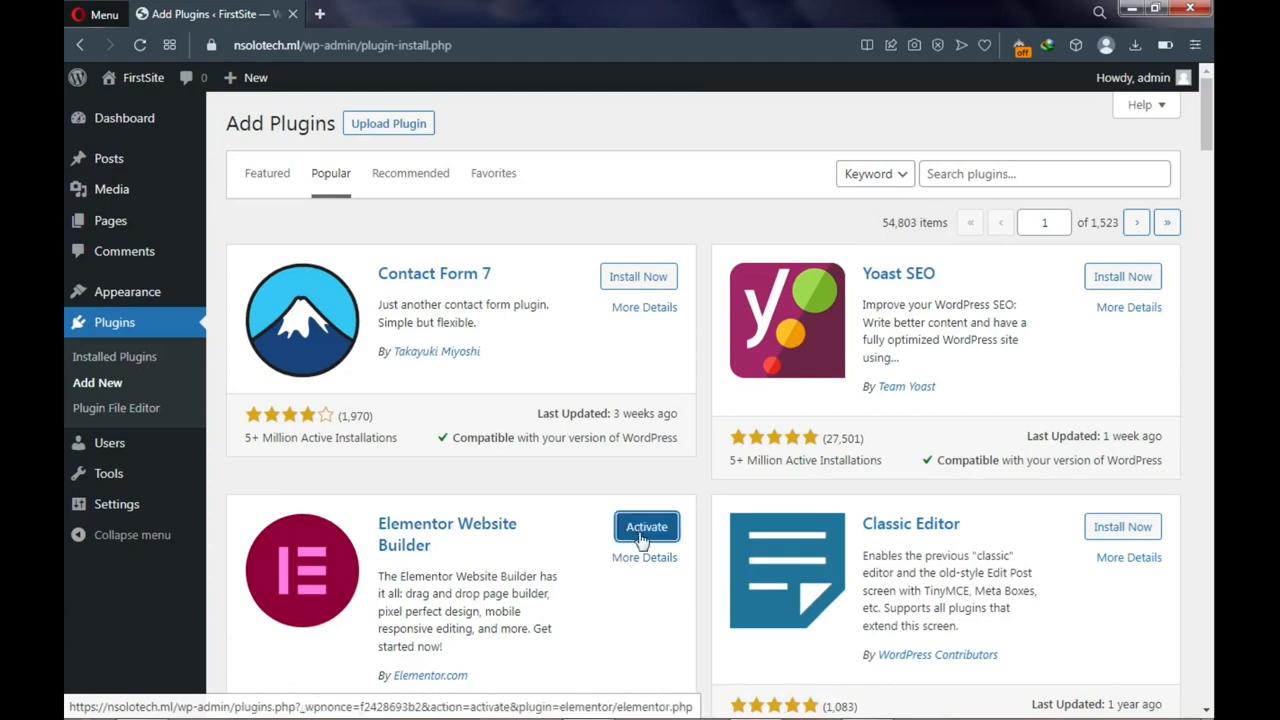
click(636, 539)
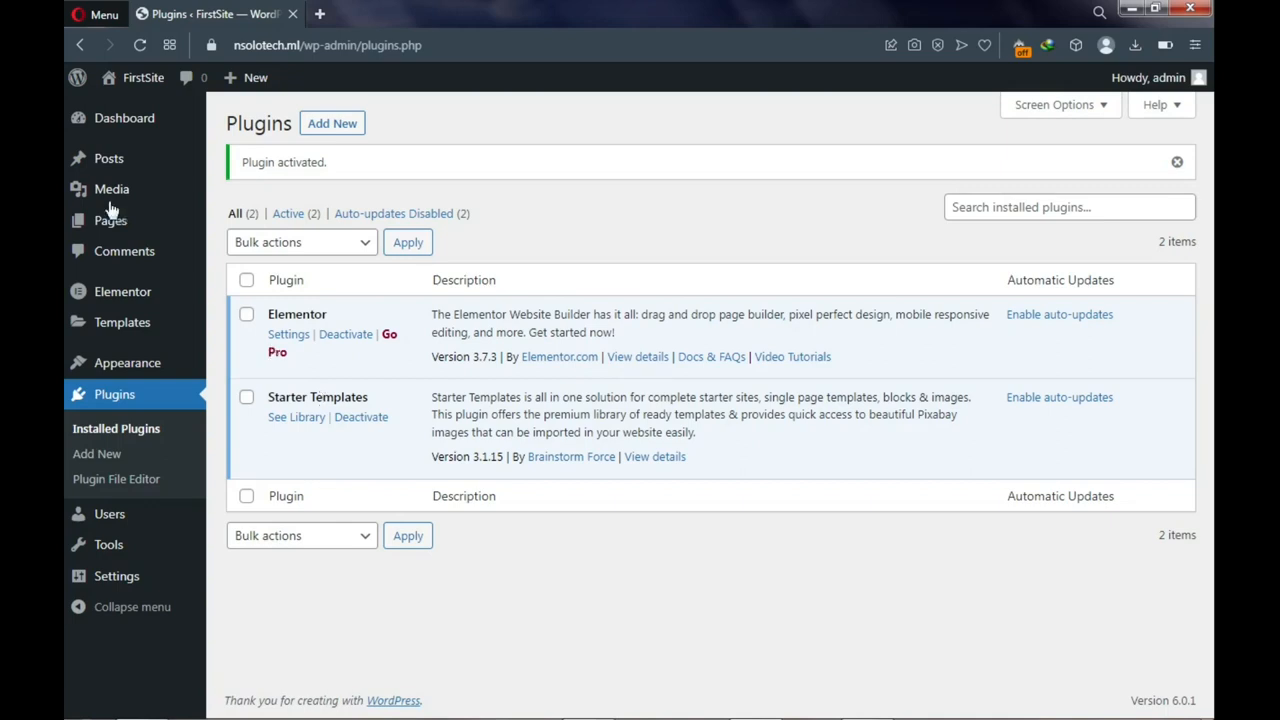
Move all existing pages, Privacy Policy and Sample Page, to the trash with a bulk action
mouse_move(117, 233)
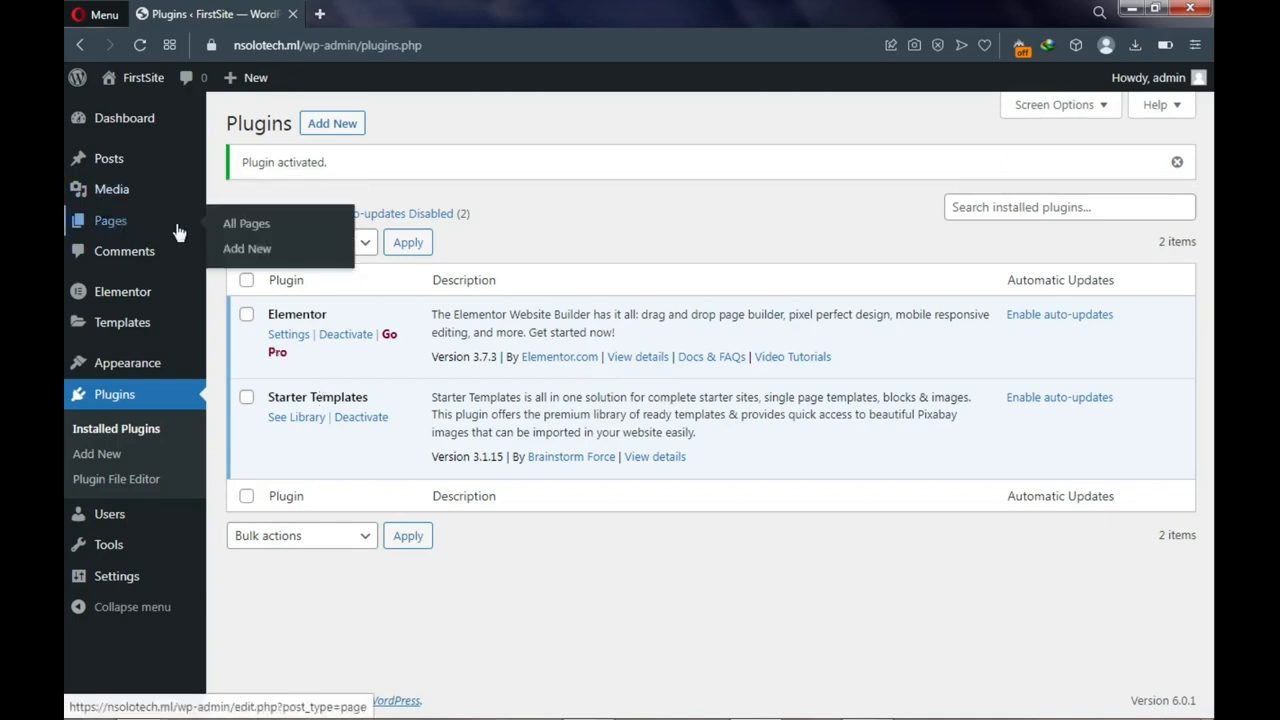
click(247, 226)
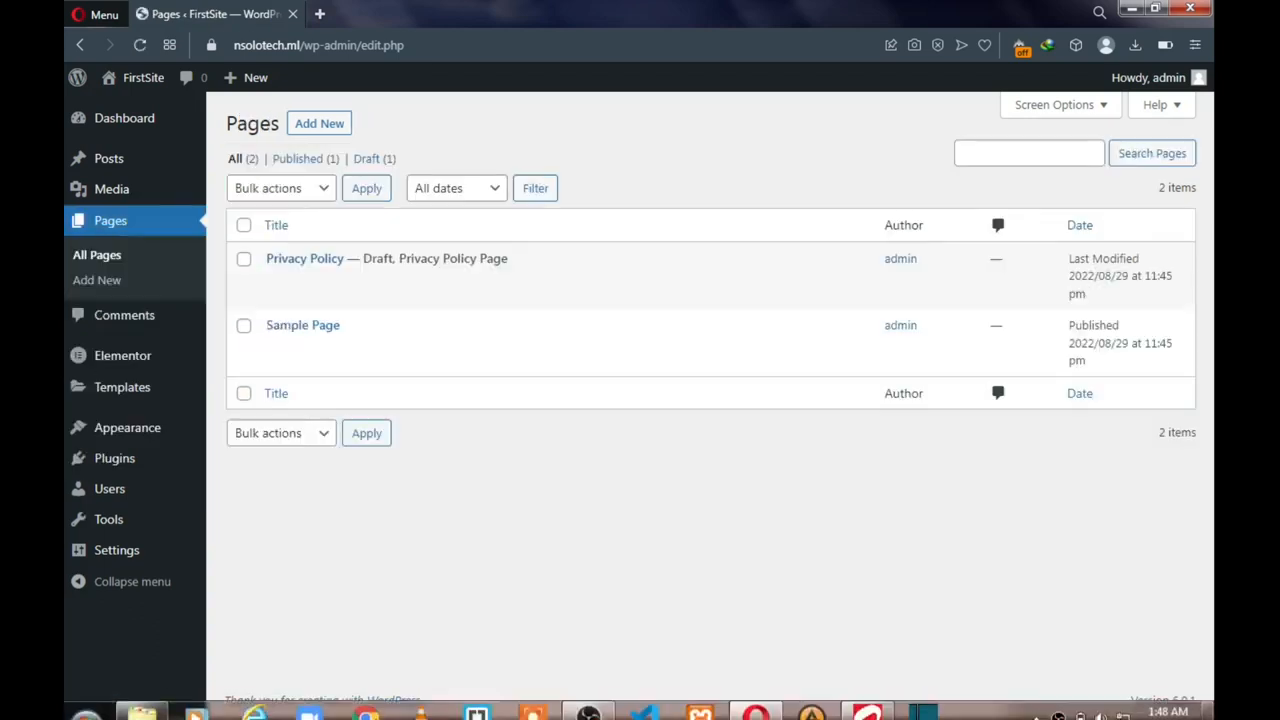
click(244, 225)
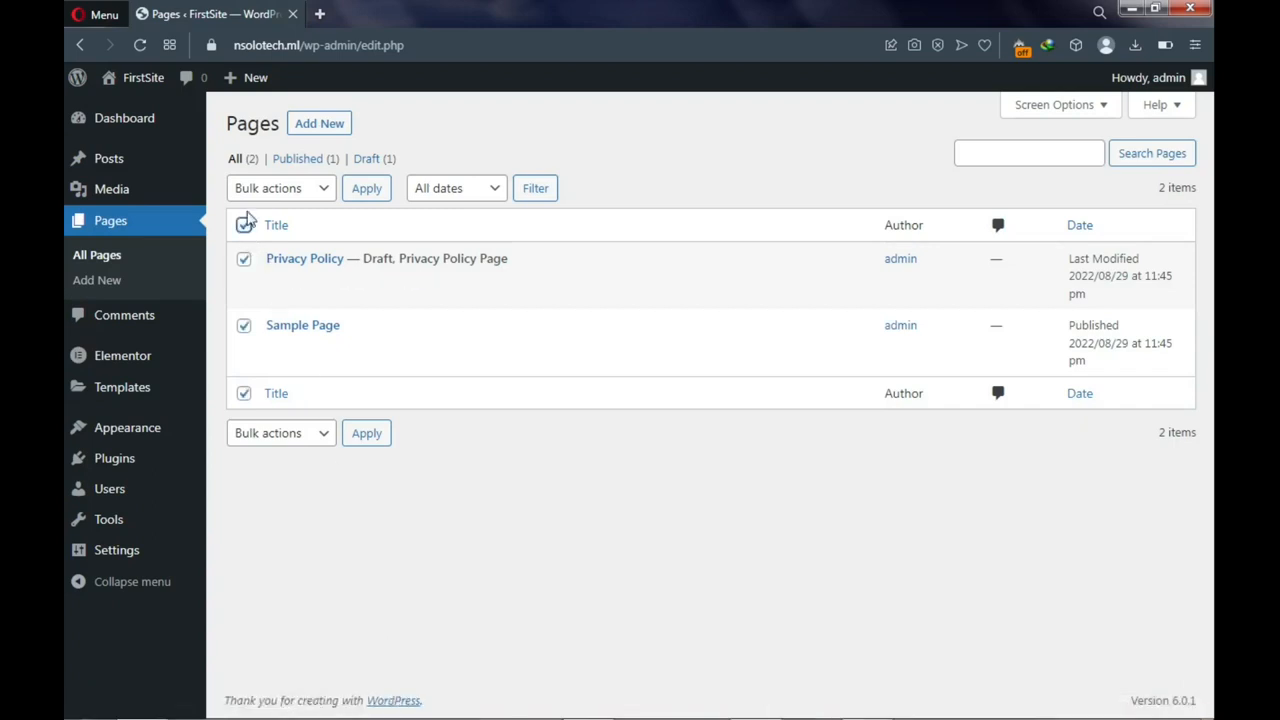
click(285, 190)
click(283, 249)
click(365, 190)
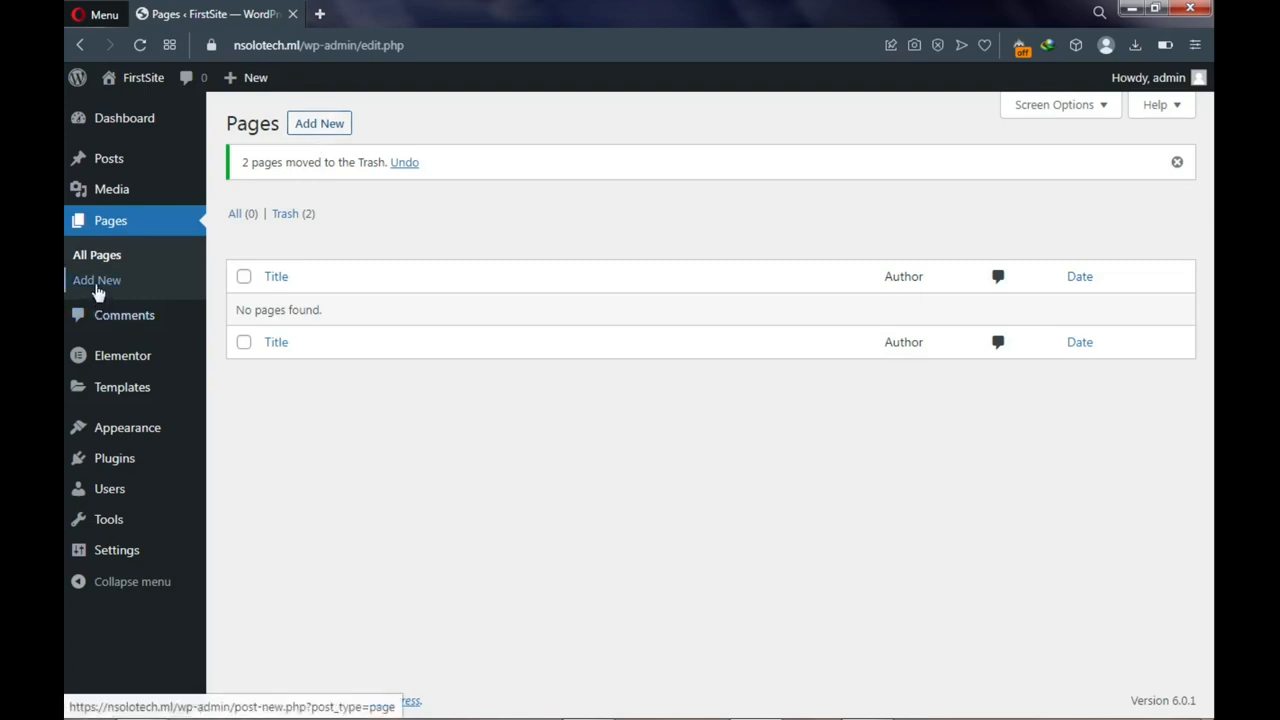
Create a page titled Home and publish it, keeping the current Windows color scheme with no further messages
click(315, 133)
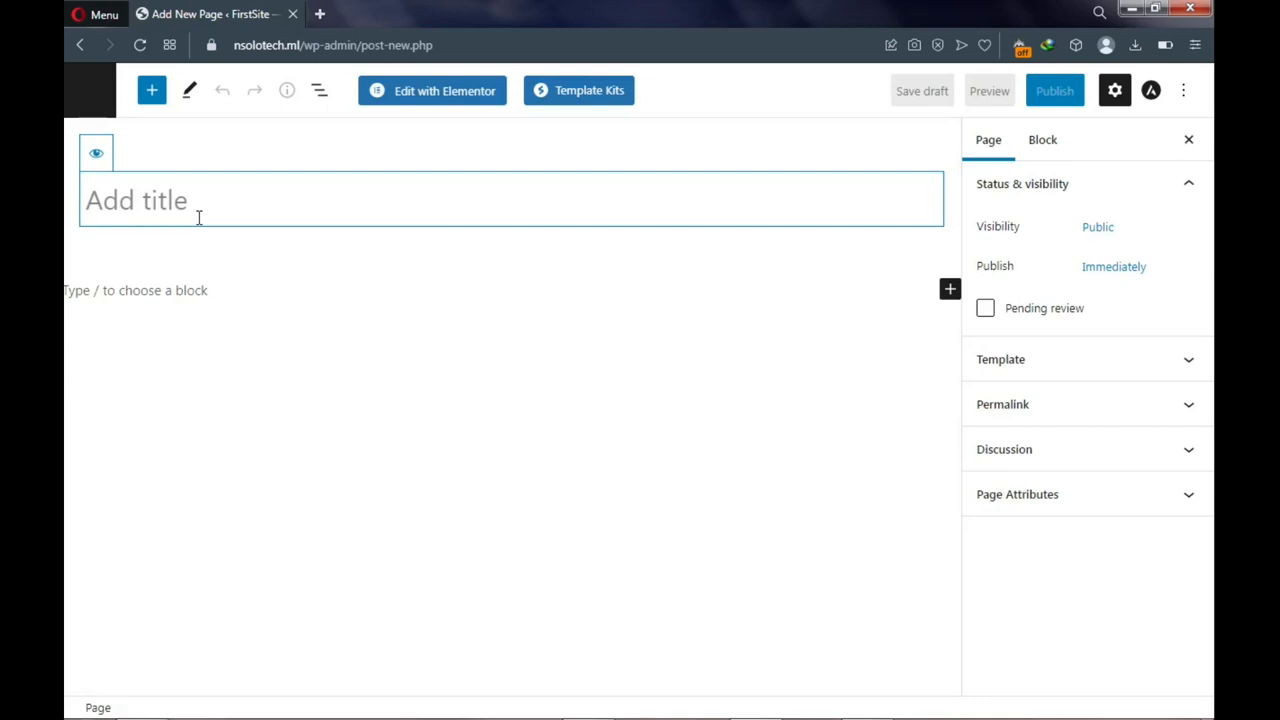
text(H)
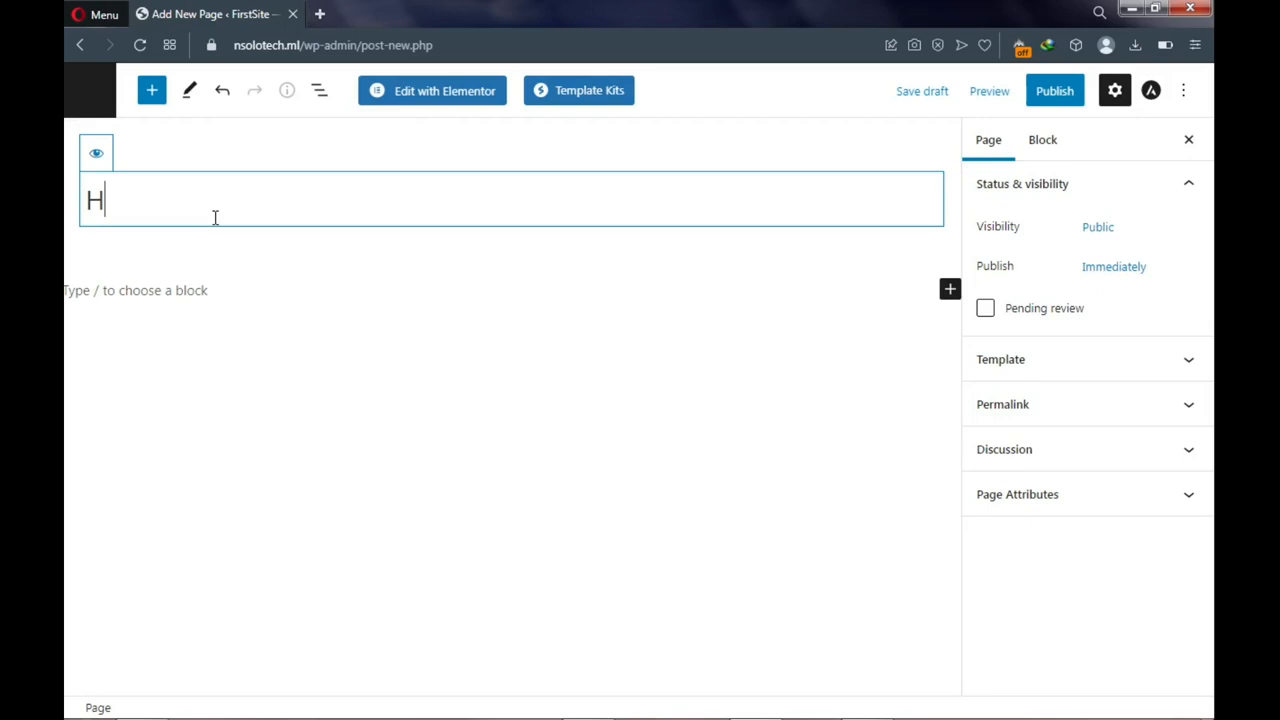
text(ome)
key(ctrl+a)
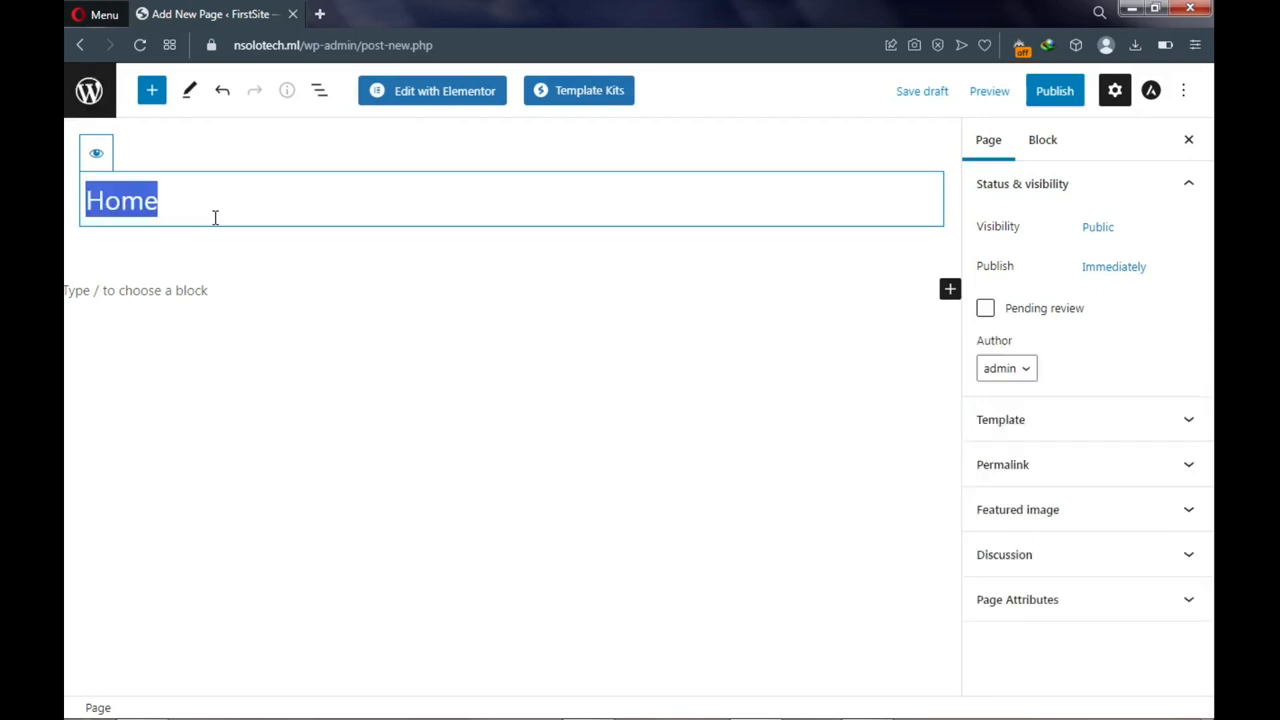
click(214, 216)
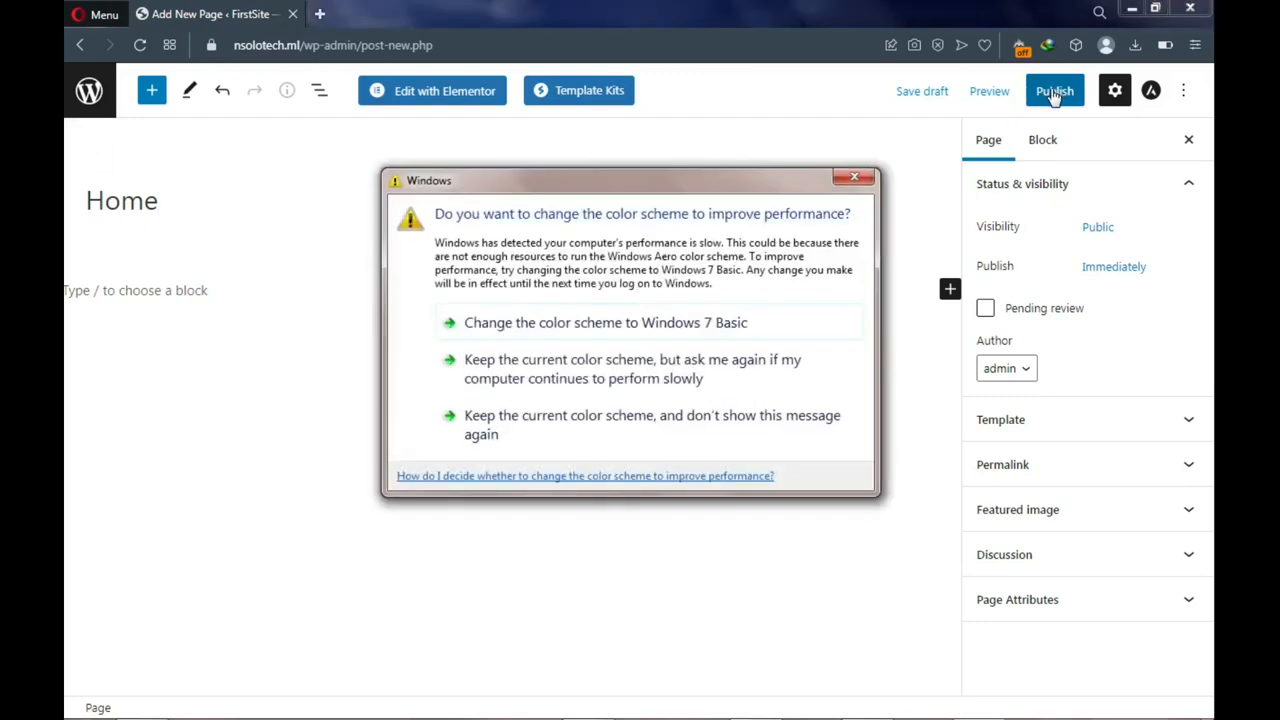
click(650, 428)
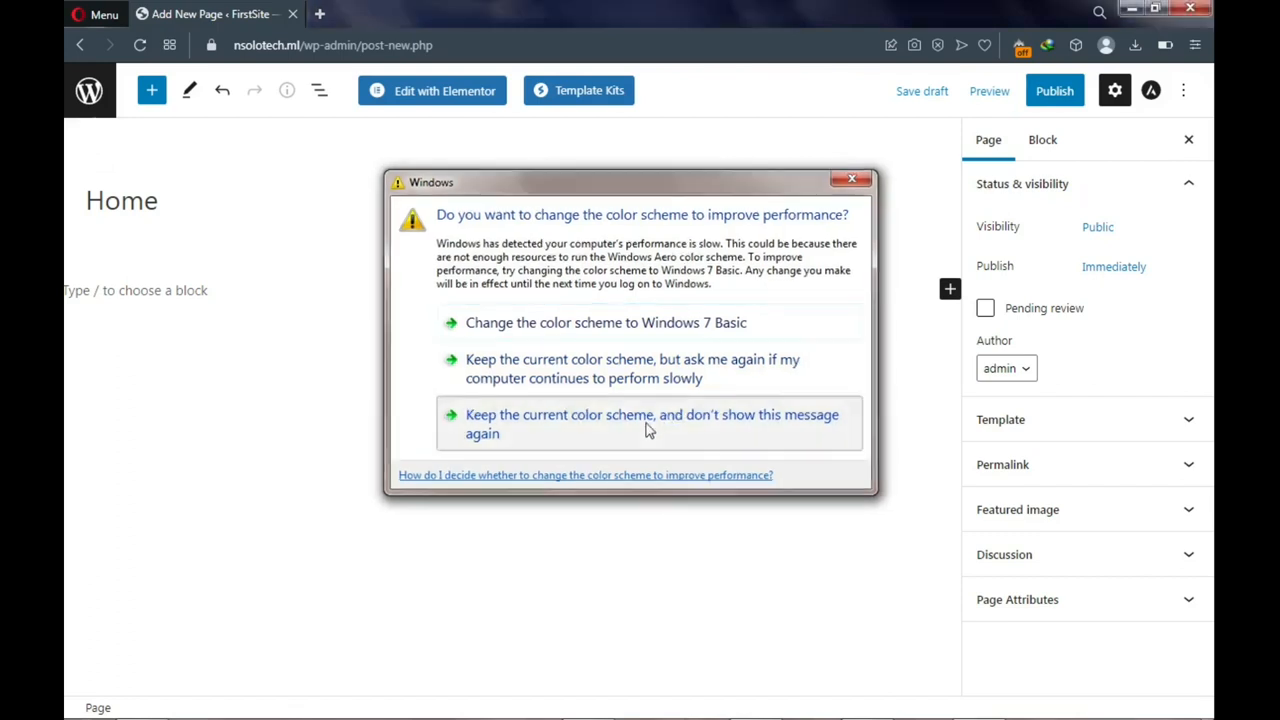
click(1054, 104)
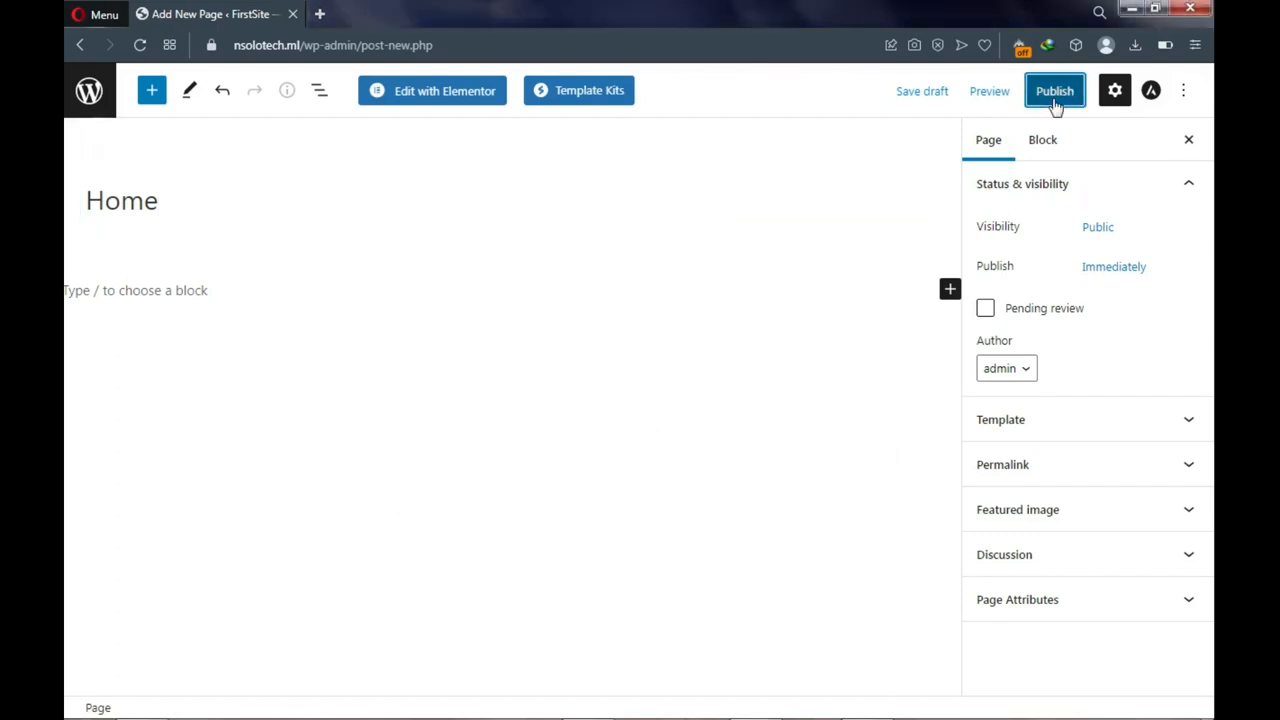
click(1050, 95)
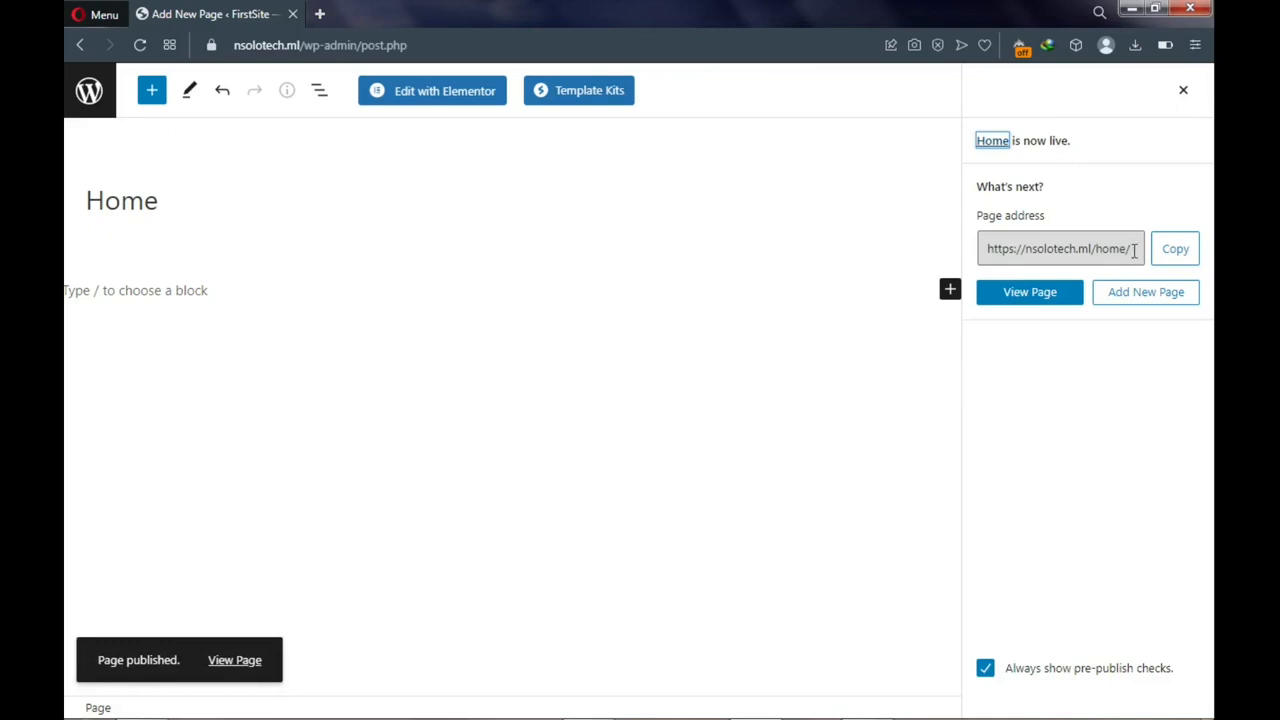
Add another page titled Blog, publish it, close the side panels and go back from its editor
click(1138, 300)
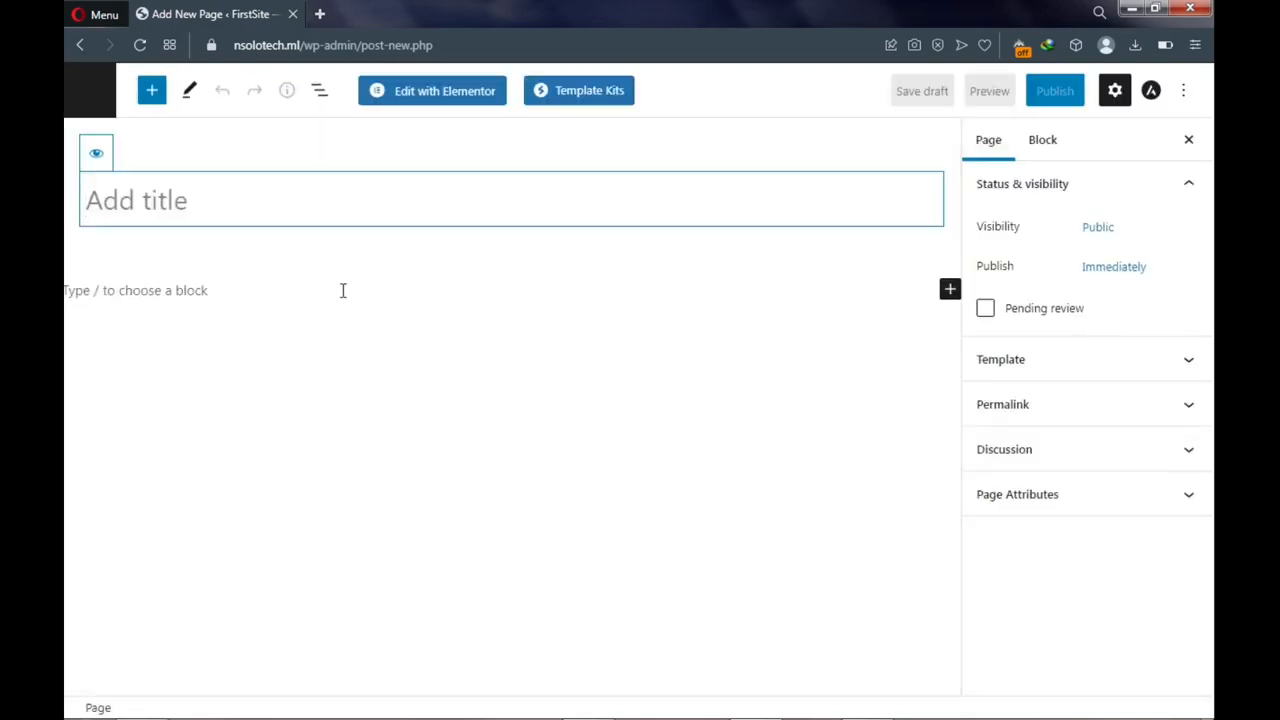
text(Blog)
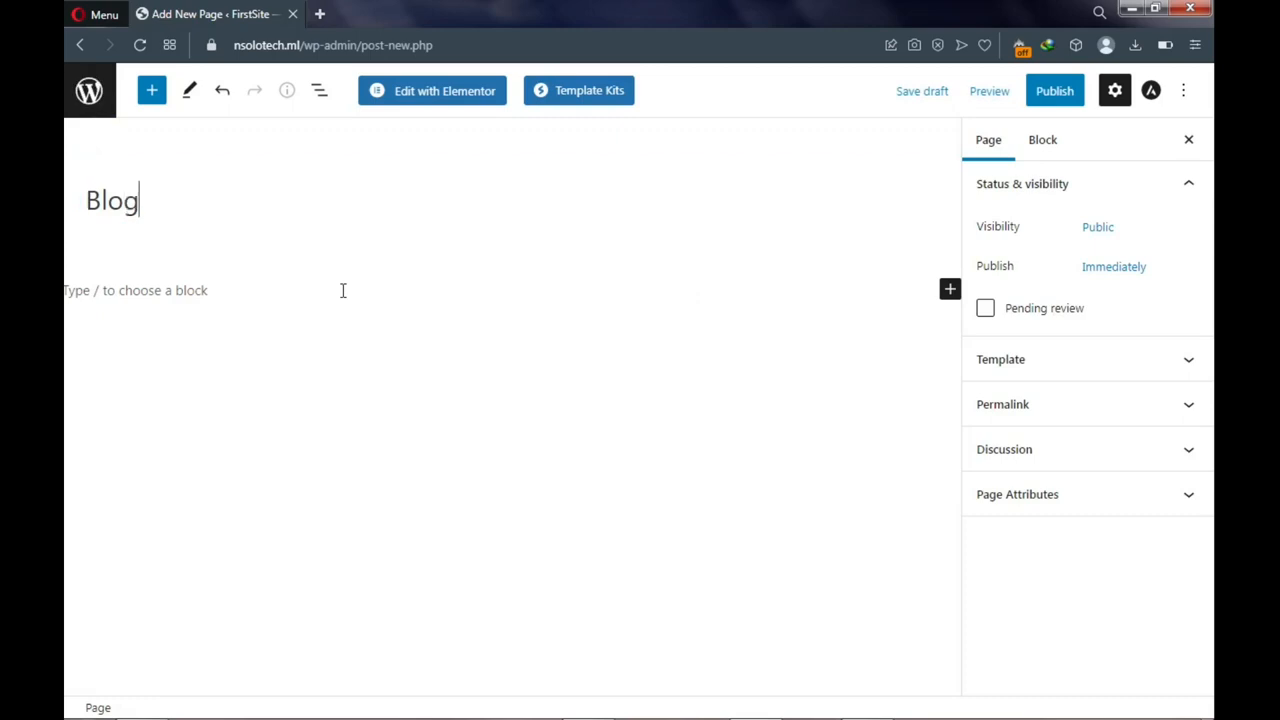
click(1058, 97)
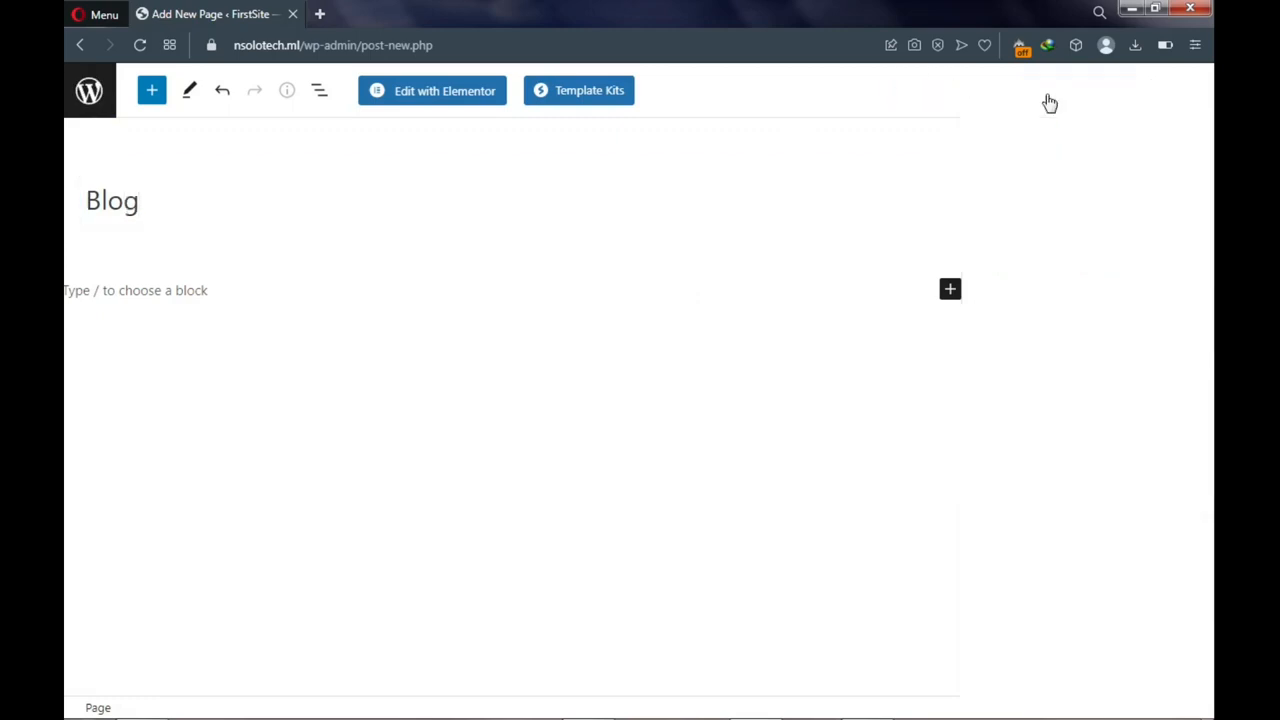
click(1040, 100)
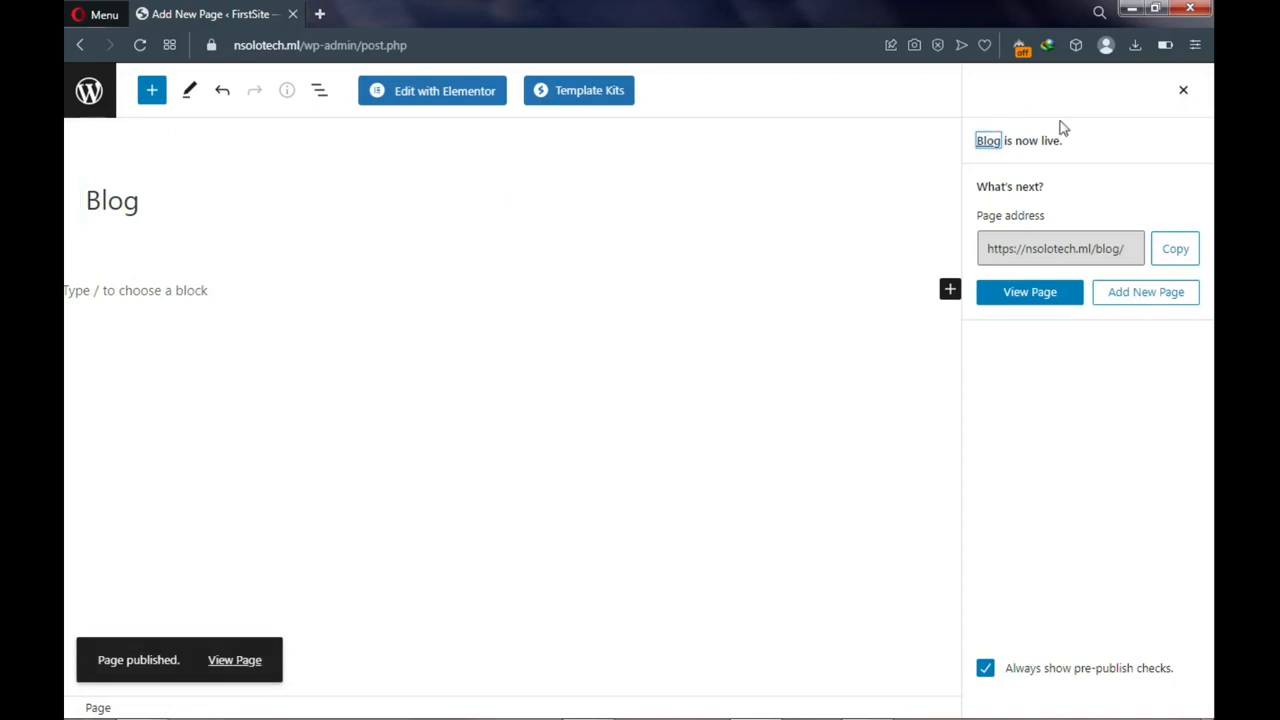
click(1184, 93)
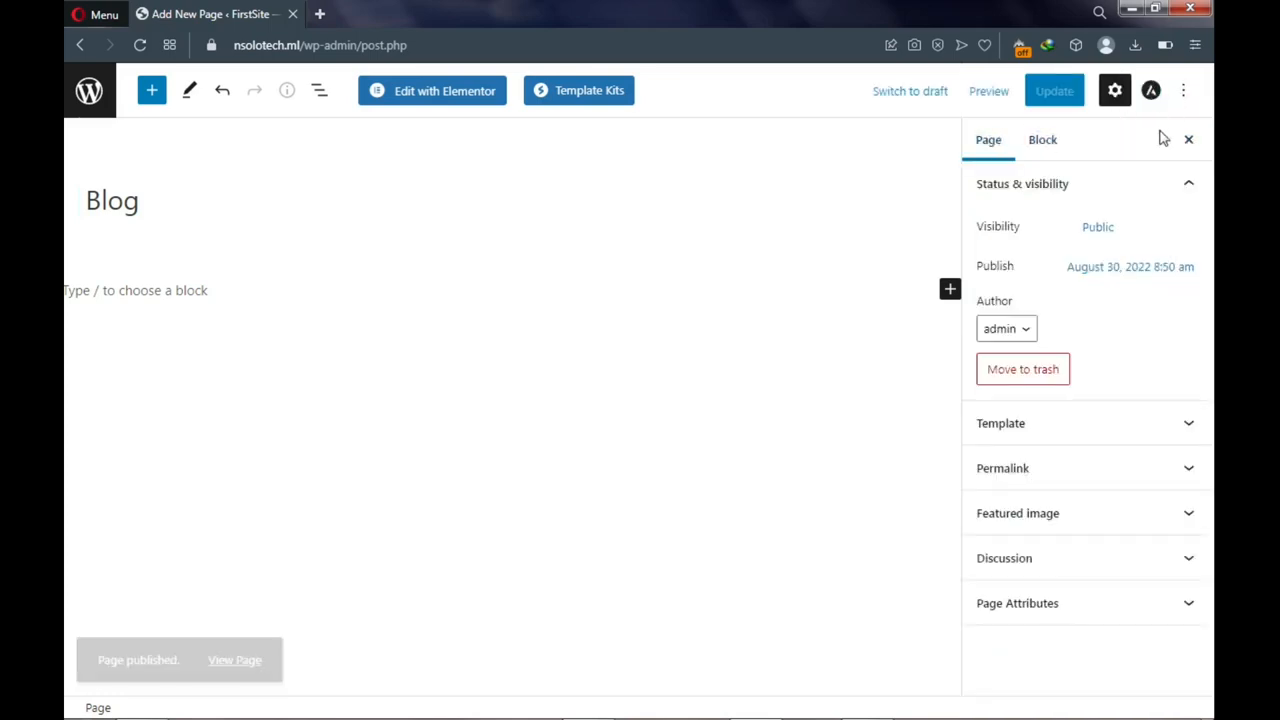
click(1188, 140)
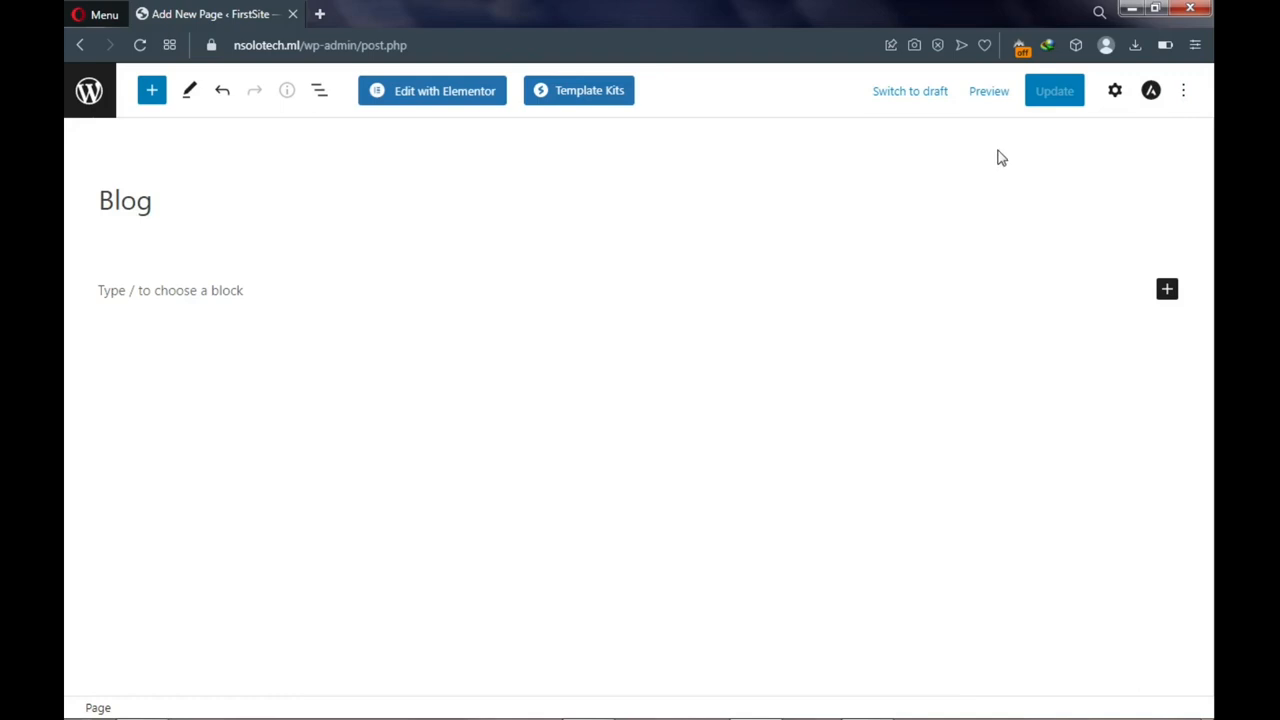
click(80, 44)
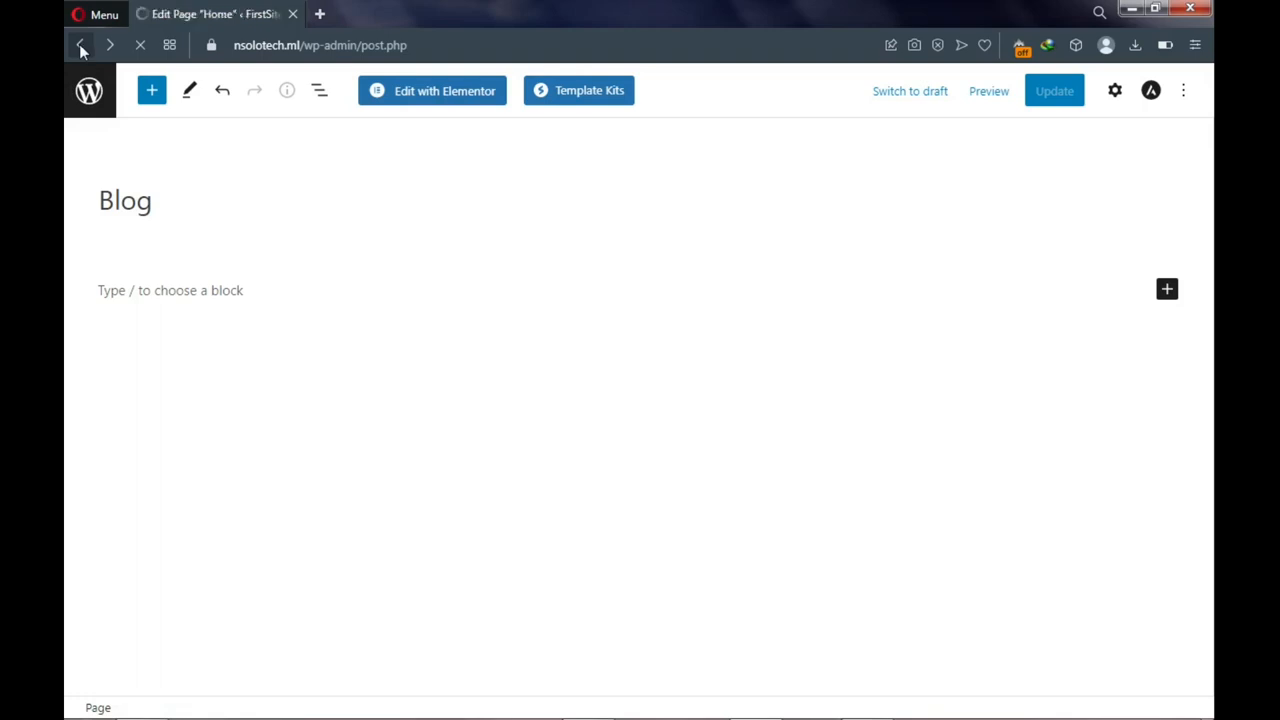
In the Reading settings, make the homepage a static page with Home as homepage and Blog as posts page, and save
click(80, 45)
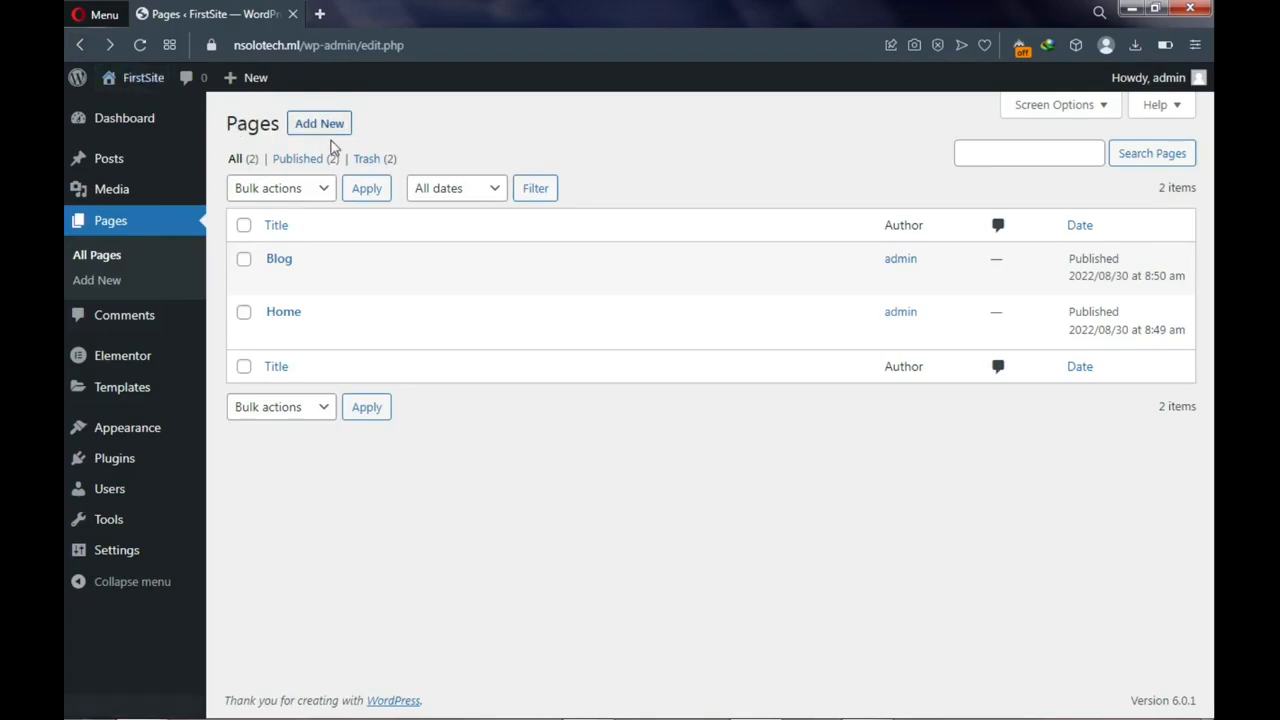
mouse_move(278, 289)
mouse_move(284, 316)
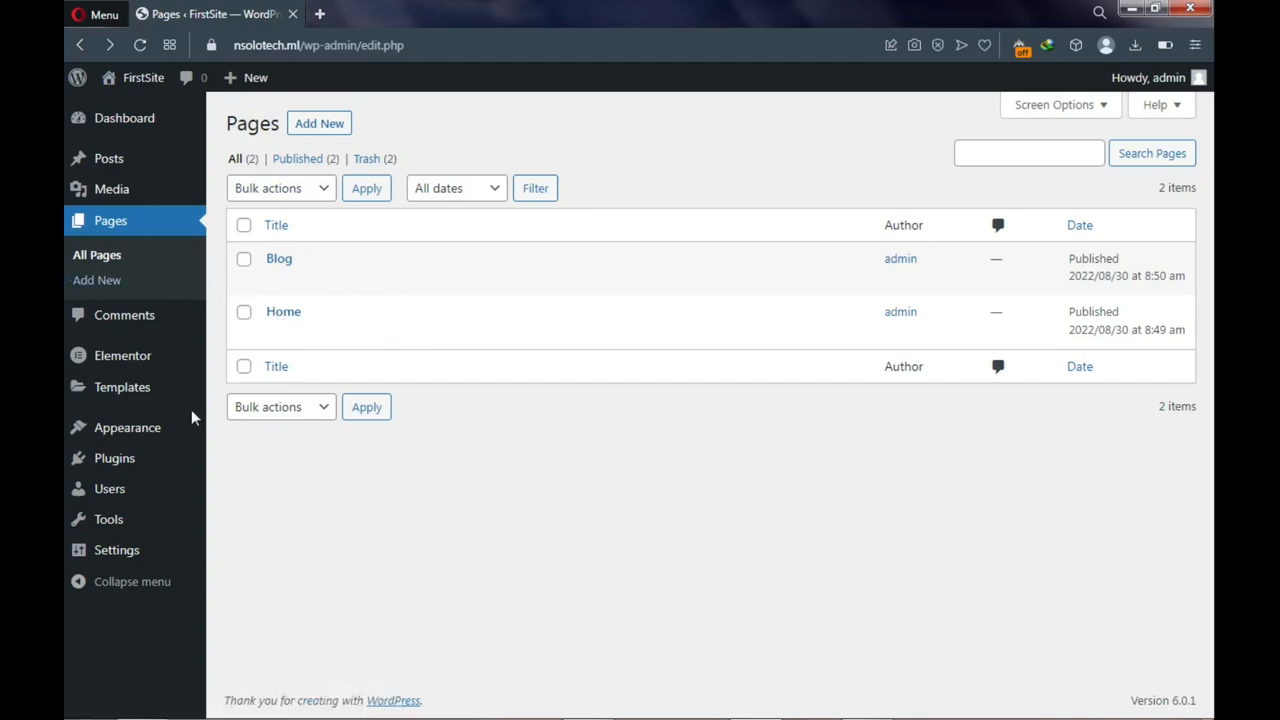
mouse_move(128, 568)
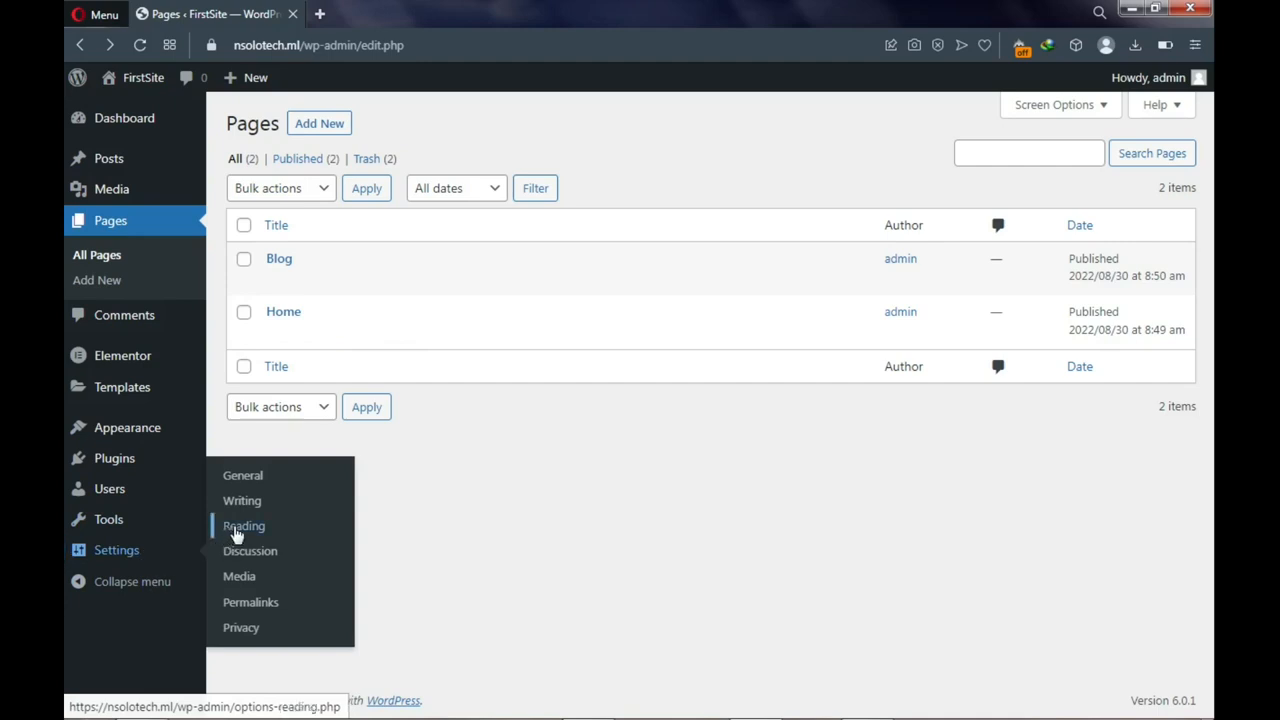
click(256, 532)
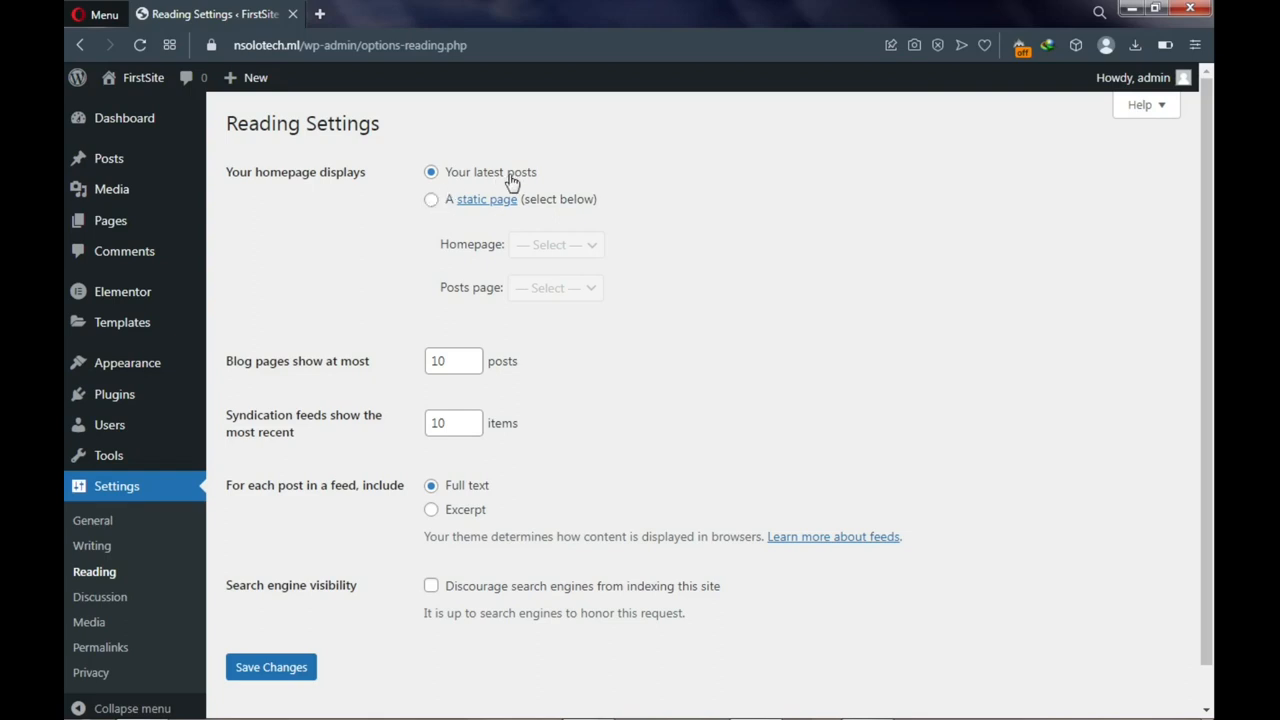
click(432, 202)
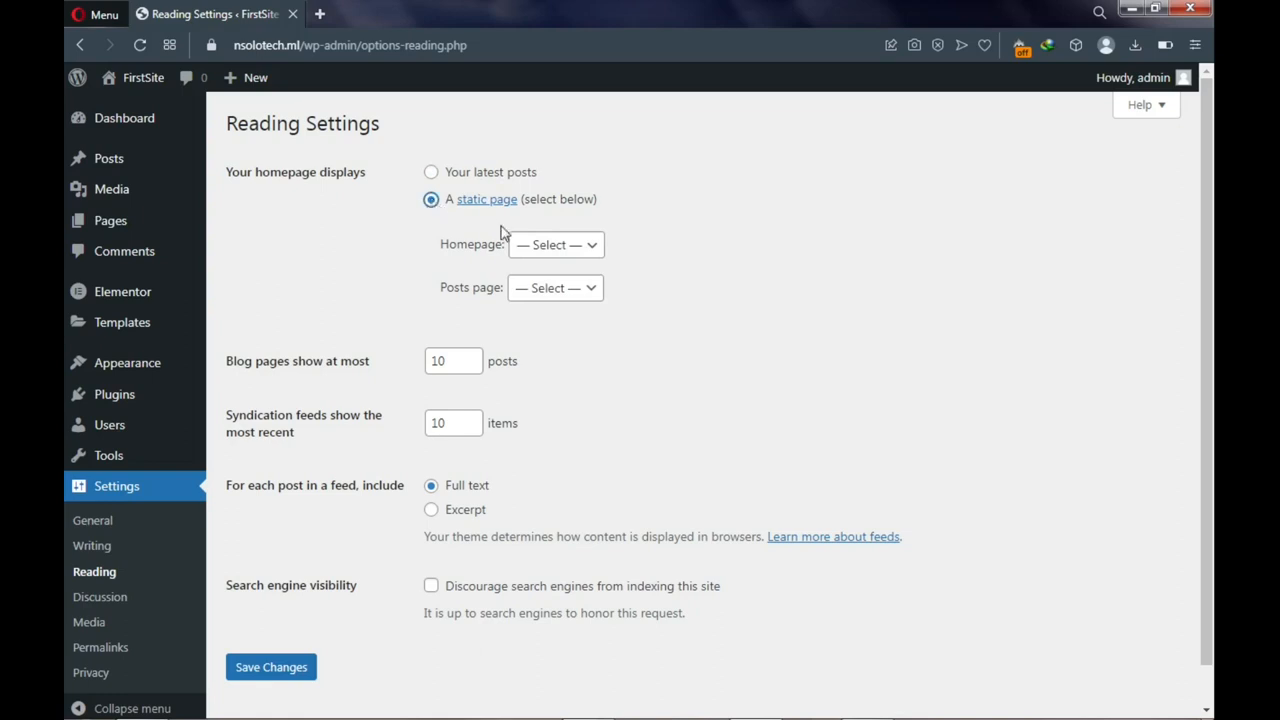
click(549, 247)
click(550, 305)
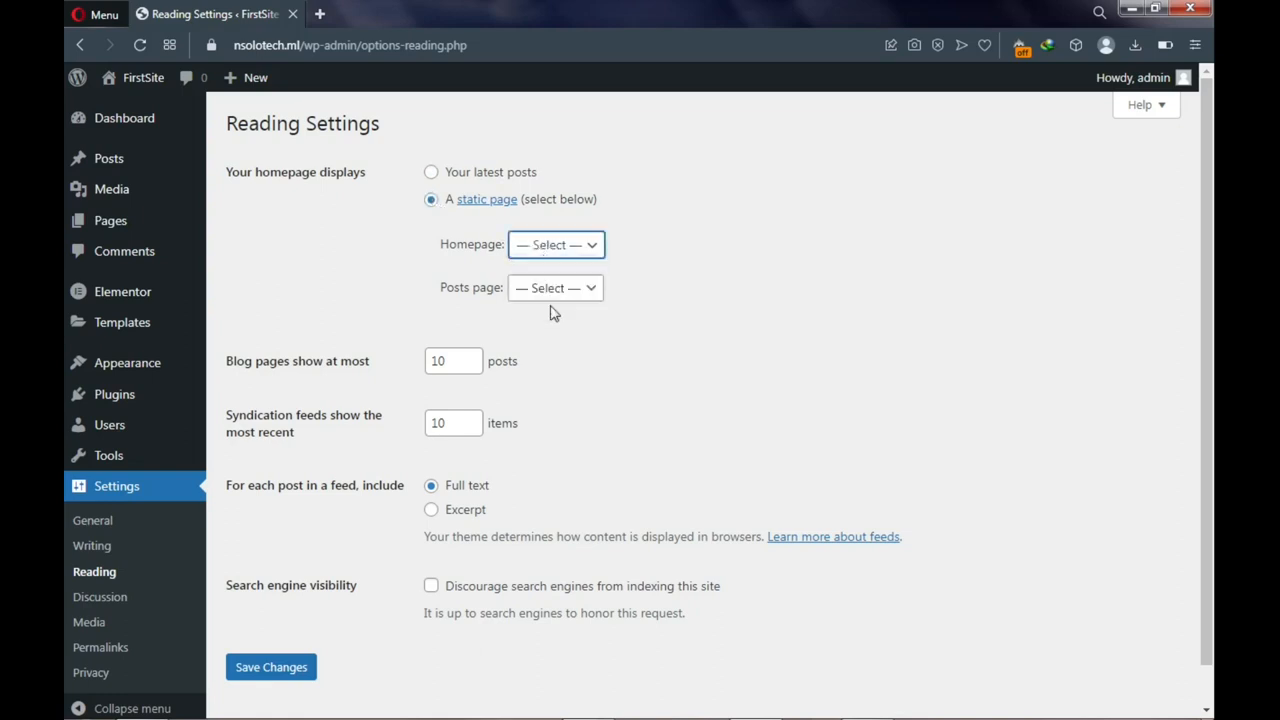
click(540, 290)
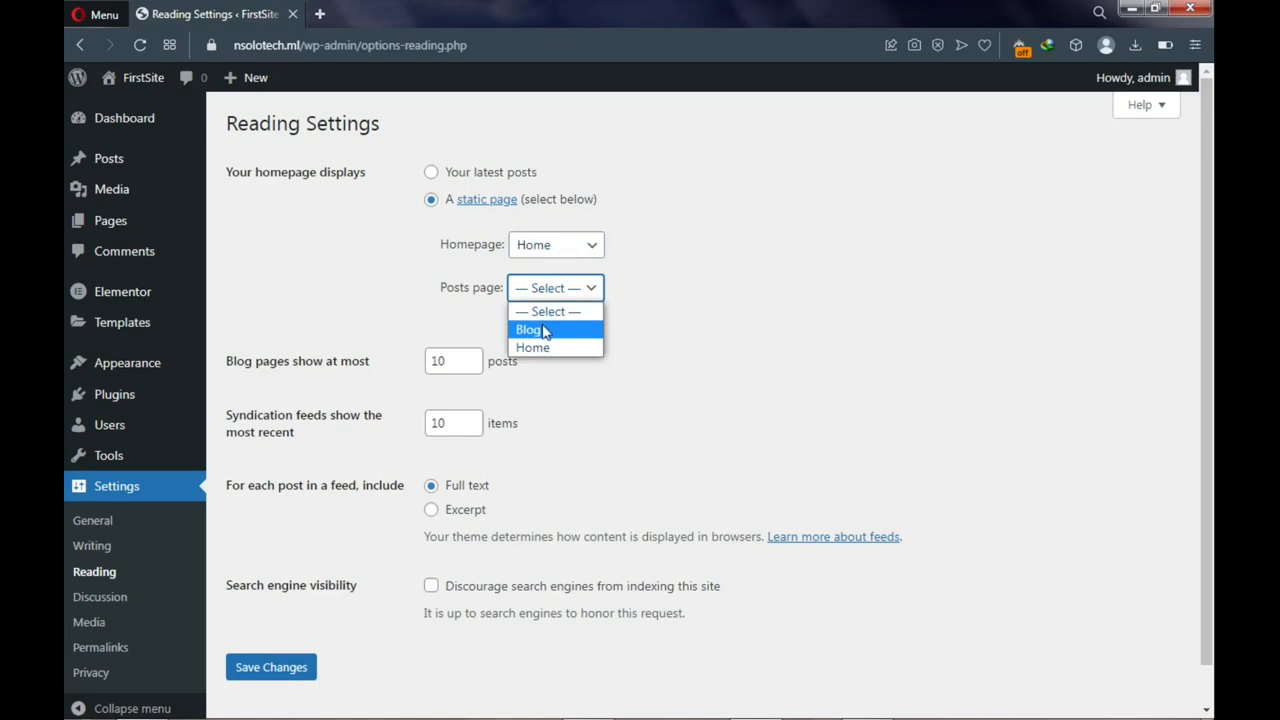
click(543, 334)
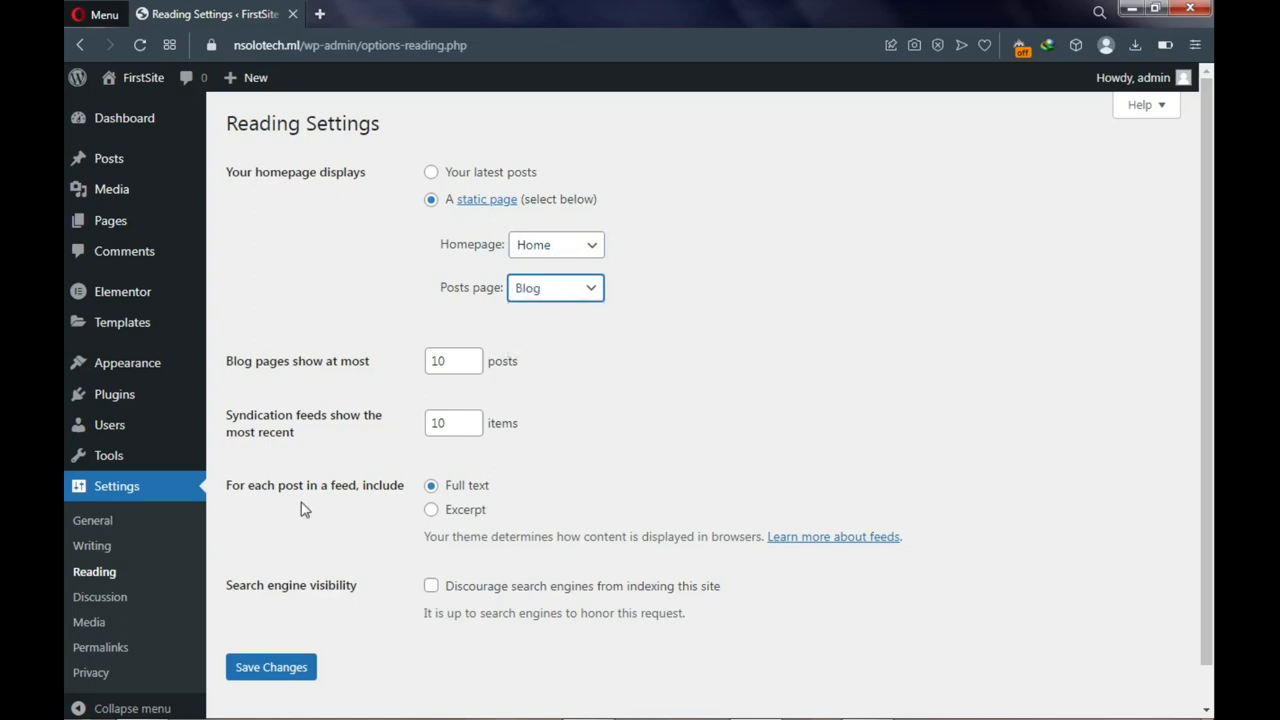
click(280, 668)
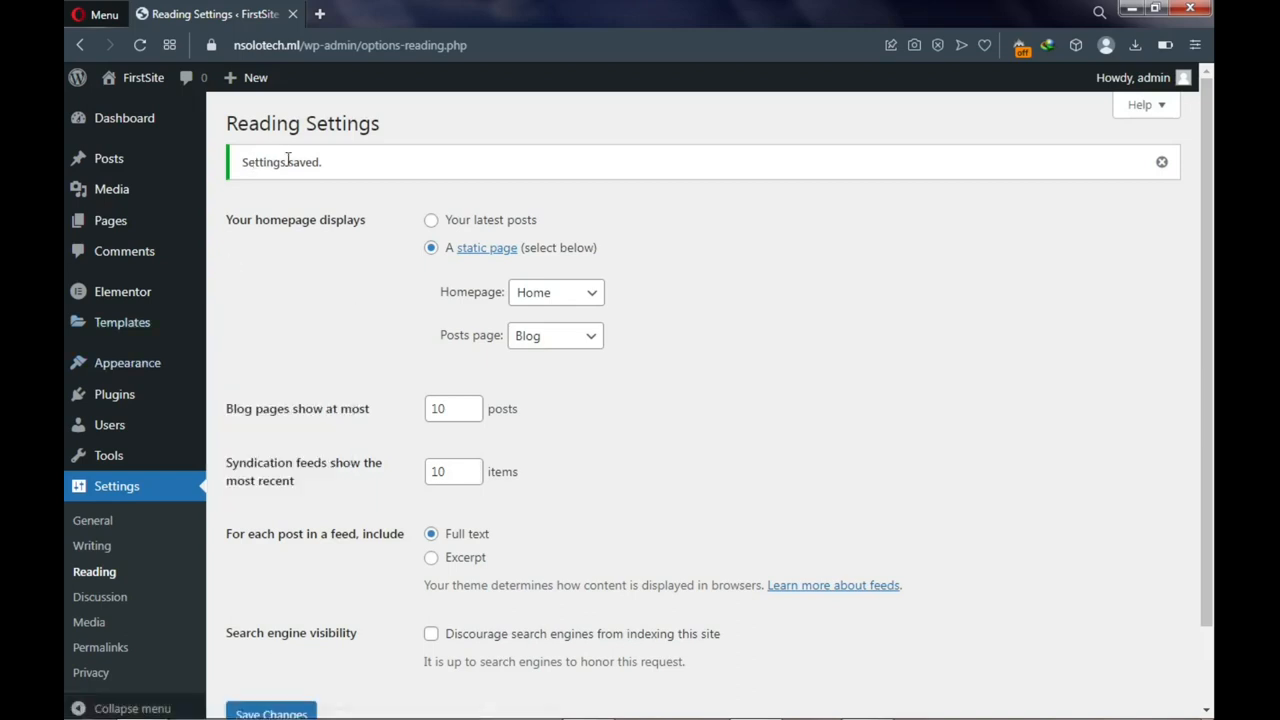
Open the live FirstSite website in a new browser tab and view its front page
mouse_move(140, 77)
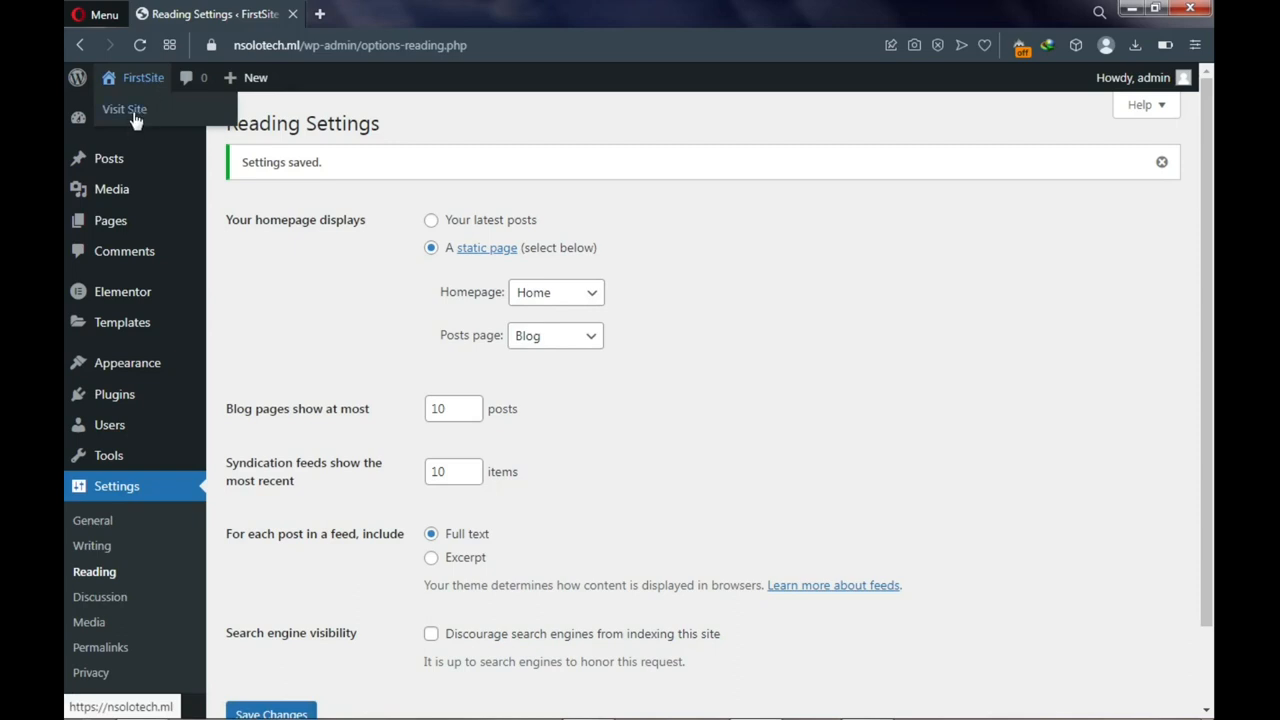
right_click(136, 116)
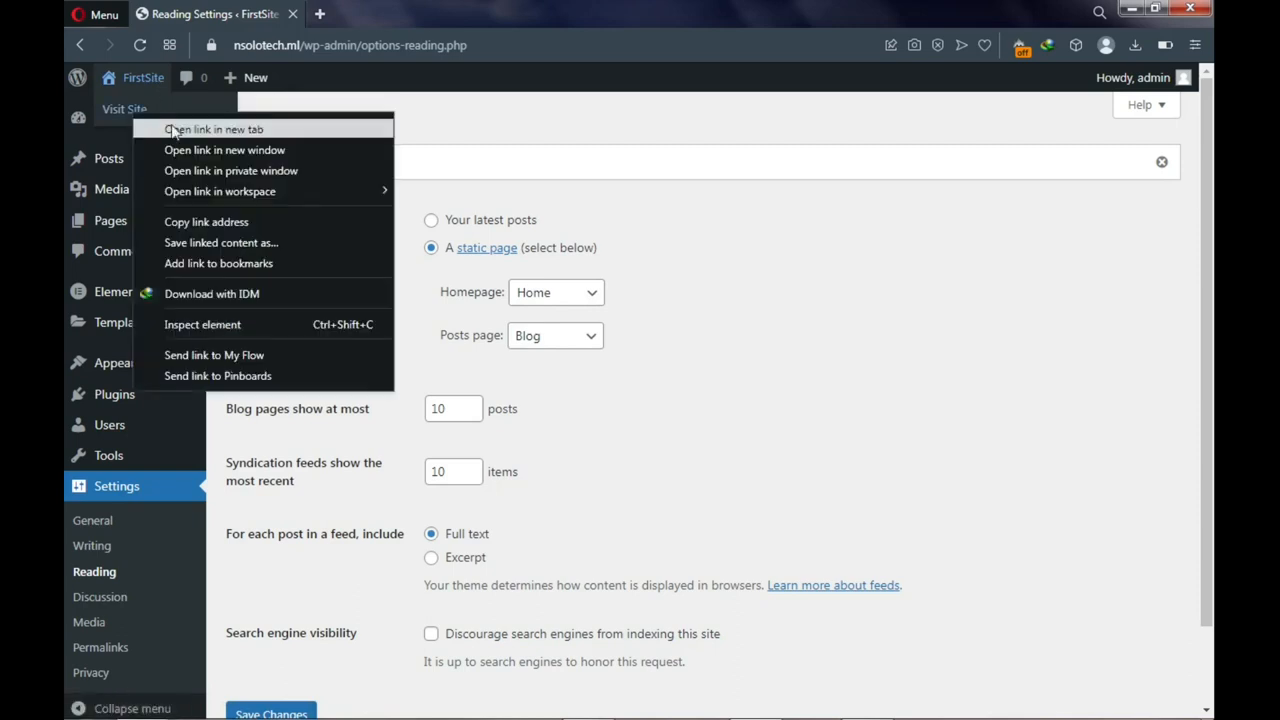
click(177, 127)
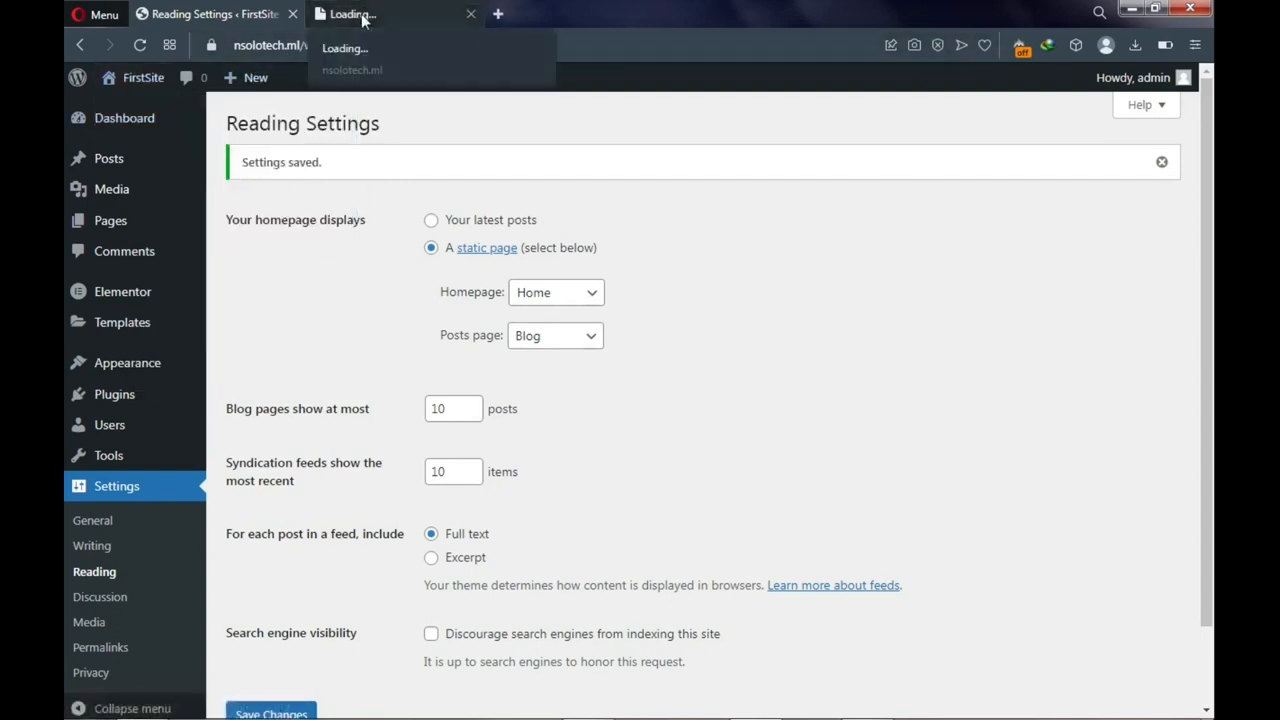
click(363, 16)
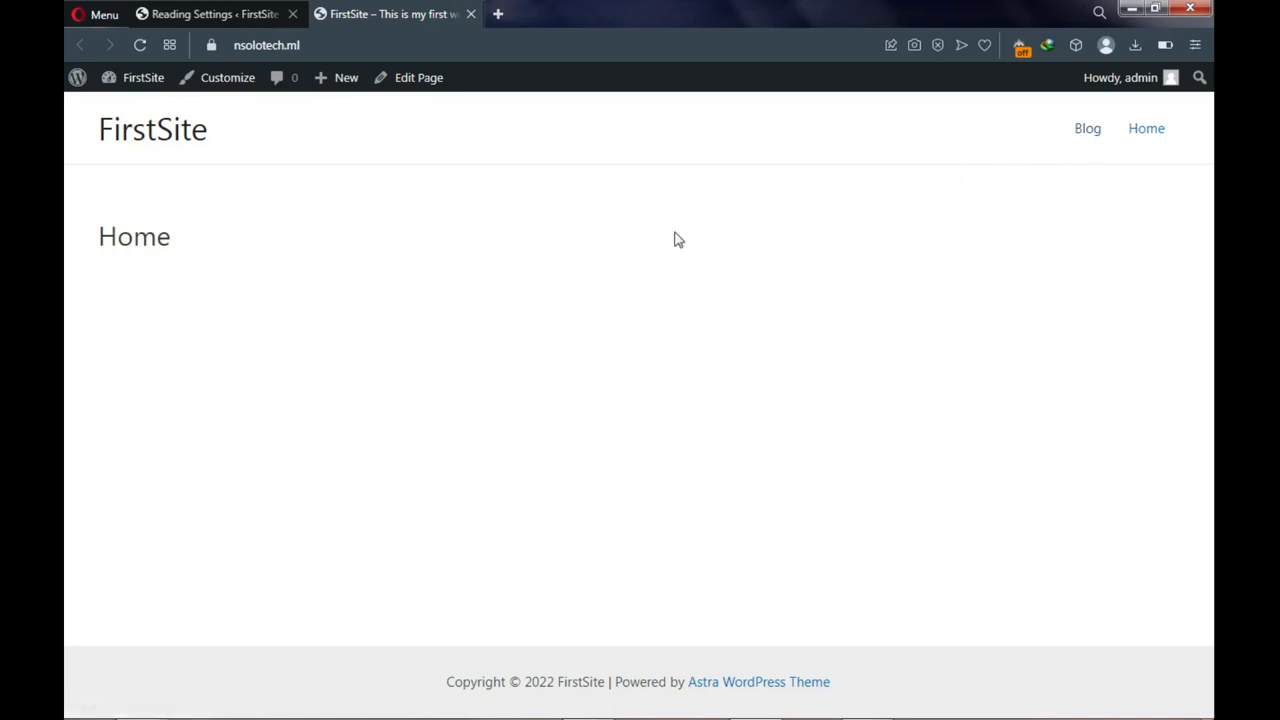
Return to the site's admin area and open the Home page from the list of all pages for editing
click(237, 17)
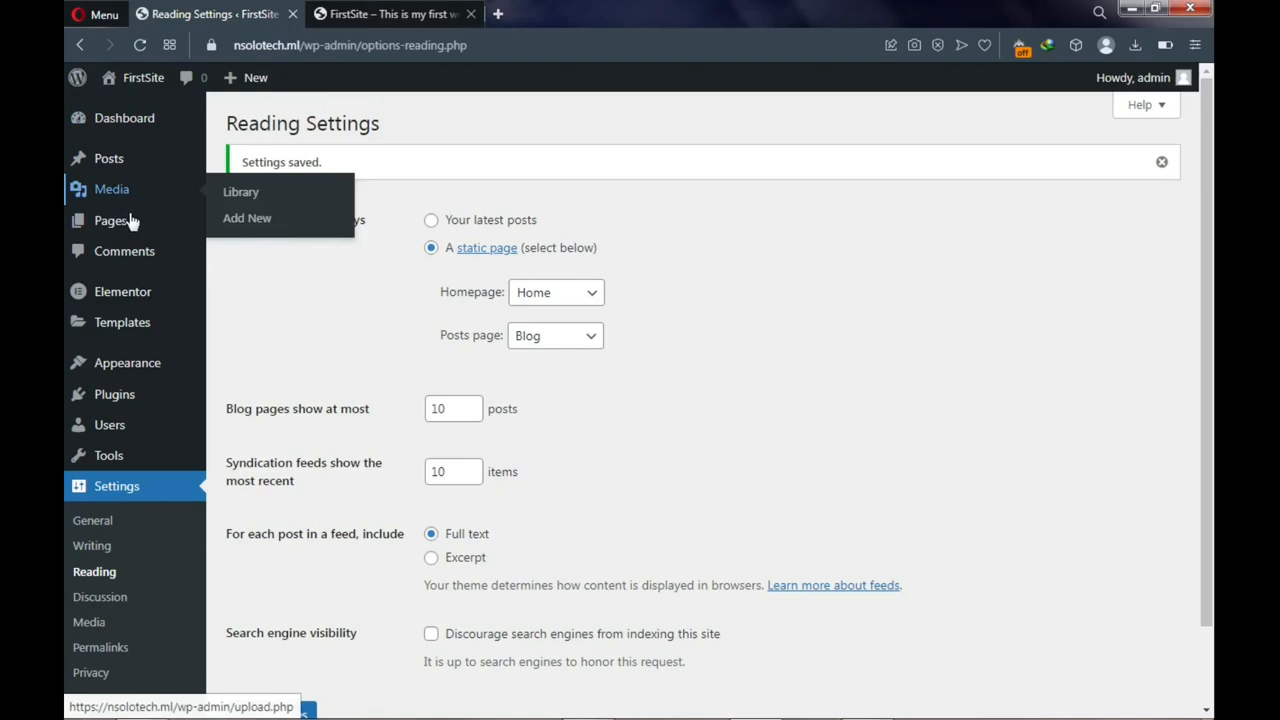
mouse_move(119, 234)
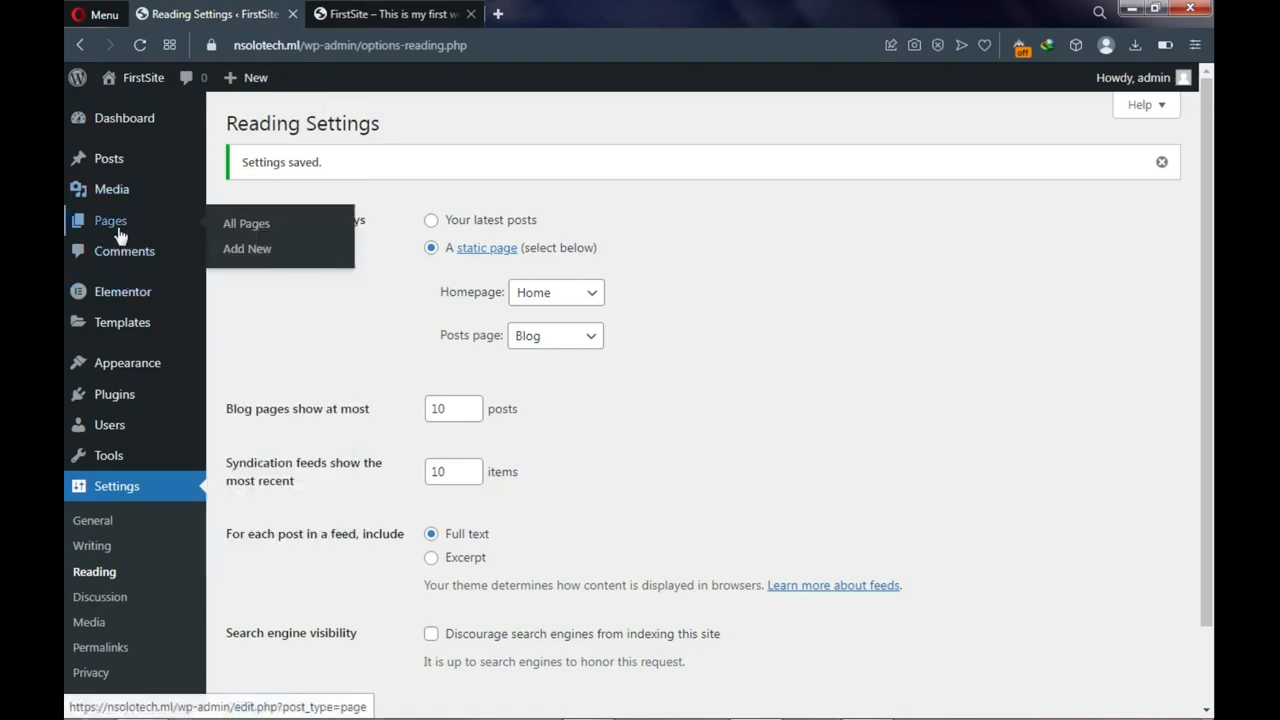
click(253, 236)
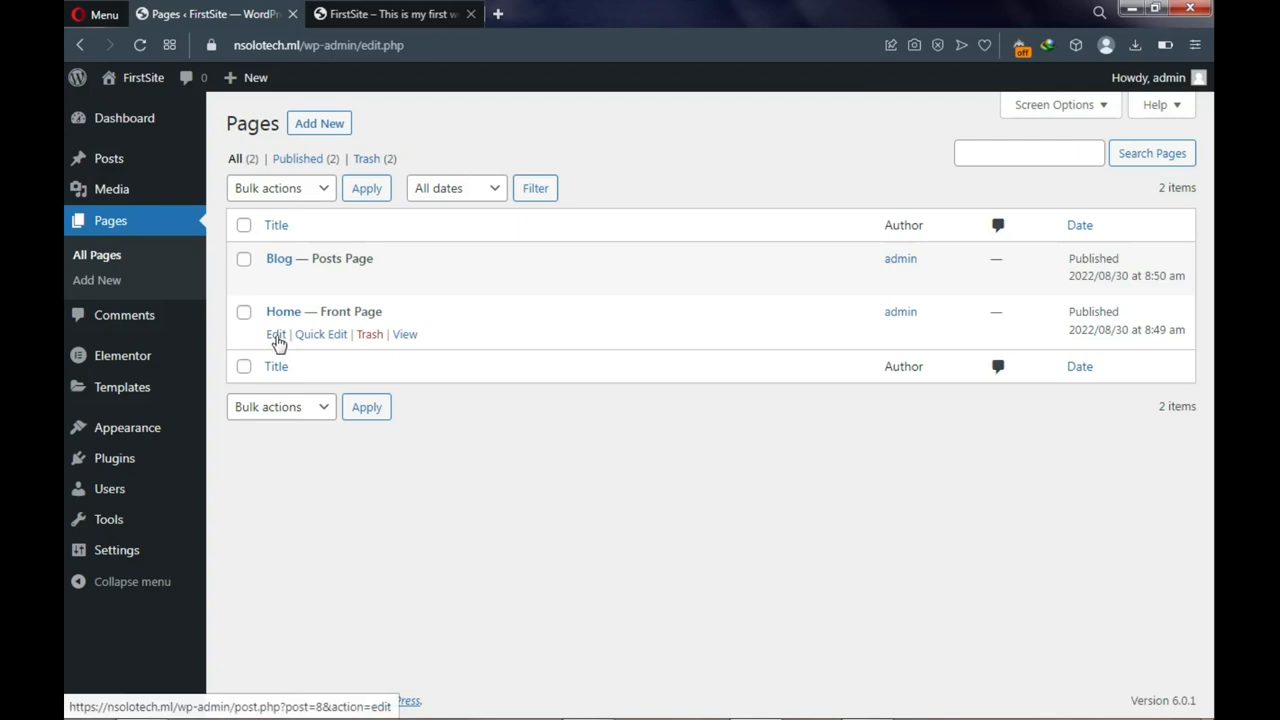
click(276, 335)
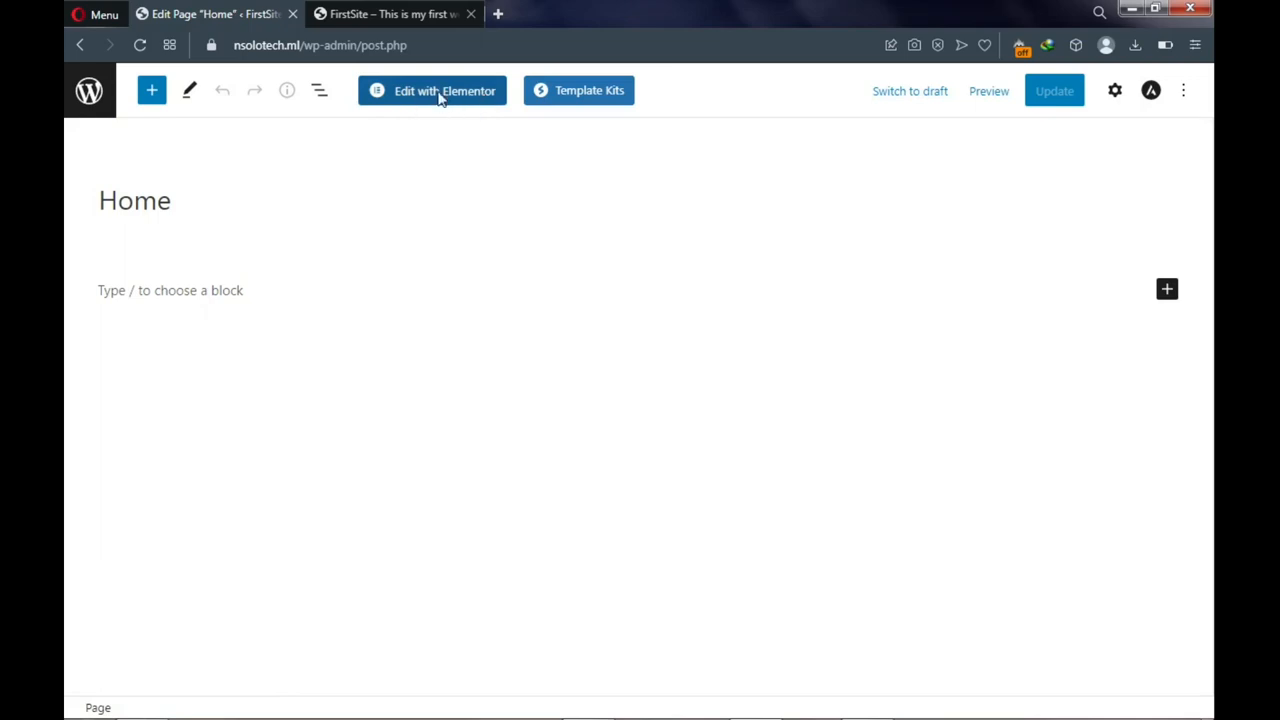
Open the Home page in Elementor, filter the starter page templates to Free, and open the Organic Store kit's Home template
click(439, 96)
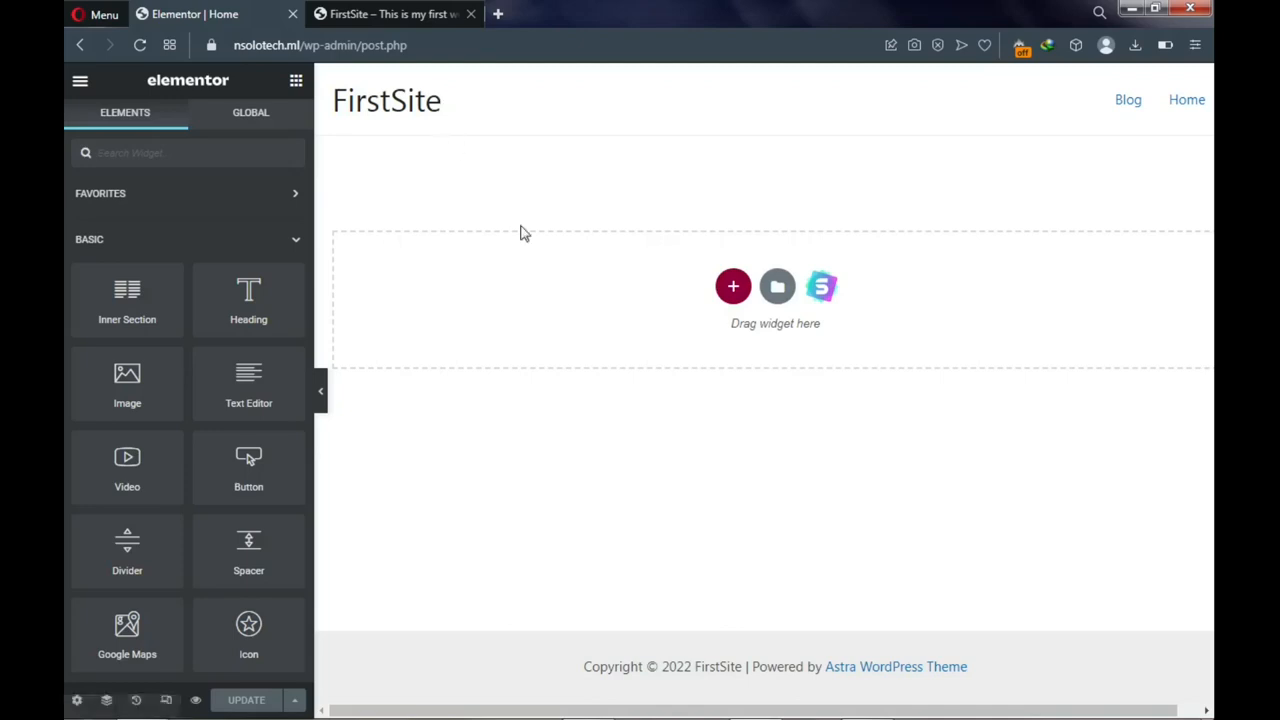
click(821, 290)
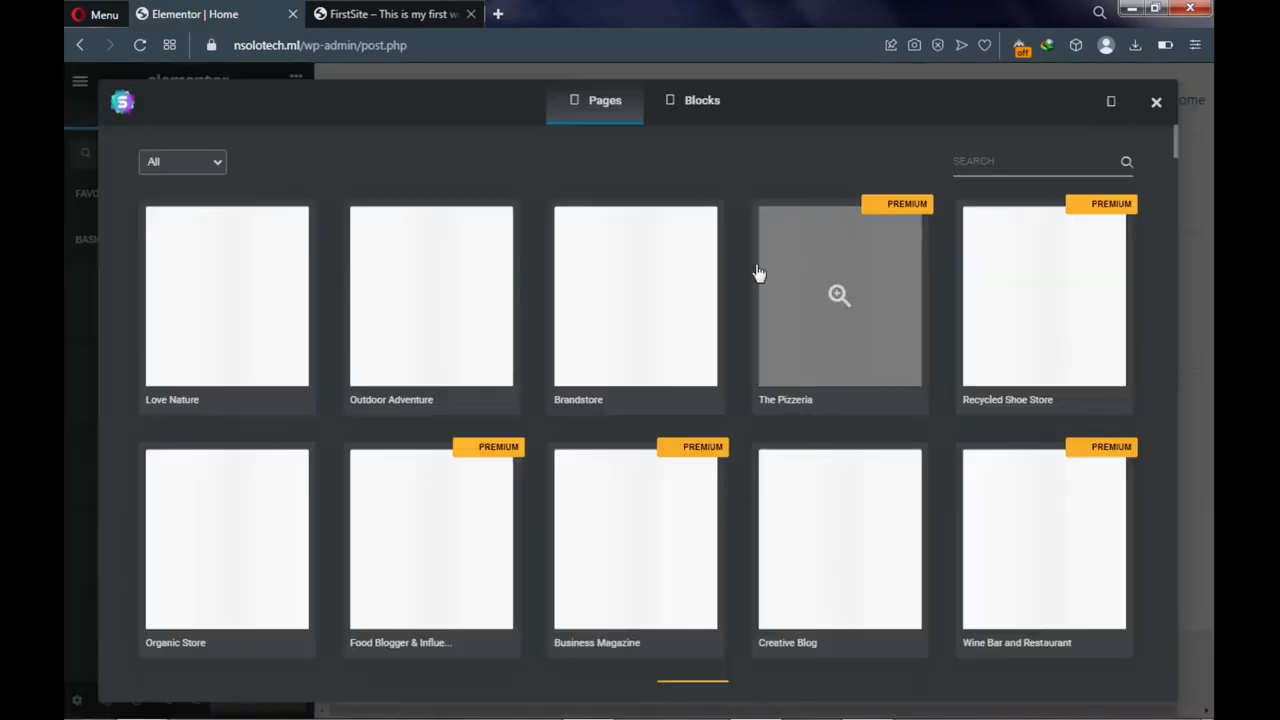
click(211, 168)
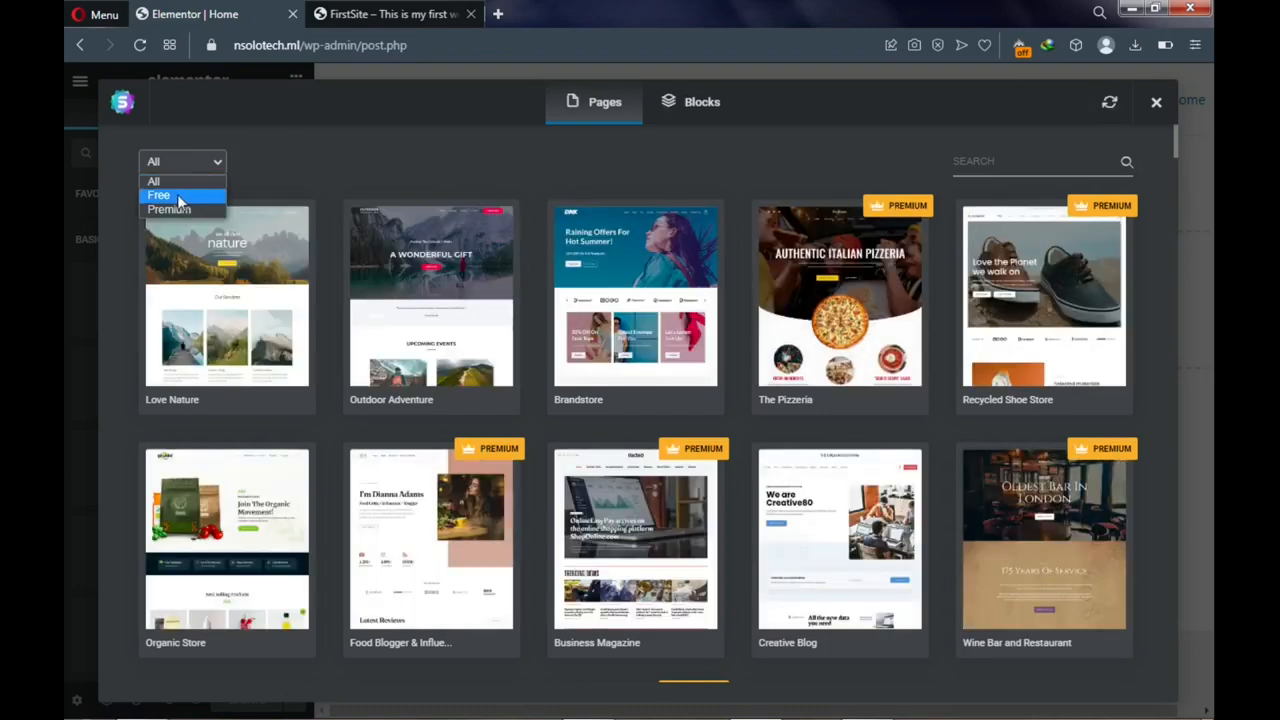
click(177, 197)
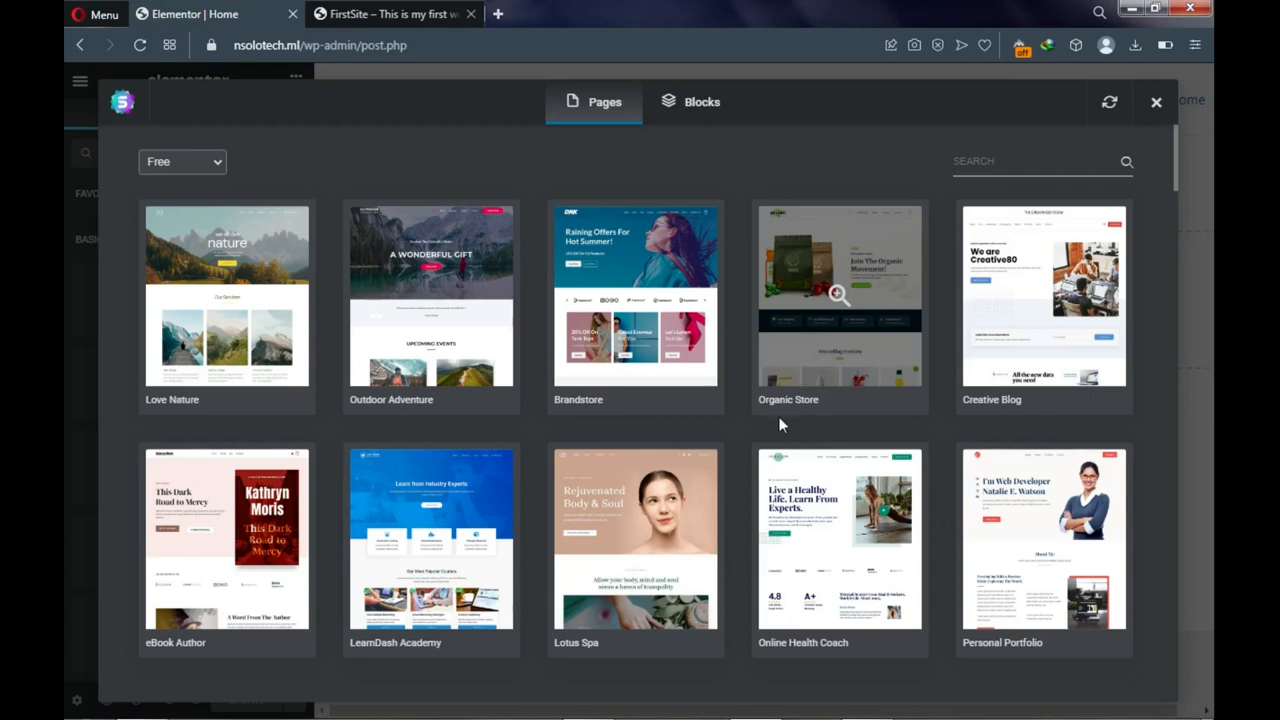
click(818, 356)
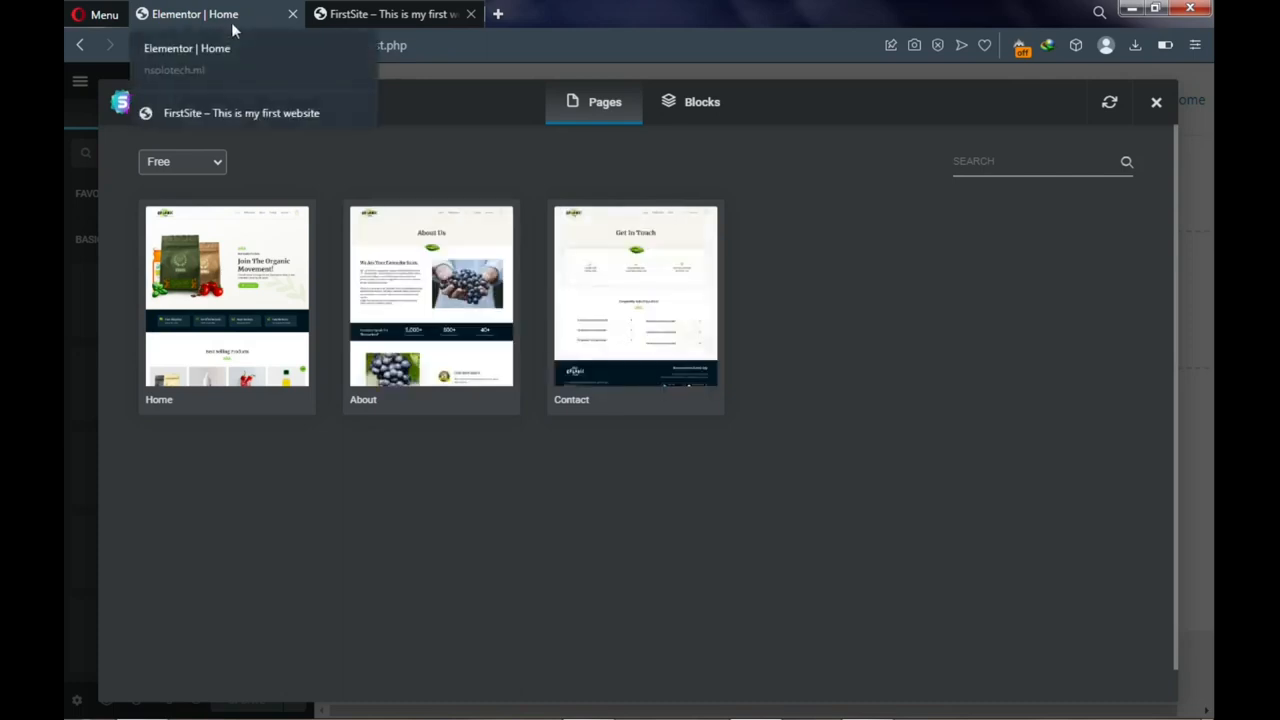
click(222, 358)
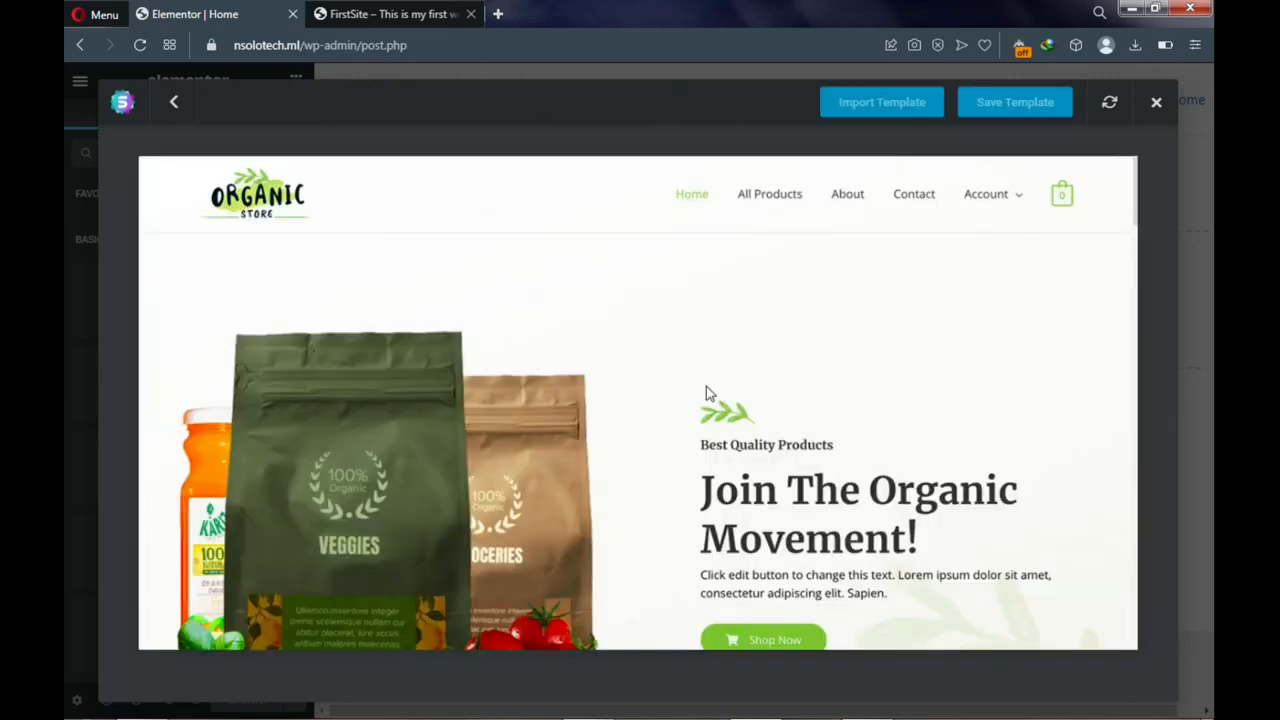
Examine the Organic Store Home template preview, from the hero banner through the product sections to the customer reviews
scroll(706, 388, down, 1)
scroll(706, 390, down, 6)
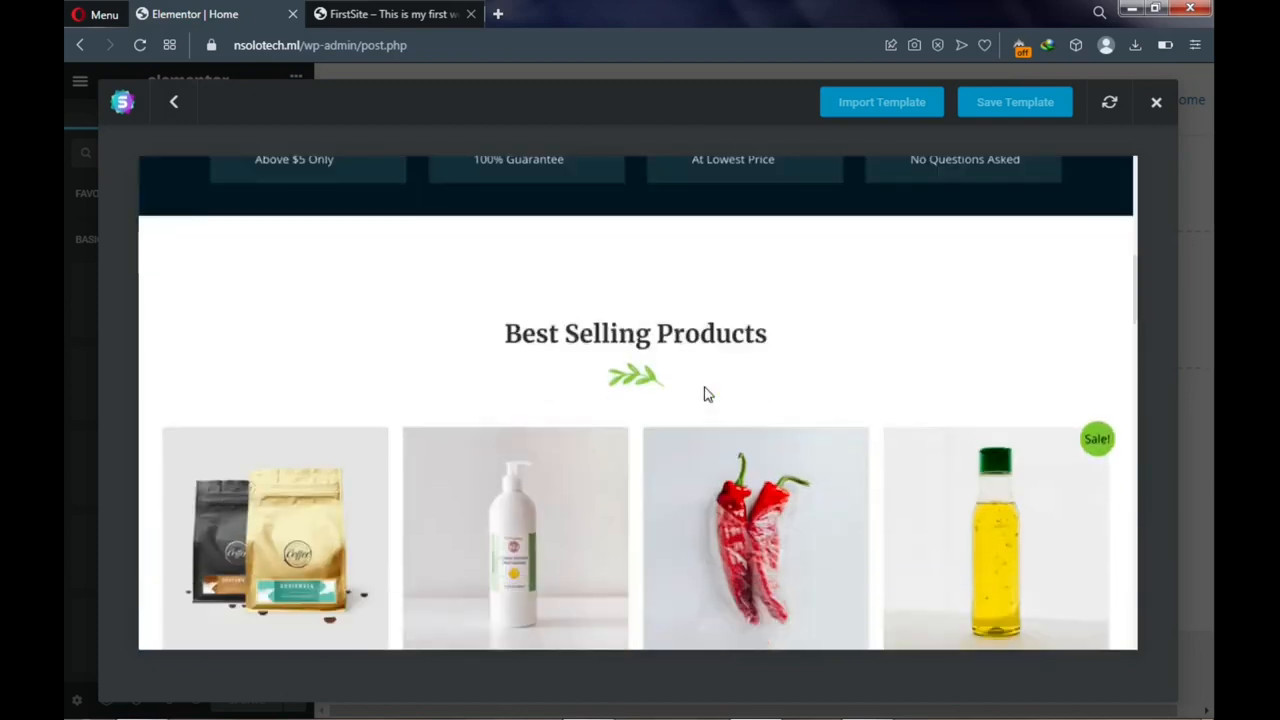
scroll(705, 393, down, 2)
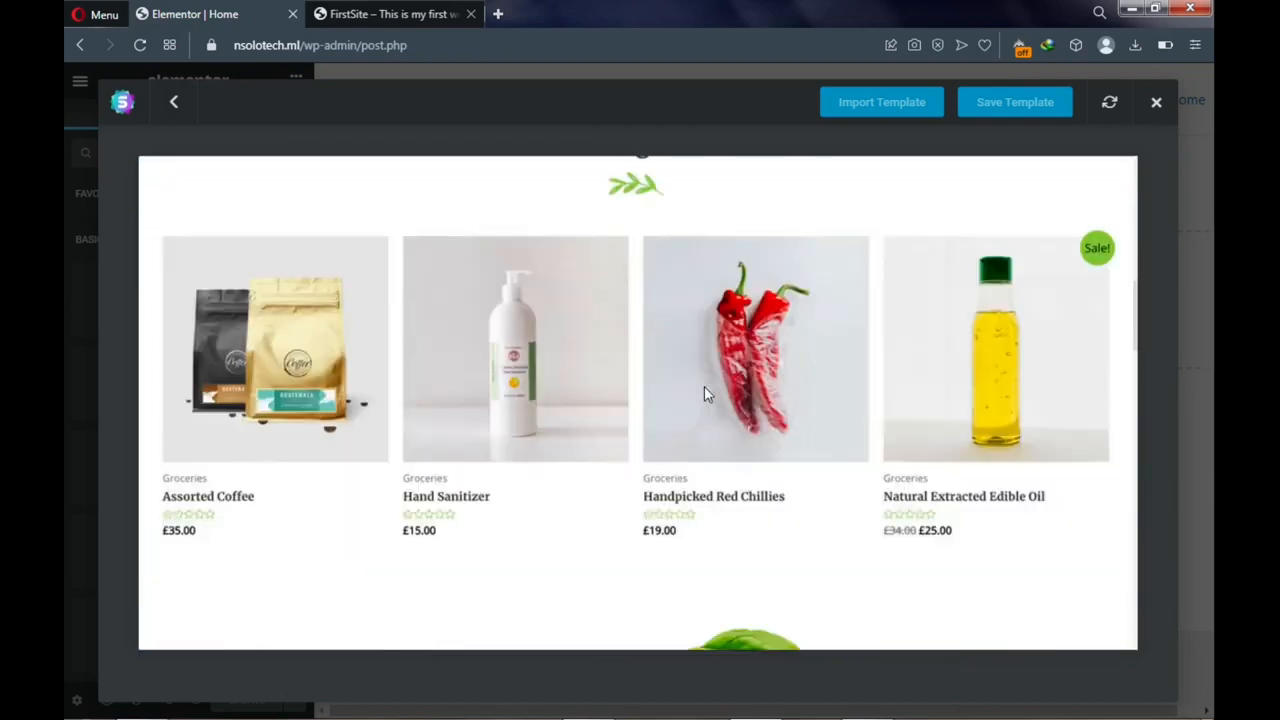
scroll(704, 392, down, 1)
scroll(704, 394, down, 1)
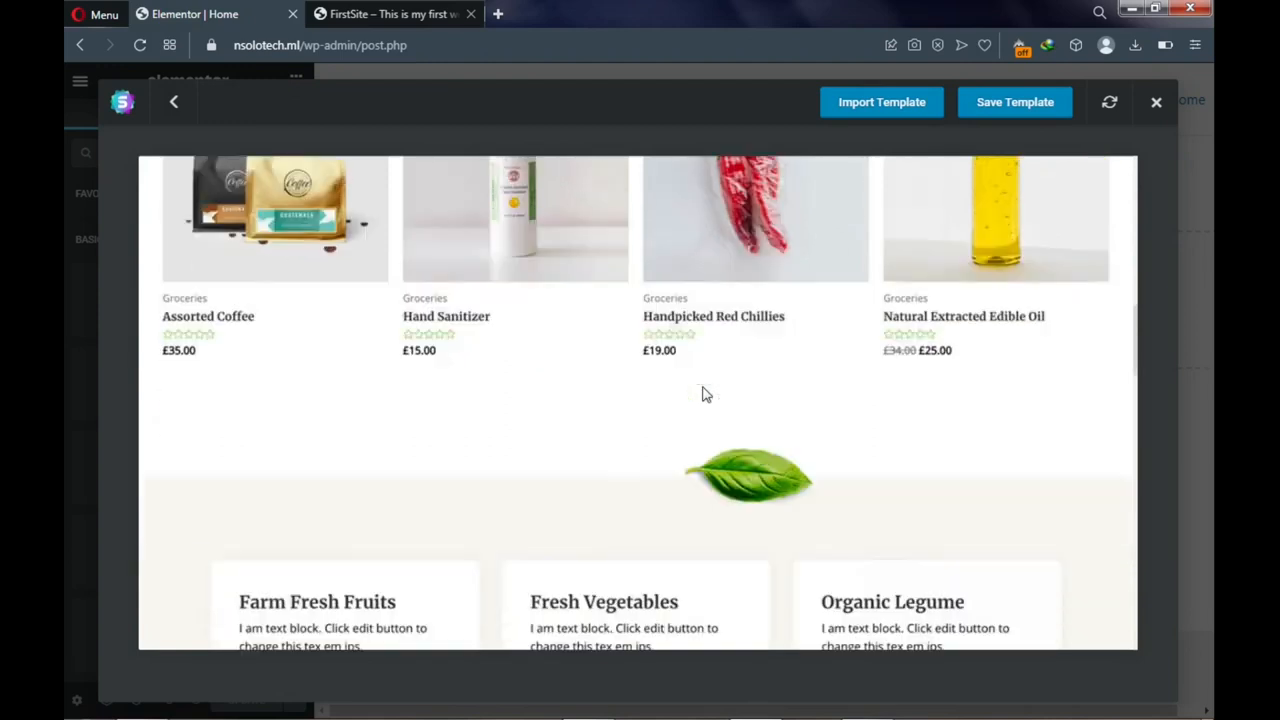
scroll(704, 394, down, 8)
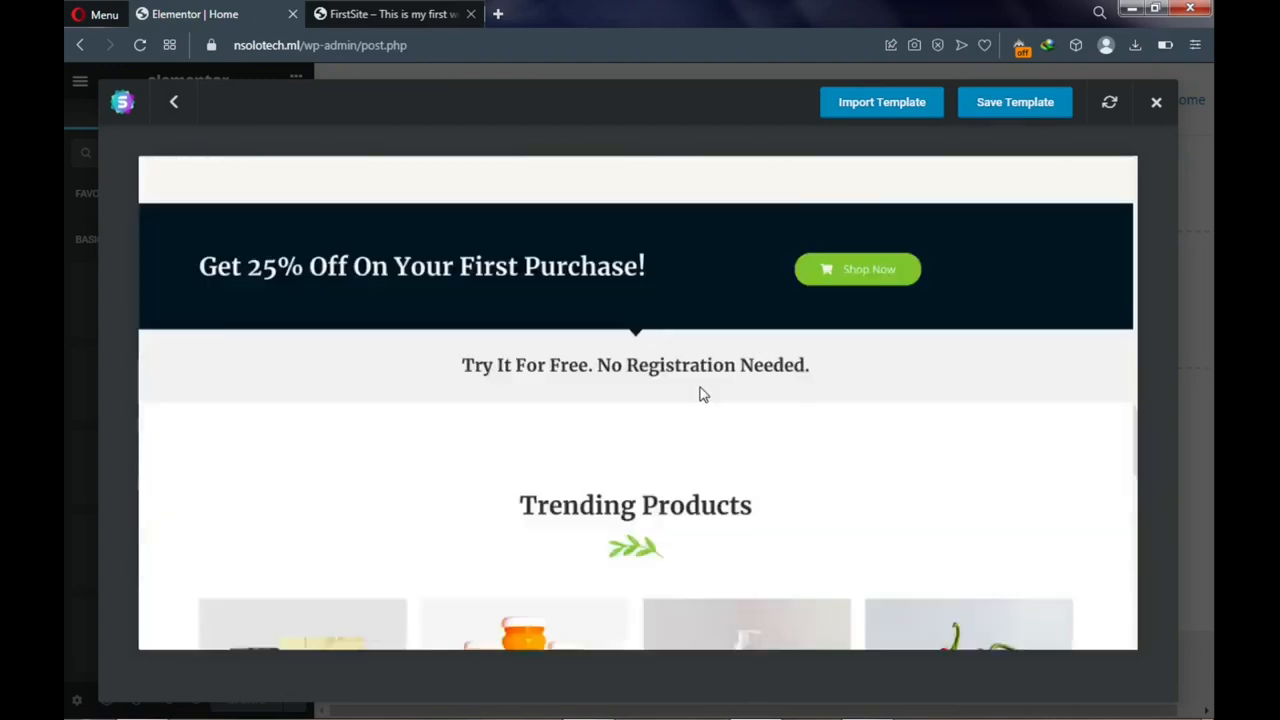
scroll(702, 392, down, 10)
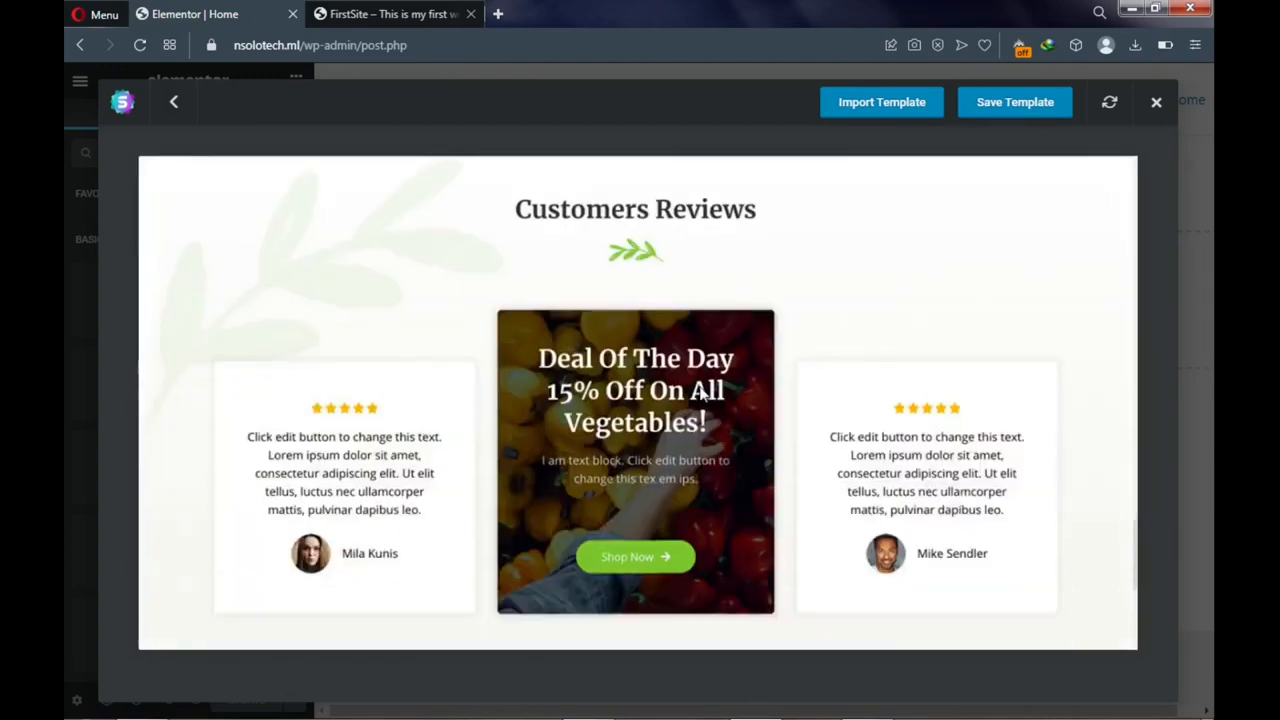
scroll(703, 390, up, 11)
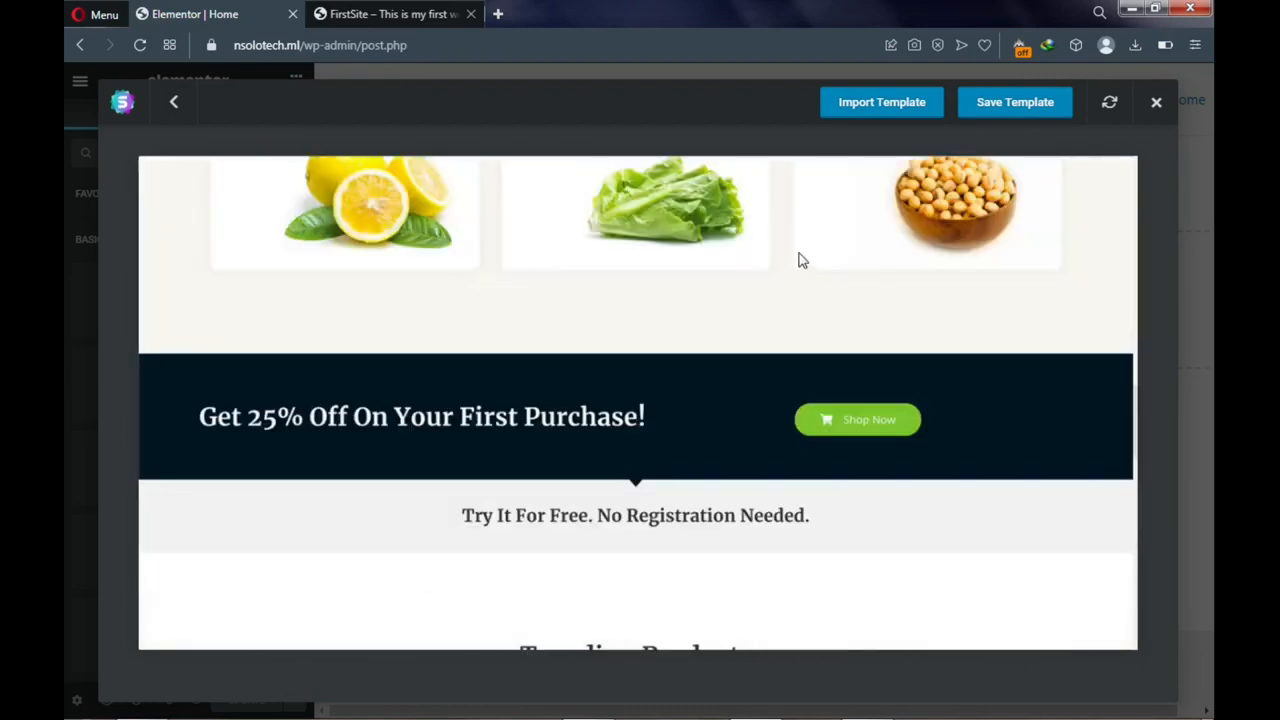
scroll(800, 260, up, 14)
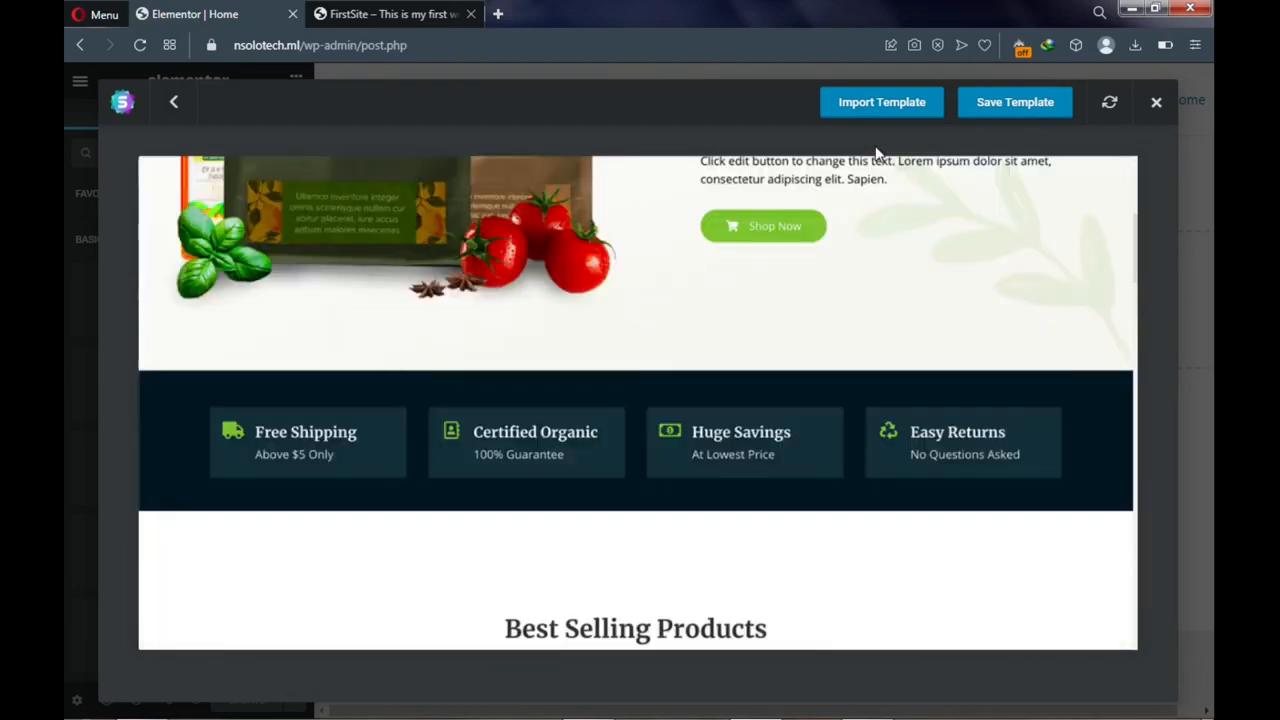
scroll(876, 160, up, 2)
Import the Organic Store Home template into the Home page and update the page
click(868, 108)
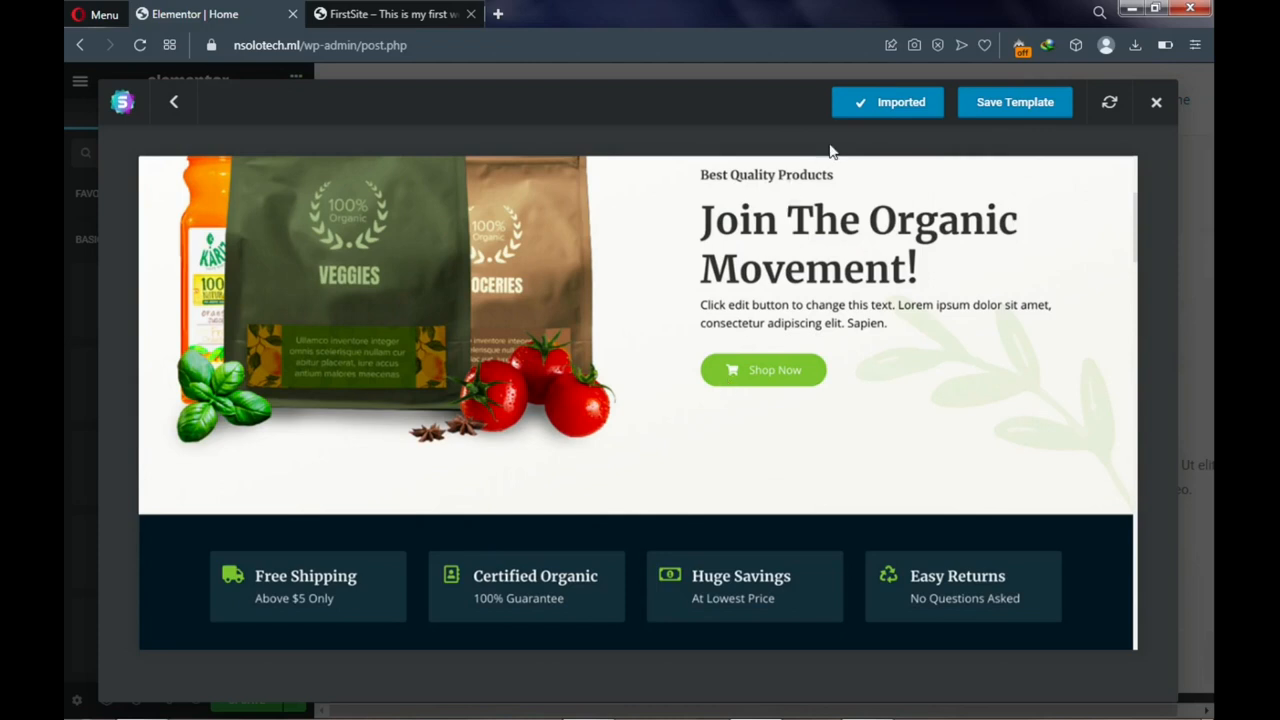
click(887, 114)
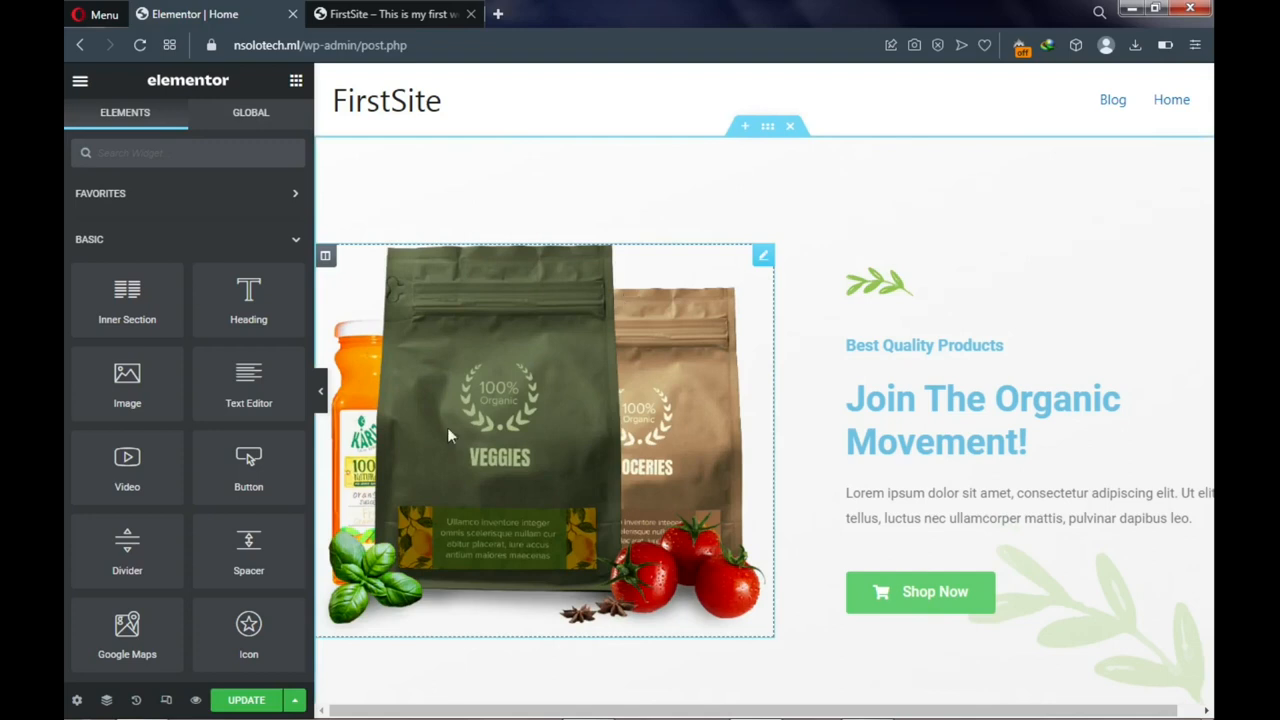
click(240, 703)
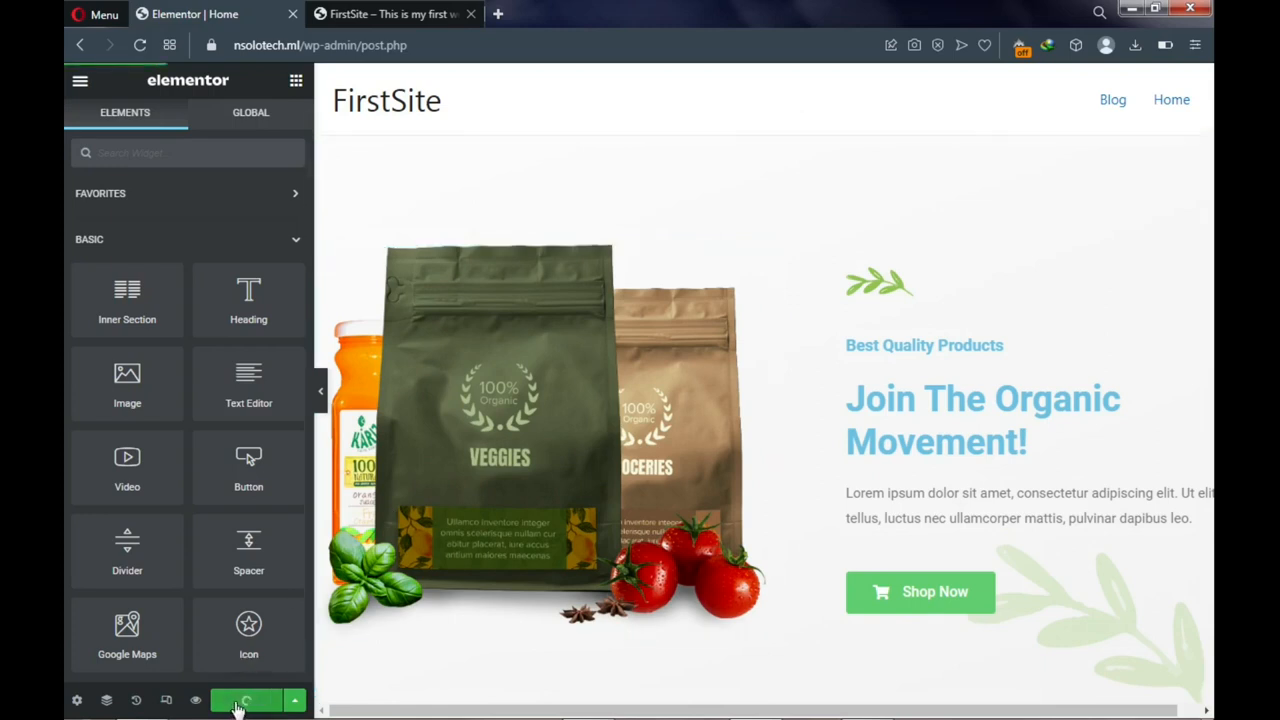
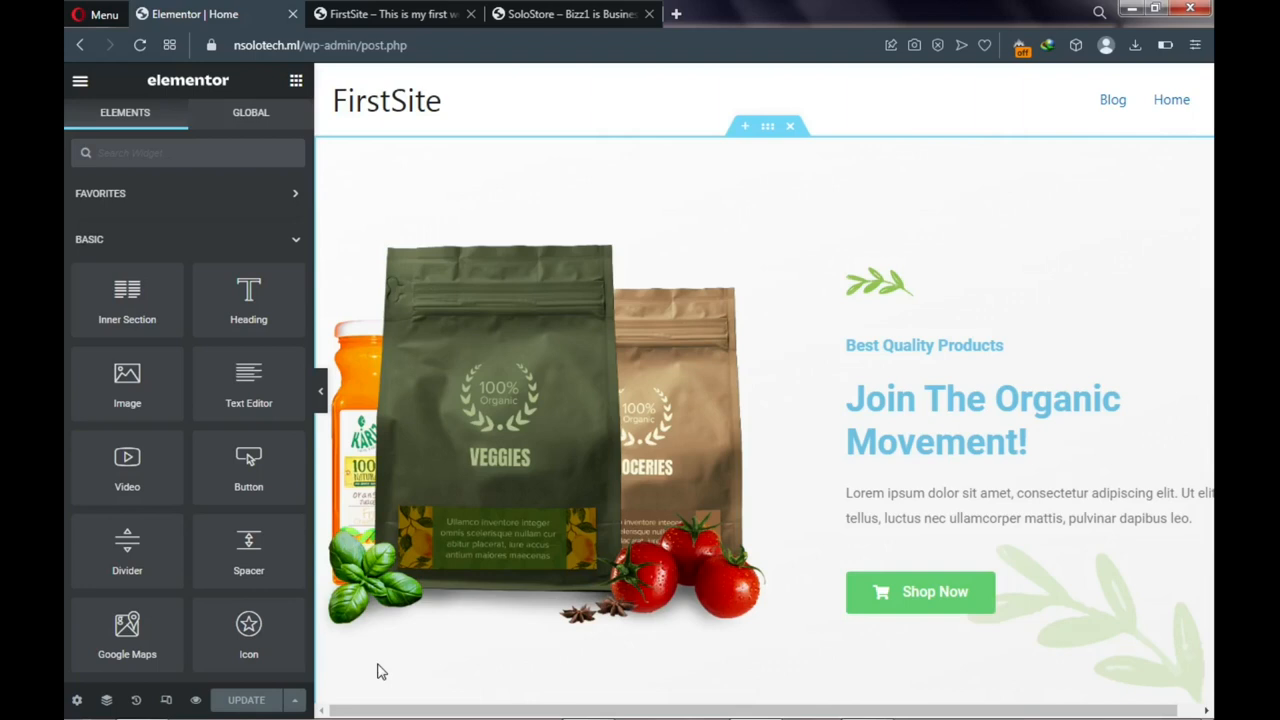
View the SoloStore example home page and open the FirstSite admin dashboard
click(547, 22)
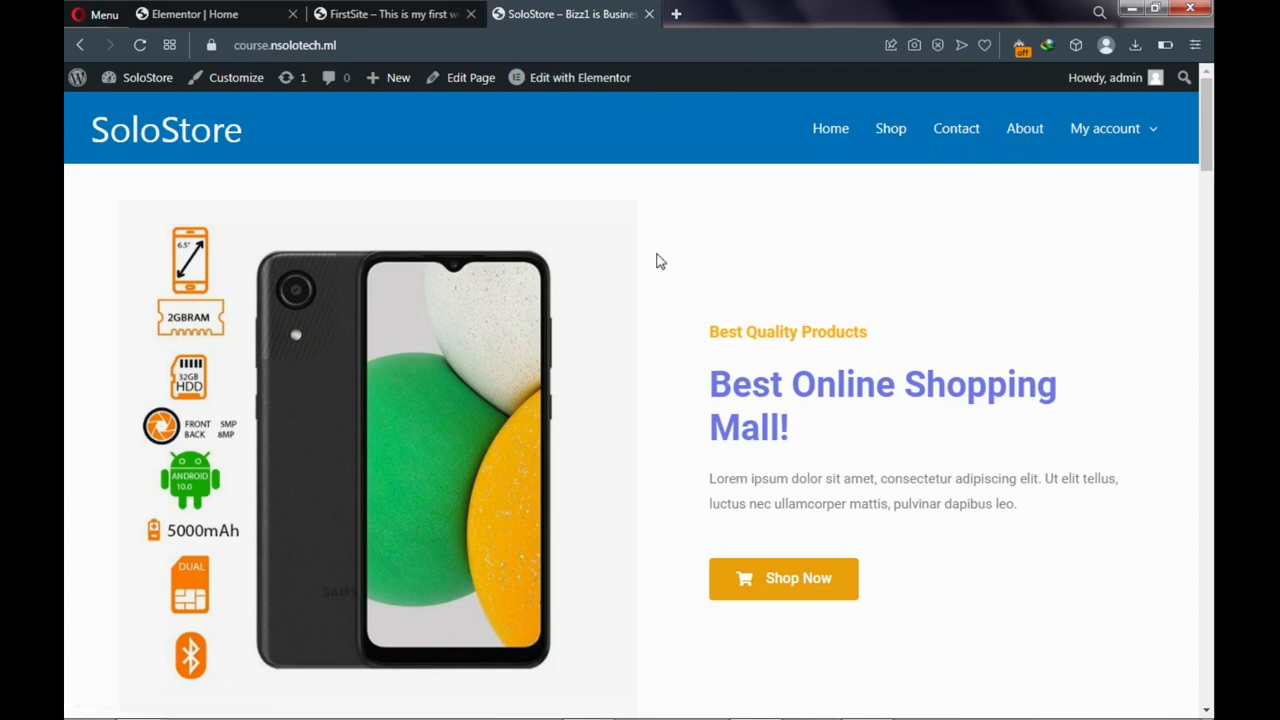
click(366, 16)
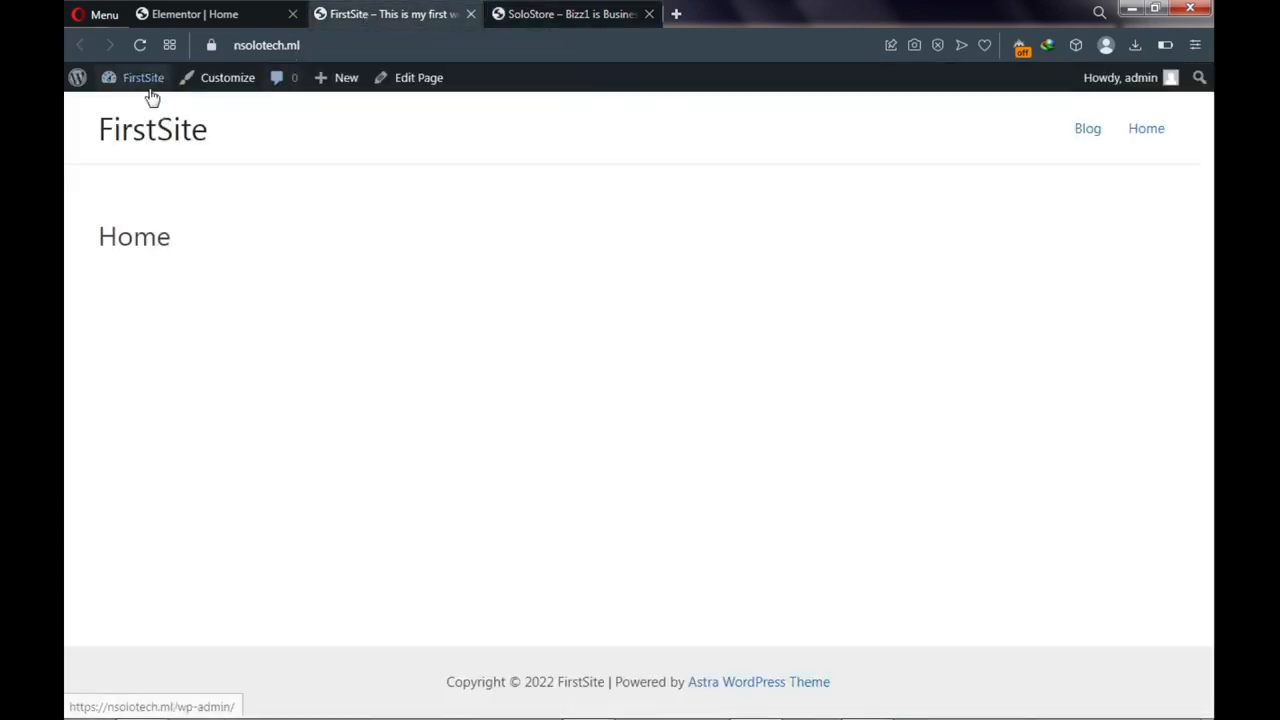
mouse_move(149, 86)
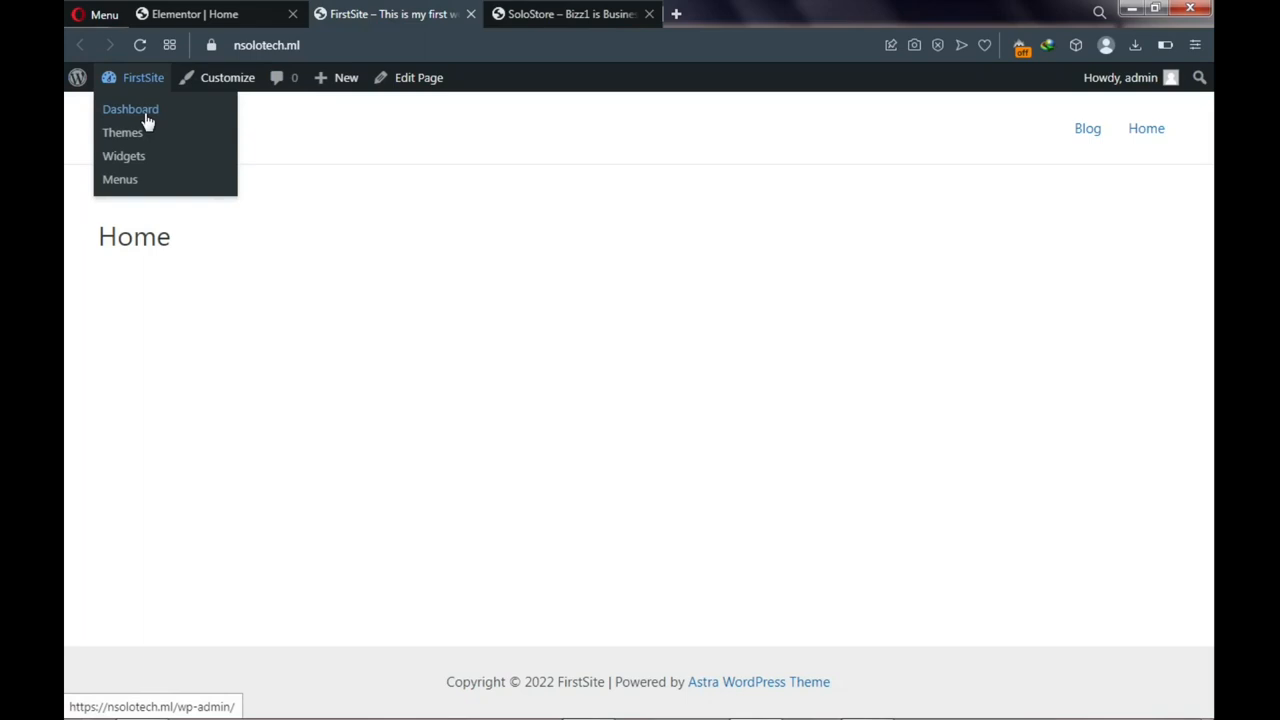
click(146, 119)
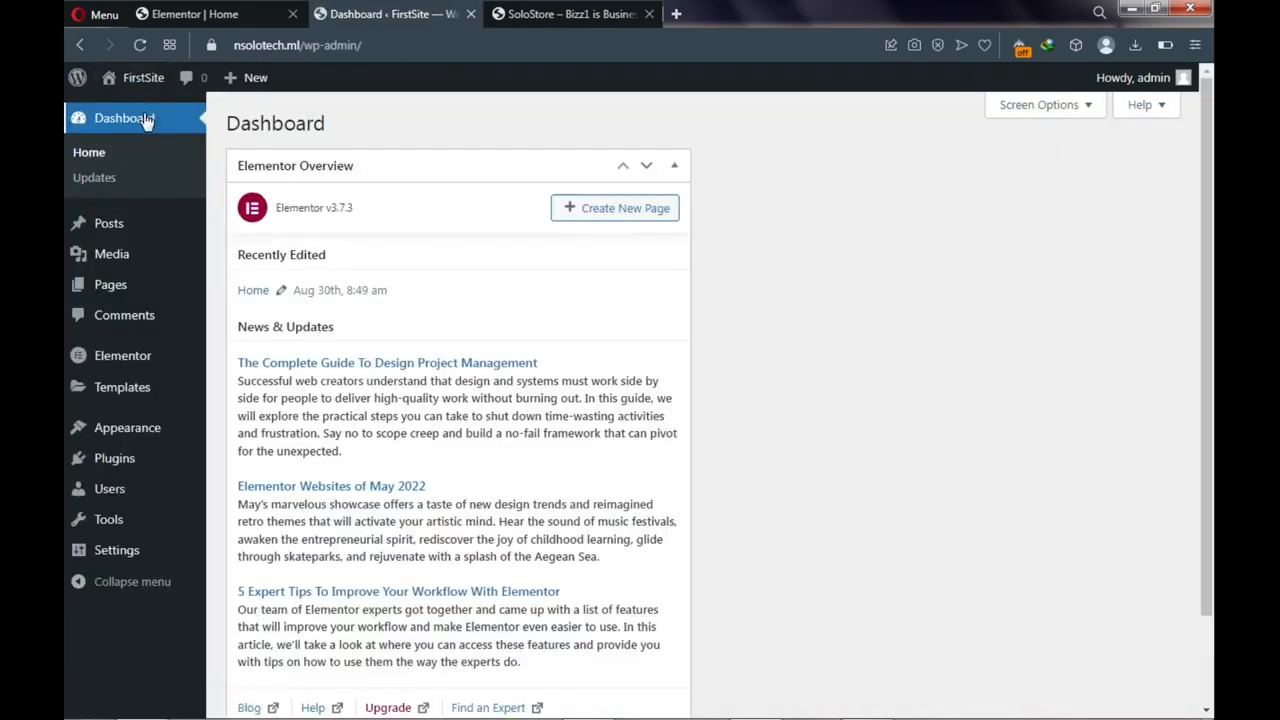
Add a new page titled "Contact" to FirstSite and publish it
mouse_move(117, 288)
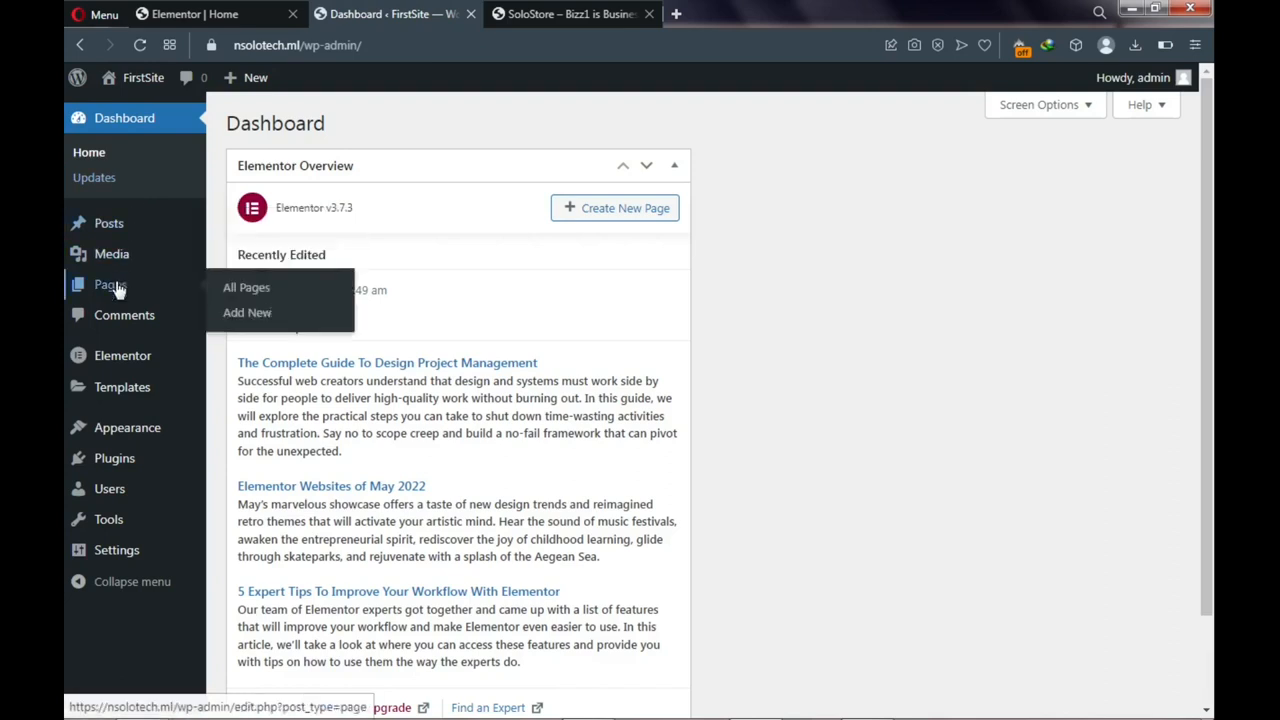
click(246, 318)
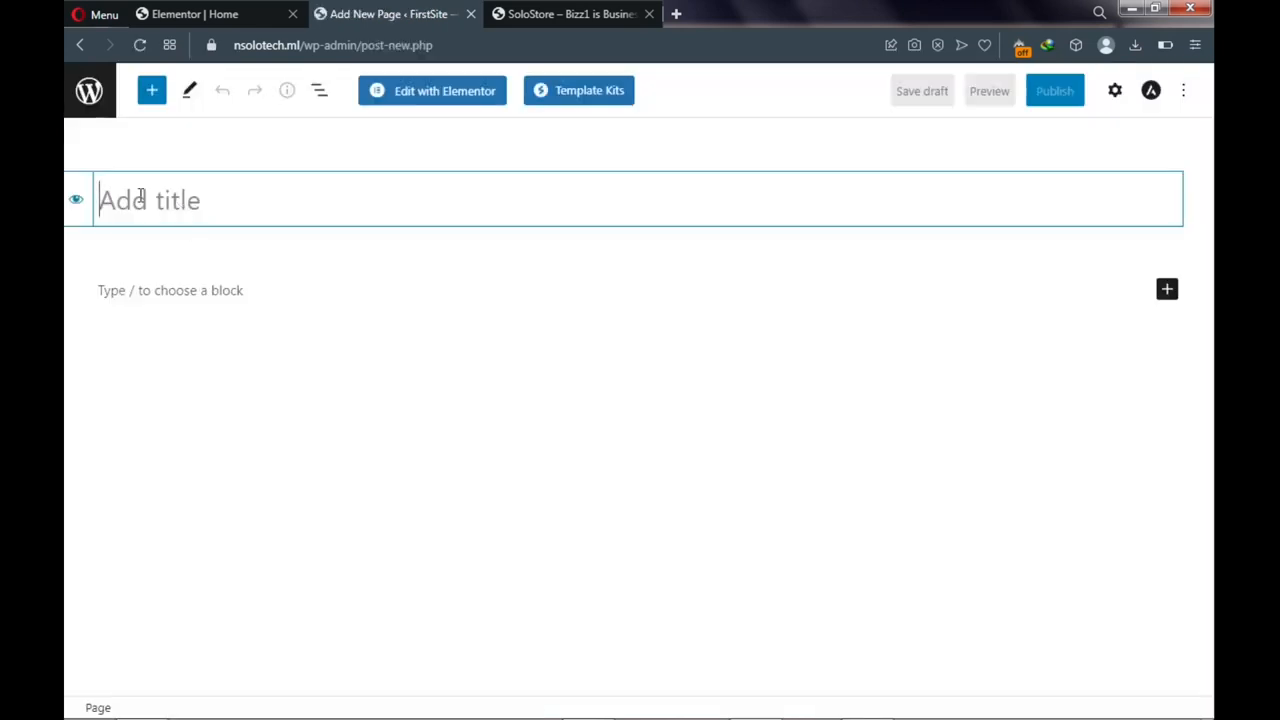
text(Co)
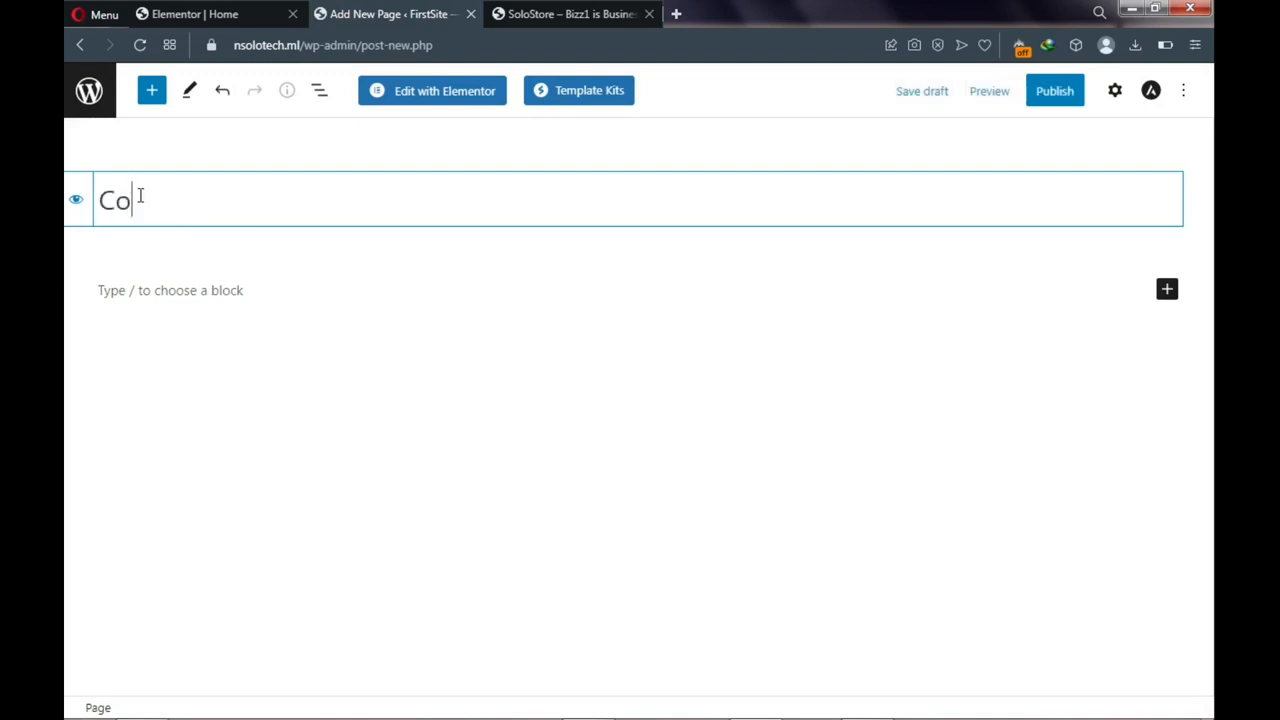
text(ntact)
click(1044, 104)
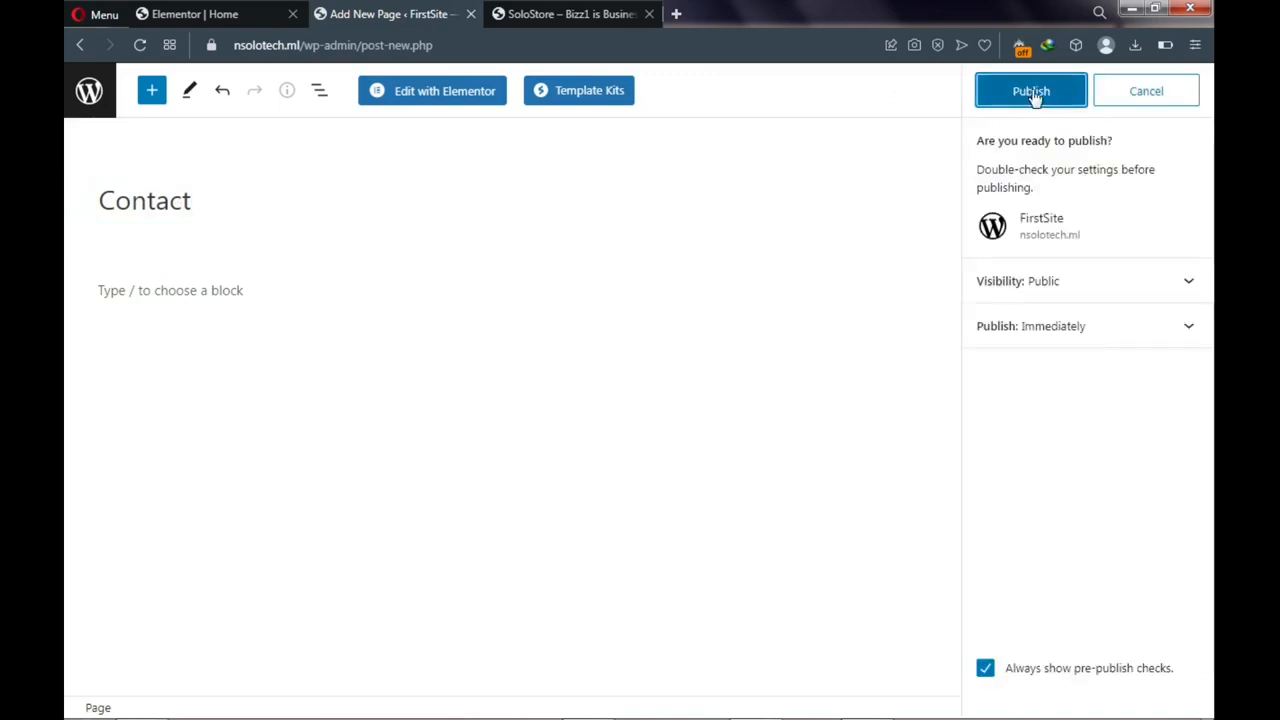
click(1031, 92)
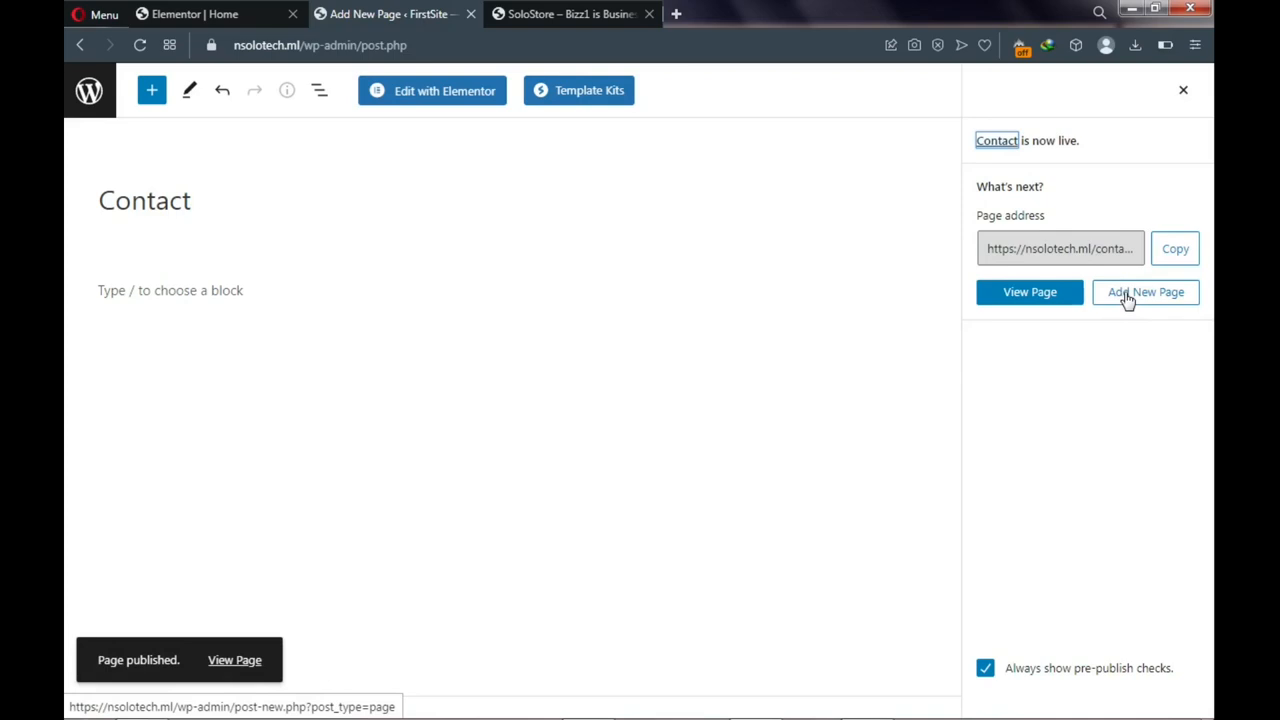
Add another new page titled "About" and publish it
click(1125, 300)
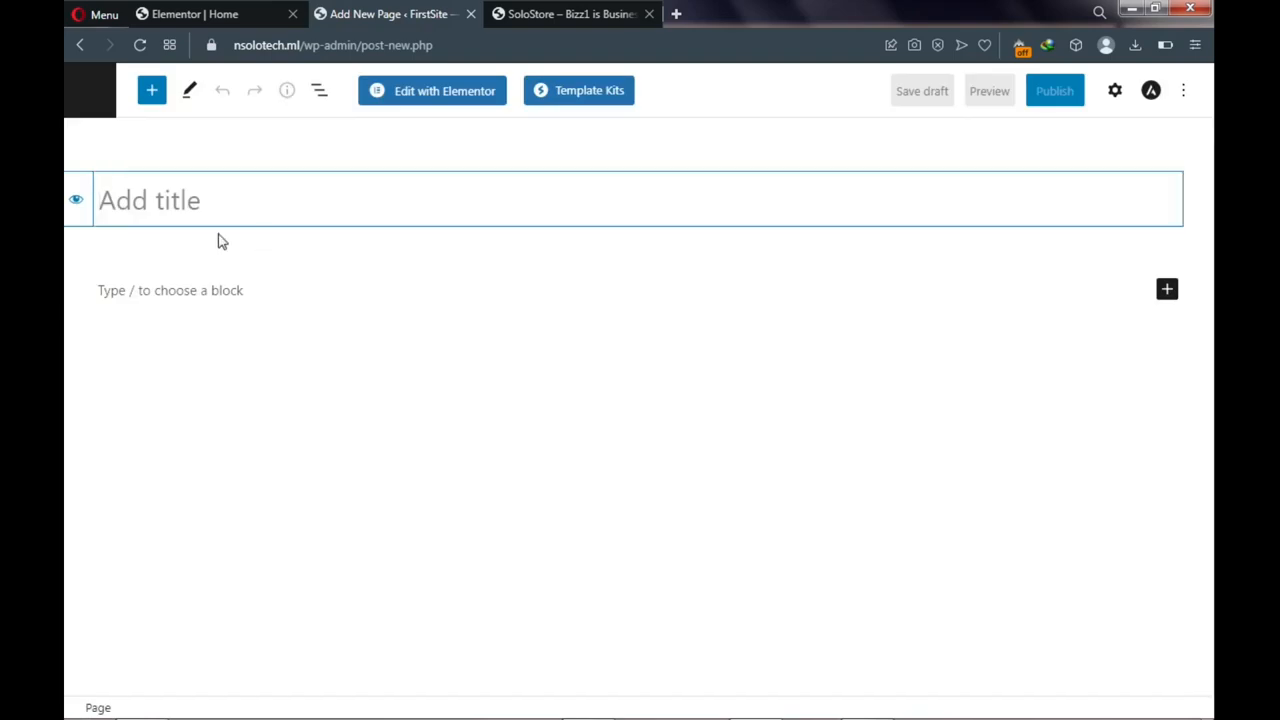
text(About)
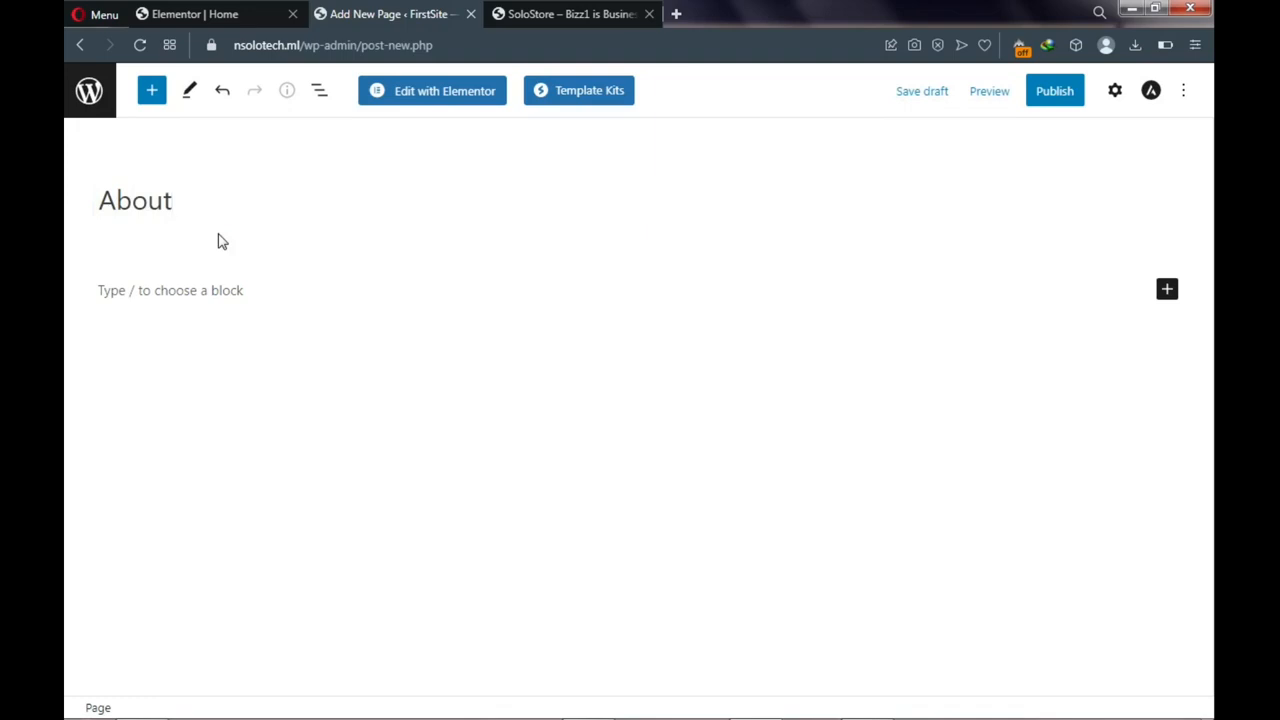
click(1054, 98)
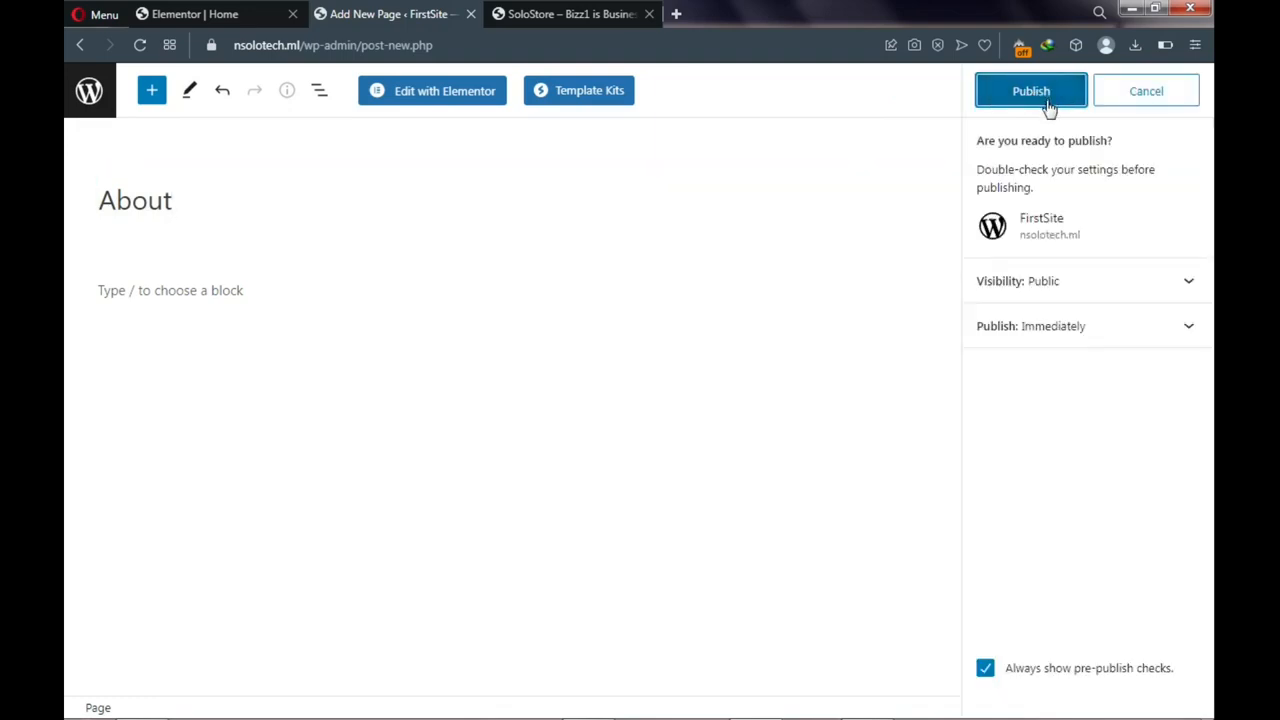
click(1046, 88)
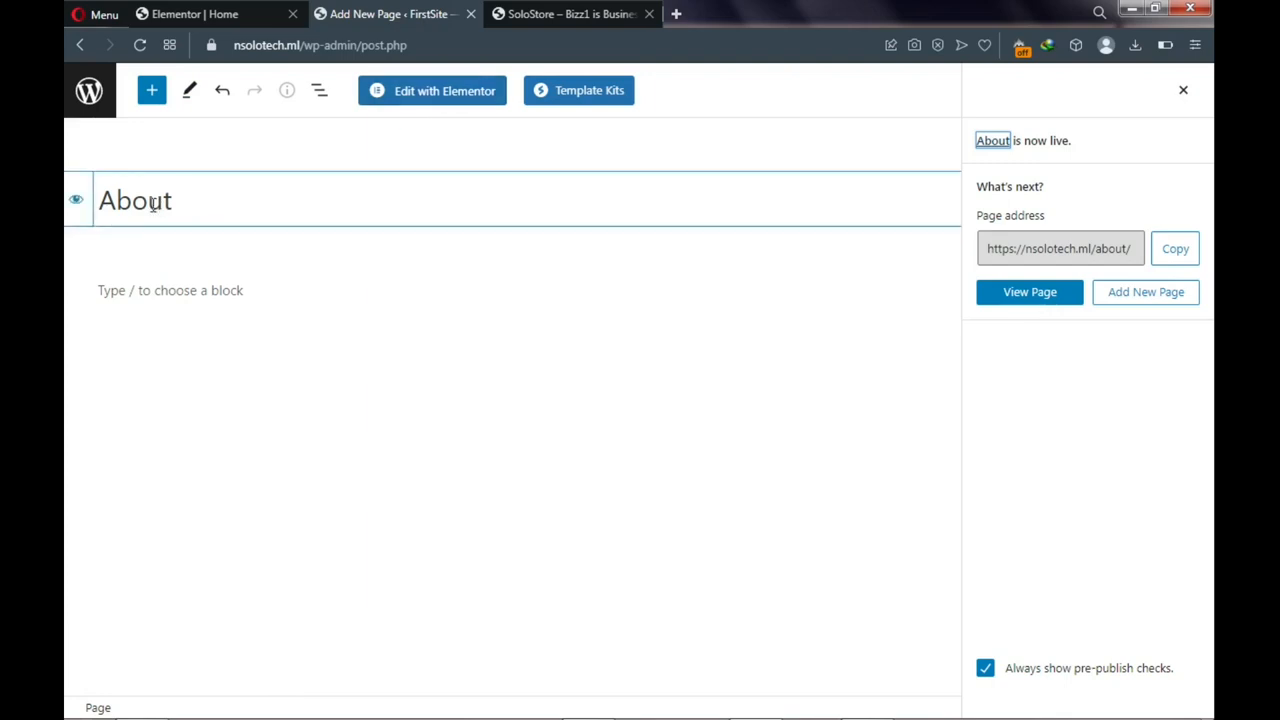
Open the About page in Elementor, duplicate its browser tab, and return to the FirstSite dashboard in the duplicate
click(428, 98)
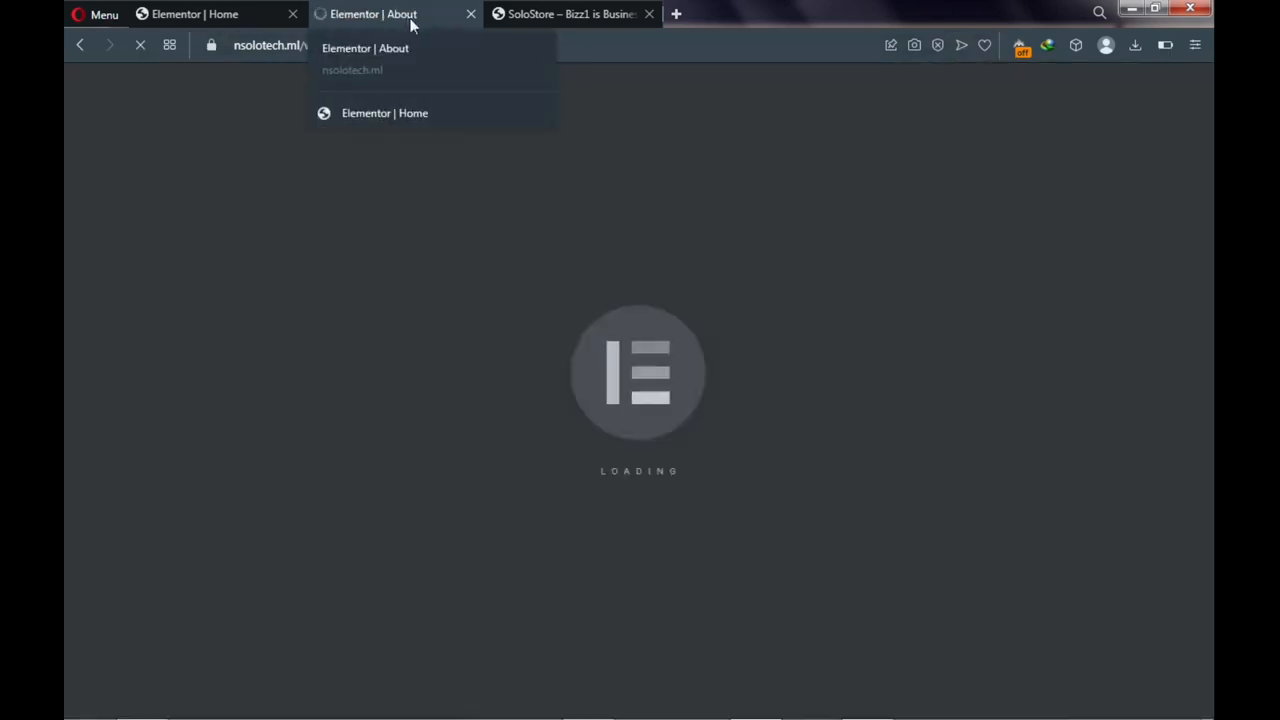
right_click(410, 18)
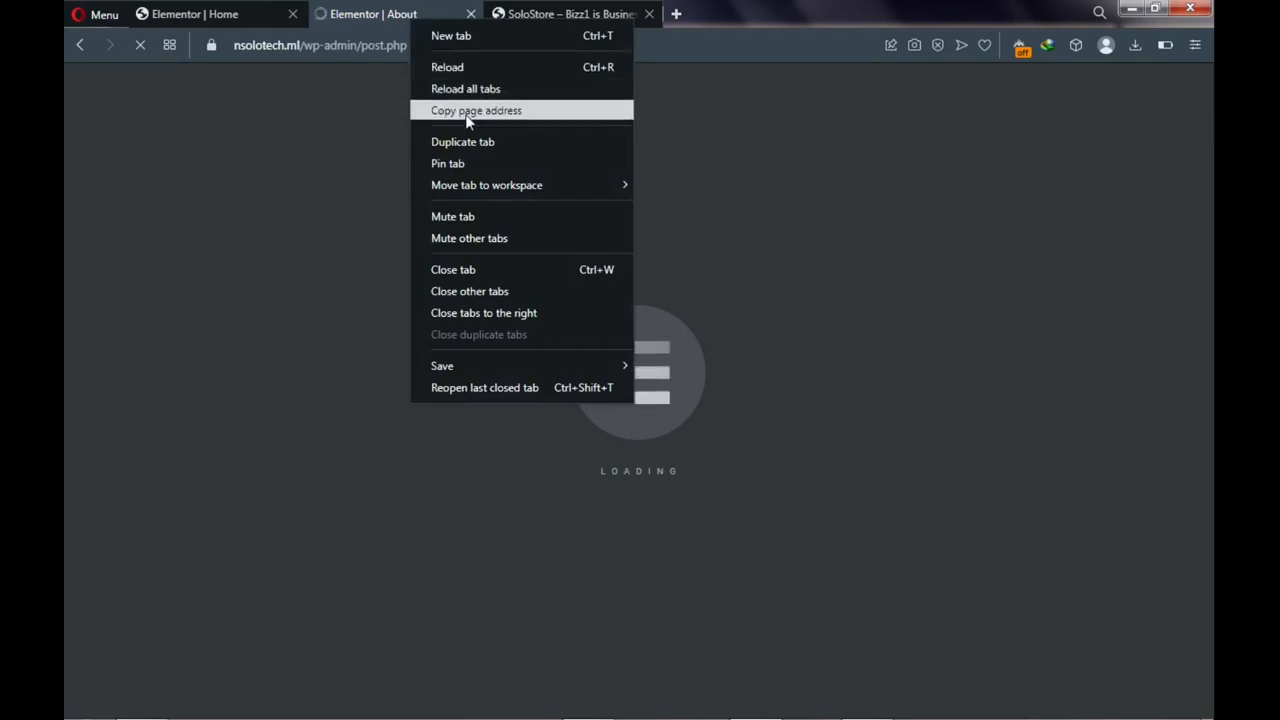
click(478, 143)
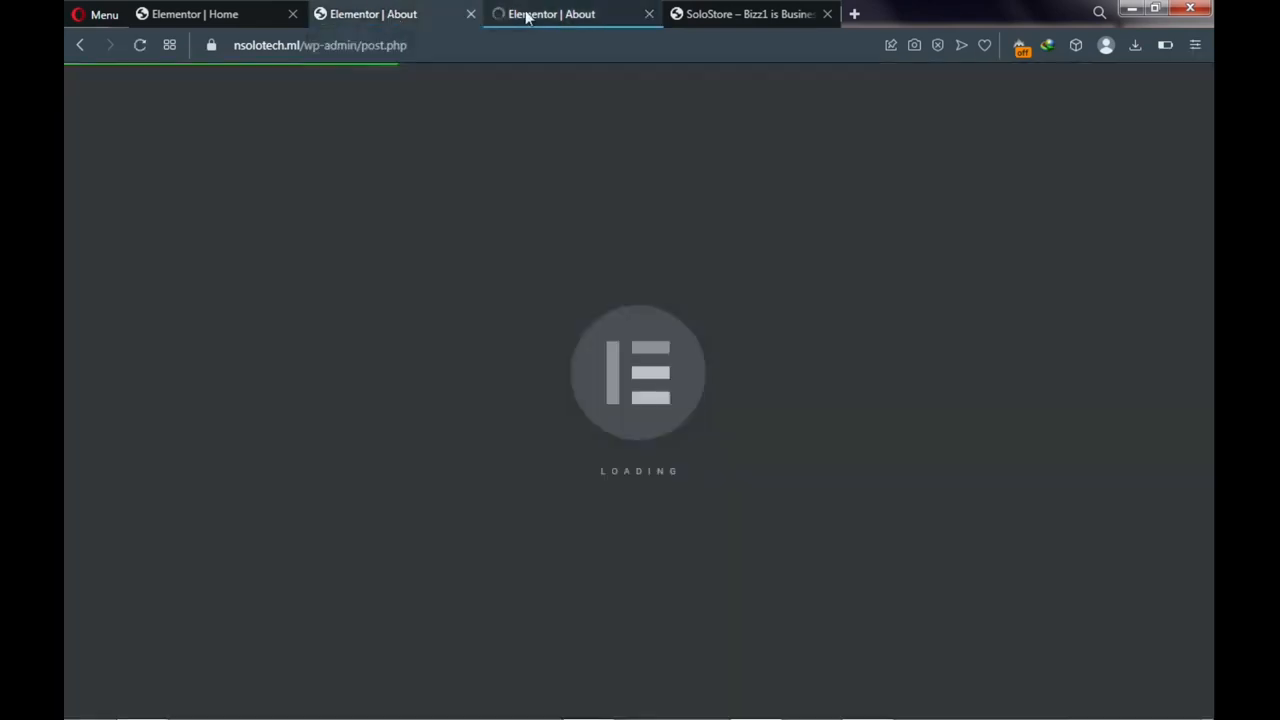
click(78, 47)
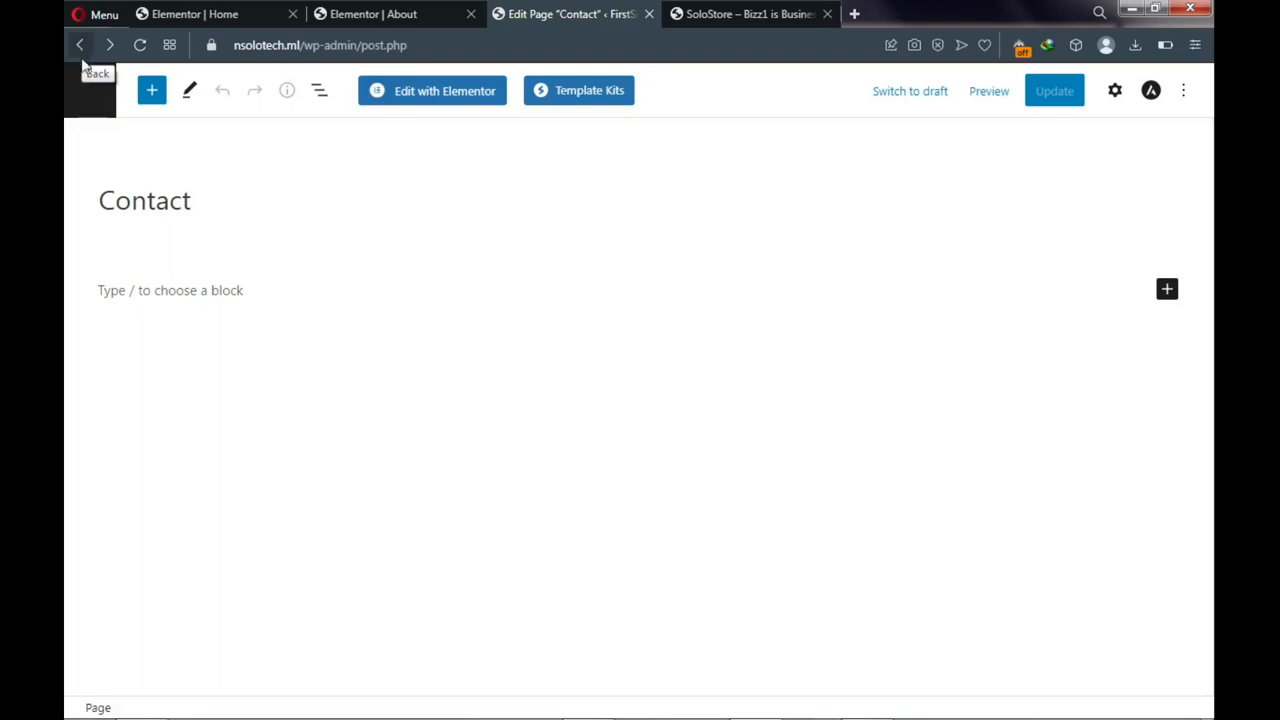
click(81, 48)
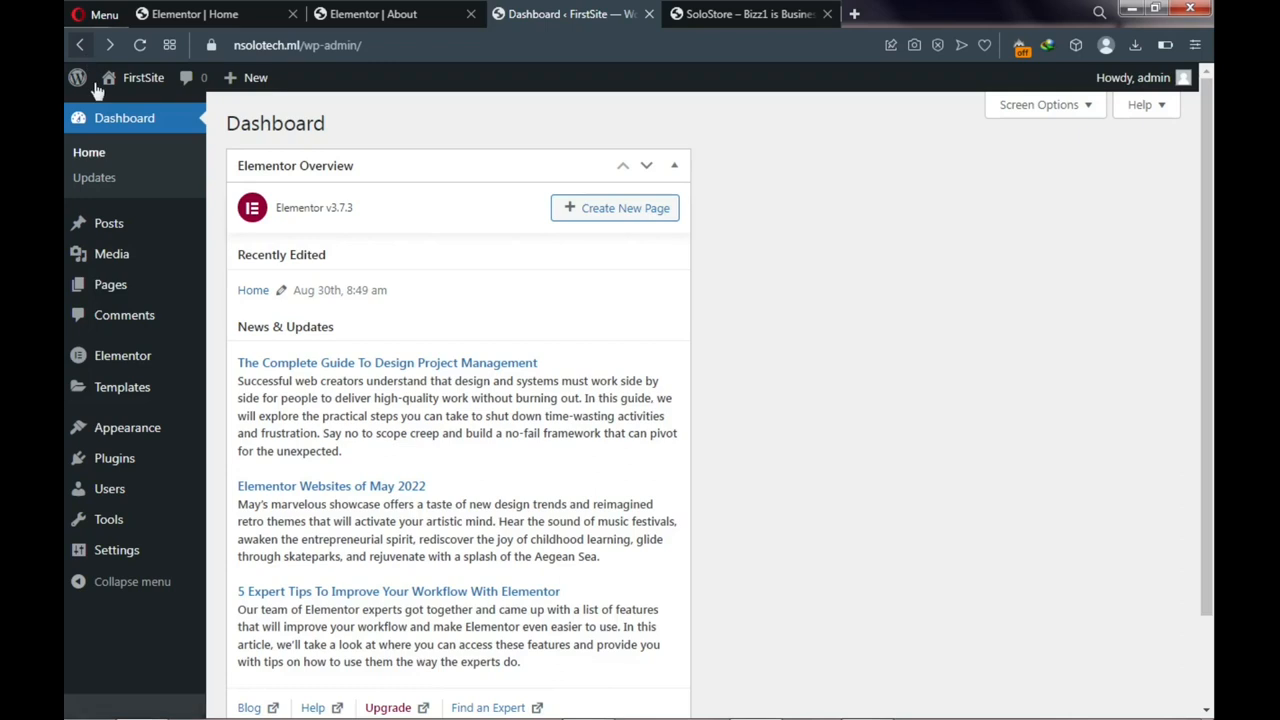
Go to the list of all pages and open the Contact page's editor in a new browser tab
mouse_move(124, 287)
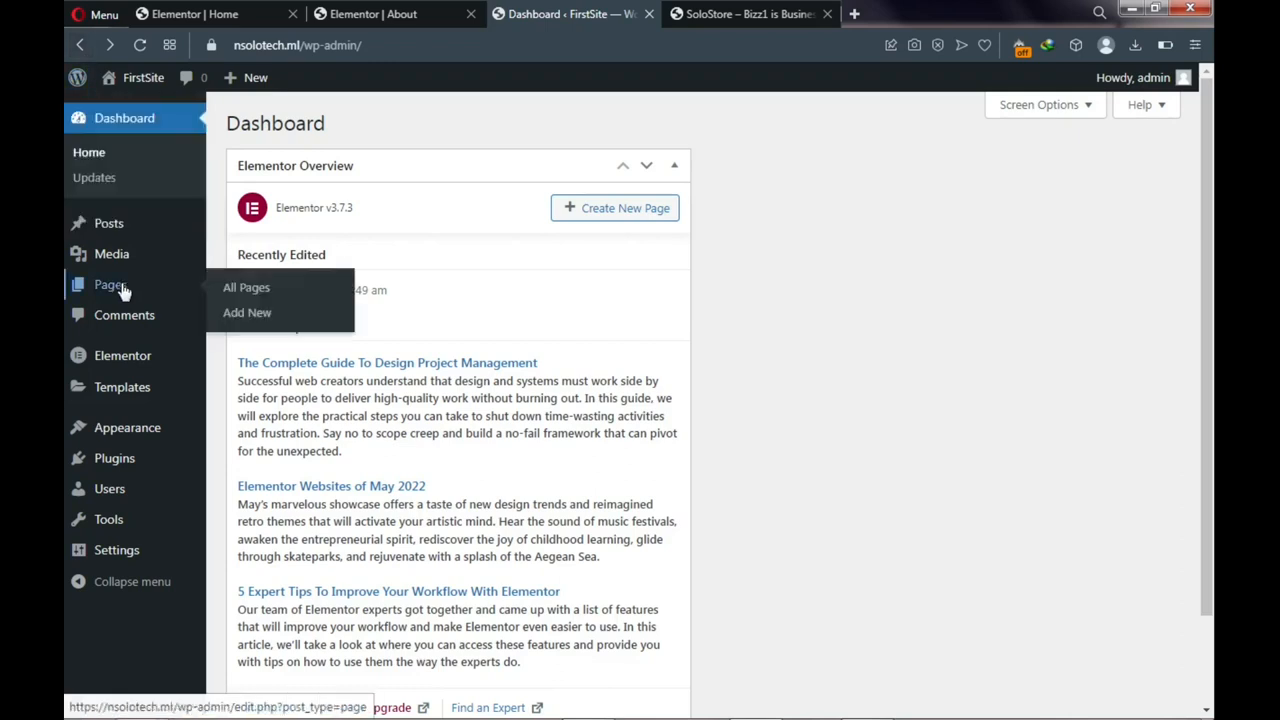
click(247, 292)
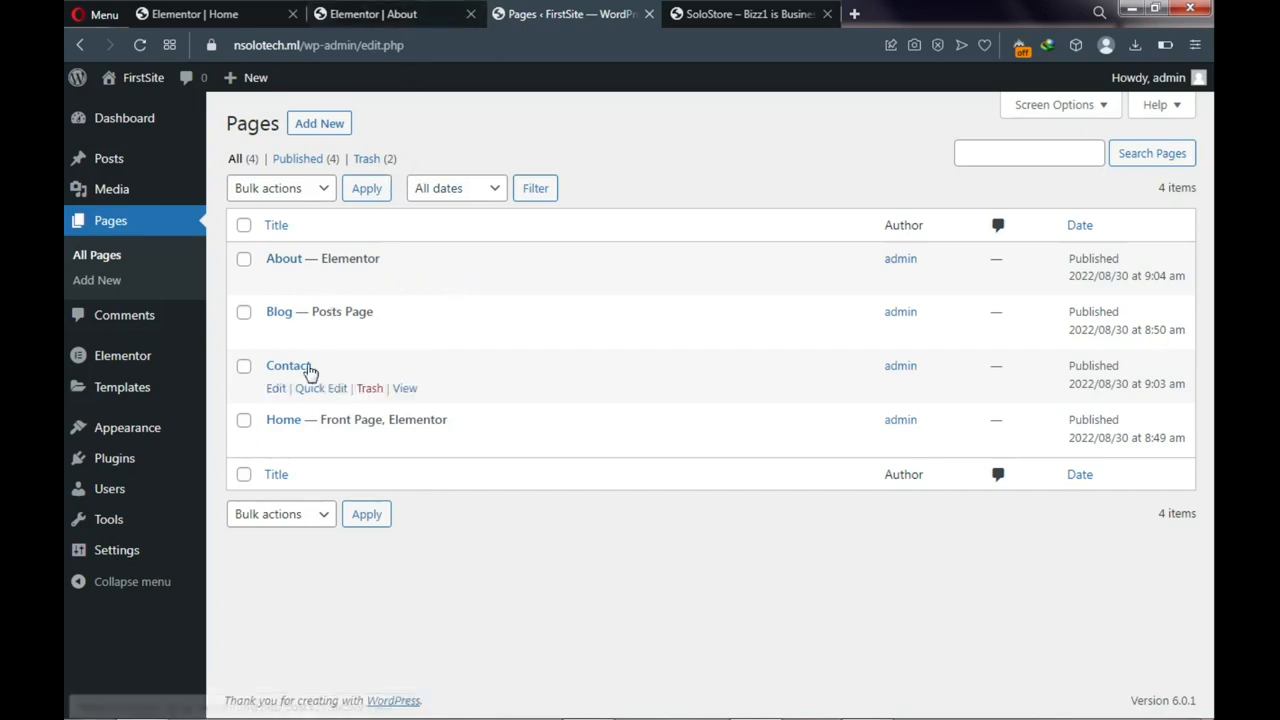
click(279, 393)
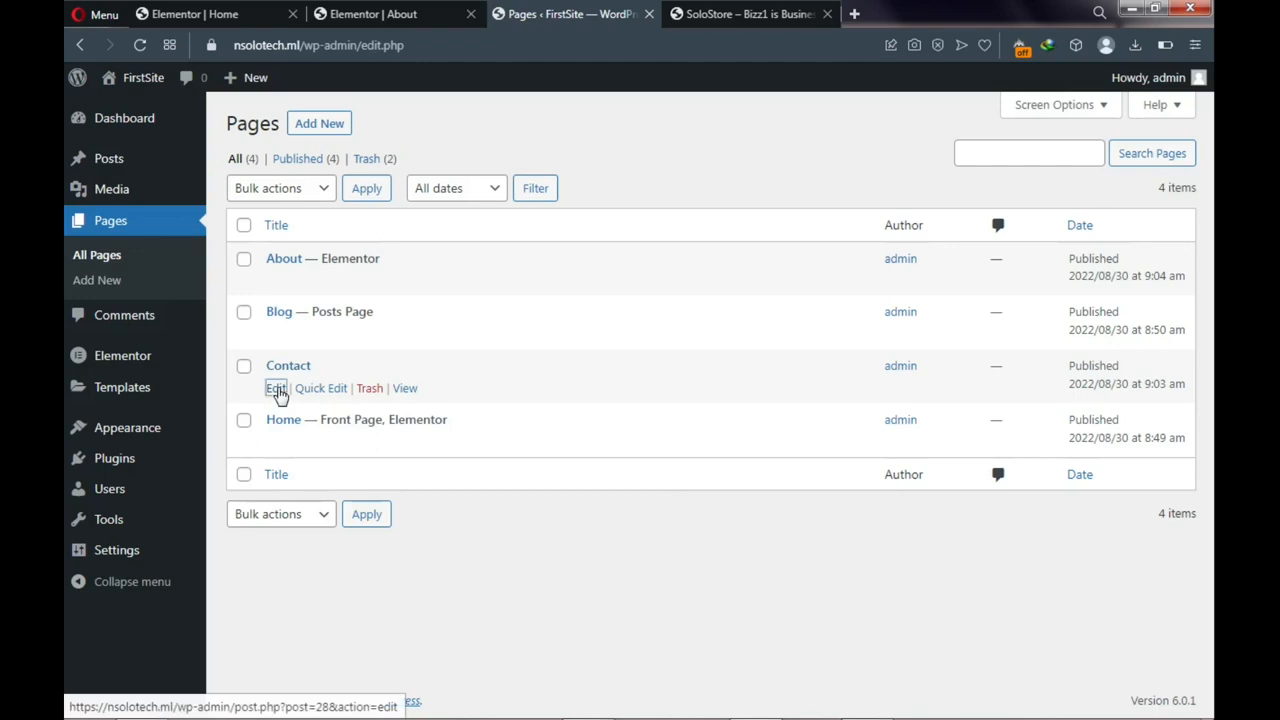
right_click(279, 393)
click(322, 404)
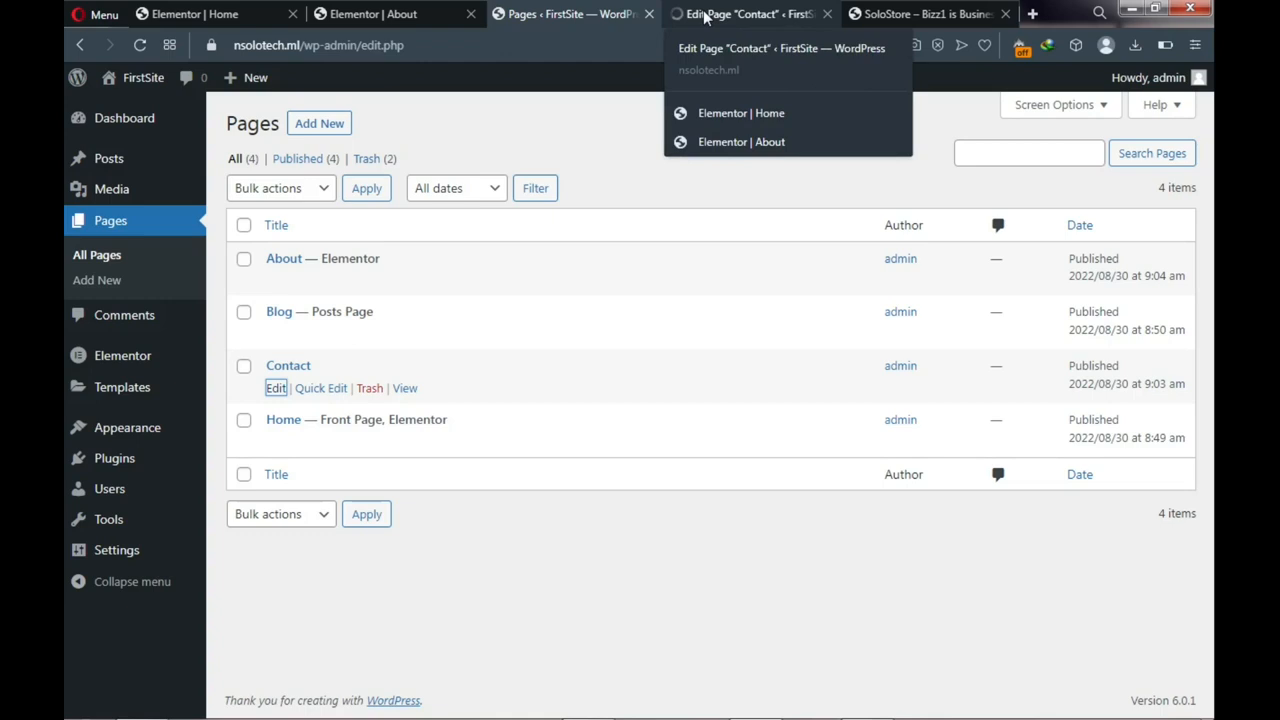
Place the Contact editor's browser tab directly after the About tab and open the Contact page in Elementor
click(705, 16)
drag(705, 16, 522, 14)
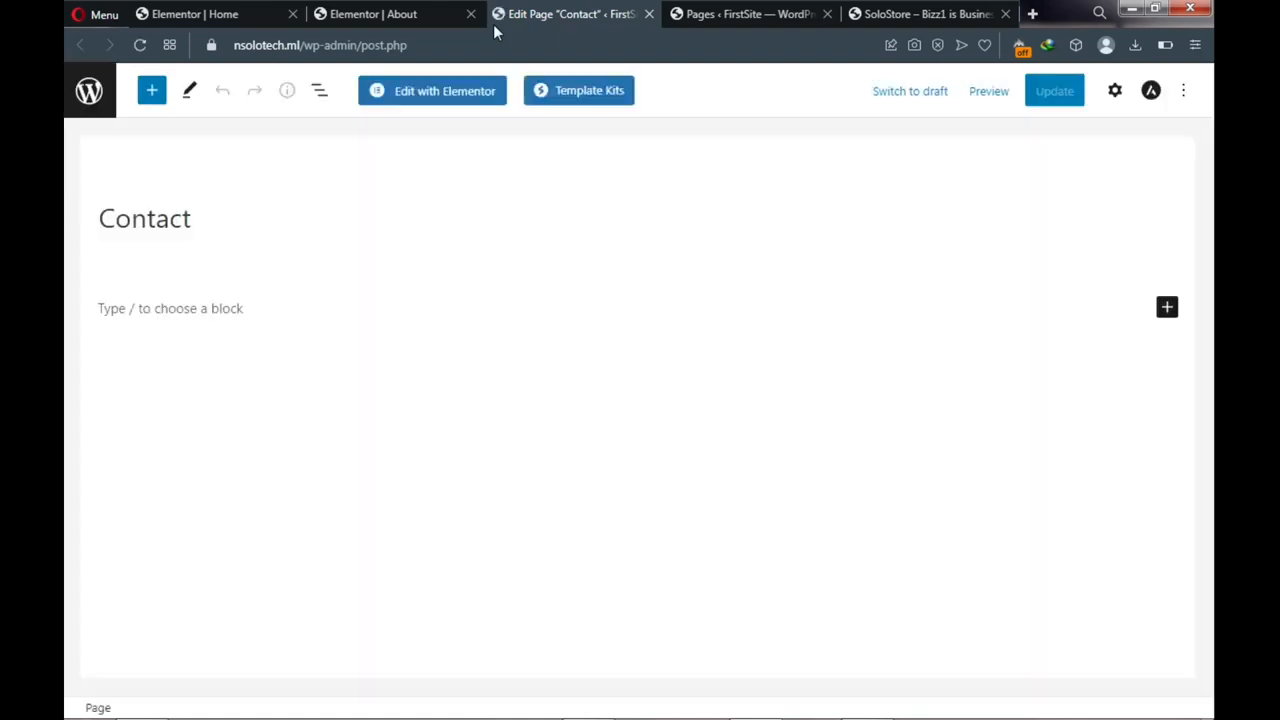
click(447, 100)
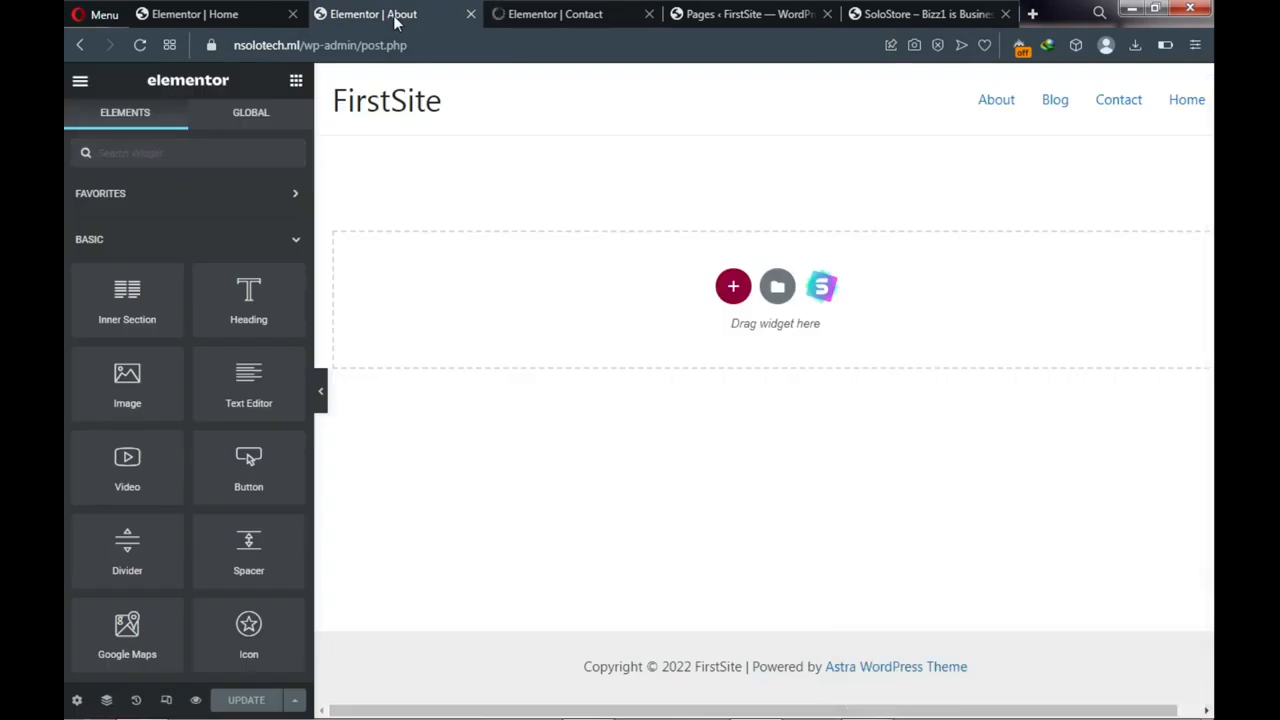
Look over the Home, About and Contact pages in their Elementor tabs
click(225, 15)
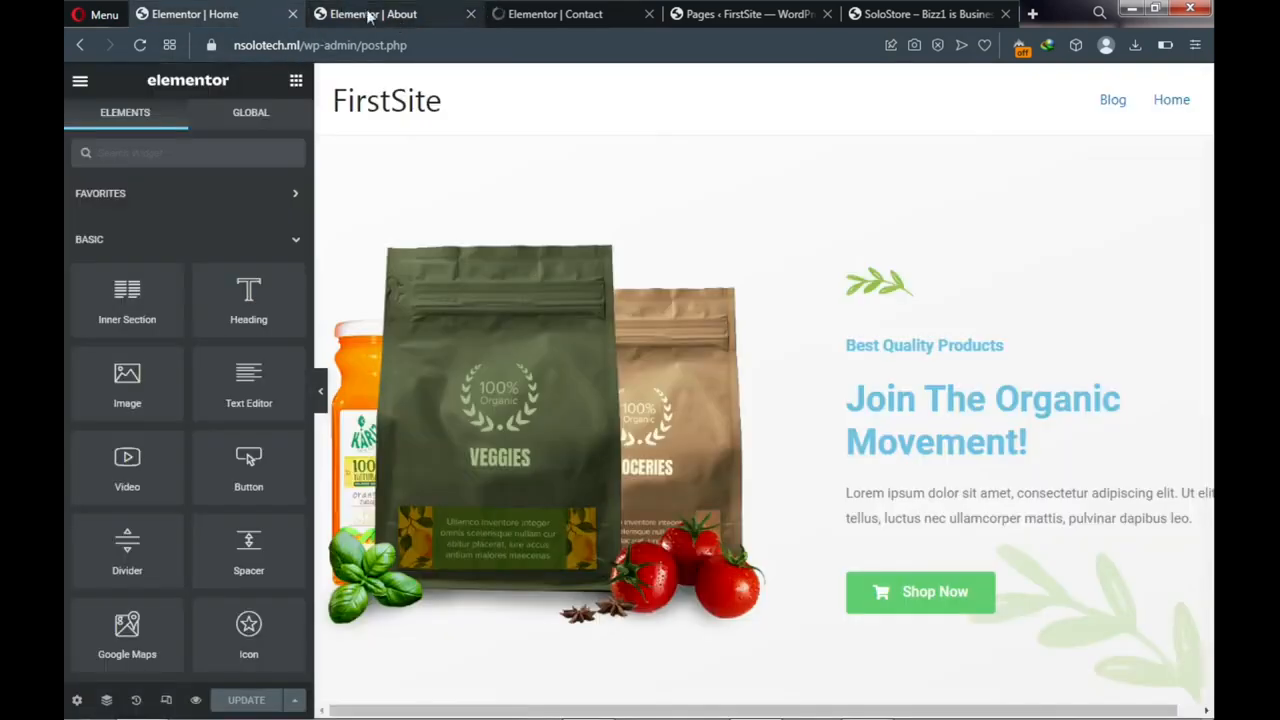
click(368, 15)
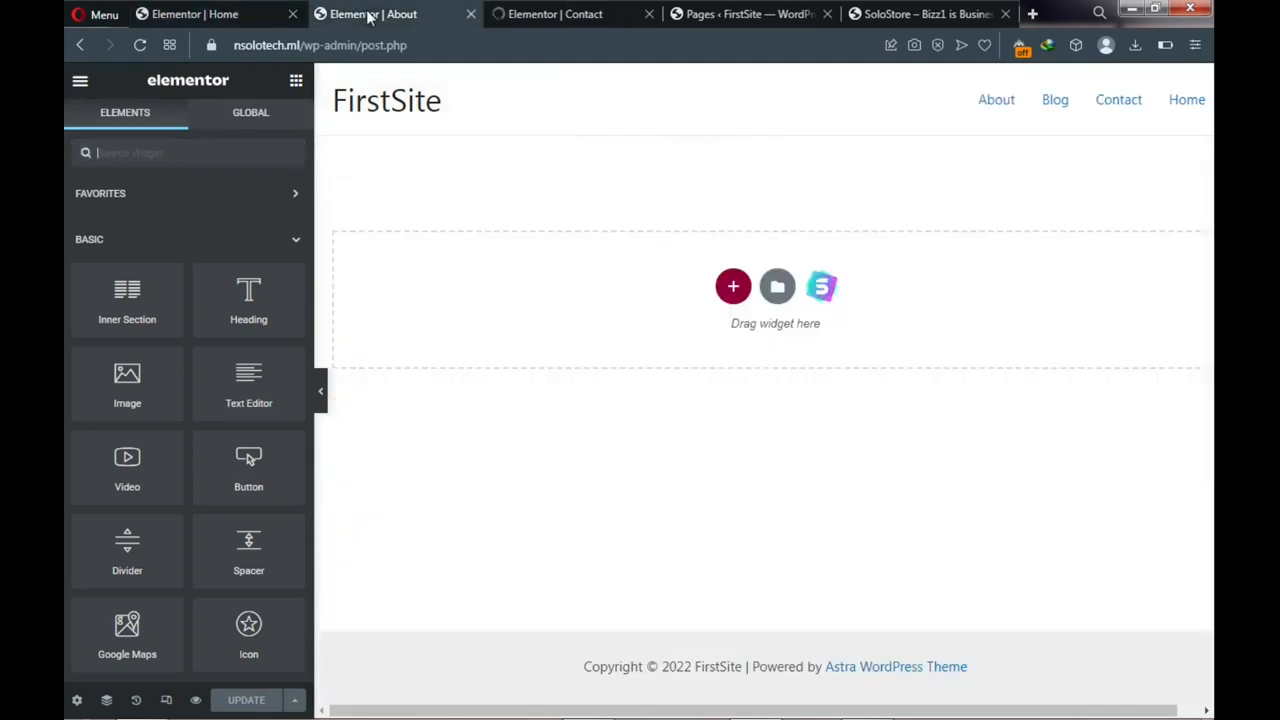
click(547, 16)
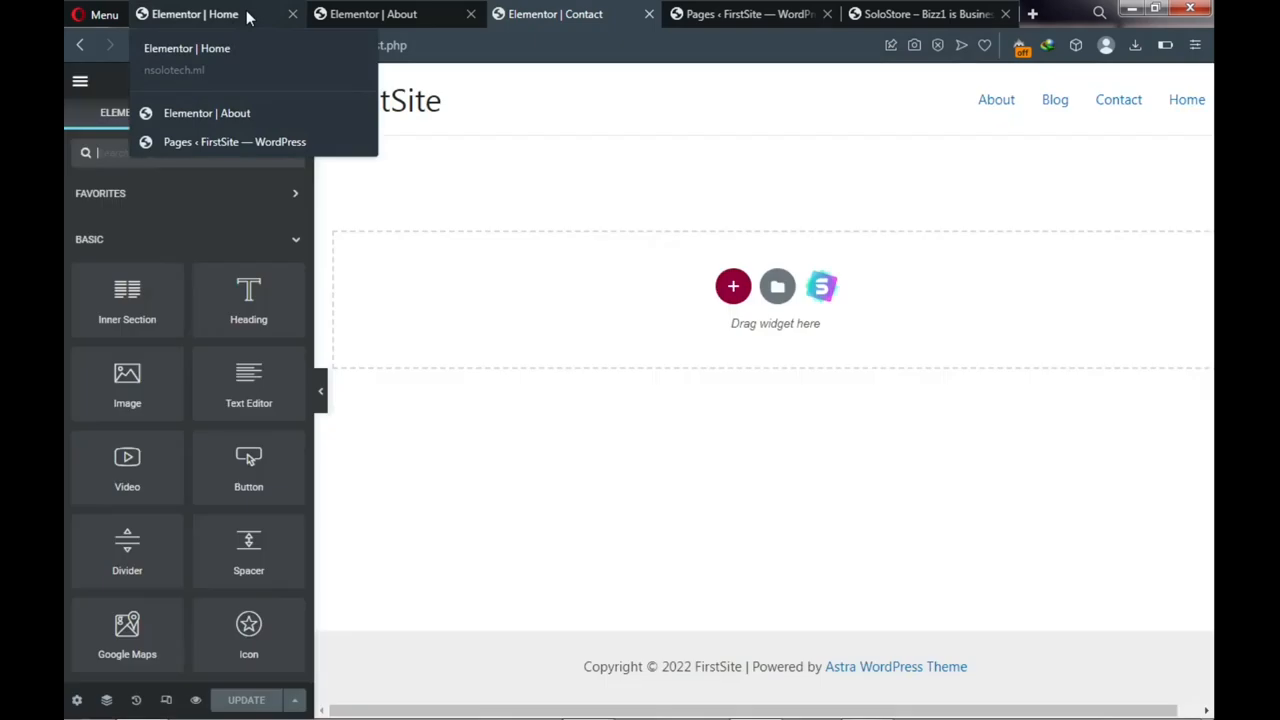
click(246, 10)
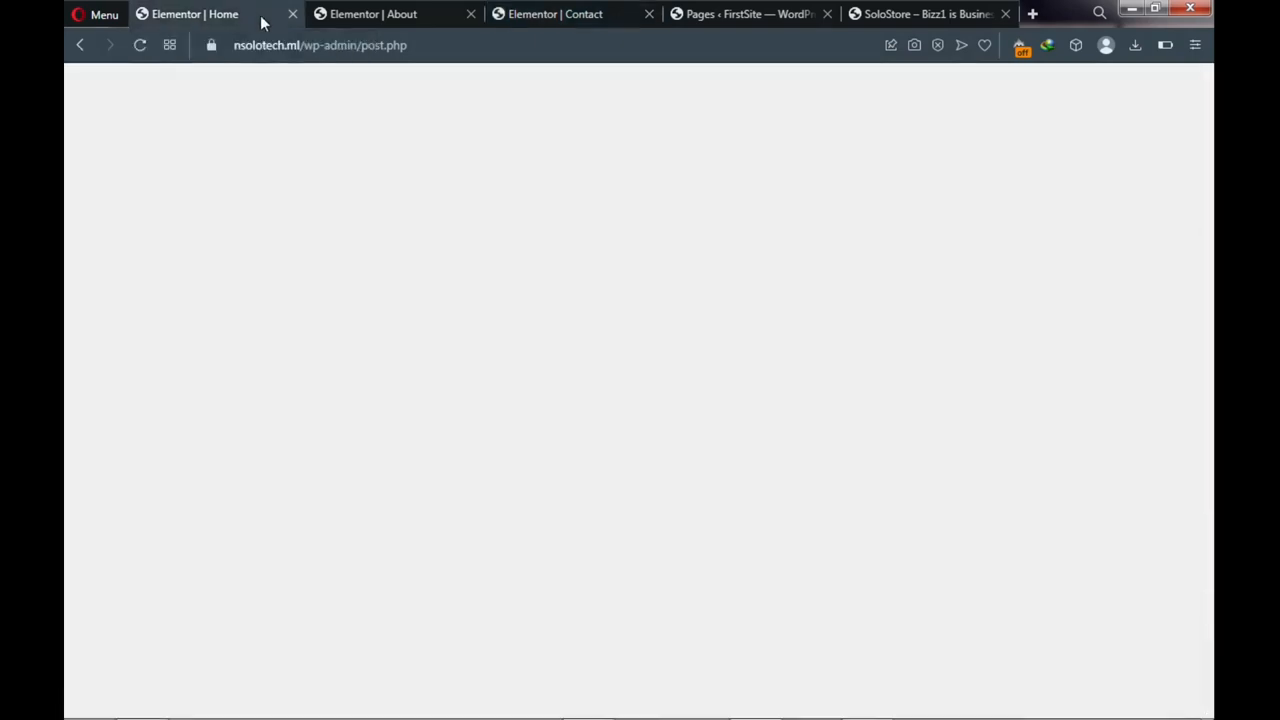
click(401, 28)
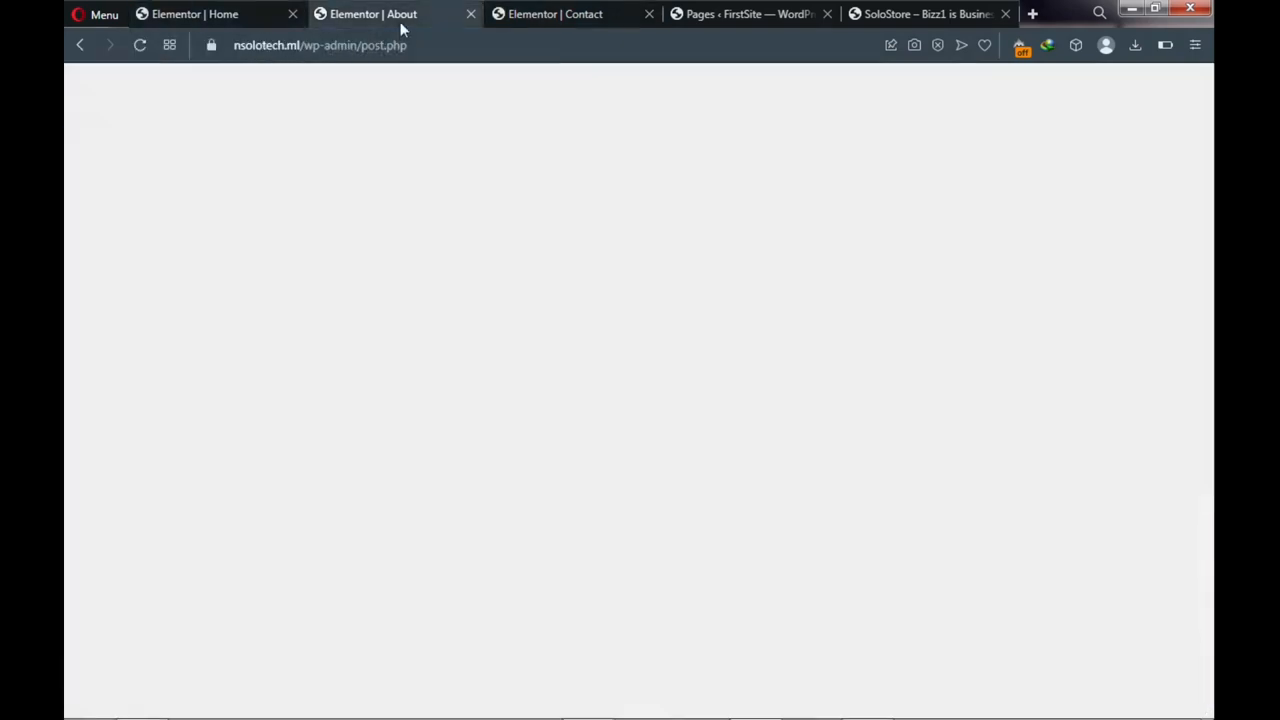
click(533, 18)
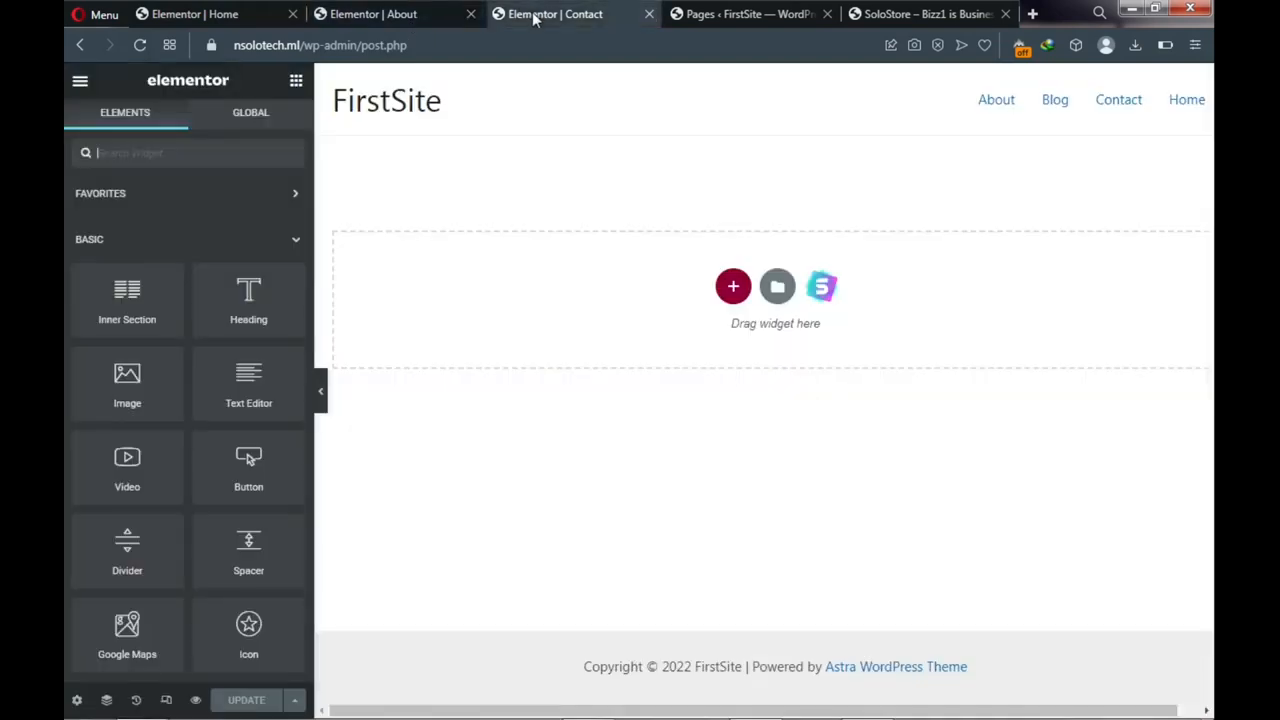
For the About page, filter the template library to Free and preview the About template of the Organic Store kit
click(384, 24)
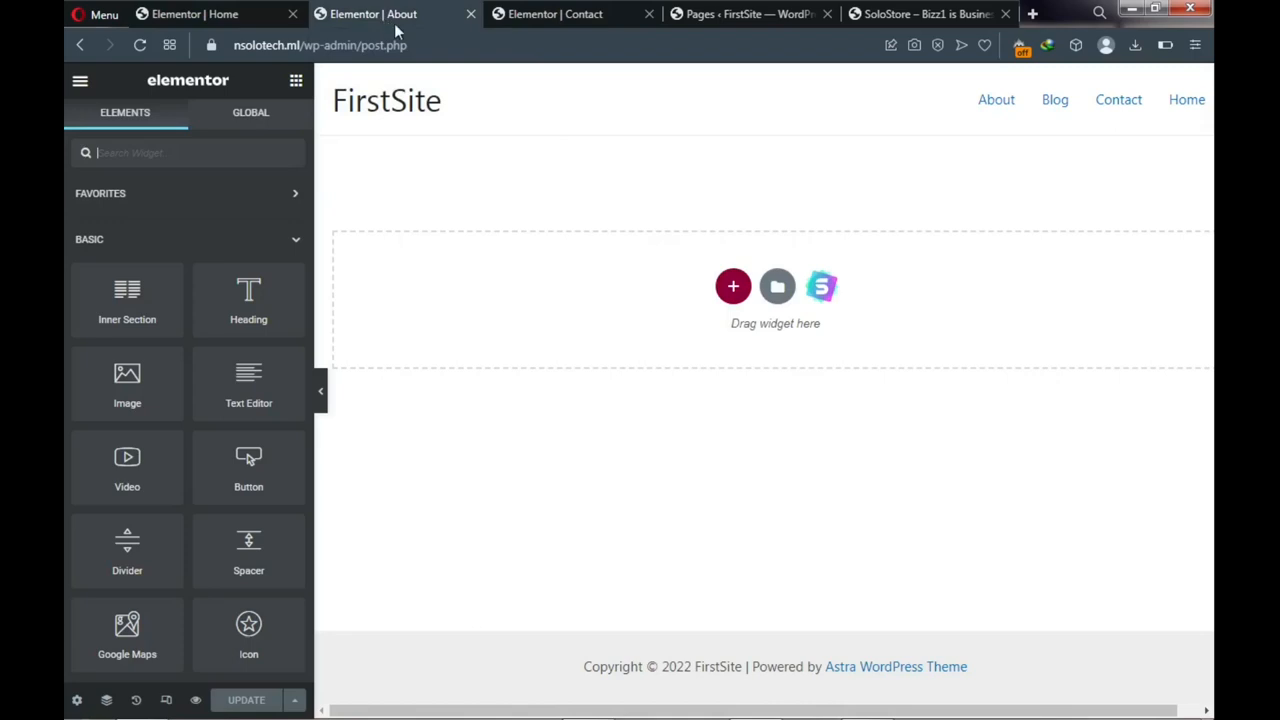
click(820, 290)
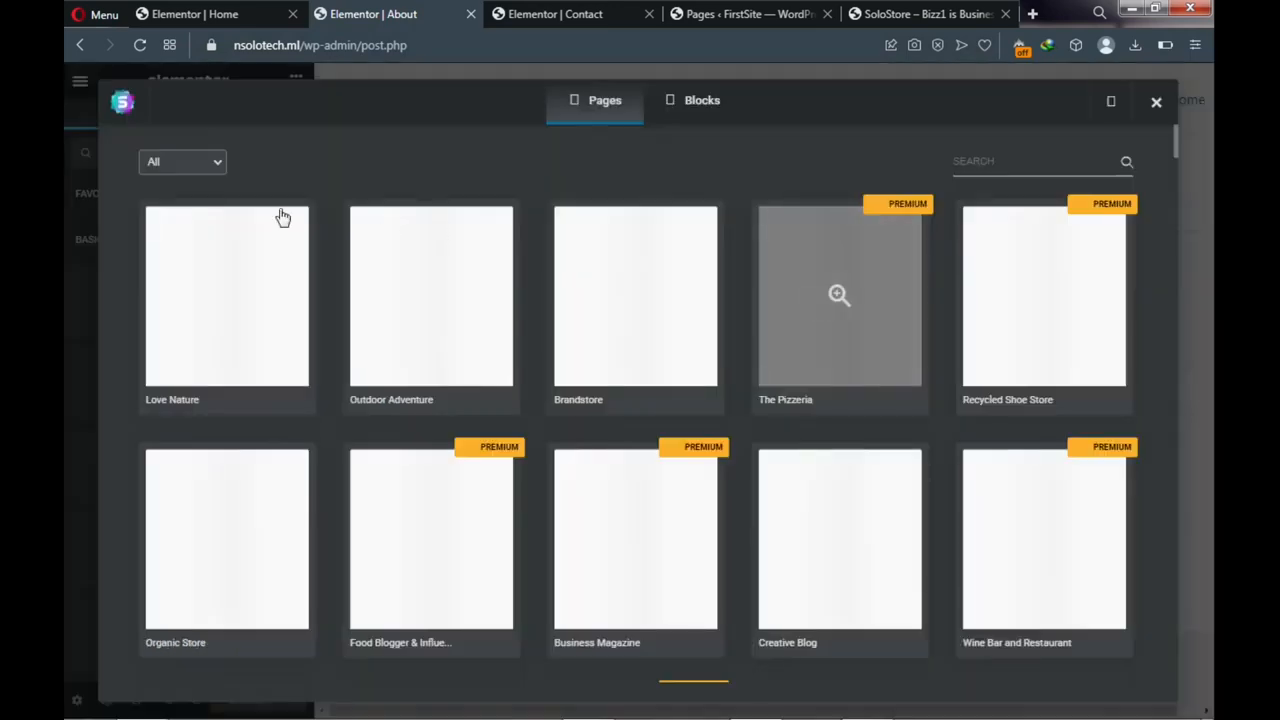
click(176, 166)
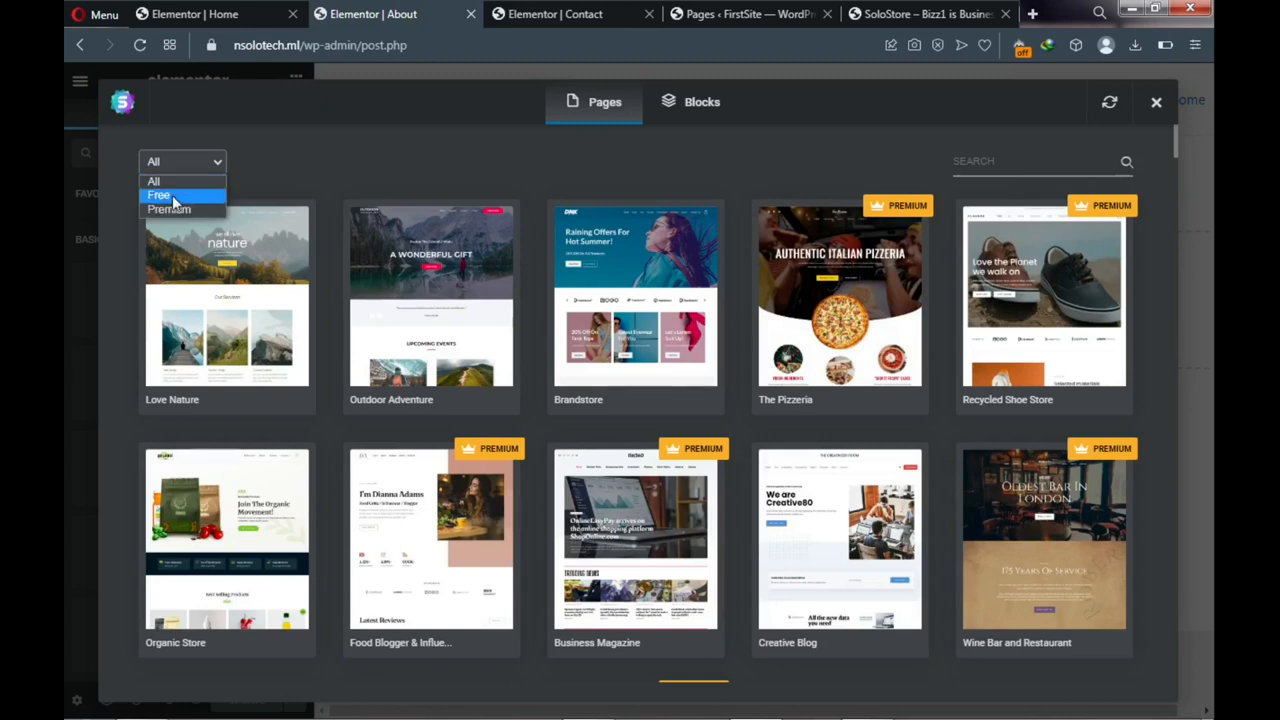
click(172, 196)
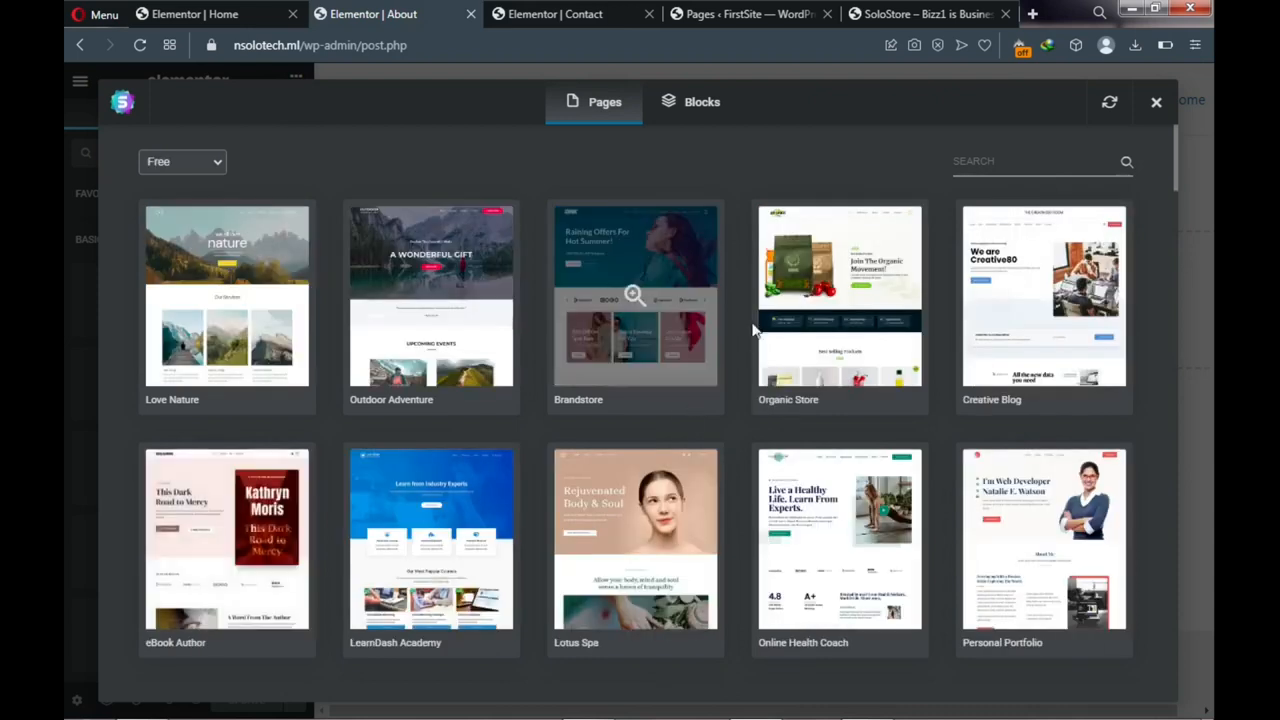
click(806, 347)
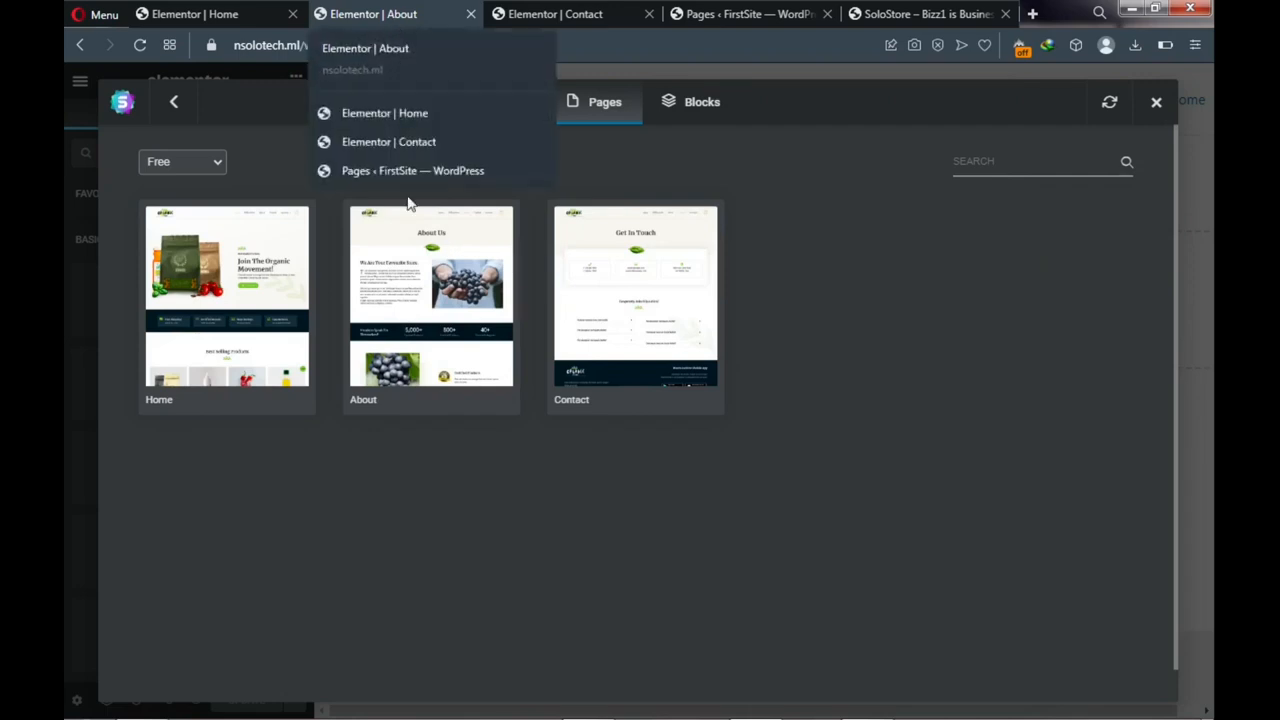
click(402, 360)
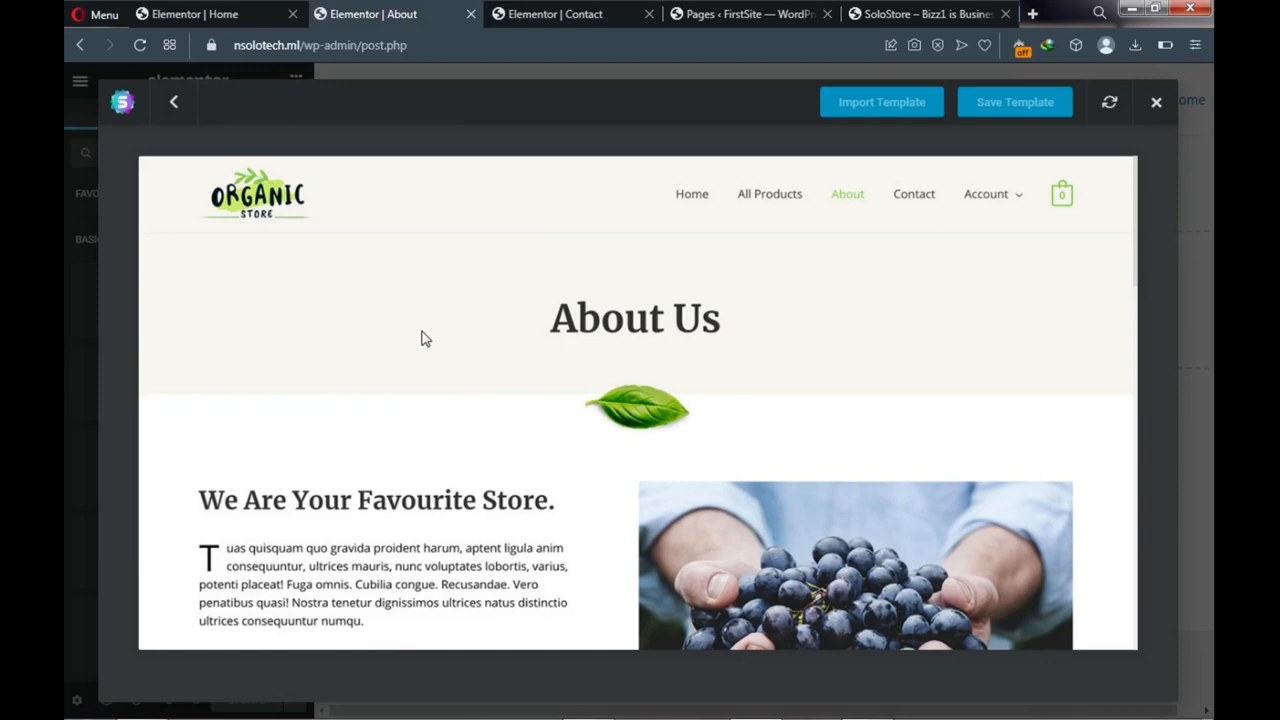
Review the About template's preview, import it into the About page, and update the page
scroll(423, 340, down, 5)
scroll(422, 346, down, 7)
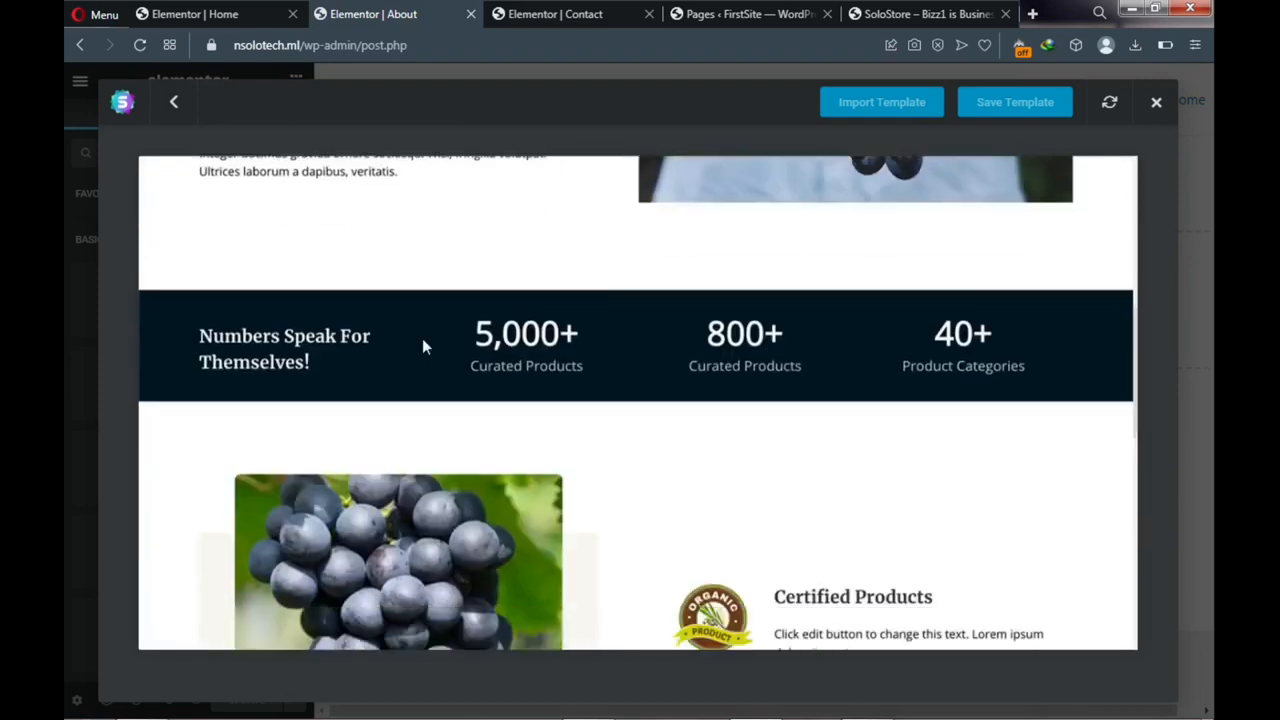
scroll(422, 346, down, 3)
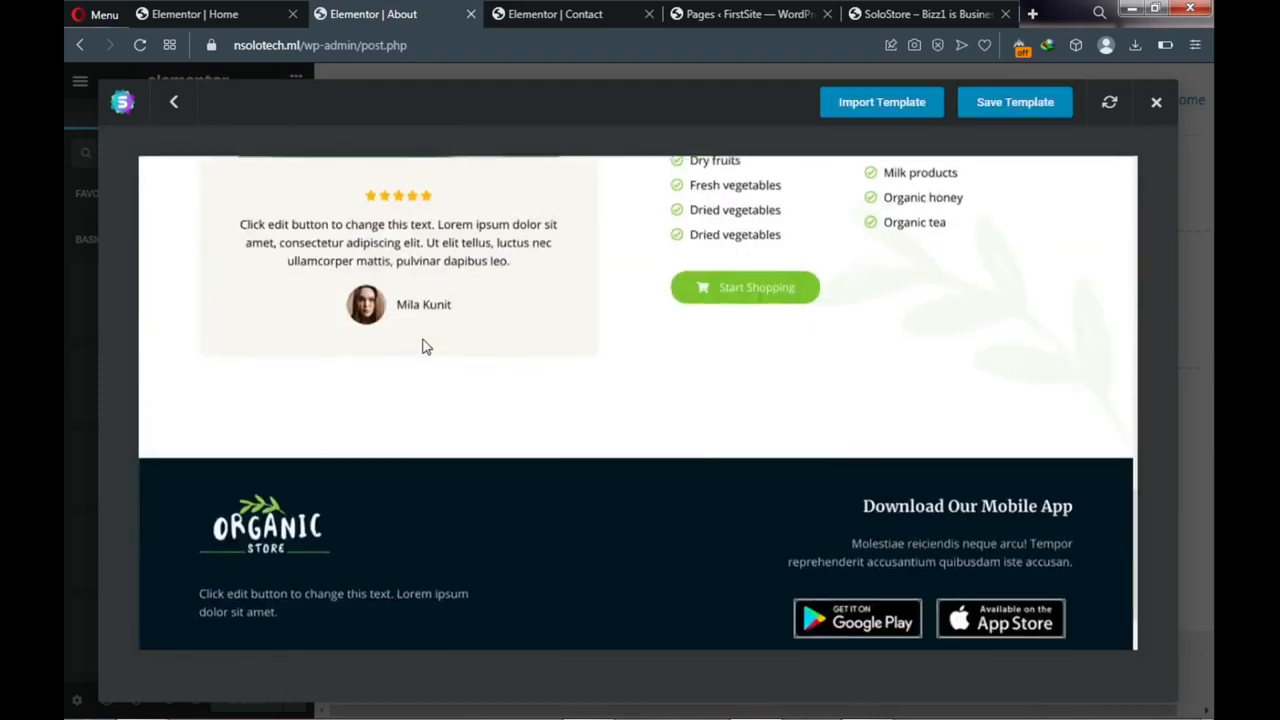
scroll(422, 346, up, 15)
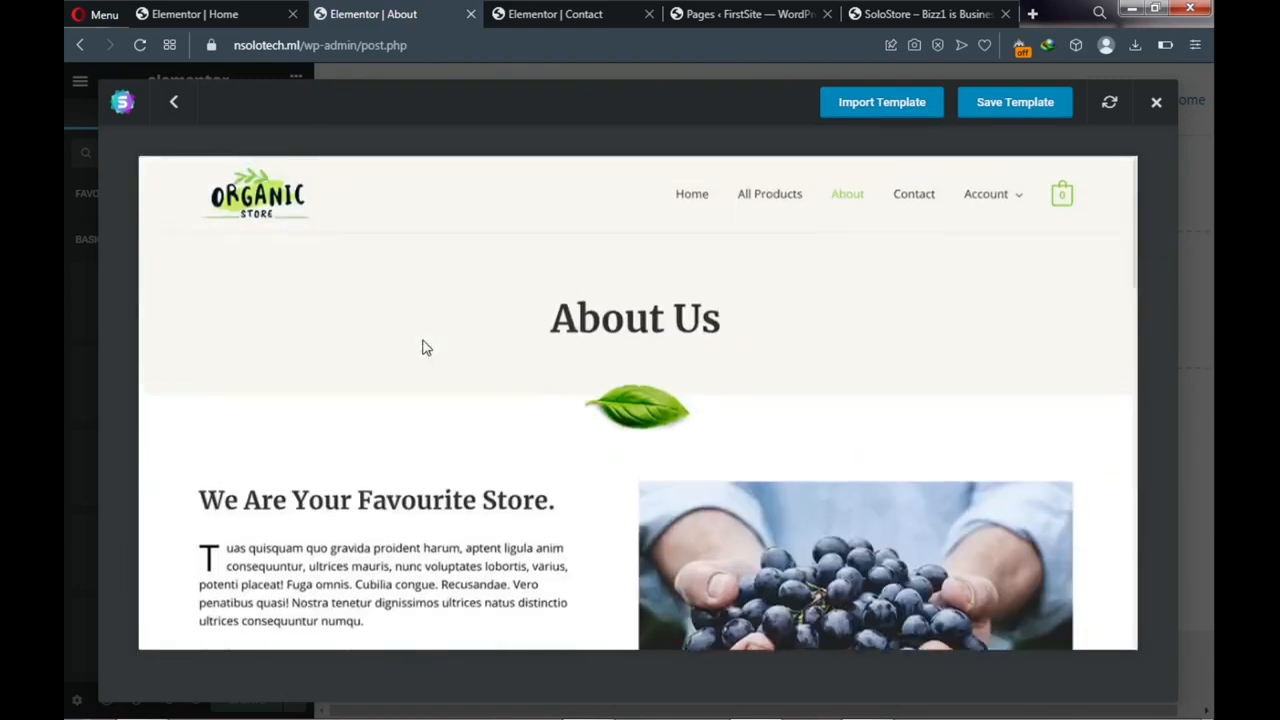
scroll(422, 346, down, 2)
scroll(422, 346, down, 2)
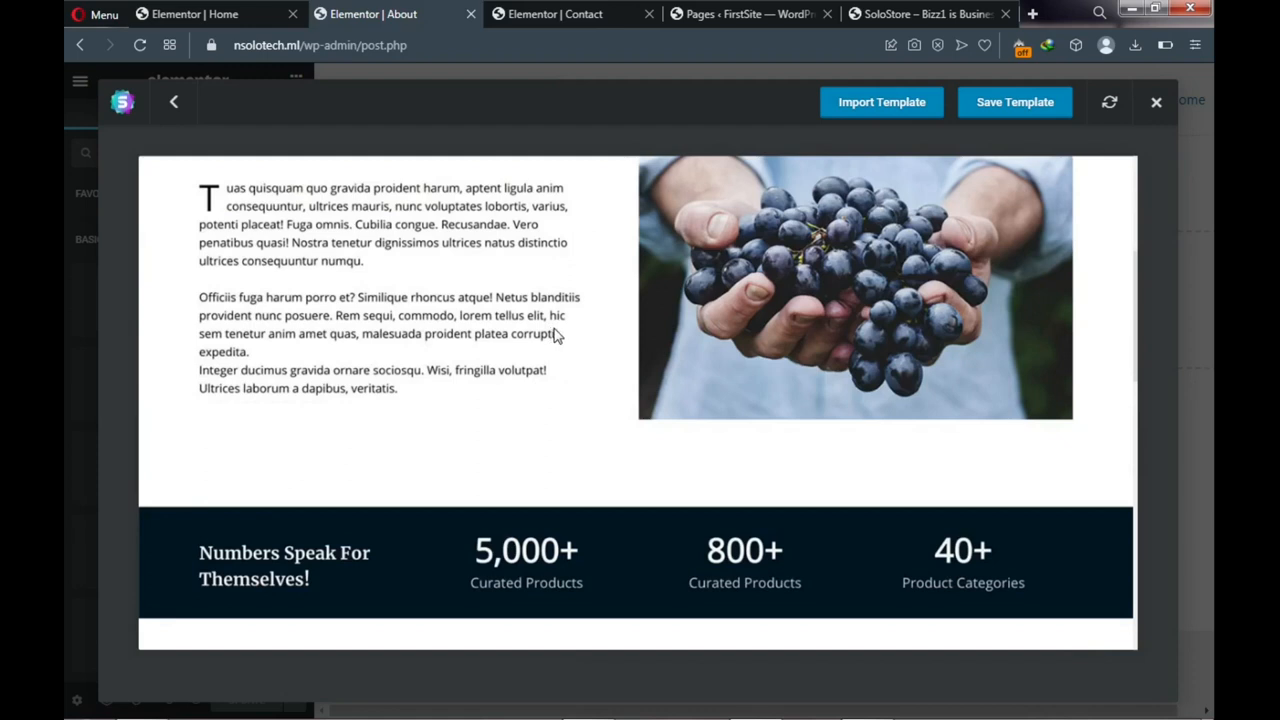
click(868, 118)
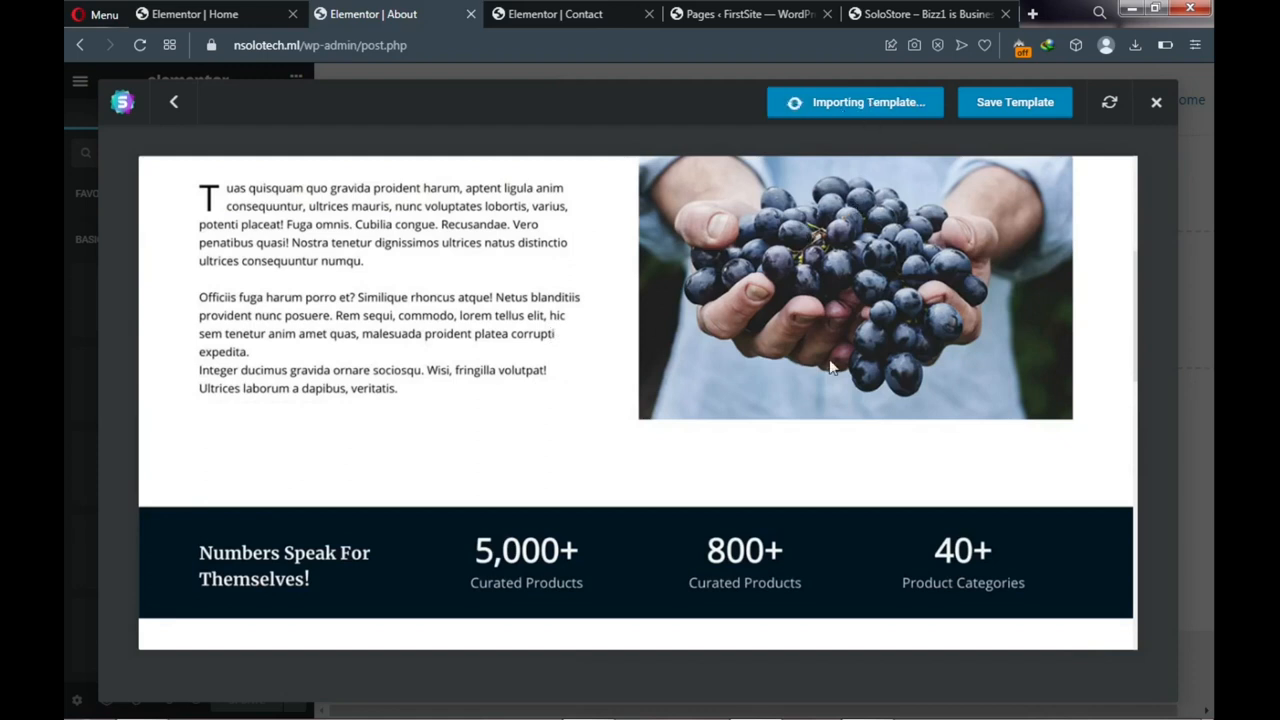
mouse_move(770, 705)
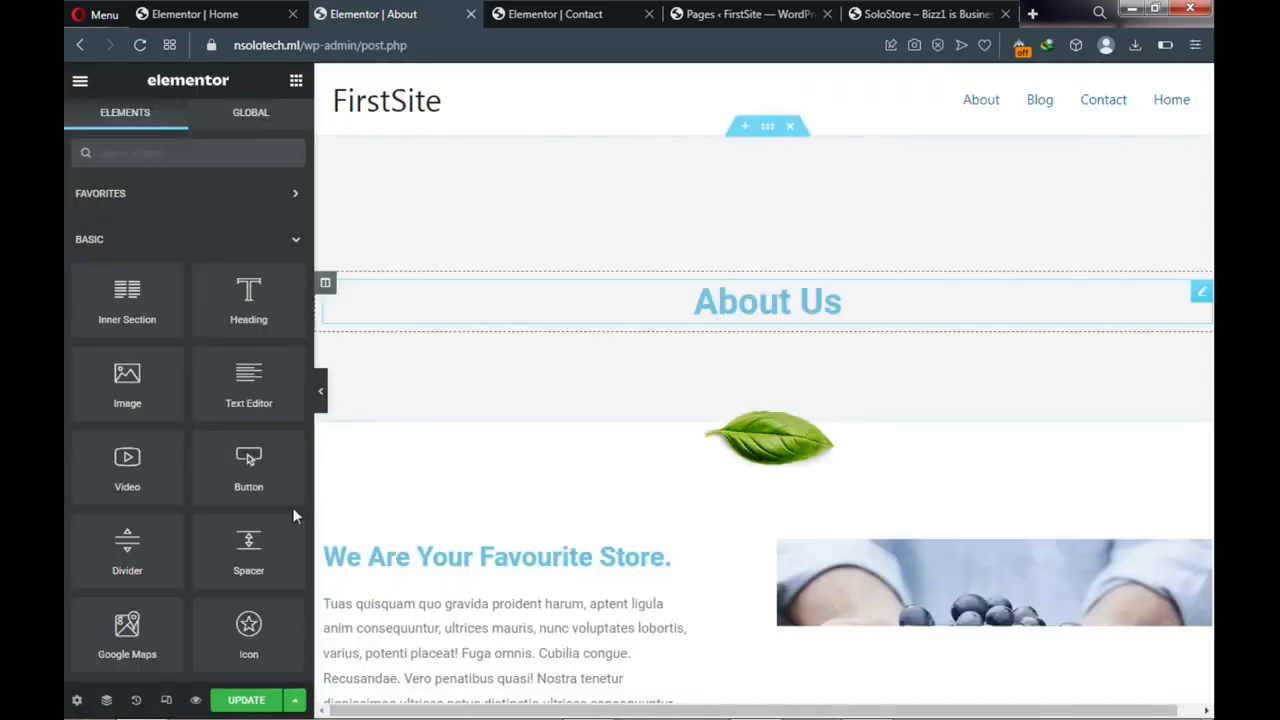
click(245, 702)
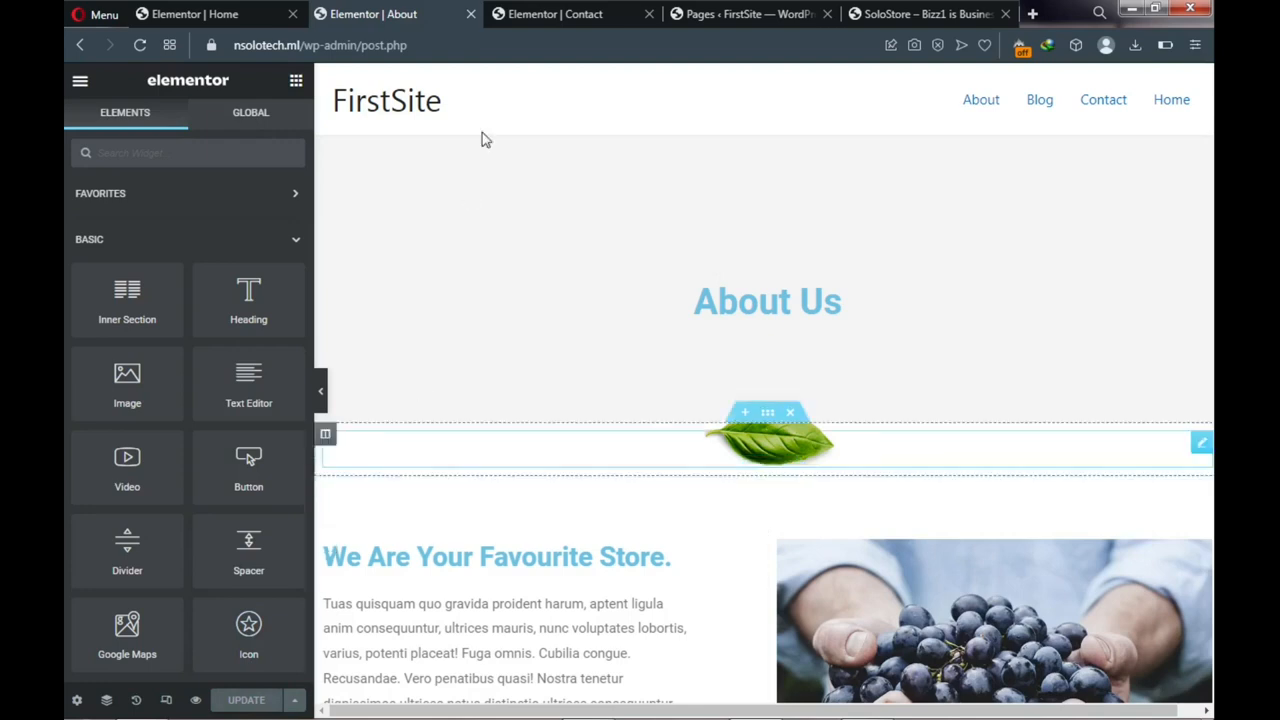
Import the Contact template of the Organic Store kit into the Contact page
click(538, 16)
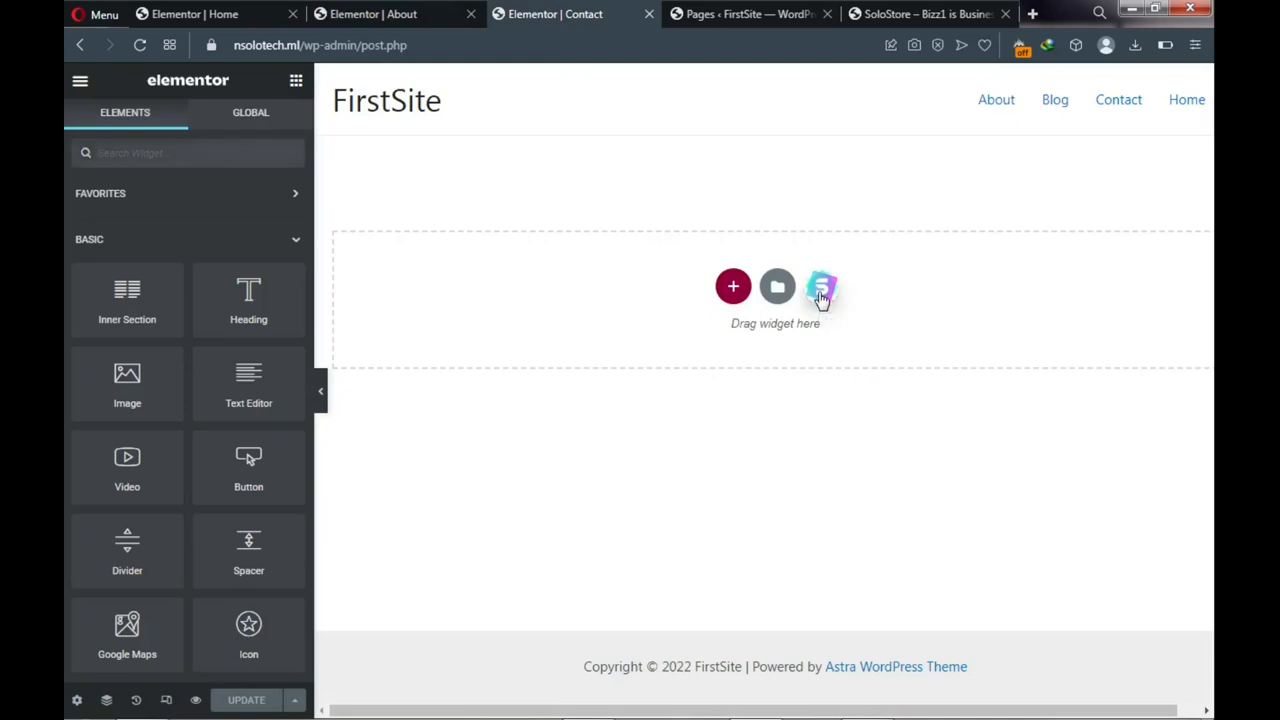
click(820, 289)
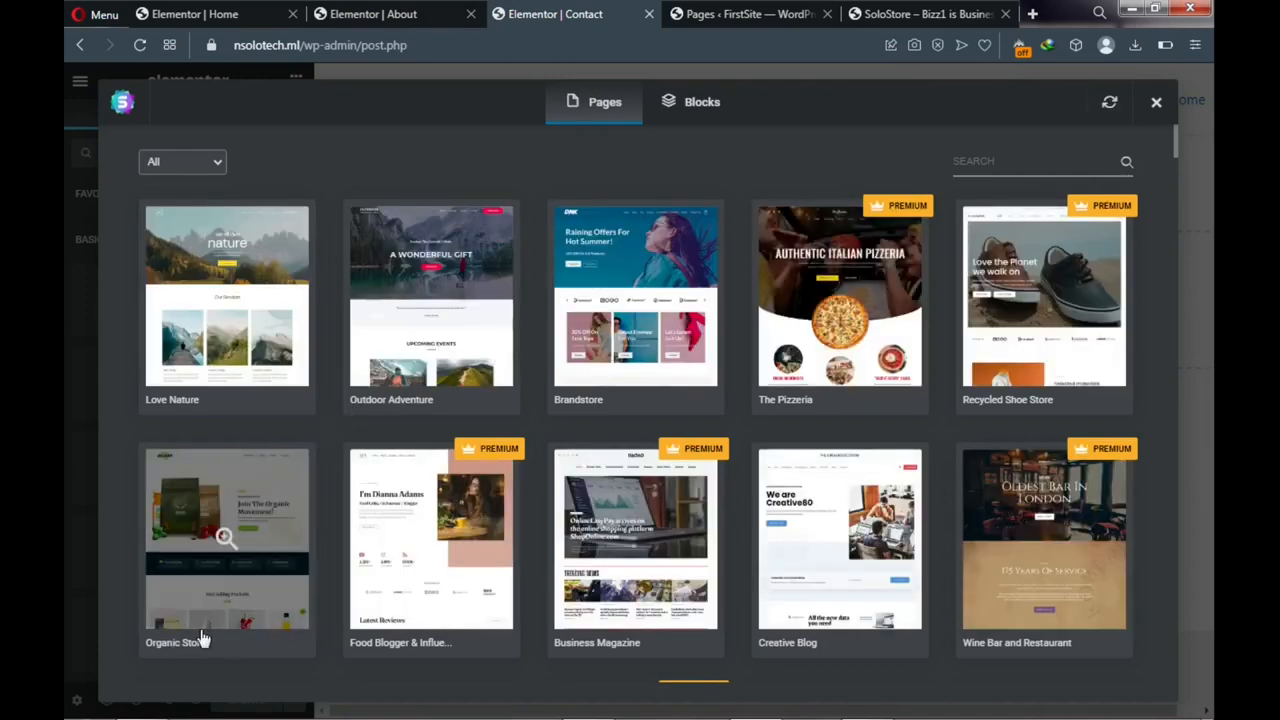
click(253, 573)
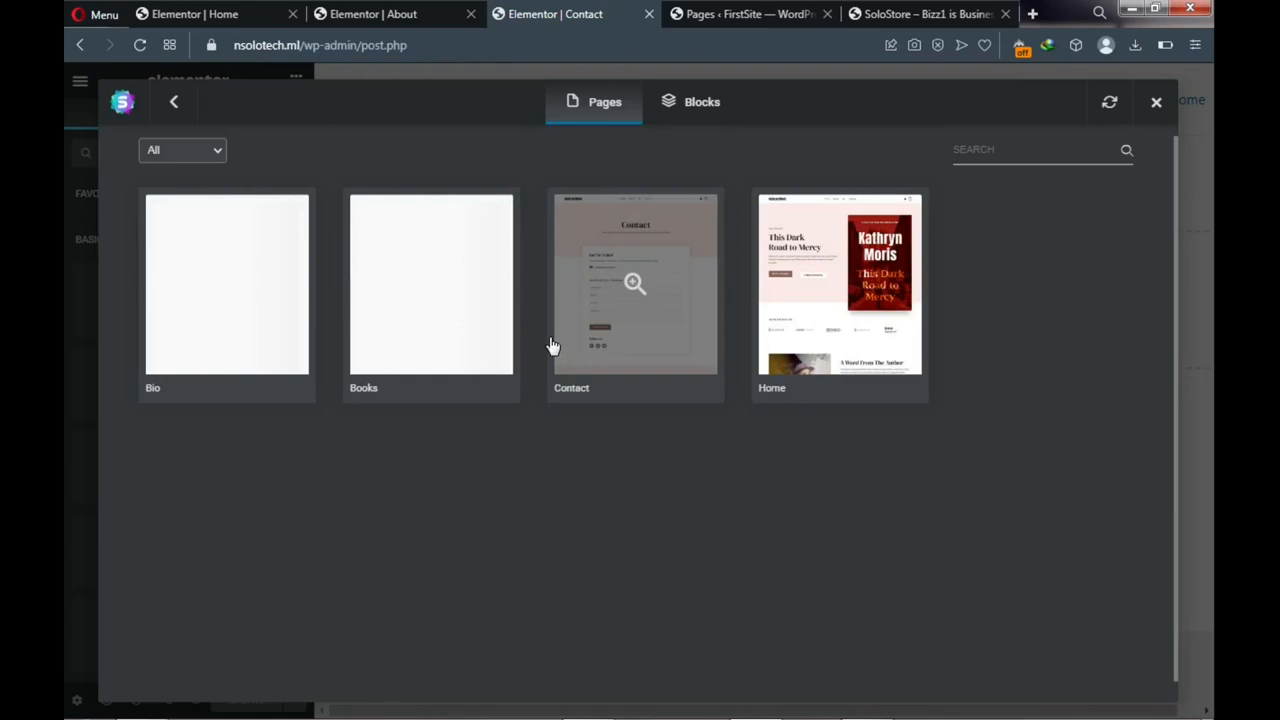
click(177, 108)
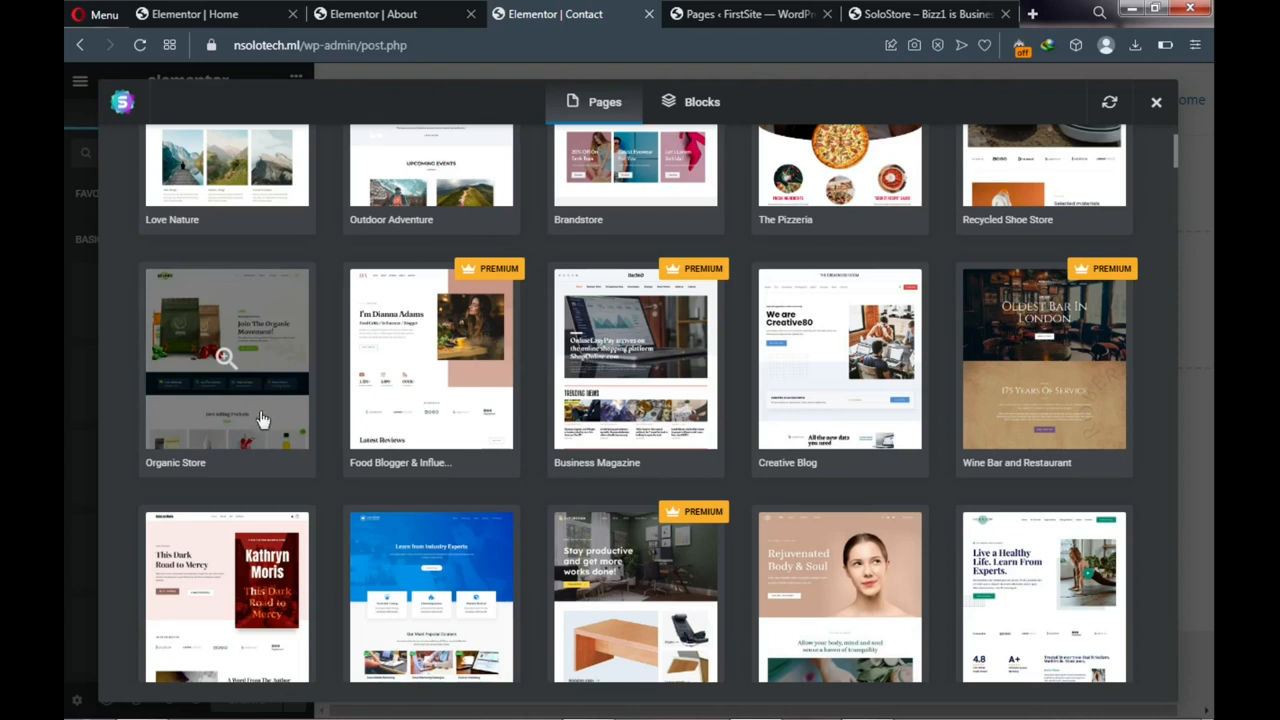
click(258, 410)
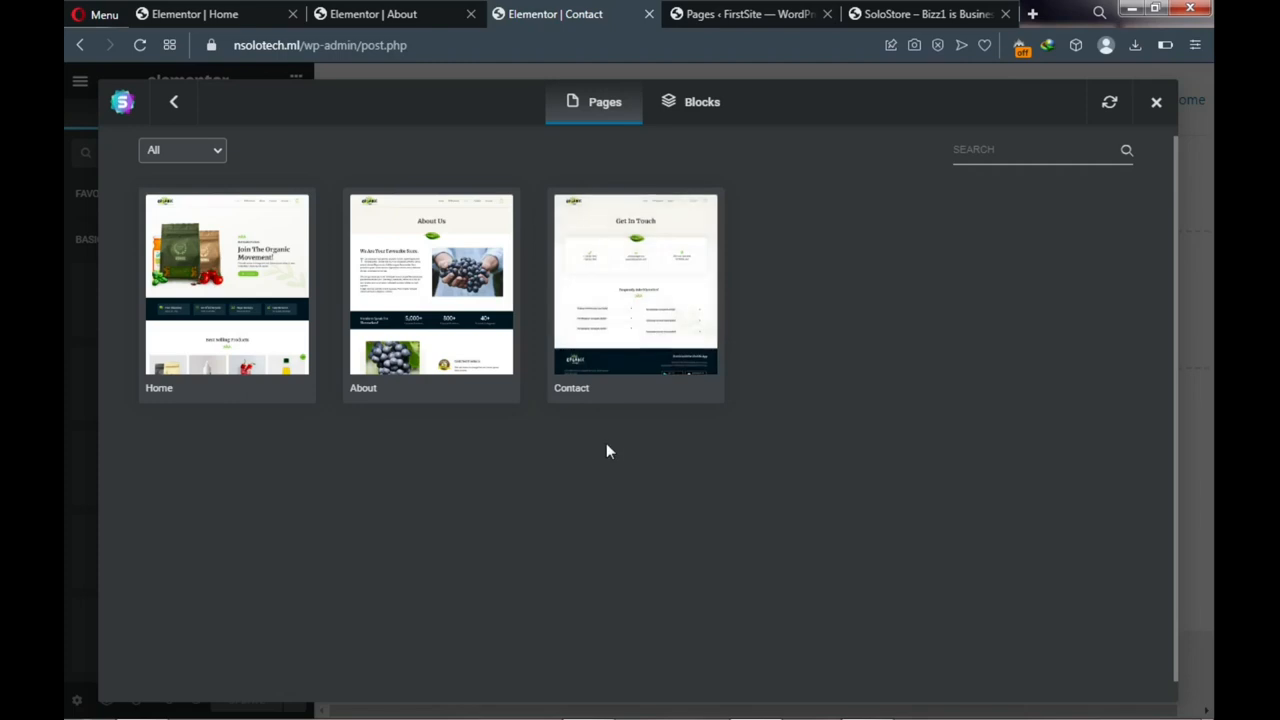
click(613, 347)
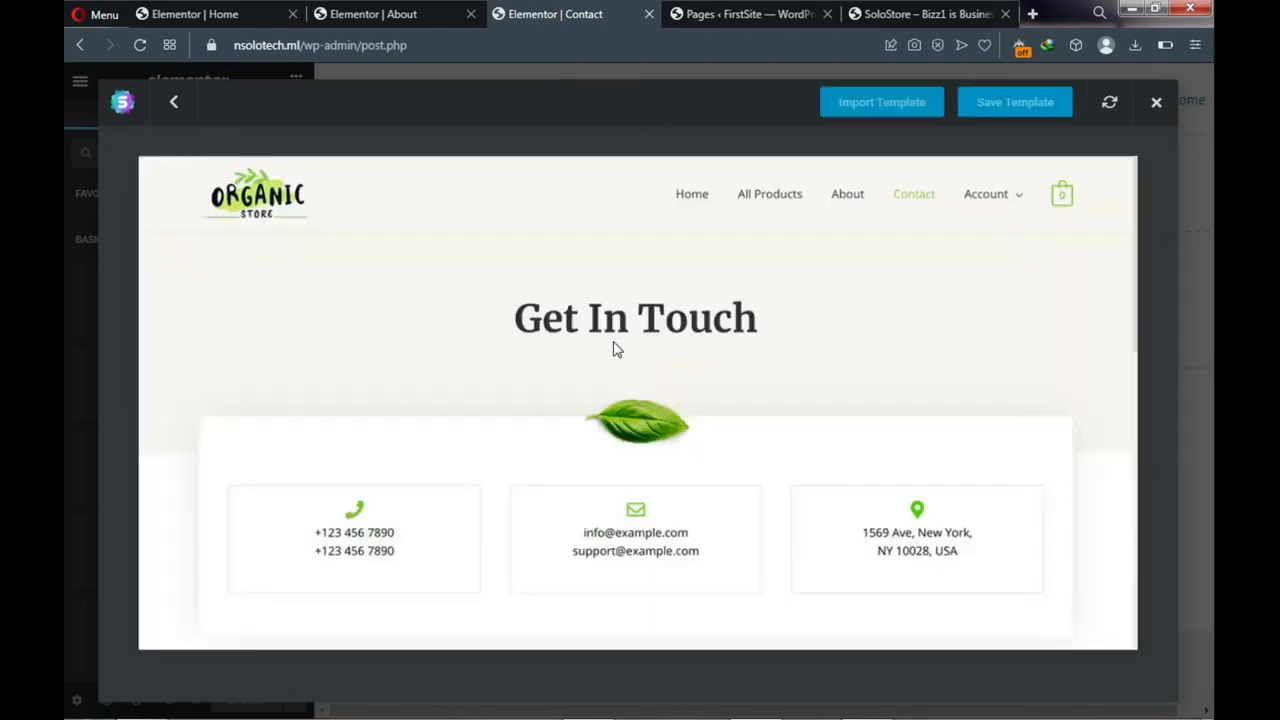
click(890, 117)
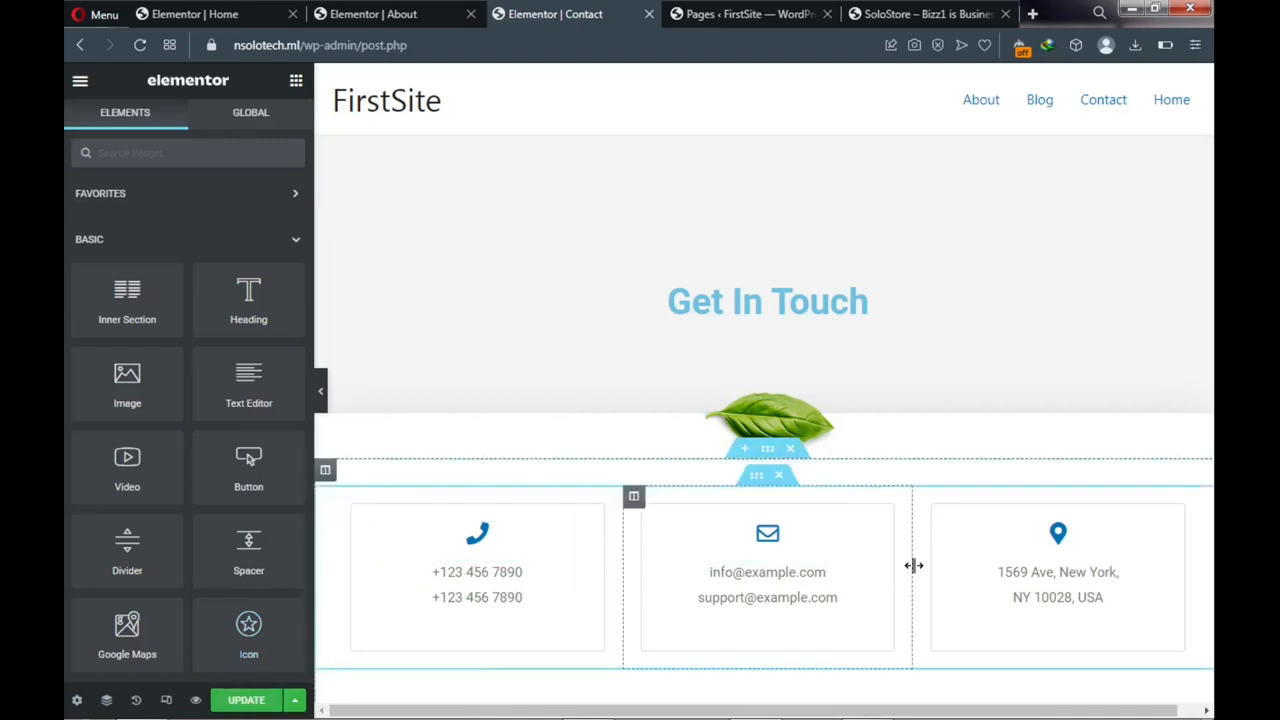
Review the imported Contact page layout down to its footer and update the page
scroll(914, 565, down, 1)
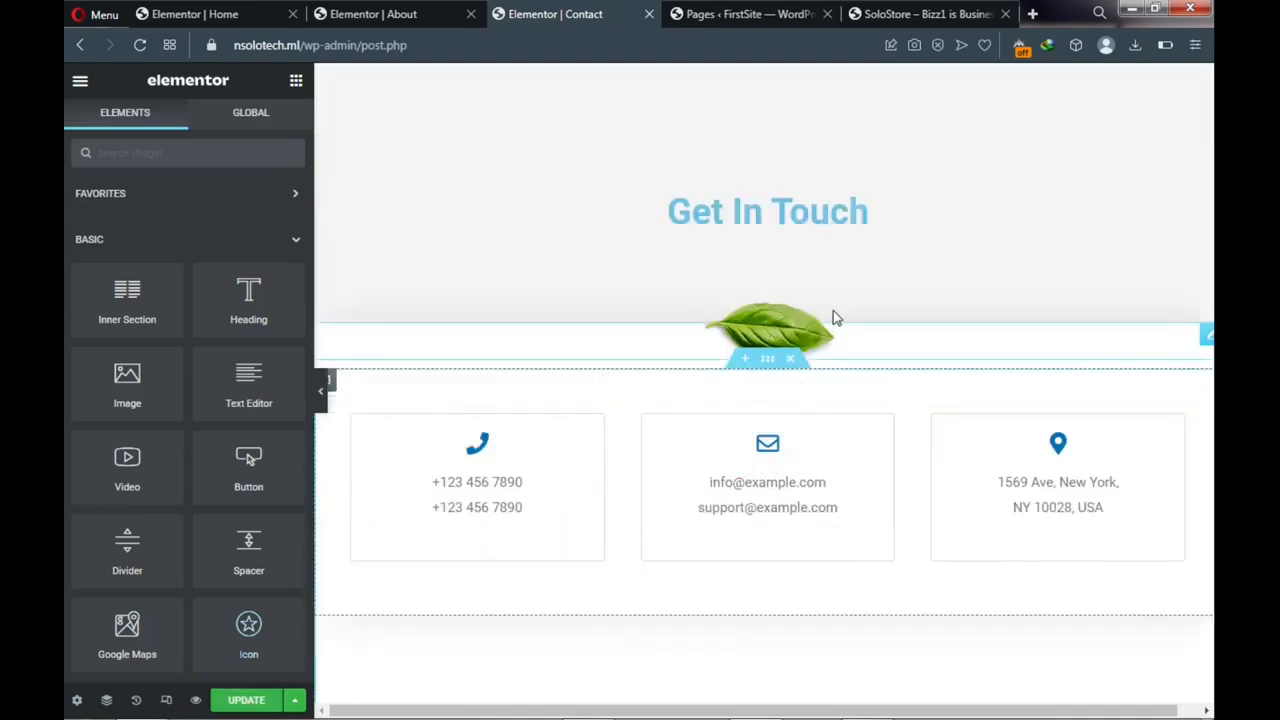
scroll(836, 318, down, 4)
scroll(838, 347, down, 6)
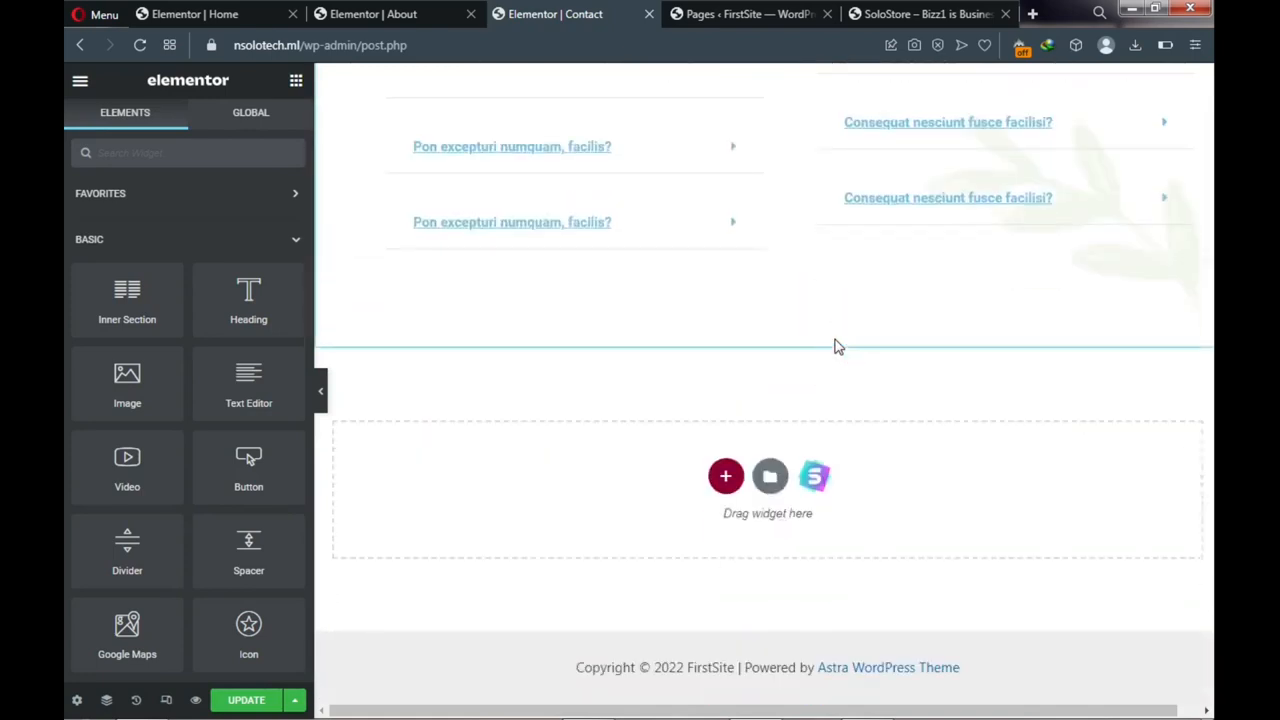
click(248, 702)
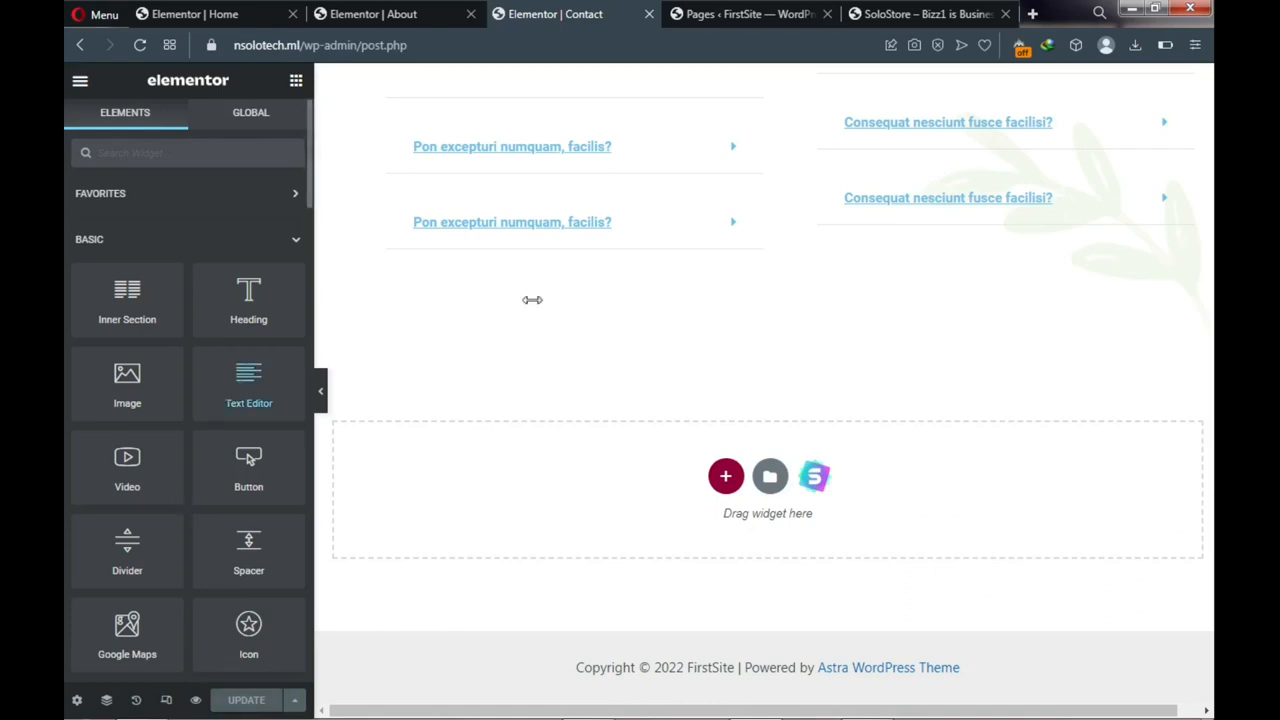
In the FirstSite admin, find WooCommerce among the popular plugins, then install and activate it
click(747, 16)
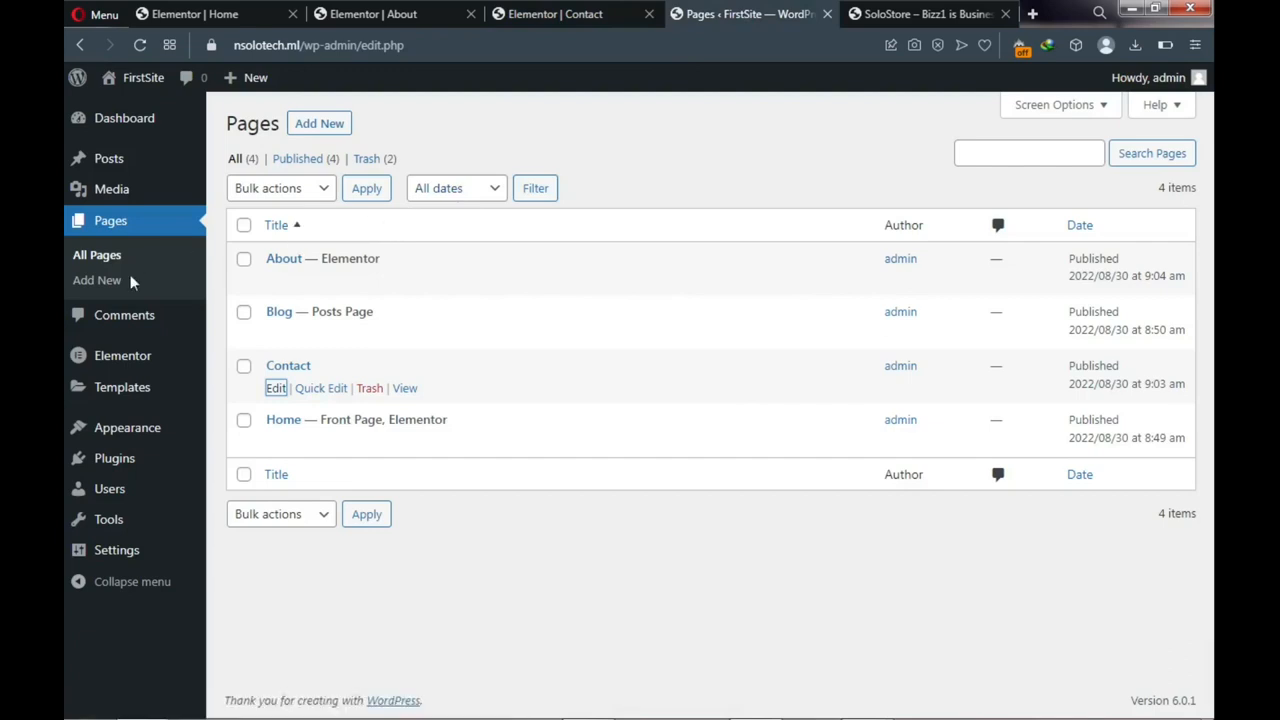
mouse_move(115, 462)
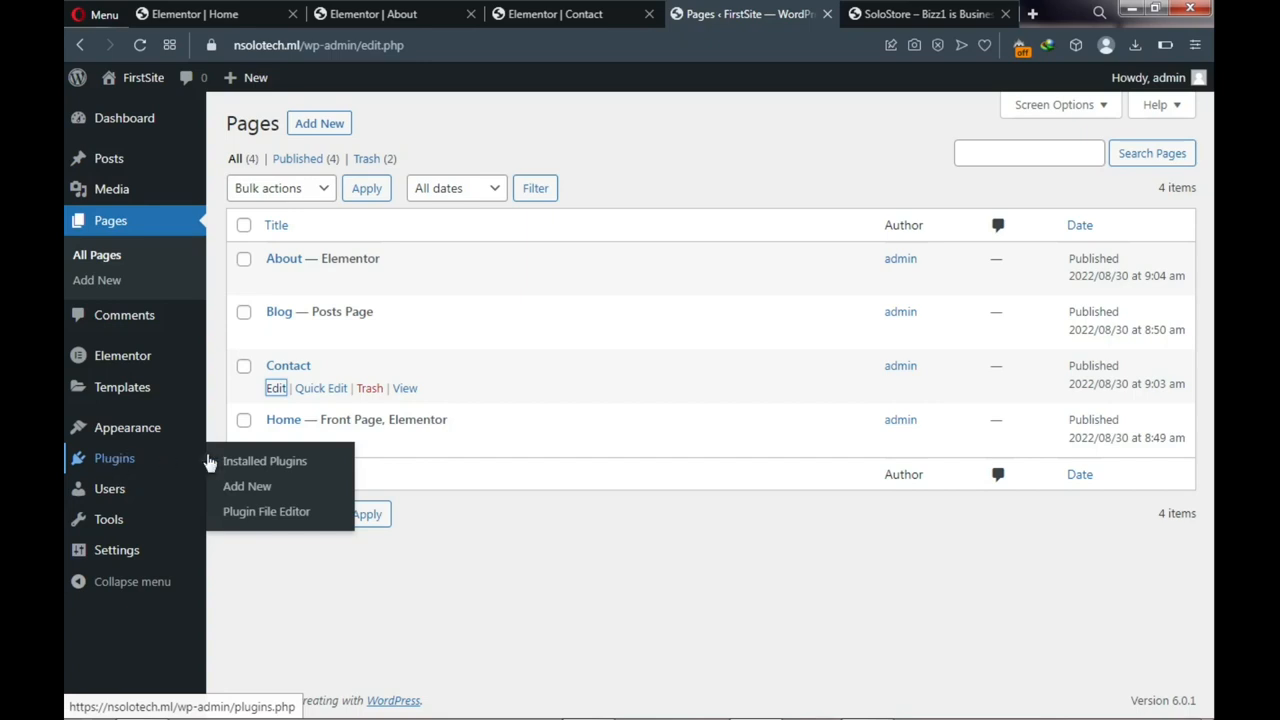
click(240, 494)
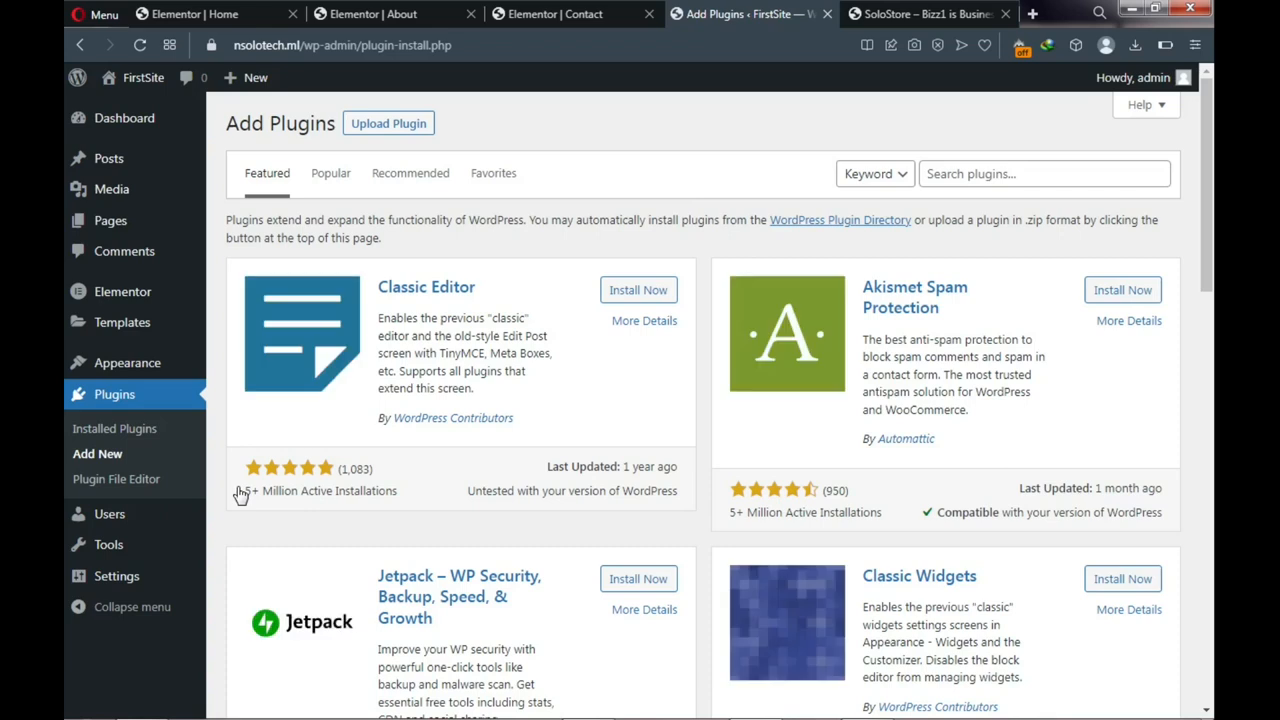
click(330, 180)
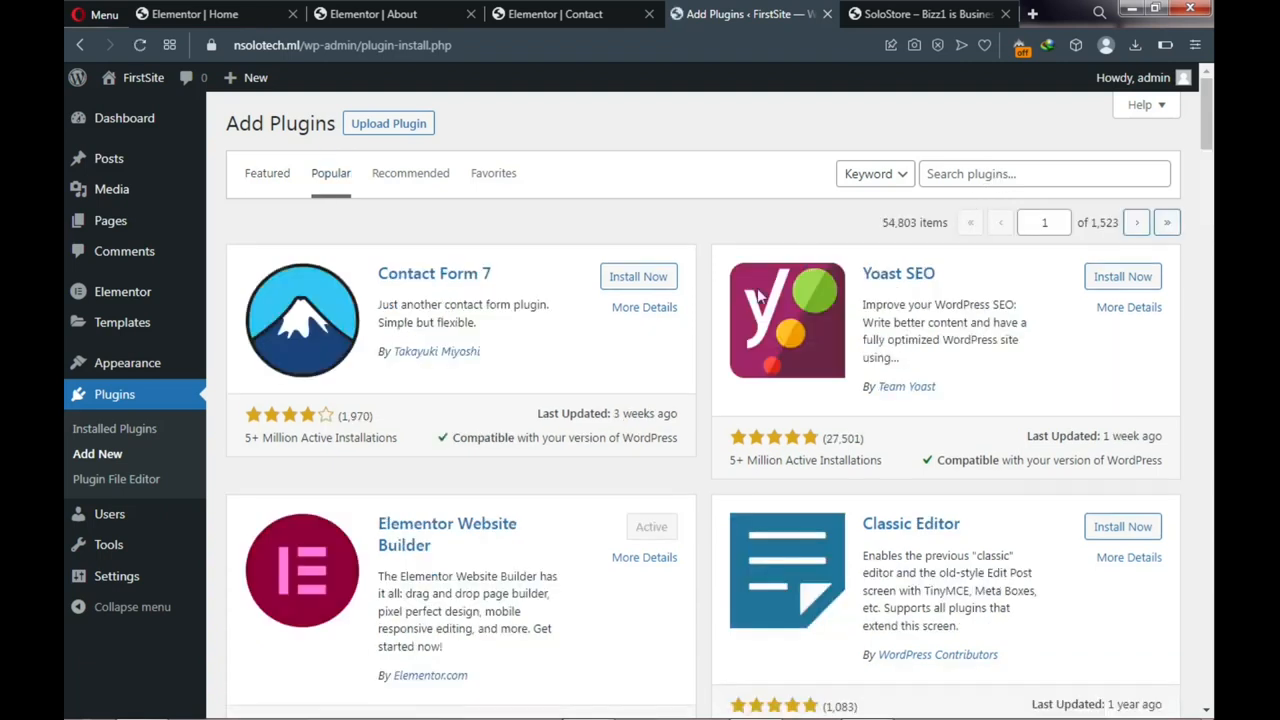
scroll(759, 296, down, 5)
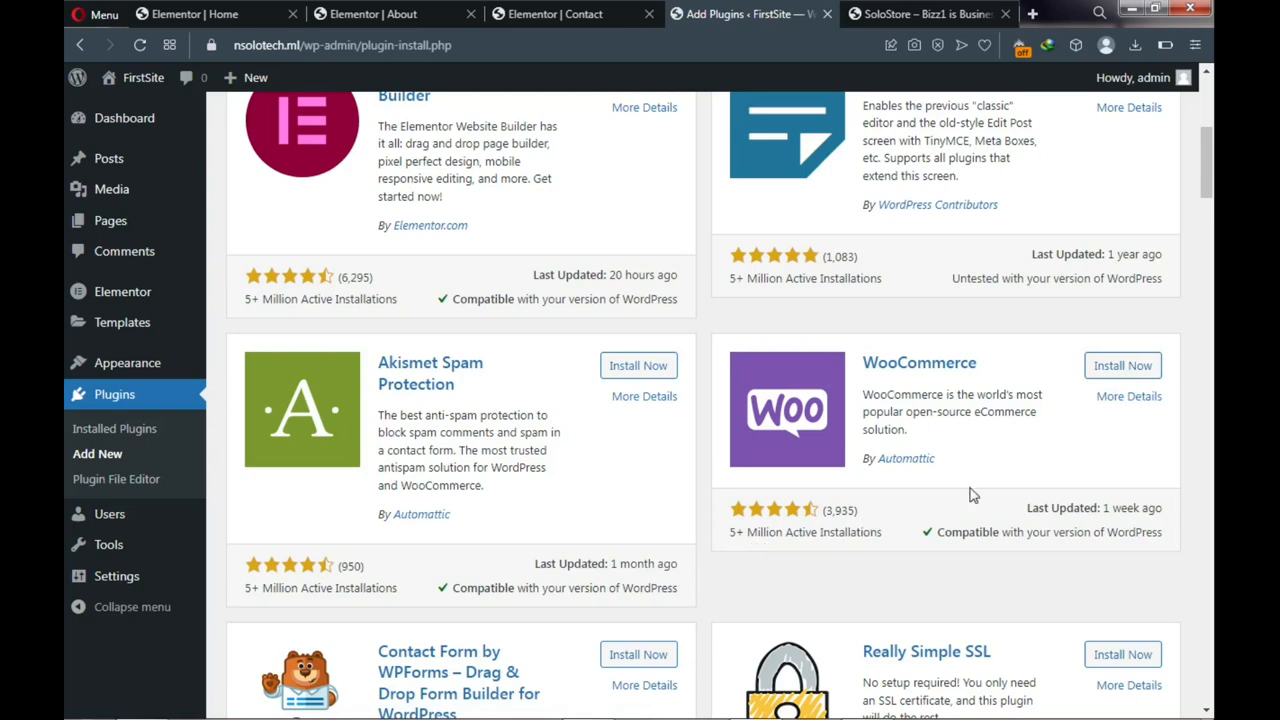
click(1108, 369)
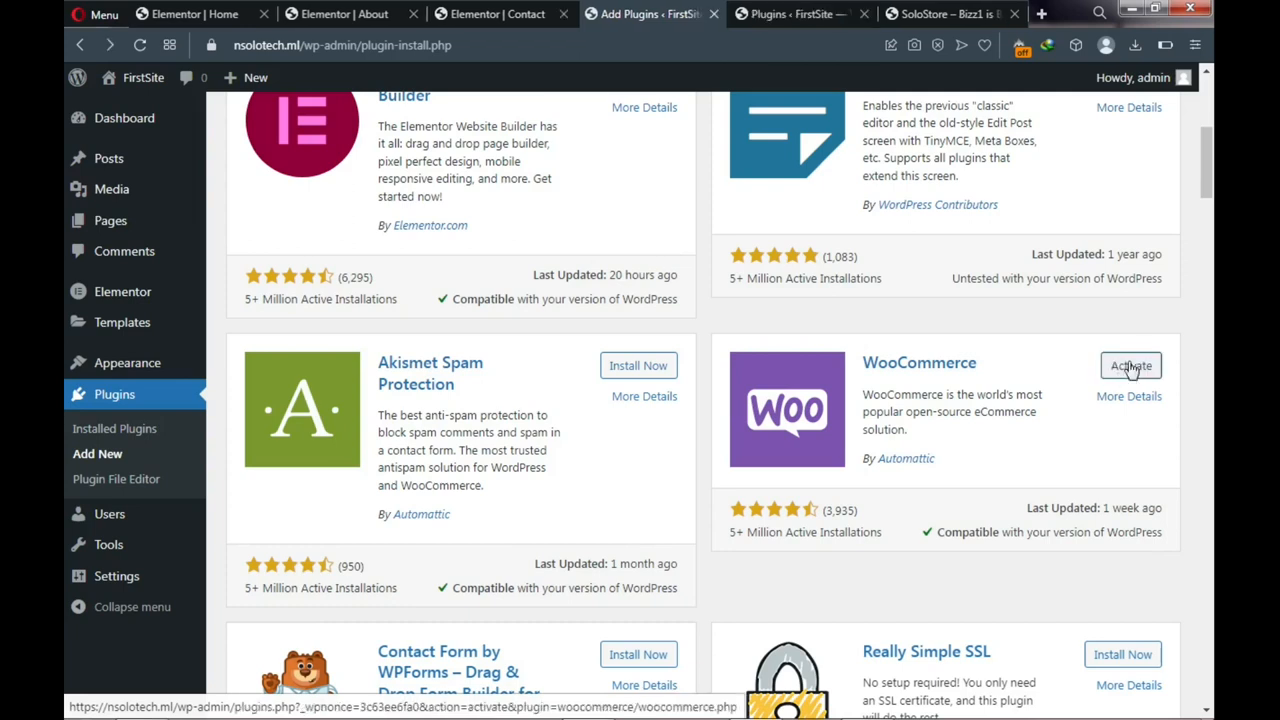
click(1120, 376)
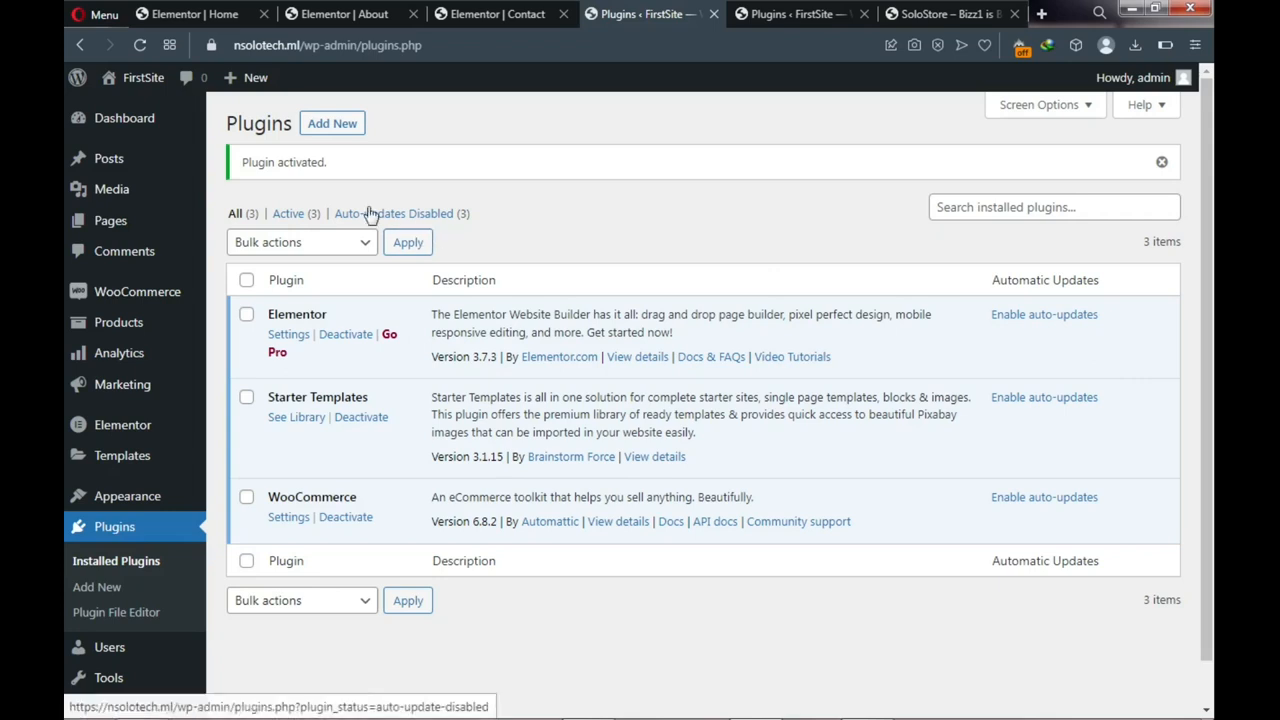
Start a new media upload and open the full file chooser for picking files from the computer
mouse_move(128, 303)
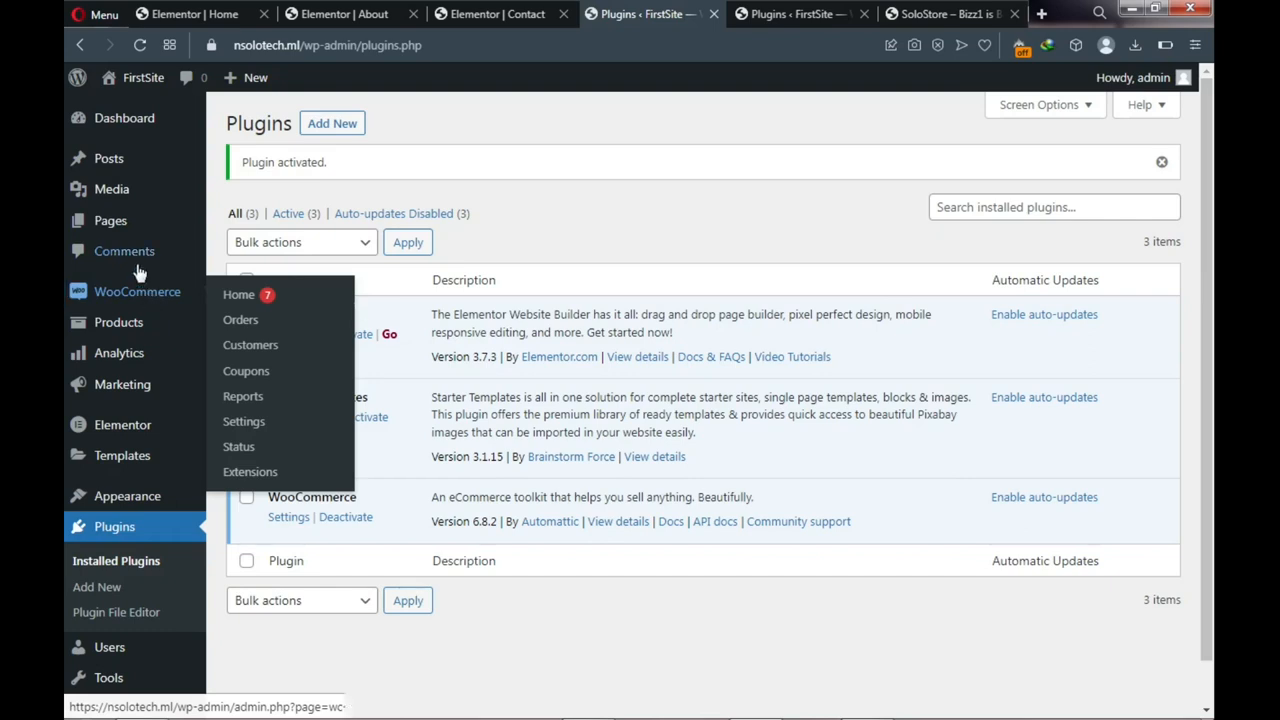
mouse_move(125, 201)
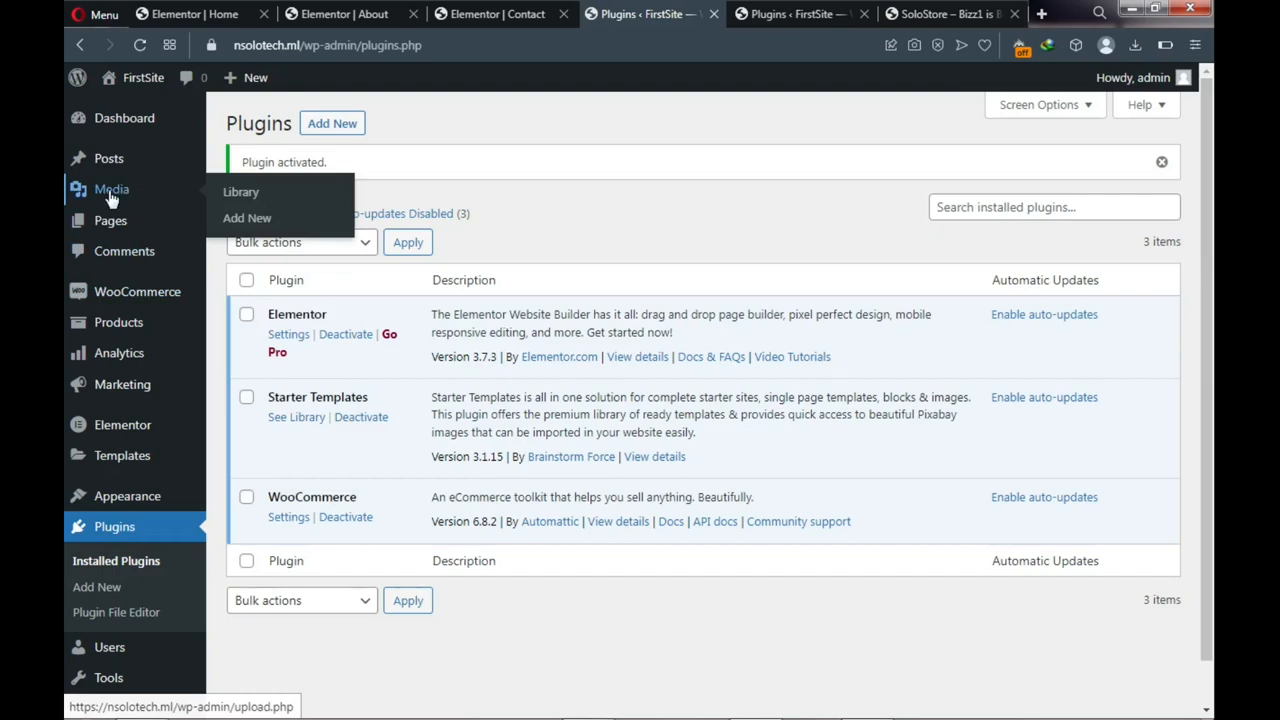
click(252, 221)
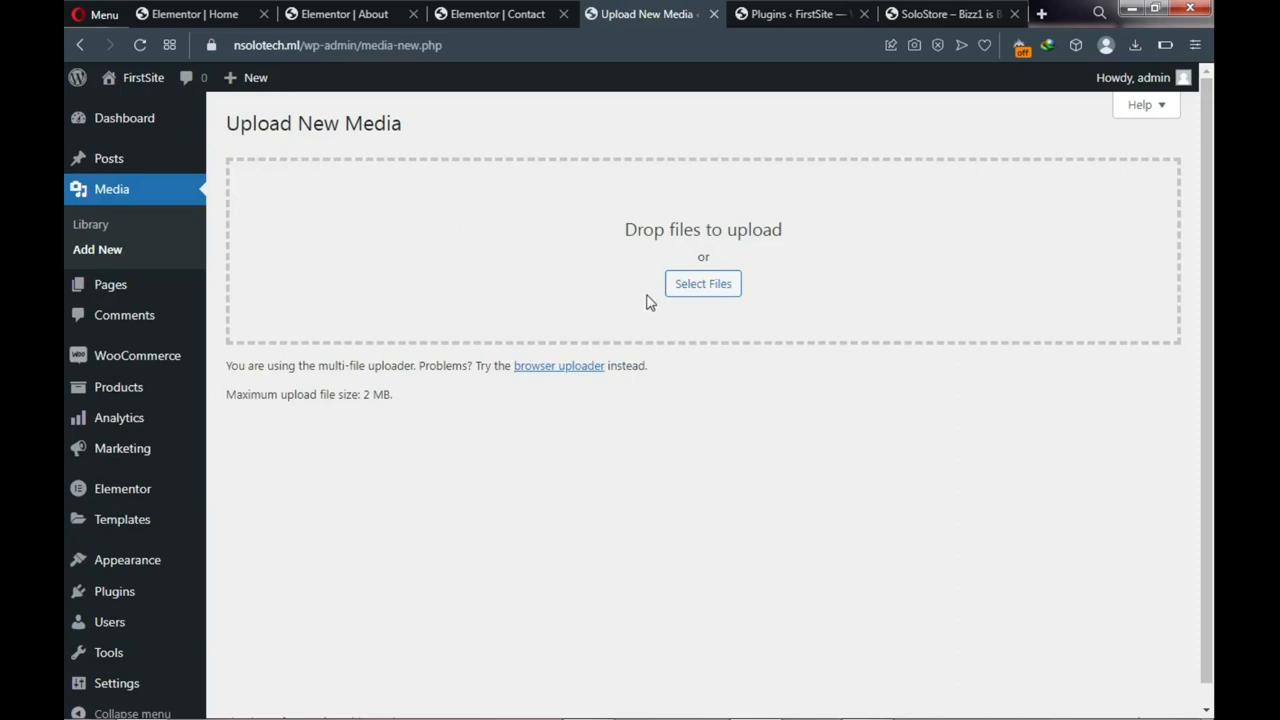
click(700, 287)
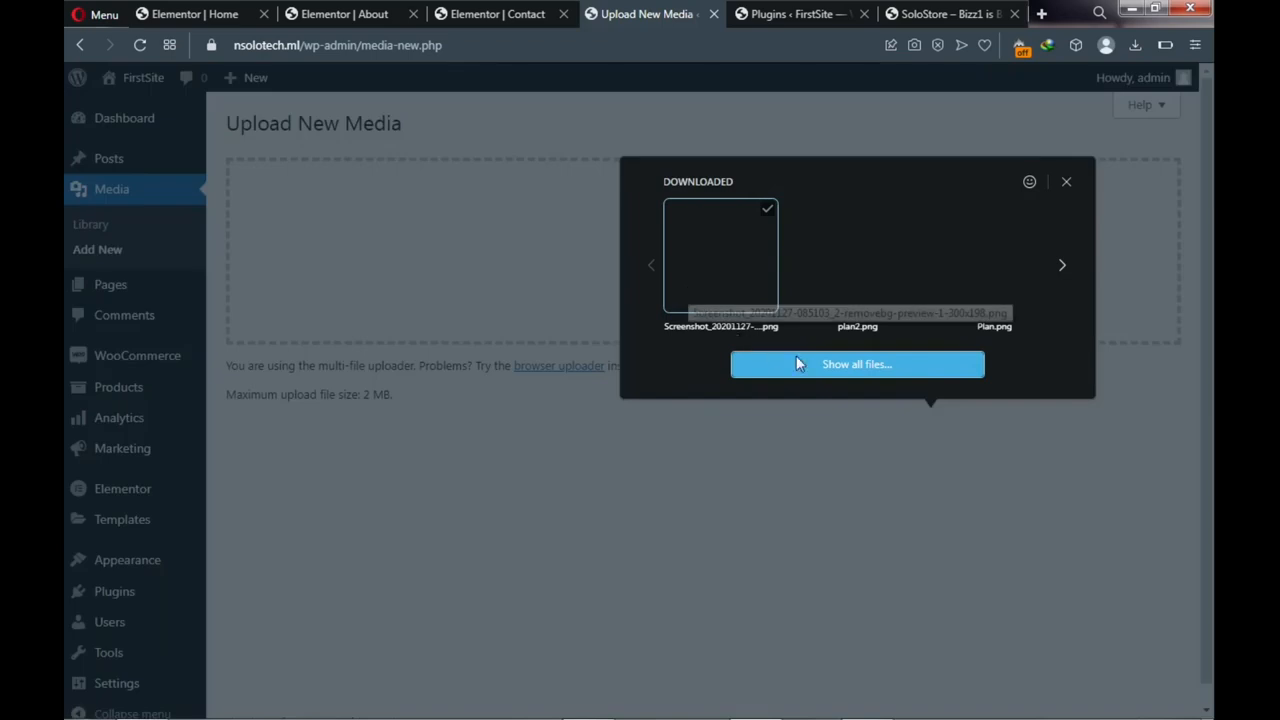
click(807, 365)
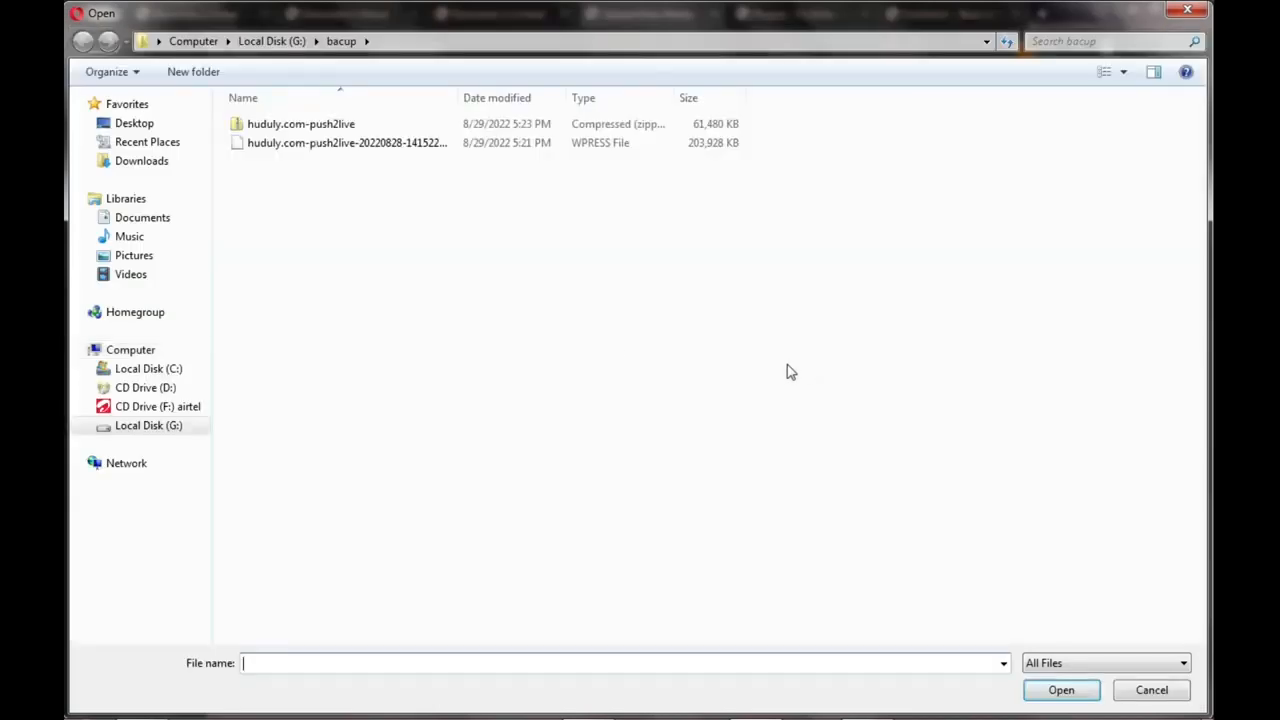
Browse from the Desktop through the YOUTUBE and imgs folders into the PRODUCT IMG folder
click(124, 125)
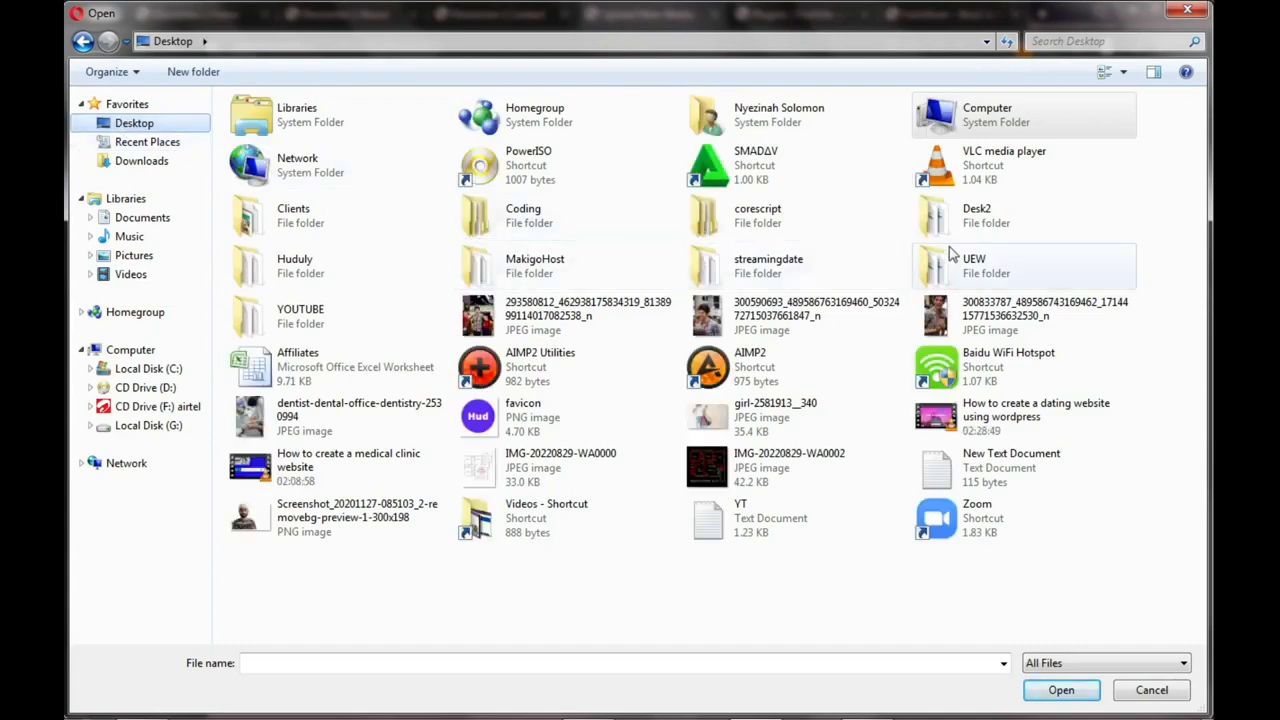
double_click(311, 316)
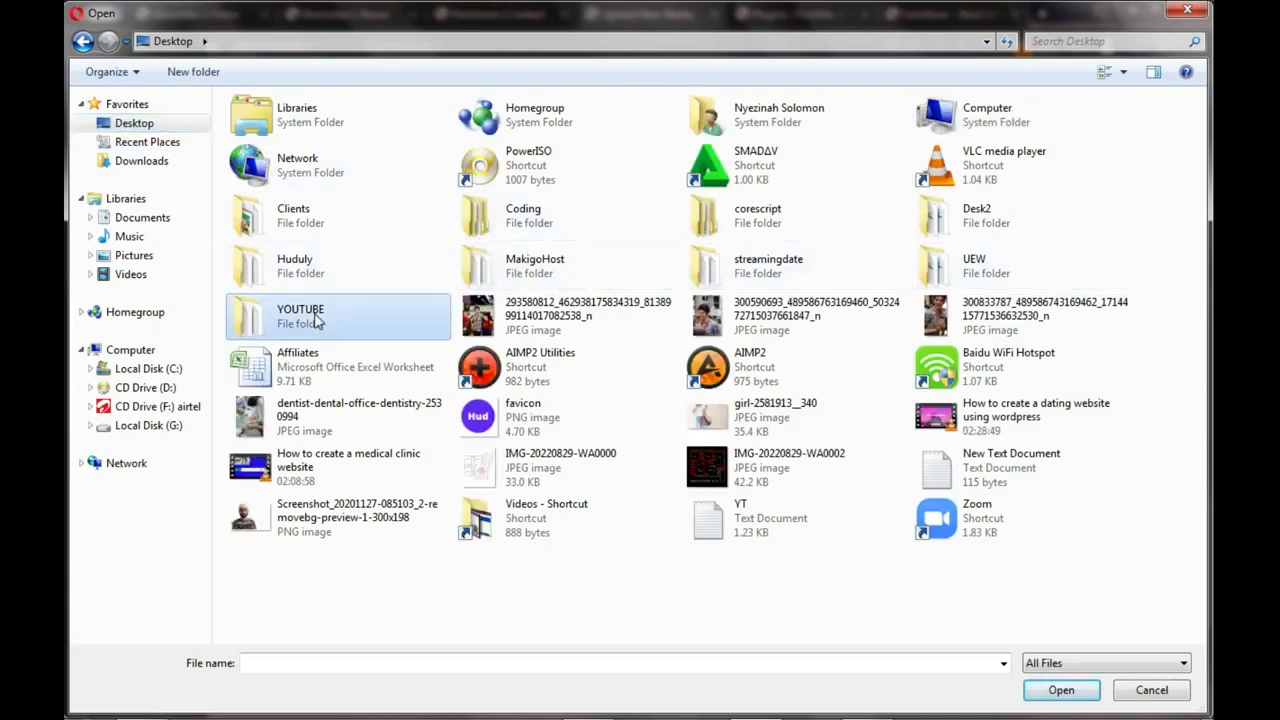
click(311, 314)
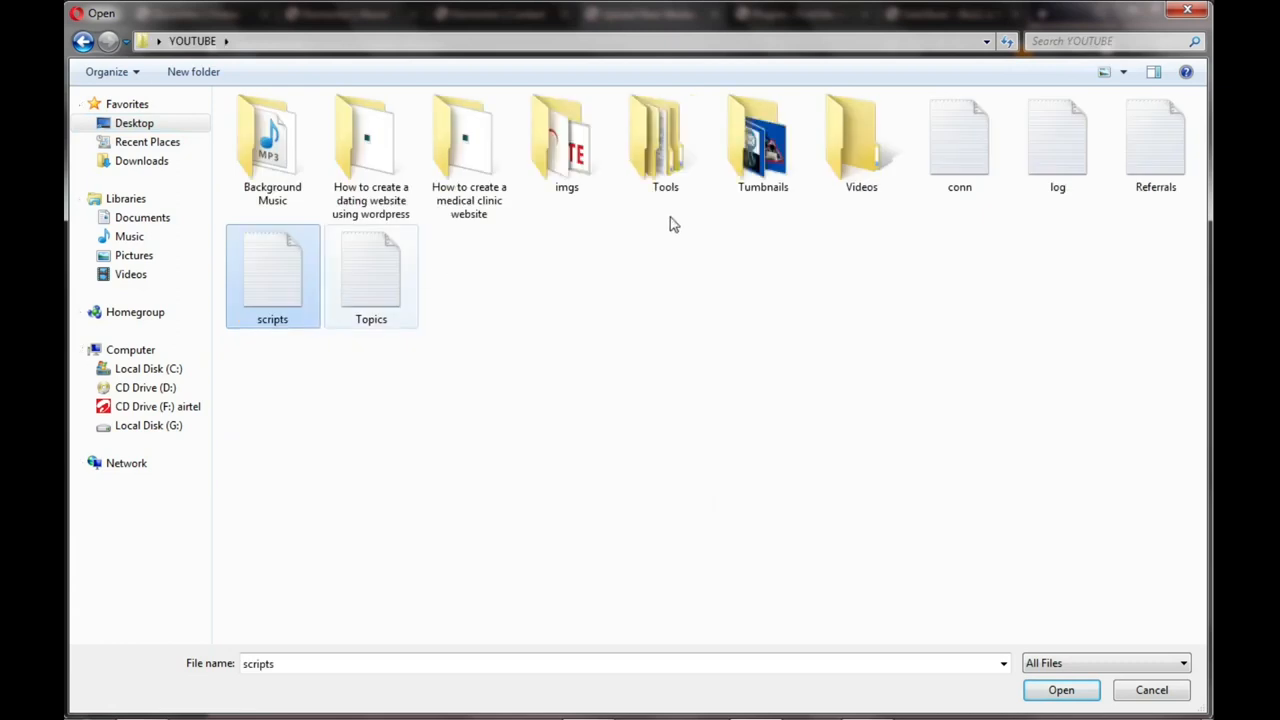
mouse_move(594, 195)
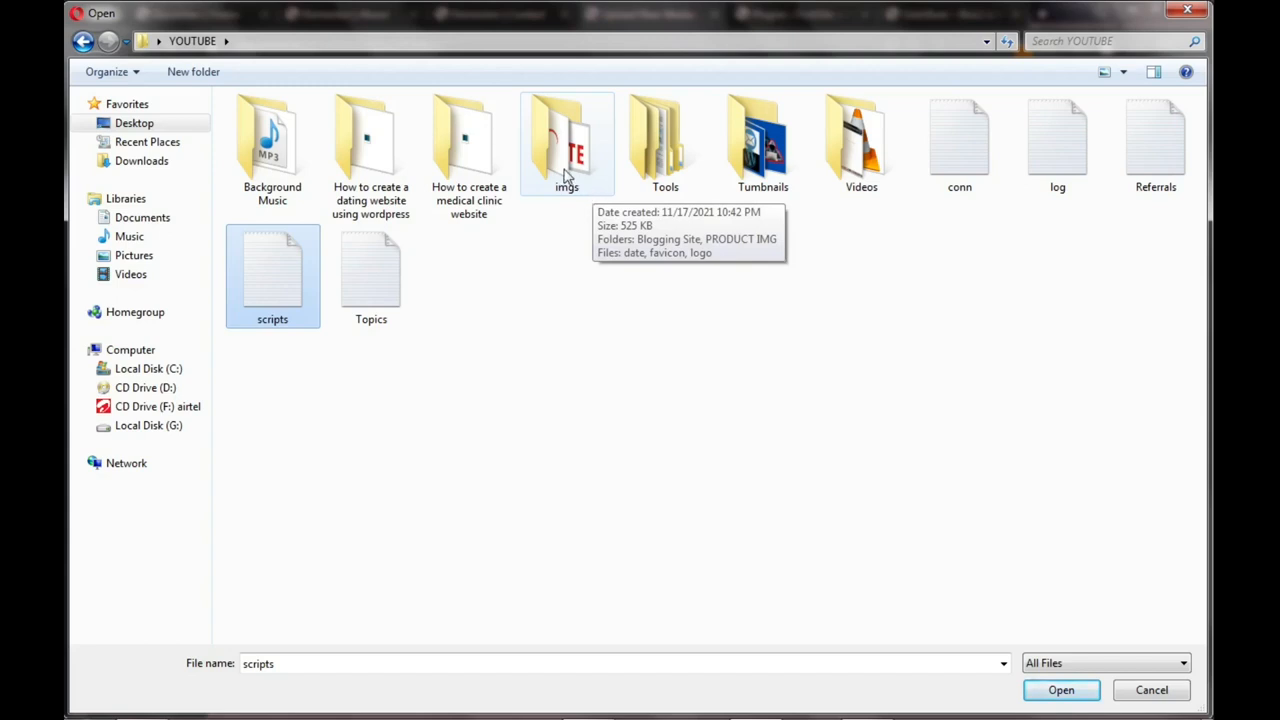
shift+click(567, 175)
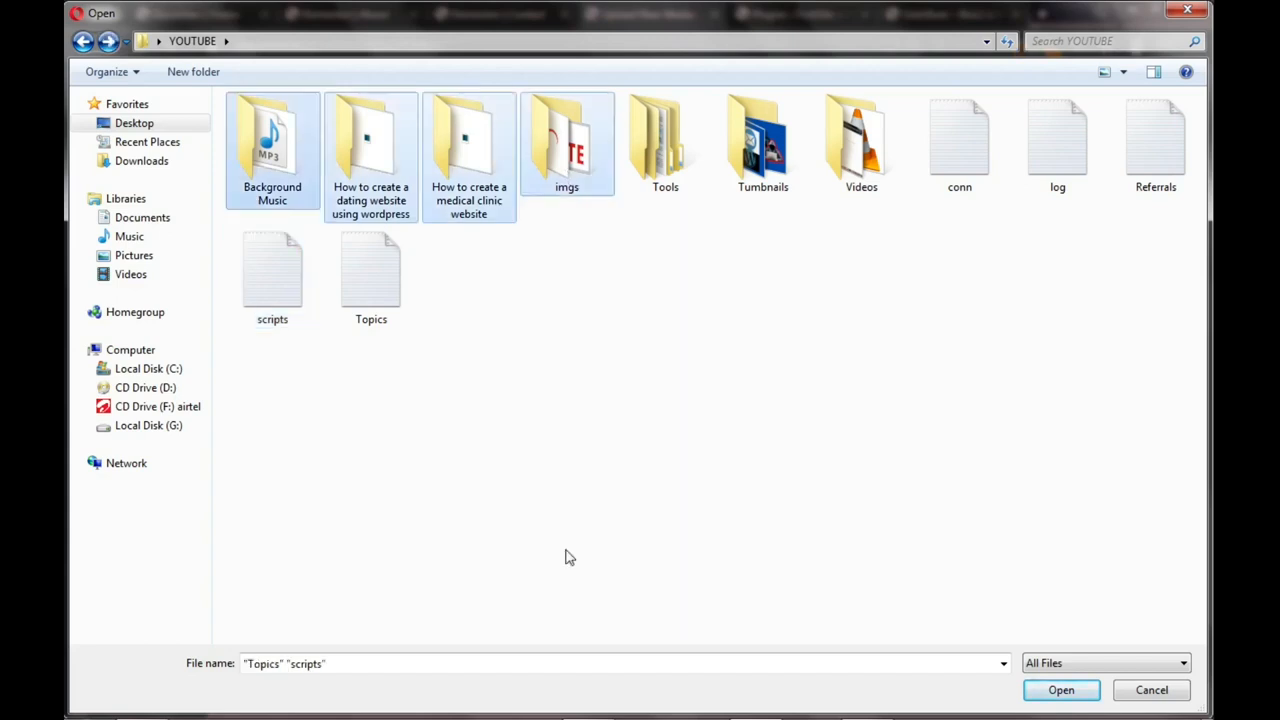
click(573, 280)
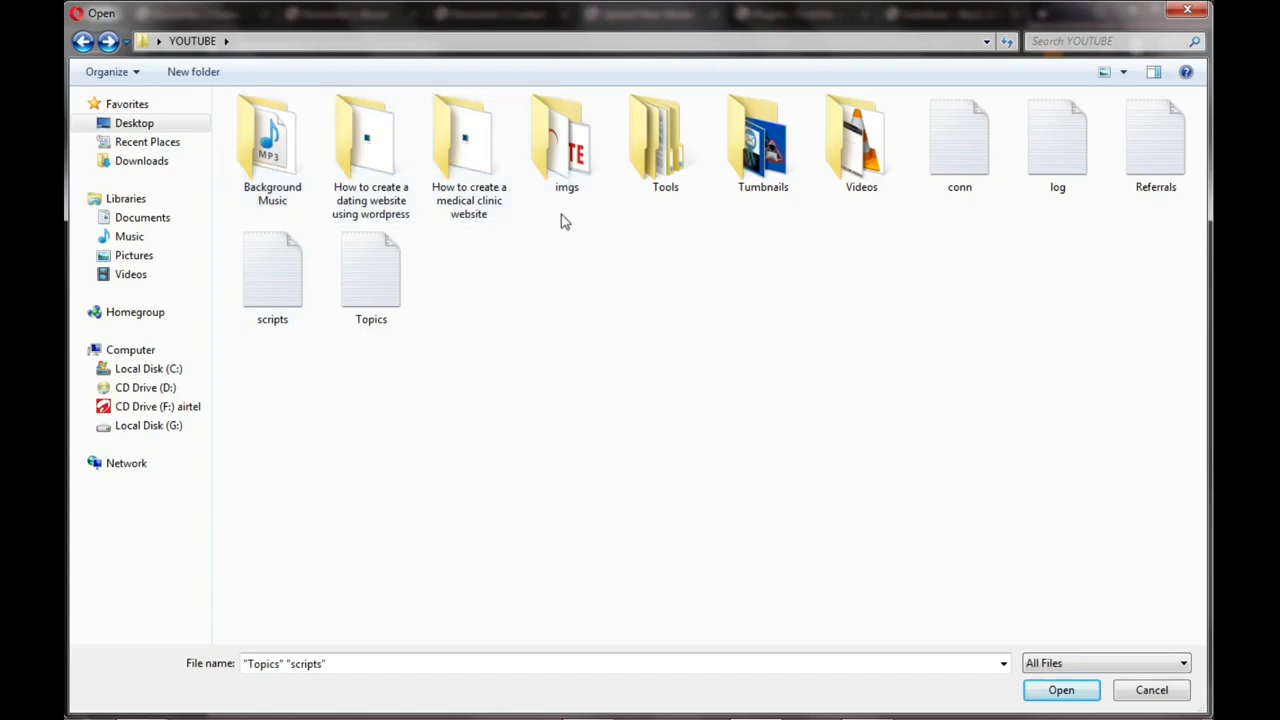
double_click(568, 180)
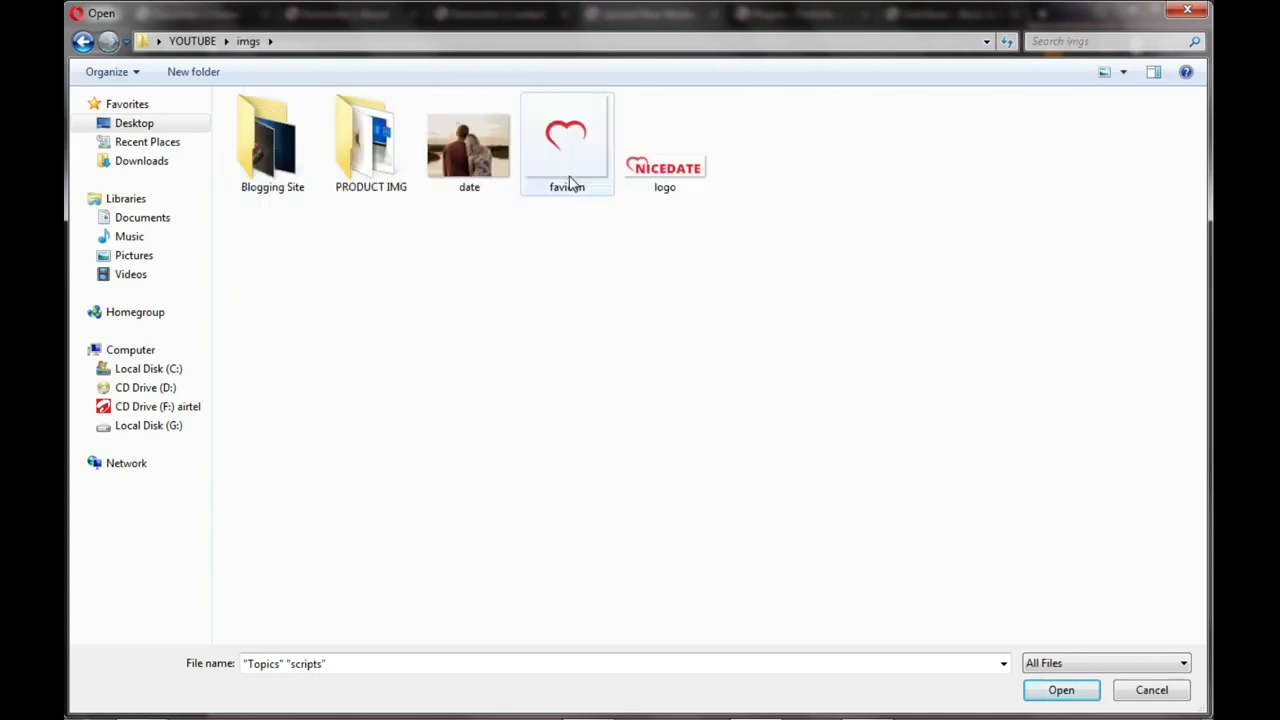
double_click(388, 158)
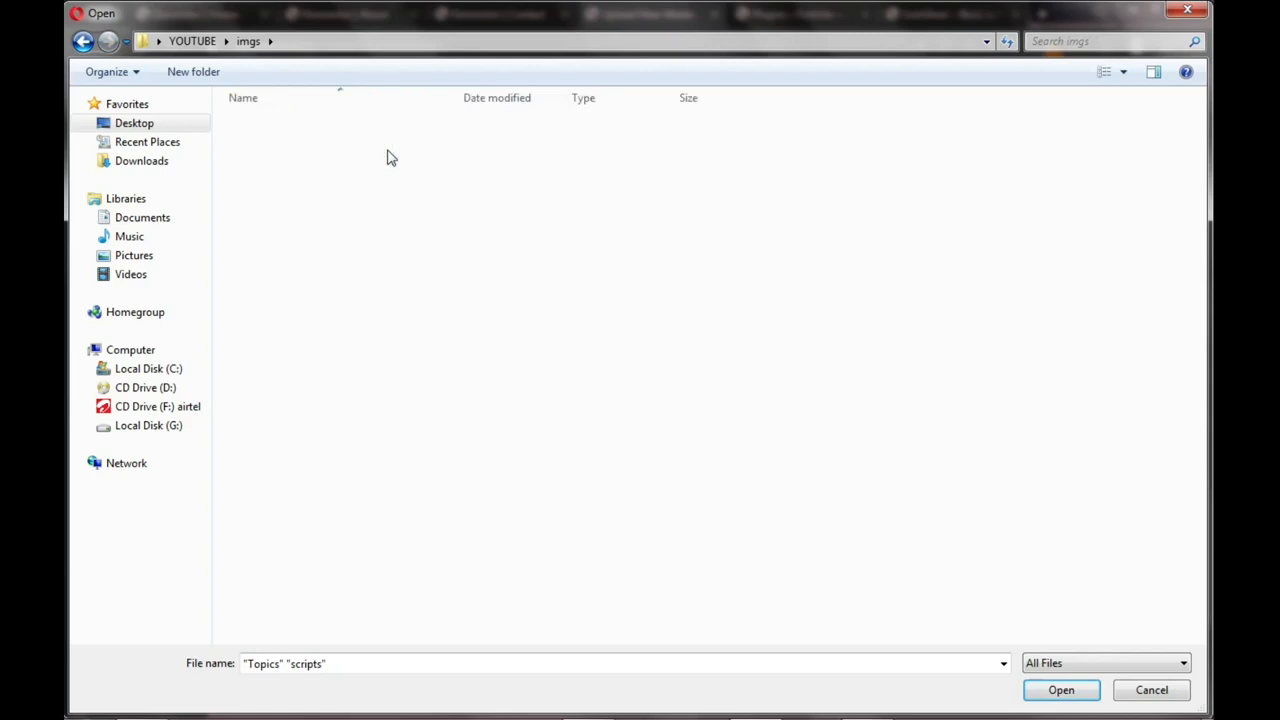
Upload the seven product images item1 to item7 and check them in the Media Library
drag(247, 246, 930, 110)
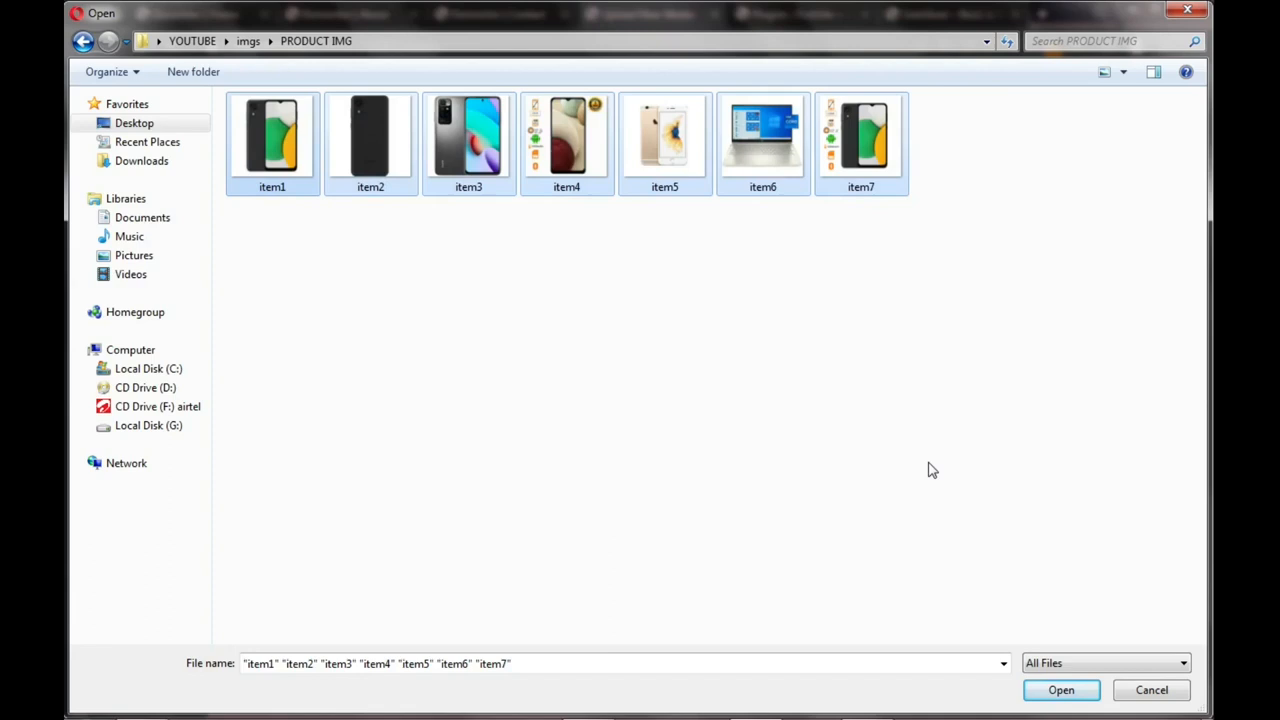
click(1058, 691)
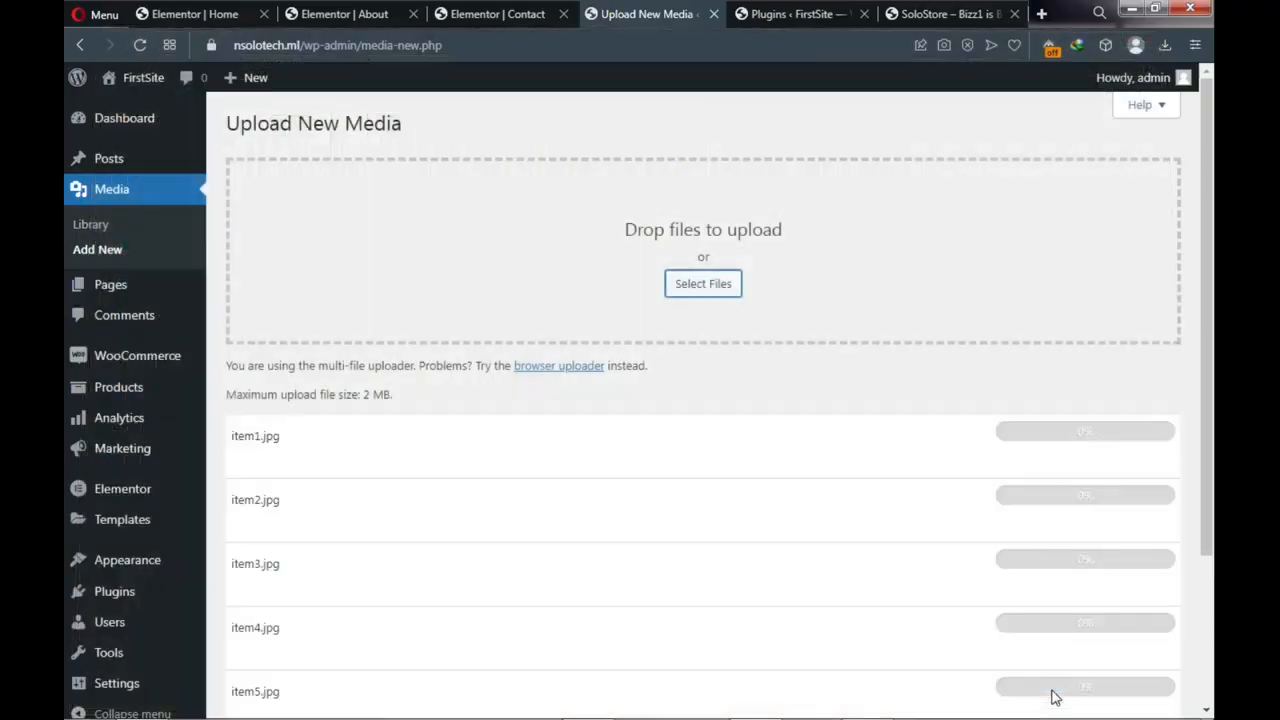
scroll(816, 590, down, 3)
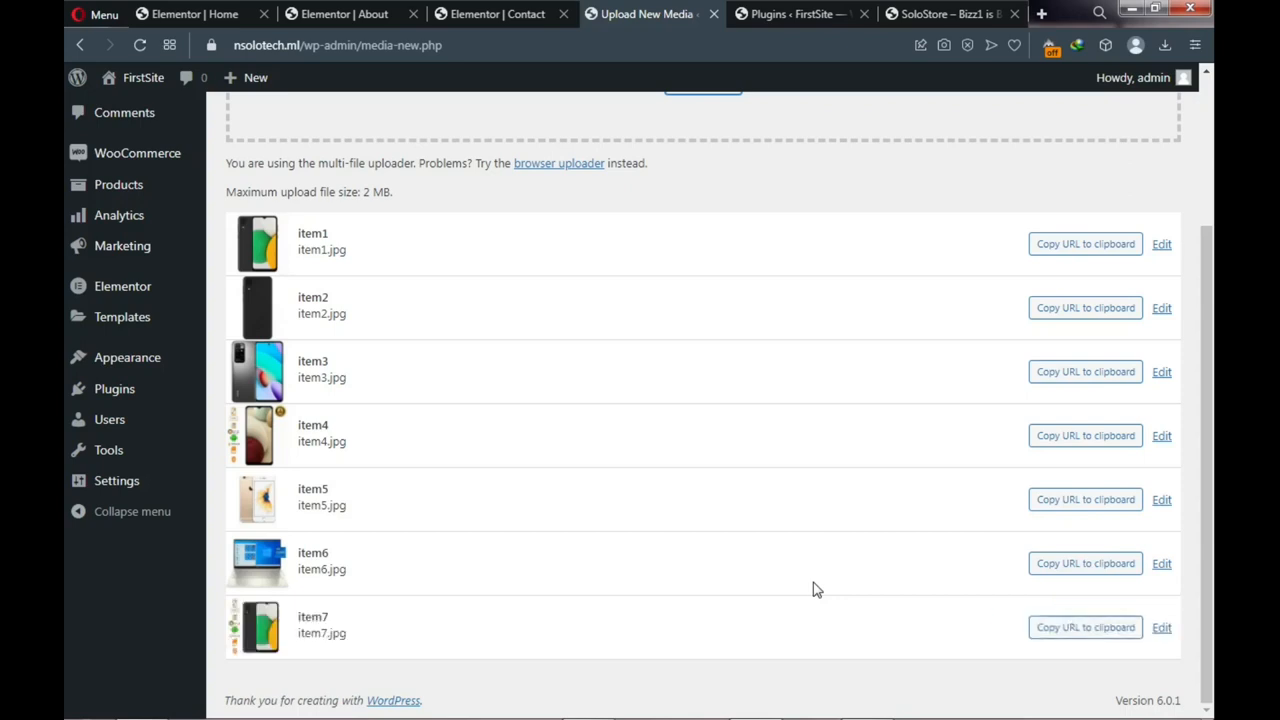
scroll(580, 337, up, 3)
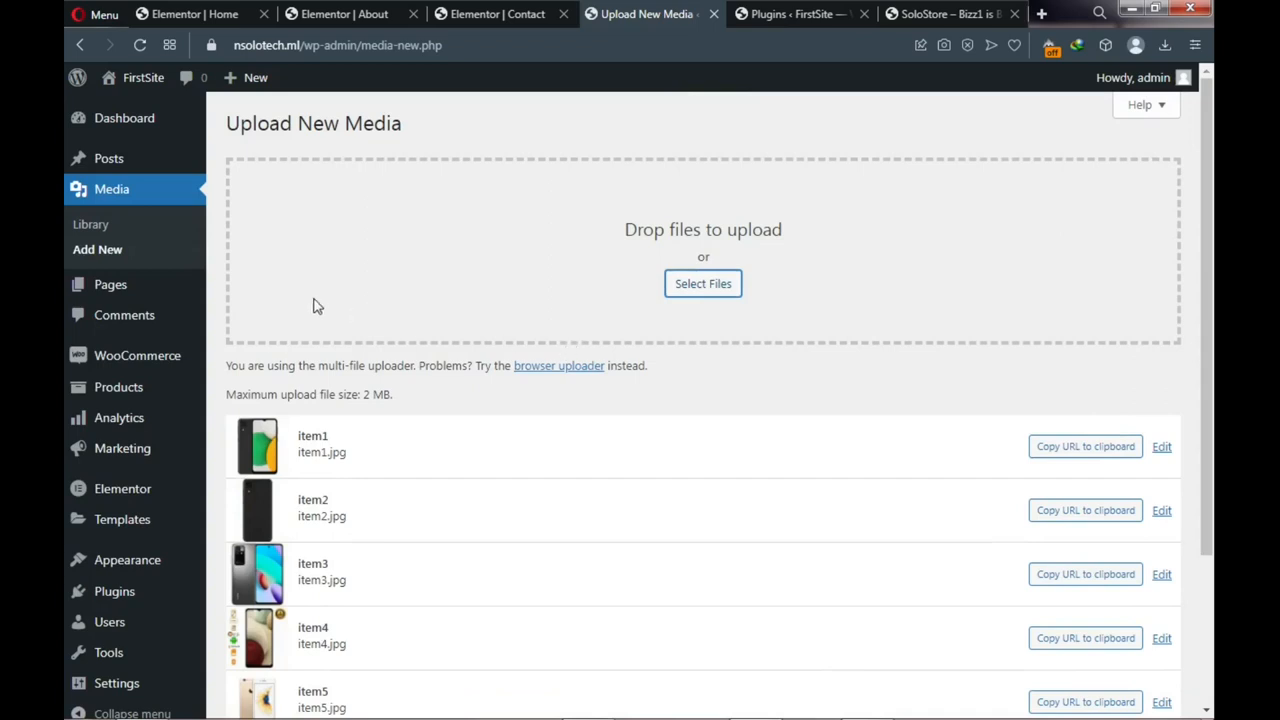
click(96, 231)
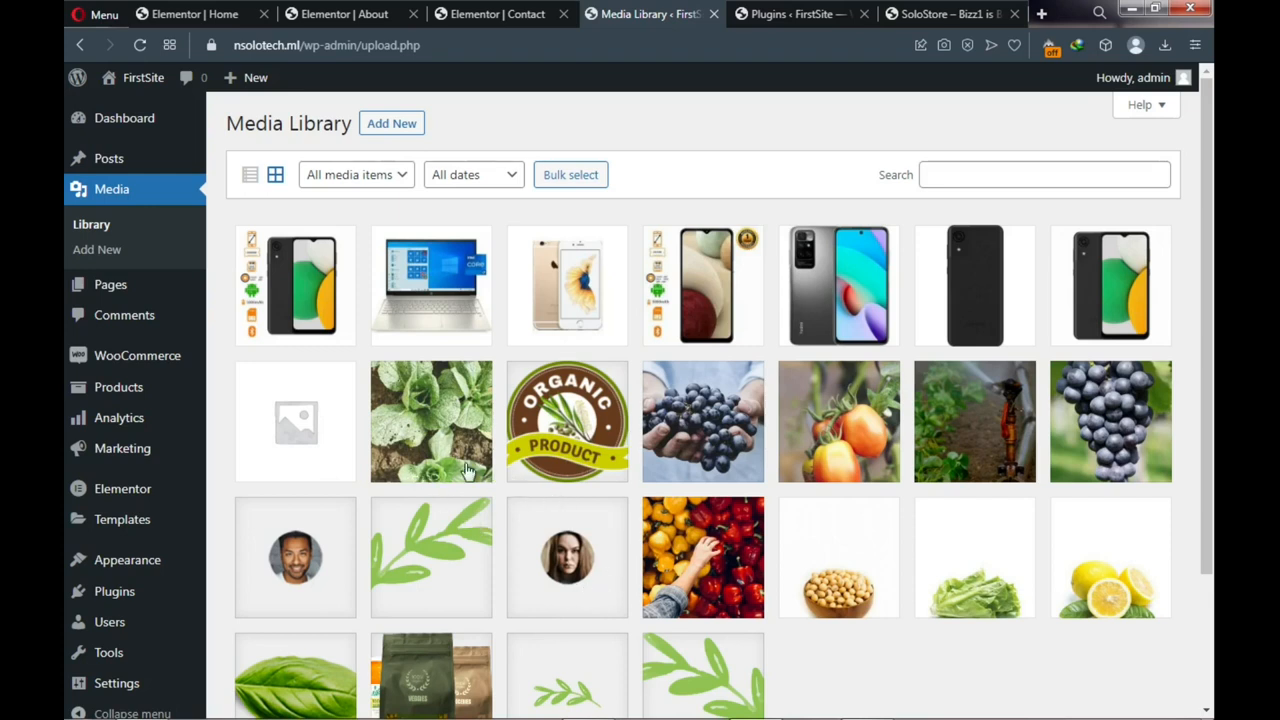
Open the WooCommerce product categories page of FirstSite
mouse_move(117, 386)
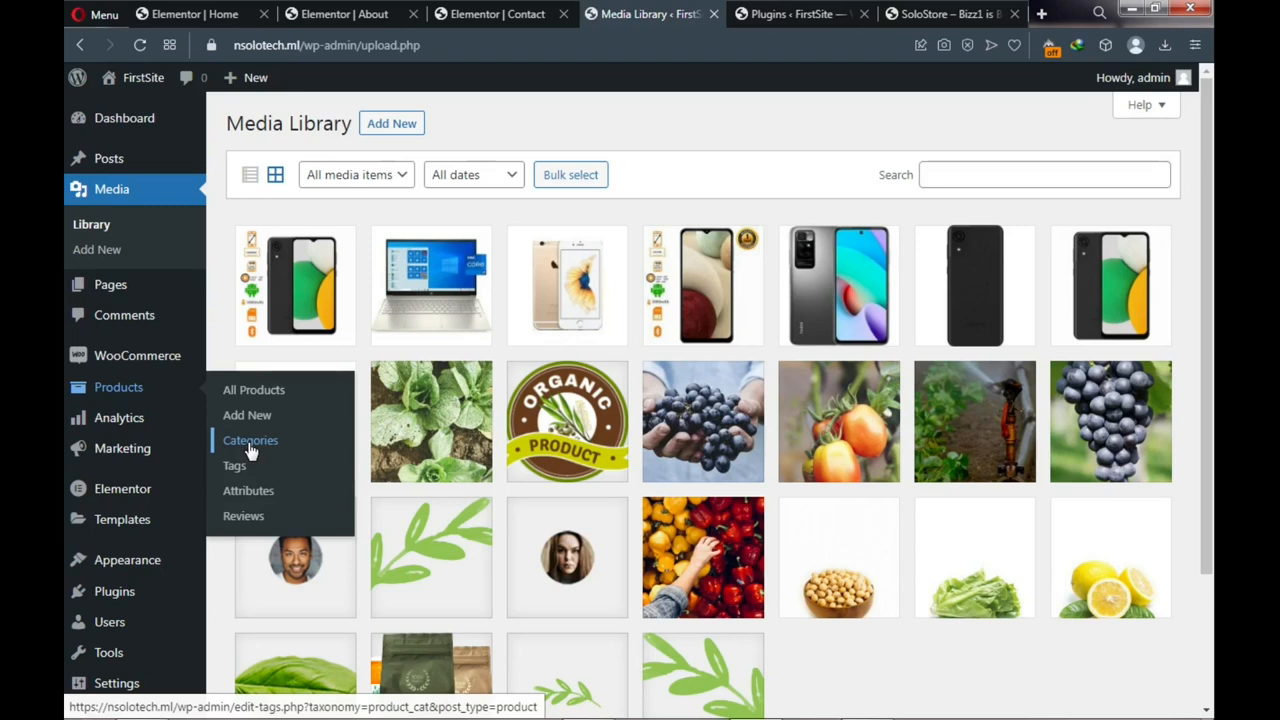
mouse_move(200, 432)
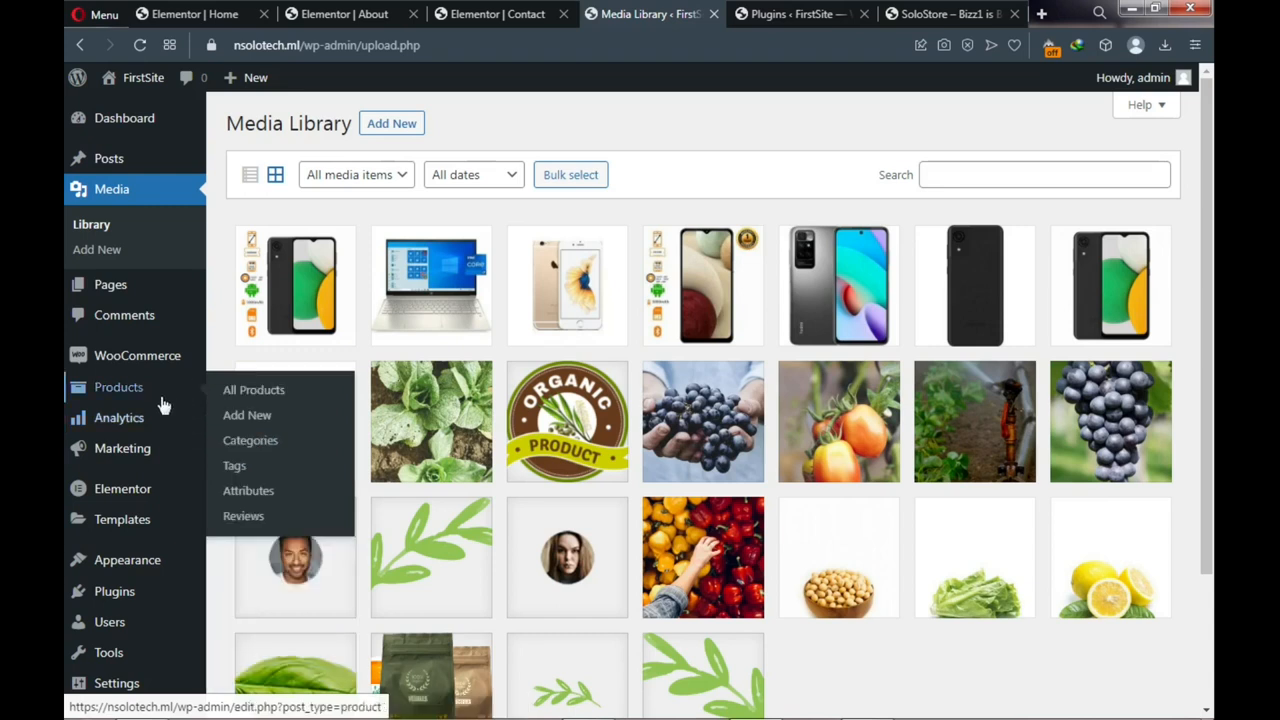
mouse_move(150, 392)
click(255, 451)
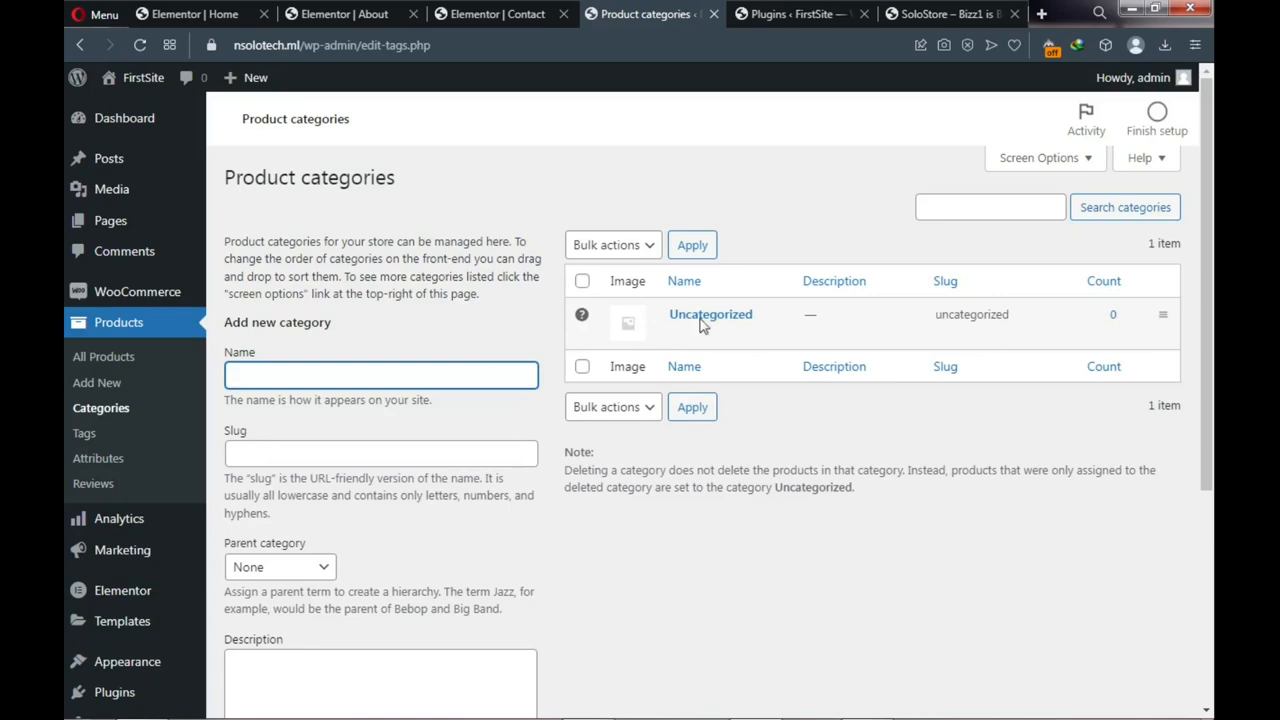
Examine how product categories are labelled under the Recent Products on the SoloStore demo site's home page
click(917, 14)
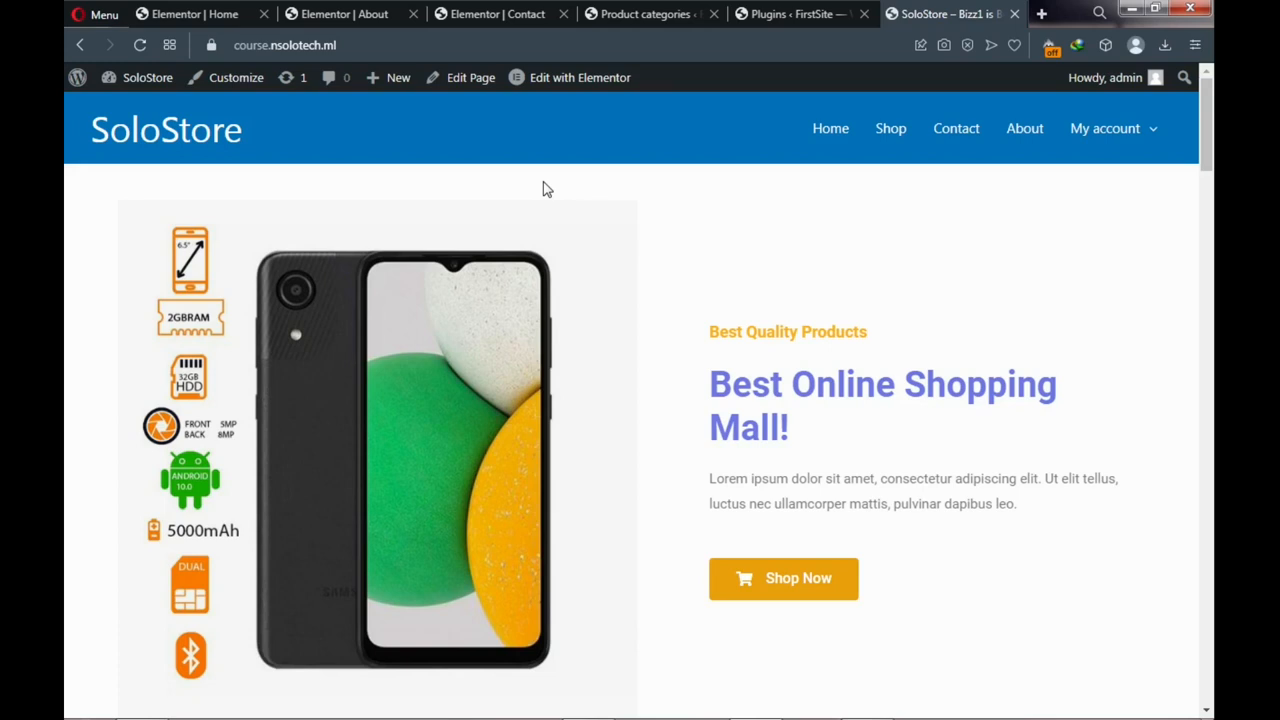
scroll(581, 285, down, 5)
scroll(584, 295, down, 4)
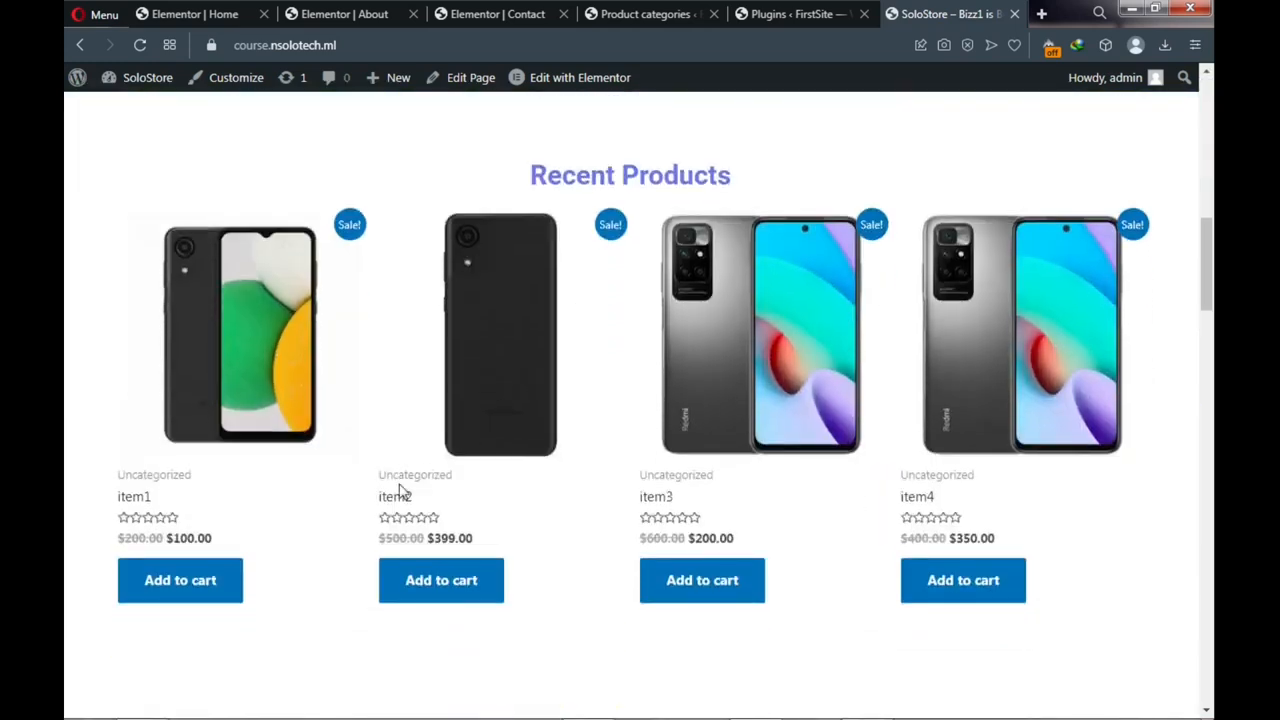
drag(381, 473, 455, 477)
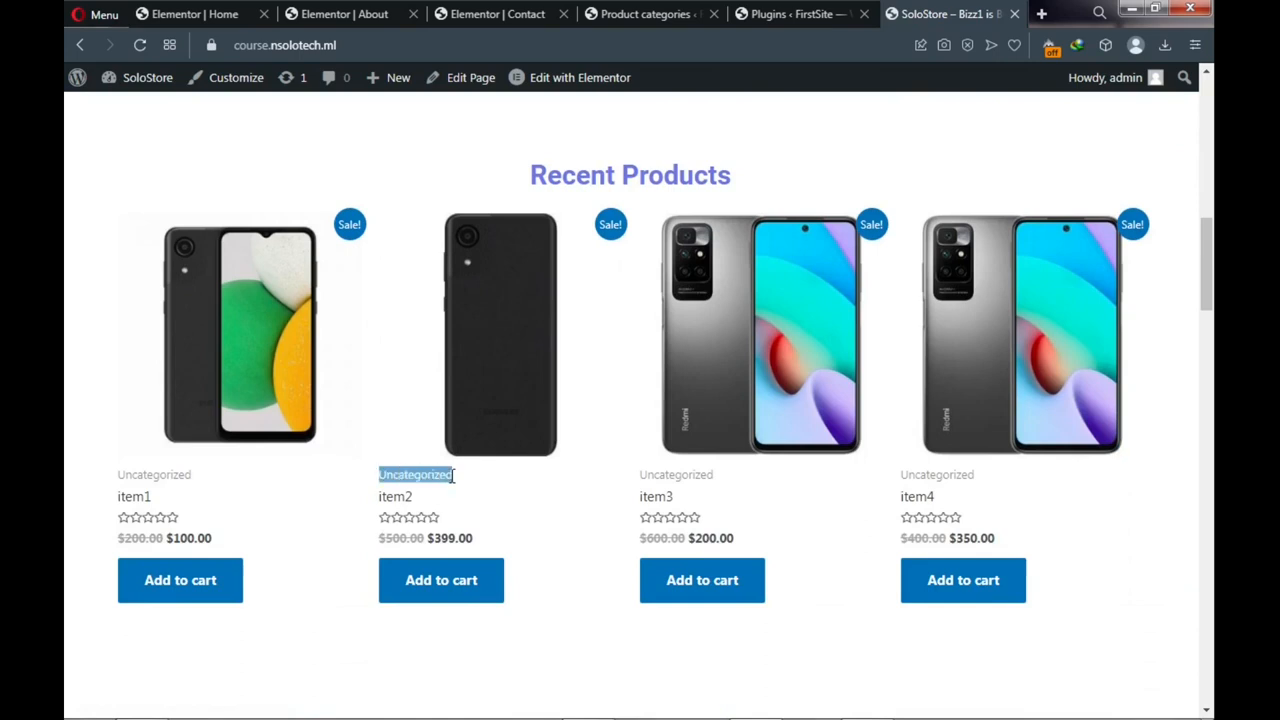
click(364, 479)
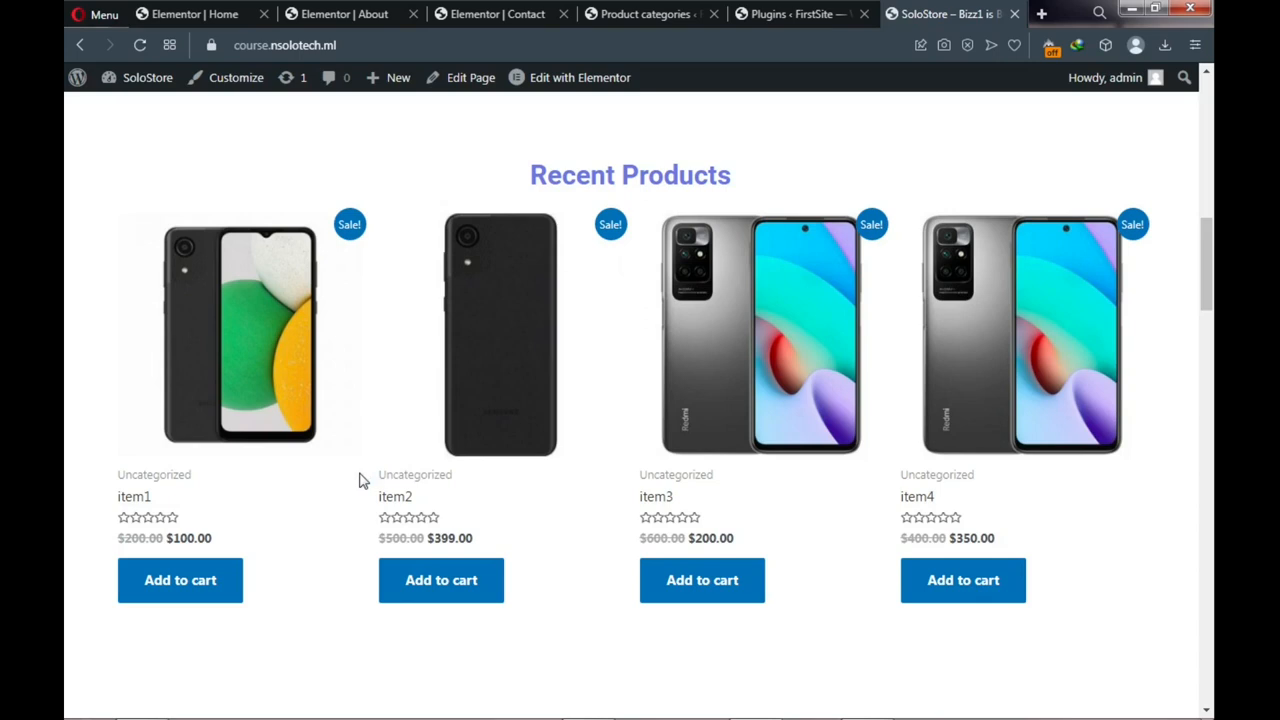
click(628, 17)
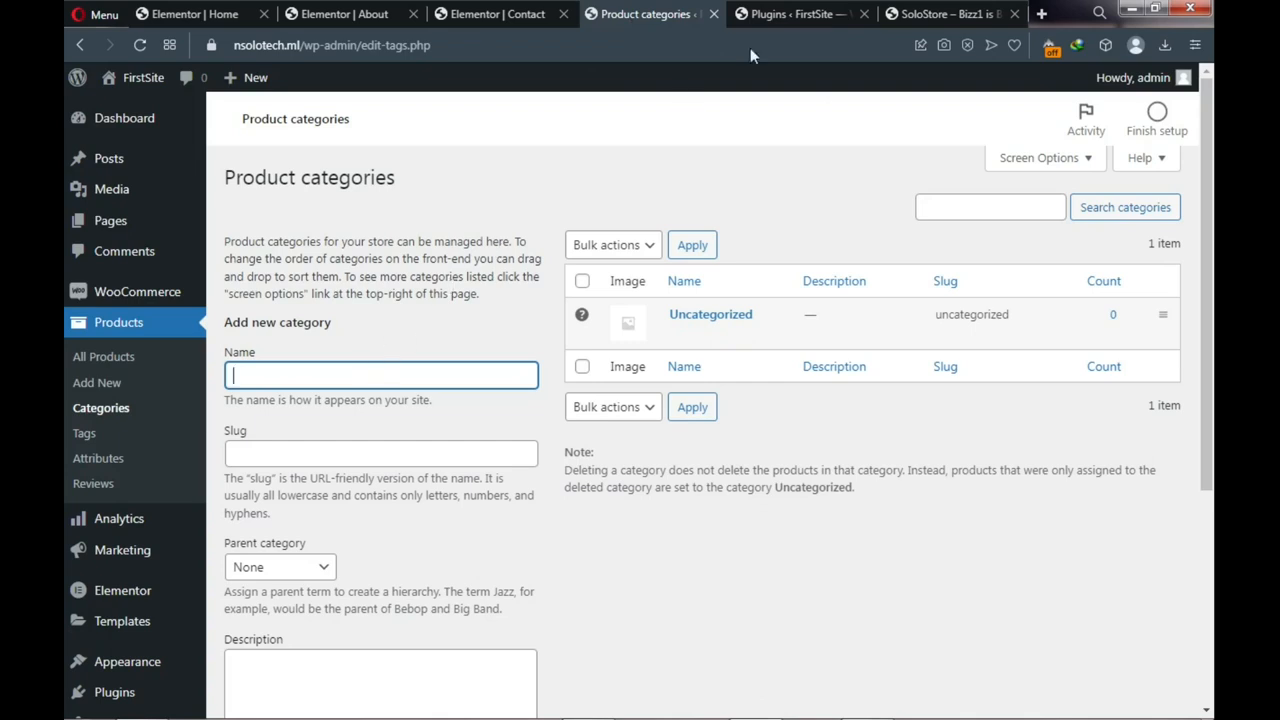
click(905, 14)
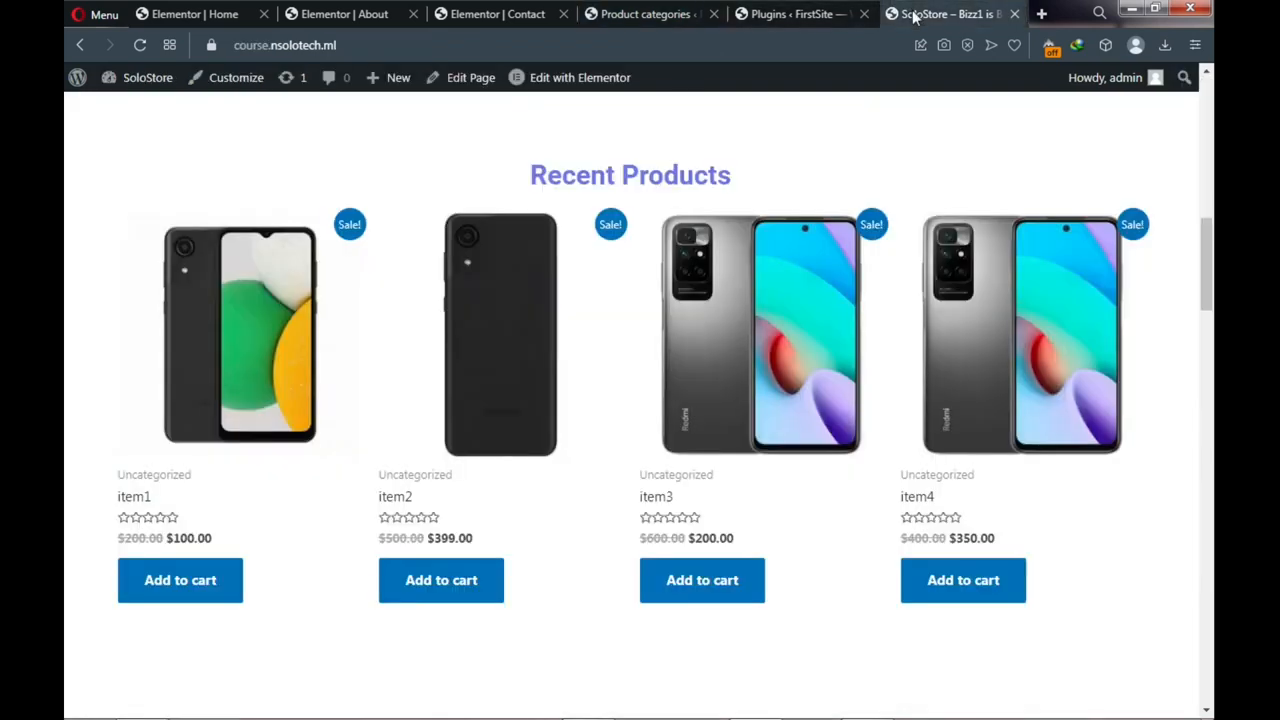
scroll(355, 443, down, 4)
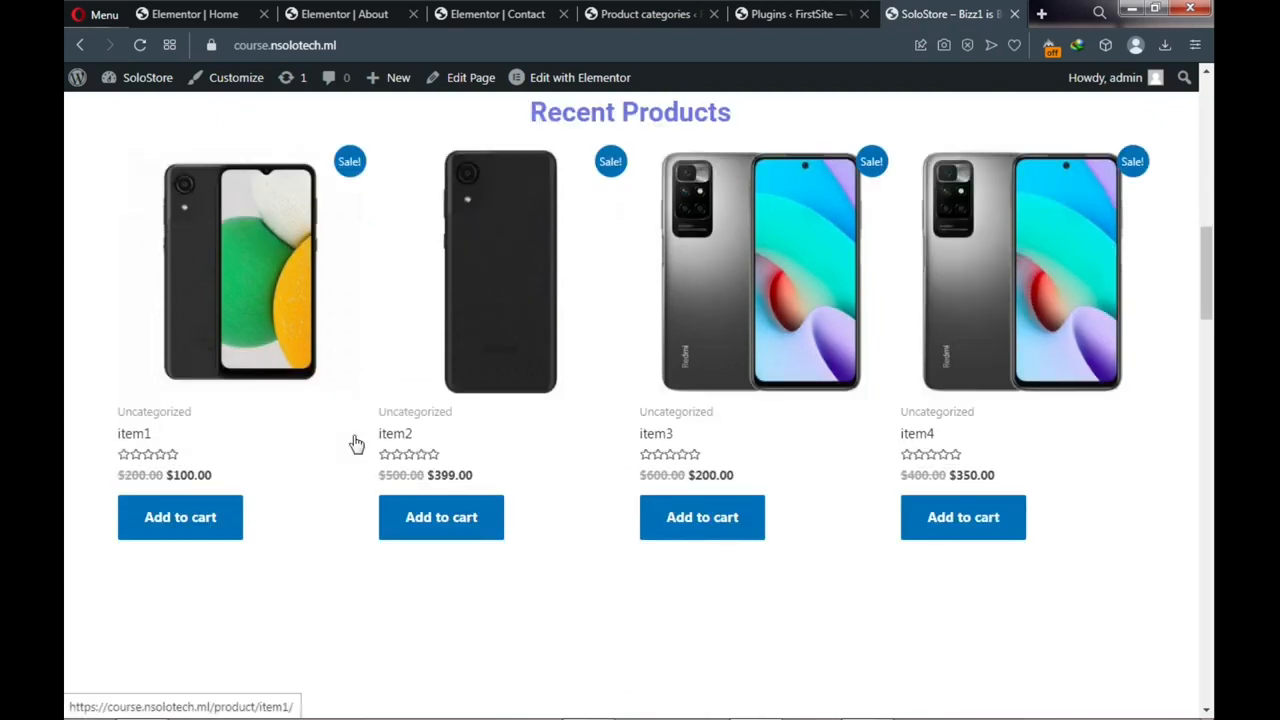
Return to FirstSite's product categories page and add a category named iPhones with the slug iphonea
scroll(357, 444, down, 6)
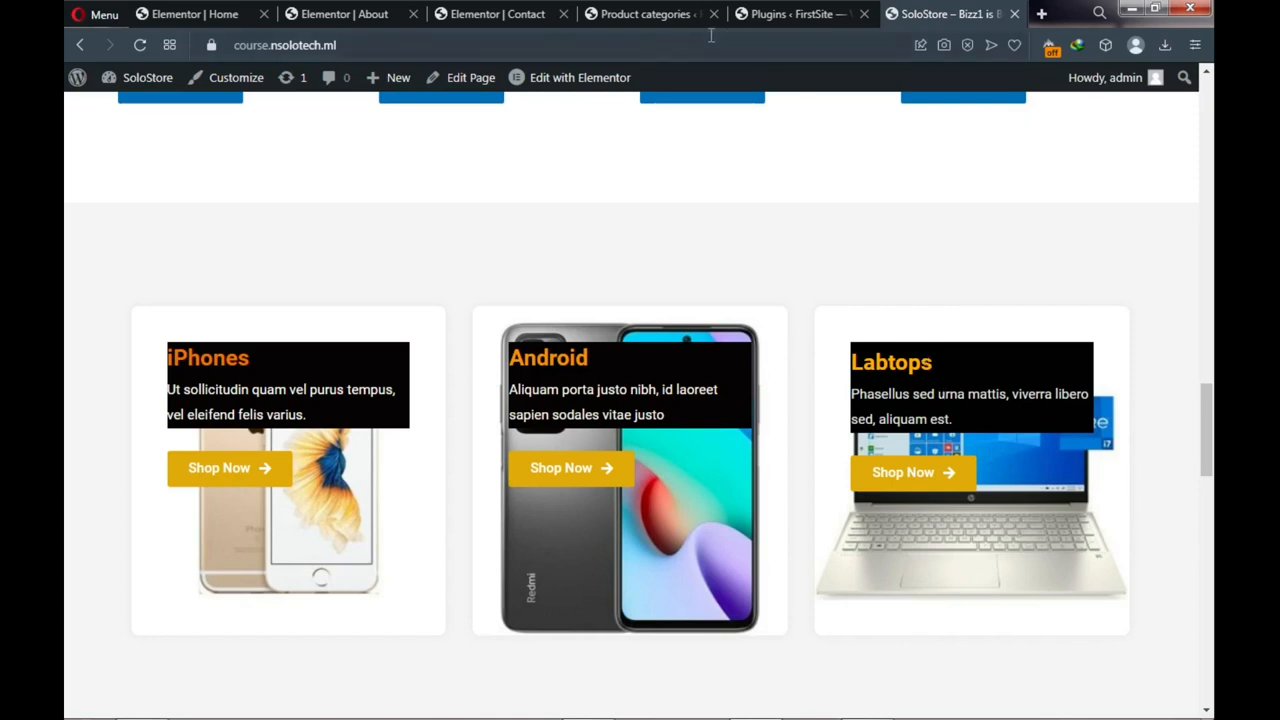
click(659, 16)
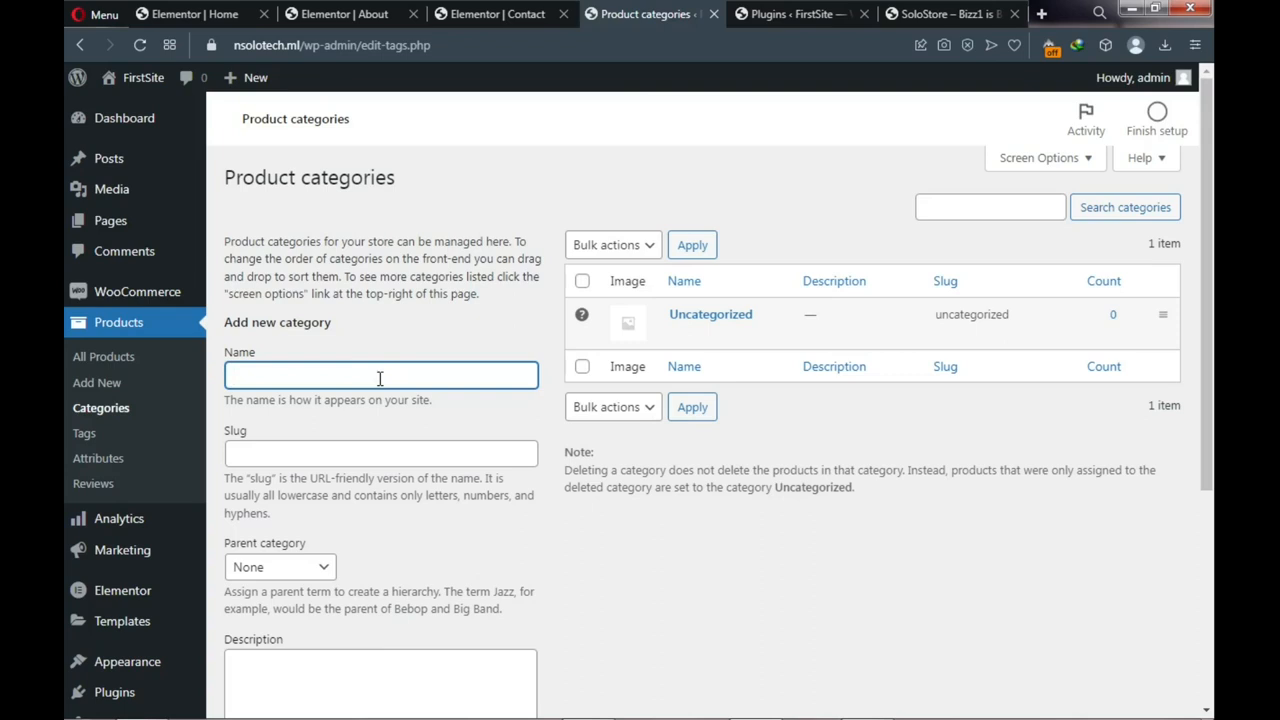
text(iPhones)
click(289, 454)
text(ip)
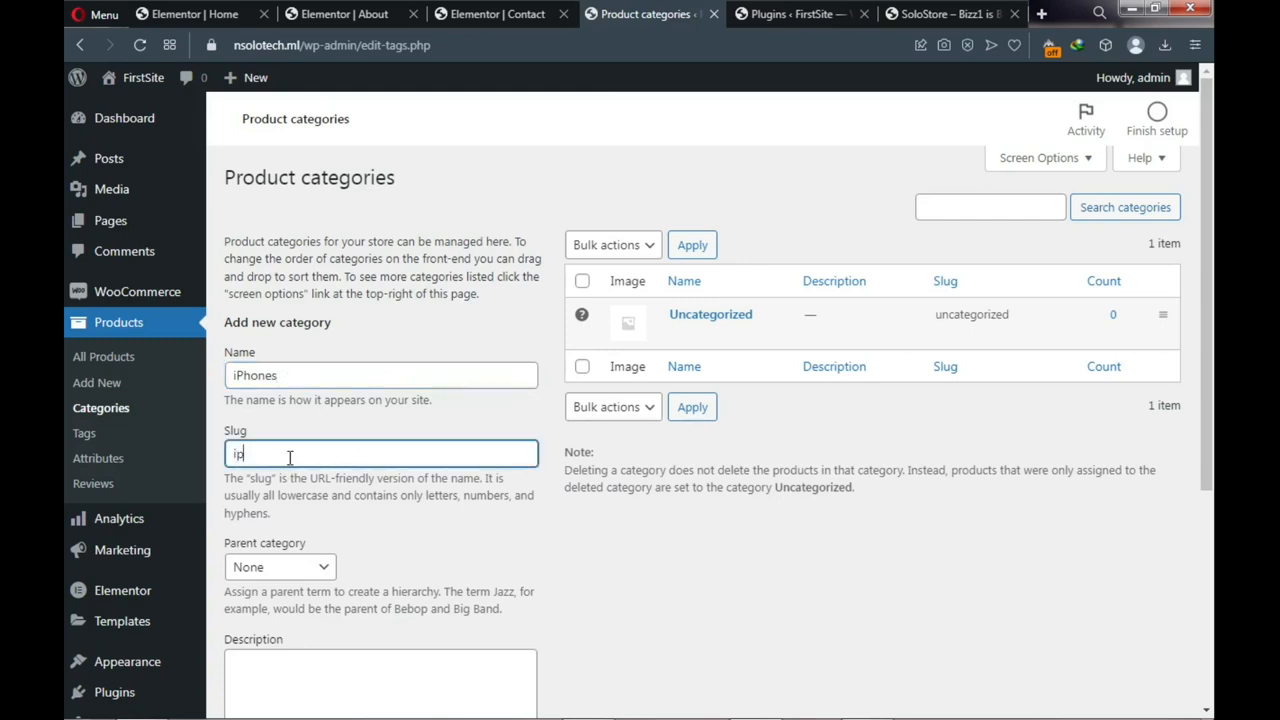
text(honea)
scroll(289, 460, down, 3)
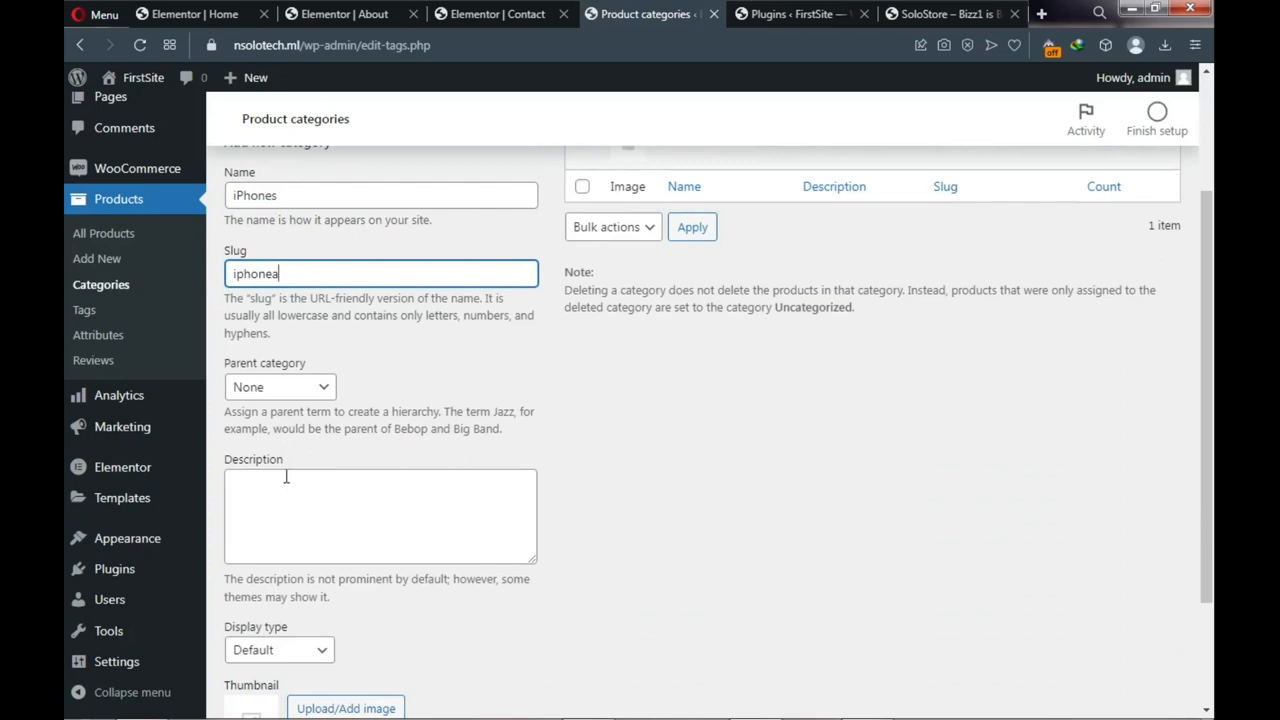
scroll(286, 478, down, 3)
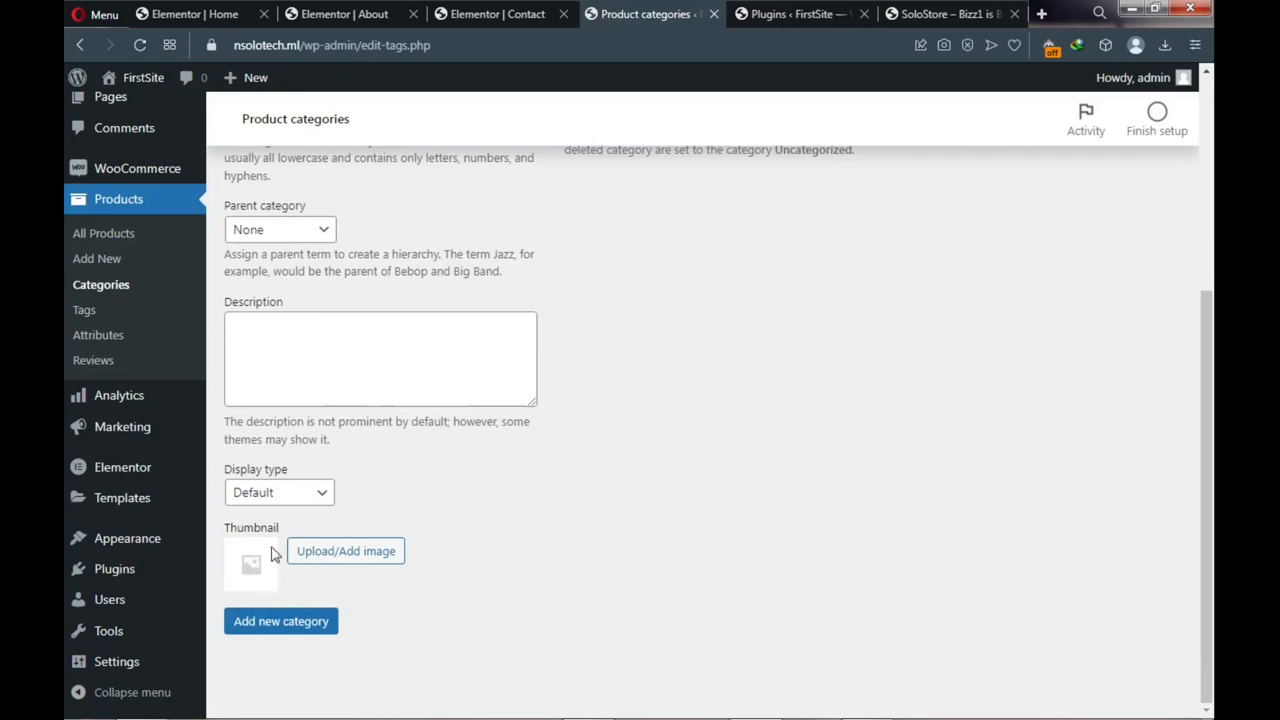
click(248, 628)
scroll(330, 616, down, 2)
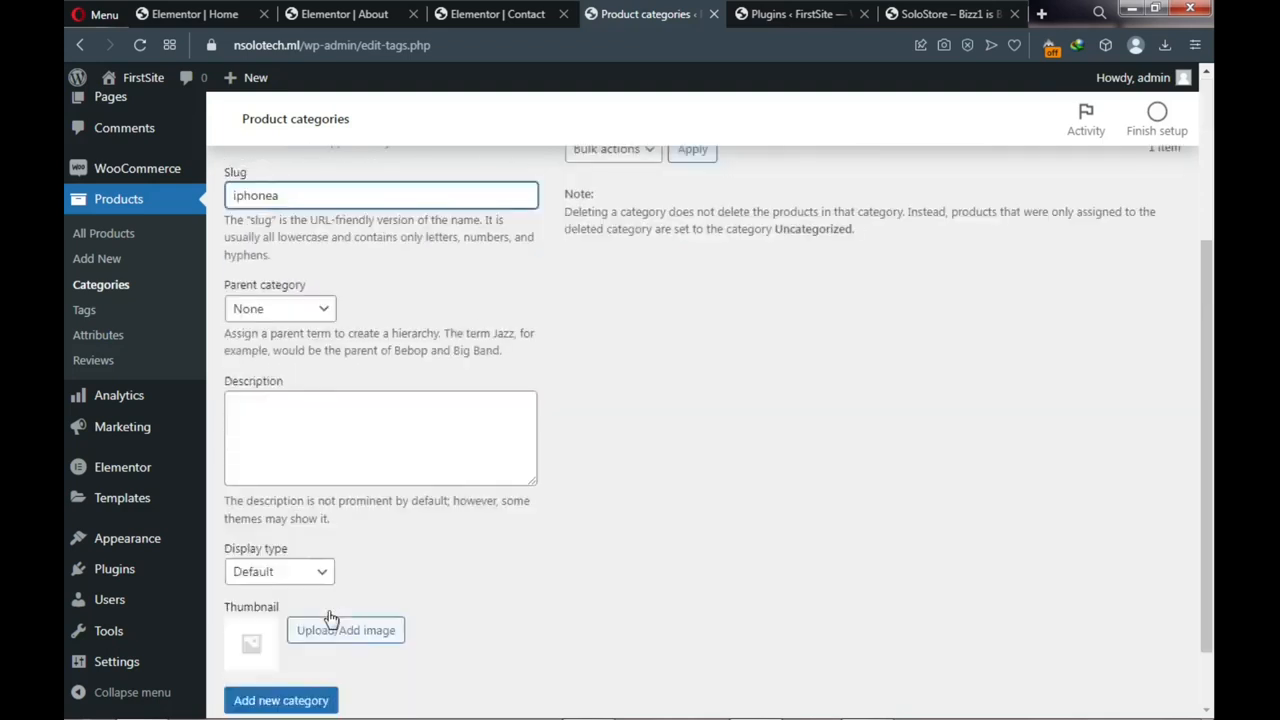
scroll(330, 620, down, 1)
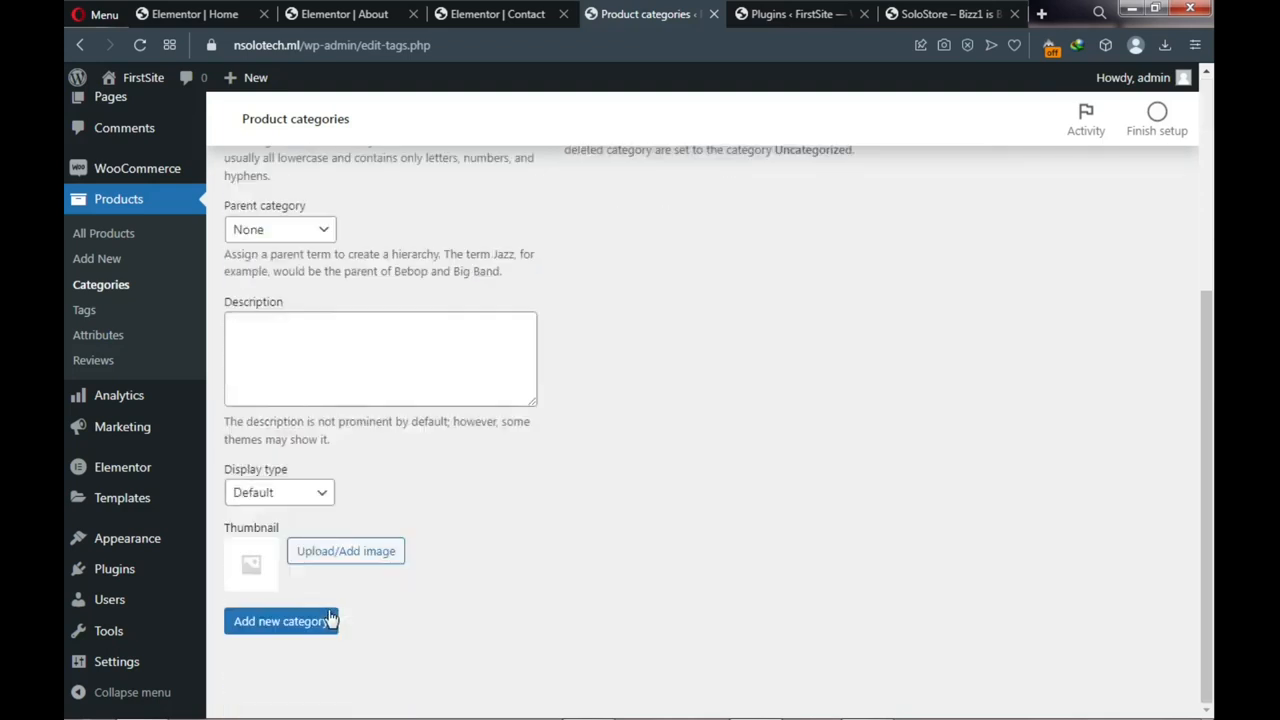
click(281, 627)
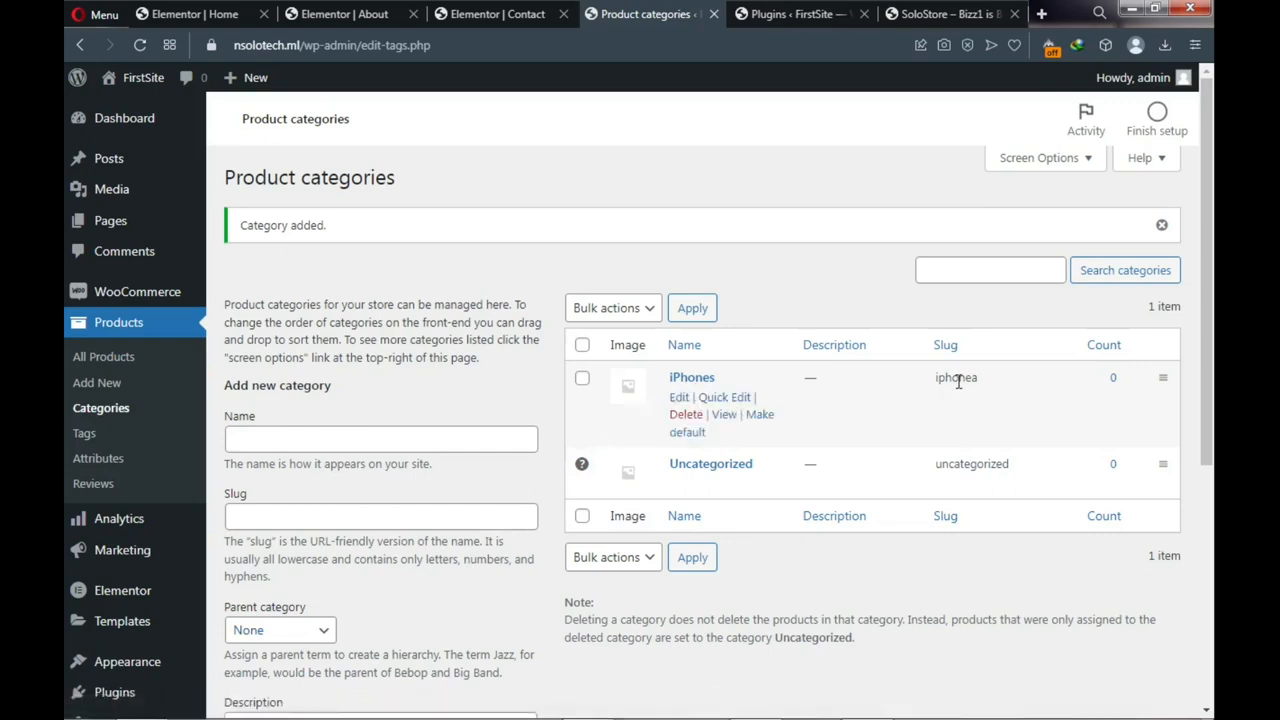
Quick-edit the iPhones category and set its slug to iphone
click(726, 399)
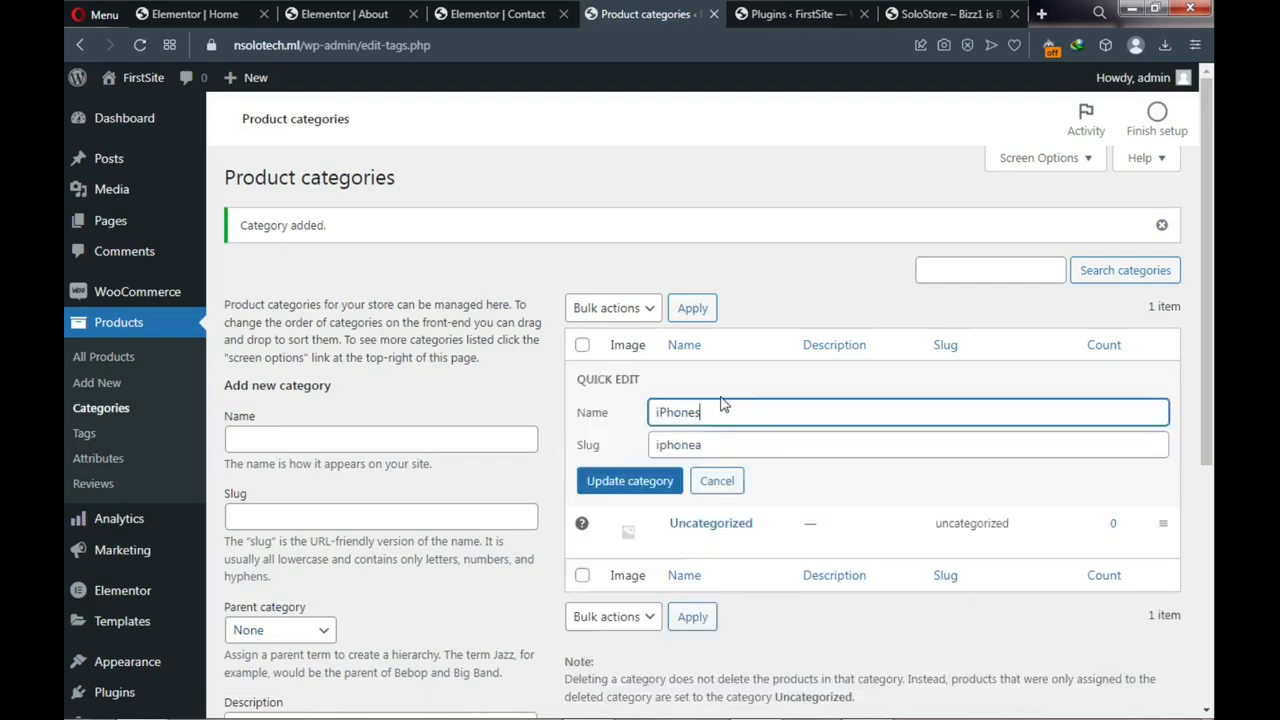
click(707, 445)
key(BackSpace)
click(626, 490)
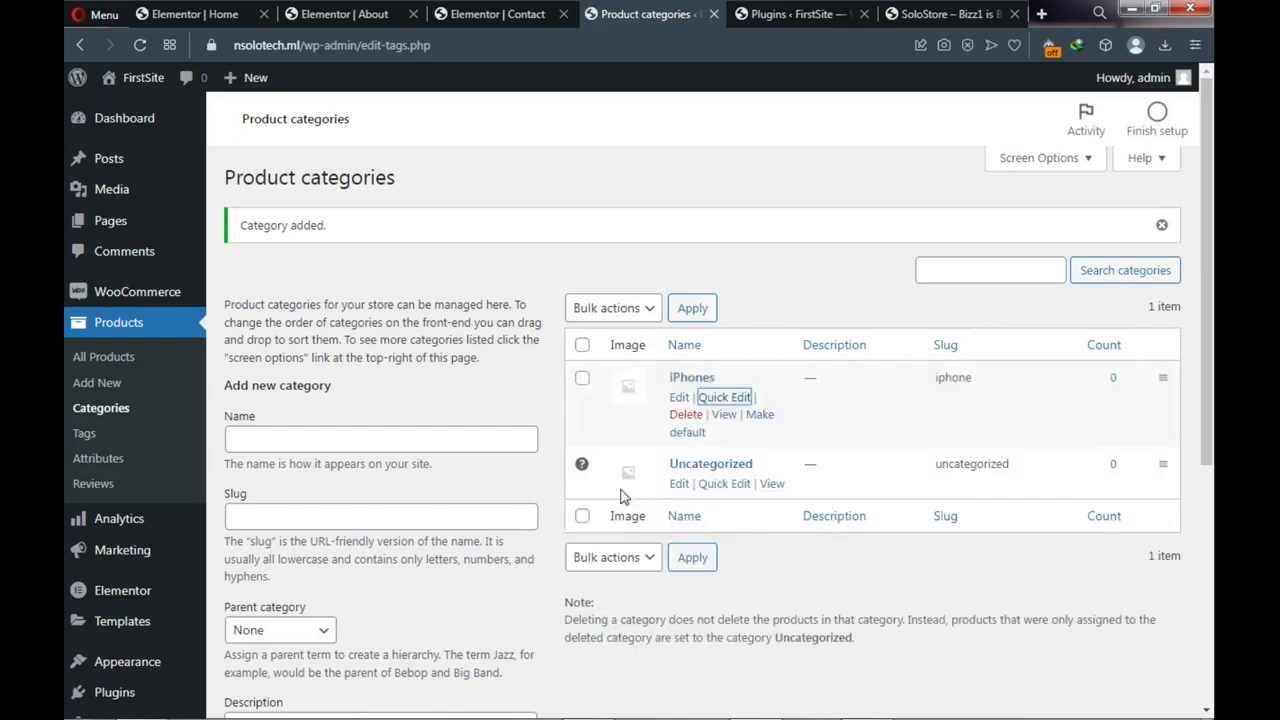
Add a product category named Android with the slug android
click(412, 440)
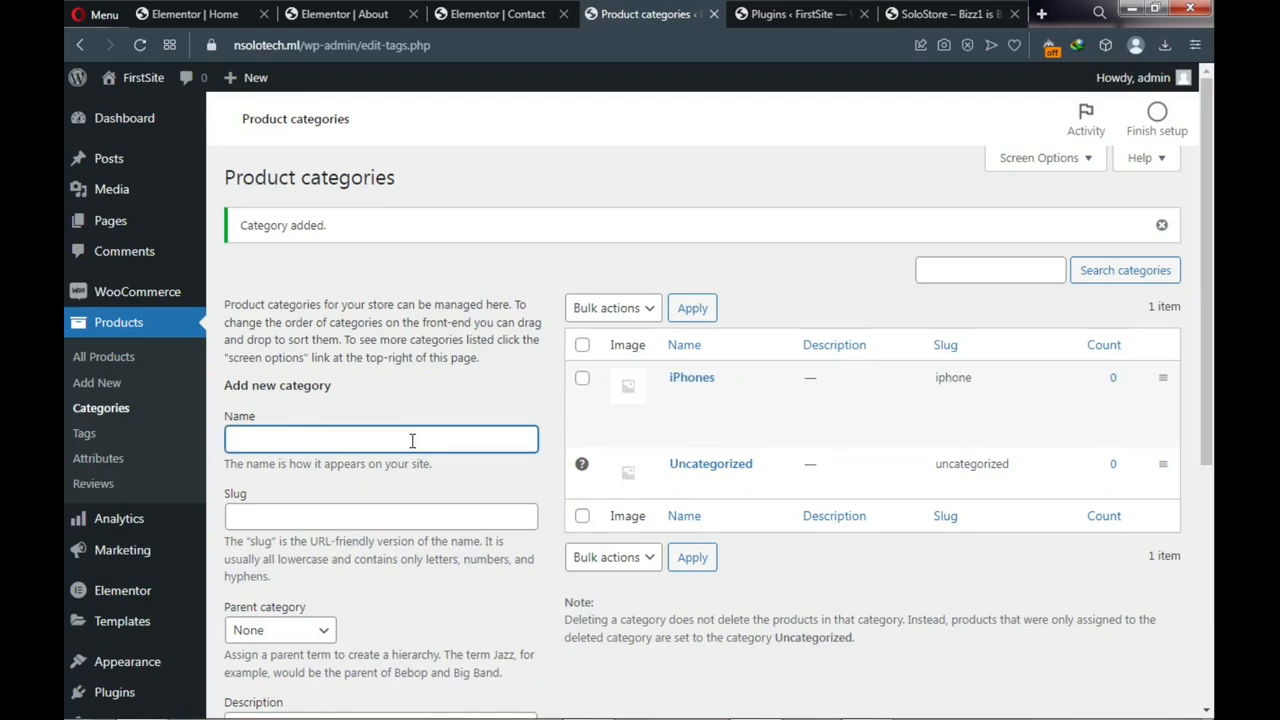
text(Android)
click(376, 510)
text(android)
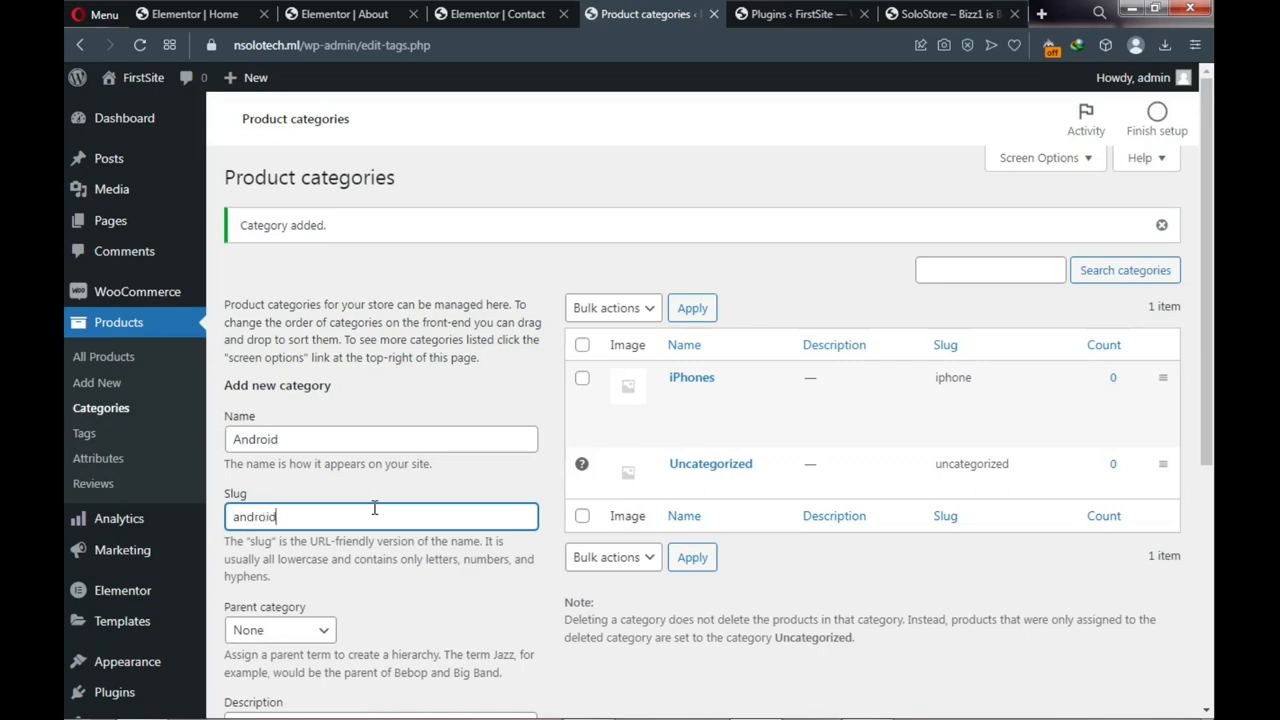
scroll(361, 521, down, 1)
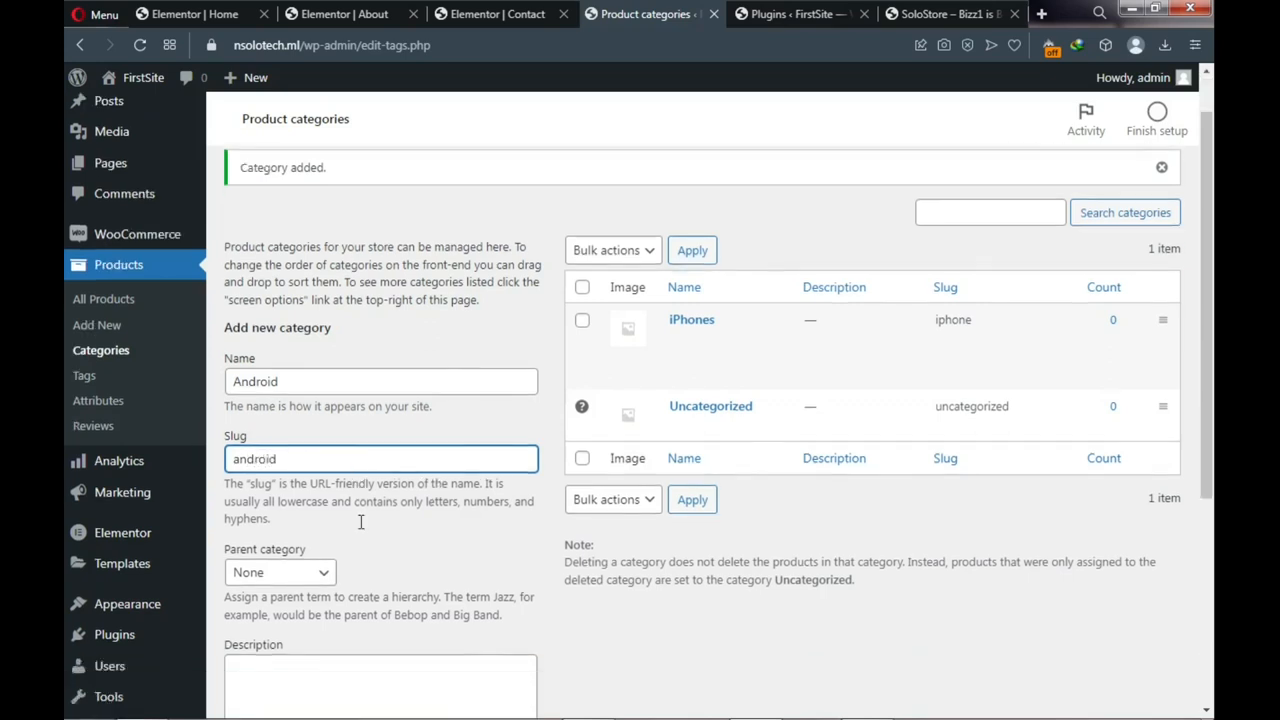
scroll(357, 529, down, 5)
click(293, 668)
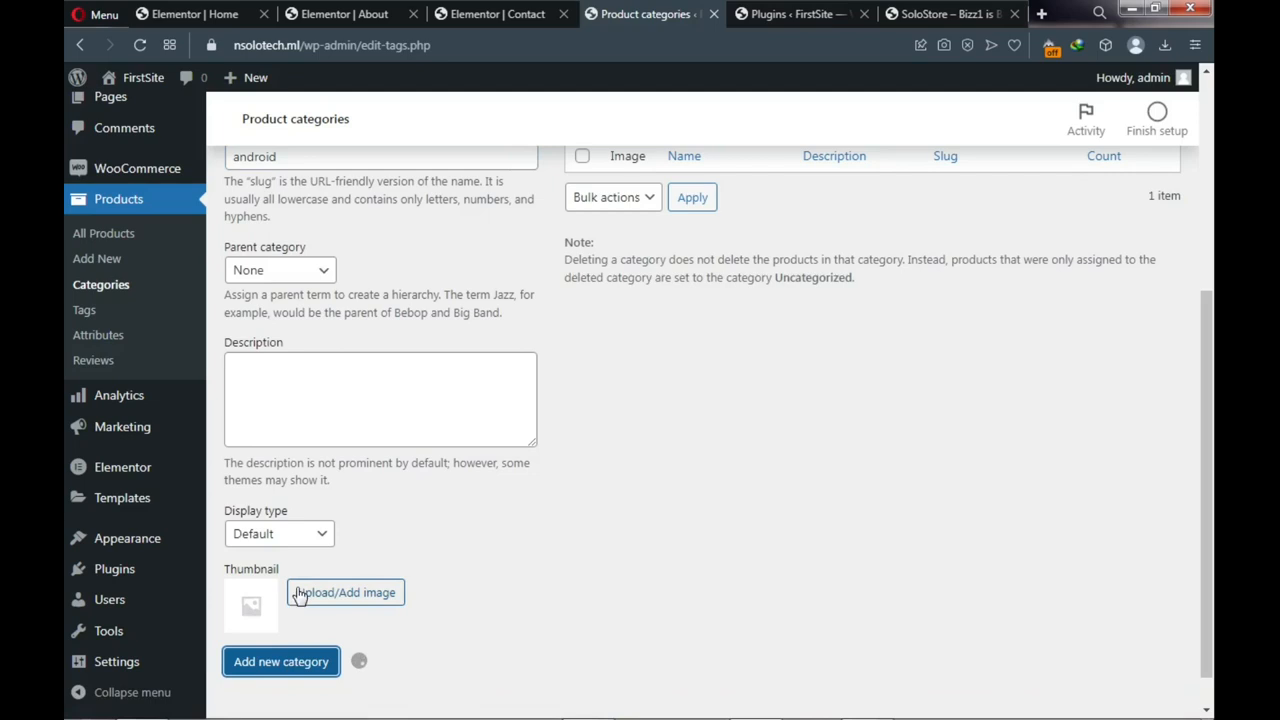
Add a product category named Labtops with the slug labtops
scroll(360, 394, up, 1)
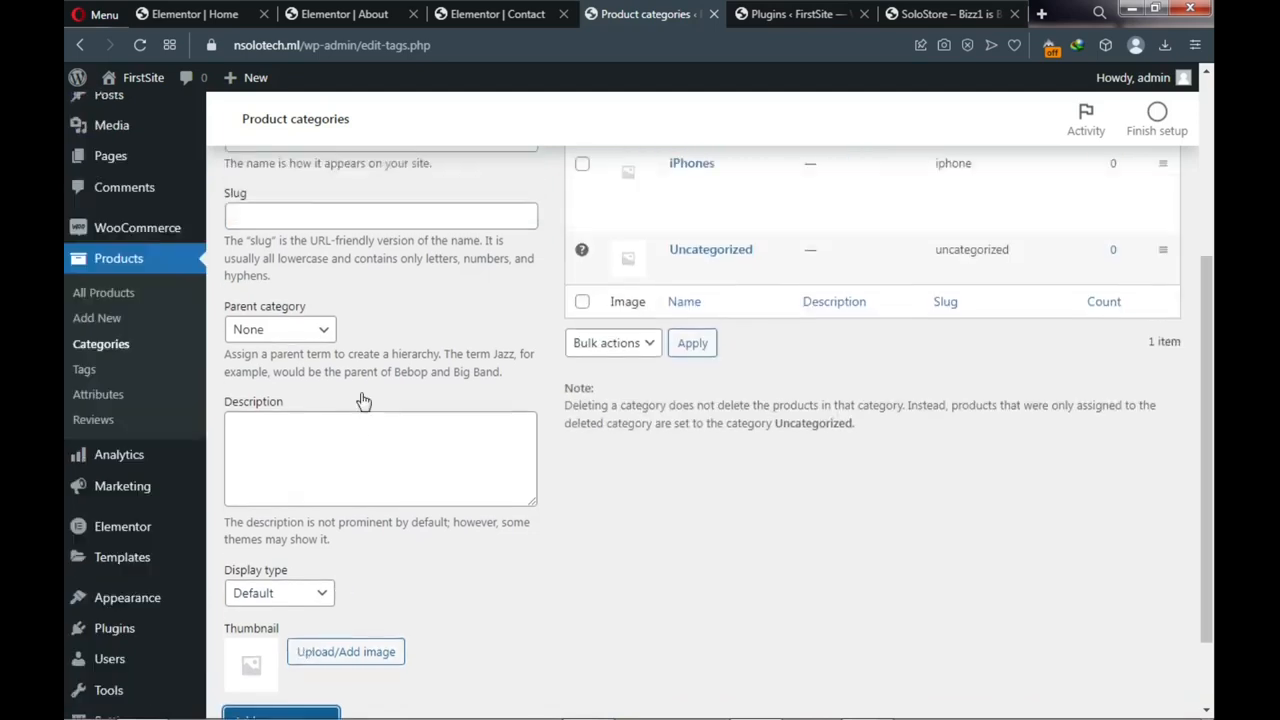
scroll(363, 400, up, 2)
click(332, 260)
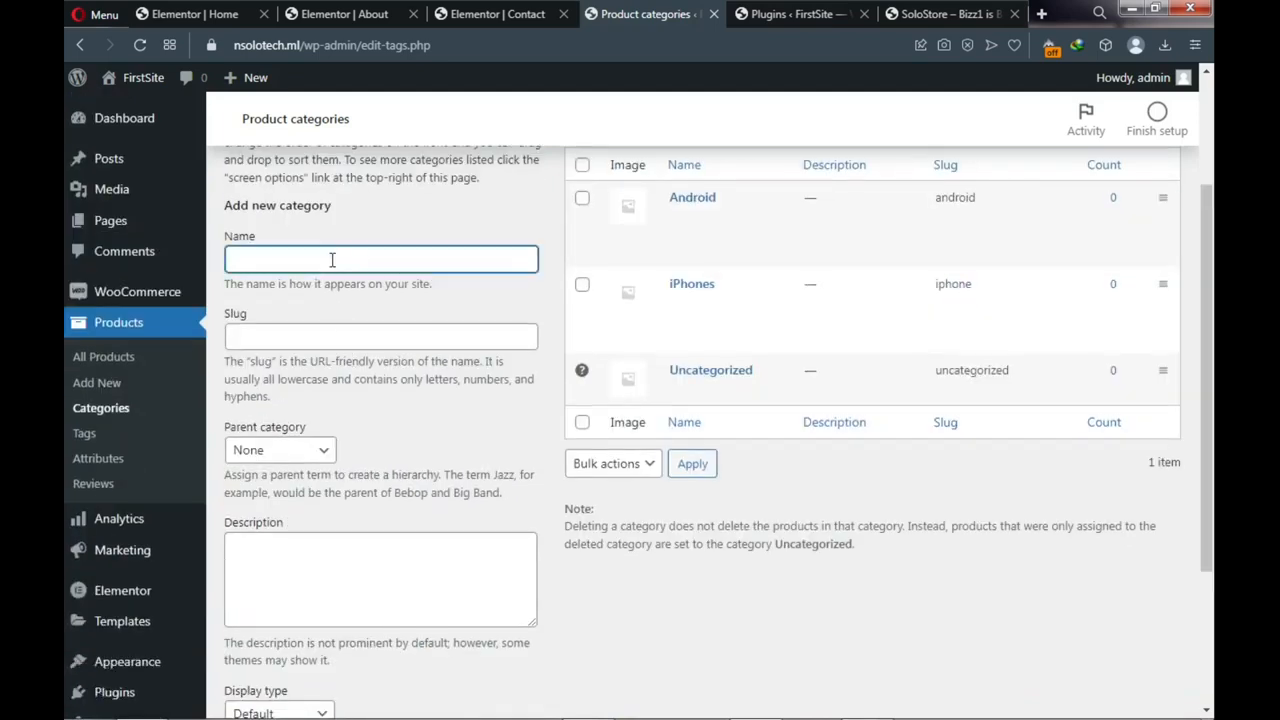
text(La)
text(pt)
key(BackSpace)
key(BackSpace)
text(btops)
click(304, 344)
text(lo)
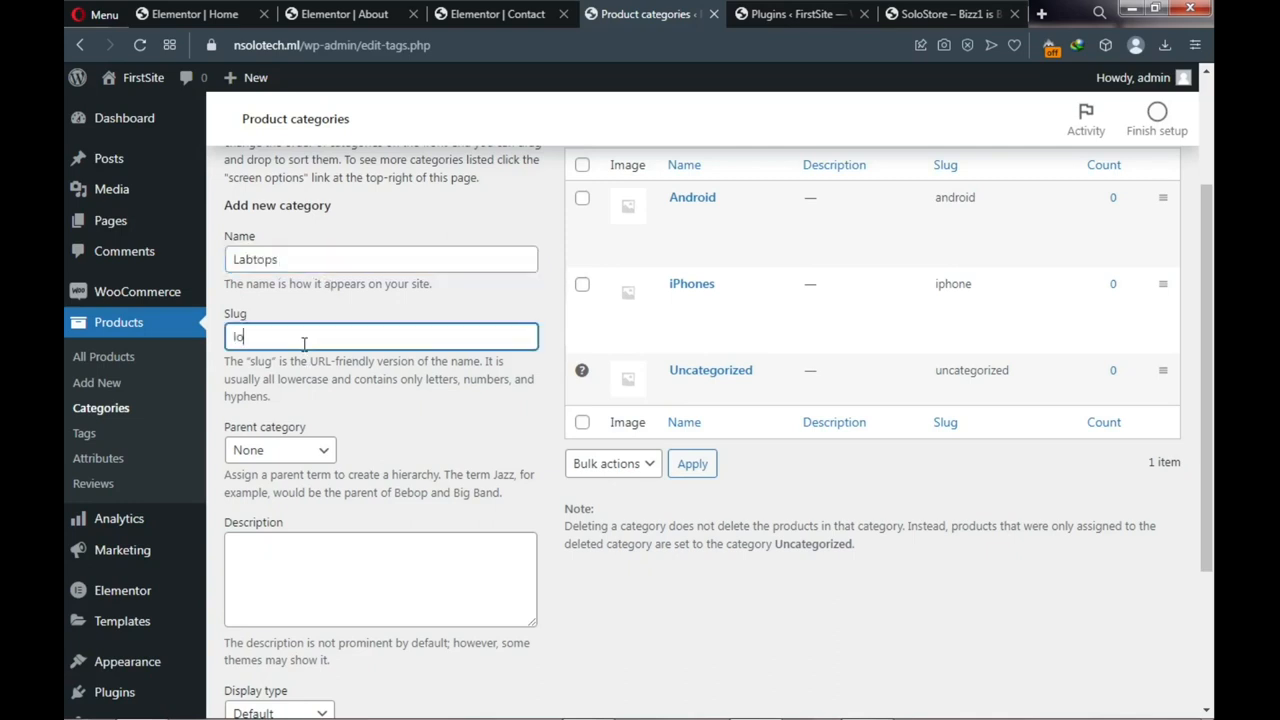
text(btops)
click(246, 336)
key(BackSpace)
text(a)
scroll(278, 470, down, 2)
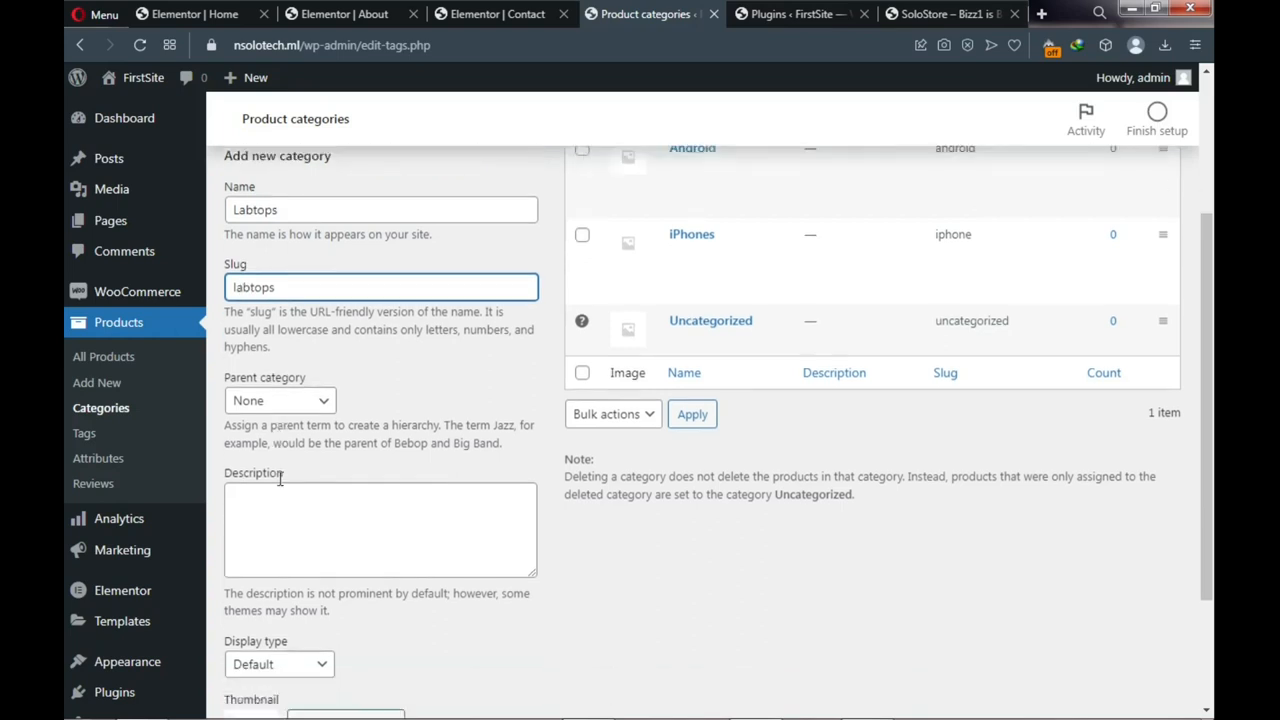
click(270, 622)
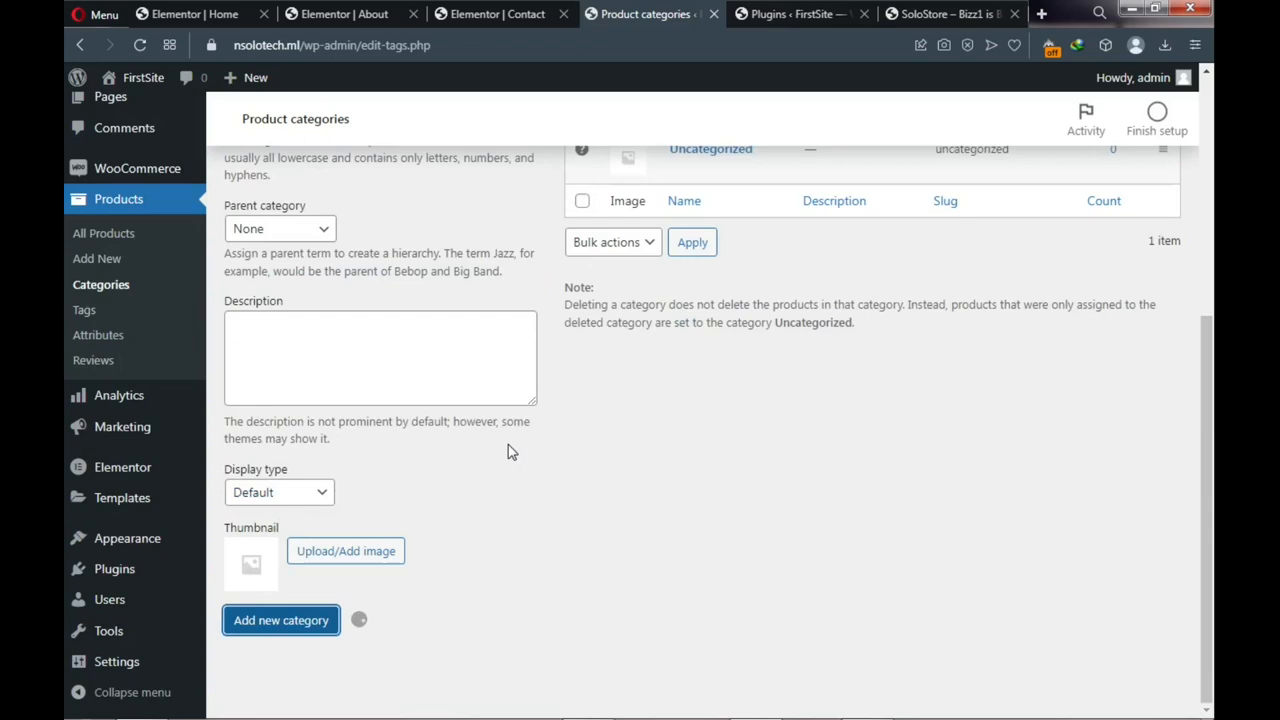
Examine the category list and read the help note on the Uncategorized category
scroll(510, 452, up, 2)
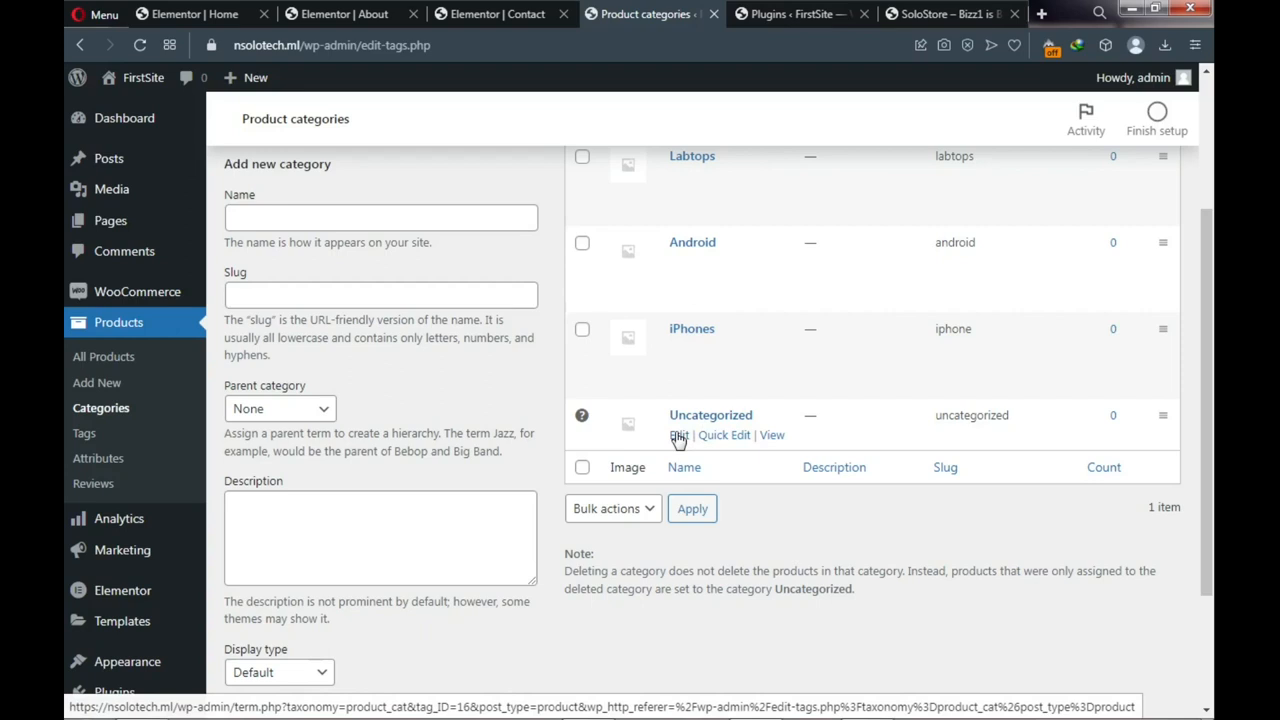
mouse_move(582, 418)
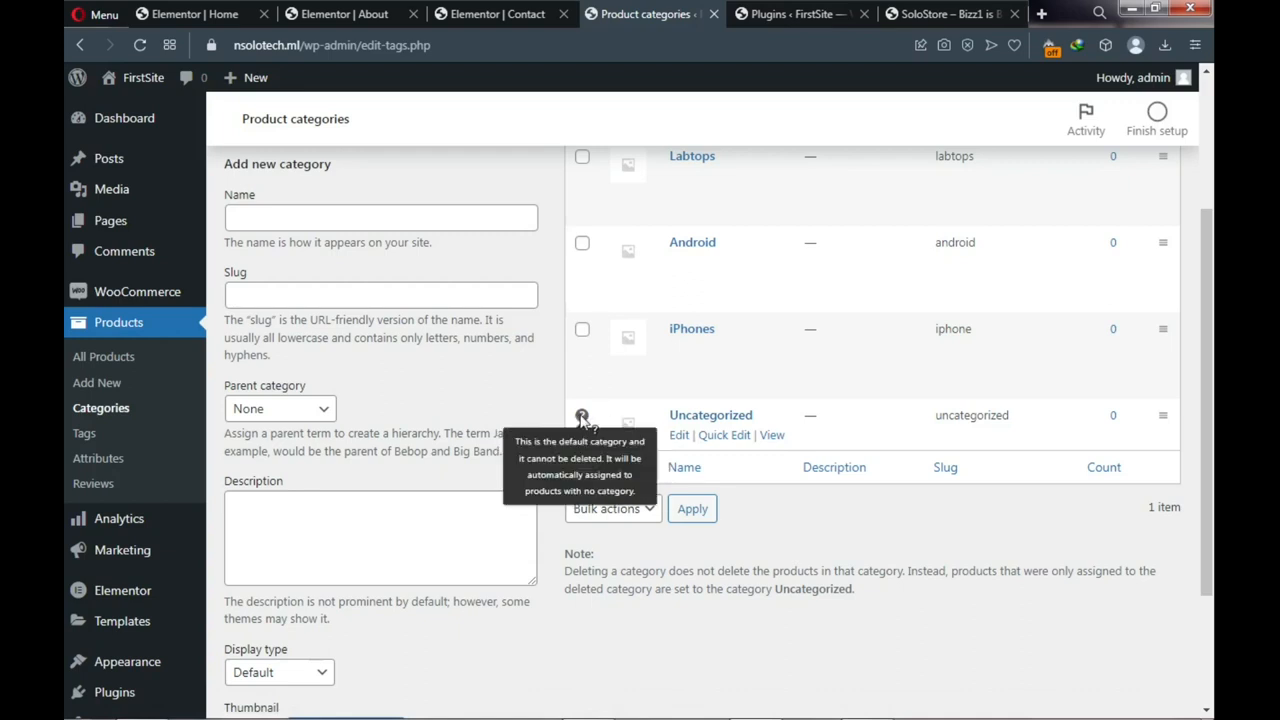
scroll(682, 400, up, 3)
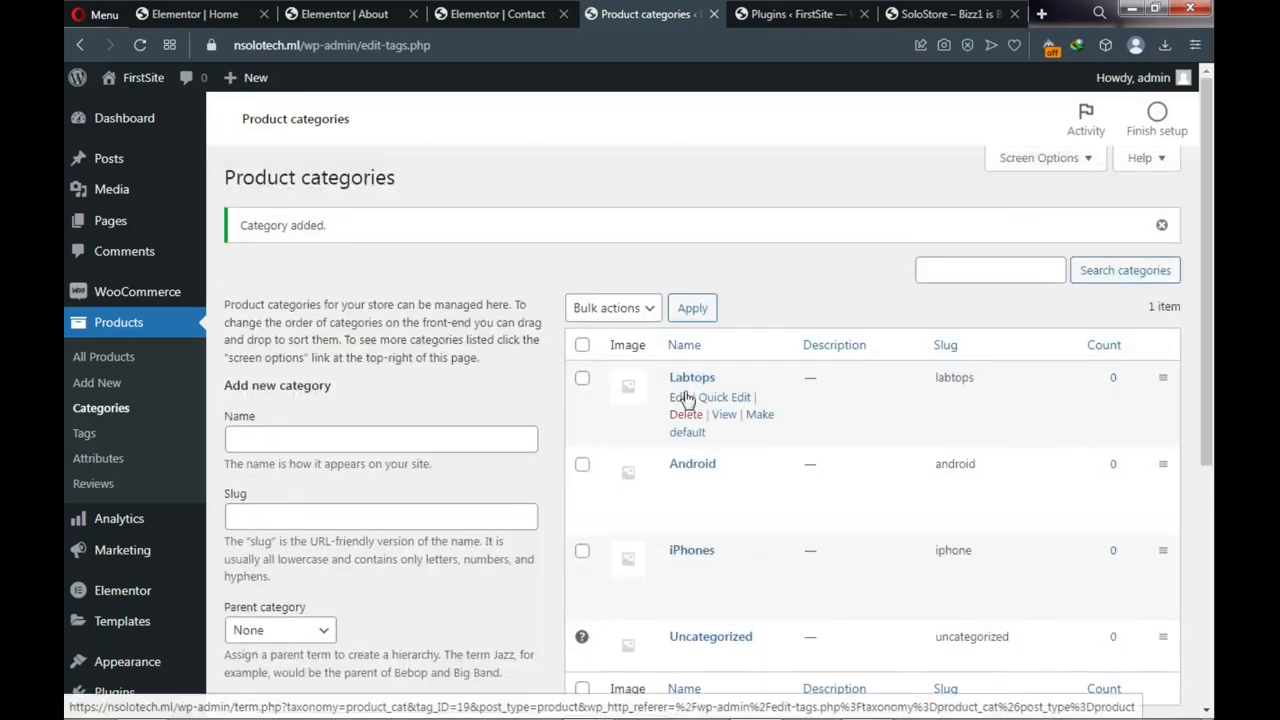
scroll(682, 398, down, 4)
scroll(682, 398, up, 4)
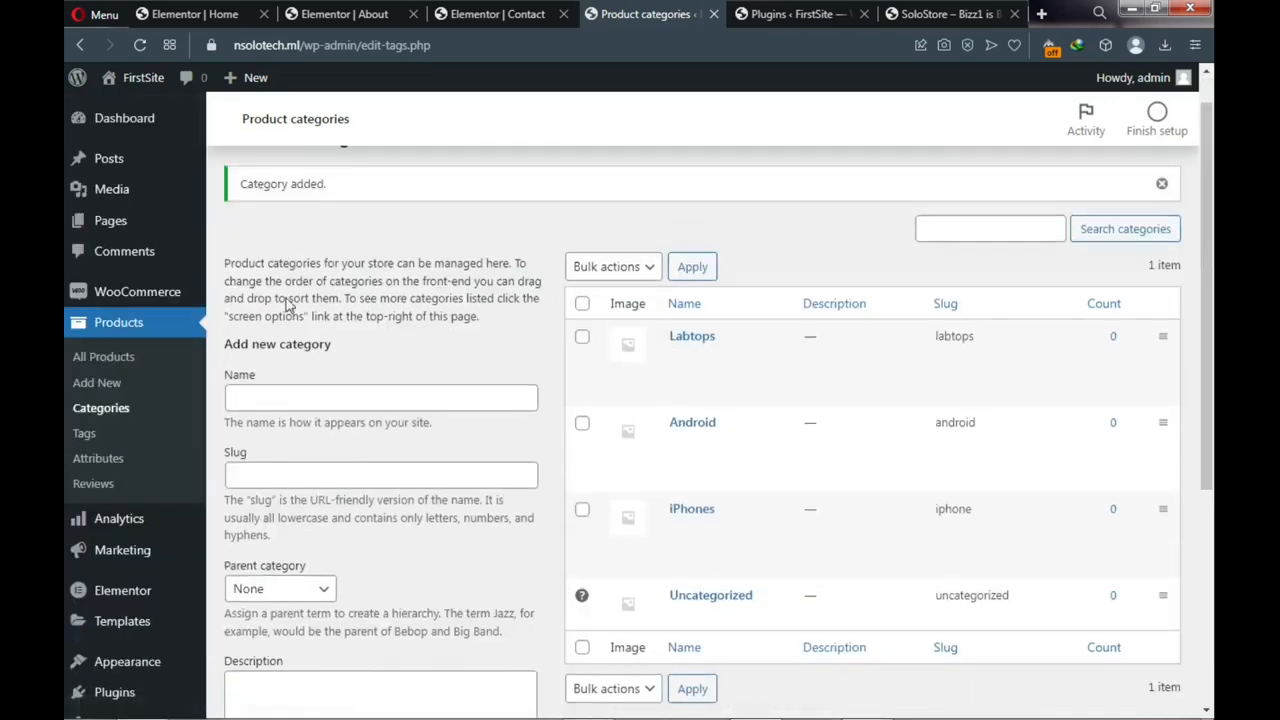
Start a new WooCommerce product, name it item1 and place the cursor in its description editor
click(100, 390)
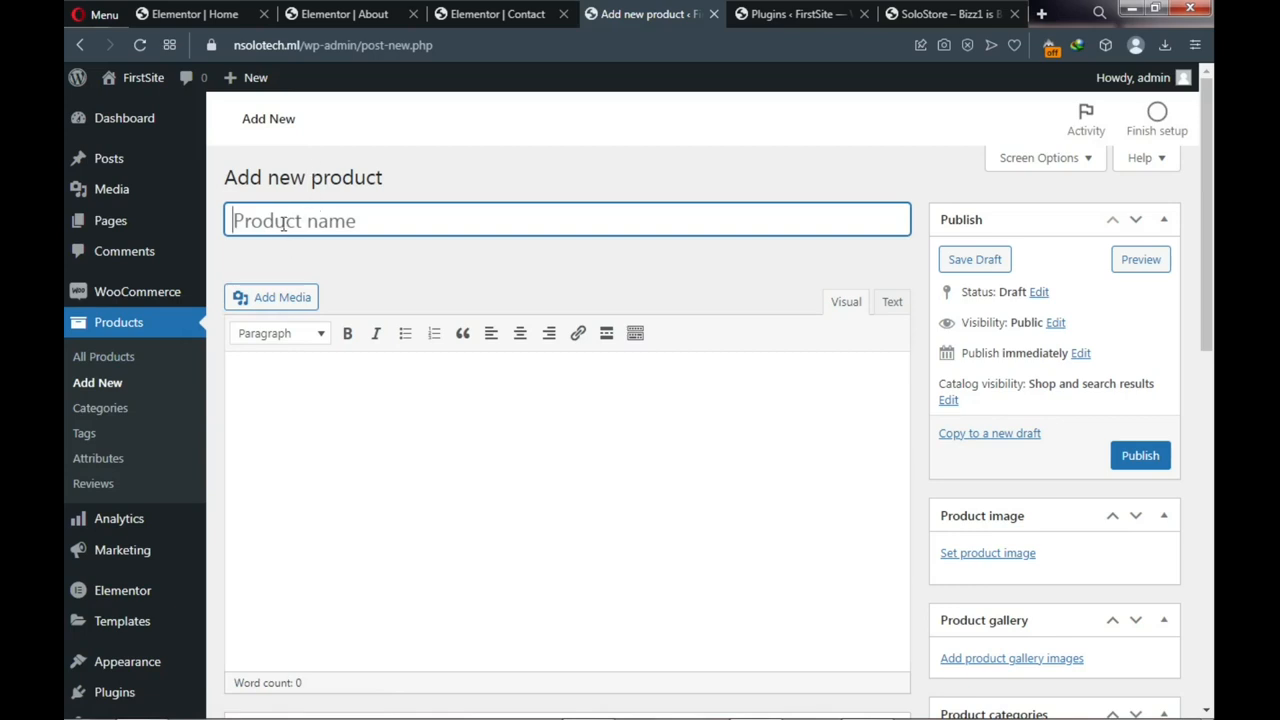
click(283, 223)
key(BackSpace)
text(item1)
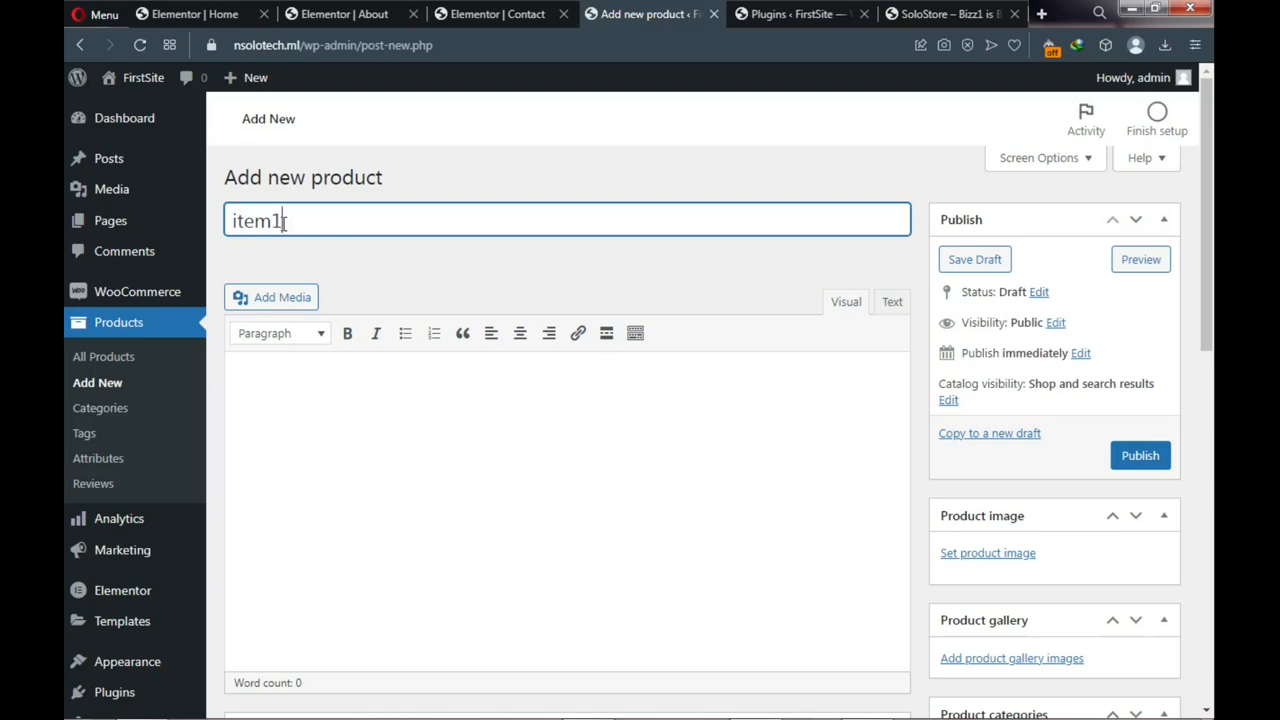
right_click(287, 222)
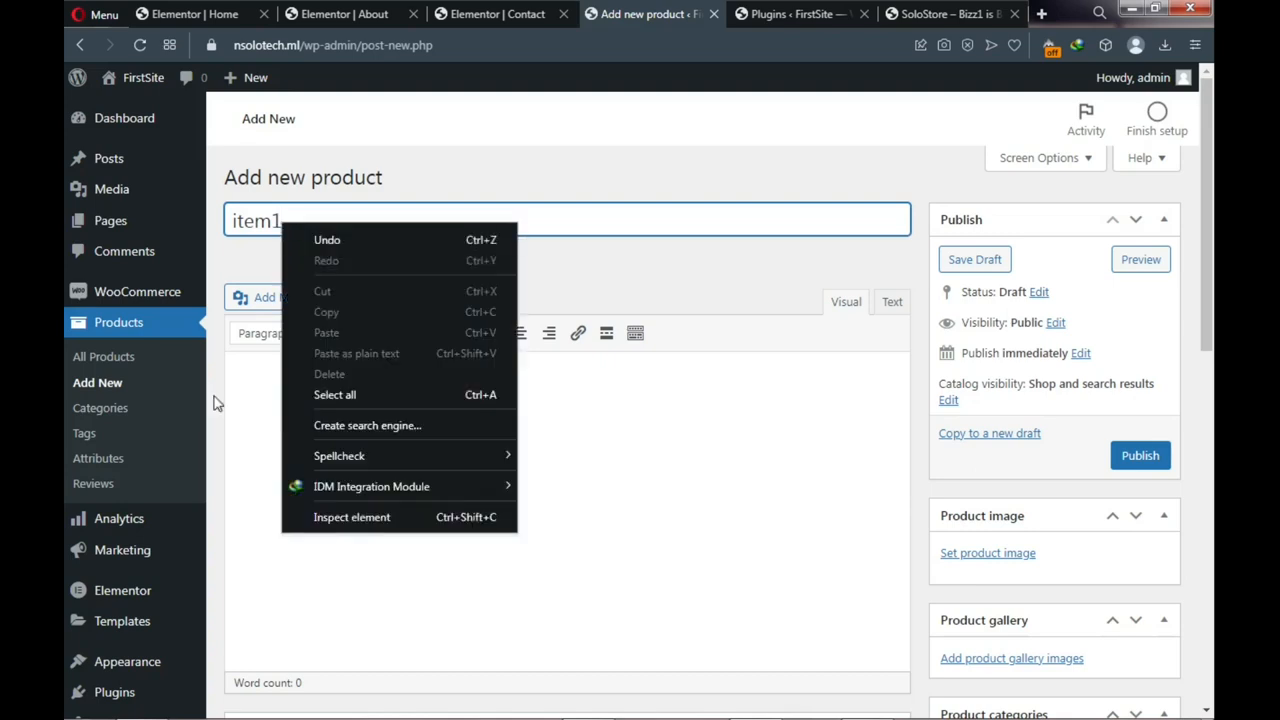
click(256, 370)
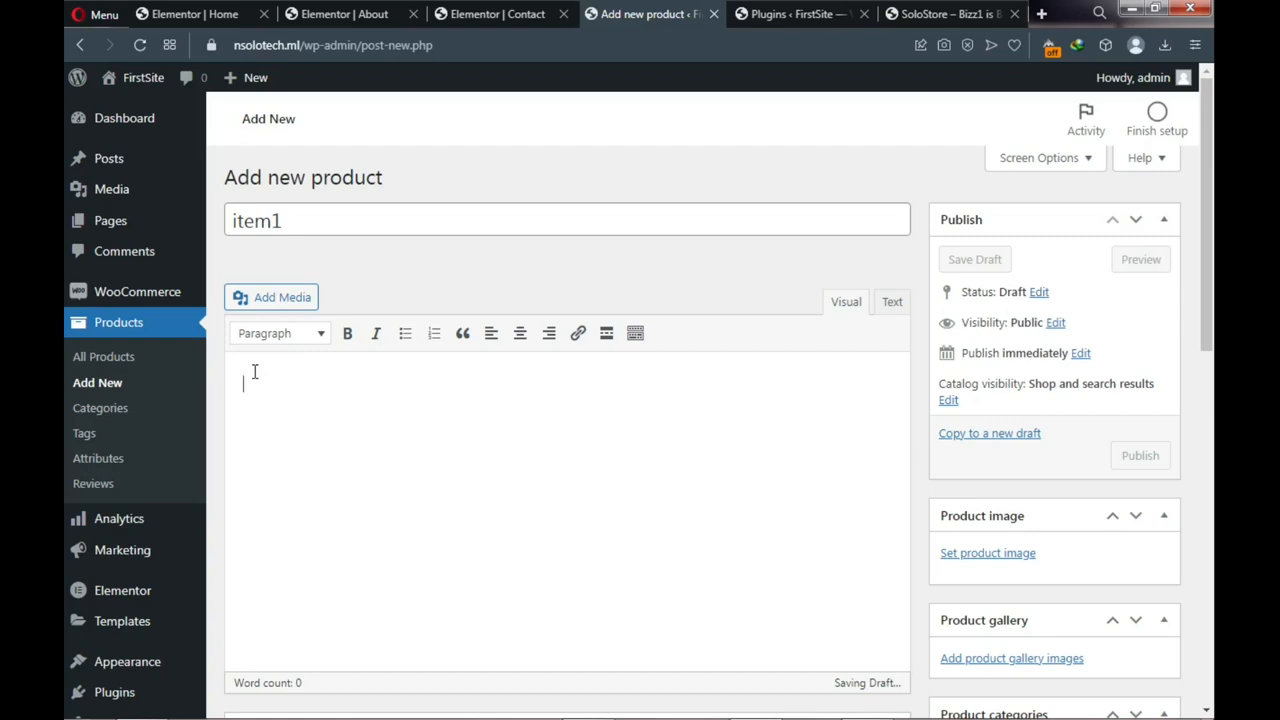
scroll(254, 371, down, 1)
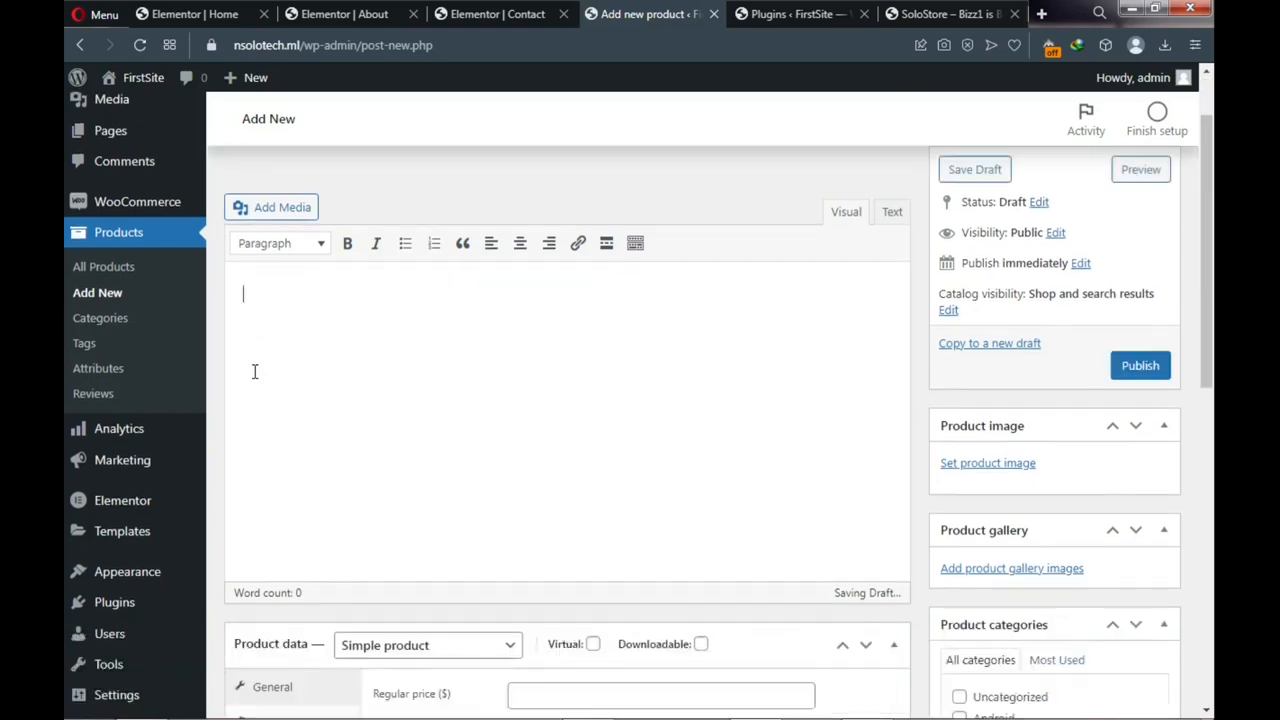
Open the item8 featured product on the SoloStore demo site and copy its full Description text
click(930, 14)
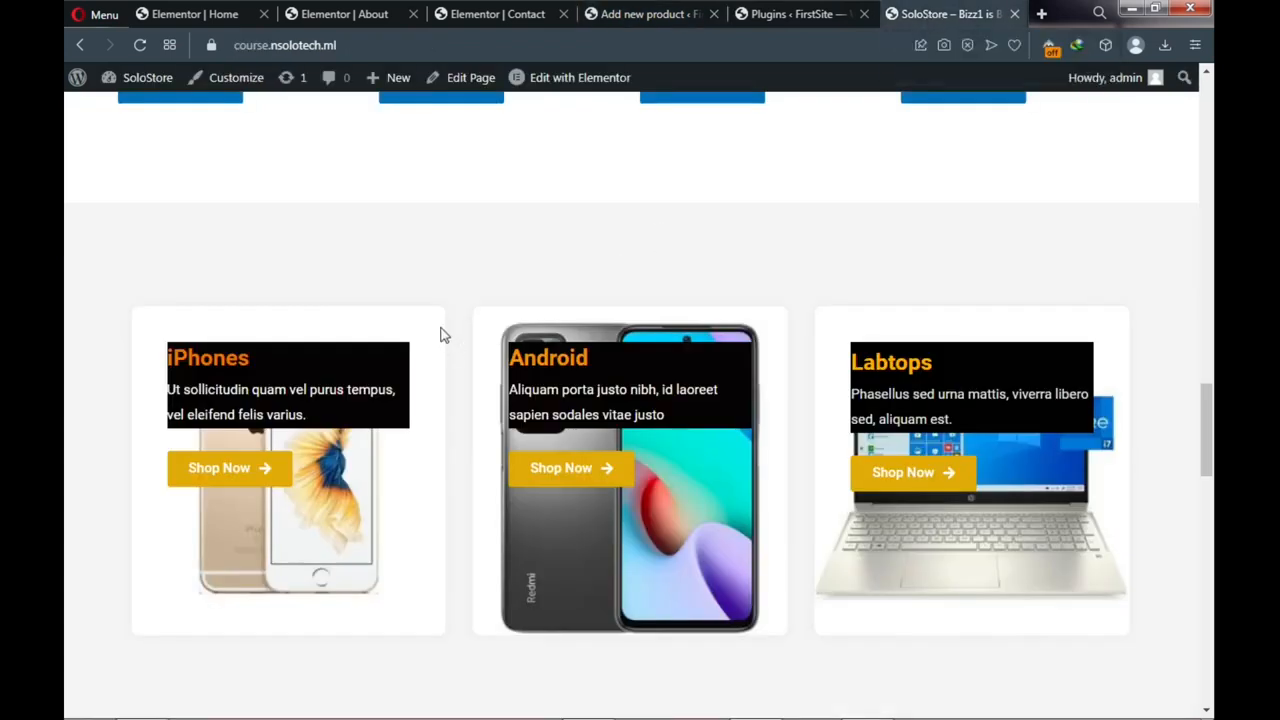
scroll(440, 335, up, 5)
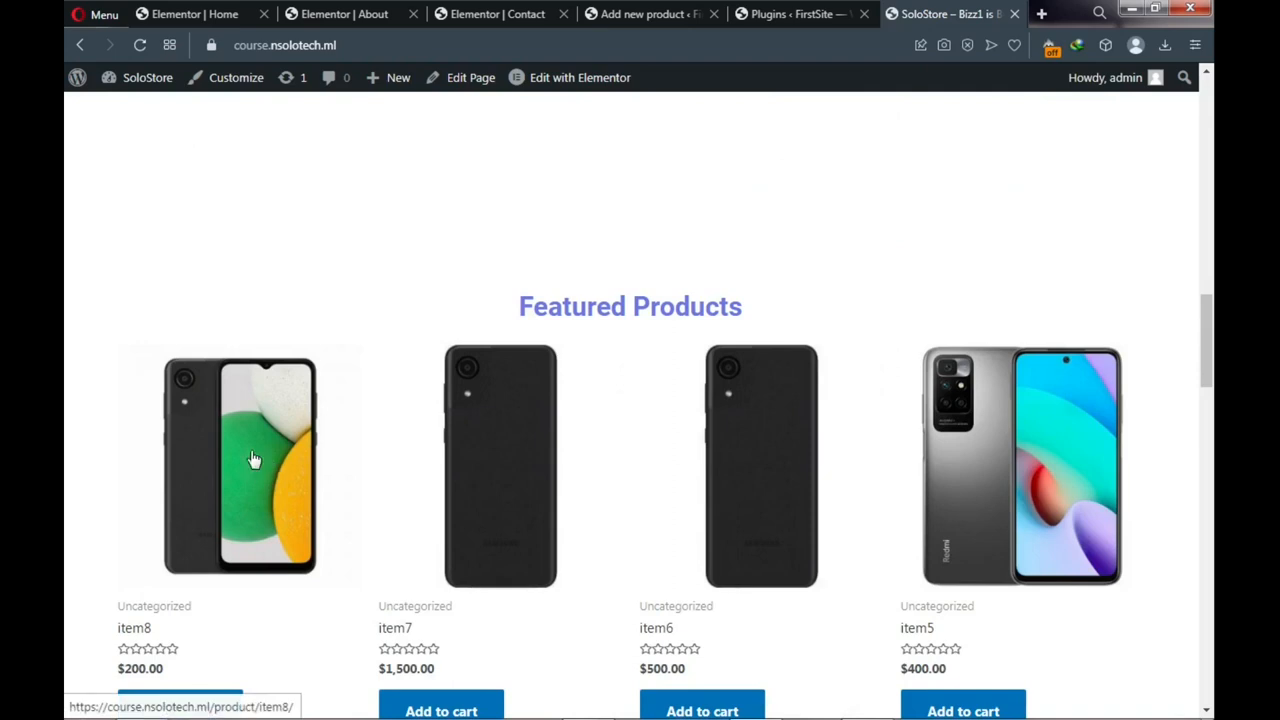
click(260, 485)
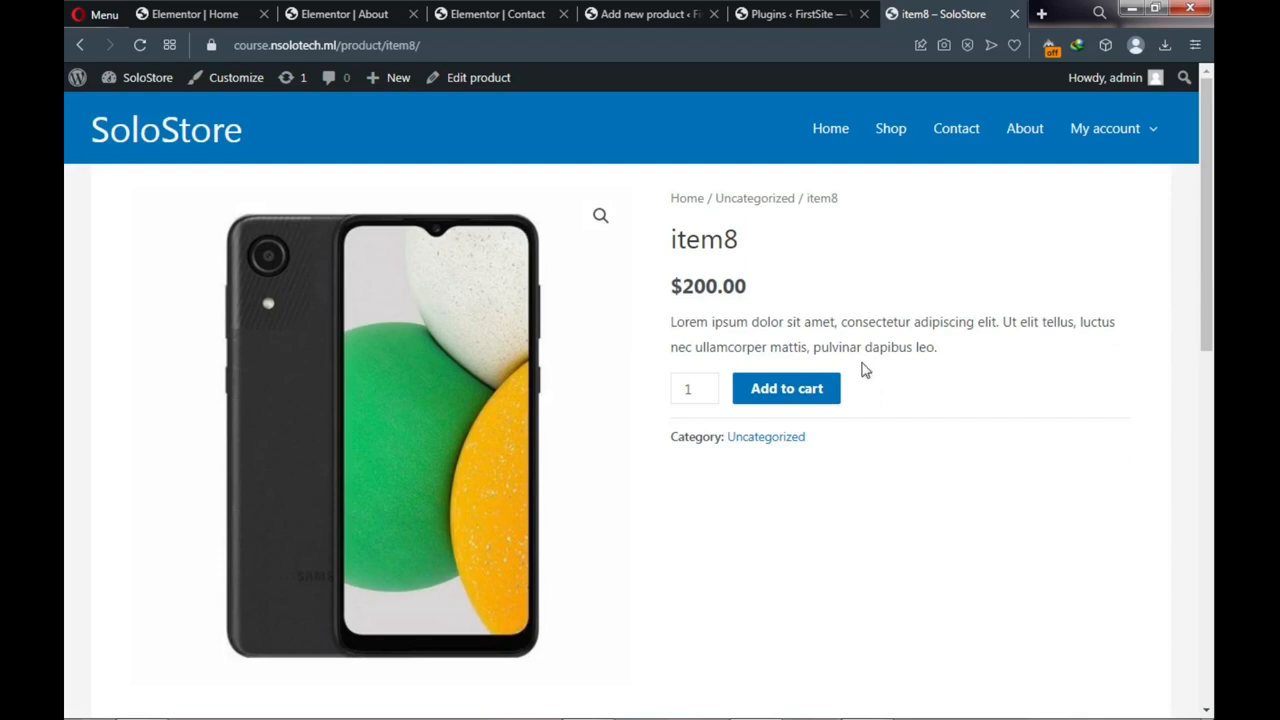
scroll(695, 395, down, 1)
scroll(691, 400, down, 2)
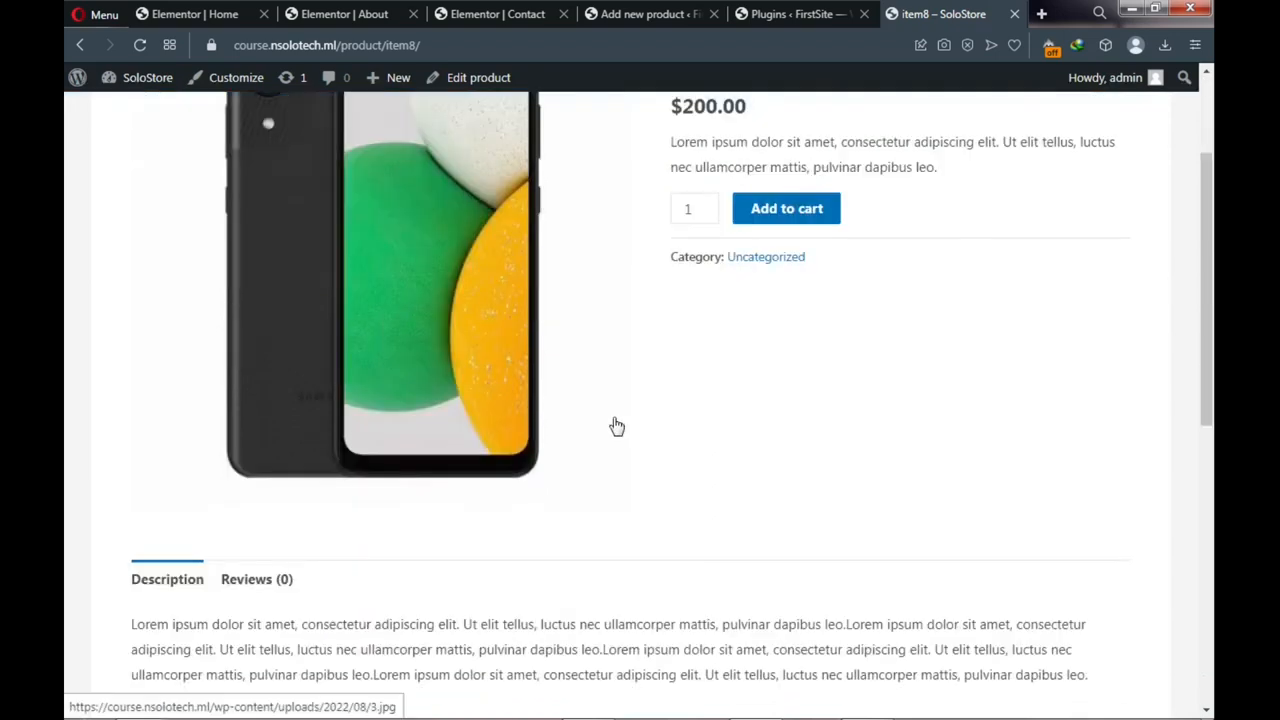
scroll(590, 445, down, 1)
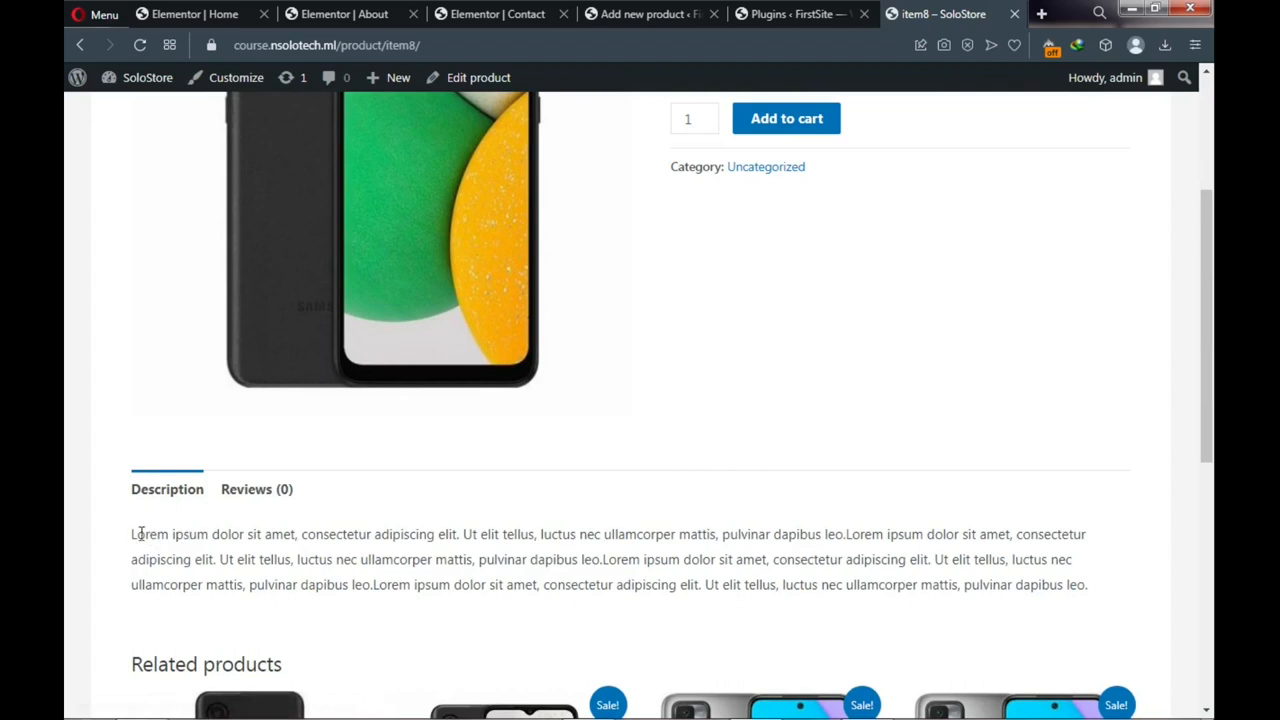
drag(133, 533, 1100, 597)
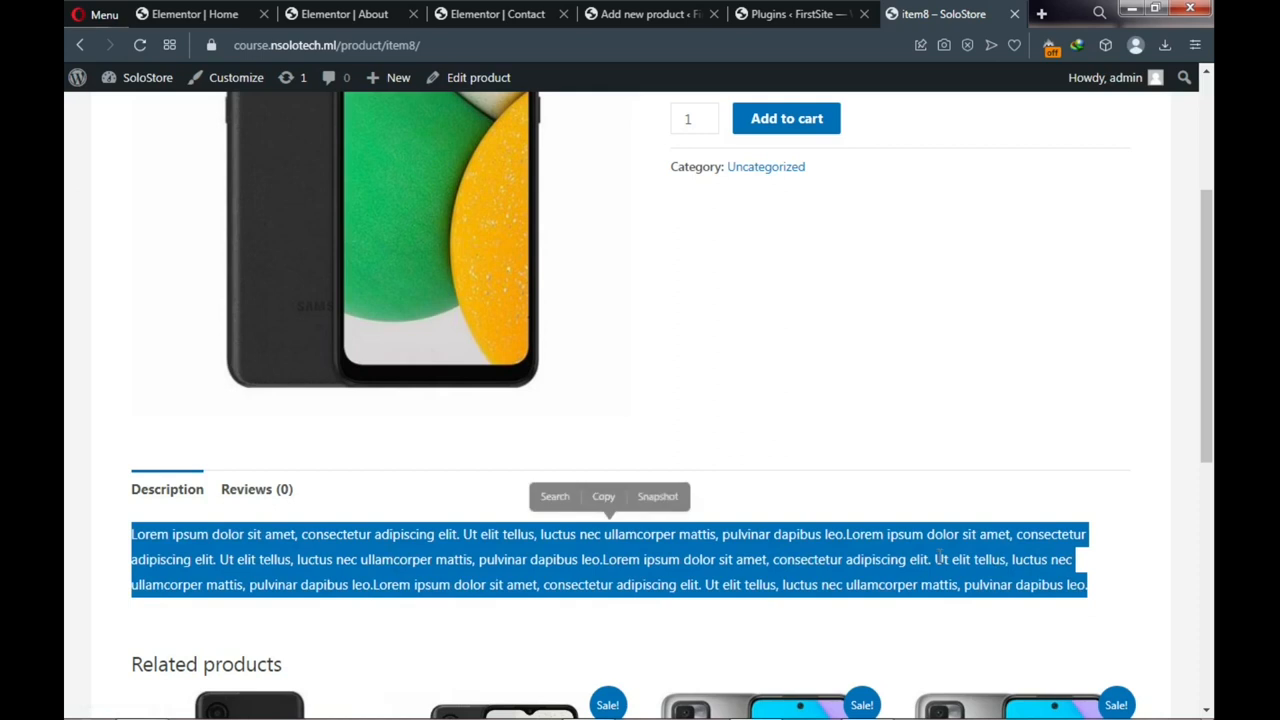
click(604, 500)
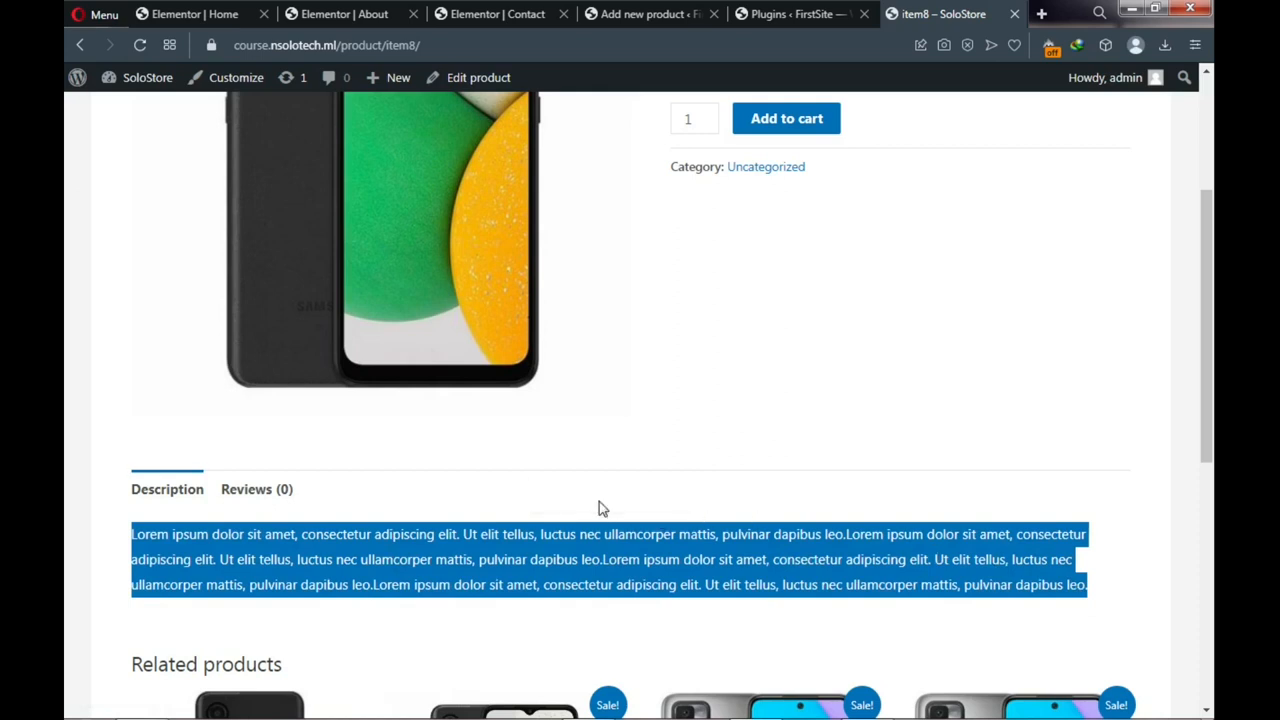
Copy item8's short description from its SoloStore page and insert its full Description text in item1's main description
click(625, 15)
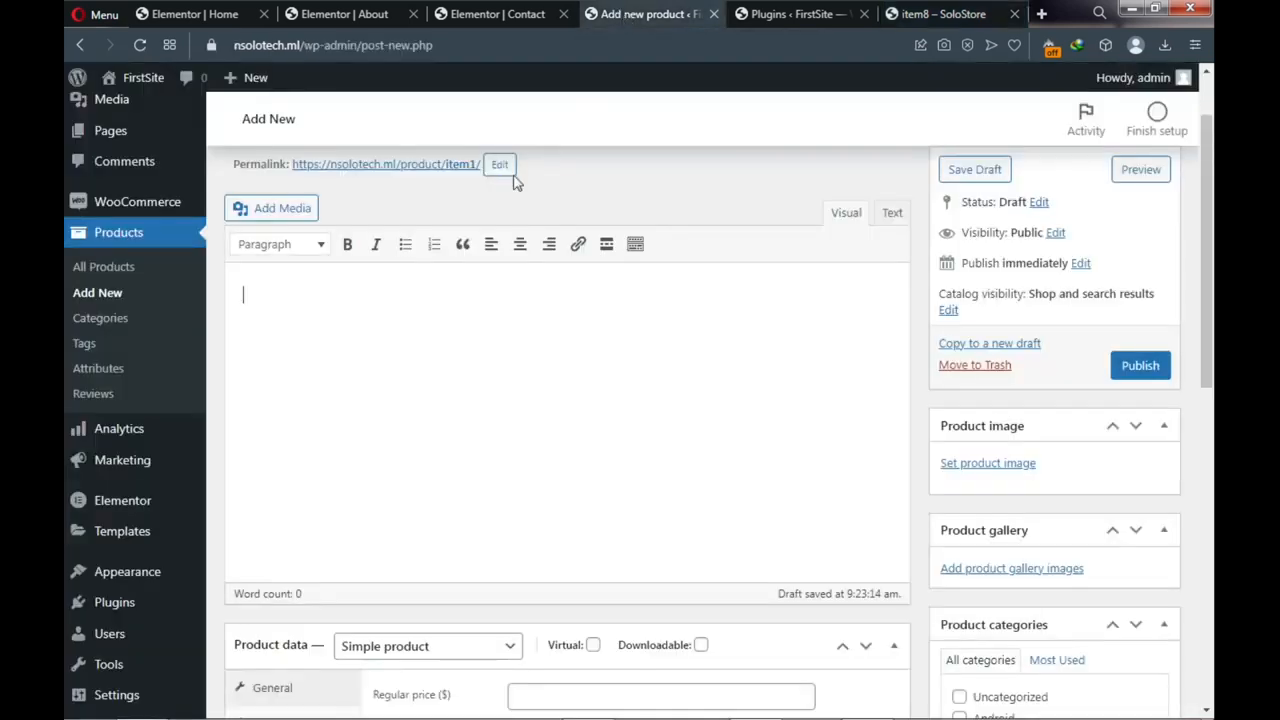
click(371, 278)
click(913, 15)
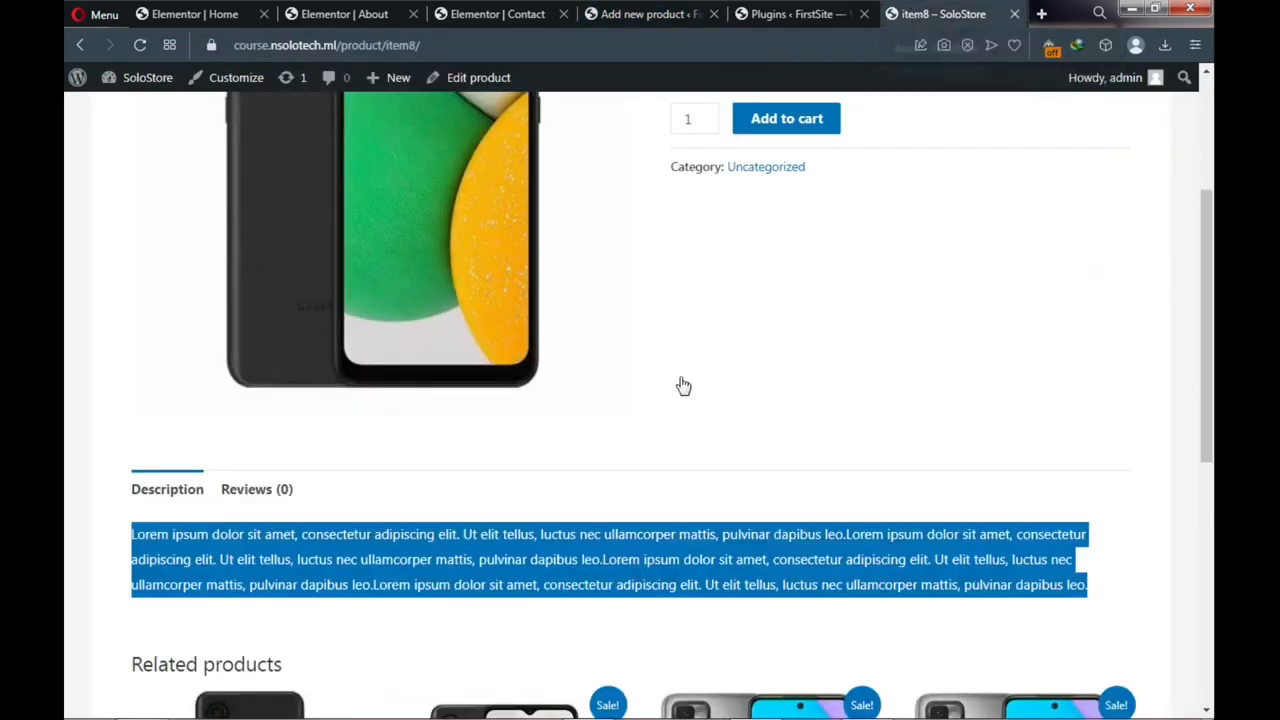
scroll(680, 386, up, 3)
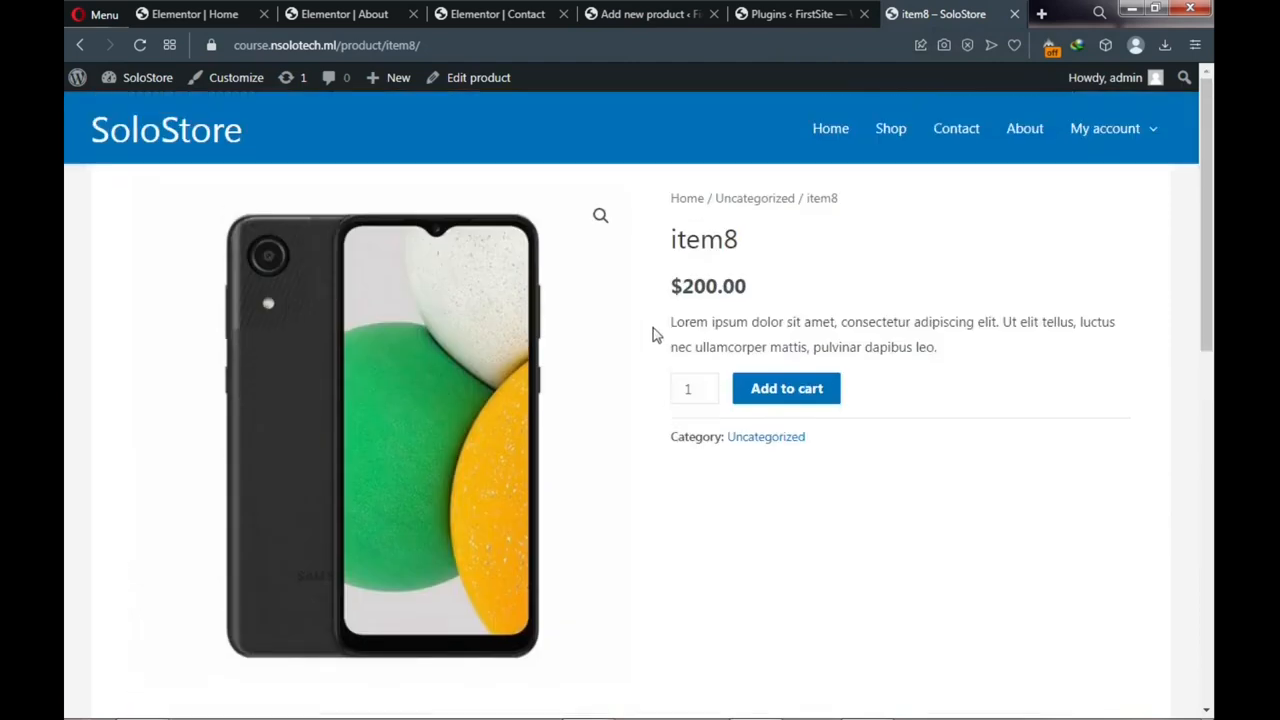
drag(672, 322, 950, 357)
key(ctrl+c)
click(885, 284)
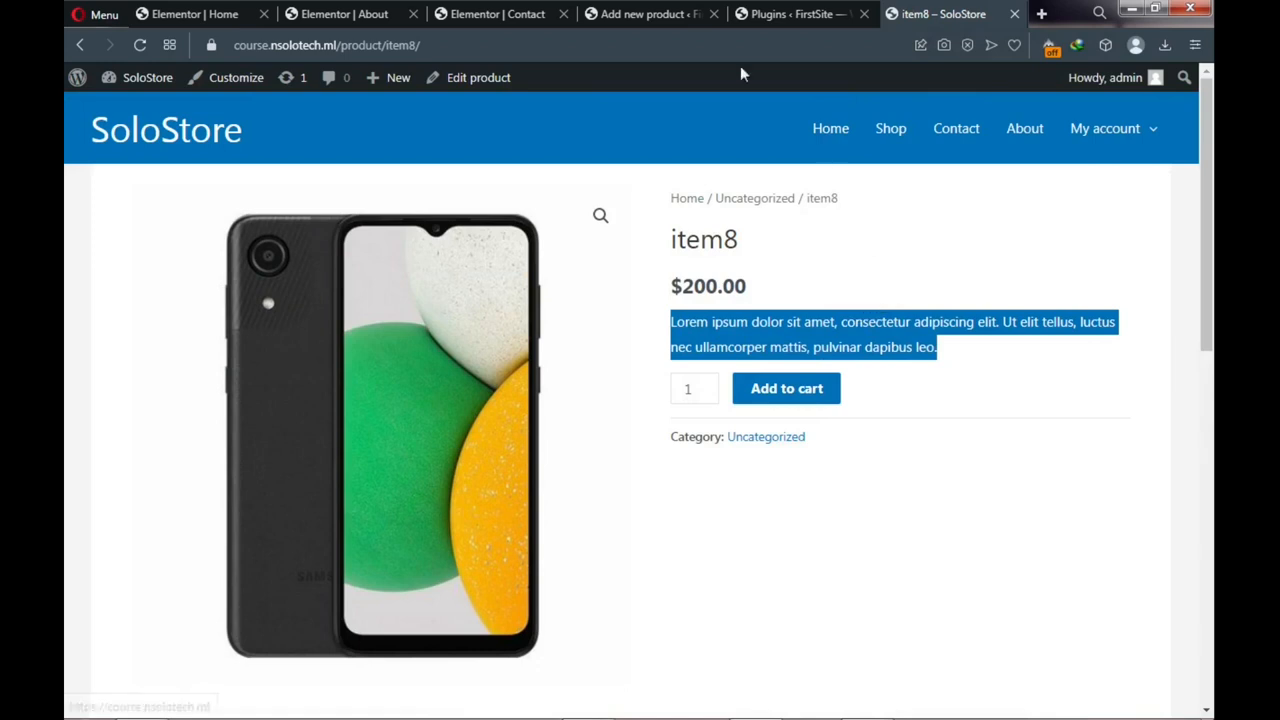
click(659, 16)
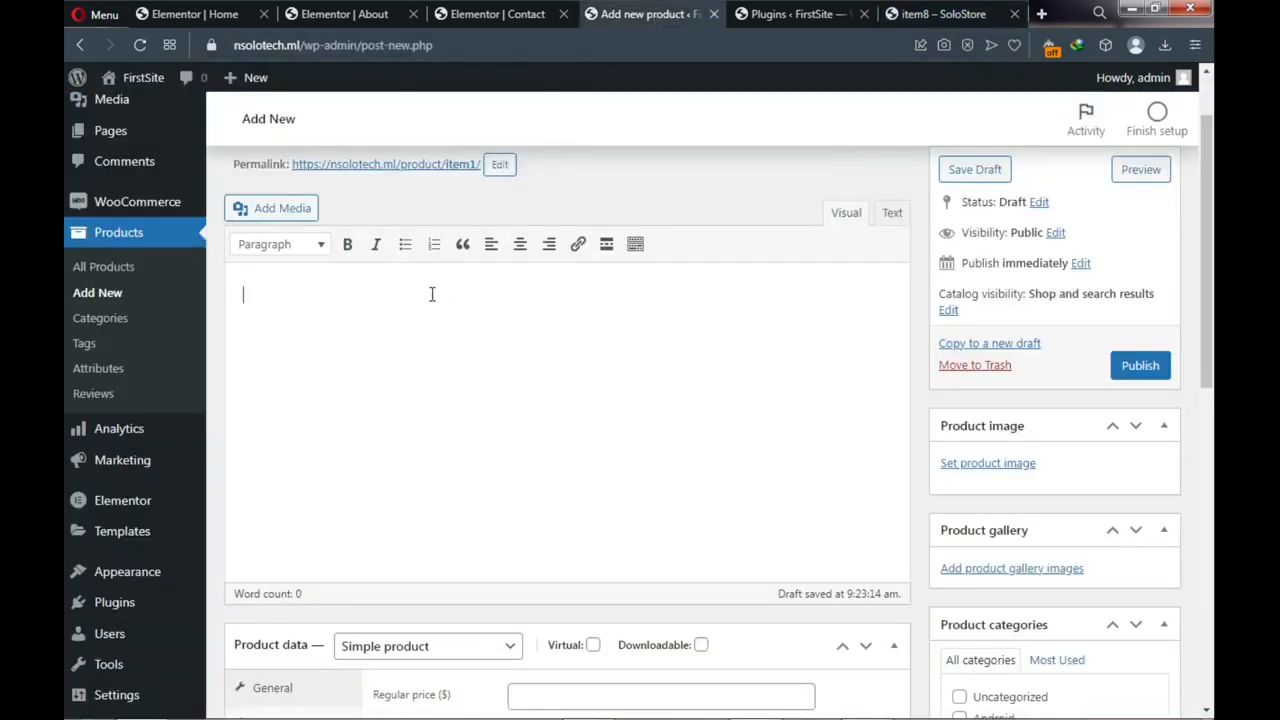
text(Lorem ipsum dolor sit amet, consectetur adipiscing elit. Ut elit tellus, luctus nec ullamcorper mattis, pulvinar dapibus leo.Lorem ipsum dolor sit amet, consectetur adipiscing elit. Ut elit tellus, luctus nec ullamcorper mattis, pulvinar dapibus leo.Lorem ipsum dolor sit amet, consectetur adipiscing elit. Ut elit tellus, luctus nec ullamcorper mattis, pulvinar dapibus leo.)
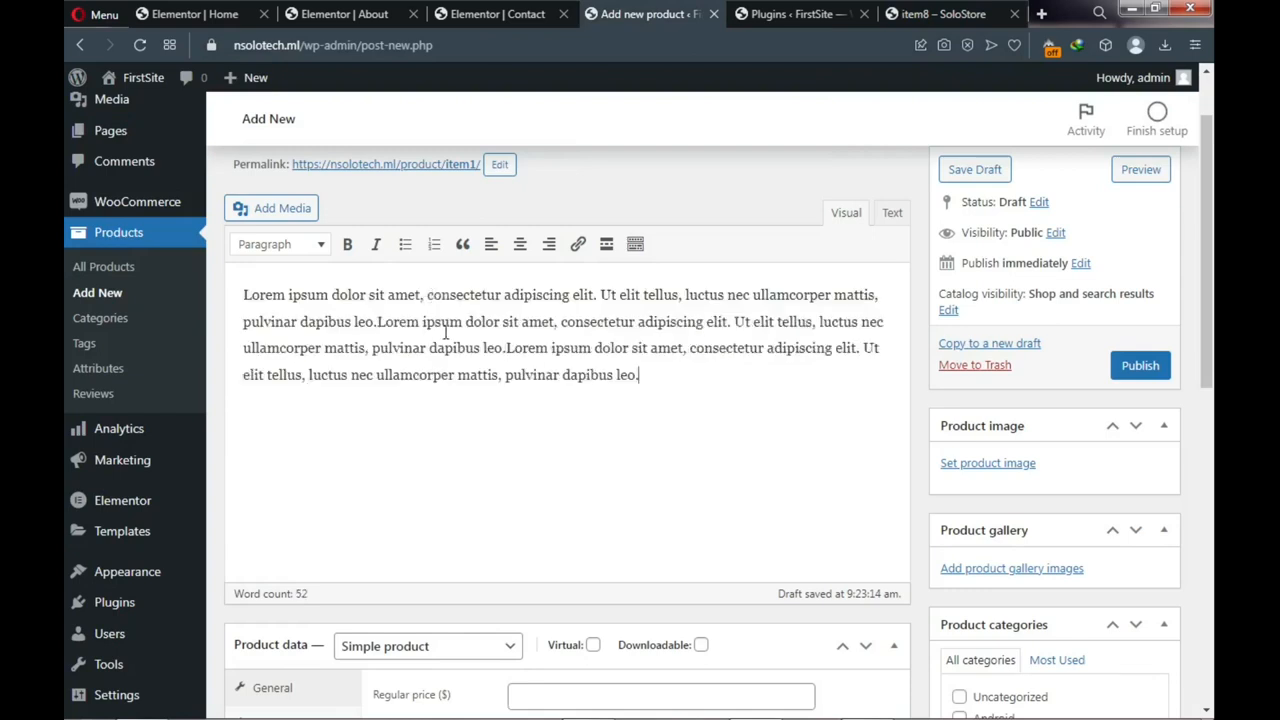
Paste the short description of SoloStore's item8 into item1's product short description
scroll(463, 415, down, 5)
scroll(463, 421, down, 1)
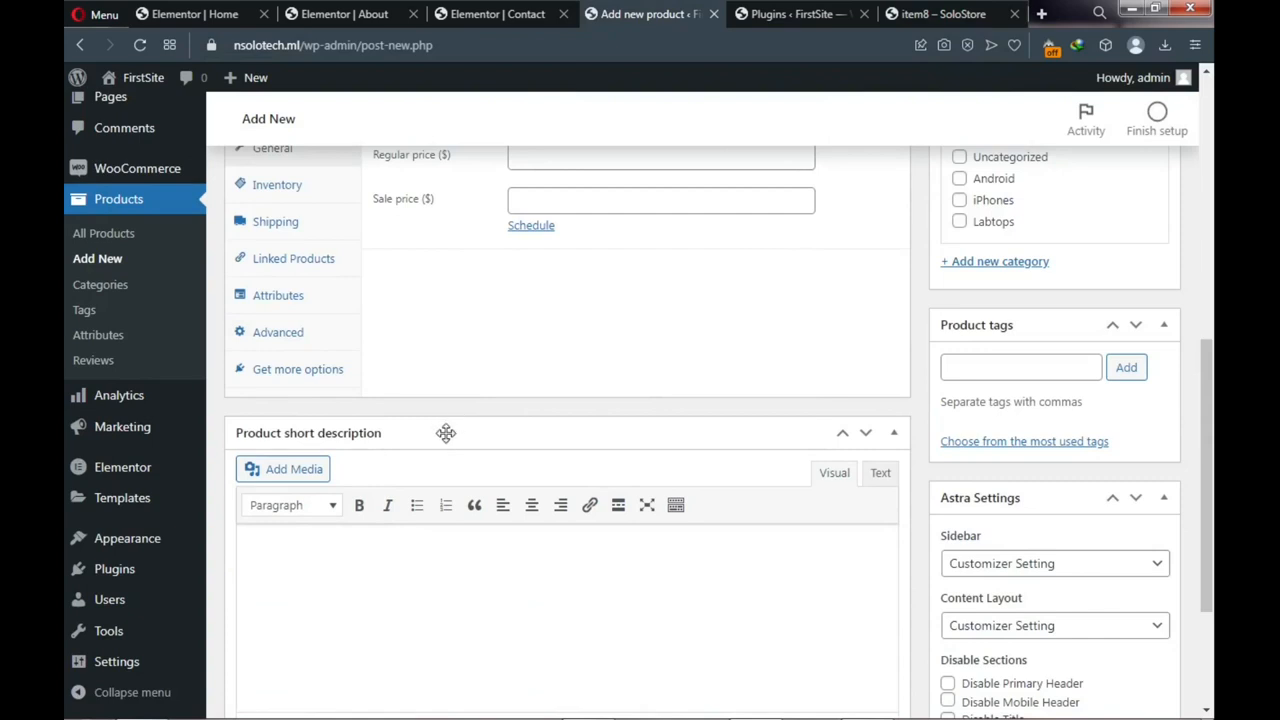
scroll(446, 434, down, 1)
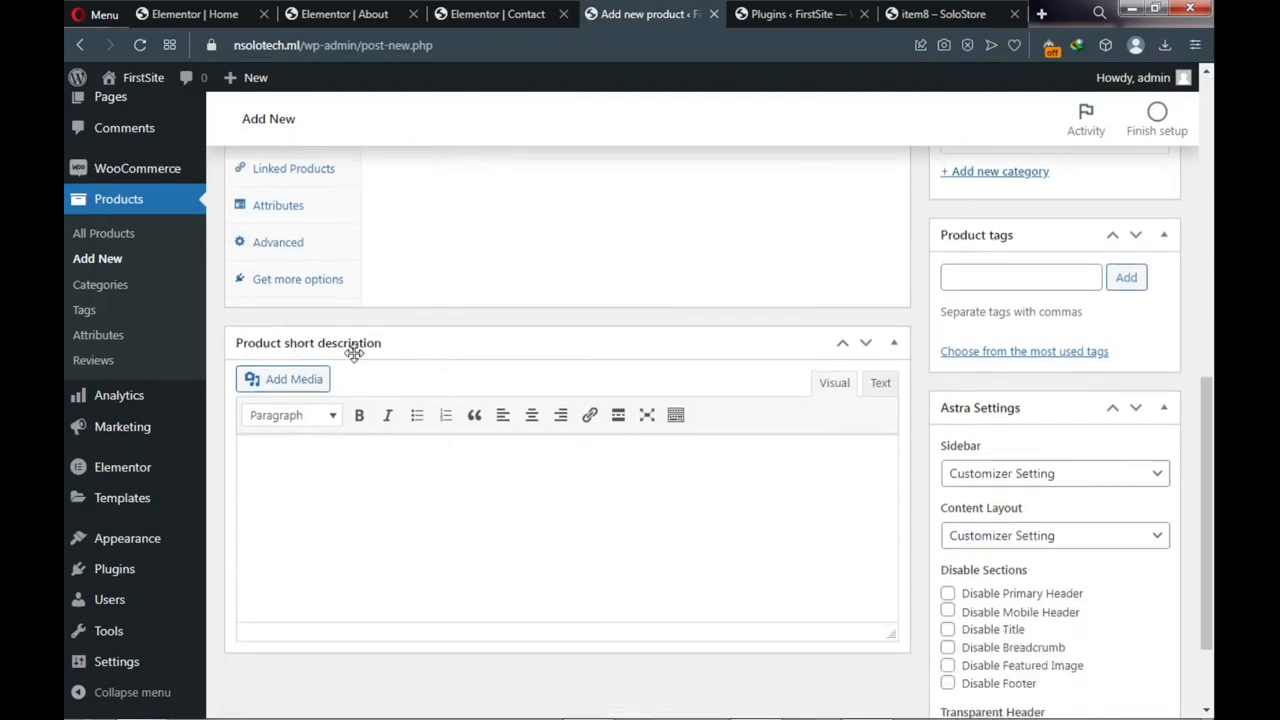
click(912, 16)
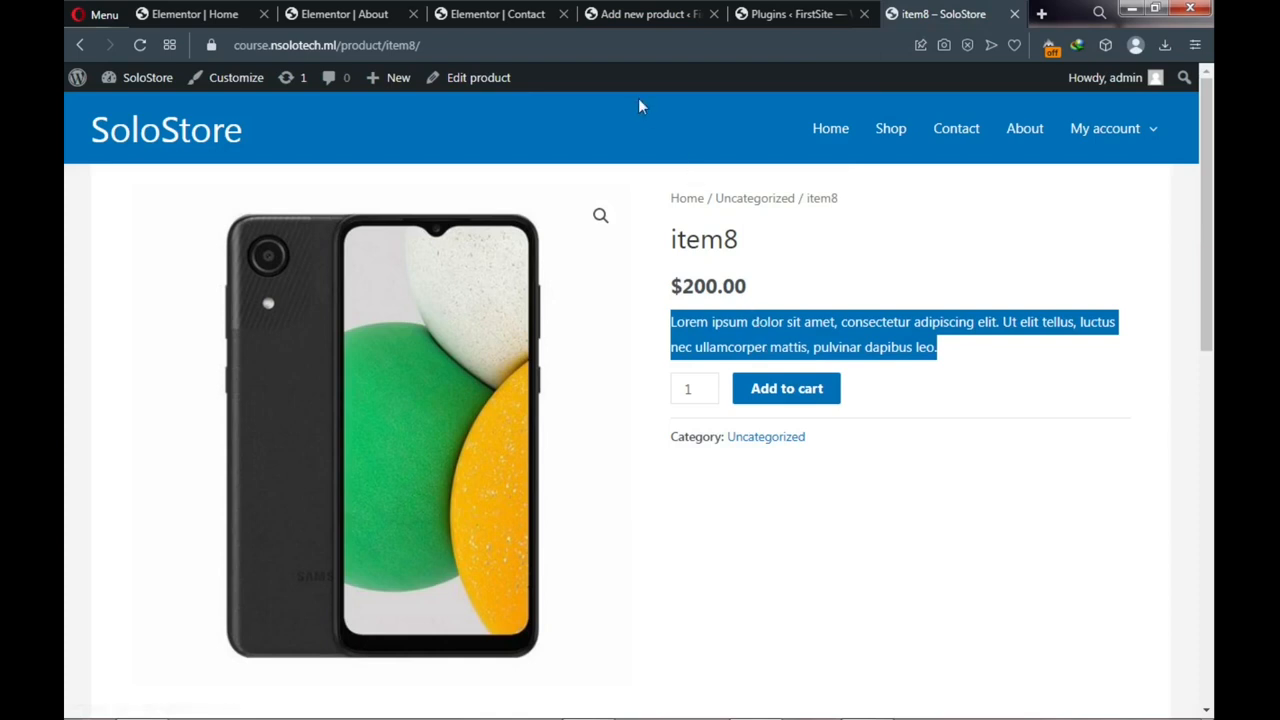
click(641, 16)
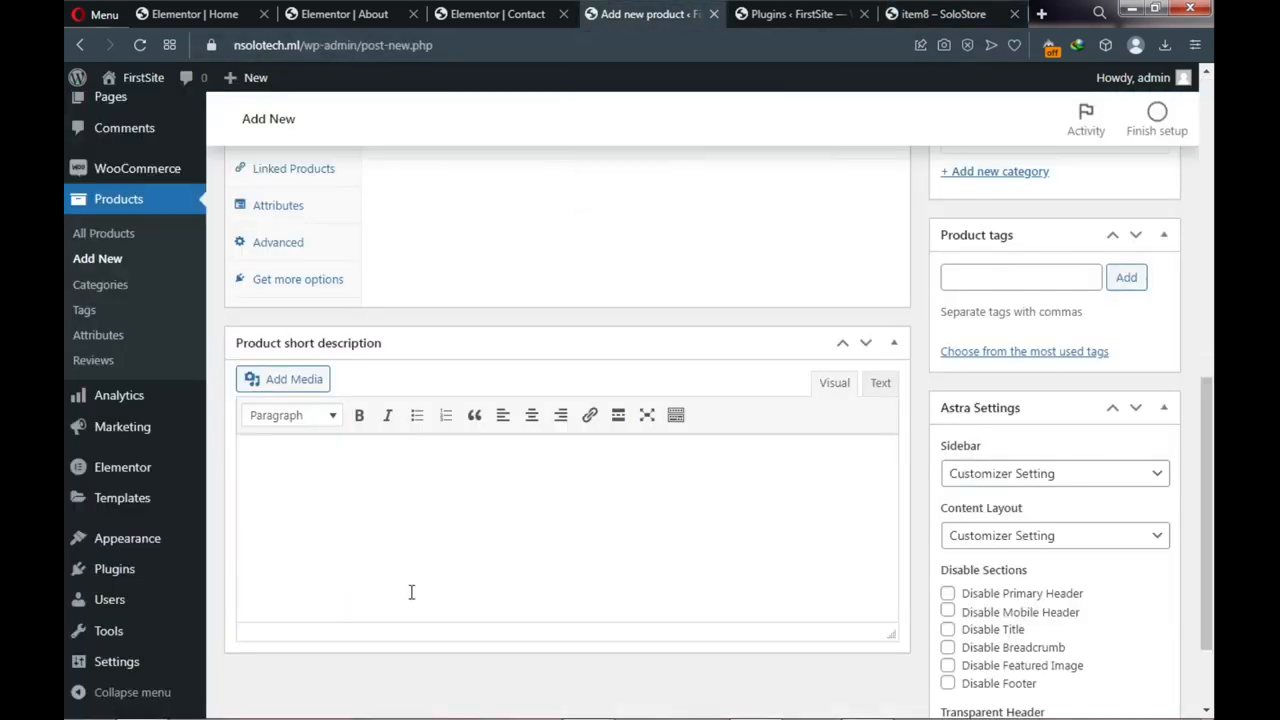
key(ctrl+v)
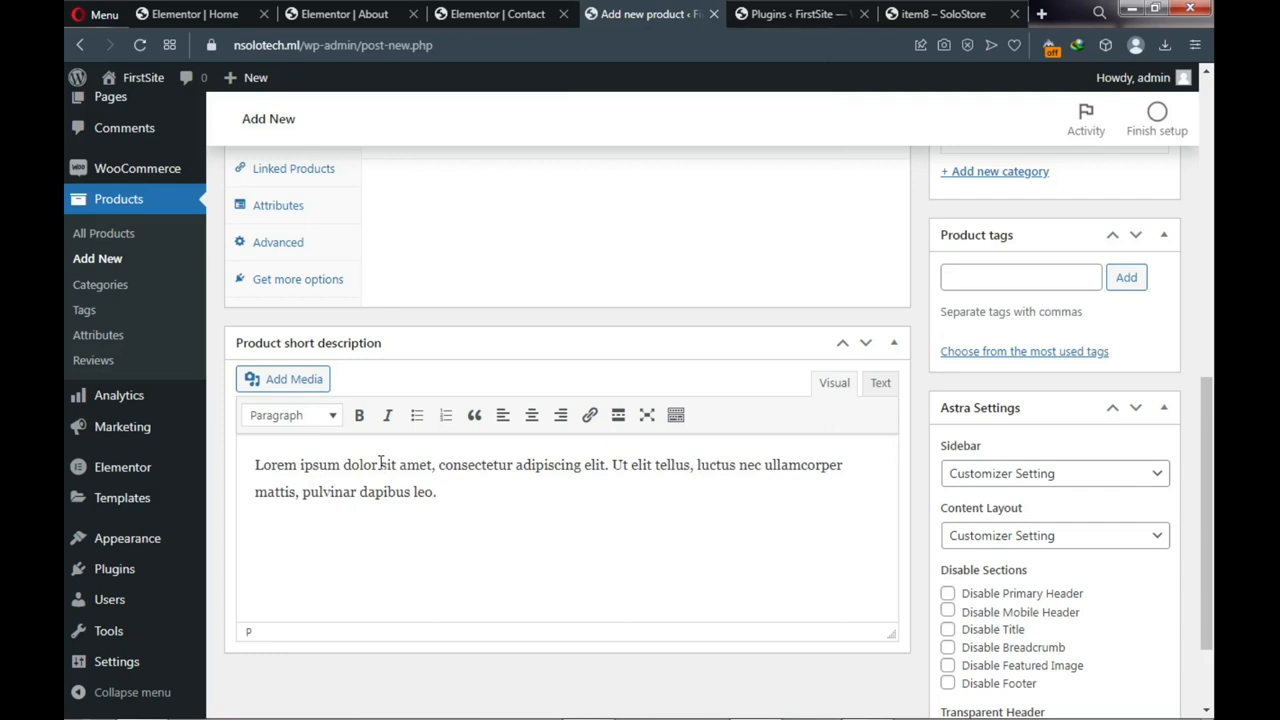
Set item1's regular price to 200 dollars and leave the sale price empty
scroll(425, 480, up, 5)
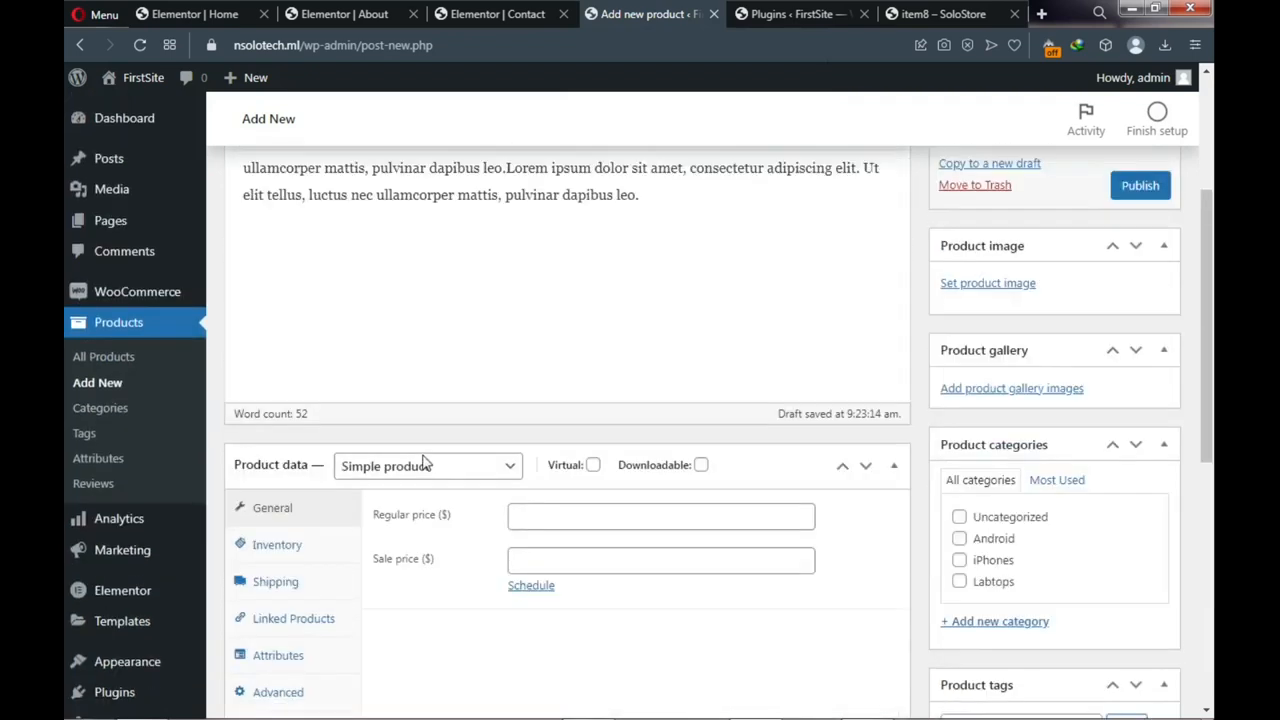
scroll(424, 449, up, 2)
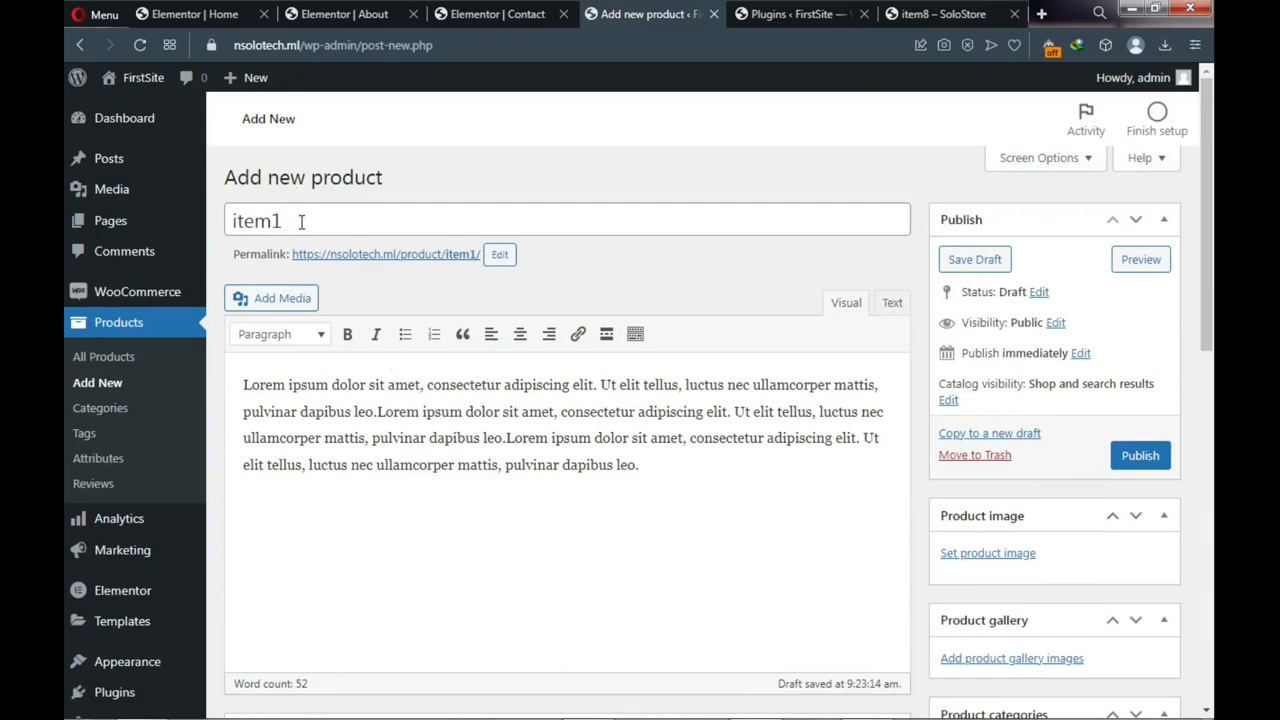
scroll(301, 222, down, 3)
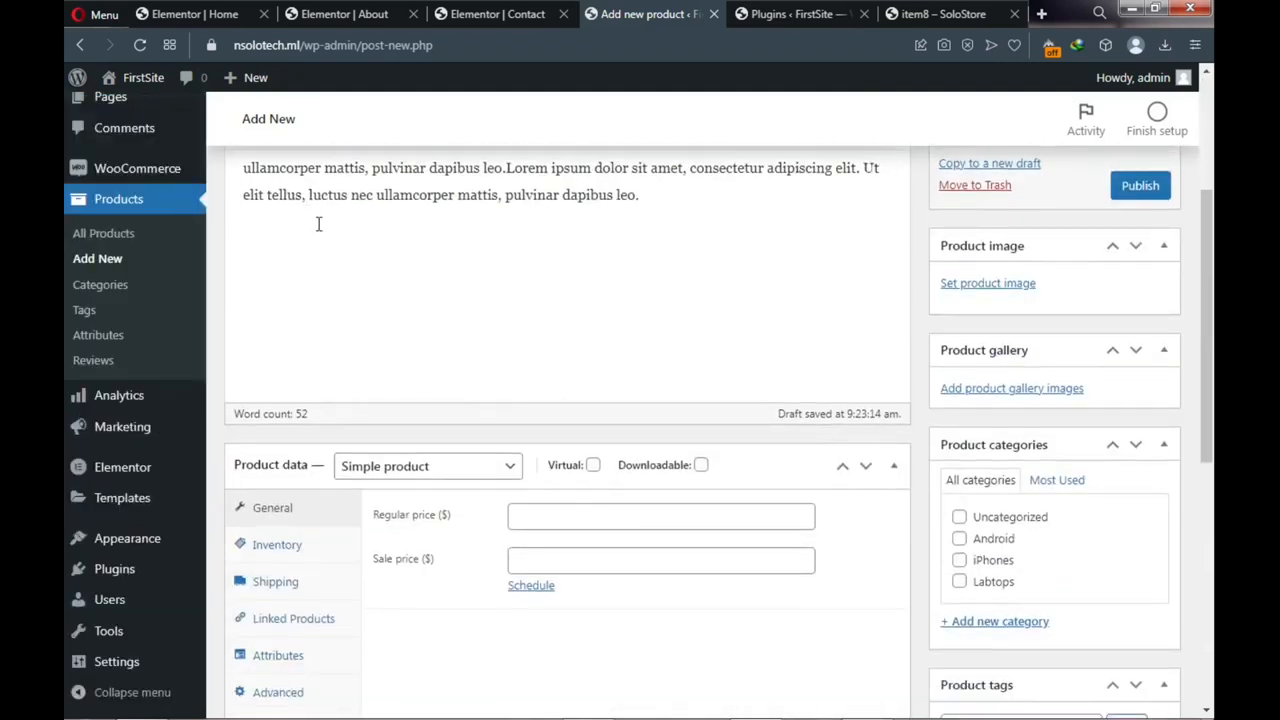
scroll(321, 232, down, 3)
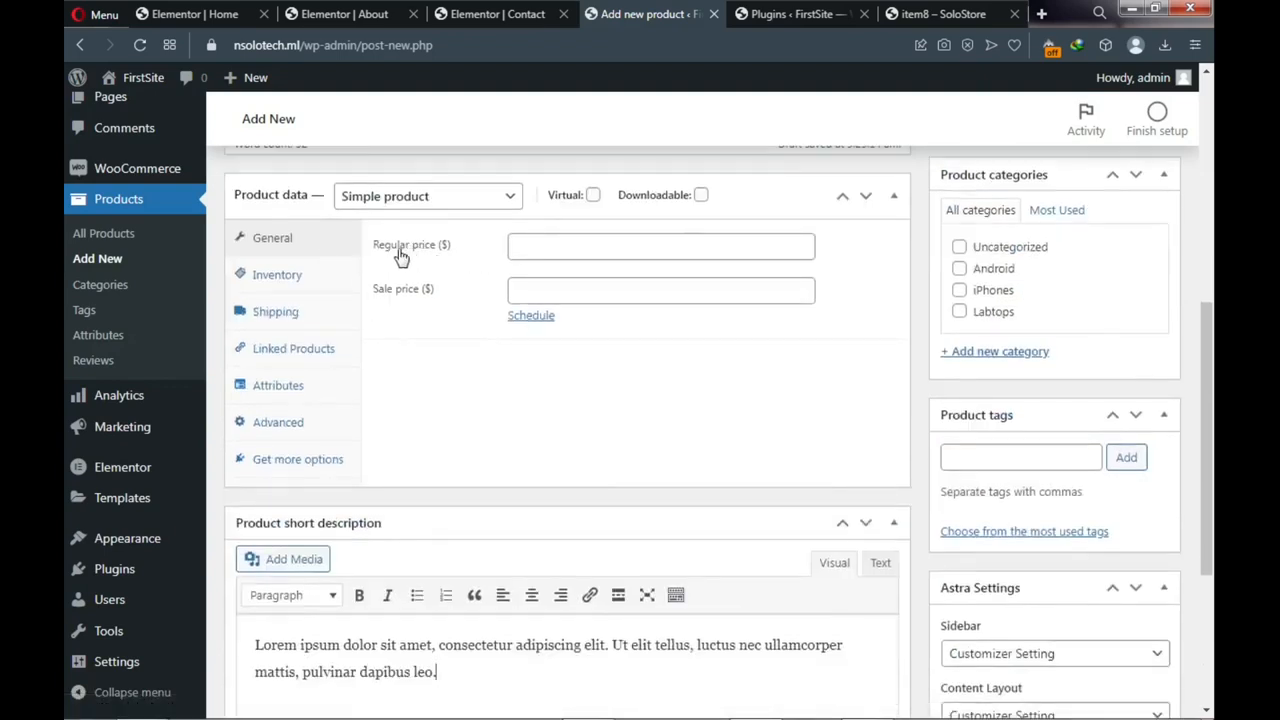
click(520, 246)
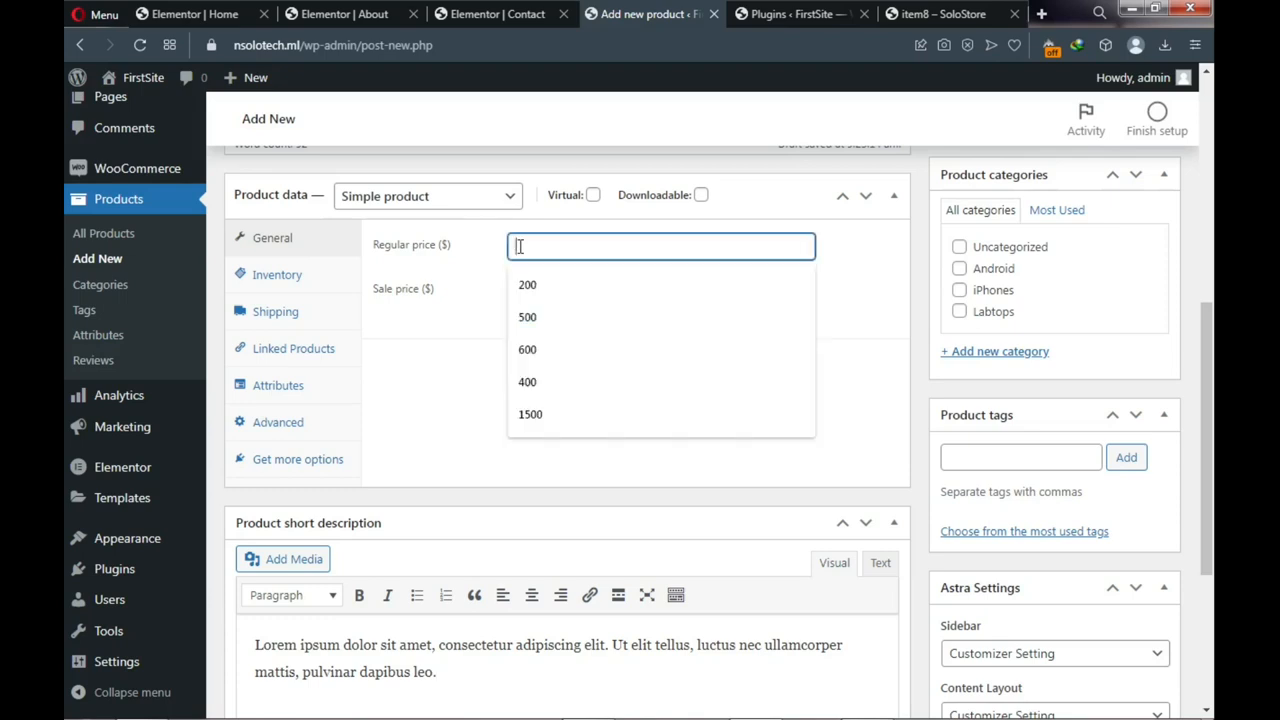
click(527, 286)
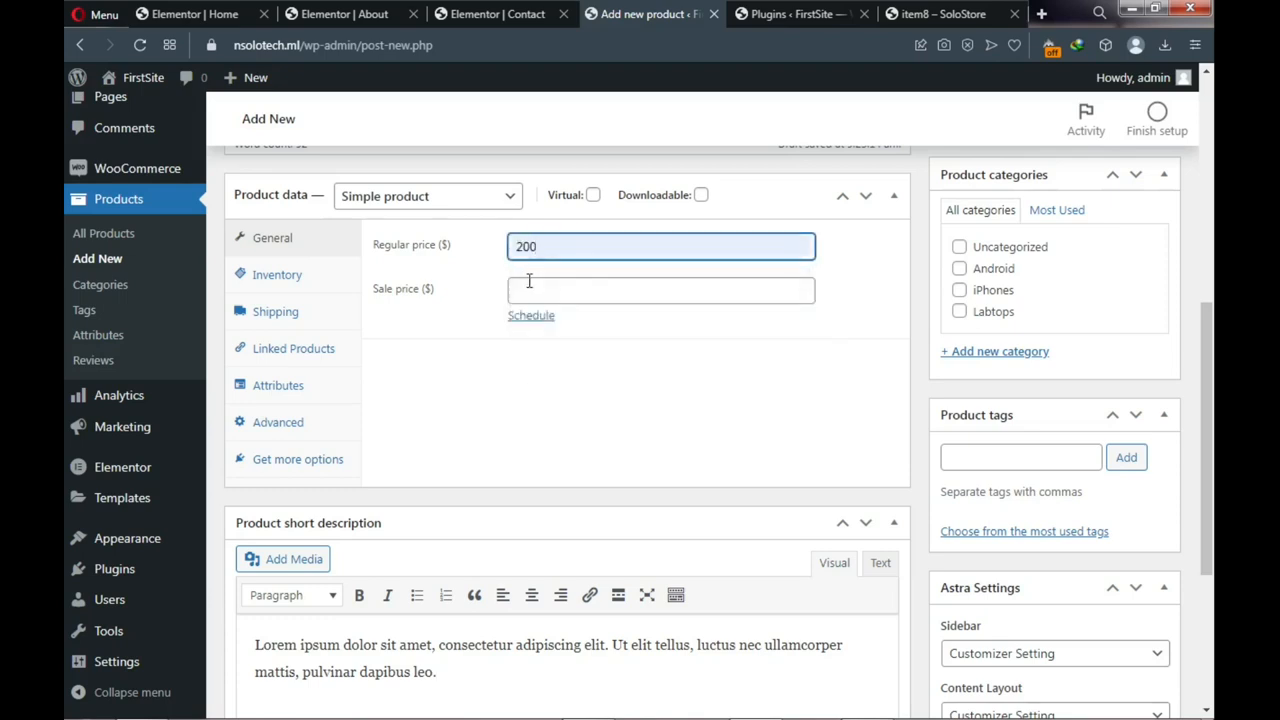
drag(537, 249, 511, 246)
key(BackSpace)
text(02)
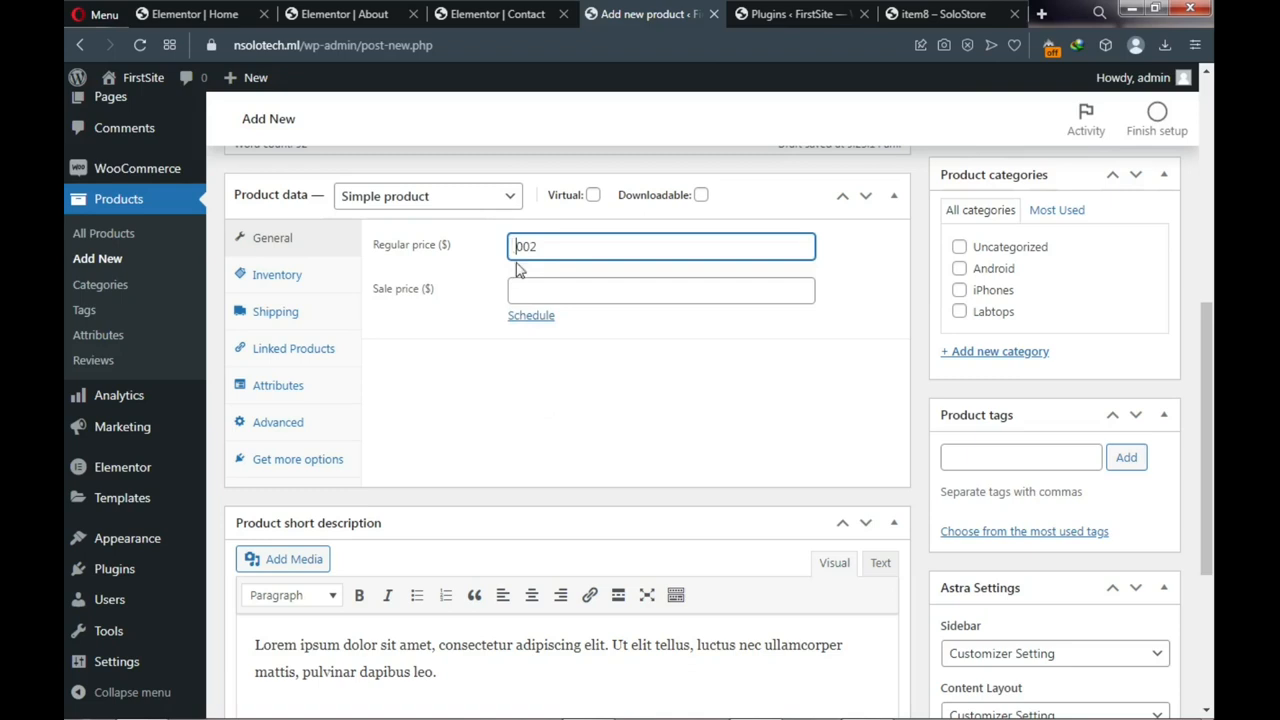
double_click(513, 246)
text(200)
click(531, 293)
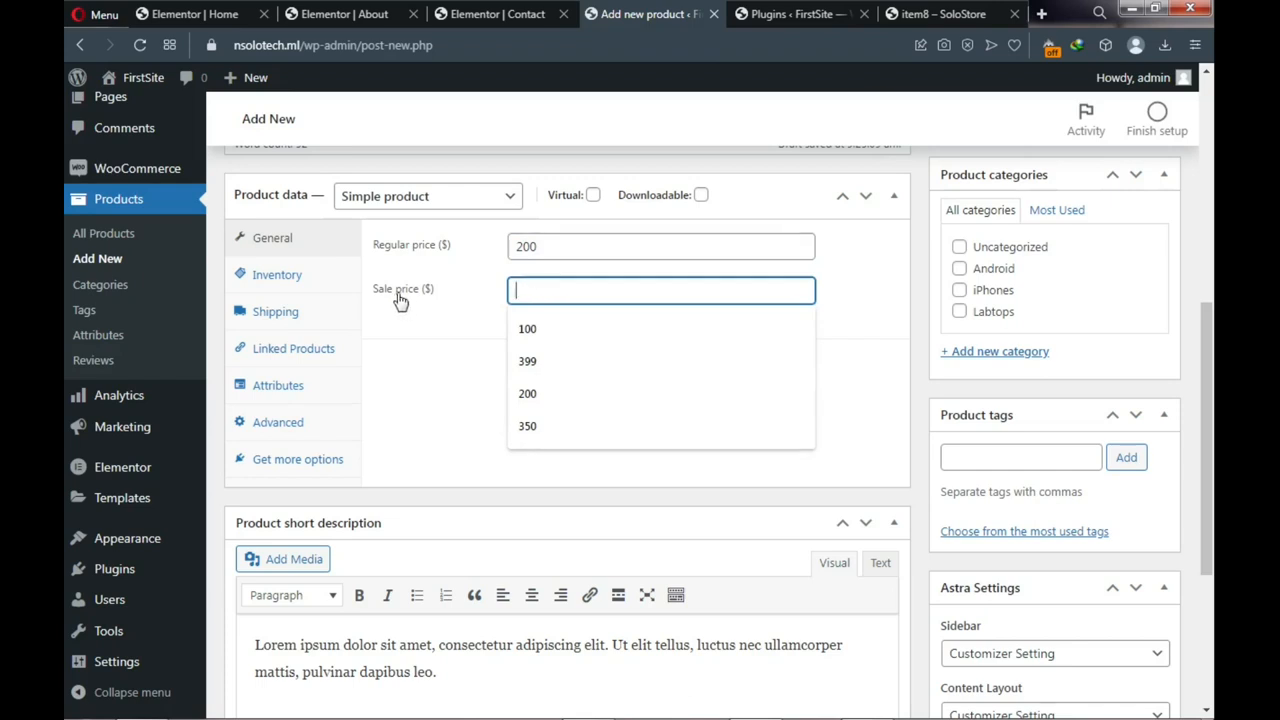
click(466, 232)
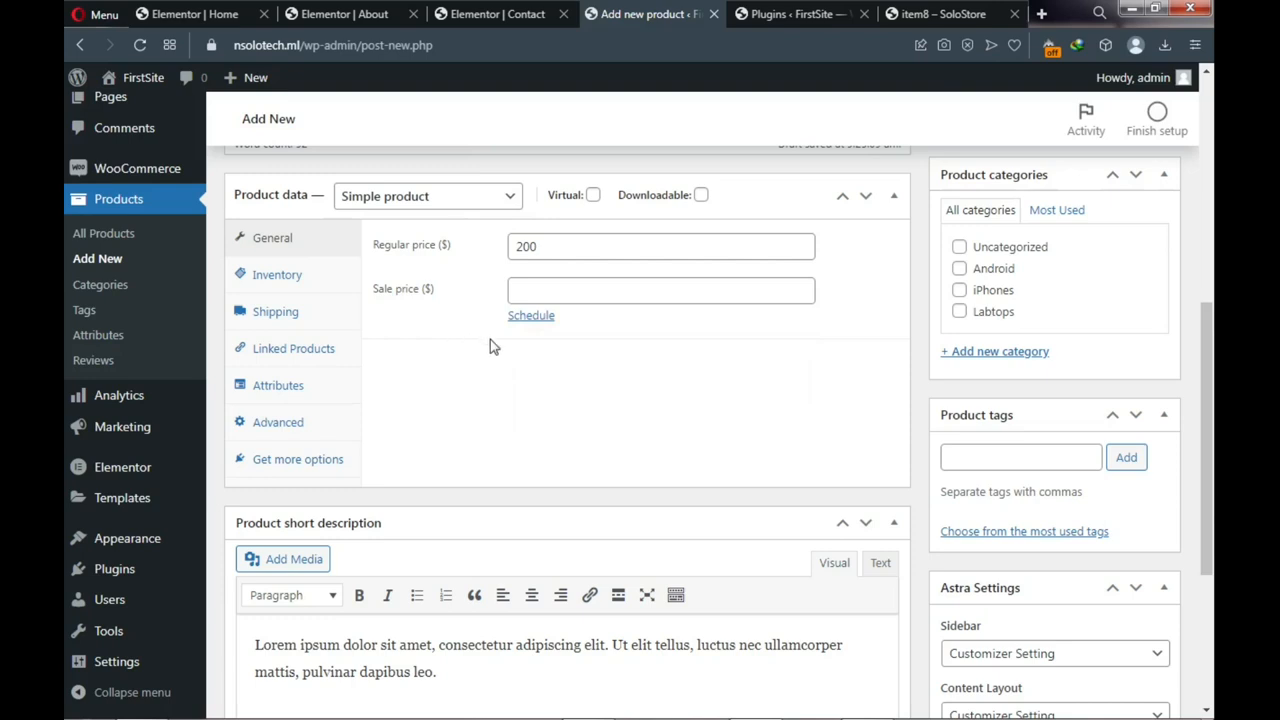
Assign item1 to the Android product category and leave the product tags empty
click(960, 270)
scroll(960, 270, down, 2)
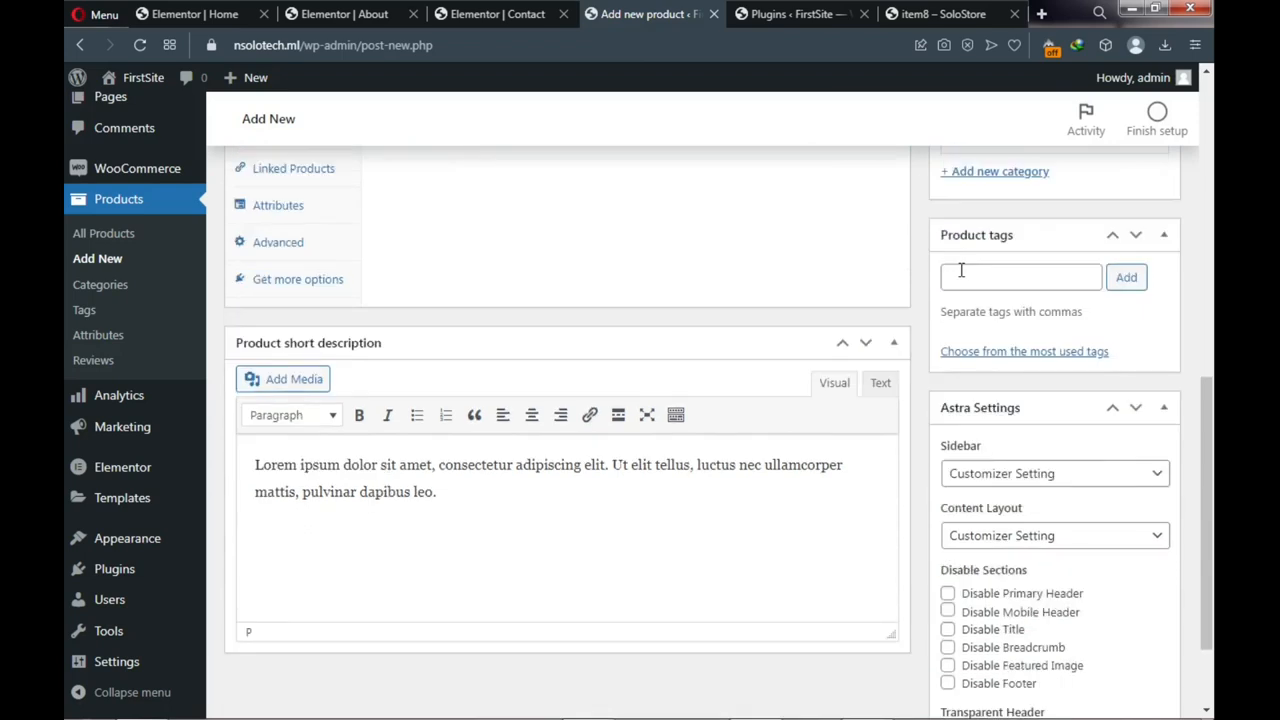
click(959, 277)
scroll(988, 308, down, 1)
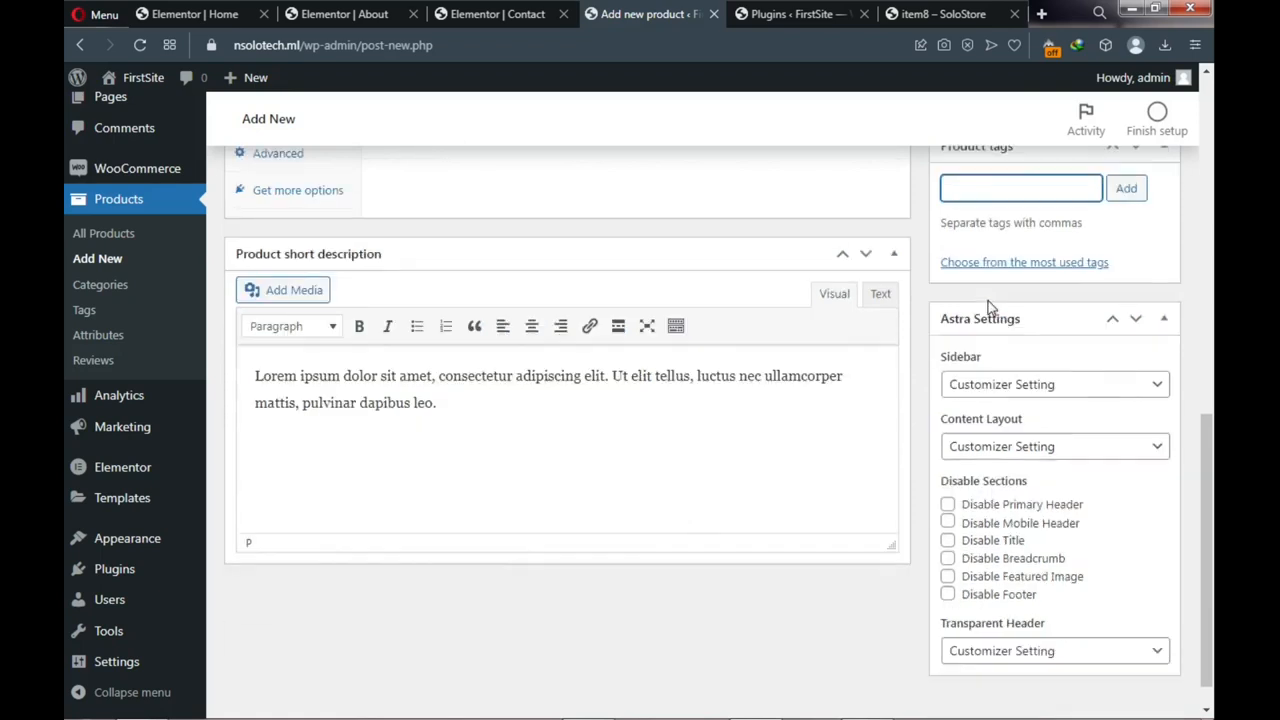
Set the grey Redmi phone picture item3.jpg from the media library as item1's product image
scroll(988, 308, up, 3)
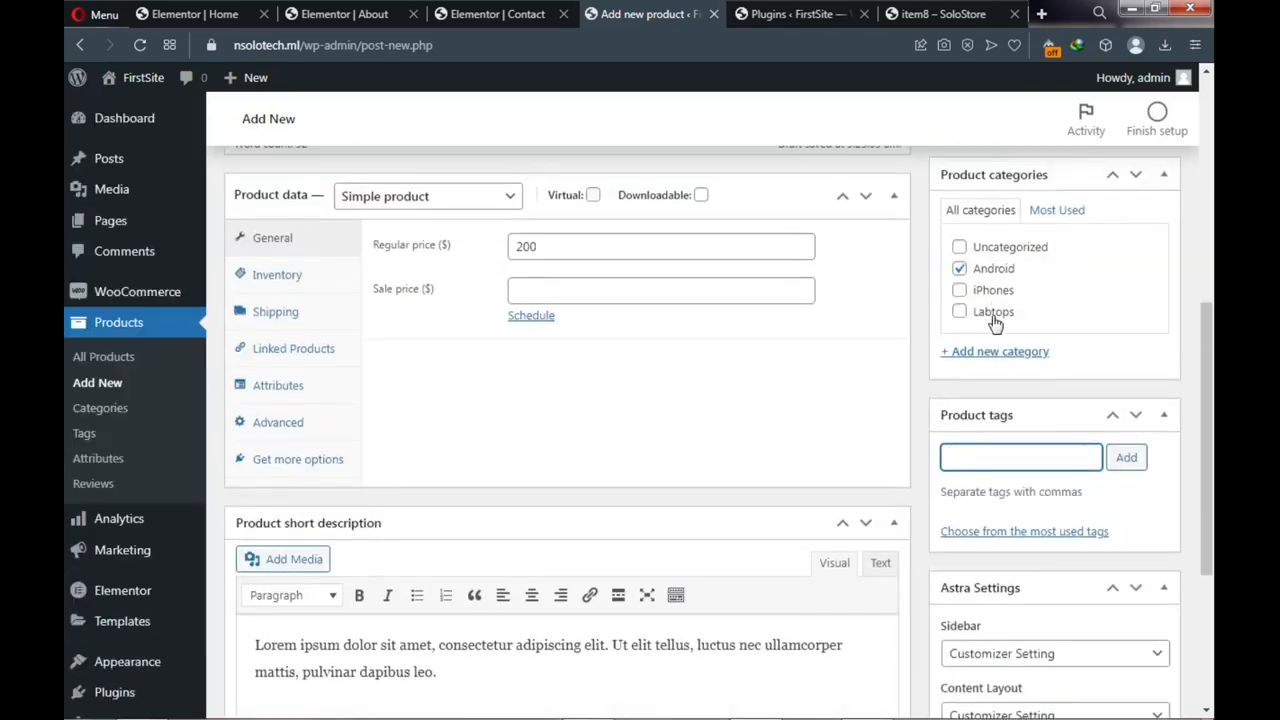
scroll(998, 351, up, 3)
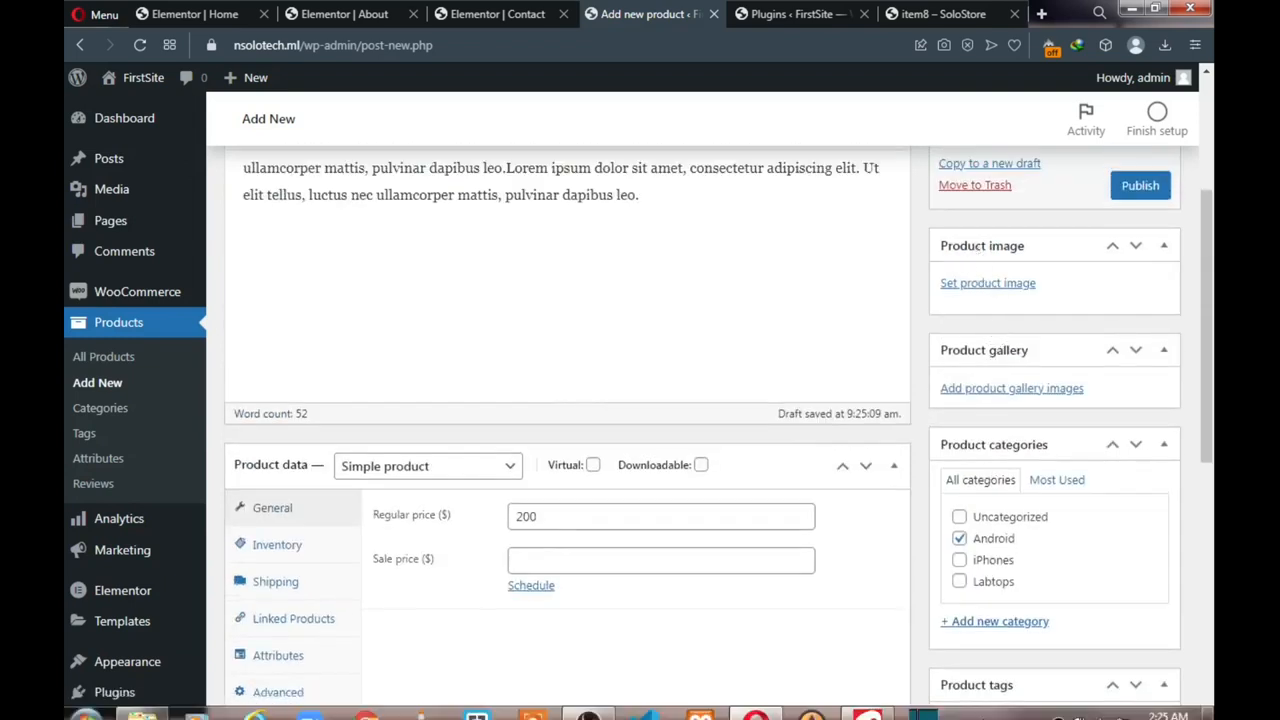
click(983, 288)
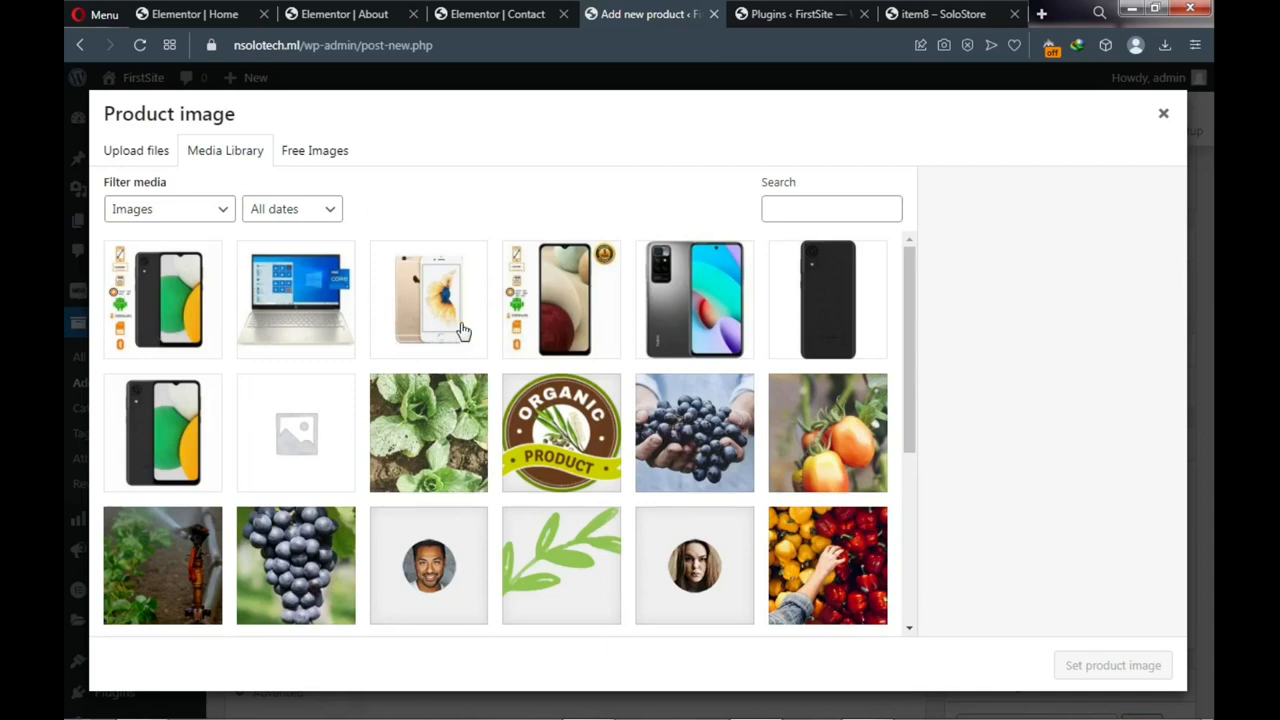
click(670, 302)
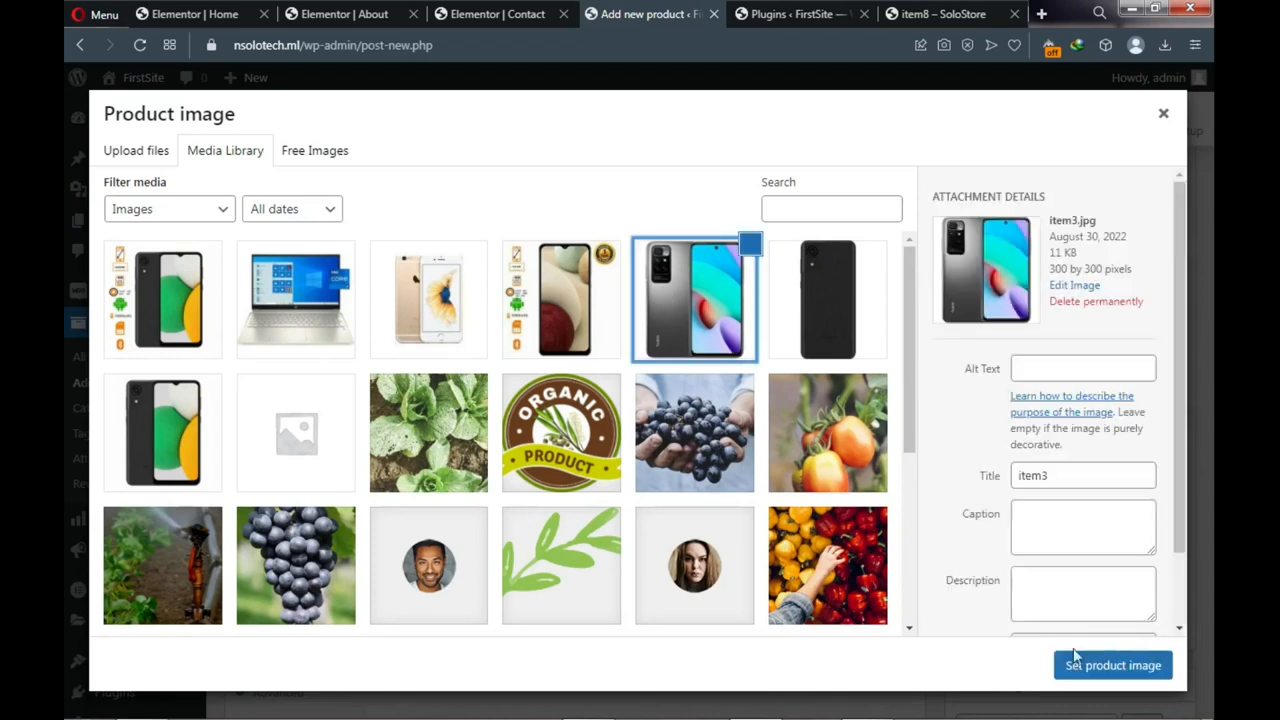
click(1114, 674)
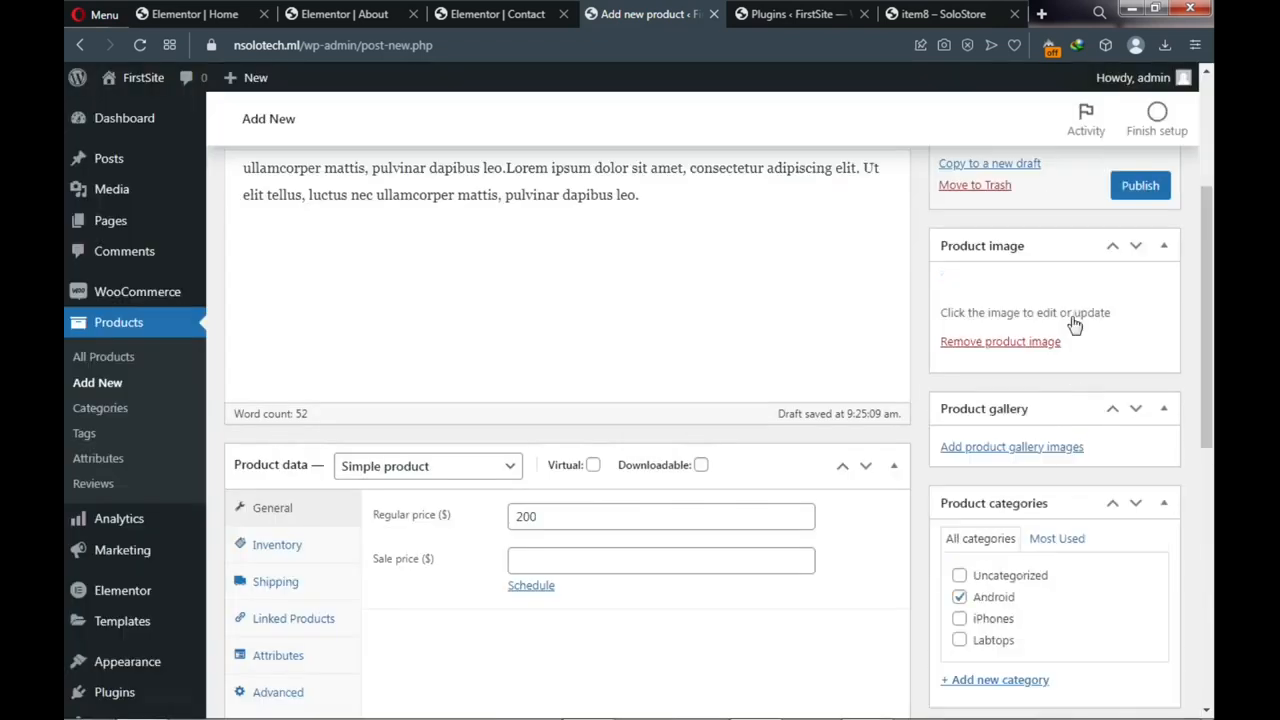
Check item1's name, descriptions, price, category and image, and publish the product
scroll(1070, 326, up, 1)
scroll(1068, 327, up, 1)
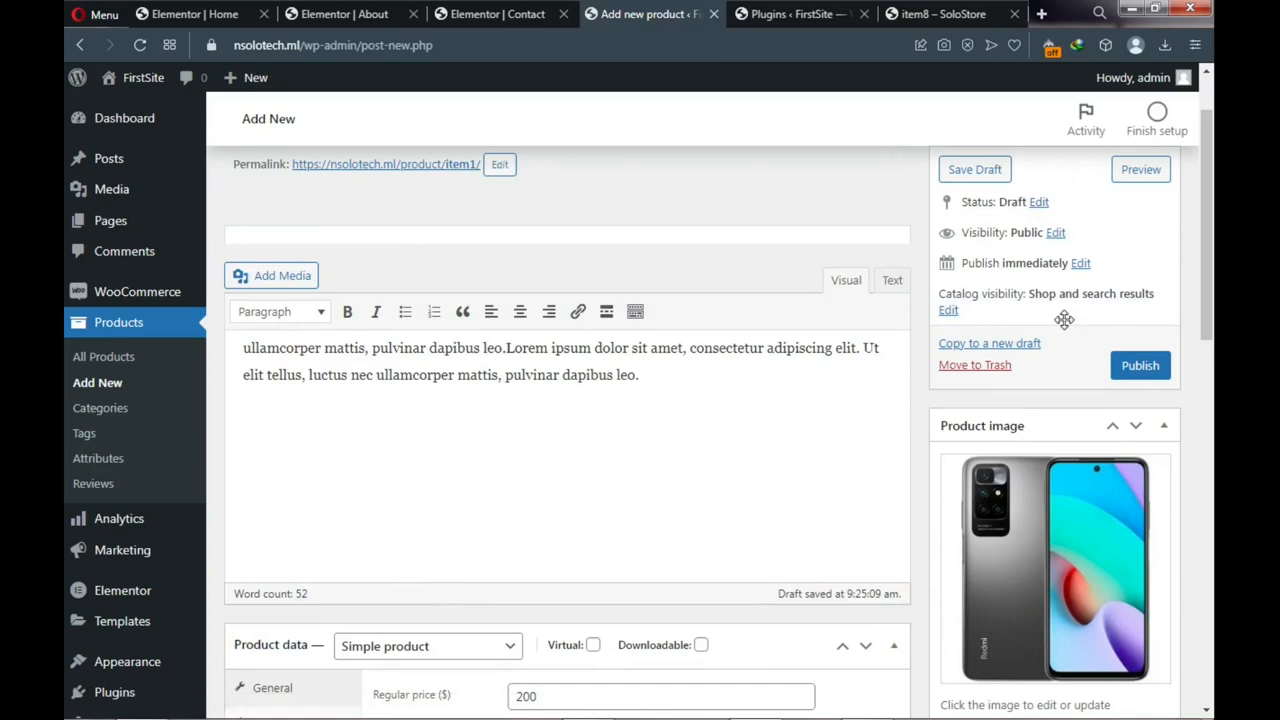
scroll(1068, 327, up, 1)
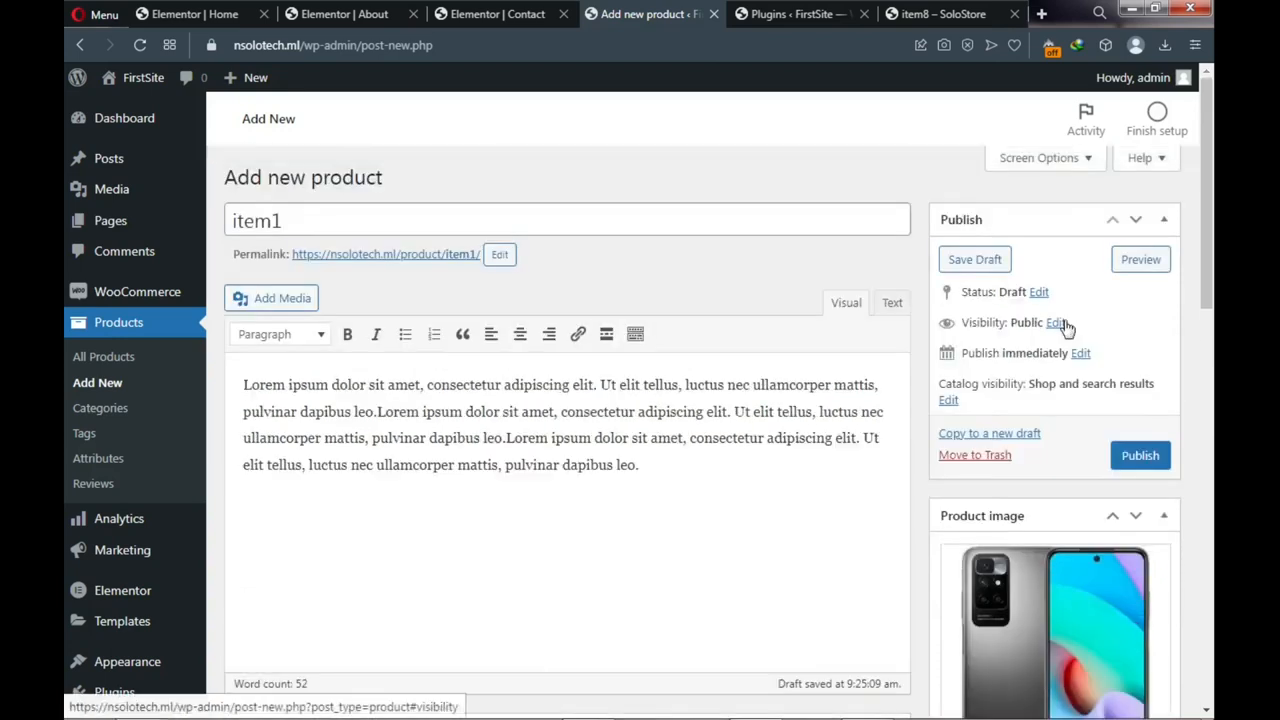
scroll(1064, 326, down, 2)
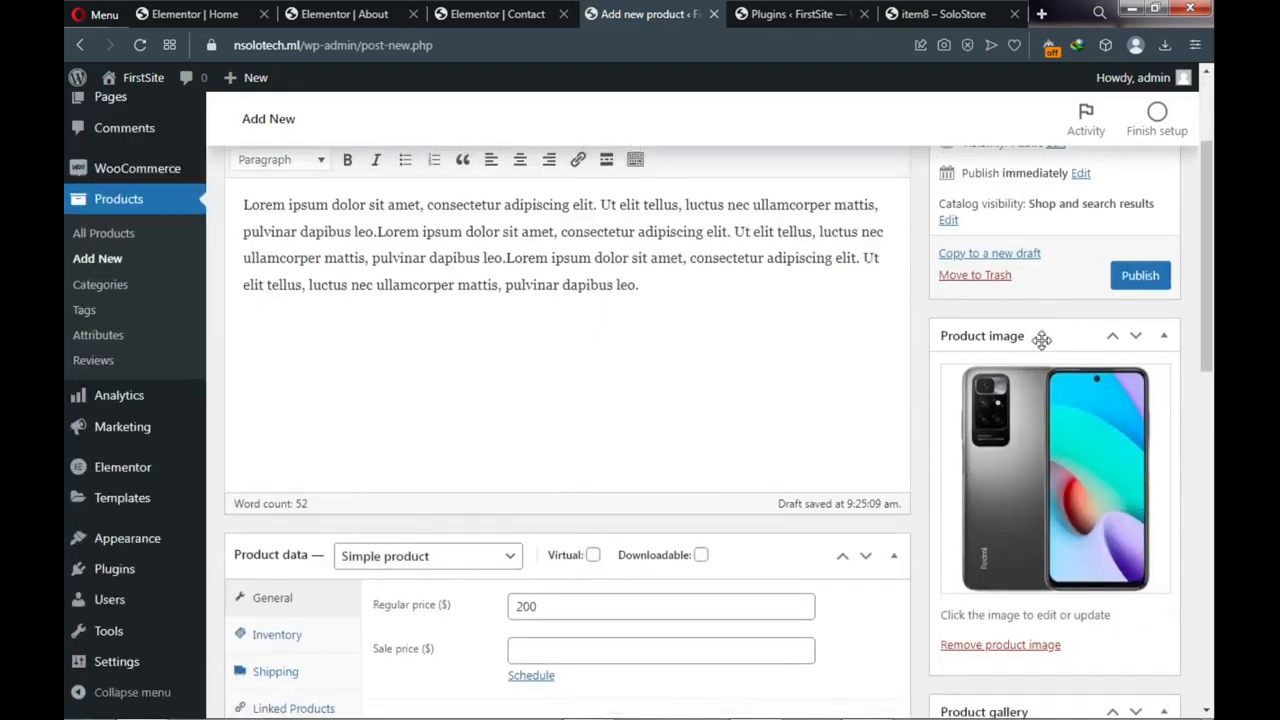
scroll(1042, 340, down, 4)
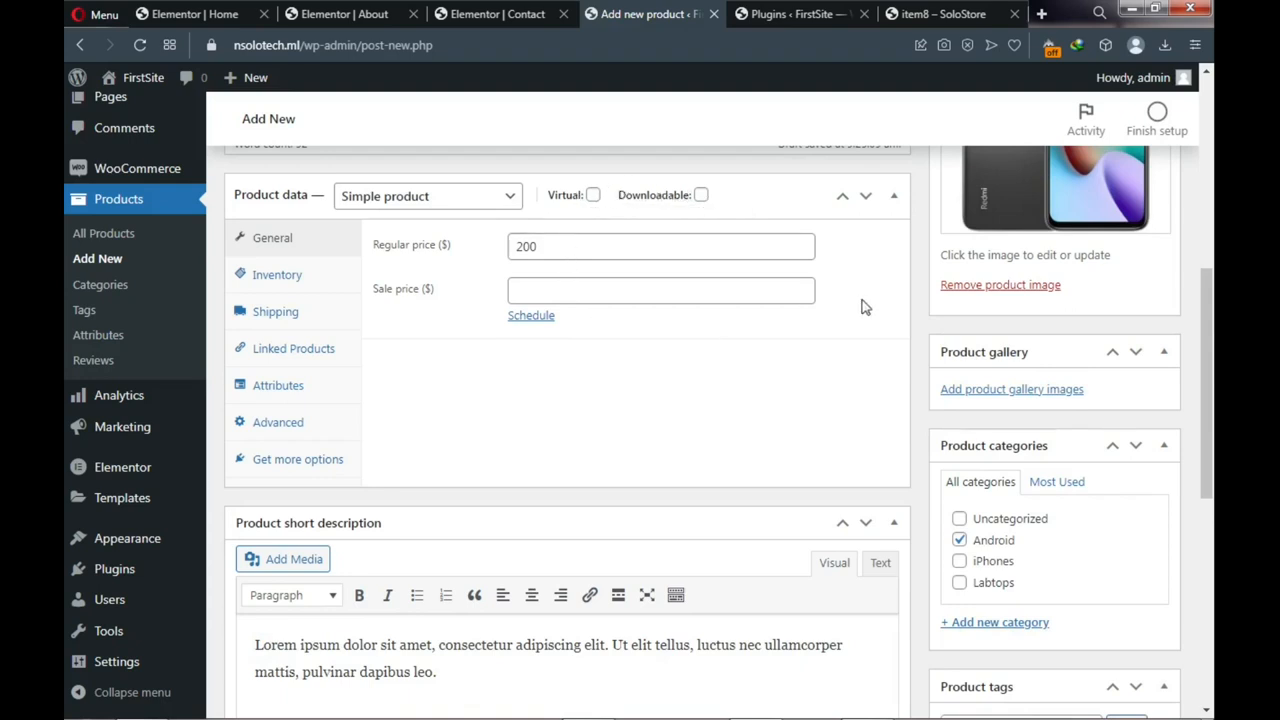
scroll(865, 307, down, 6)
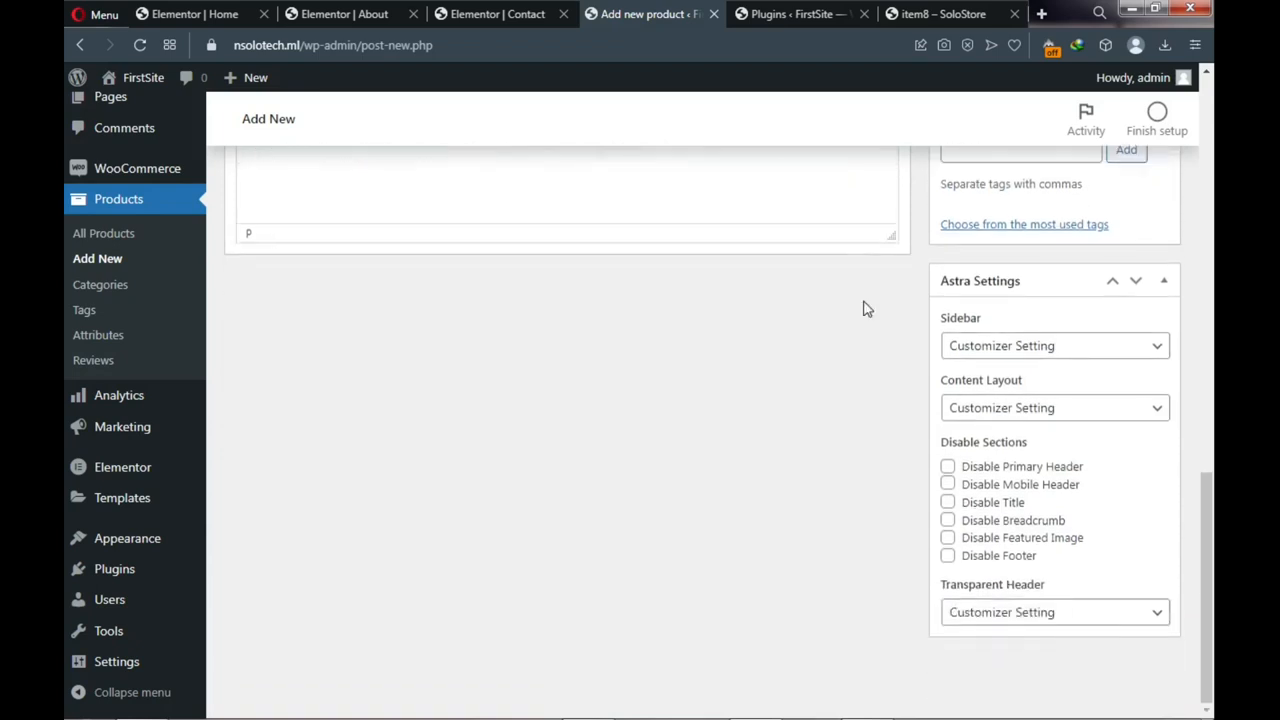
scroll(865, 307, up, 10)
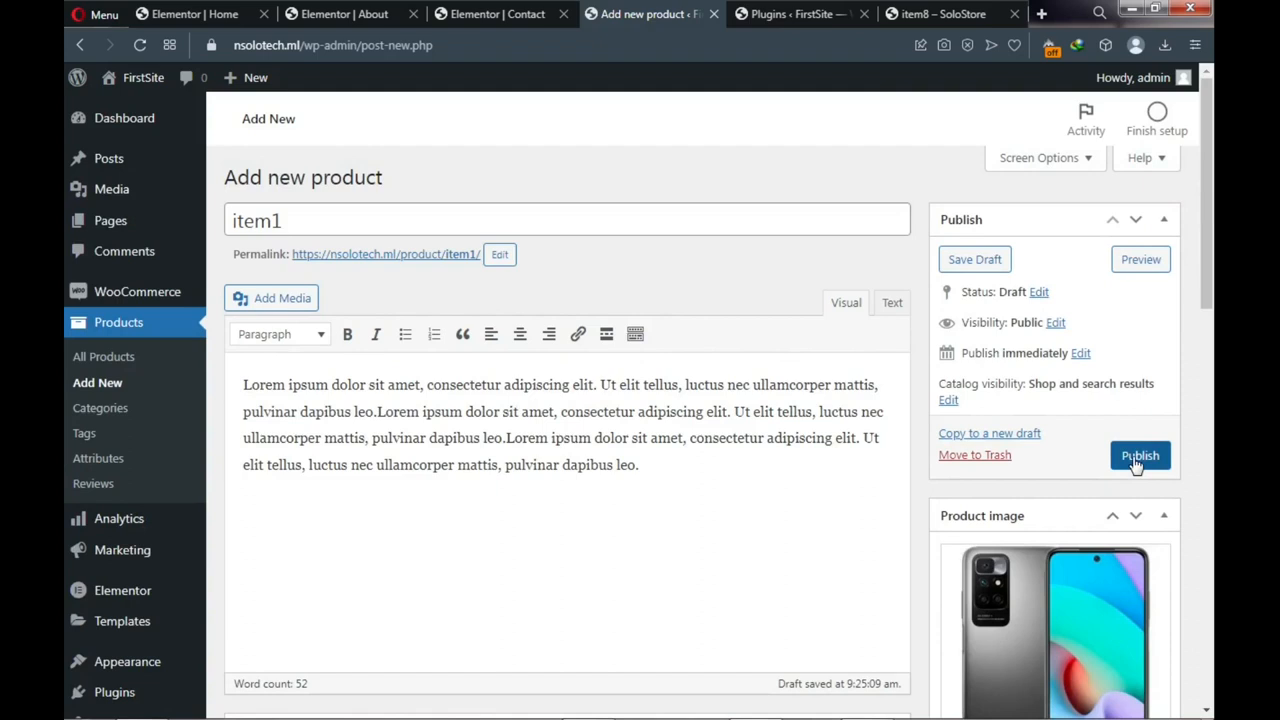
click(1133, 460)
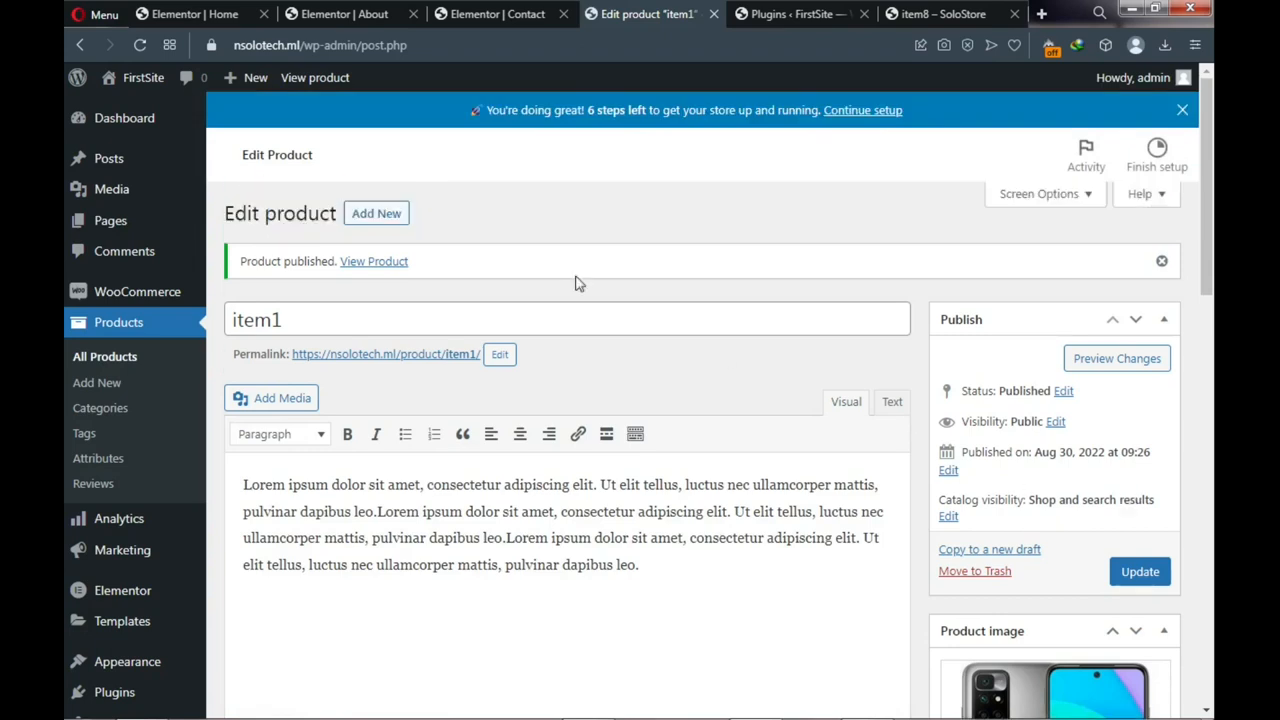
Open item1's published product page in a separate tab and review its image, price, category and descriptions
right_click(380, 268)
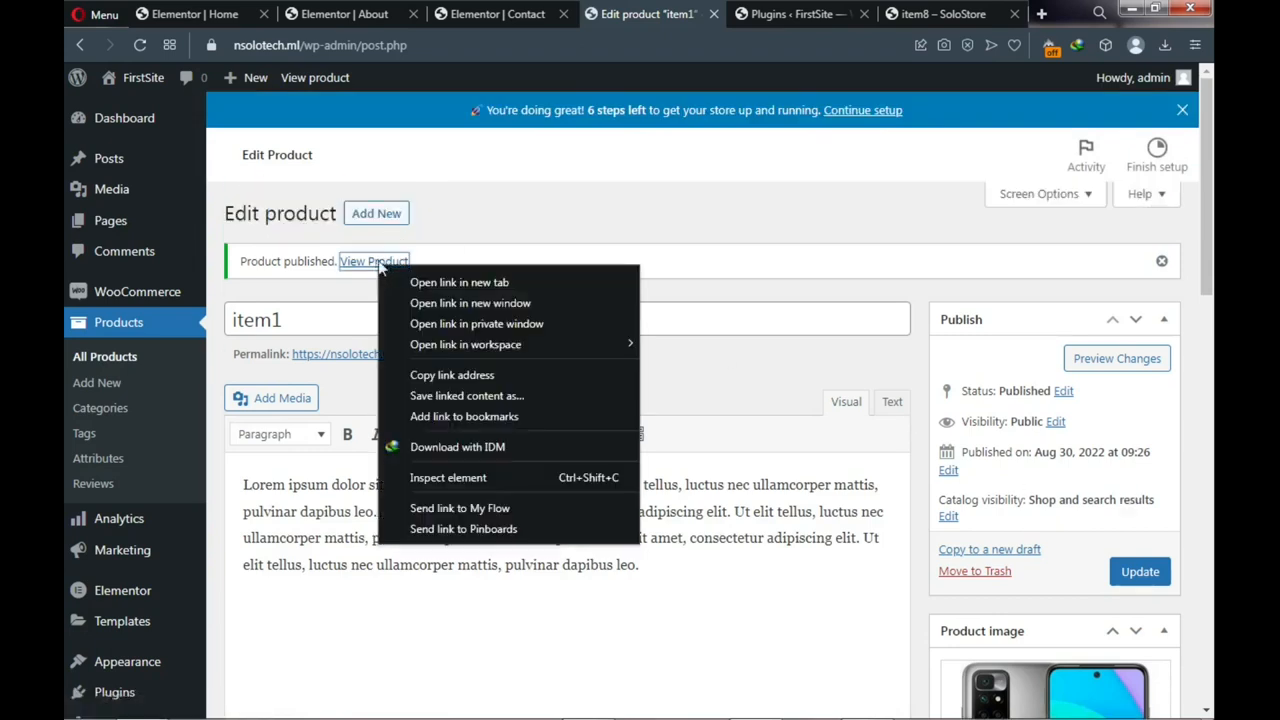
click(427, 284)
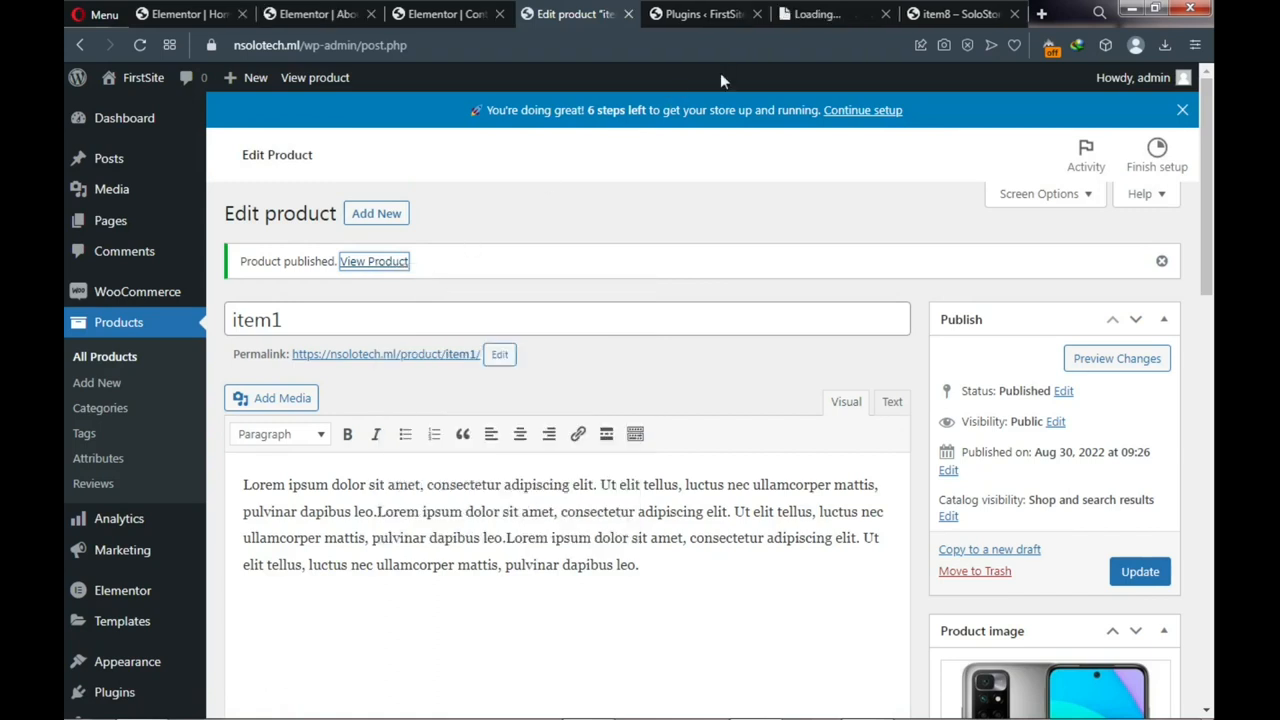
click(805, 16)
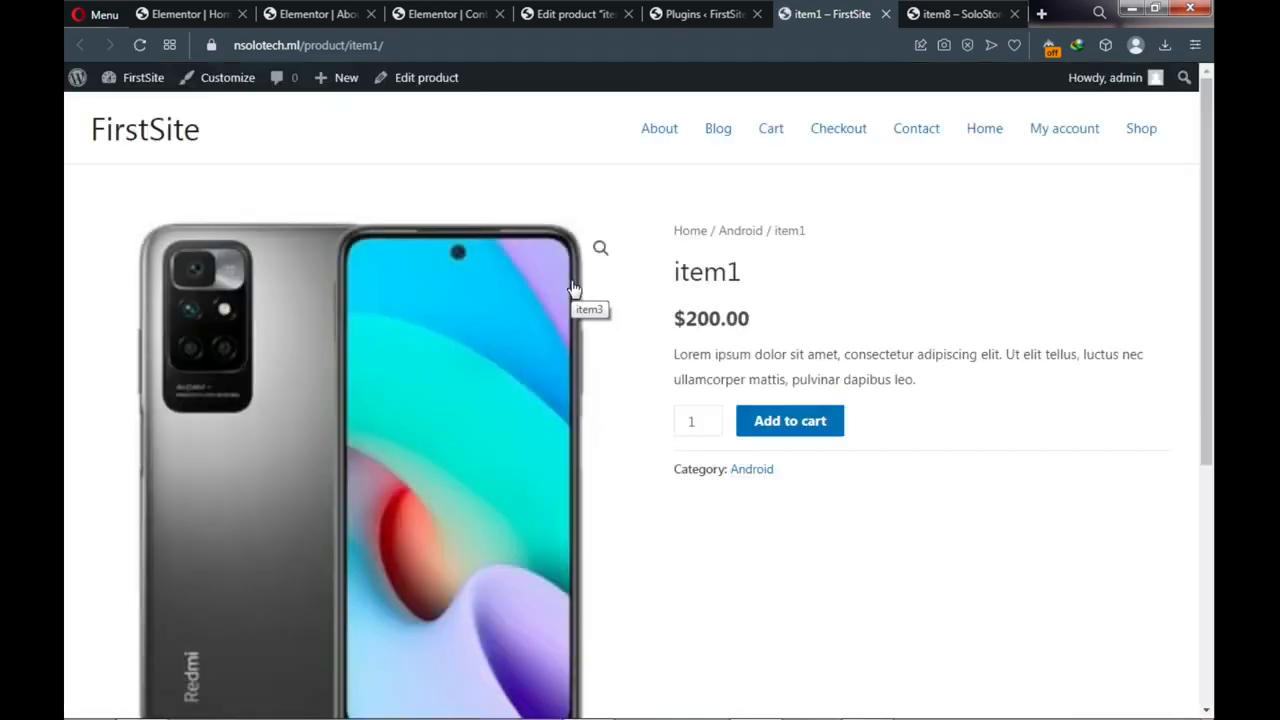
scroll(573, 290, down, 3)
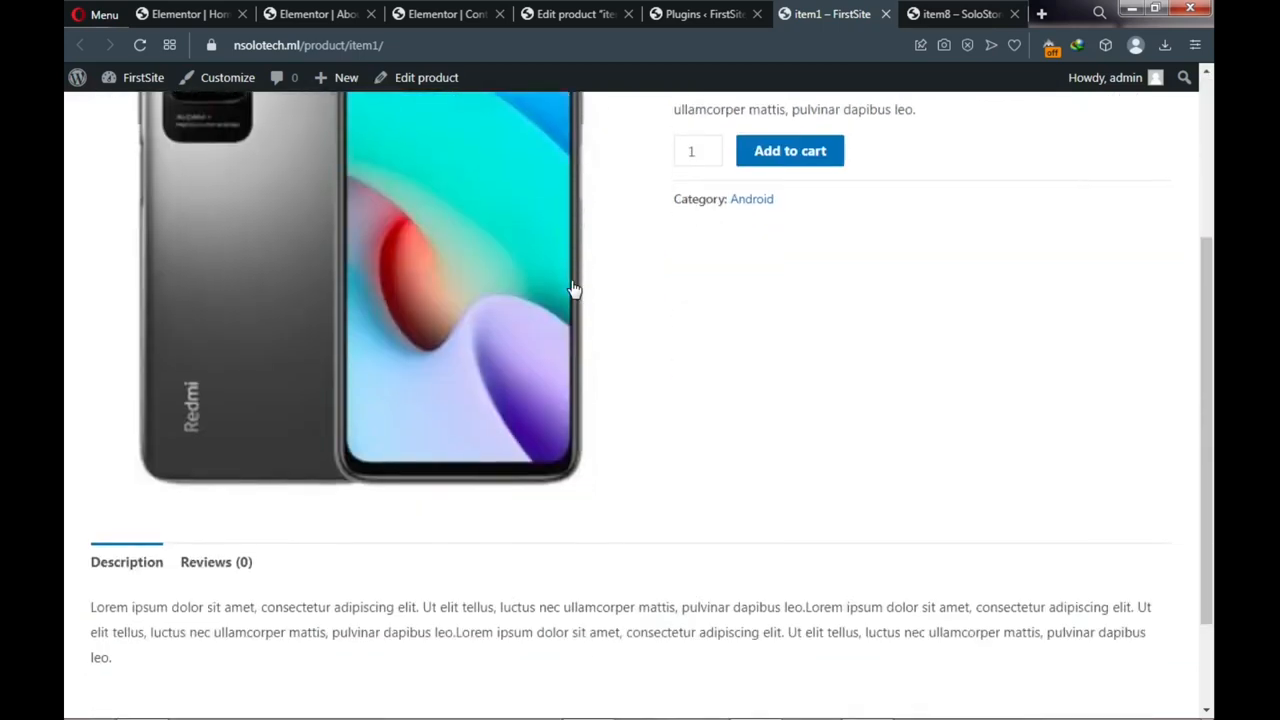
scroll(573, 290, down, 1)
scroll(573, 290, up, 5)
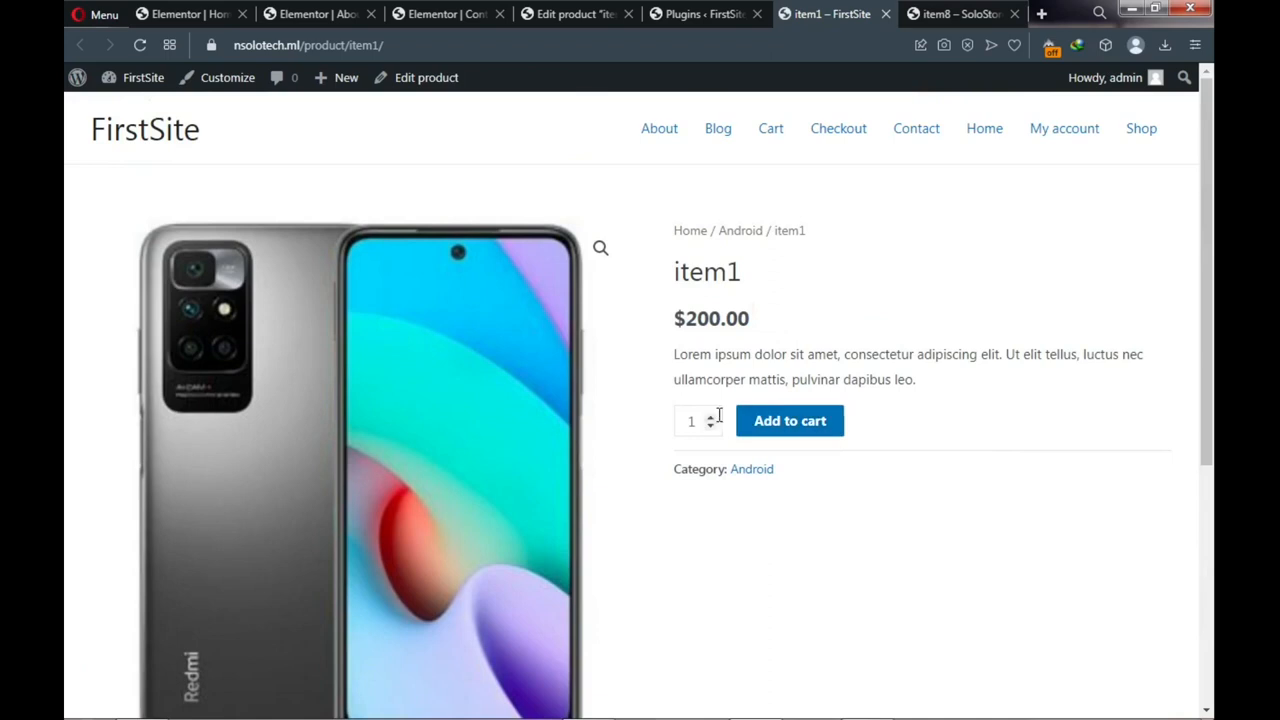
Add four units of item1 to the cart and review the cart's product, quantity, coupon and totals sections
click(709, 418)
click(789, 424)
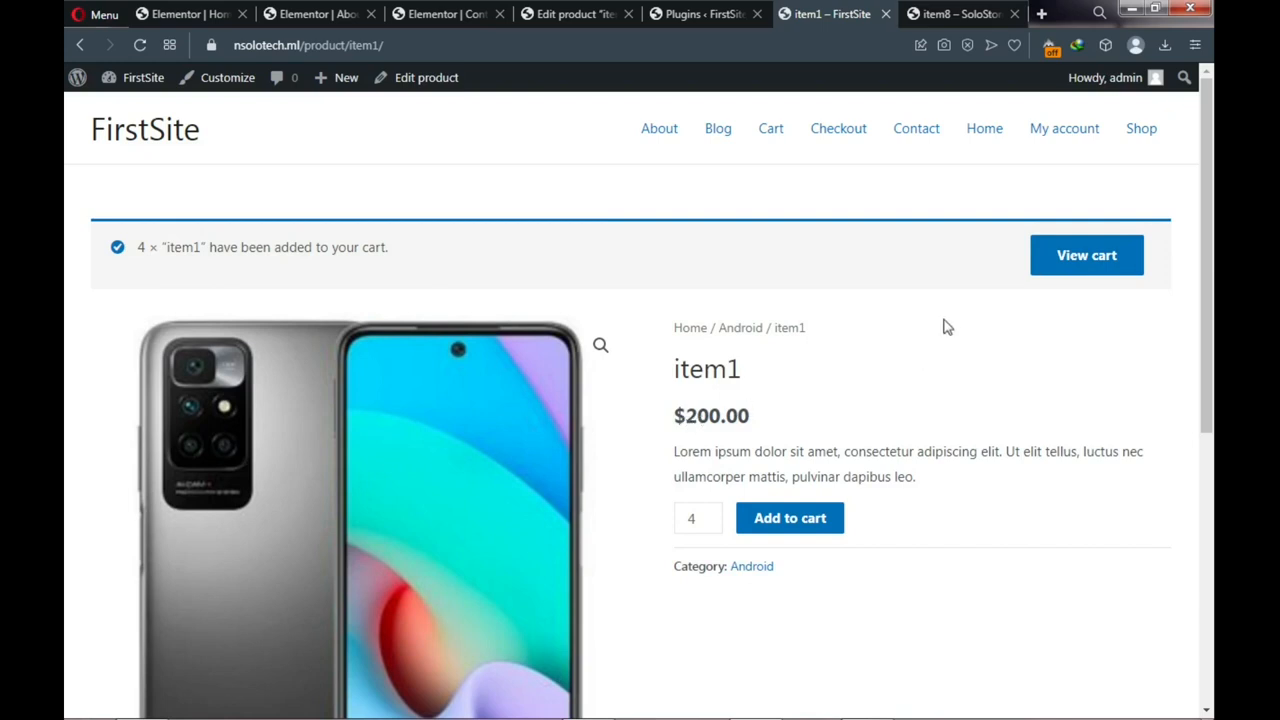
click(1072, 255)
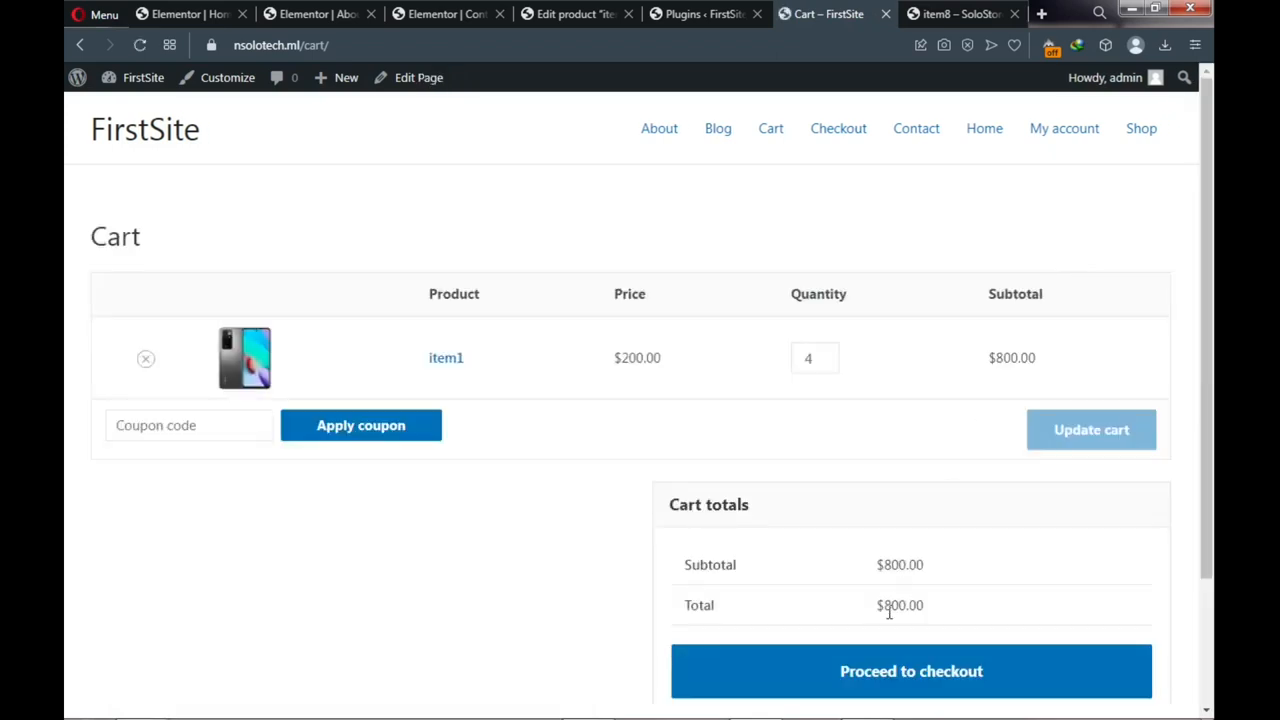
scroll(889, 608, down, 1)
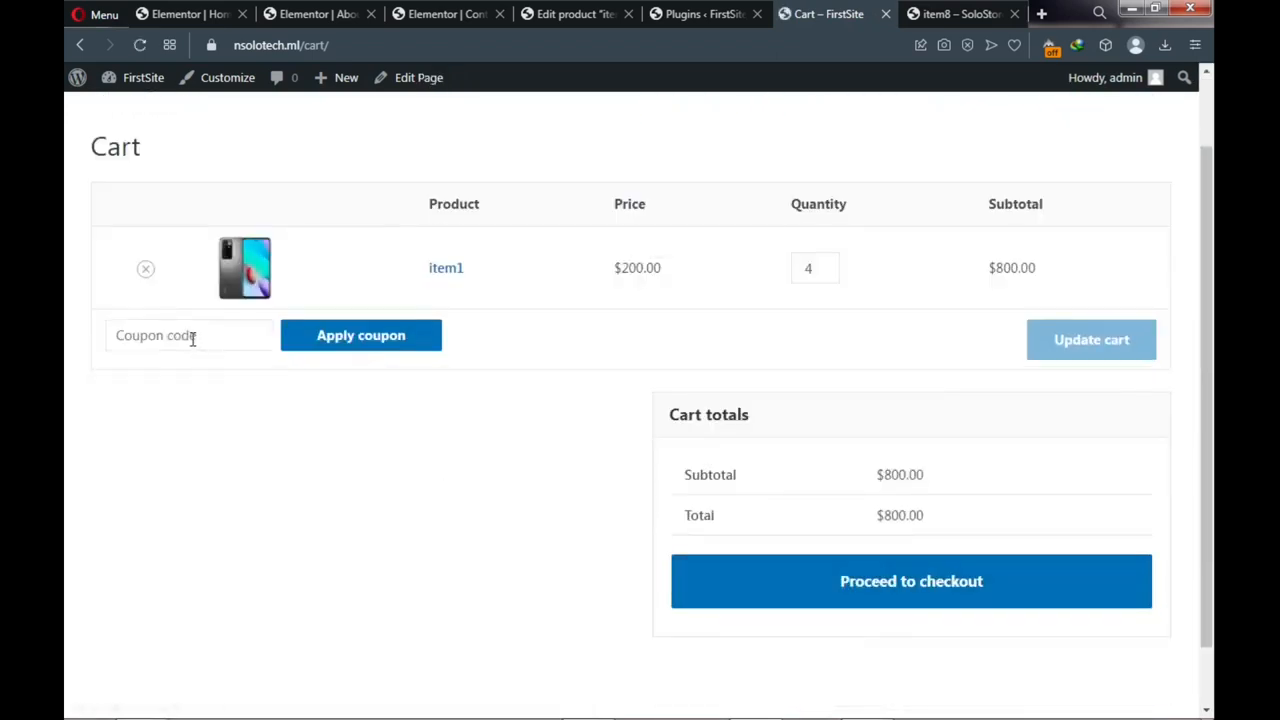
scroll(240, 340, up, 1)
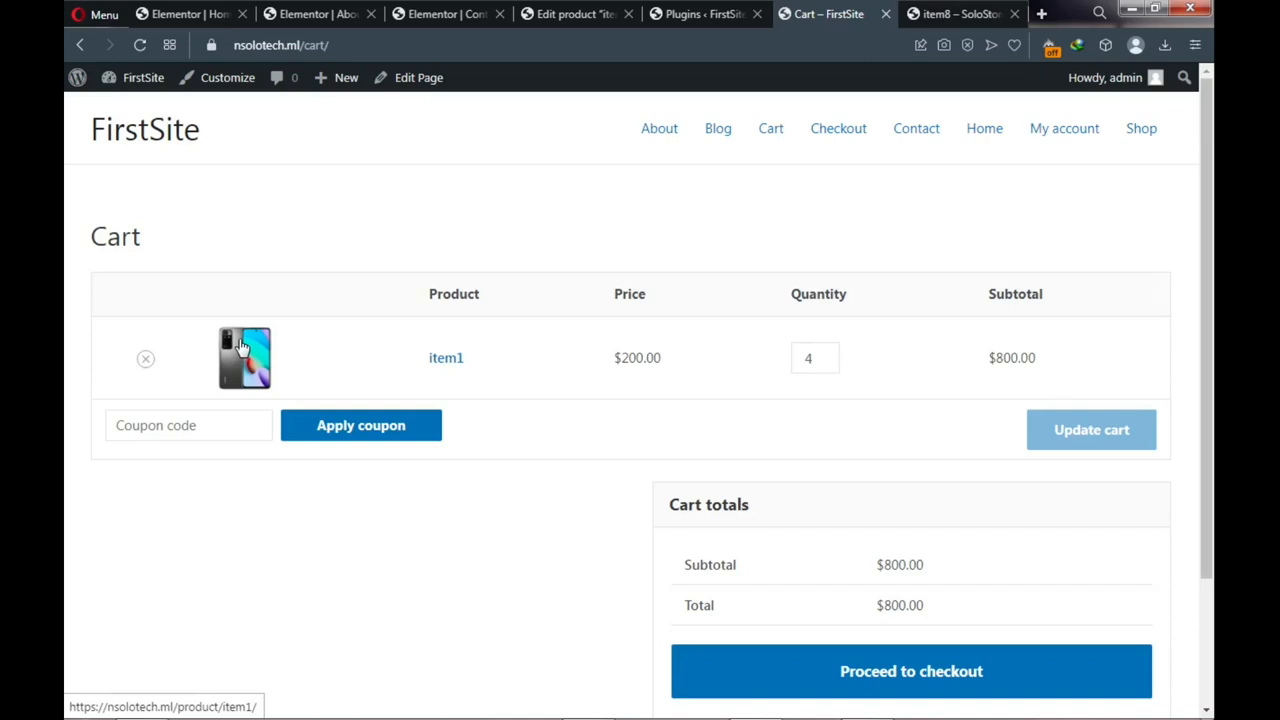
scroll(734, 405, down, 2)
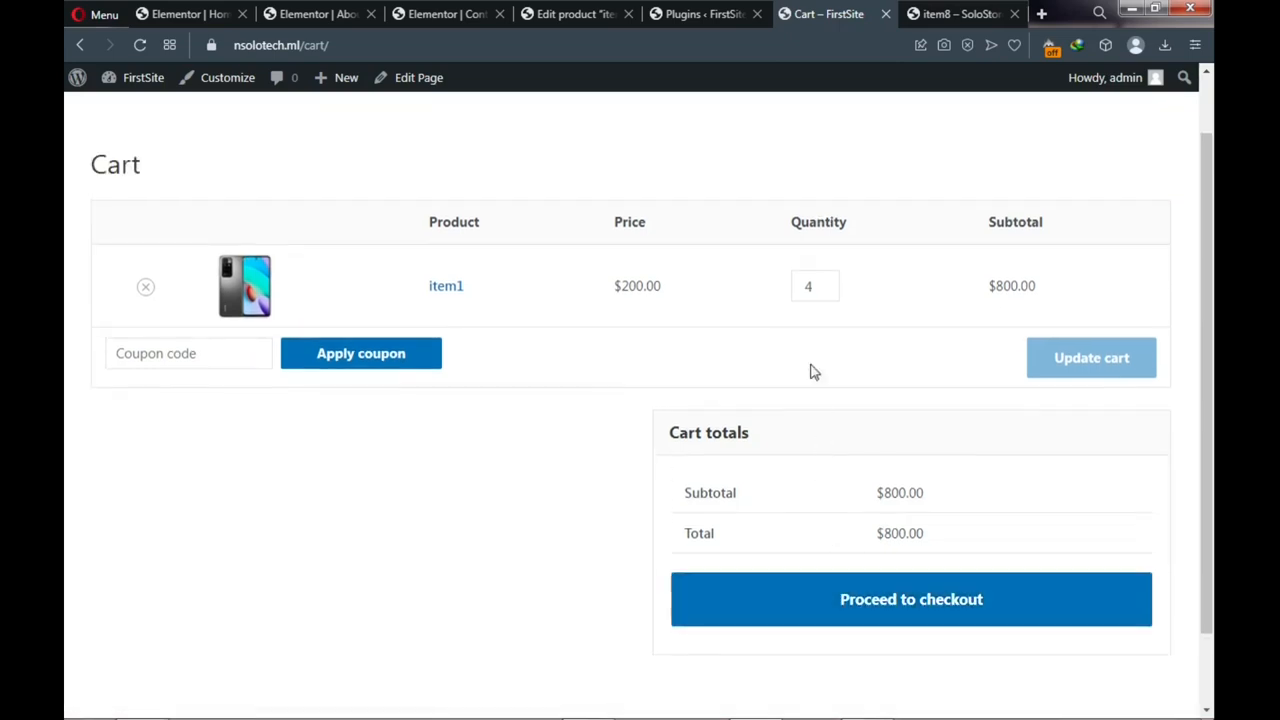
Reduce item1's quantity in the cart to 1 and update the cart
click(828, 292)
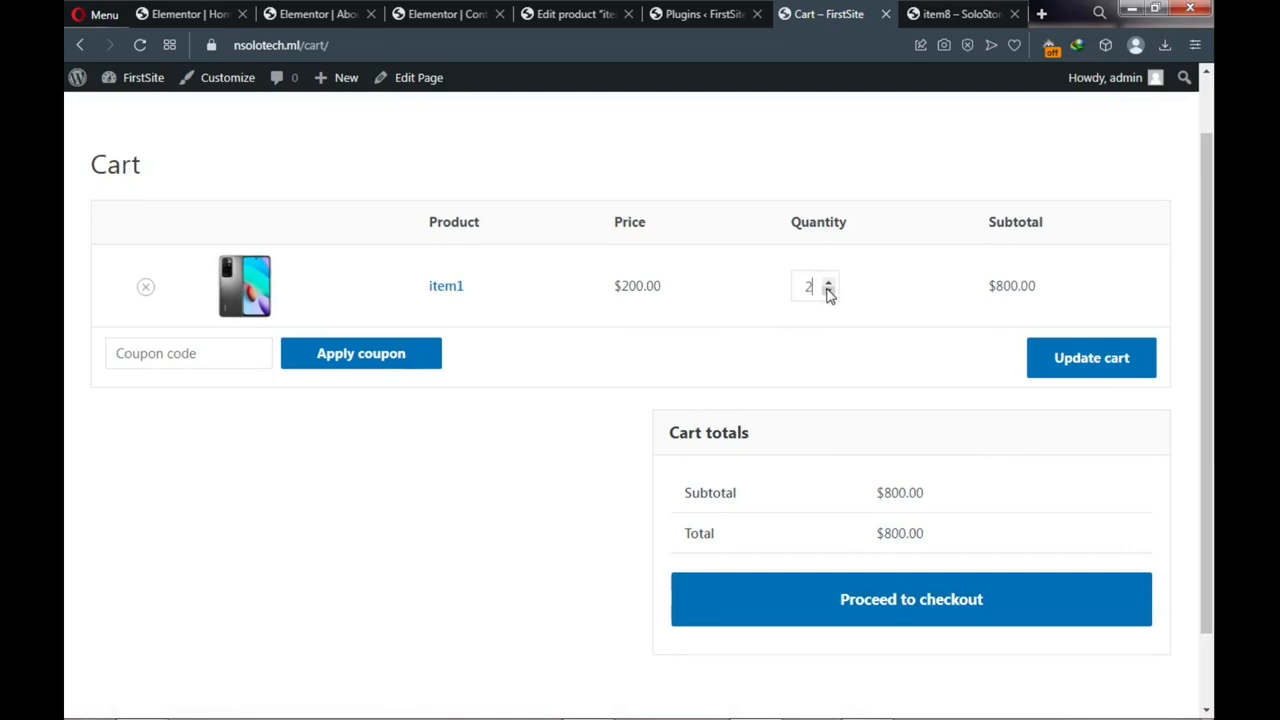
click(1086, 362)
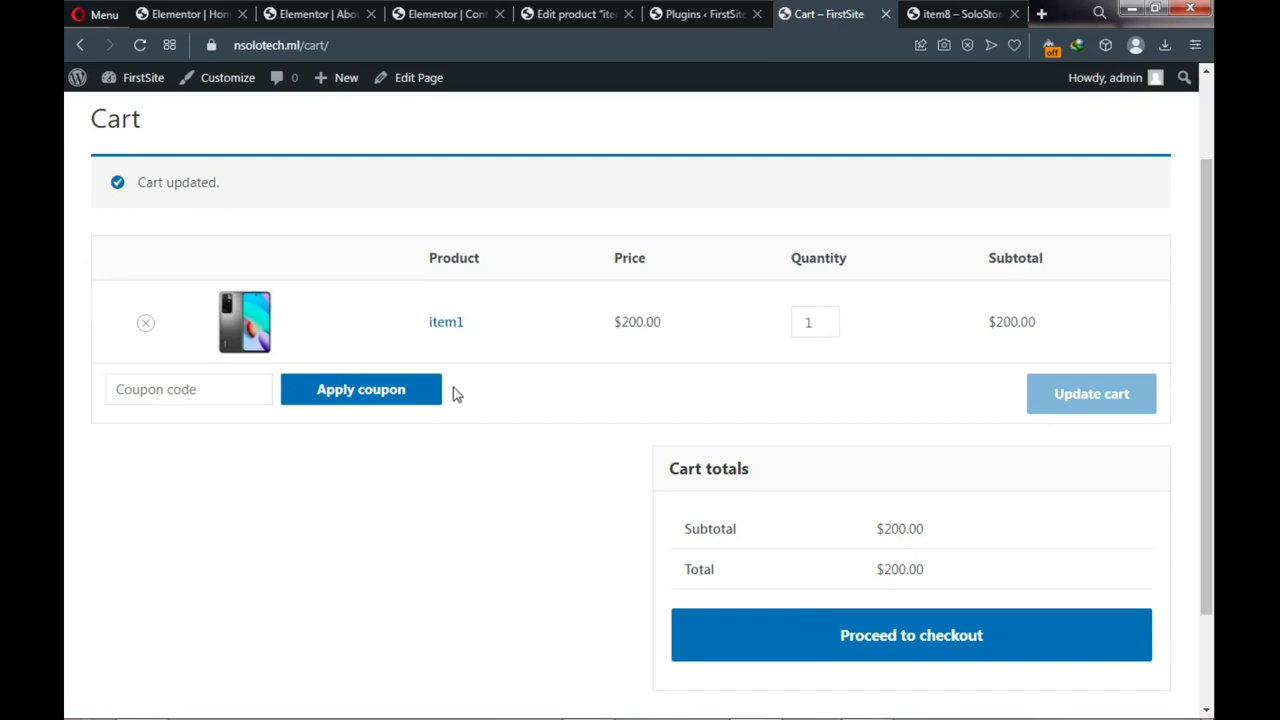
scroll(451, 391, up, 2)
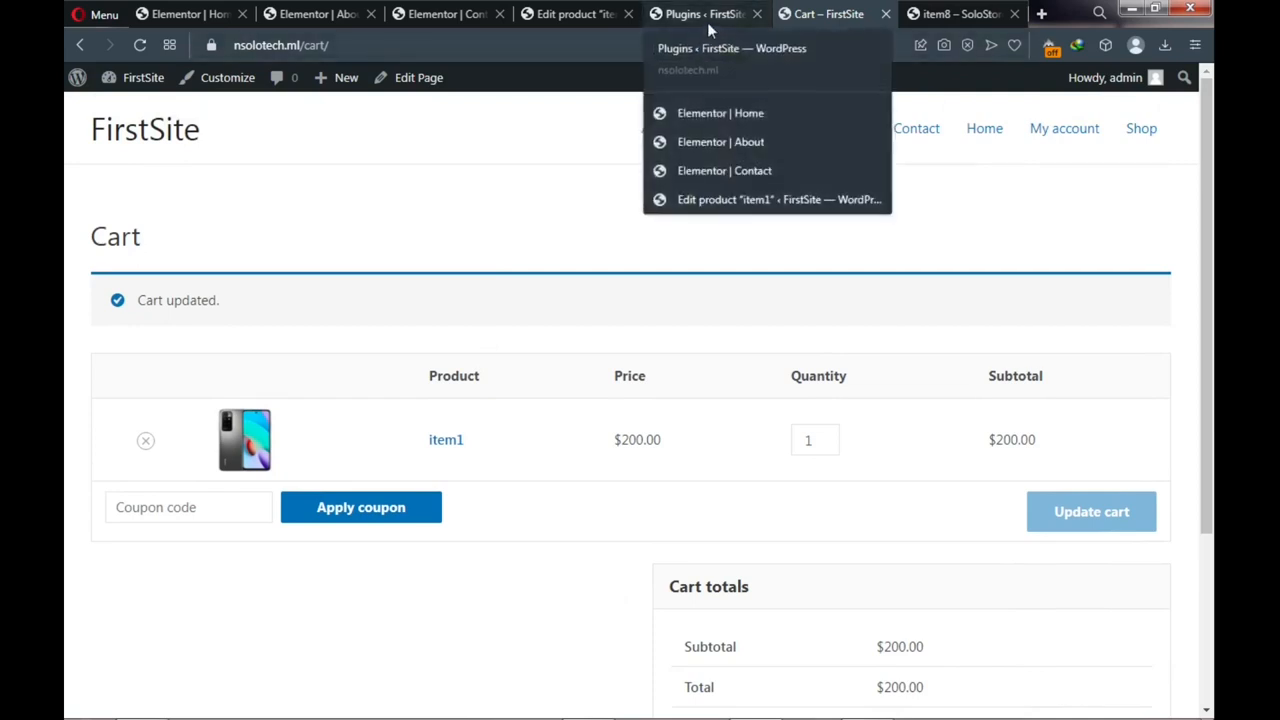
Create a new product named item2 and paste the Lorem ipsum paragraph, repeated three times, as its main description
click(559, 20)
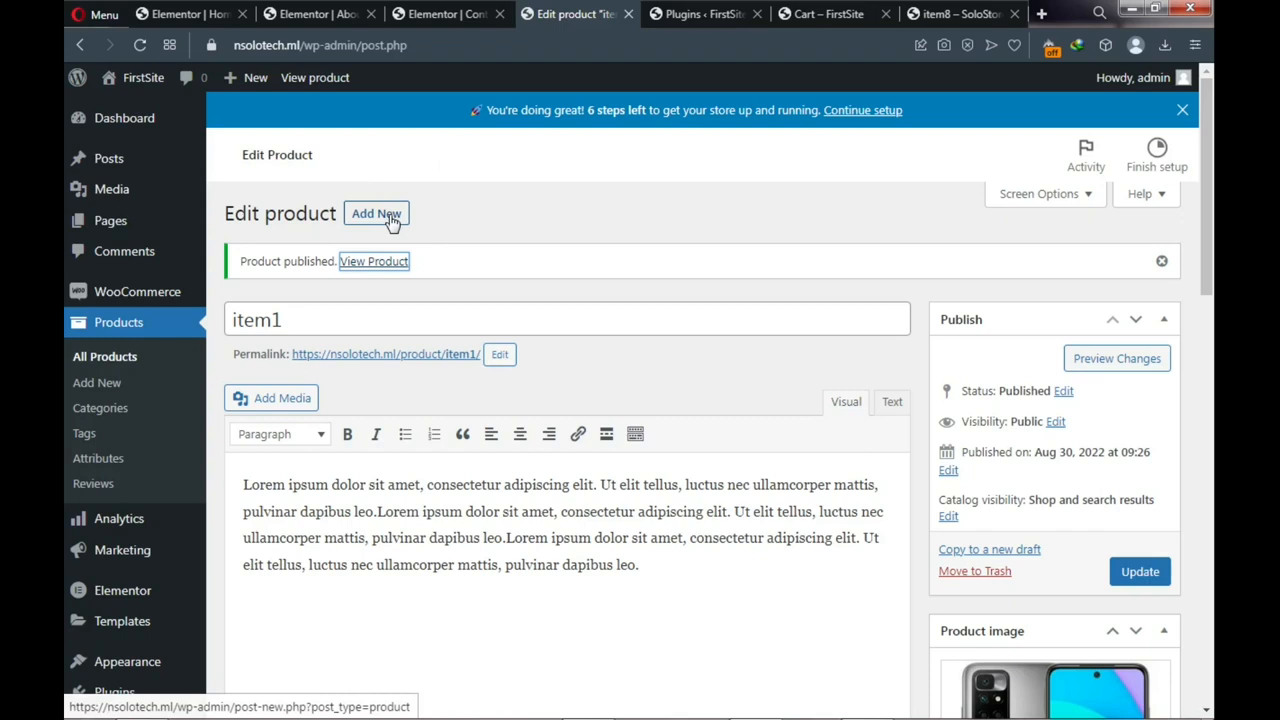
mouse_move(437, 708)
click(375, 215)
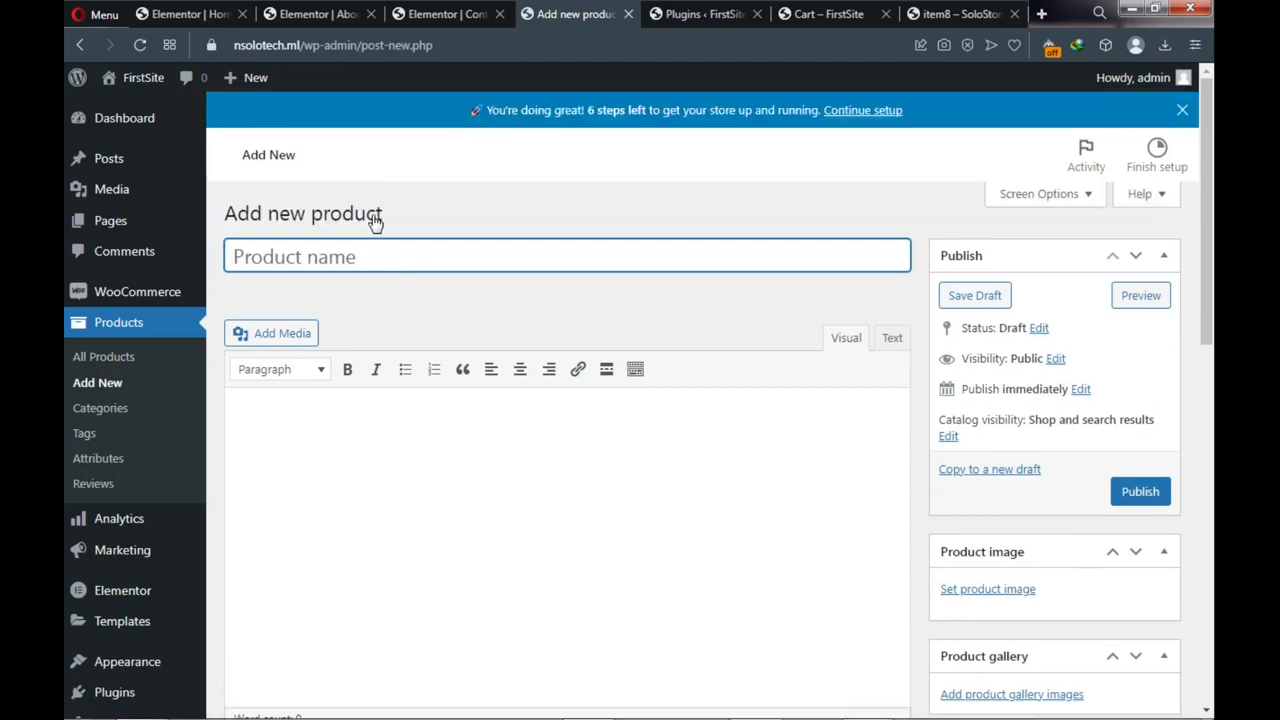
text(it)
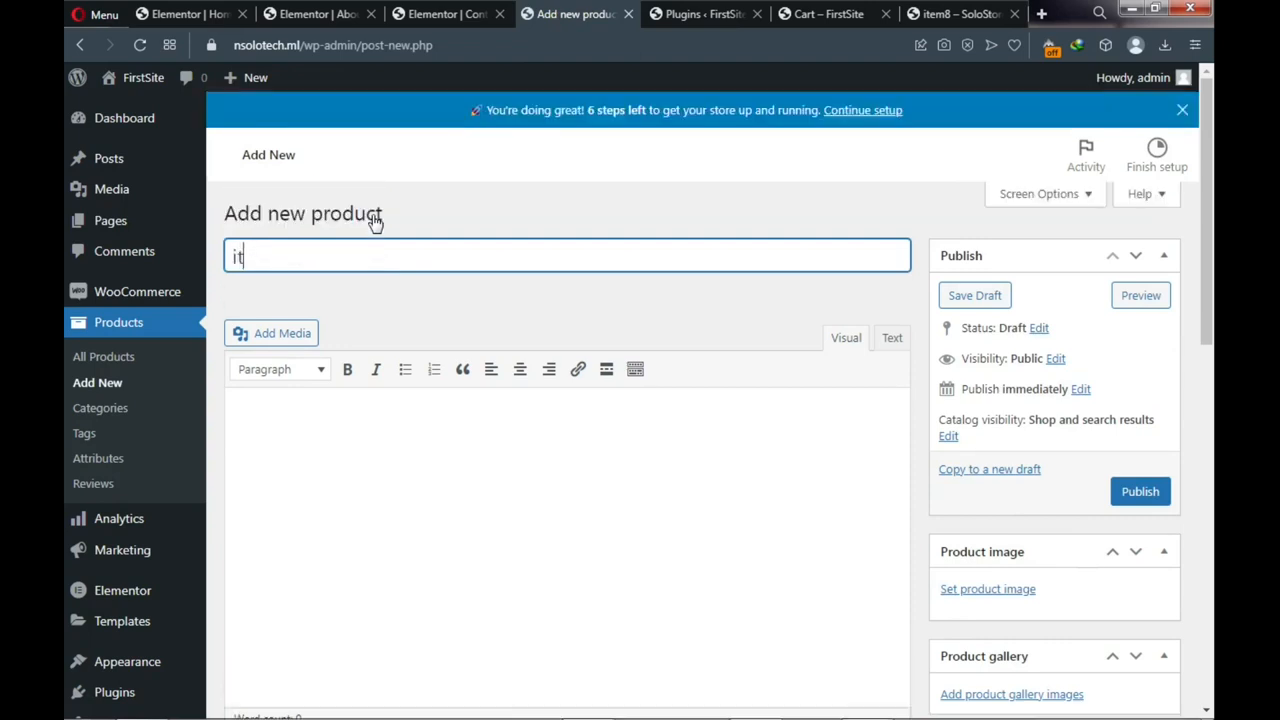
text(em2)
click(332, 407)
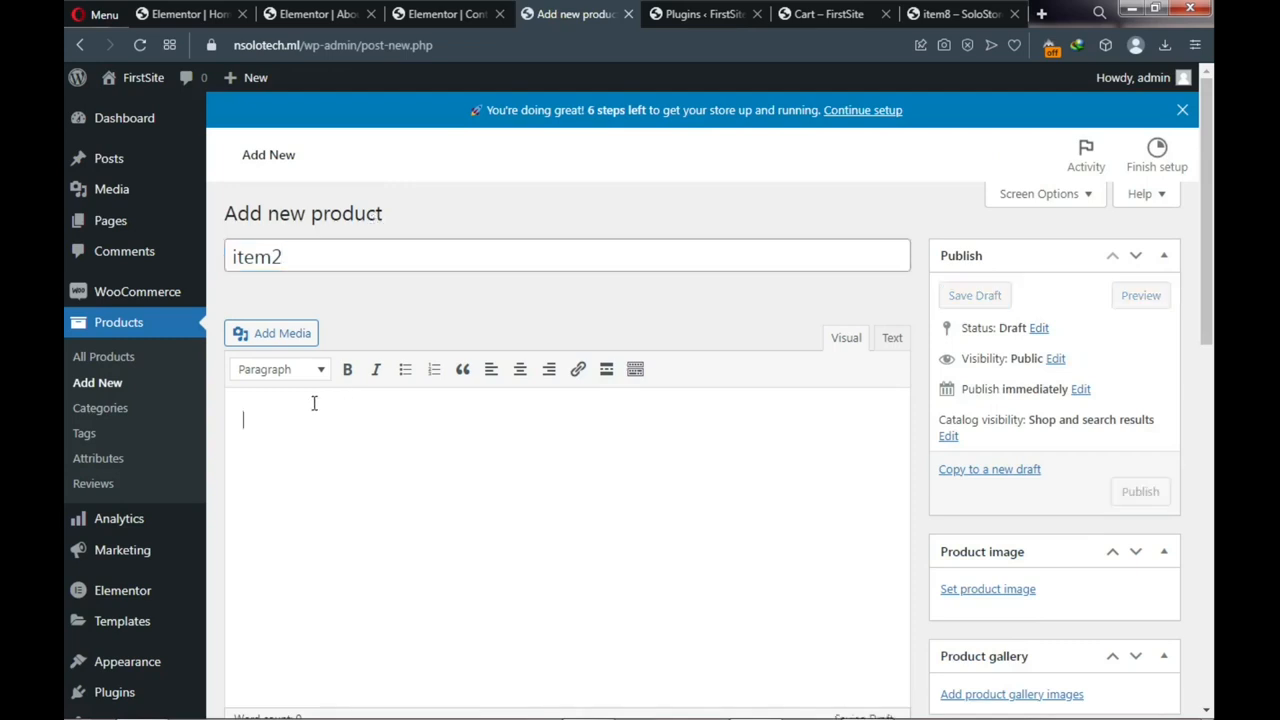
text(Lorem ipsum dolor sit amet, consectetur adipiscing elit. Ut elit tellus, luctus nec ullamcorper mattis, pulvinar dapibus leo.Lorem ipsum dolor sit amet, consectetur adipiscing elit. Ut elit tellus, luctus nec ullamcorper mattis, pulvinar dapibus leo.Lorem ipsum dolor sit amet, consectetur adipiscing elit. Ut elit tellus, luctus nec ullamcorper mattis, pulvinar dapibus leo.)
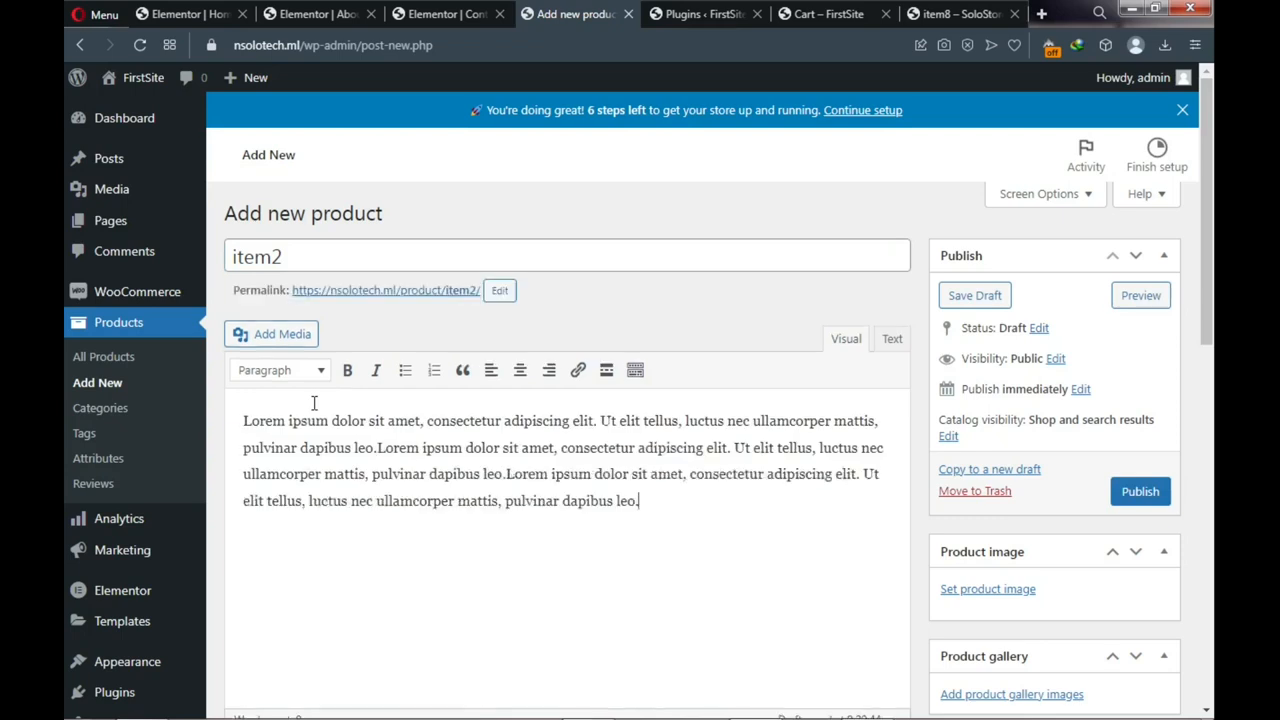
Set item2's regular price to 500 dollars
scroll(420, 457, down, 3)
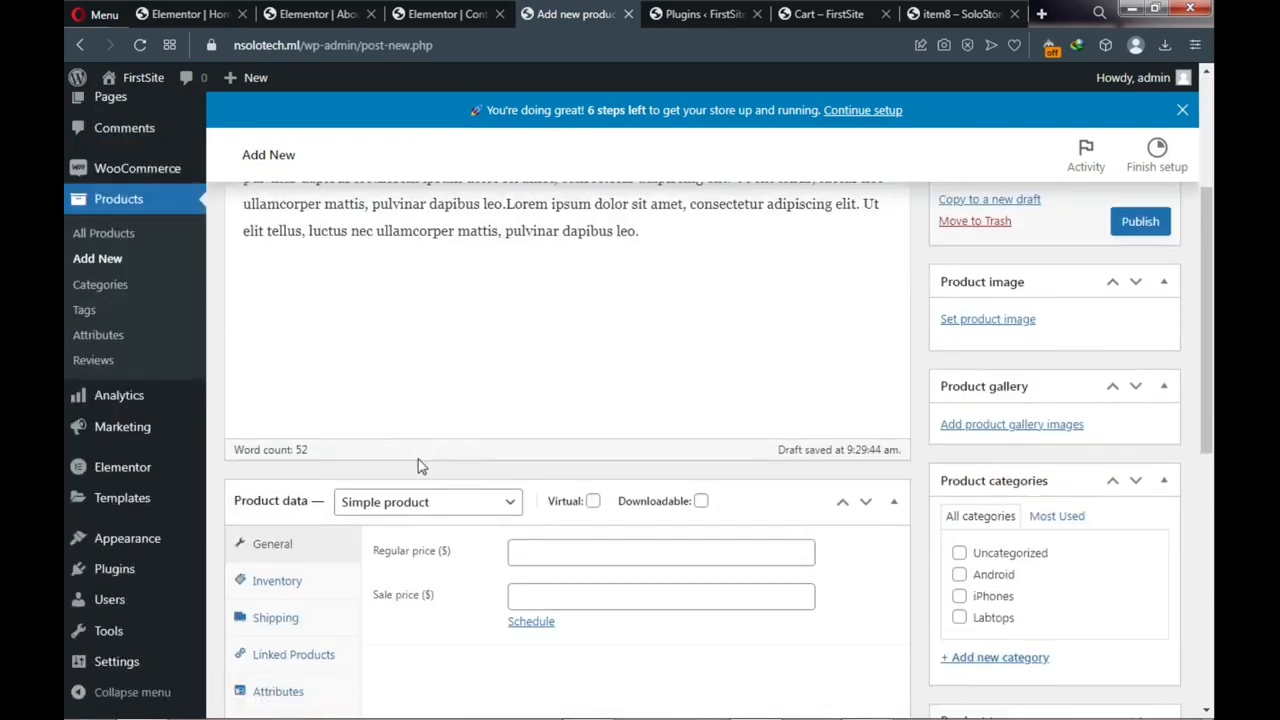
scroll(426, 478, down, 1)
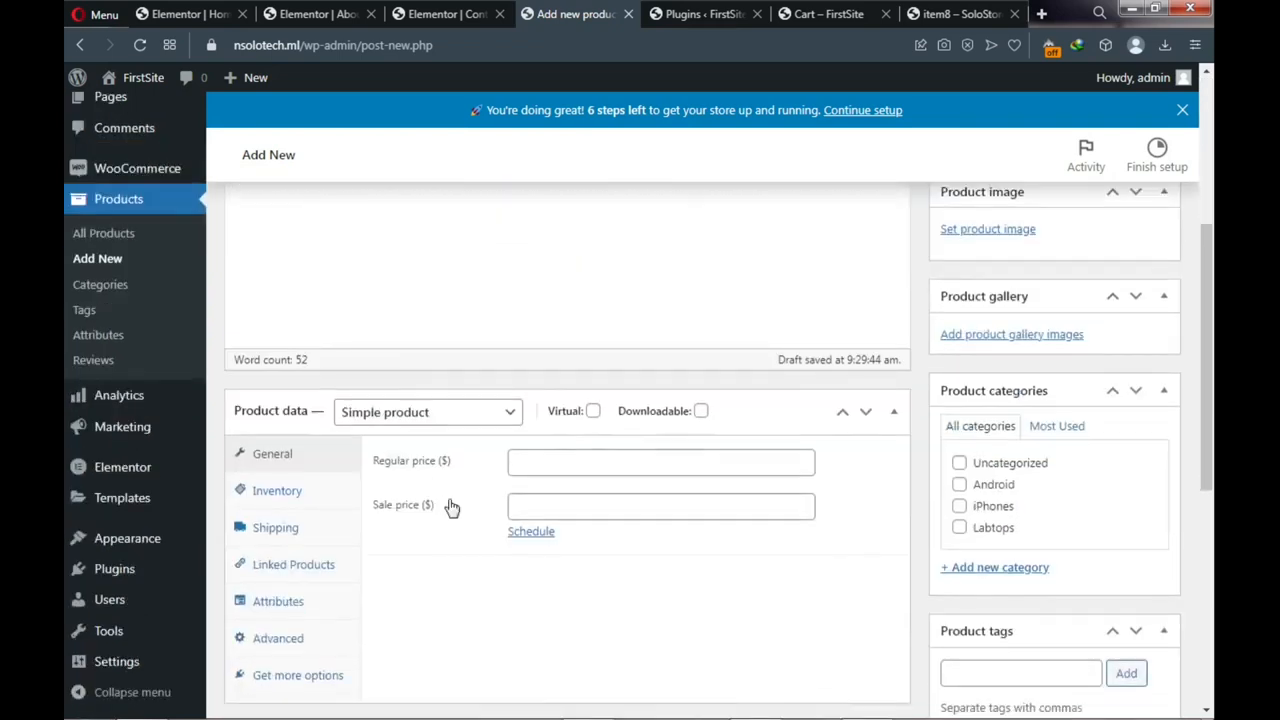
click(541, 462)
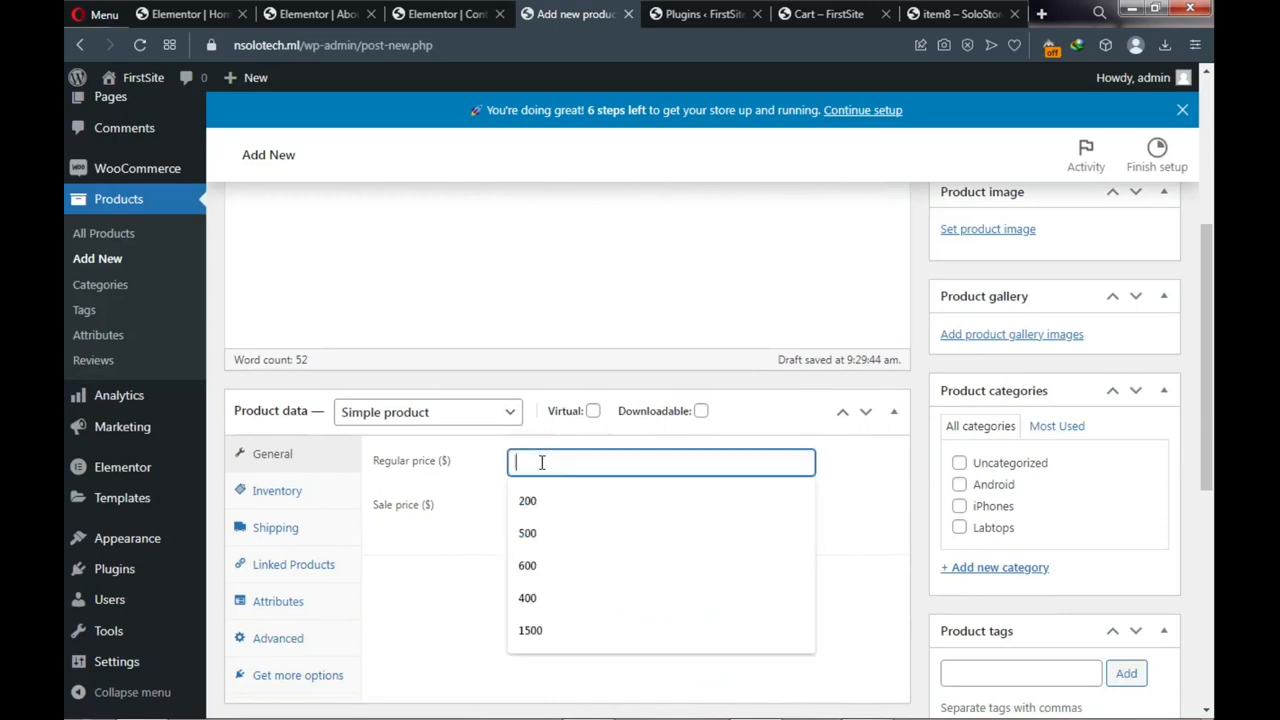
text(500)
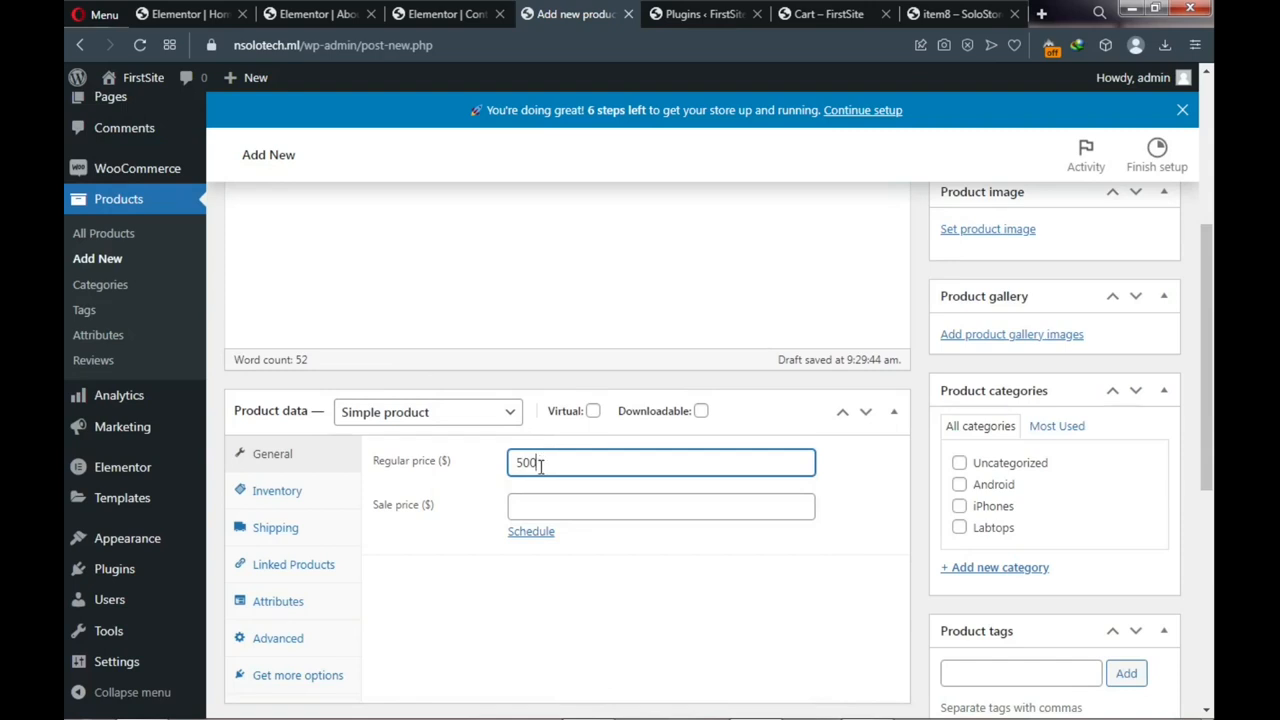
Fill item2's product short description with the single Lorem ipsum passage ending in "pulvinar dapibus leo."
scroll(540, 474, down, 4)
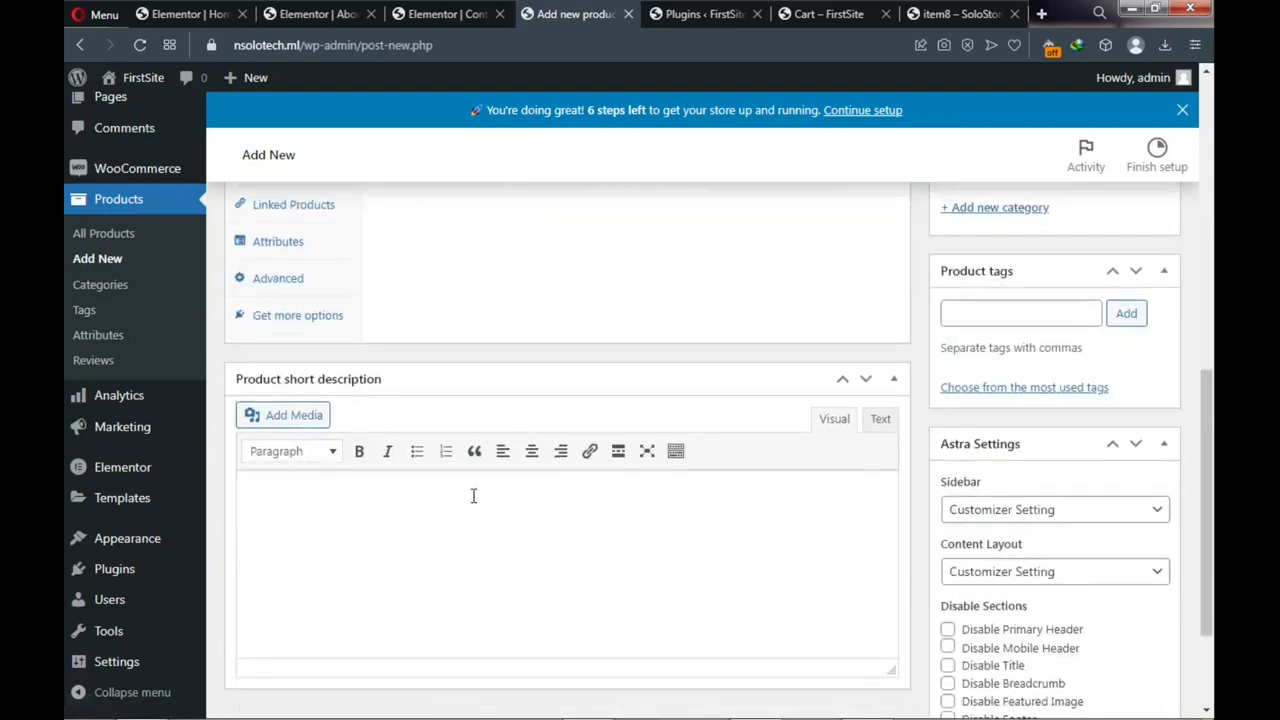
click(421, 495)
text(Lorem ipsum dolor sit amet, consectetur adipiscing elit. Ut elit tellus, luctus nec ullamcorper mattis, pulvinar dapibus leo.)
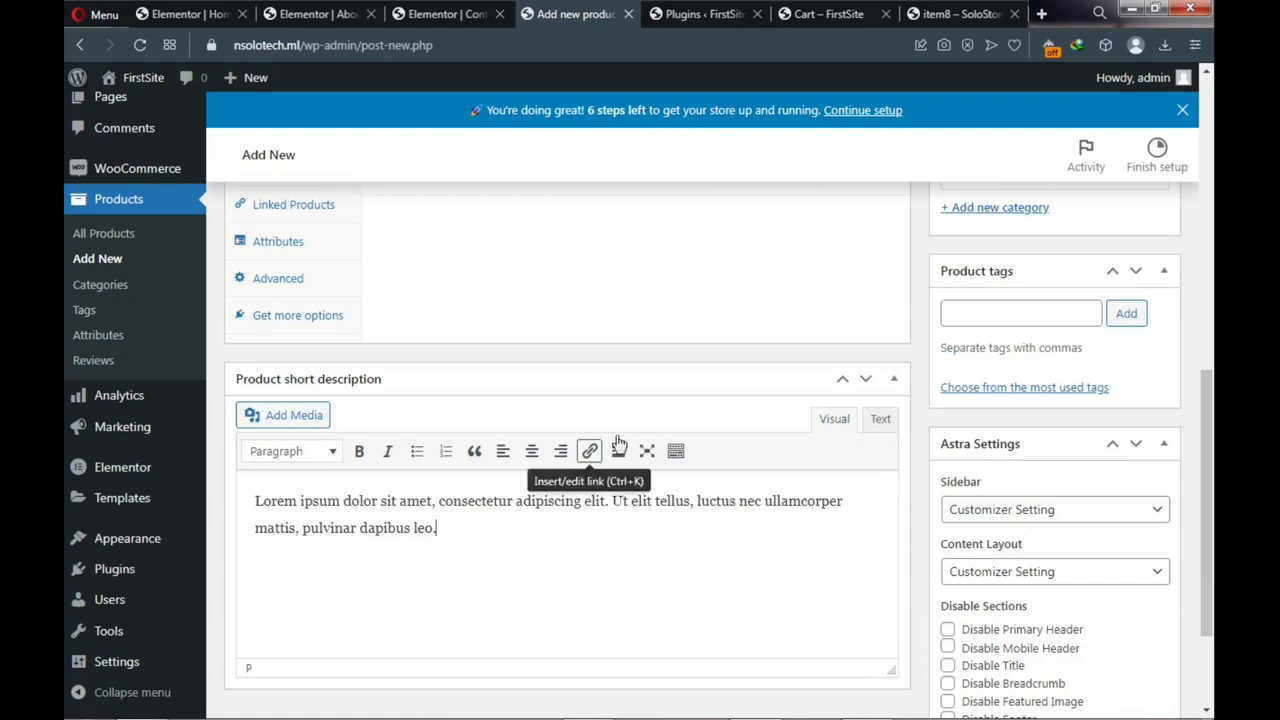
Assign item2 to the iPhones product category
scroll(653, 425, up, 1)
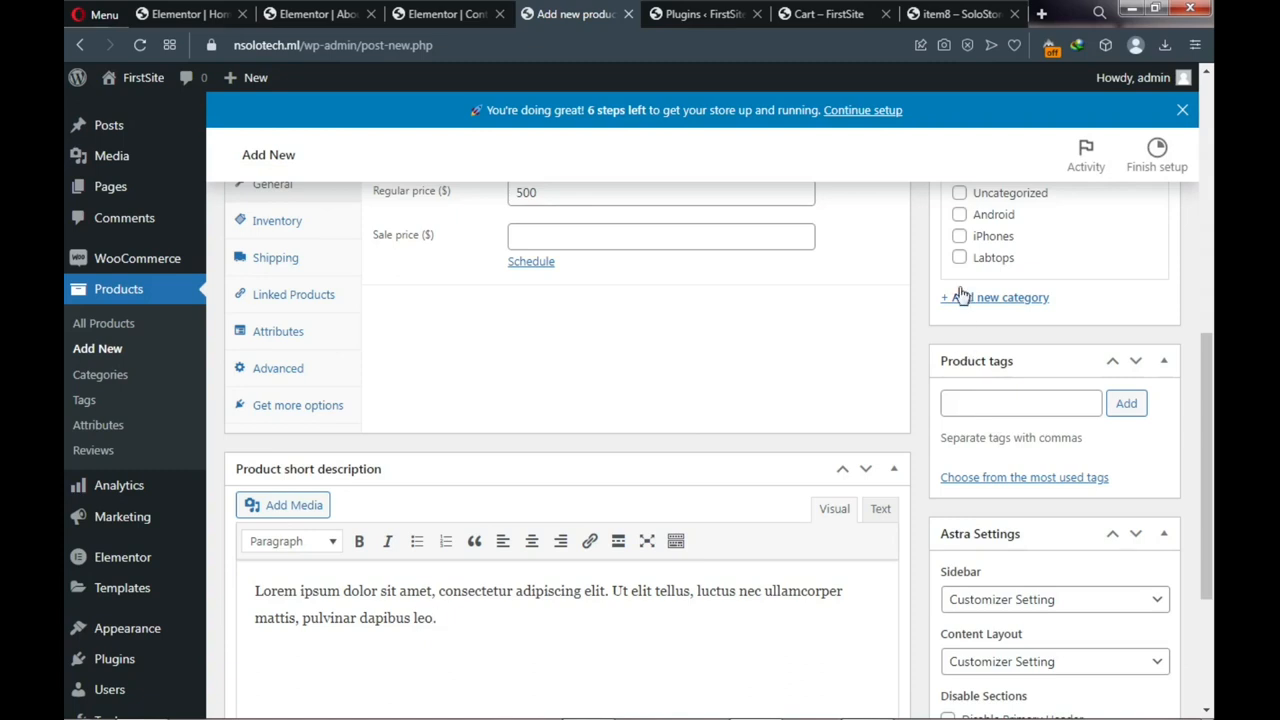
scroll(975, 290, up, 1)
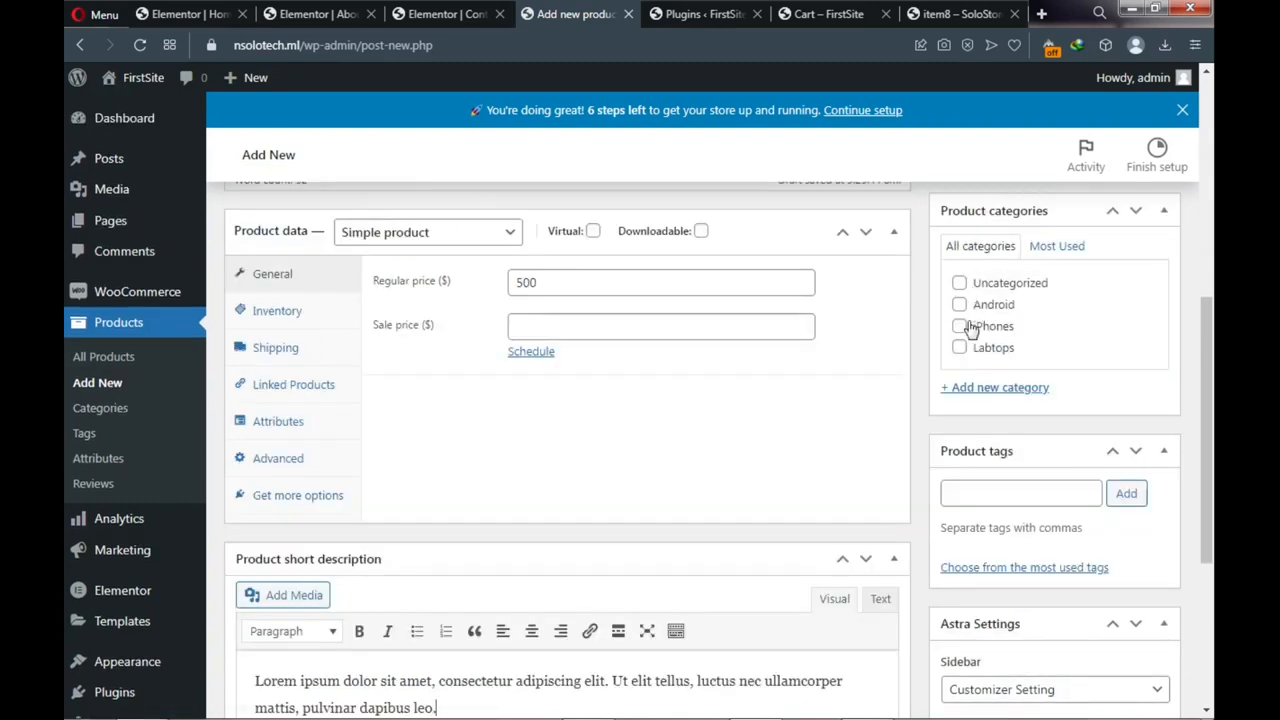
click(960, 330)
scroll(962, 338, up, 2)
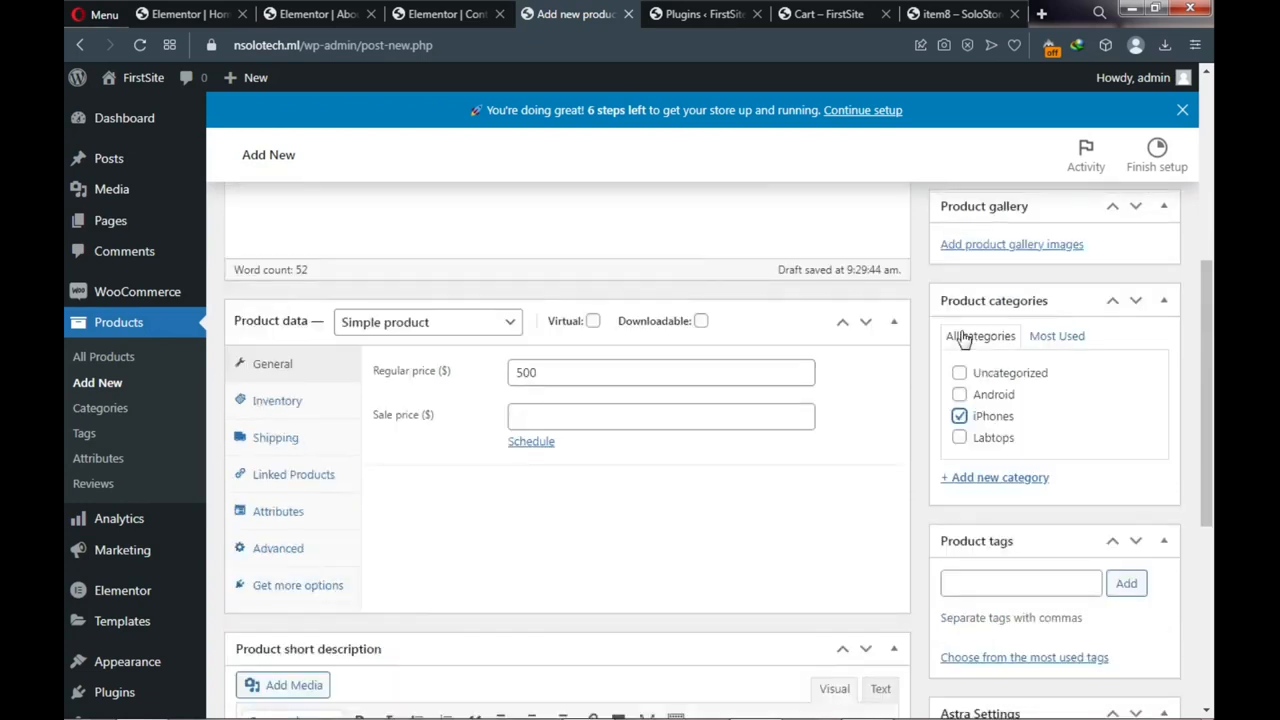
scroll(963, 339, up, 1)
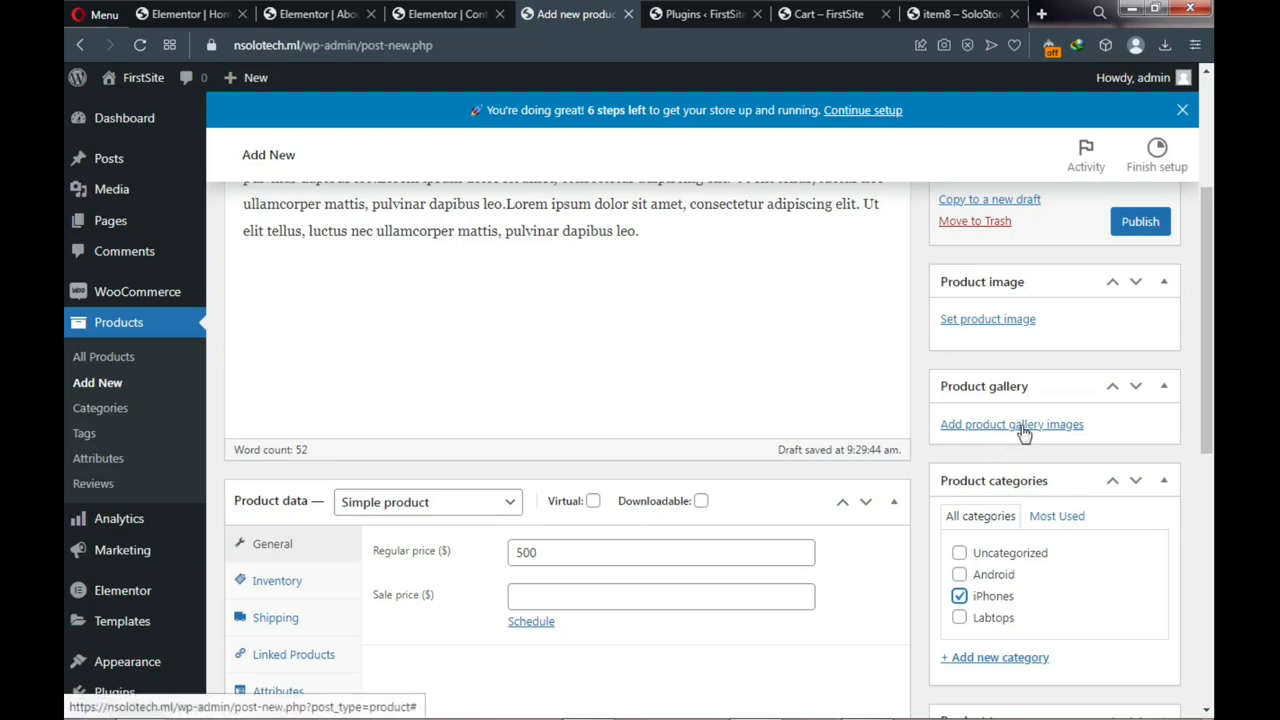
Set the gold iPhone picture item5.jpg from the media library as item2's product image and publish the product
click(977, 322)
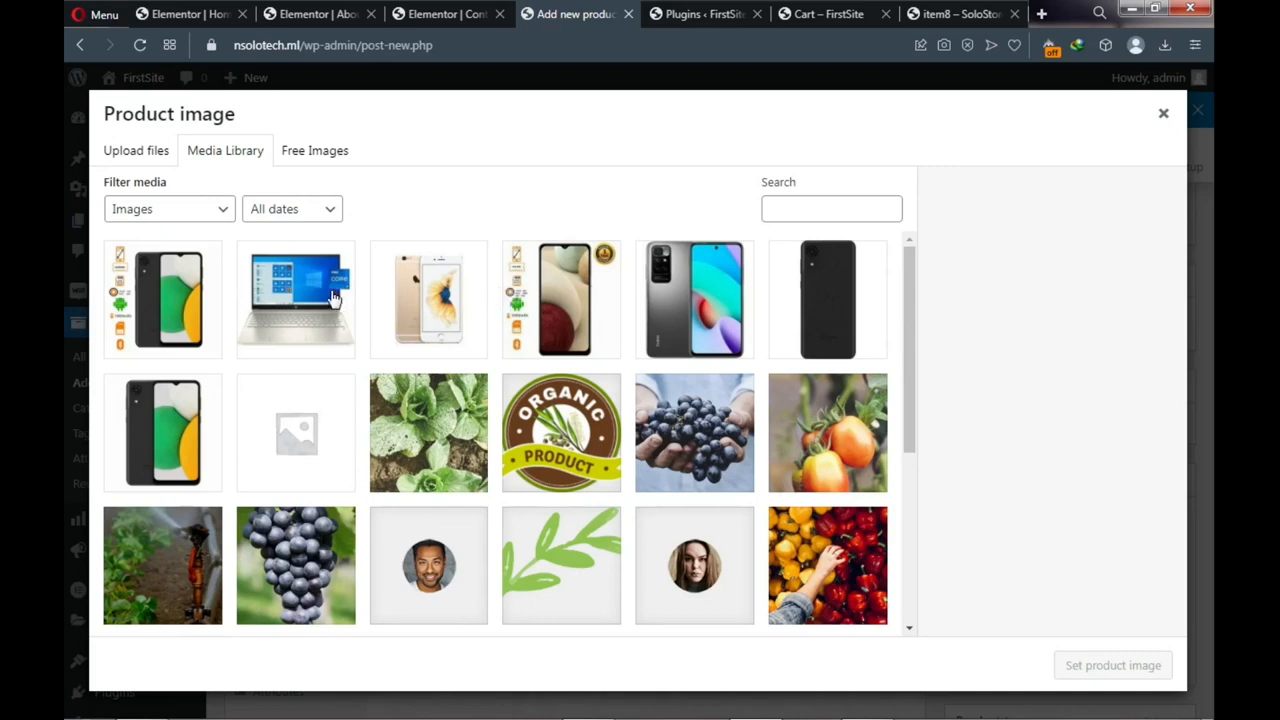
click(434, 308)
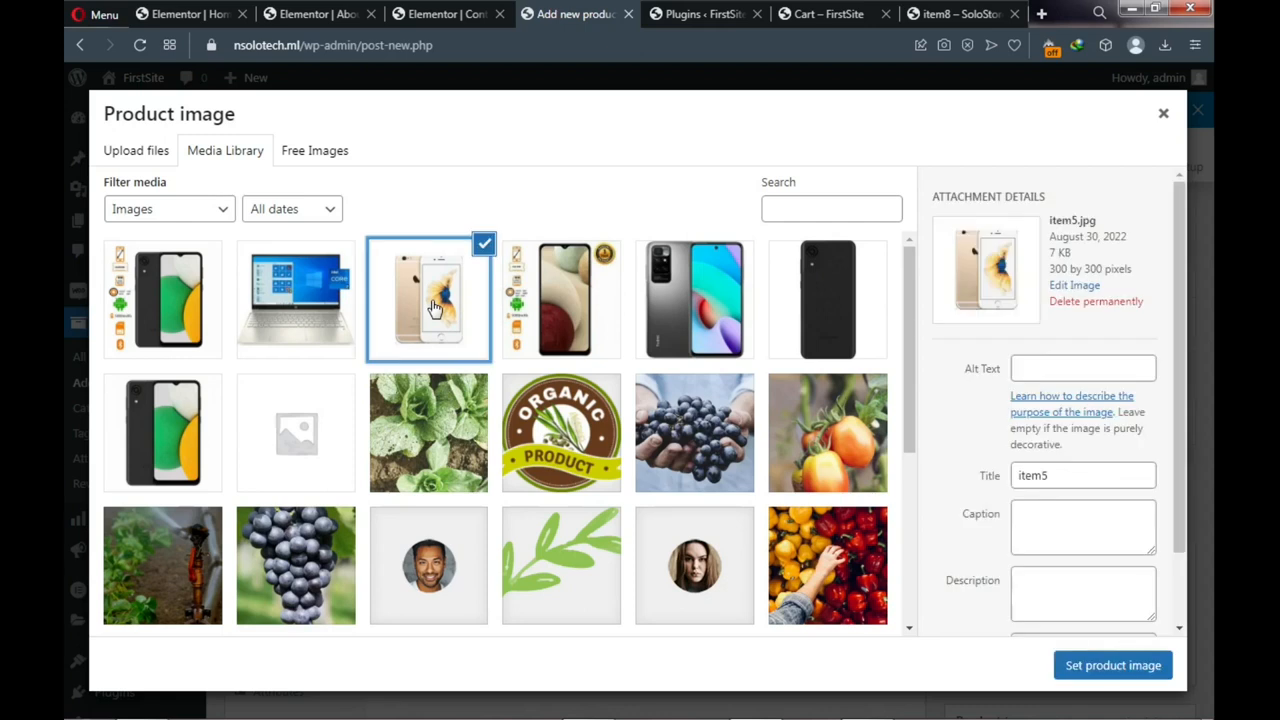
click(1095, 668)
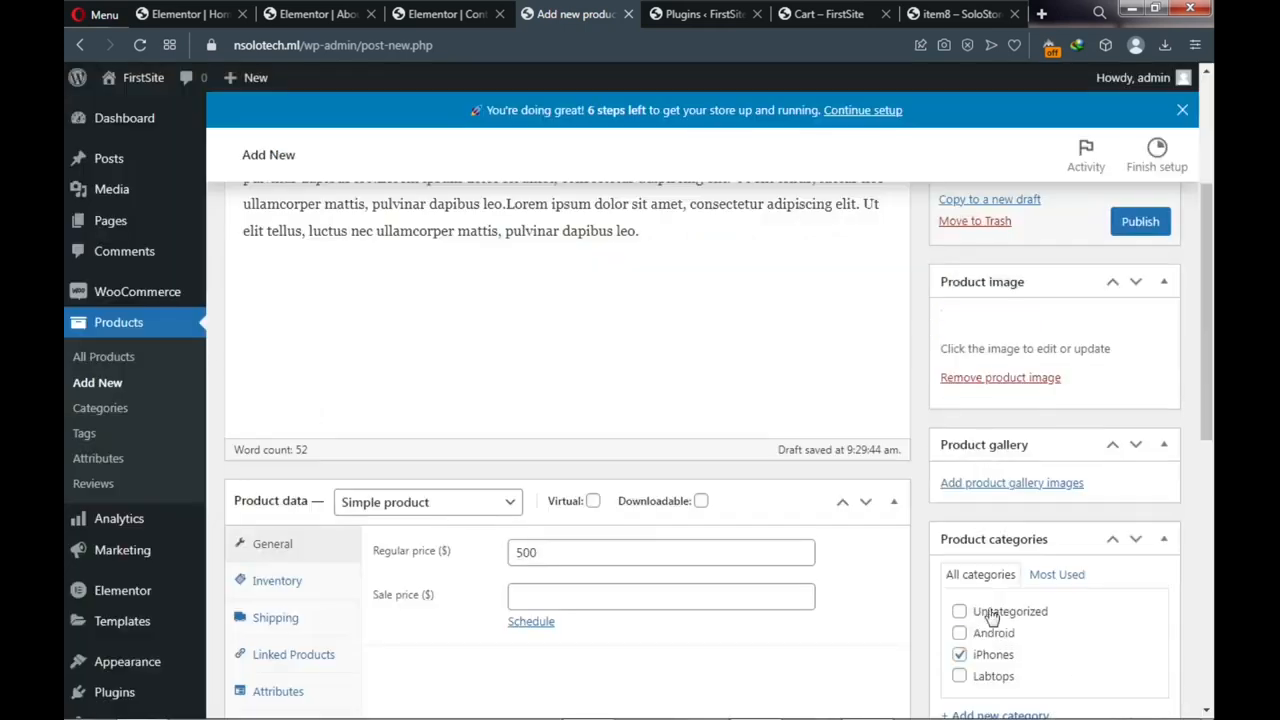
scroll(680, 371, up, 5)
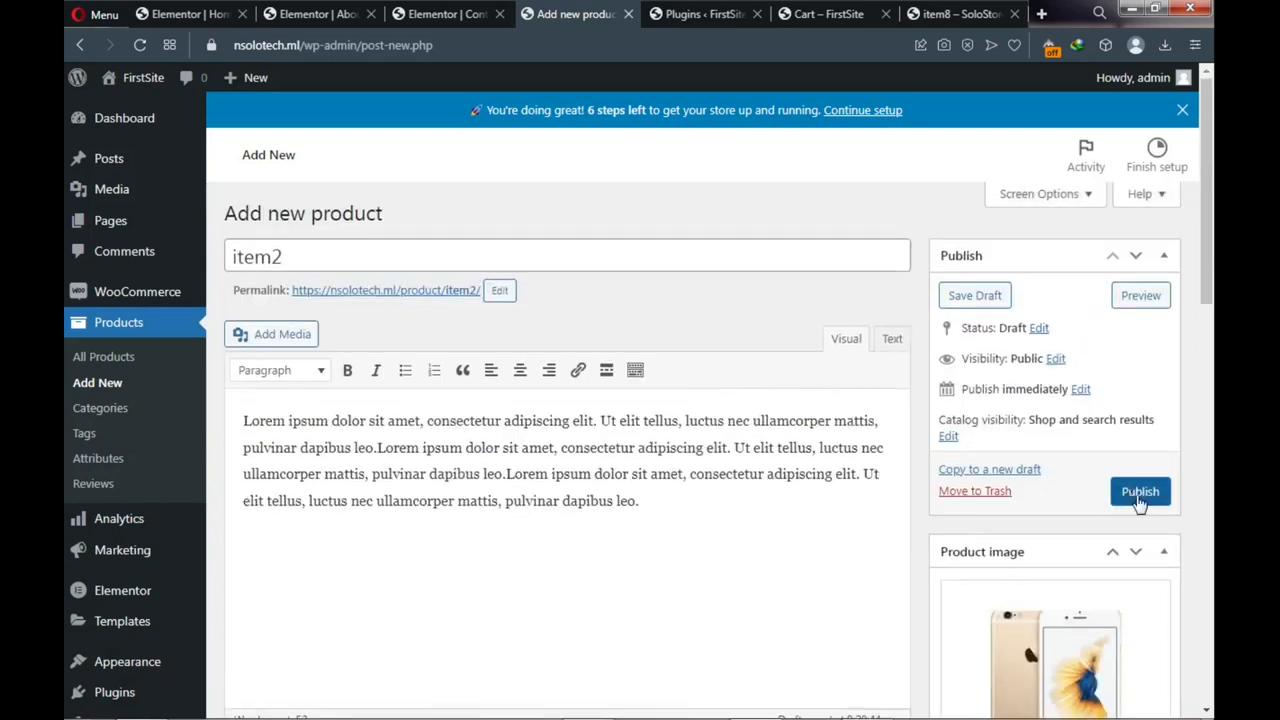
click(1124, 494)
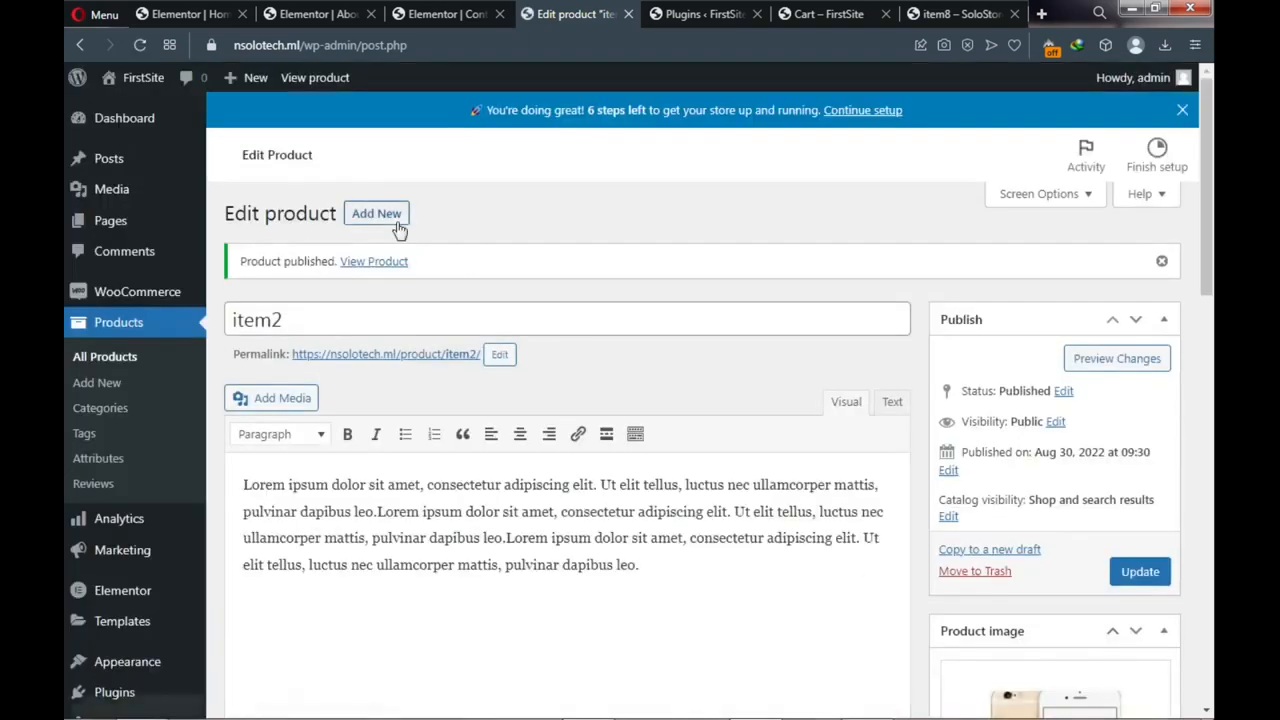
Start a new WooCommerce product and name it item3
click(383, 218)
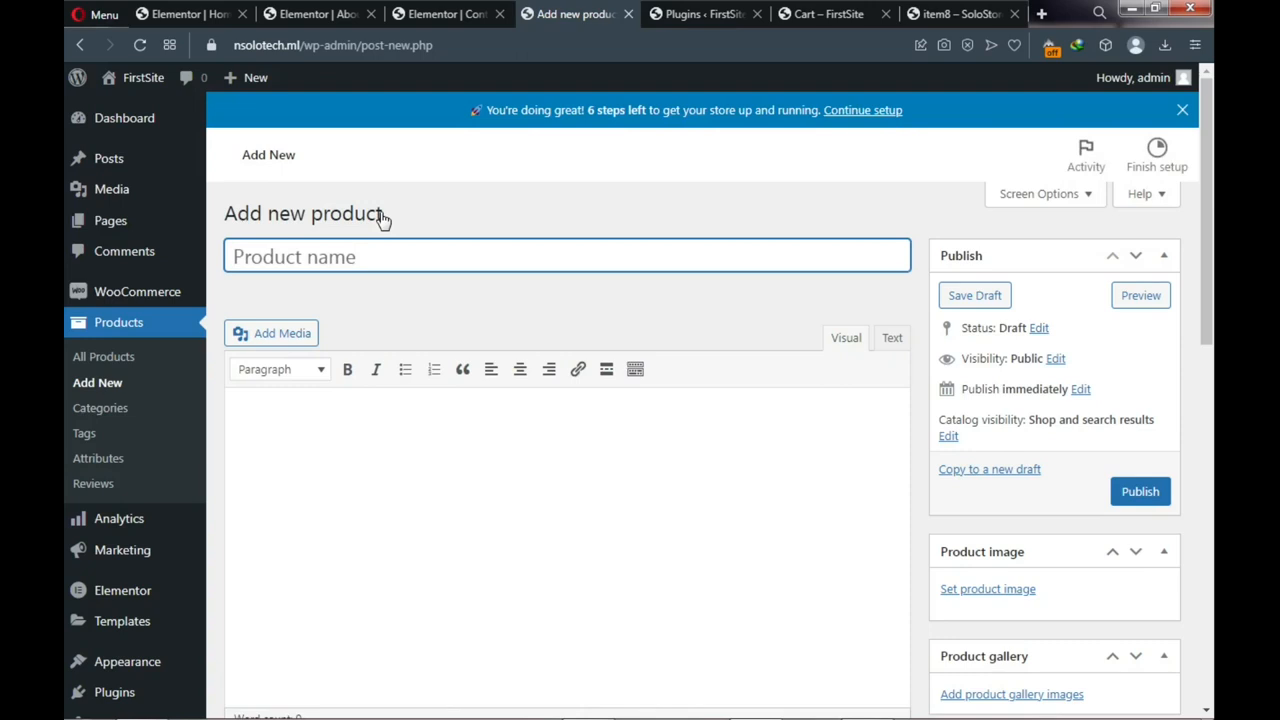
text(item3)
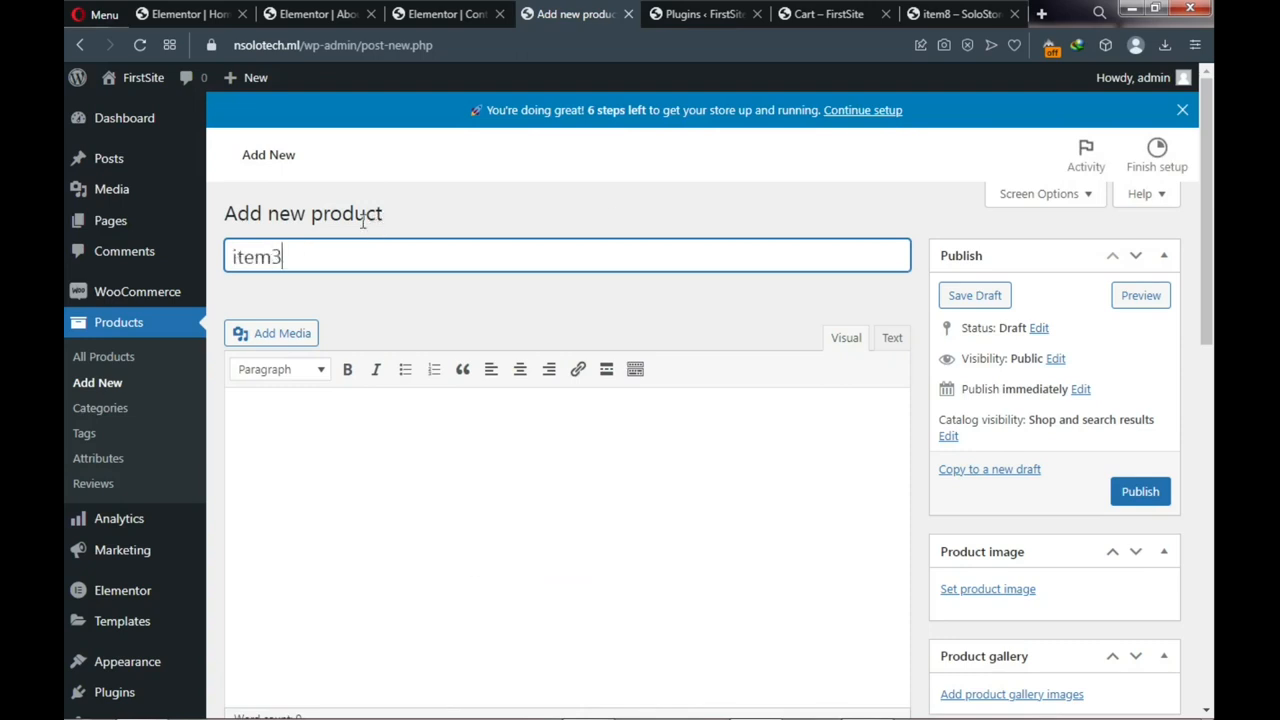
right_click(380, 213)
Fill item3's main description with five consecutive copies of the Lorem ipsum passage ending in "pulvinar dapibus leo."
click(295, 414)
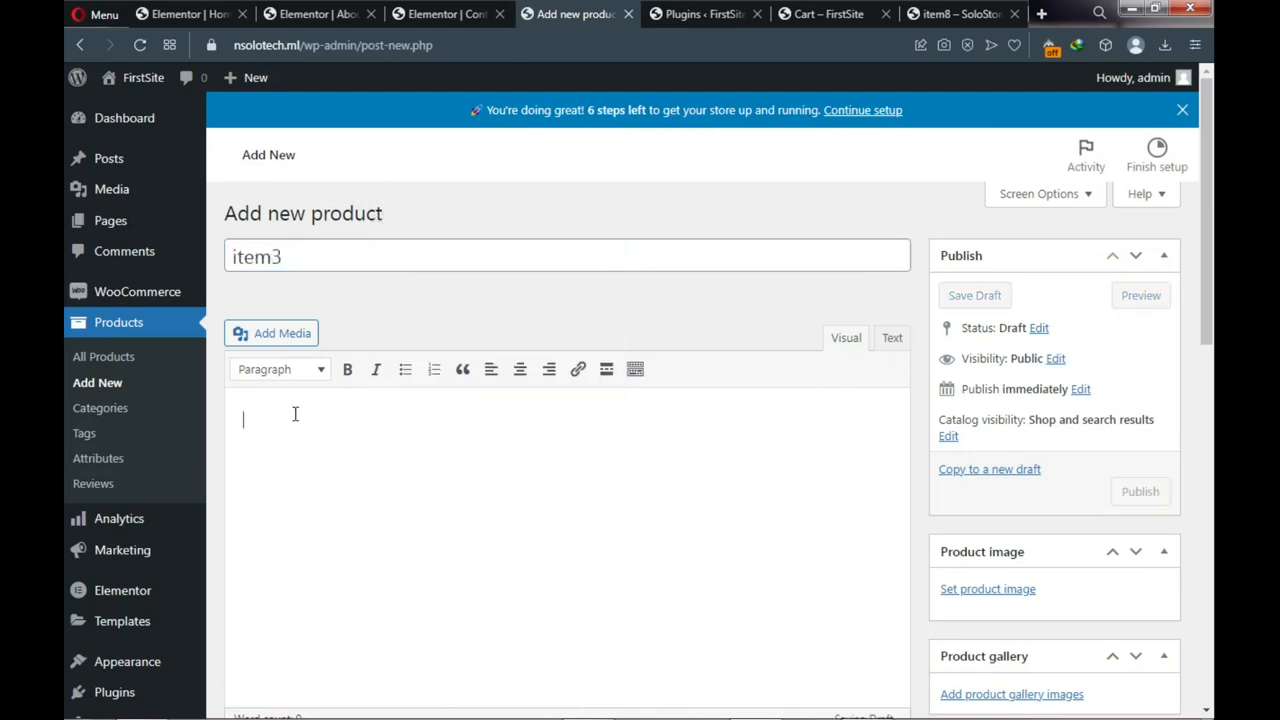
text(Lorem ipsum dolor sit amet, consectetur adipiscing elit. Ut elit tellus, luctus nec ullamcorper mattis, pulvinar dapibus leo.)
text(v)
text(Lorem ipsum dolor sit amet, consectetur adipiscing elit. Ut elit tellus, luctus nec ullamcorper mattis, pulvinar dapibus leo.)
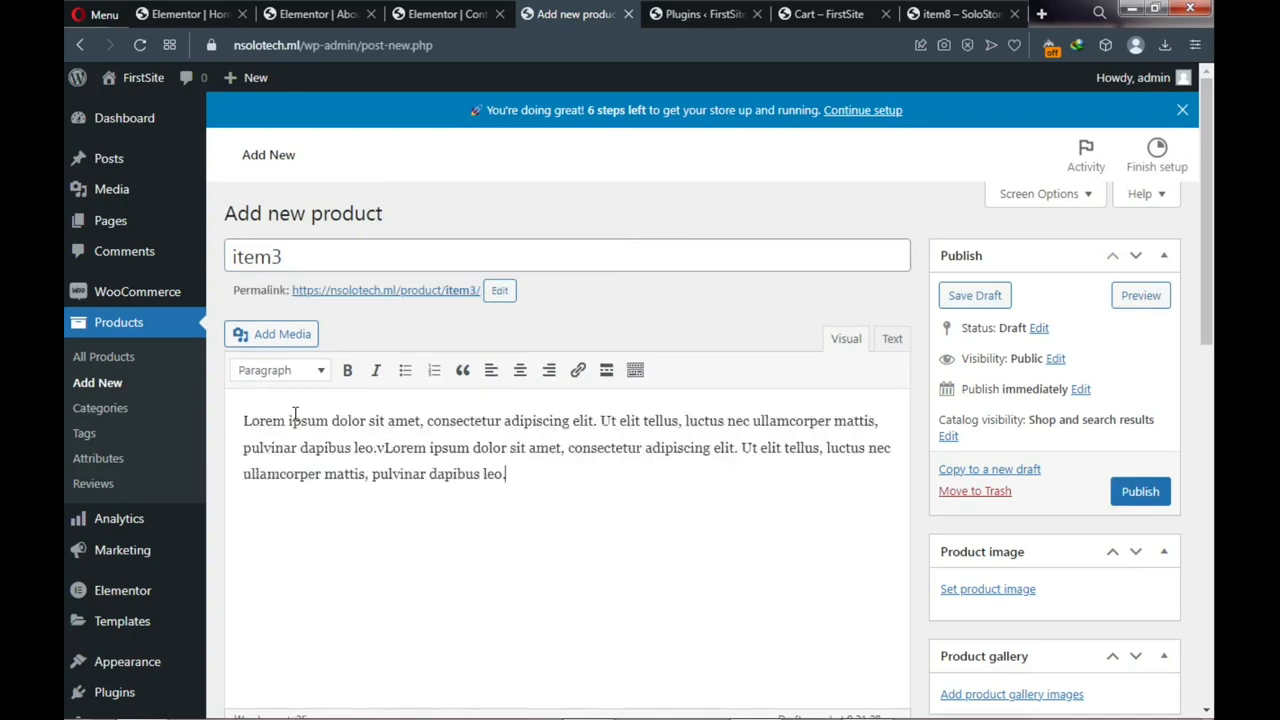
text(Lorem ipsum dolor sit amet, consectetur adipiscing elit. Ut elit tellus, luctus nec ullamcorper mattis, pulvinar dapibus leo.)
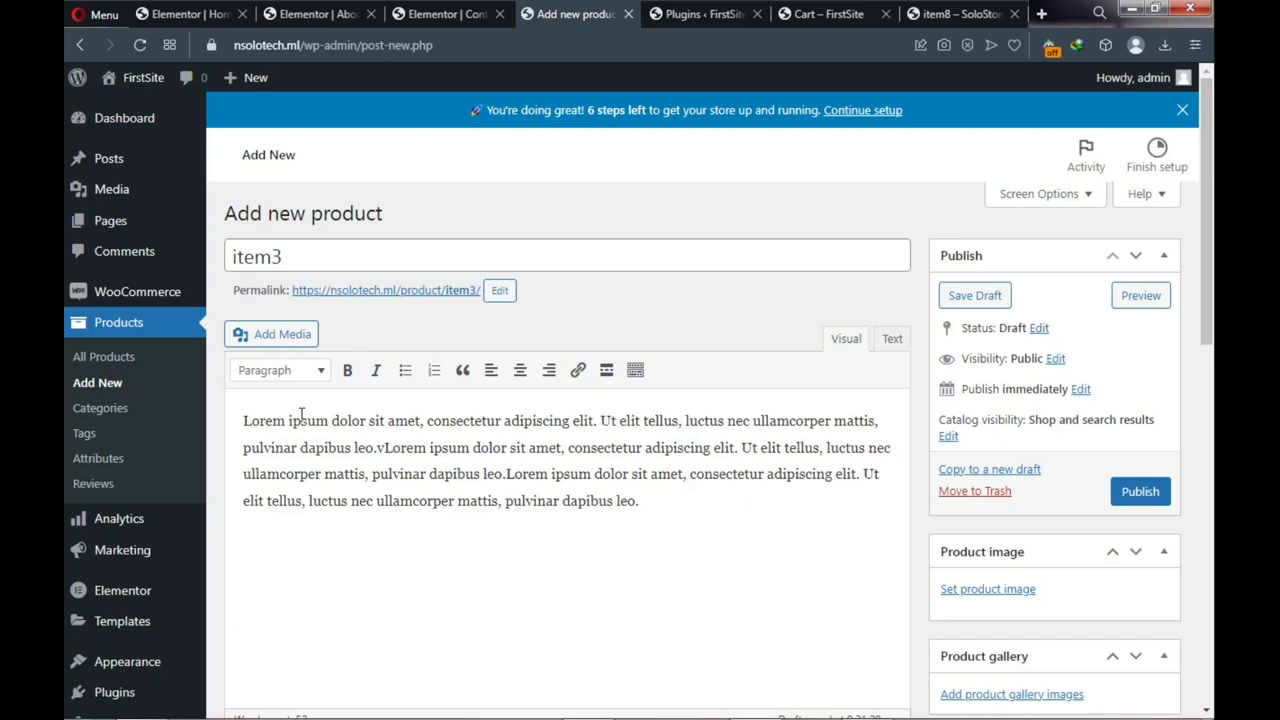
key(ctrl+v)
key(ctrl+v)
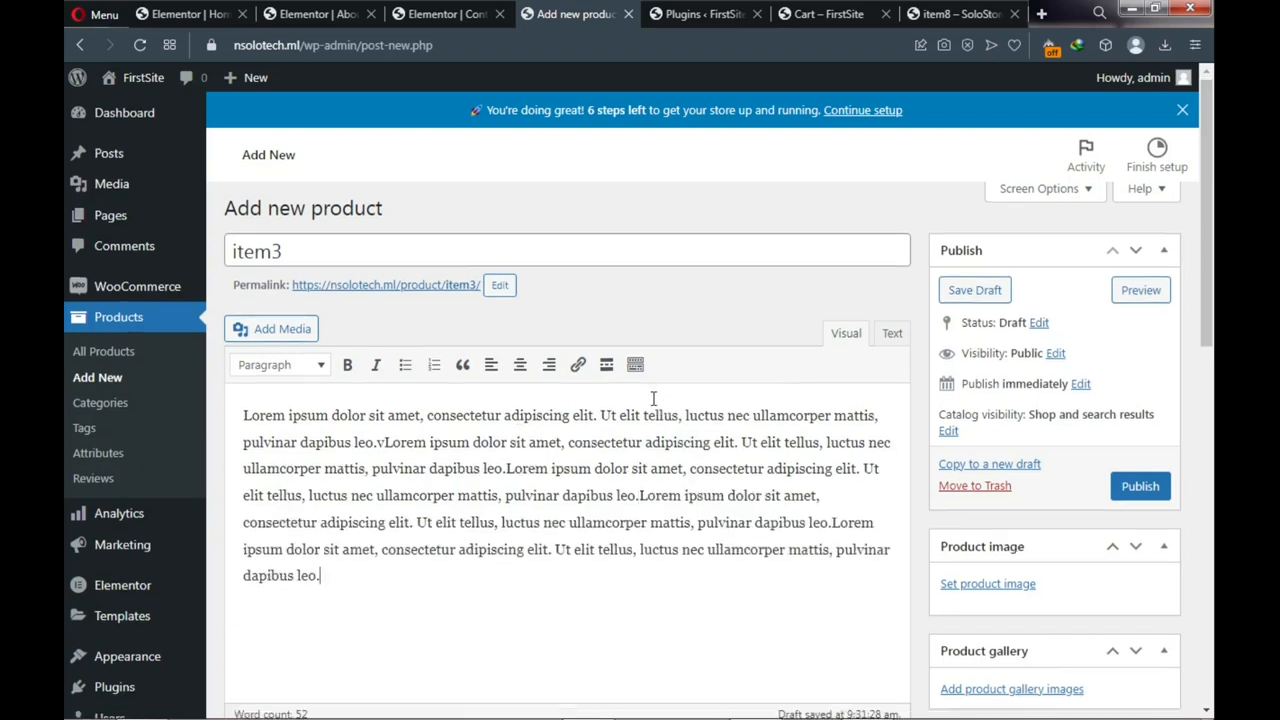
Set item3's regular price to 100 dollars
scroll(651, 400, down, 1)
scroll(594, 360, up, 1)
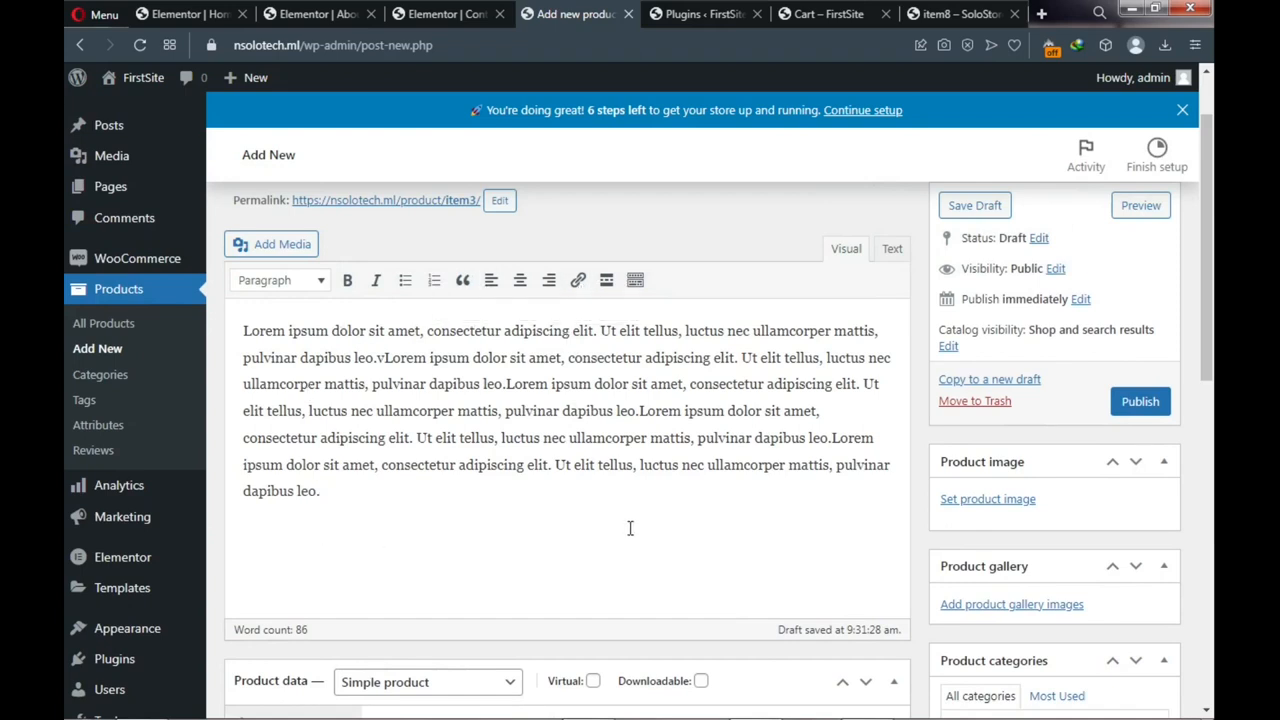
scroll(631, 526, down, 1)
scroll(630, 532, down, 2)
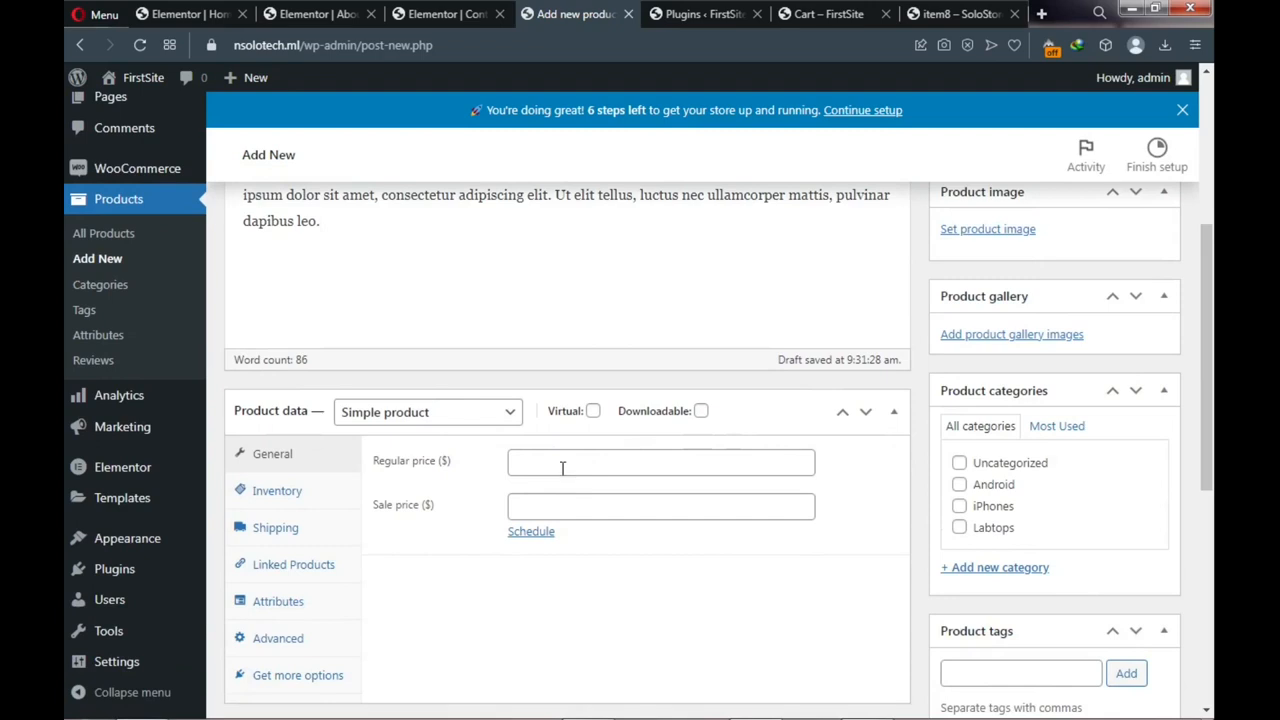
click(560, 462)
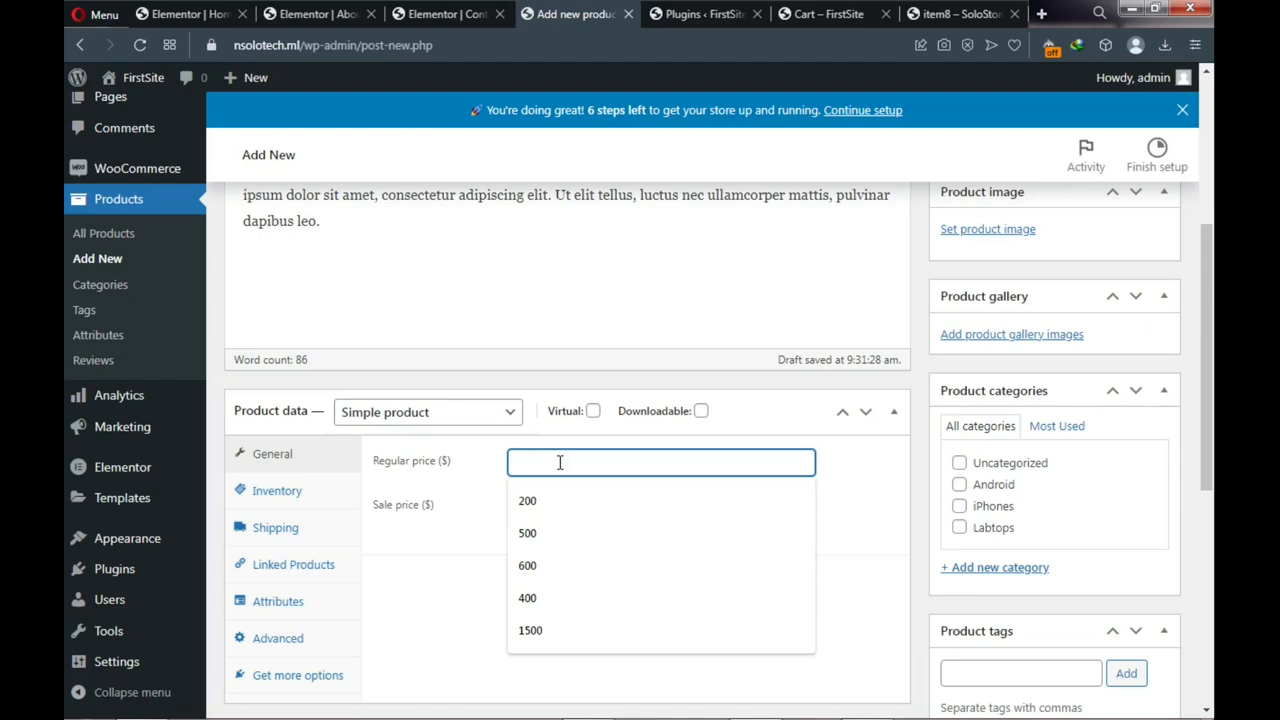
text(100)
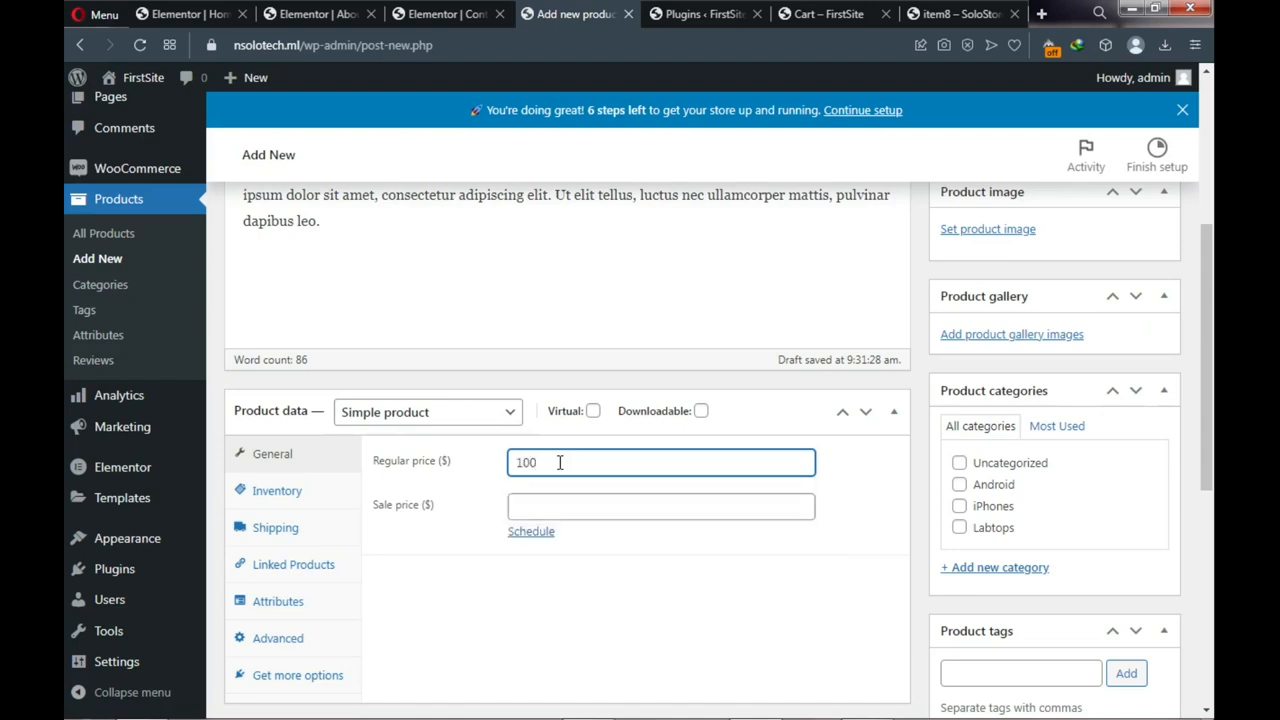
Fill item3's product short description with a single Lorem ipsum passage ending in "pulvinar dapibus leo."
scroll(428, 555, down, 2)
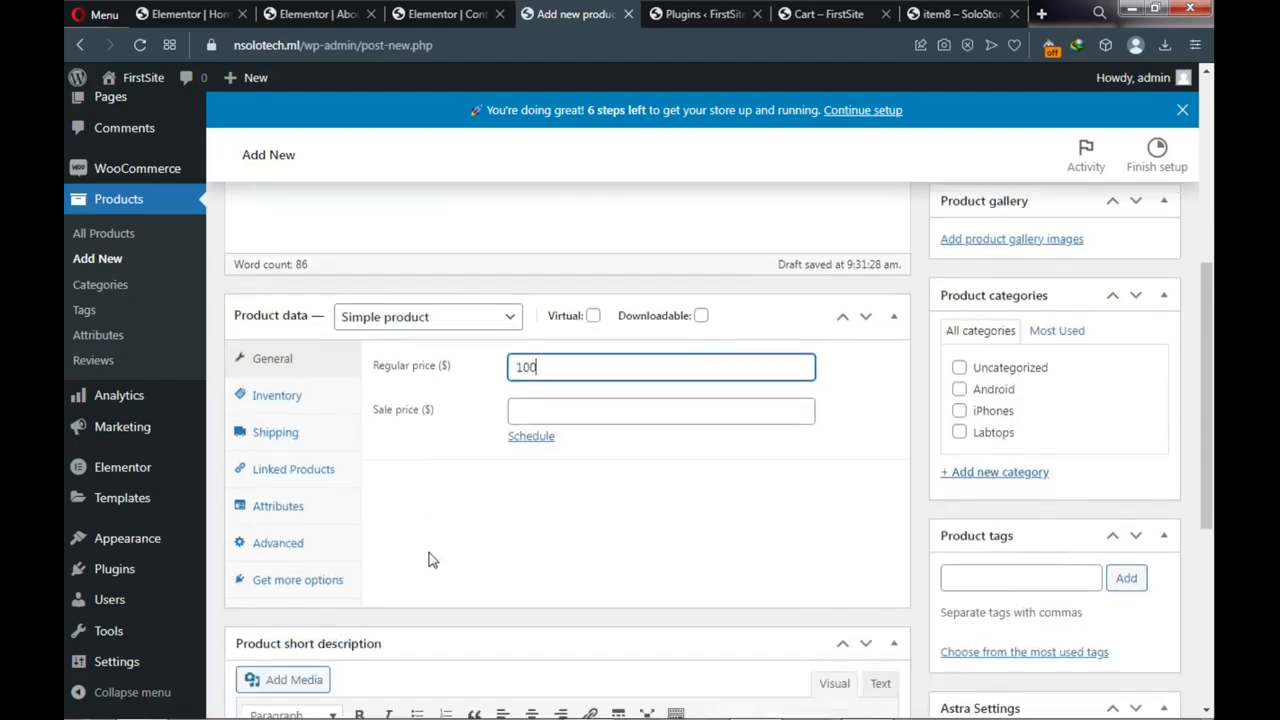
scroll(426, 555, down, 1)
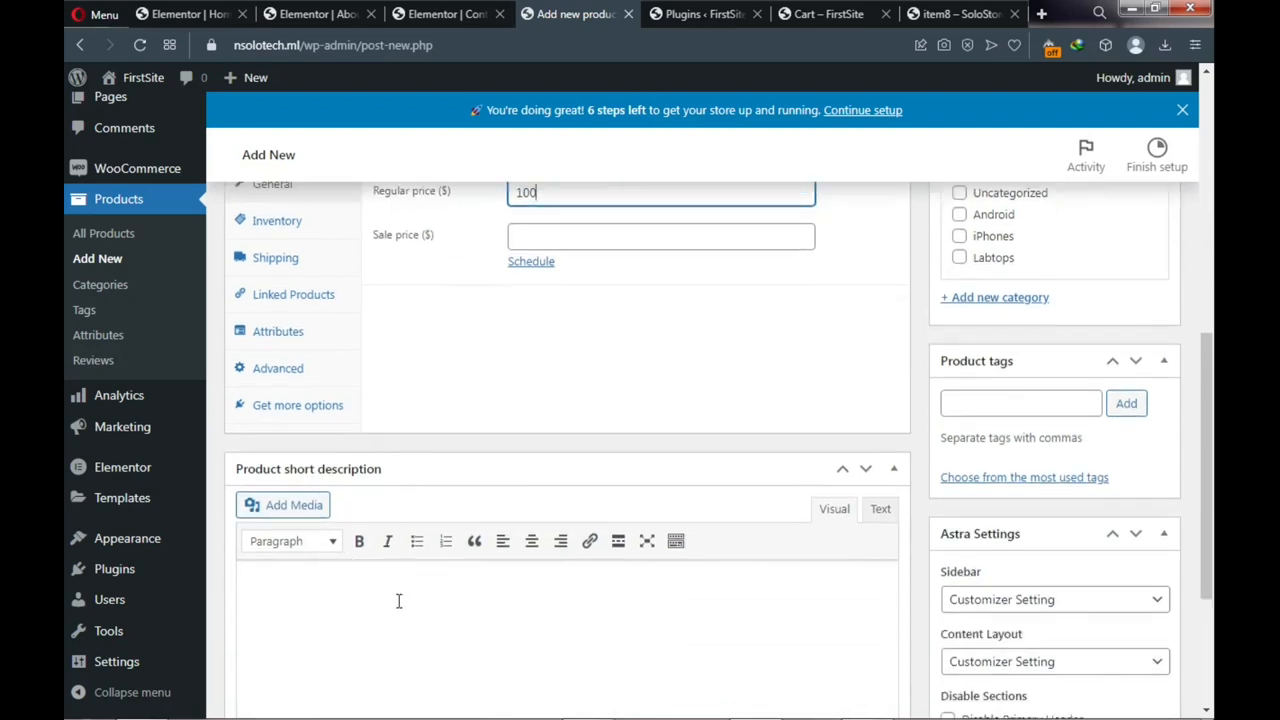
scroll(398, 600, down, 1)
click(375, 503)
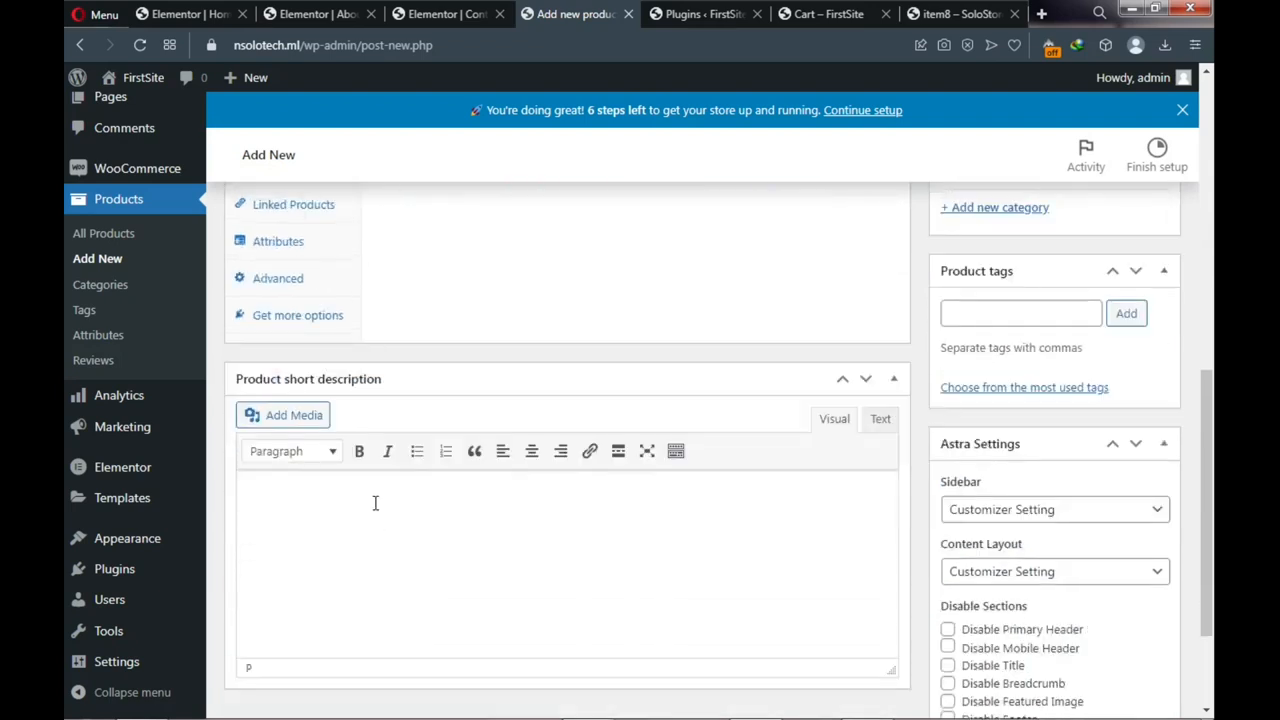
text(Lorem ipsum dolor sit amet, consectetur adipiscing elit. Ut elit tellus, luctus nec ullamcorper mattis, pulvinar dapibus leo.)
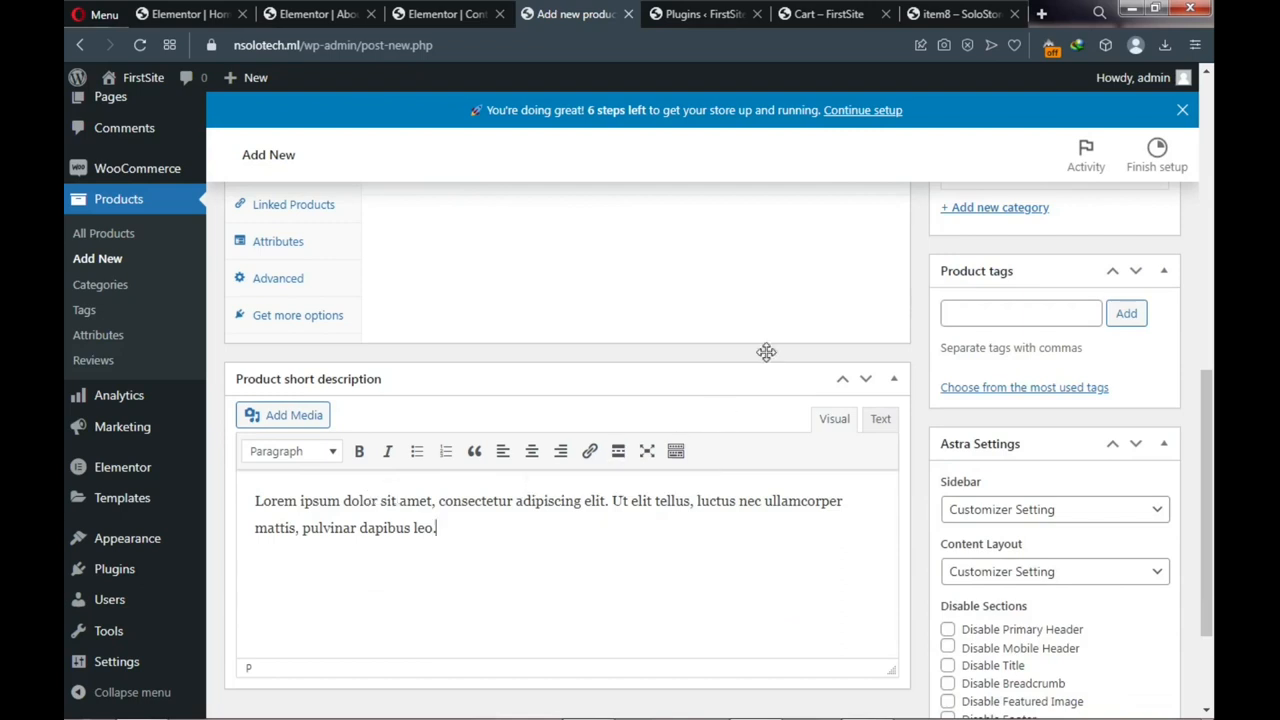
Enter itel and itela19 as comma-separated product tags for item3 and assign it to the Android category
scroll(858, 332, up, 1)
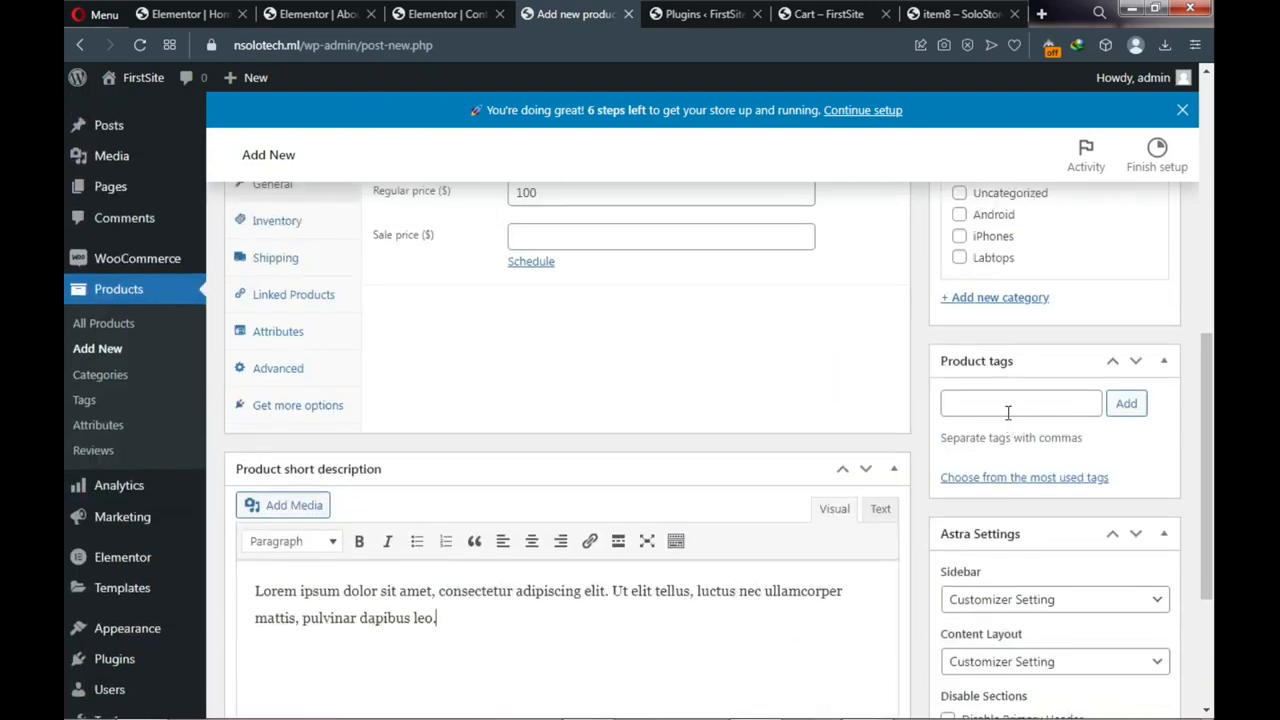
scroll(1008, 412, up, 1)
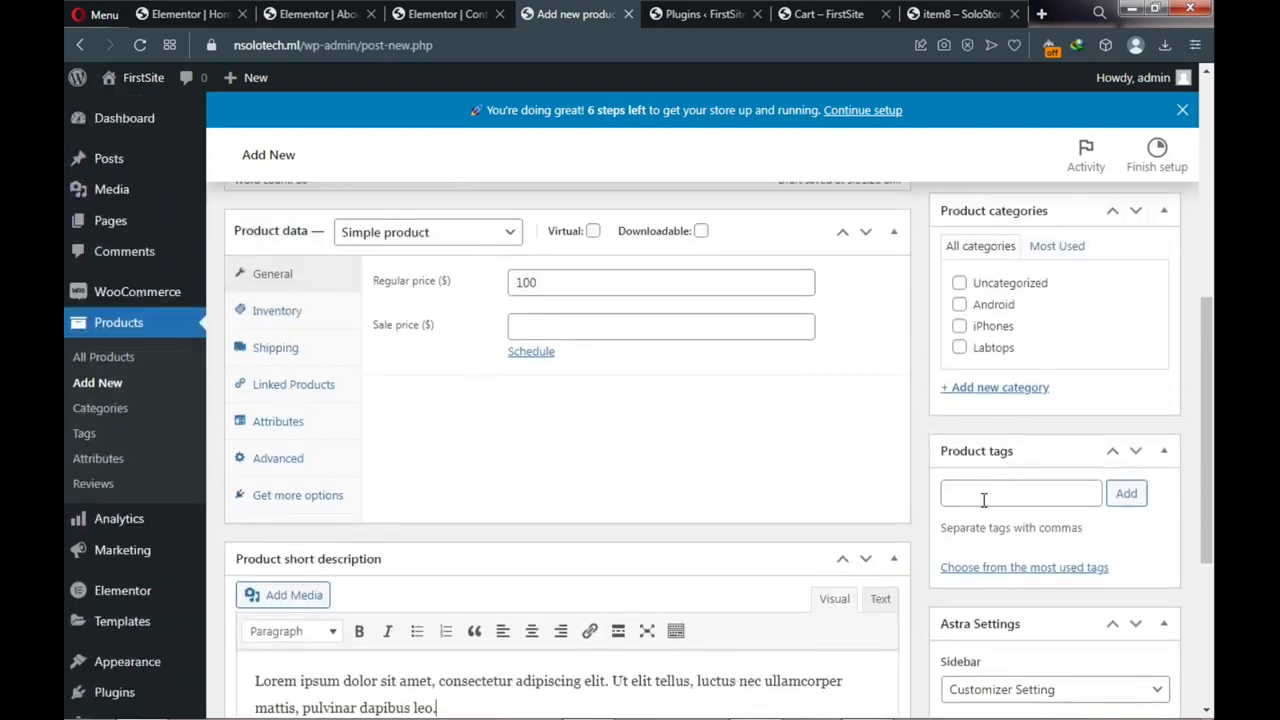
click(977, 495)
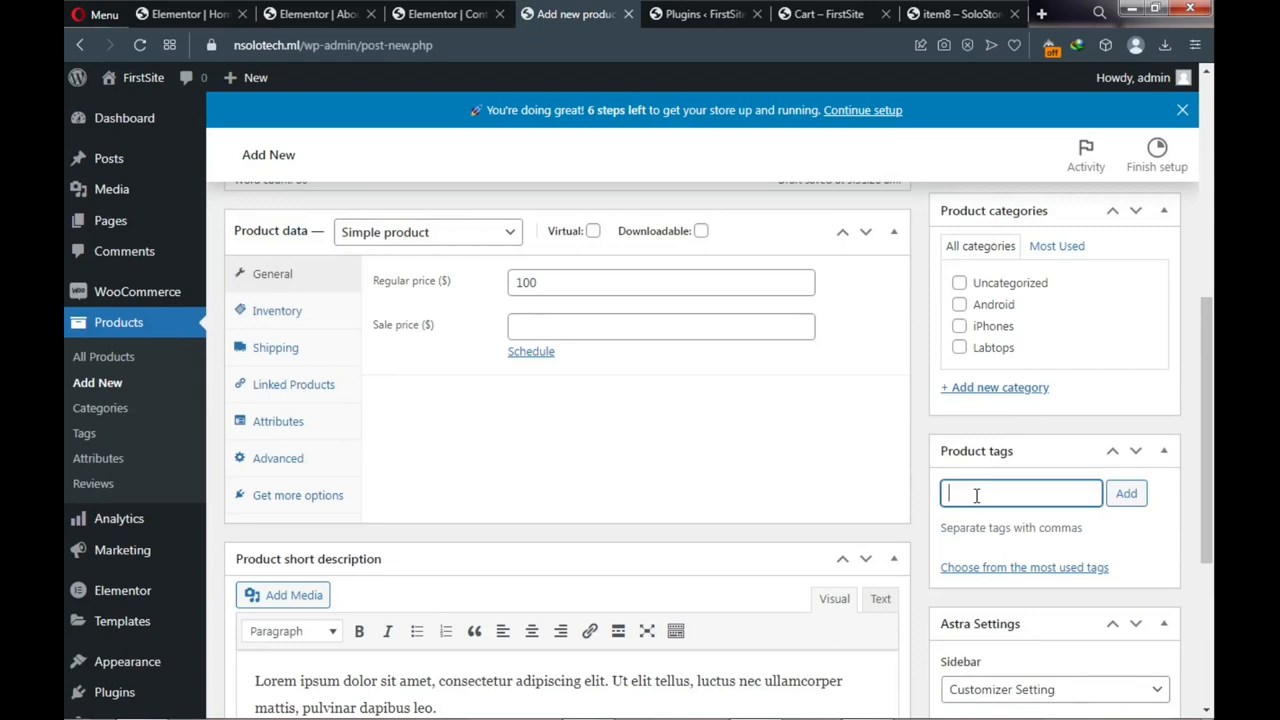
text(ite)
text(l)
text(,)
text(inf)
text(itela)
text(19)
text(,)
click(959, 305)
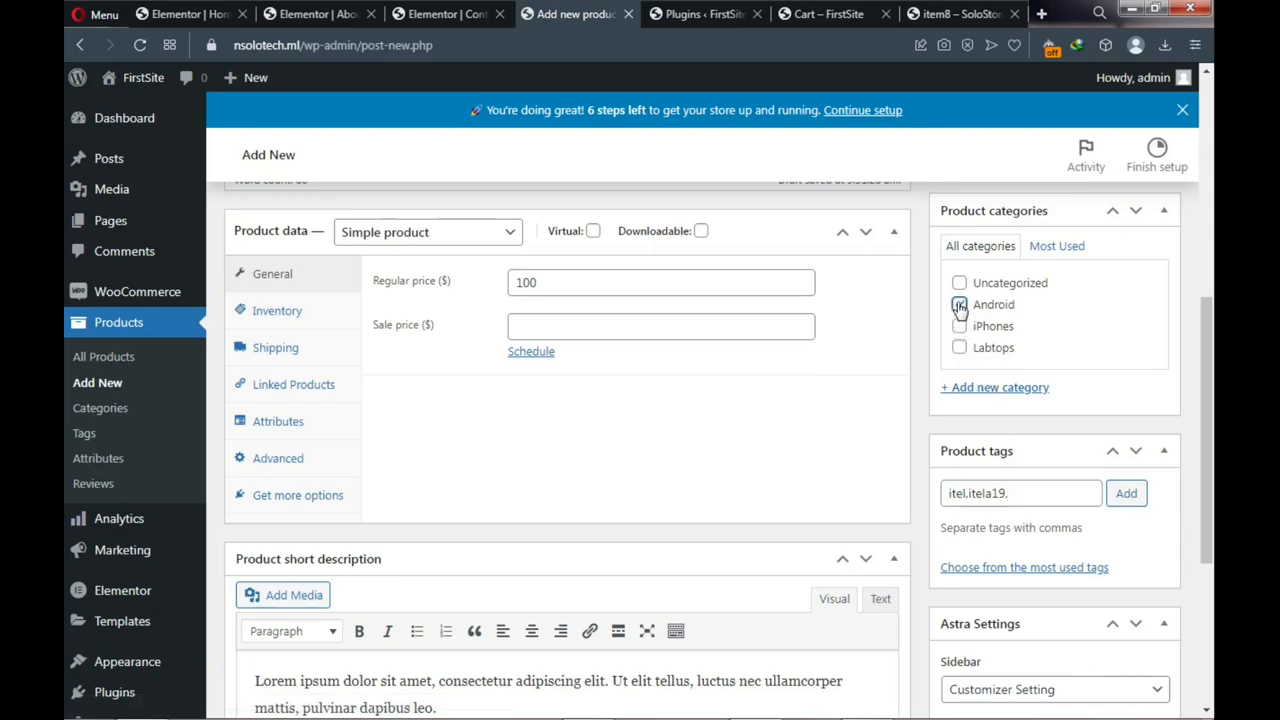
Set the black phone back picture item2.jpg from the media library as item3's product image and publish the product
scroll(1049, 424, up, 3)
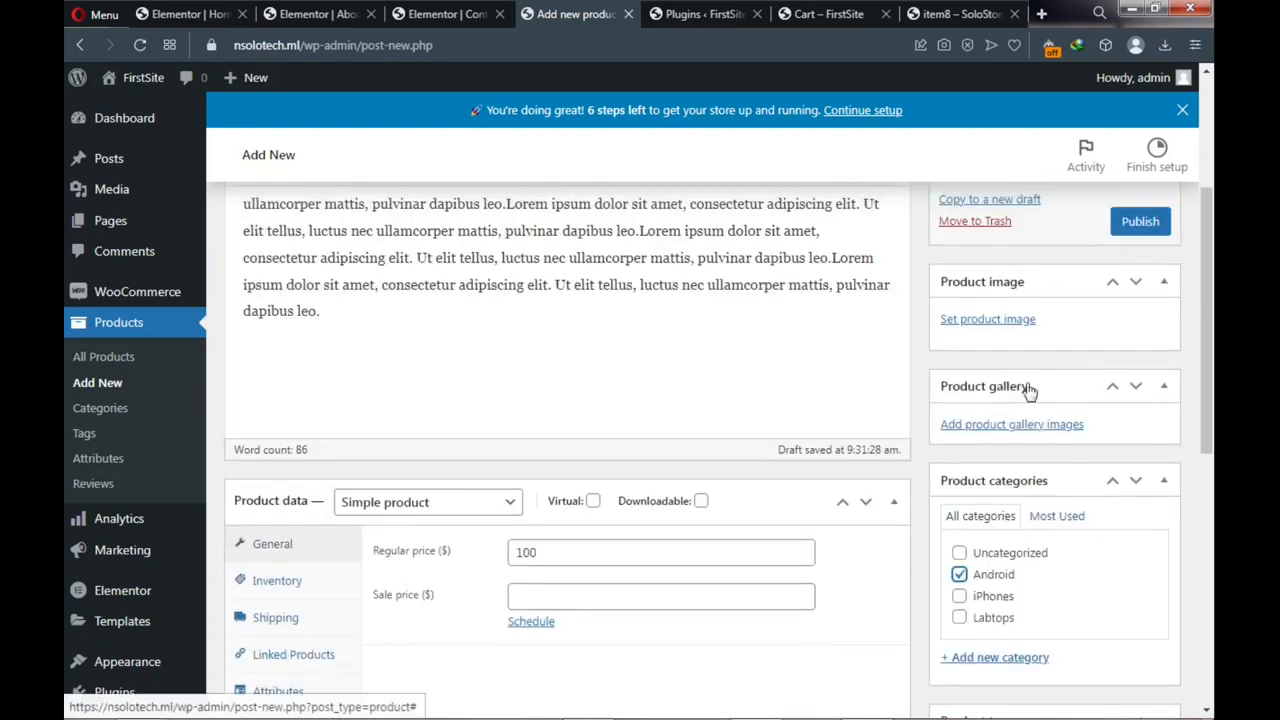
click(1015, 322)
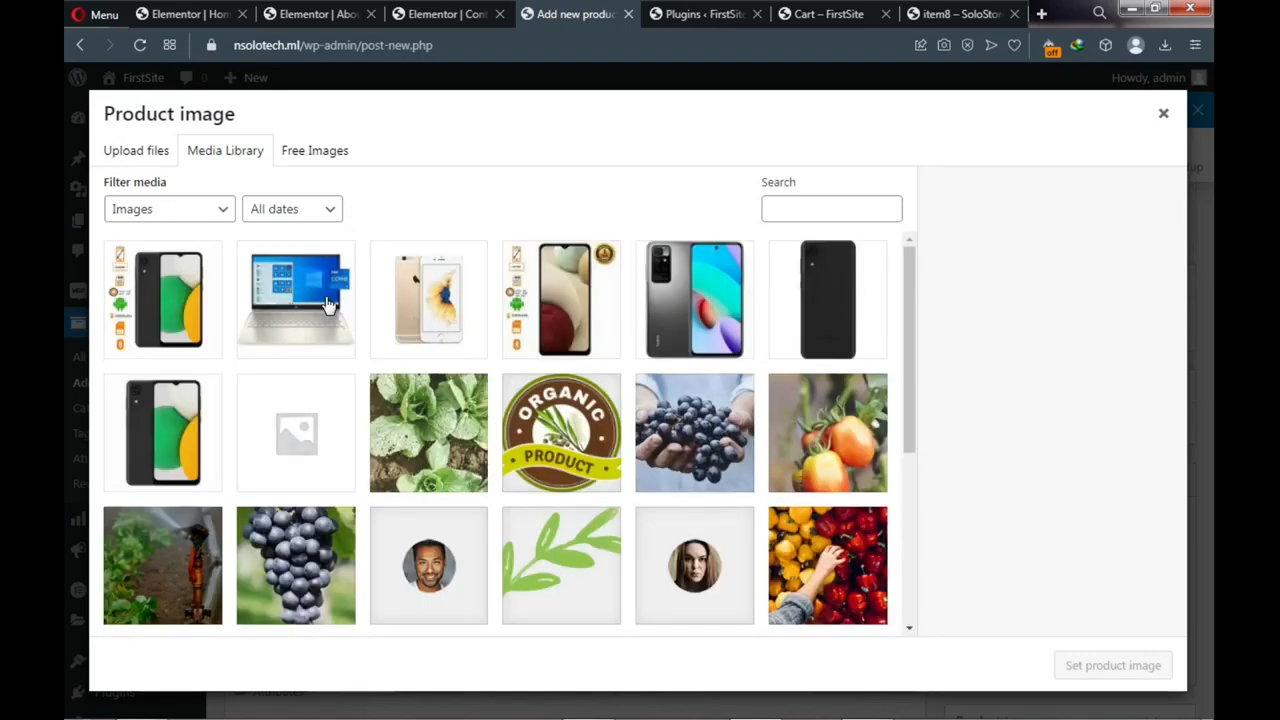
click(172, 455)
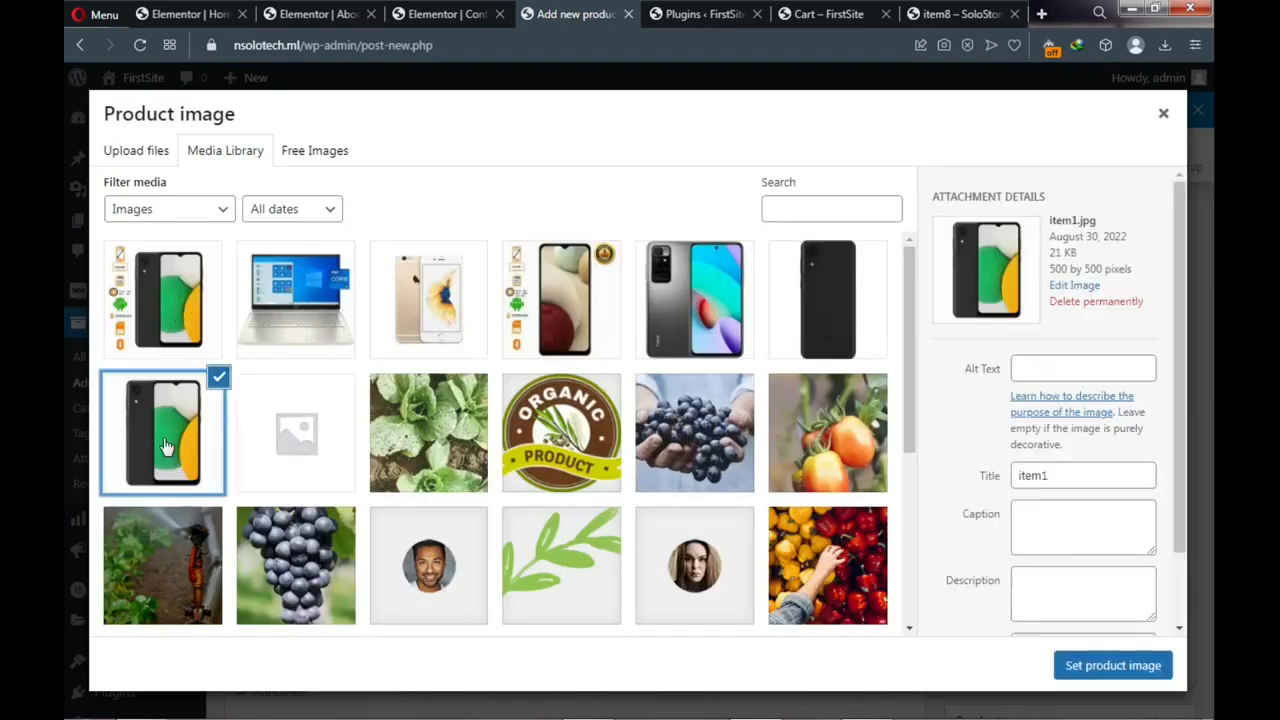
click(789, 328)
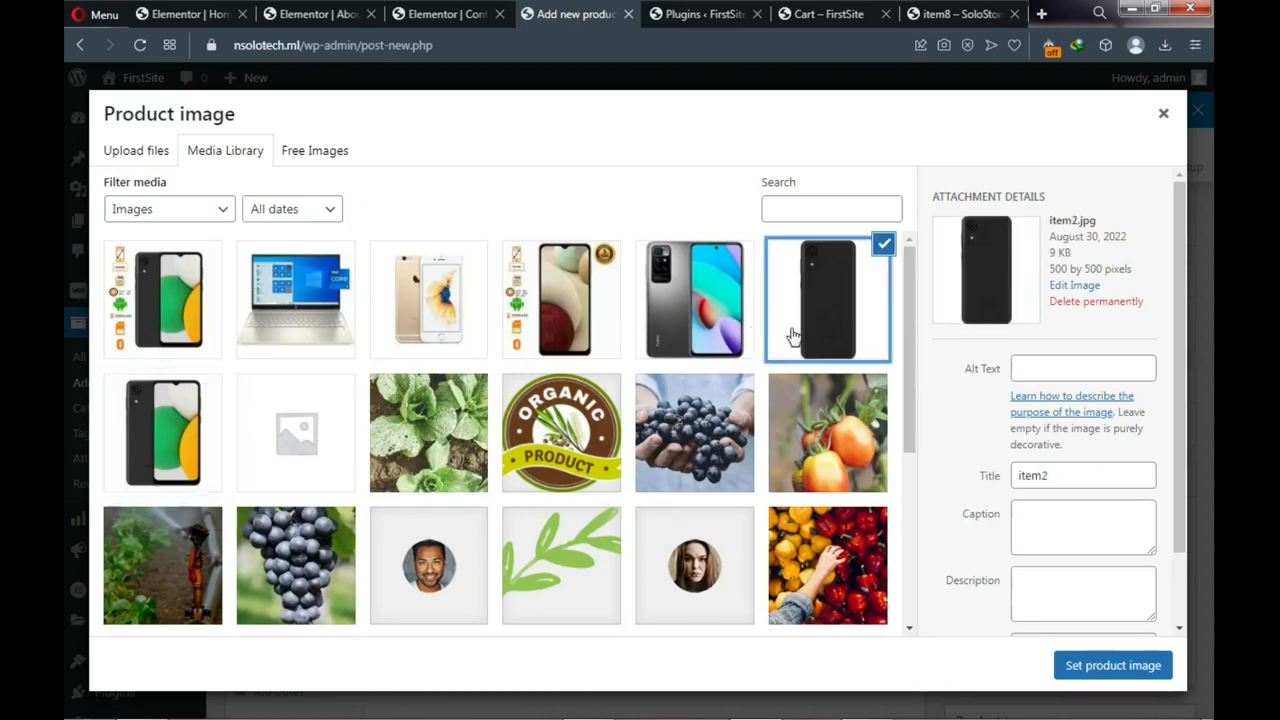
click(1106, 675)
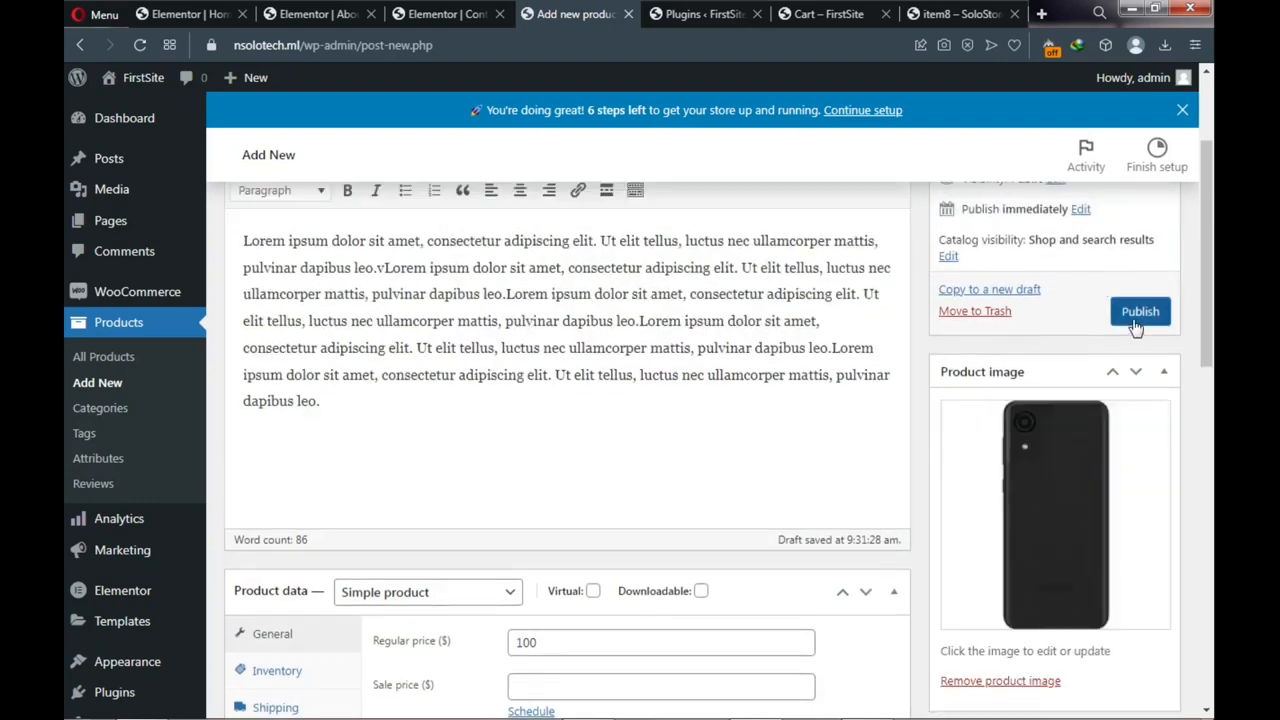
click(1136, 320)
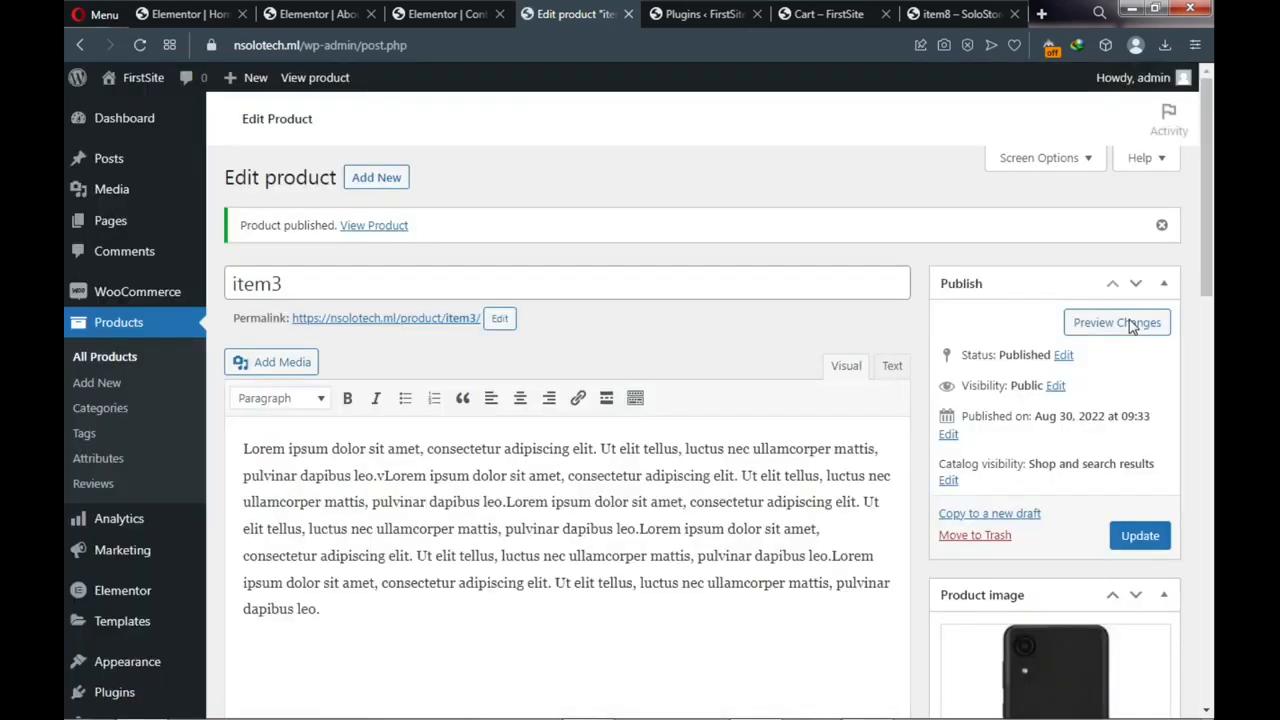
click(1129, 328)
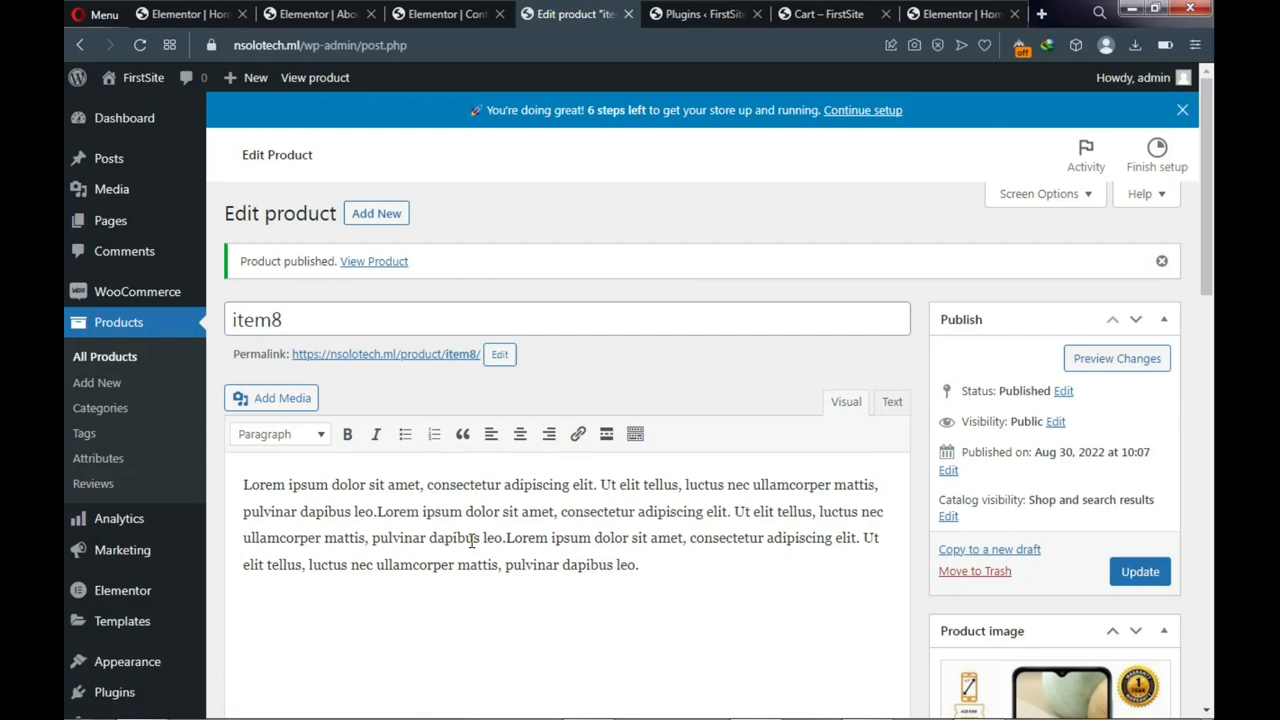
Open the list of all products and look through the published items from item8 down to item1
click(124, 366)
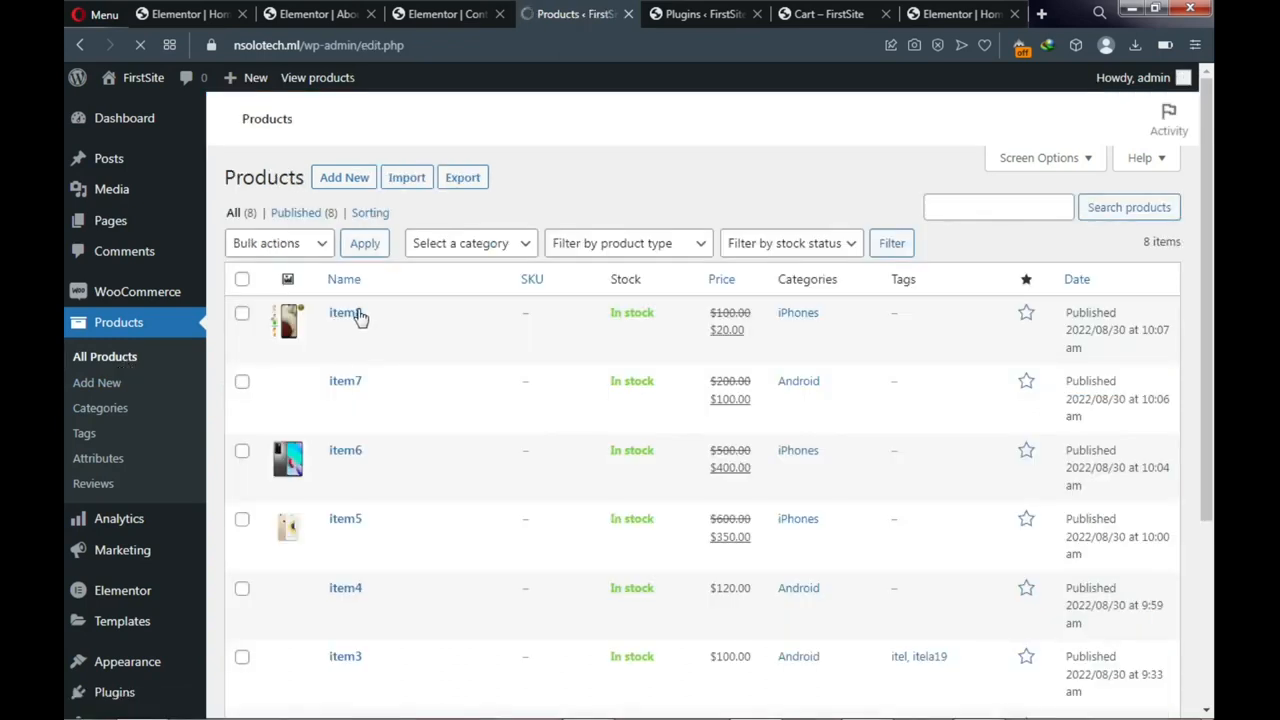
mouse_move(362, 314)
scroll(362, 314, down, 3)
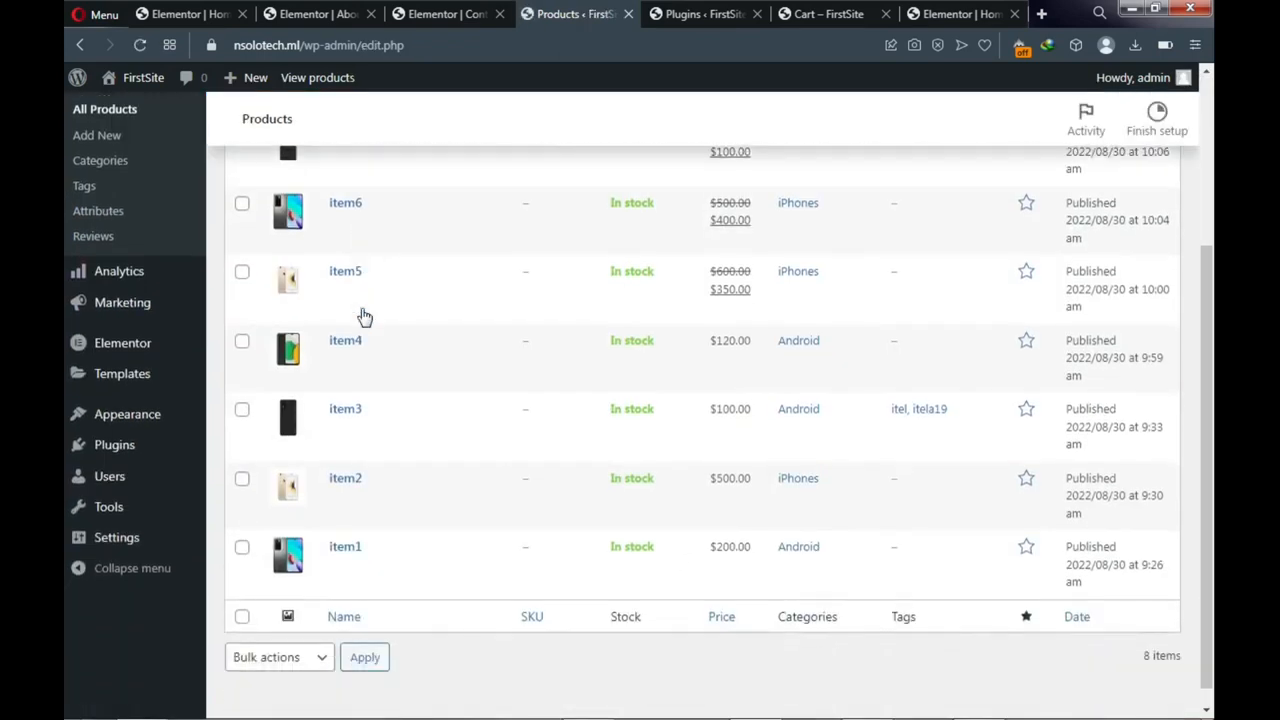
scroll(362, 316, up, 4)
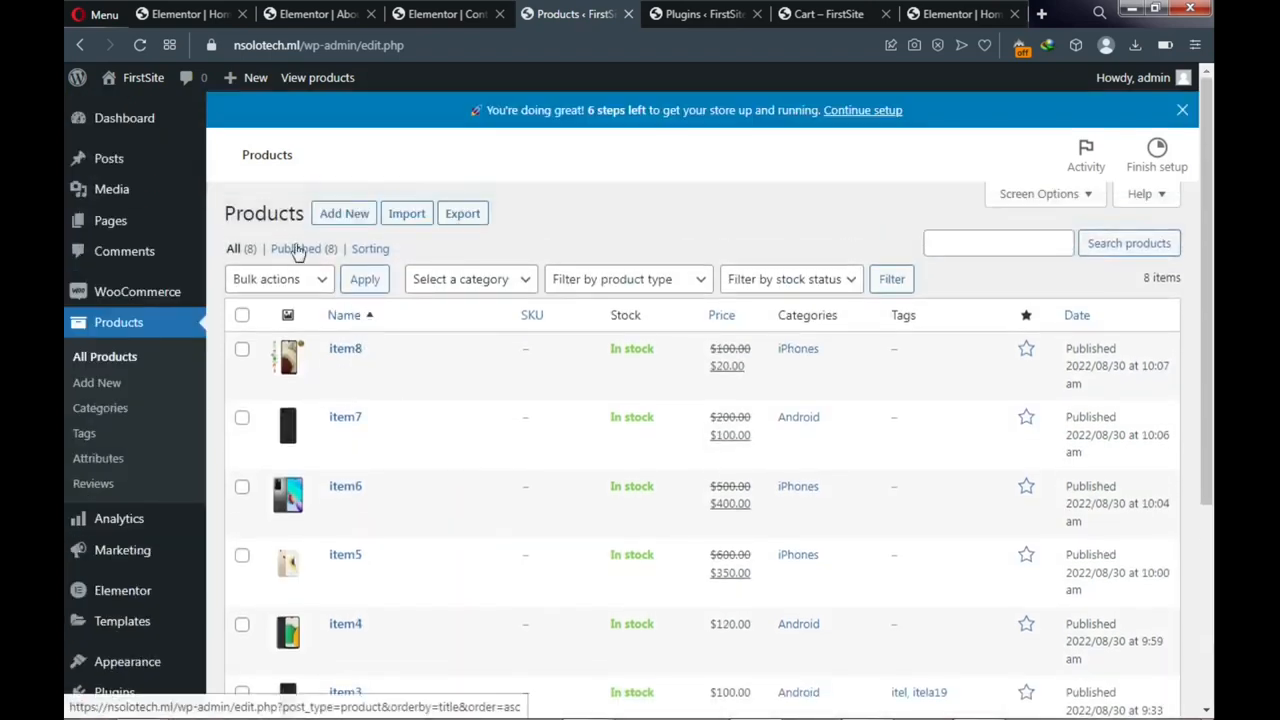
View the Elementor home page and open the SoloStore demo site course.nsolotech.ml in a new browser tab for comparison
click(195, 15)
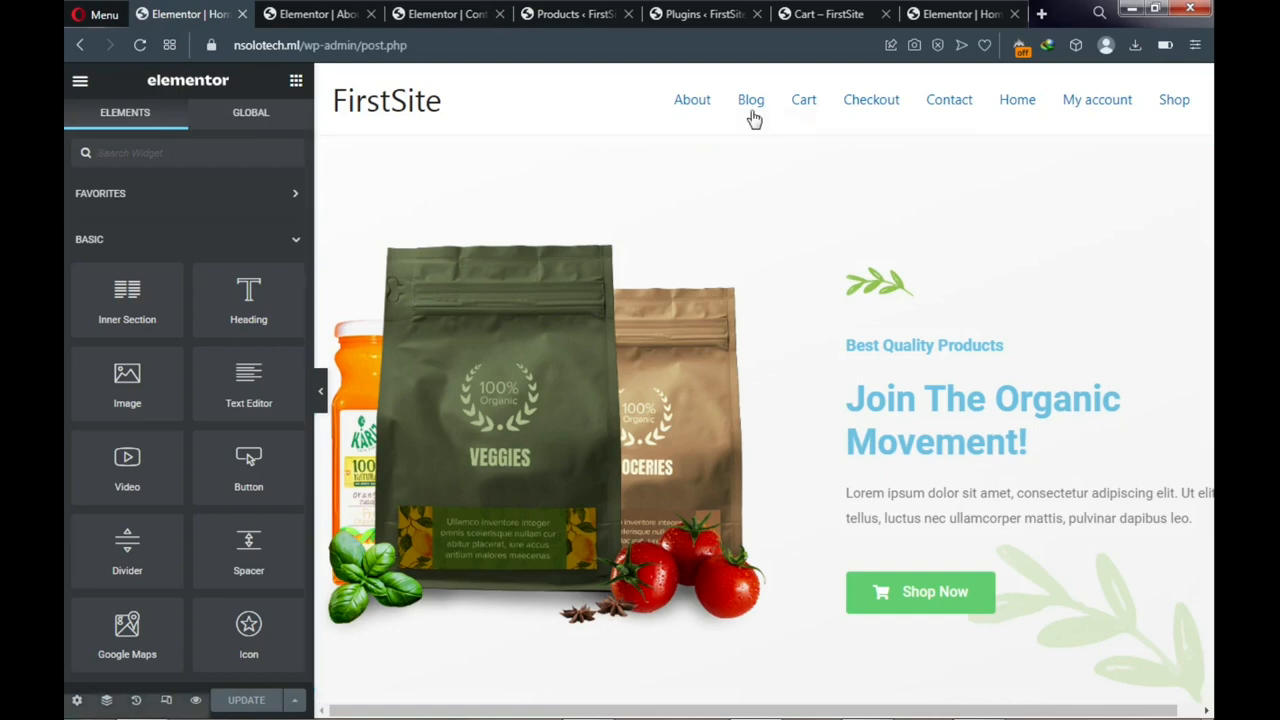
click(1043, 15)
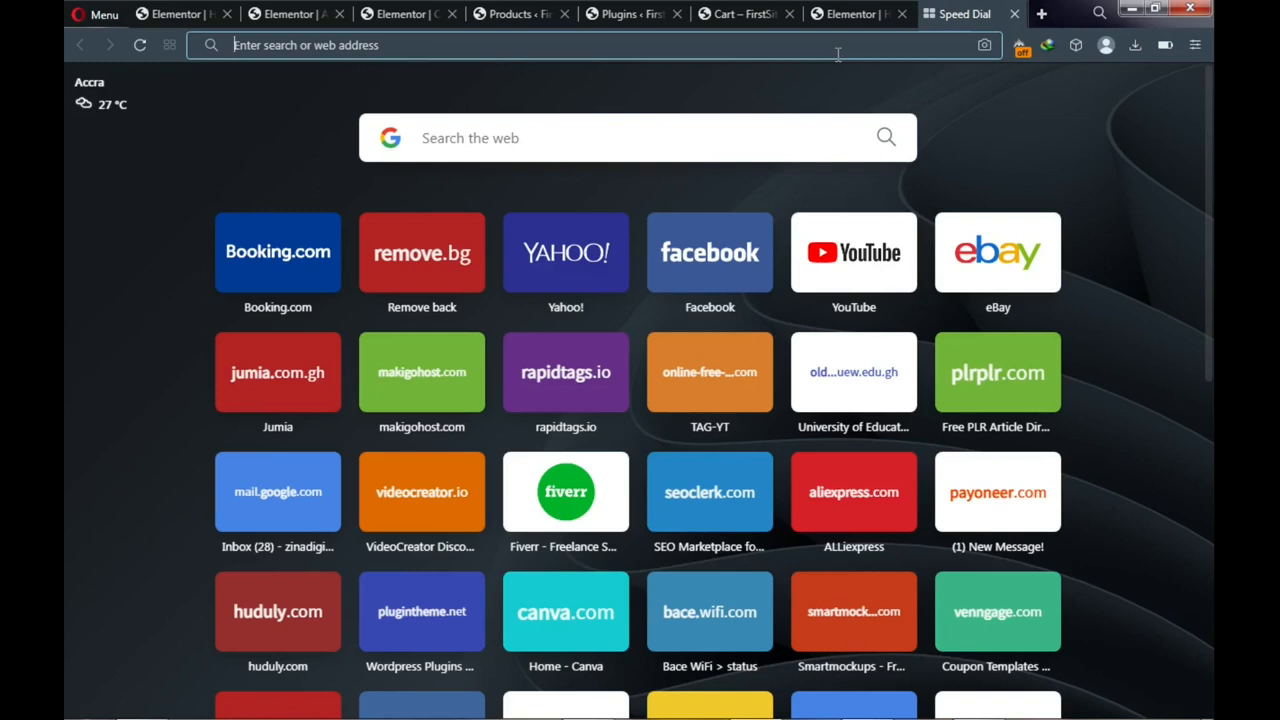
click(838, 54)
text(cou)
key(Return)
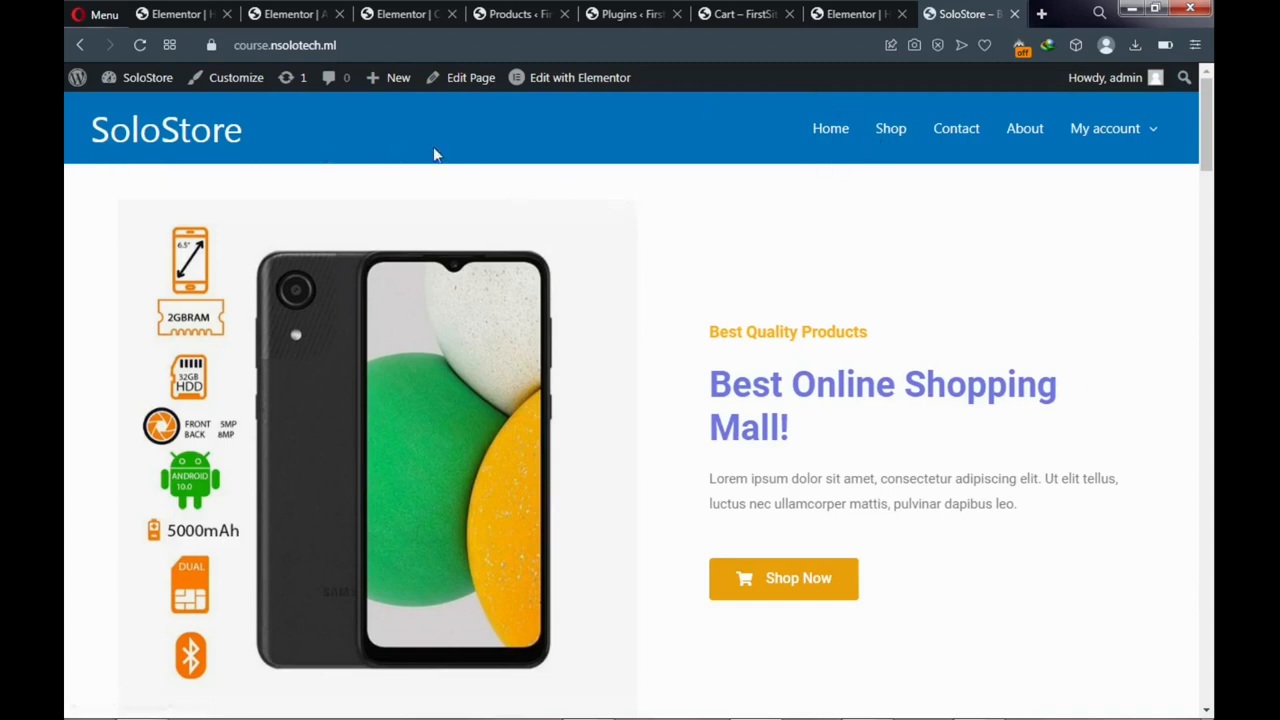
Return to the FirstSite home page in the Elementor editor and switch to the store's products list
click(167, 17)
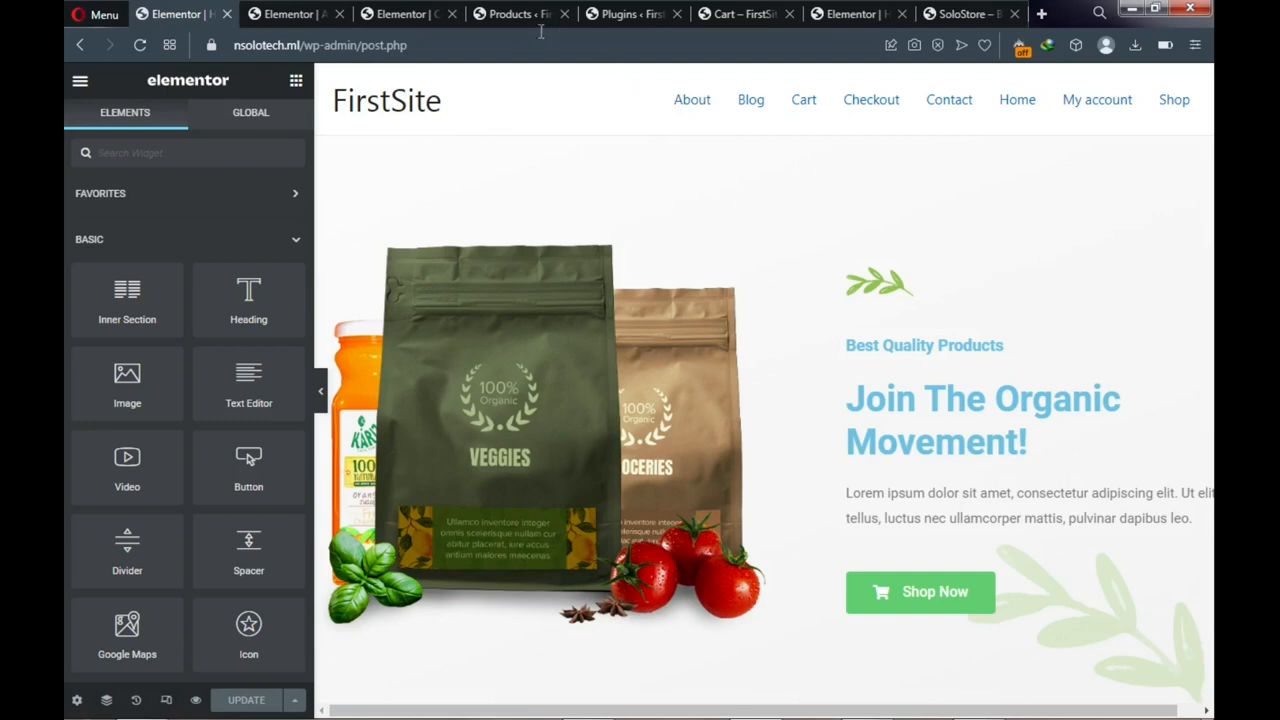
mouse_move(513, 20)
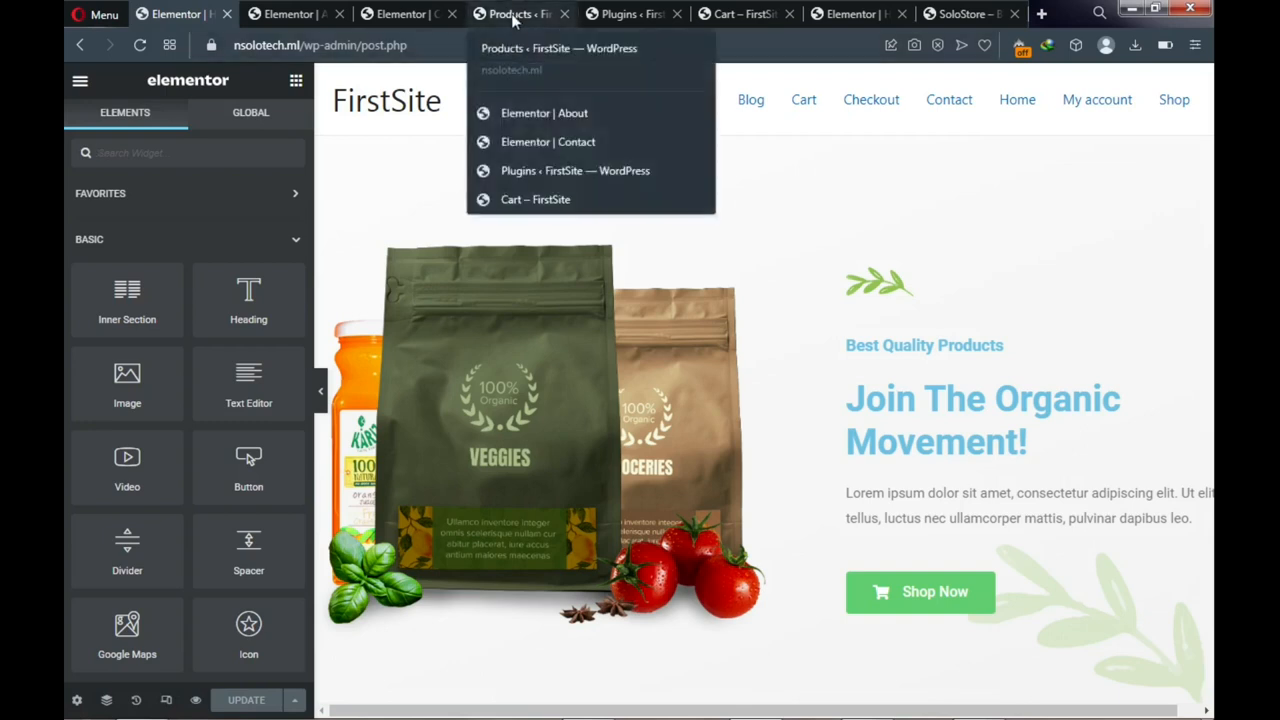
click(513, 15)
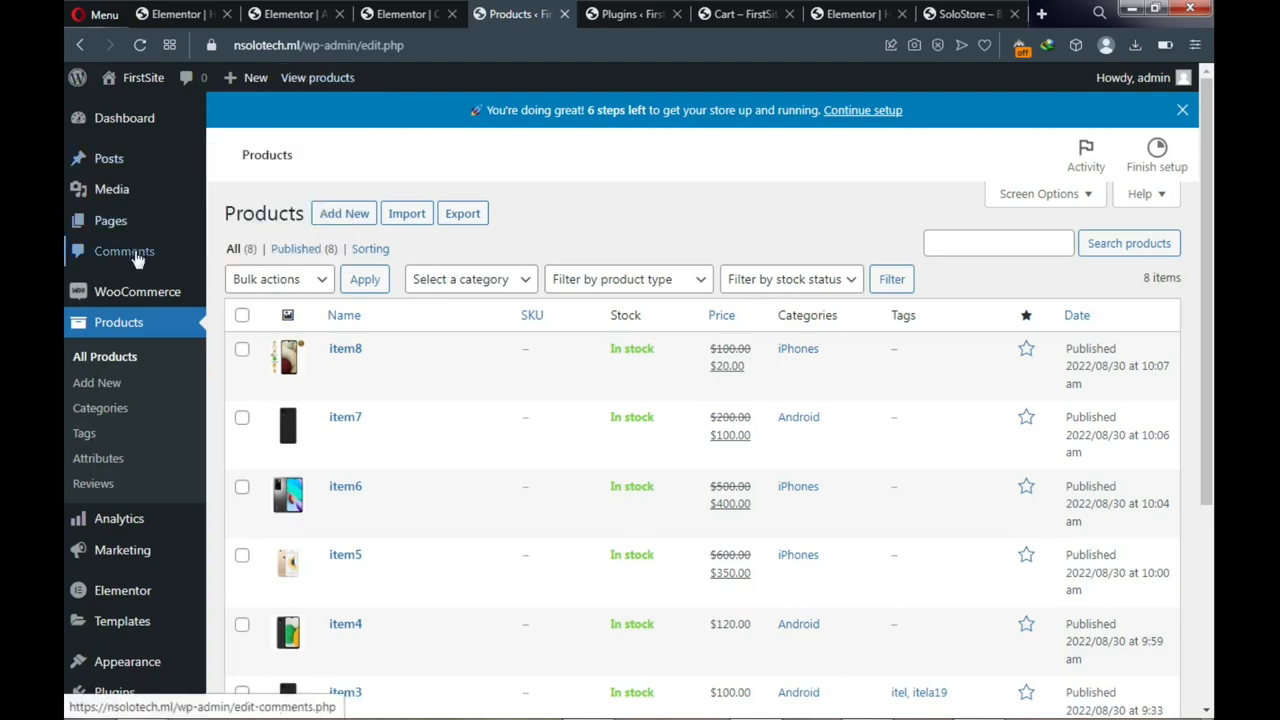
mouse_move(128, 548)
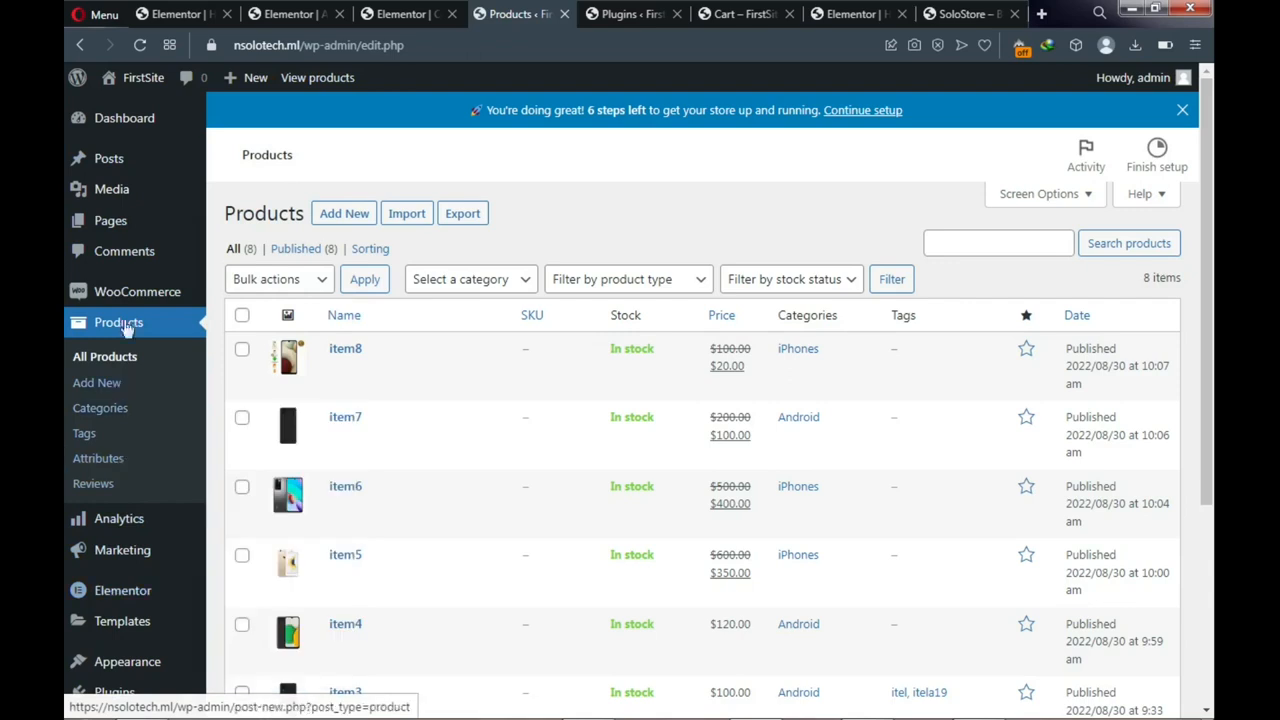
Open the theme customizer's header builder and enable the transparent header on the complete website
scroll(160, 458, down, 1)
scroll(160, 458, down, 3)
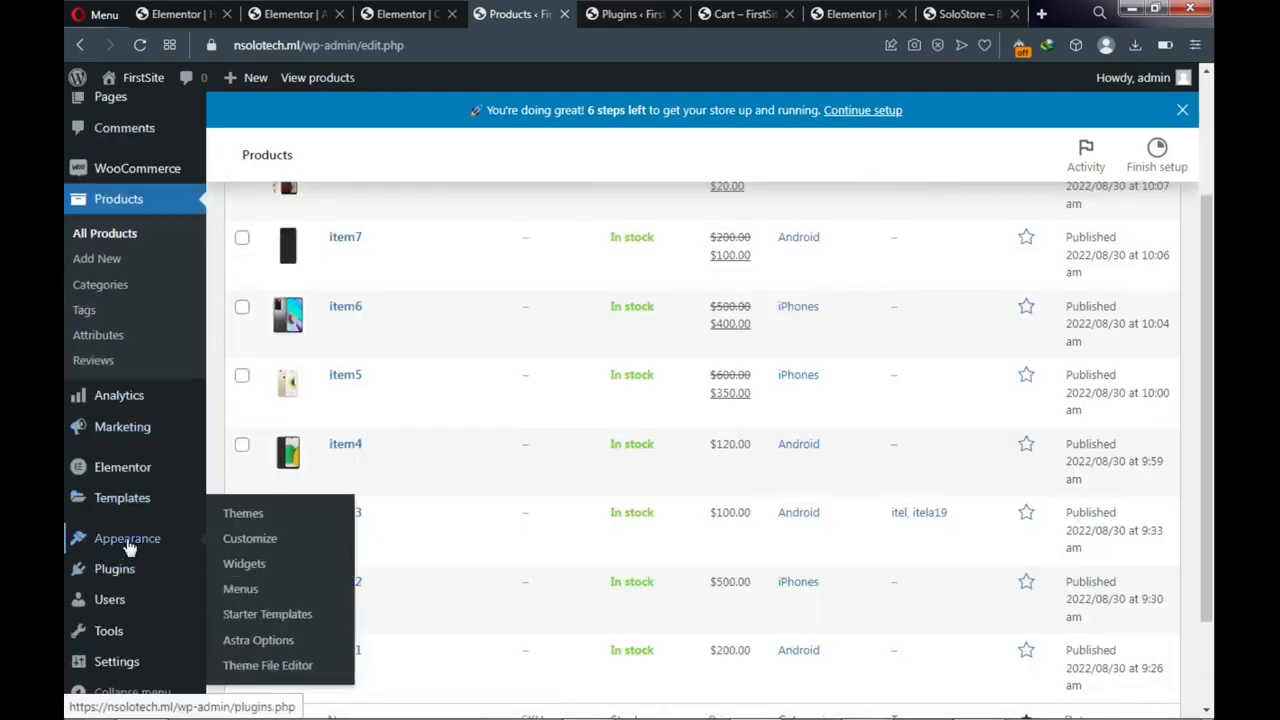
click(255, 542)
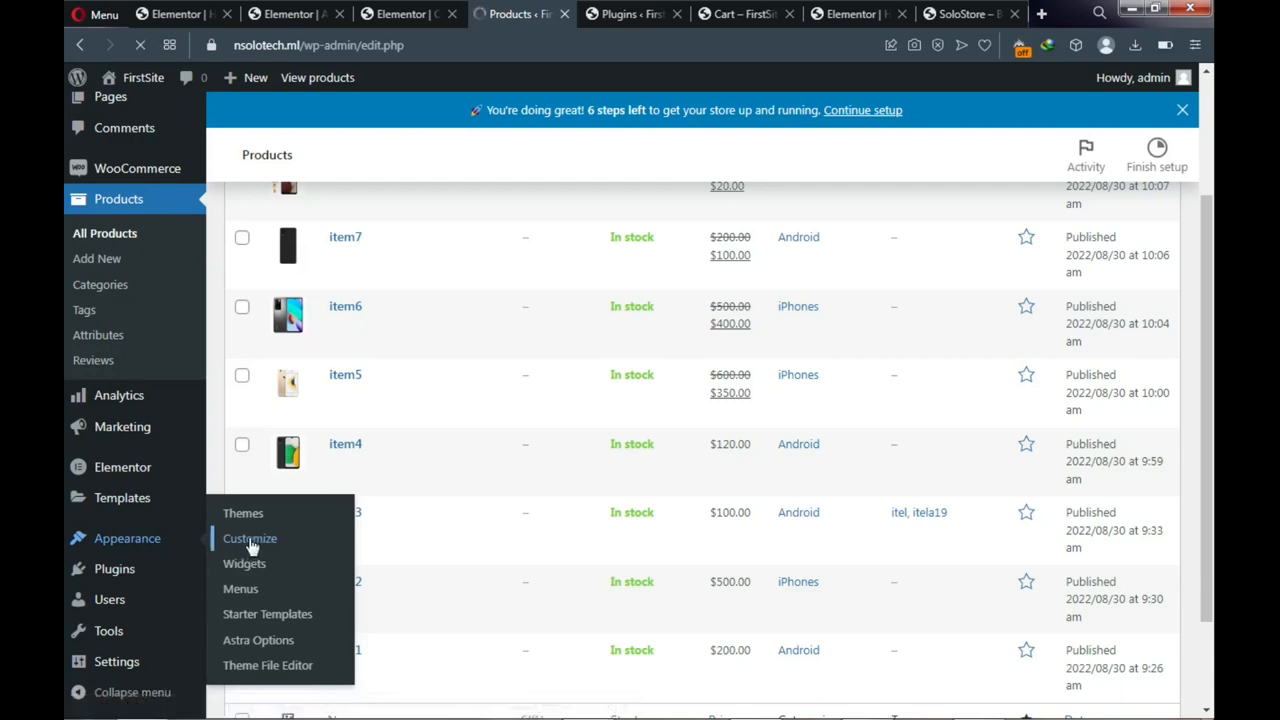
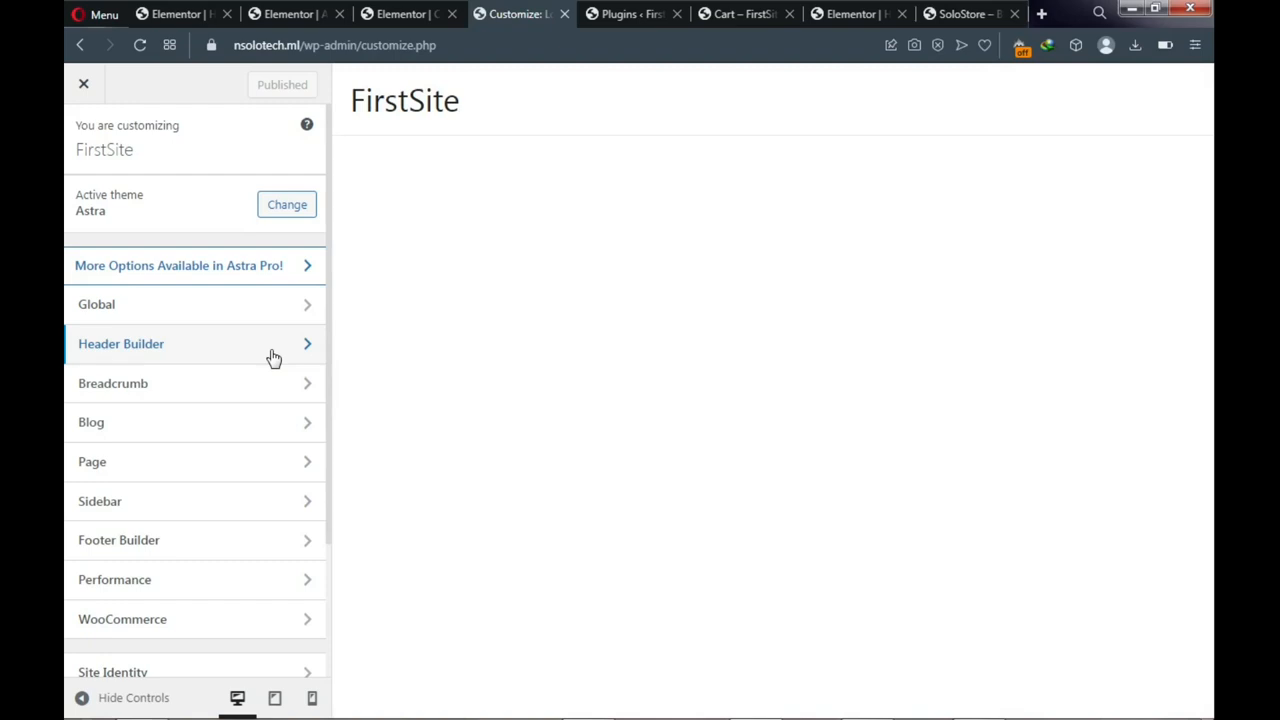
click(273, 357)
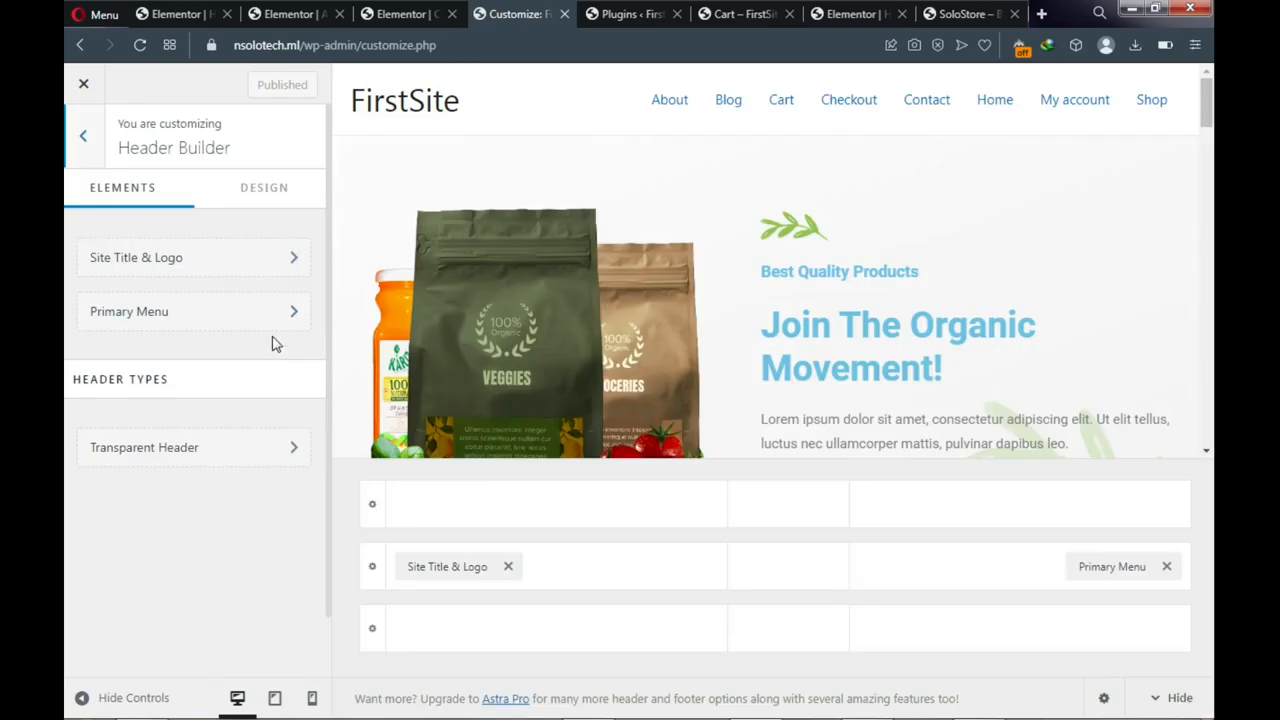
click(214, 455)
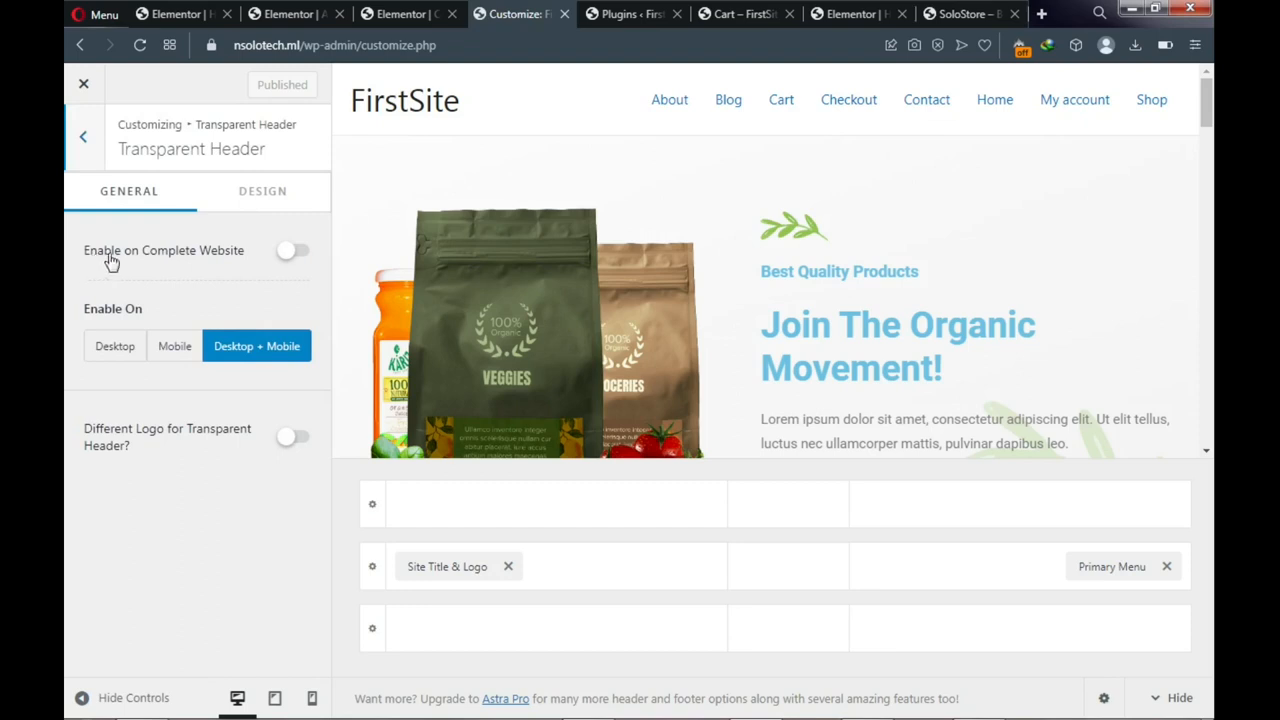
click(286, 252)
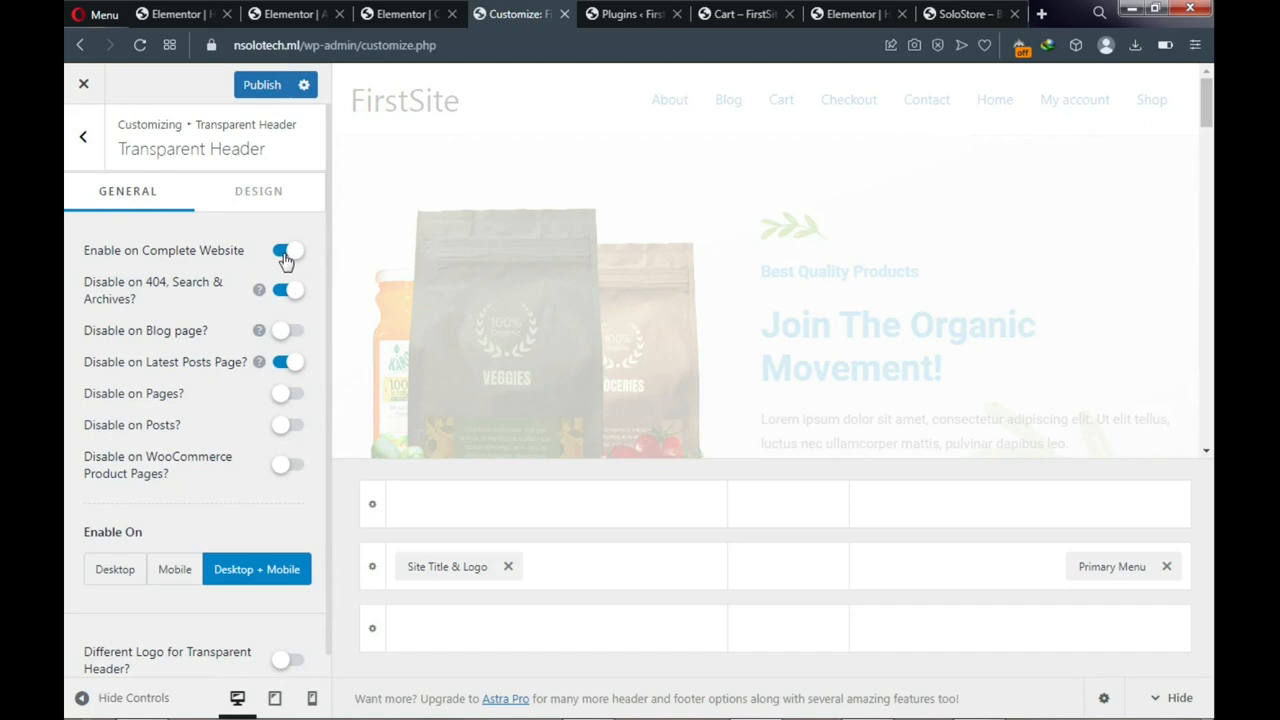
Open the transparent header's design settings and compare the header with the SoloStore site and the Elementor home page
click(247, 203)
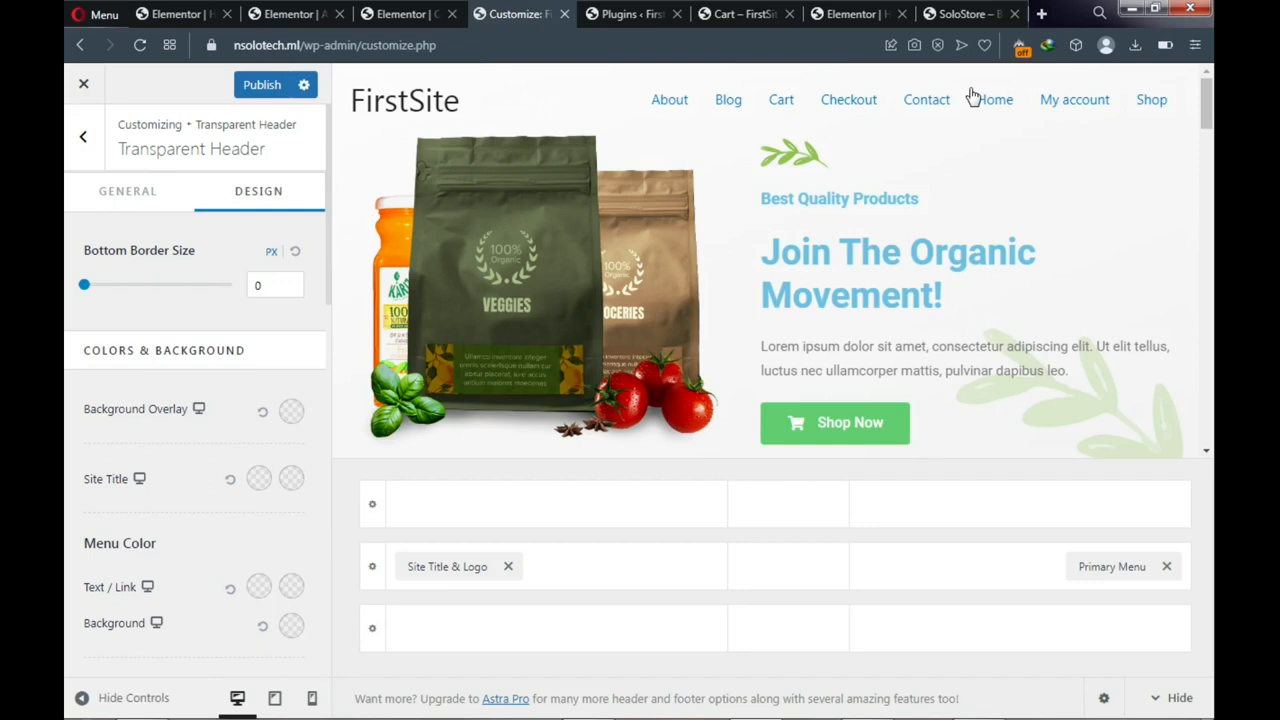
click(960, 14)
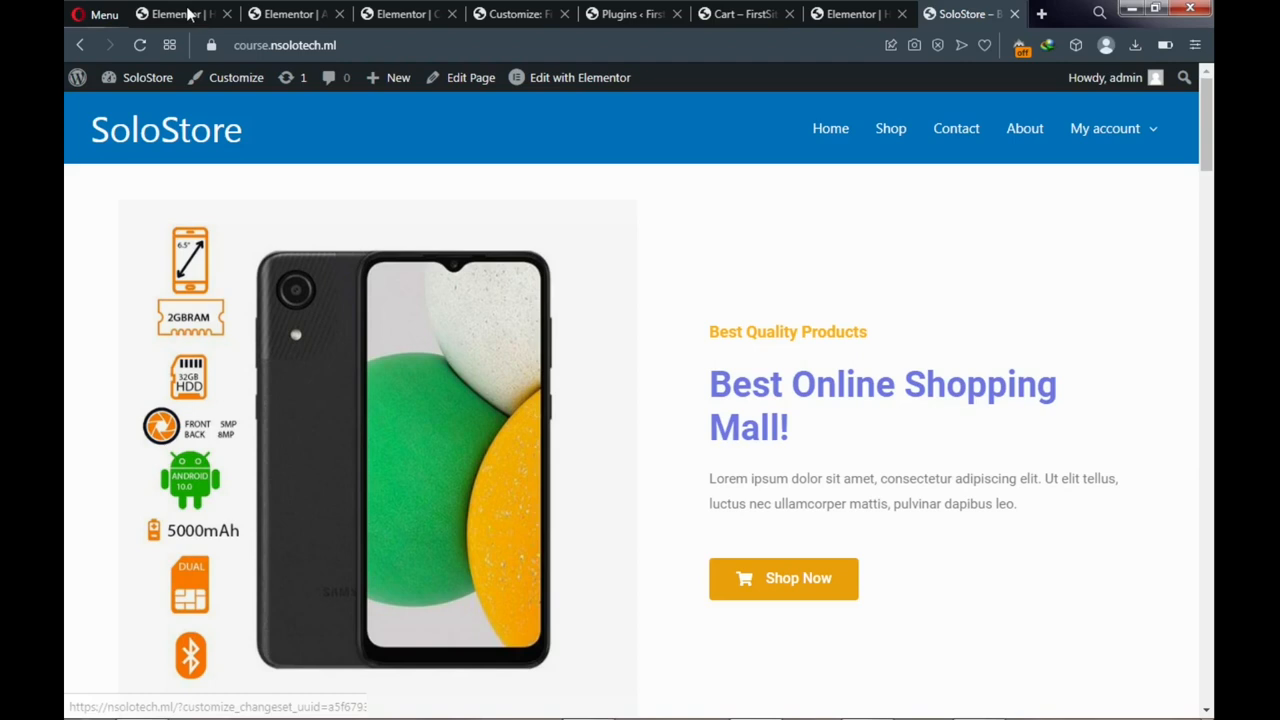
click(178, 14)
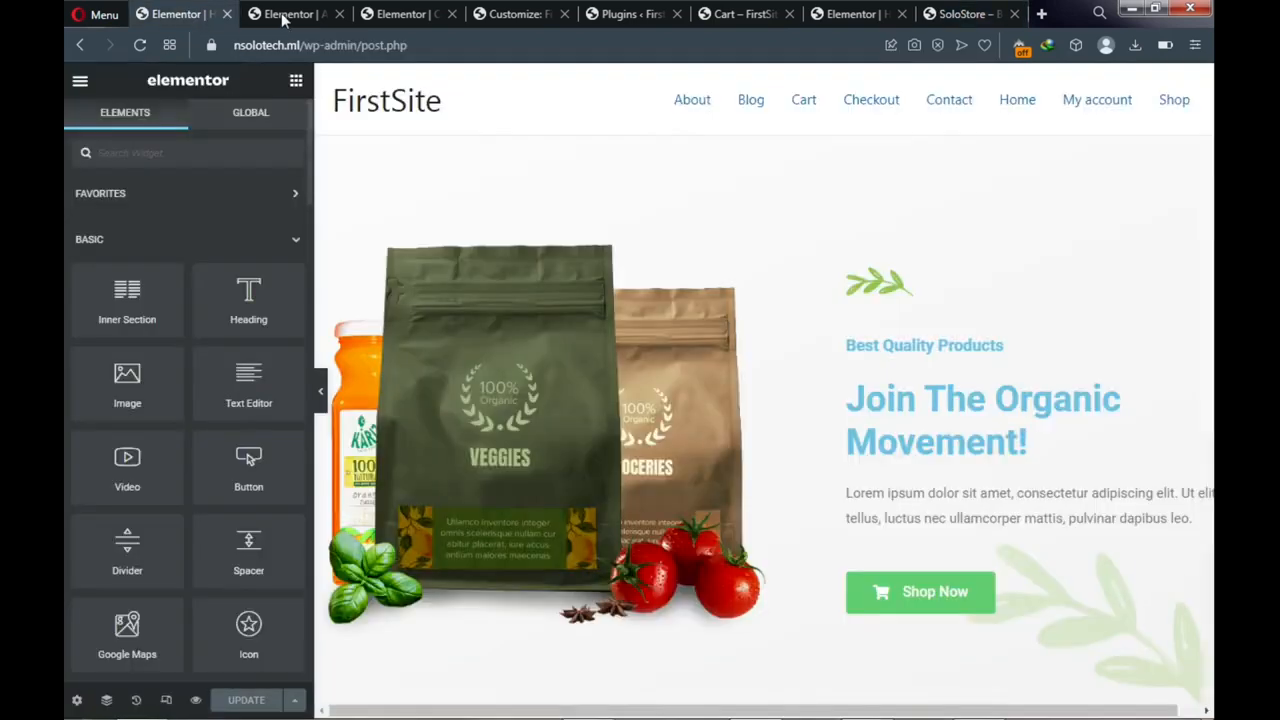
click(517, 15)
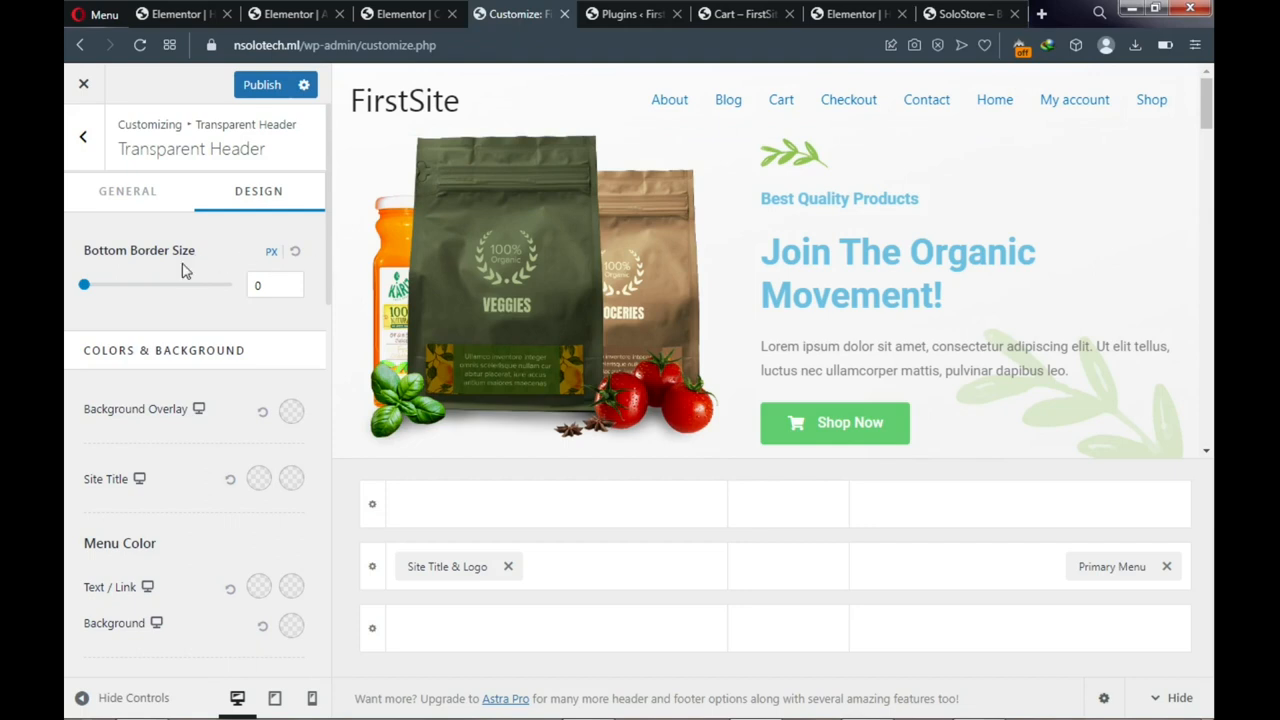
Set the transparent header's background overlay to the theme's blue palette colour
click(291, 412)
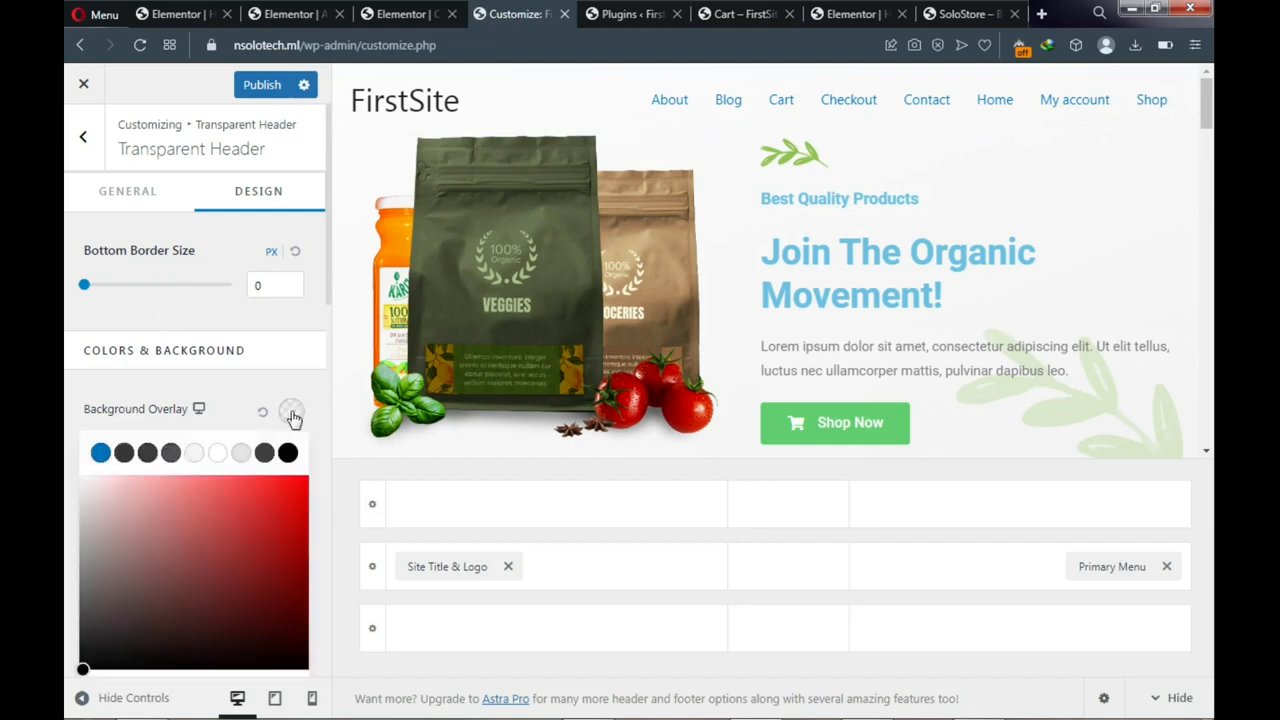
click(99, 455)
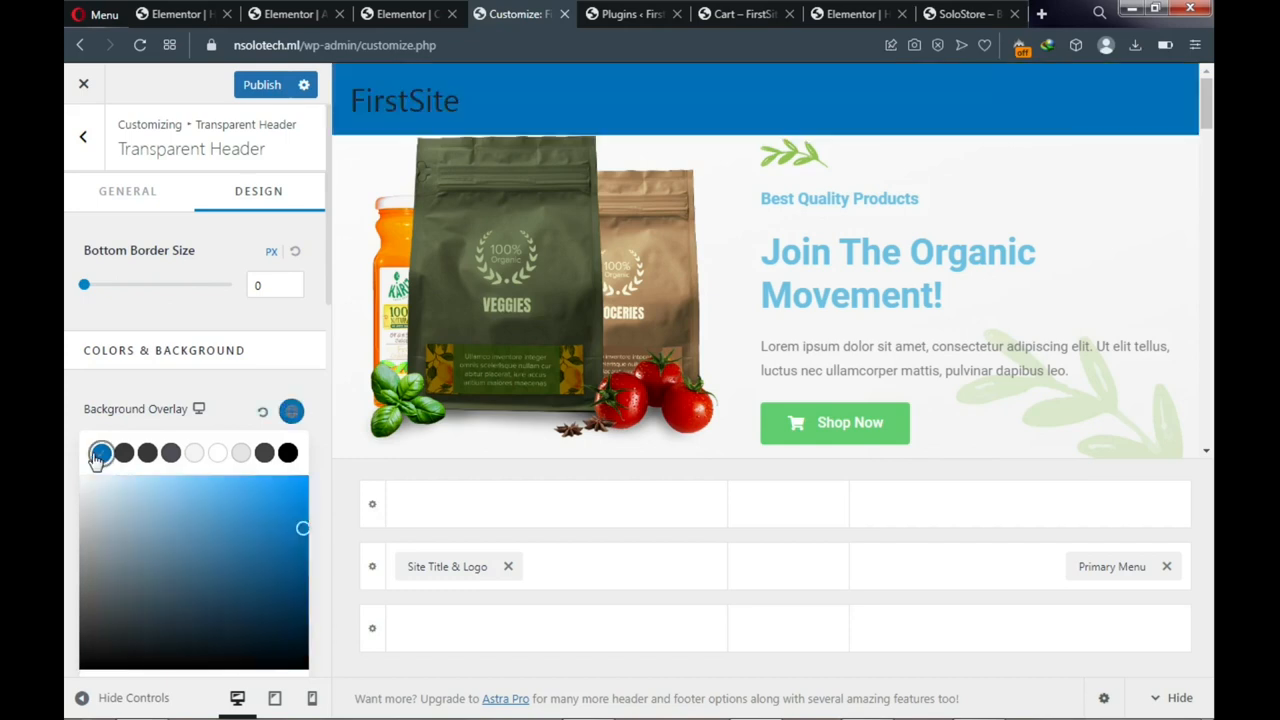
click(131, 316)
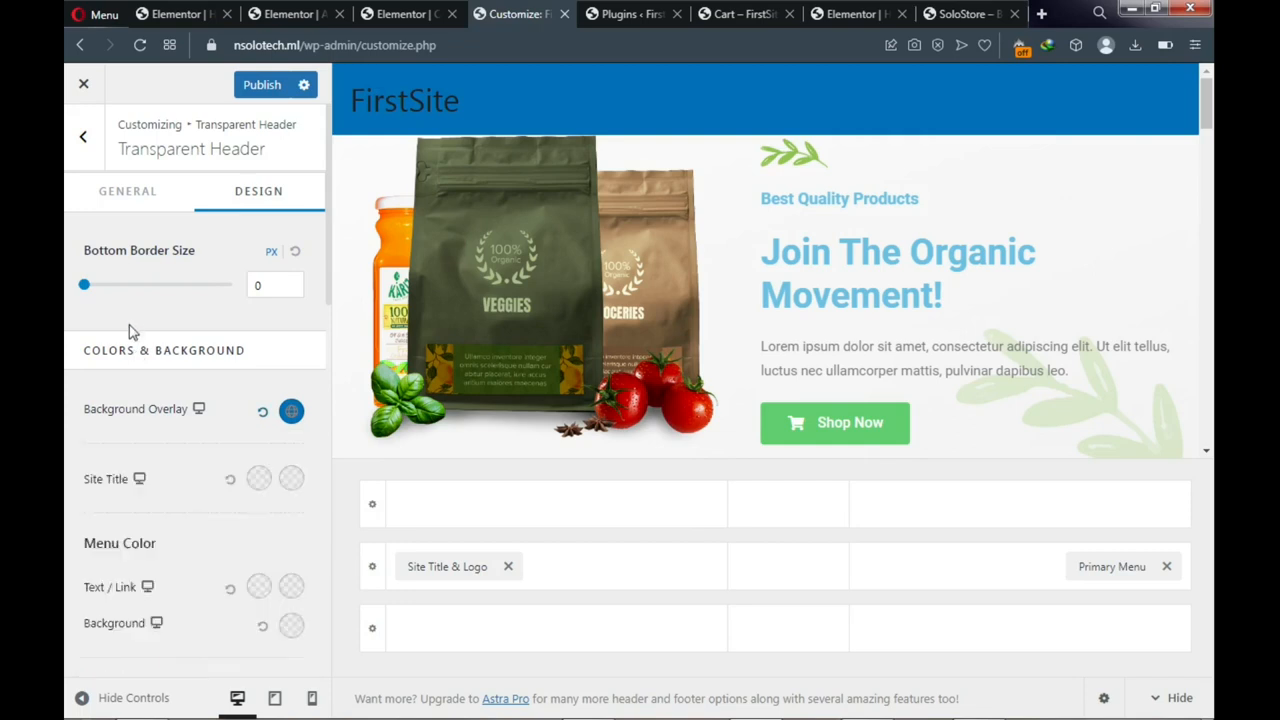
Set the transparent header's site title colour and menu text/link colour to white (#FFFFFF)
scroll(130, 325, down, 3)
scroll(130, 332, down, 1)
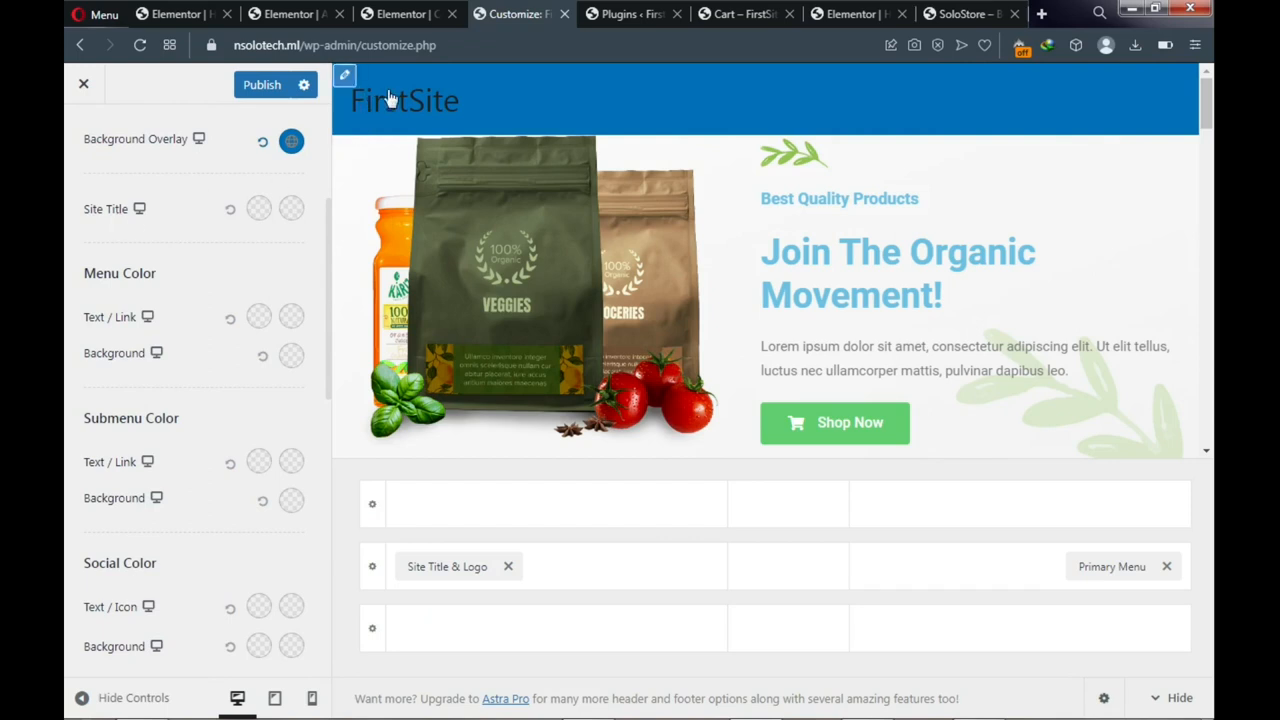
click(258, 210)
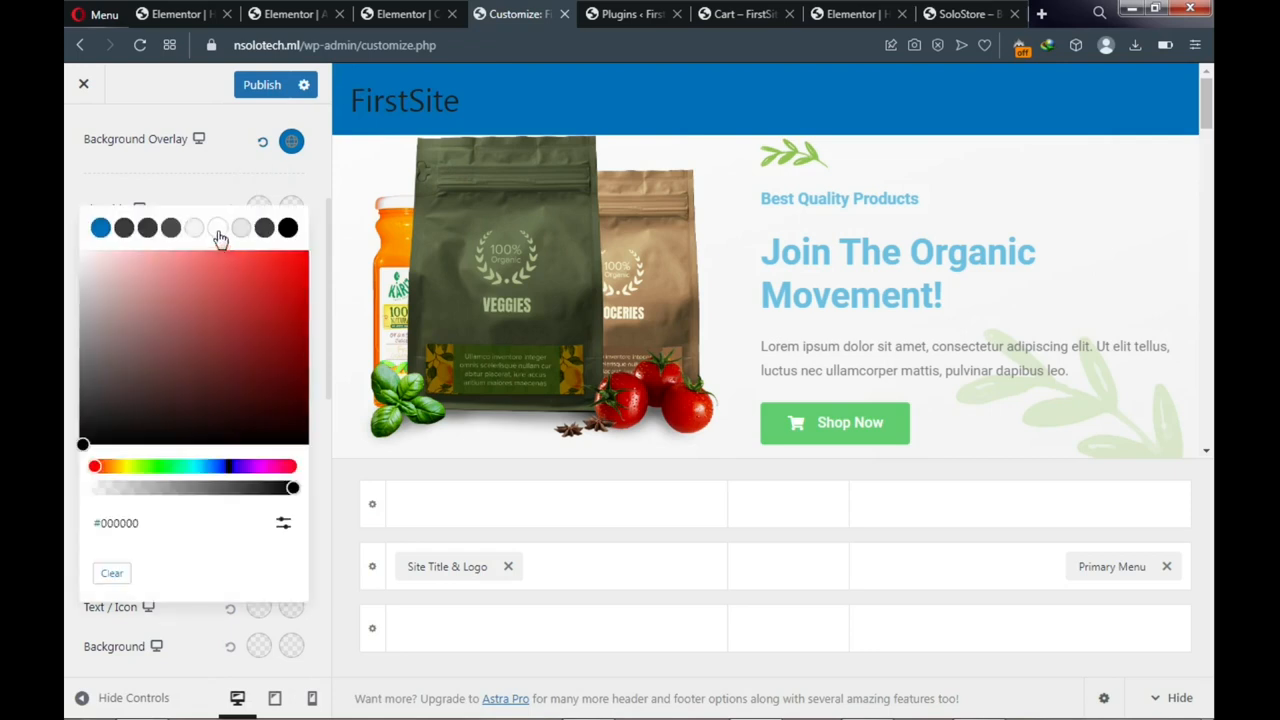
click(218, 229)
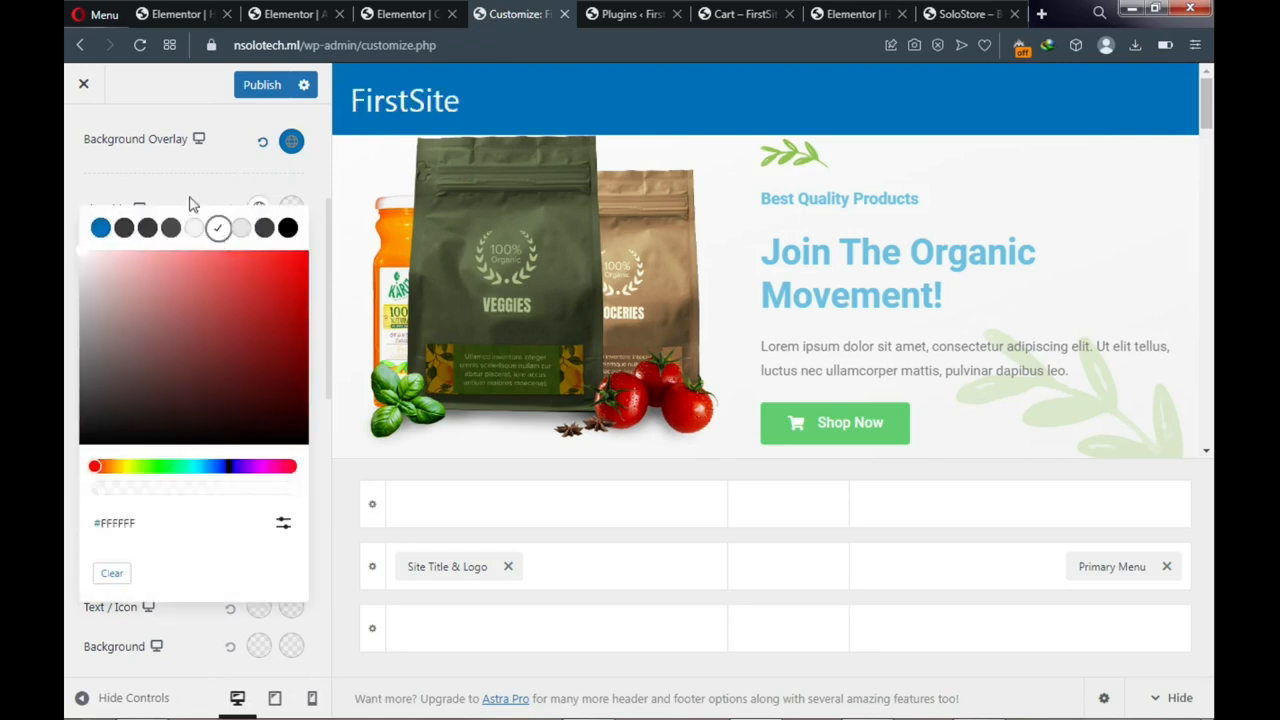
click(182, 190)
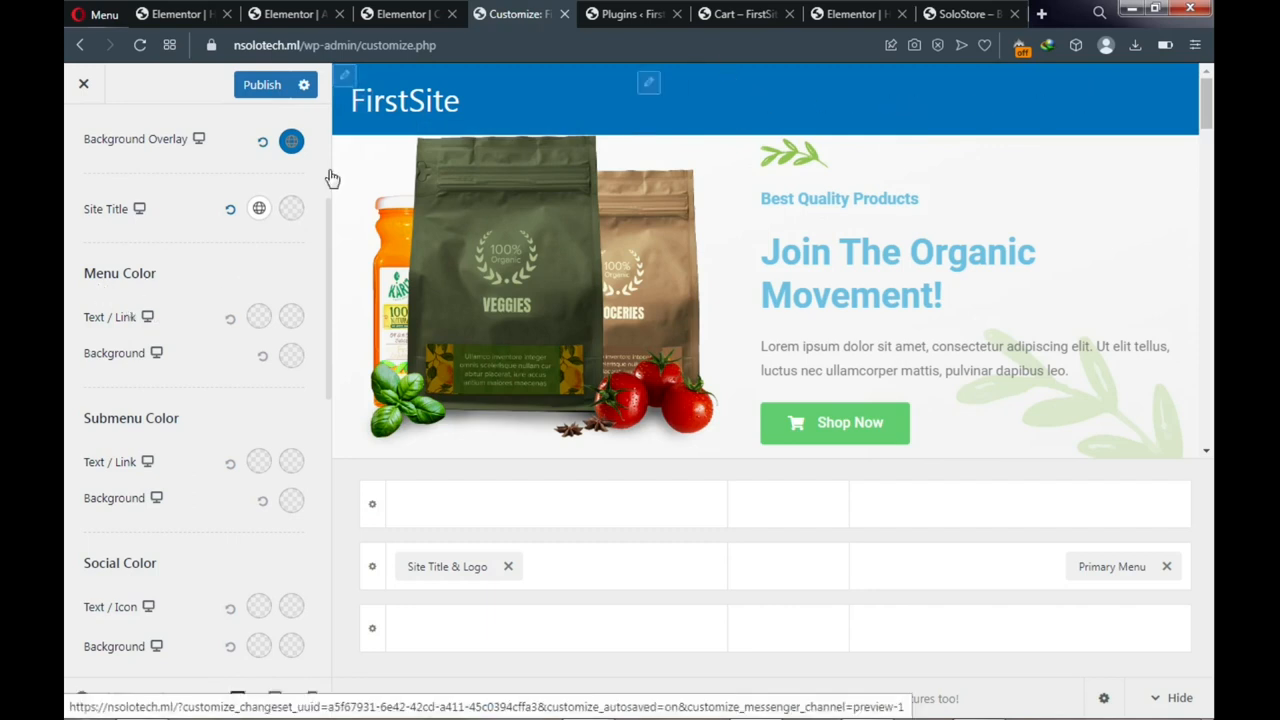
click(258, 317)
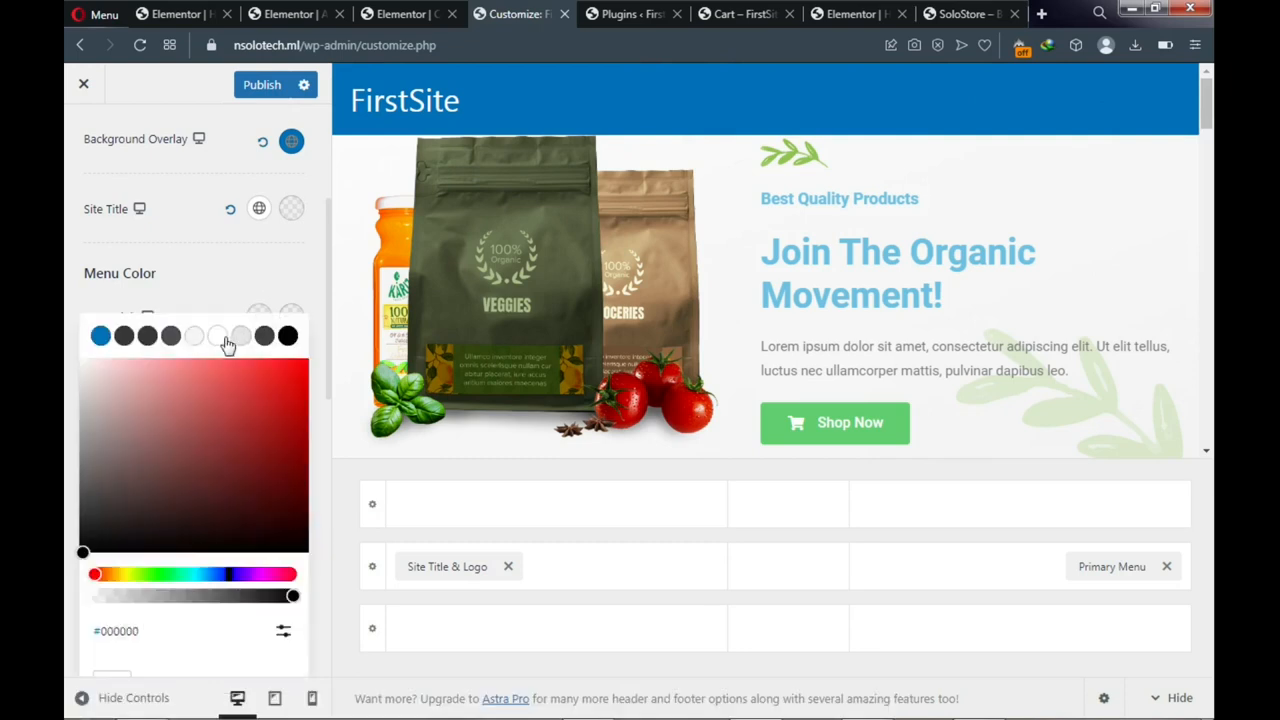
click(218, 337)
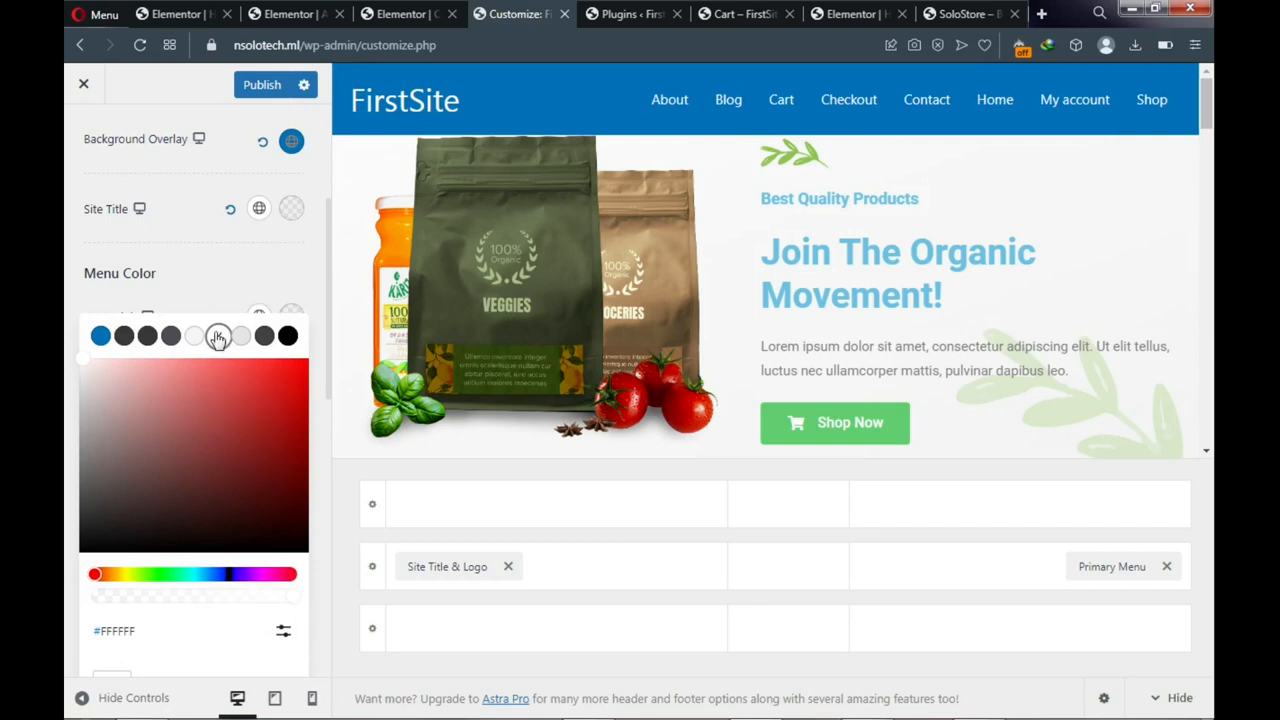
click(203, 259)
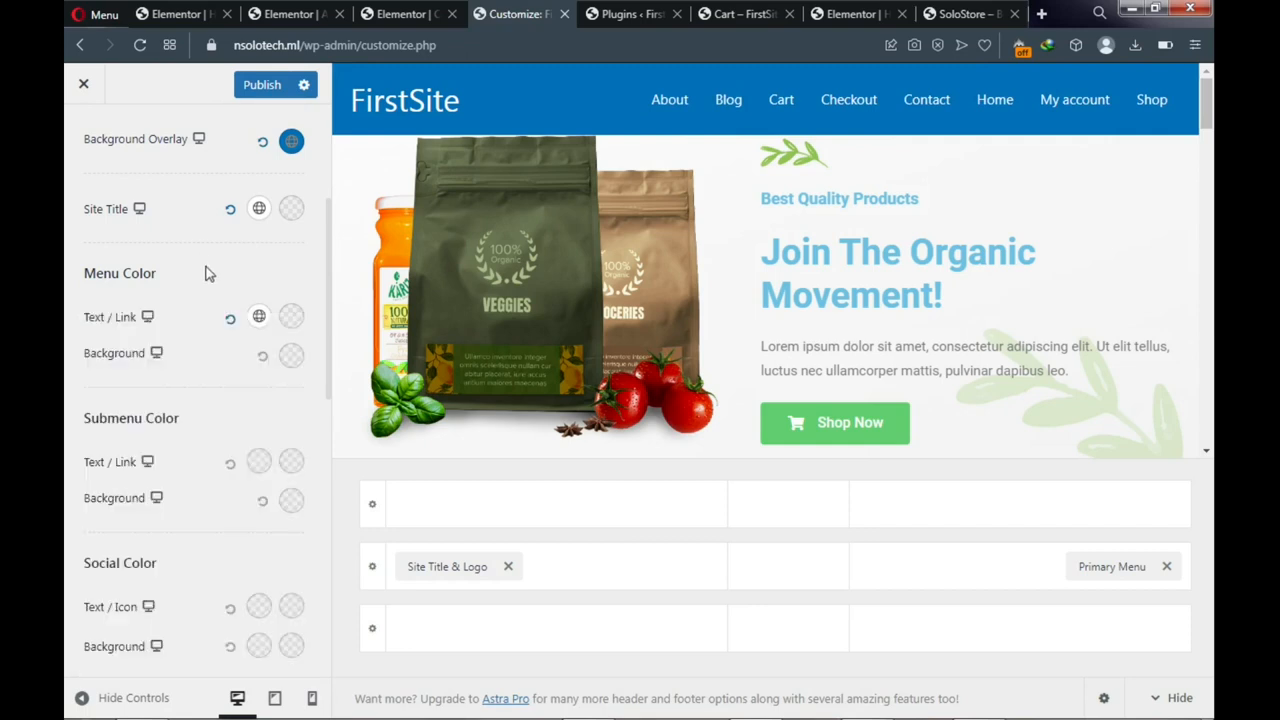
Set the transparent header's submenu text/link colour to white (#FFFFFF) and the submenu background to blue (#0170B9)
scroll(206, 294, down, 1)
scroll(206, 294, down, 1)
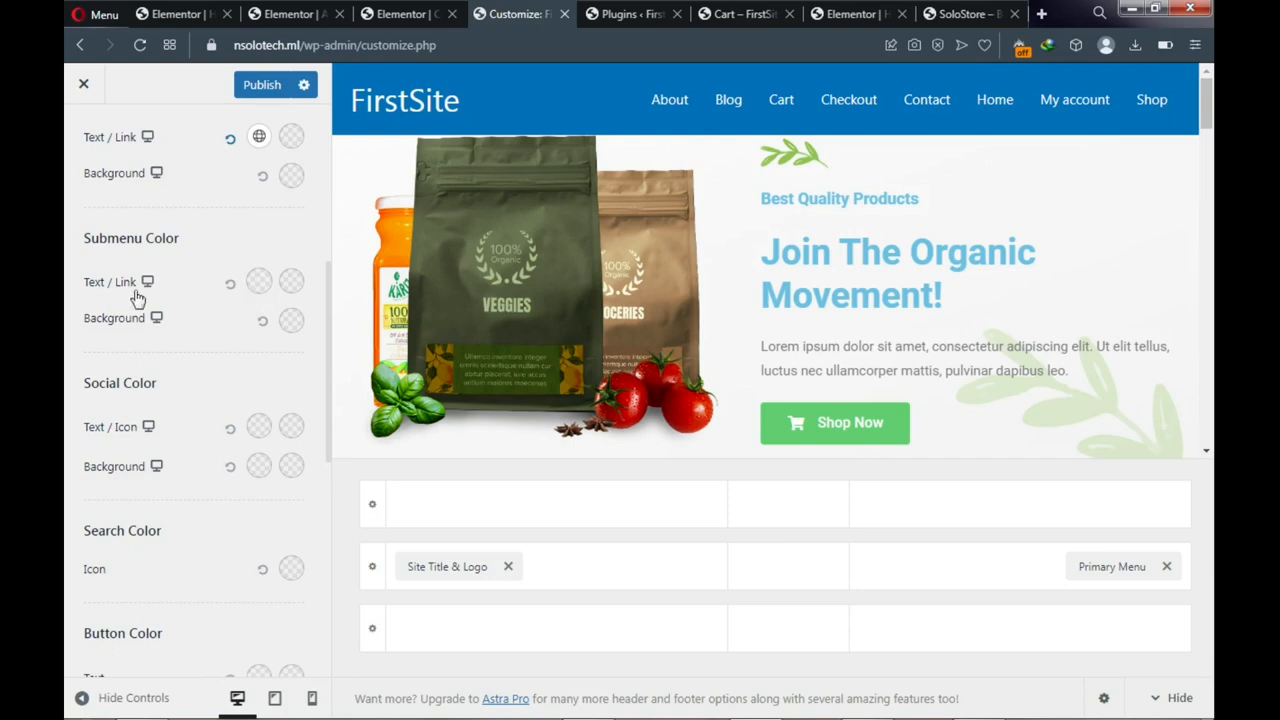
click(259, 284)
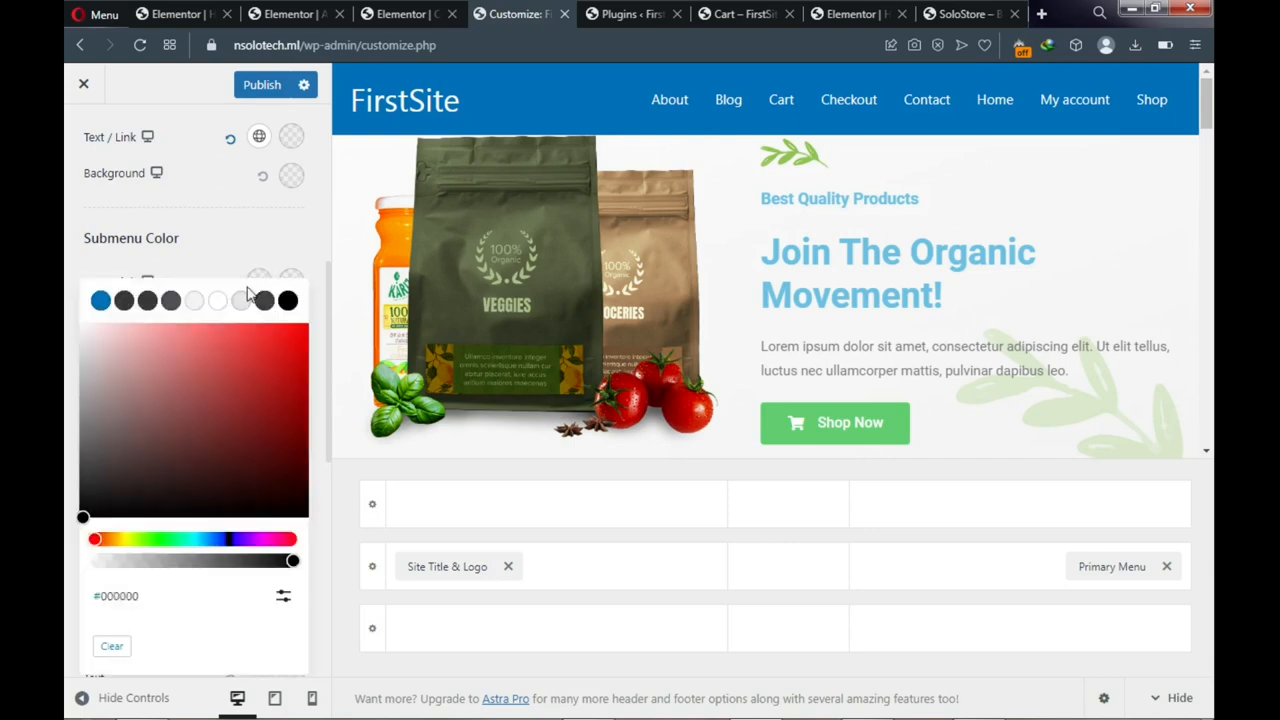
click(217, 302)
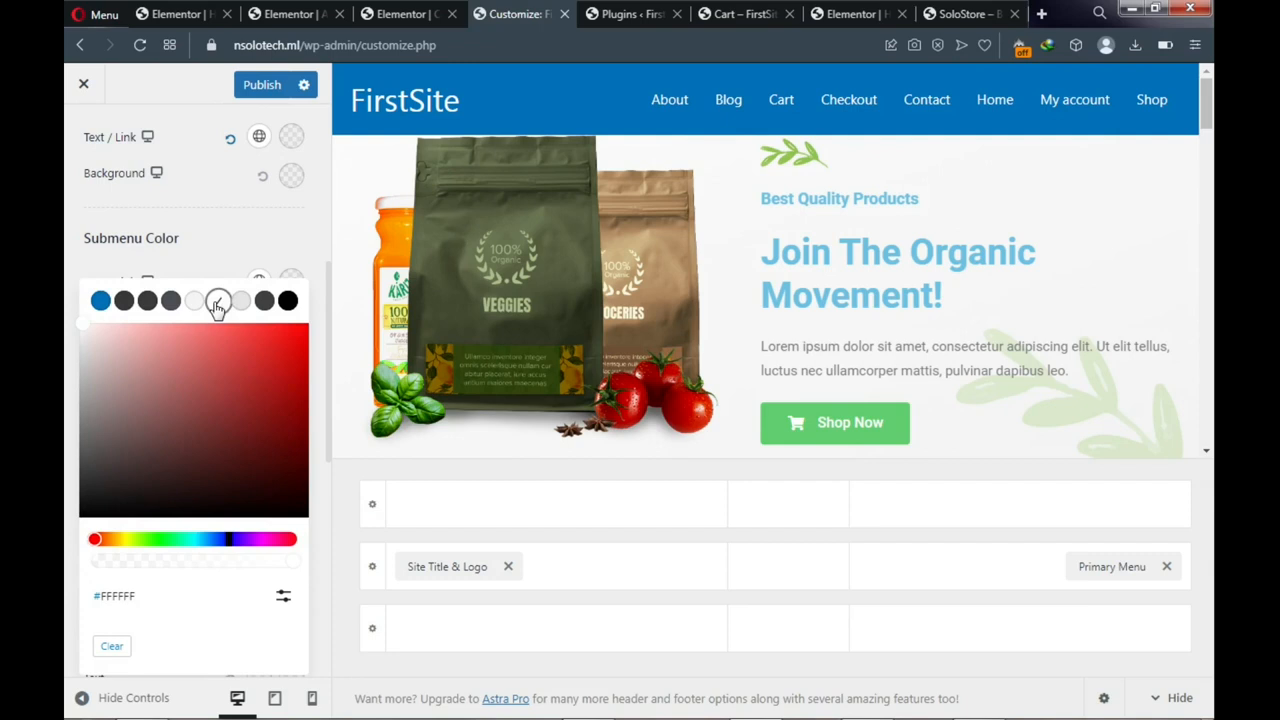
click(220, 250)
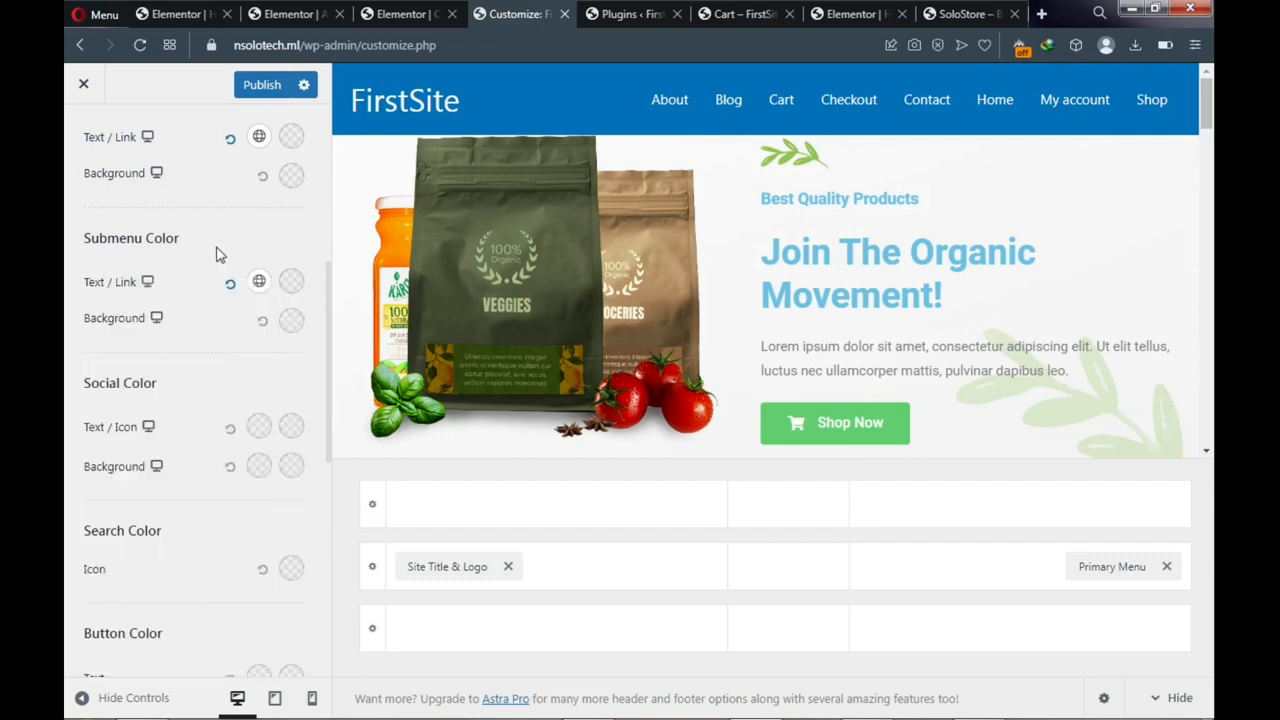
click(290, 322)
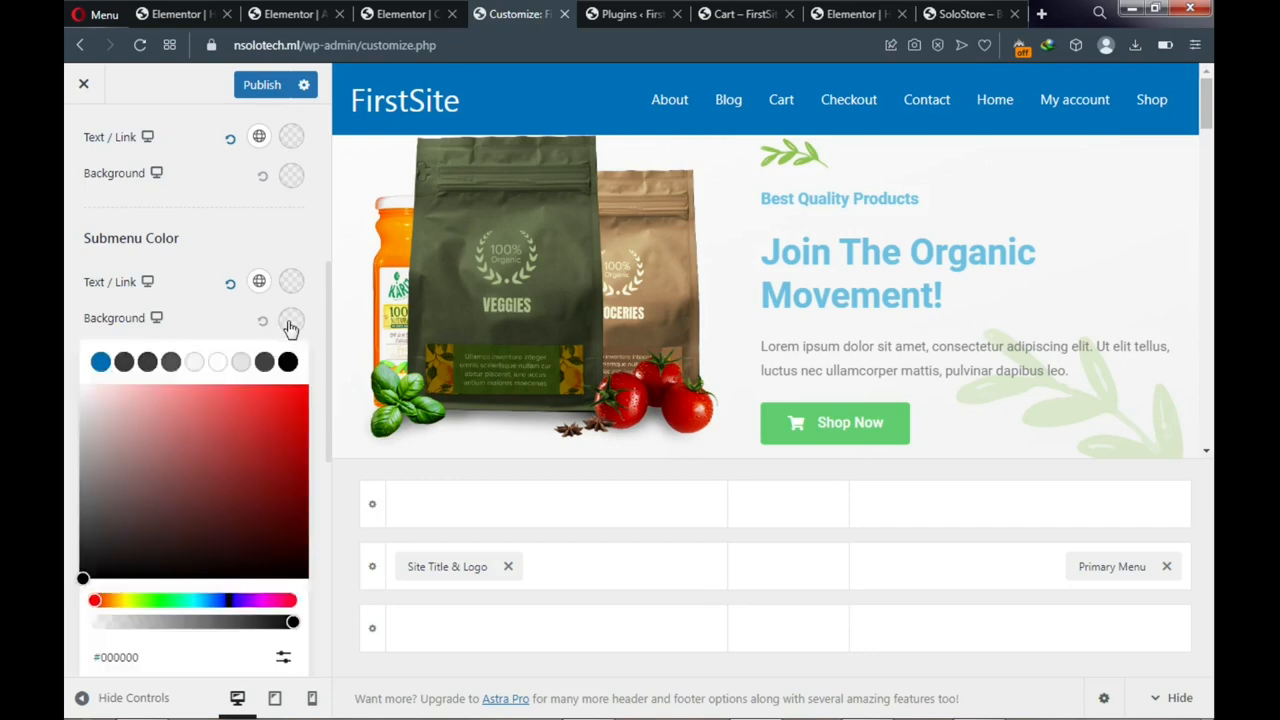
click(100, 362)
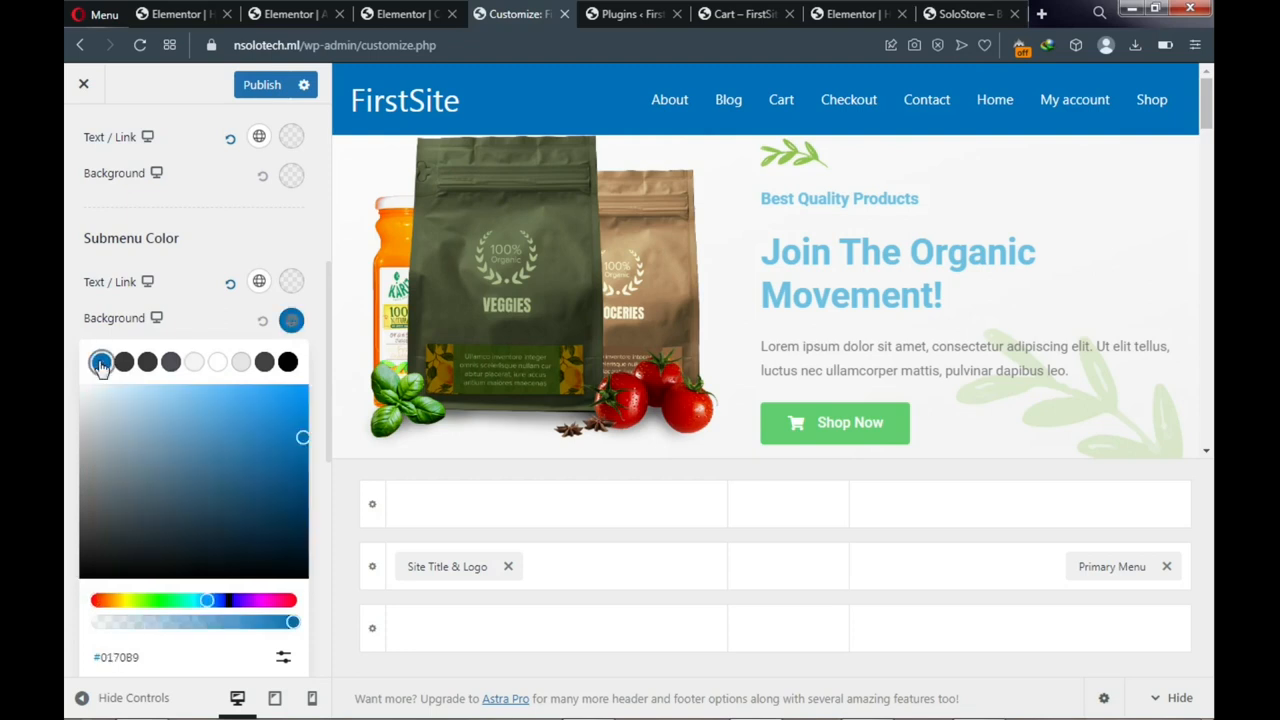
click(239, 228)
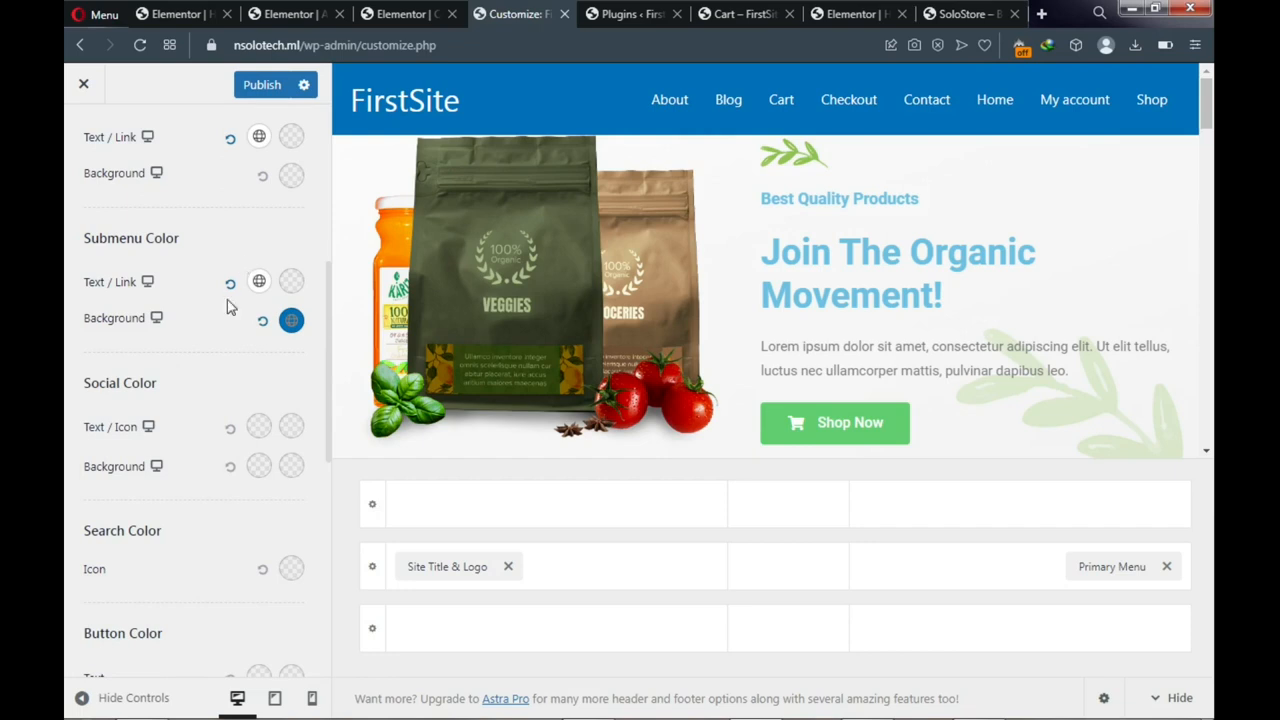
Look through the remaining transparent header colour options and publish the header changes
scroll(221, 307, down, 2)
scroll(210, 335, down, 2)
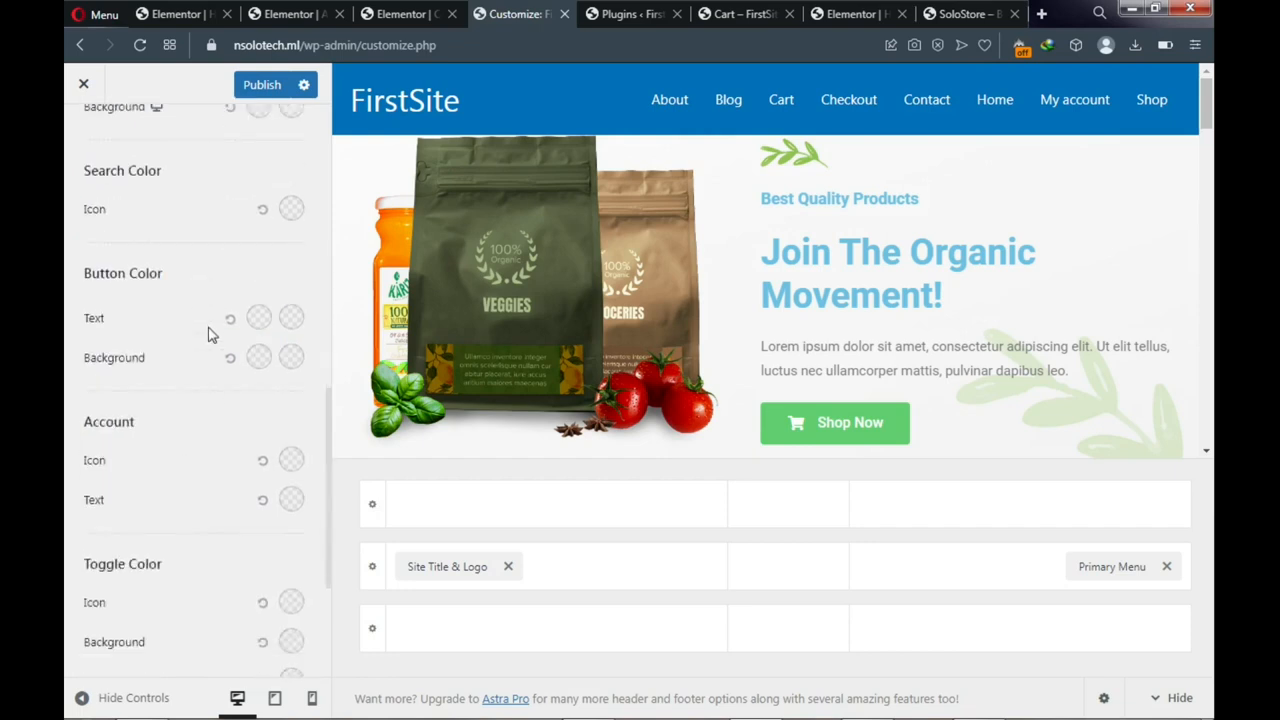
scroll(210, 335, down, 3)
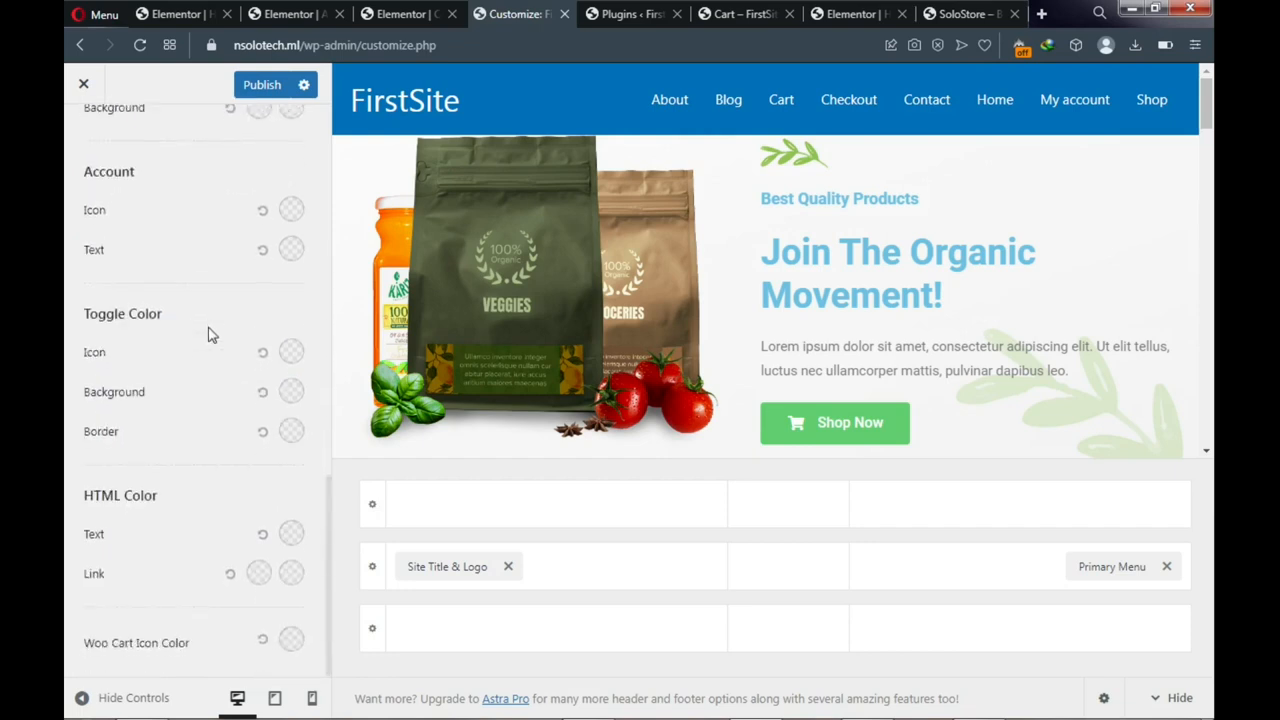
click(252, 87)
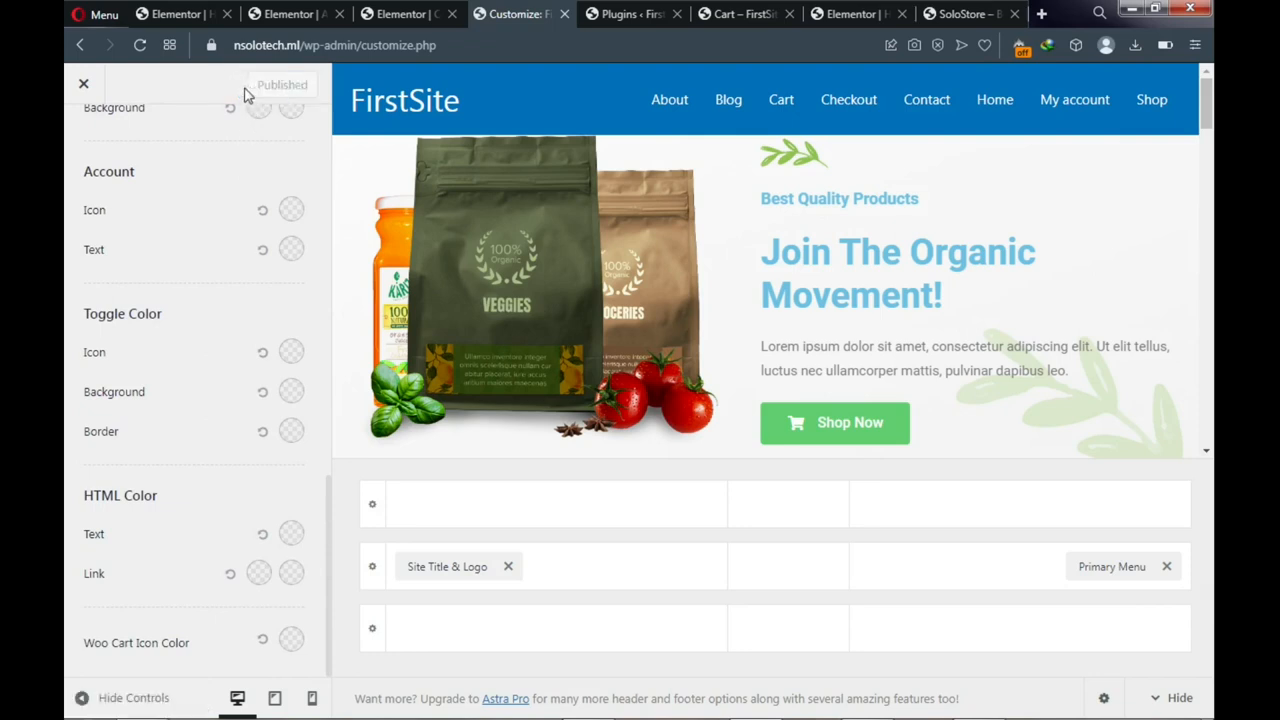
Change the header's site title to SoloStore in the Site Title & Logo settings and publish the change
scroll(190, 232, up, 10)
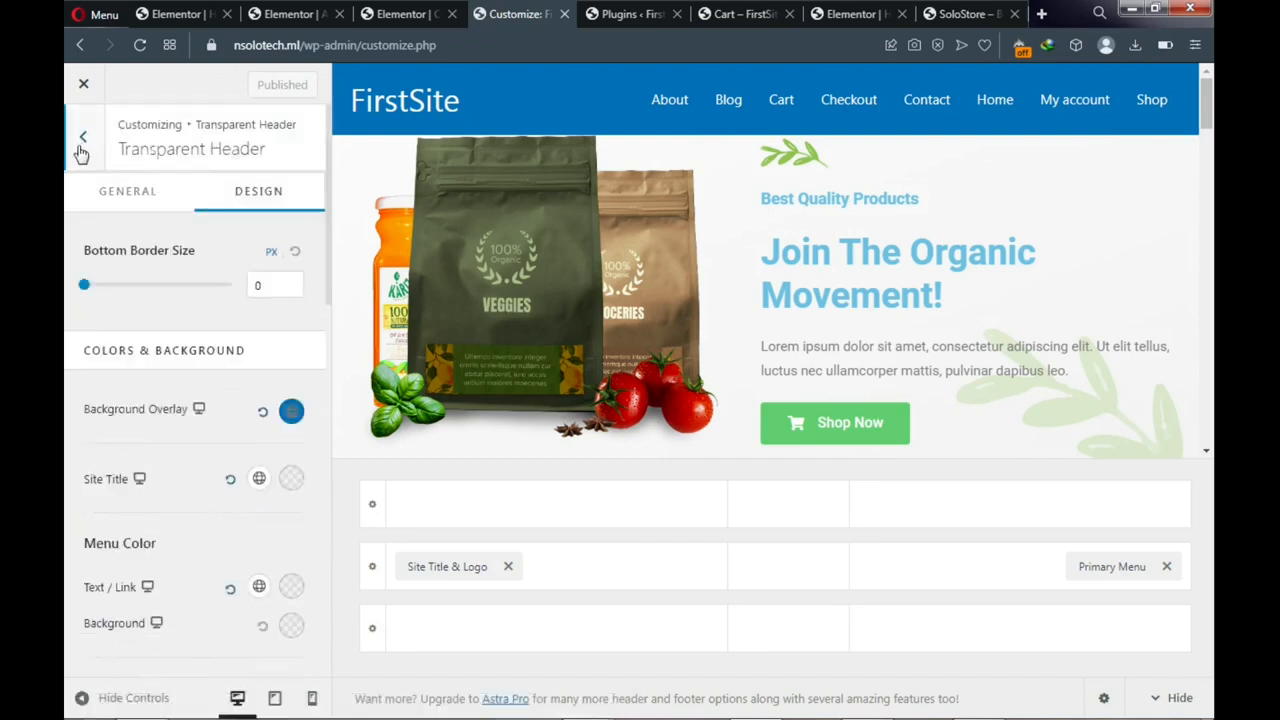
click(82, 150)
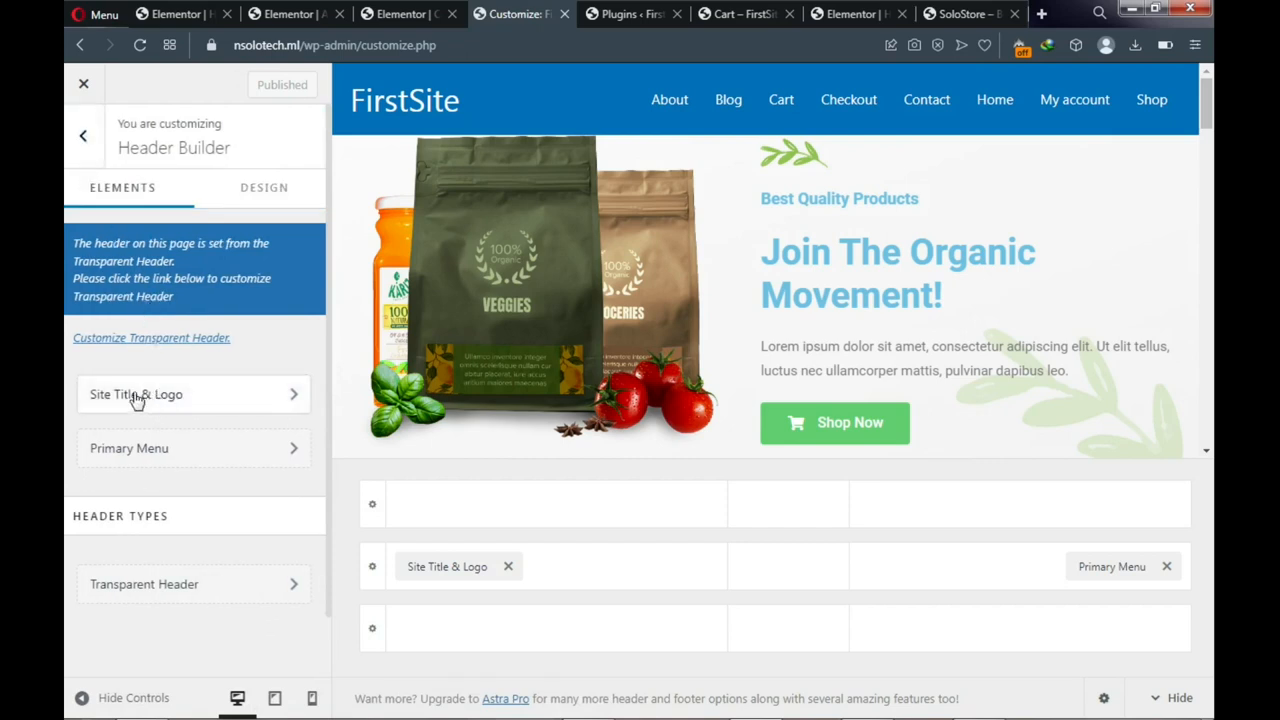
click(179, 406)
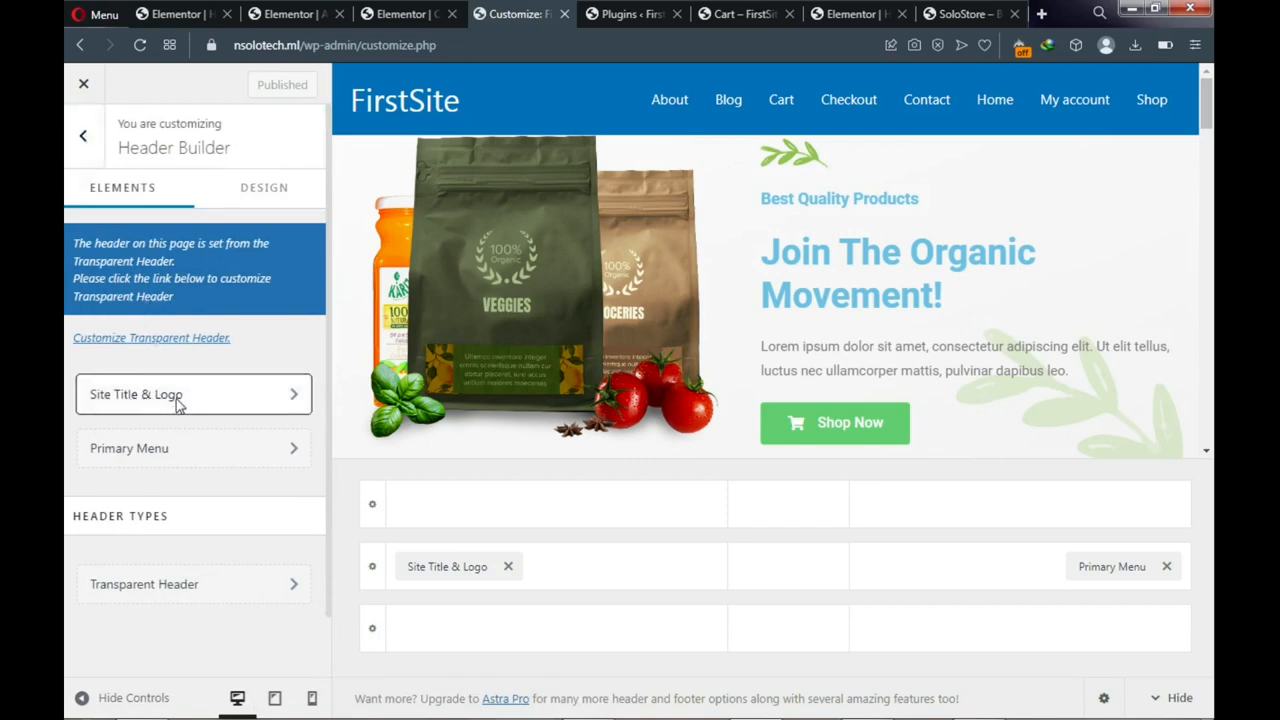
click(176, 399)
scroll(176, 399, down, 2)
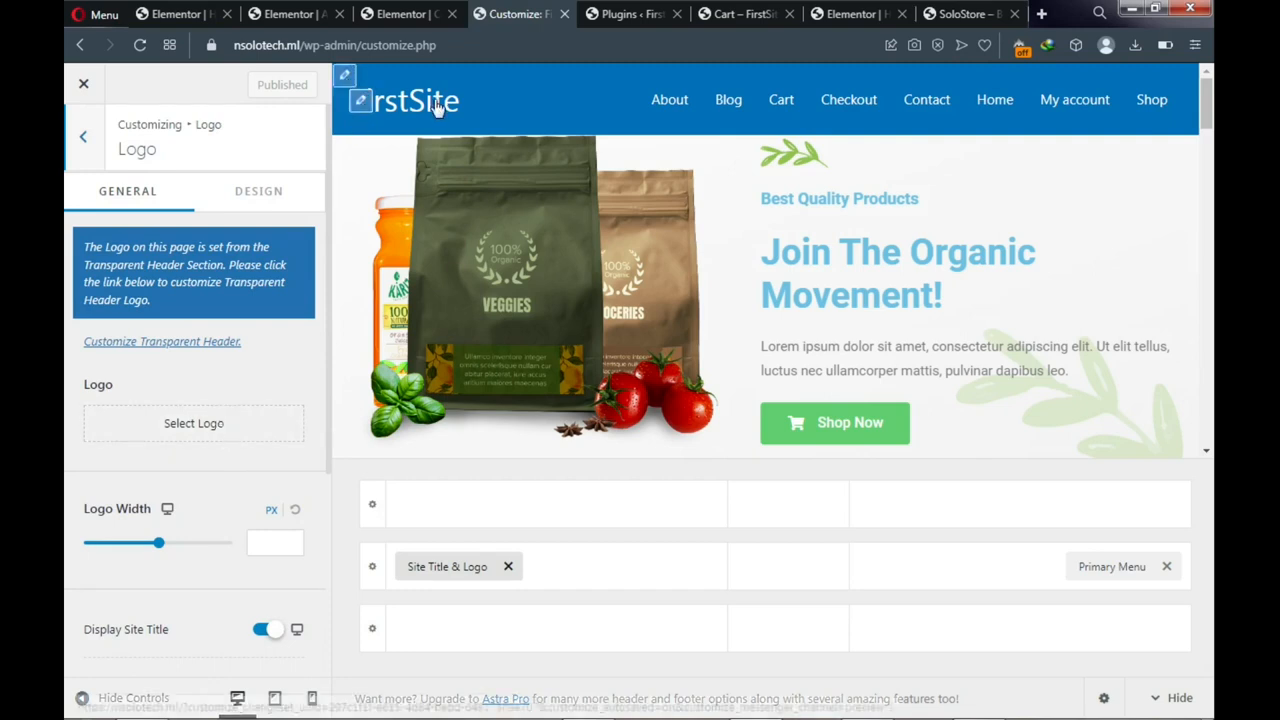
scroll(226, 380, down, 2)
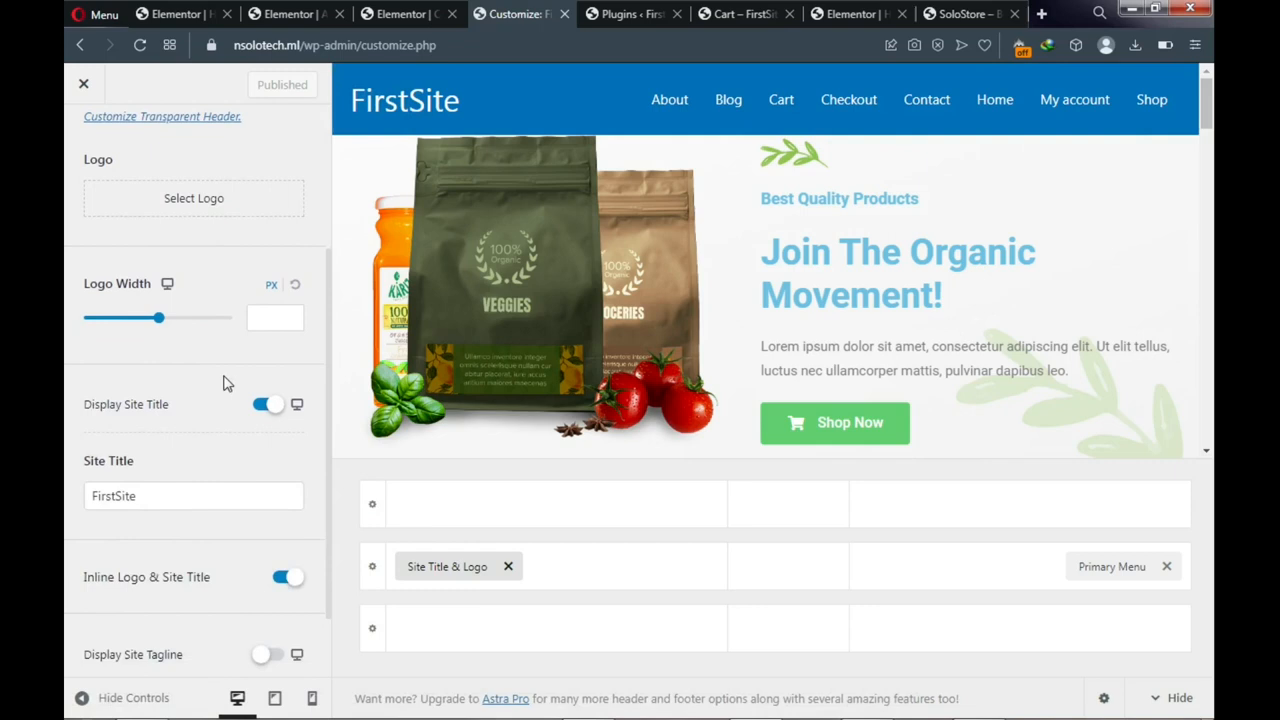
scroll(220, 395, down, 1)
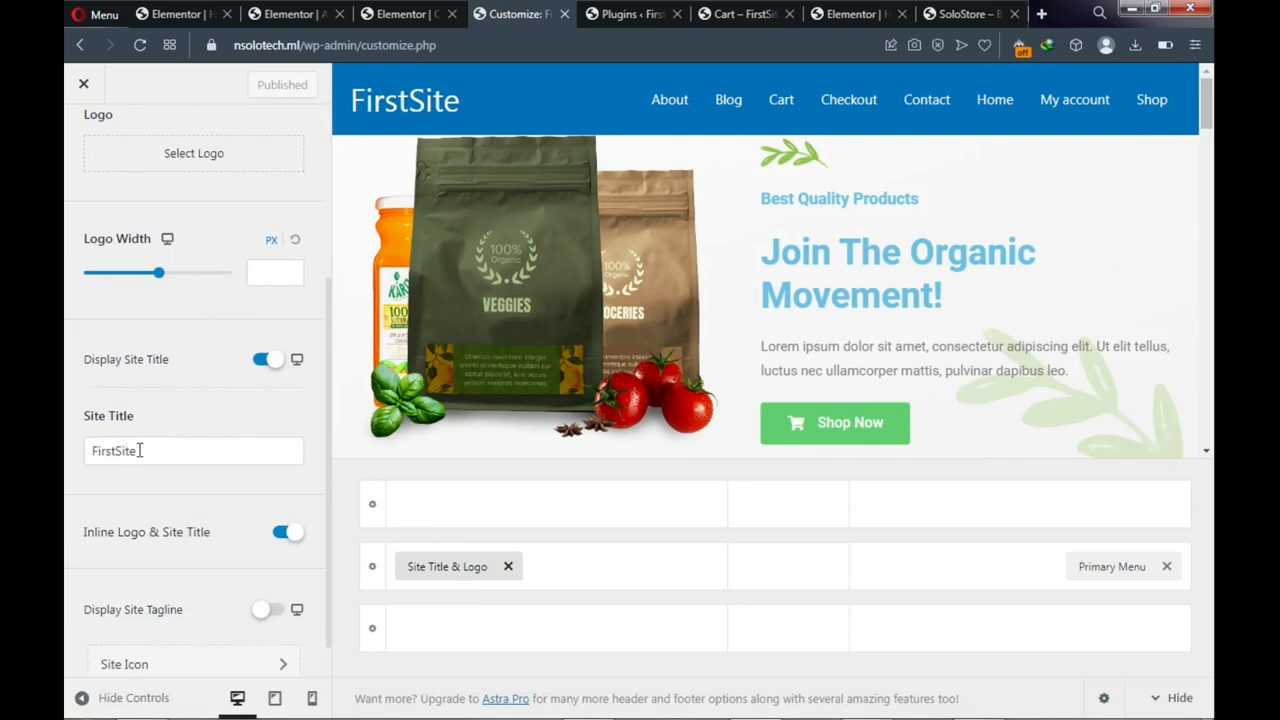
double_click(118, 451)
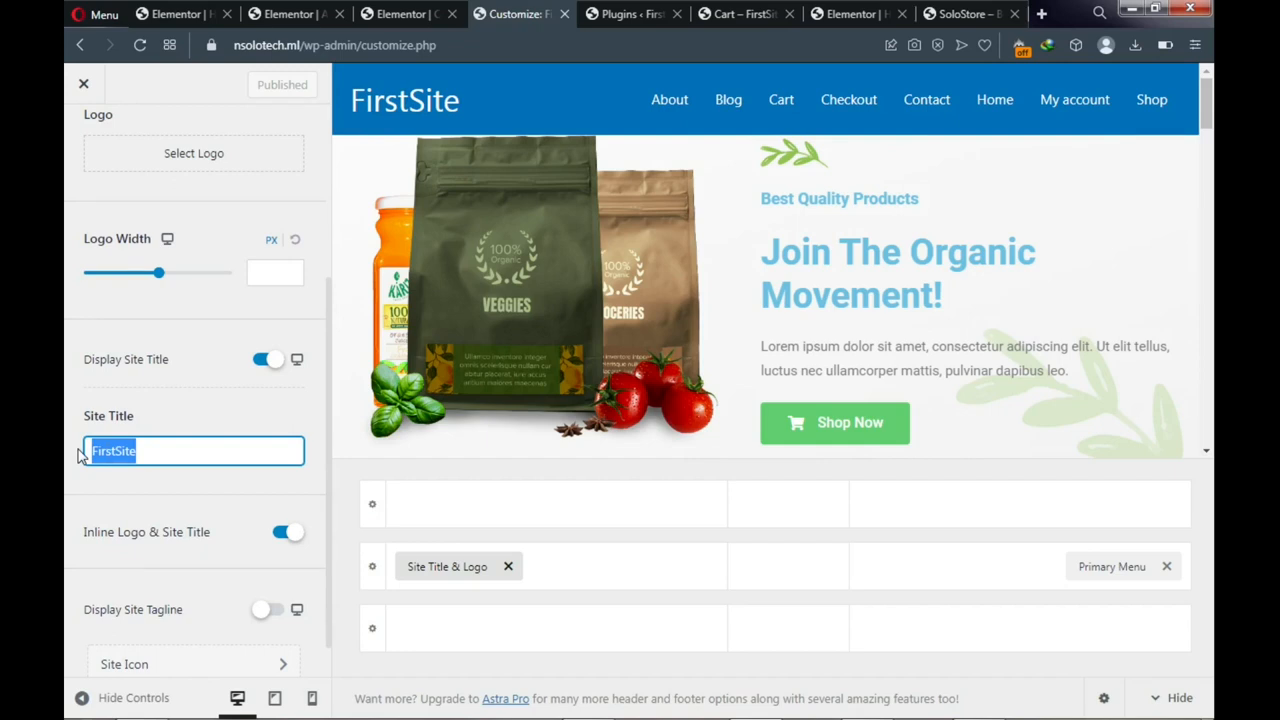
text(Solo)
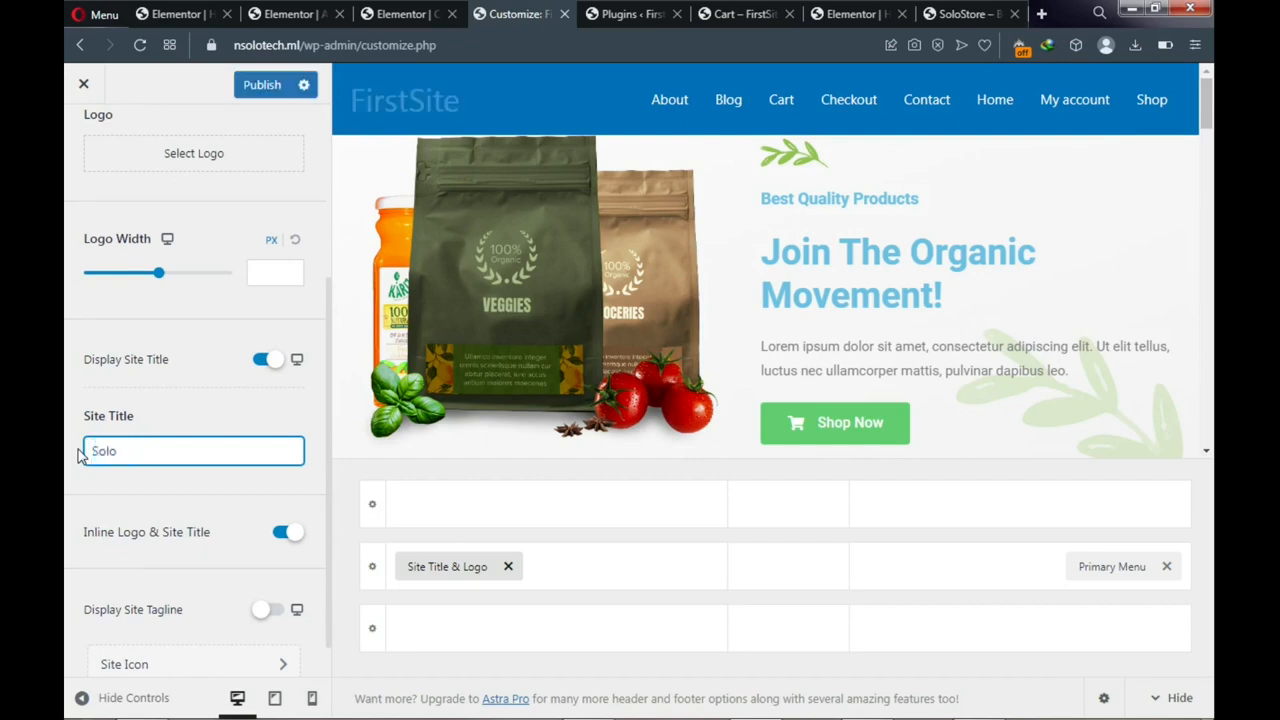
text(Store)
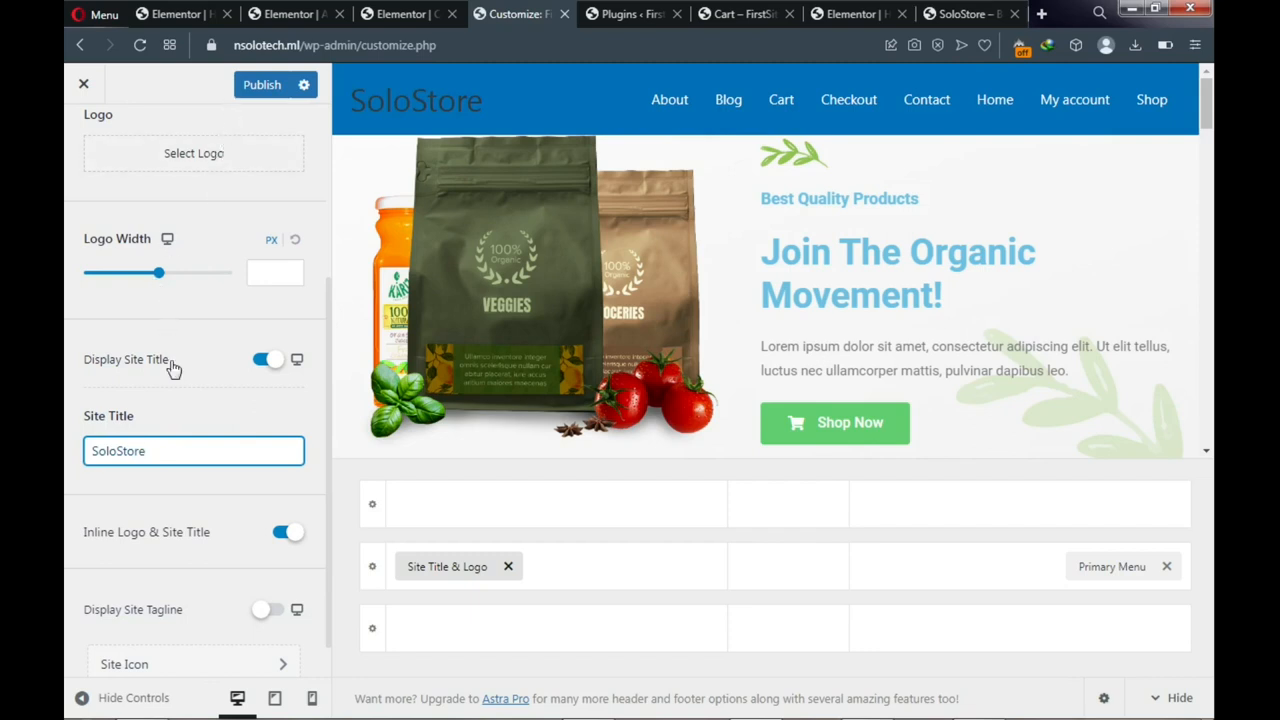
scroll(173, 370, down, 1)
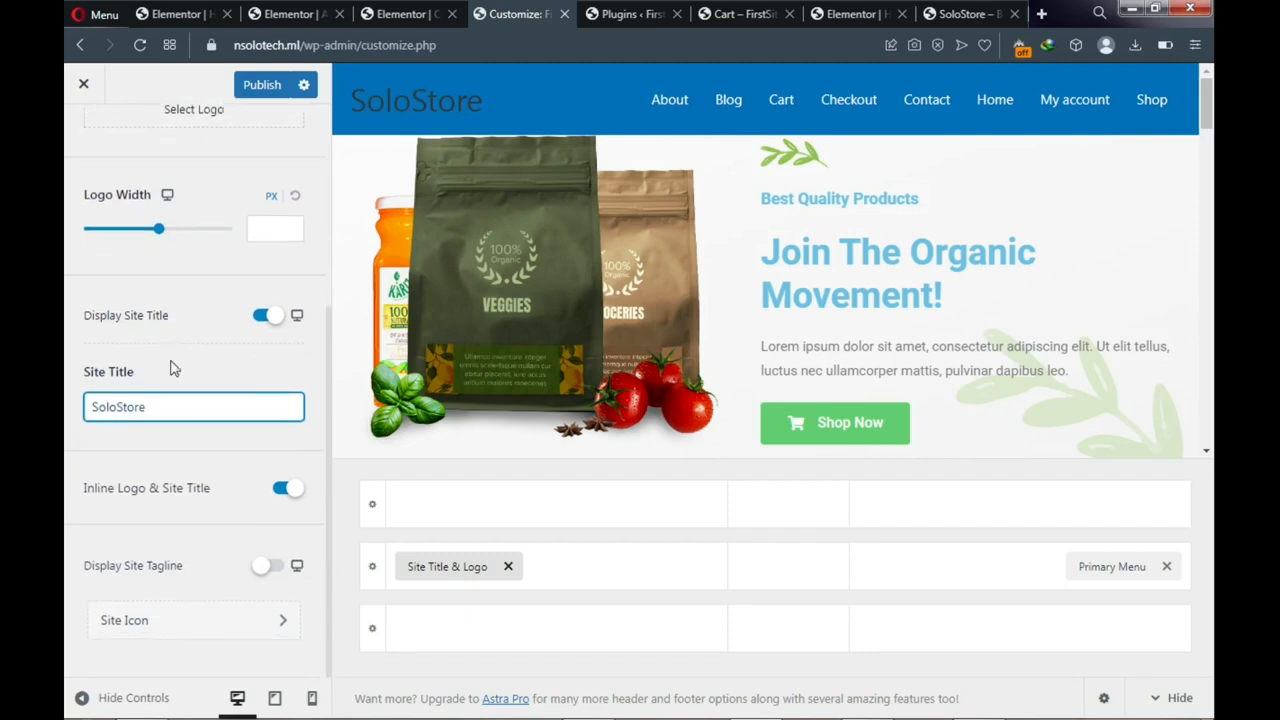
scroll(171, 368, up, 5)
scroll(171, 380, down, 5)
click(261, 88)
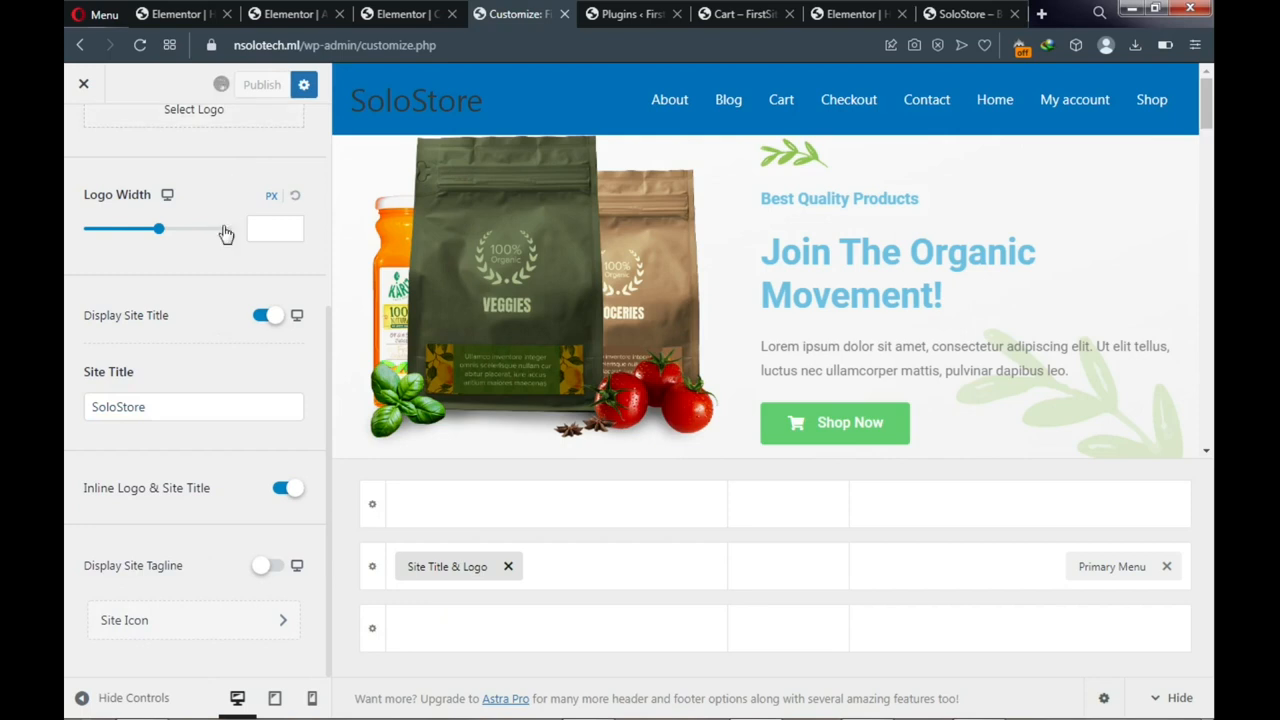
Set the logo section's normal site title colour to the white palette colour
scroll(226, 234, up, 5)
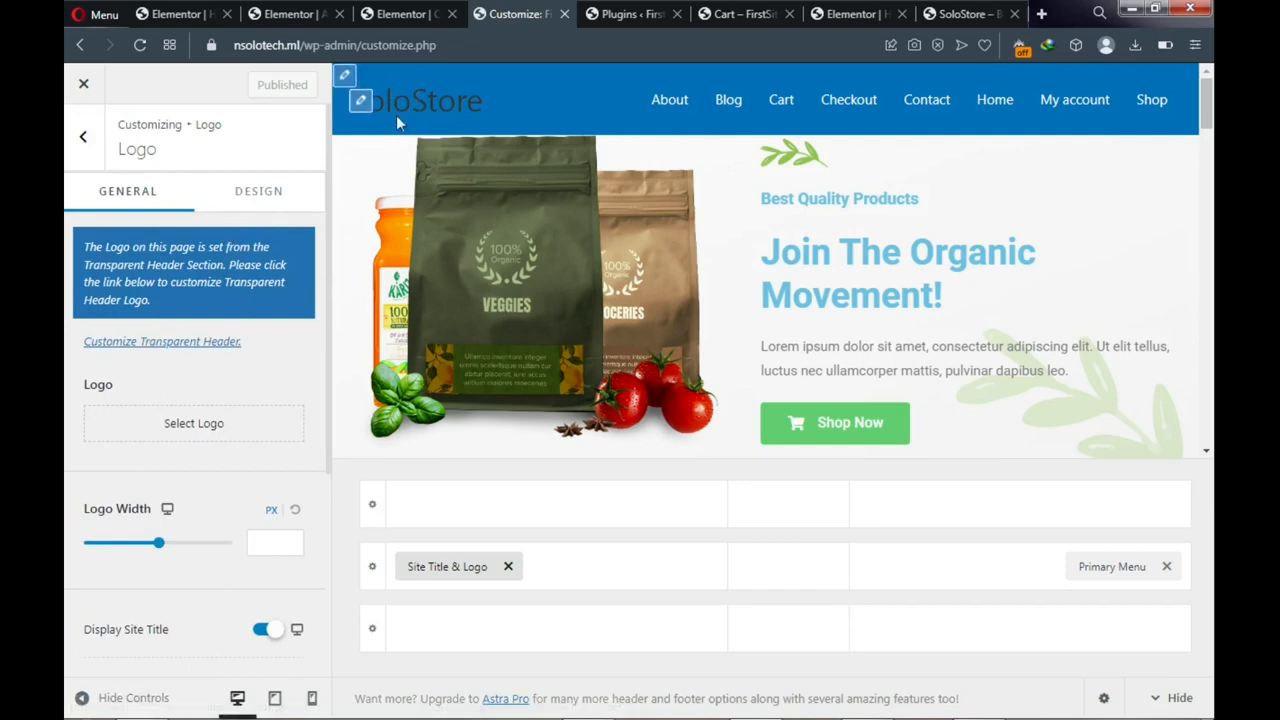
click(261, 202)
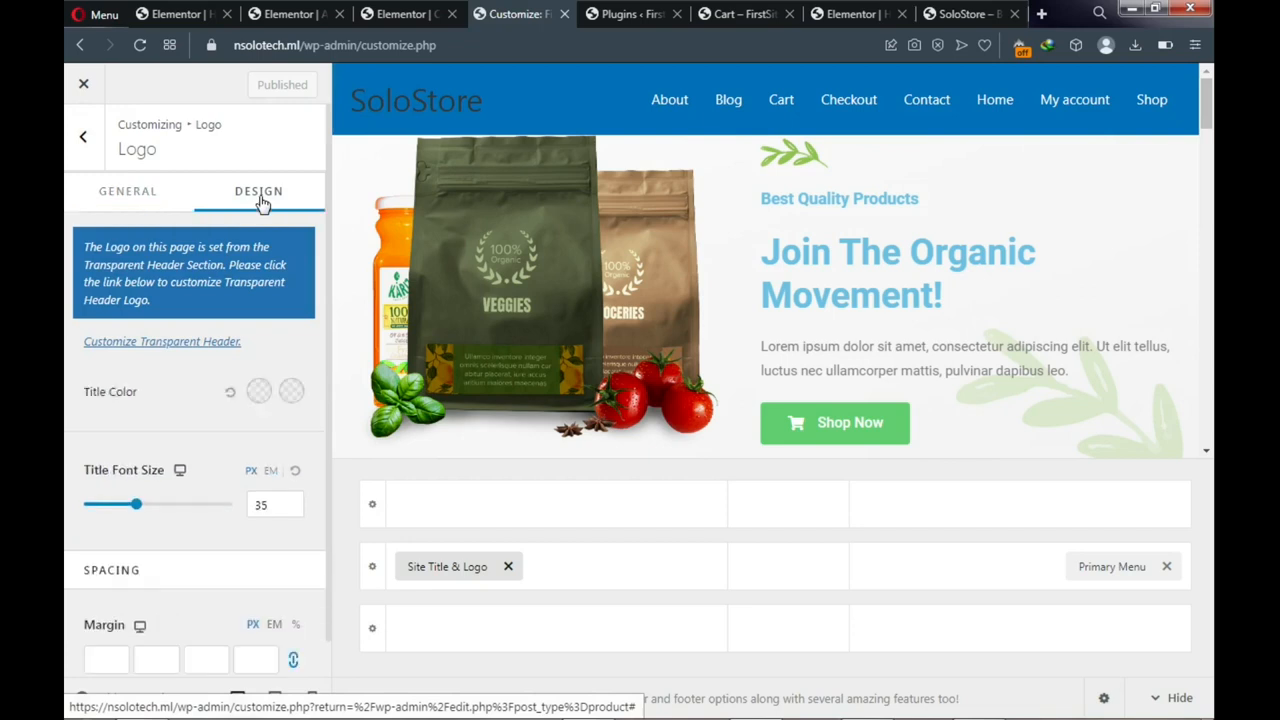
click(256, 395)
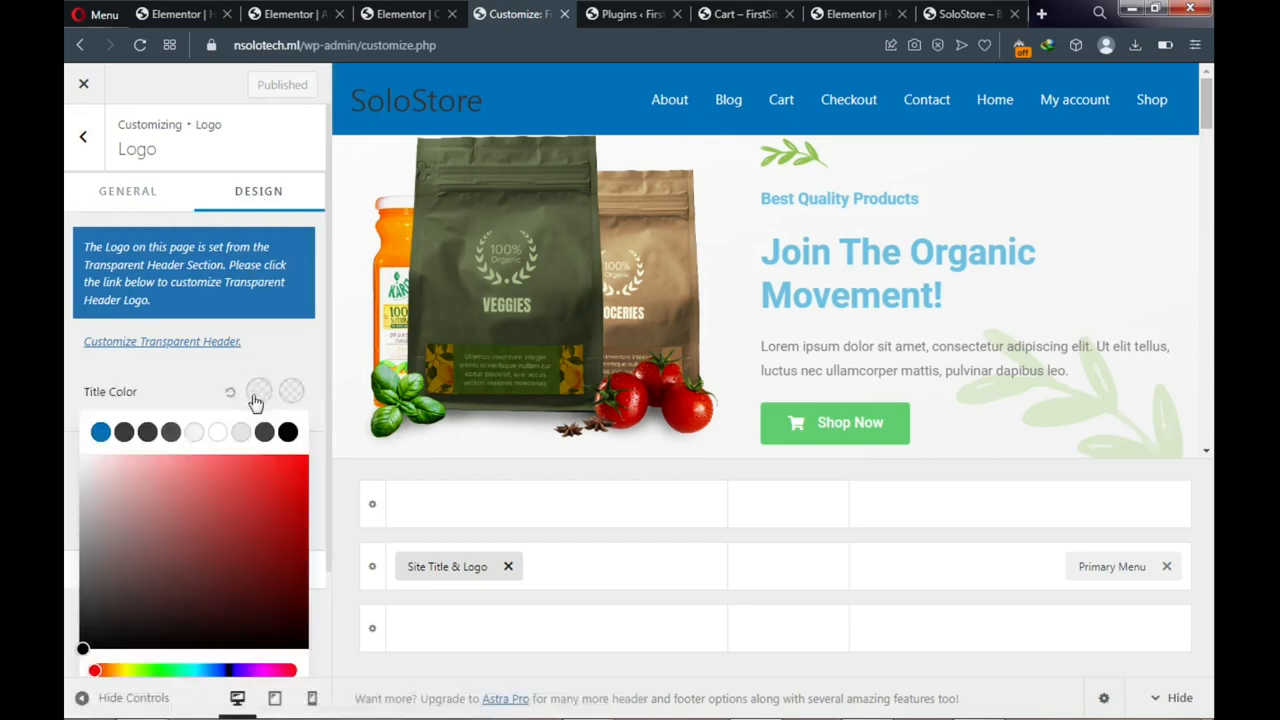
click(218, 434)
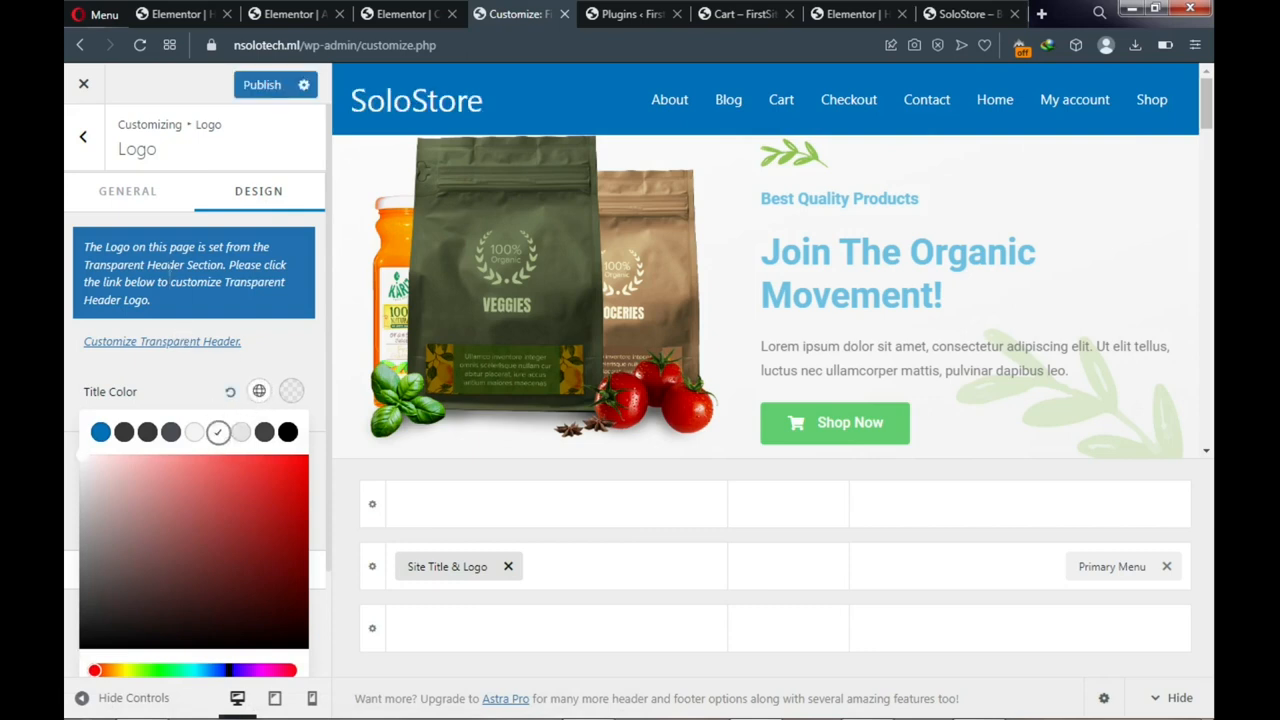
click(68, 352)
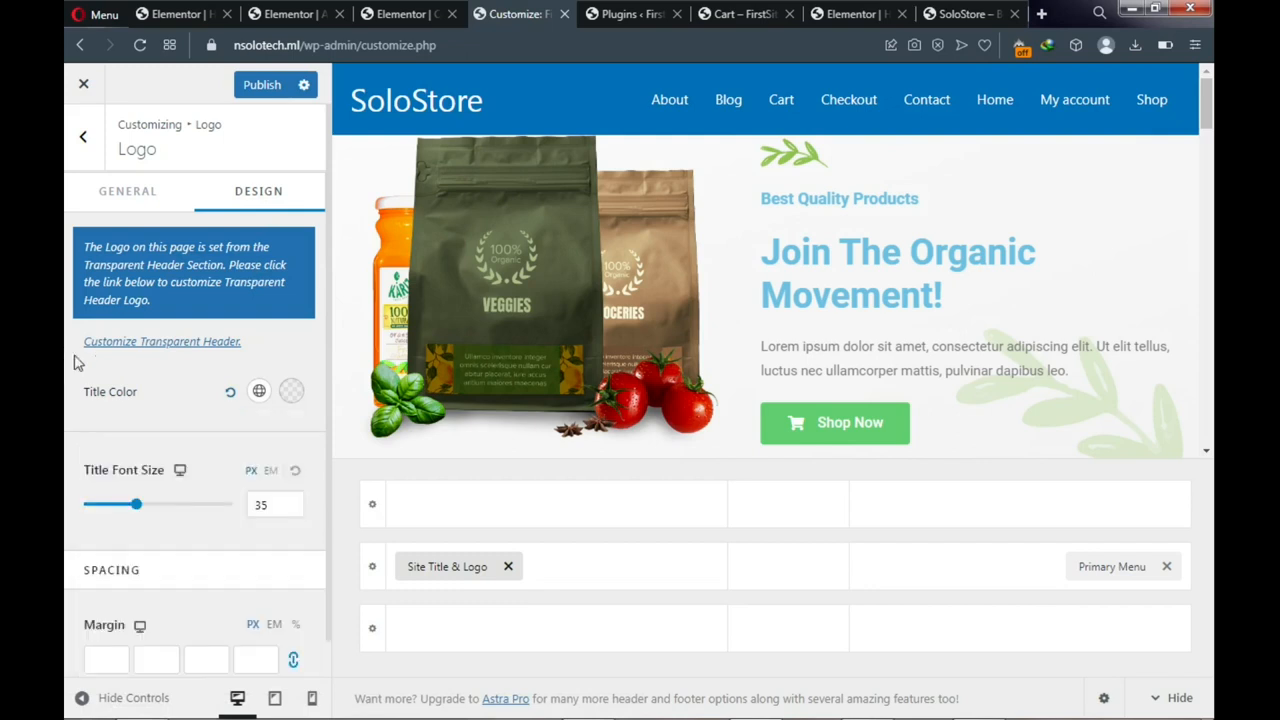
Set the site title font size to 40 px and publish the header changes
scroll(108, 430, down, 1)
drag(137, 467, 146, 473)
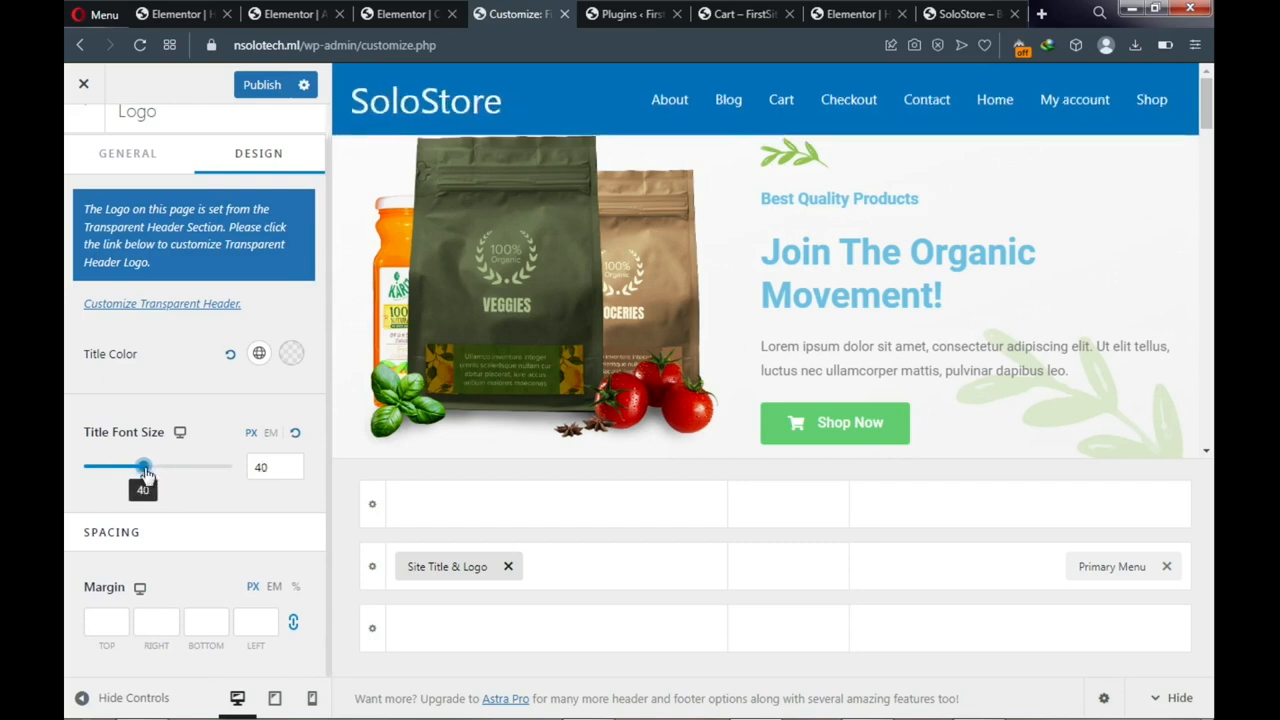
click(262, 468)
click(238, 517)
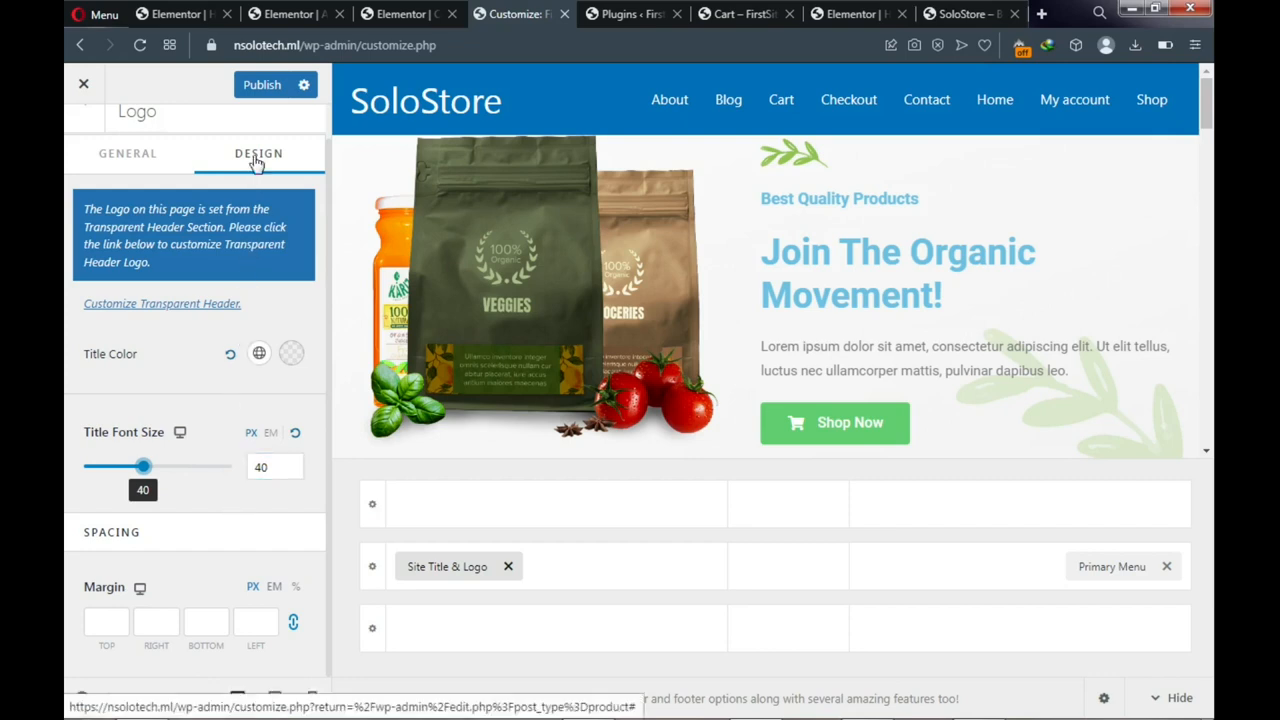
click(259, 86)
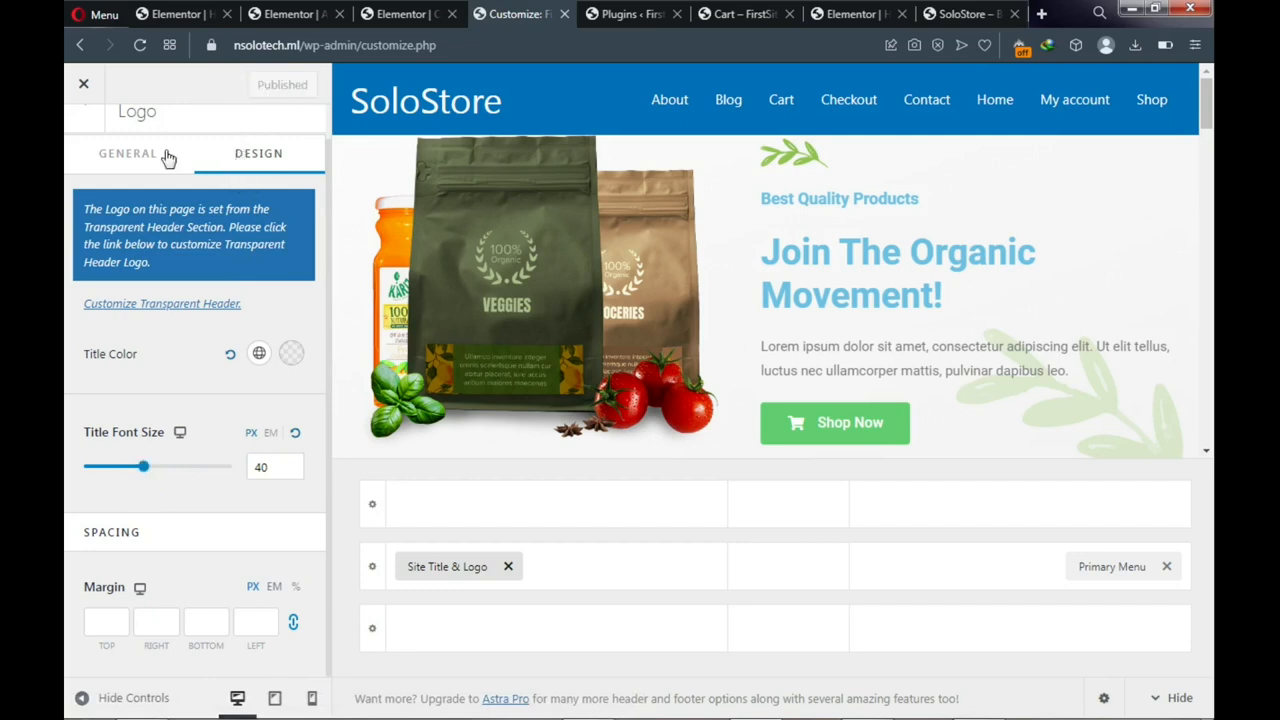
Examine the header's Primary Menu settings and the theme's menu locations in the customizer
scroll(166, 160, up, 1)
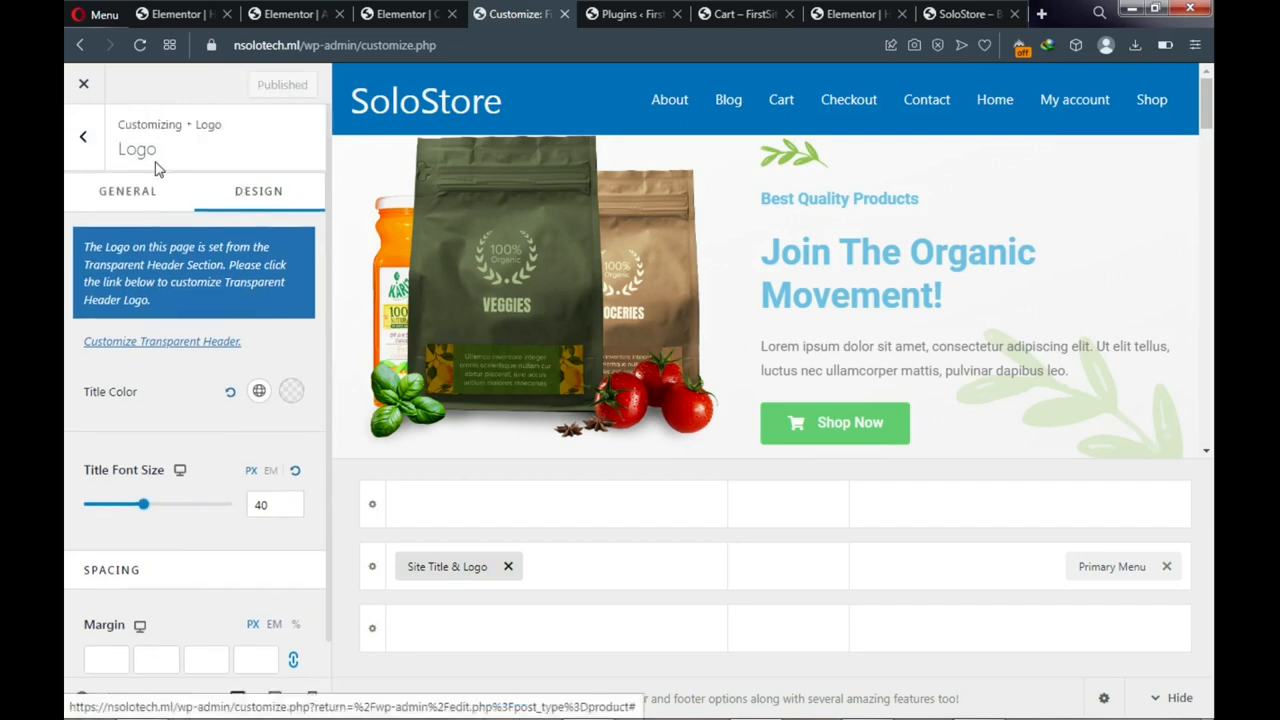
click(84, 140)
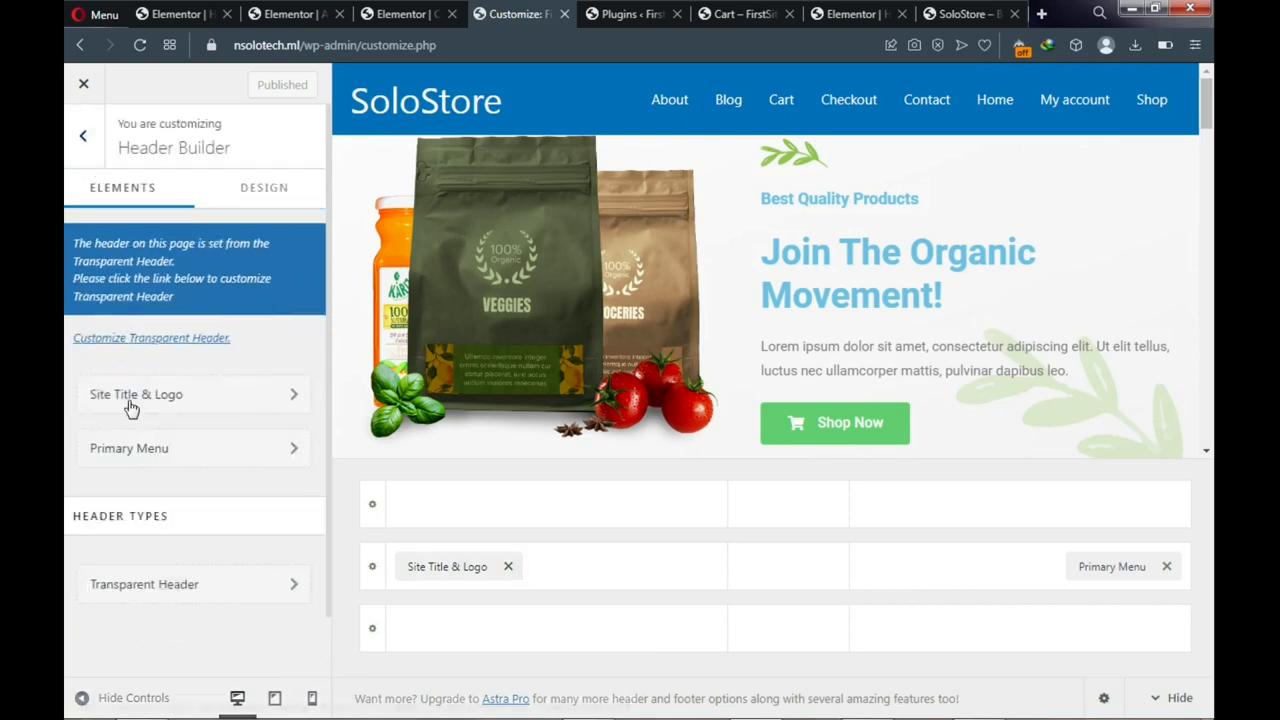
click(193, 452)
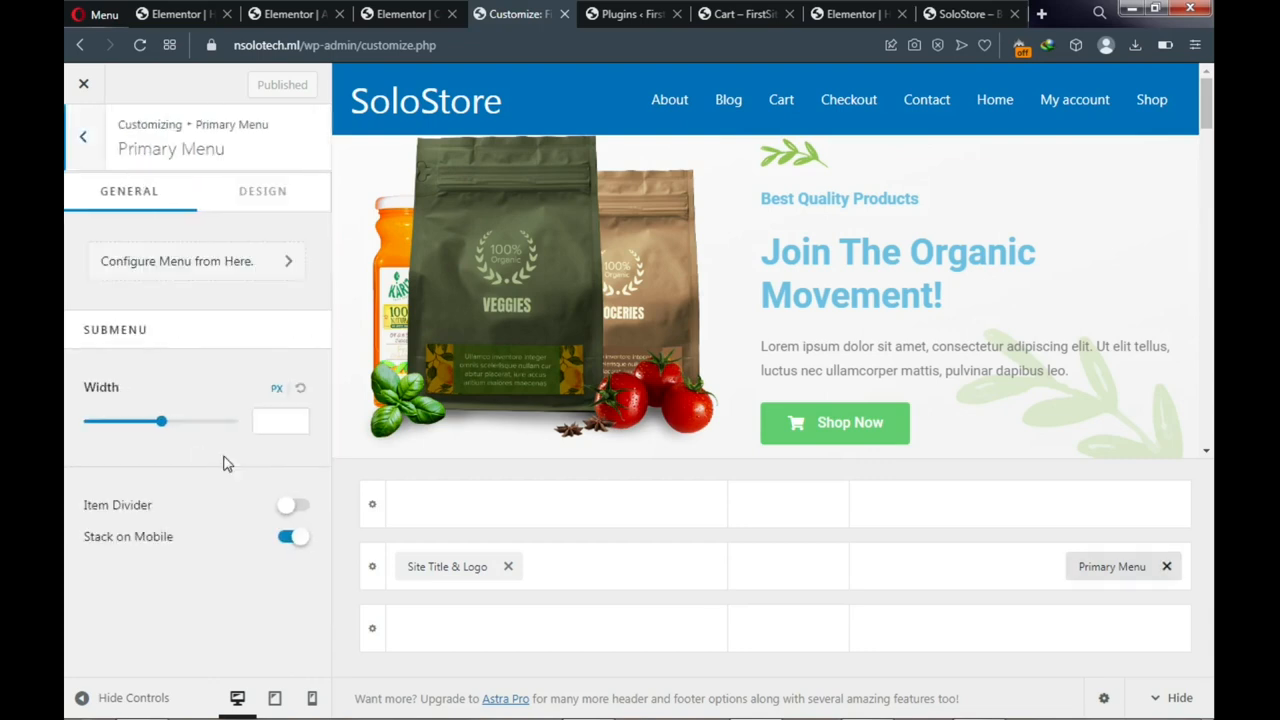
click(202, 264)
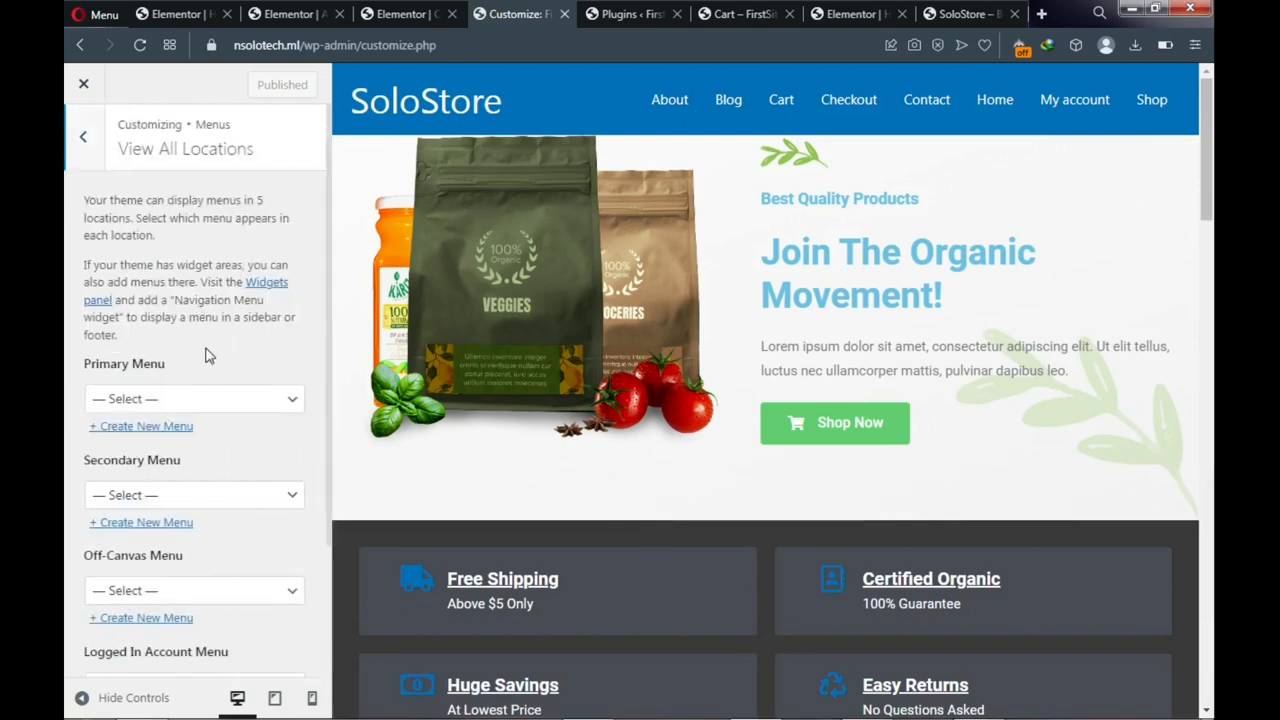
scroll(204, 368, down, 1)
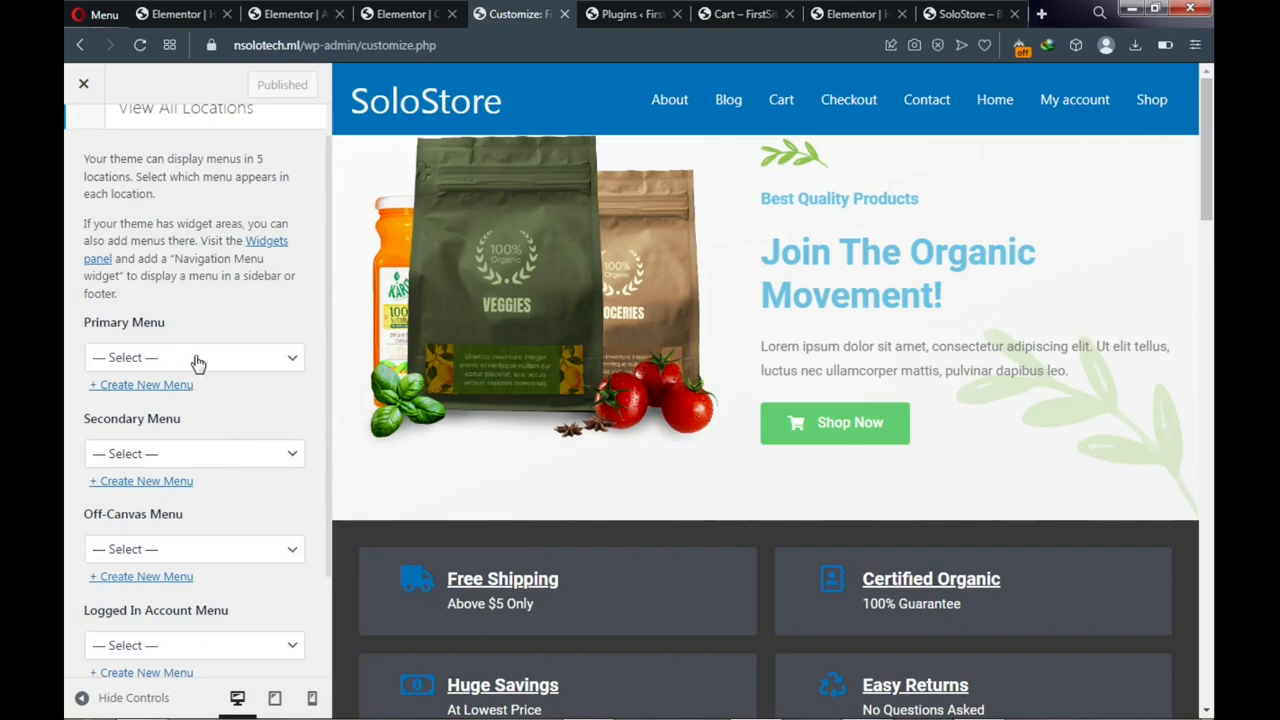
scroll(196, 364, down, 3)
scroll(192, 340, up, 4)
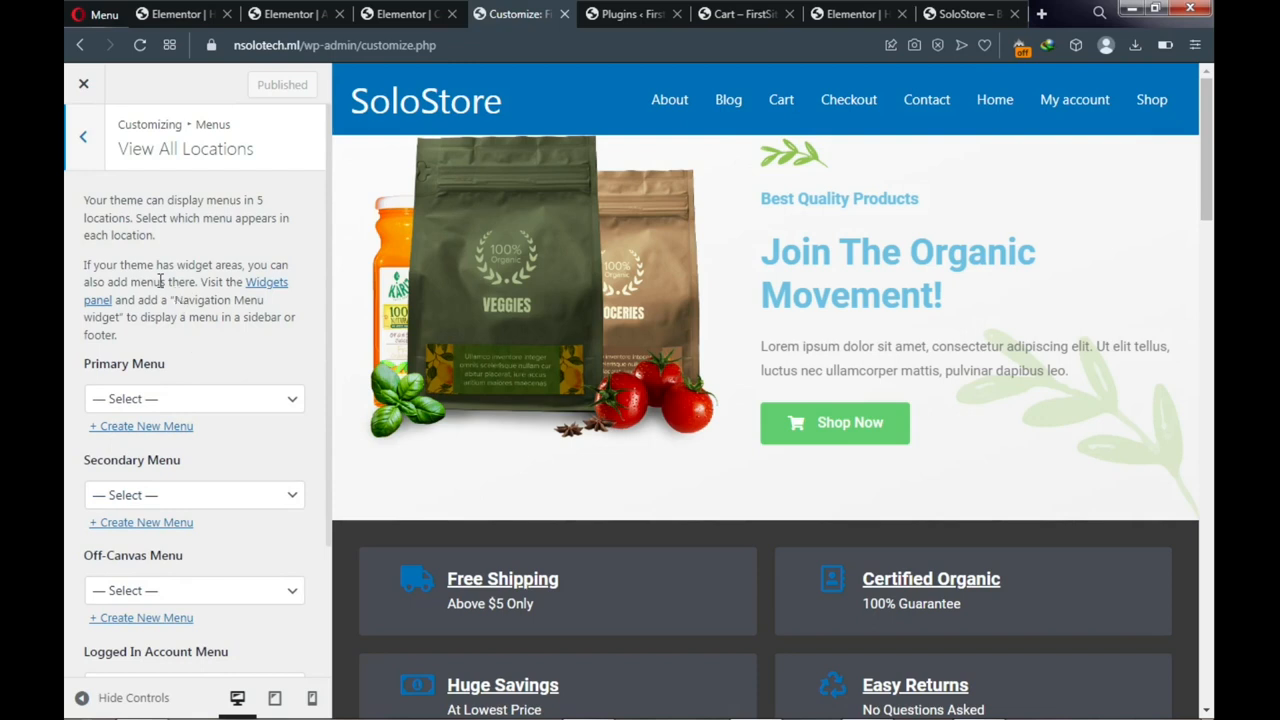
click(83, 145)
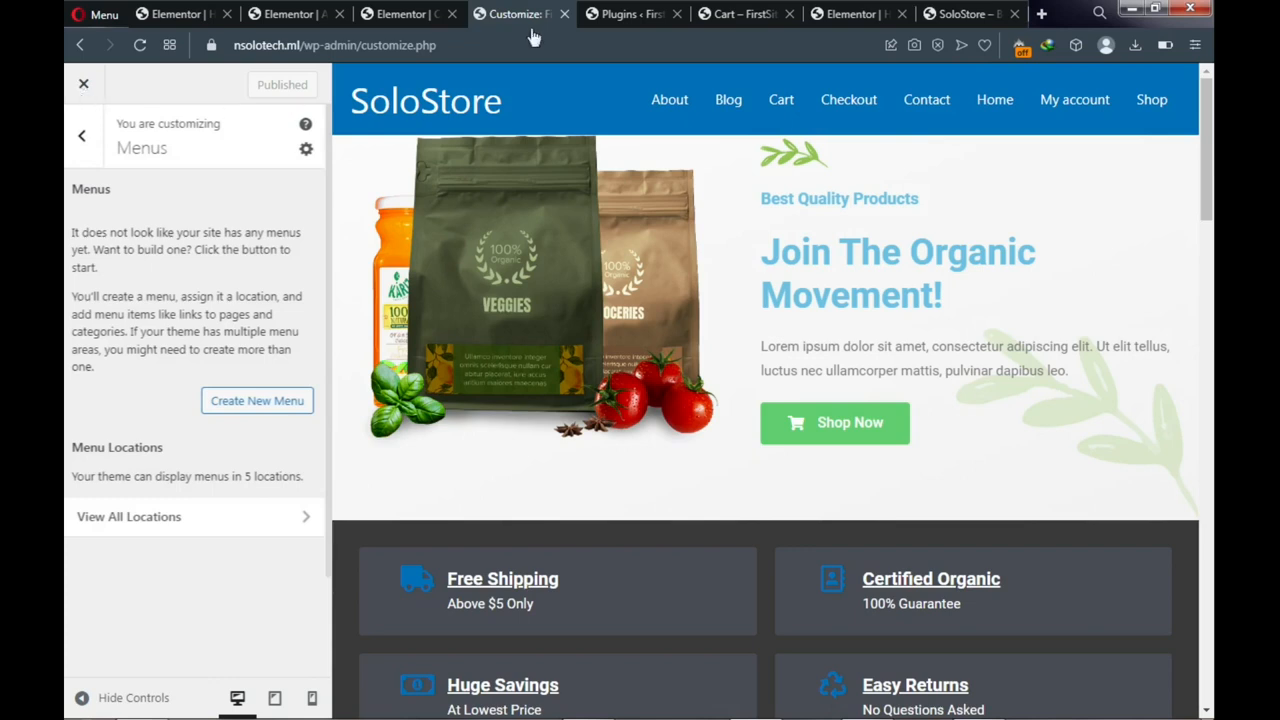
Switch to the WordPress dashboard's Plugins page, reload it and open the Menus management page
mouse_move(614, 20)
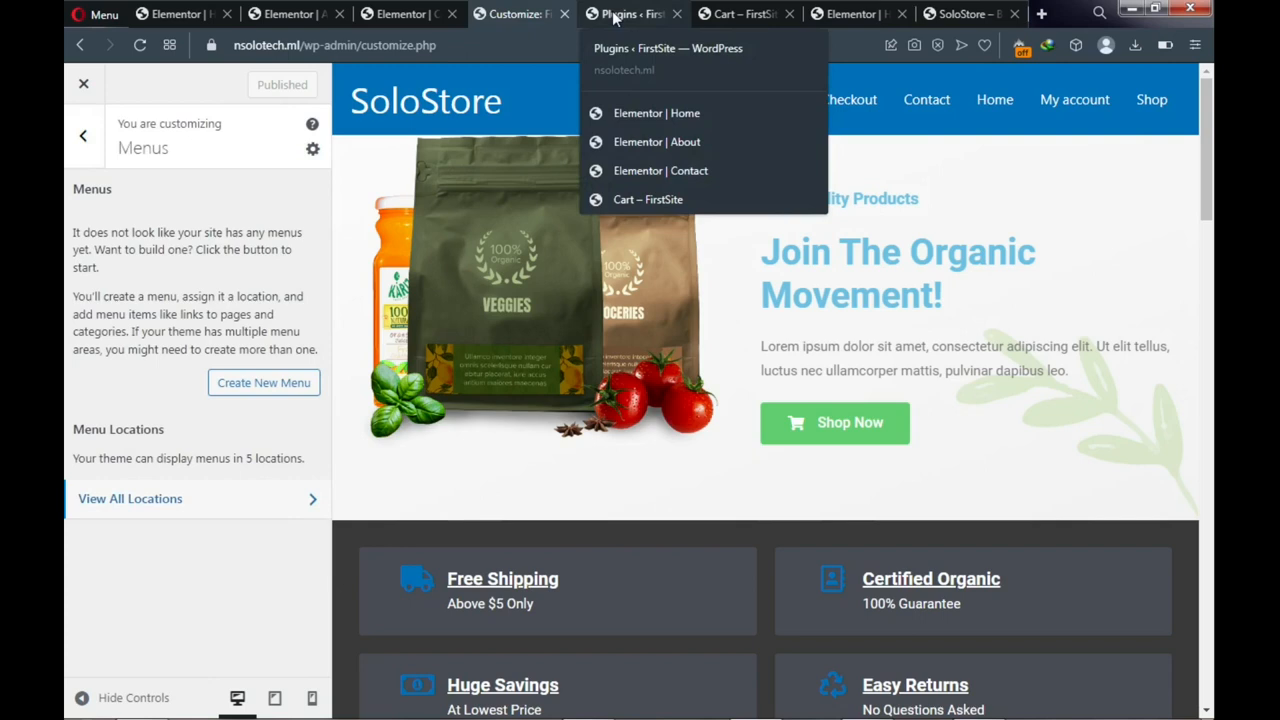
click(614, 20)
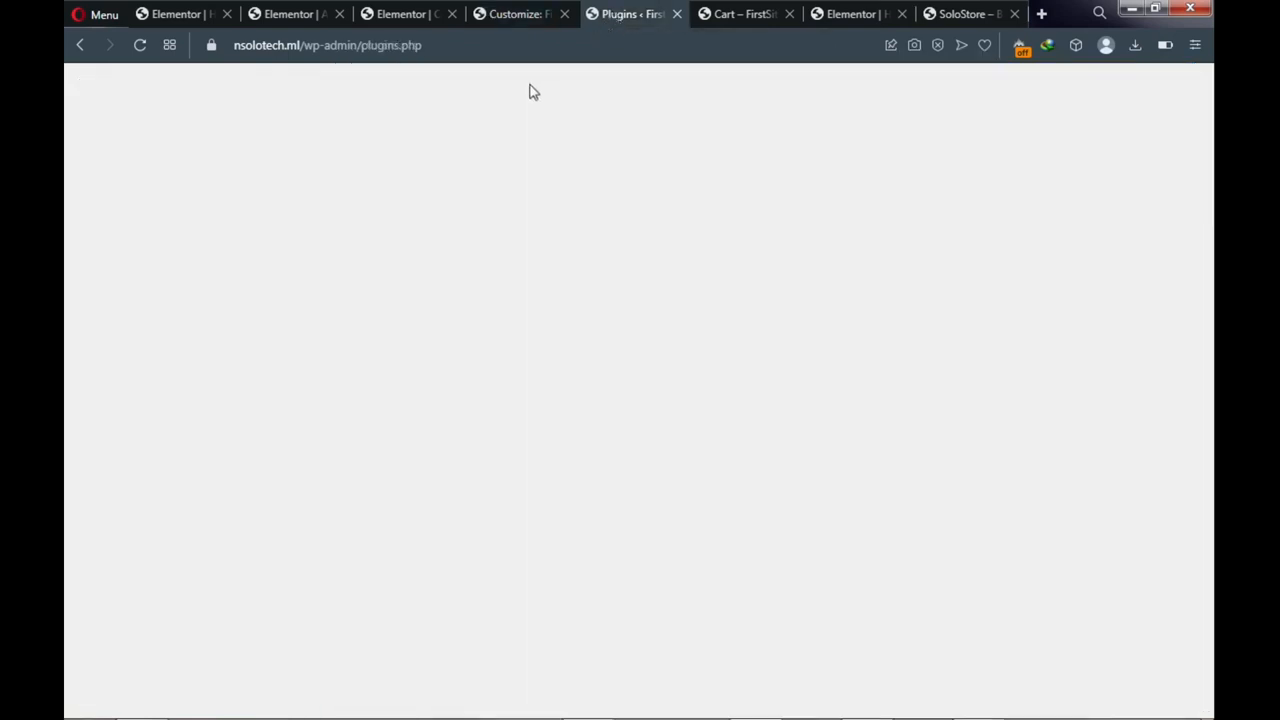
click(139, 47)
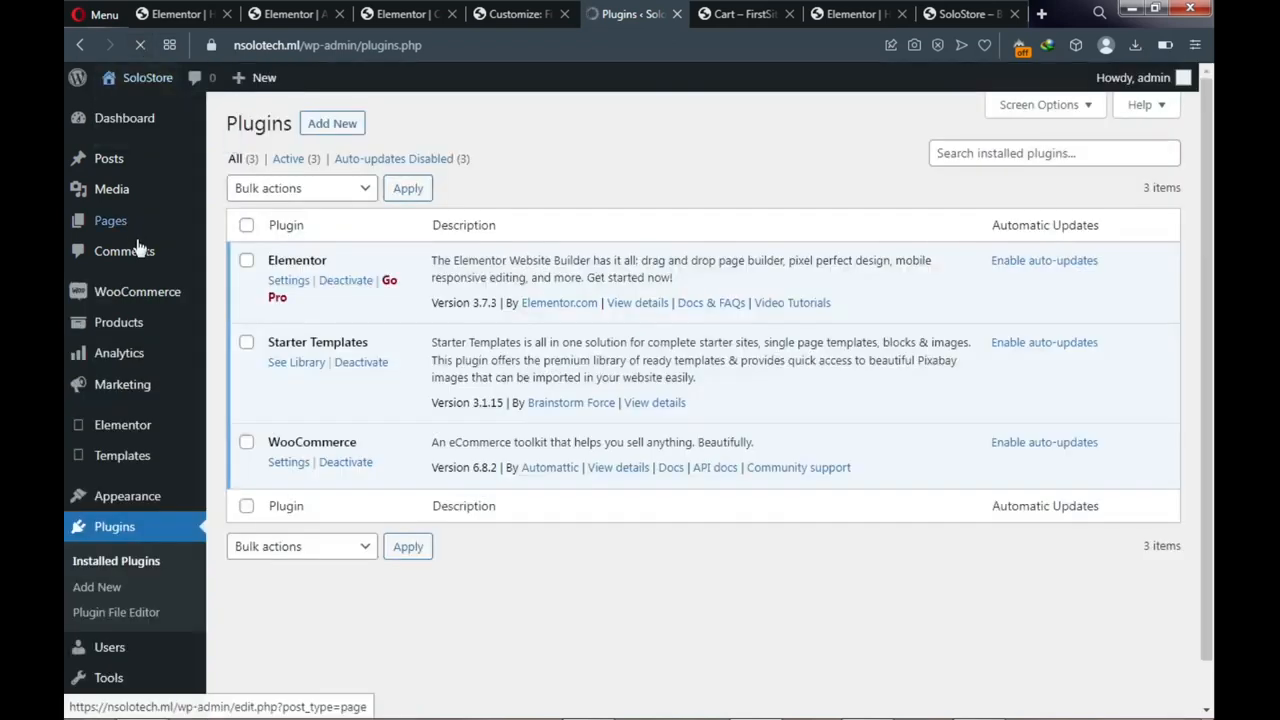
scroll(134, 277, down, 1)
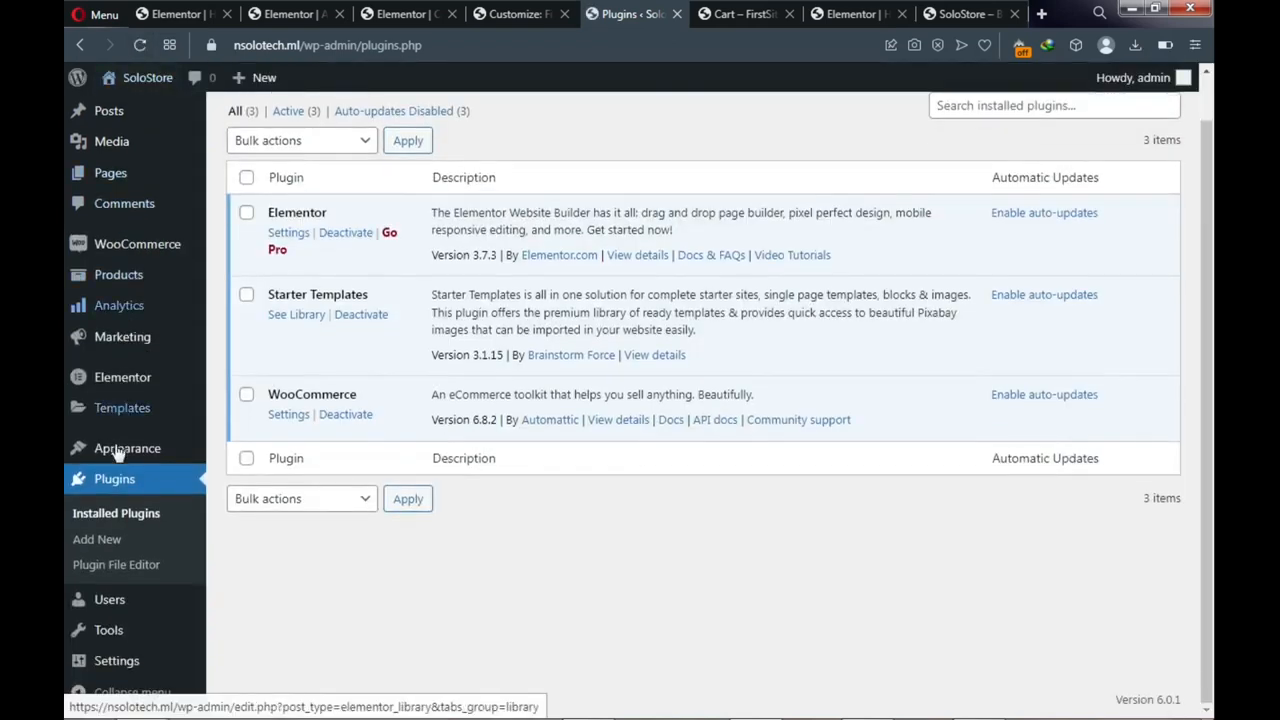
mouse_move(122, 456)
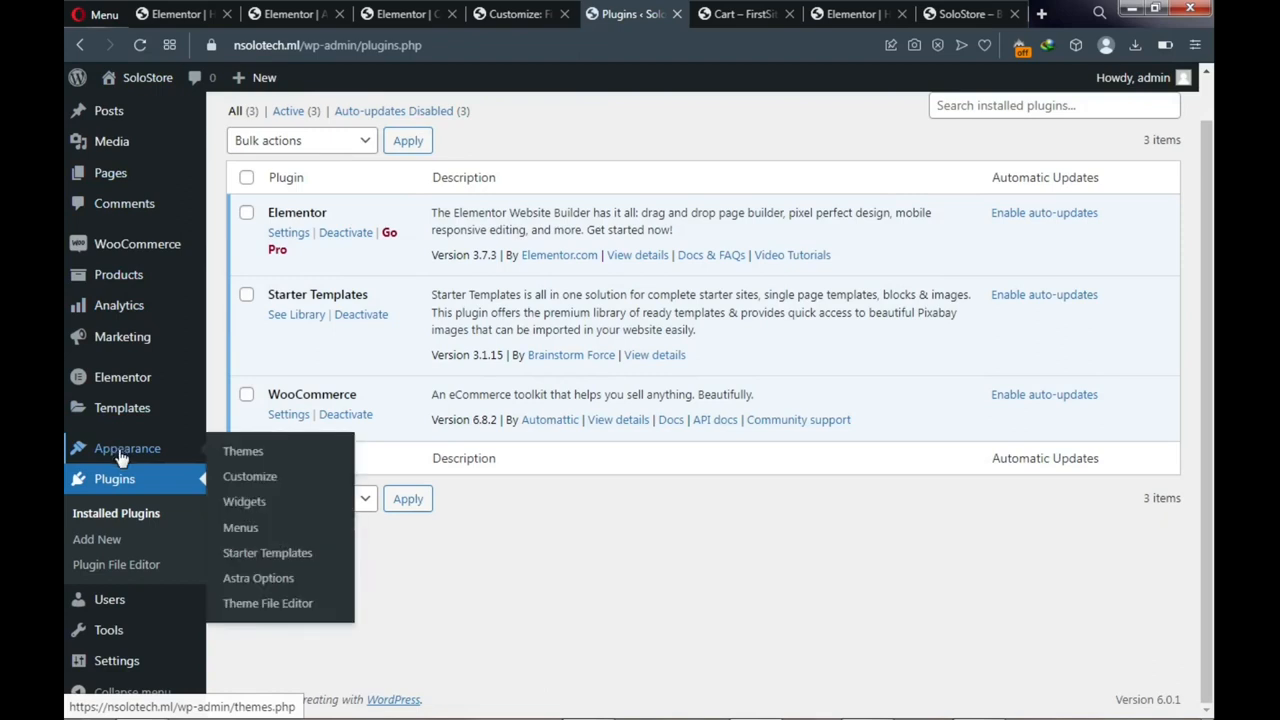
click(240, 528)
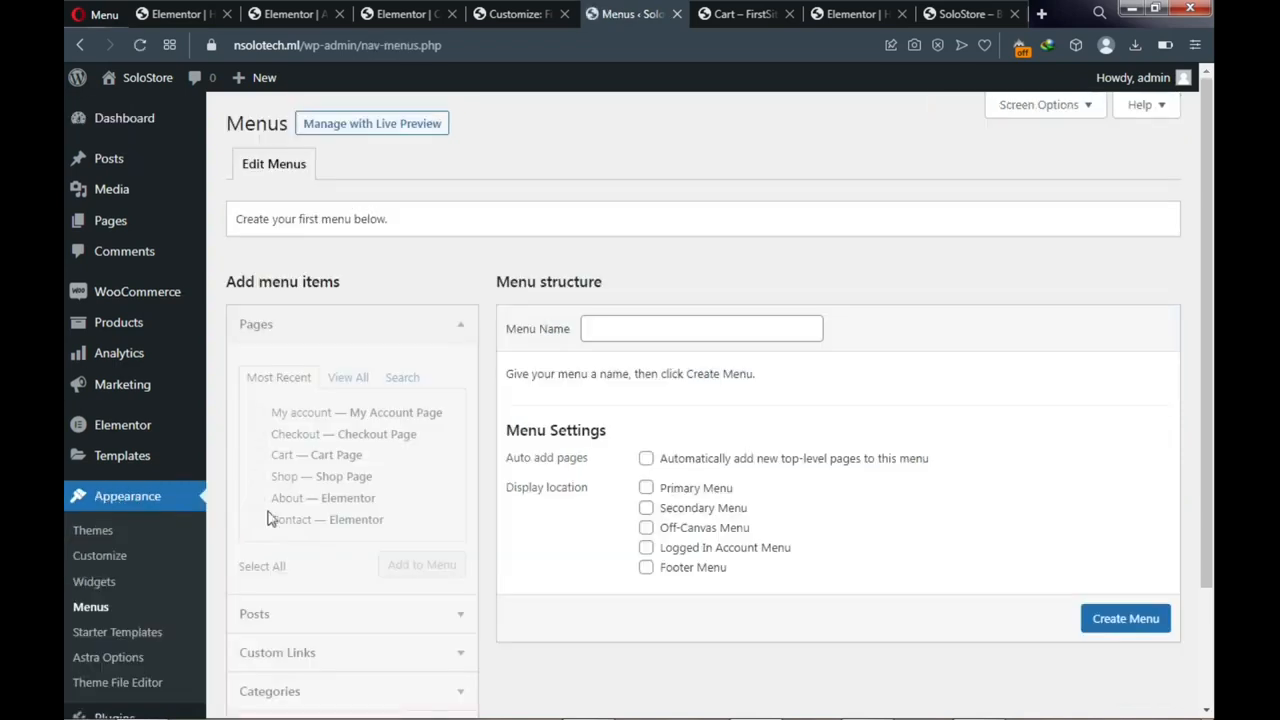
Create a menu named Primary-Menu and assign it to the Primary Menu display location
click(602, 329)
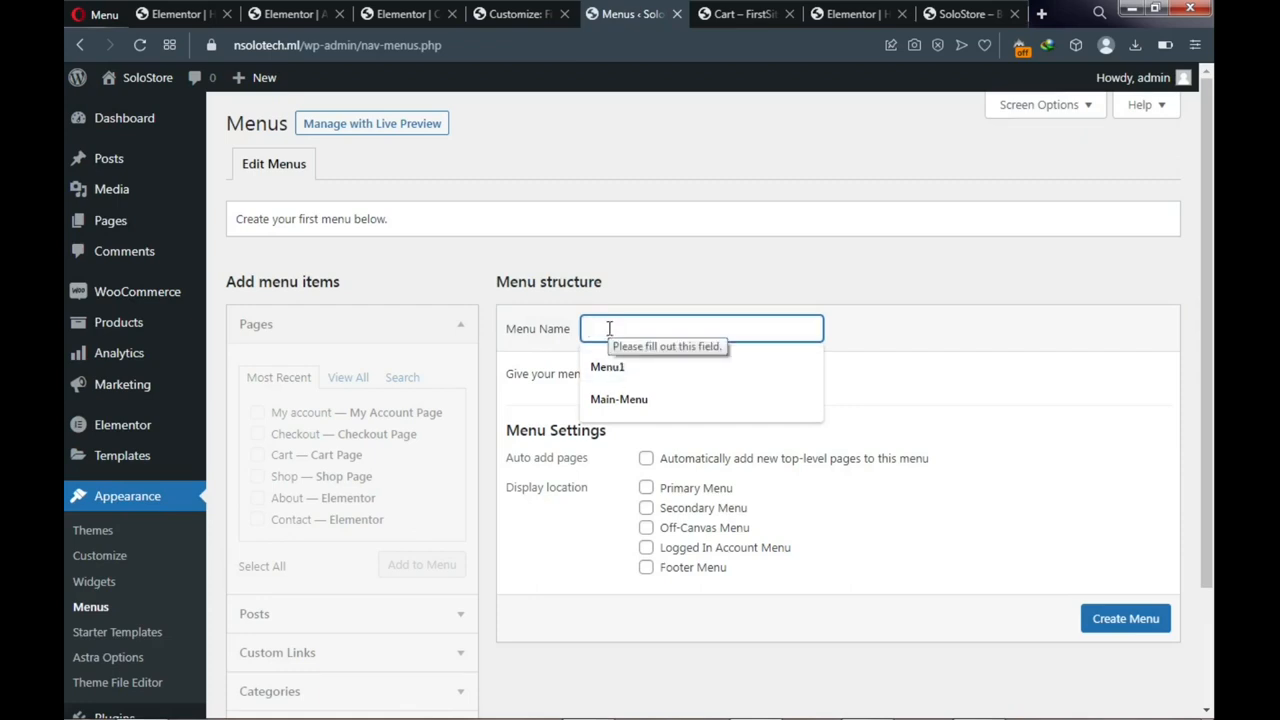
text(Primary)
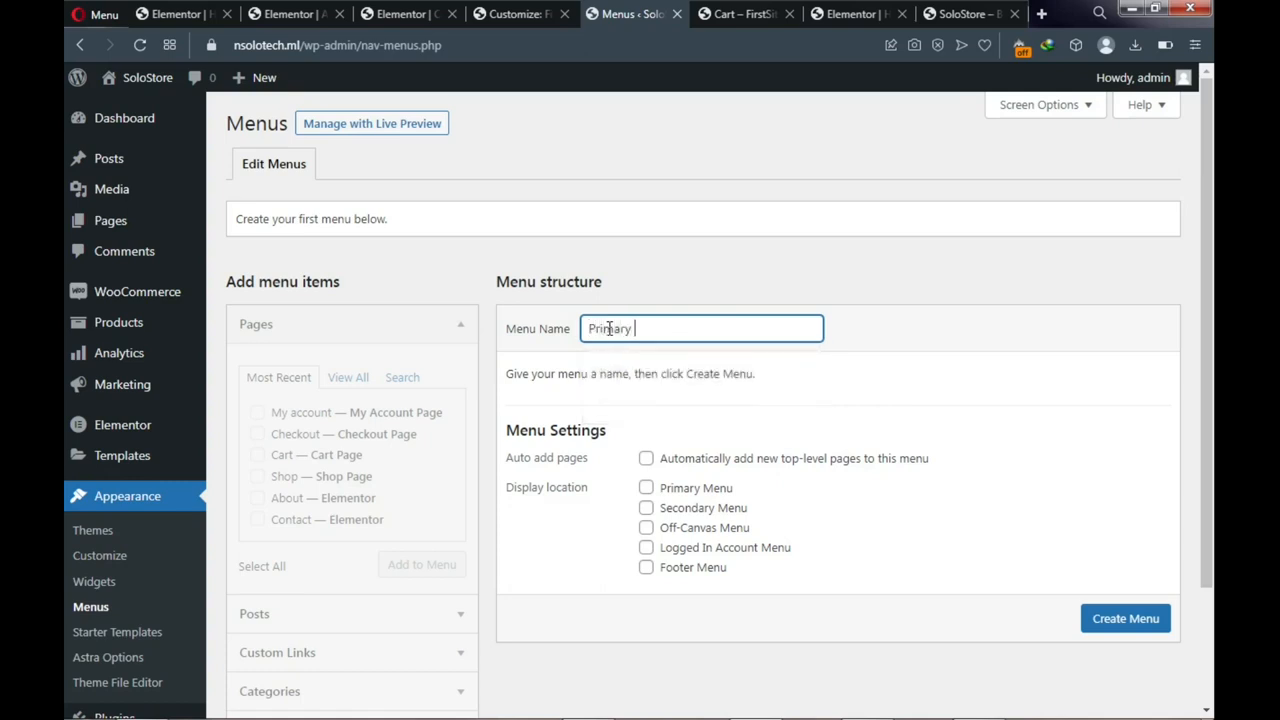
text(-Menu)
click(647, 490)
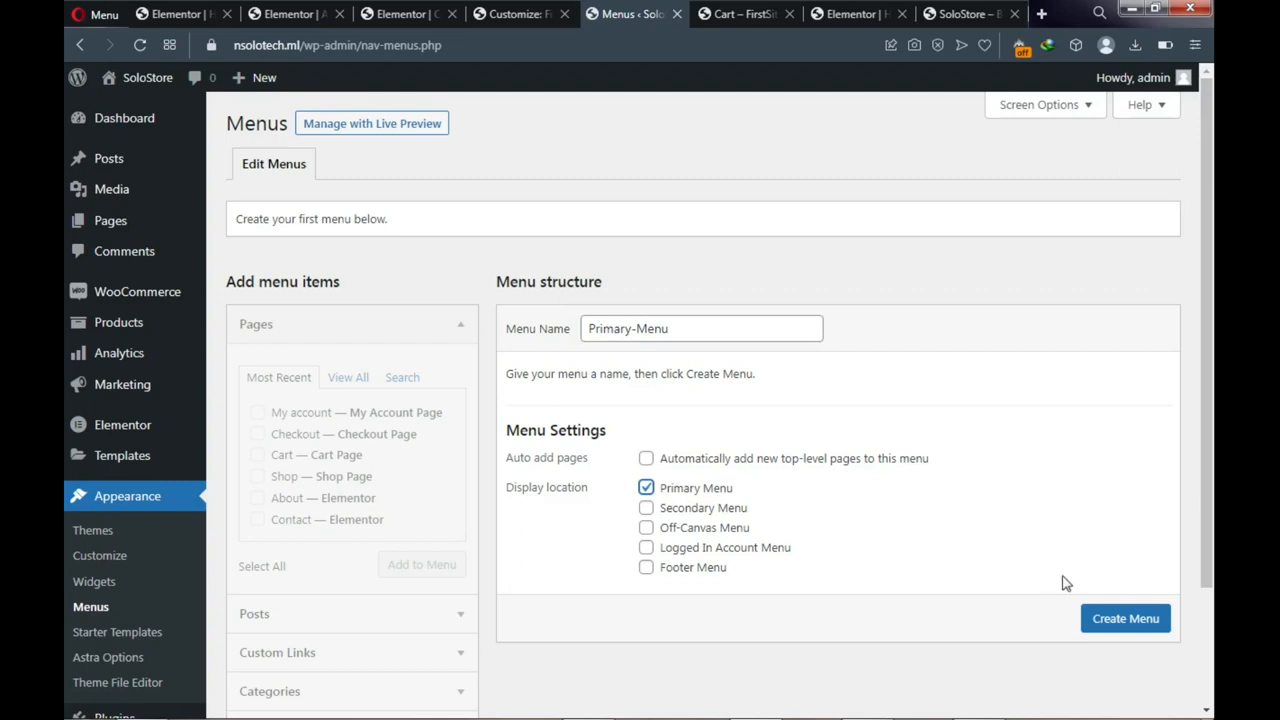
click(1127, 619)
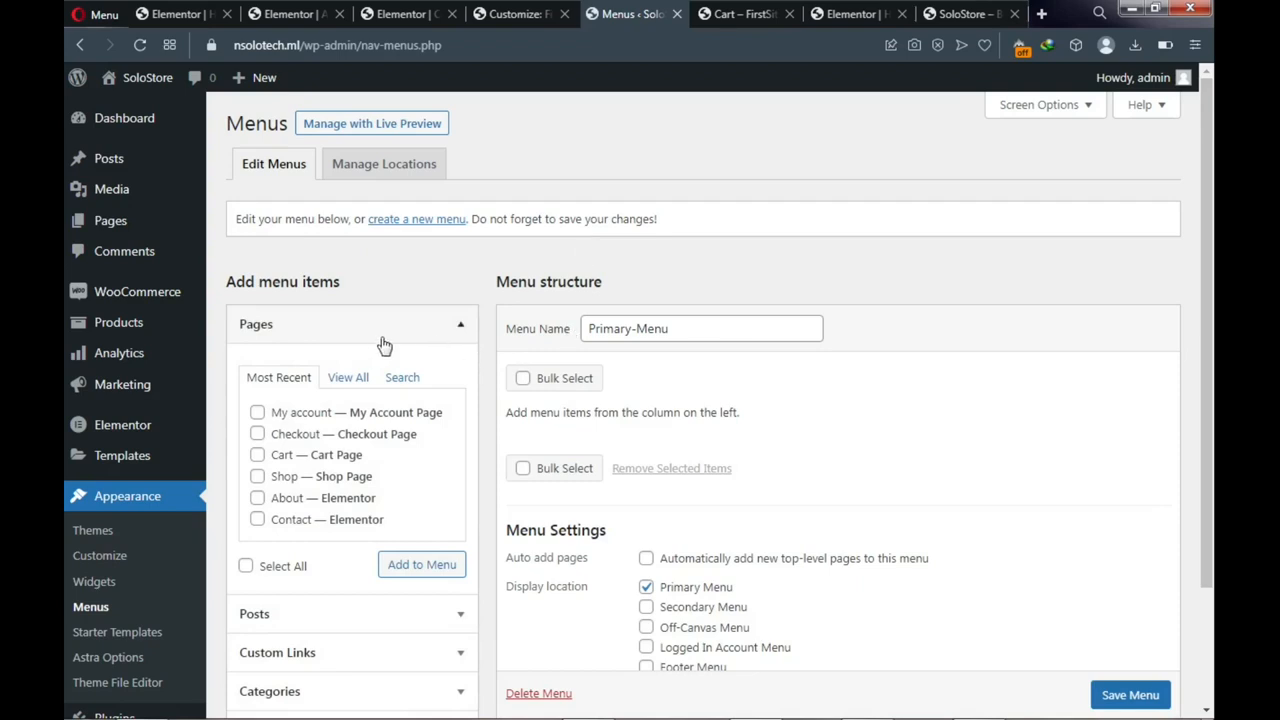
Show the full list of site pages available as items for Primary-Menu
scroll(374, 350, down, 2)
click(344, 291)
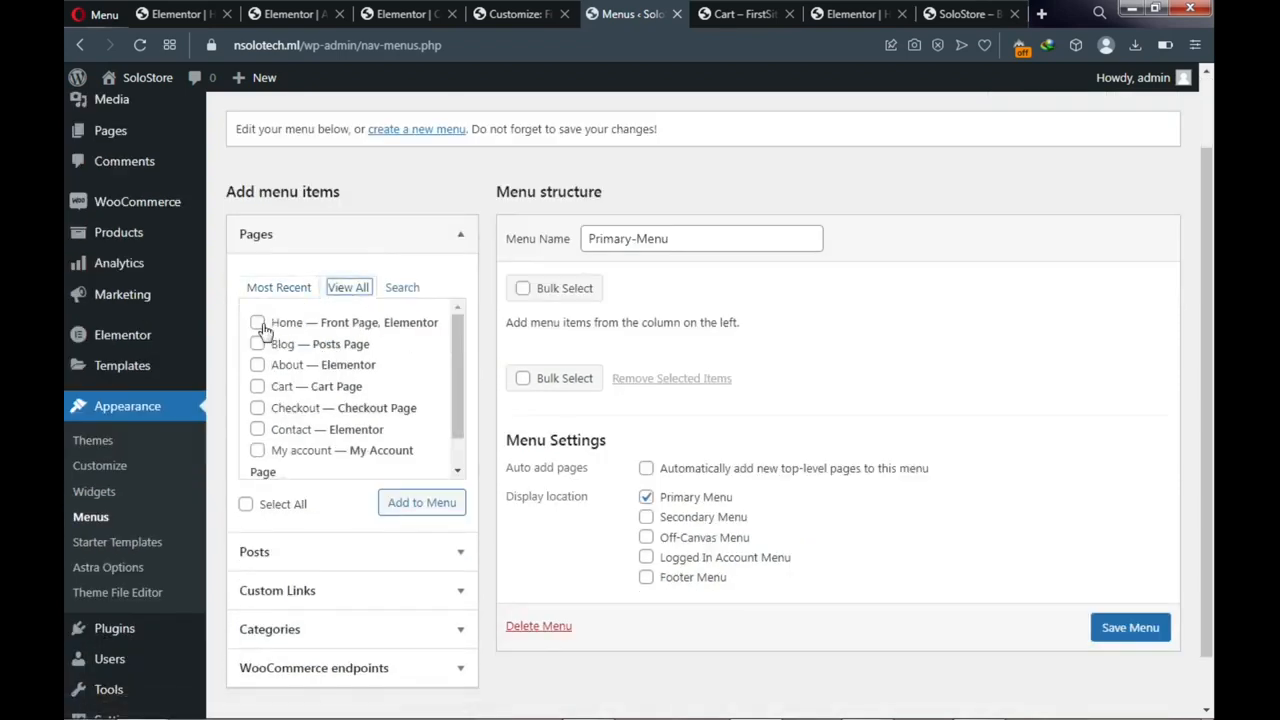
Add all existing pages, from Home through Shop, to the Primary-Menu structure
click(258, 323)
click(257, 344)
click(258, 387)
click(257, 408)
click(257, 429)
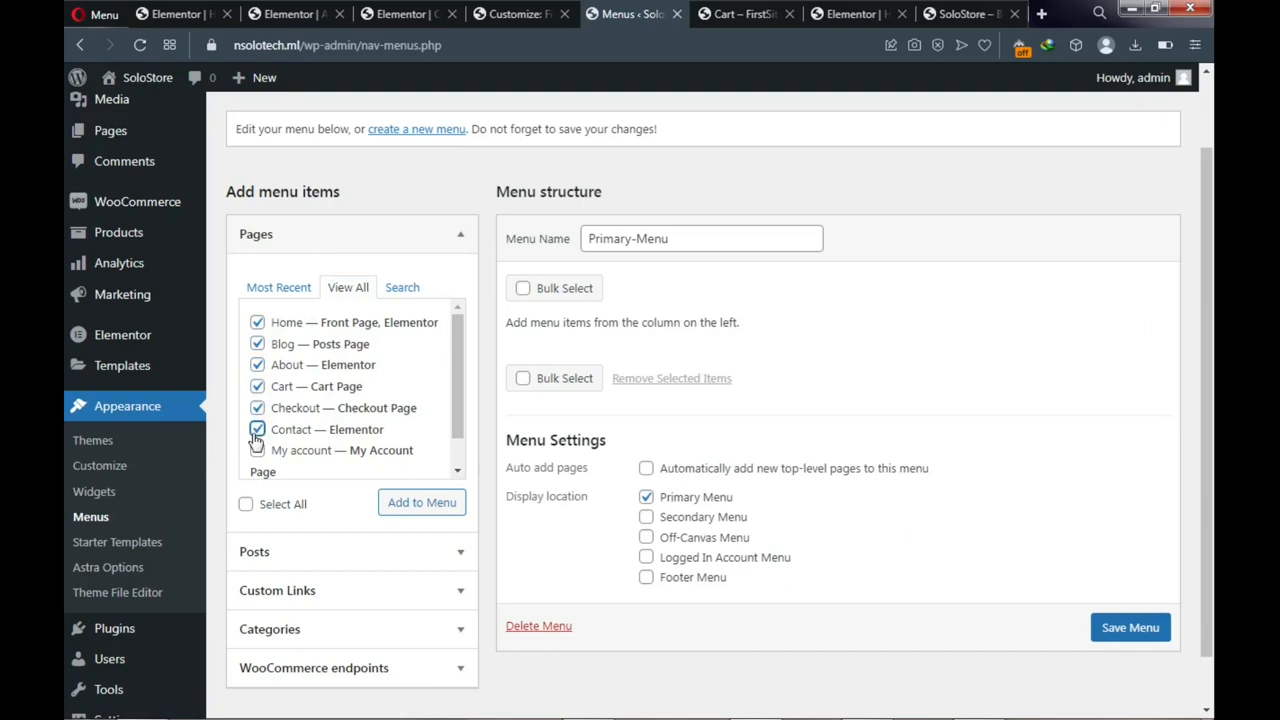
click(246, 504)
scroll(340, 358, down, 1)
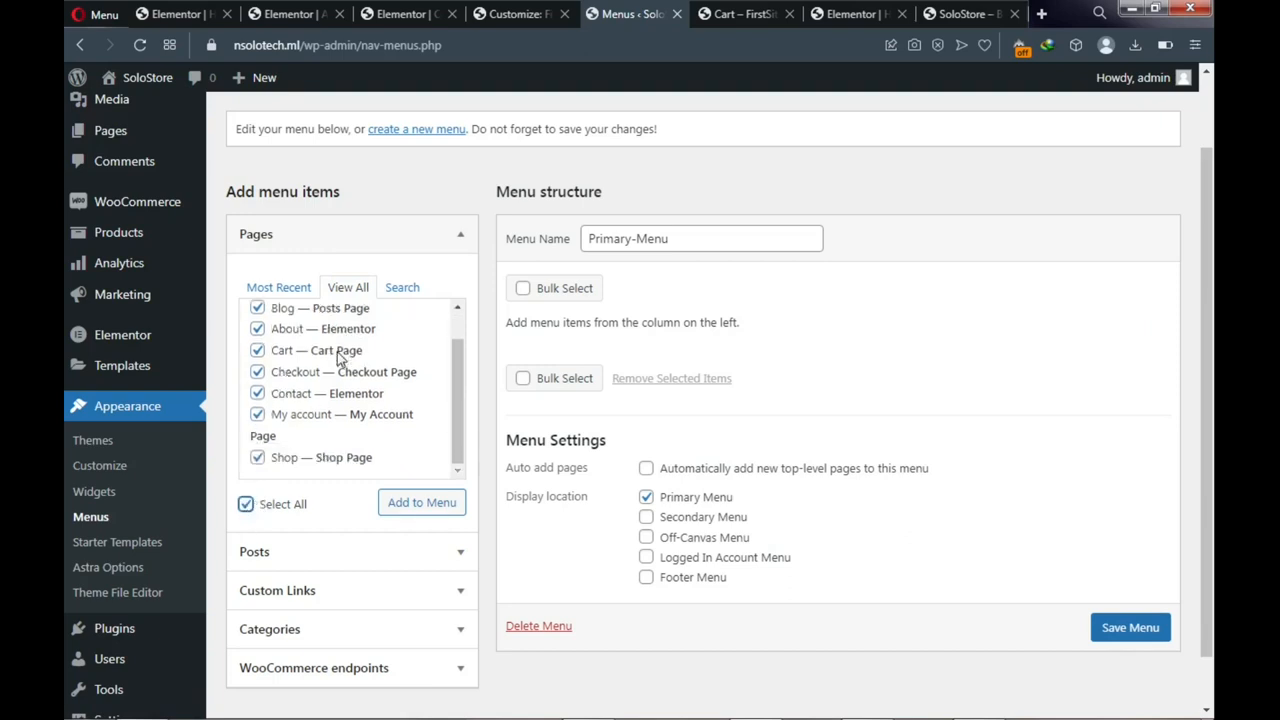
click(417, 508)
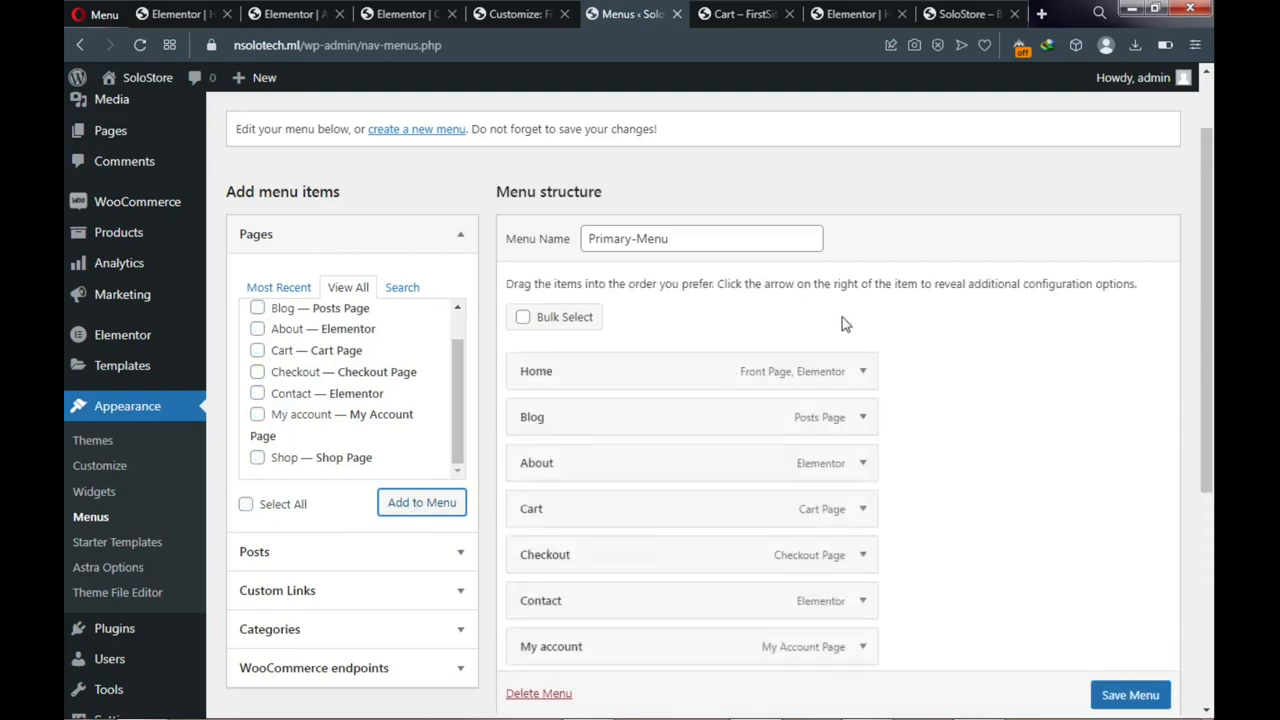
Reorder the menu after the course.nsolotech.ml reference site so Shop, Contact and About follow Home in that order
click(950, 12)
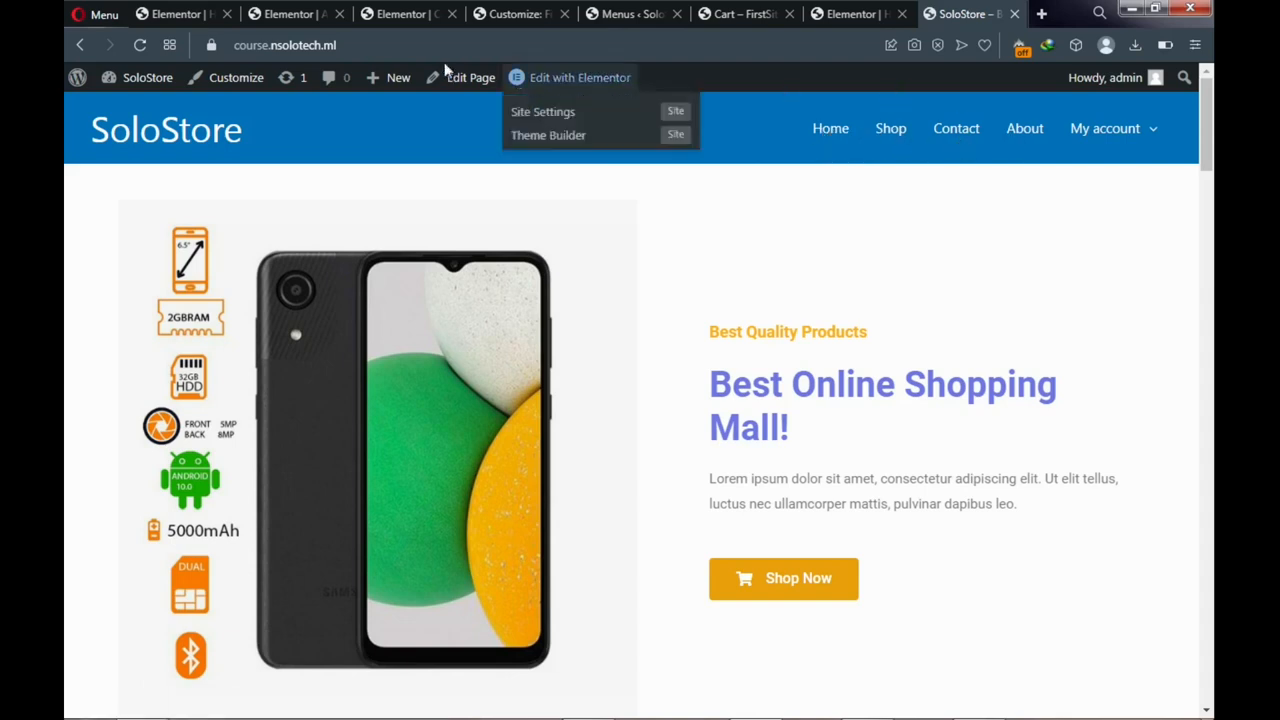
click(622, 14)
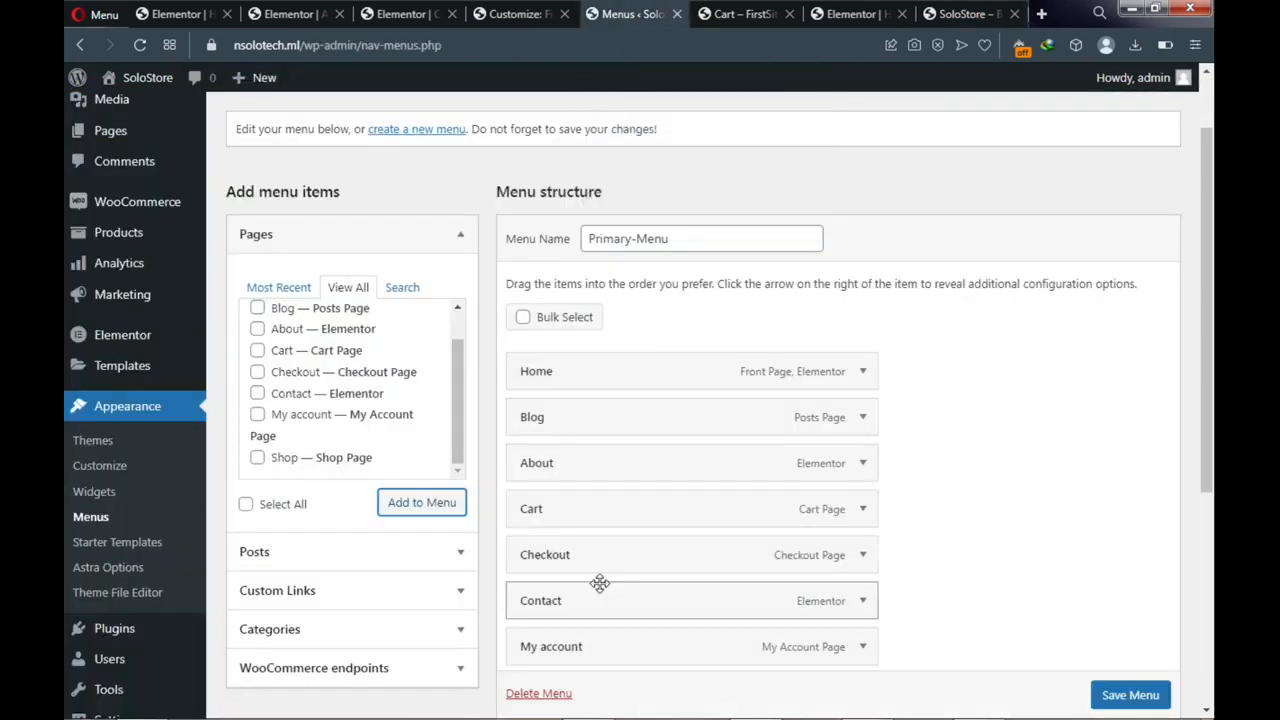
scroll(607, 556, down, 1)
drag(586, 606, 589, 343)
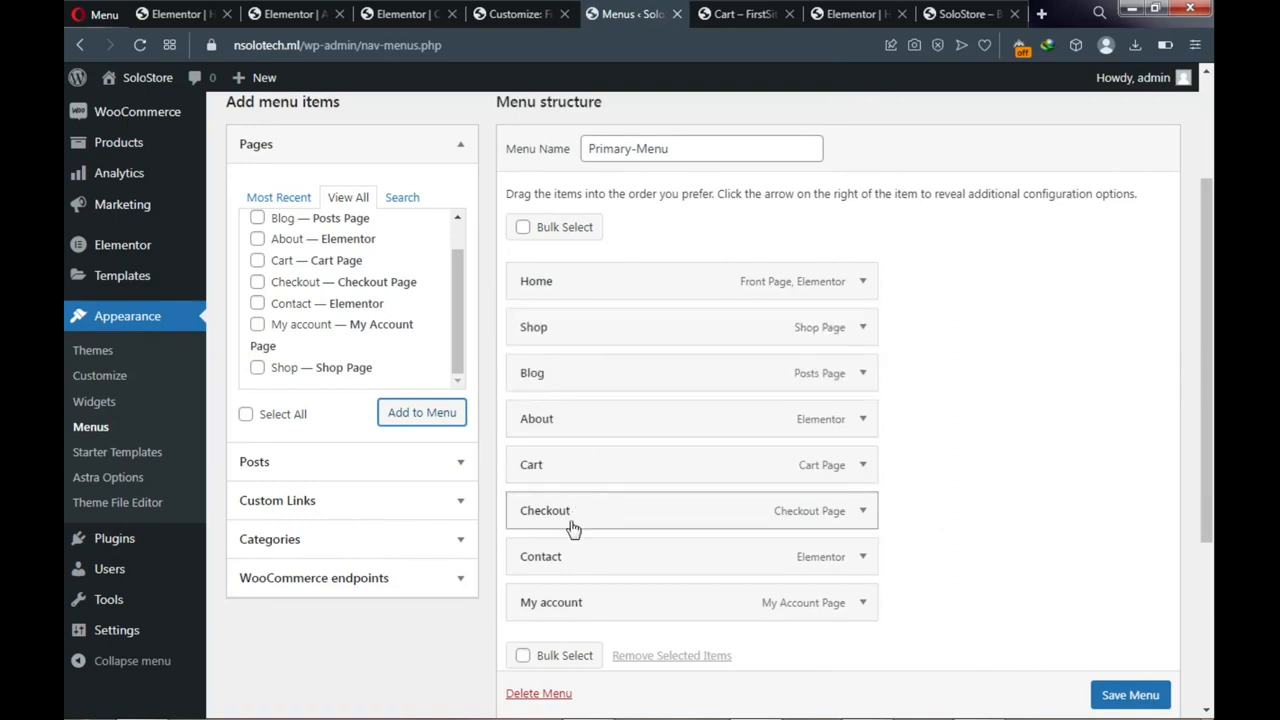
drag(567, 563, 551, 374)
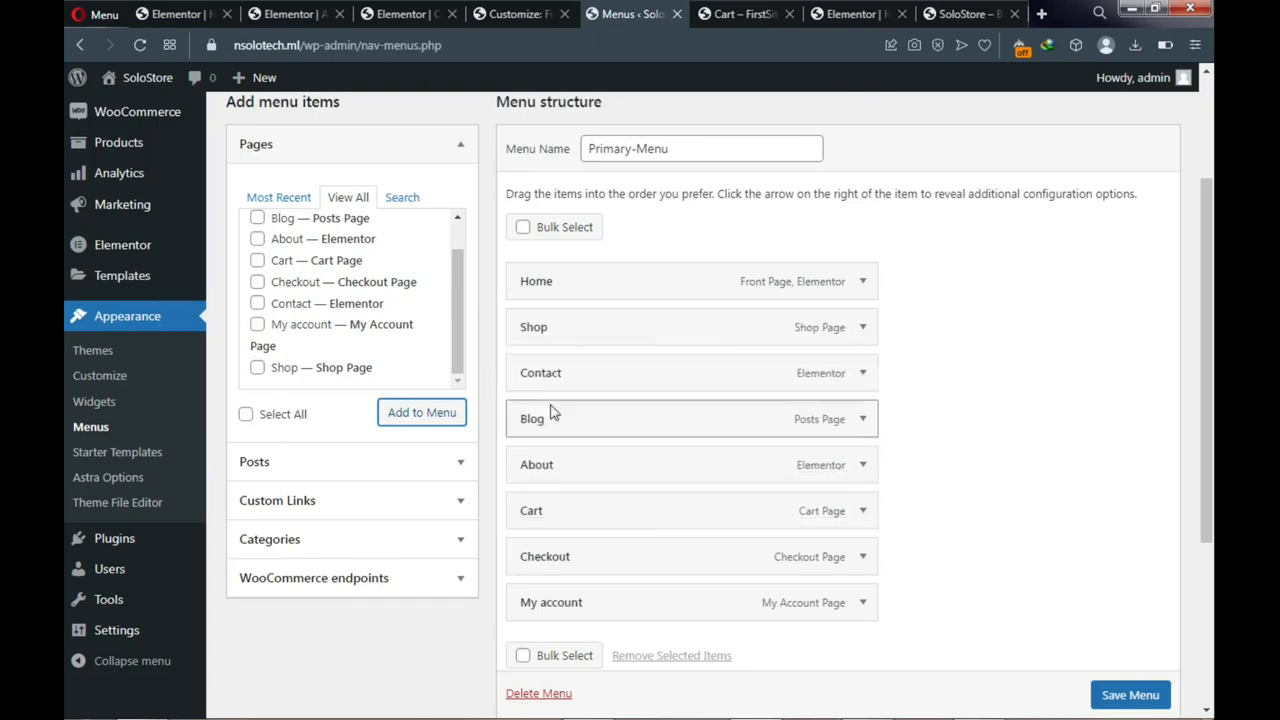
drag(549, 468, 553, 424)
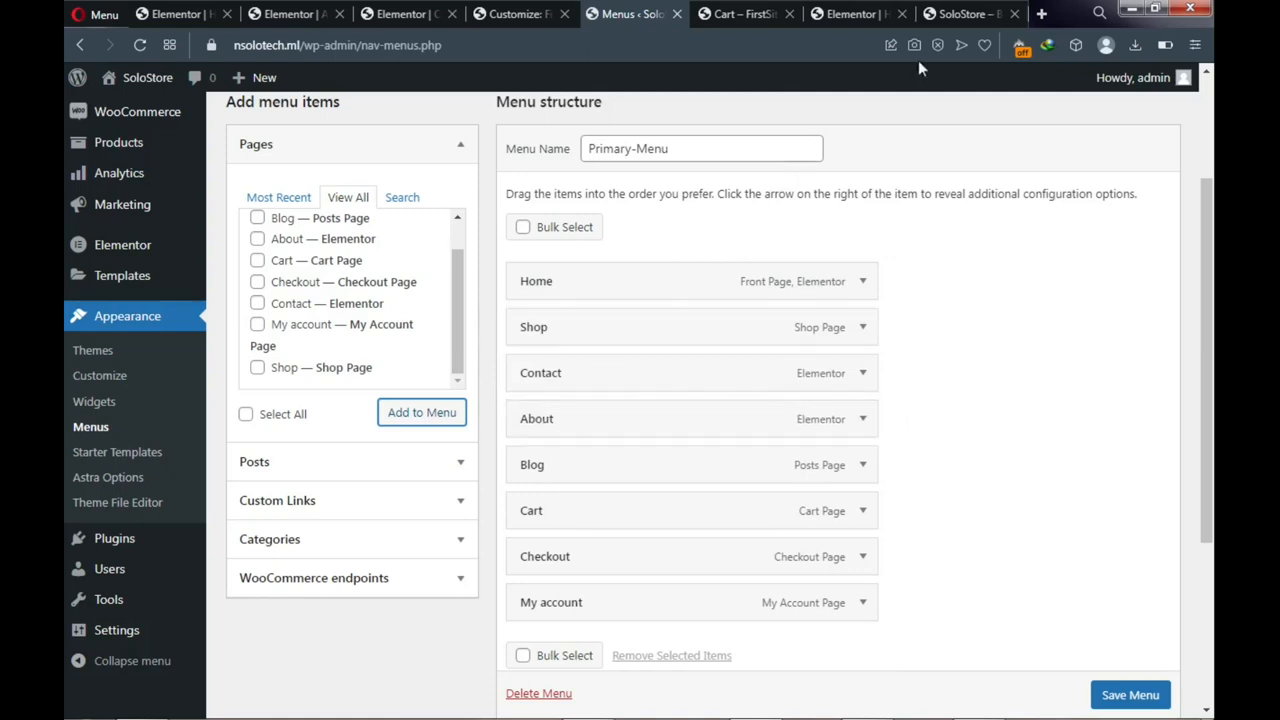
Move My account directly below About and nest Cart and Checkout under it as sub items, following the reference site's header
click(948, 17)
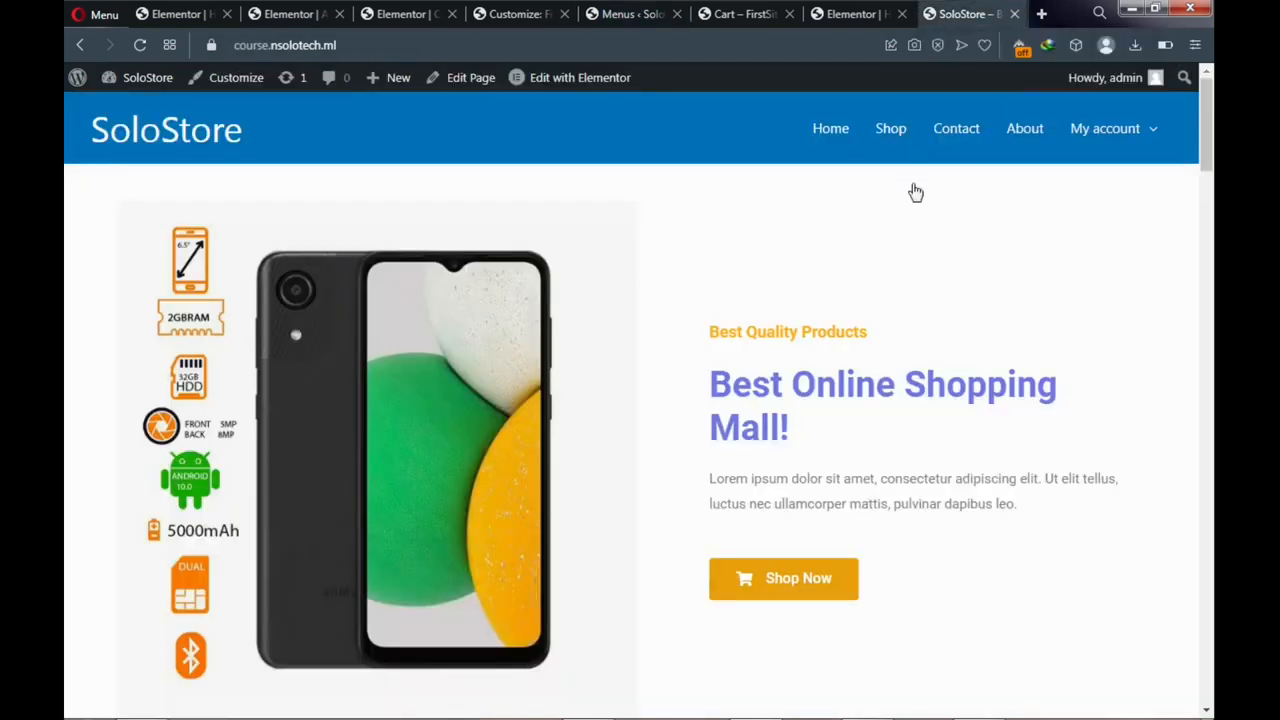
mouse_move(1106, 158)
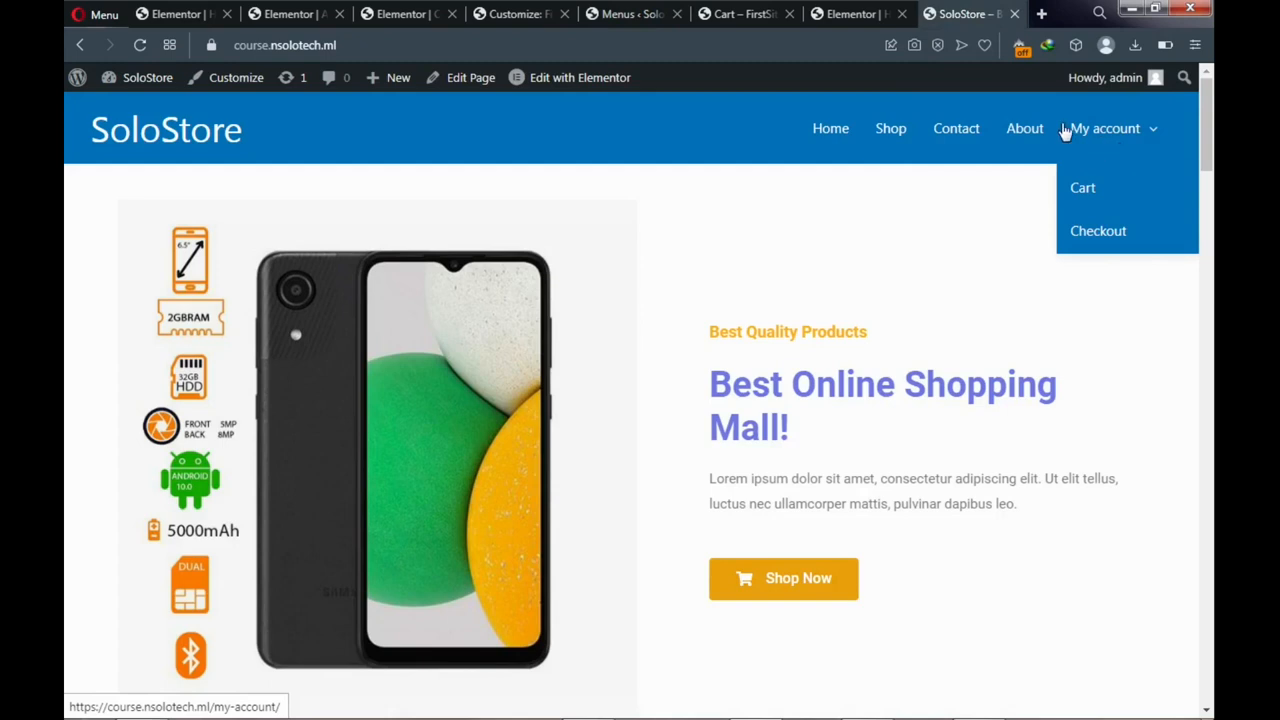
click(610, 20)
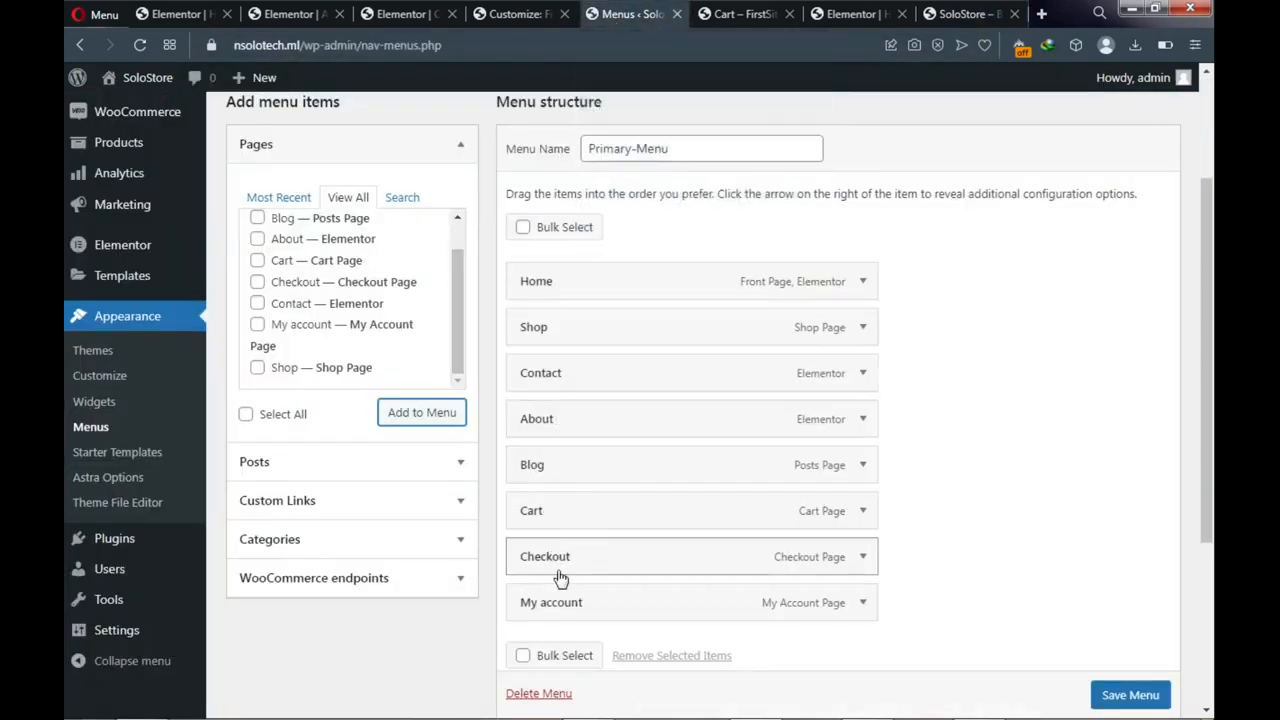
drag(567, 610, 566, 463)
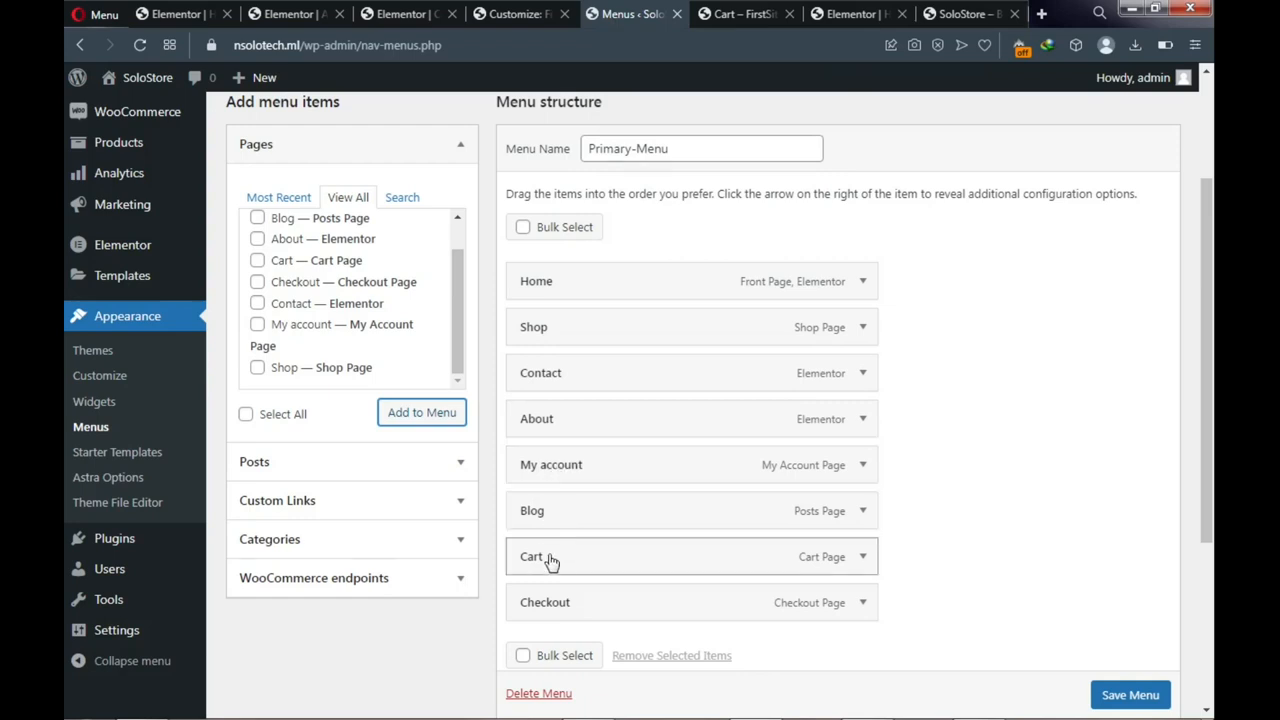
drag(552, 562, 558, 508)
drag(563, 606, 559, 575)
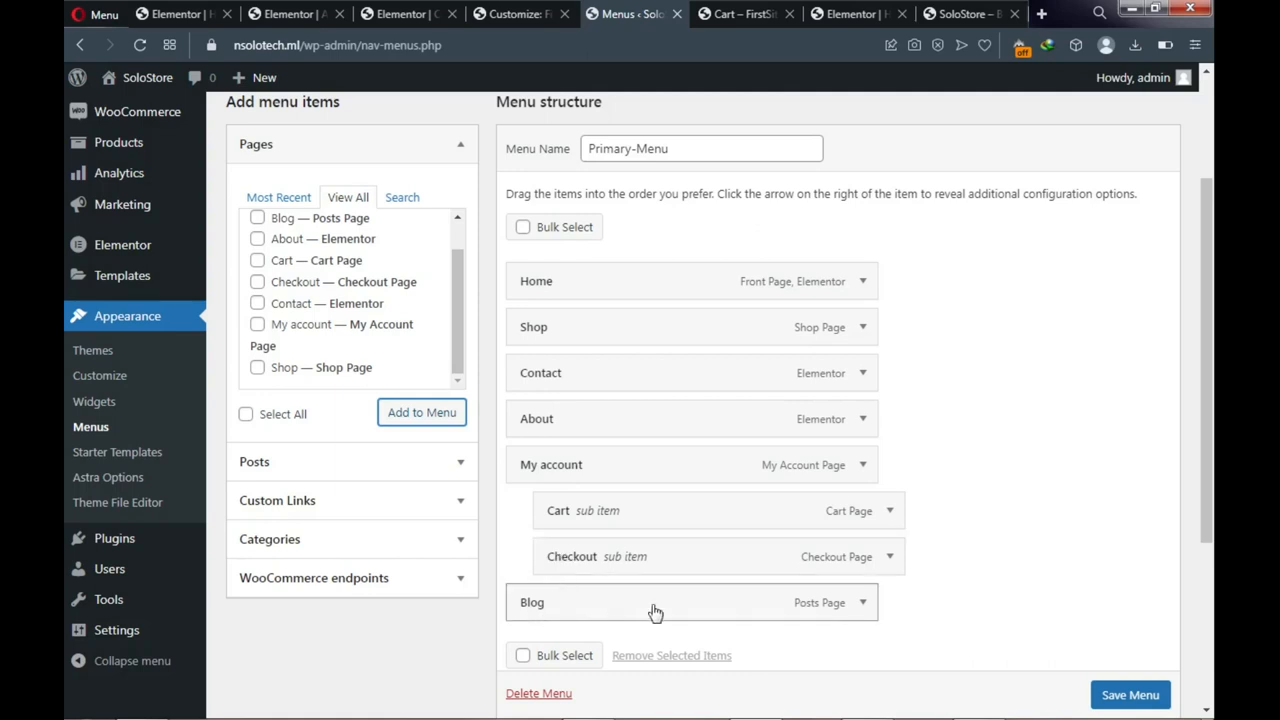
Compare the menu structure with the reference site's header once more and save Primary-Menu
click(945, 15)
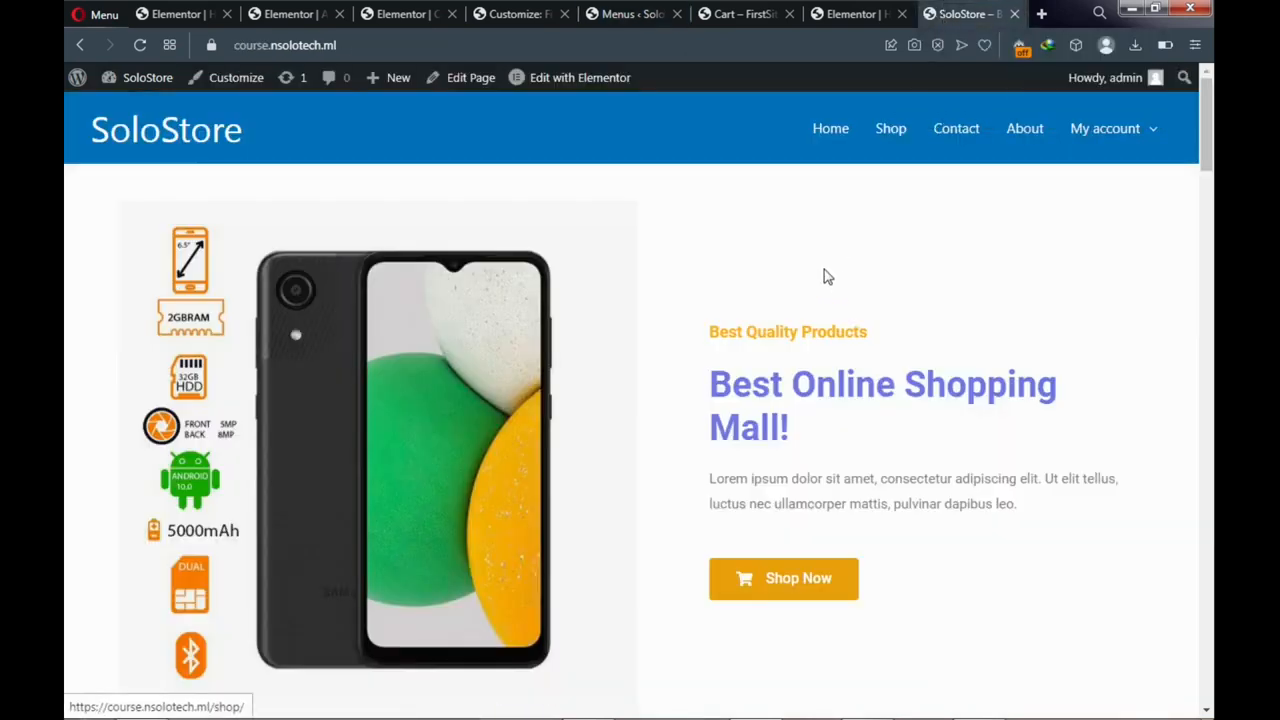
click(628, 12)
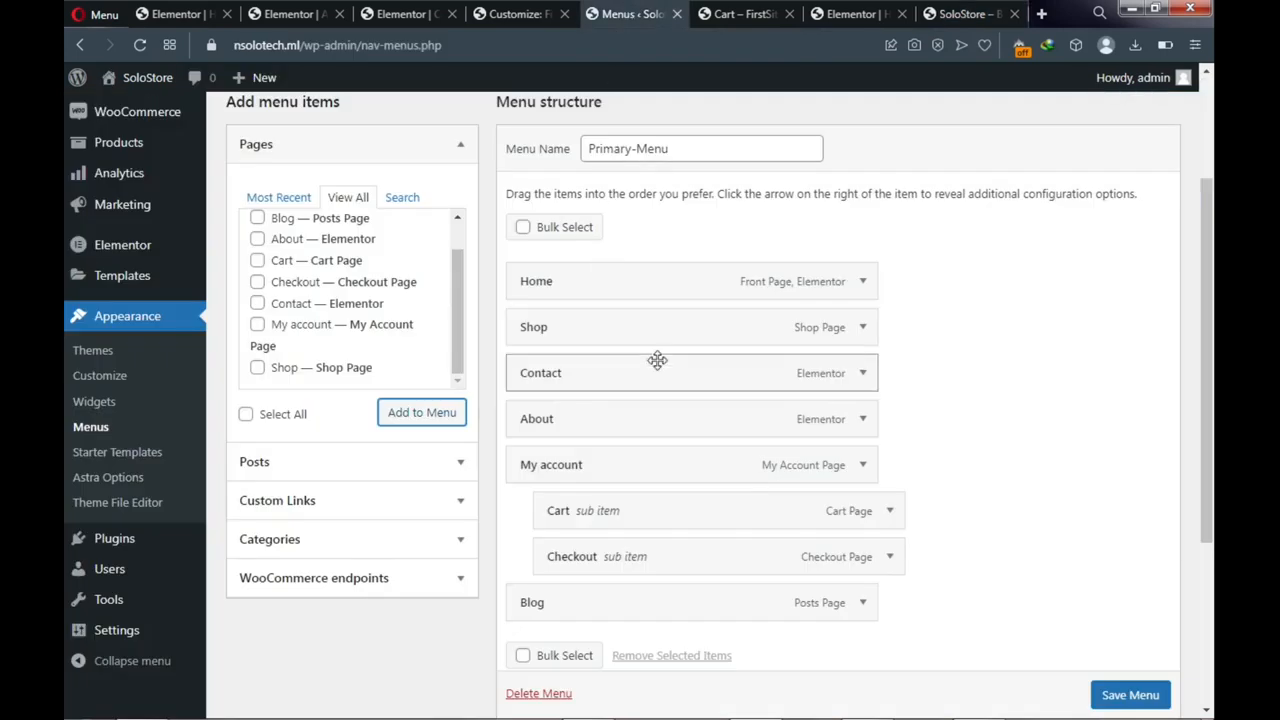
click(1110, 694)
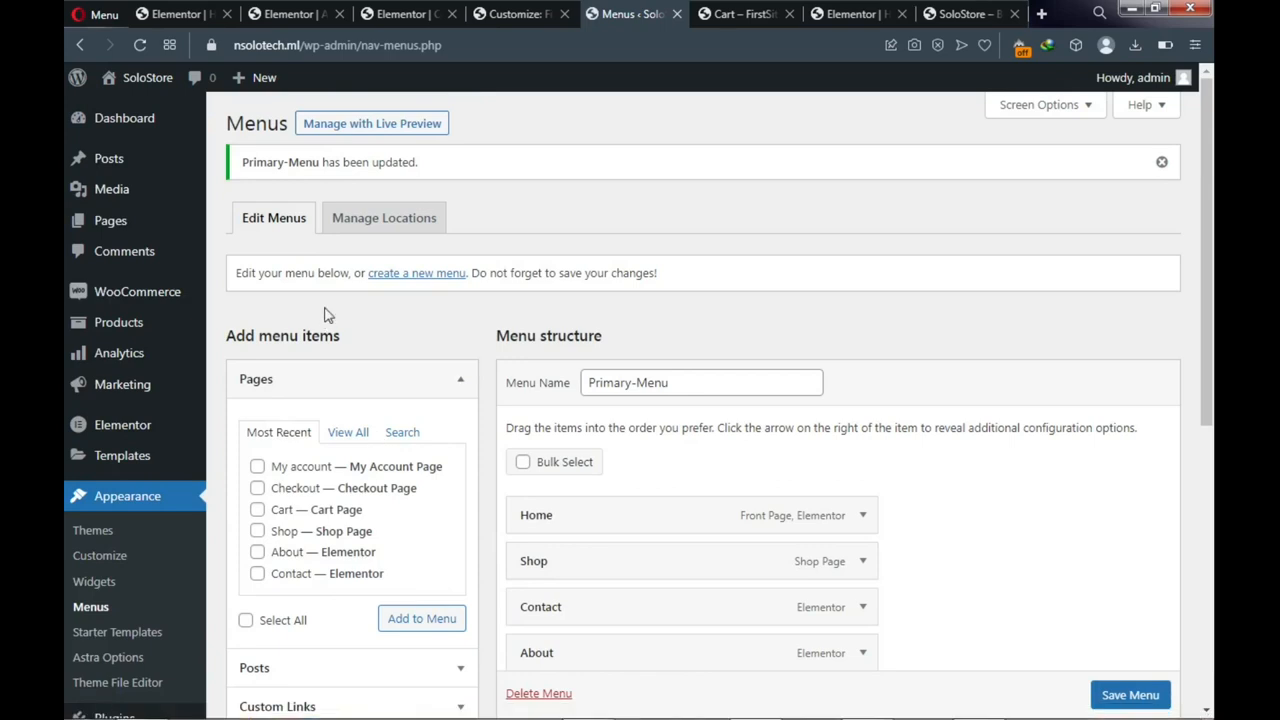
Open the live site in a new tab and examine its header navigation and the hero section
mouse_move(147, 78)
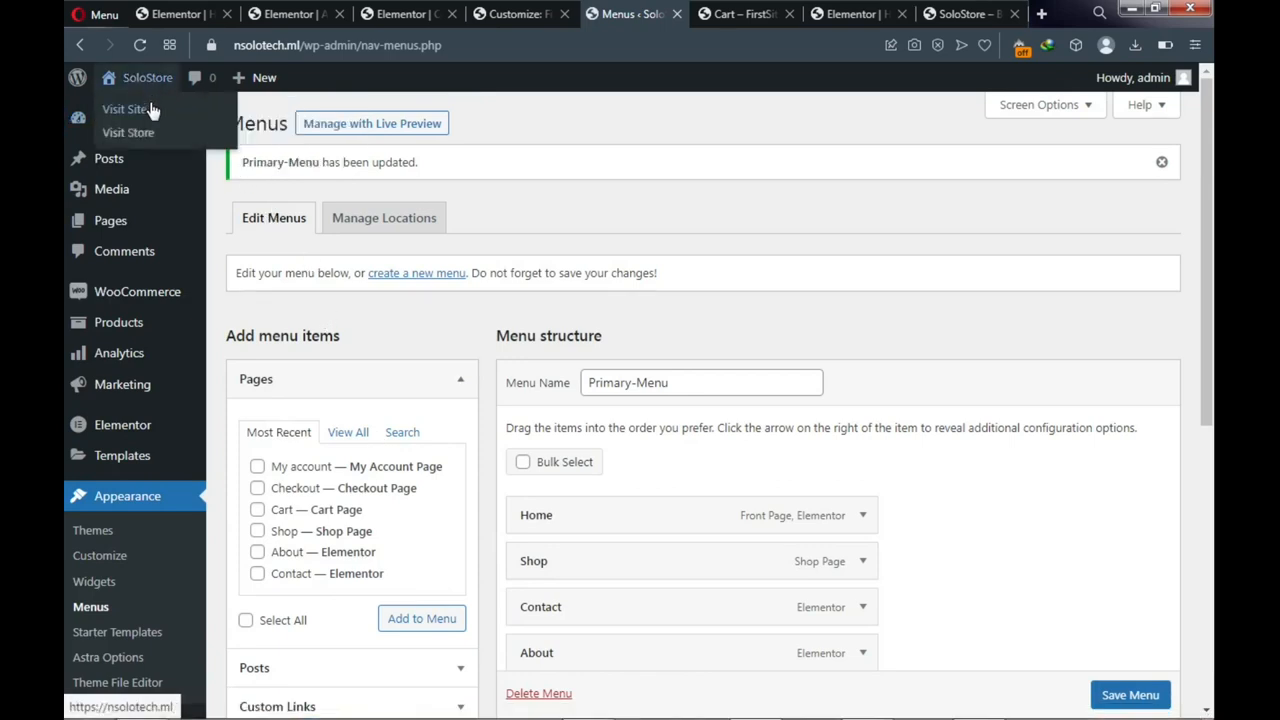
right_click(147, 113)
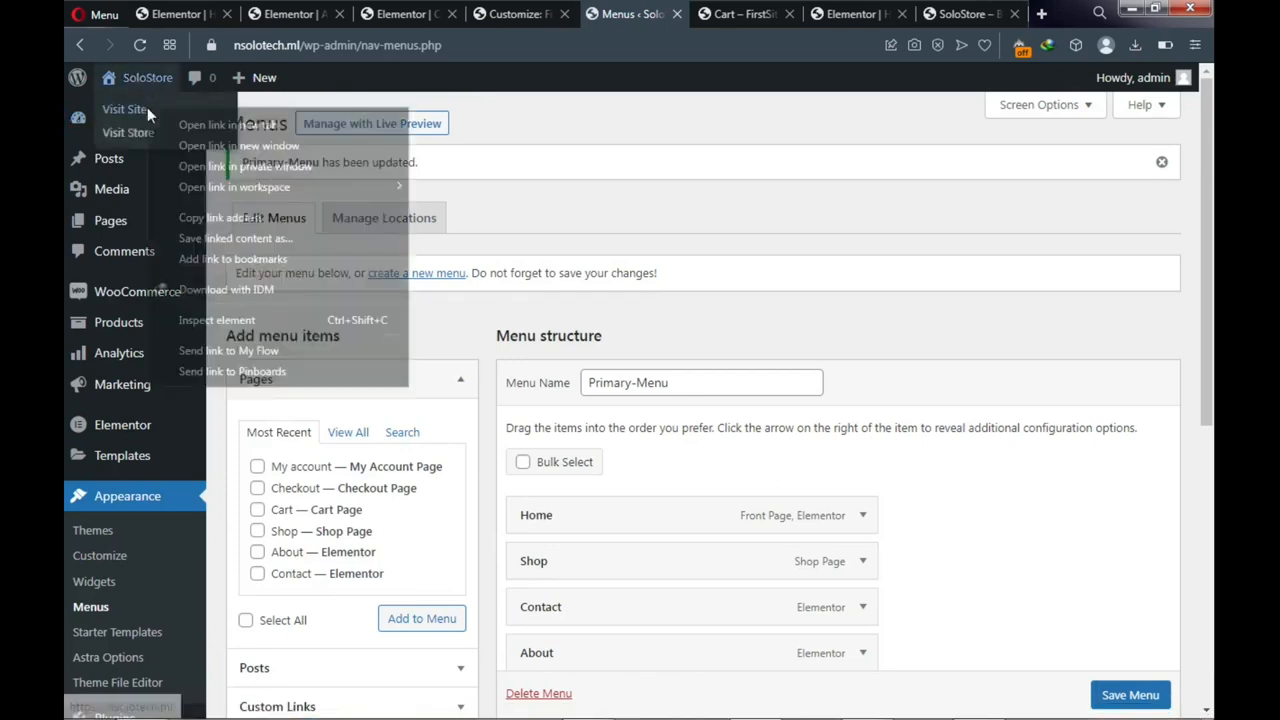
click(198, 121)
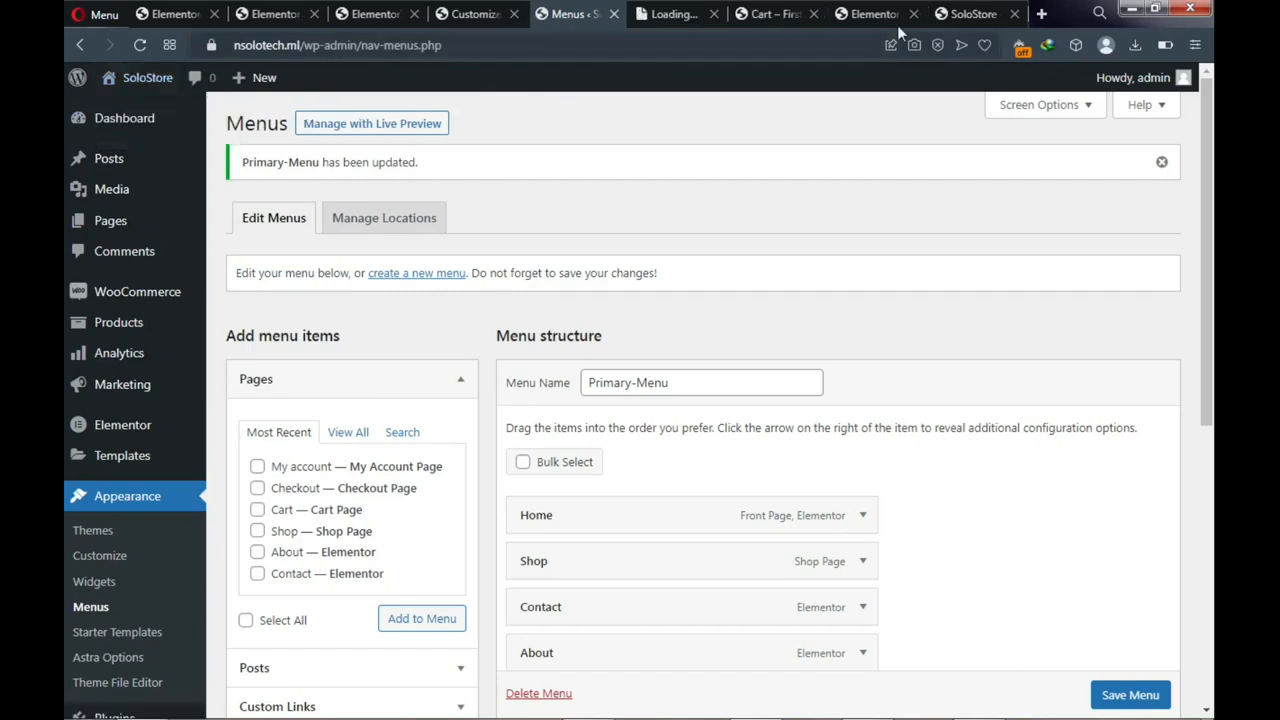
click(661, 18)
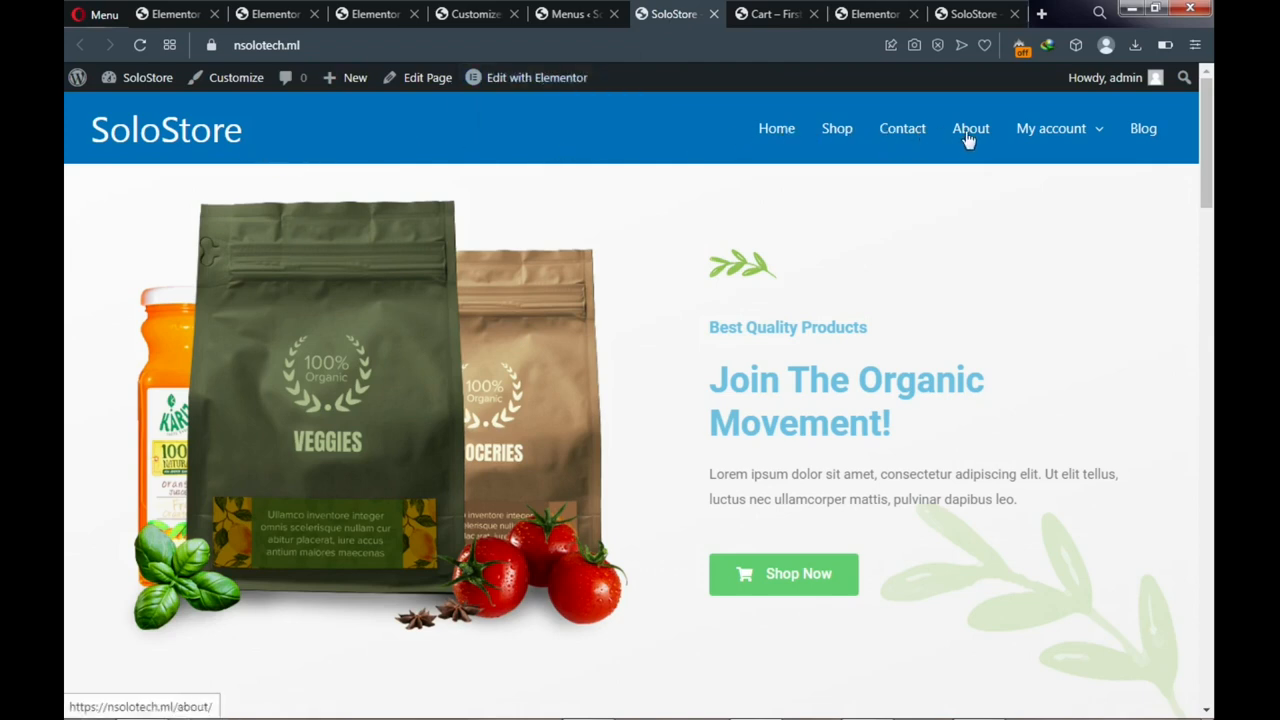
mouse_move(1064, 142)
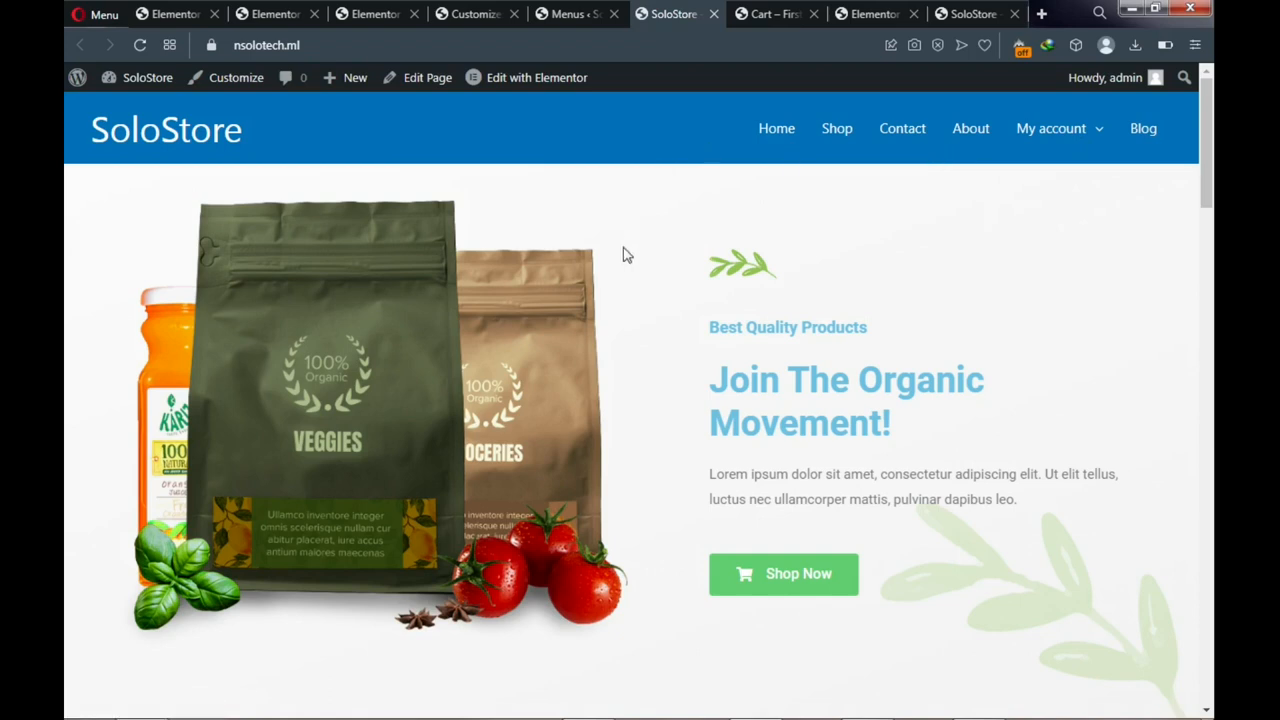
scroll(590, 340, down, 1)
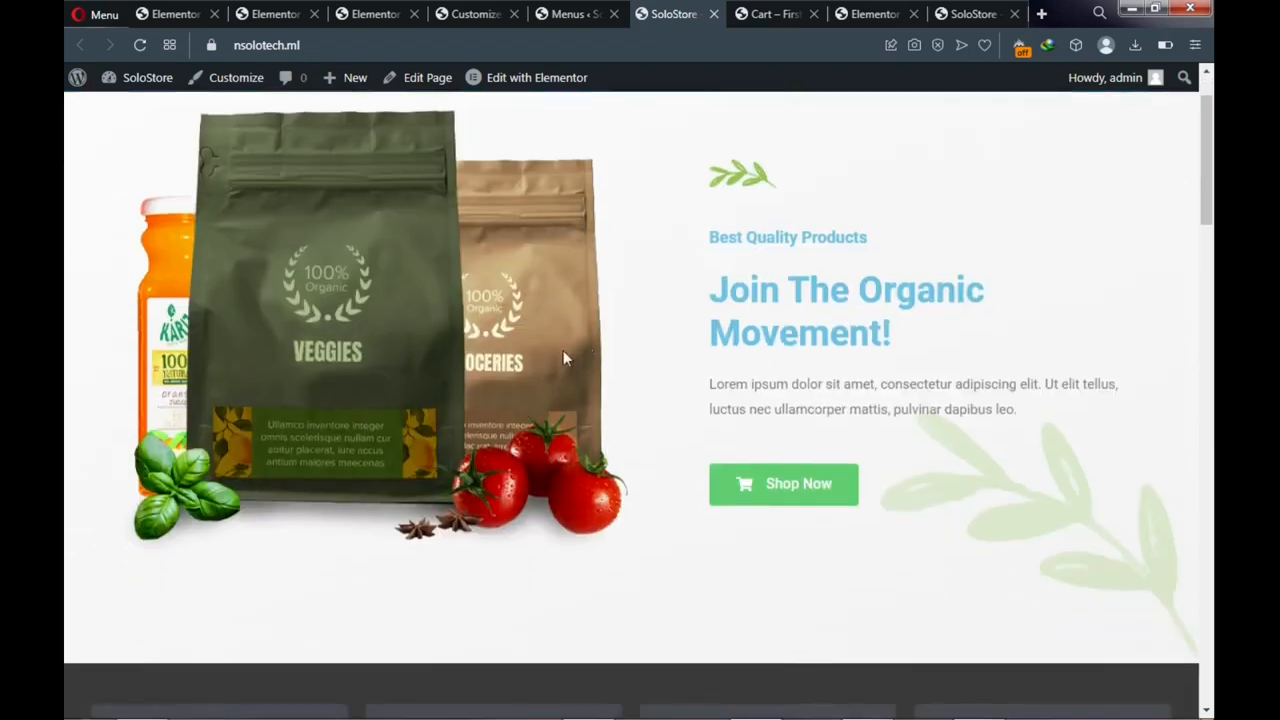
scroll(546, 335, up, 1)
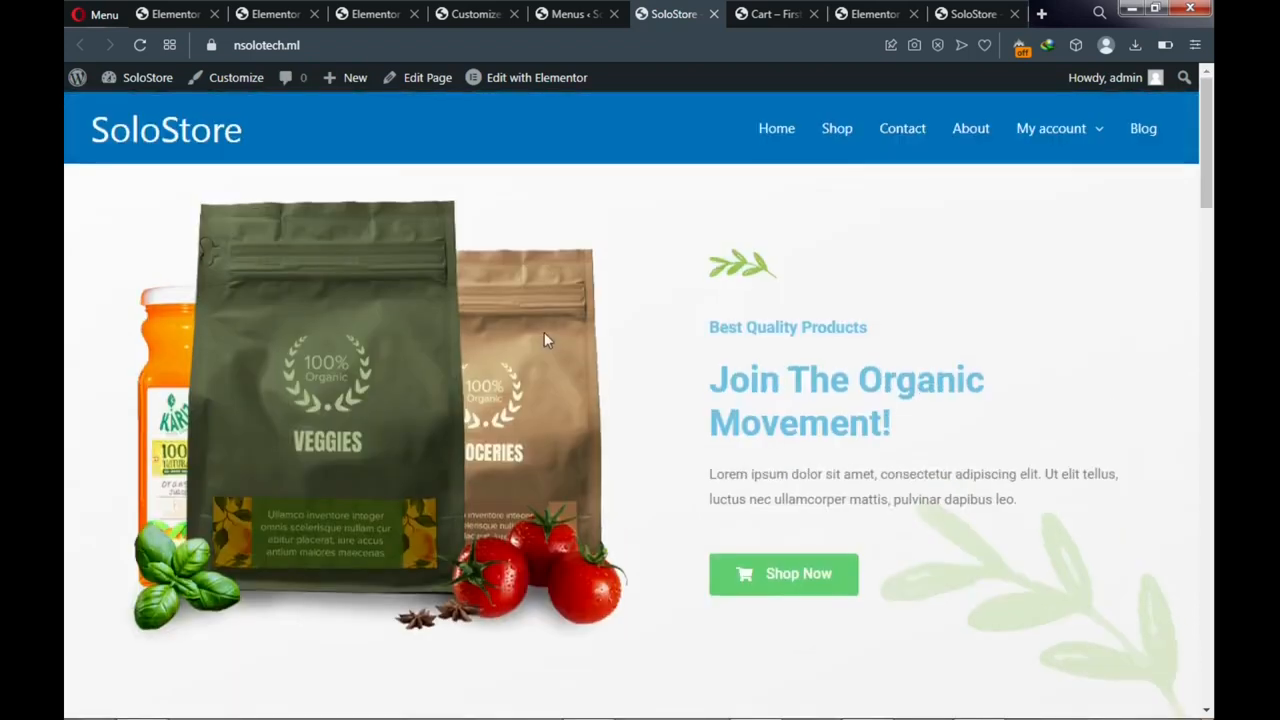
Switch to the home page's Elementor editor, reload it and move its browser tab to the end of the row
click(181, 12)
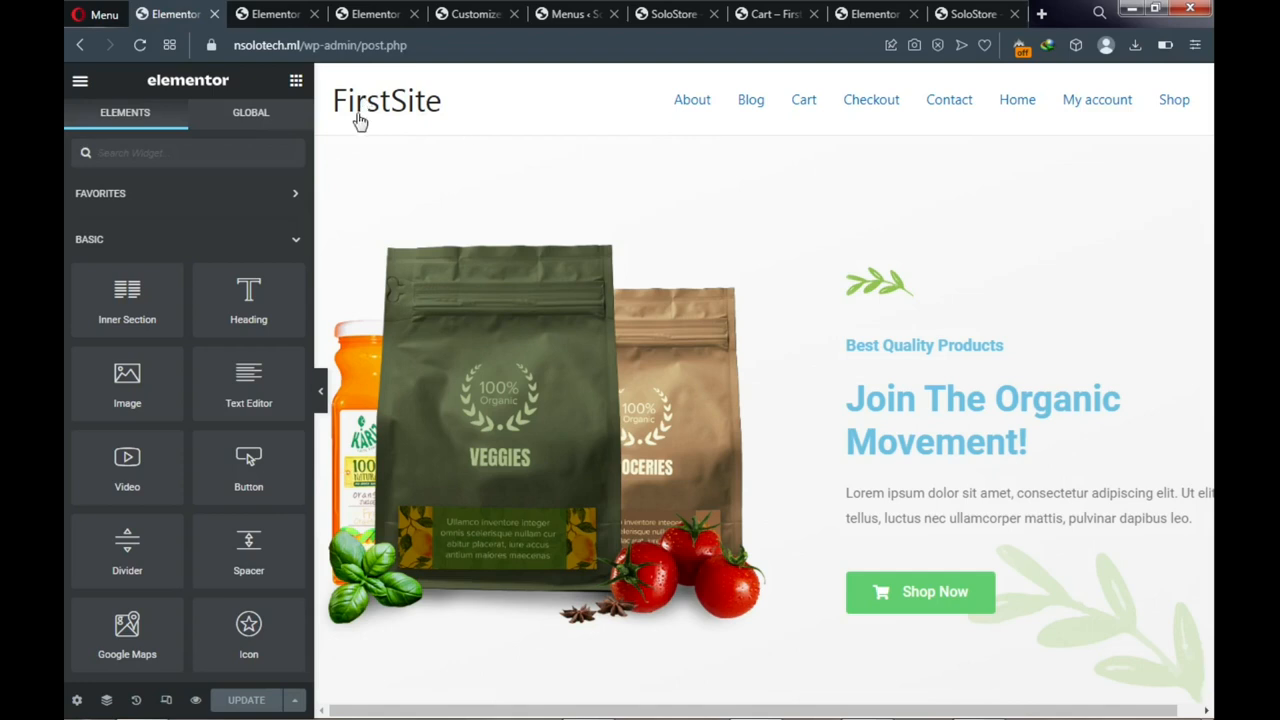
click(141, 50)
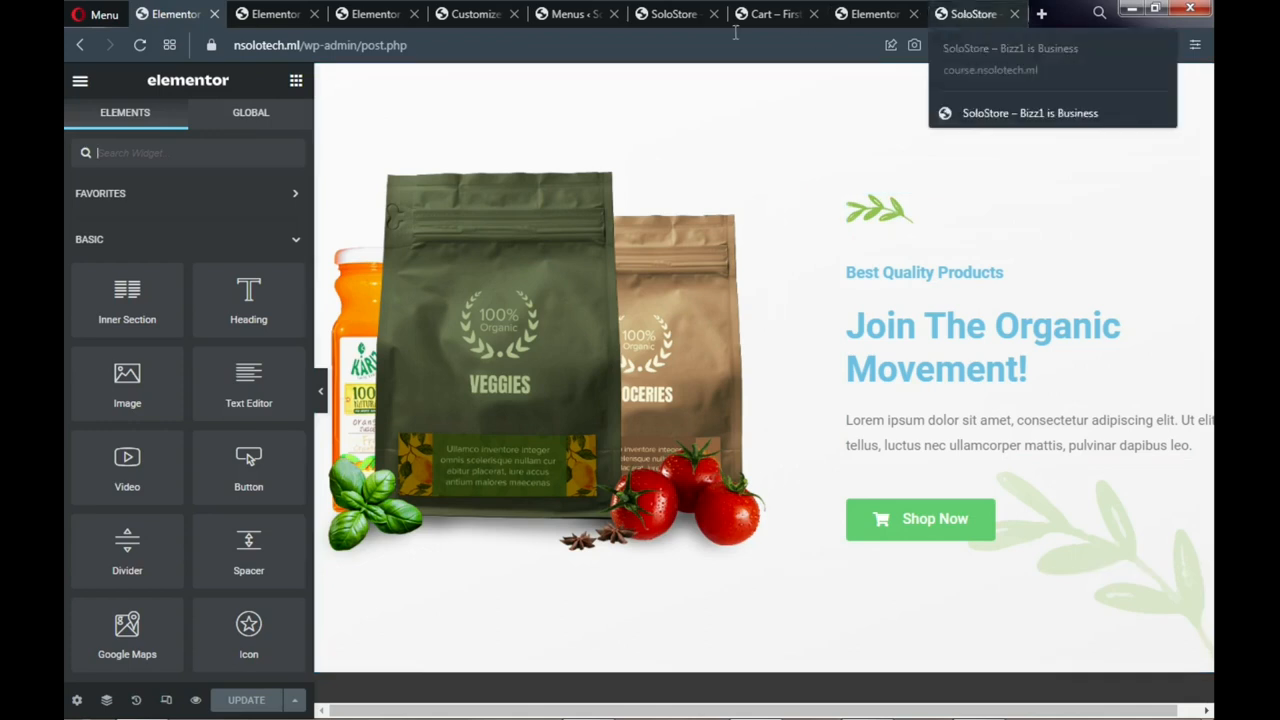
drag(285, 14, 1015, 20)
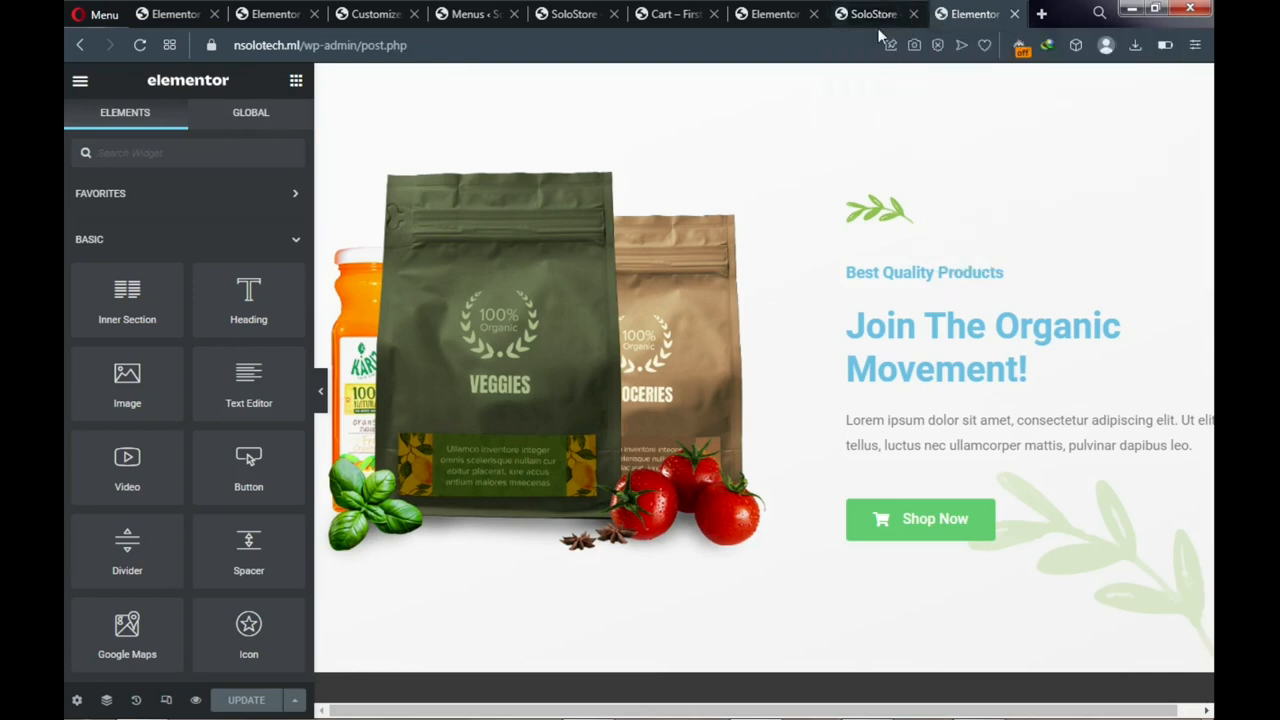
Replace the hero section's organic products image with the phone picture item7.jpg from the media library, matching the reference site
click(478, 619)
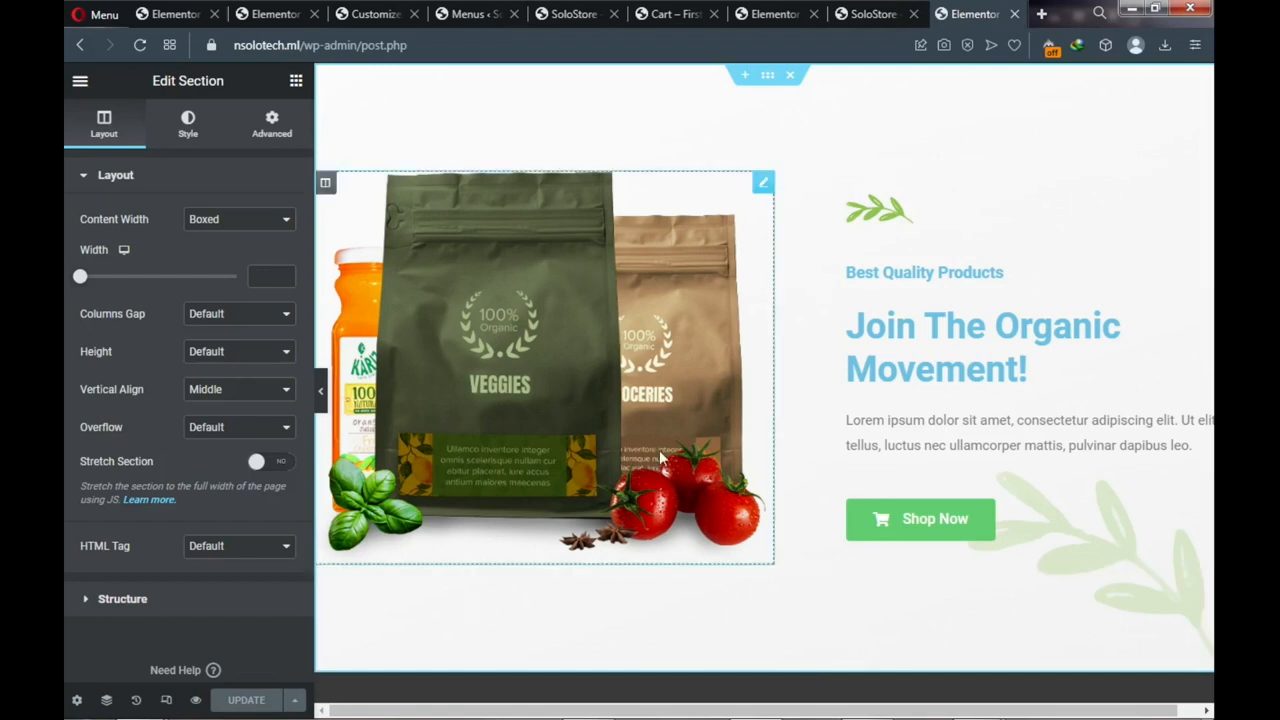
click(868, 14)
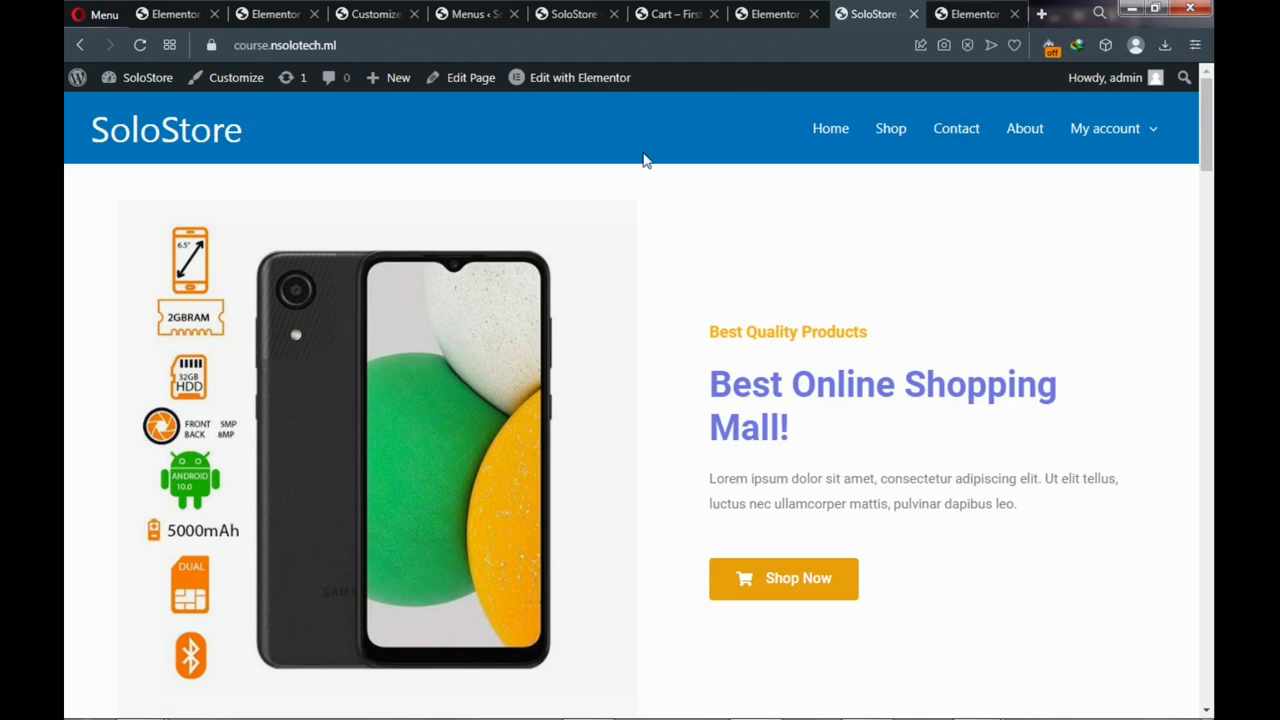
click(962, 14)
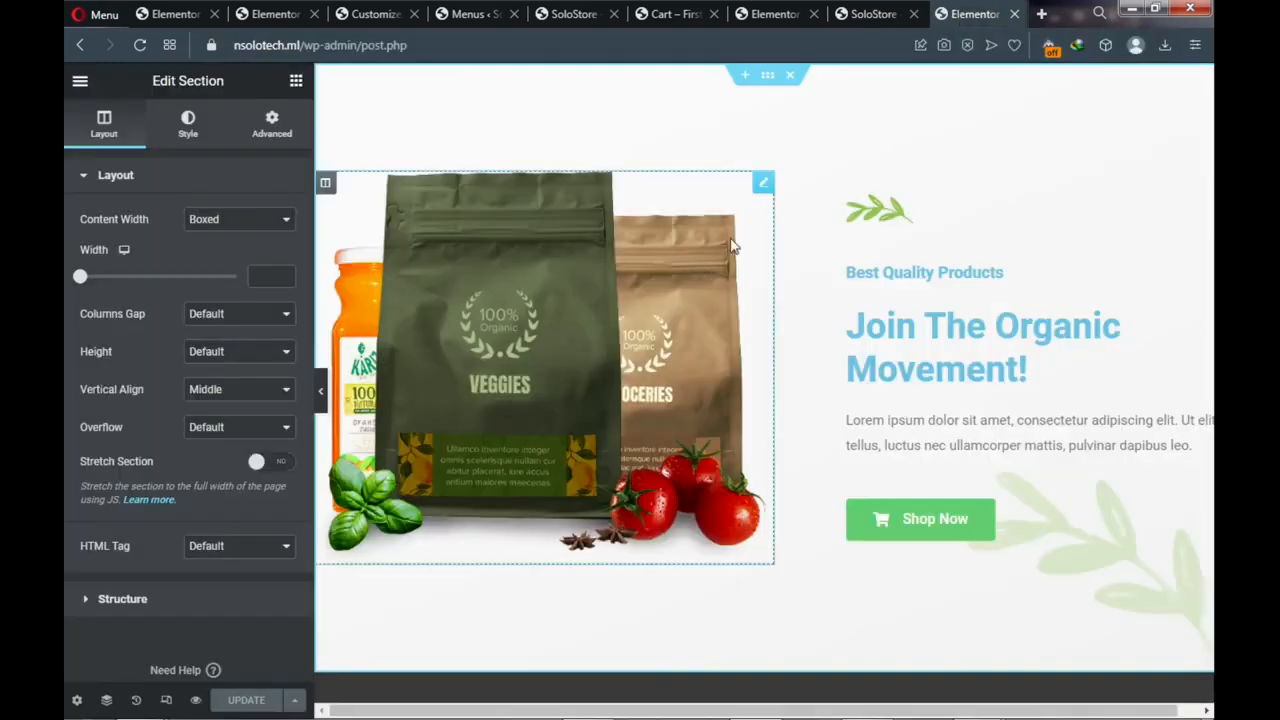
click(763, 185)
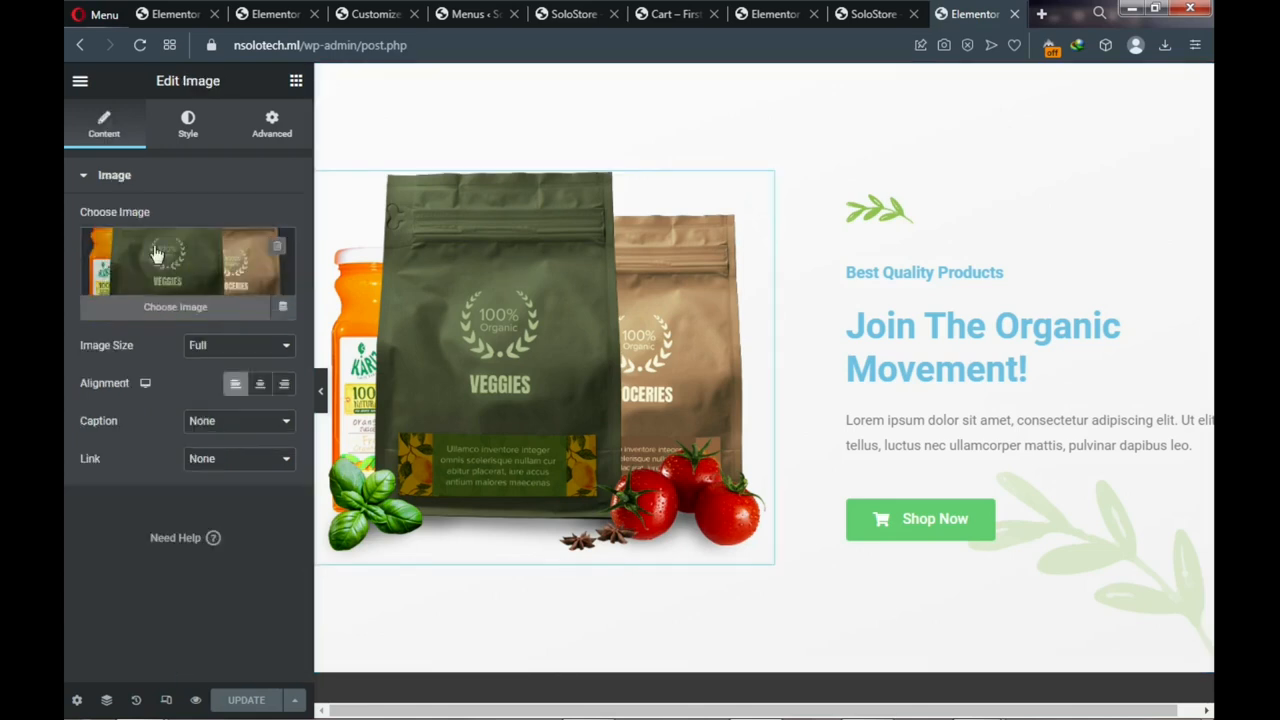
click(168, 314)
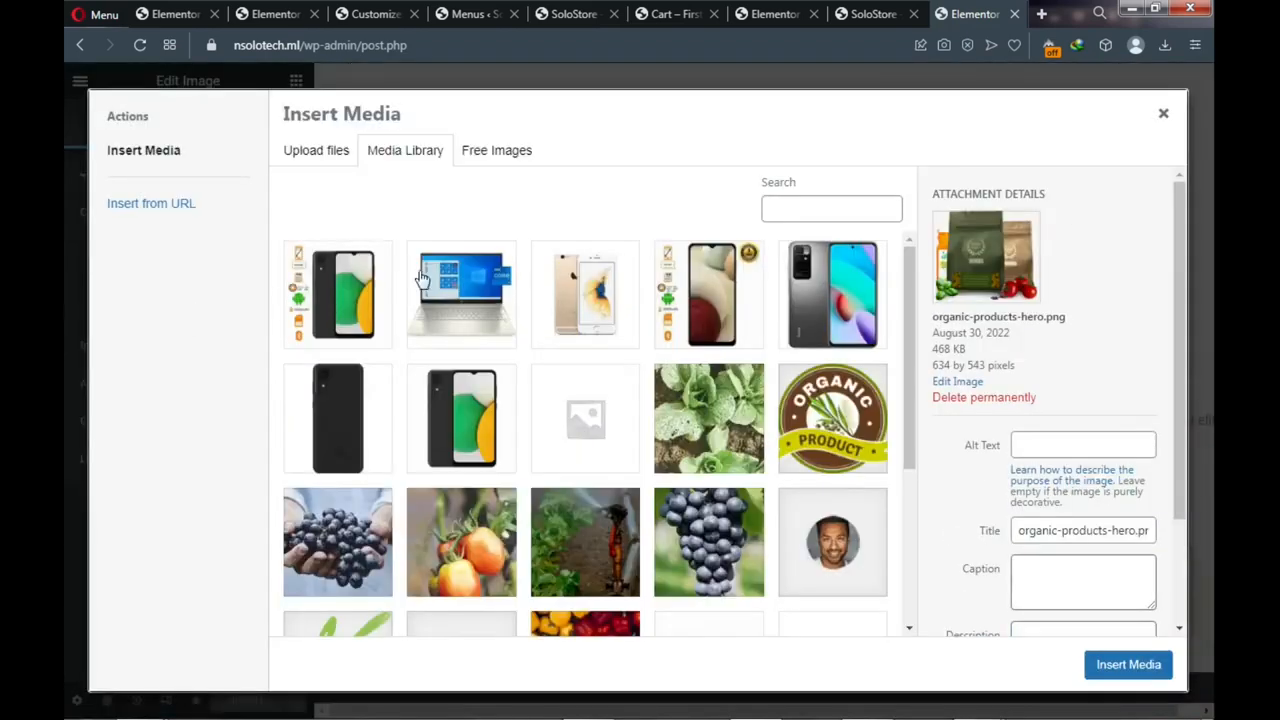
click(343, 303)
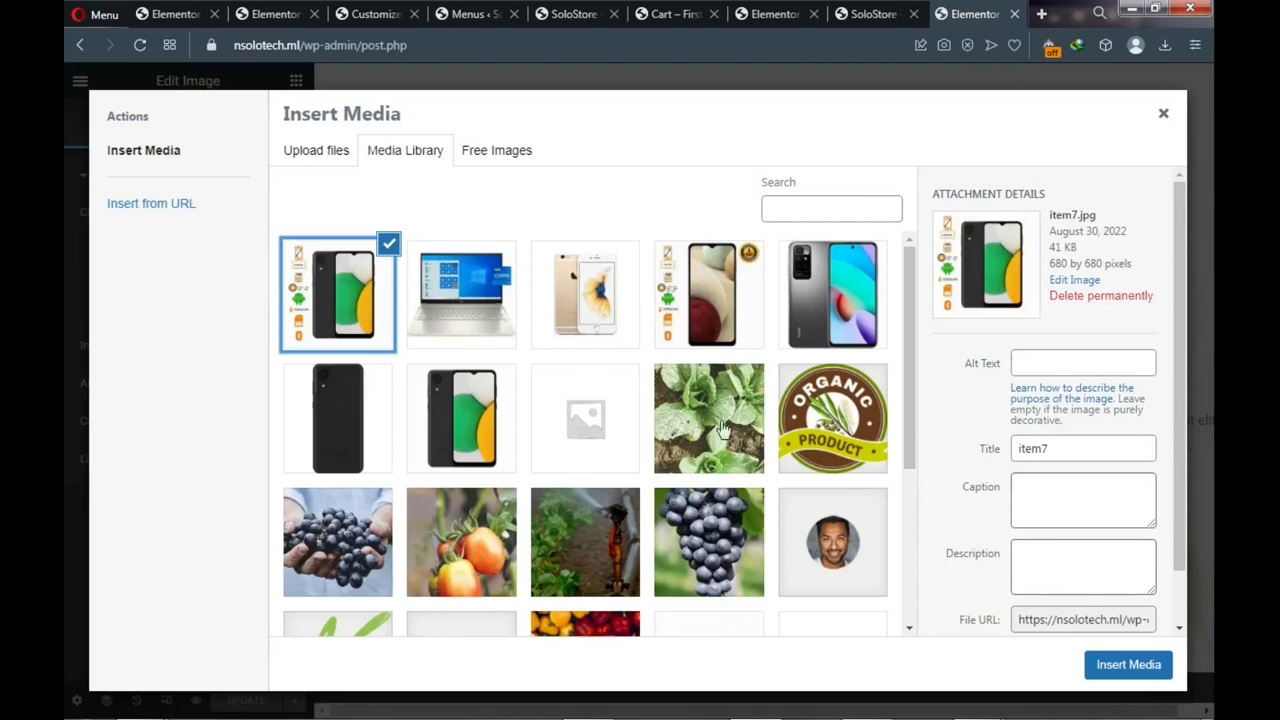
click(1130, 670)
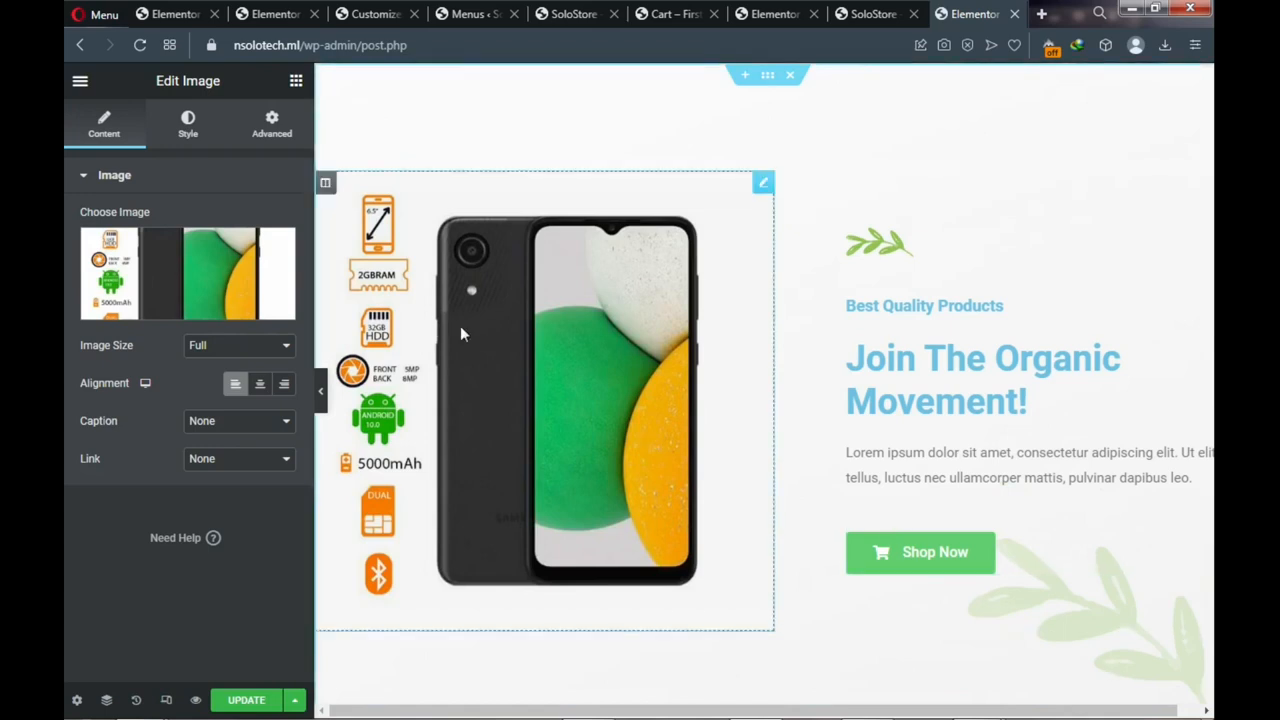
Delete the small leaf image above the "Best Quality Products" heading in the hero section
click(917, 254)
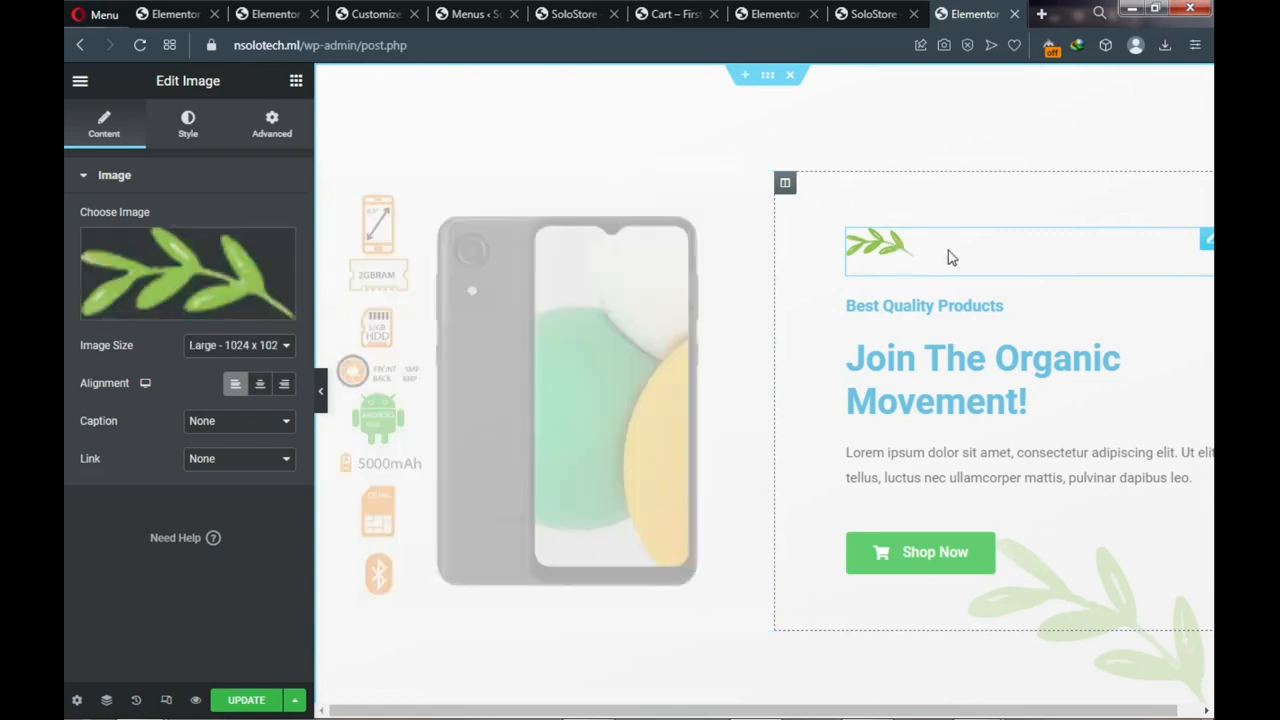
right_click(1200, 247)
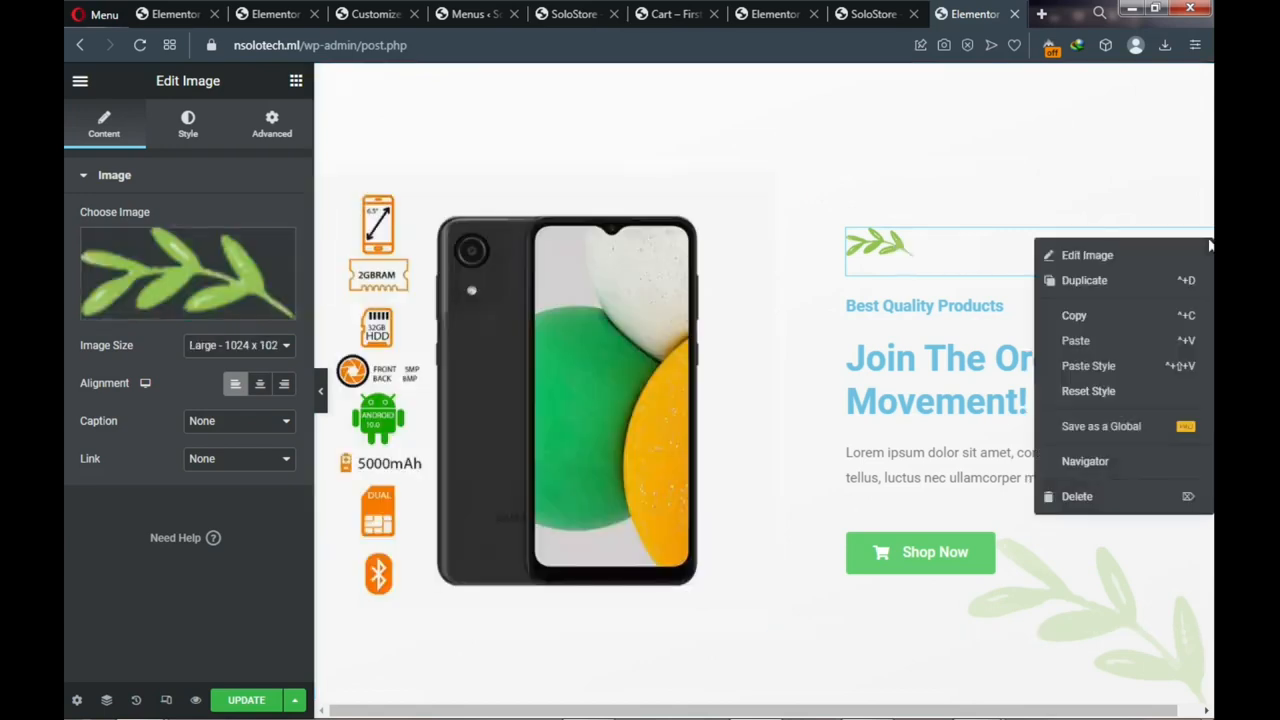
click(1088, 498)
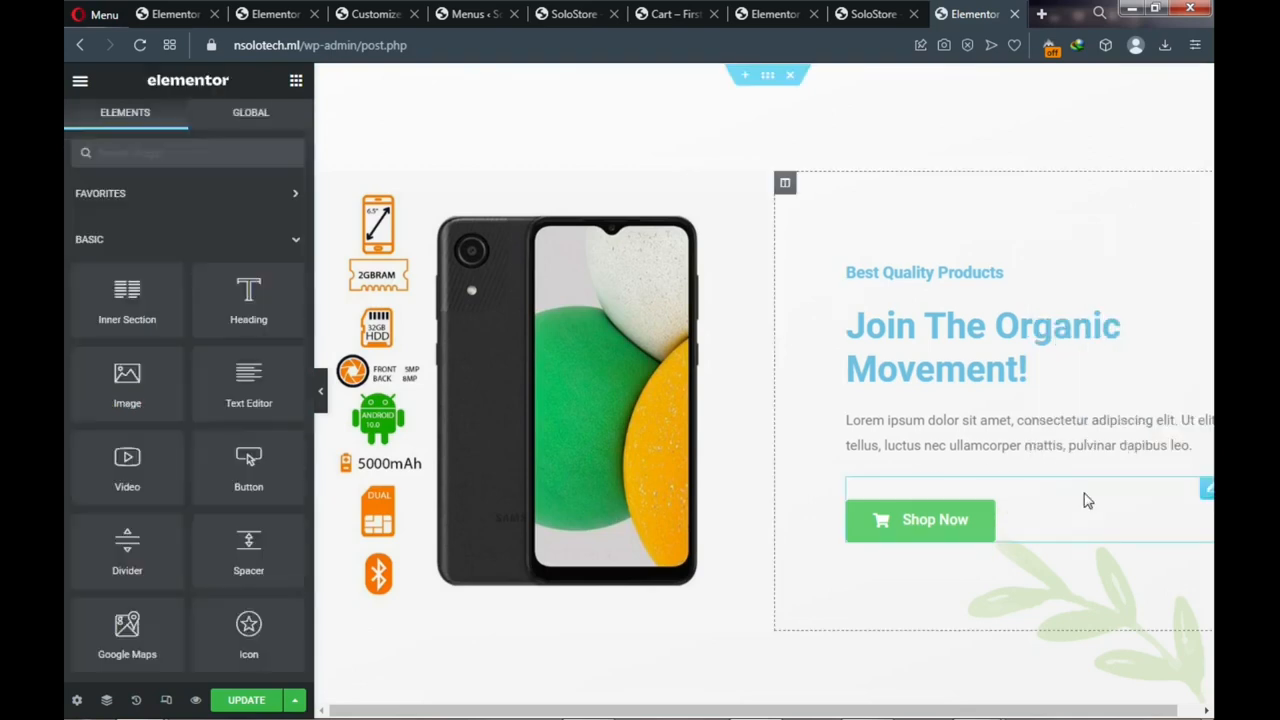
Set the text colour of the "Best Quality Products" heading to a bright golden yellow
click(898, 273)
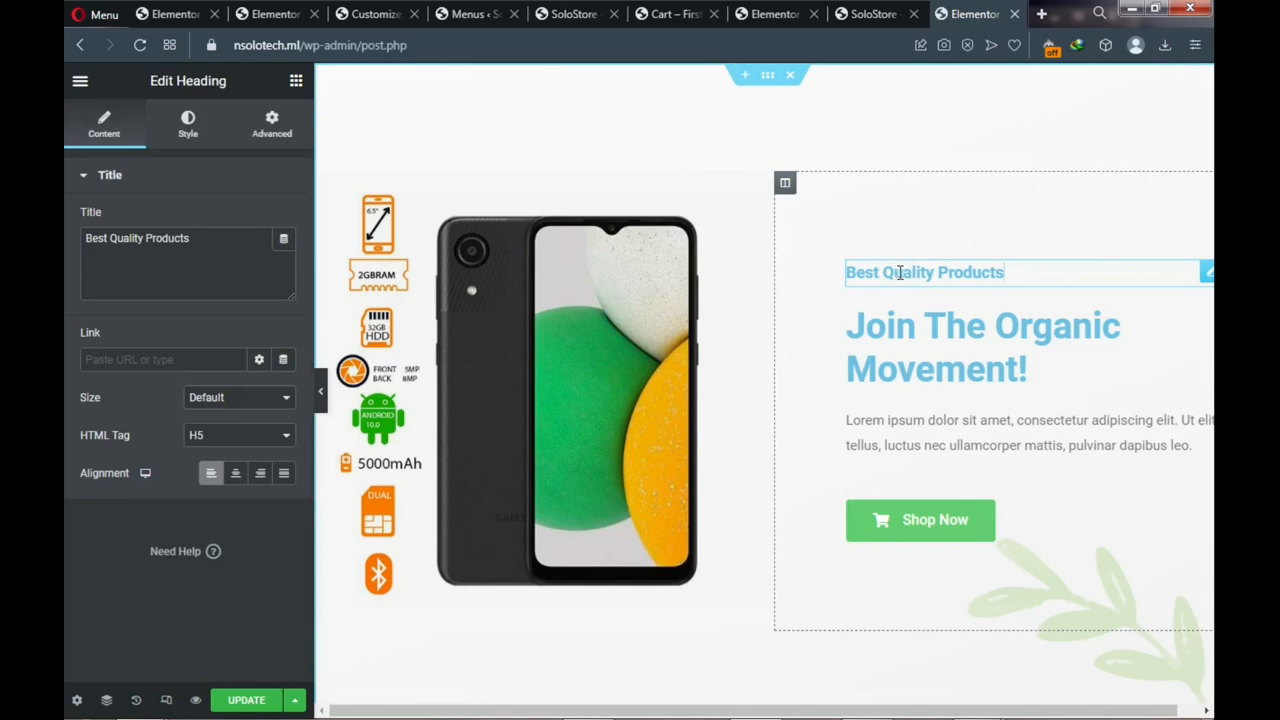
click(185, 133)
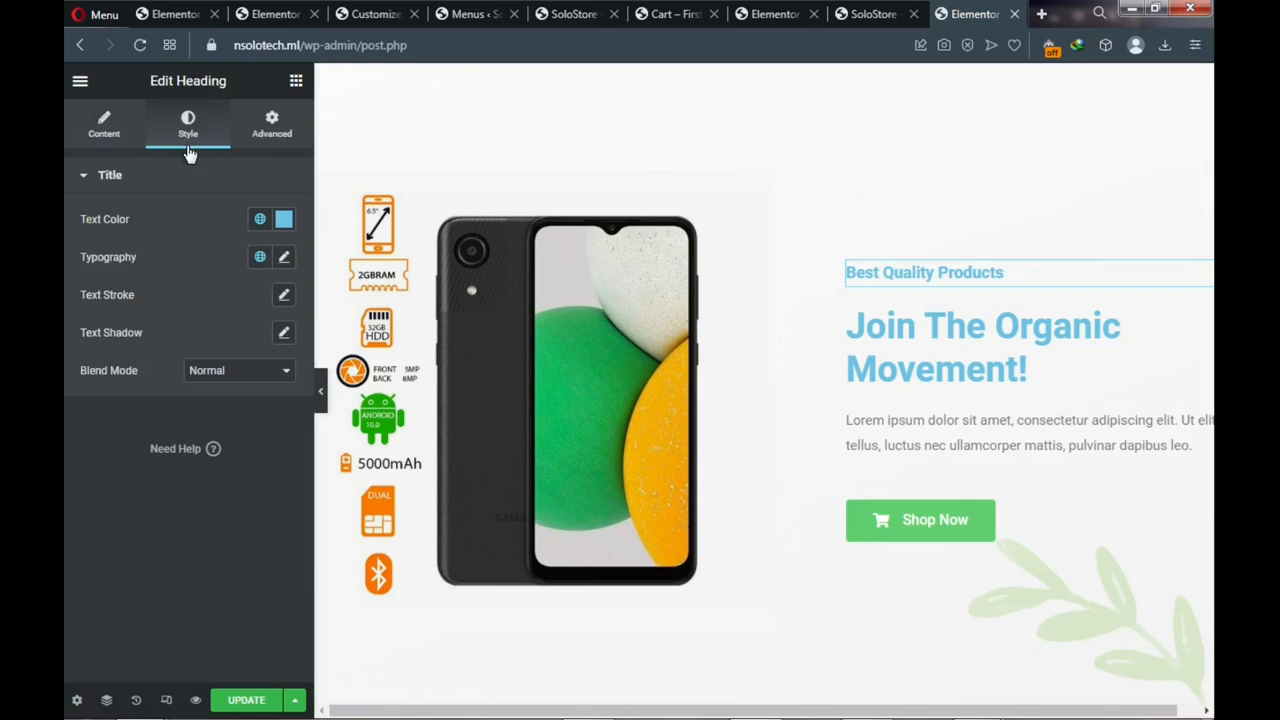
click(284, 219)
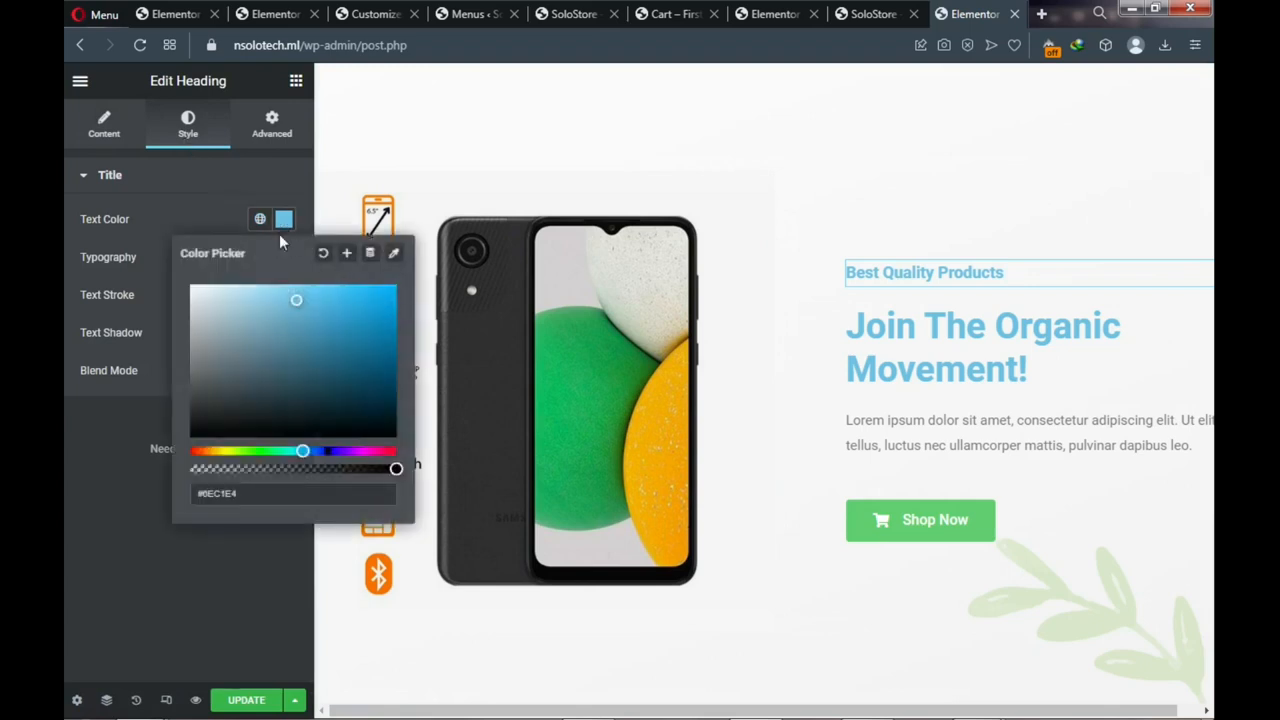
click(213, 452)
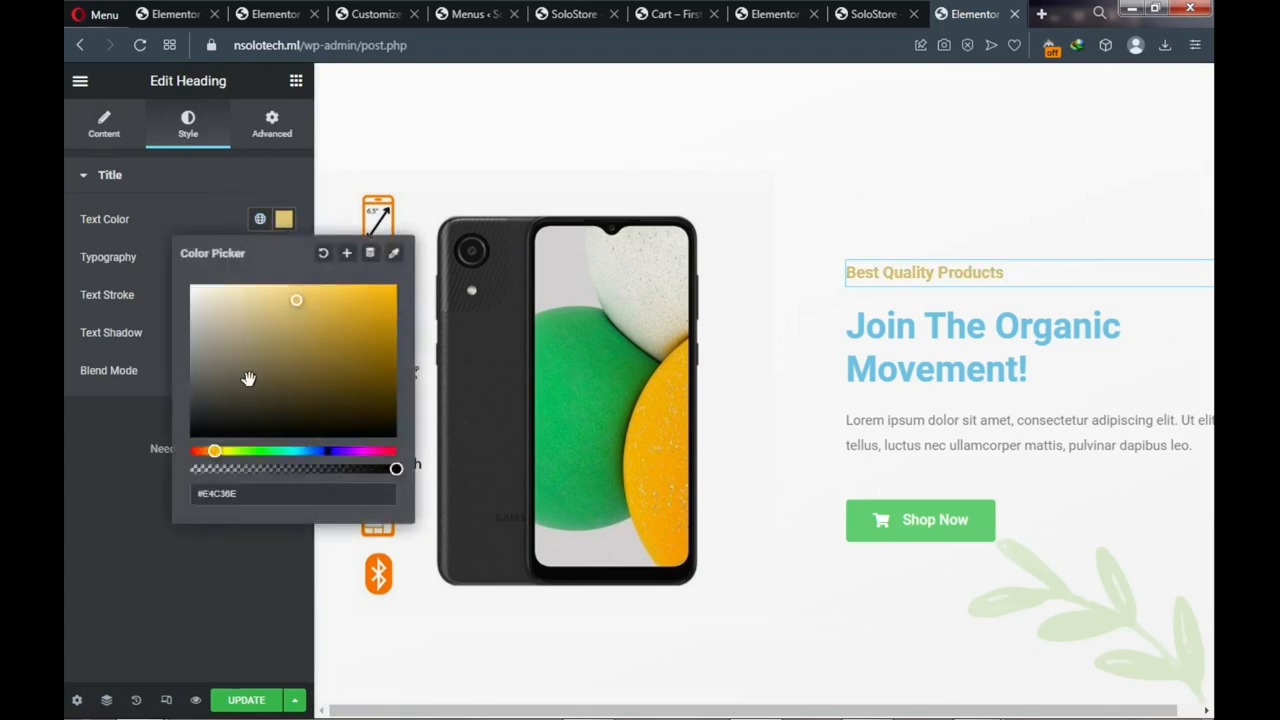
drag(362, 301, 399, 286)
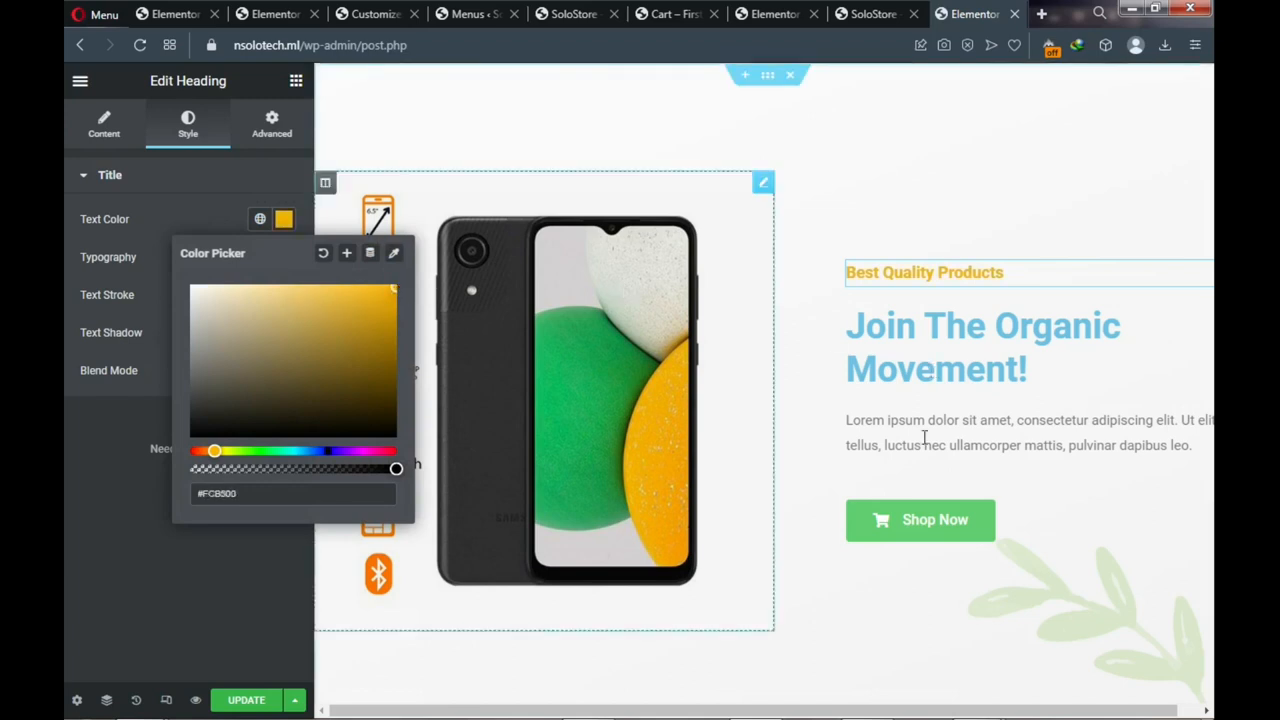
Set the title colour of the "Join The Organic Movement!" image box to dark blue, #2118C1
click(978, 316)
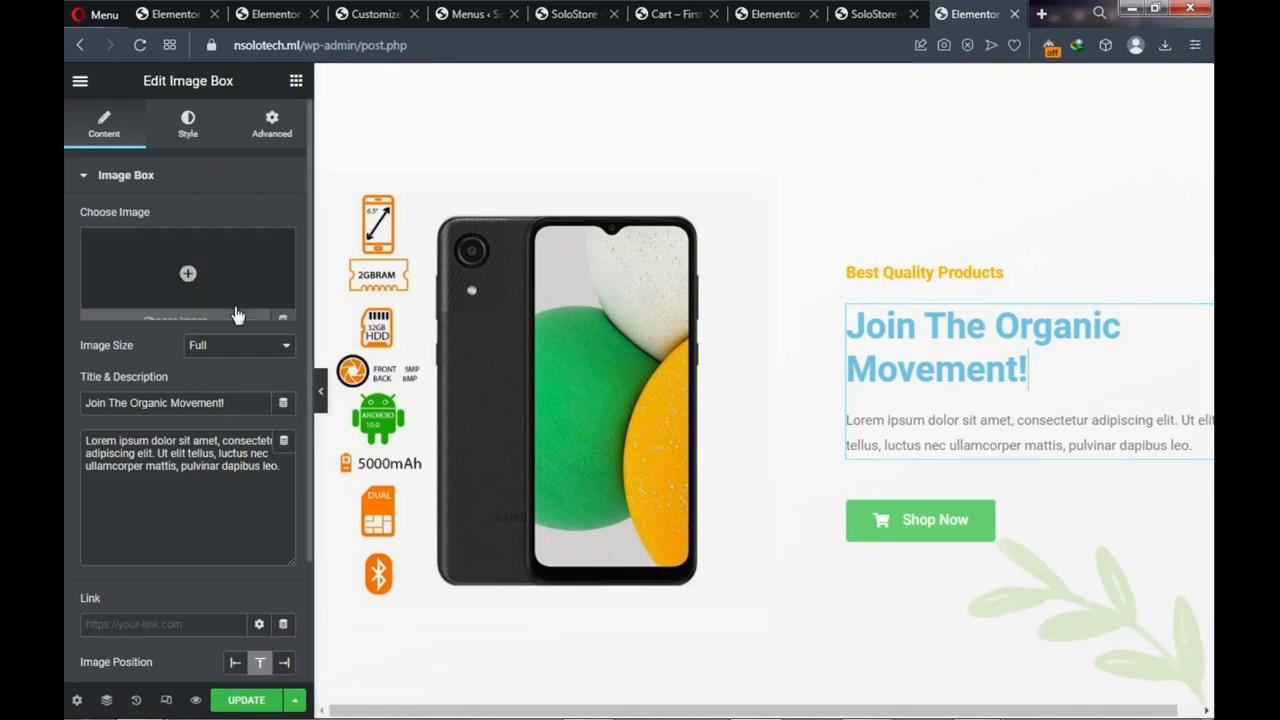
click(189, 137)
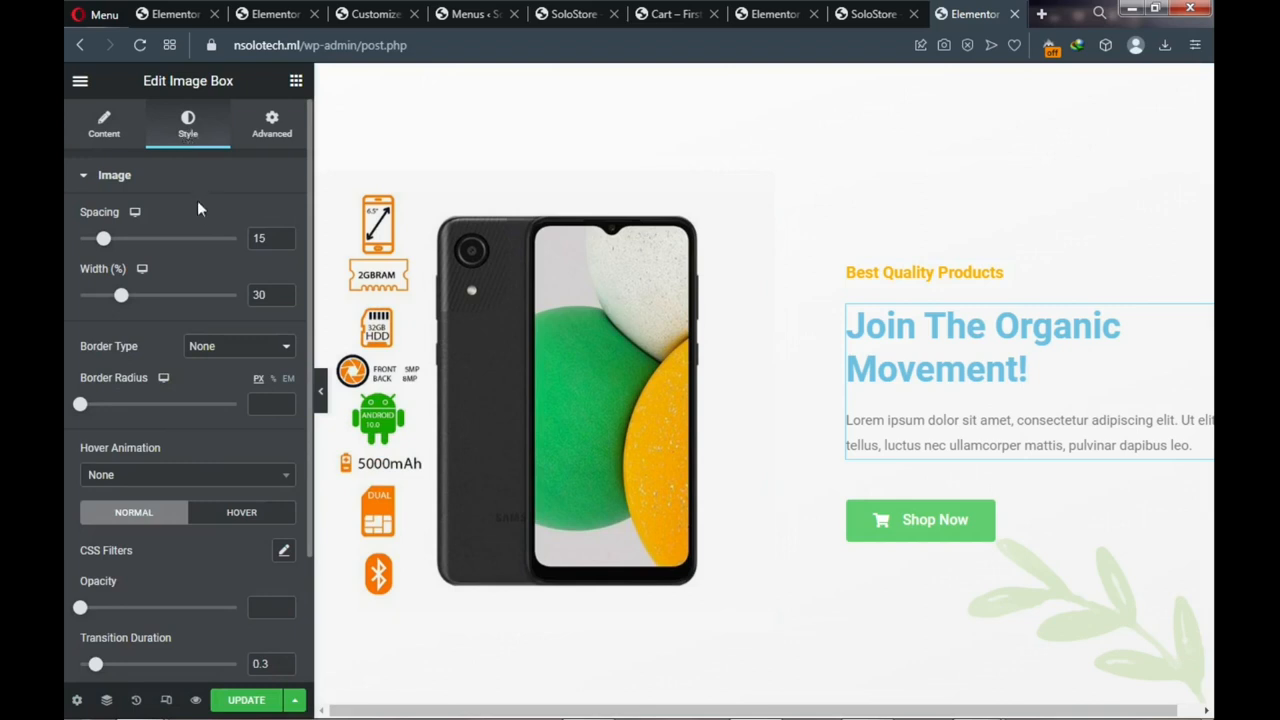
scroll(195, 262, down, 3)
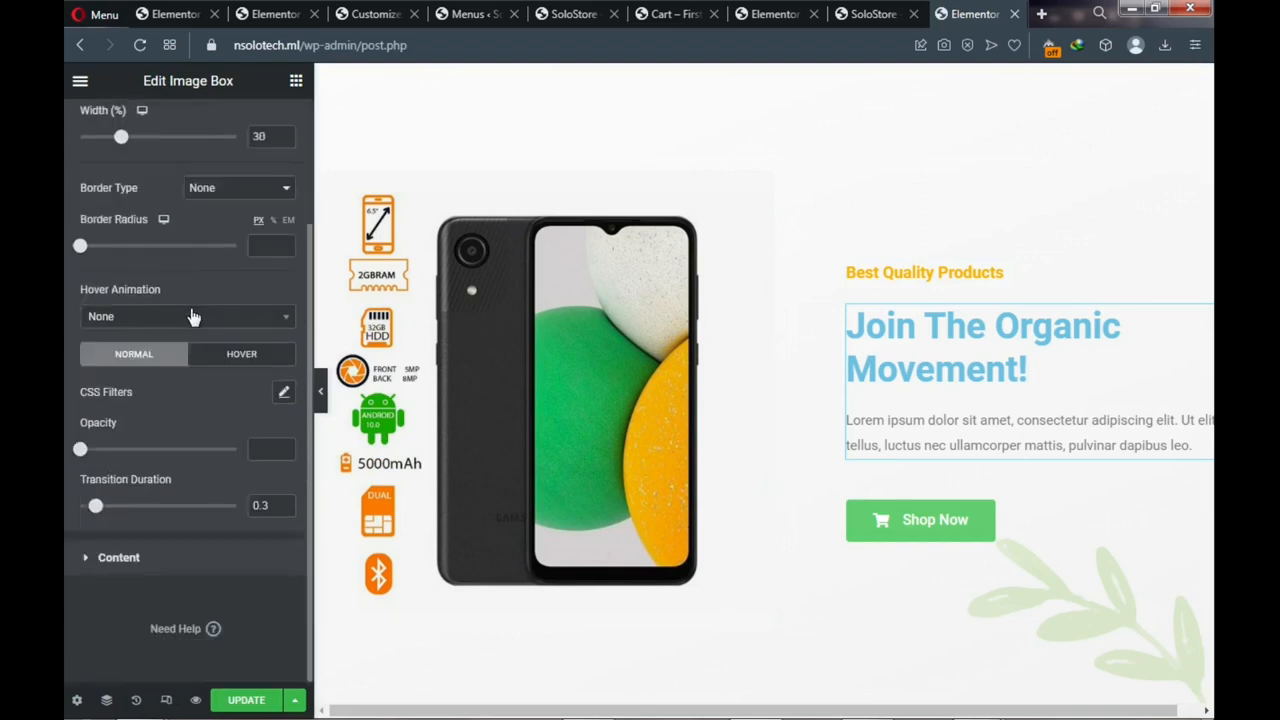
click(86, 562)
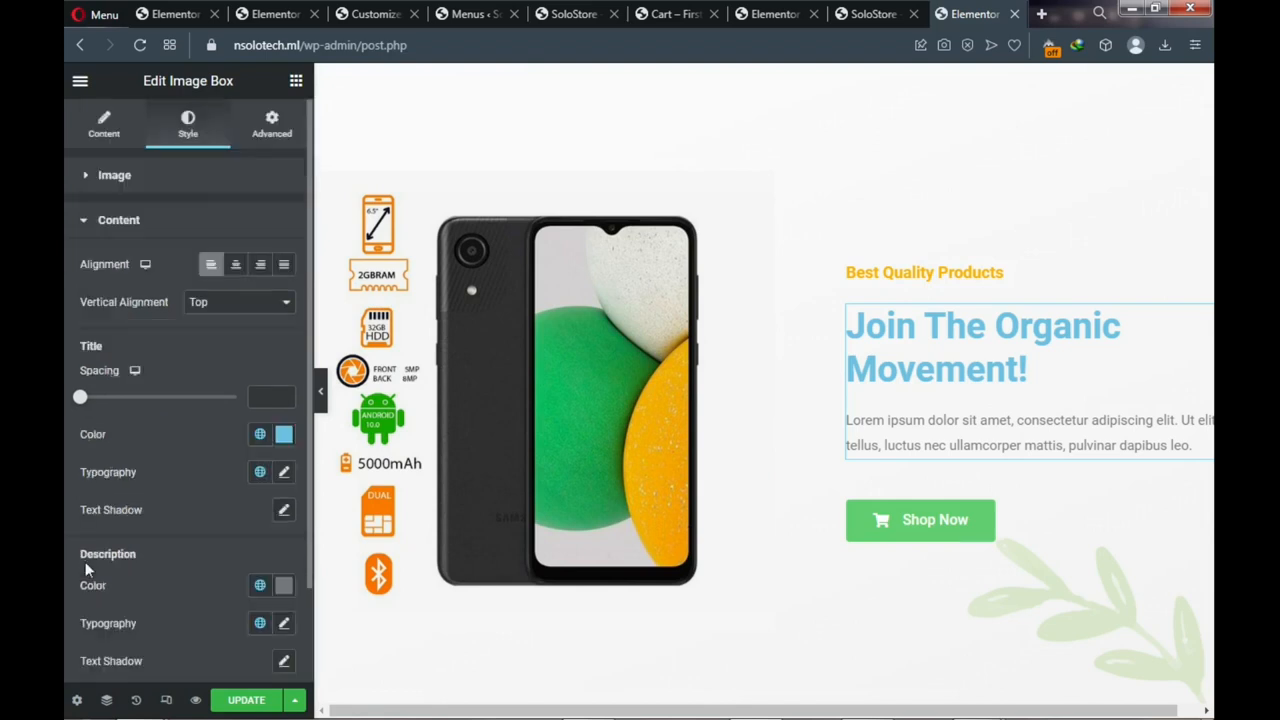
double_click(285, 438)
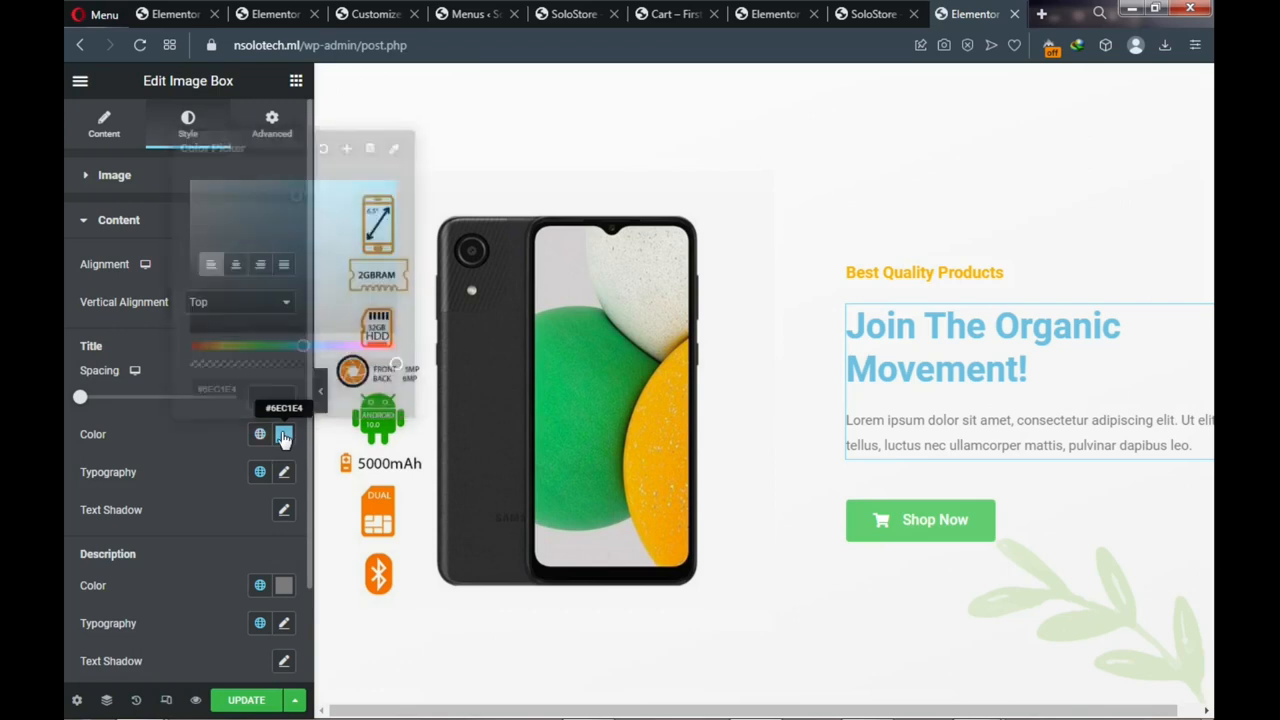
click(283, 441)
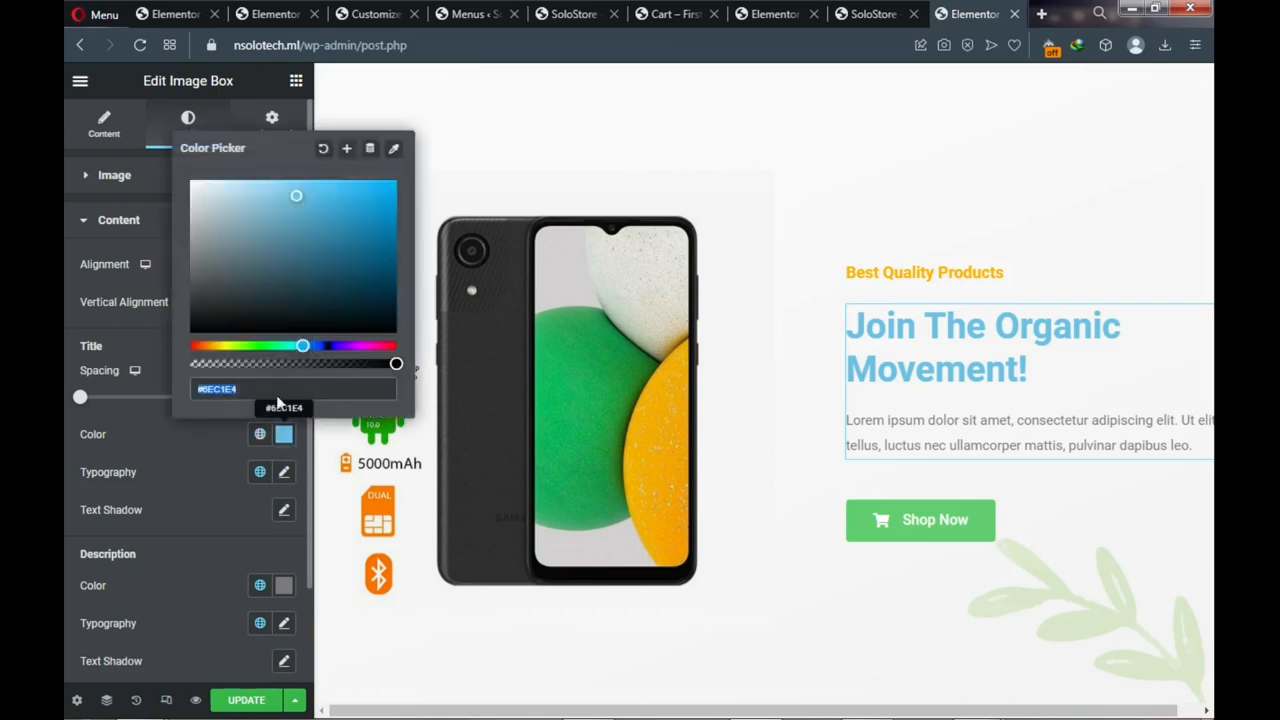
click(328, 346)
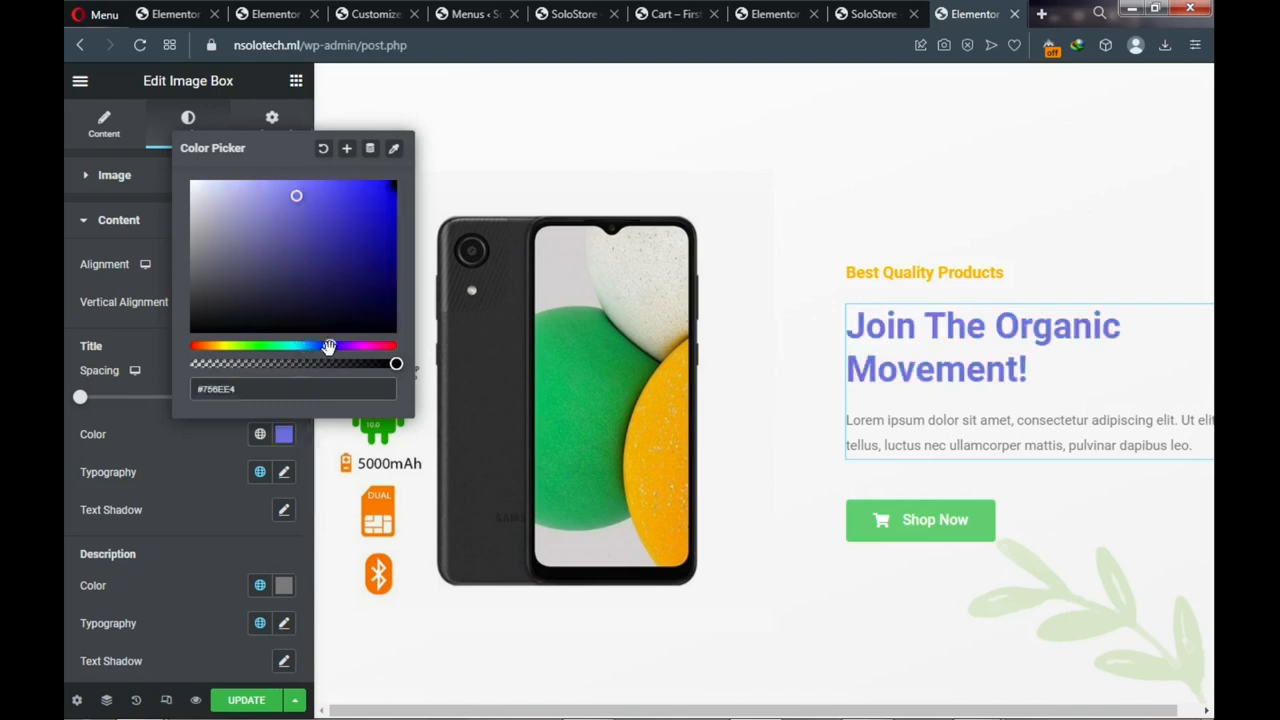
click(370, 217)
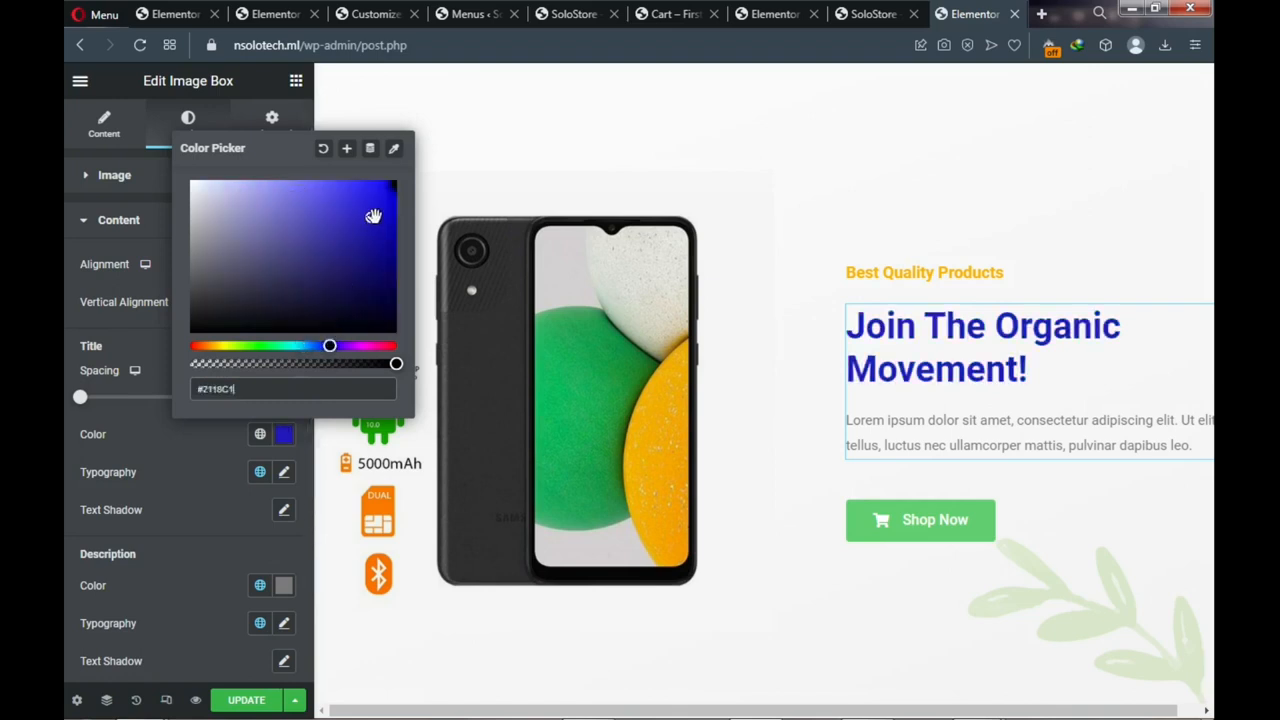
Check the hero title on the reference site and change the image box title to "Best Online Shopping Mall!"
click(851, 15)
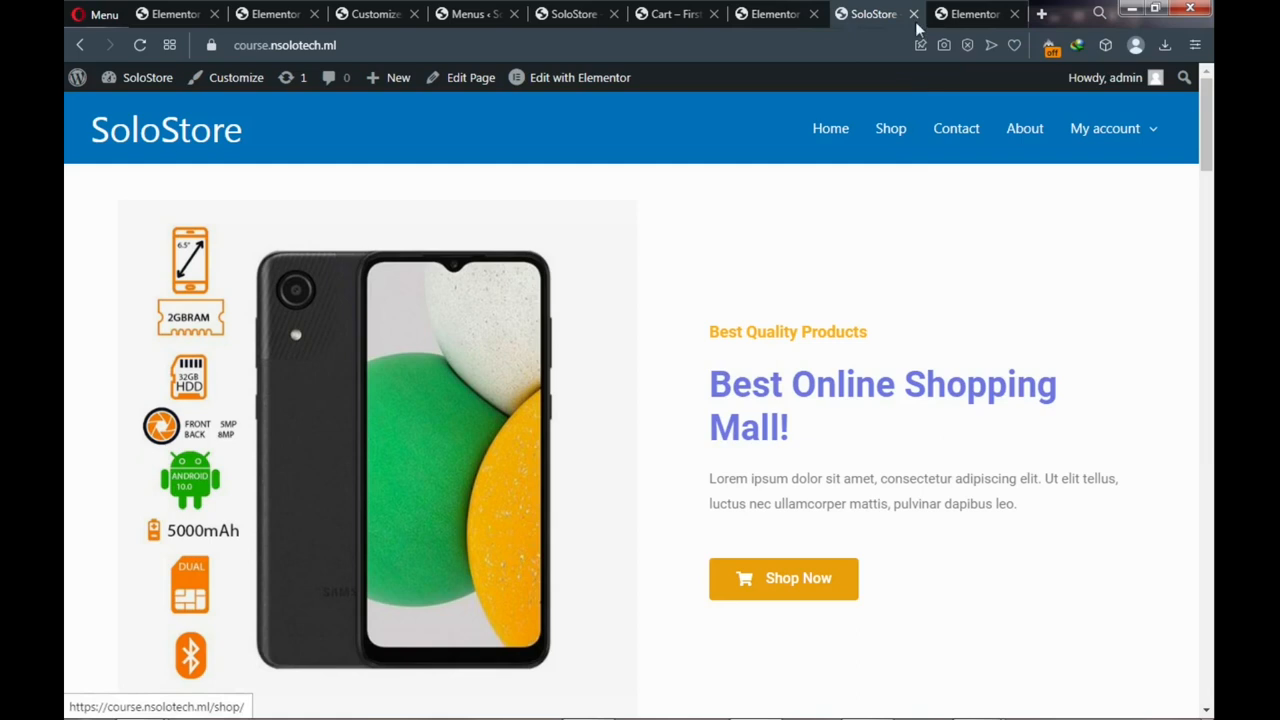
click(975, 14)
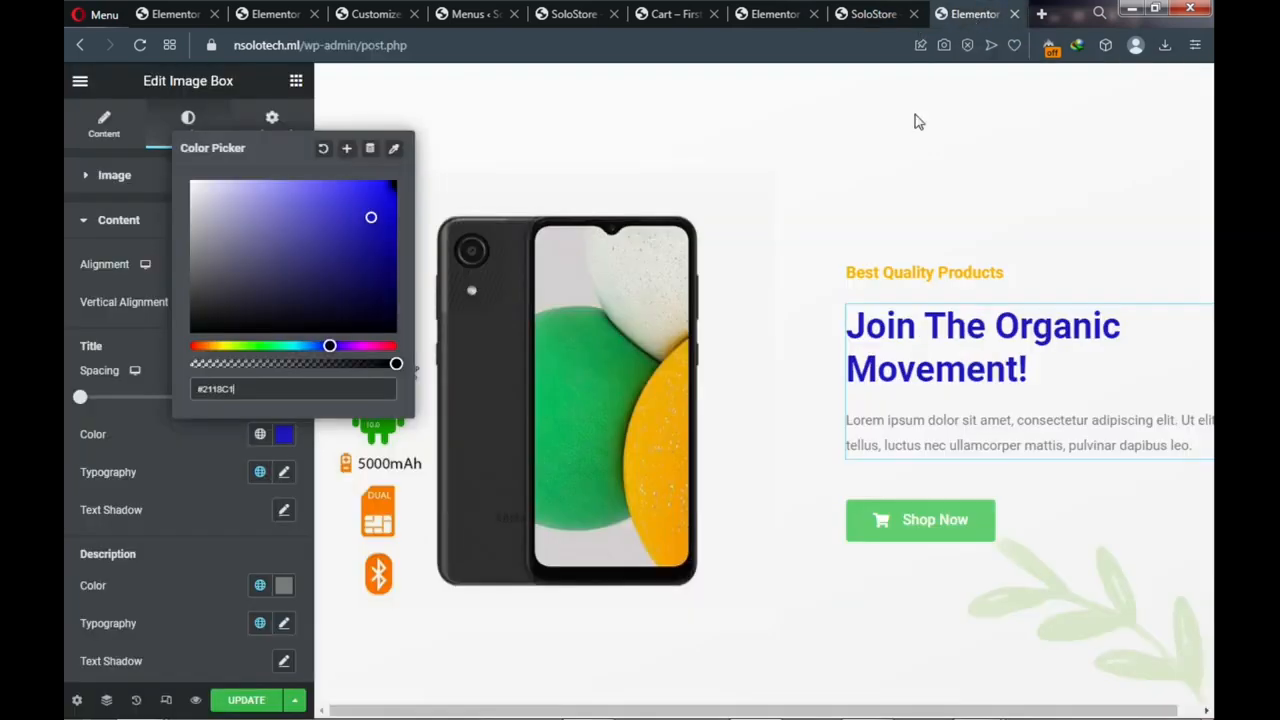
click(970, 328)
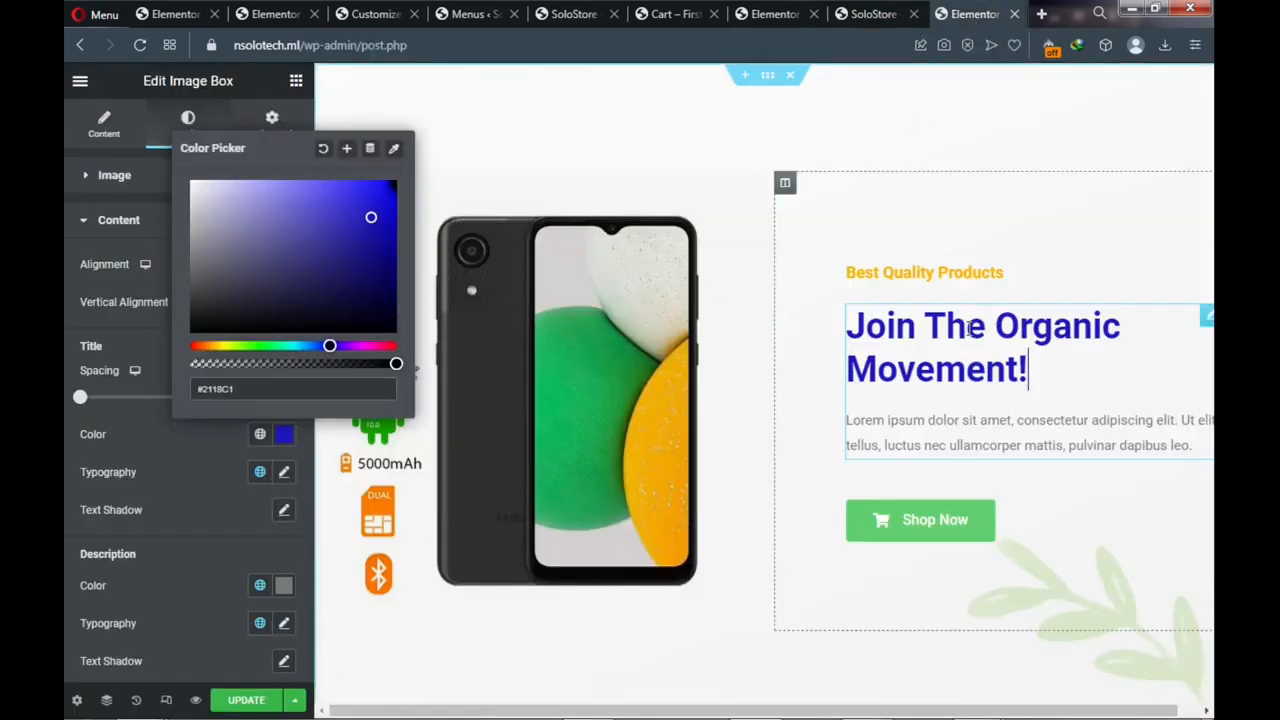
click(104, 128)
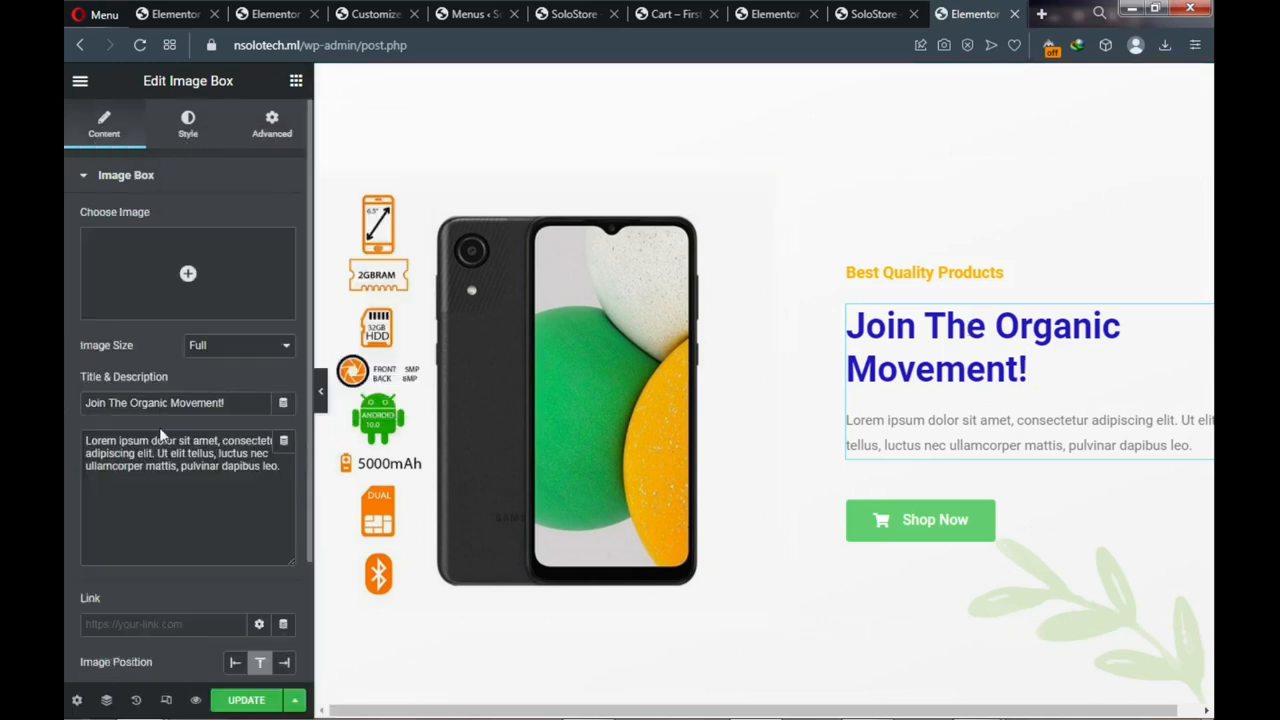
drag(230, 404, 70, 412)
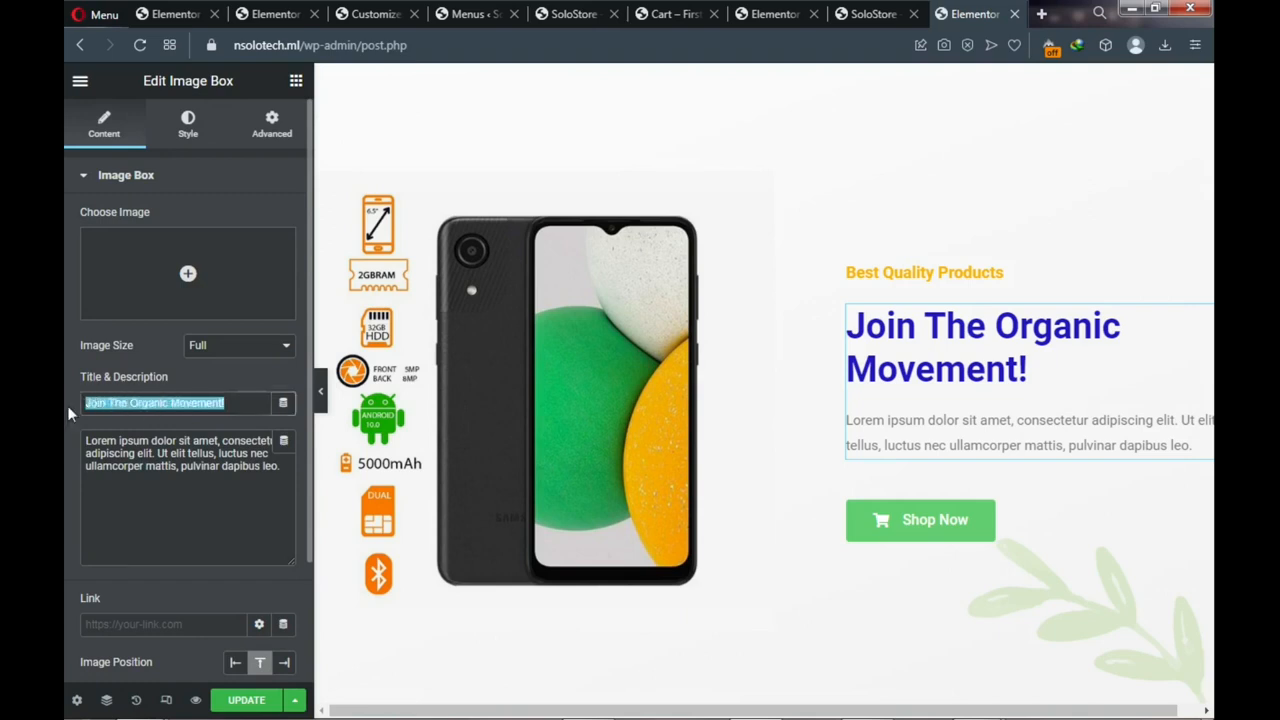
text(Best Sha)
key(BackSpace)
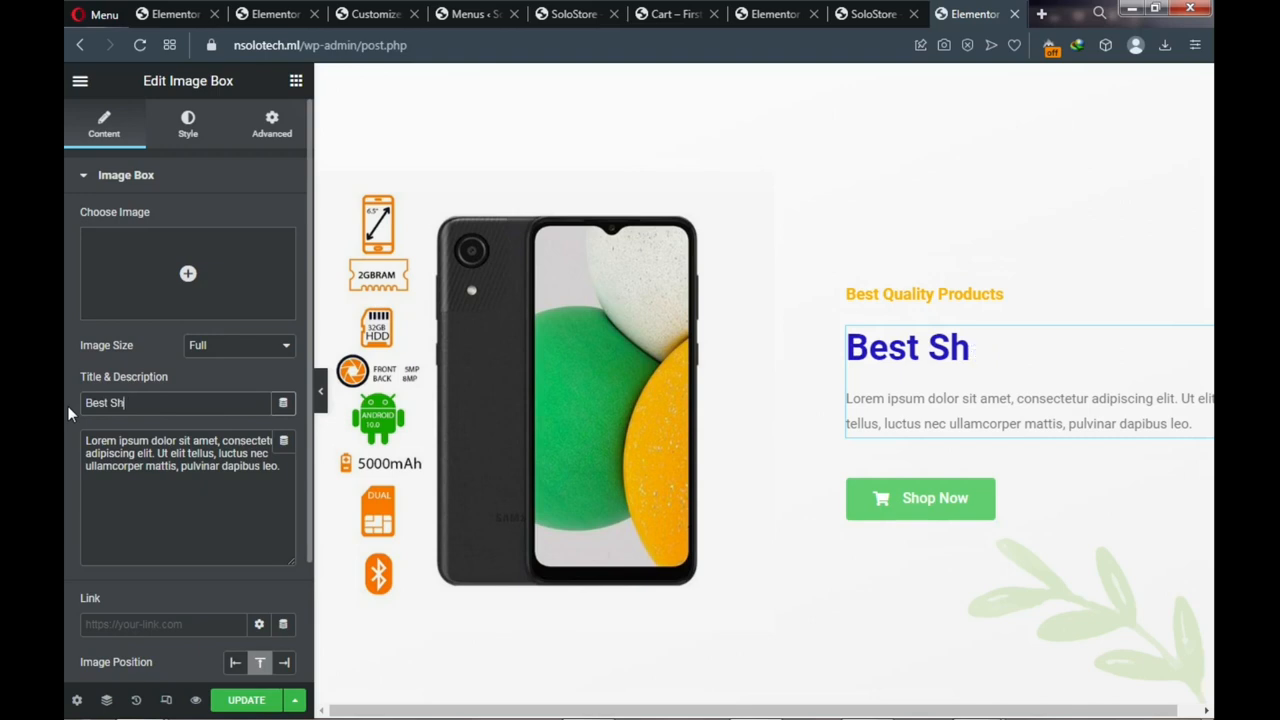
text(opping)
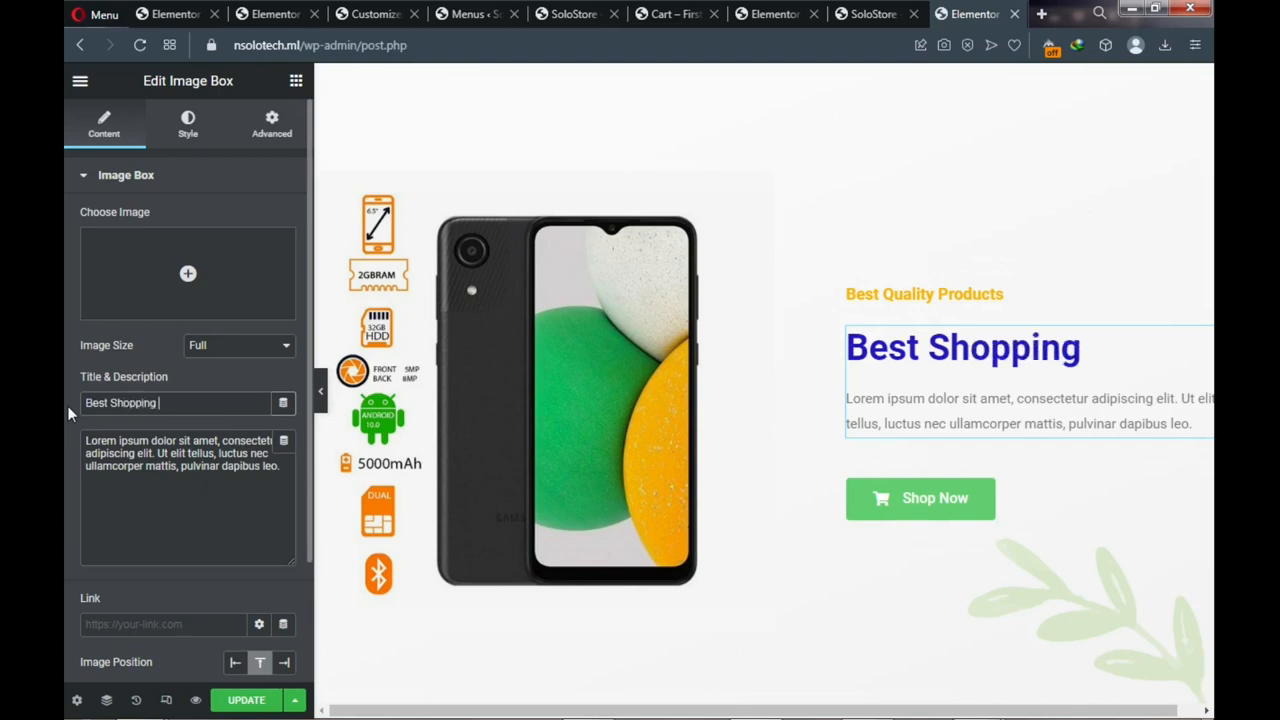
key(Left)
key(Left)
key(Left)
key(Left)
key(Left)
key(Left)
key(Left)
key(Left)
key(Left)
text(Online Shopping )
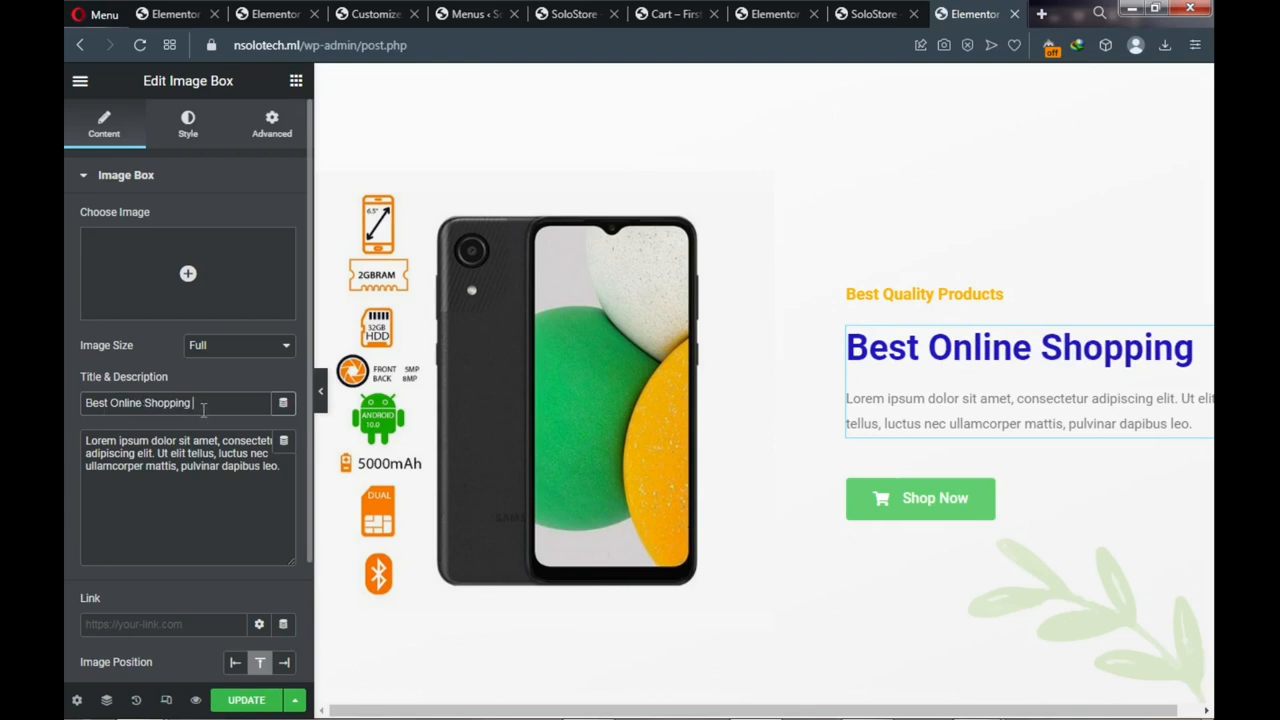
text(Mall)
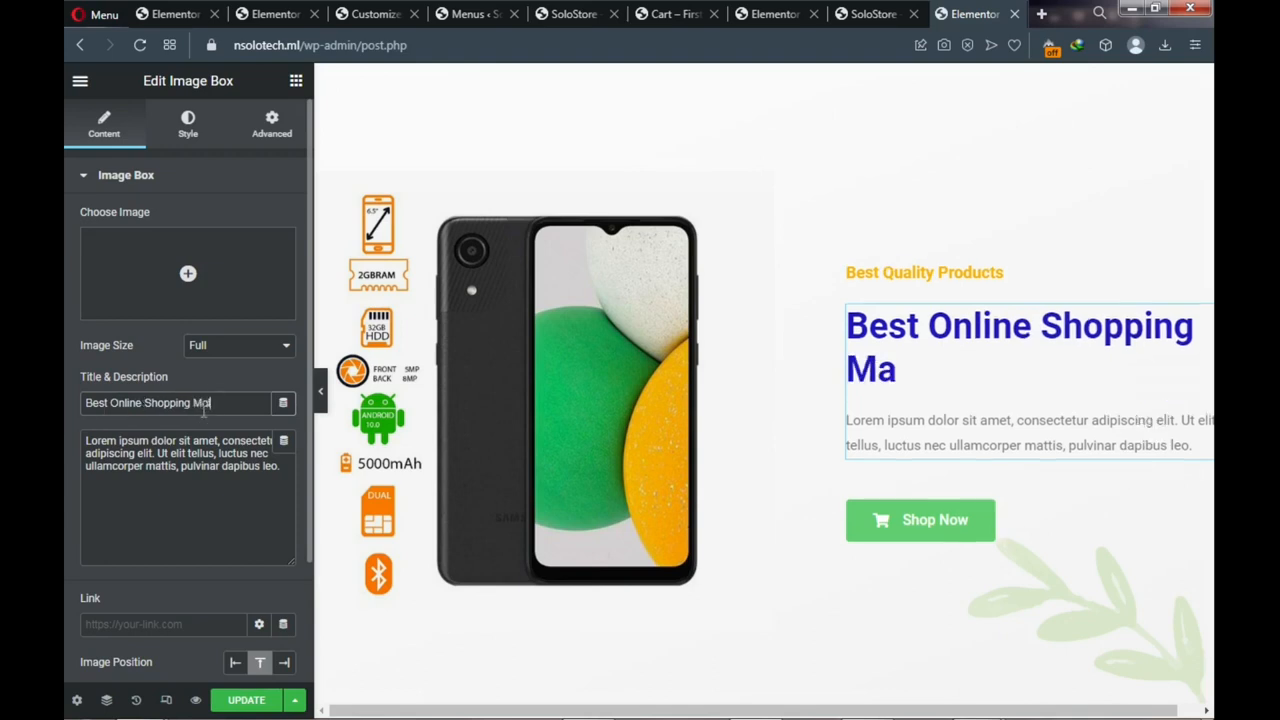
text(!)
Set the colour of the image box's description text to near-black, #070303
click(909, 421)
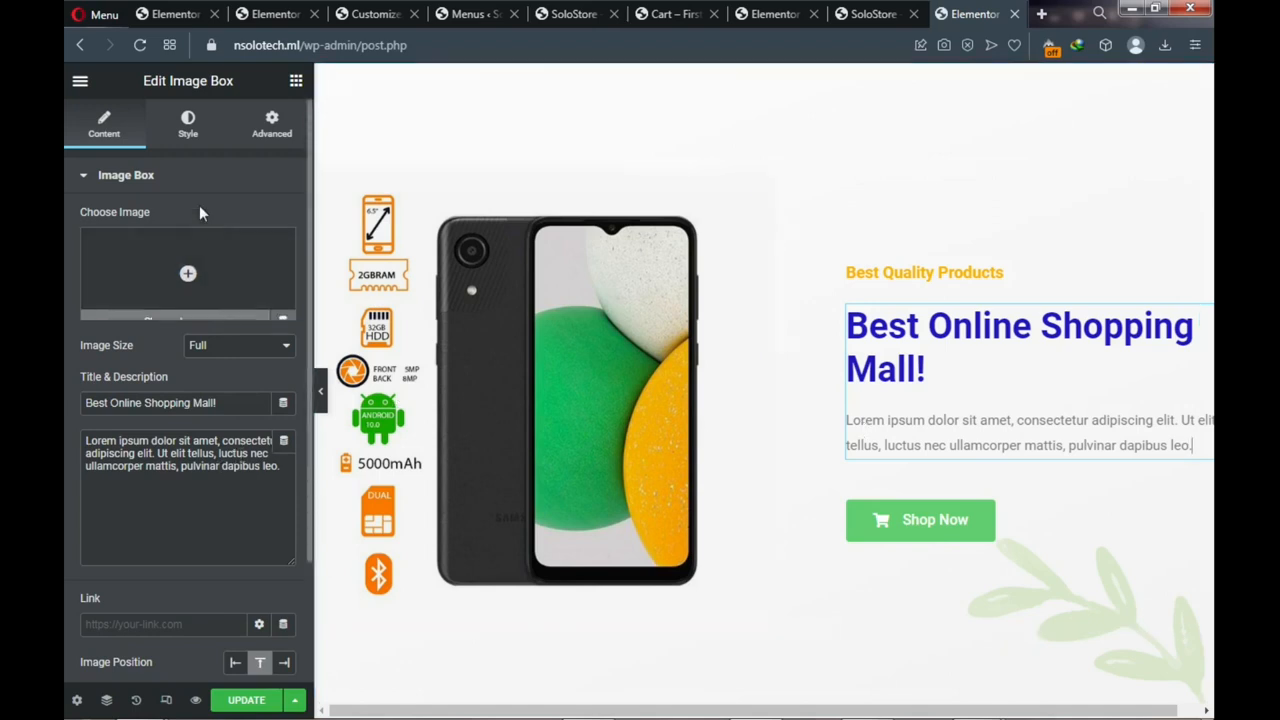
click(188, 127)
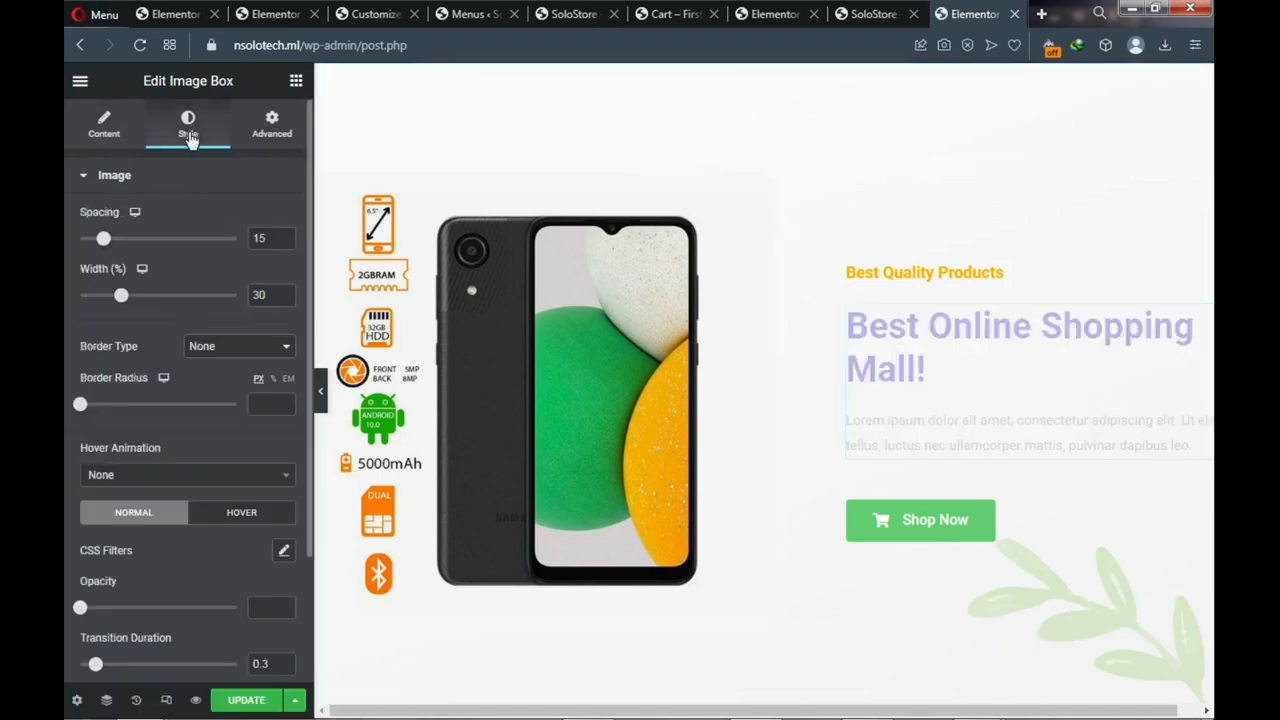
scroll(186, 395, down, 2)
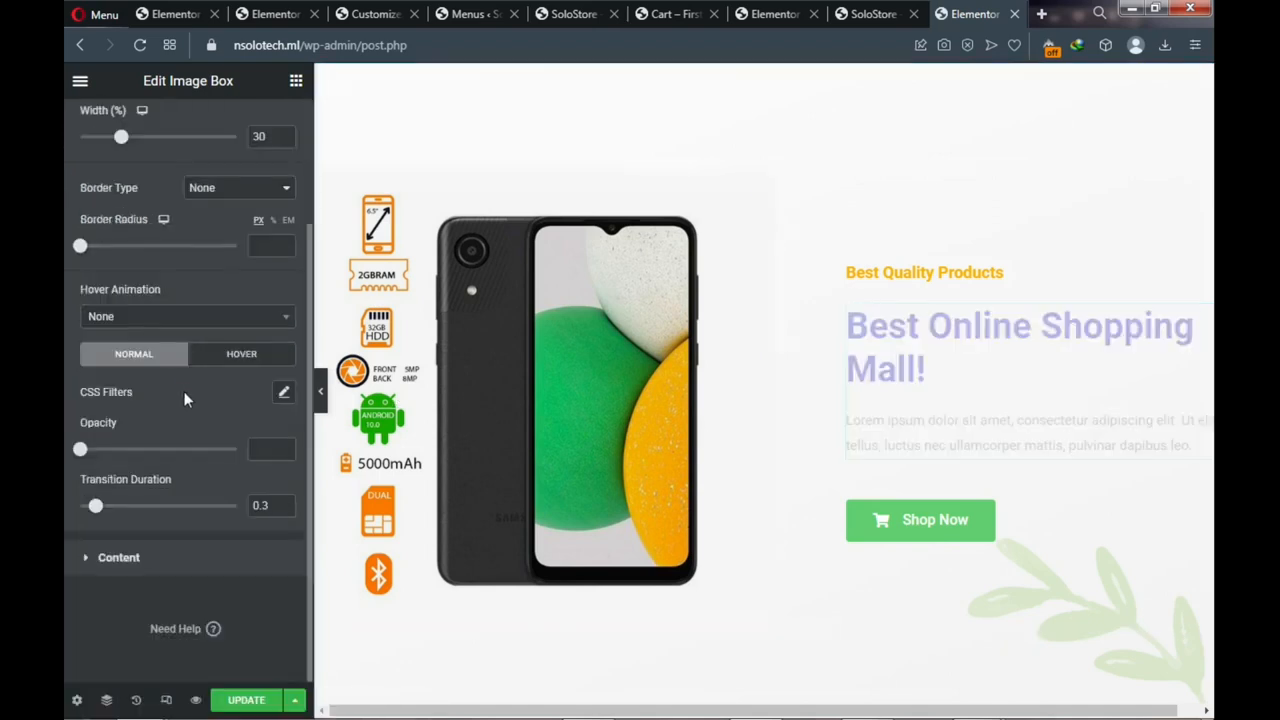
click(88, 564)
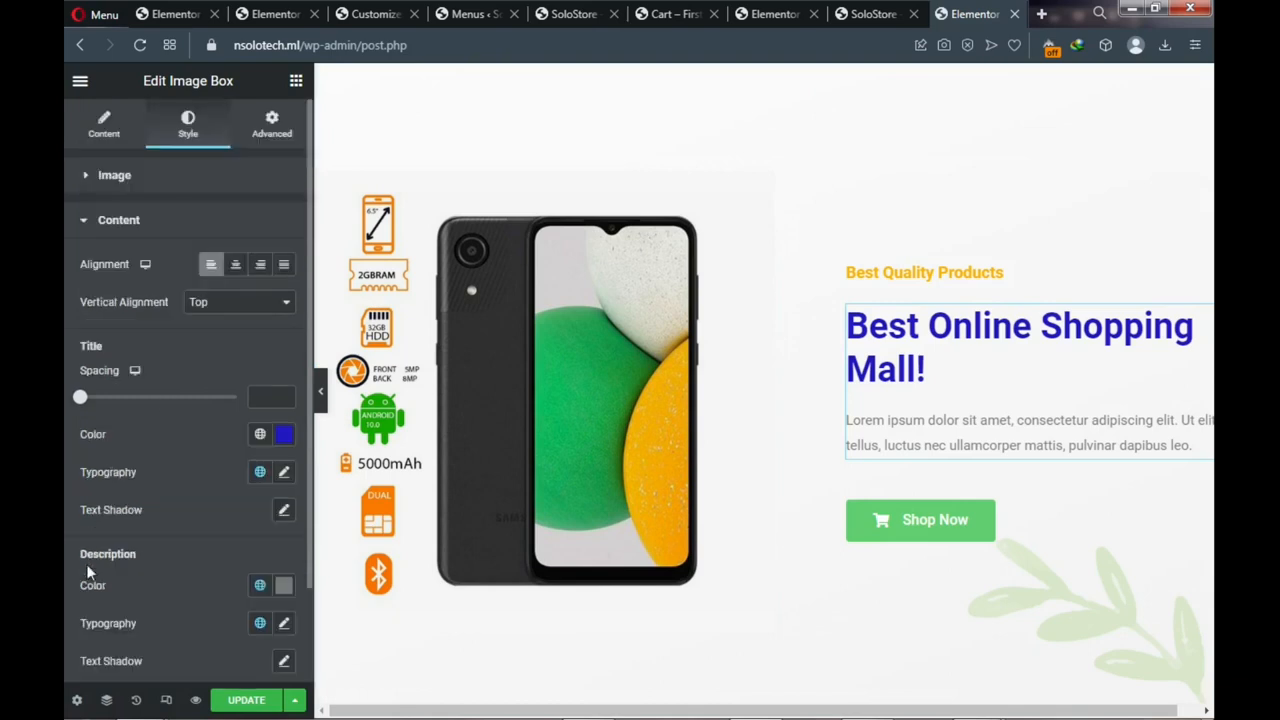
scroll(178, 506, down, 2)
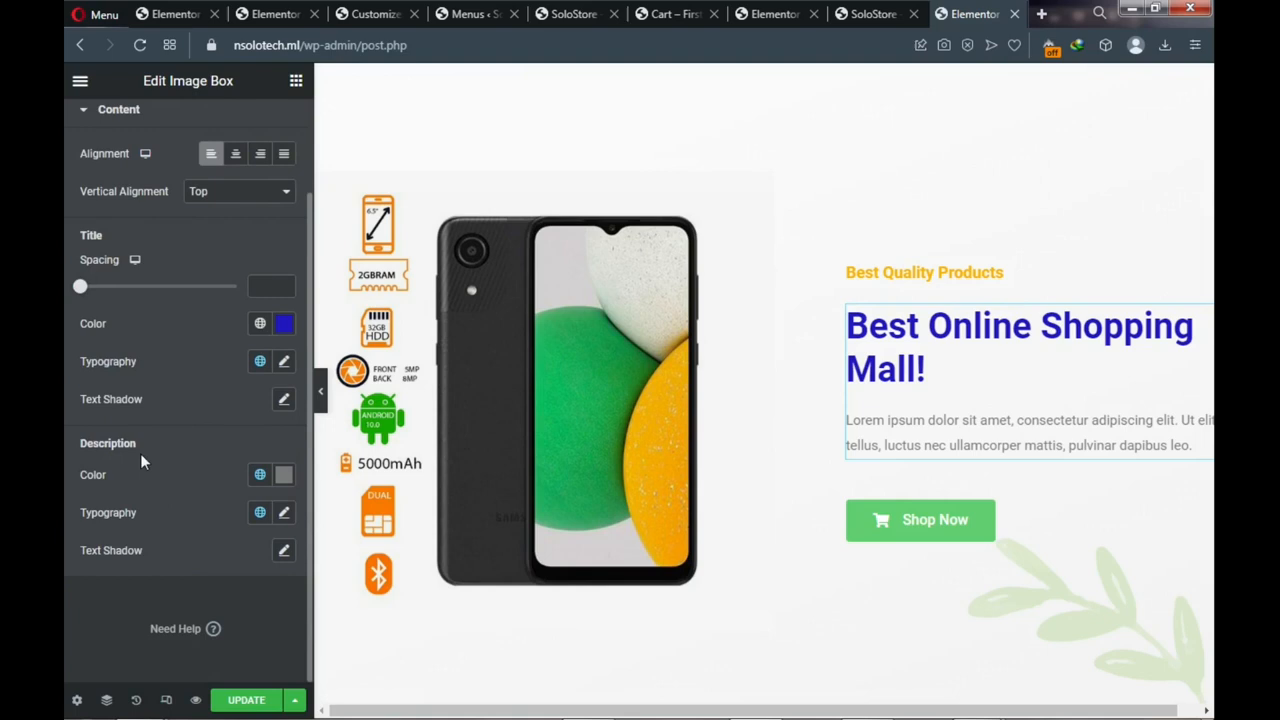
click(283, 477)
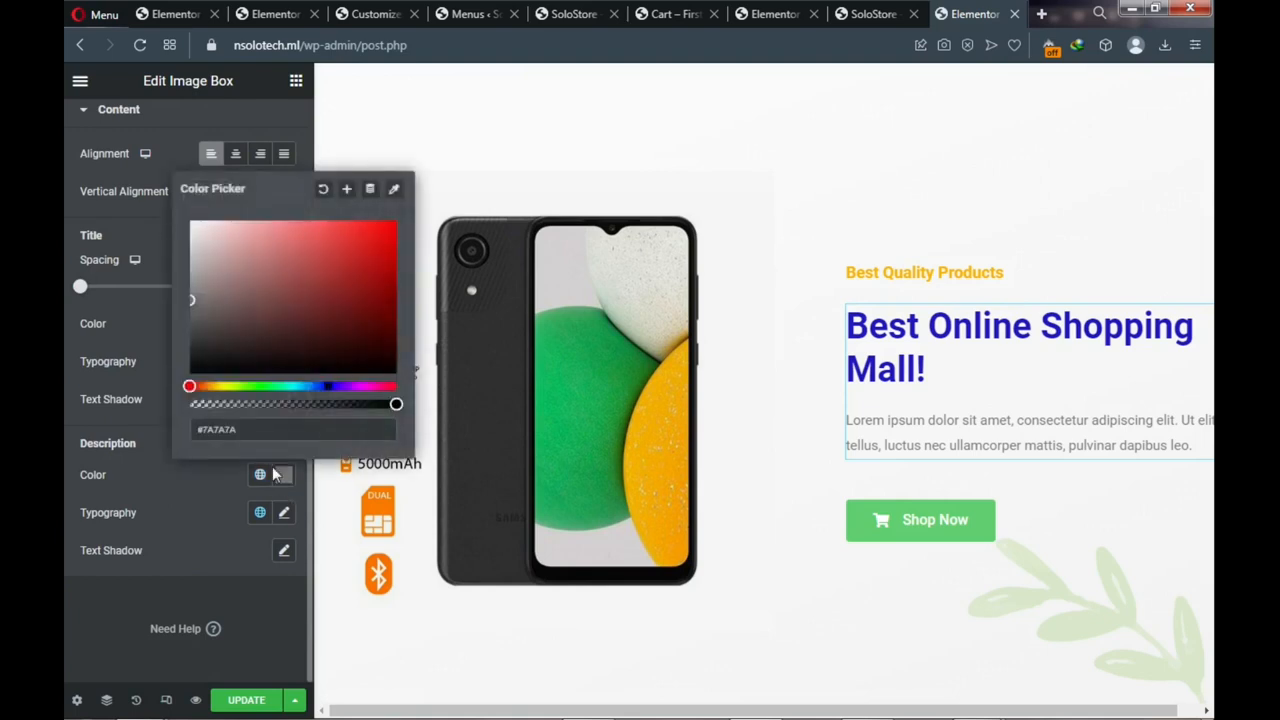
click(290, 368)
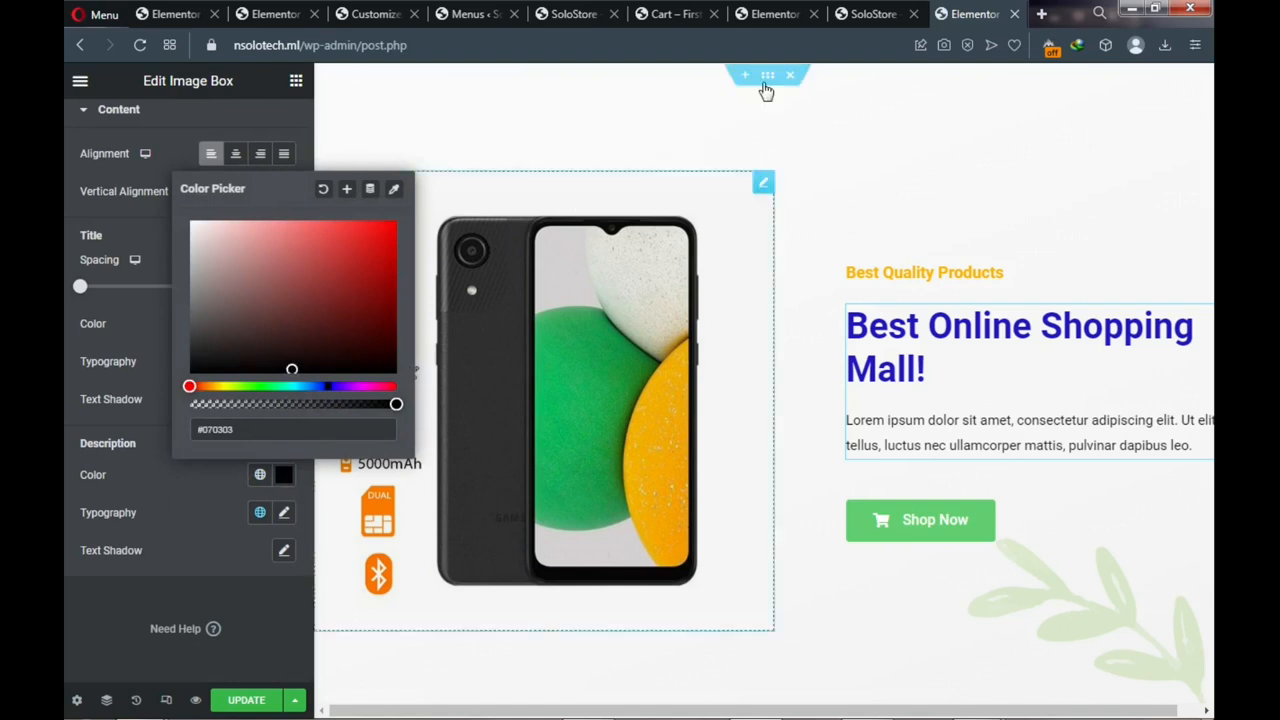
Compare the hero section with the reference site and review the image box's title, description text and remaining content settings
click(870, 16)
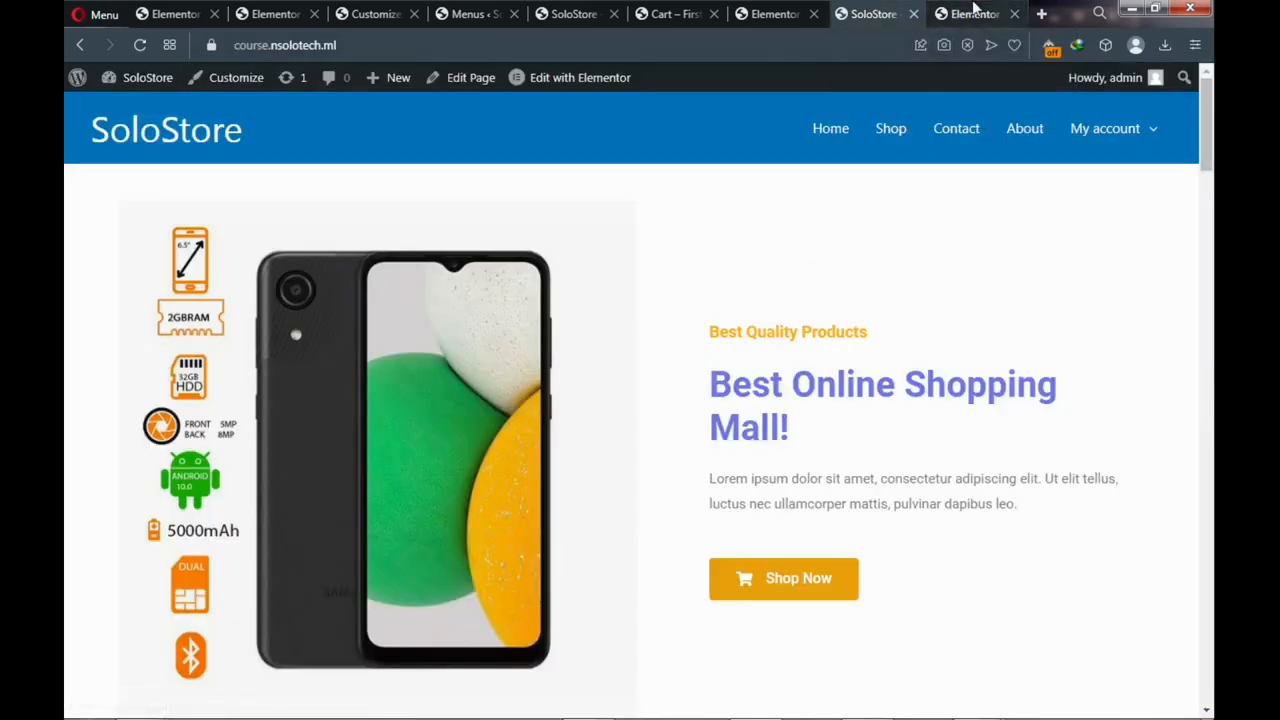
click(975, 12)
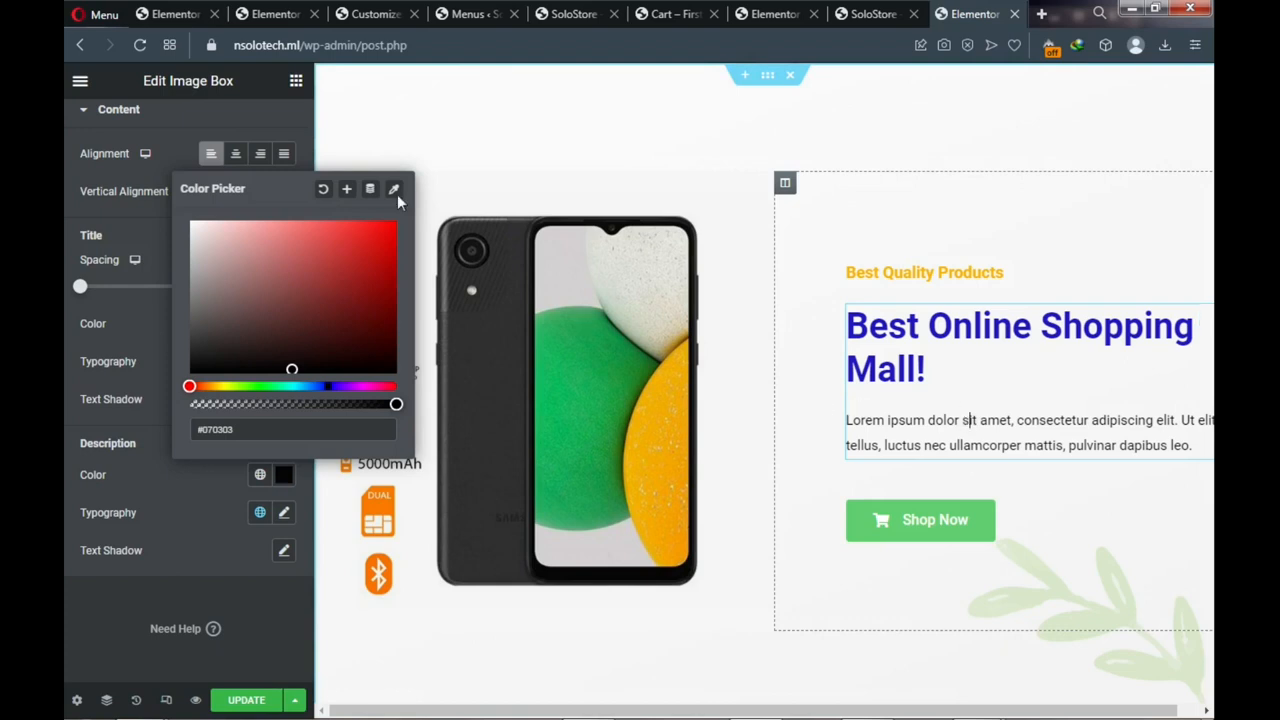
scroll(88, 150, up, 2)
click(101, 145)
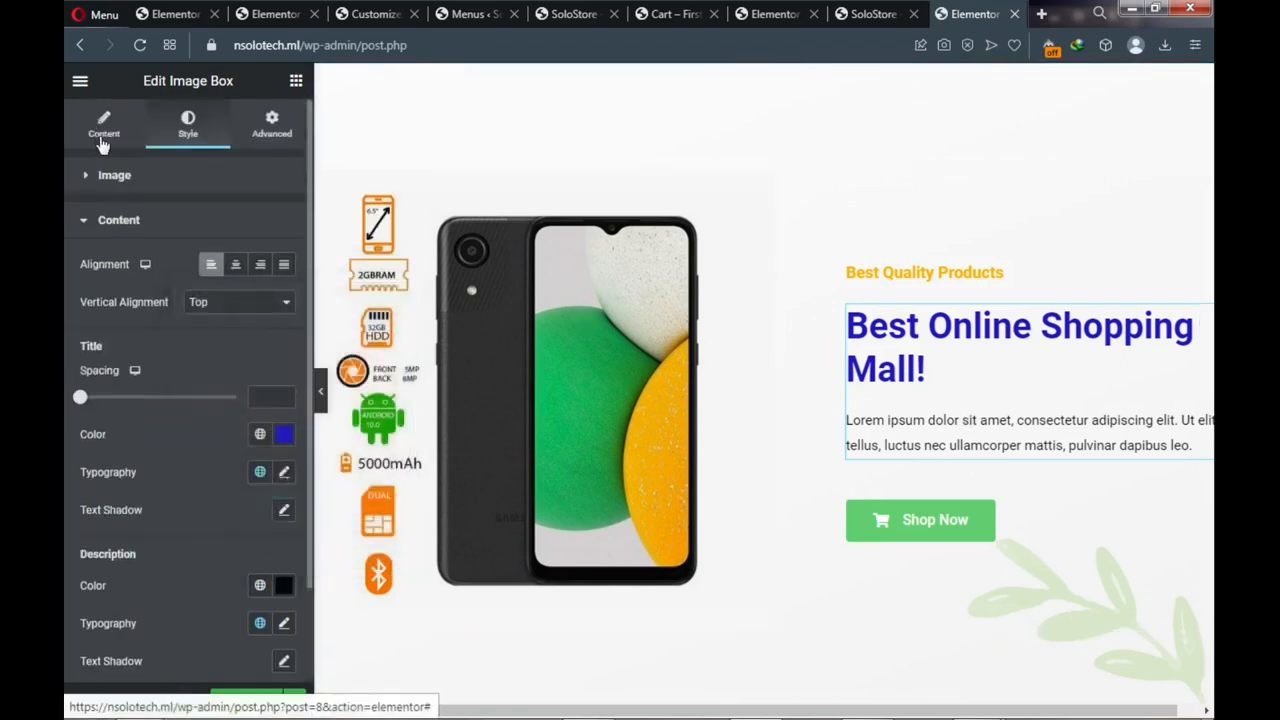
click(101, 140)
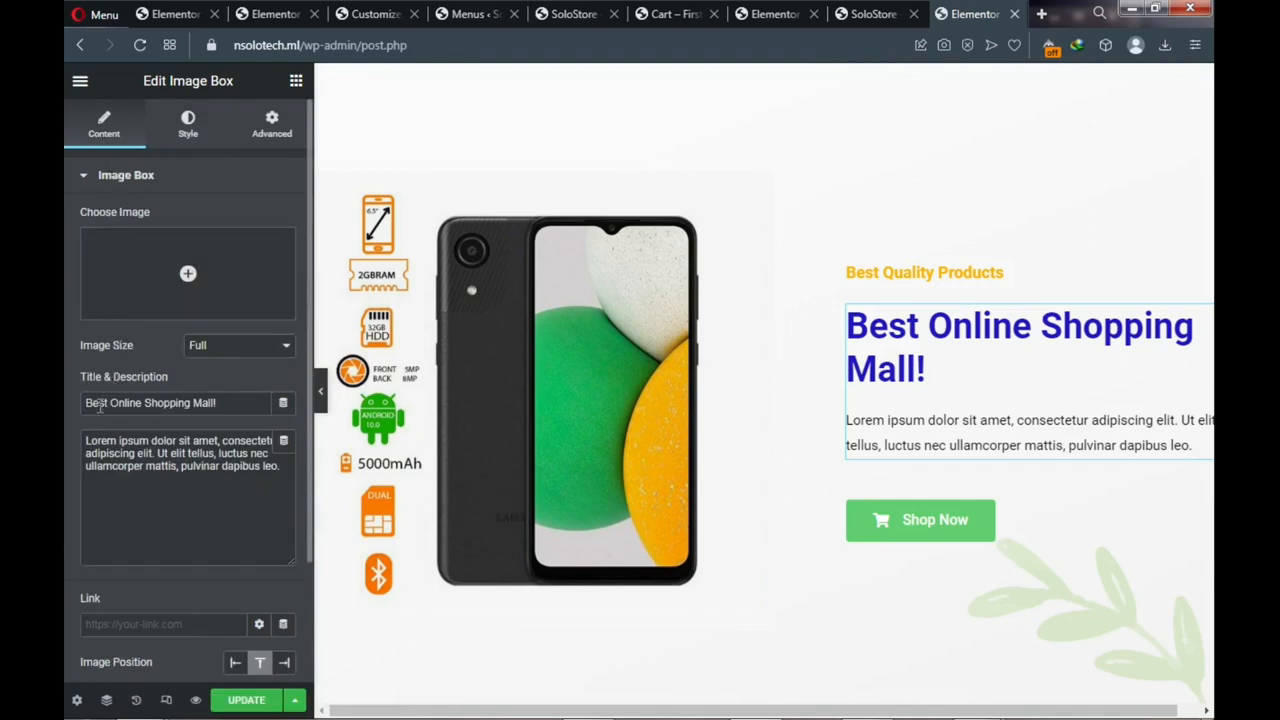
drag(88, 441, 288, 495)
scroll(246, 457, down, 1)
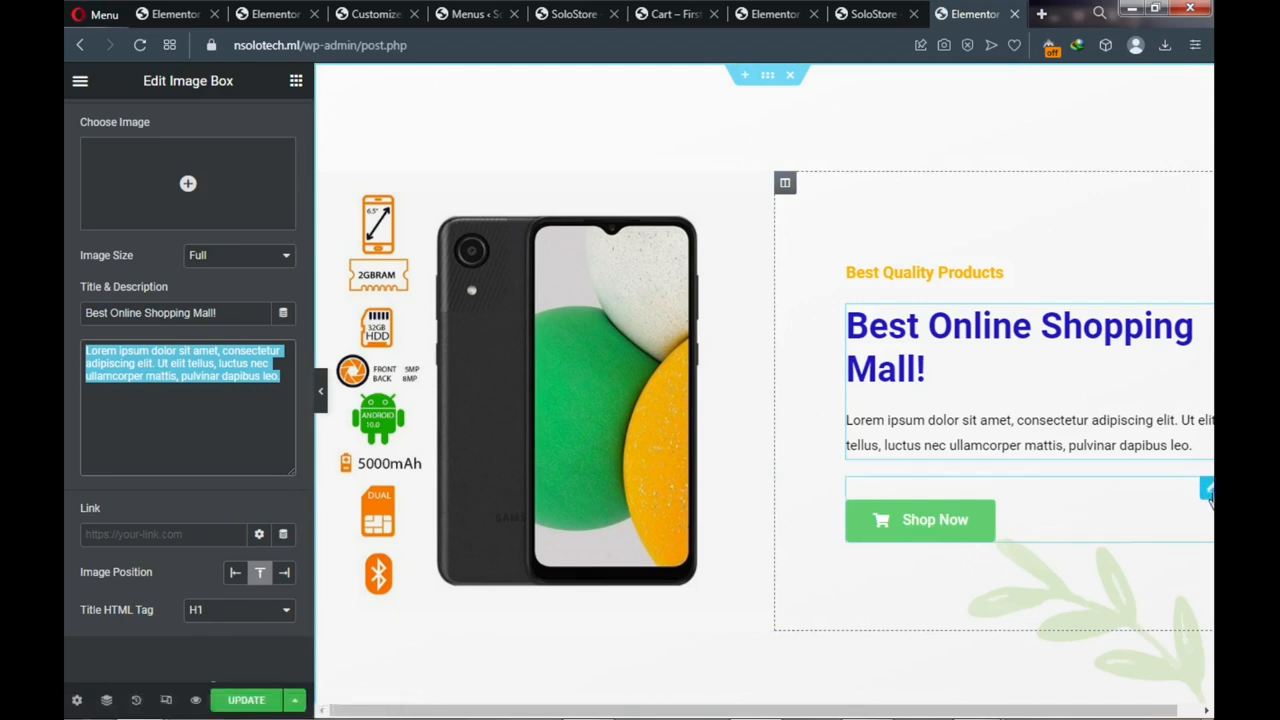
Open the Shop Now button's content settings in the hero section and open the Shop page of the live SoloStore site
click(1203, 497)
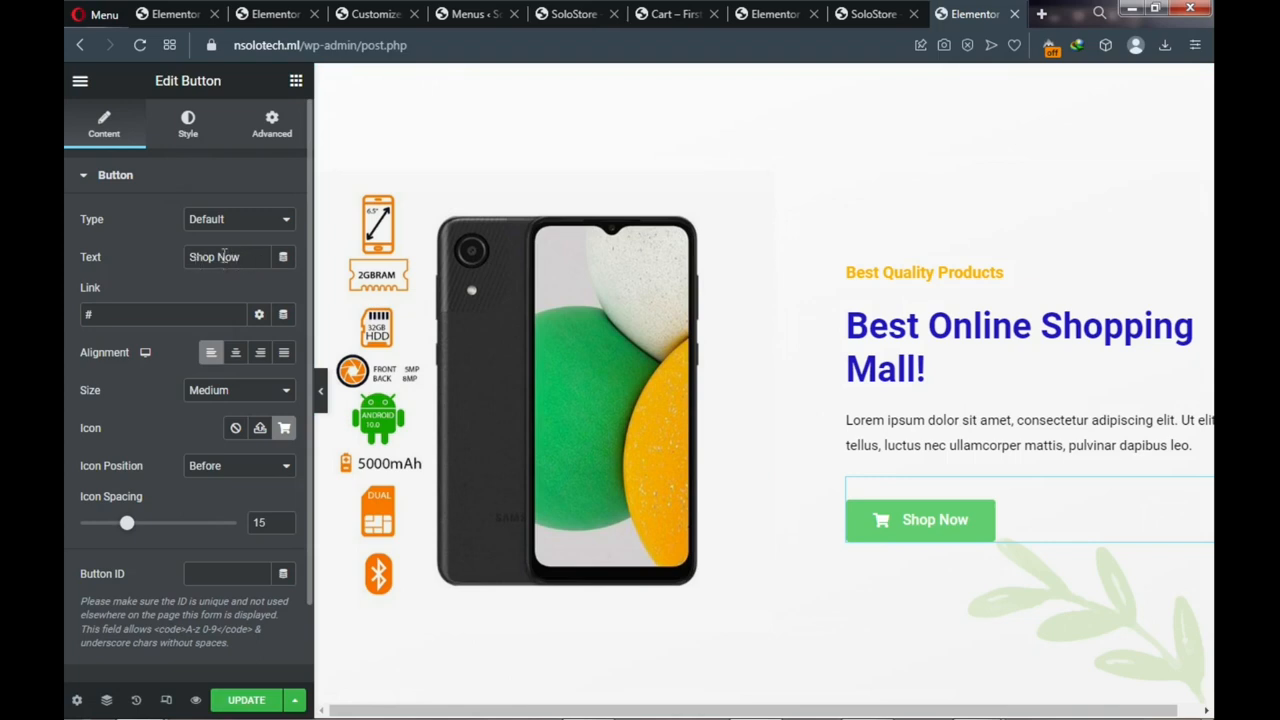
drag(215, 256, 189, 257)
mouse_move(577, 17)
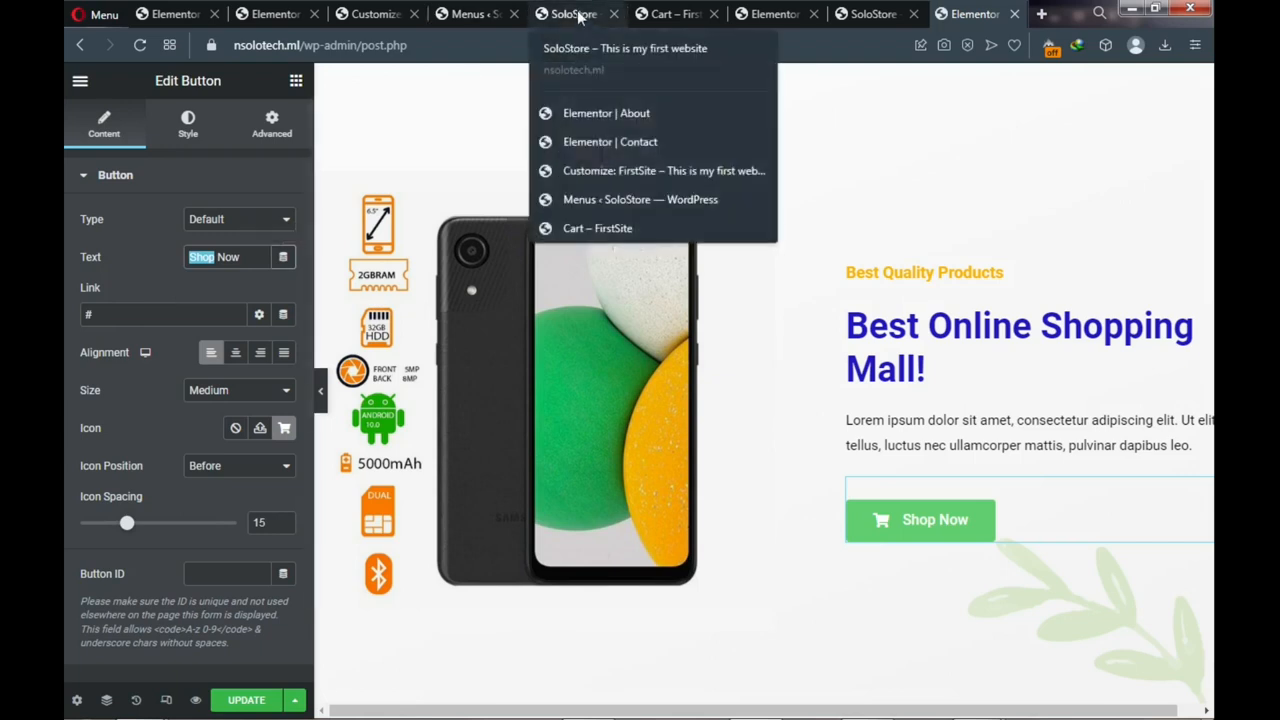
click(578, 17)
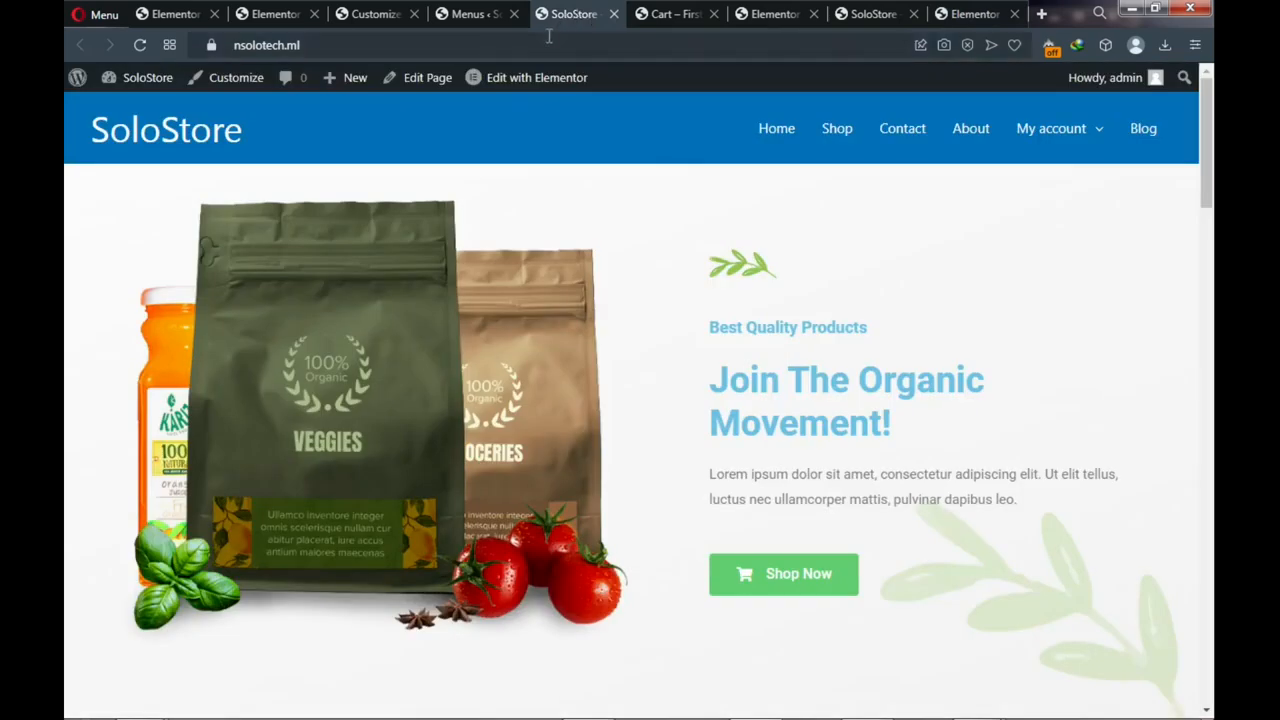
click(842, 138)
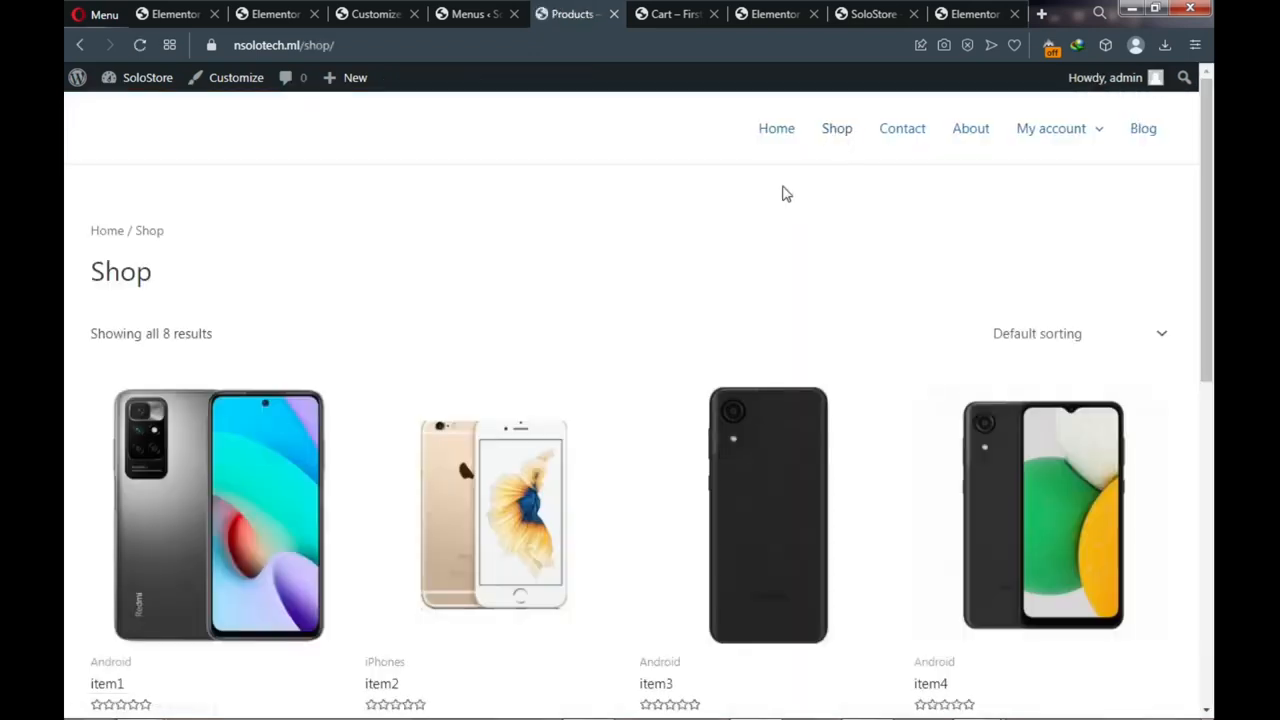
Look through the product listing on the Shop page and copy the link address of item8
scroll(509, 479, down, 4)
scroll(509, 479, down, 1)
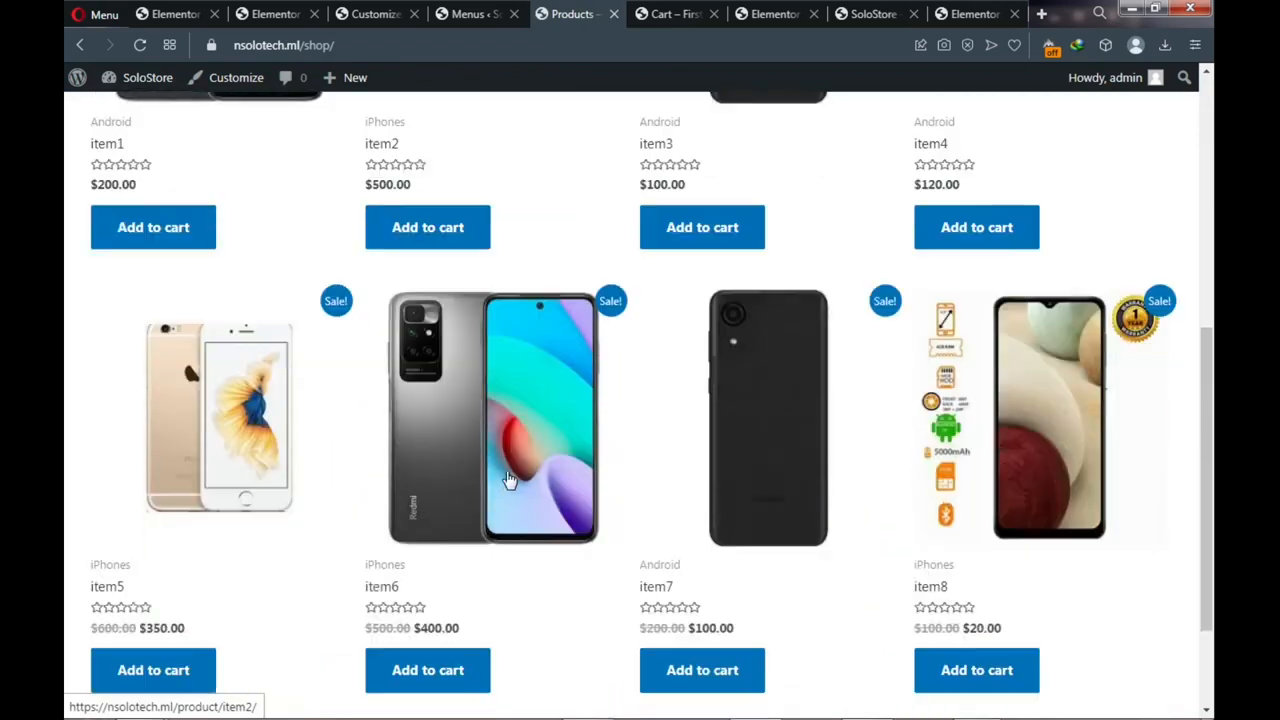
scroll(960, 490, down, 2)
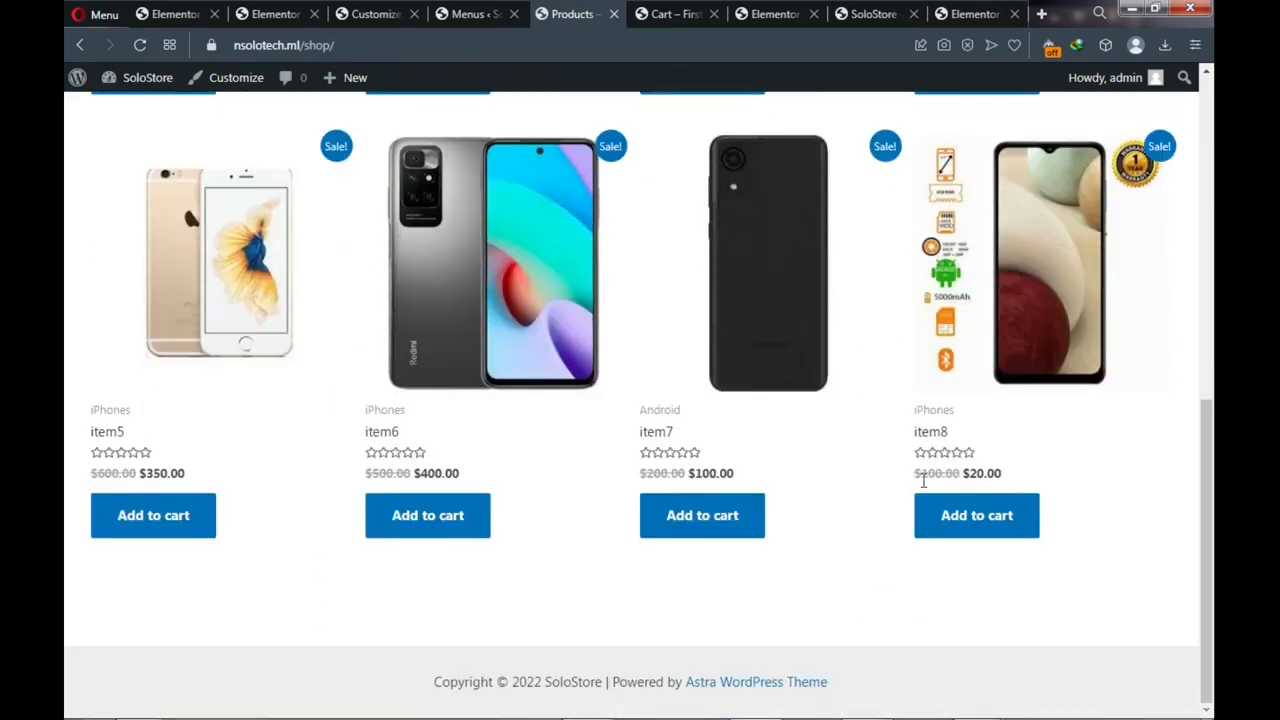
scroll(915, 481, up, 6)
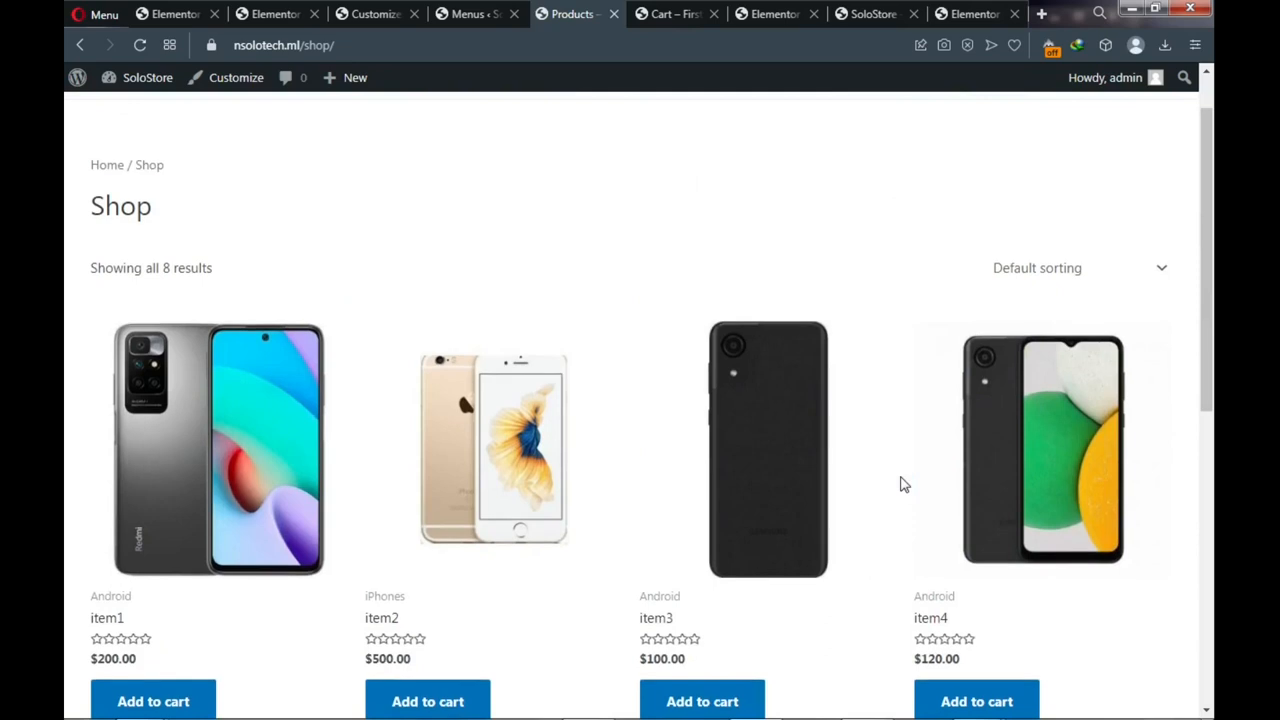
scroll(909, 481, down, 2)
scroll(900, 485, down, 4)
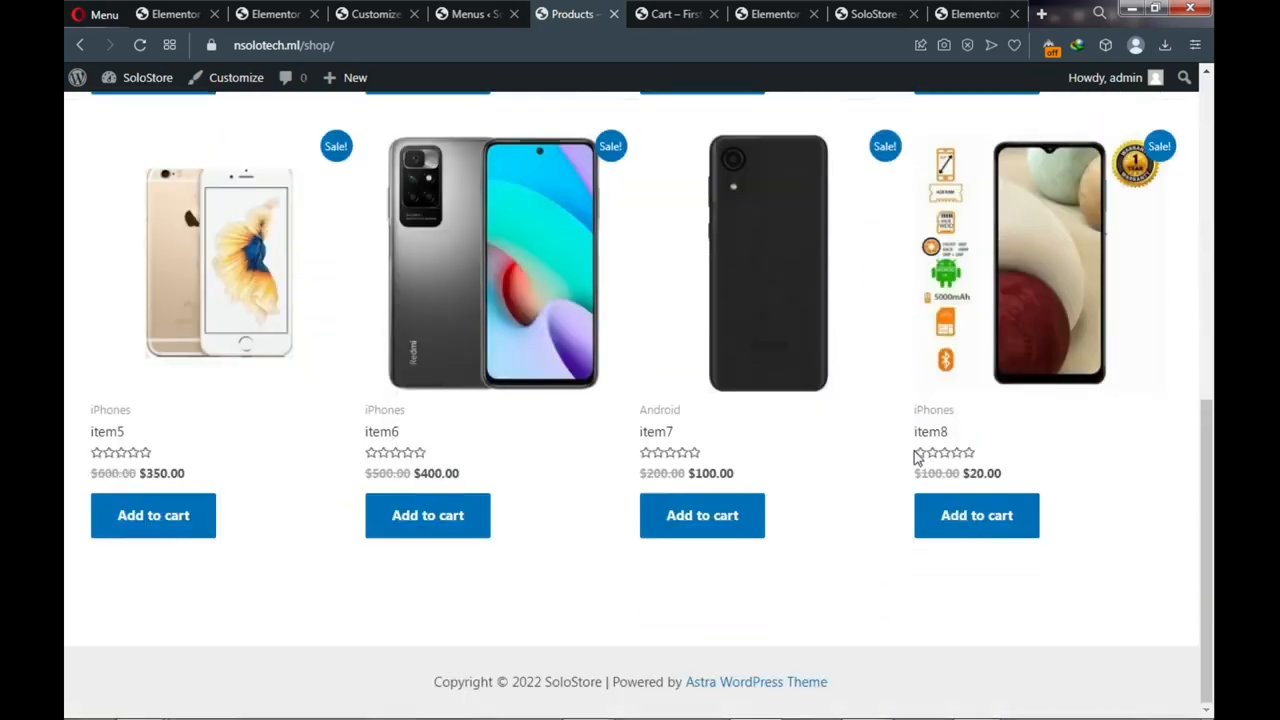
right_click(1022, 330)
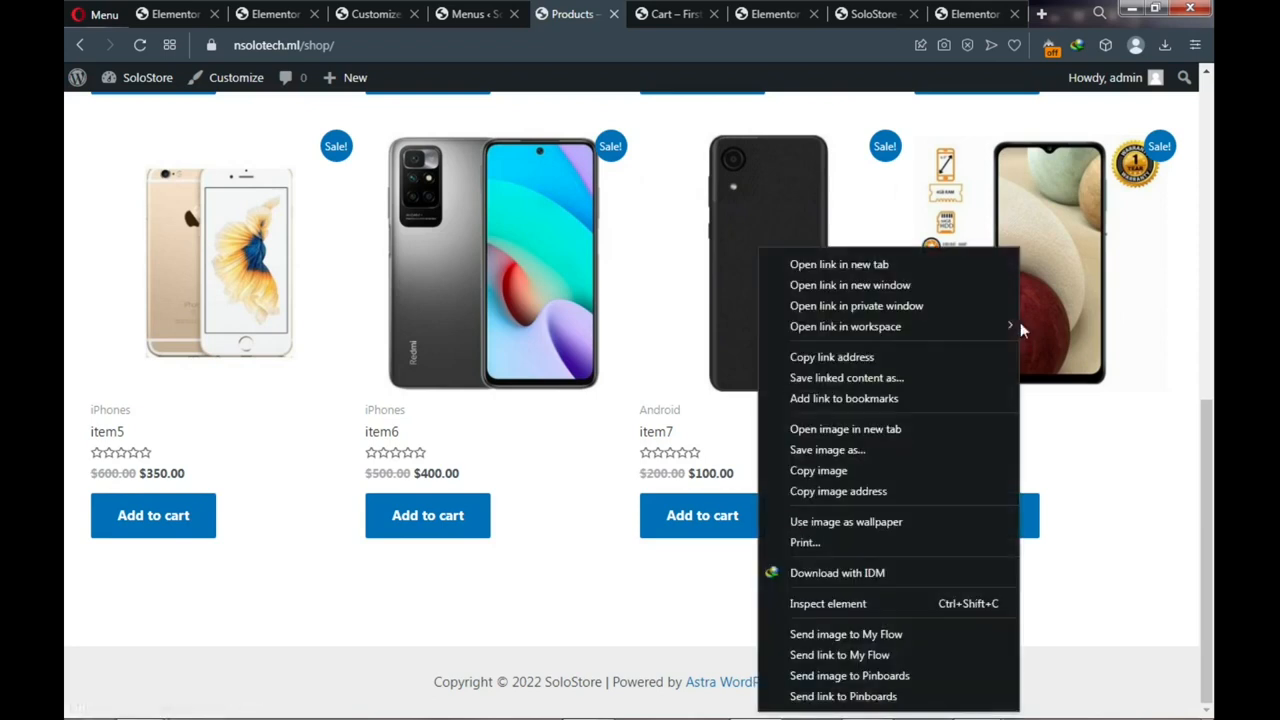
click(831, 358)
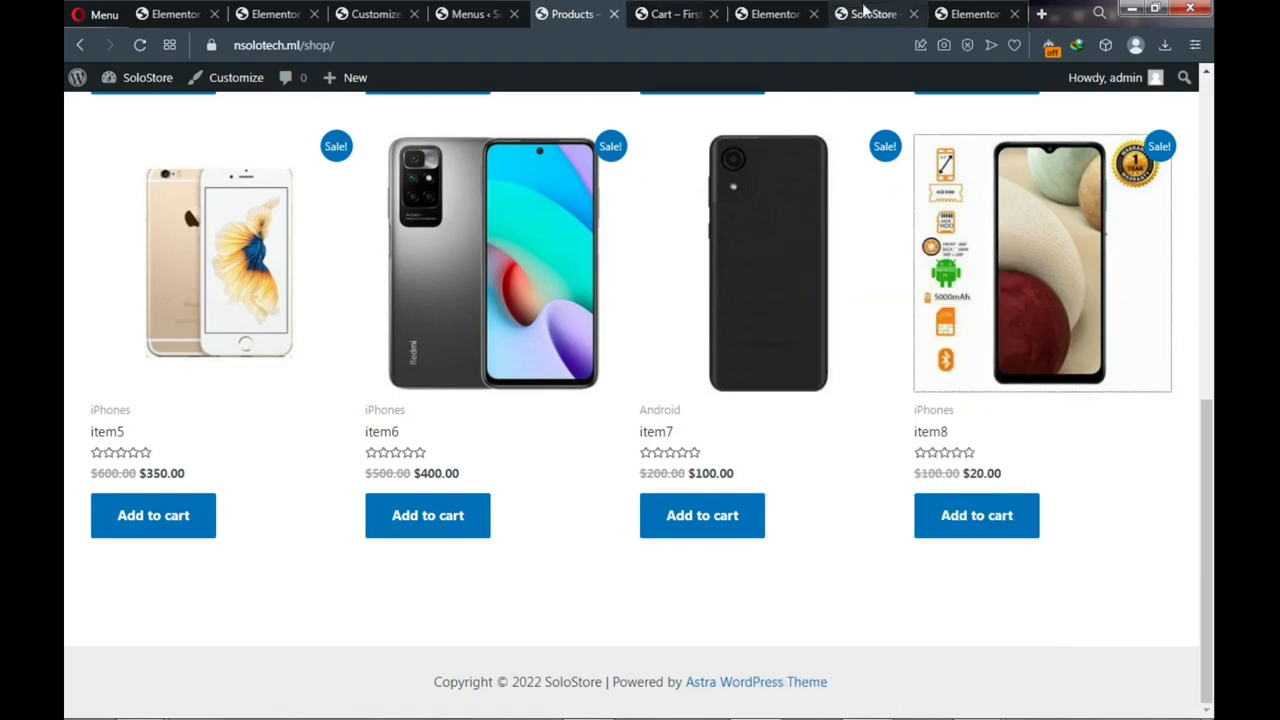
click(960, 14)
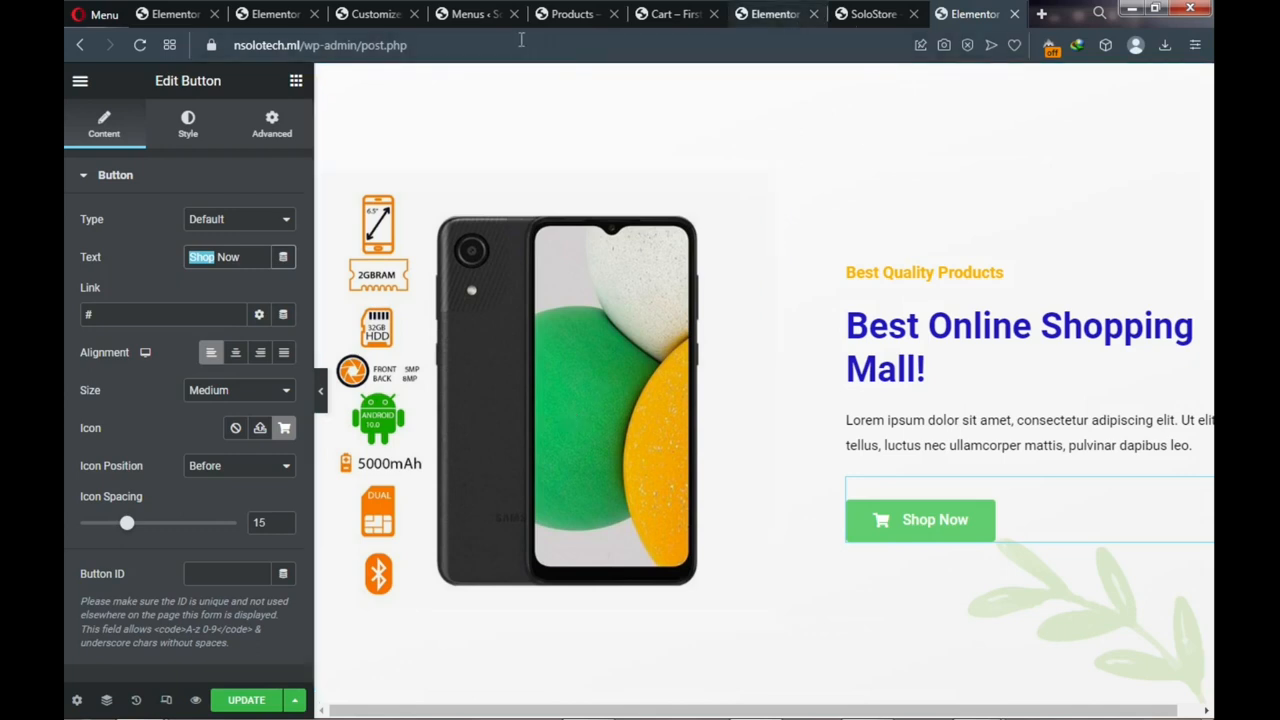
drag(565, 14, 797, 22)
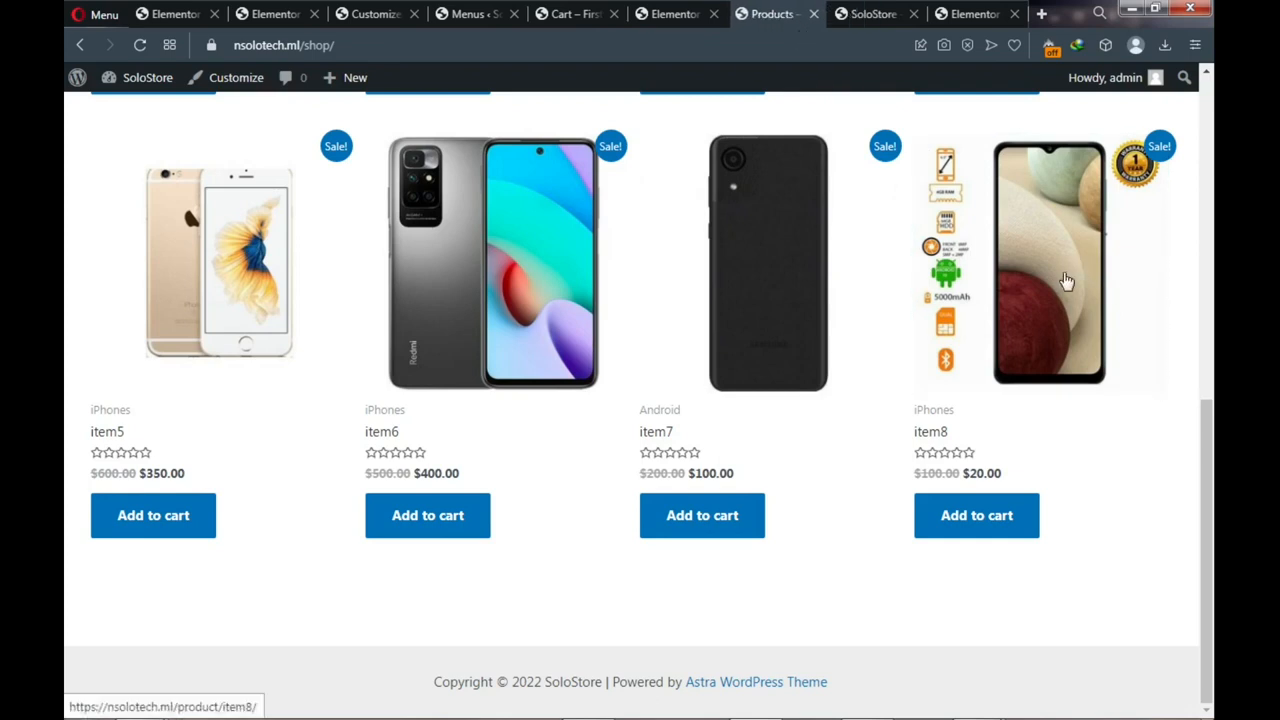
click(976, 20)
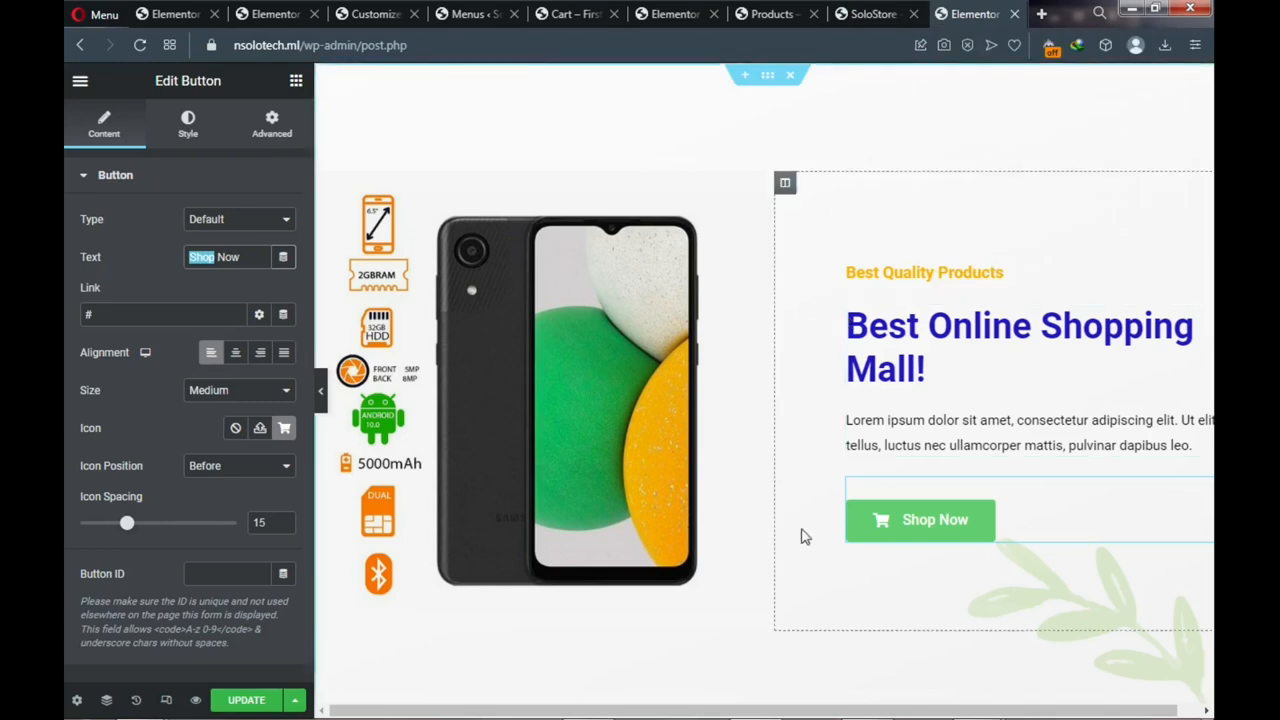
double_click(207, 316)
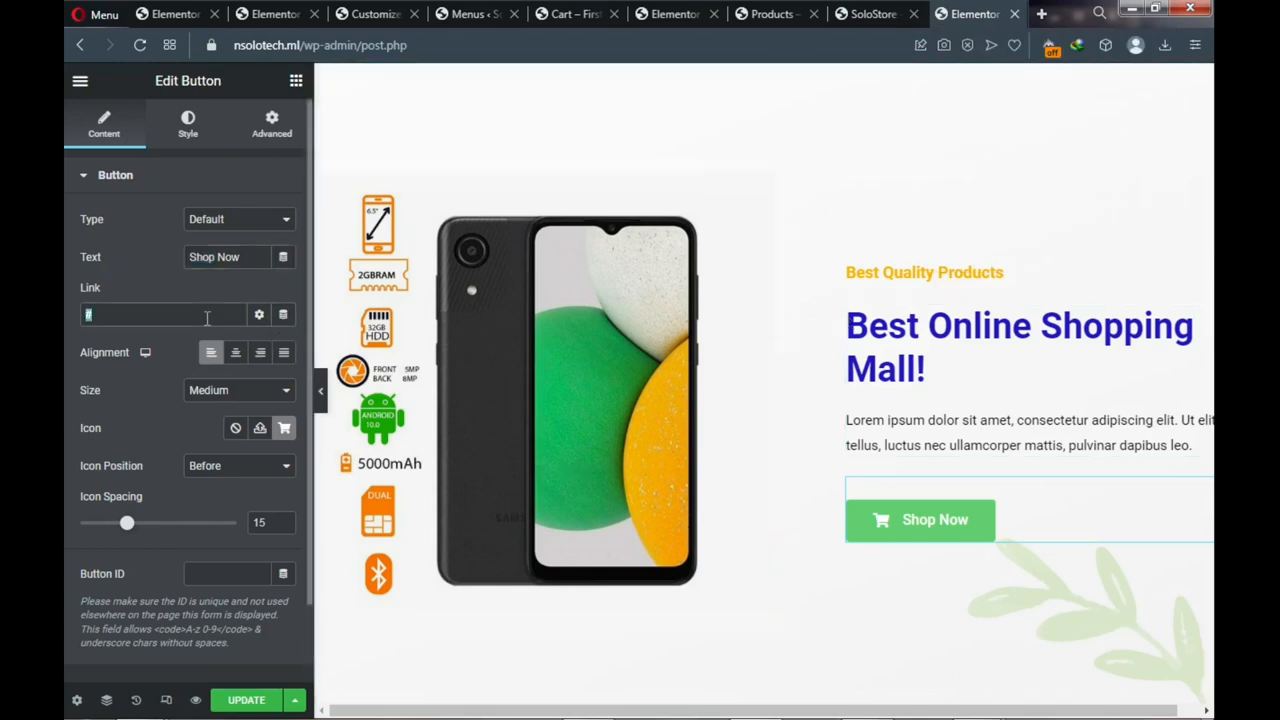
key(ctrl+v)
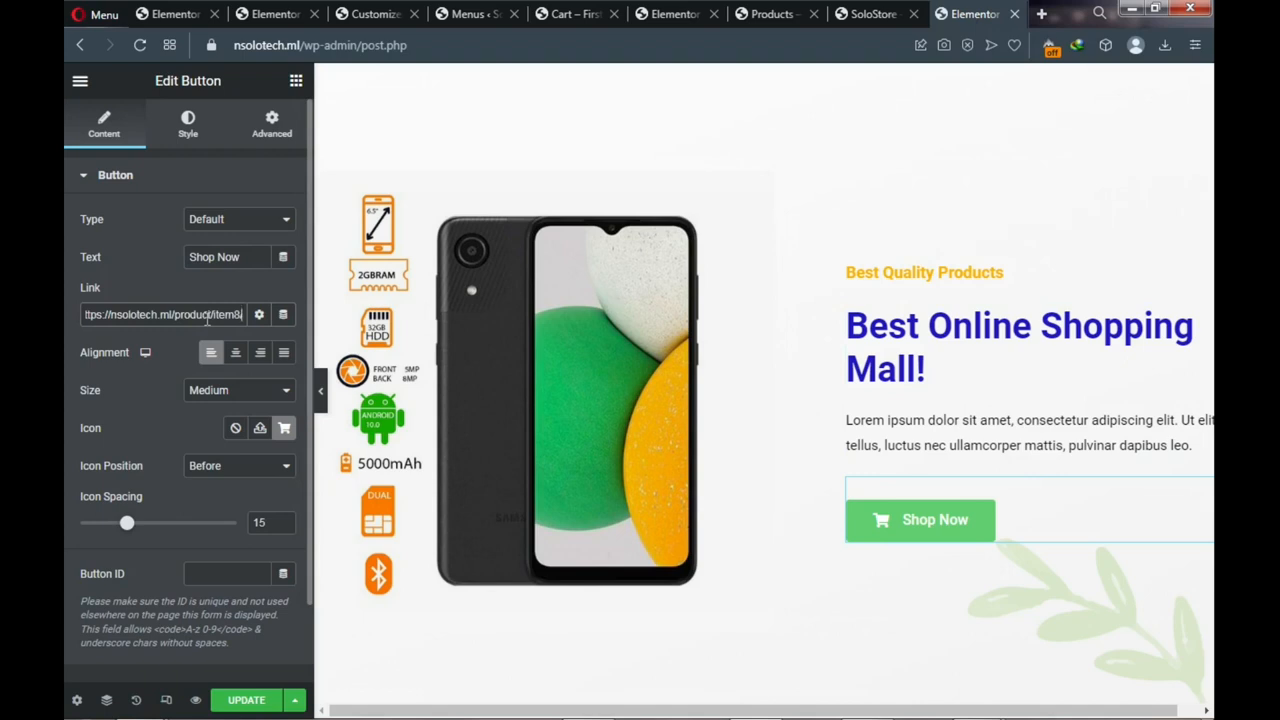
click(244, 701)
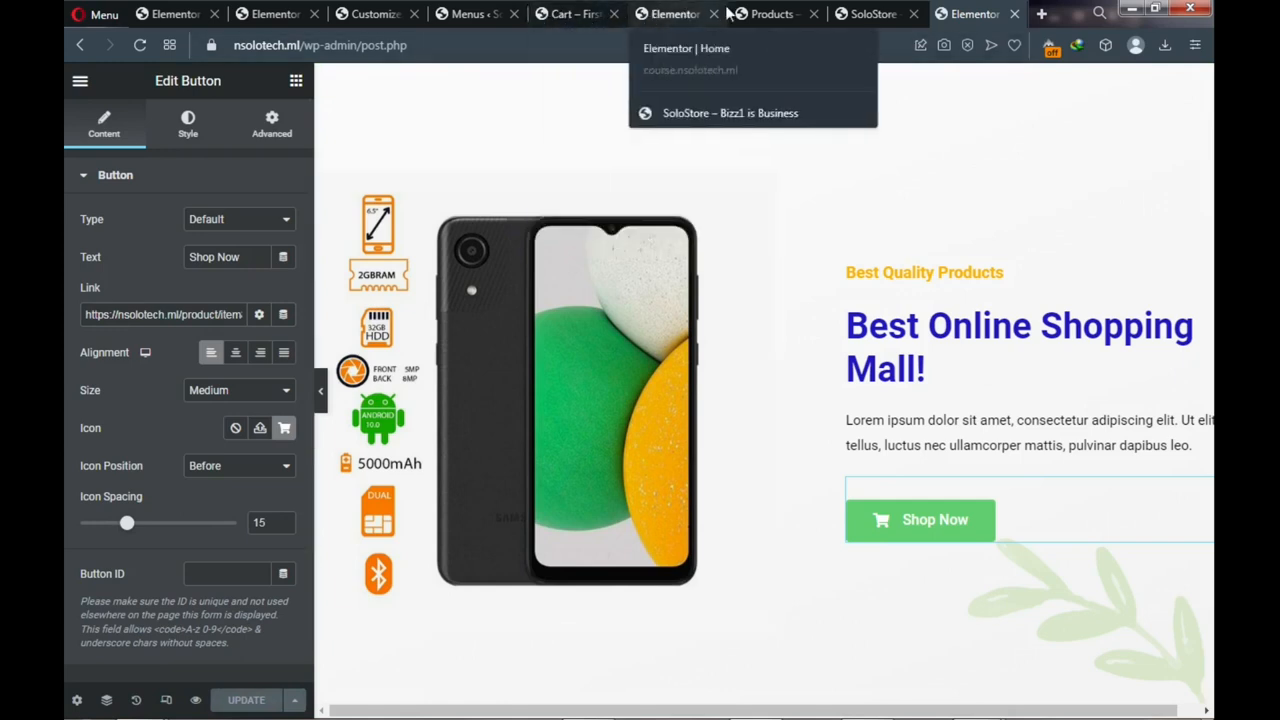
Check the updated hero section on the live home page and test that the Shop Now button leads to the item8 product page
click(765, 14)
scroll(286, 171, up, 10)
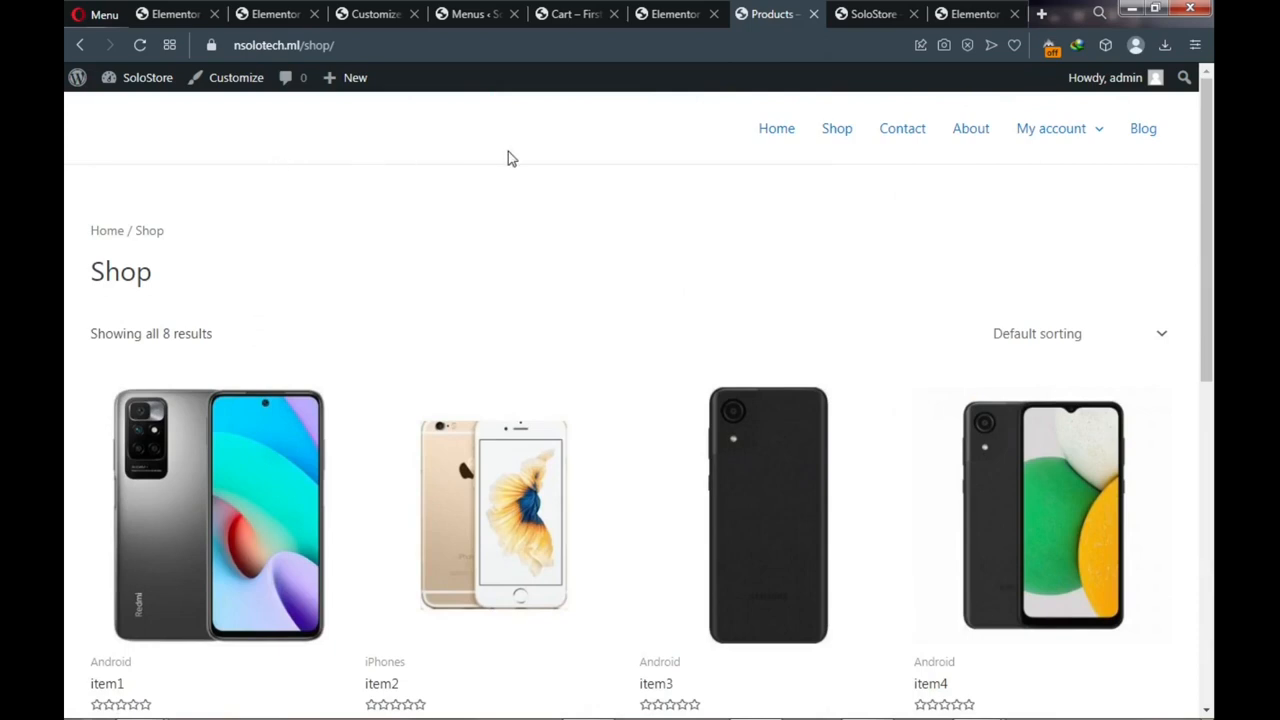
click(139, 45)
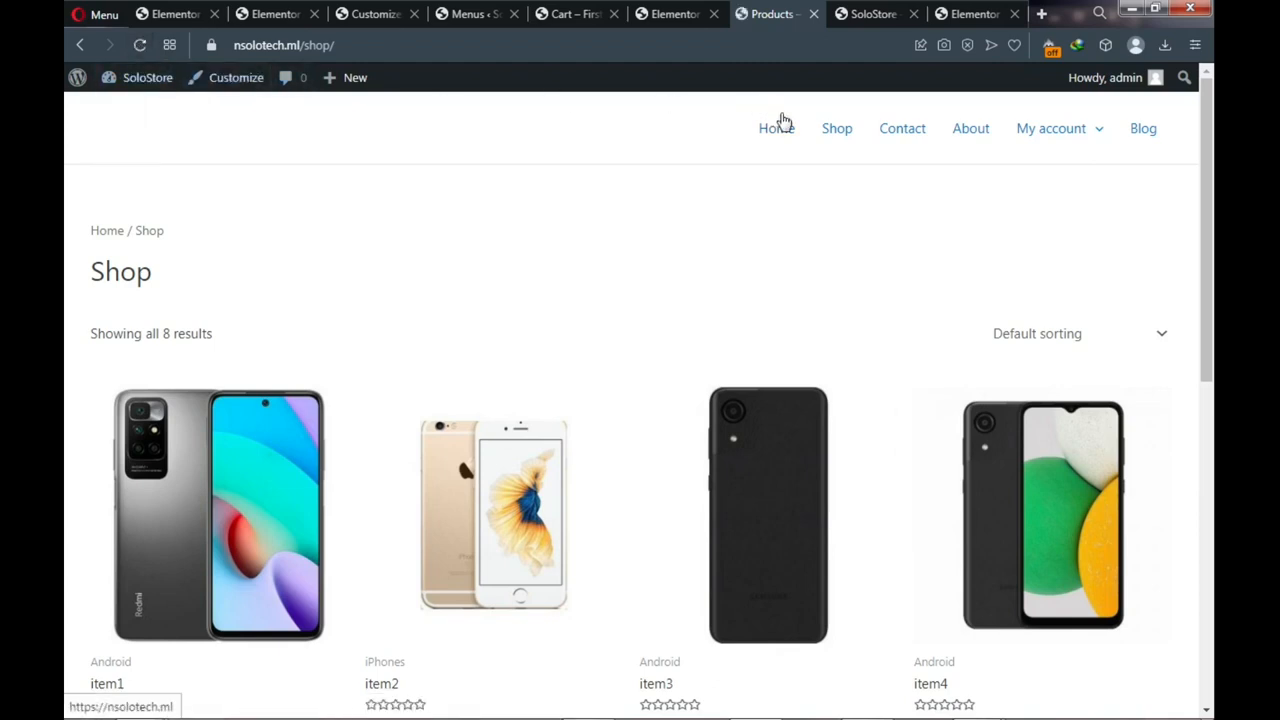
click(782, 134)
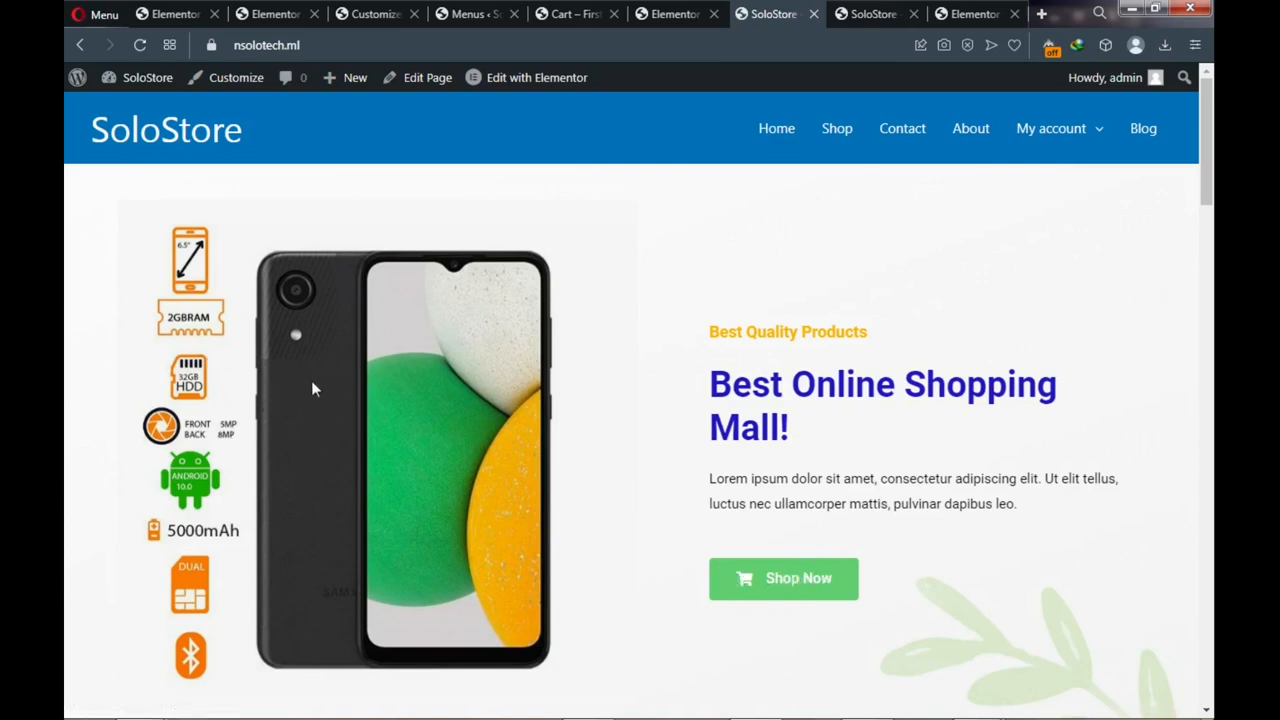
click(779, 583)
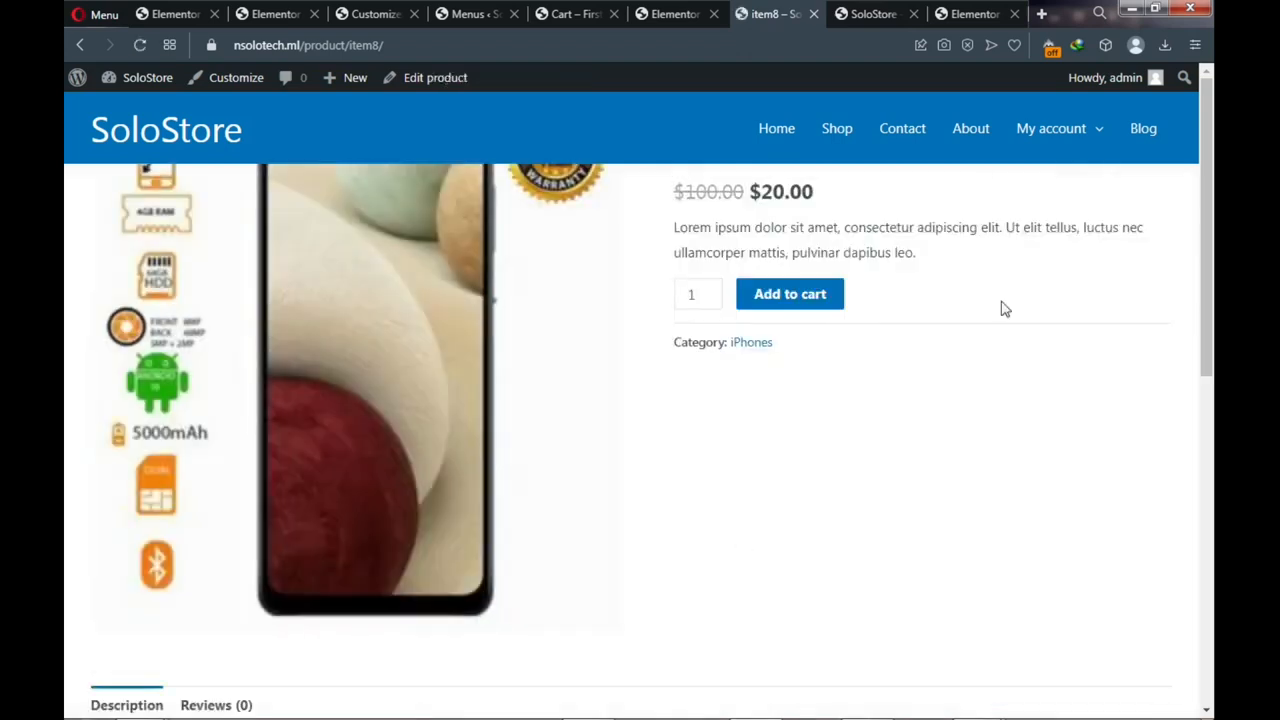
scroll(1212, 283, down, 5)
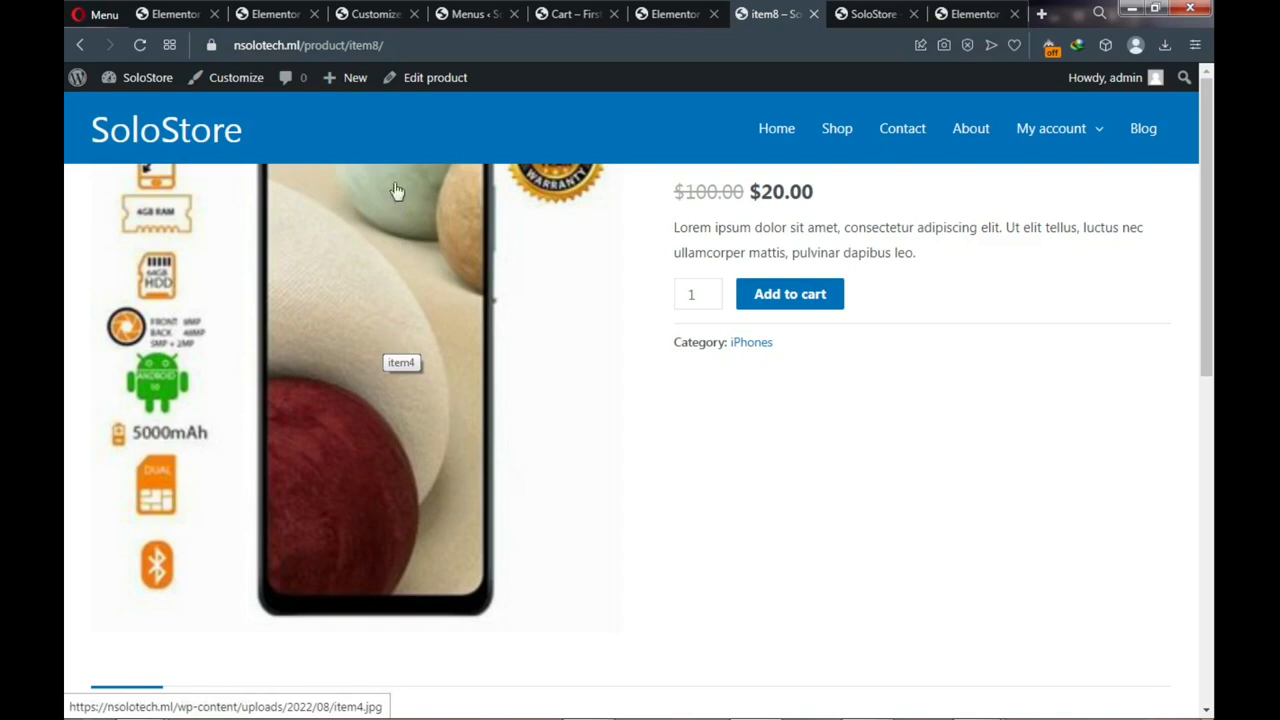
Open the theme customizer from the item8 product page and go to its WooCommerce settings
click(229, 79)
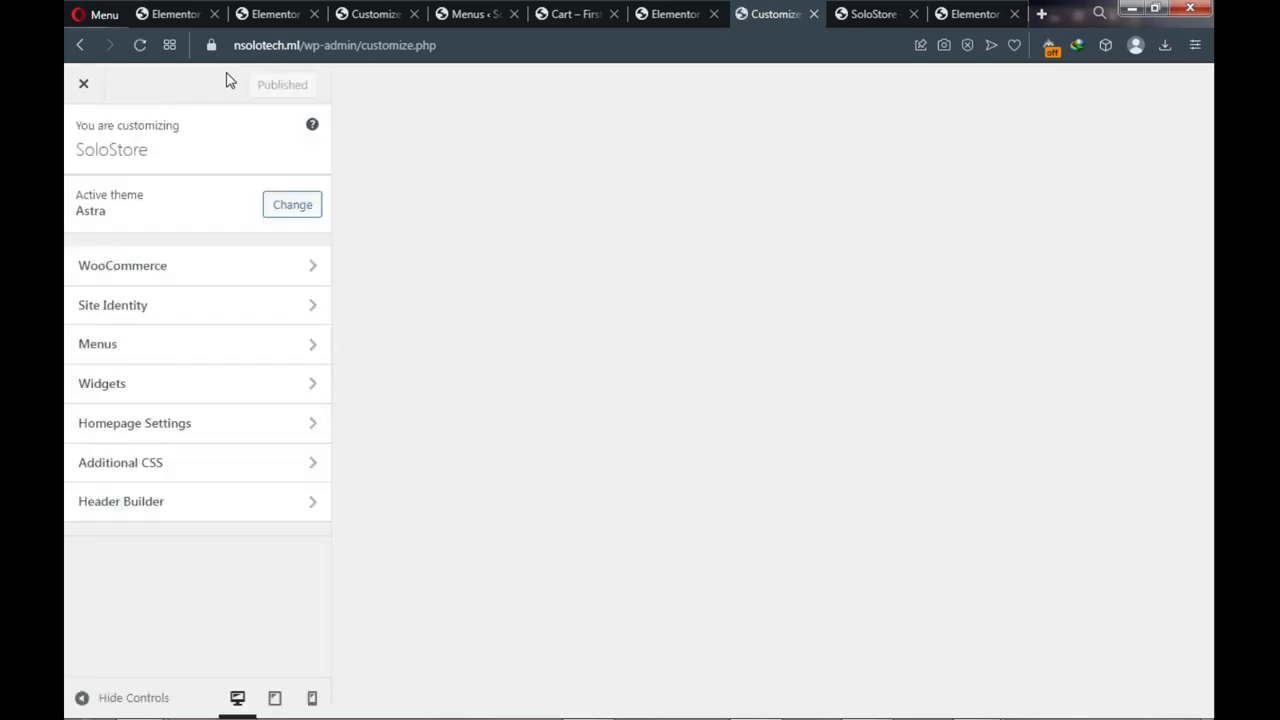
click(181, 279)
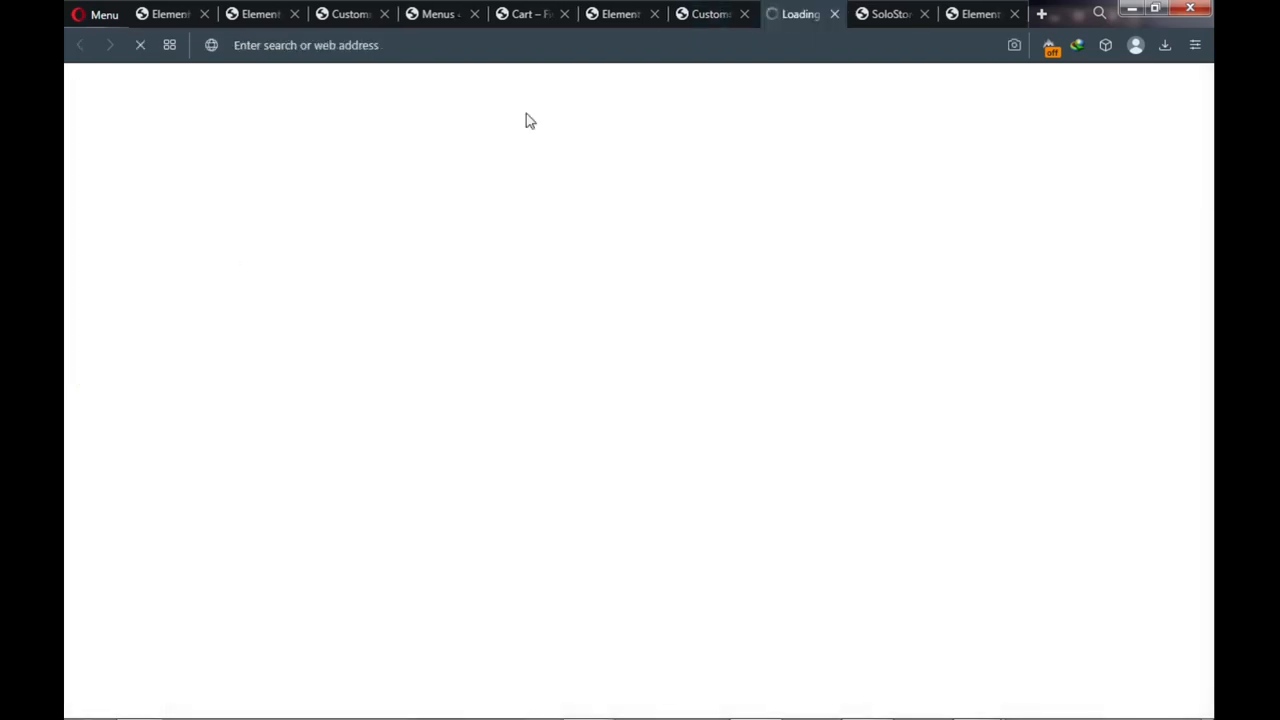
mouse_move(702, 17)
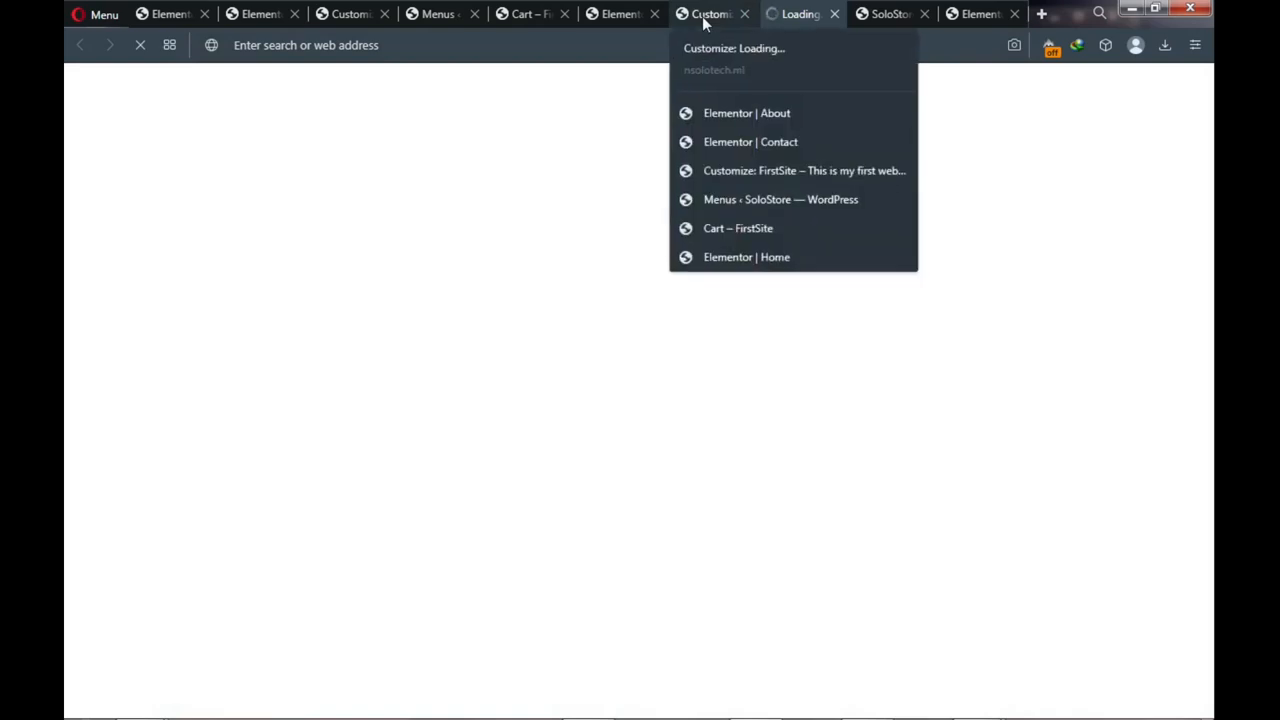
click(702, 16)
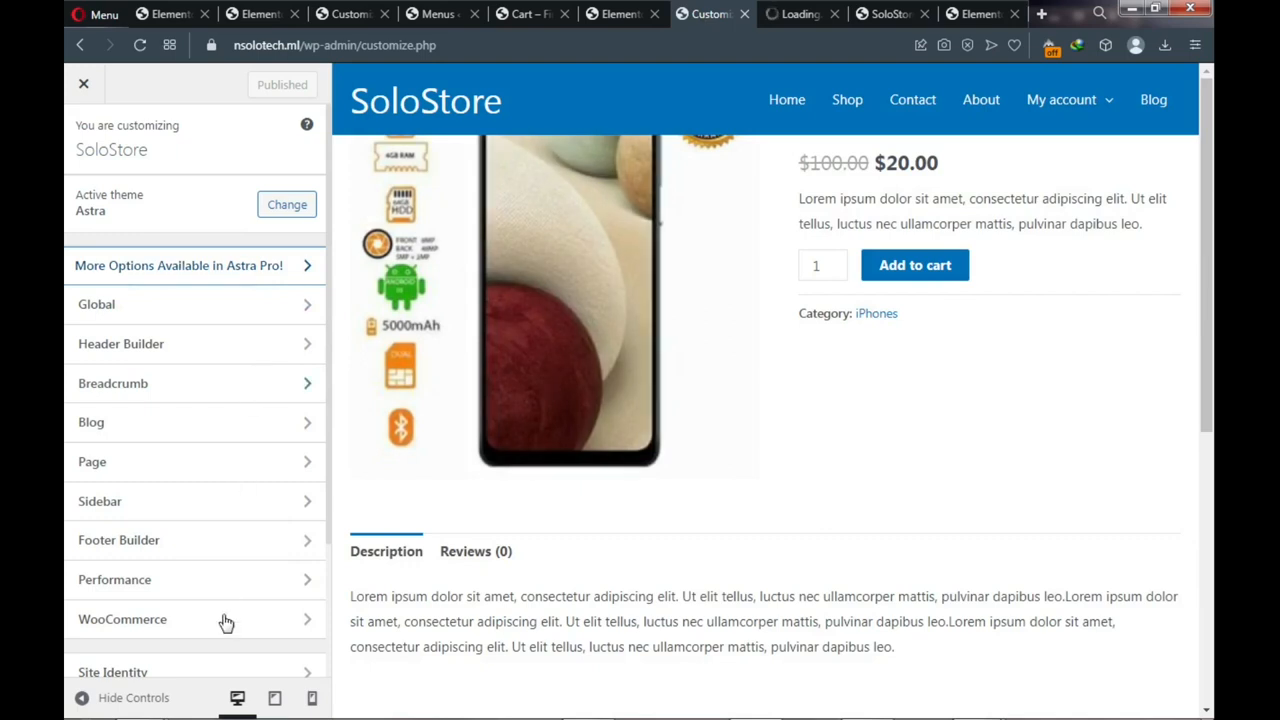
scroll(224, 625, down, 2)
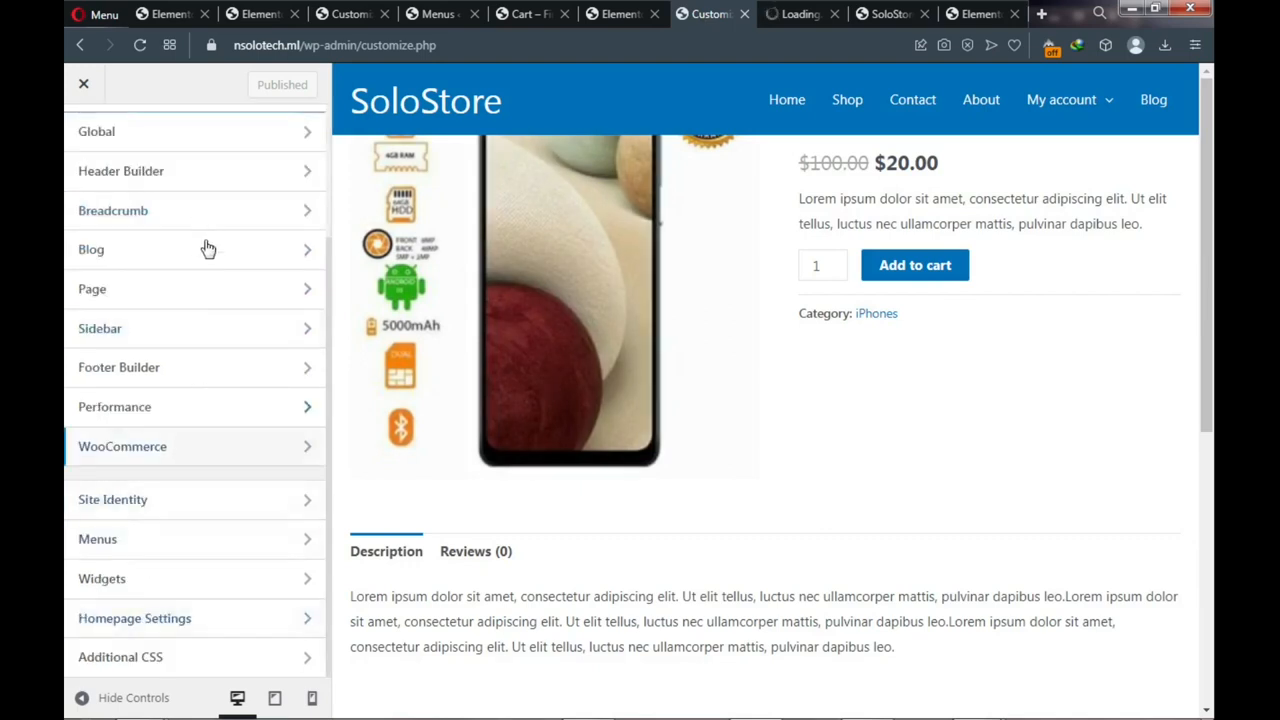
scroll(198, 245, up, 2)
scroll(198, 240, down, 2)
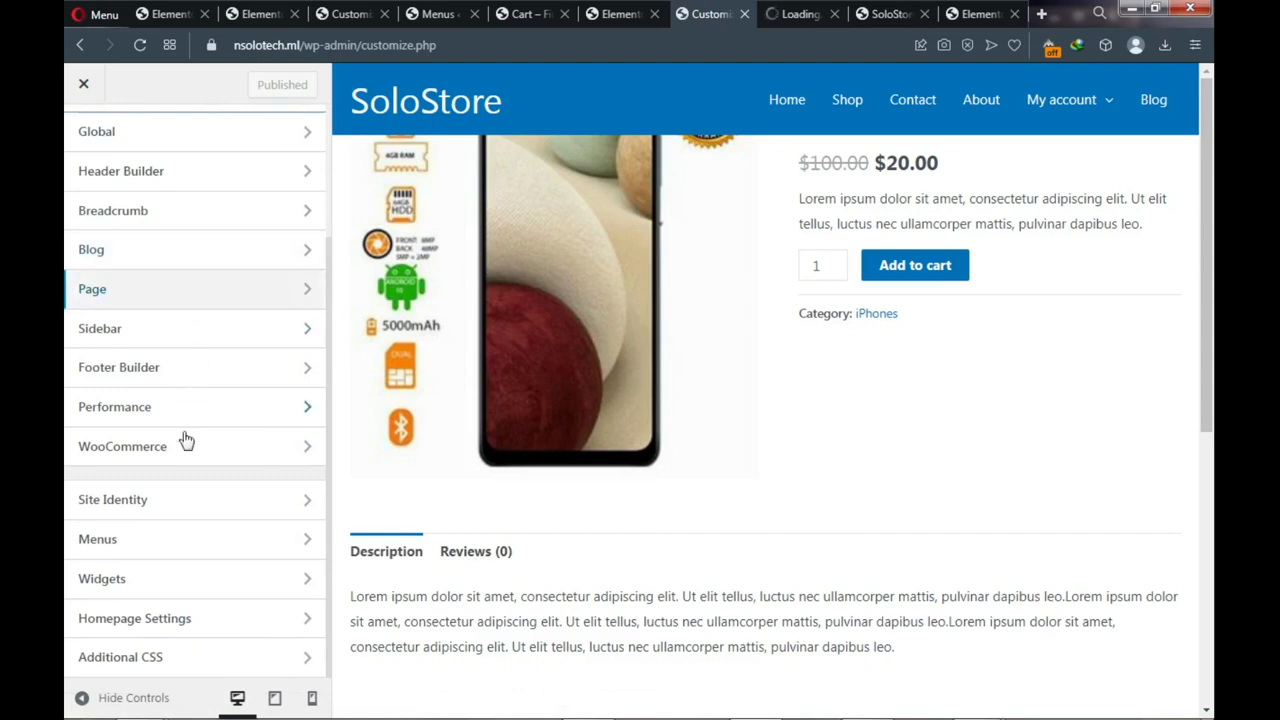
click(245, 460)
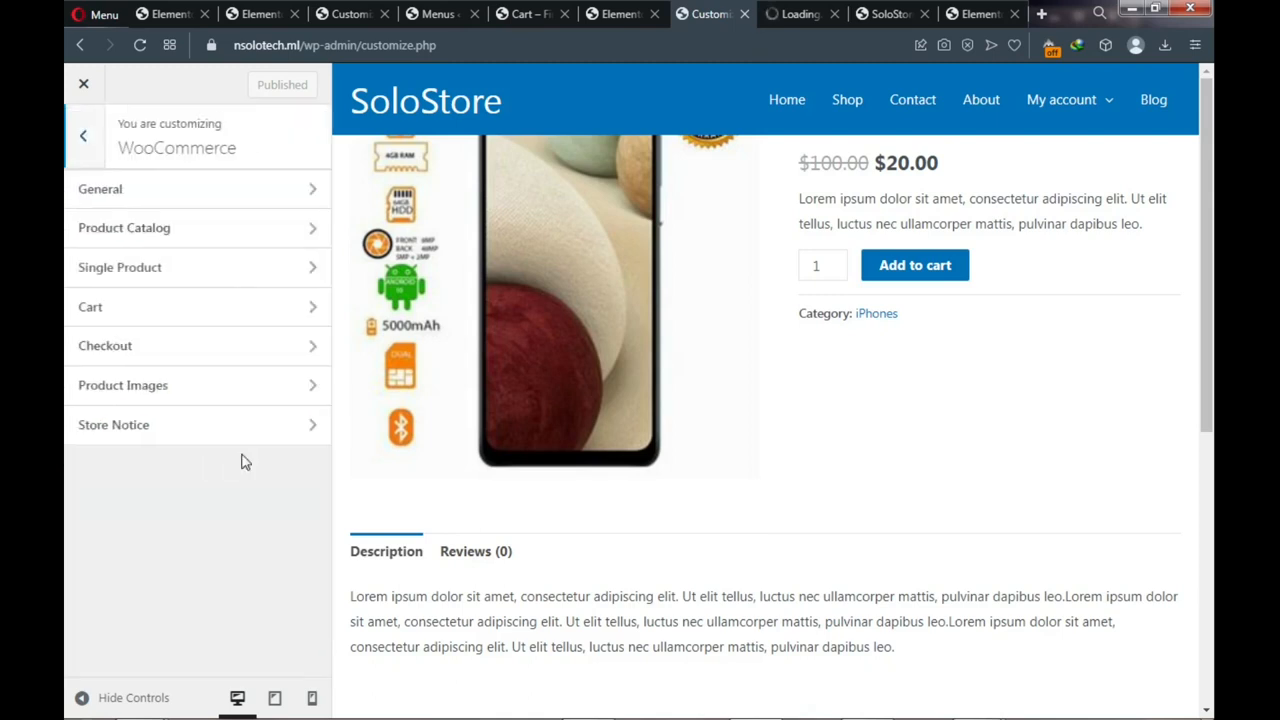
Change the container layout in the WooCommerce General settings to the one with a single sidebar column beside the content
click(223, 200)
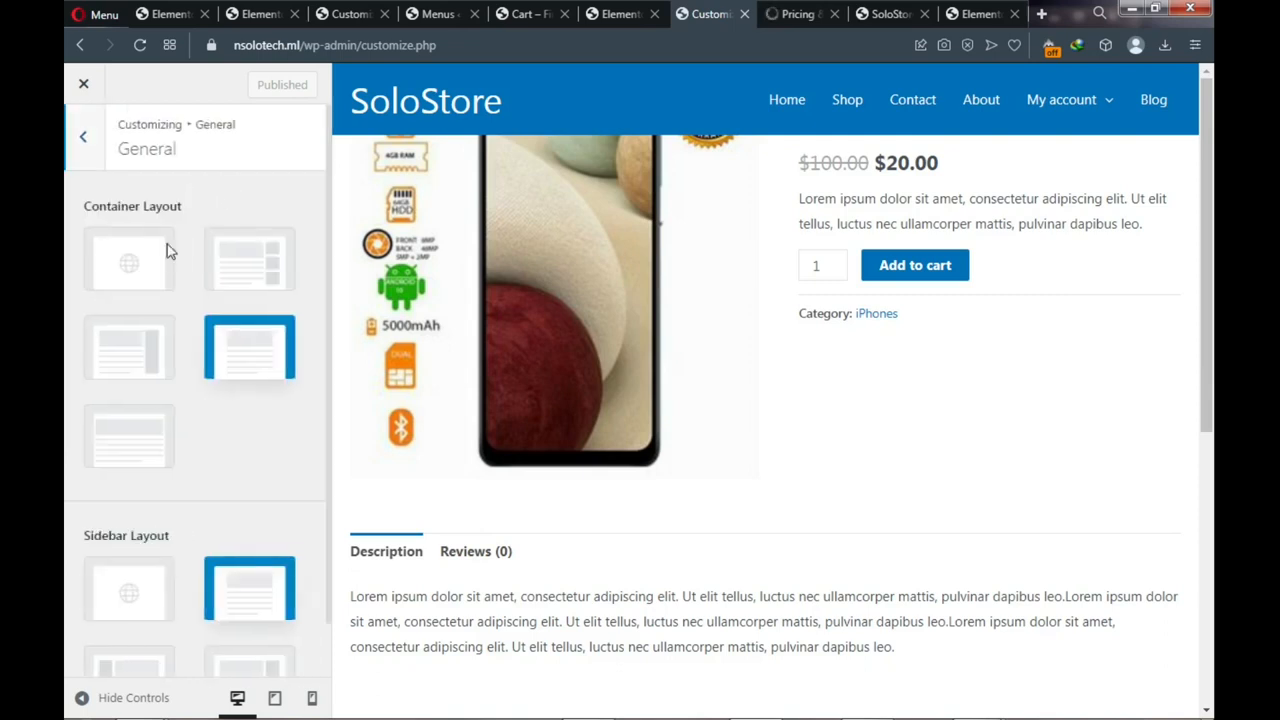
click(125, 347)
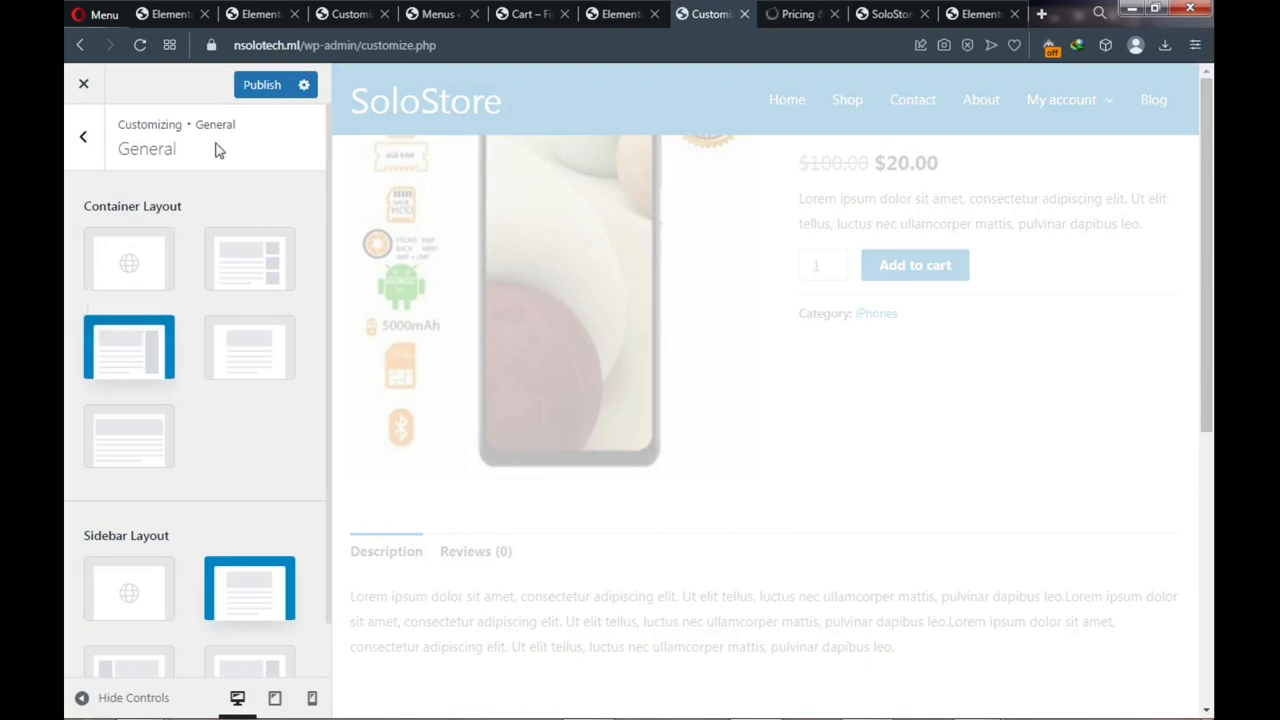
Publish the container layout change in the customizer and return to the Elementor editor, closing the Pricing browser tab
click(262, 86)
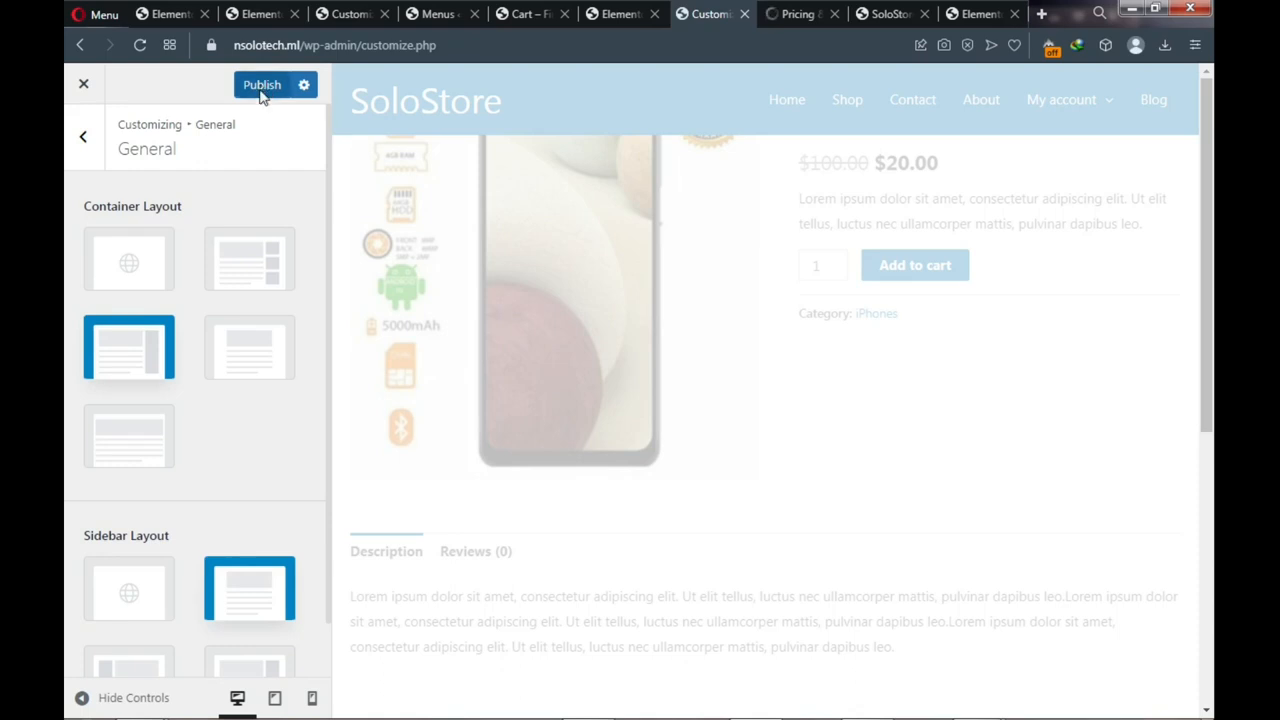
click(261, 90)
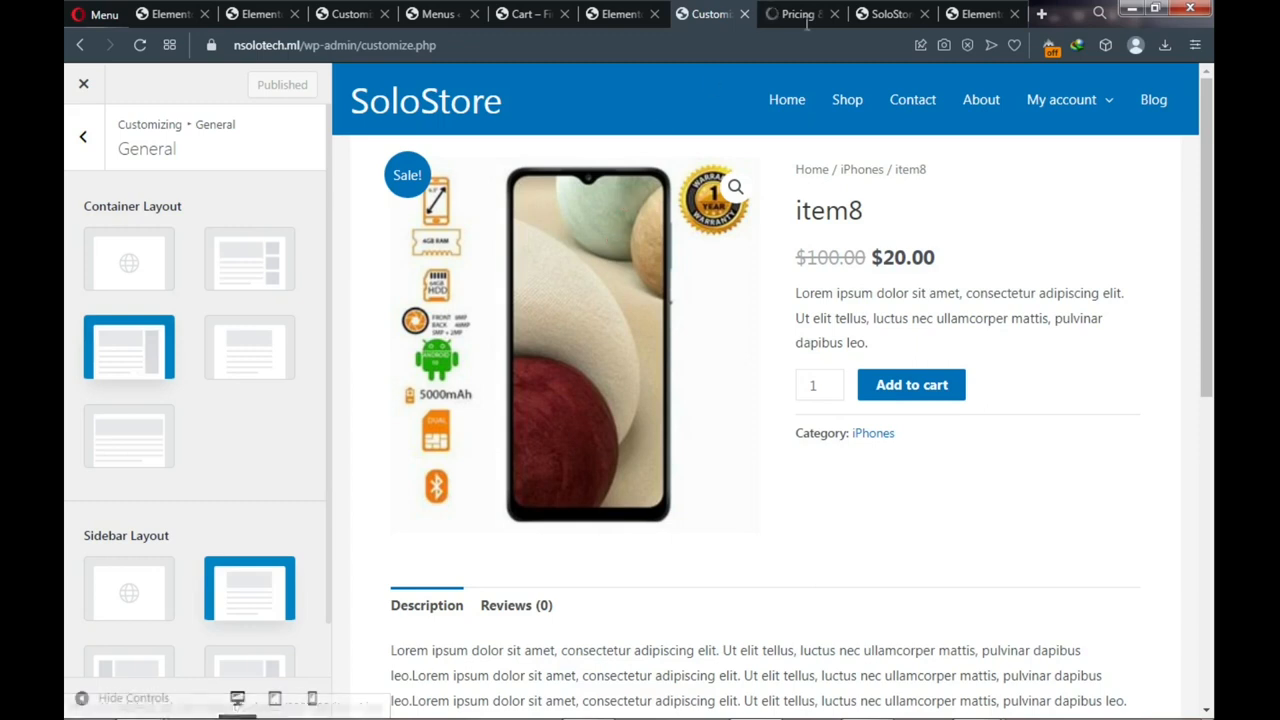
click(975, 16)
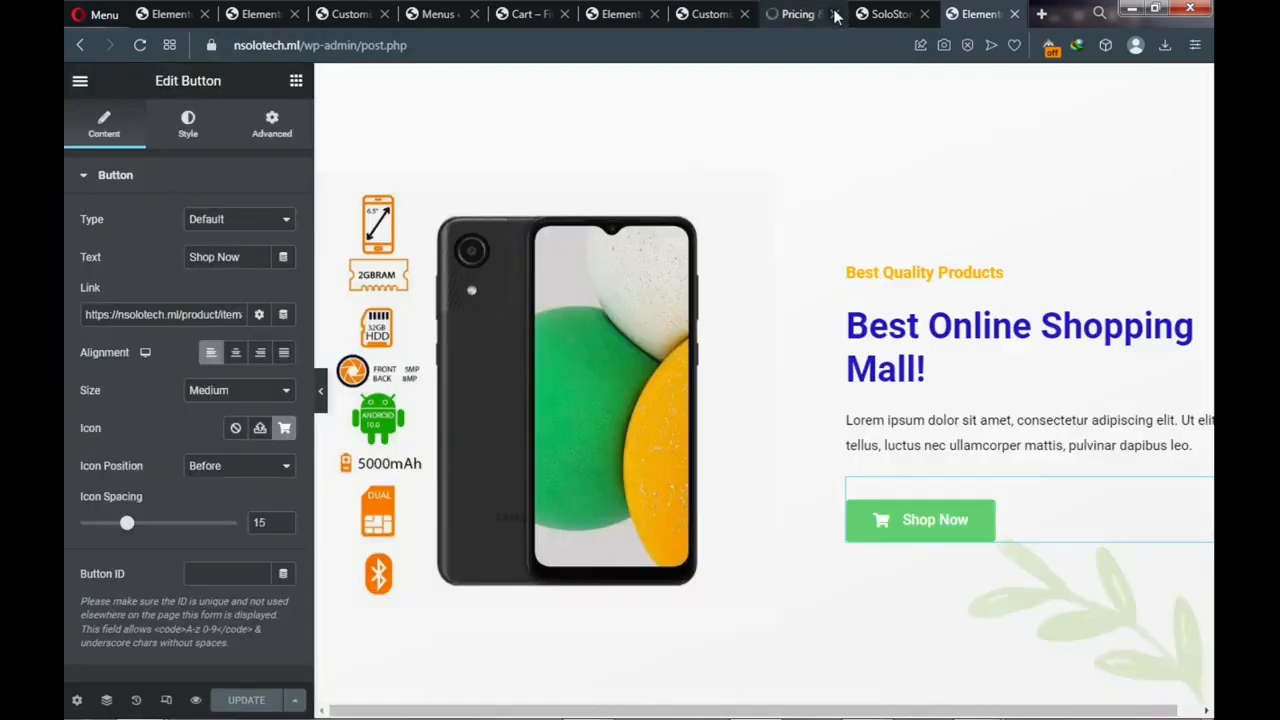
click(834, 15)
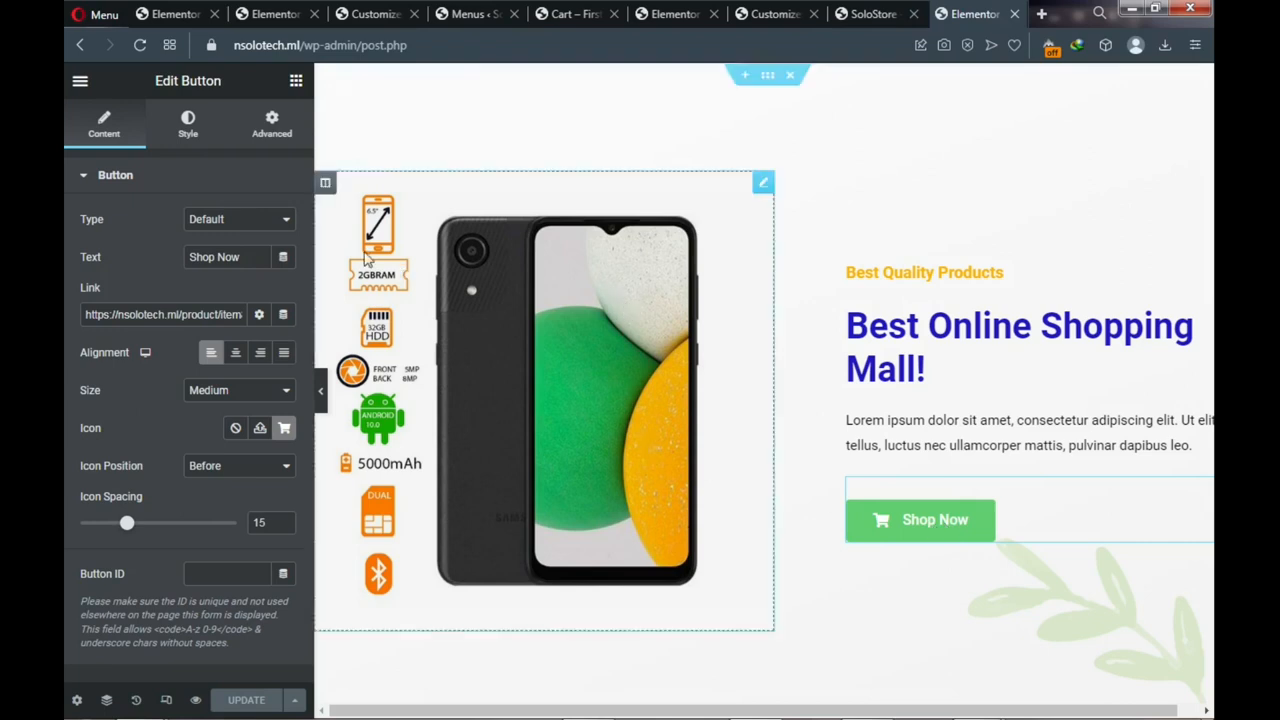
Change the Shop Now button's background color to orange #FF9B0D
click(190, 140)
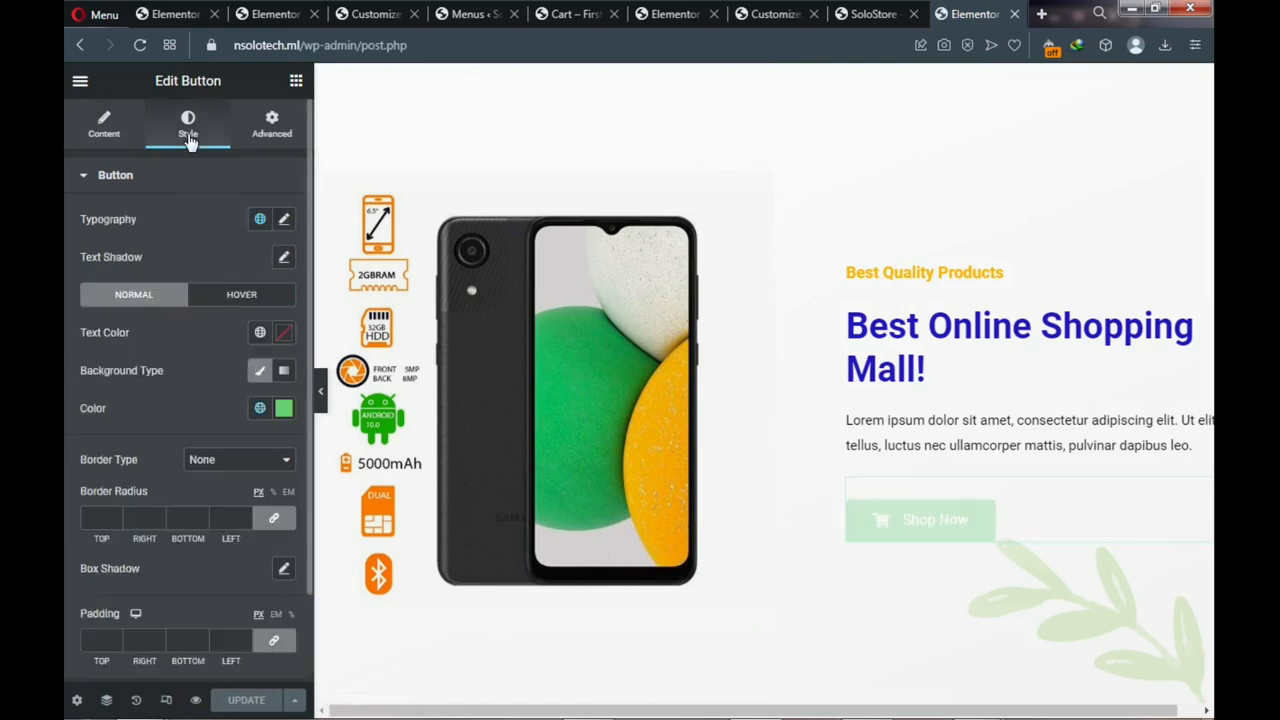
click(284, 410)
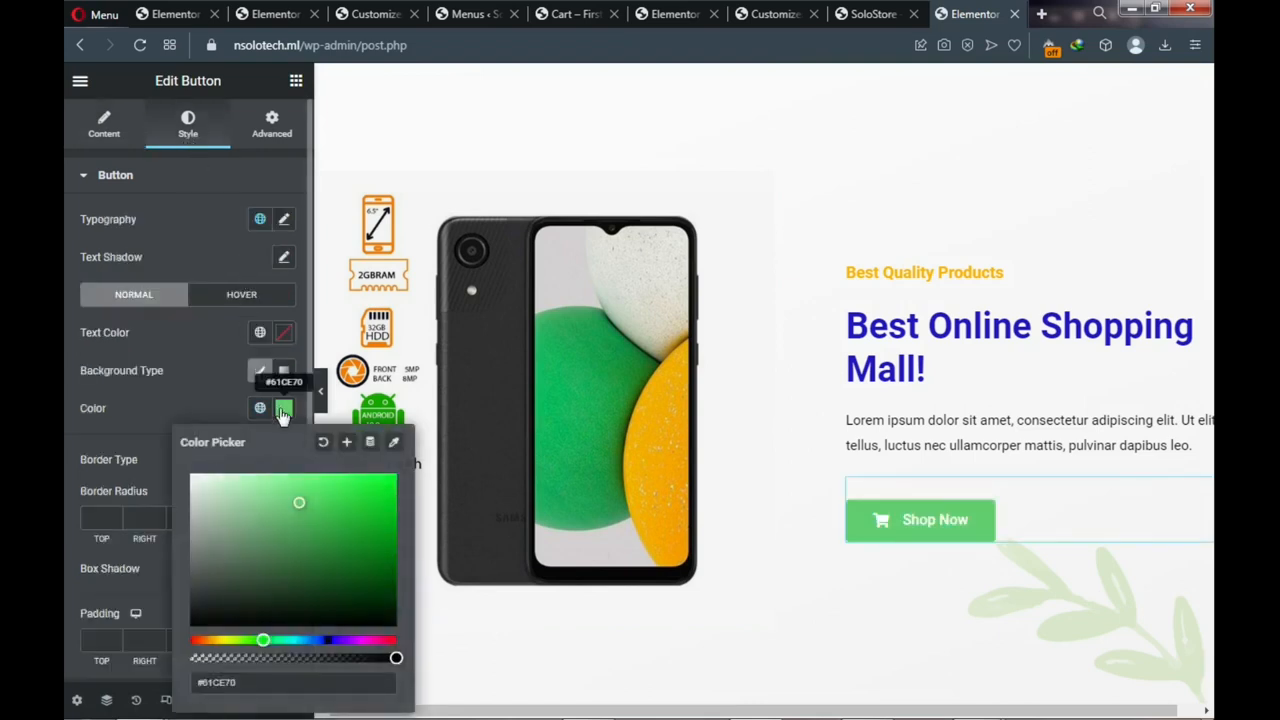
click(209, 640)
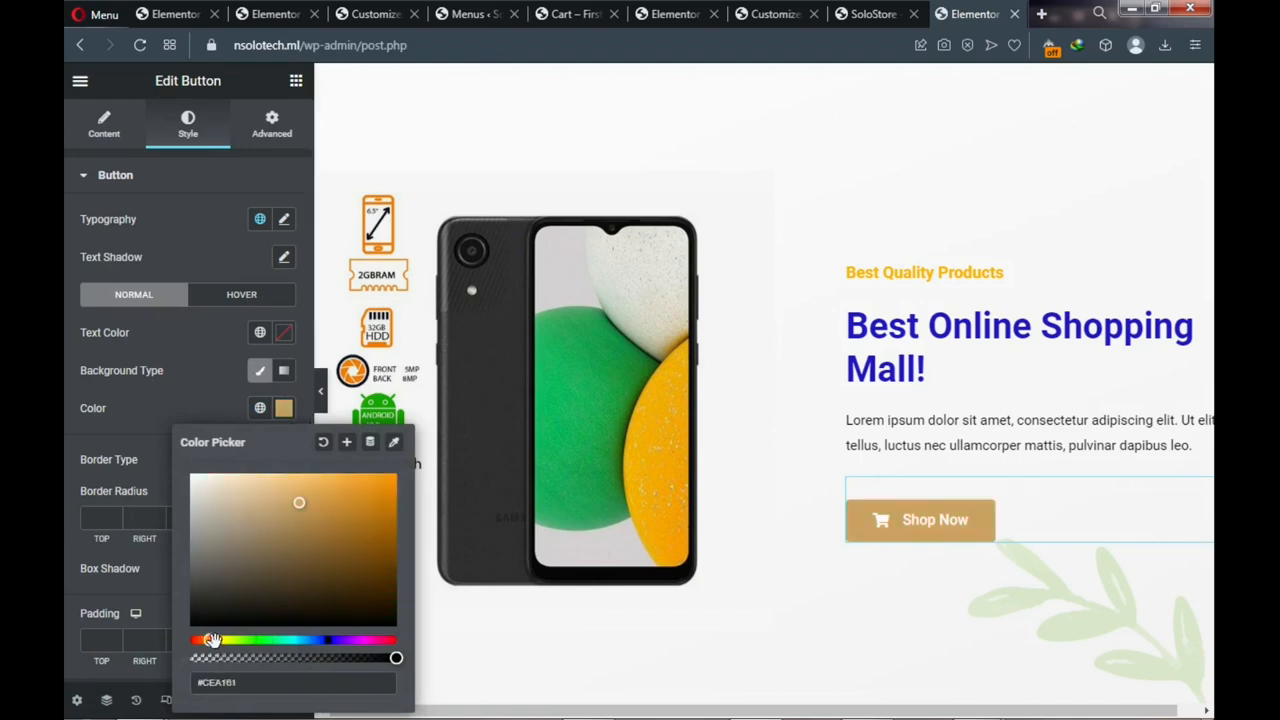
click(372, 495)
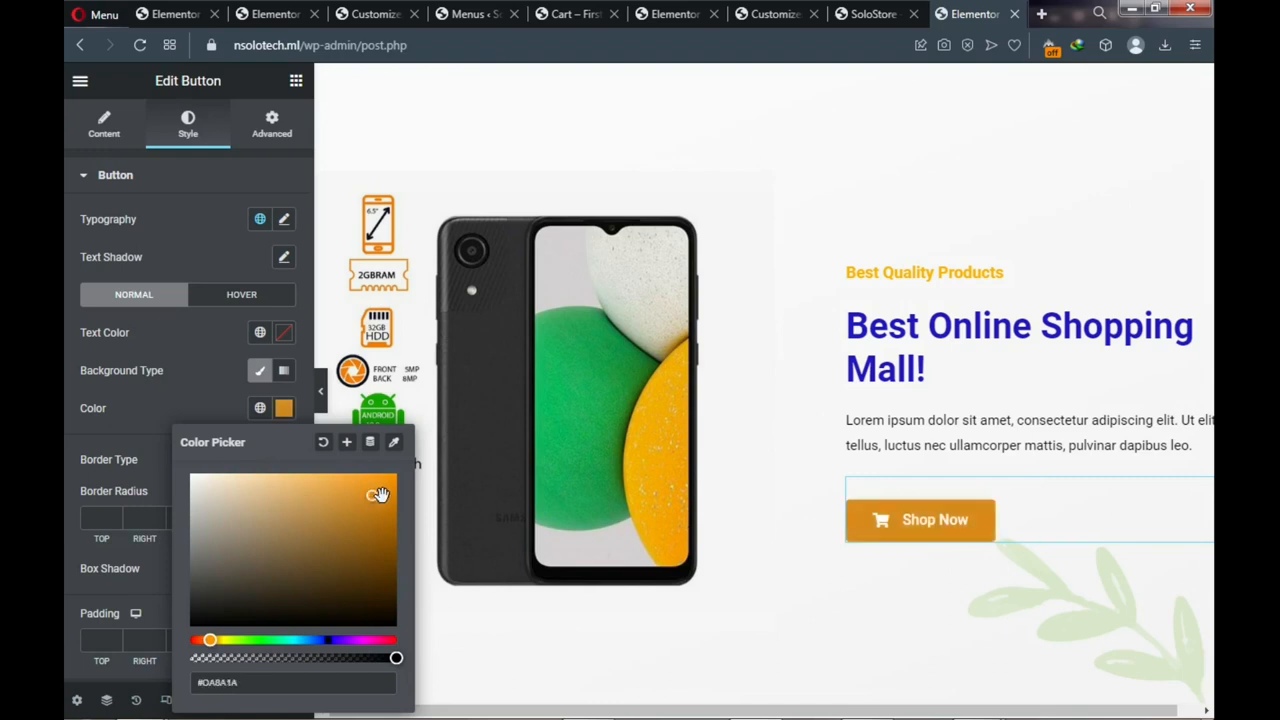
drag(392, 494, 389, 480)
Shorten the title of the Certified Organic icon box below the hero section to Certified
scroll(652, 377, down, 3)
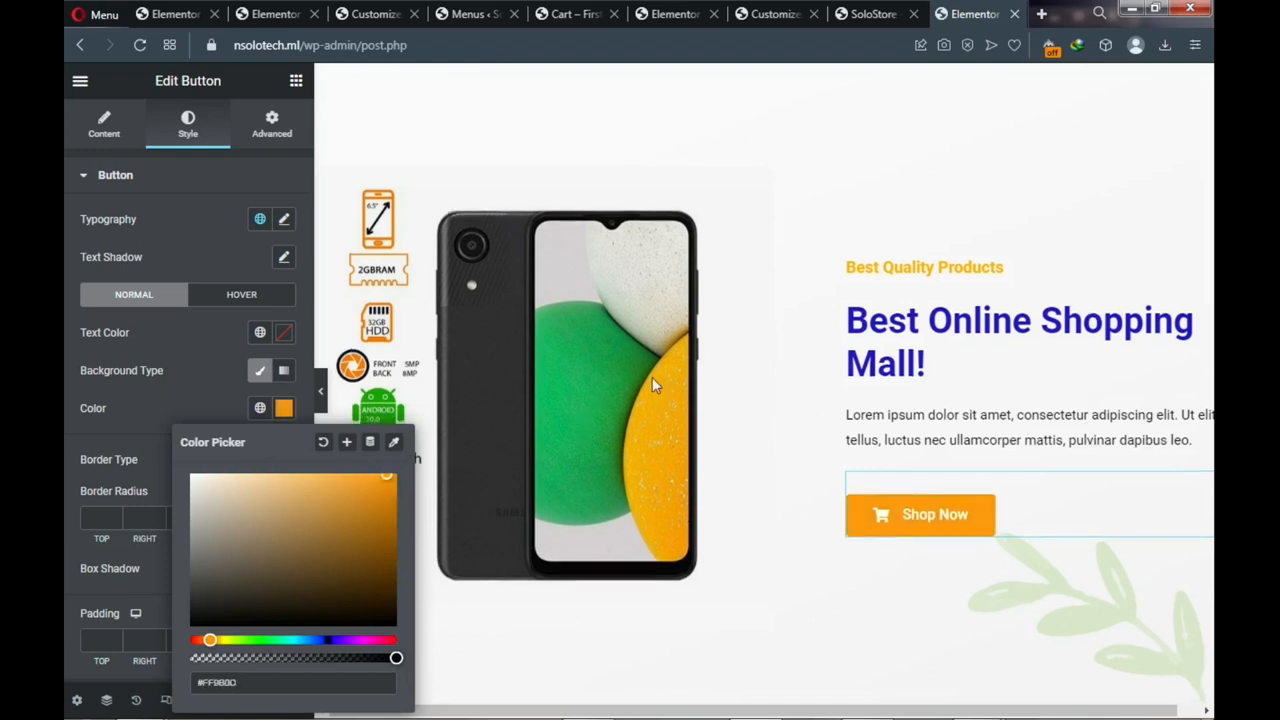
scroll(659, 384, down, 1)
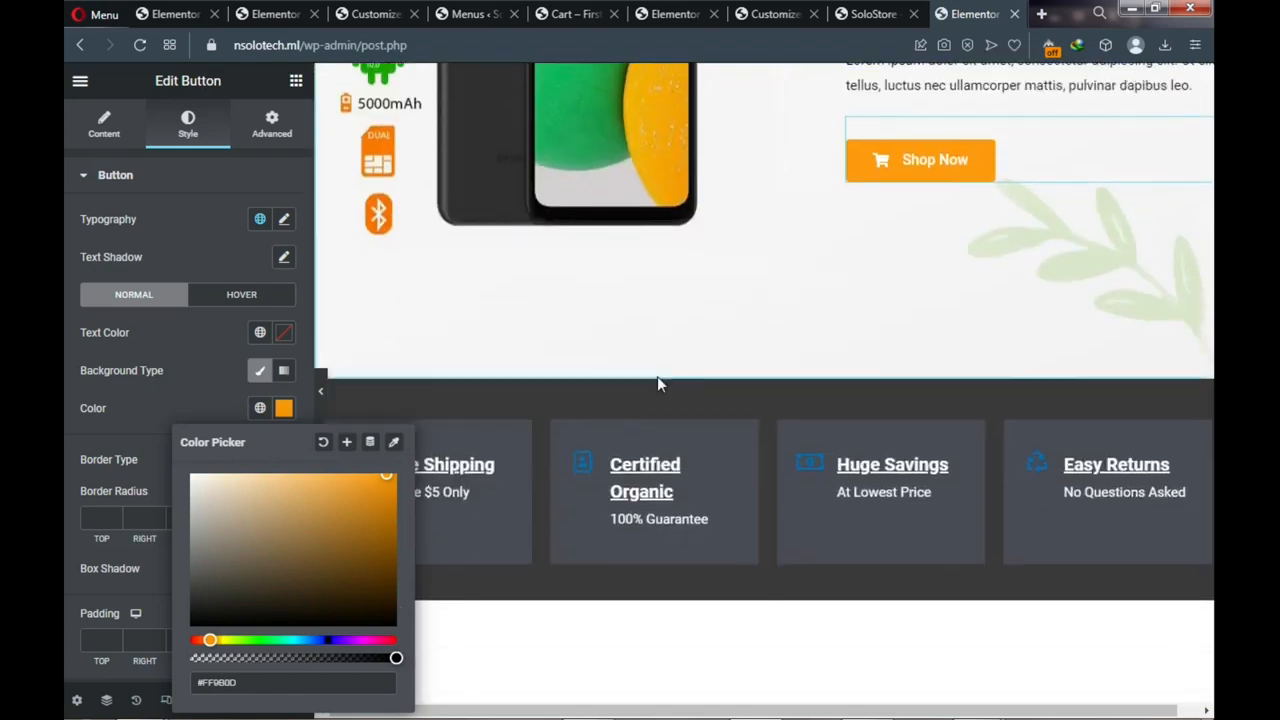
scroll(687, 400, down, 2)
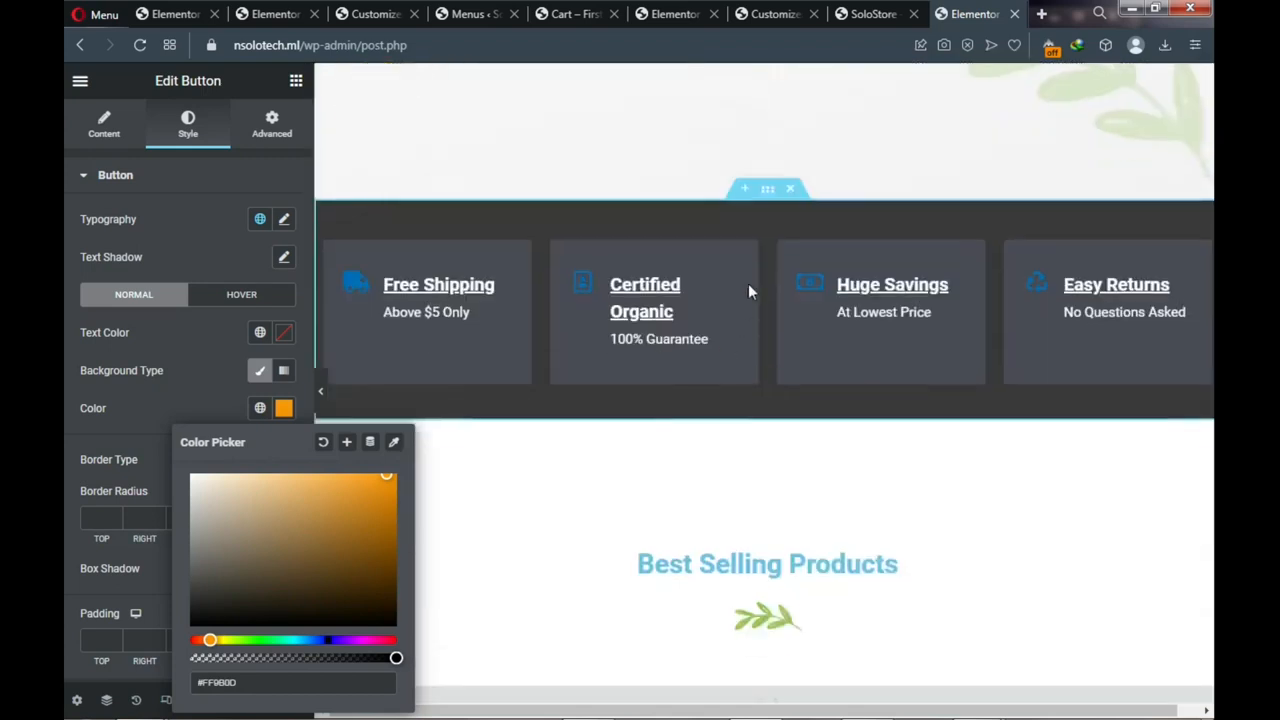
click(766, 192)
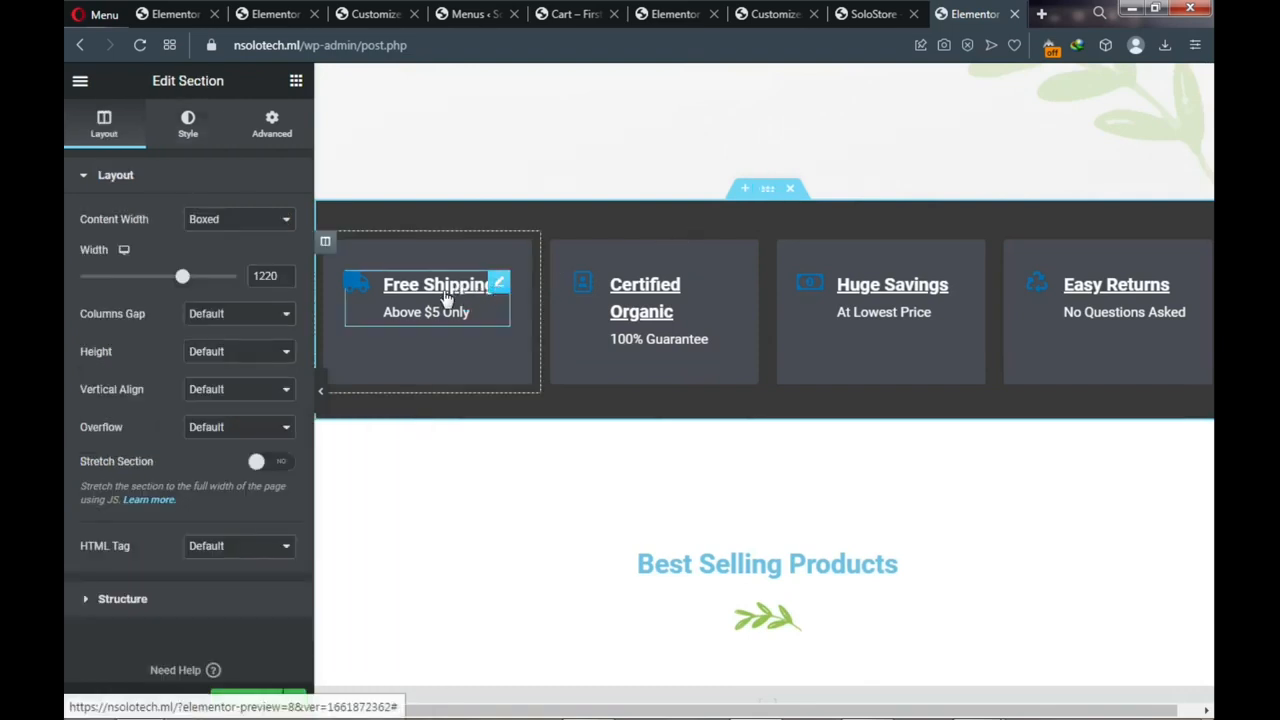
click(499, 287)
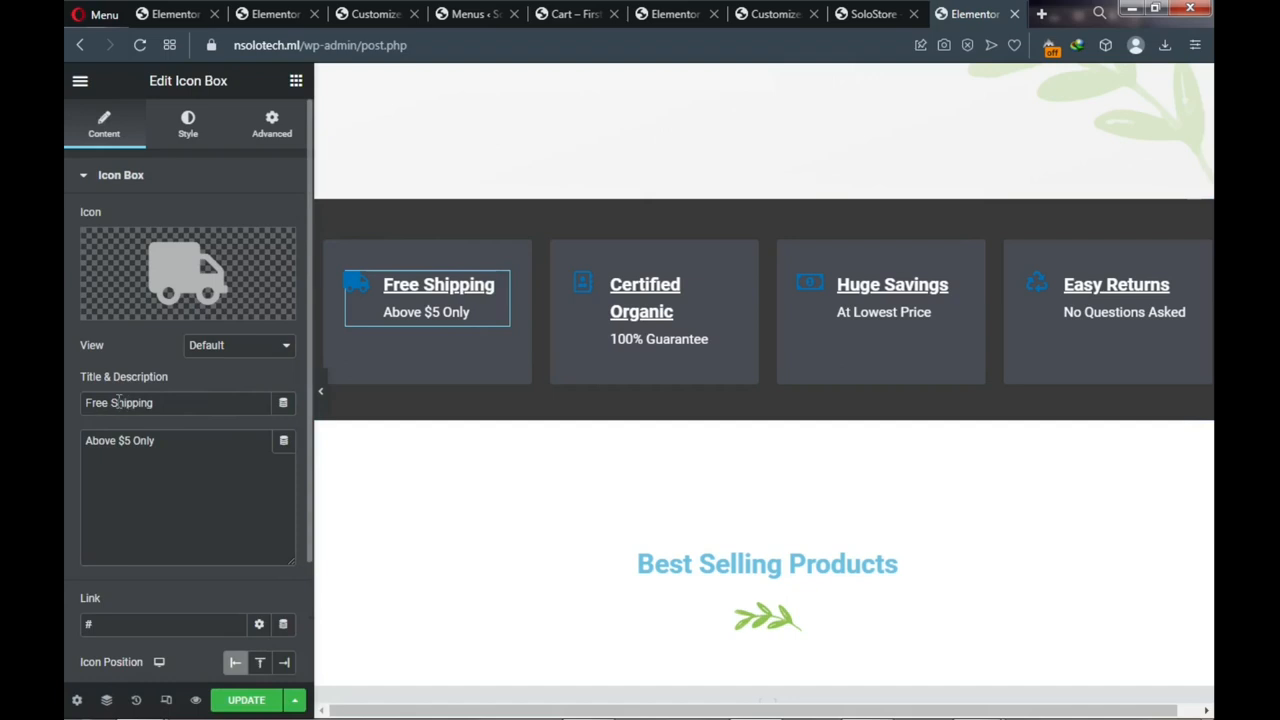
drag(111, 402, 158, 402)
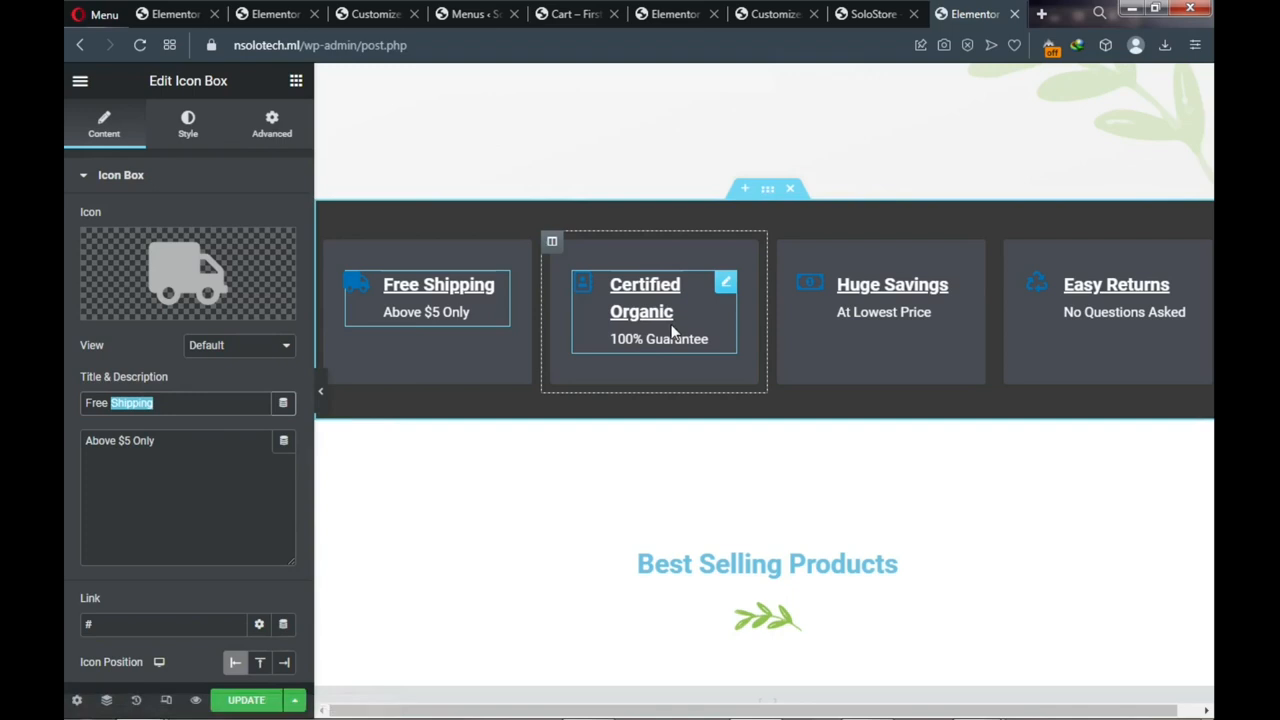
click(723, 287)
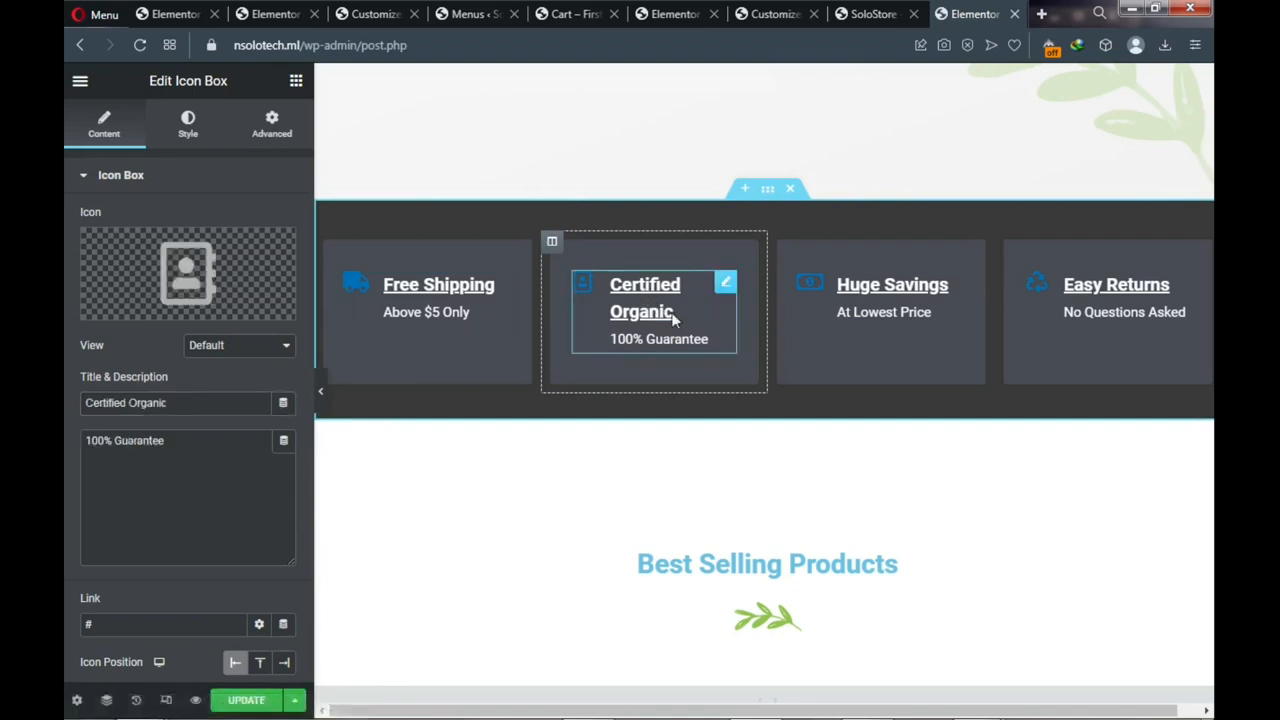
drag(169, 404, 129, 404)
key(BackSpace)
Set the background color of the section holding the four icon boxes to dark blue #0C03A7, using the reference store's home page as a guide
mouse_move(743, 221)
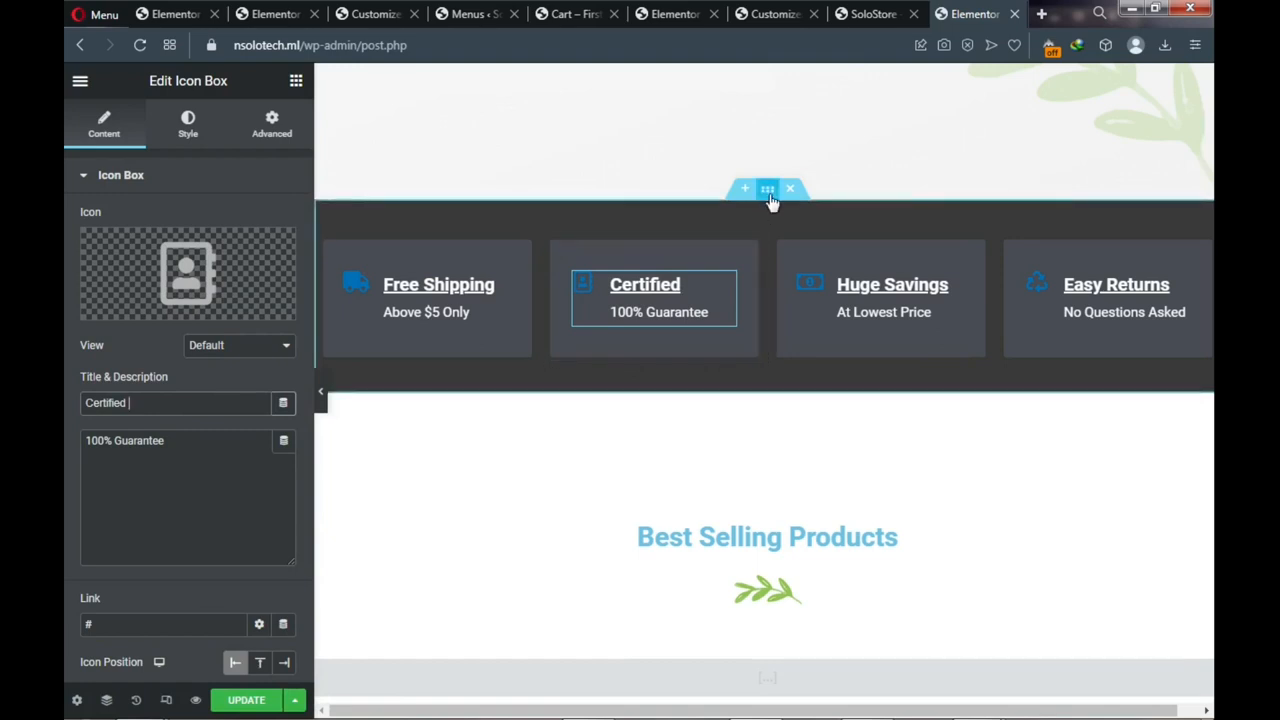
click(767, 190)
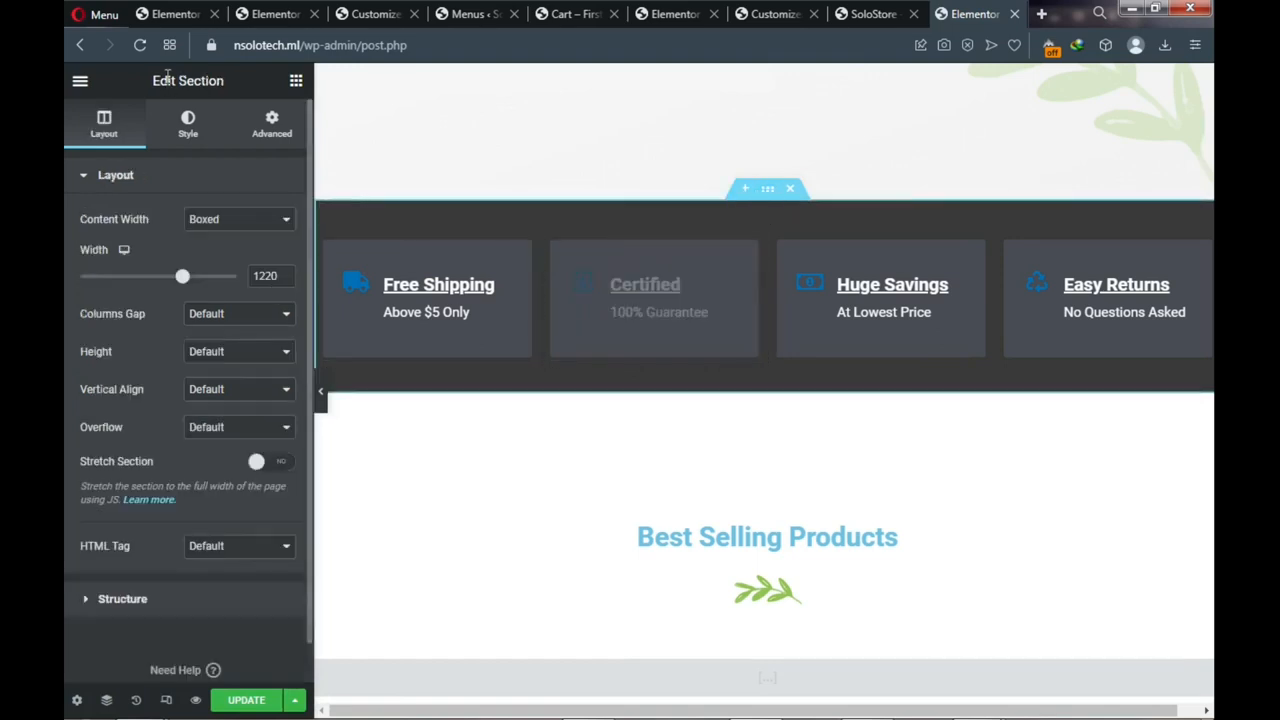
click(189, 128)
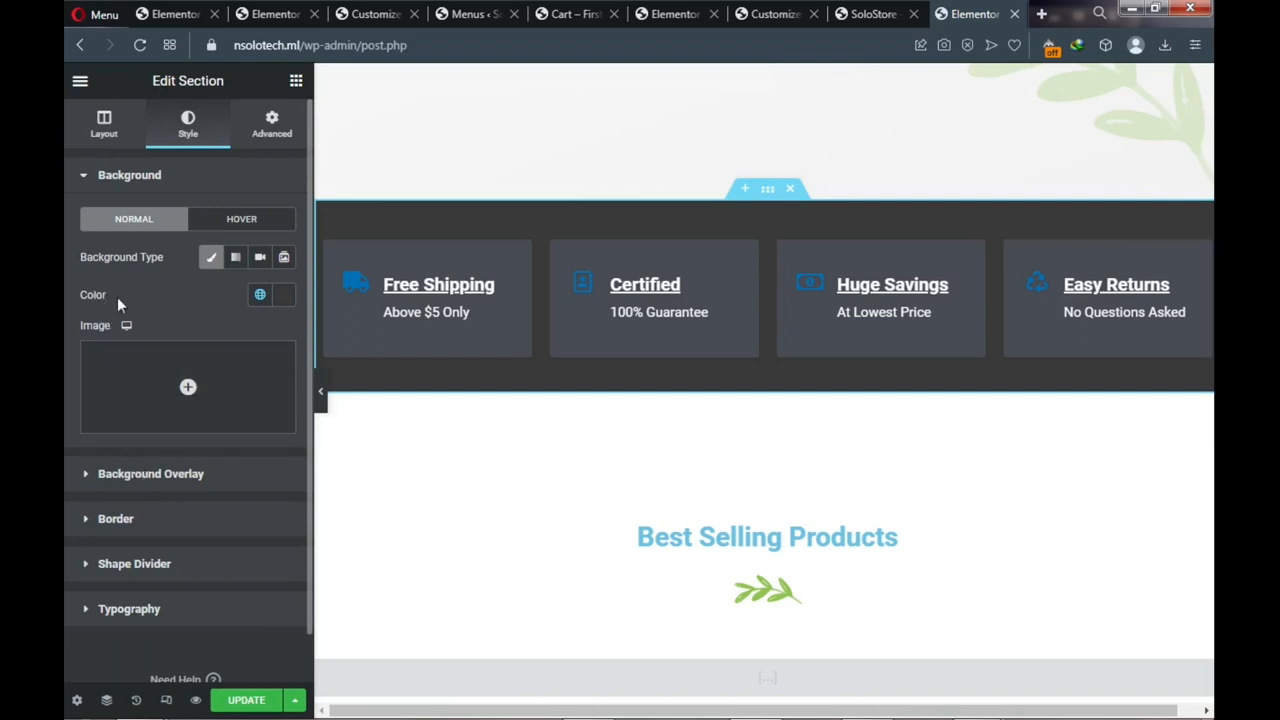
click(280, 304)
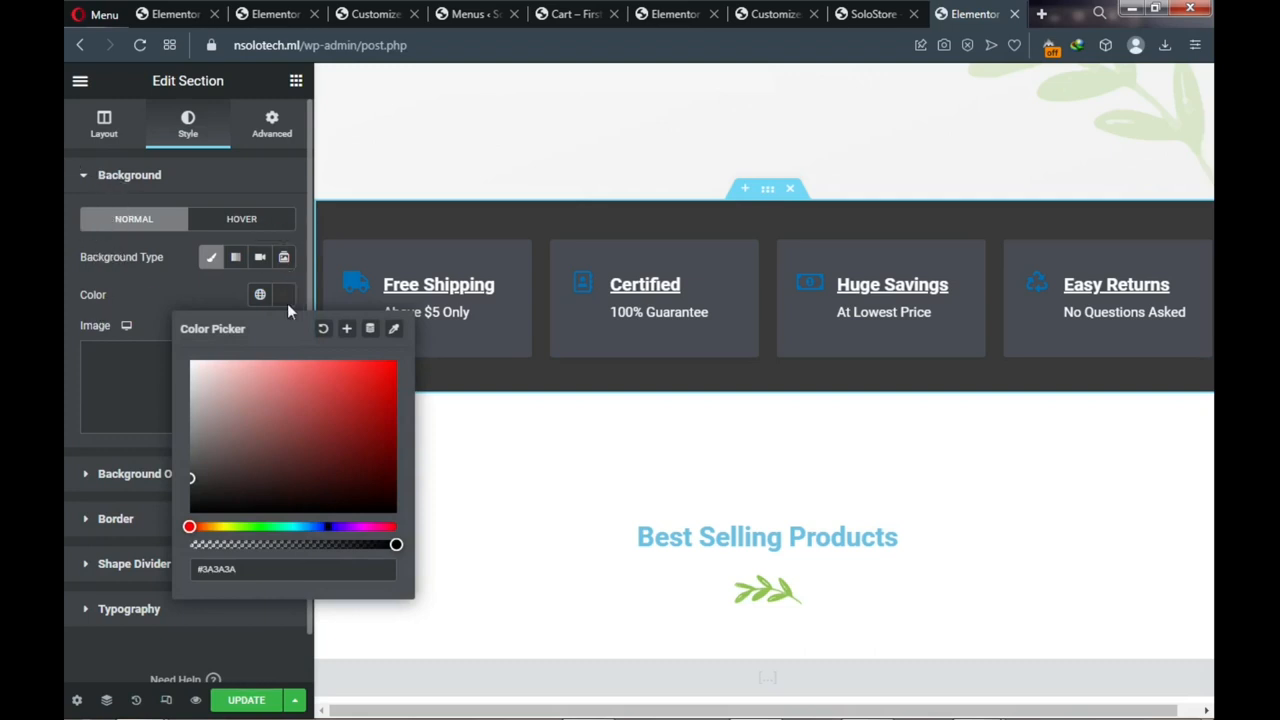
click(868, 14)
scroll(652, 260, down, 2)
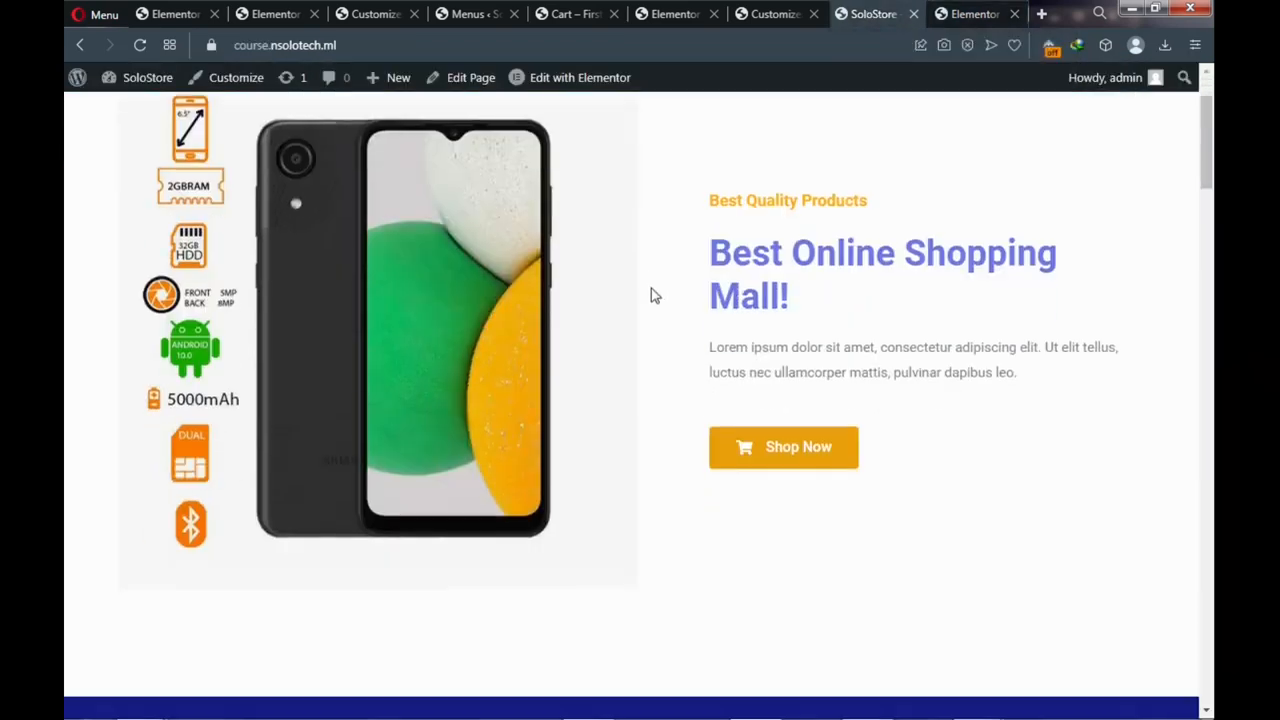
scroll(648, 294, down, 8)
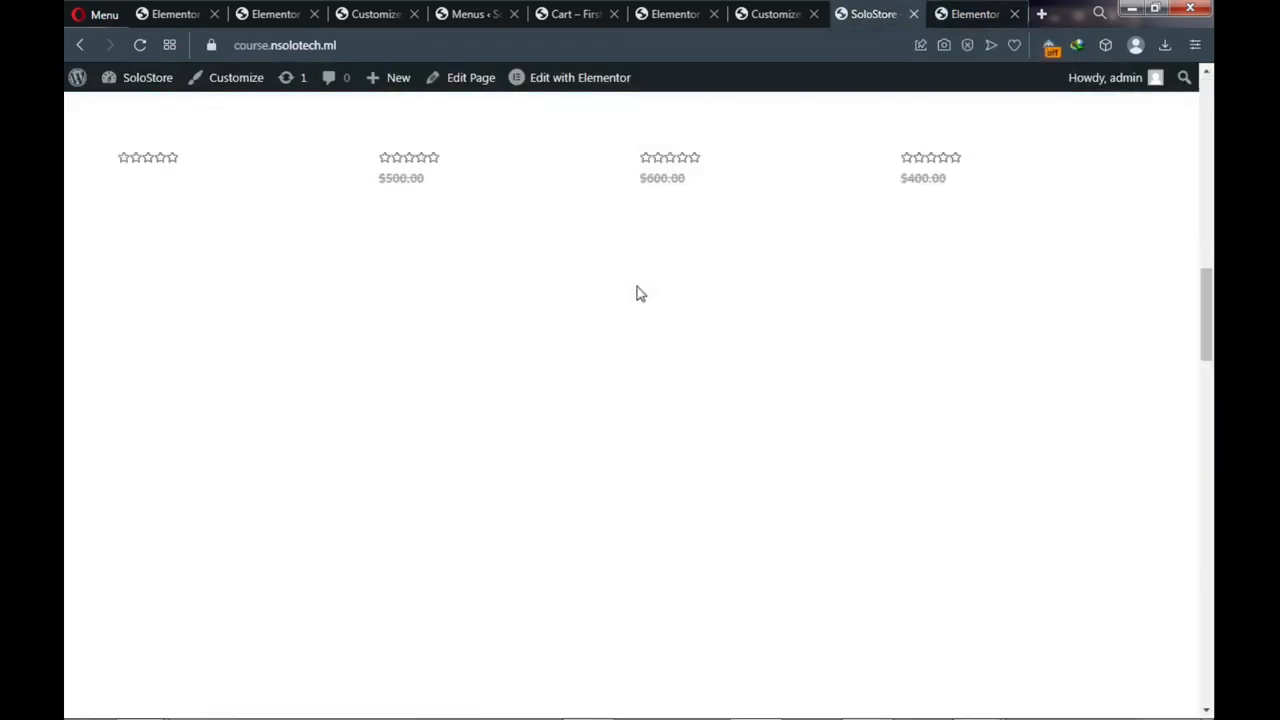
scroll(640, 293, up, 8)
scroll(640, 293, down, 1)
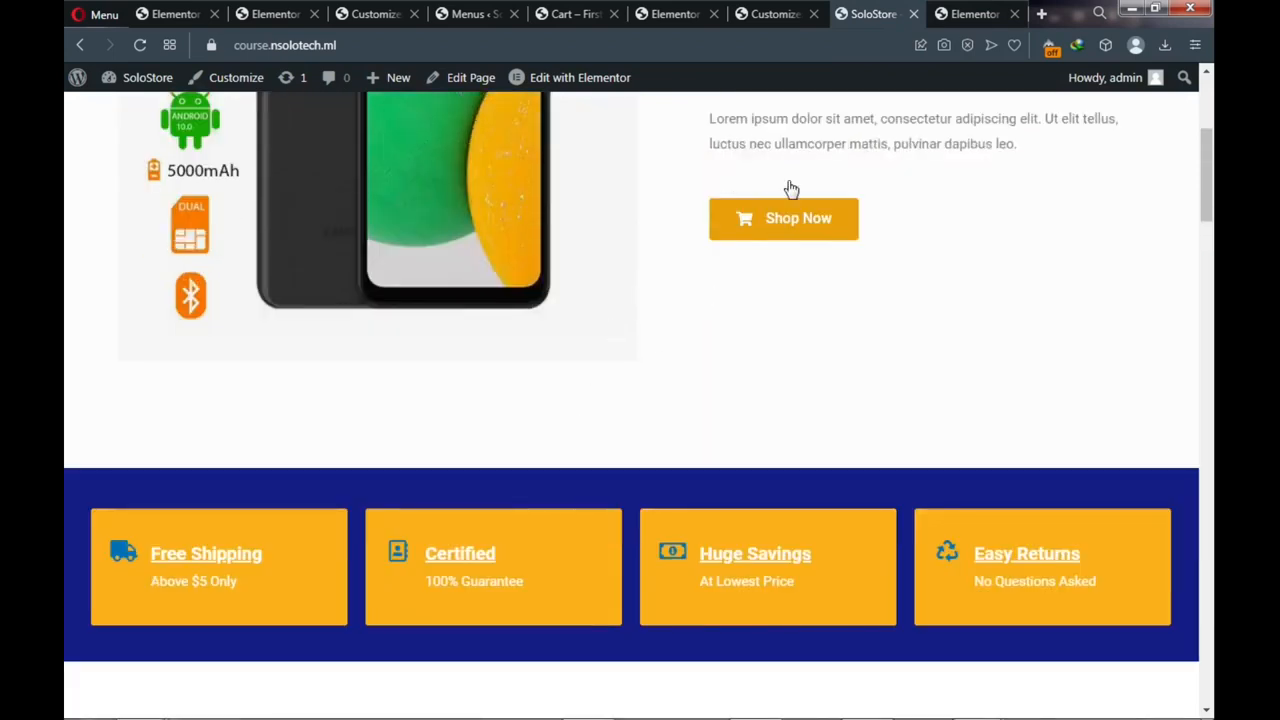
click(968, 15)
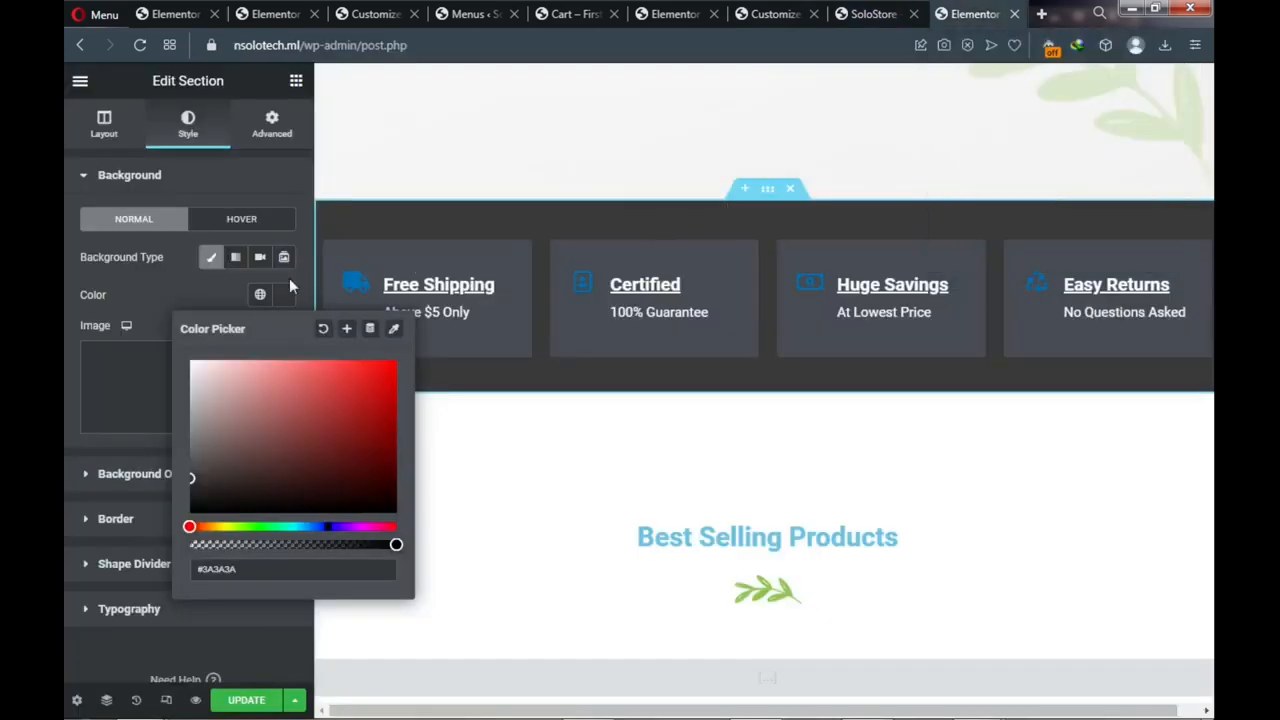
click(328, 527)
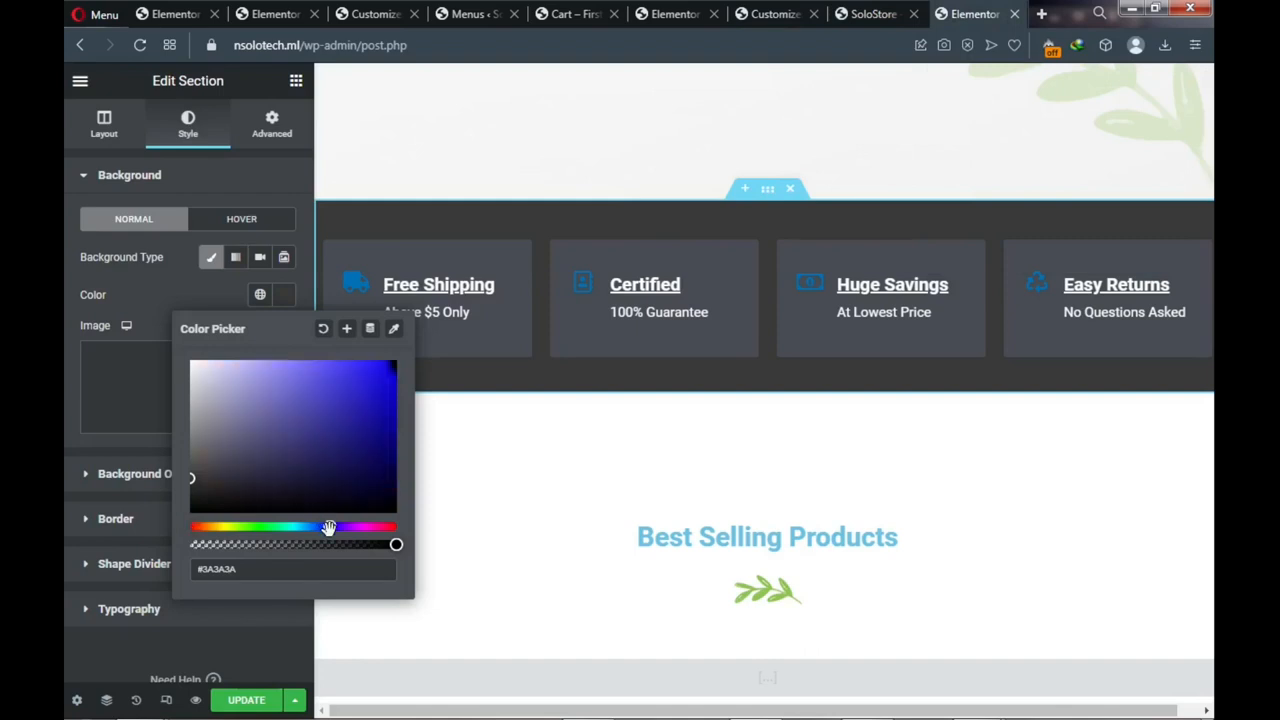
click(387, 388)
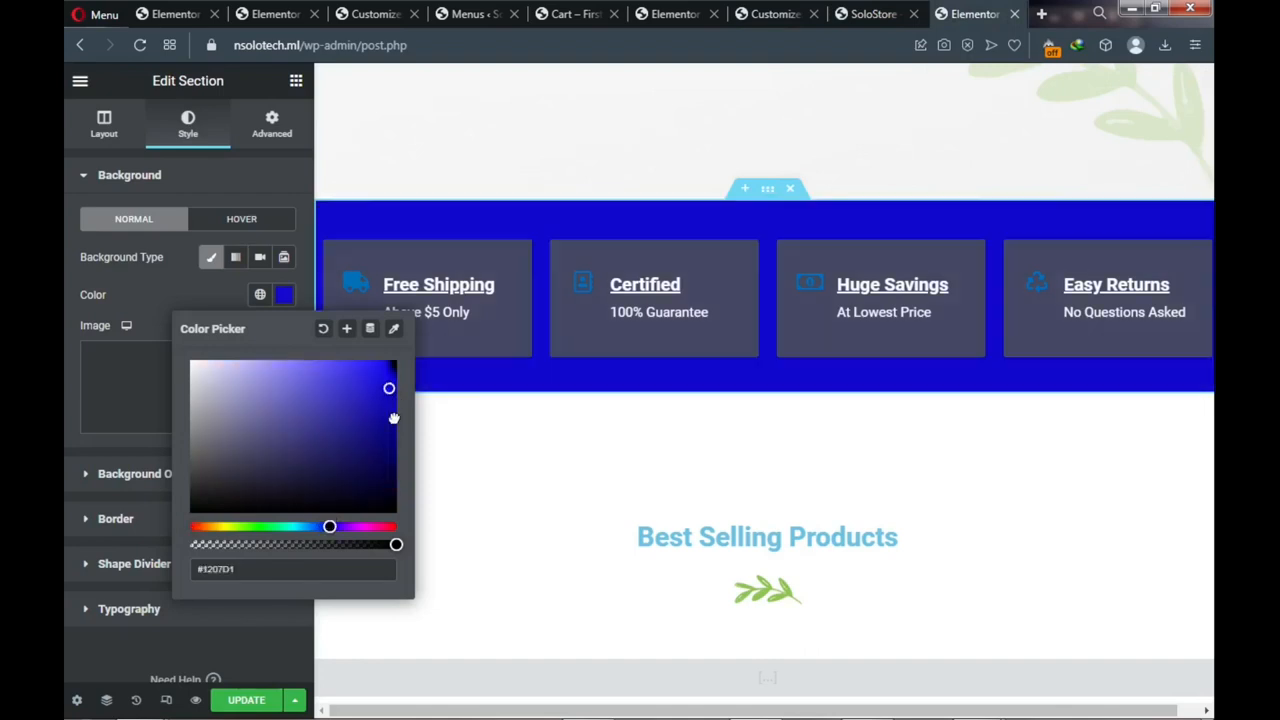
drag(394, 422, 389, 408)
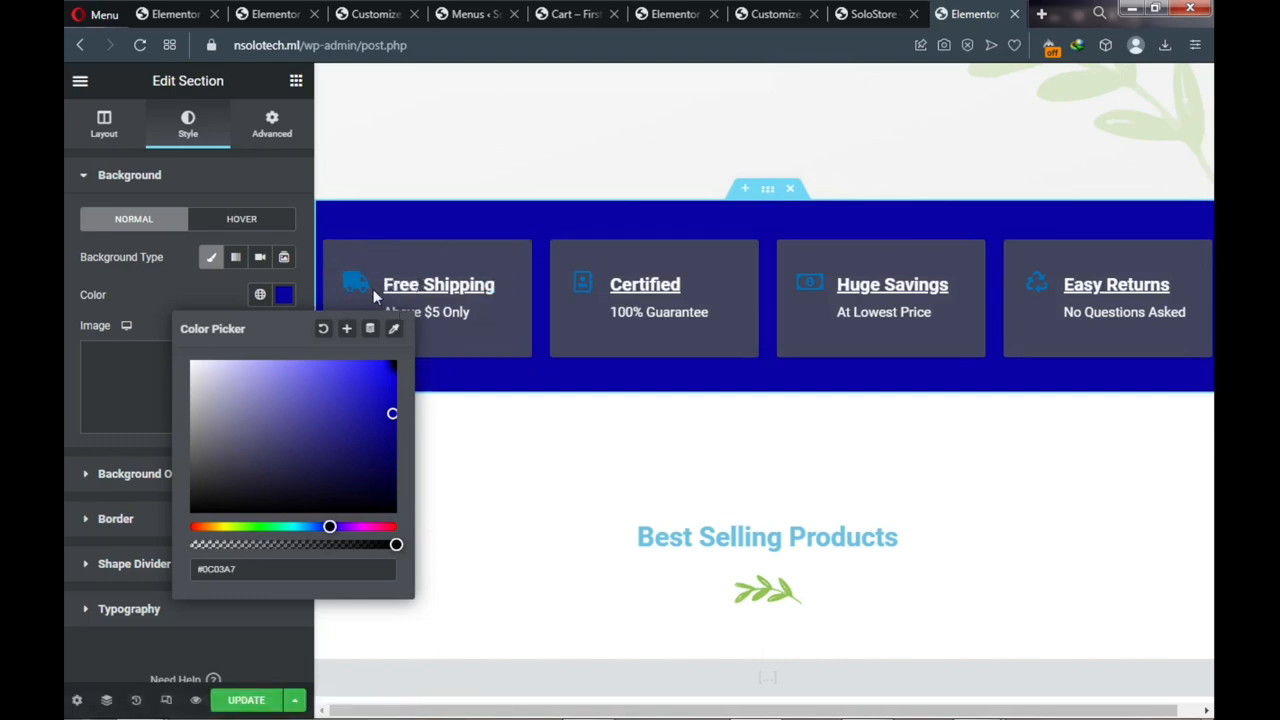
click(199, 285)
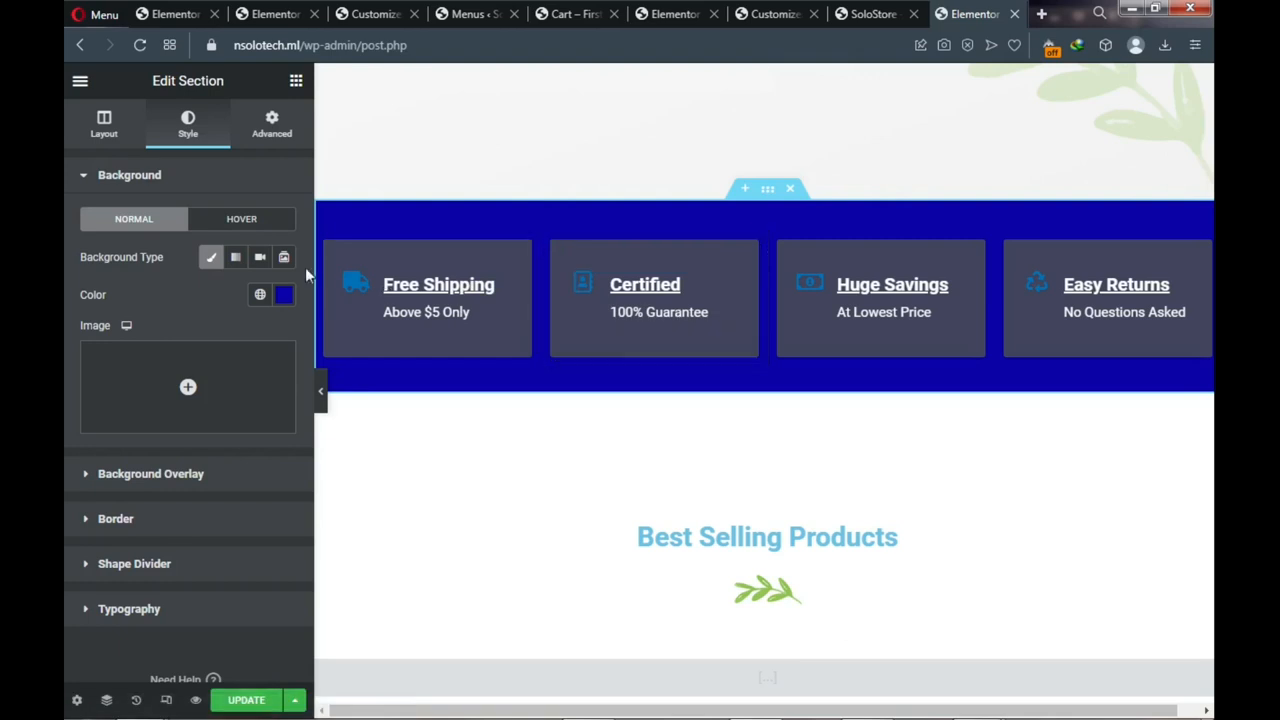
Check the card colors on the reference store and clear the background overlay color of the Free Shipping column
click(873, 14)
scroll(237, 522, down, 2)
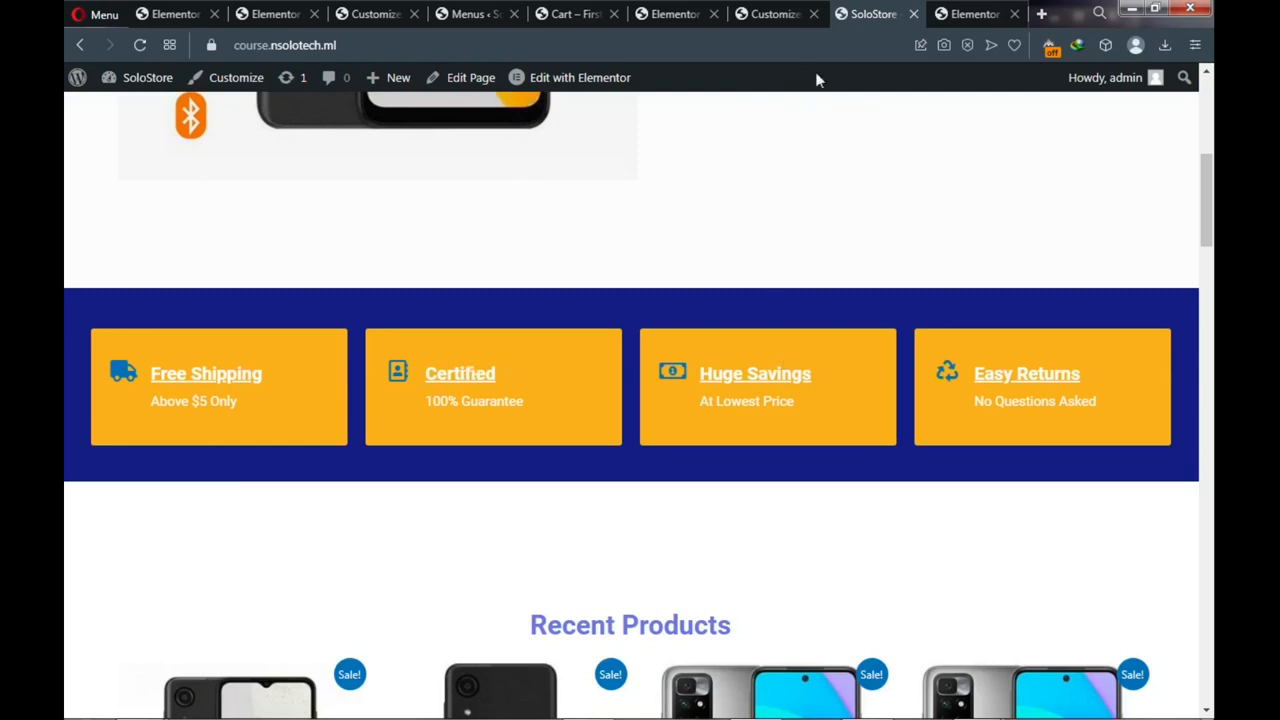
click(975, 14)
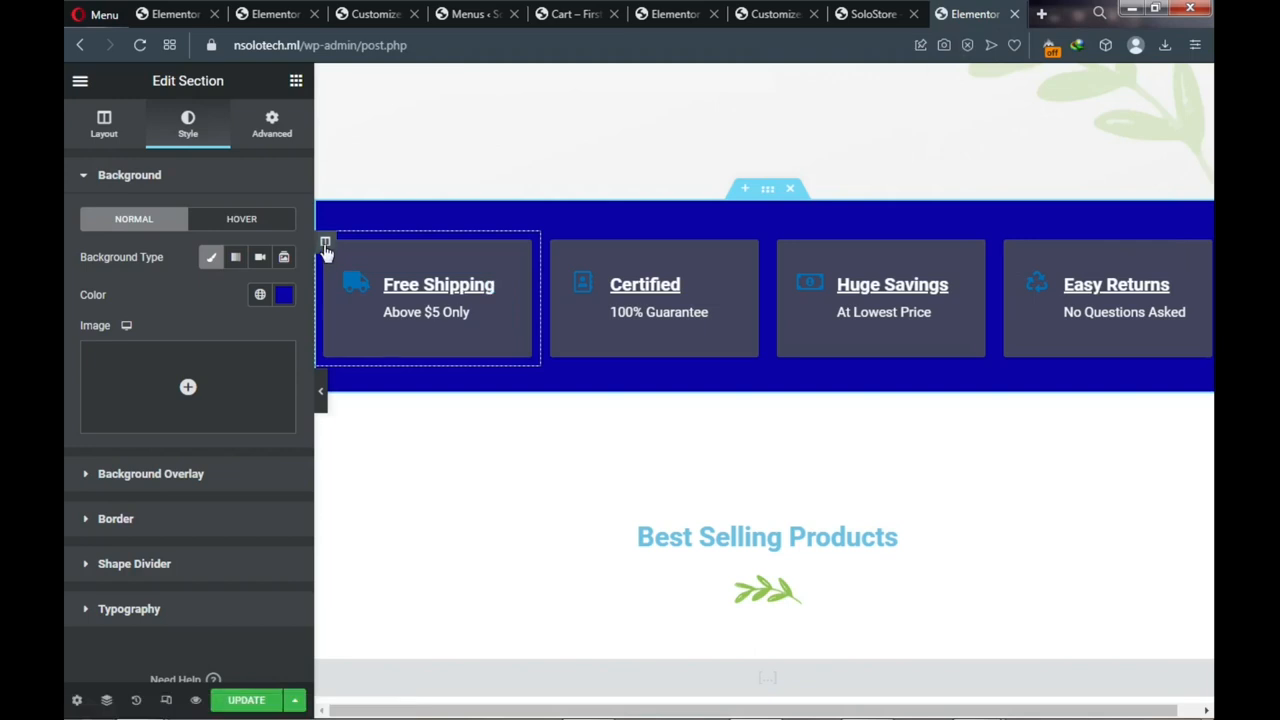
click(325, 245)
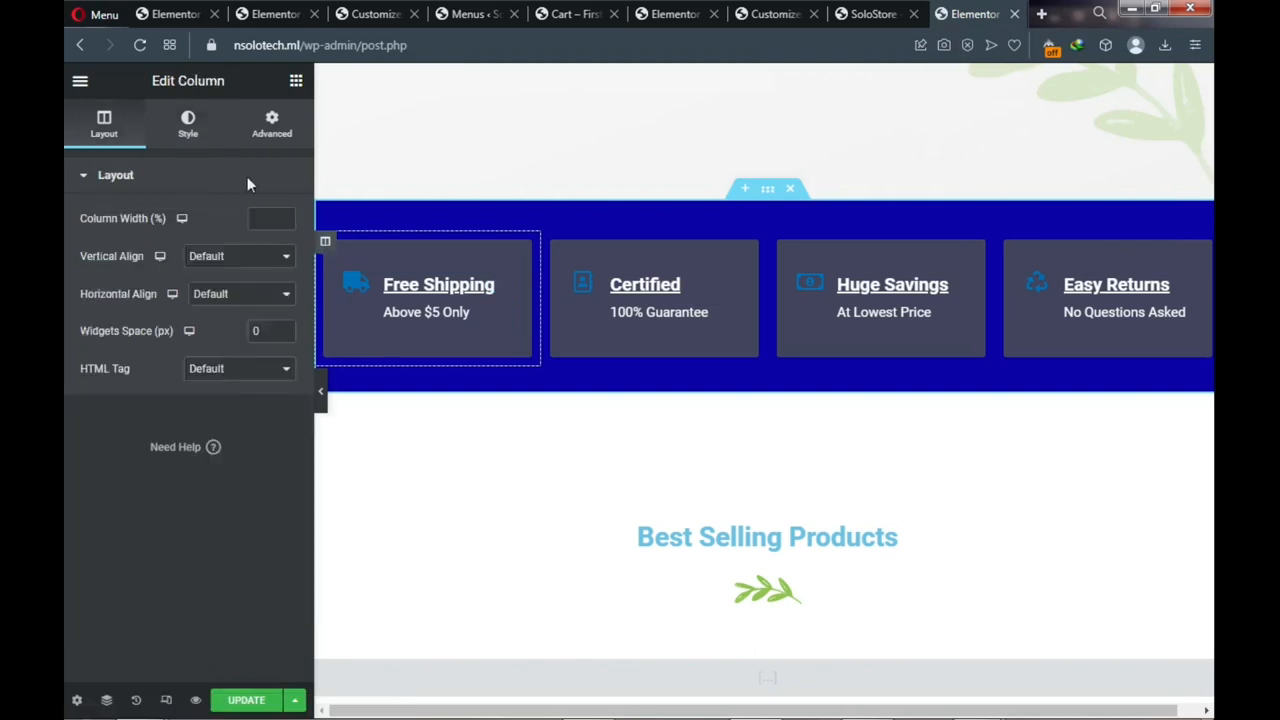
click(190, 136)
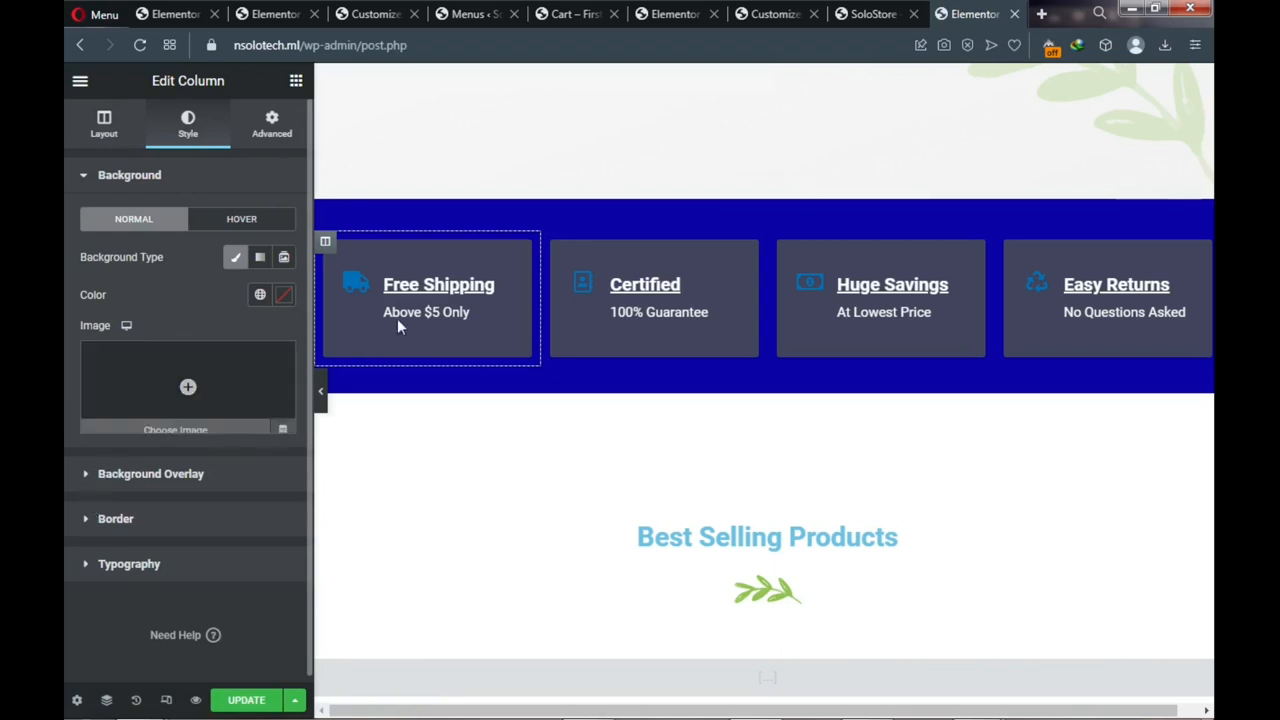
click(89, 476)
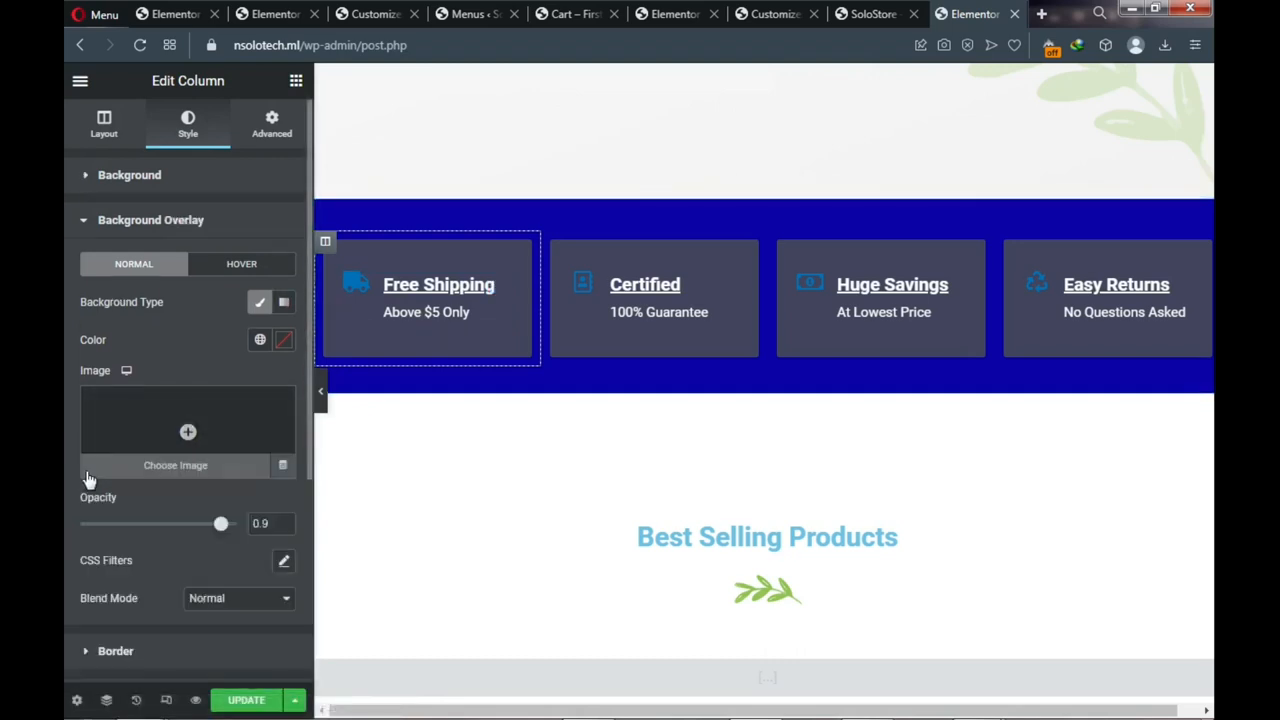
click(284, 345)
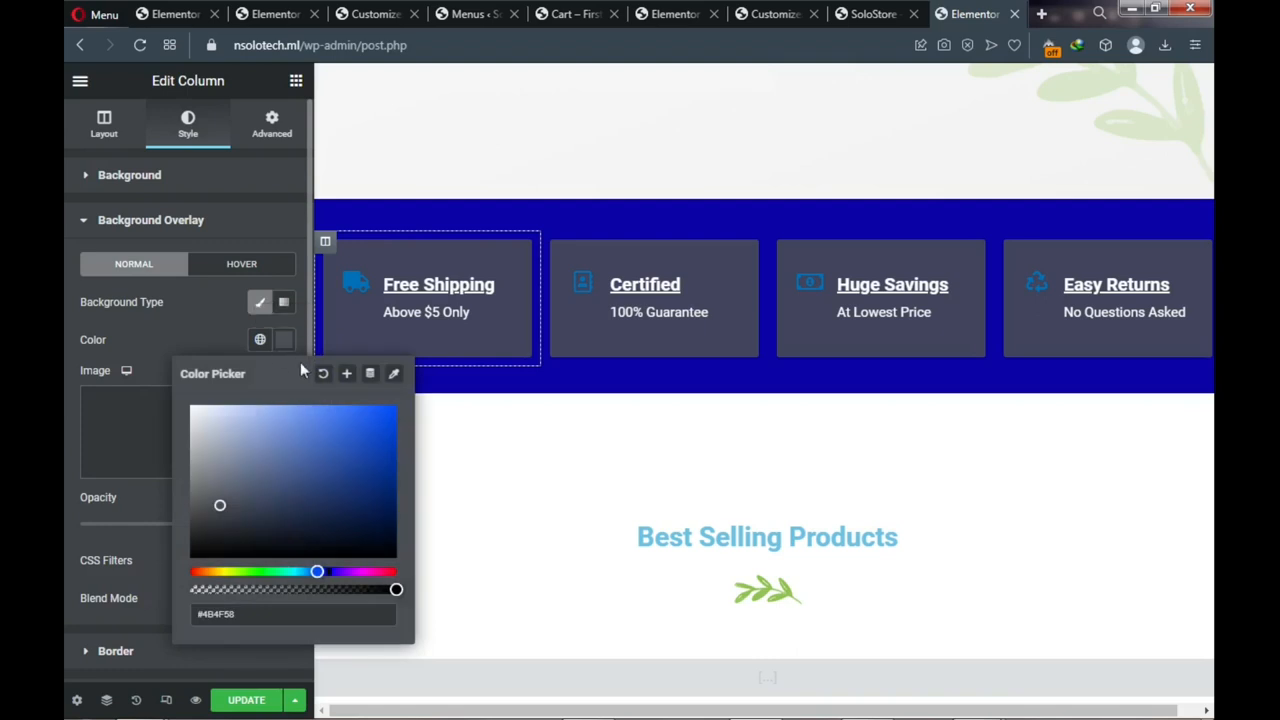
click(323, 376)
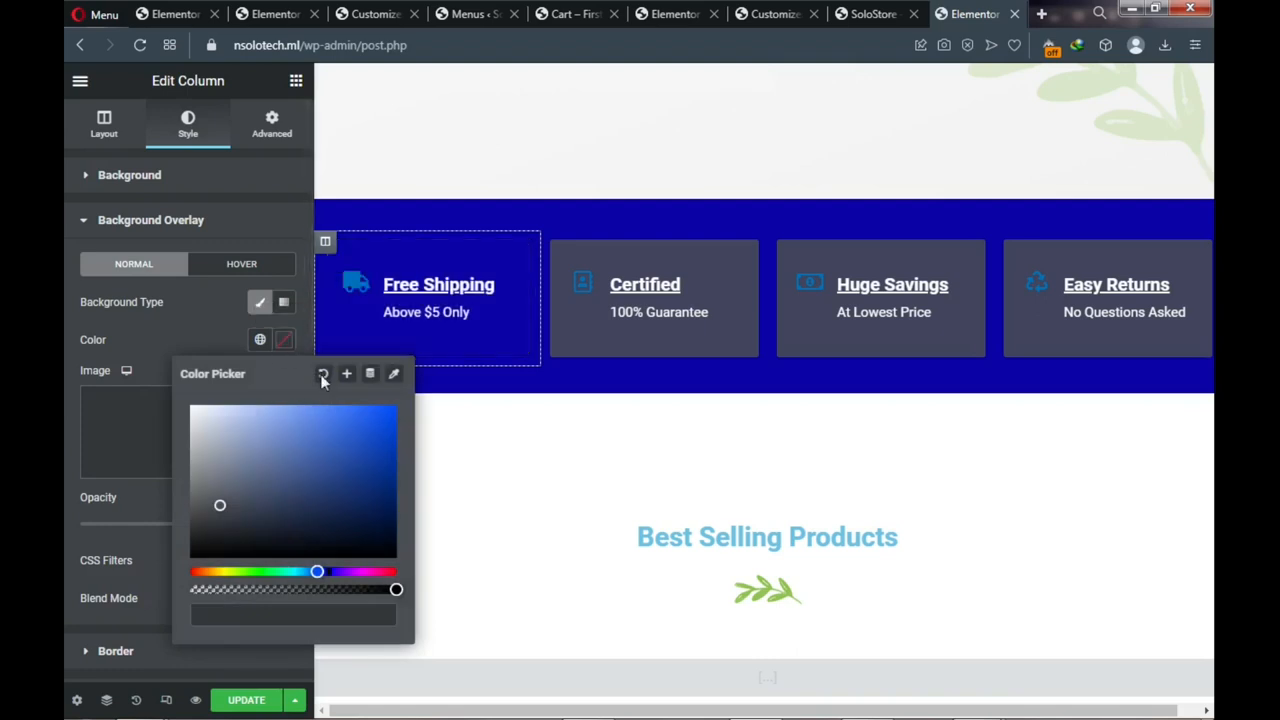
click(89, 187)
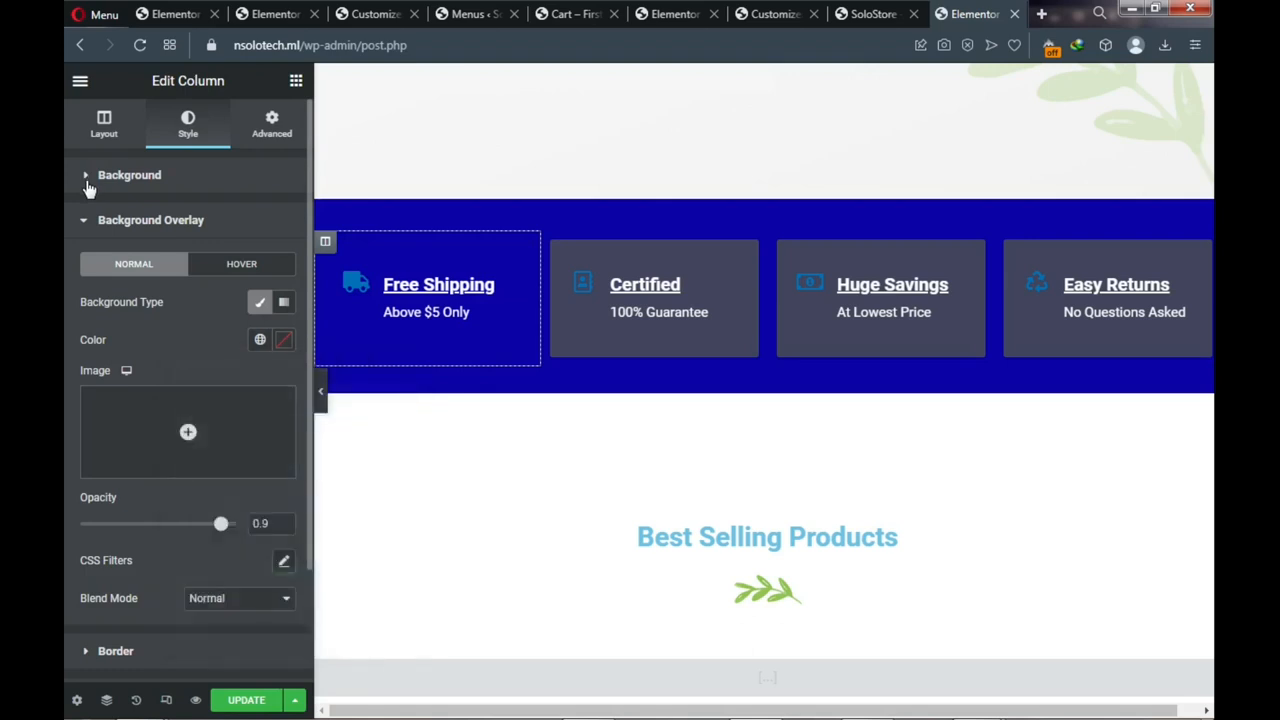
Set the Free Shipping column's background color to orange #DE8507 and copy the color code
click(87, 186)
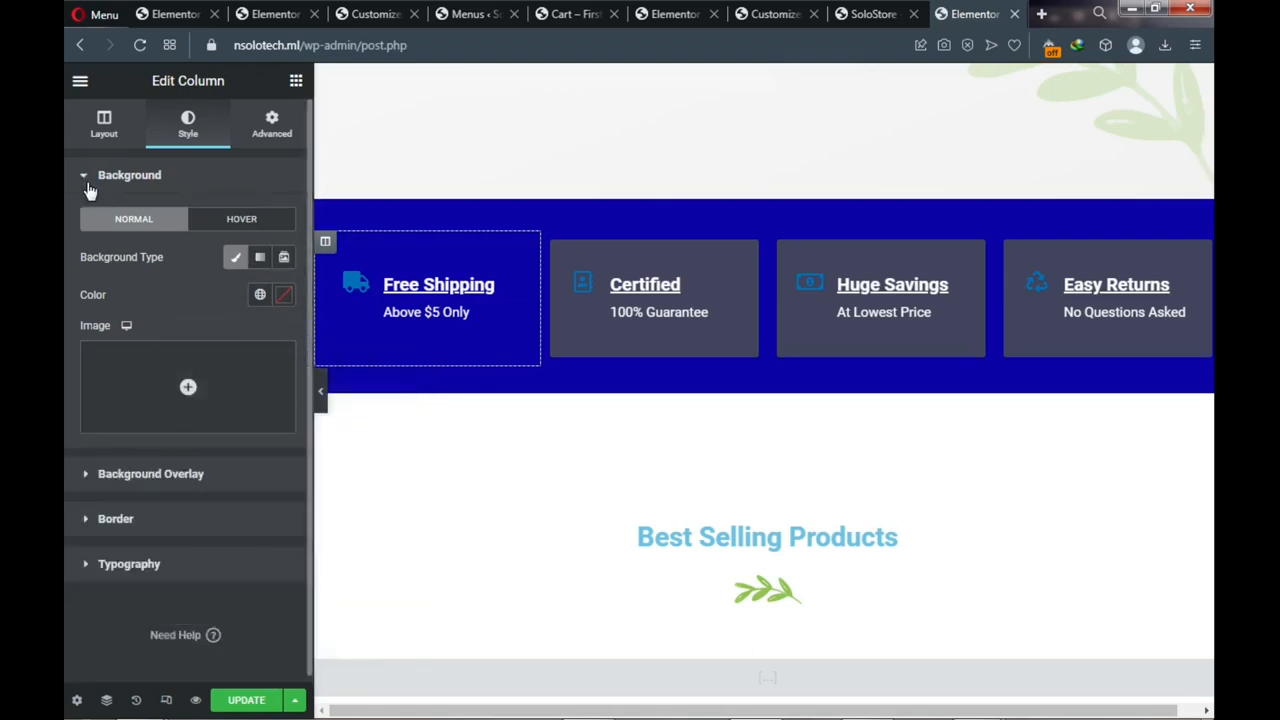
click(283, 296)
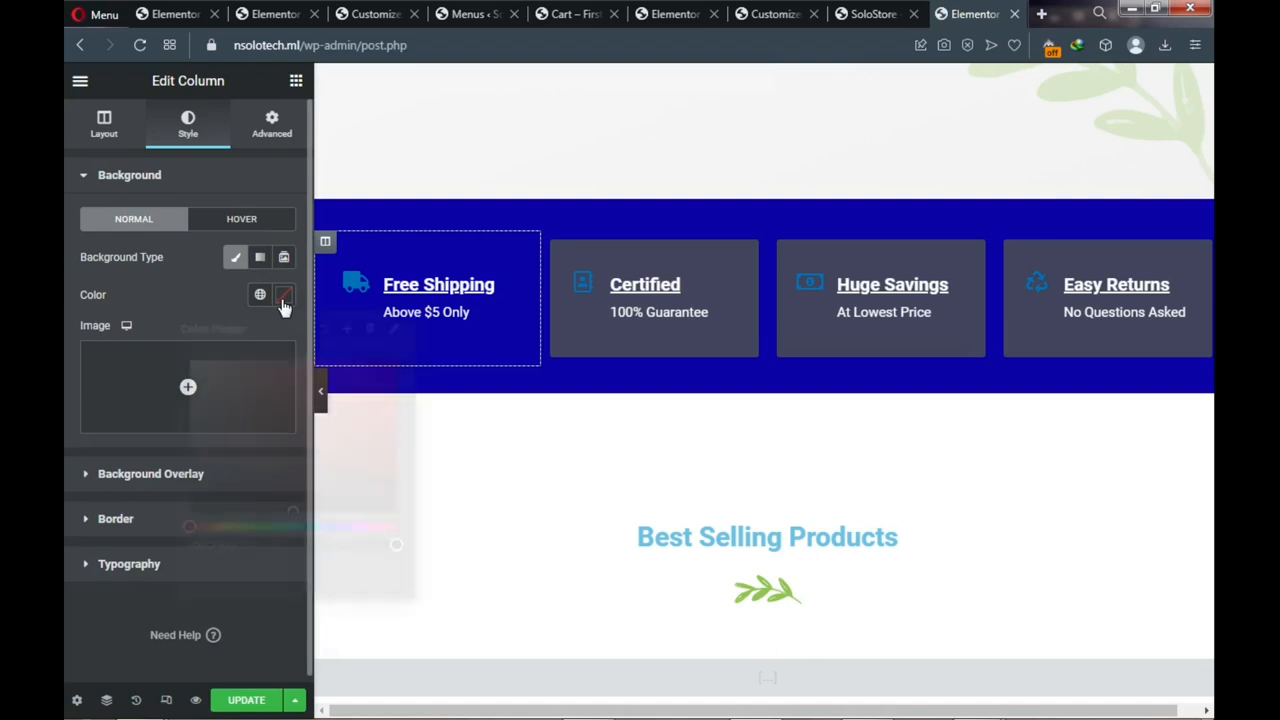
click(209, 527)
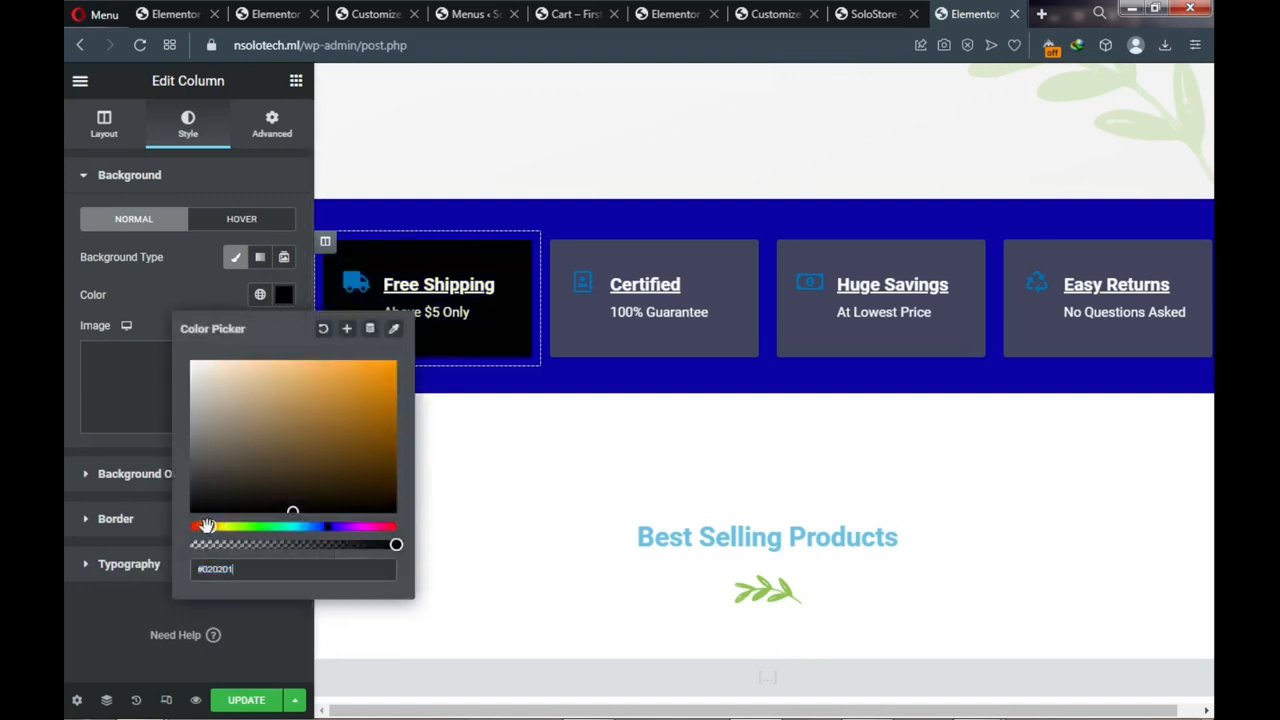
click(386, 381)
drag(386, 381, 389, 379)
click(248, 569)
key(ctrl+c)
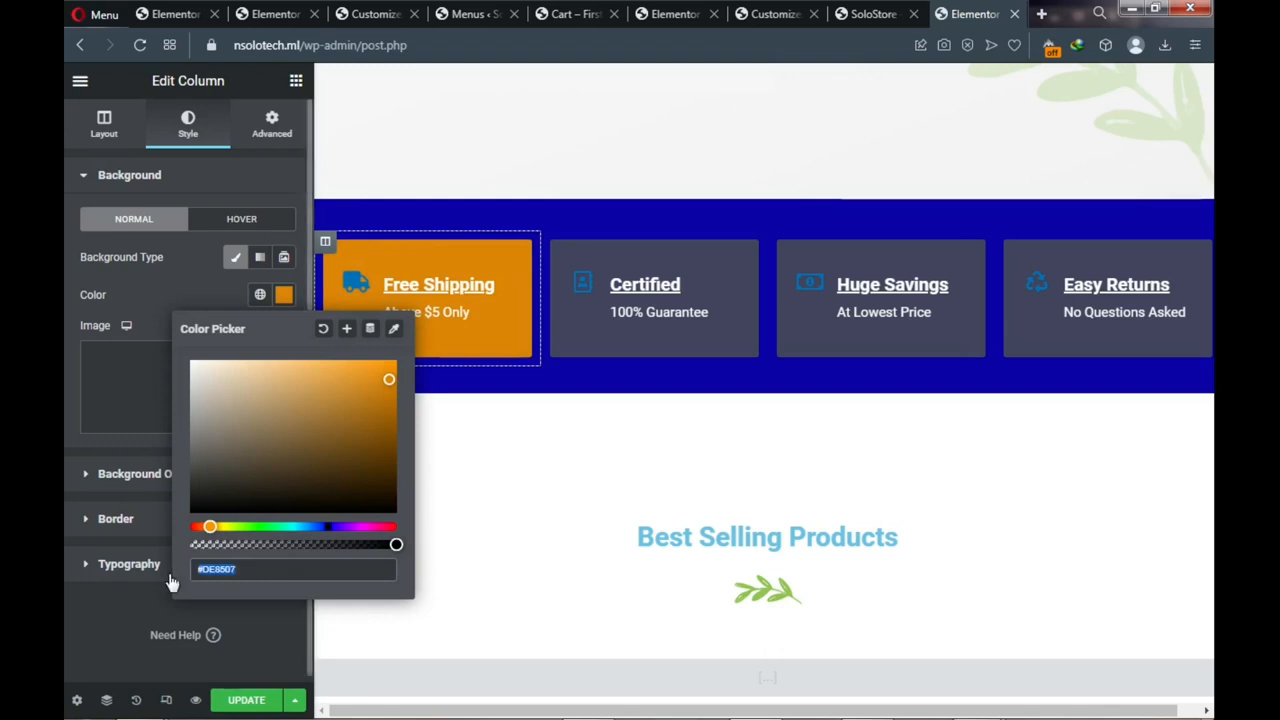
key(BackSpace)
key(ctrl+v)
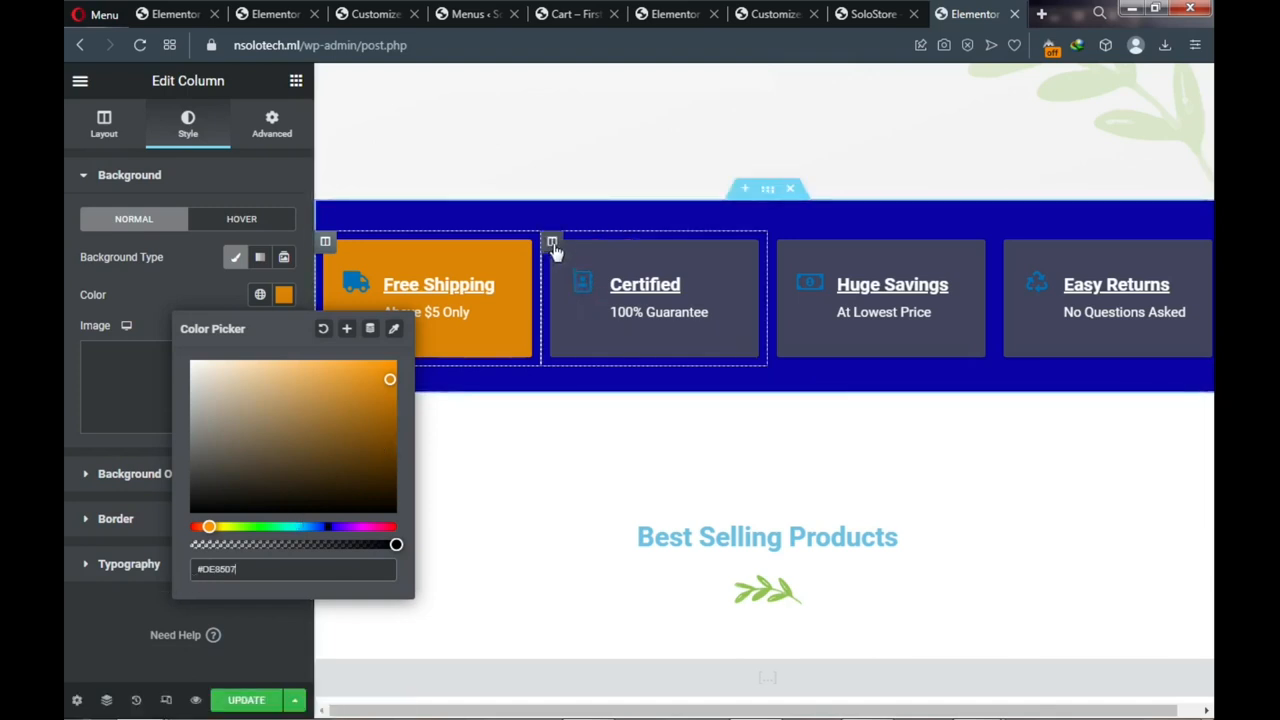
Clear the Certified column's background overlay color and set its background color to the copied #DE8507
click(553, 244)
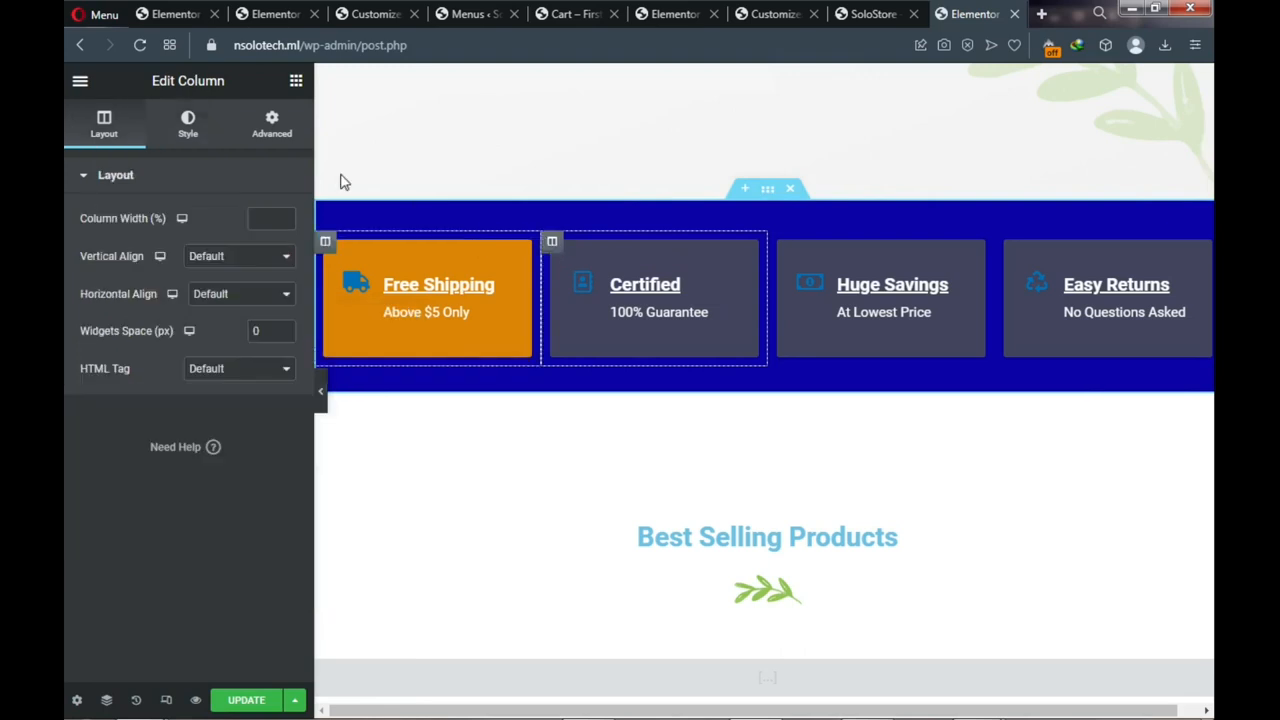
click(194, 133)
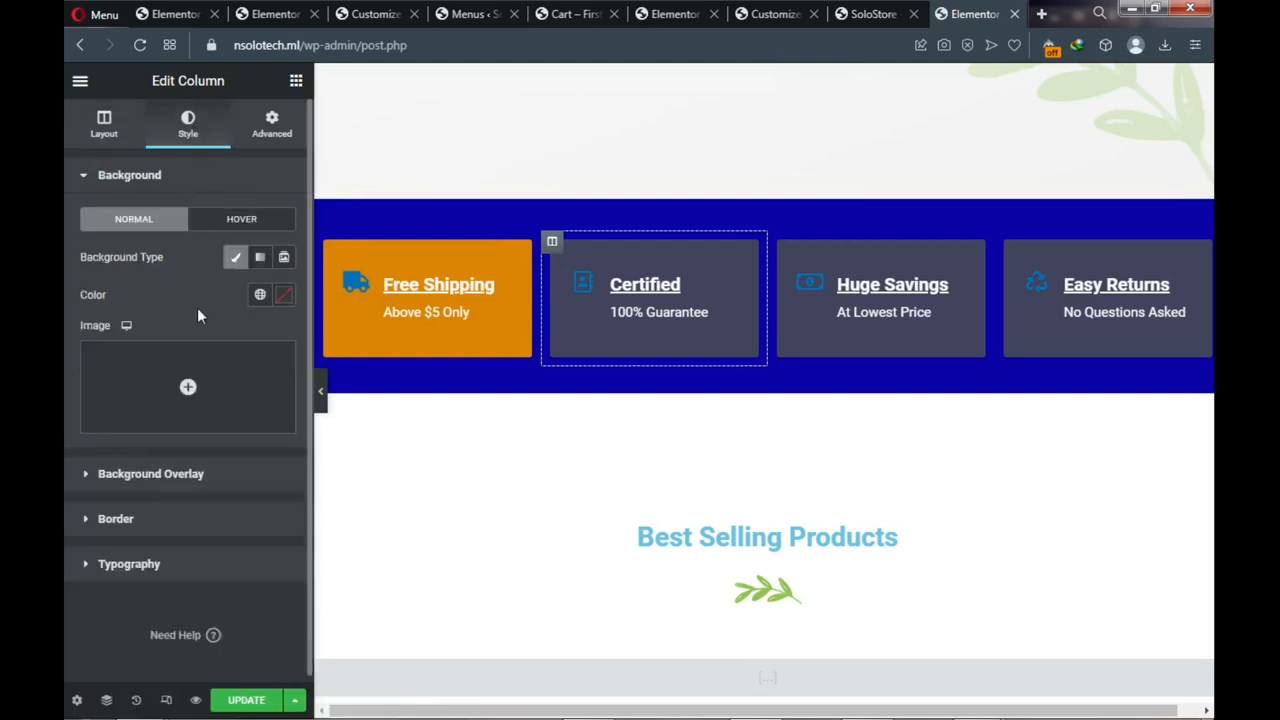
click(90, 483)
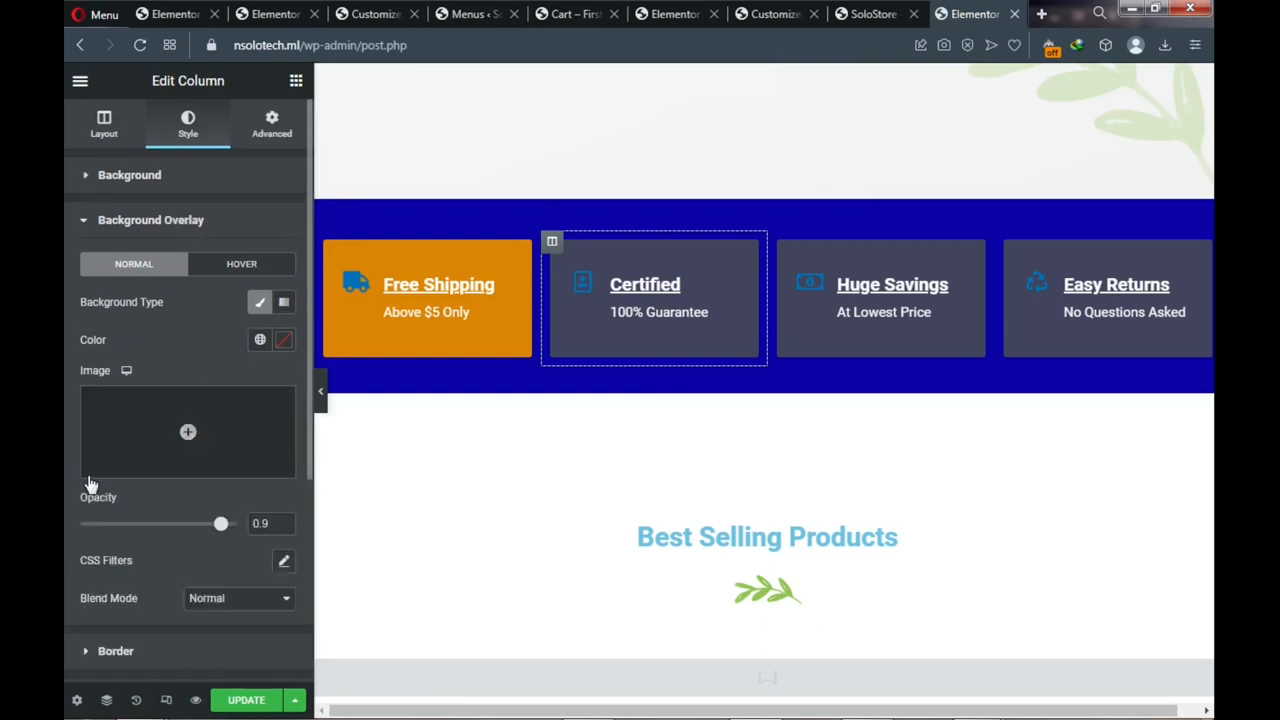
click(285, 342)
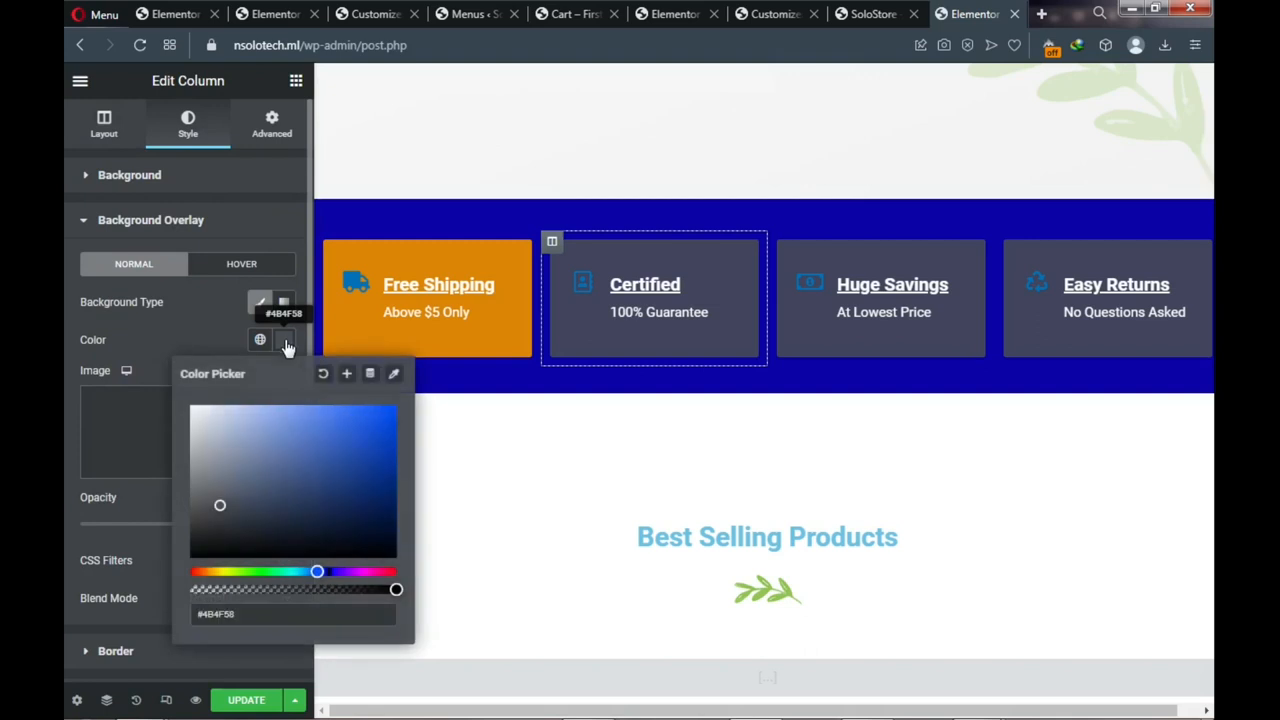
click(322, 376)
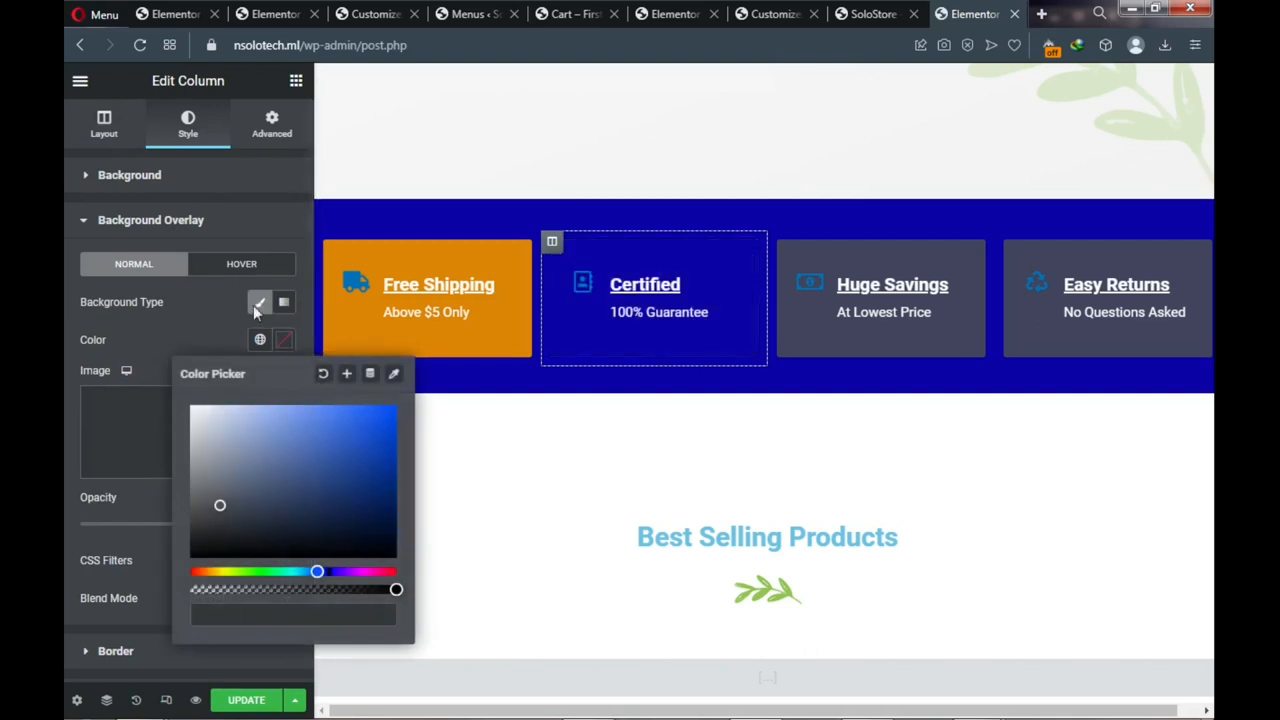
click(85, 188)
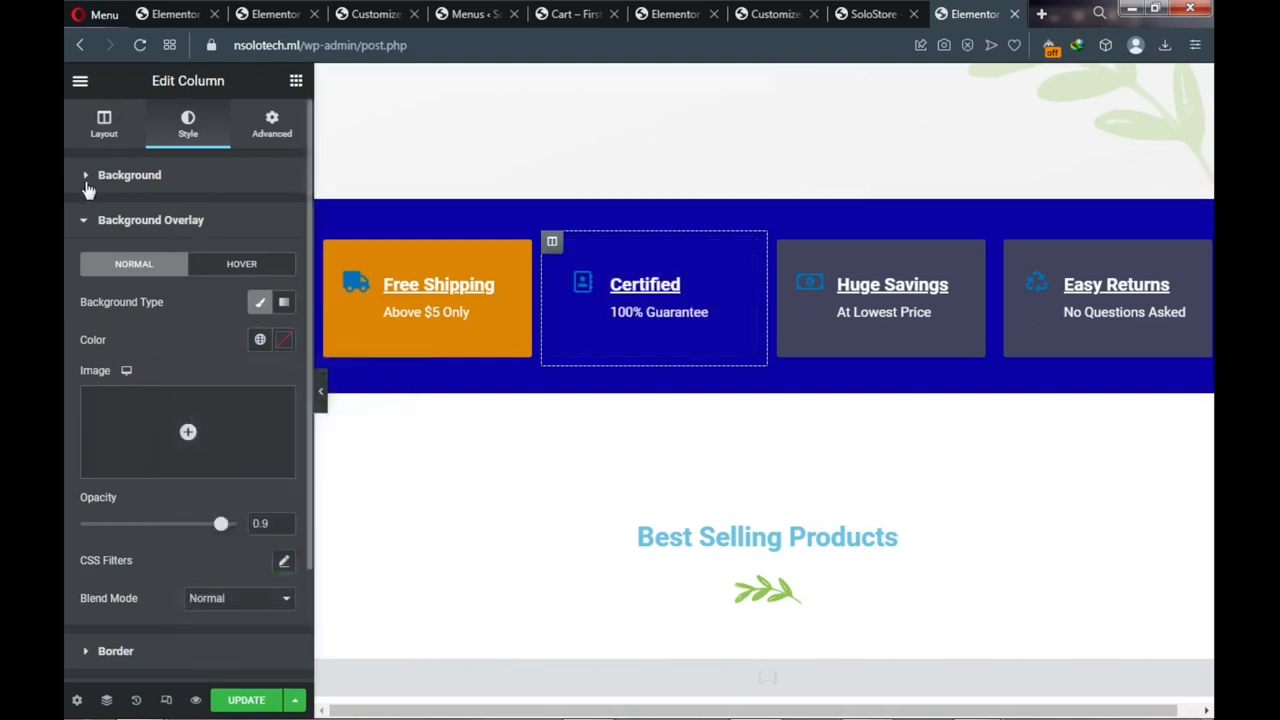
click(88, 188)
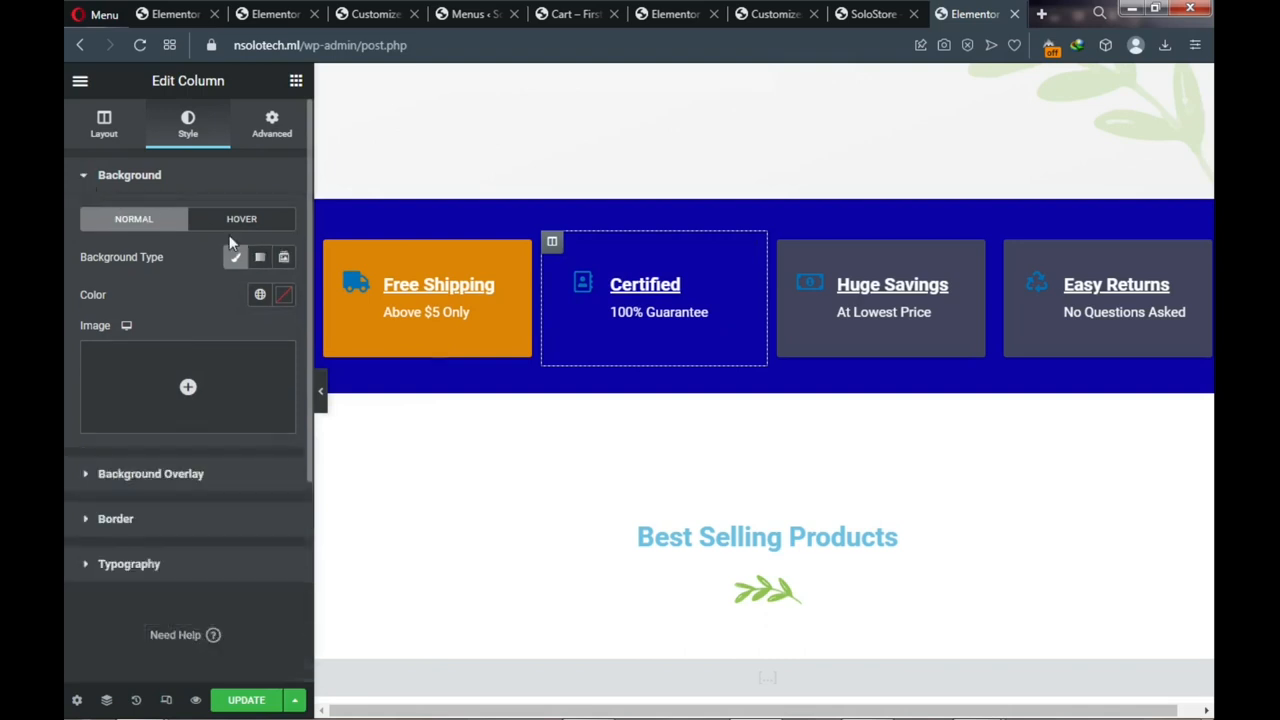
click(284, 300)
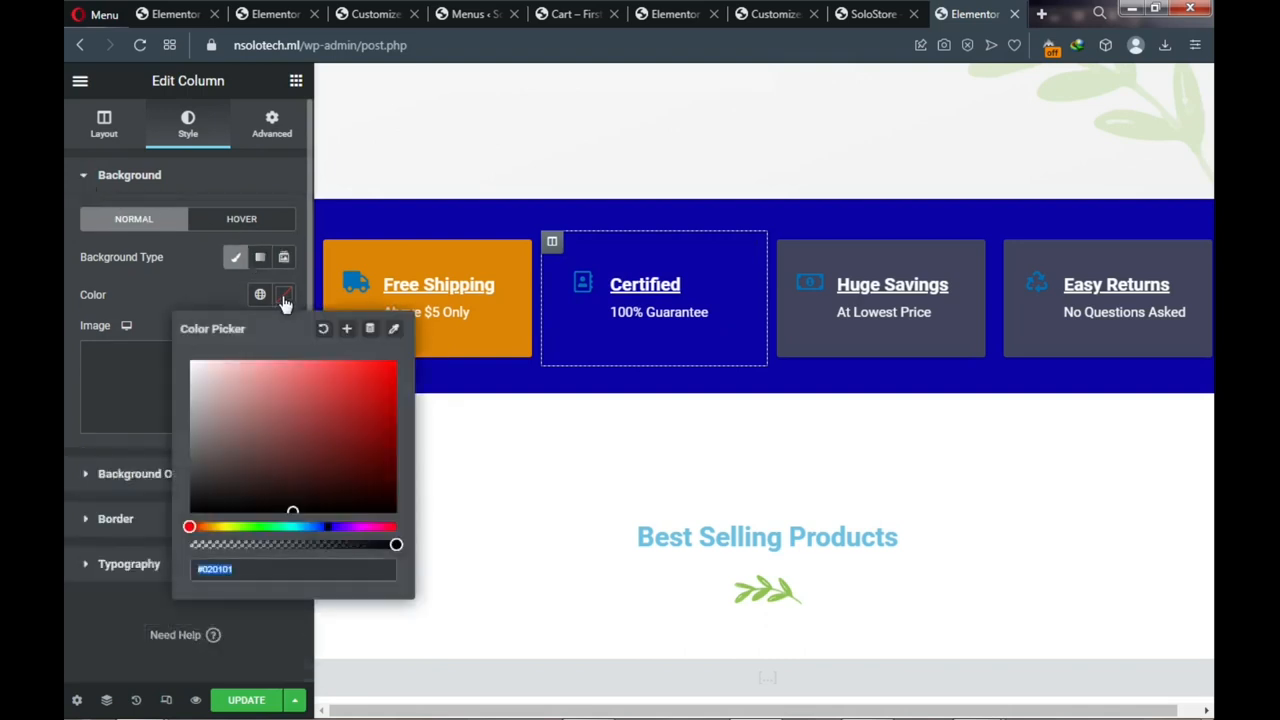
key(ctrl+v)
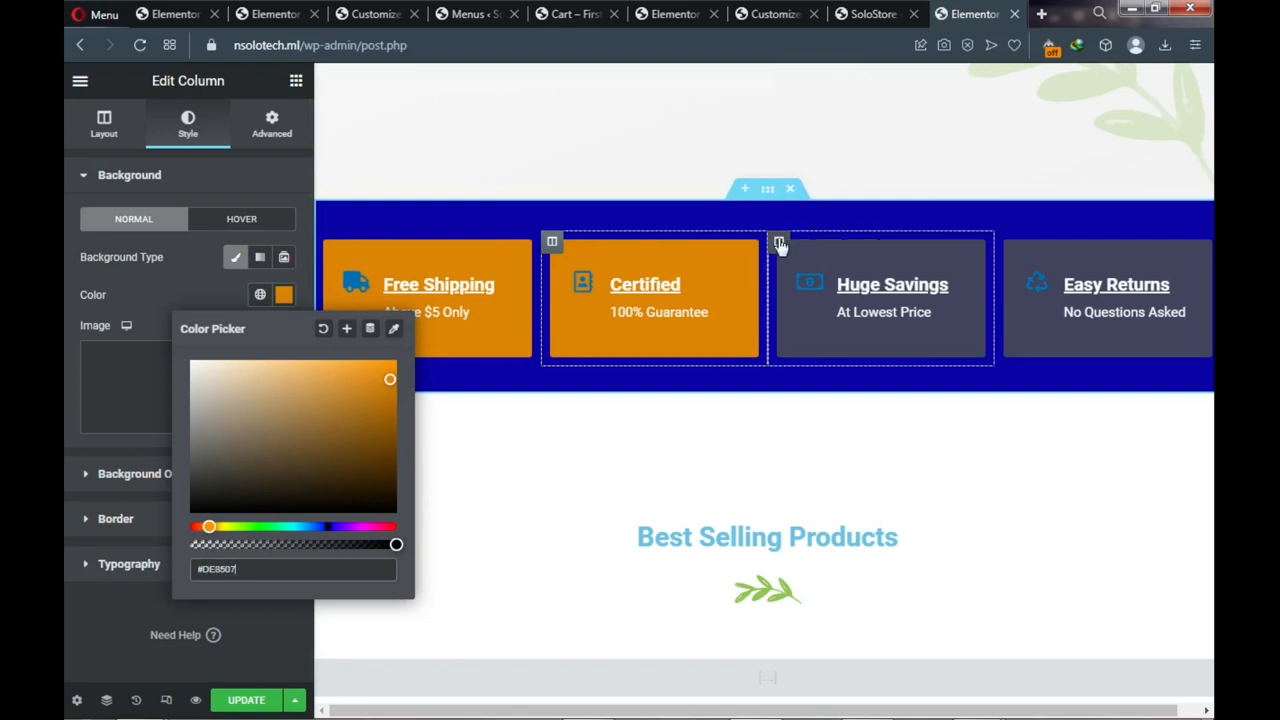
Clear the Huge Savings column's background overlay color and set its background color to the copied #DE8507
click(779, 244)
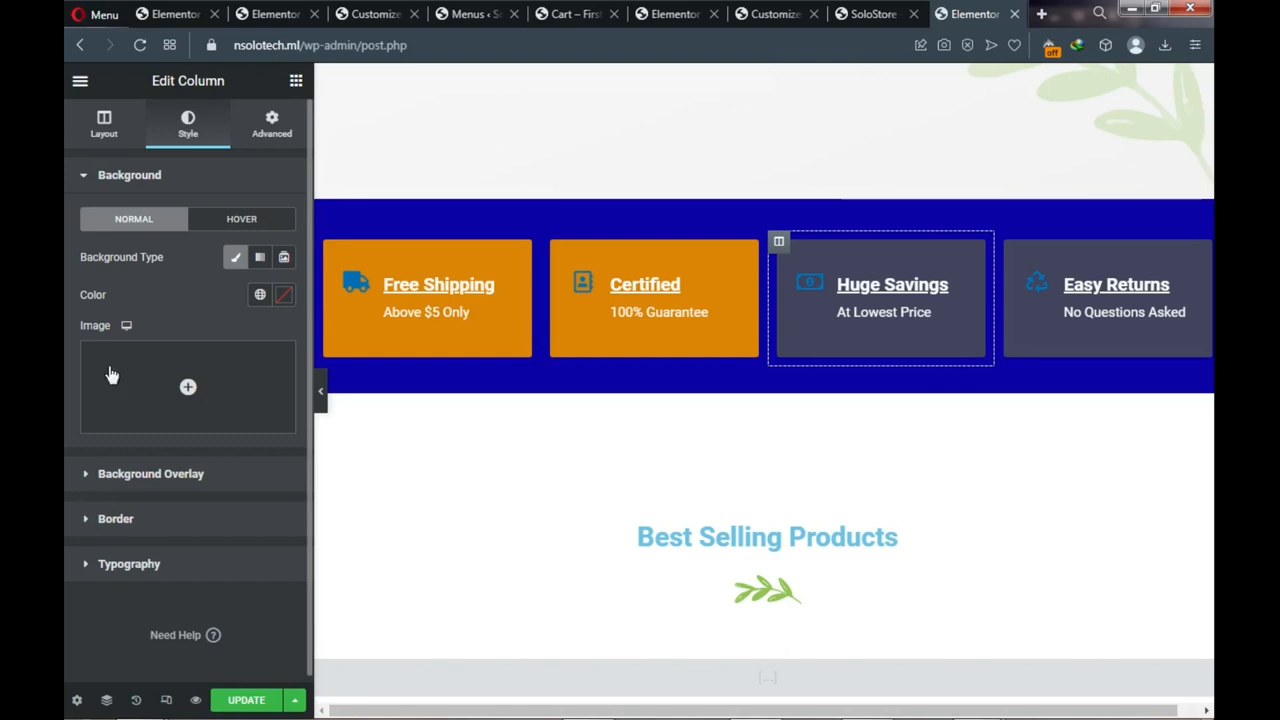
click(87, 476)
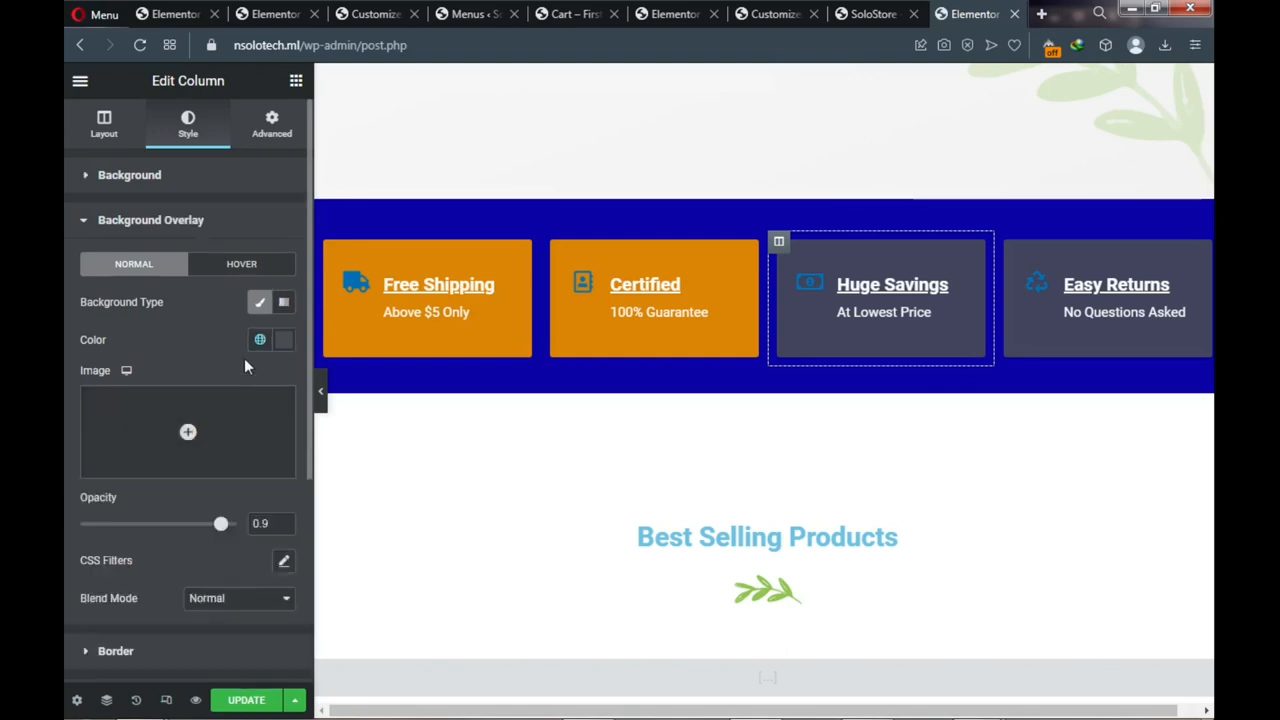
click(284, 342)
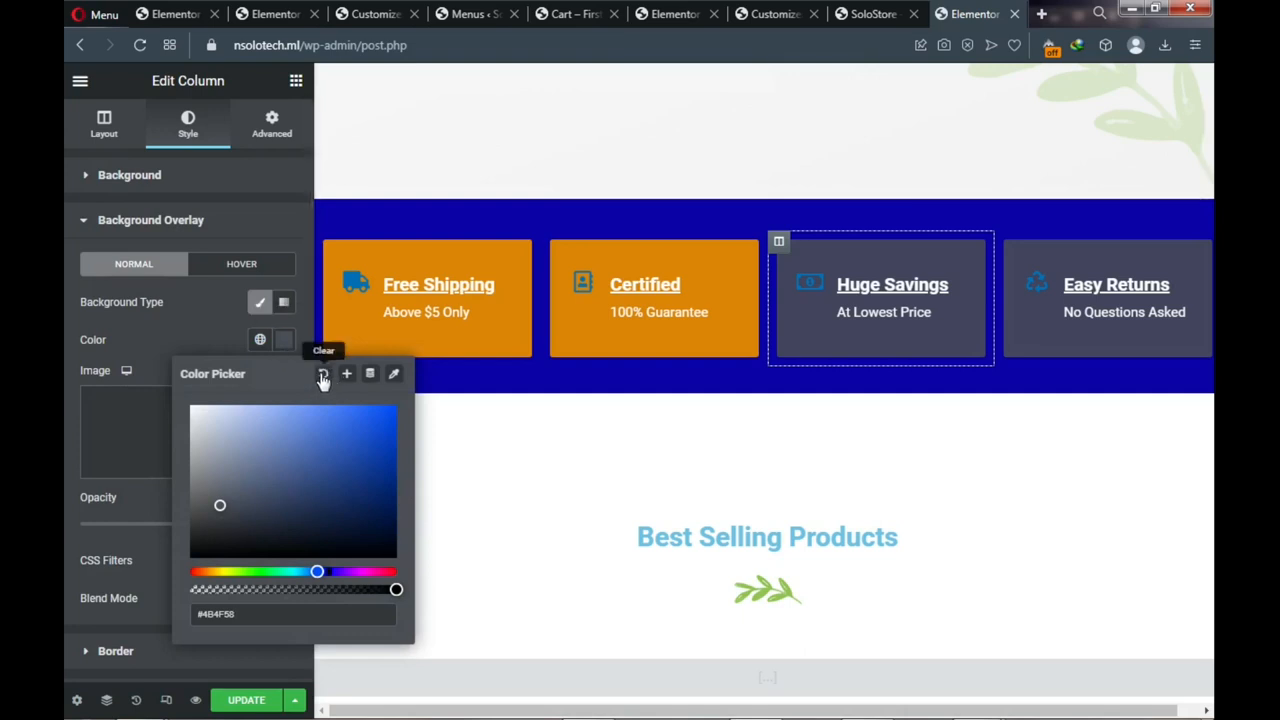
click(322, 376)
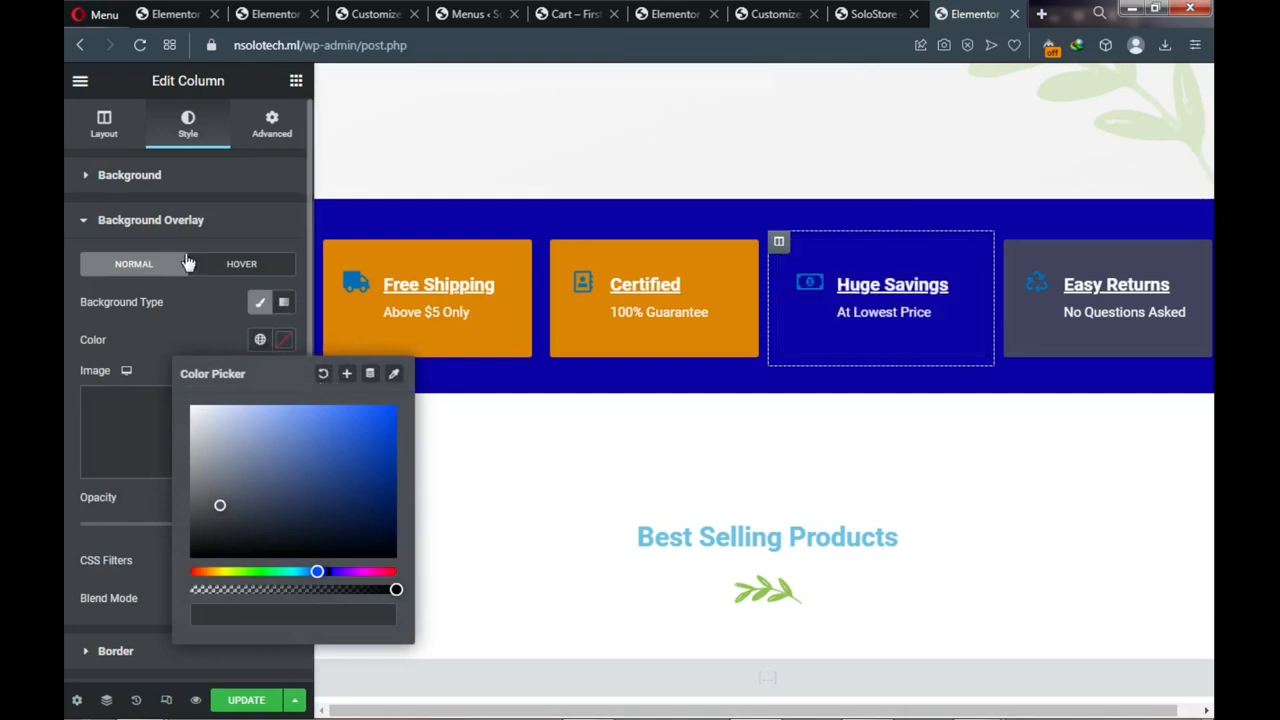
click(89, 180)
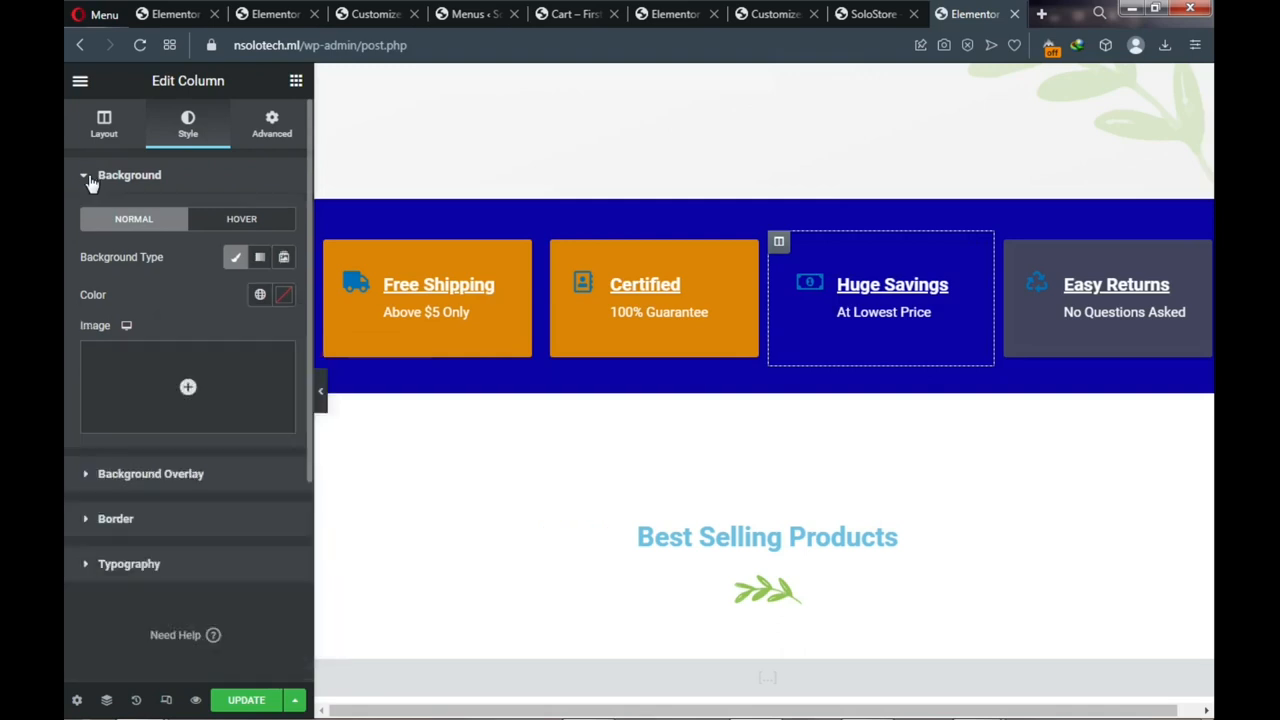
click(284, 297)
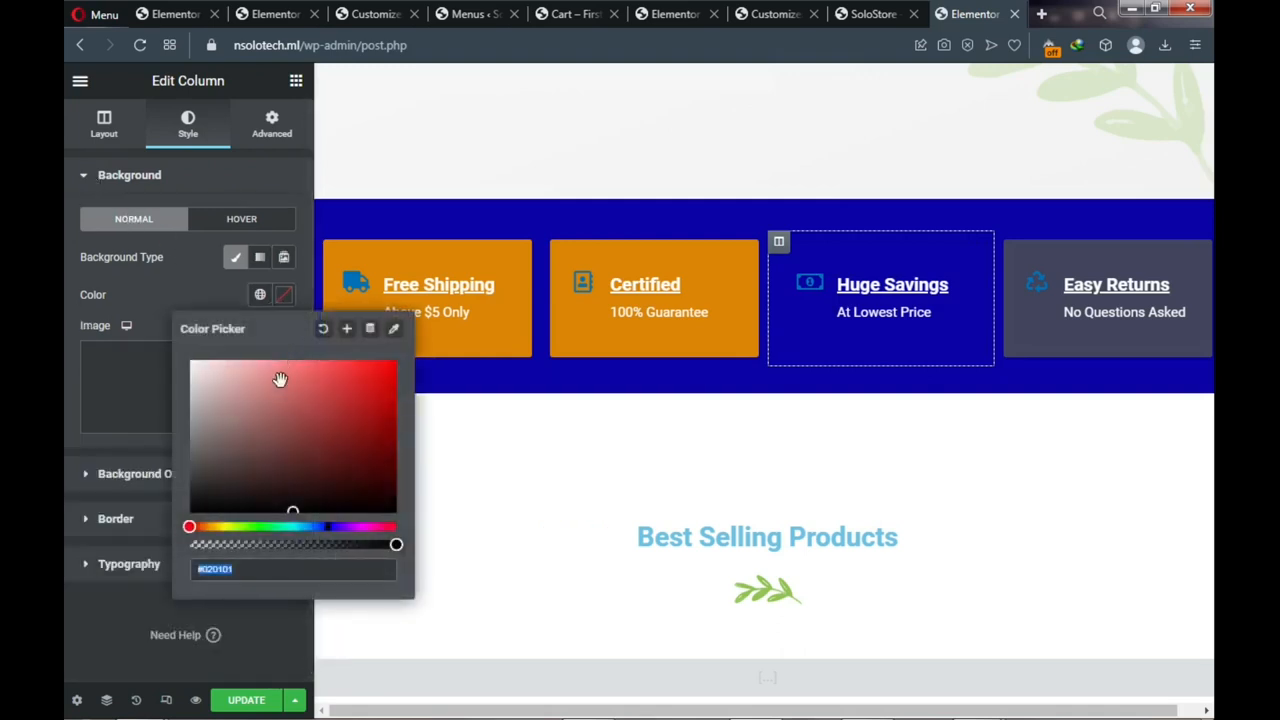
key(ctrl+v)
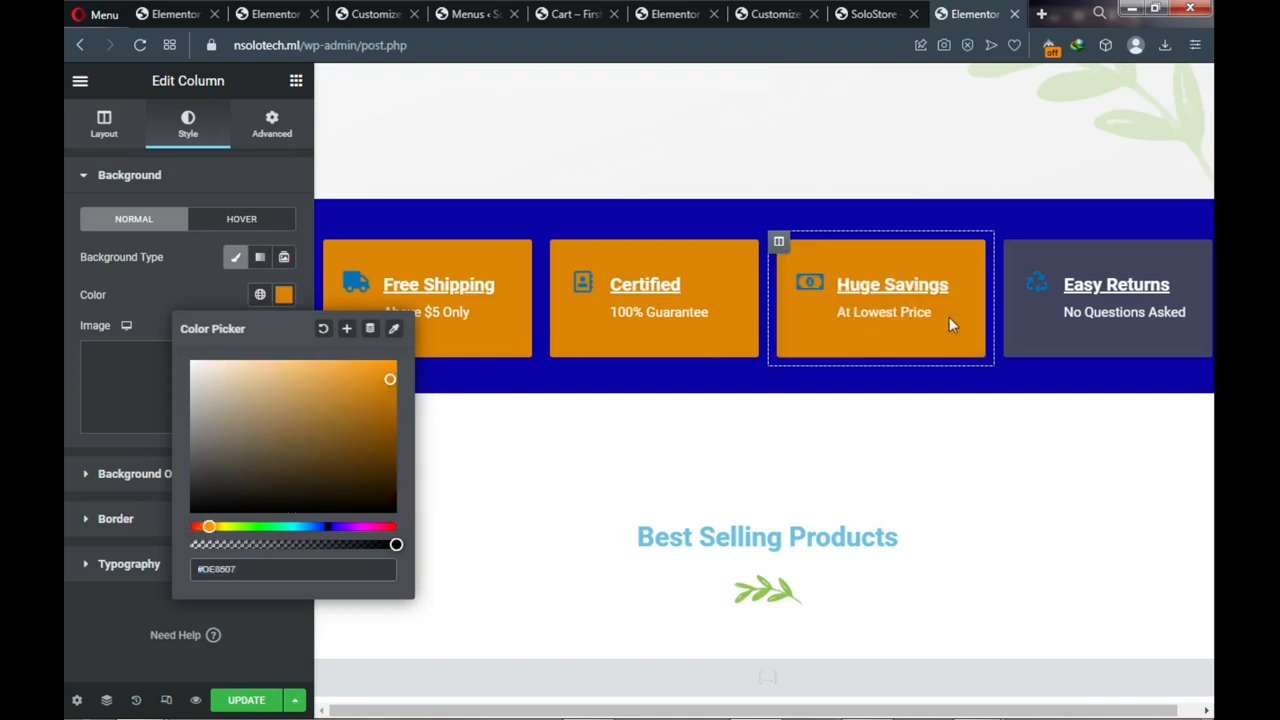
Open the style settings of the Easy Returns column and start Cursor Highlighter 2
mouse_move(1023, 259)
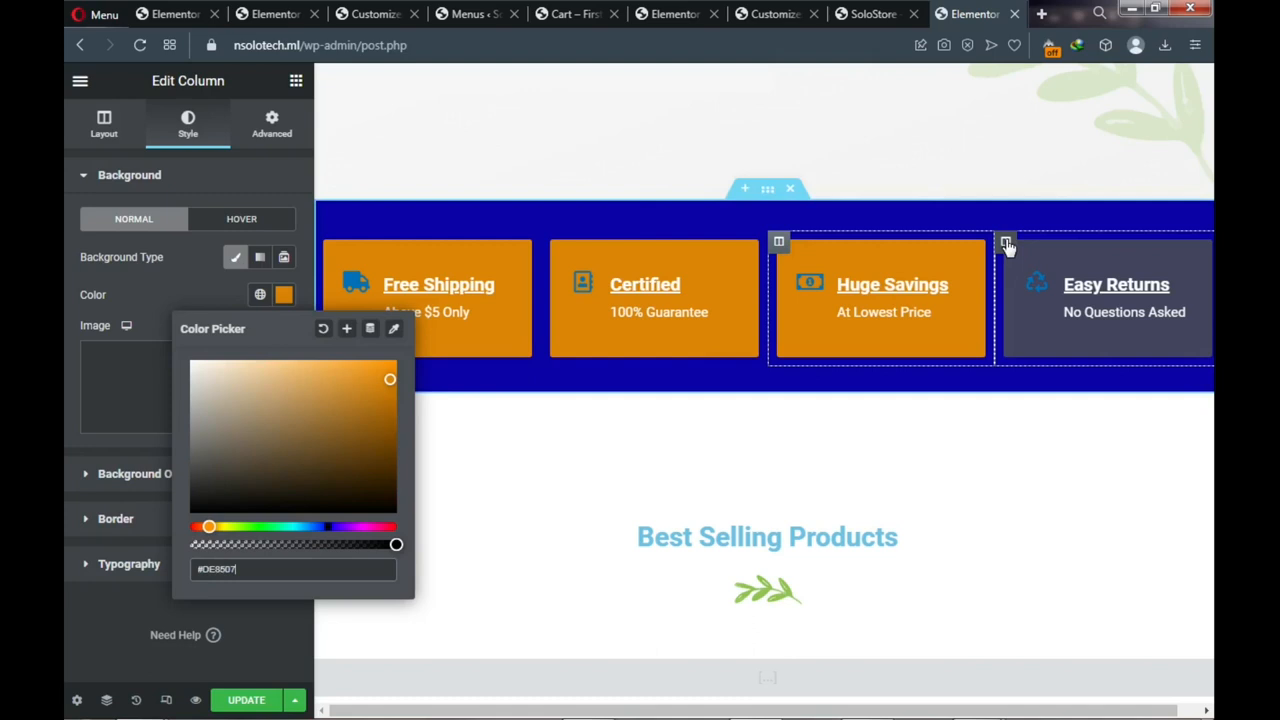
click(1006, 243)
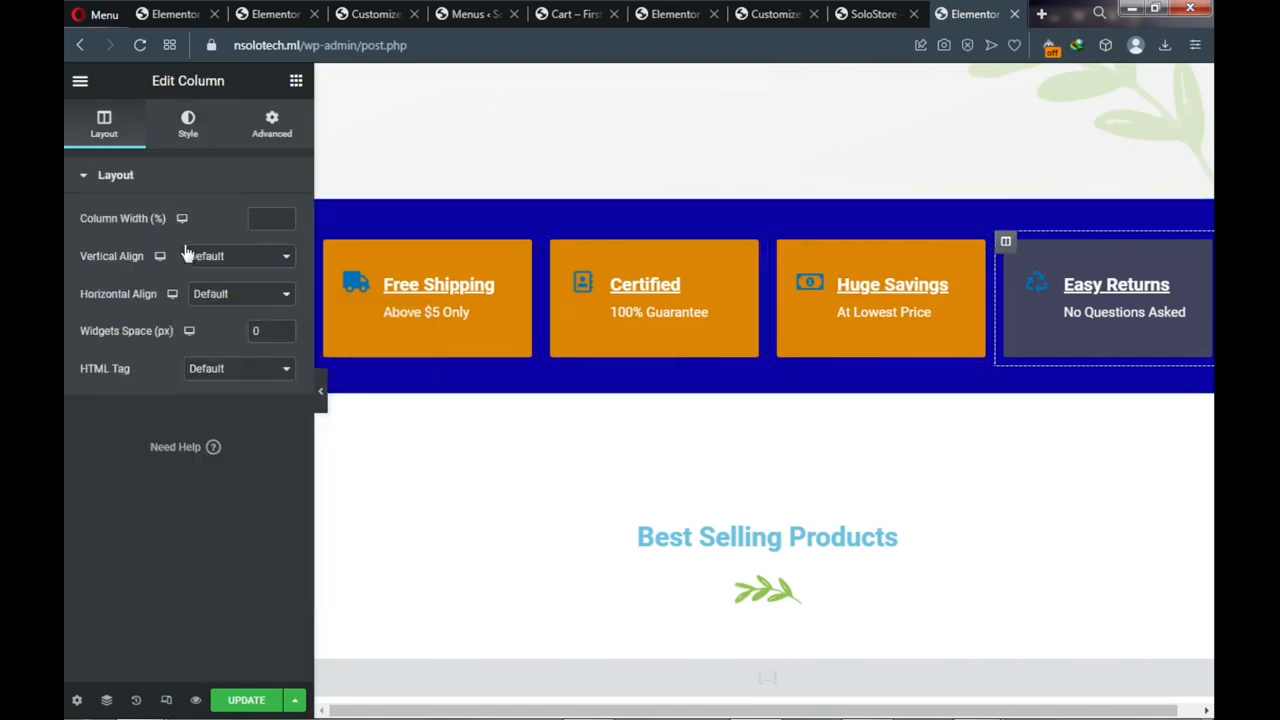
click(190, 142)
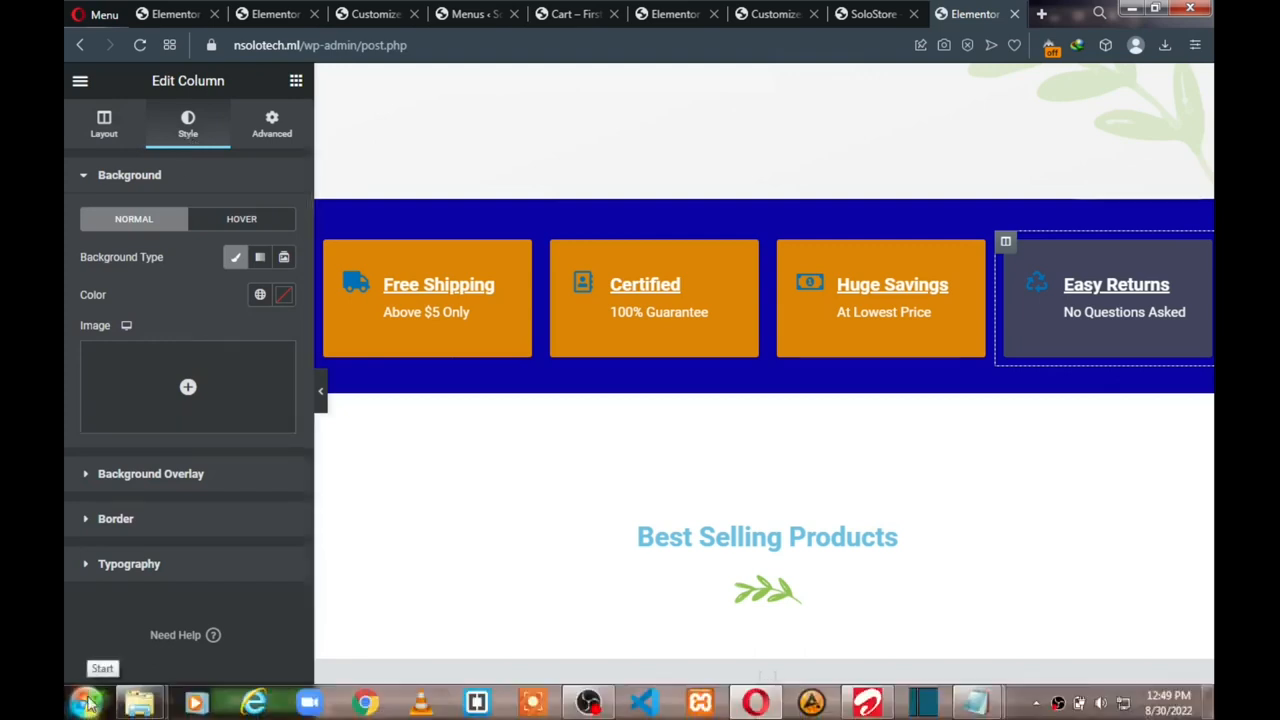
click(87, 703)
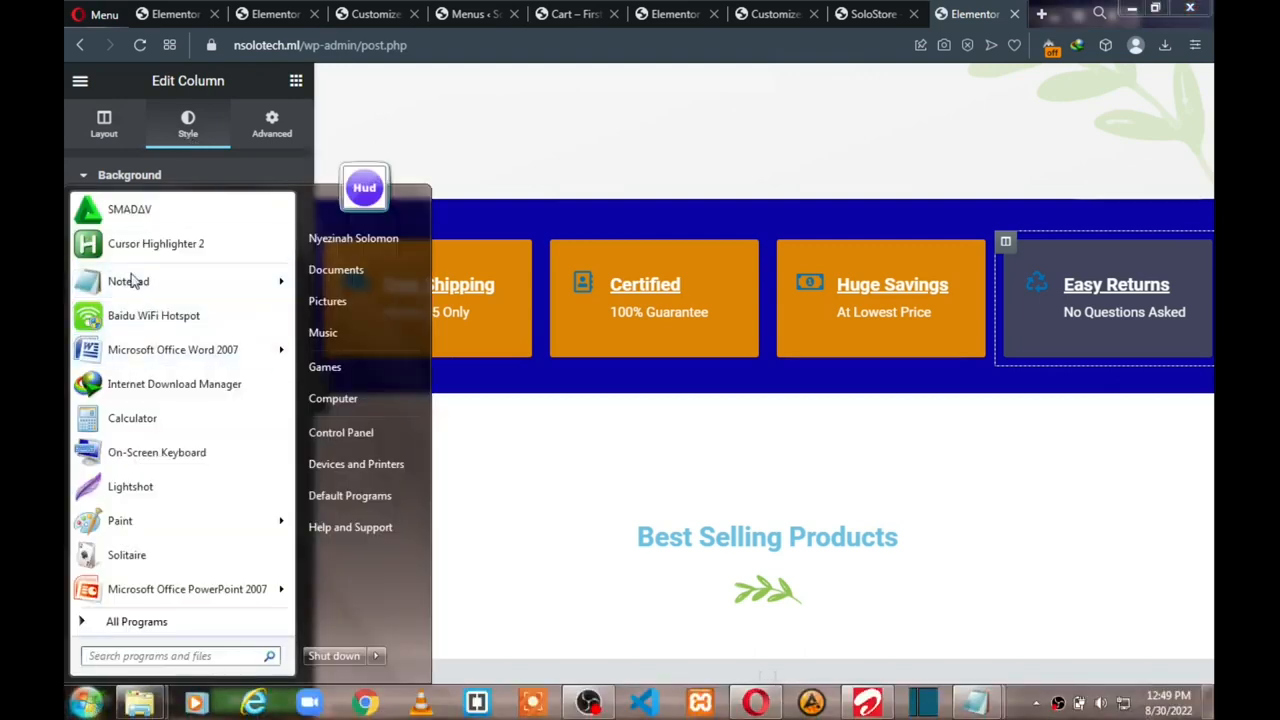
click(142, 246)
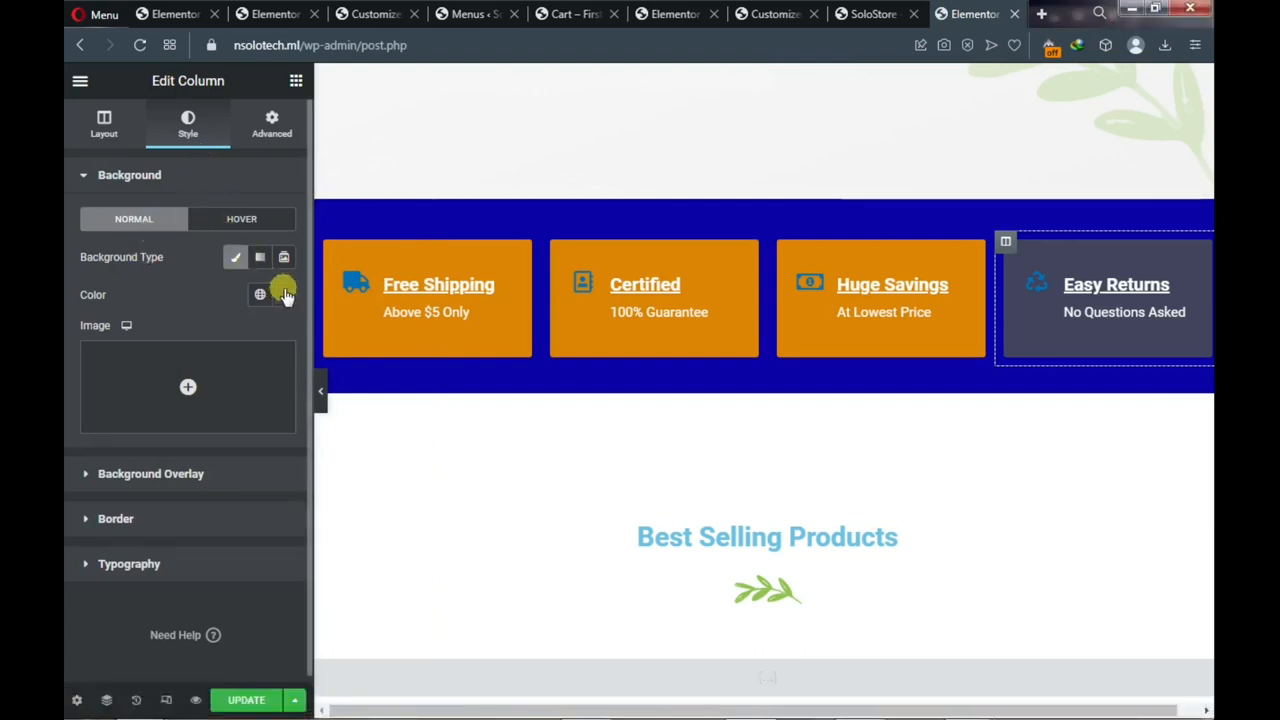
Clear the Easy Returns column's background overlay color and set its background color to #DE8507
click(100, 476)
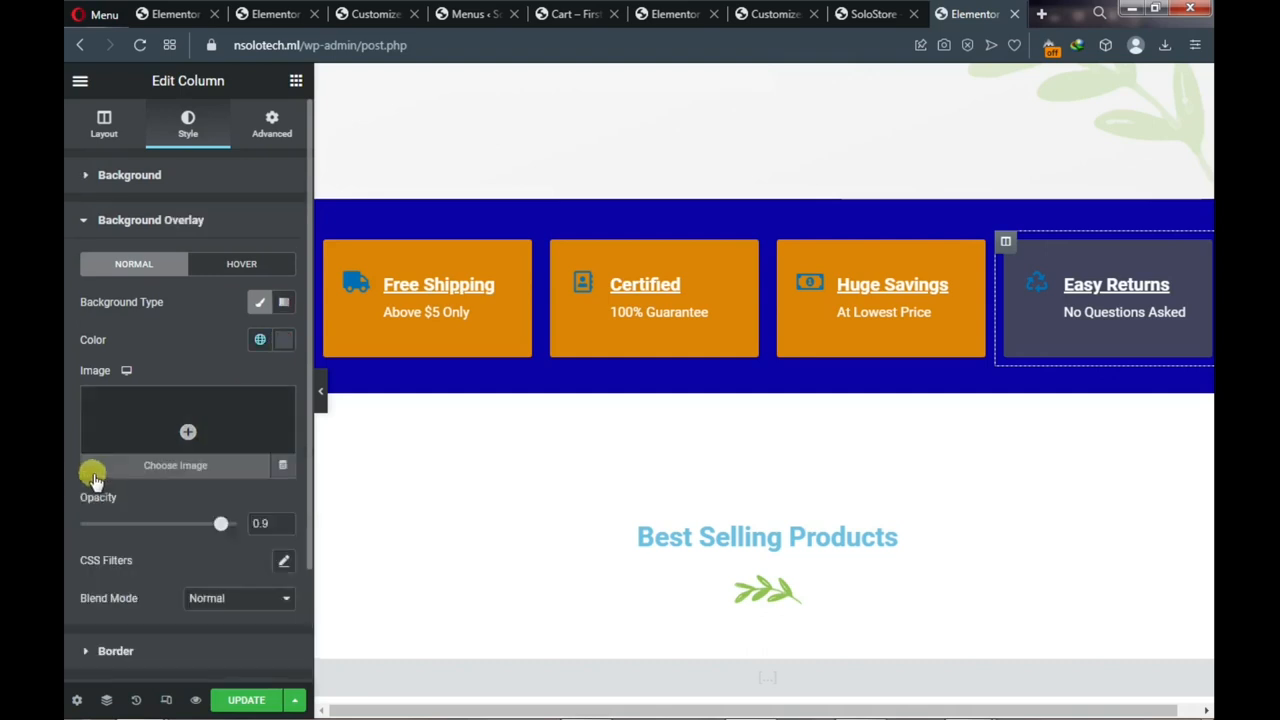
click(283, 342)
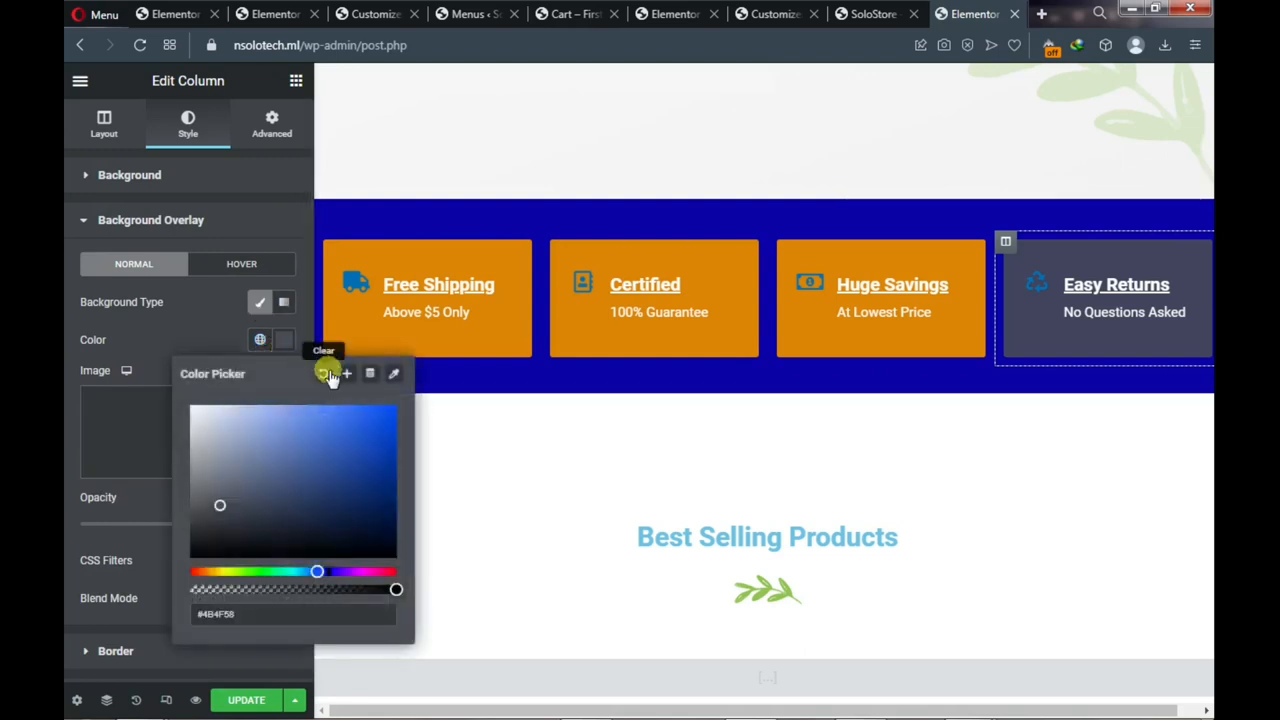
click(321, 375)
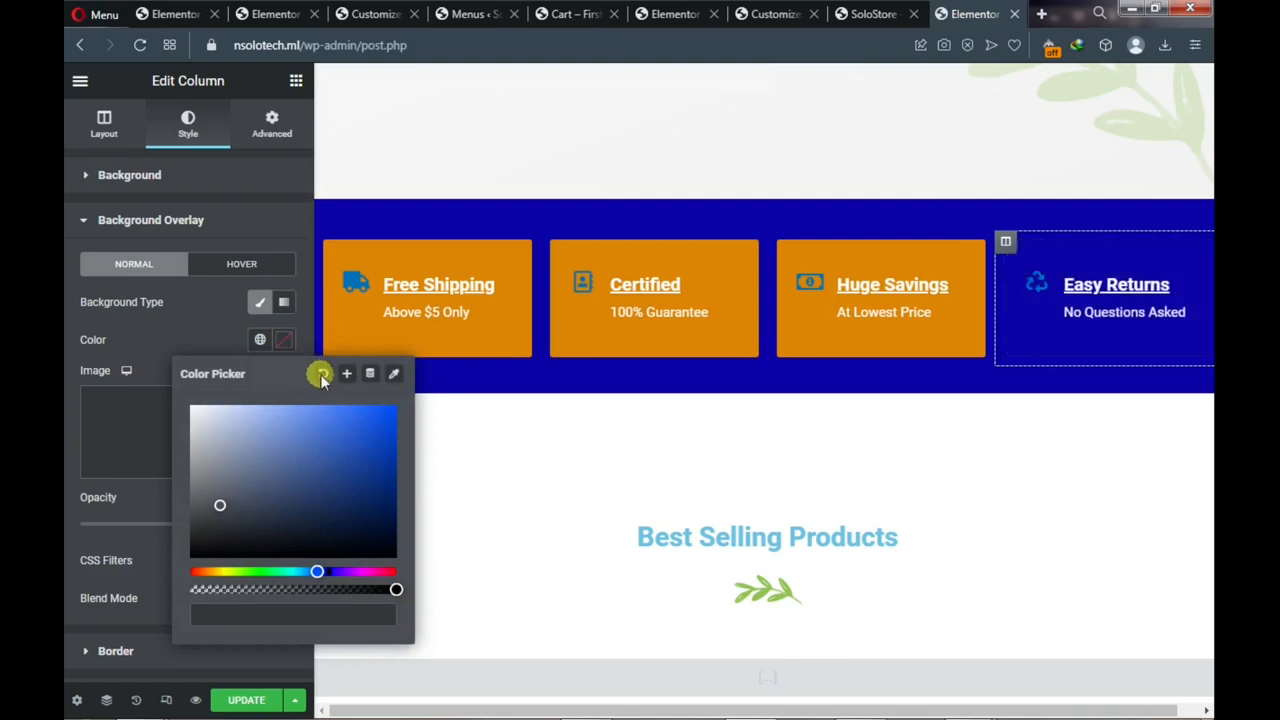
click(98, 185)
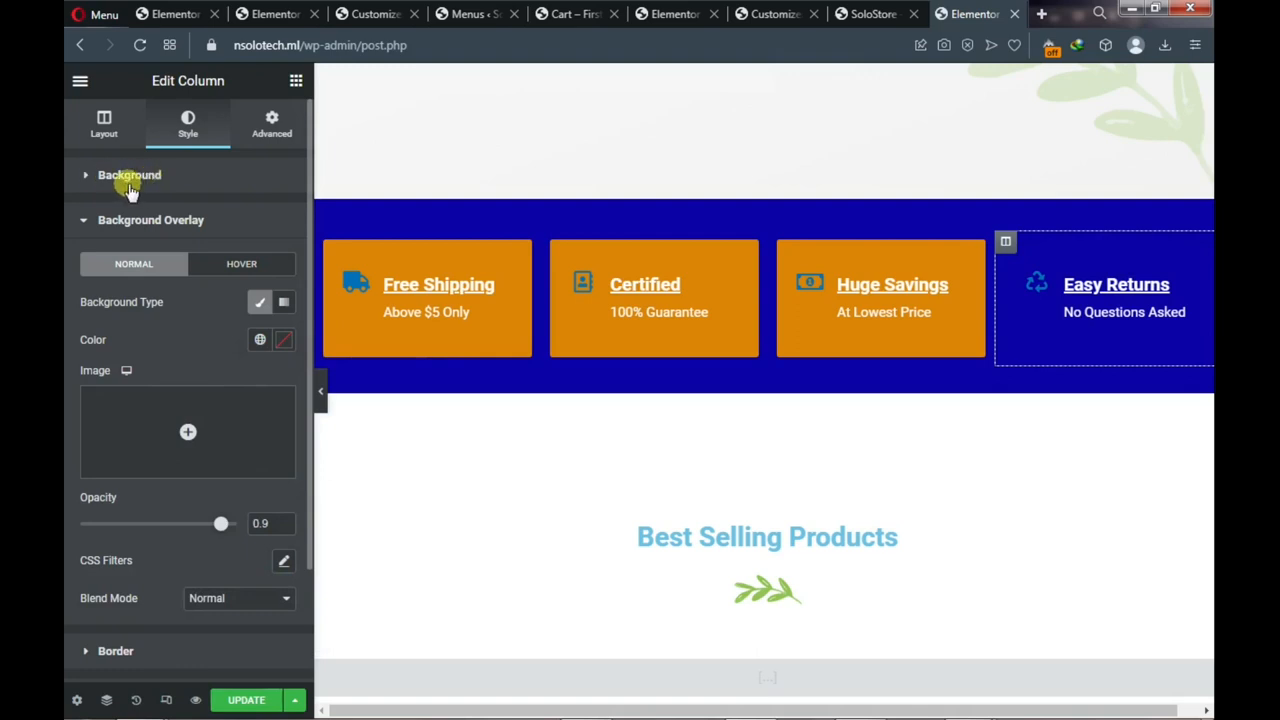
click(129, 178)
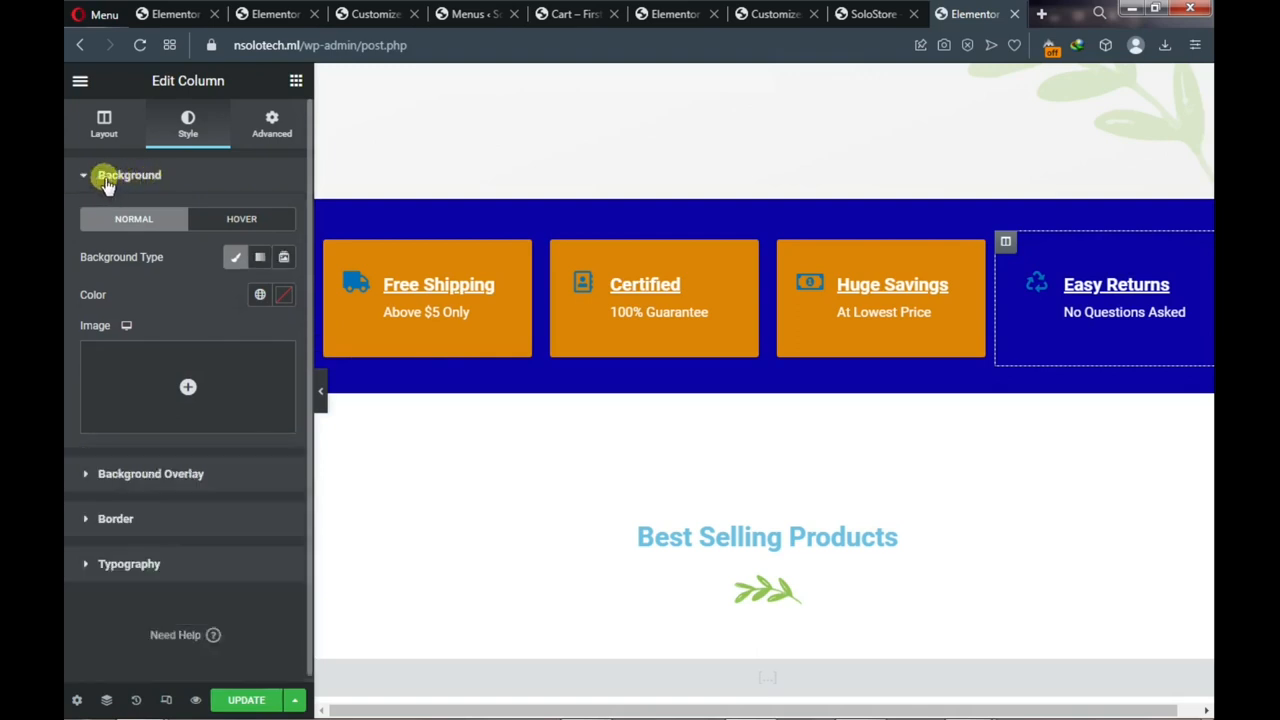
click(284, 295)
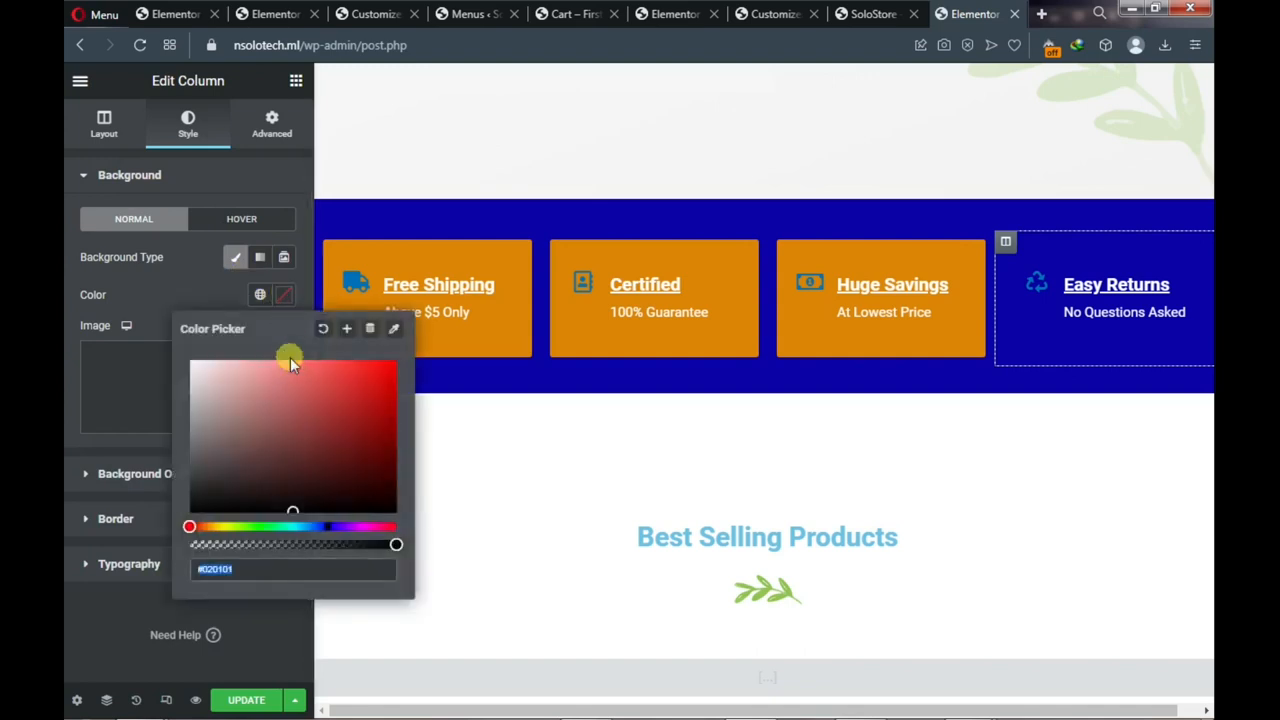
text(#DE8507)
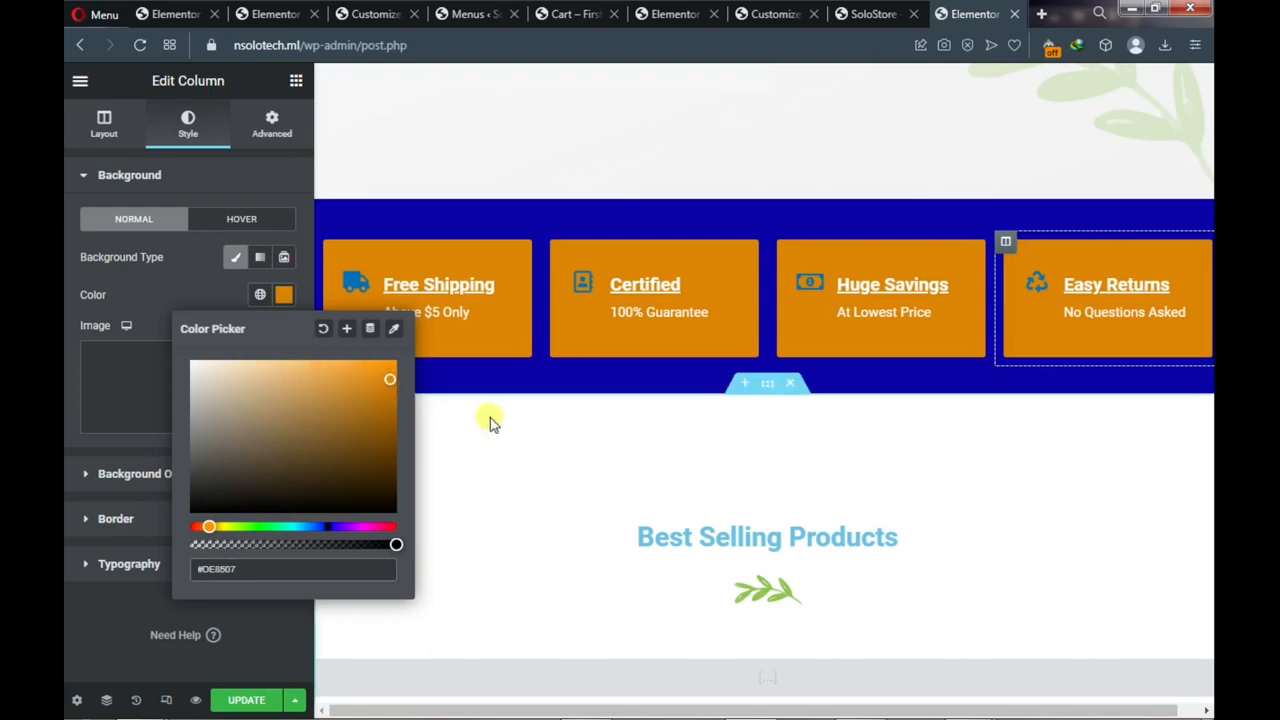
scroll(693, 342, up, 3)
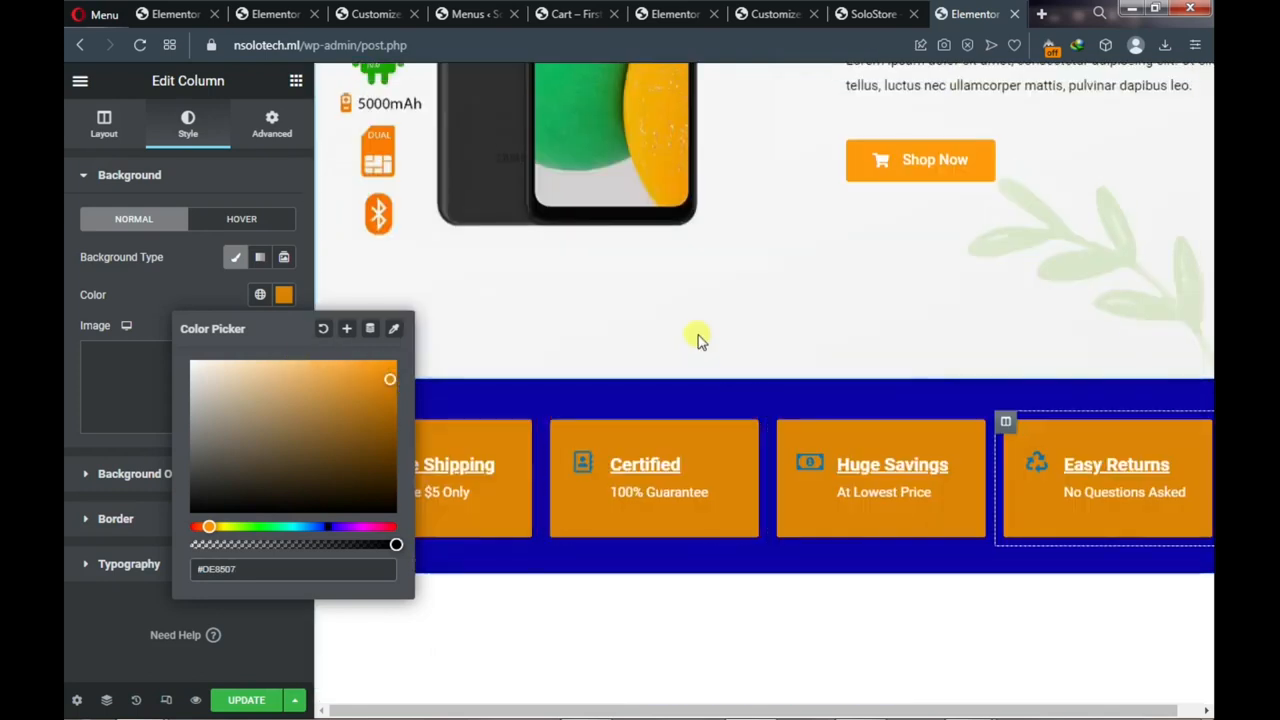
scroll(700, 340, up, 2)
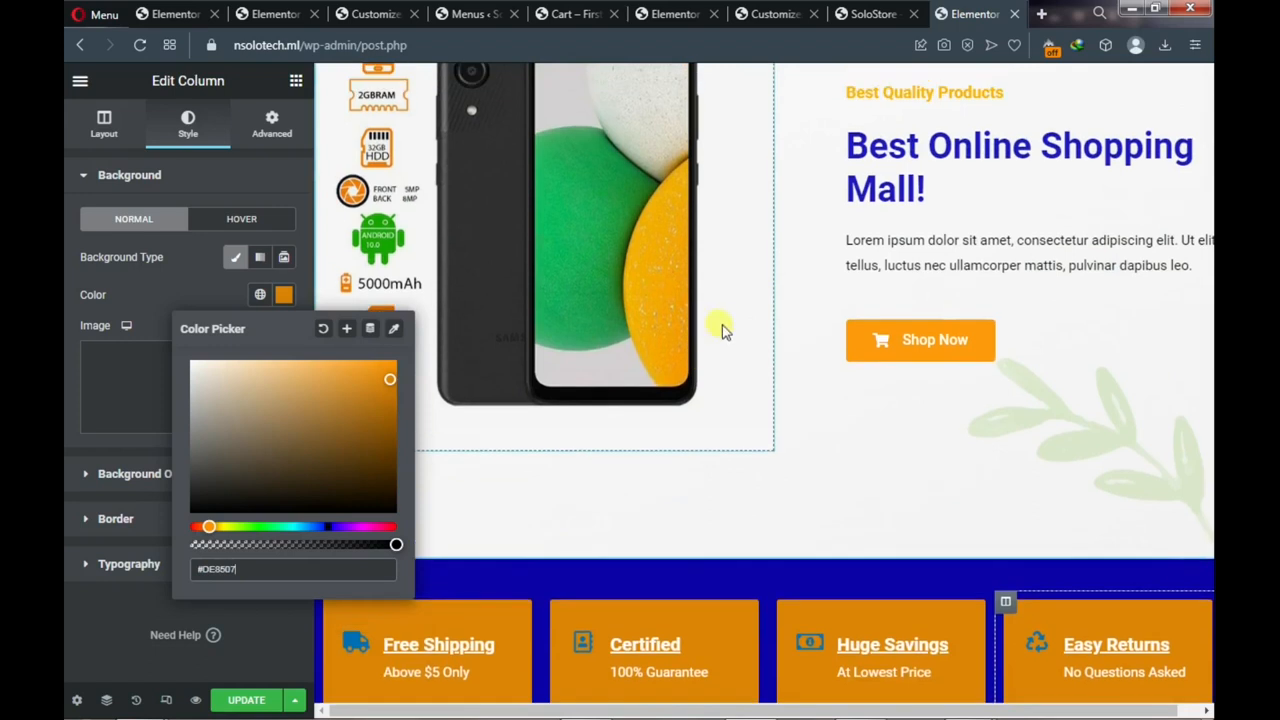
Remove the leaf image from the background overlay of the hero section containing the phone picture
scroll(800, 330, up, 1)
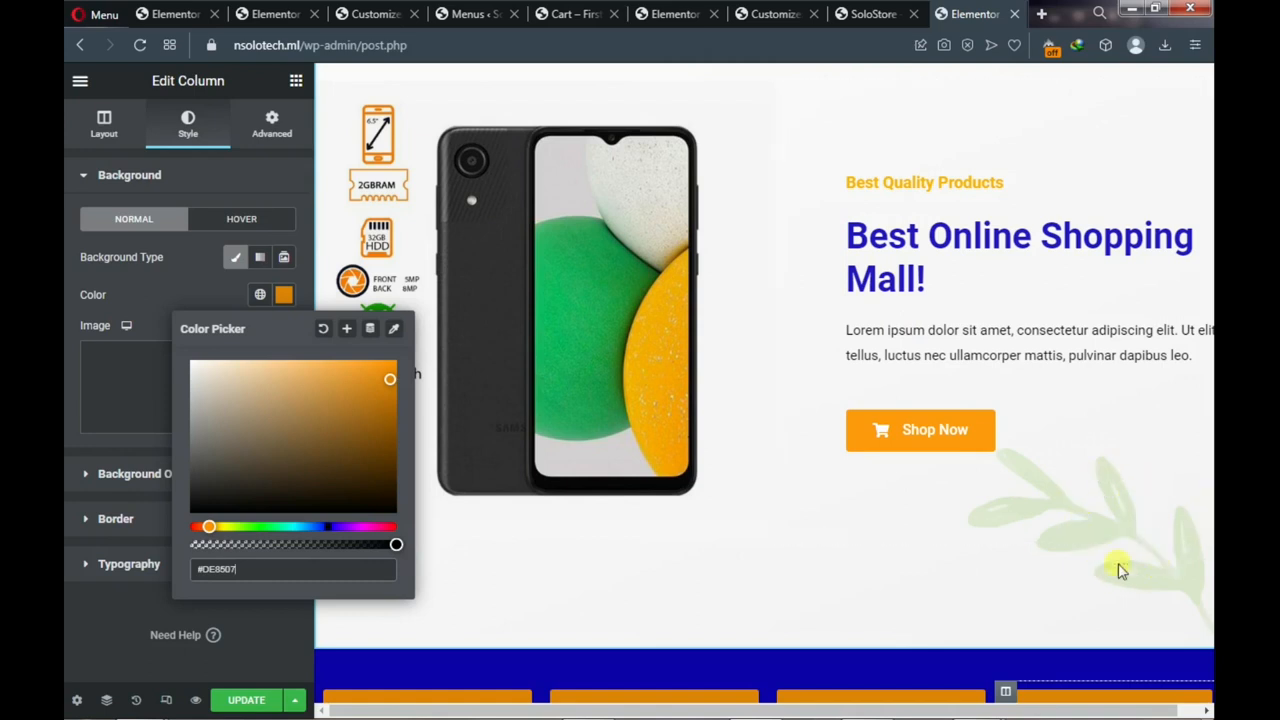
scroll(812, 289, up, 1)
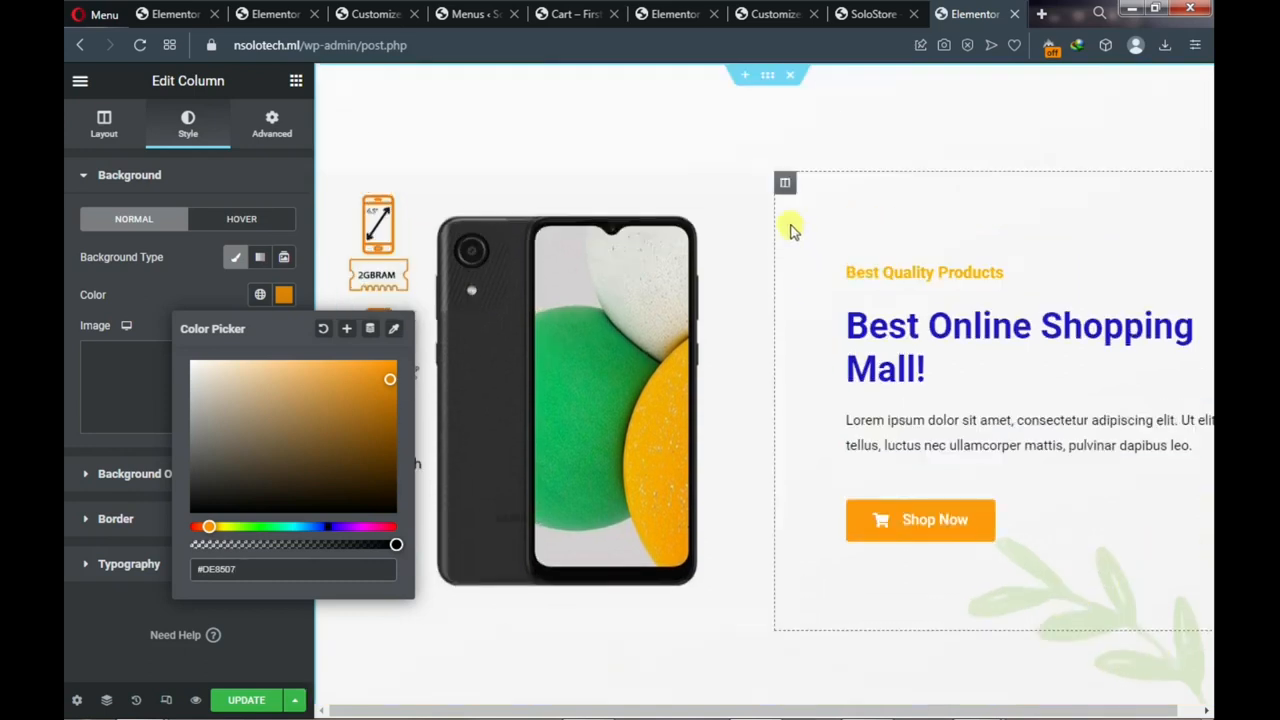
click(768, 78)
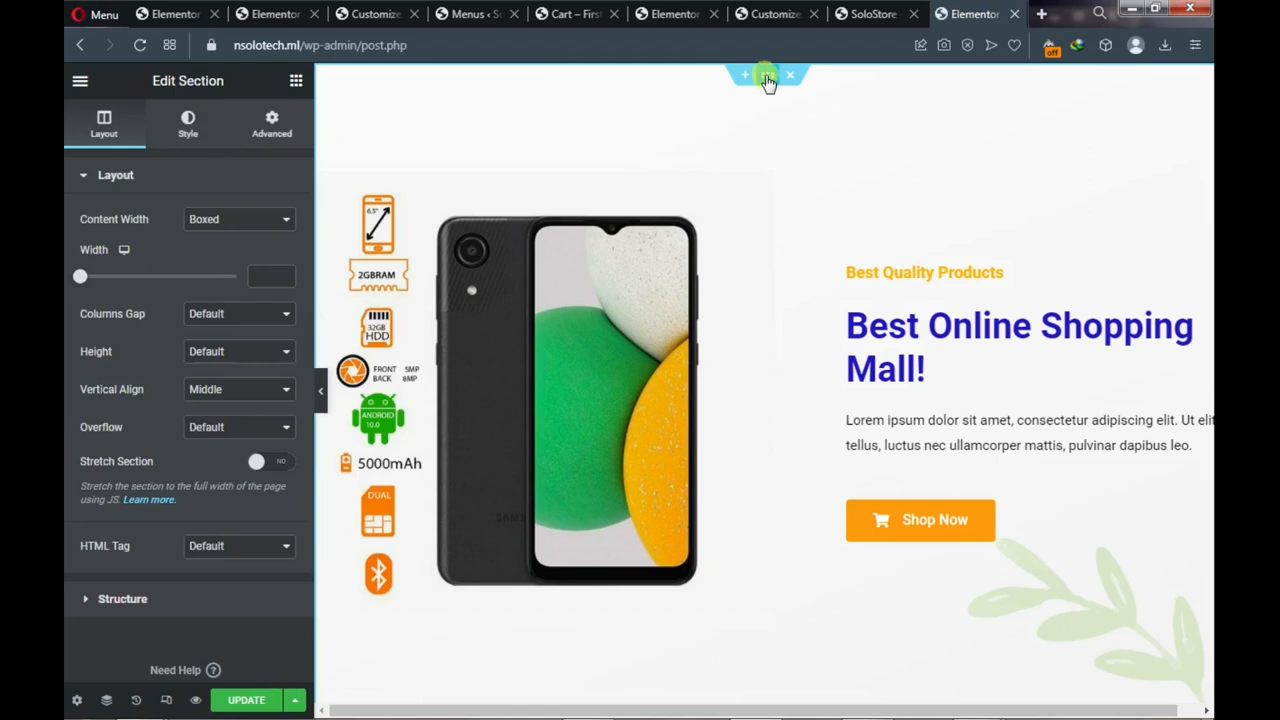
click(183, 120)
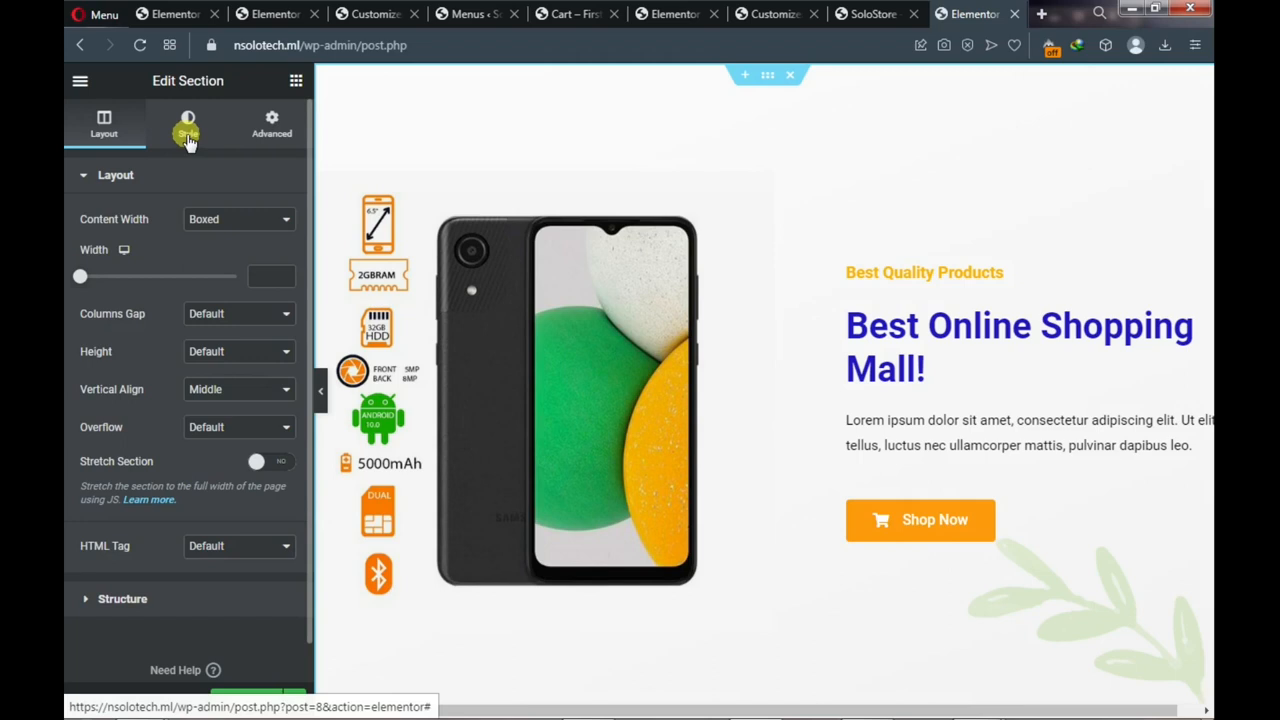
click(187, 130)
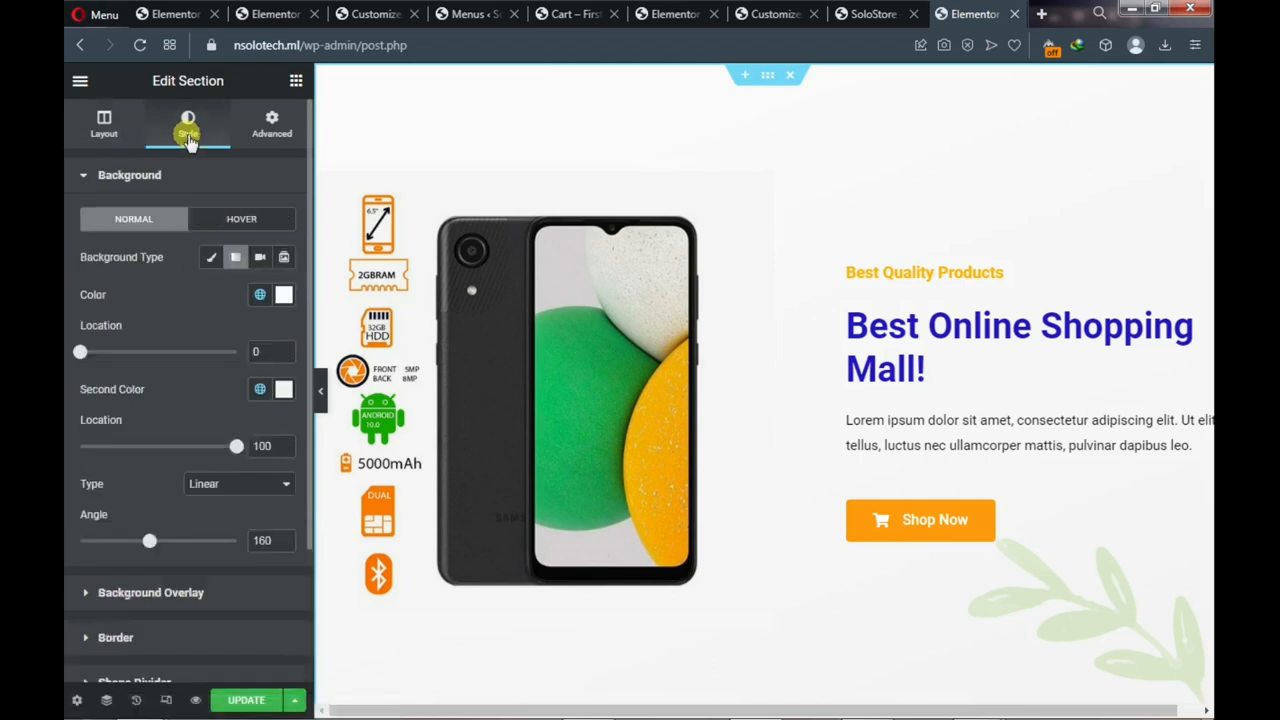
scroll(91, 423, down, 2)
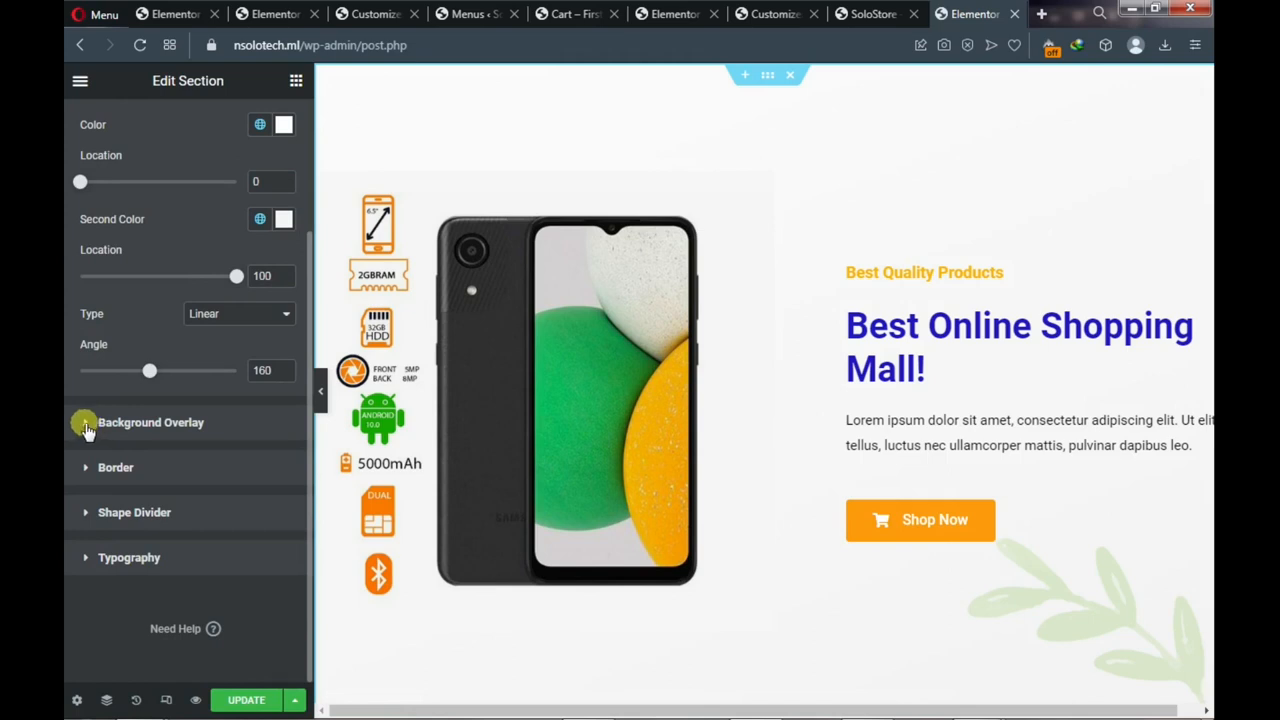
click(188, 423)
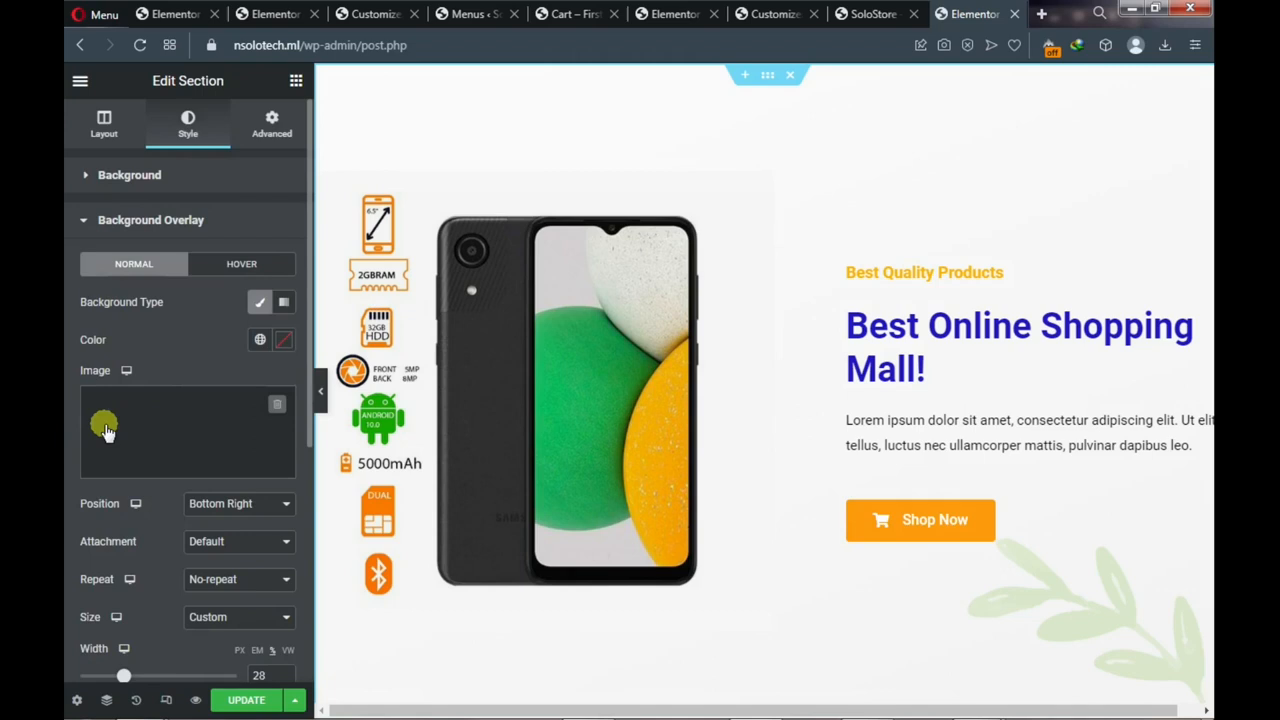
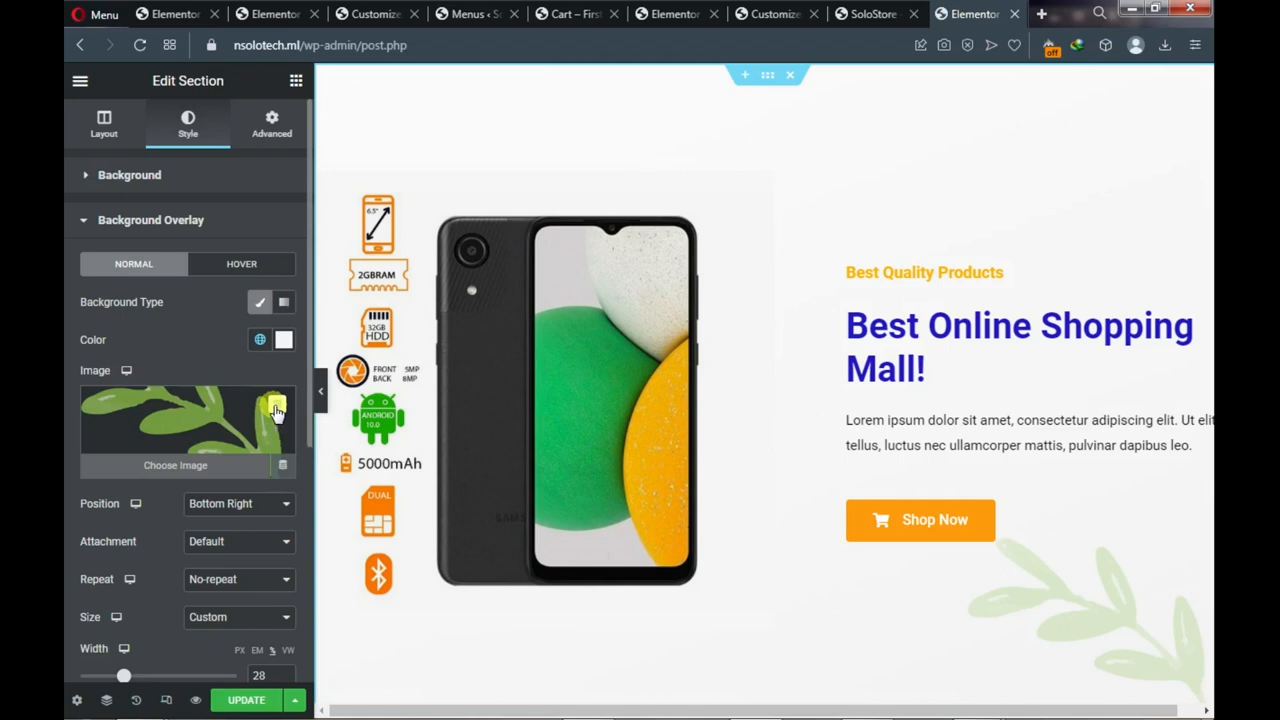
click(276, 410)
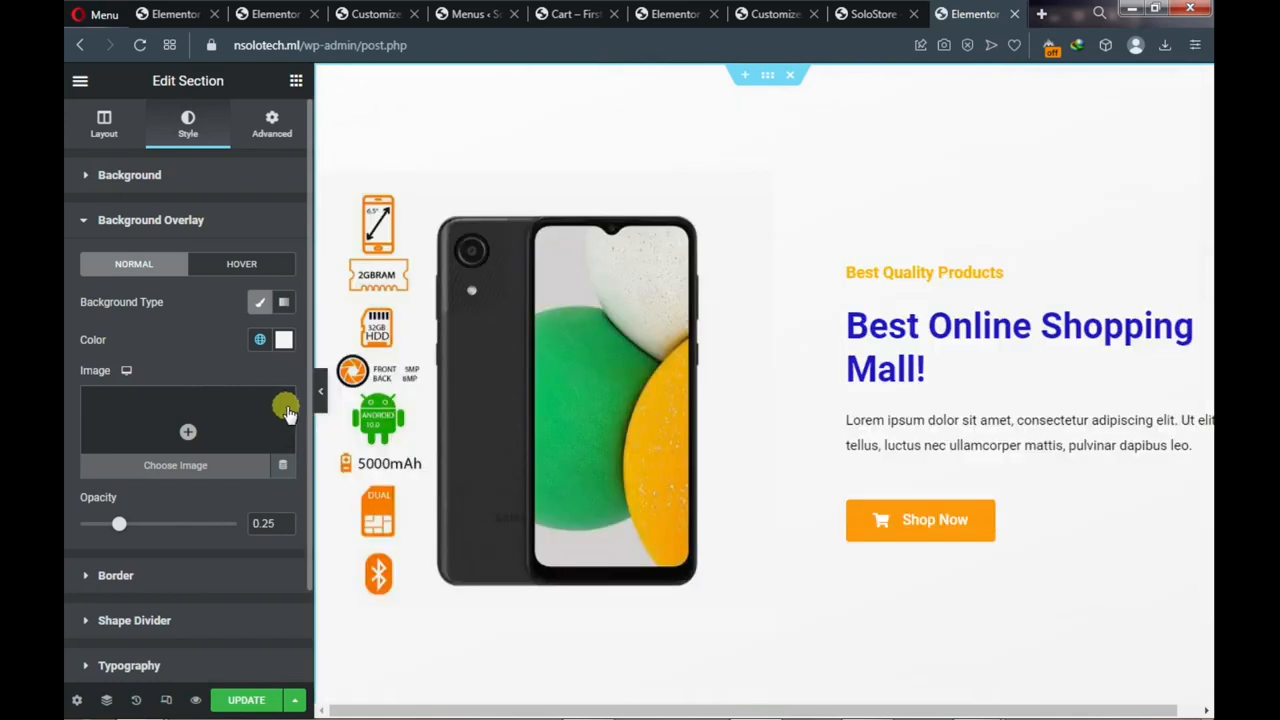
Check the reference store's products heading and change the Best Selling Products heading to "Recent Products"
scroll(1046, 377, down, 5)
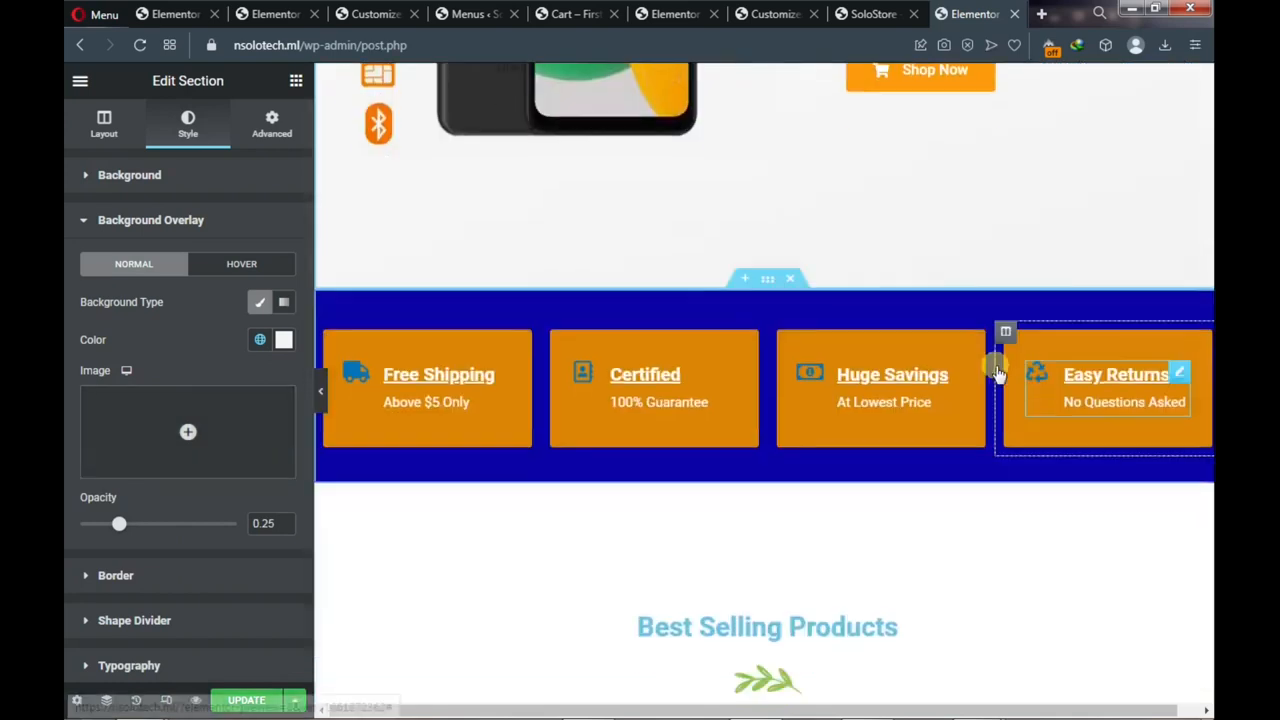
scroll(943, 380, down, 3)
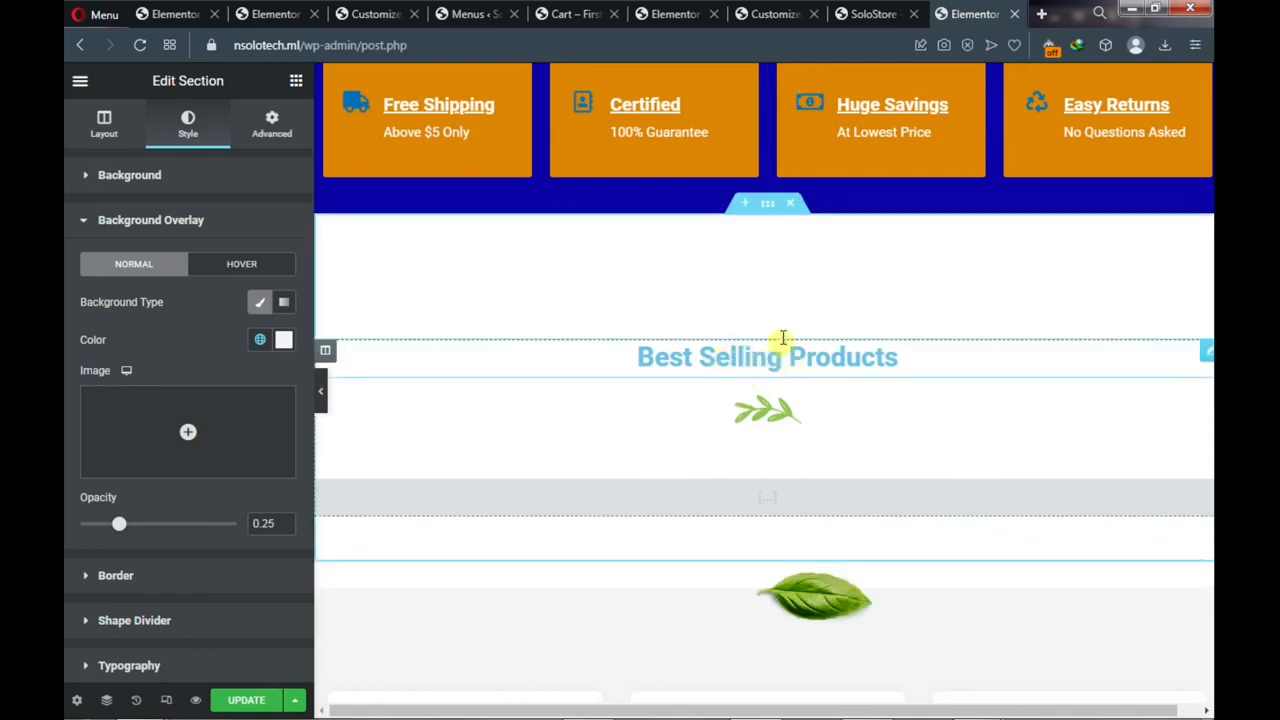
click(862, 14)
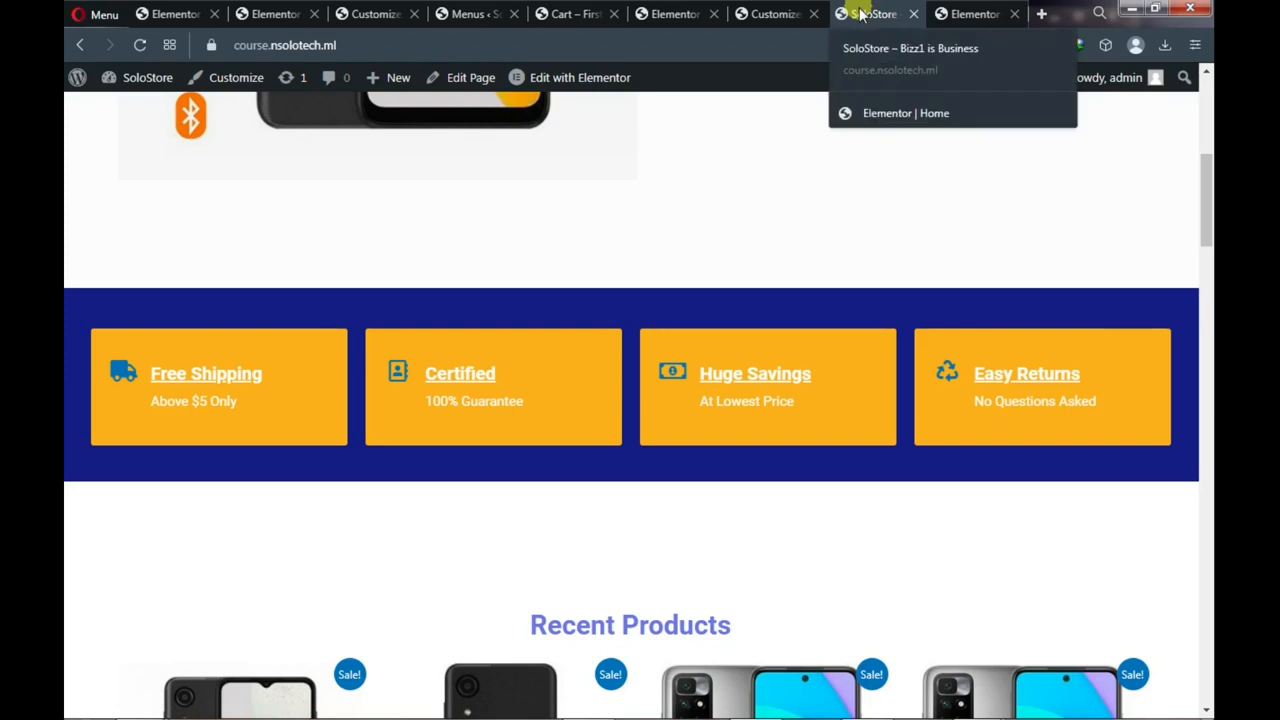
scroll(632, 345, down, 2)
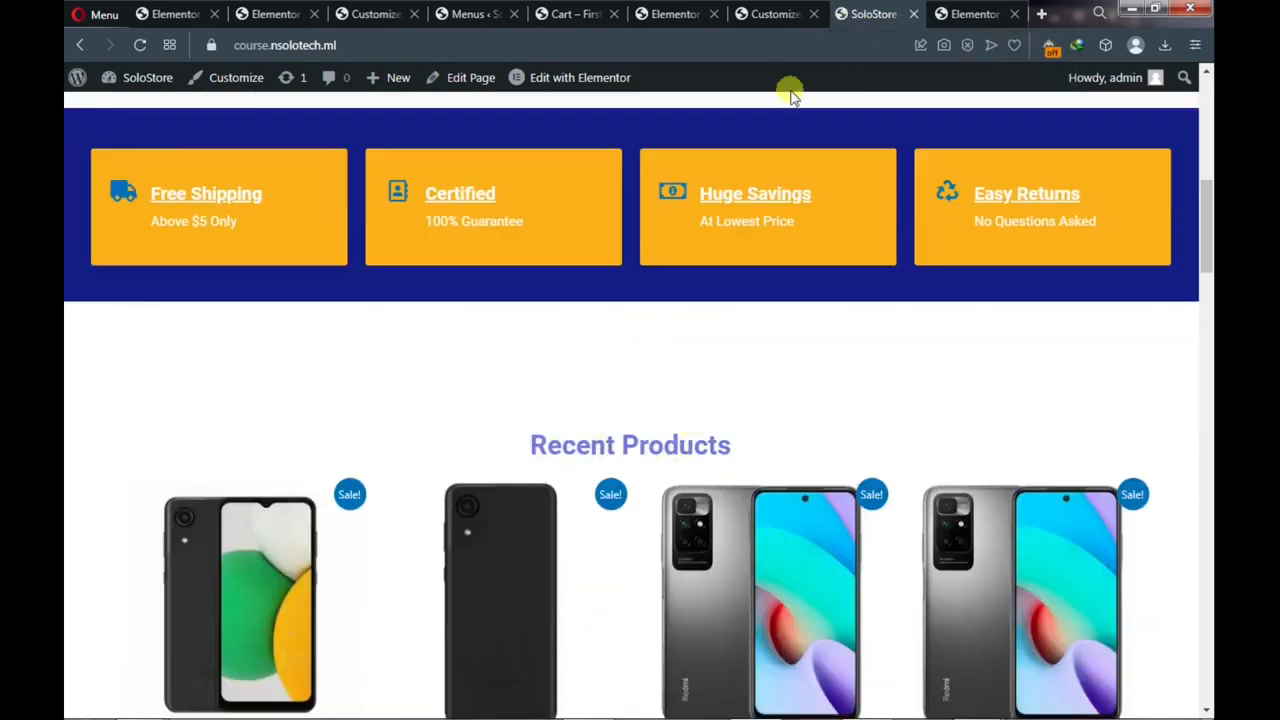
click(970, 14)
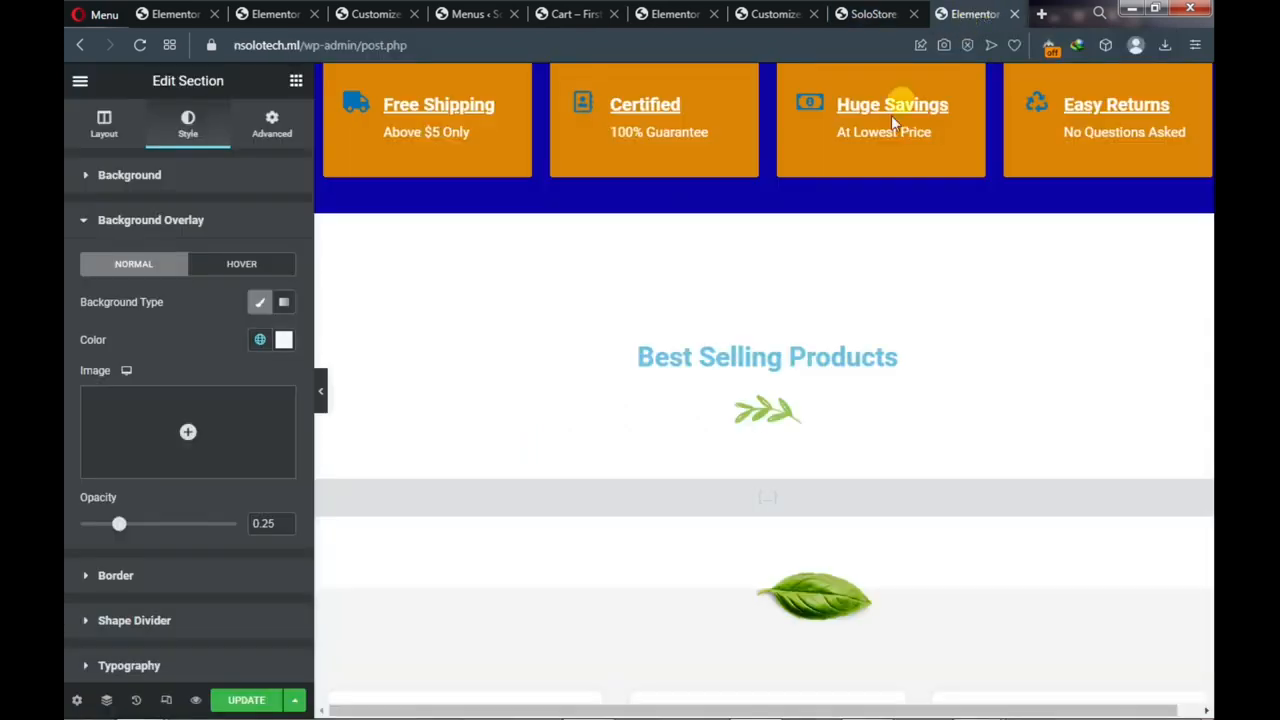
click(737, 355)
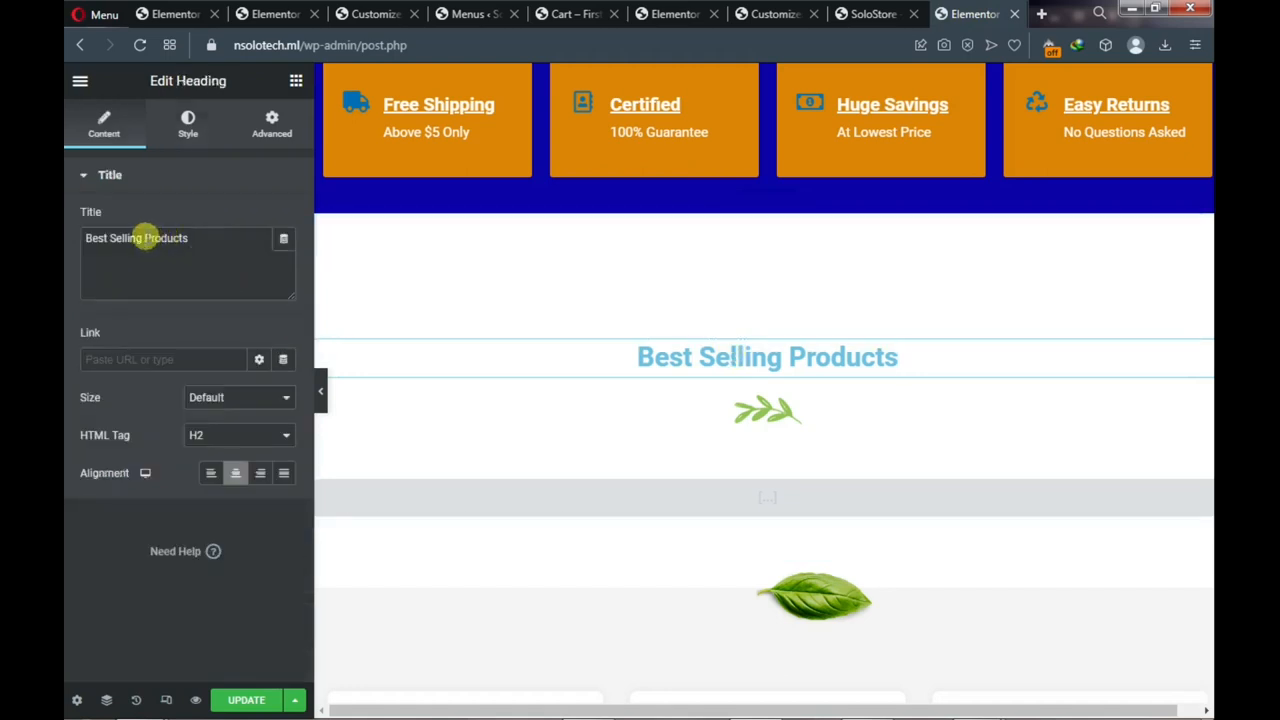
drag(143, 238, 64, 250)
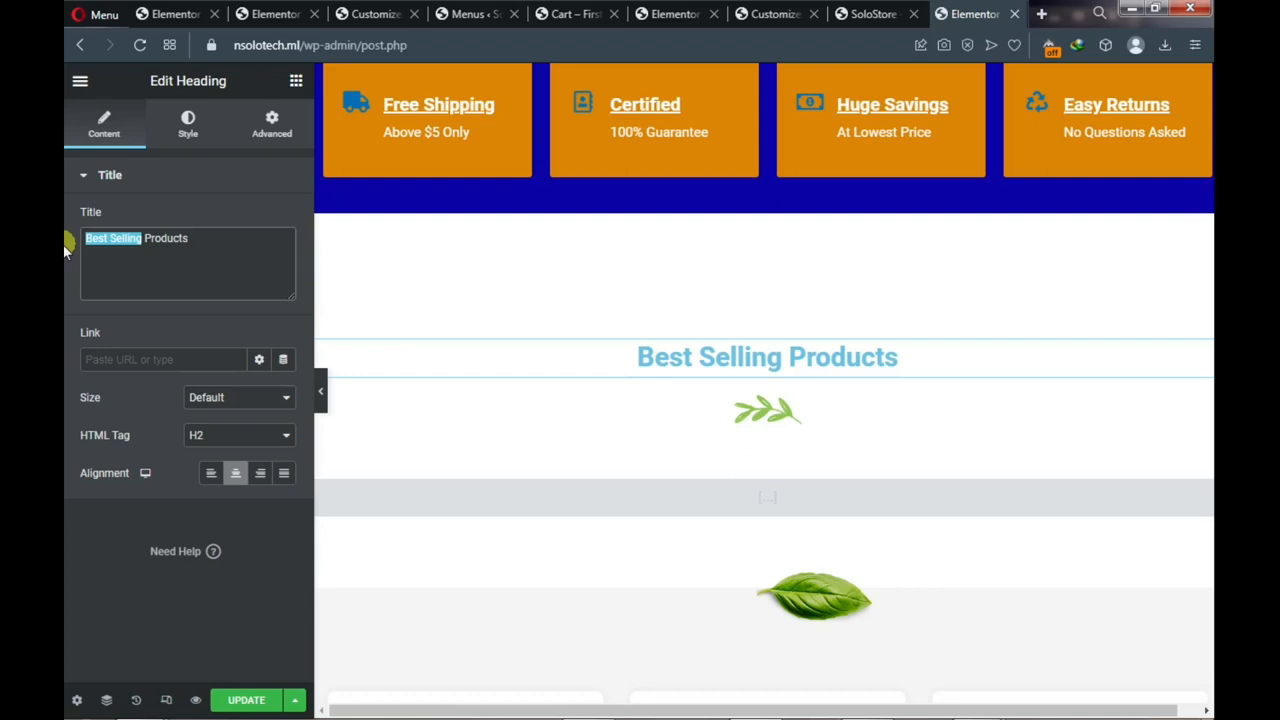
text(Rece)
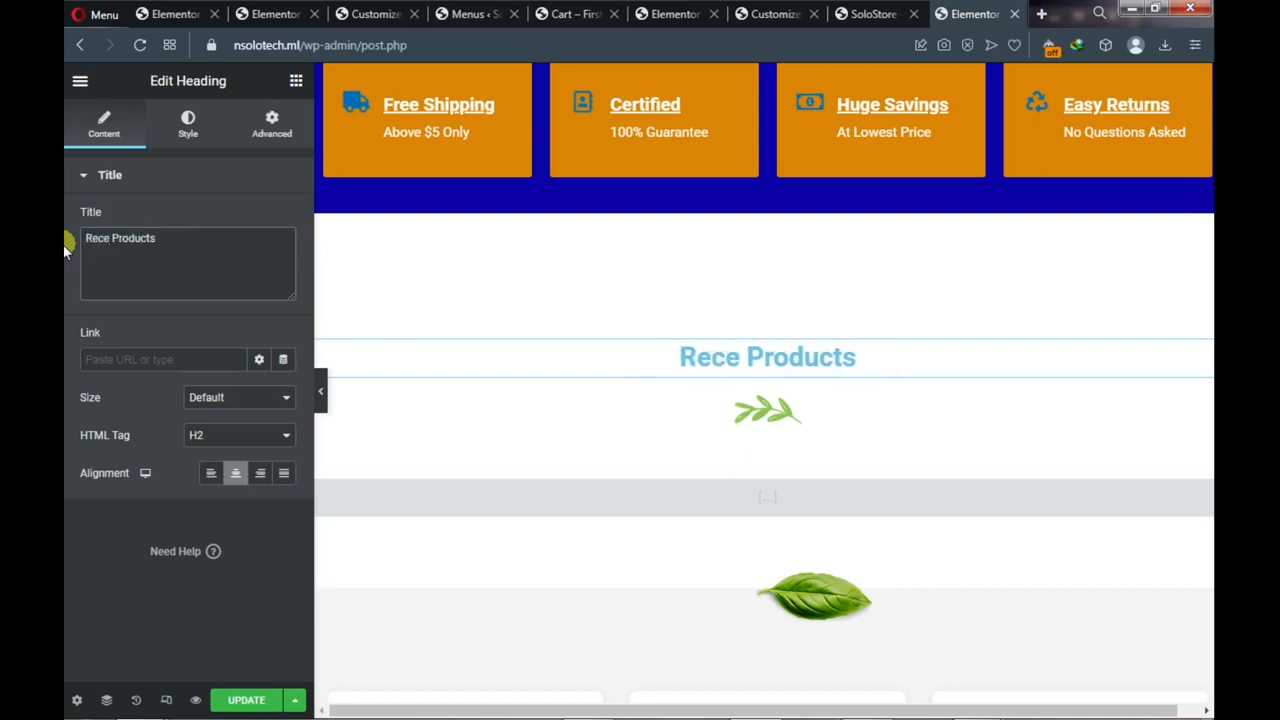
text(nt)
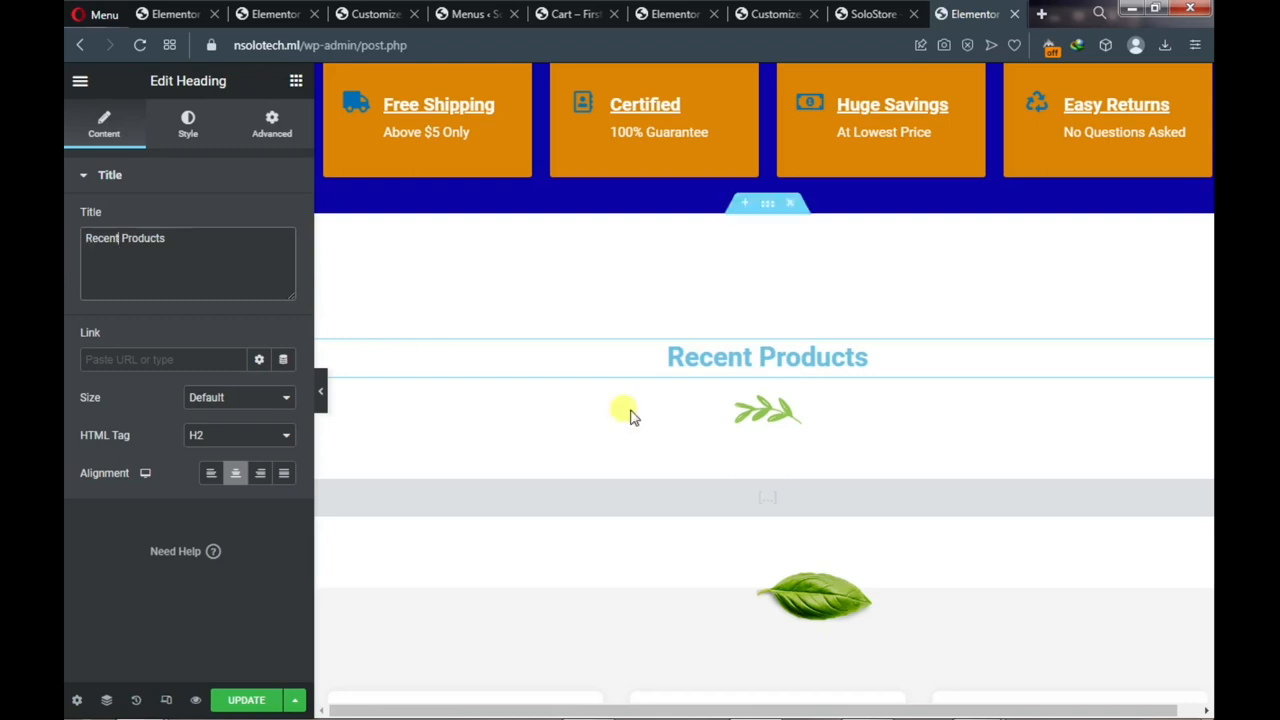
Remove the green leaf image from the image widget beneath the Recent Products heading
click(767, 420)
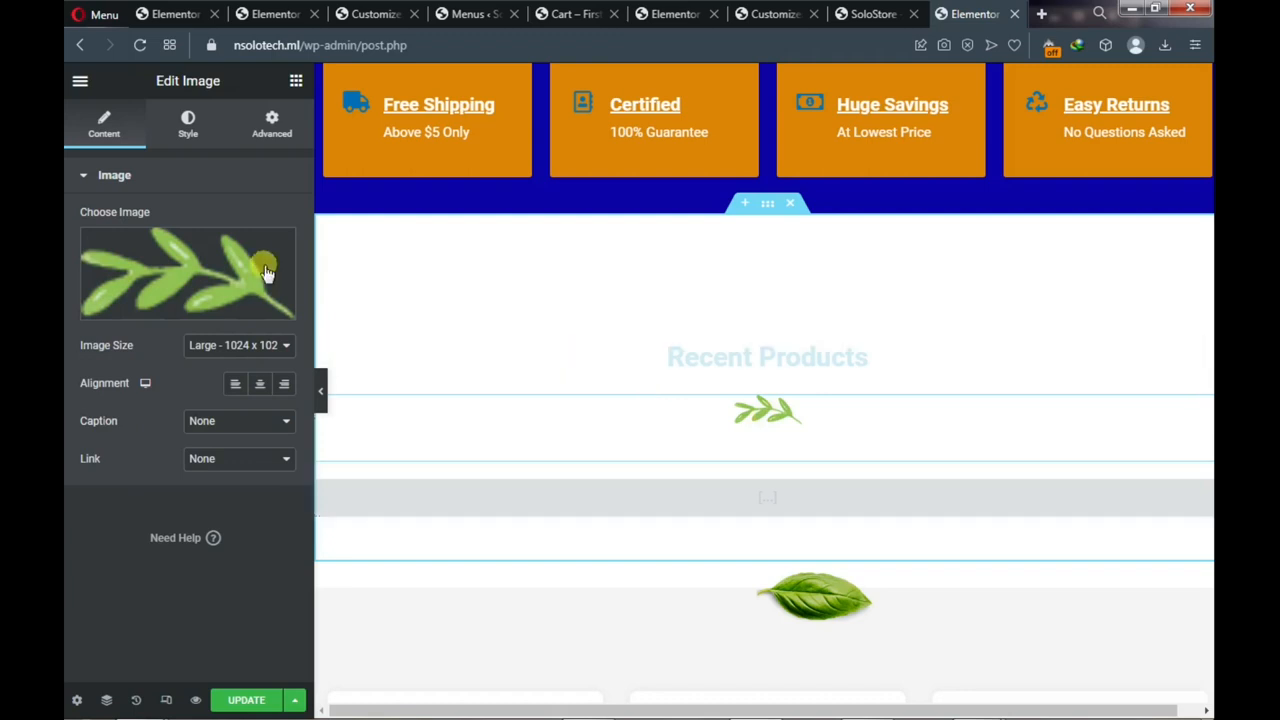
mouse_move(262, 272)
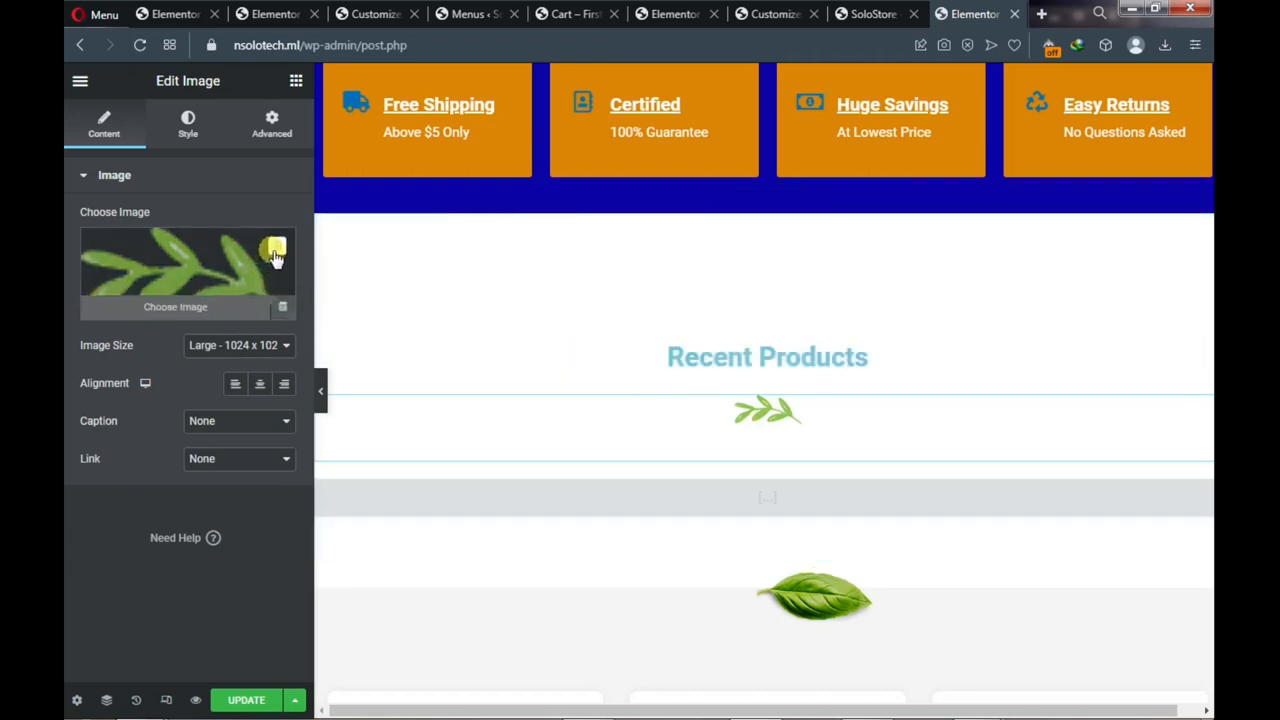
click(276, 250)
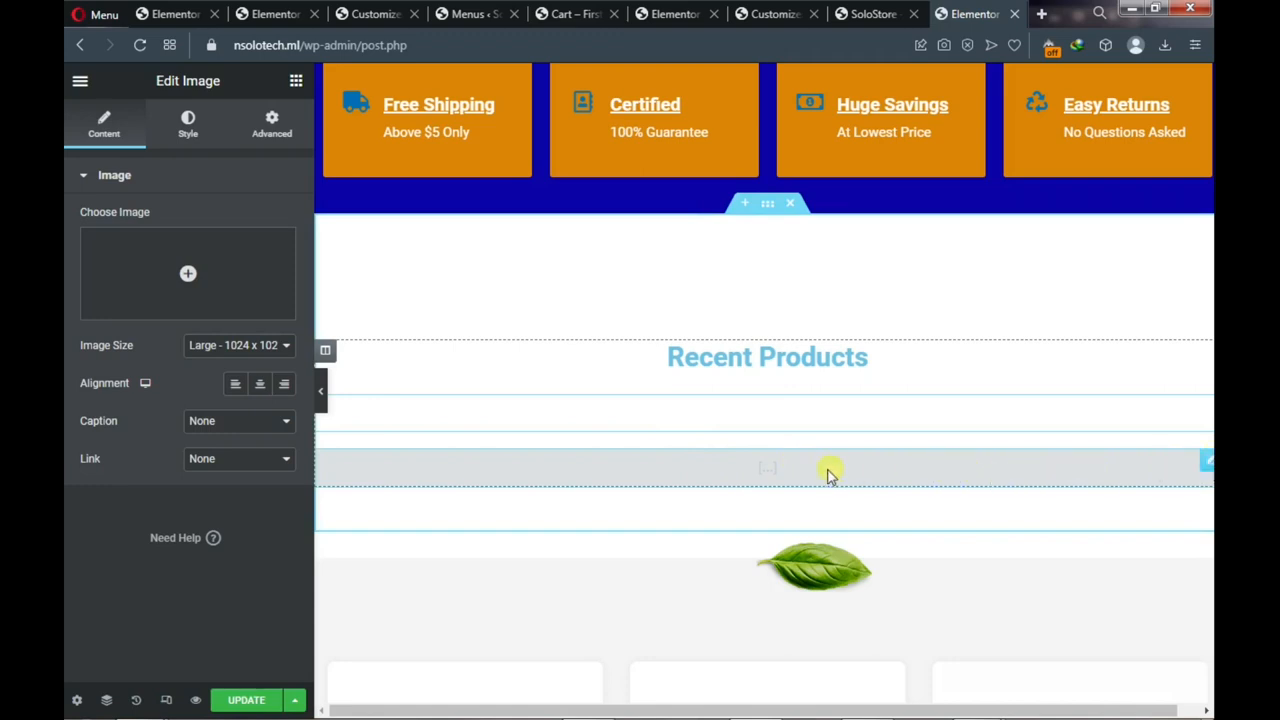
Clear the groceries products shortcode from the shortcode widget in the Recent Products section
click(1206, 465)
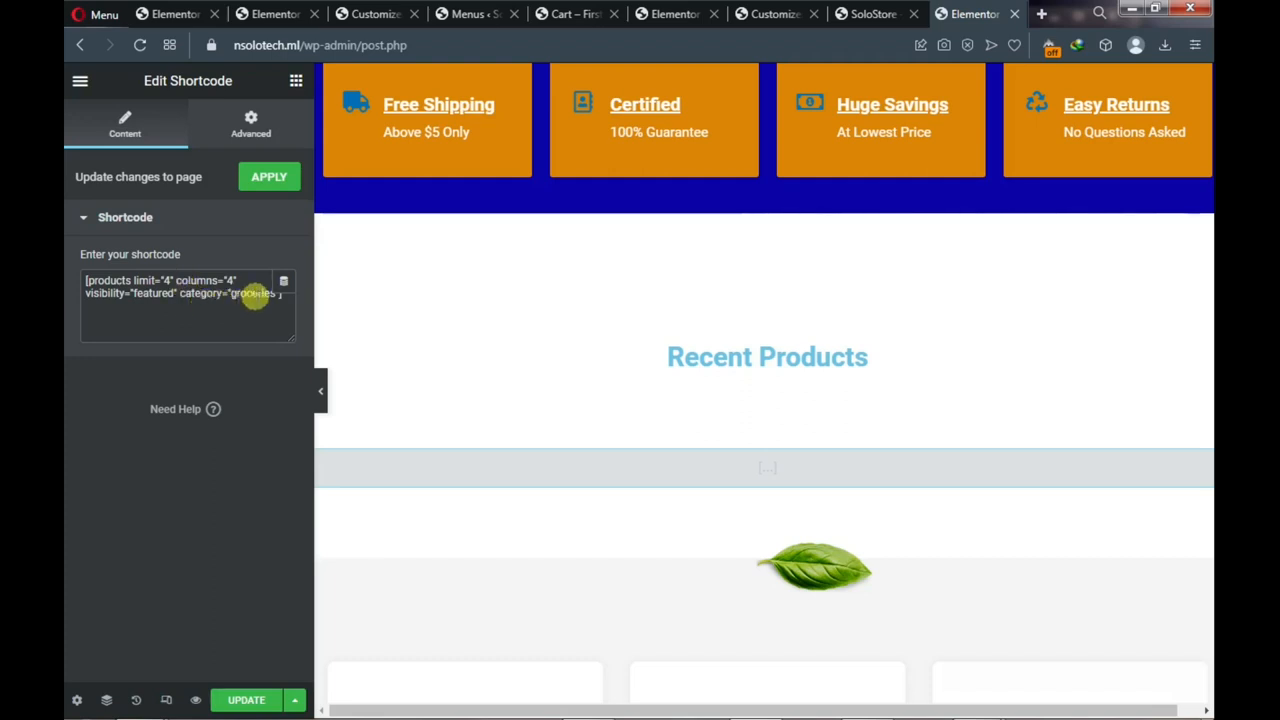
drag(283, 298, 64, 283)
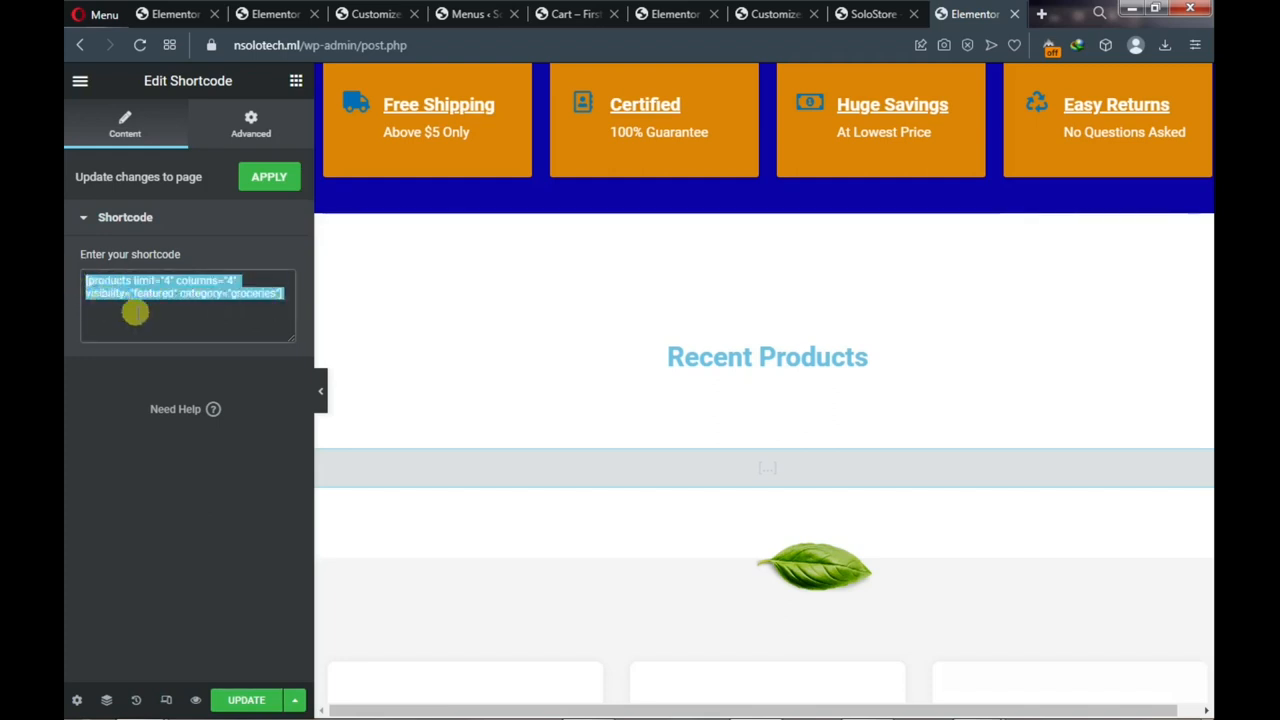
key(BackSpace)
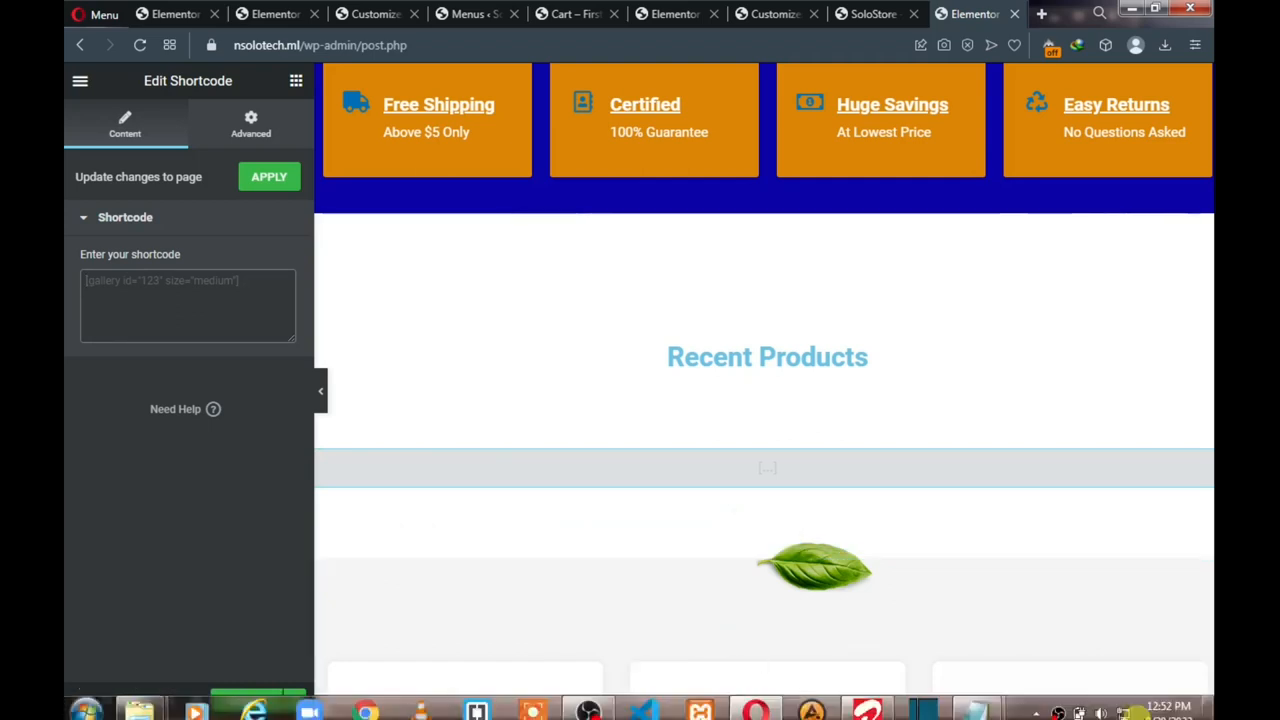
Open the Shortcode text file from the desktop in Notepad and copy the [recent_products per_page="4" columns="4" orderby="date" order="ASC"] line
click(1208, 708)
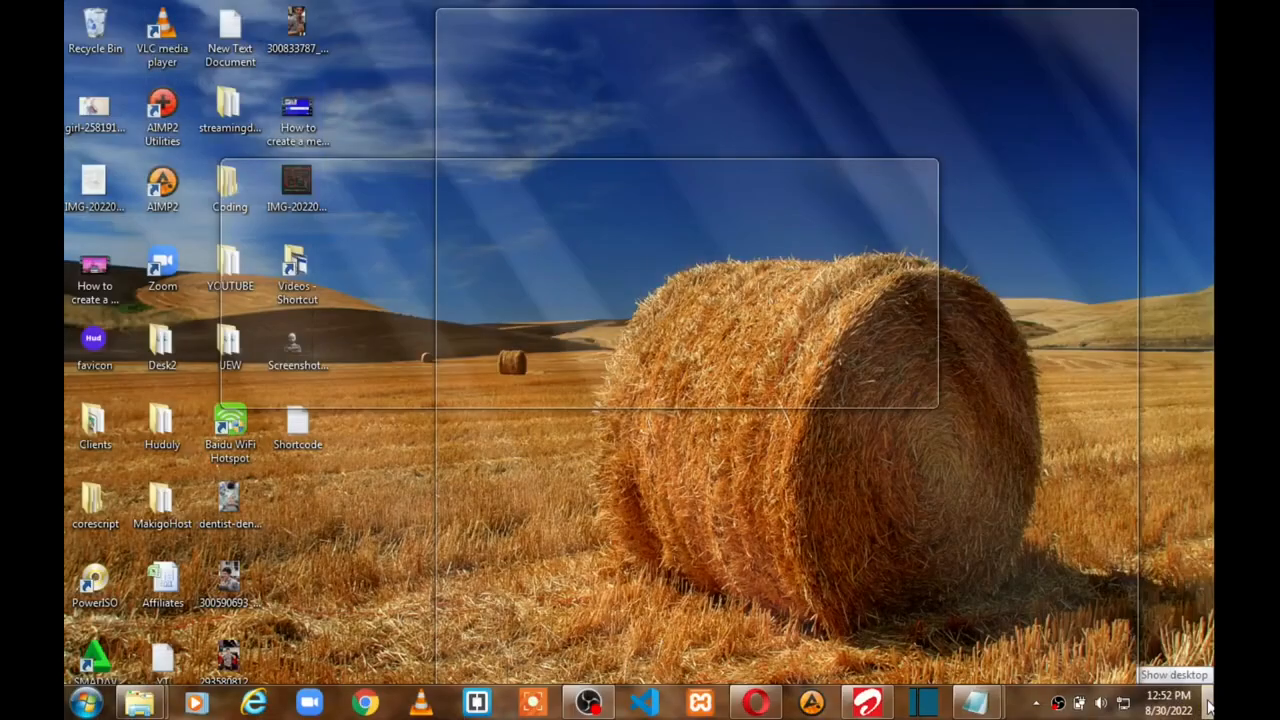
click(945, 154)
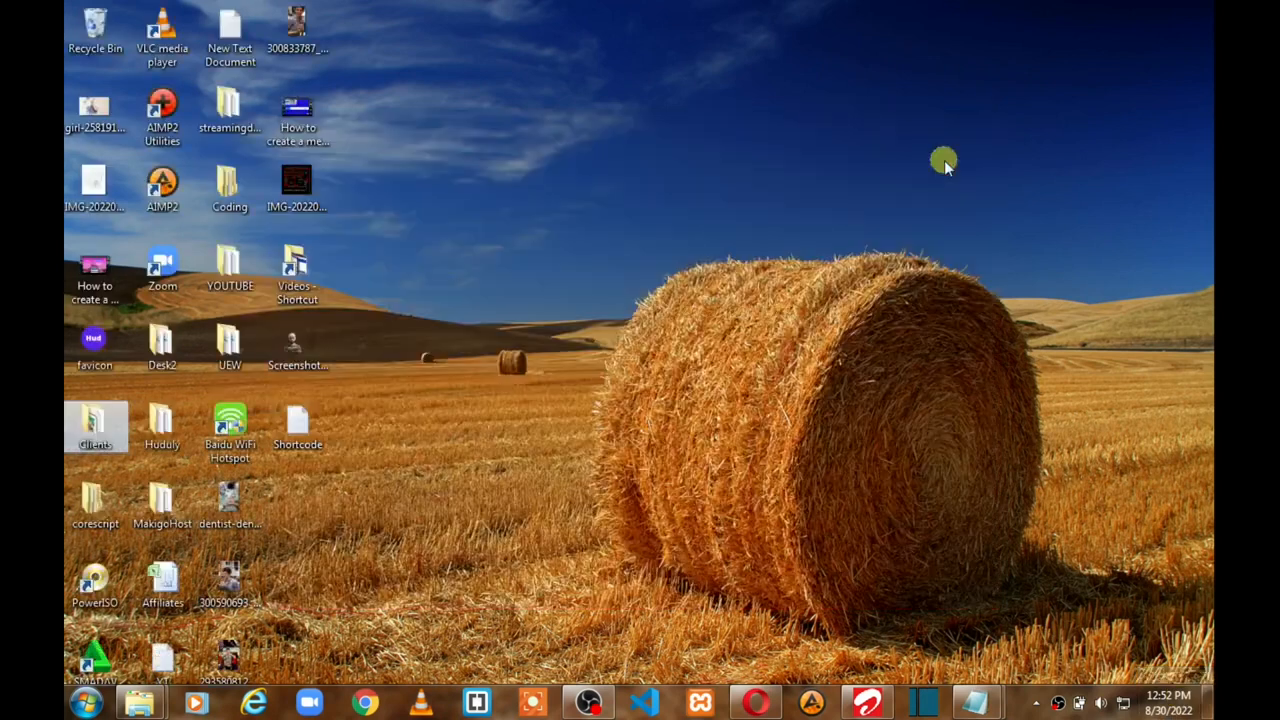
click(308, 430)
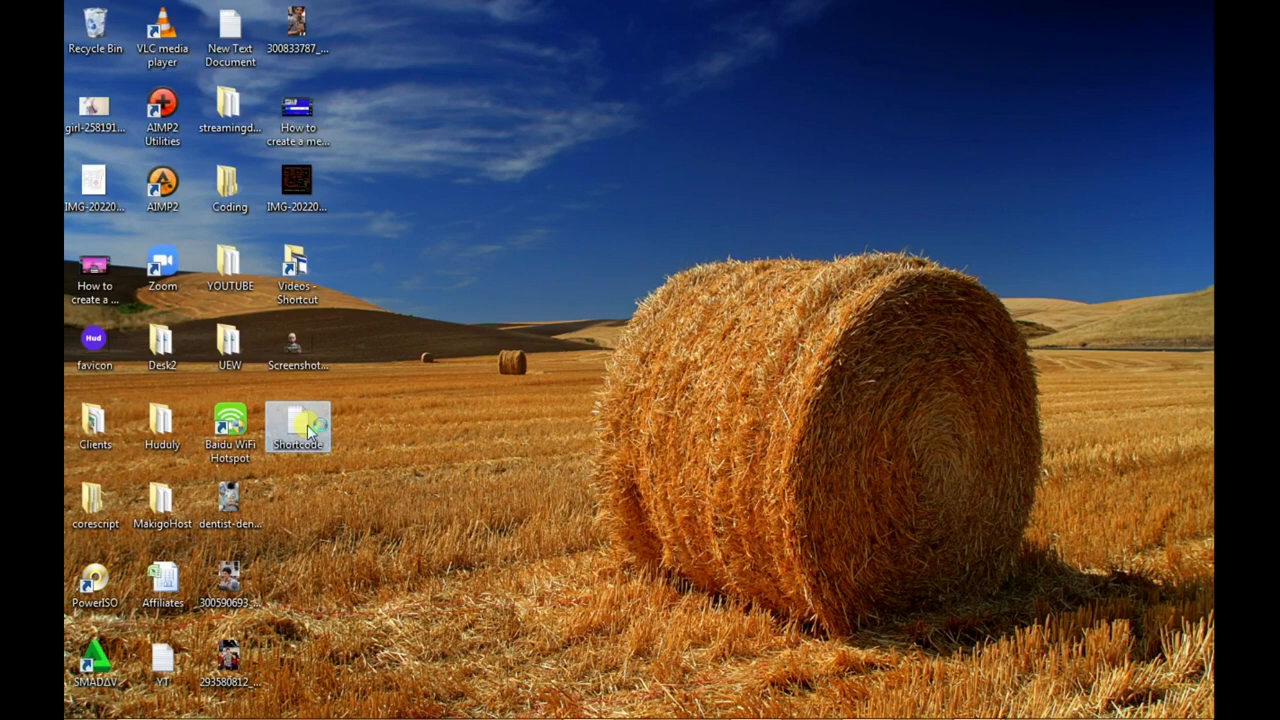
double_click(308, 430)
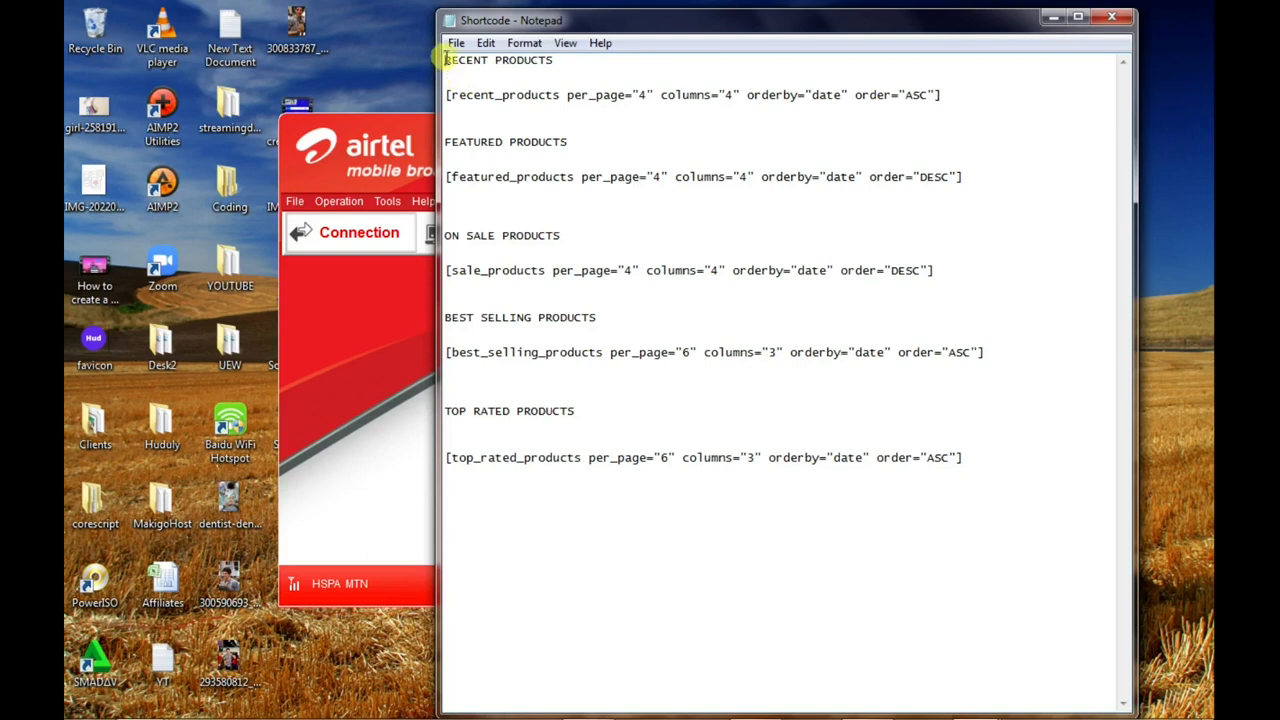
drag(446, 94, 943, 94)
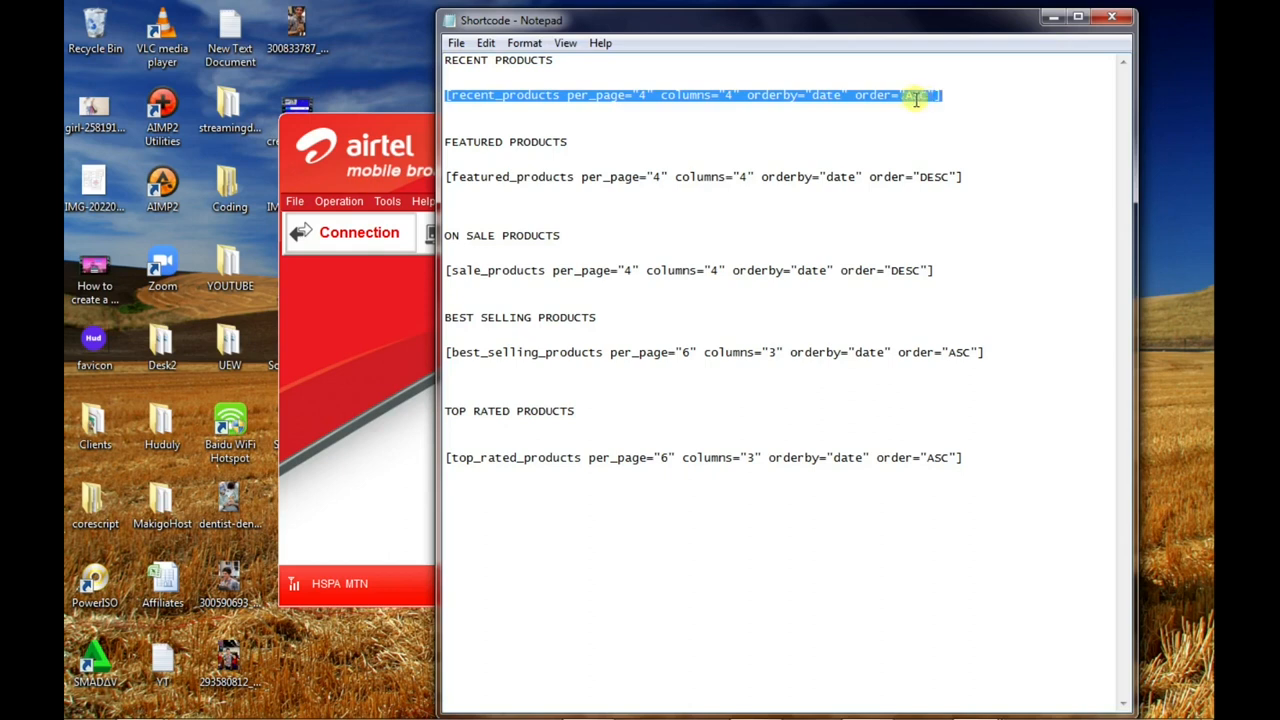
right_click(901, 97)
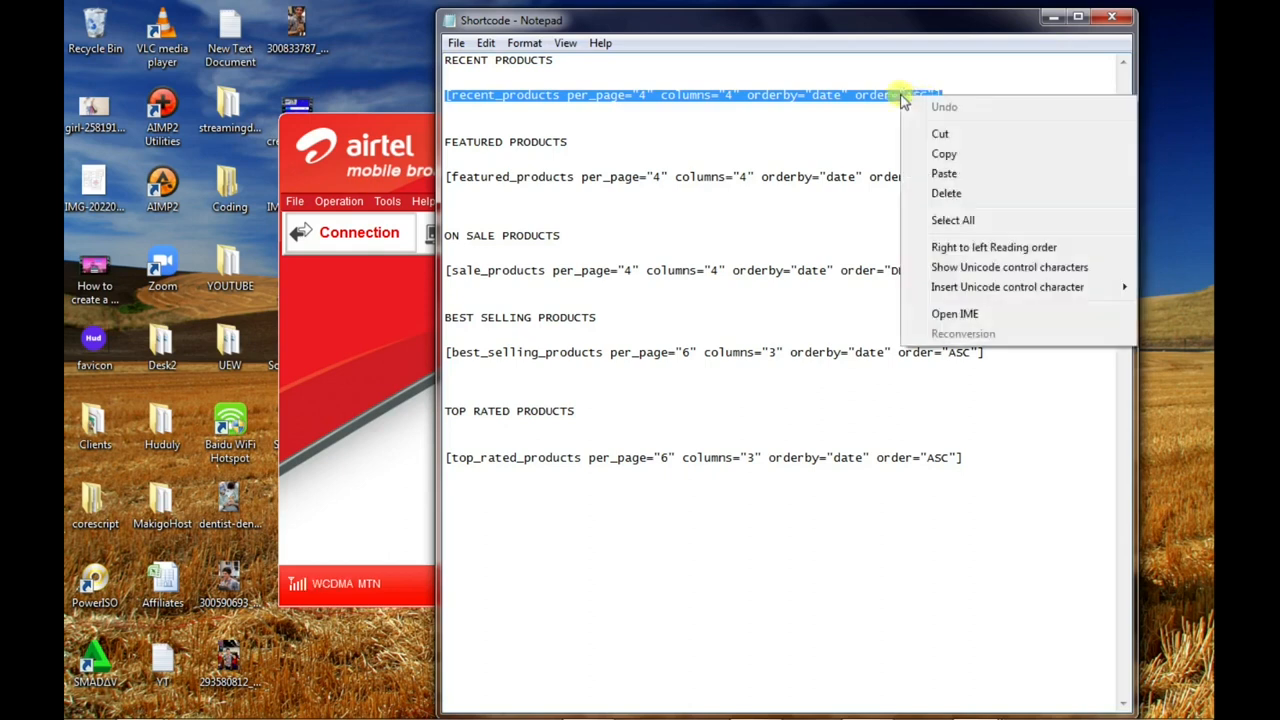
click(943, 153)
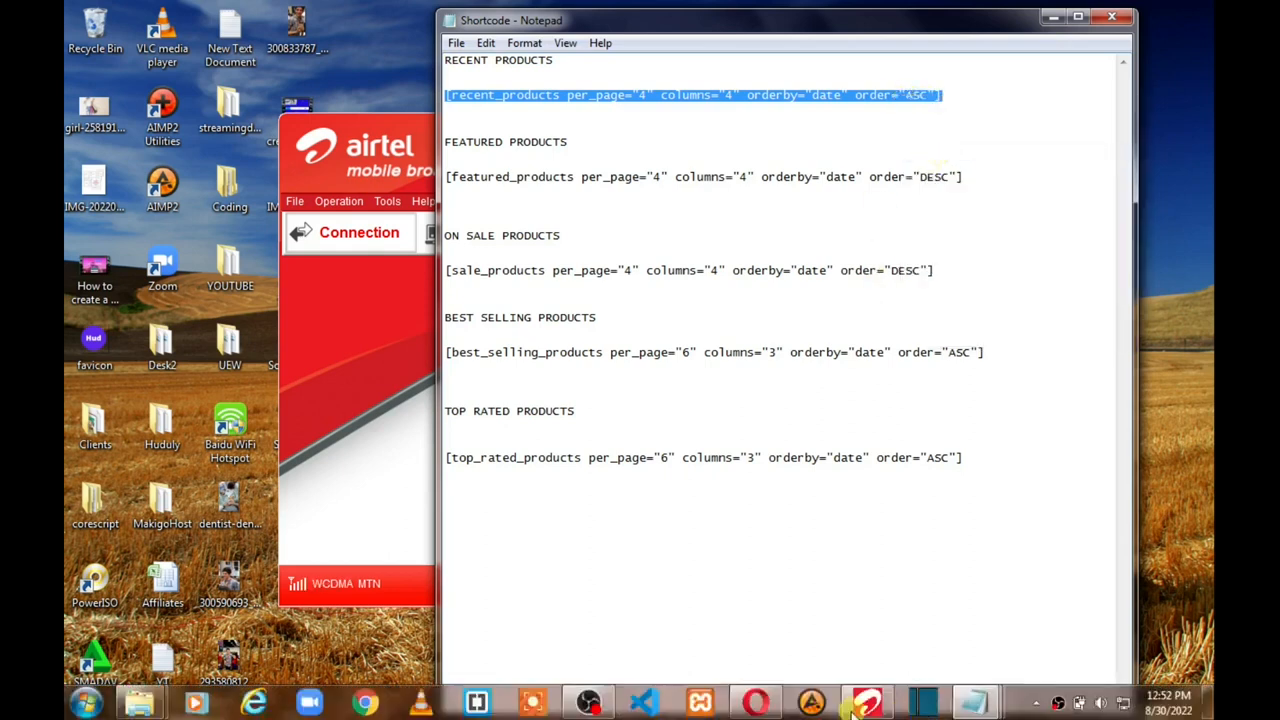
Switch back to the Opera browser and paste the copied recent_products shortcode into the empty shortcode widget
click(763, 705)
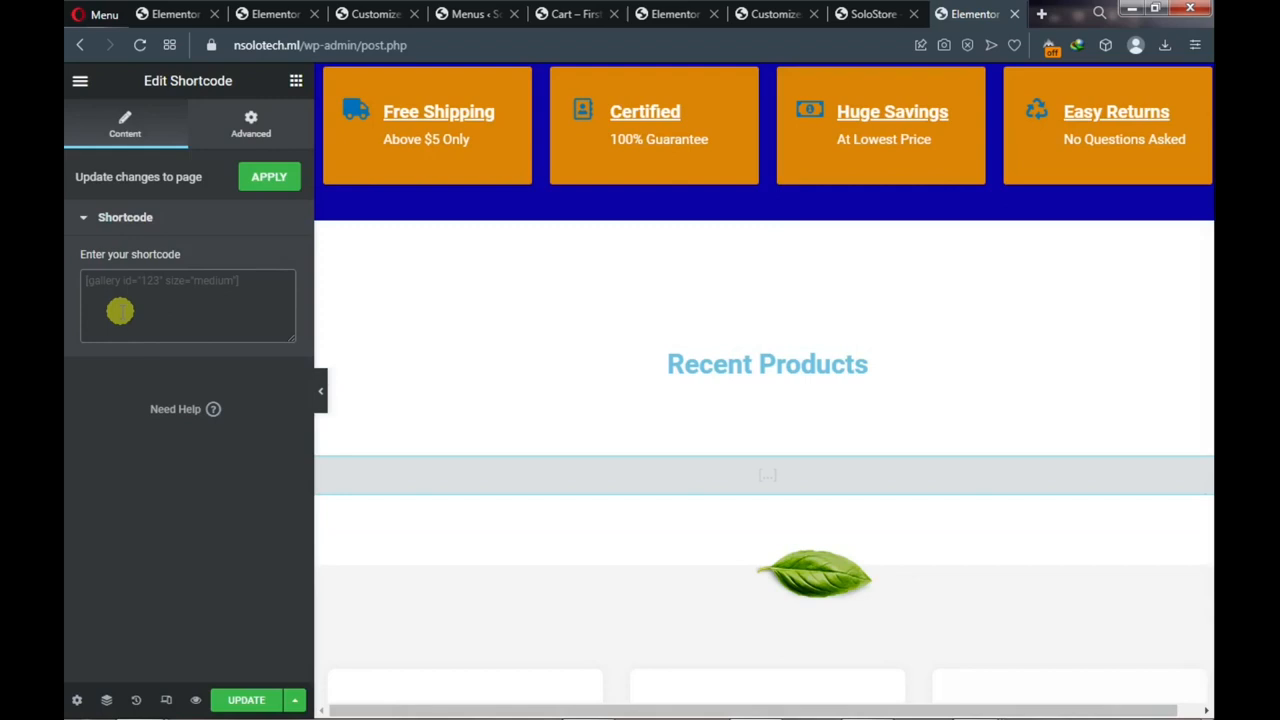
key(ctrl+v)
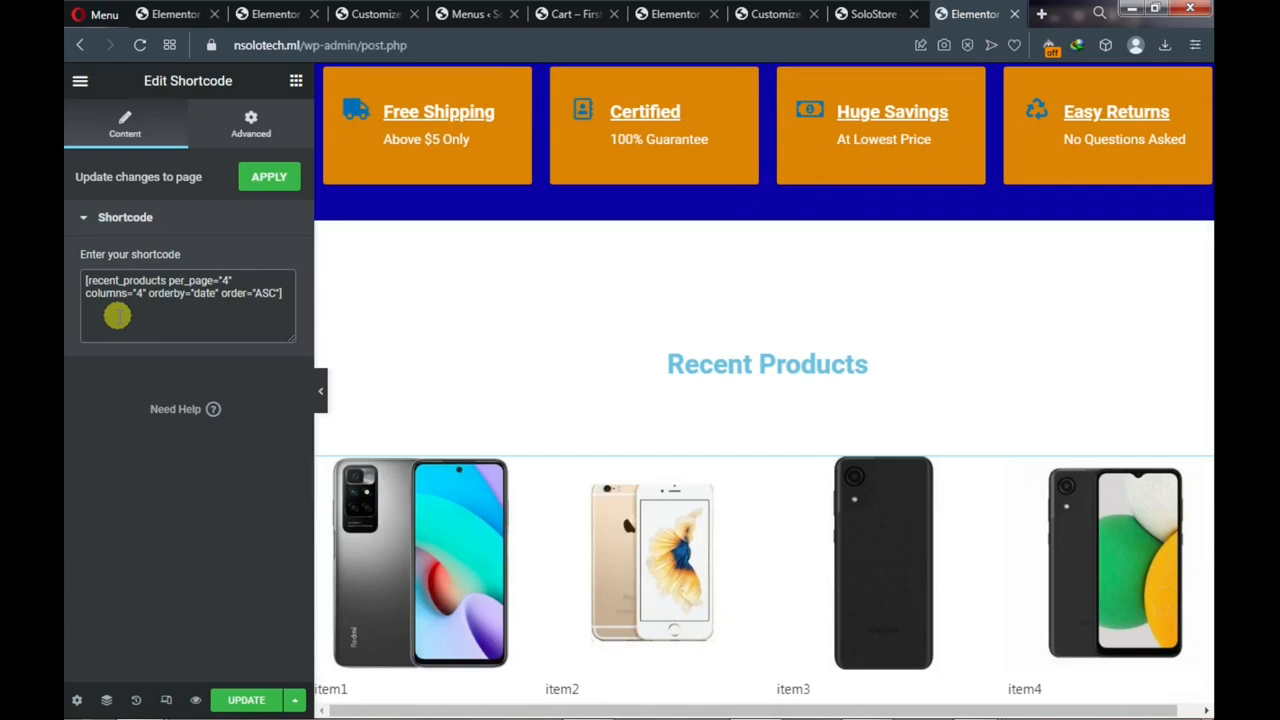
key(ctrl+plus)
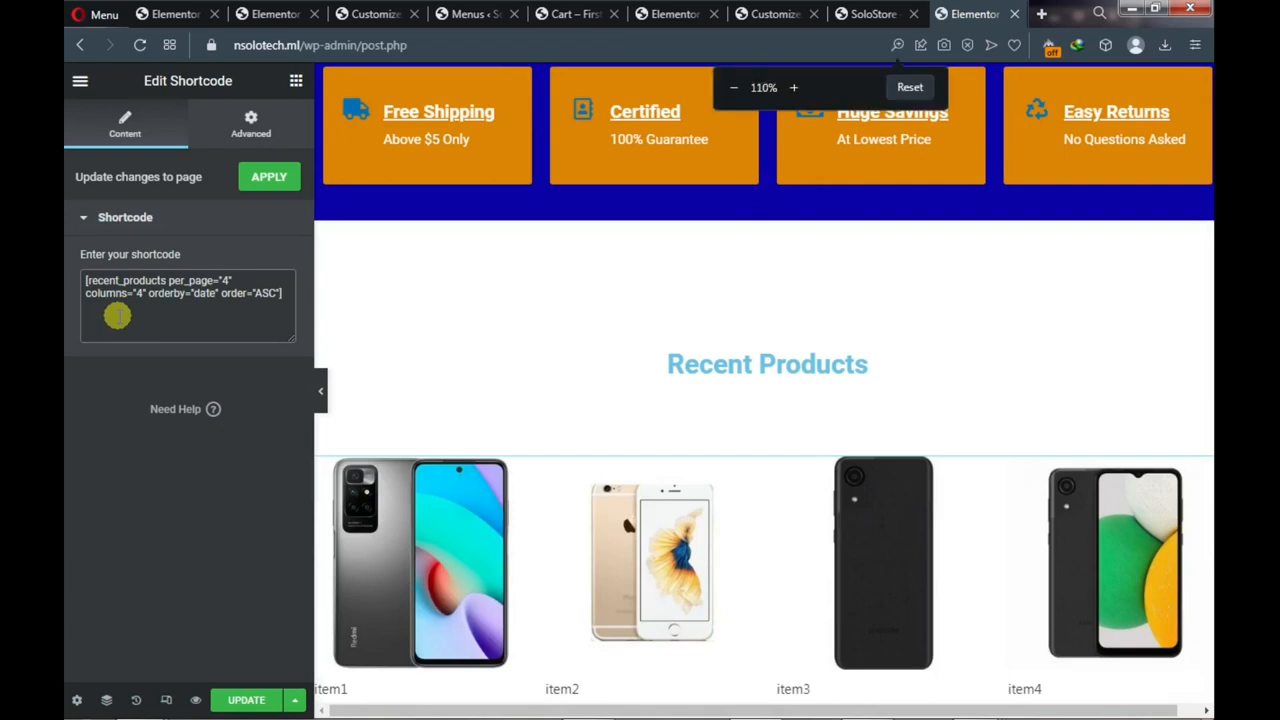
key(ctrl+plus)
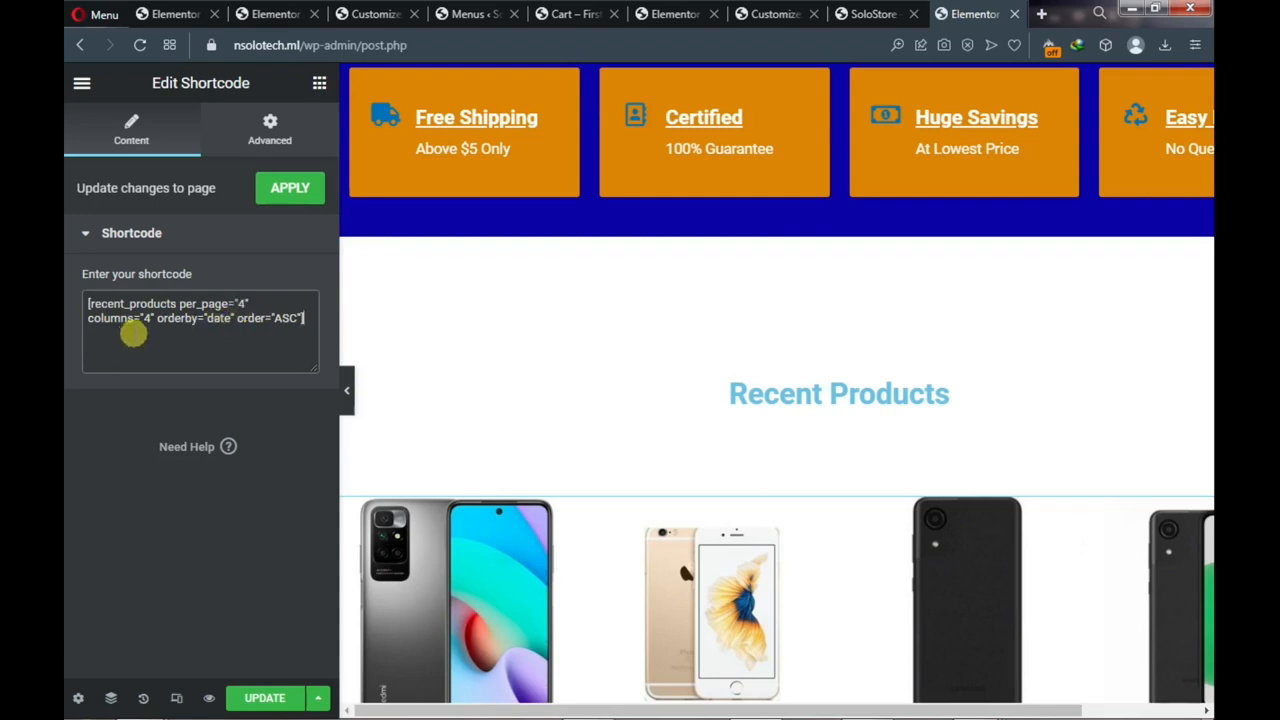
Review the product grid generated by the shortcode beneath the Recent Products heading
scroll(569, 416, down, 2)
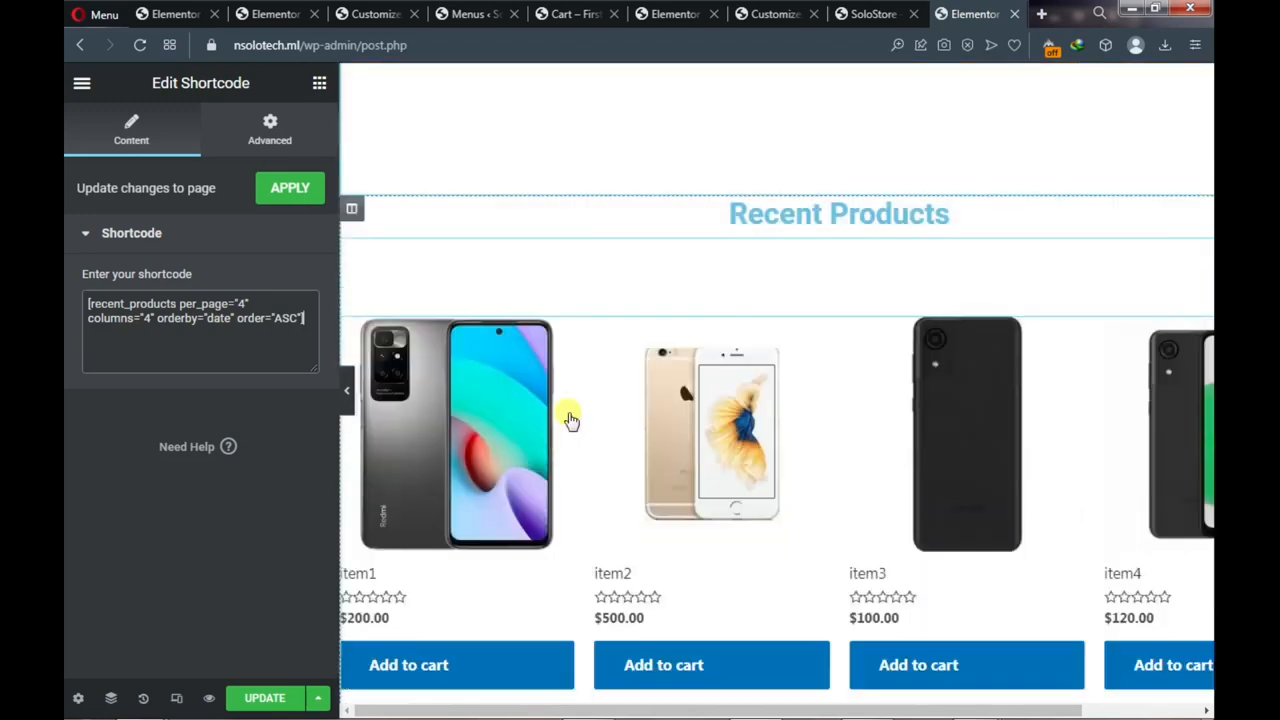
scroll(569, 418, down, 3)
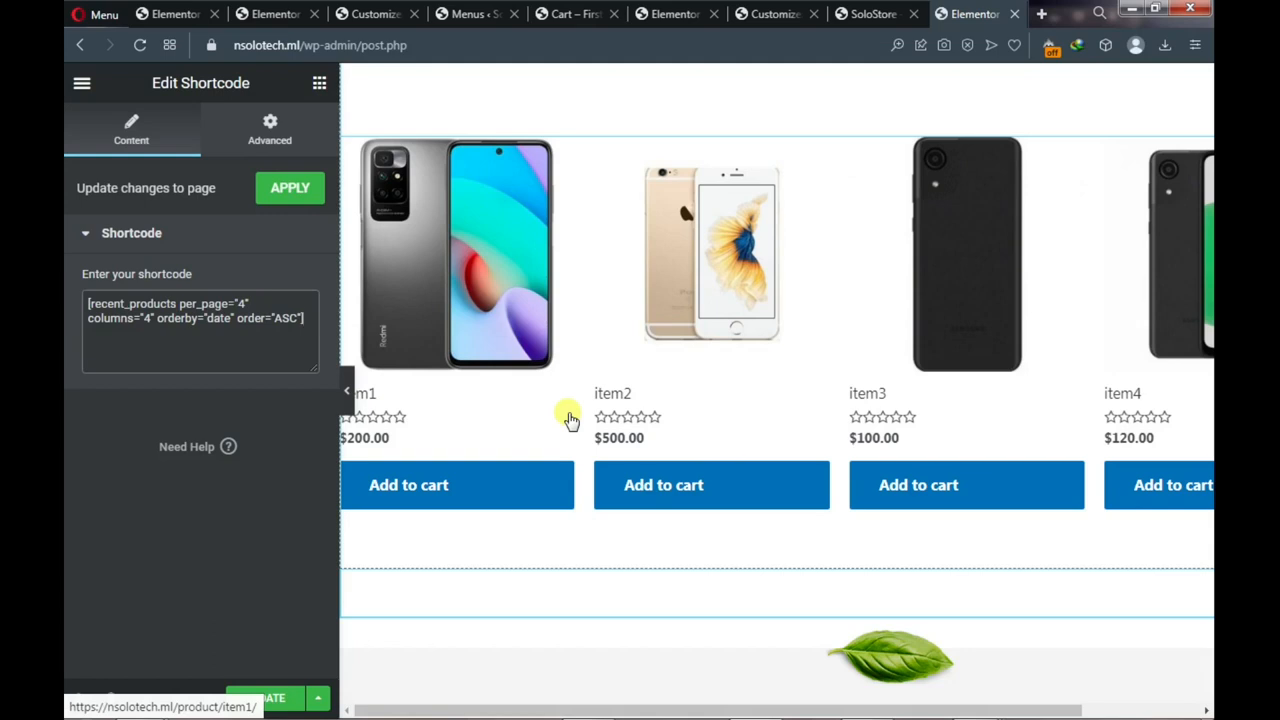
scroll(569, 418, up, 3)
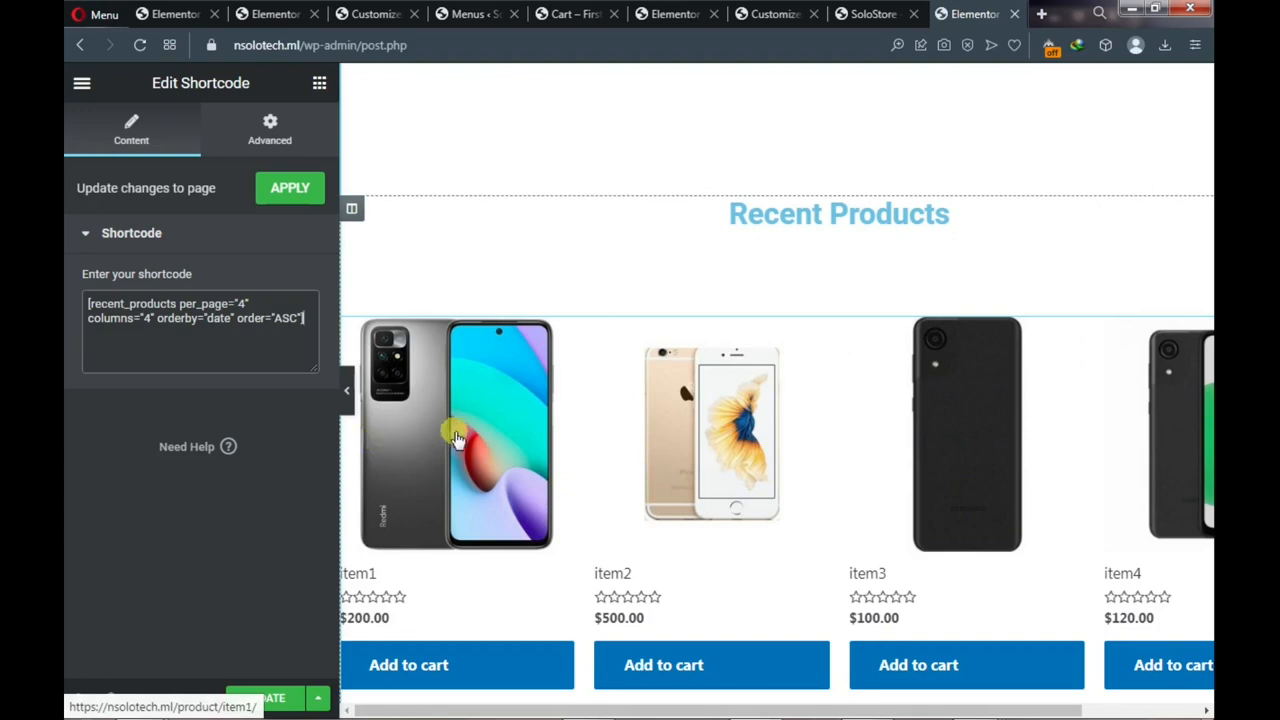
scroll(455, 438, down, 1)
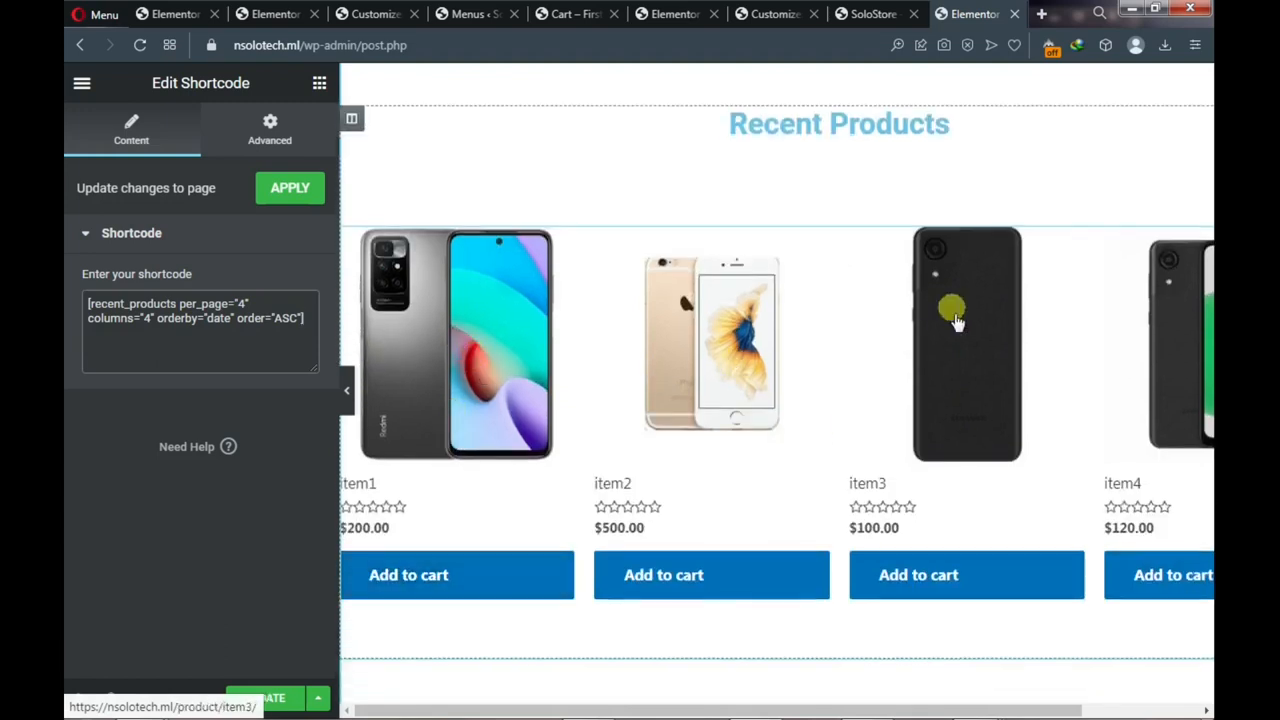
scroll(1100, 409, down, 1)
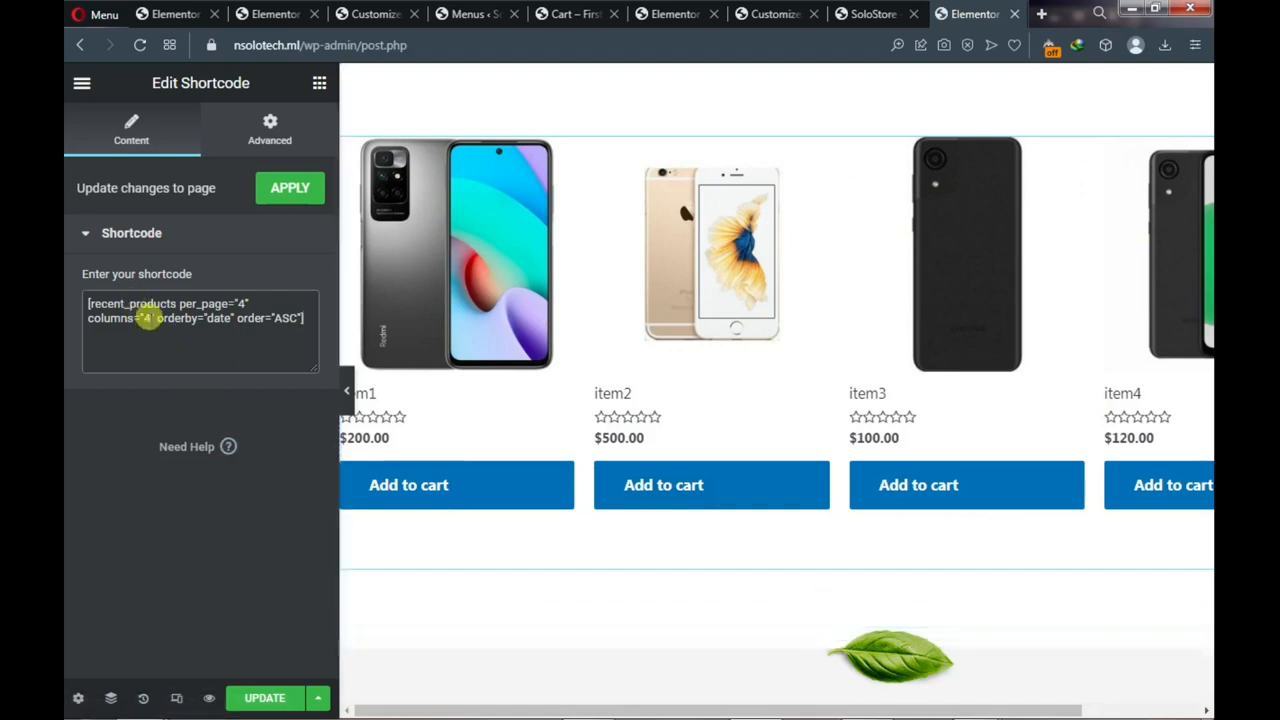
Try a per_page value of 8 in the recent_products shortcode and set it back to 4
click(146, 318)
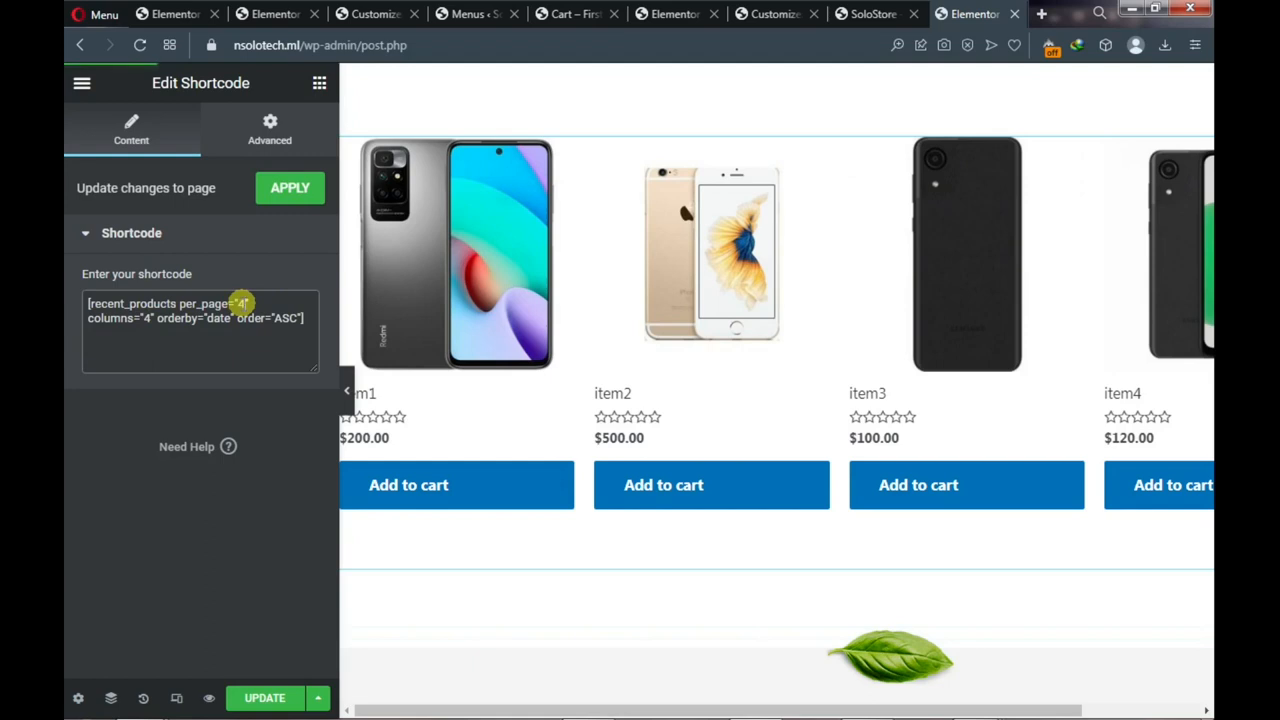
key(BackSpace)
text(8)
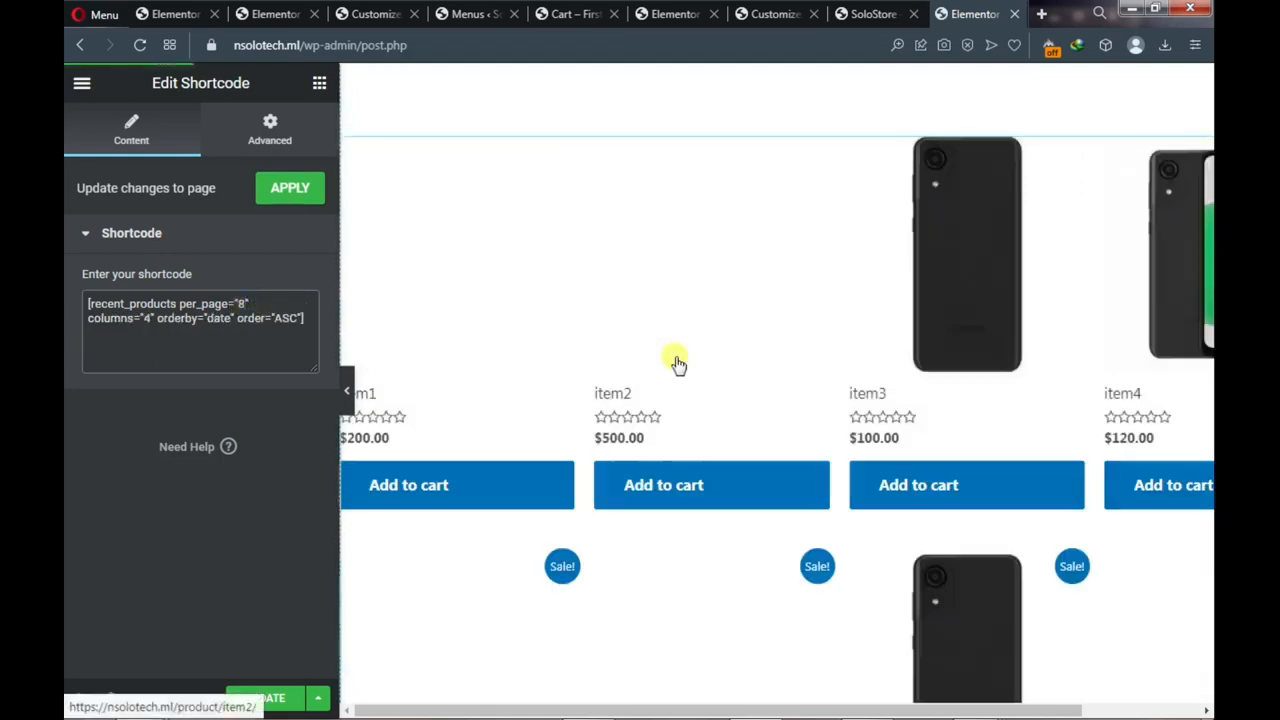
scroll(678, 365, down, 3)
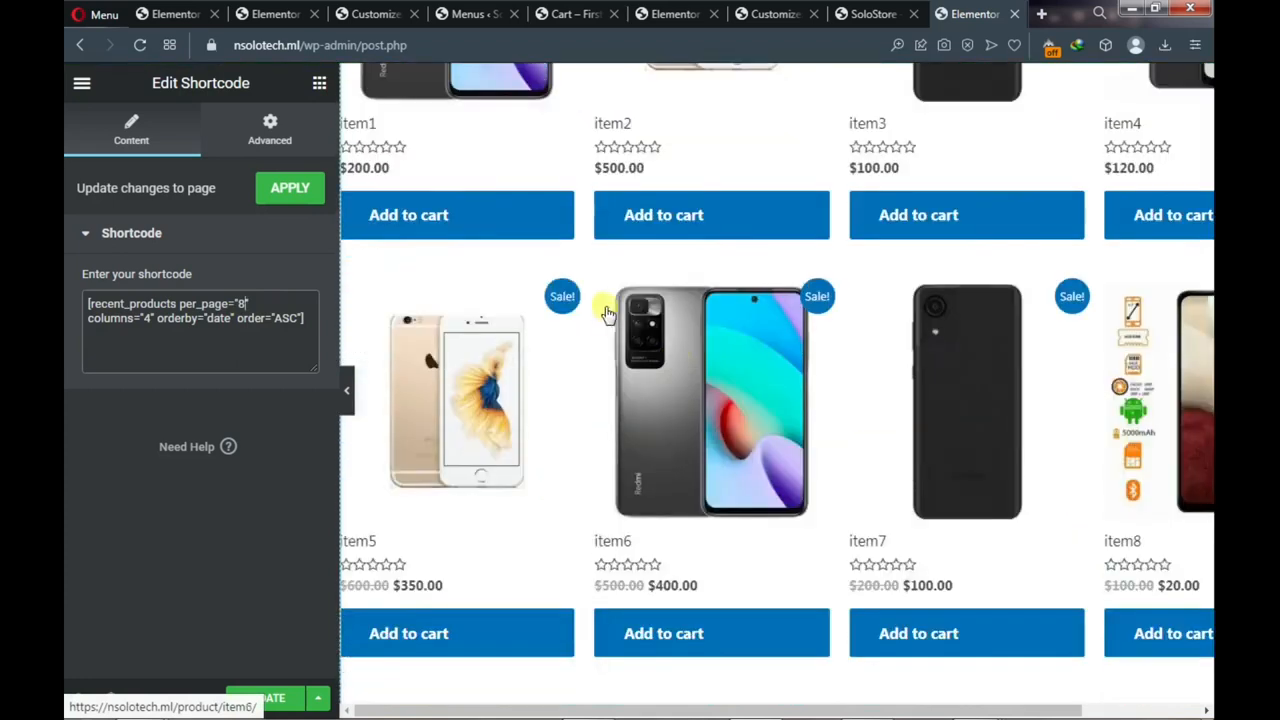
scroll(606, 303, up, 2)
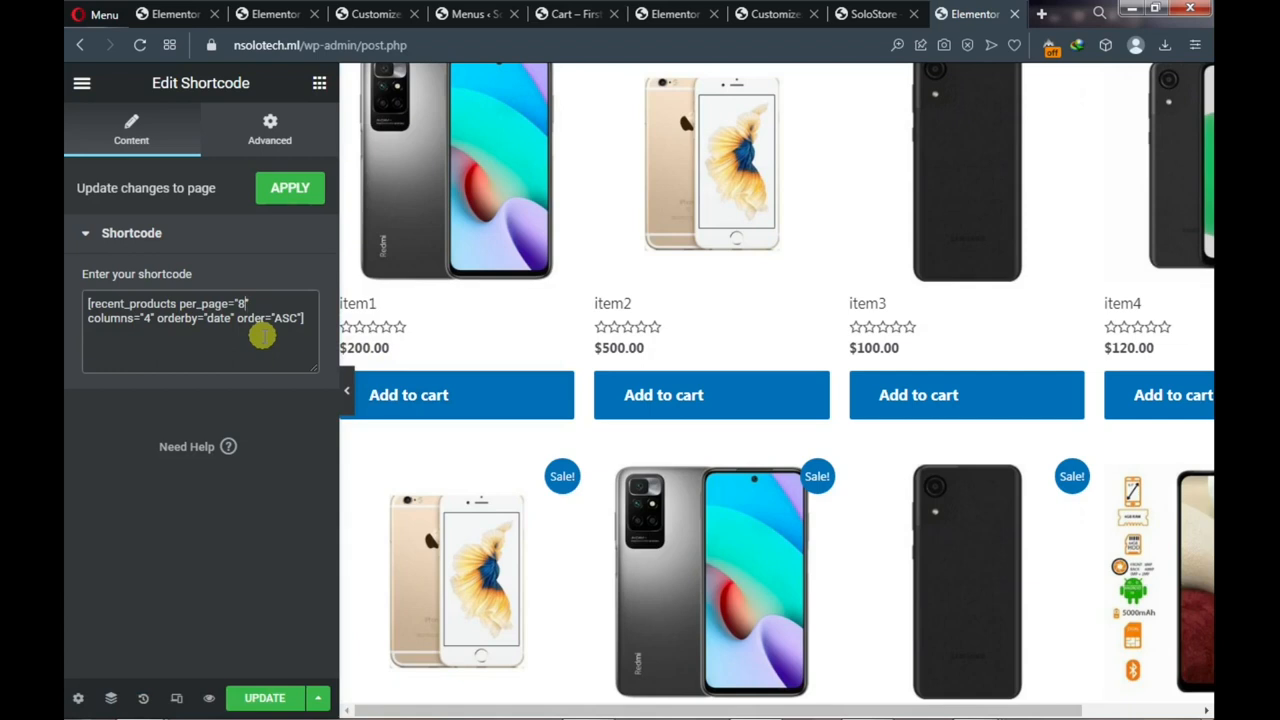
key(BackSpace)
text(4)
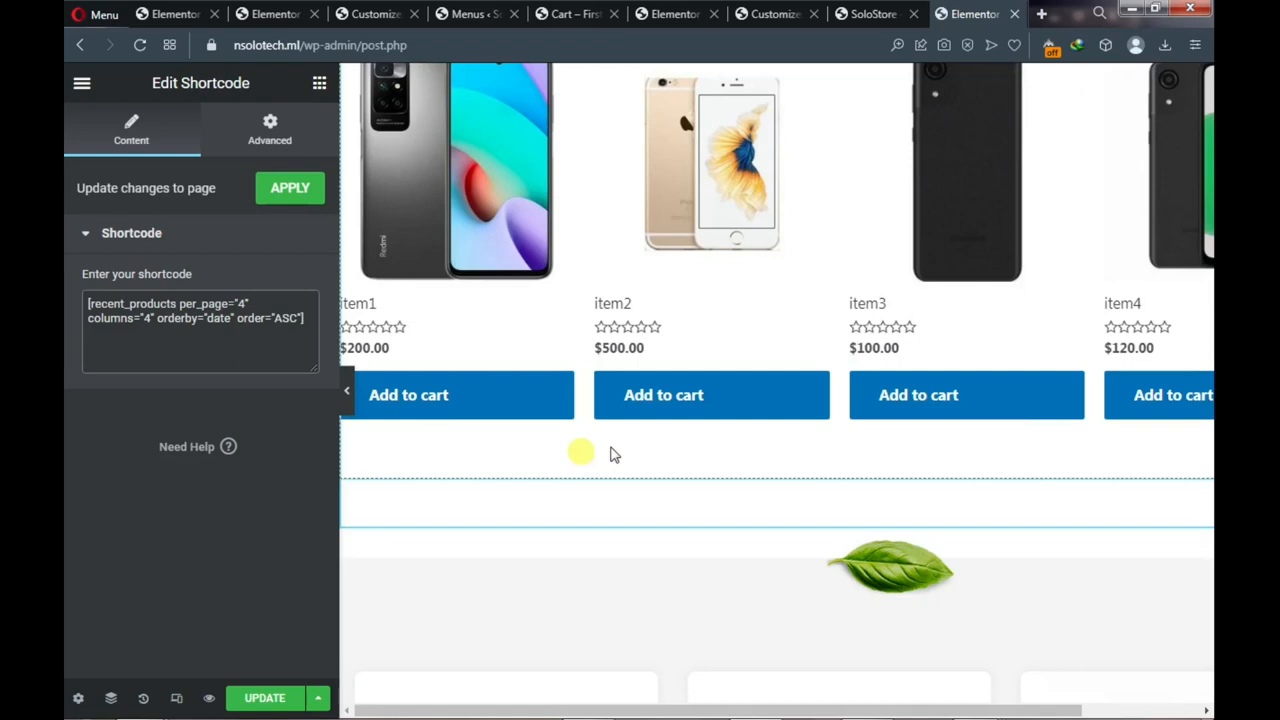
Check which section follows Recent Products on the reference store's home page and return to the Elementor editor
scroll(686, 500, down, 2)
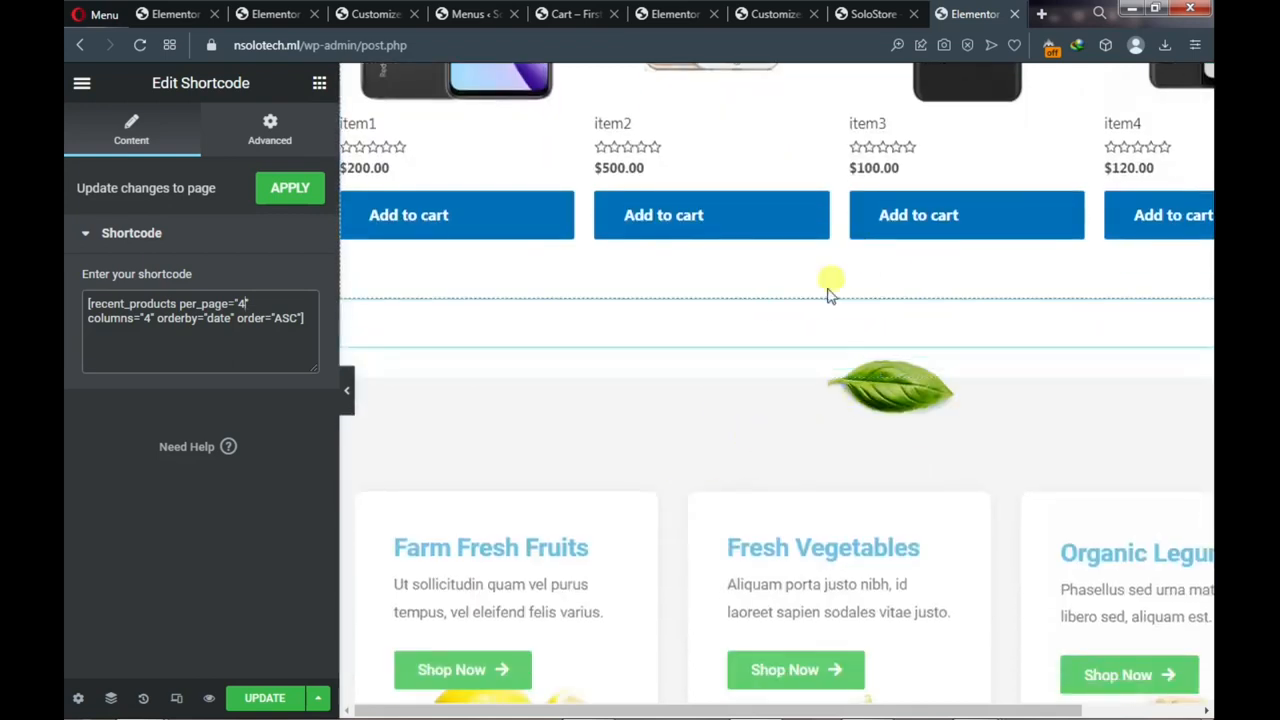
scroll(786, 373, up, 1)
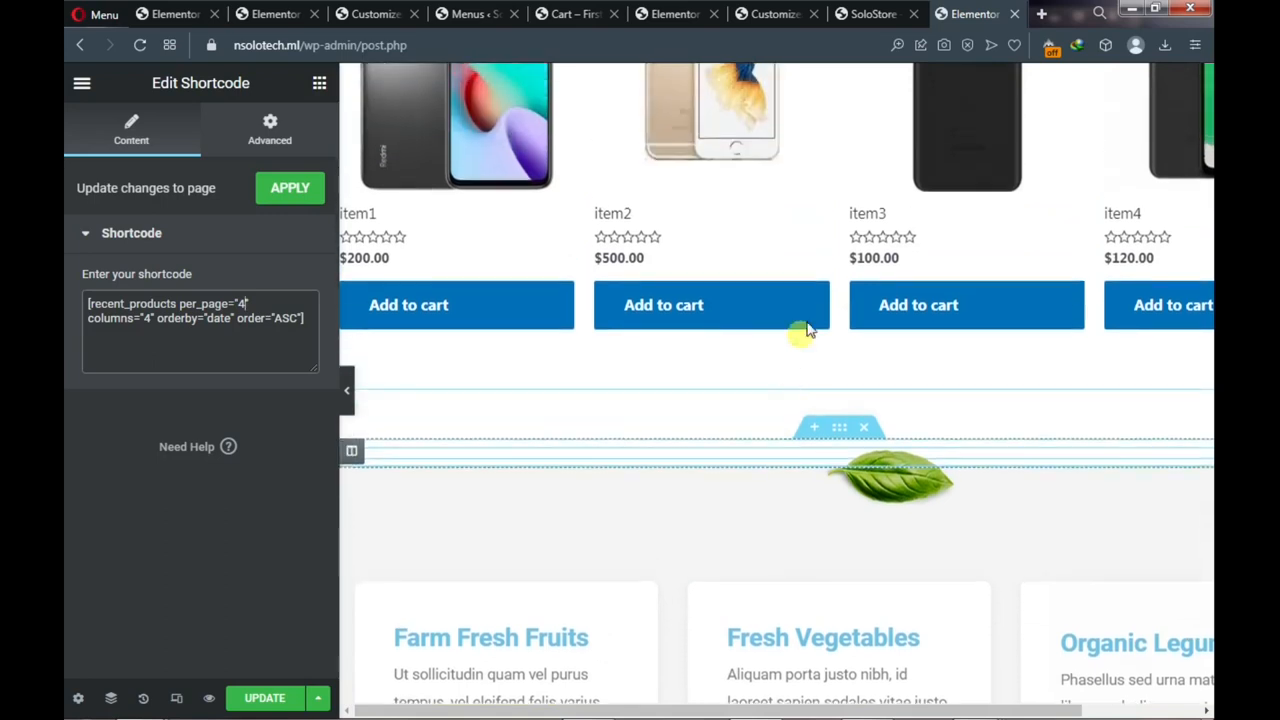
click(870, 16)
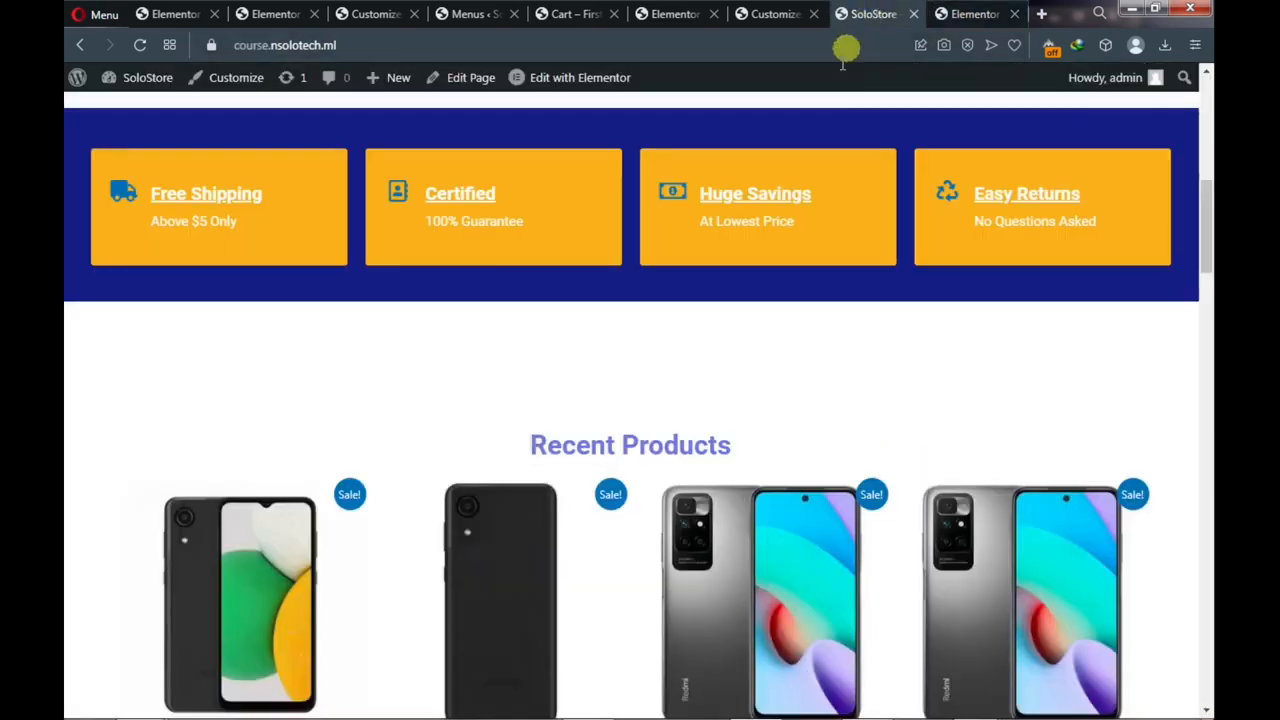
scroll(652, 413, down, 3)
scroll(652, 416, down, 6)
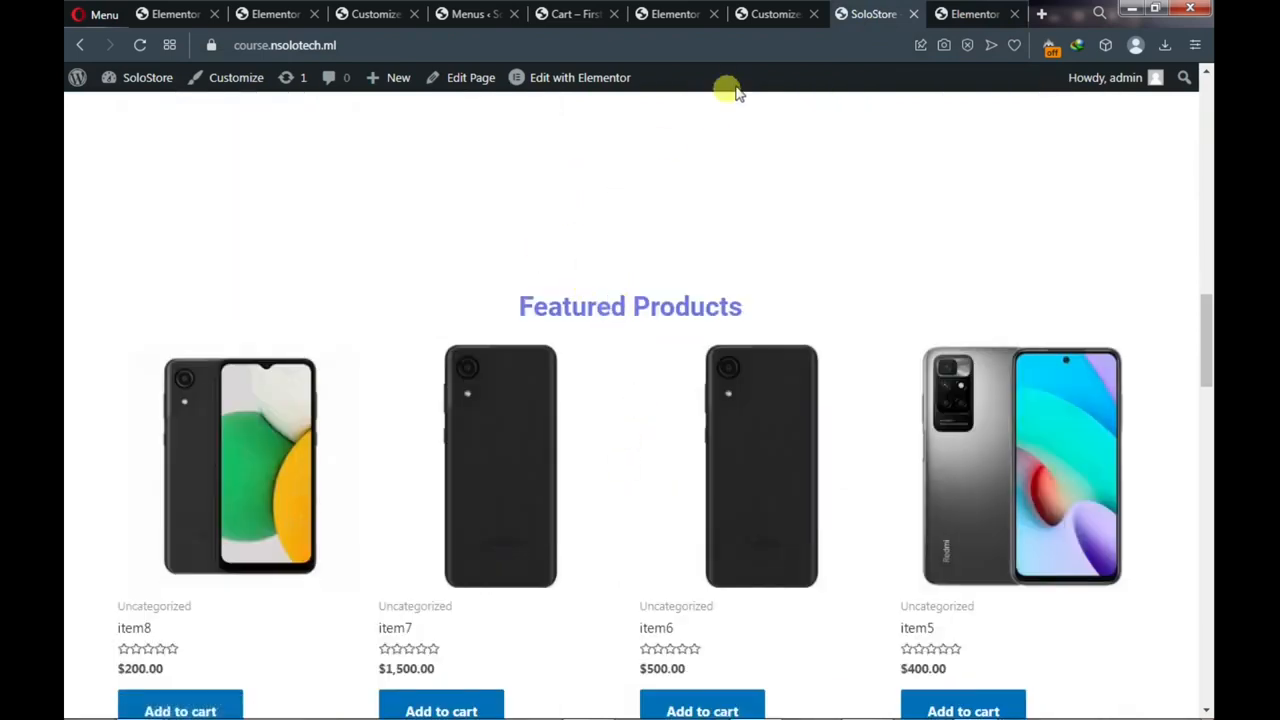
click(968, 14)
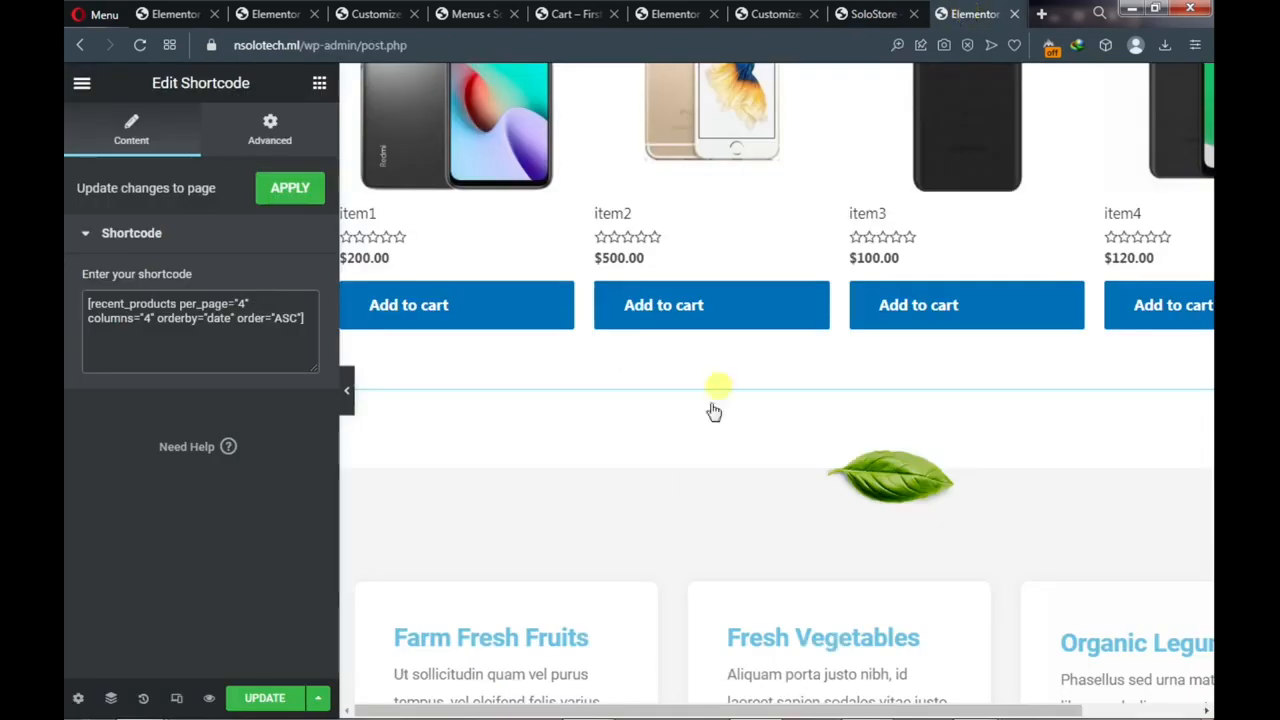
Duplicate the whole Recent Products section on the home page
scroll(660, 429, up, 4)
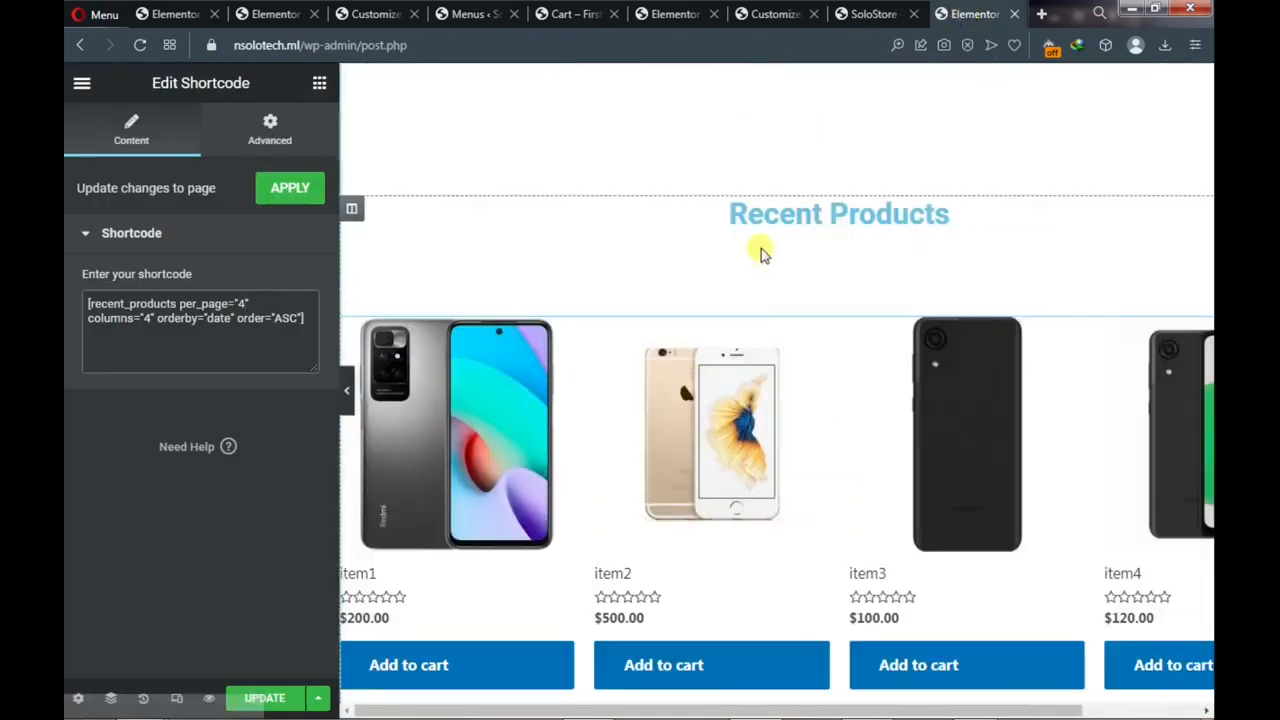
scroll(771, 200, up, 2)
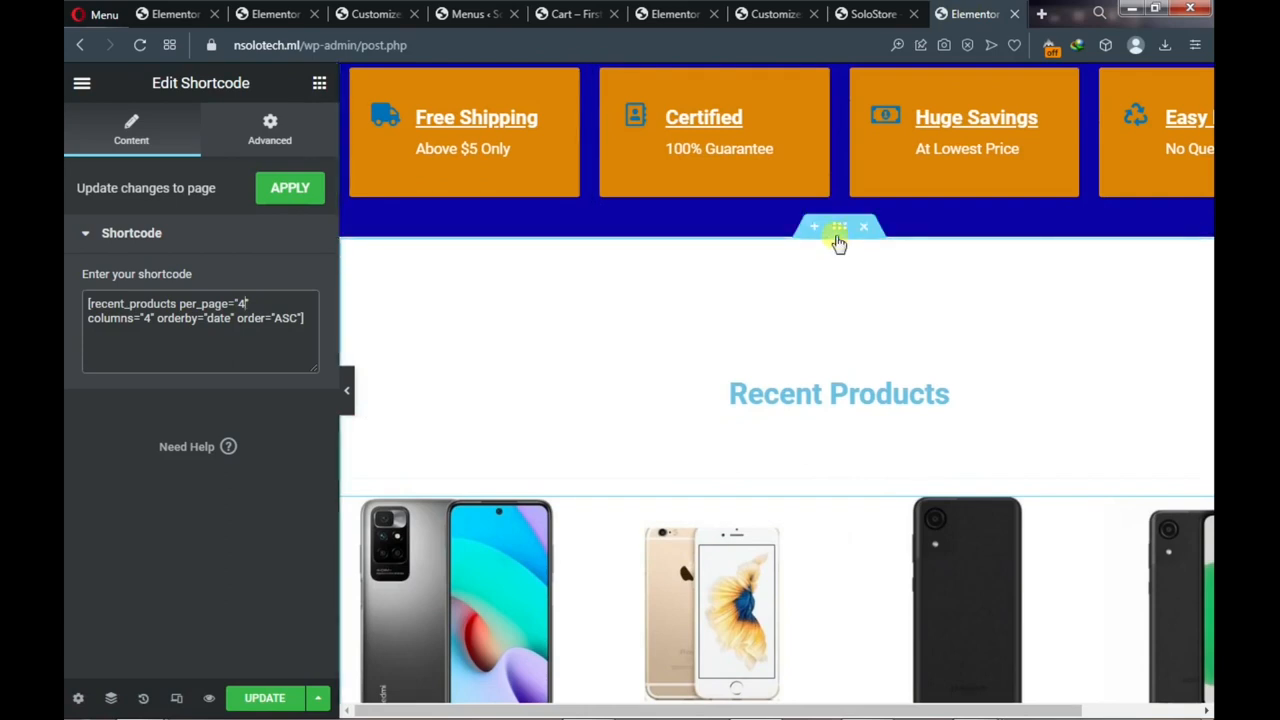
click(838, 231)
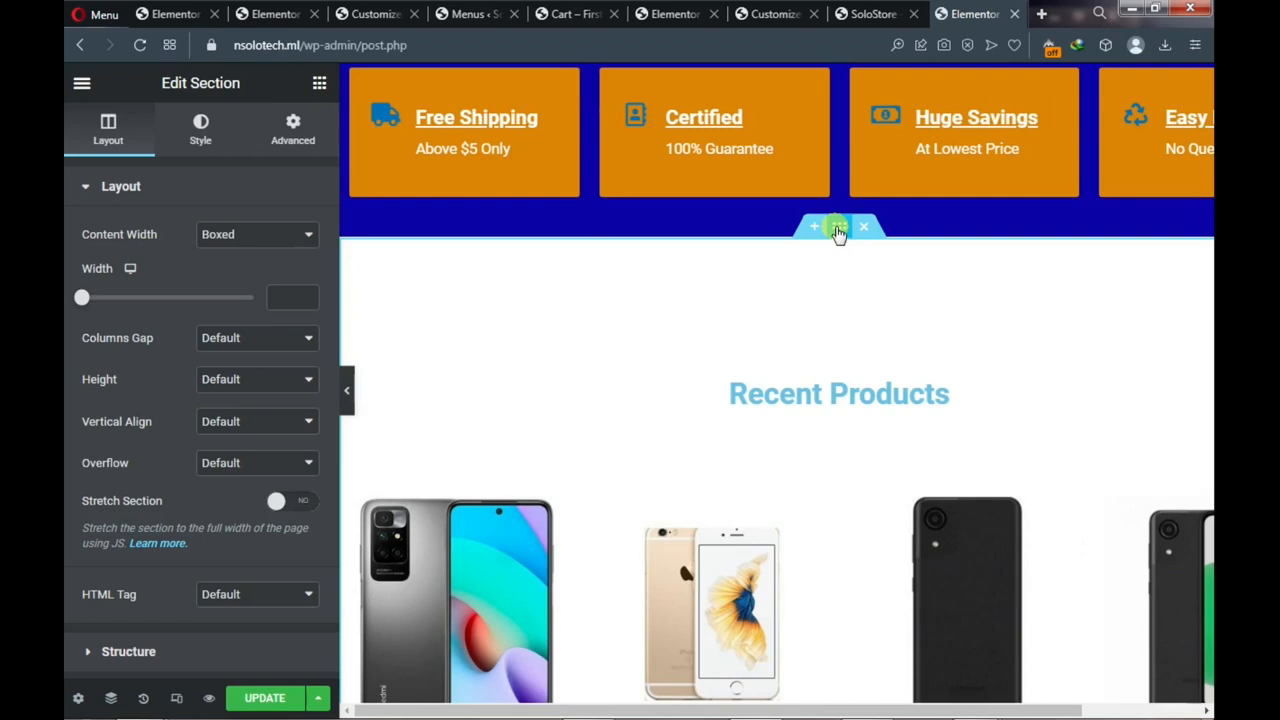
right_click(838, 232)
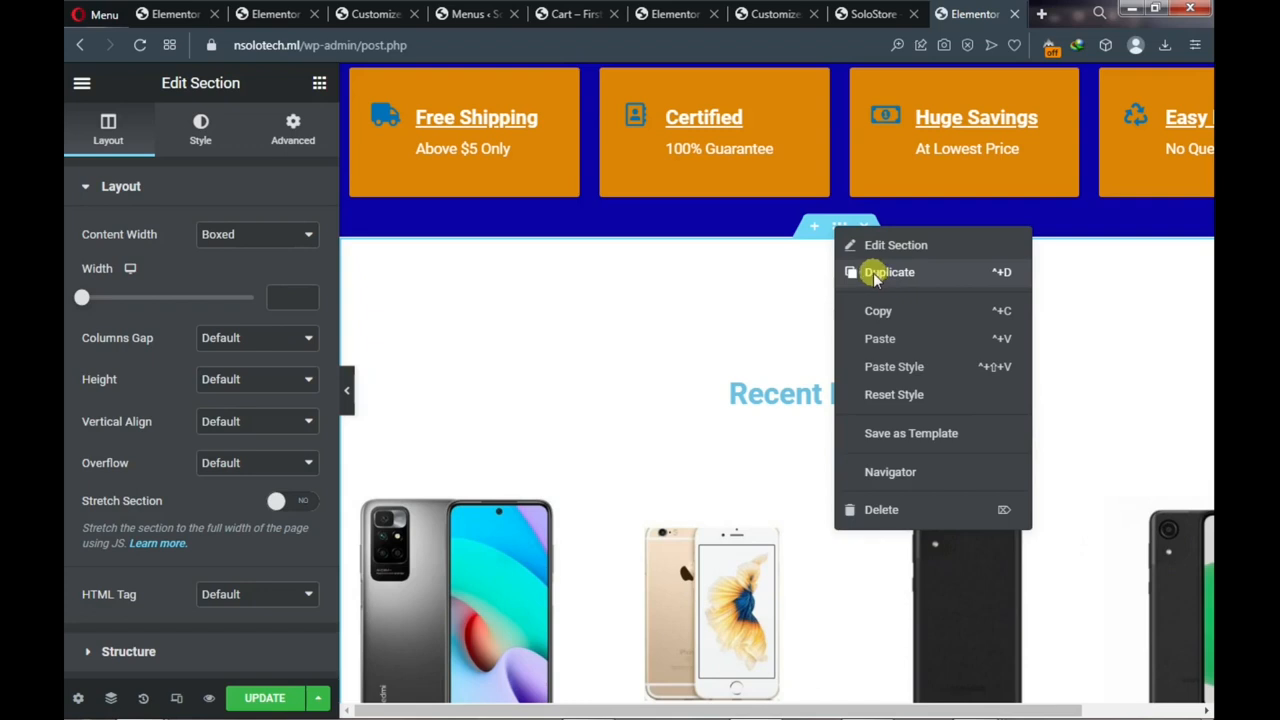
Examine the original Recent Products section and its duplicate, from the feature cards above to the section below
scroll(775, 322, down, 4)
scroll(768, 350, down, 5)
scroll(768, 350, up, 4)
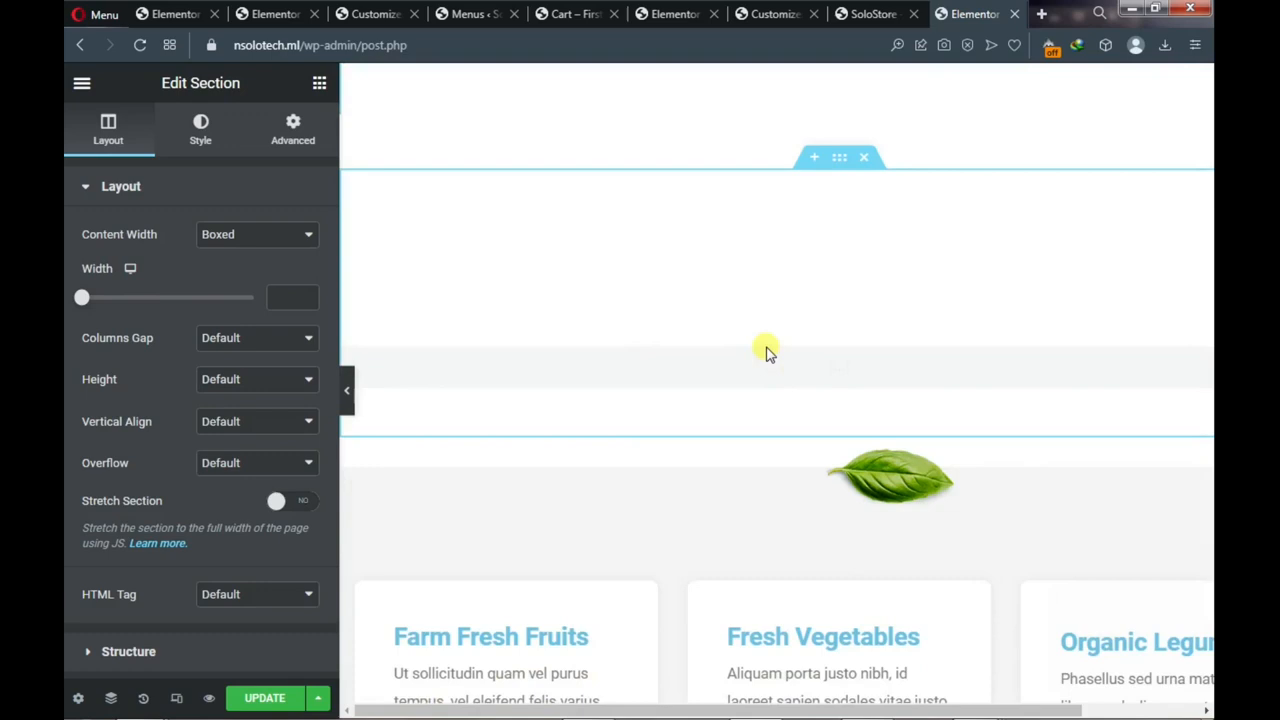
scroll(768, 352, up, 6)
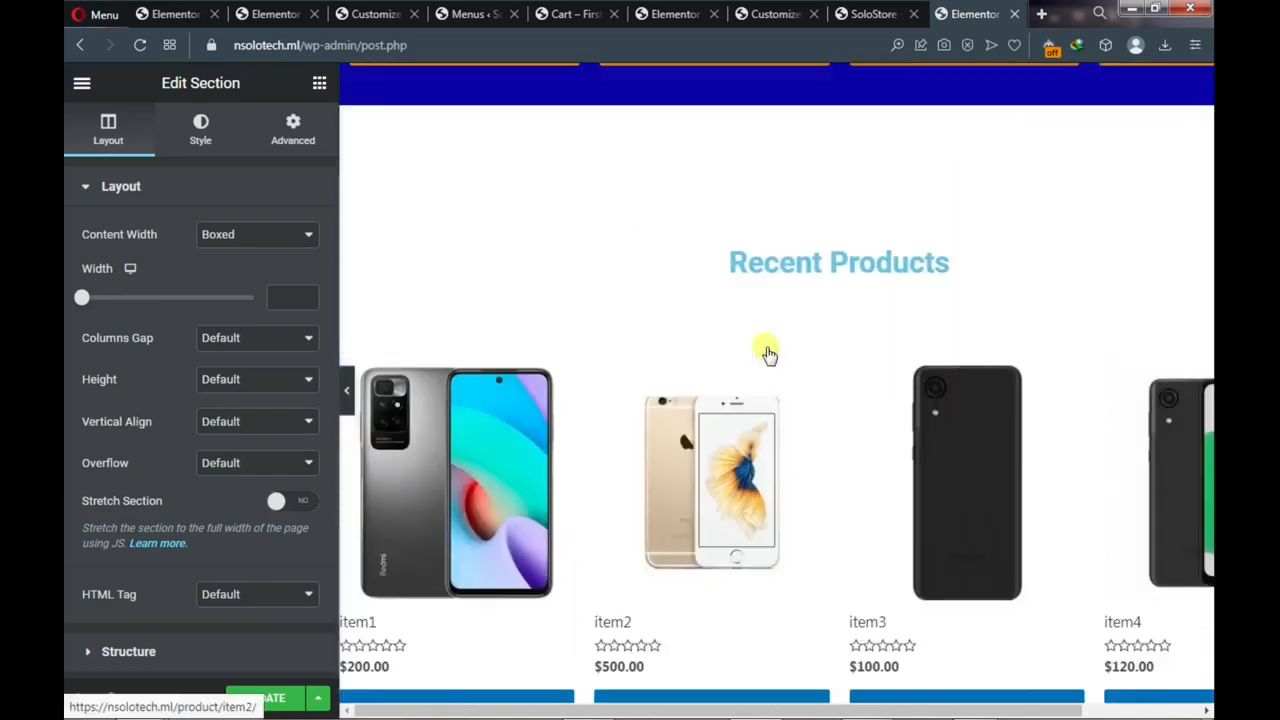
scroll(768, 352, up, 5)
scroll(768, 352, down, 7)
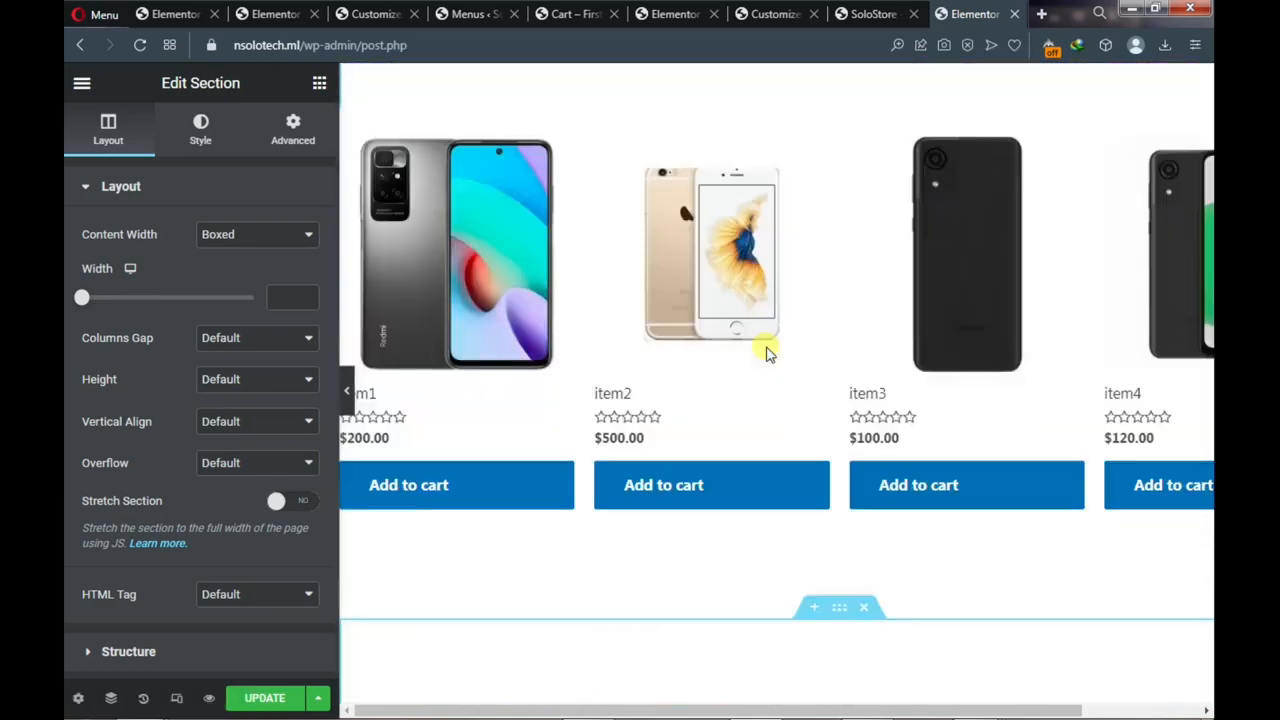
scroll(768, 352, down, 5)
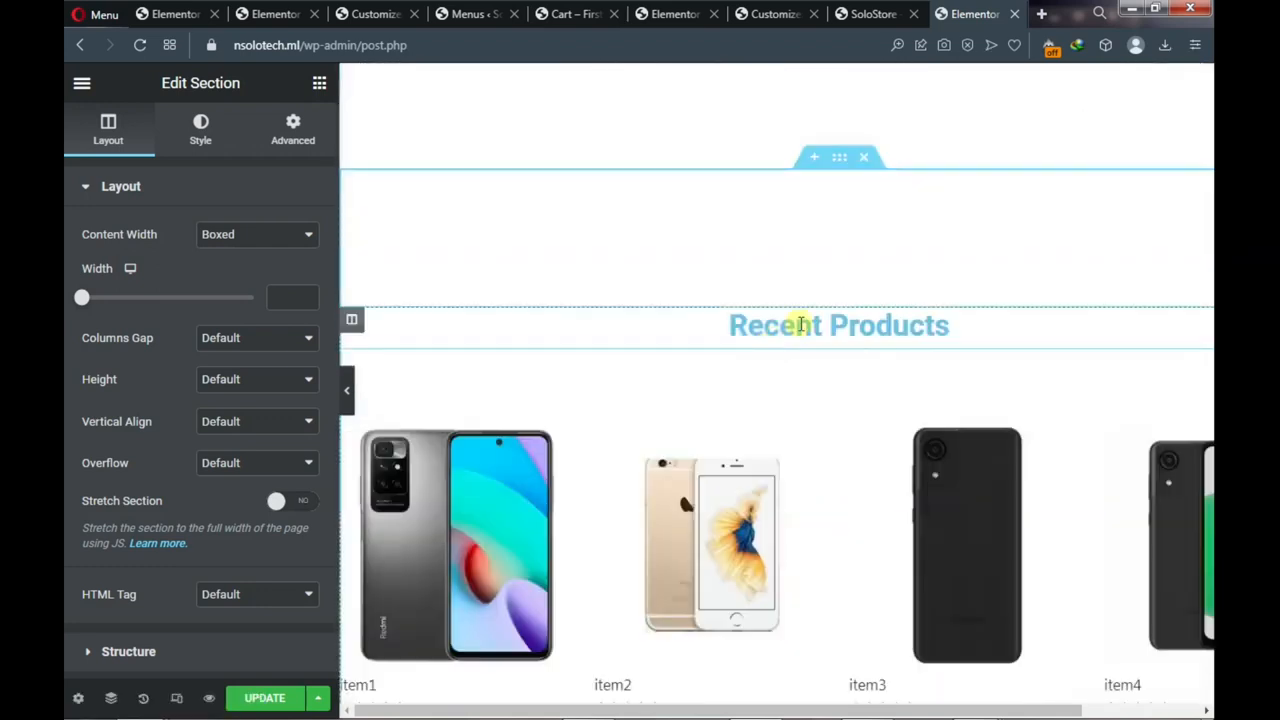
scroll(800, 324, up, 2)
scroll(800, 324, down, 3)
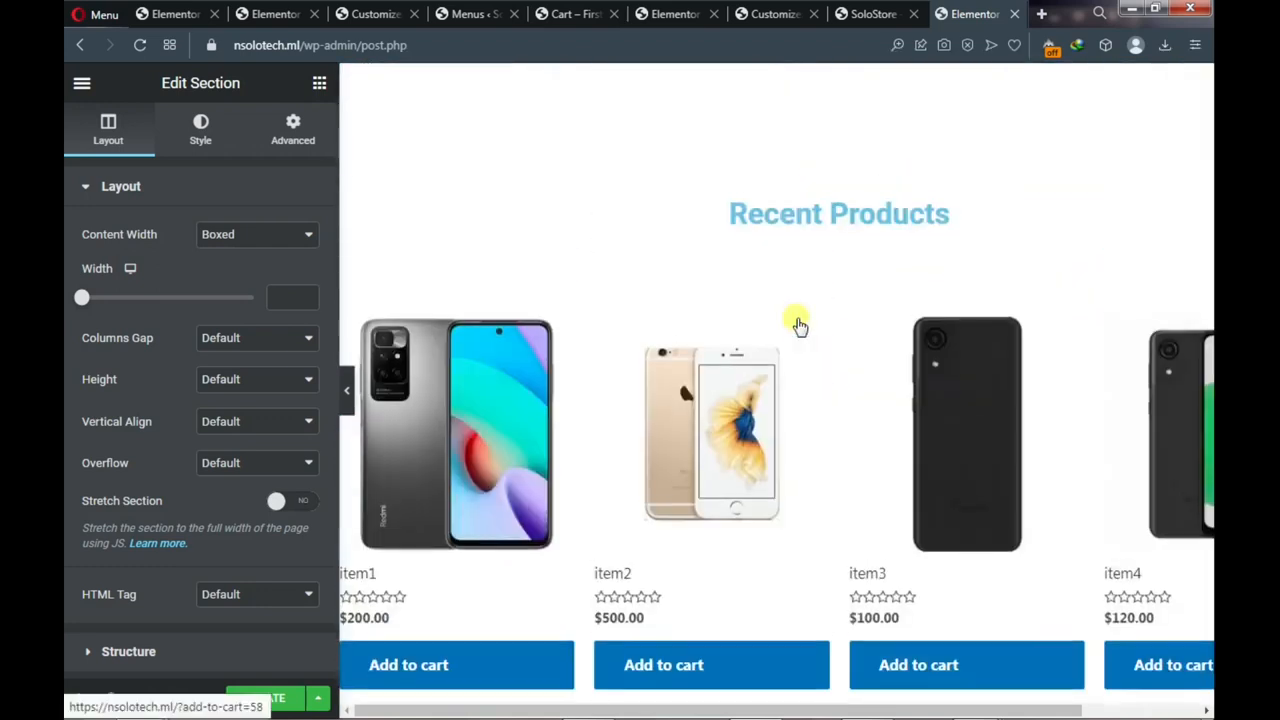
scroll(800, 324, up, 4)
scroll(800, 326, down, 3)
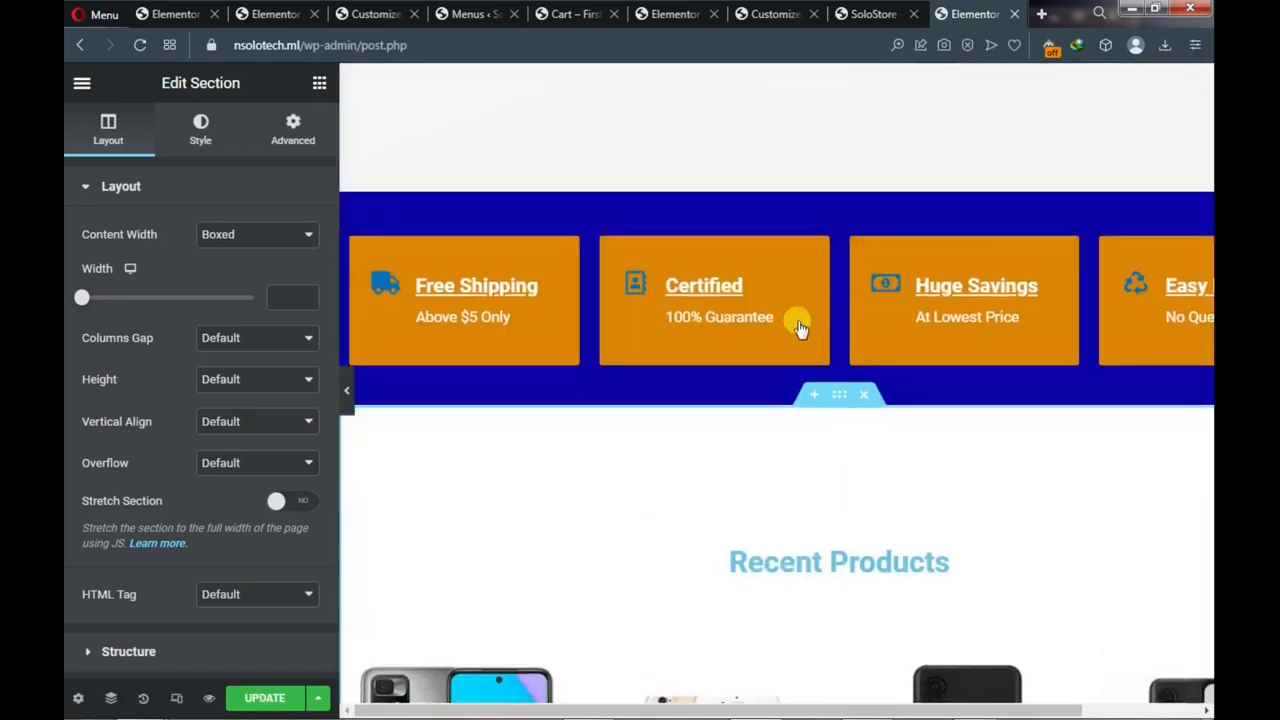
scroll(800, 326, down, 5)
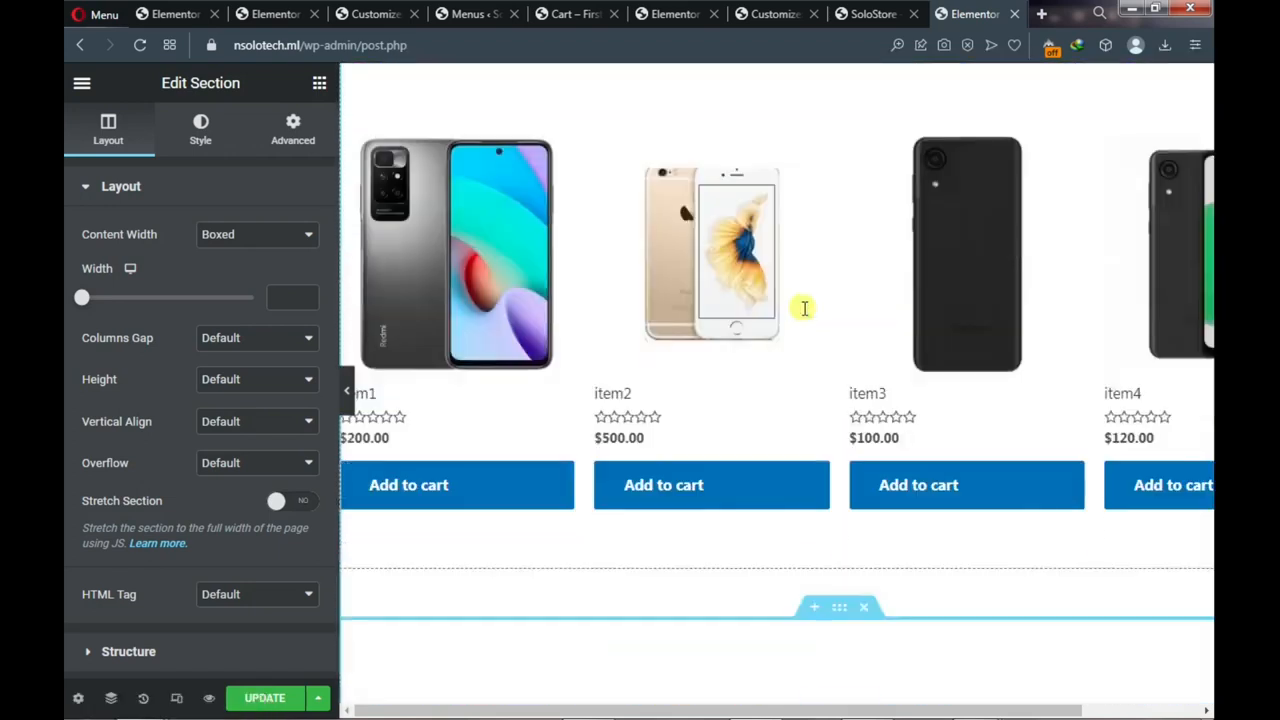
scroll(800, 320, down, 3)
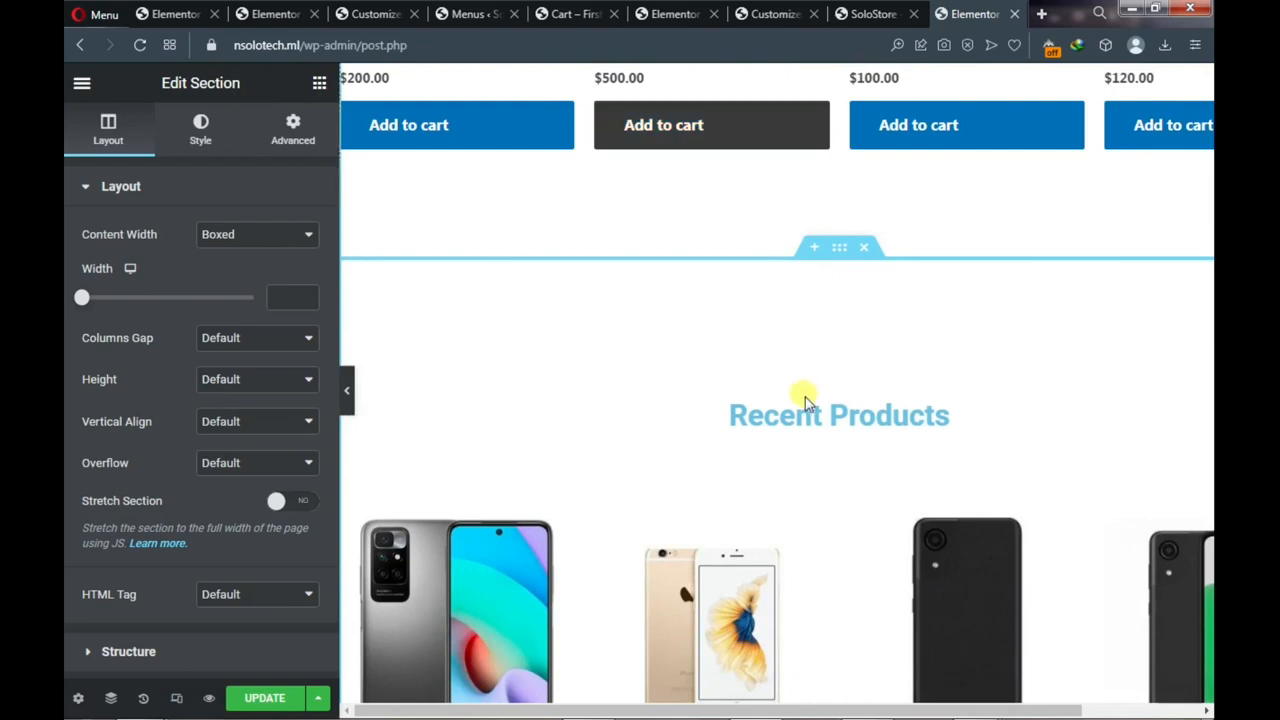
Open the duplicated section's heading for editing and check the corresponding heading wording on the reference store
click(808, 415)
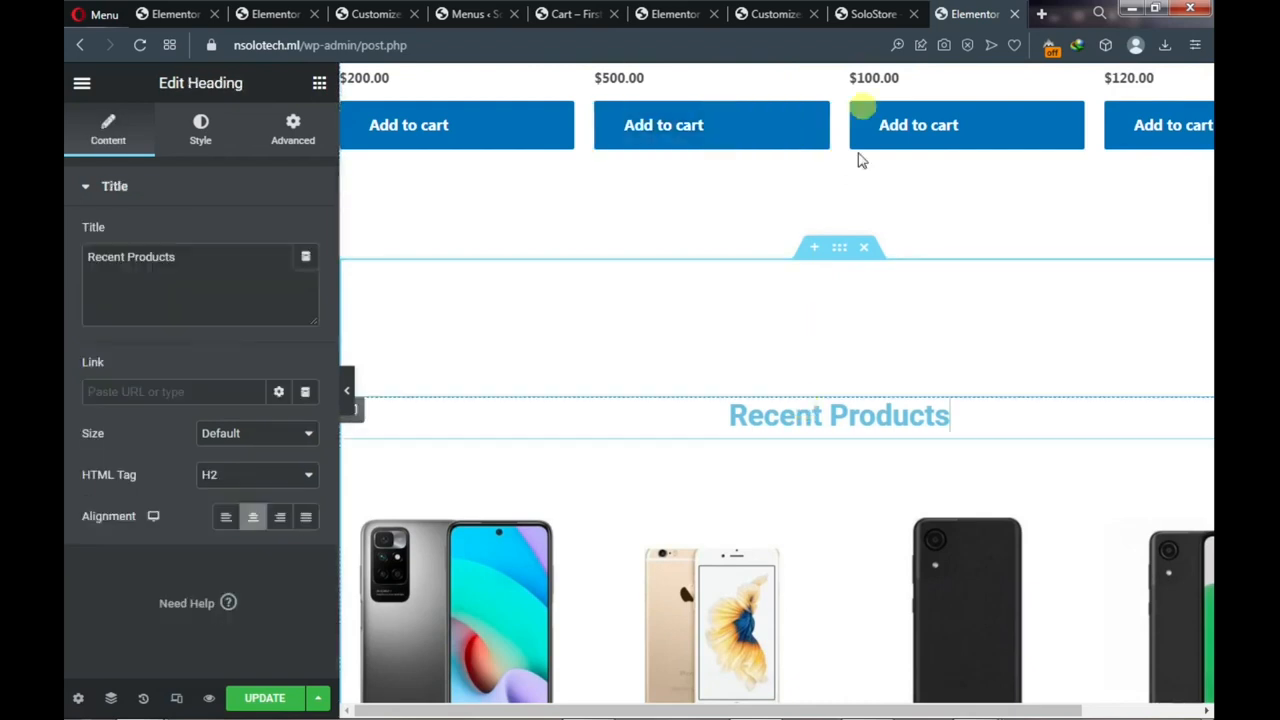
click(871, 13)
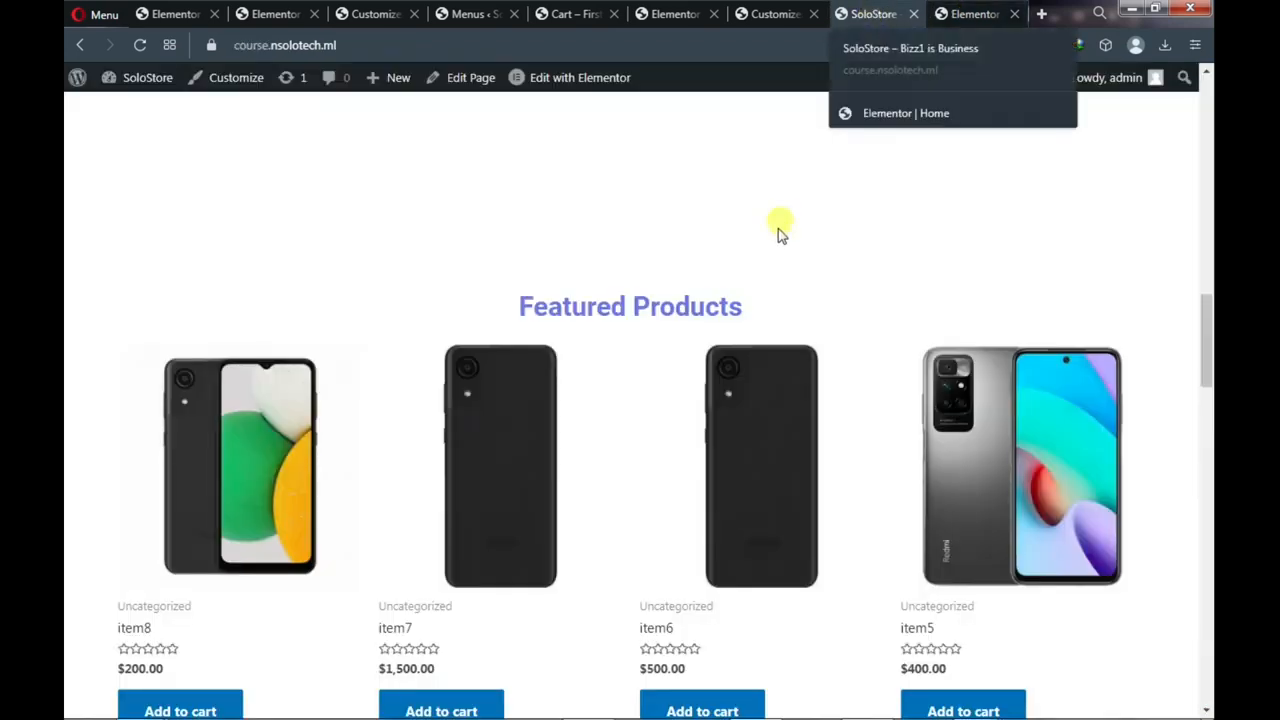
scroll(766, 240, down, 7)
scroll(755, 262, up, 6)
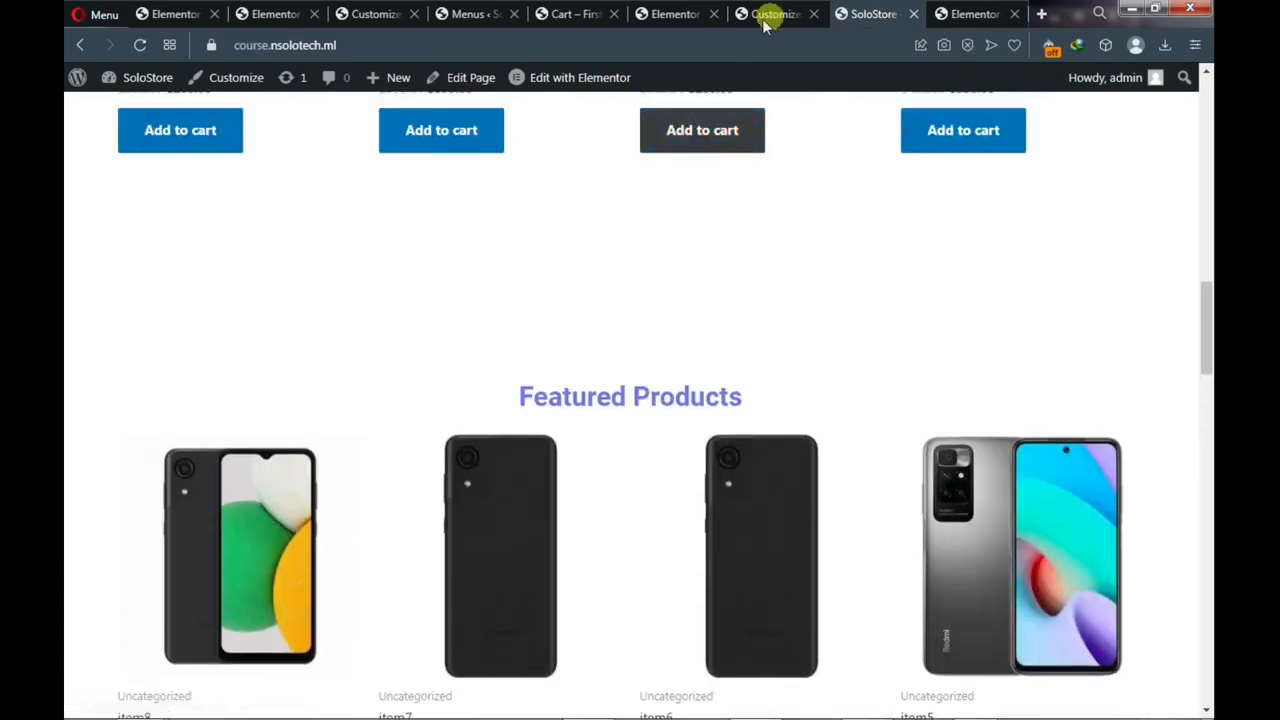
click(965, 14)
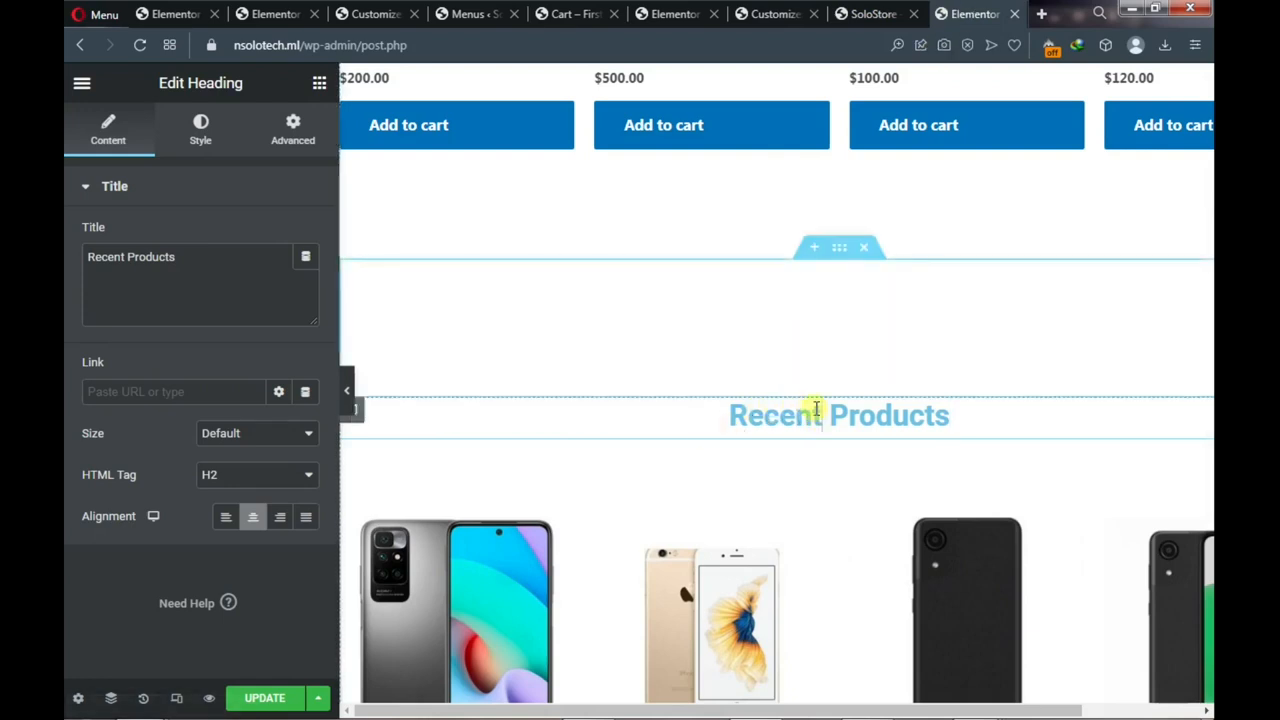
Change the duplicated section's heading to Featured Products
click(816, 408)
key(BackSpace)
key(BackSpace)
key(BackSpace)
key(BackSpace)
key(BackSpace)
key(BackSpace)
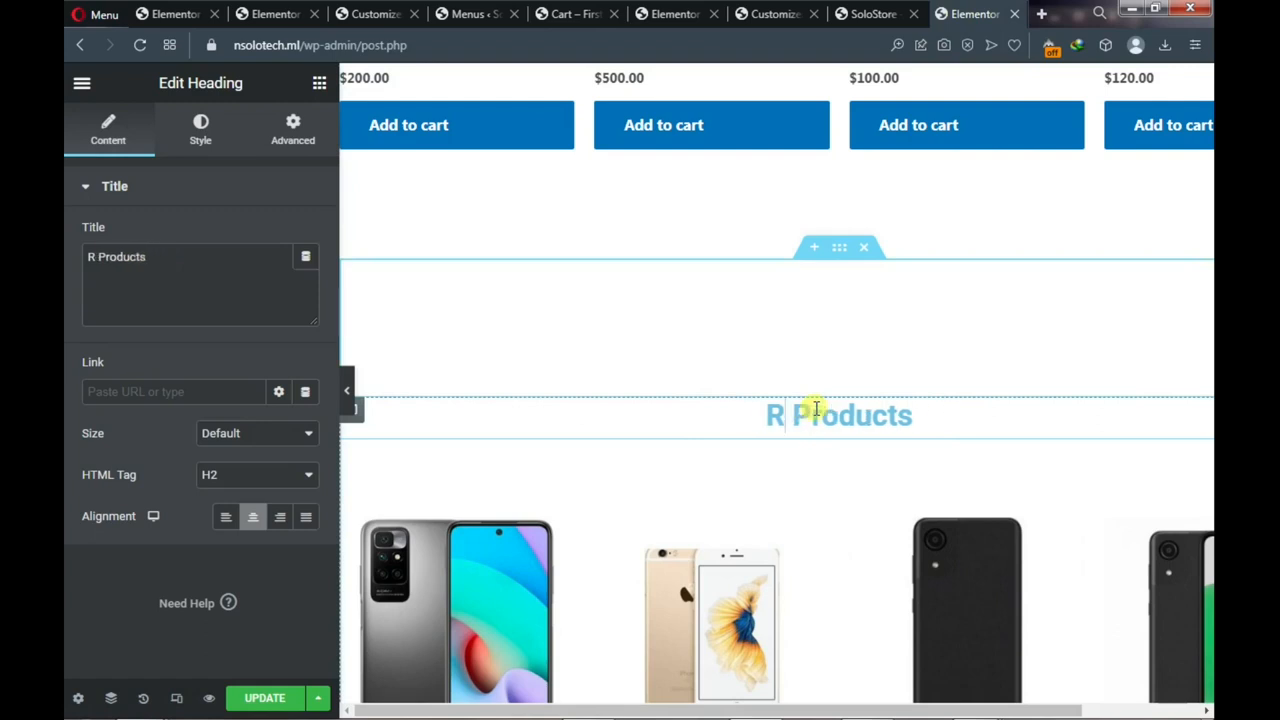
text(Fea)
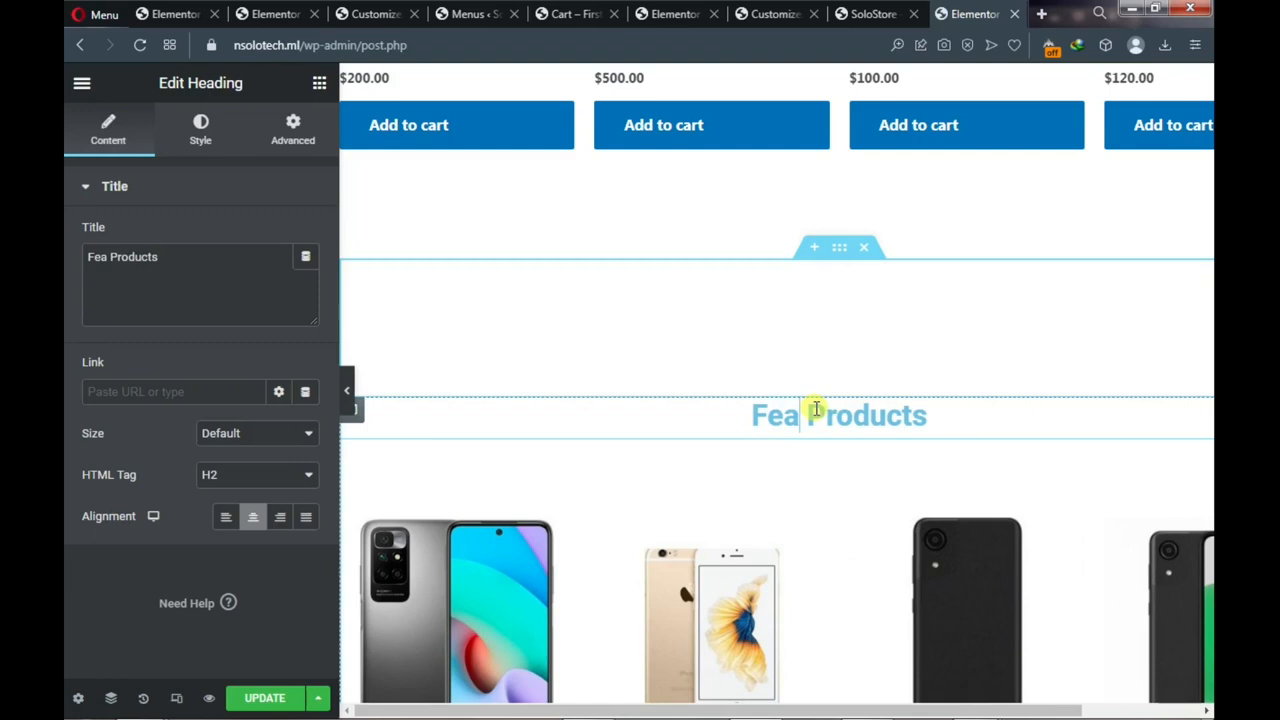
text(tured)
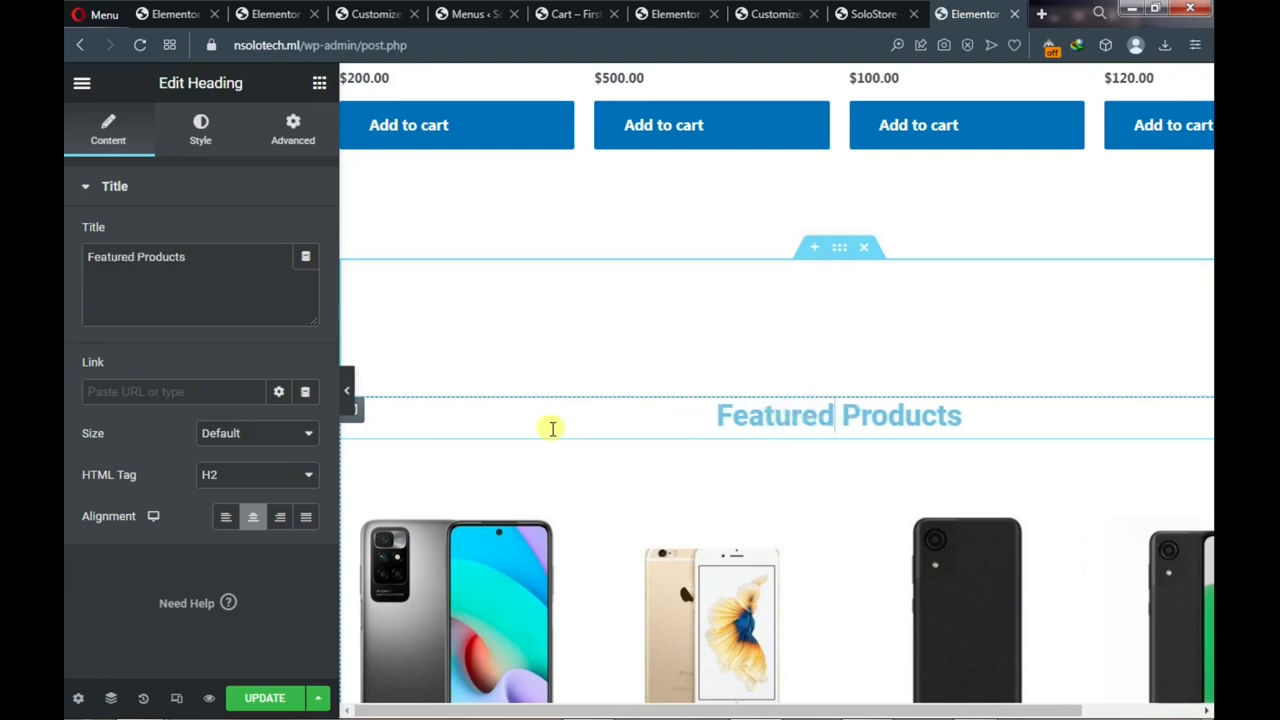
scroll(668, 466, down, 2)
scroll(668, 466, down, 3)
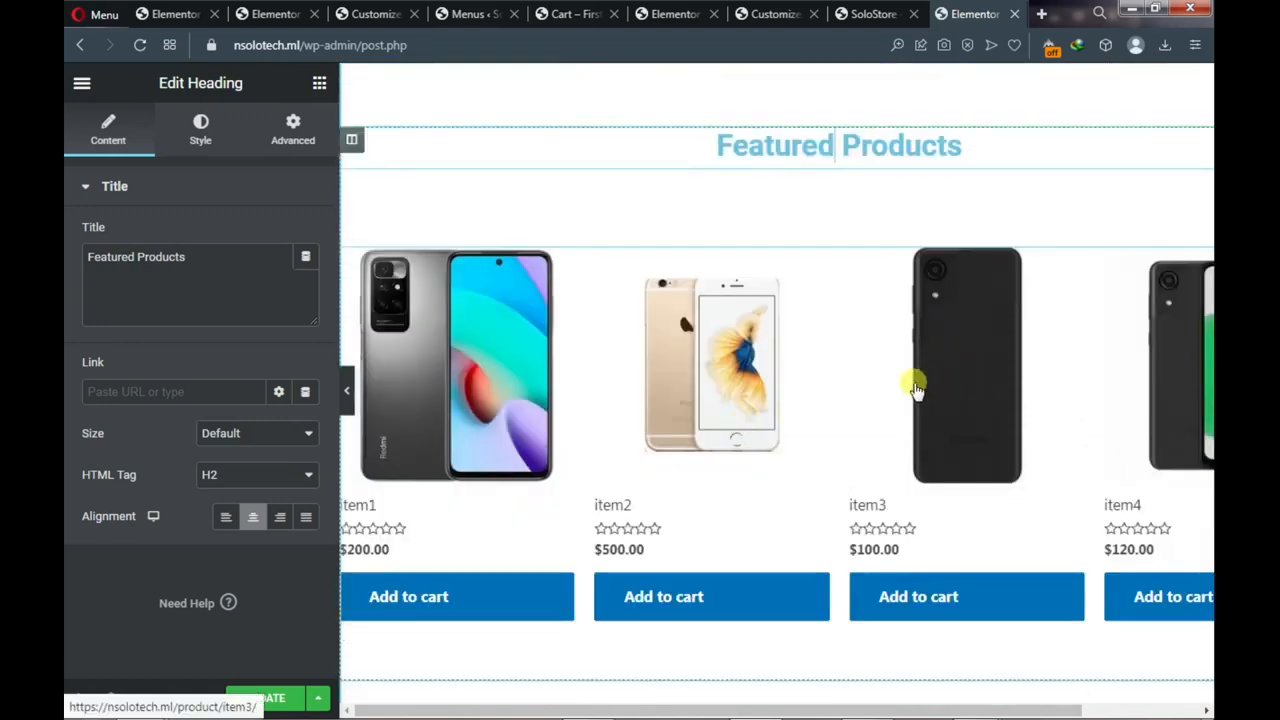
Open the shortcode widget under the Featured Products heading and select the recent part of its shortcode
key(ctrl+plus)
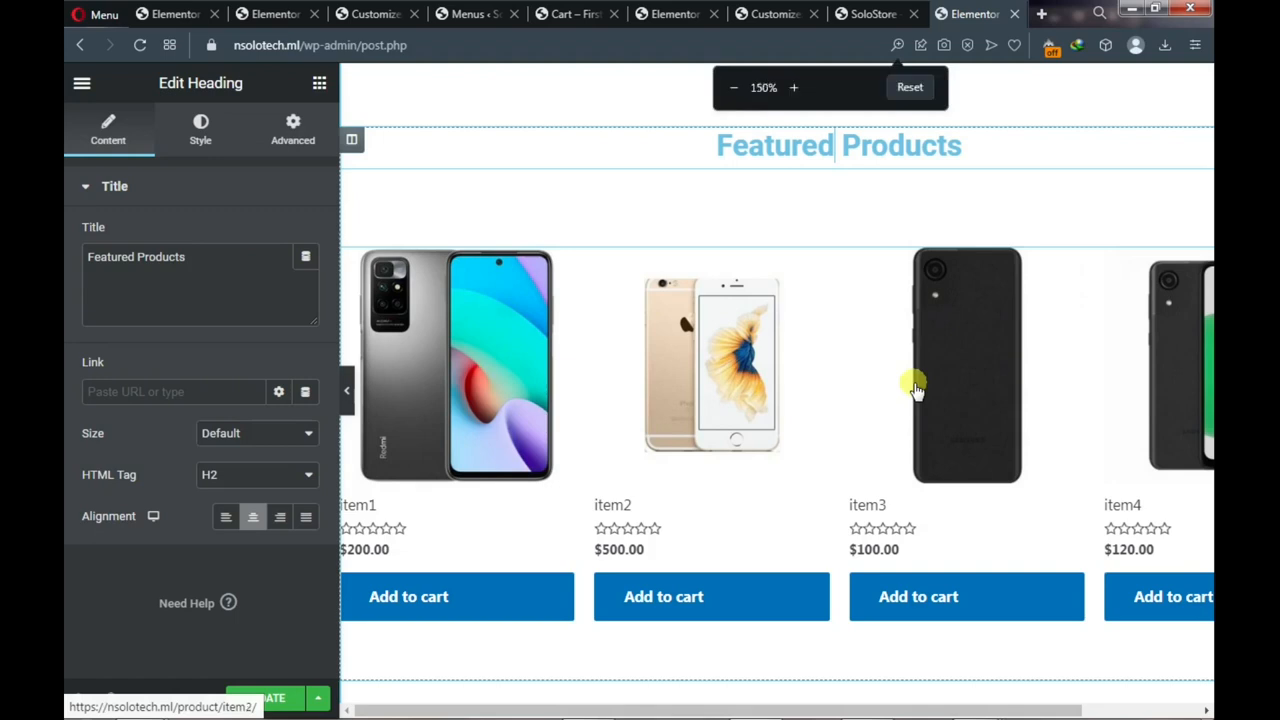
key(ctrl+minus)
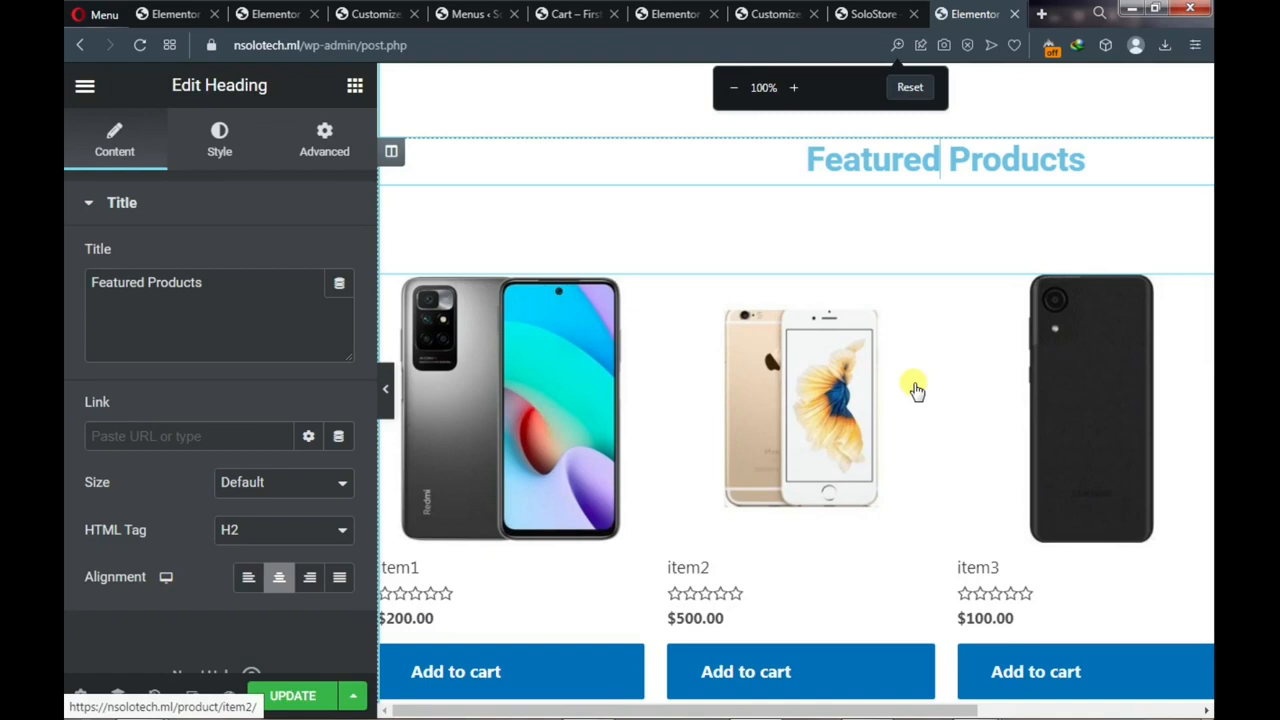
key(ctrl+plus)
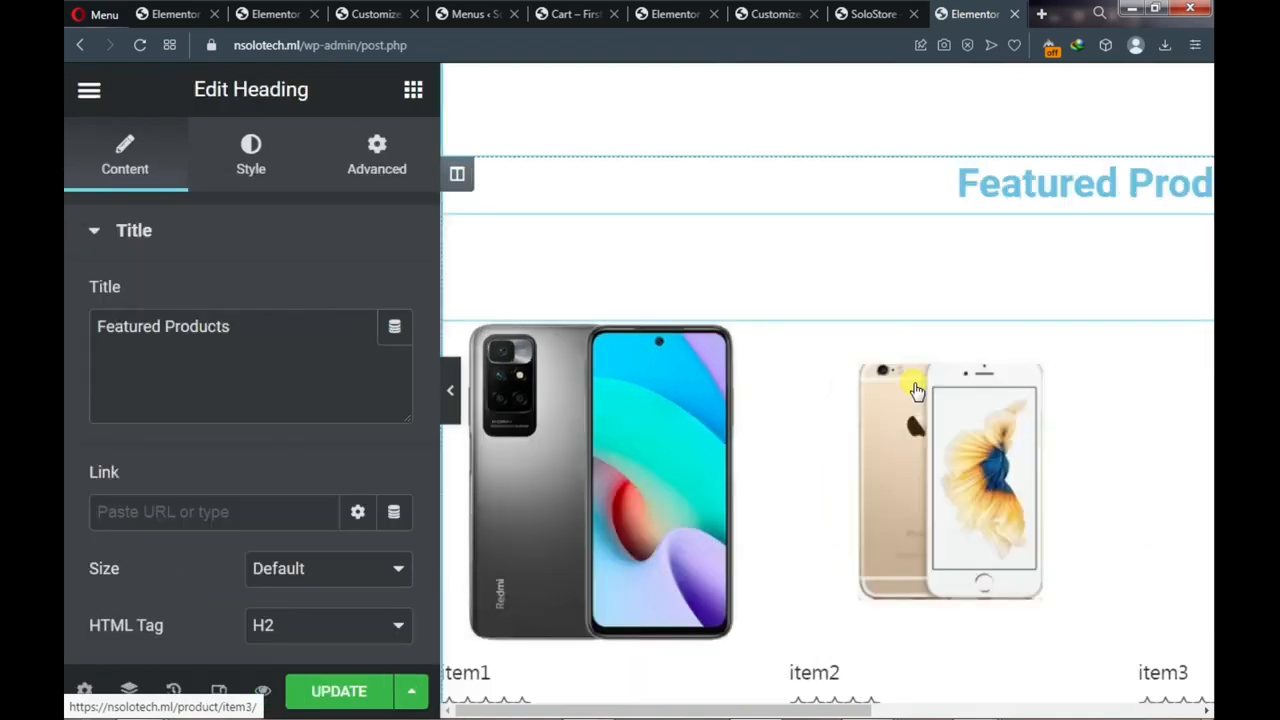
key(ctrl+minus)
key(ctrl+minus)
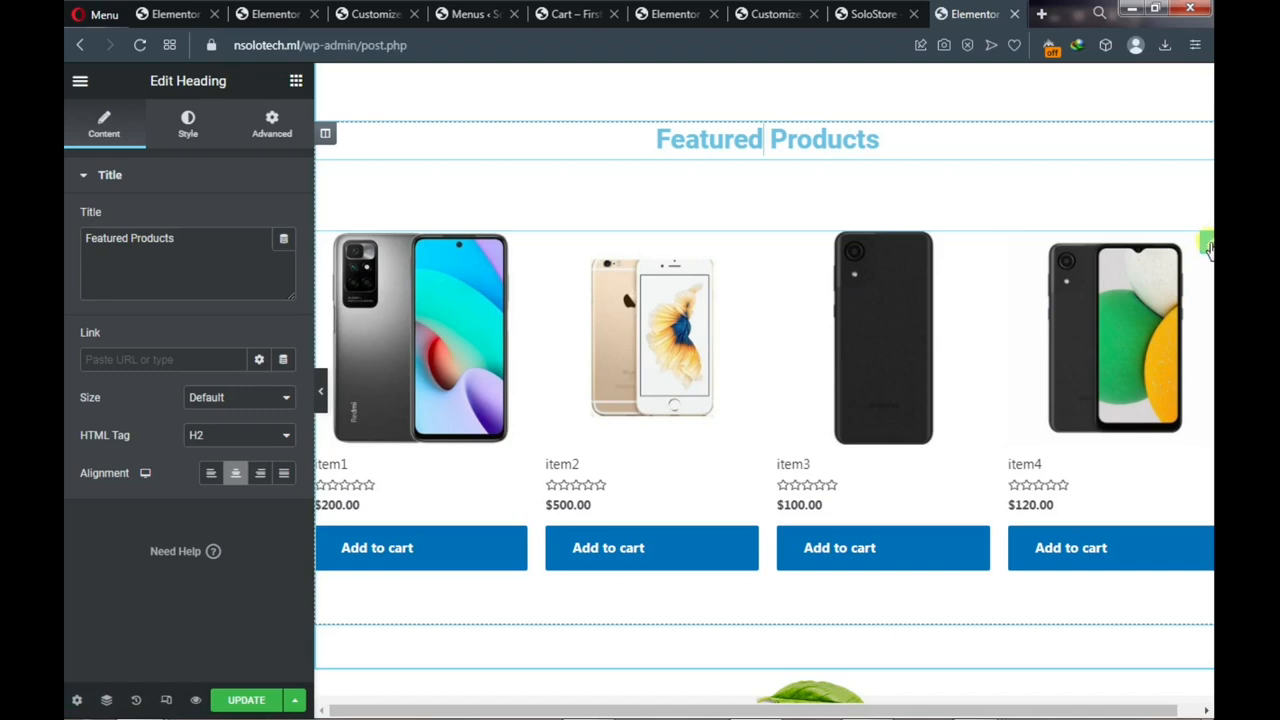
click(1208, 248)
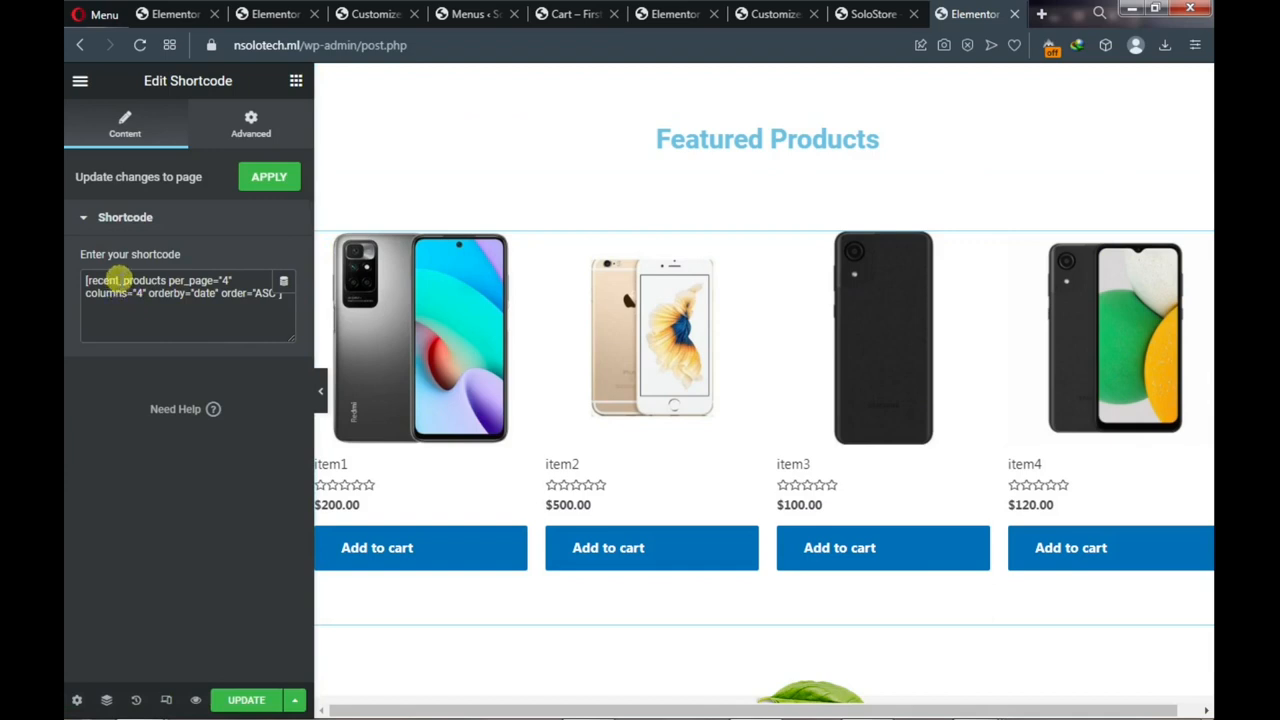
drag(118, 280, 86, 279)
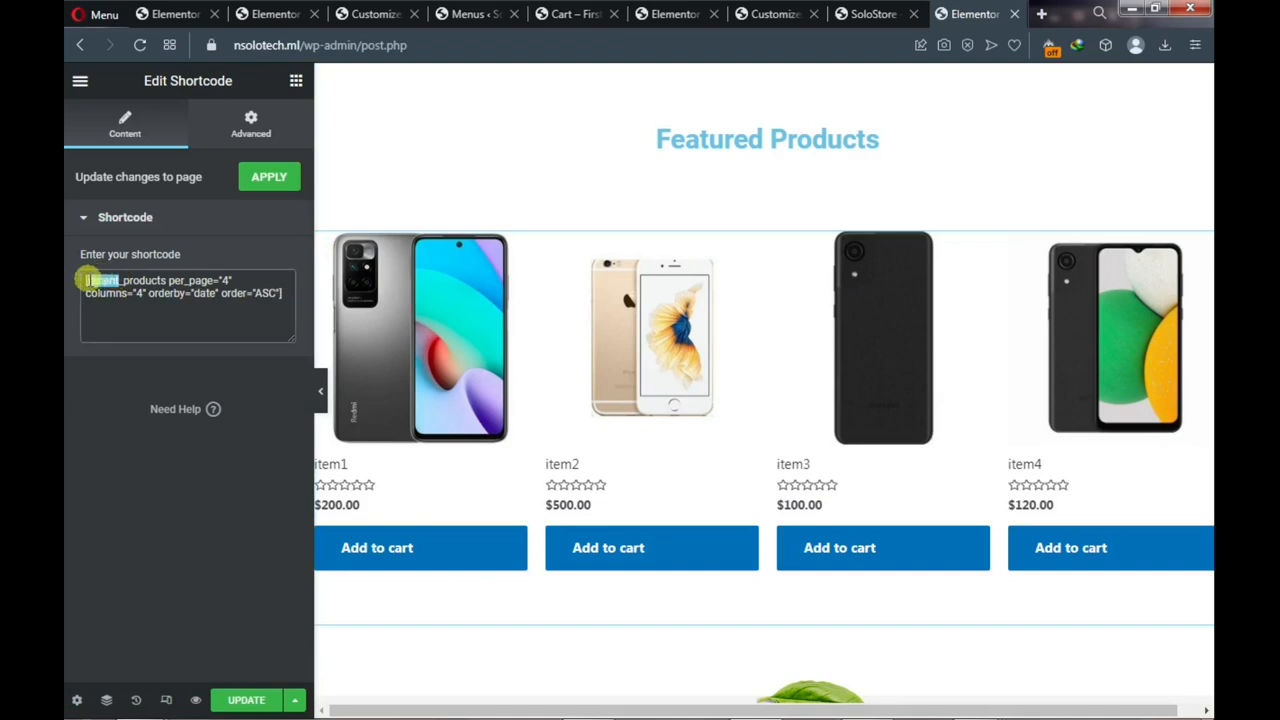
Switch to the Shortcode file in Notepad and copy the whole shortcode under FEATURED PRODUCTS
mouse_move(866, 716)
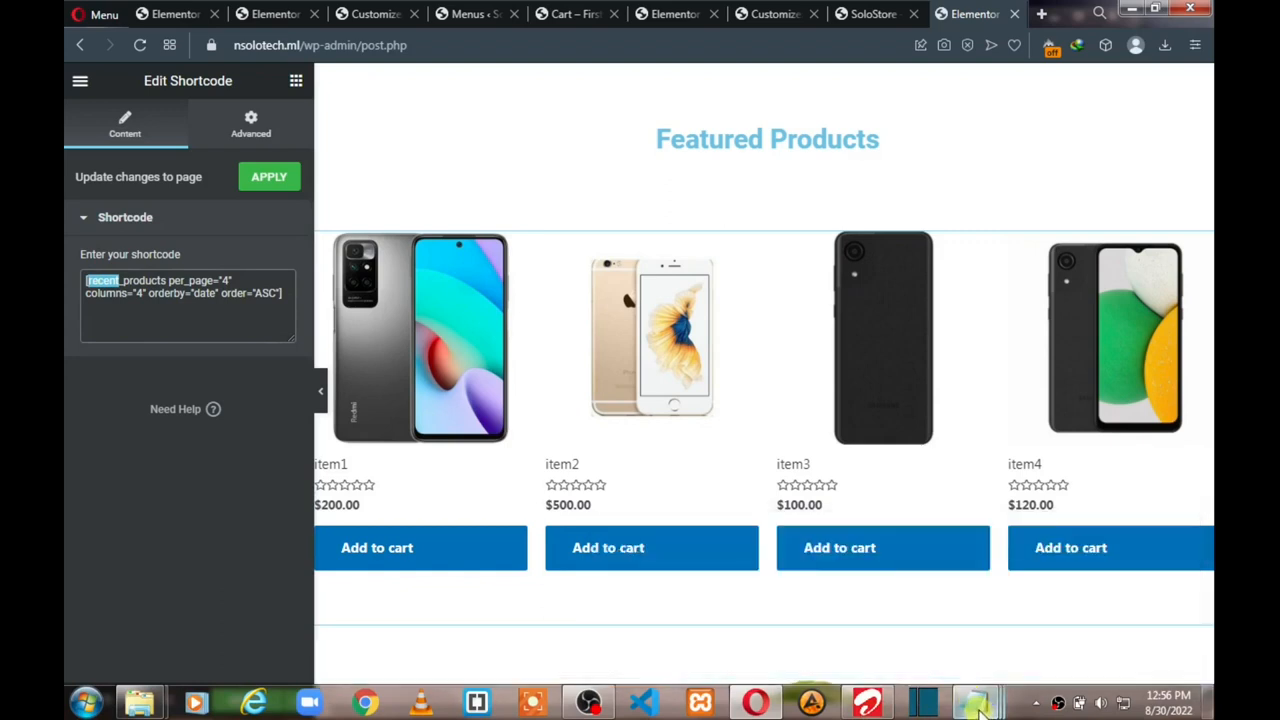
mouse_move(982, 708)
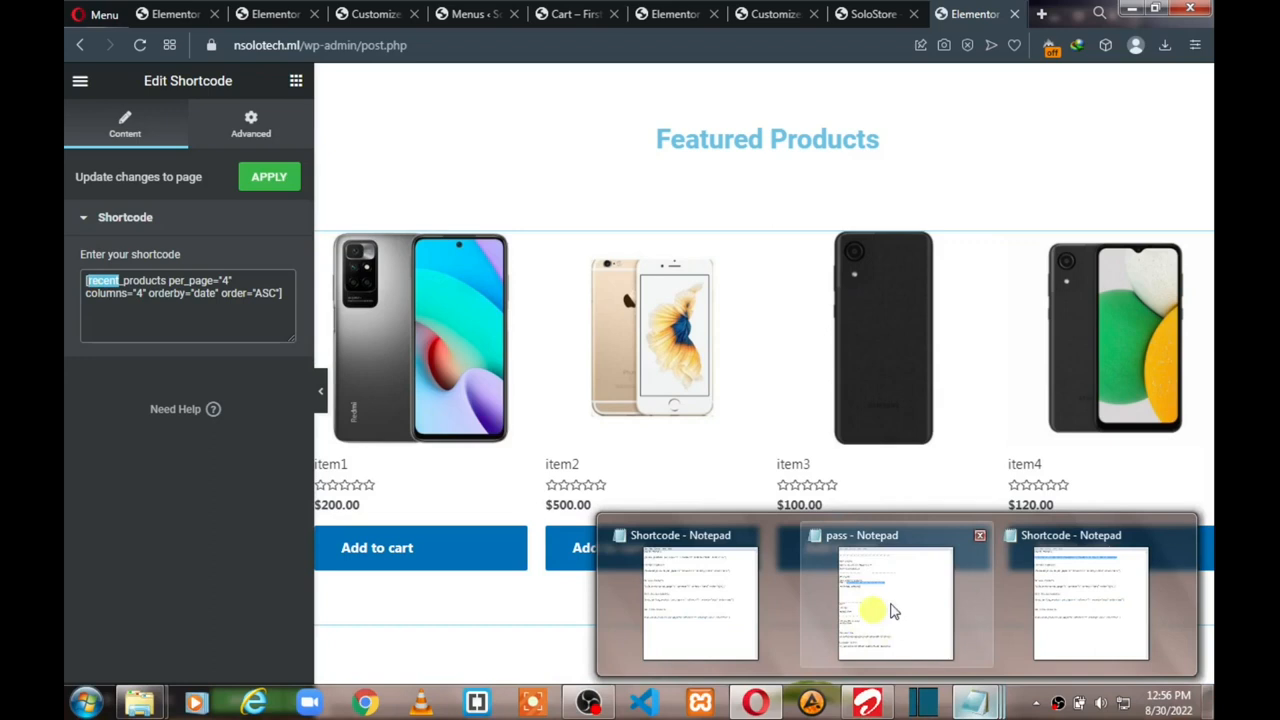
click(1086, 606)
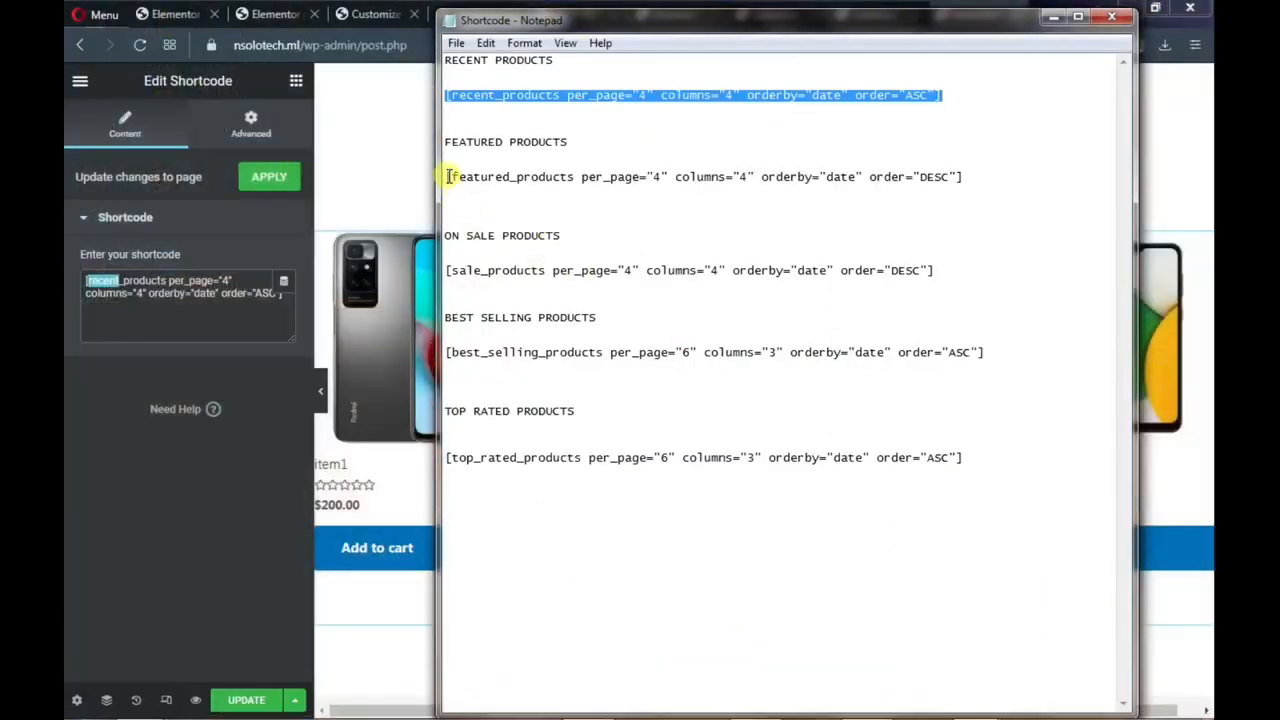
drag(446, 176, 921, 183)
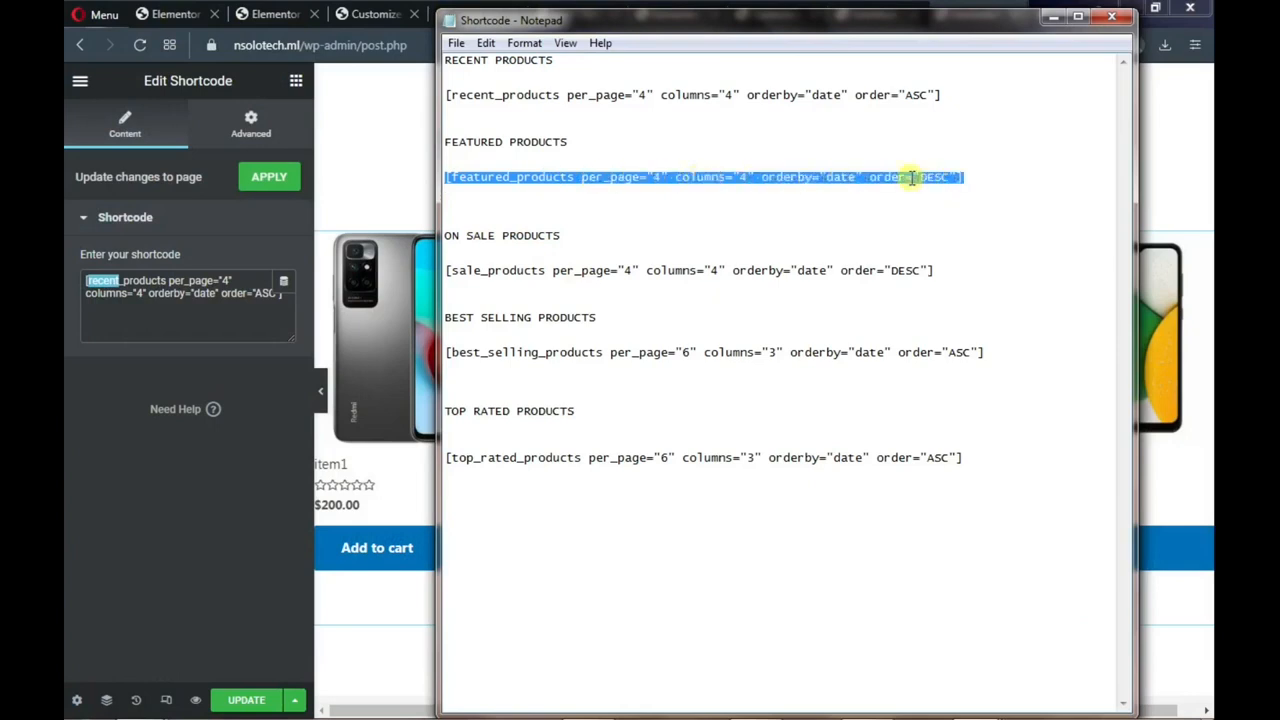
right_click(905, 177)
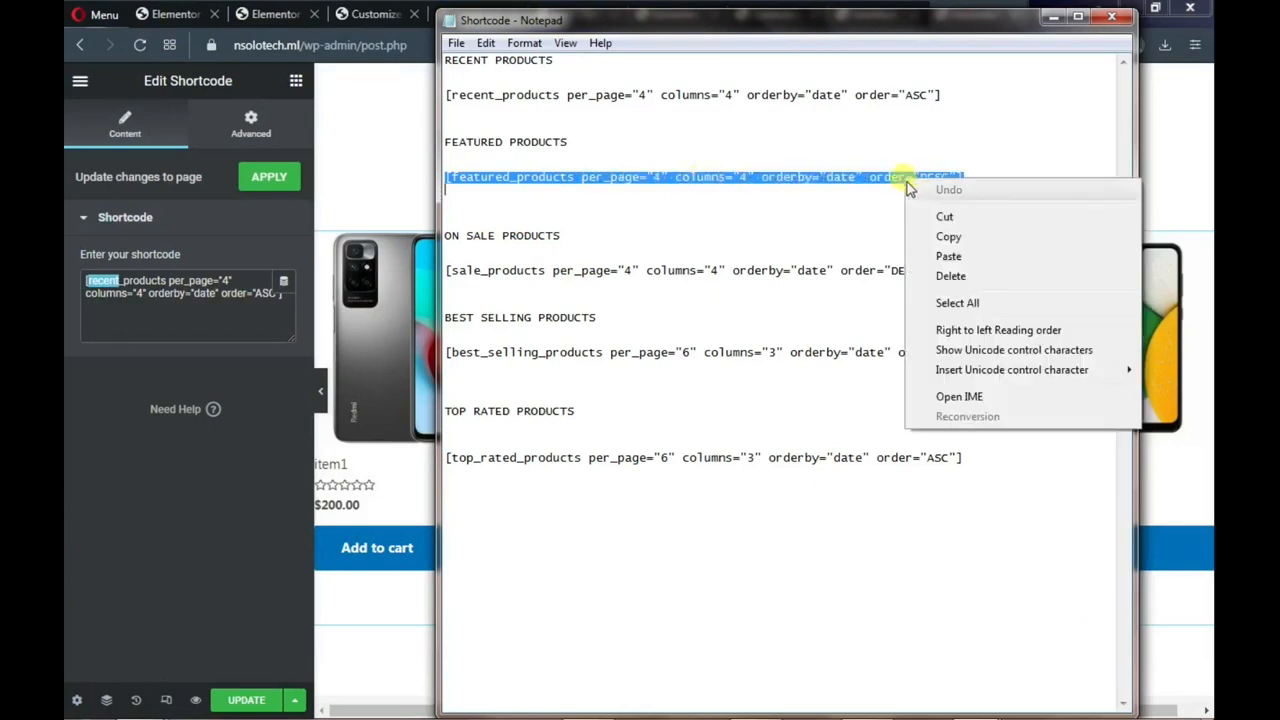
click(948, 232)
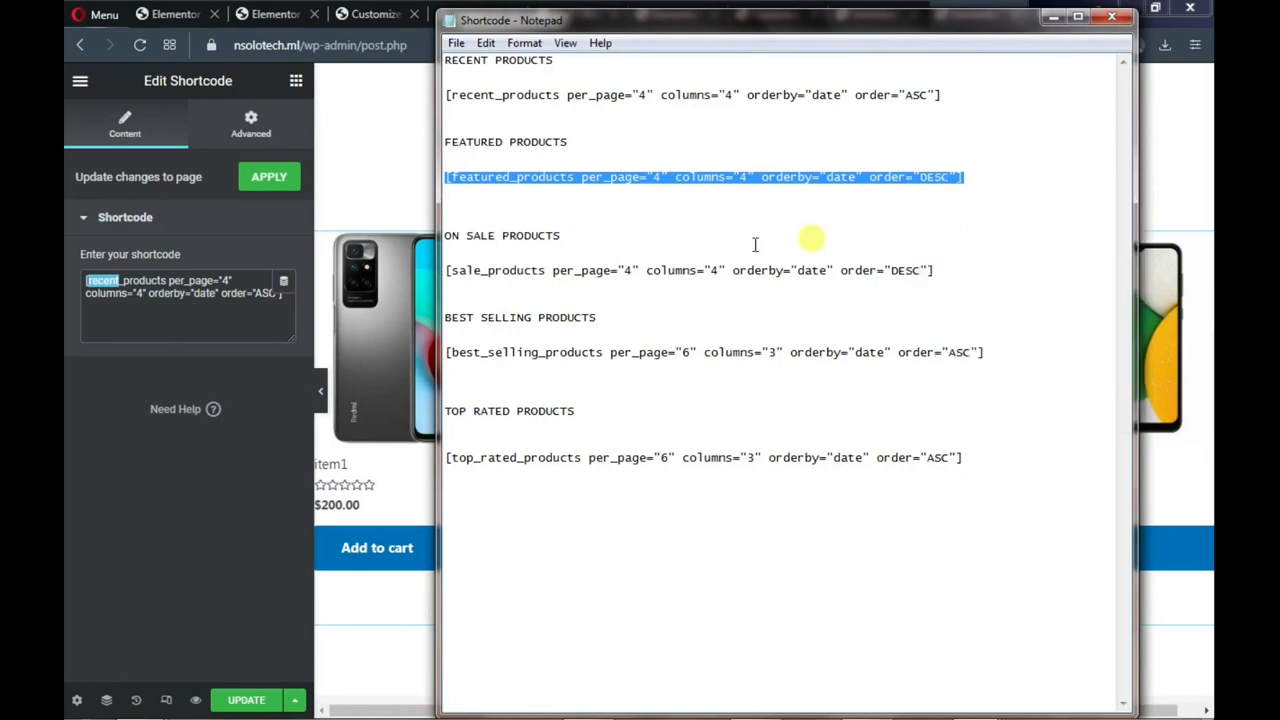
In the Elementor editor, replace the widget's shortcode with [featured_products per_page="4" columns="4" orderby="date" order="DESC"]
click(192, 291)
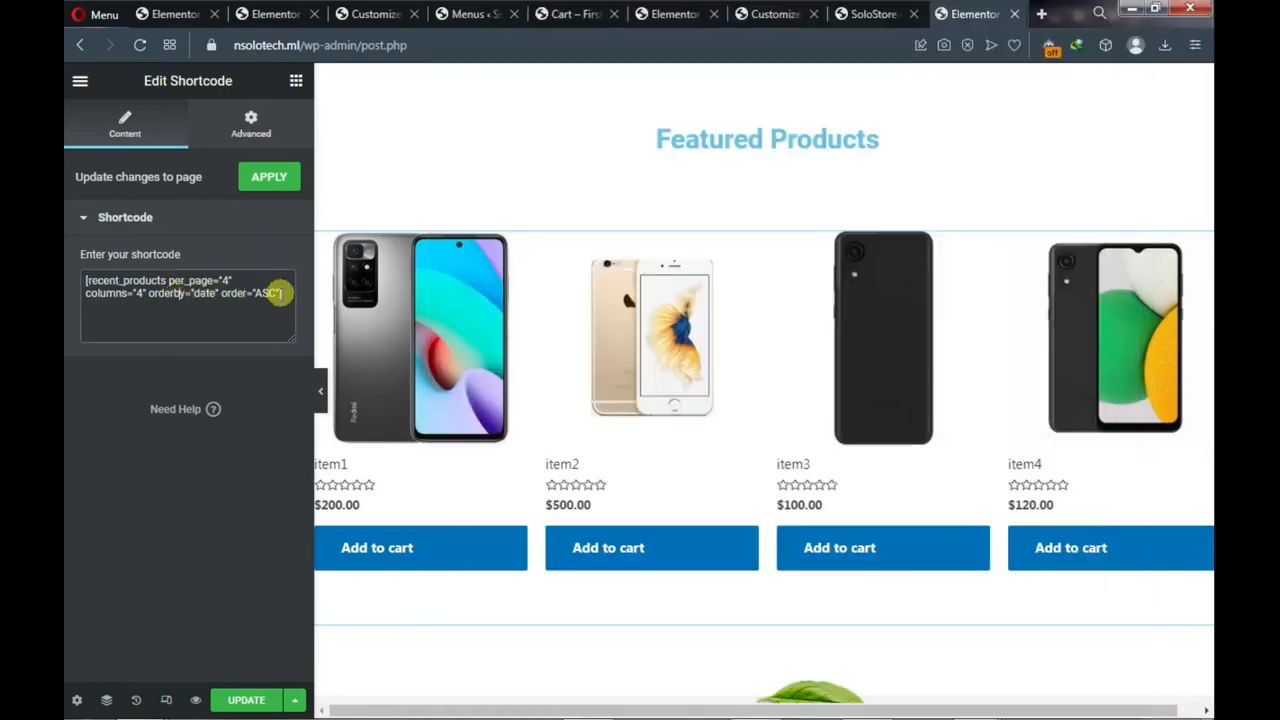
drag(275, 291, 83, 276)
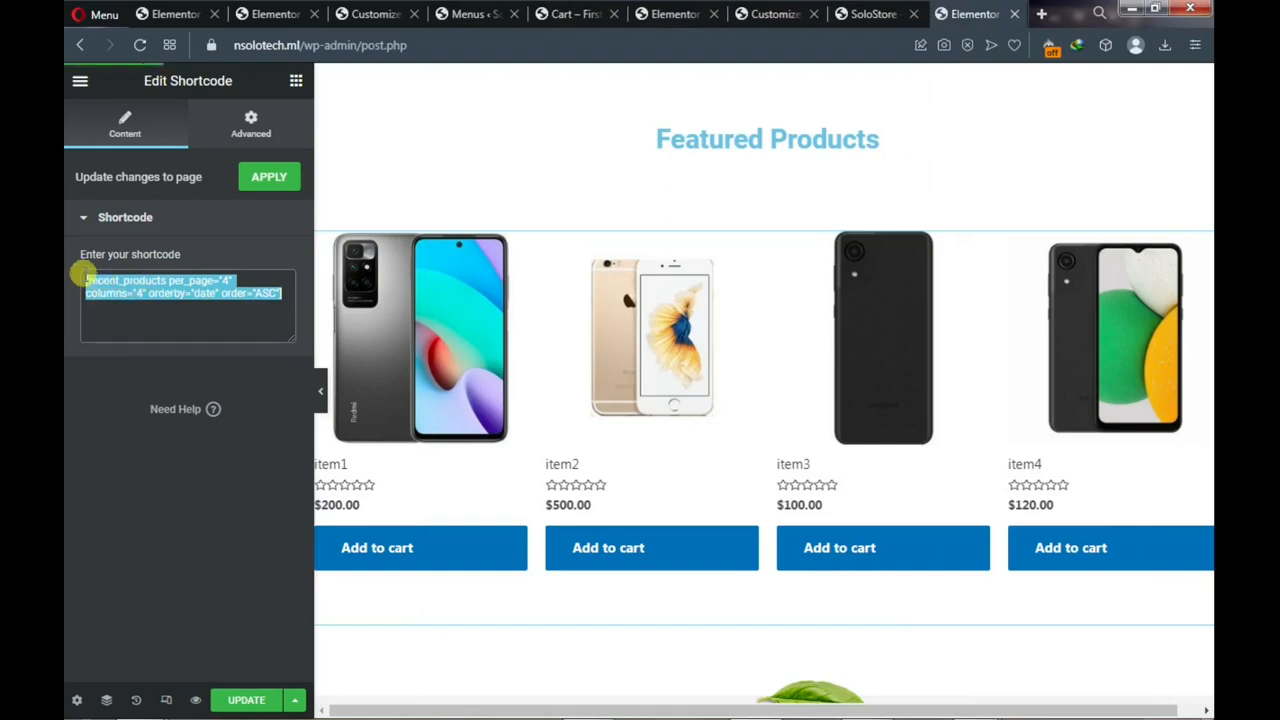
key(ctrl+v)
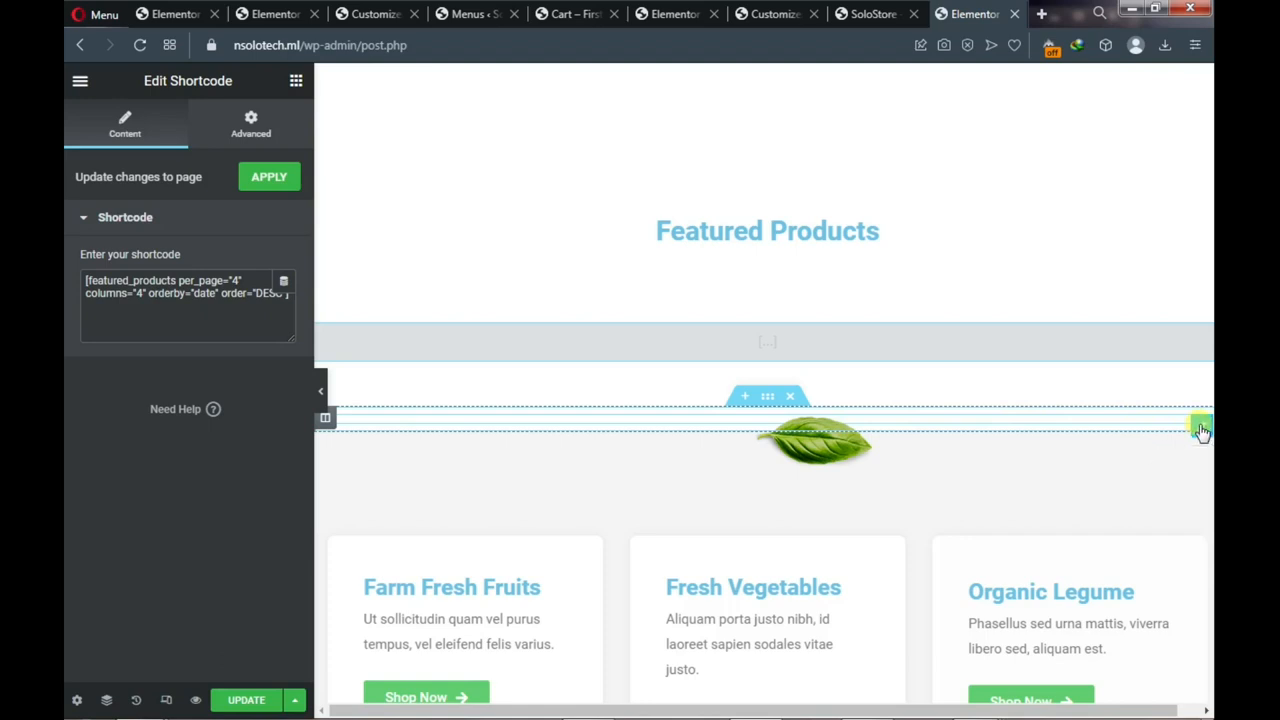
Delete the leaf image between the Featured Products section and the fruit and vegetable cards
right_click(1201, 430)
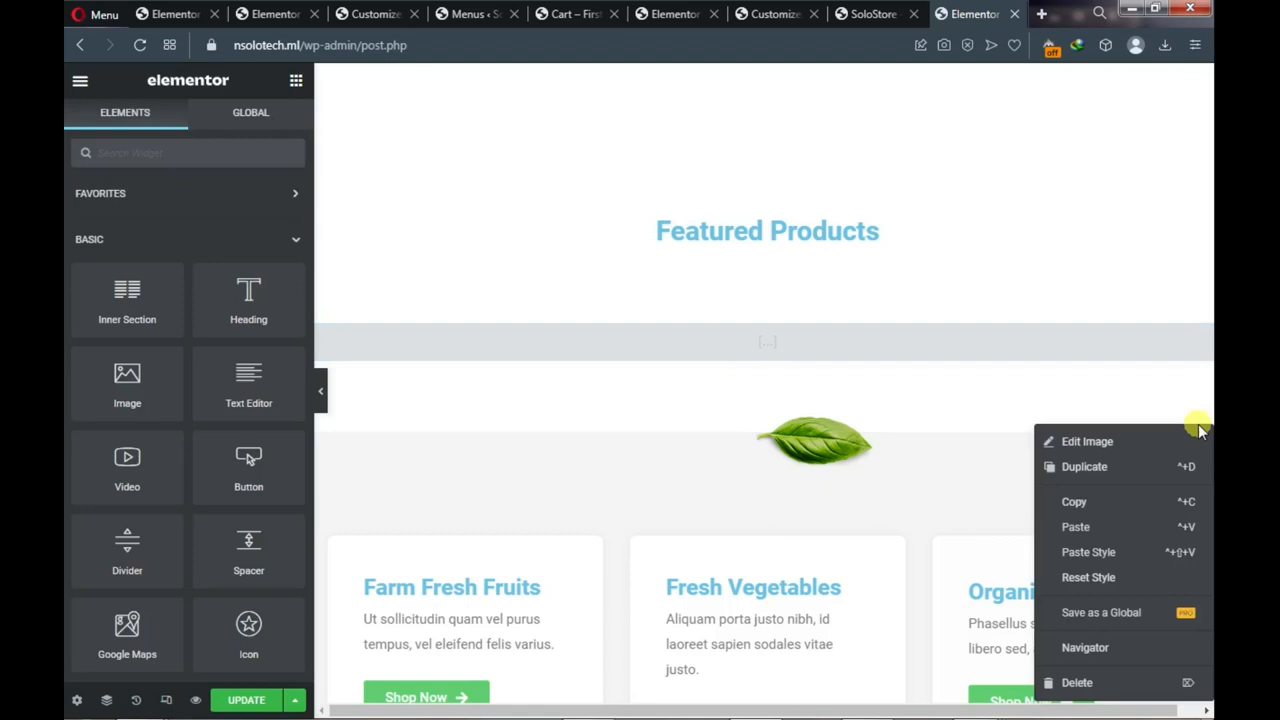
click(1090, 686)
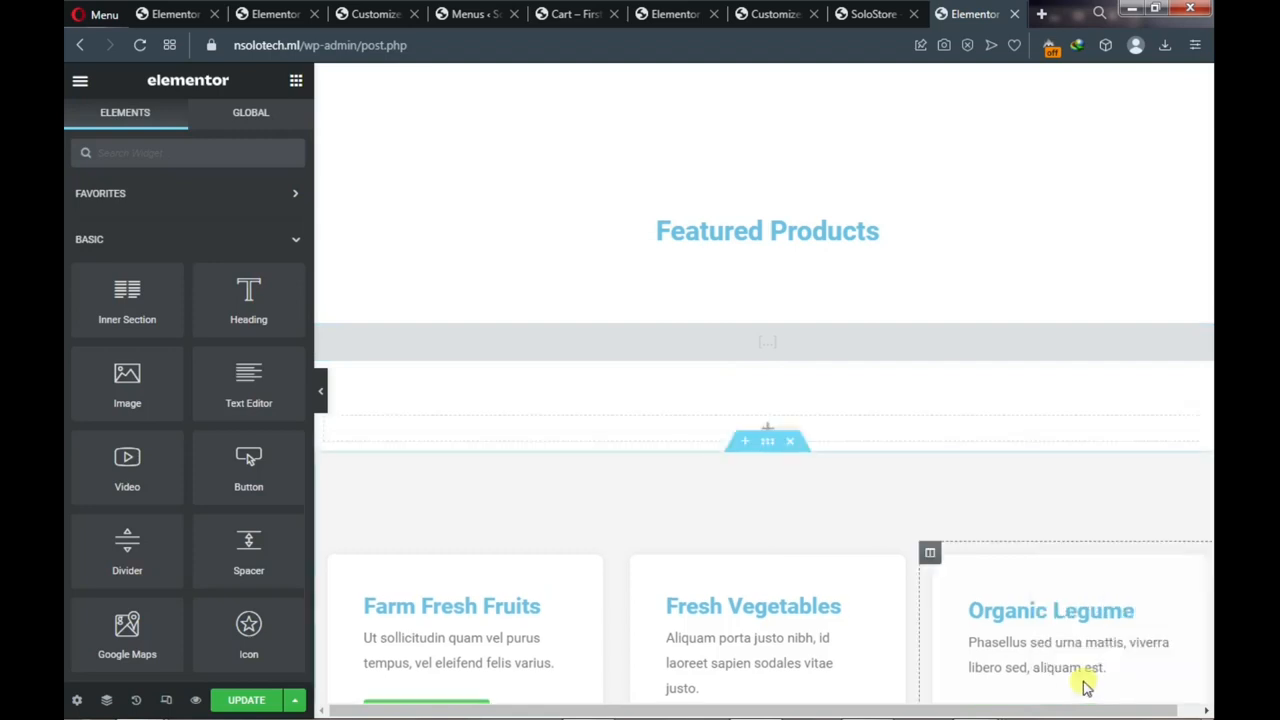
Change the title of the Farm Fresh Fruits card to iPhones
scroll(737, 500, down, 2)
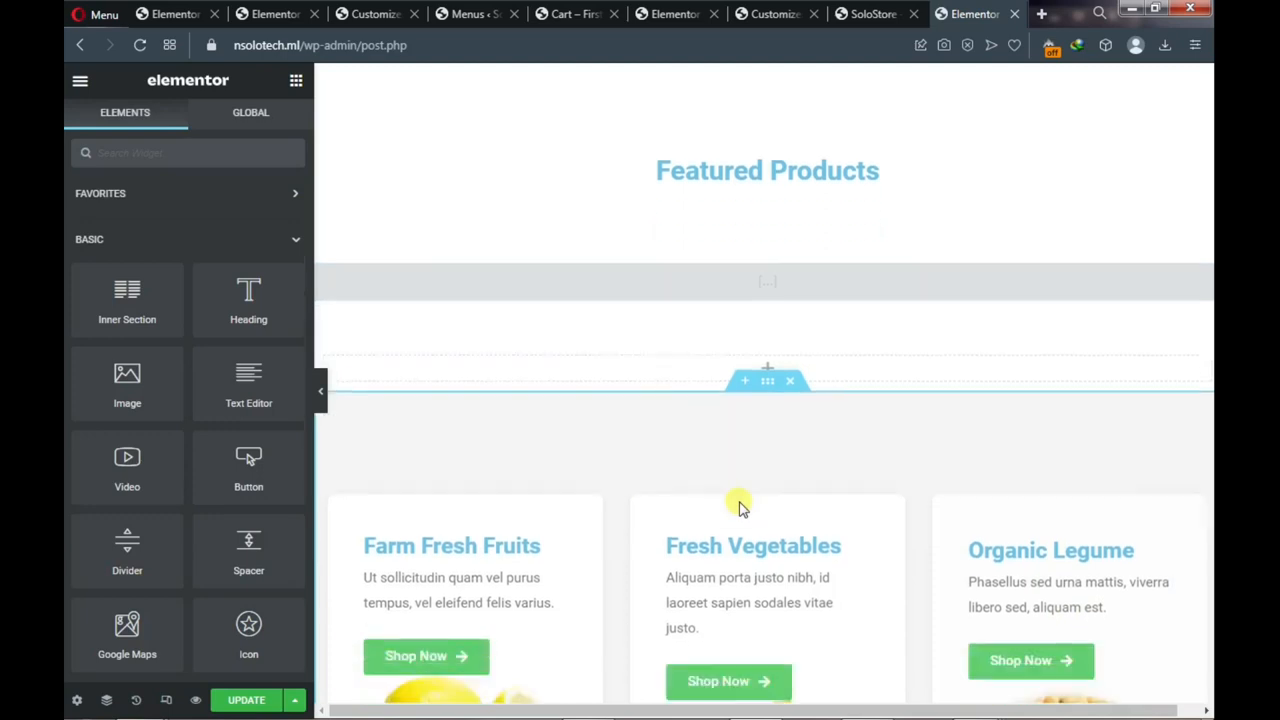
scroll(728, 428, down, 1)
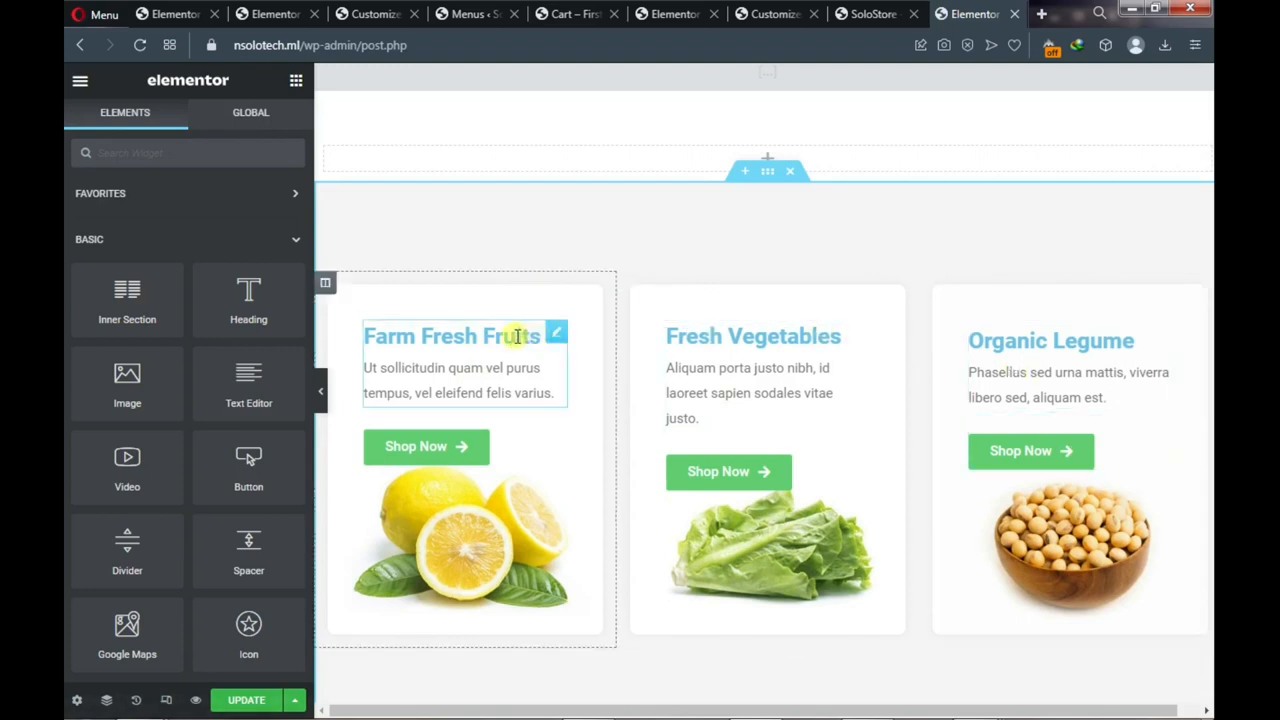
click(556, 335)
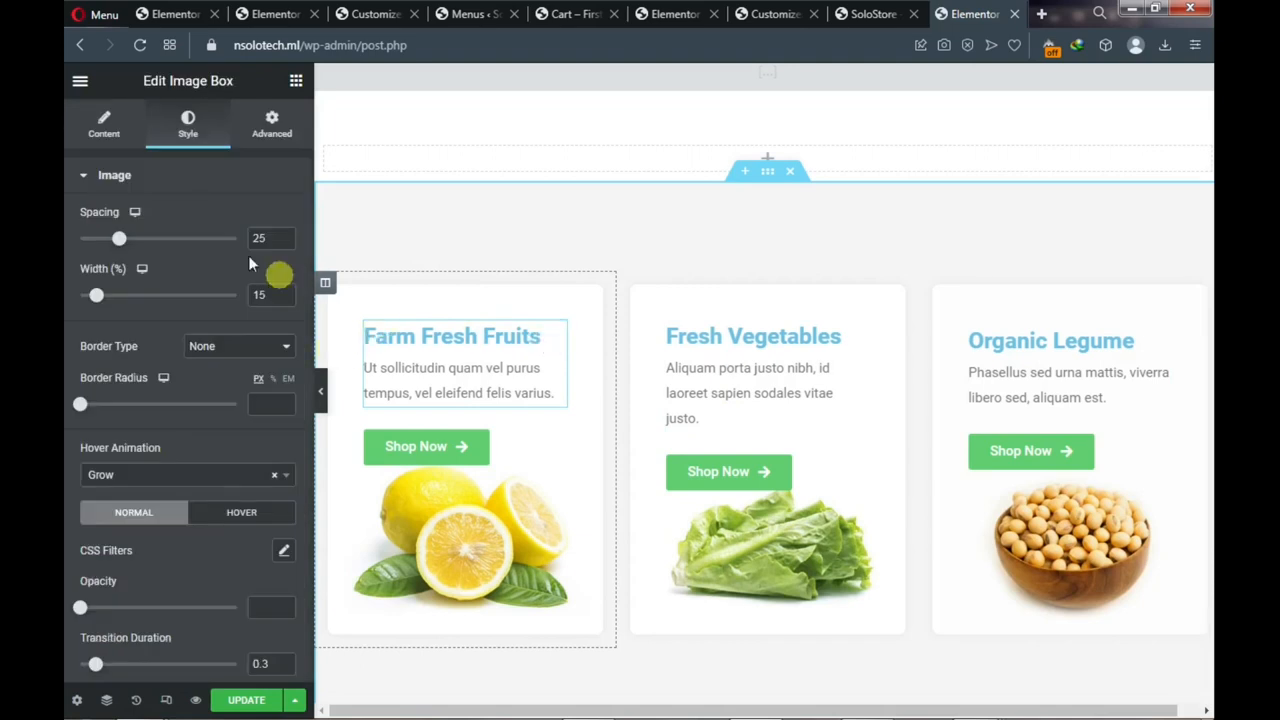
click(106, 126)
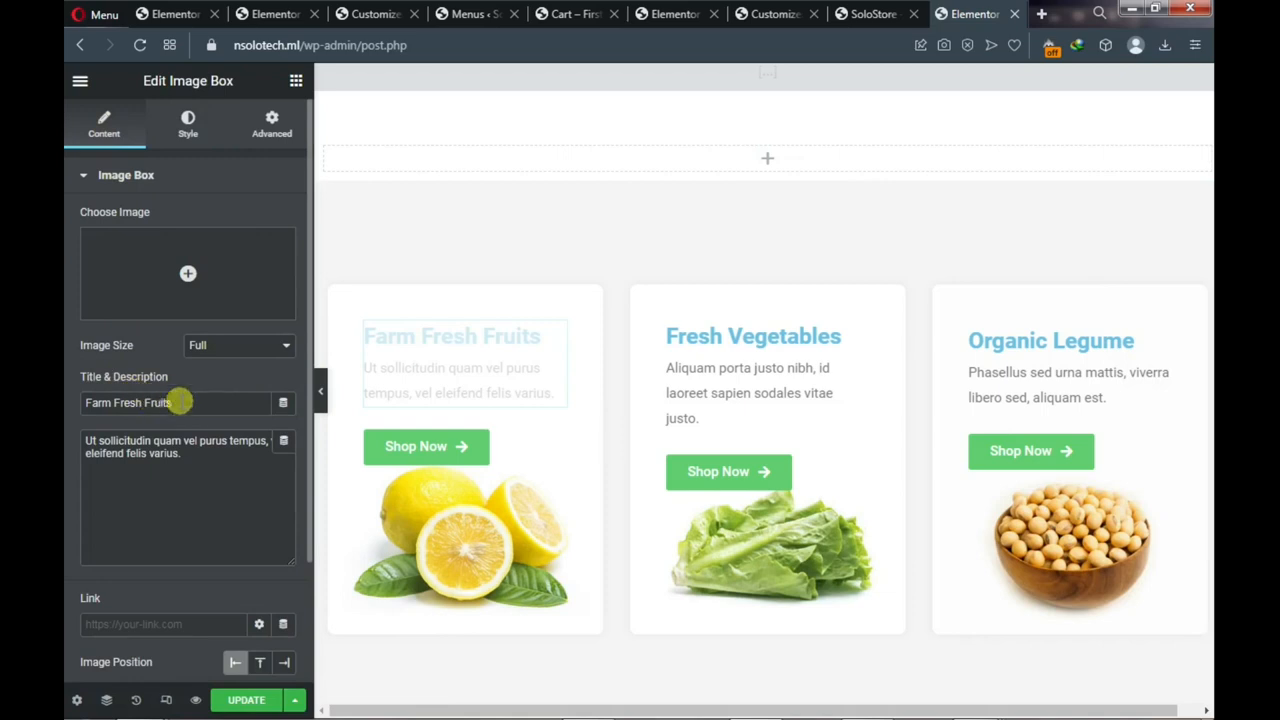
triple_click(178, 403)
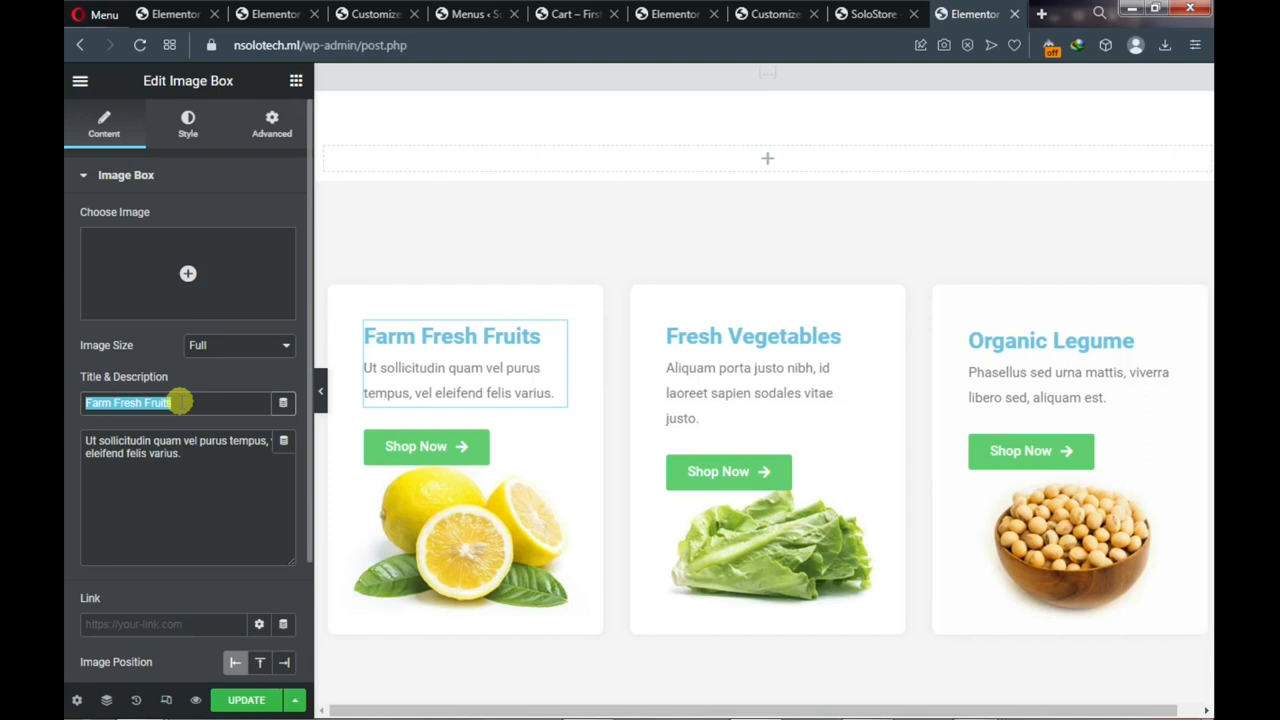
text(iPH)
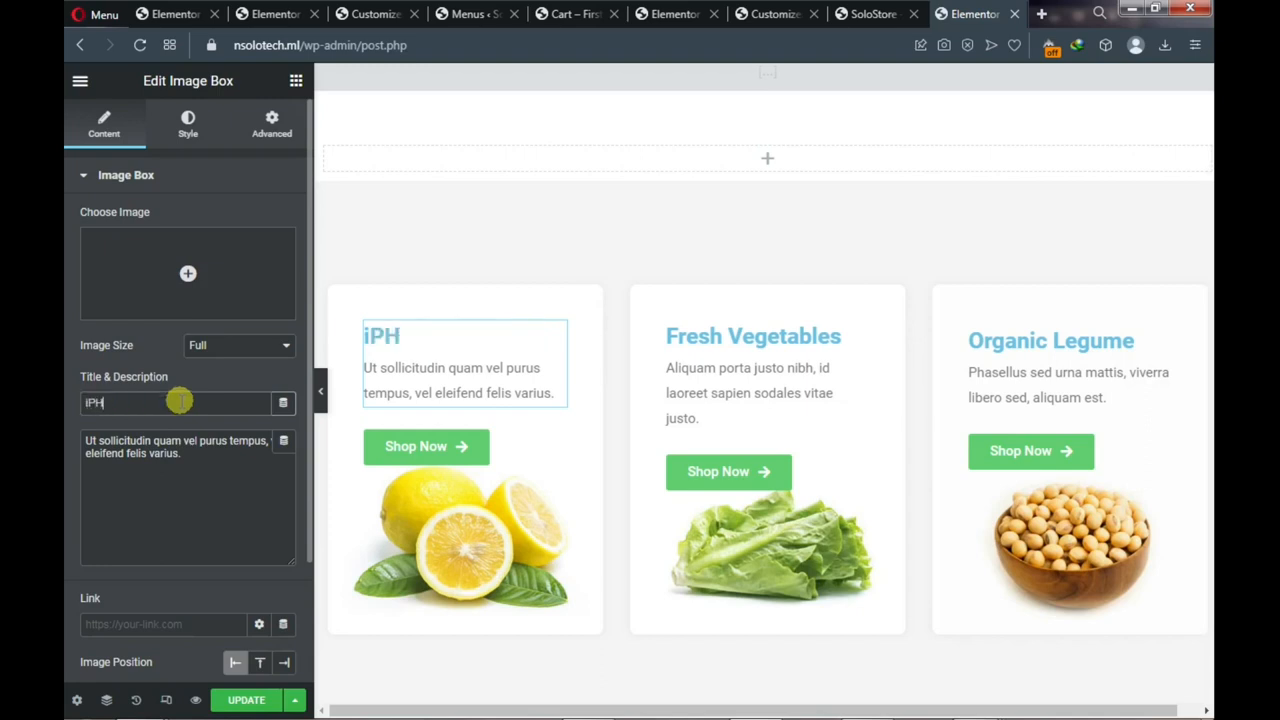
key(BackSpace)
text(as)
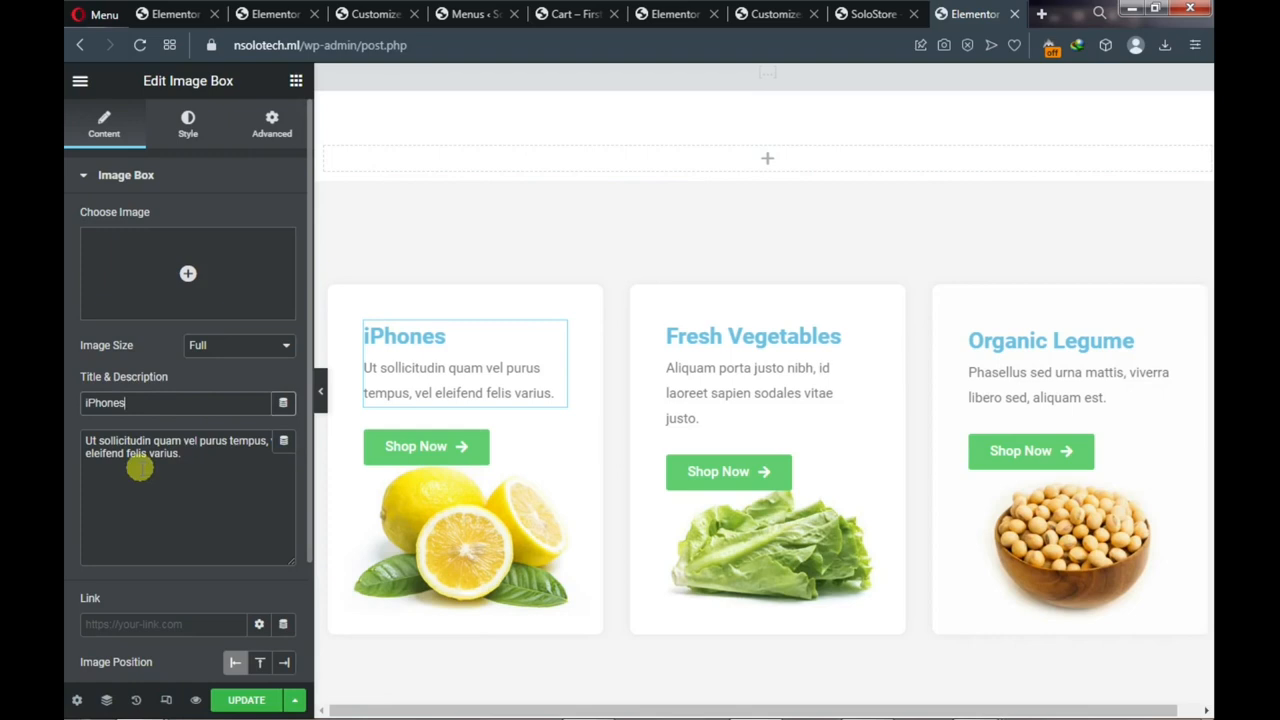
Set the iPhones card's title colour to orange #E58409
click(190, 133)
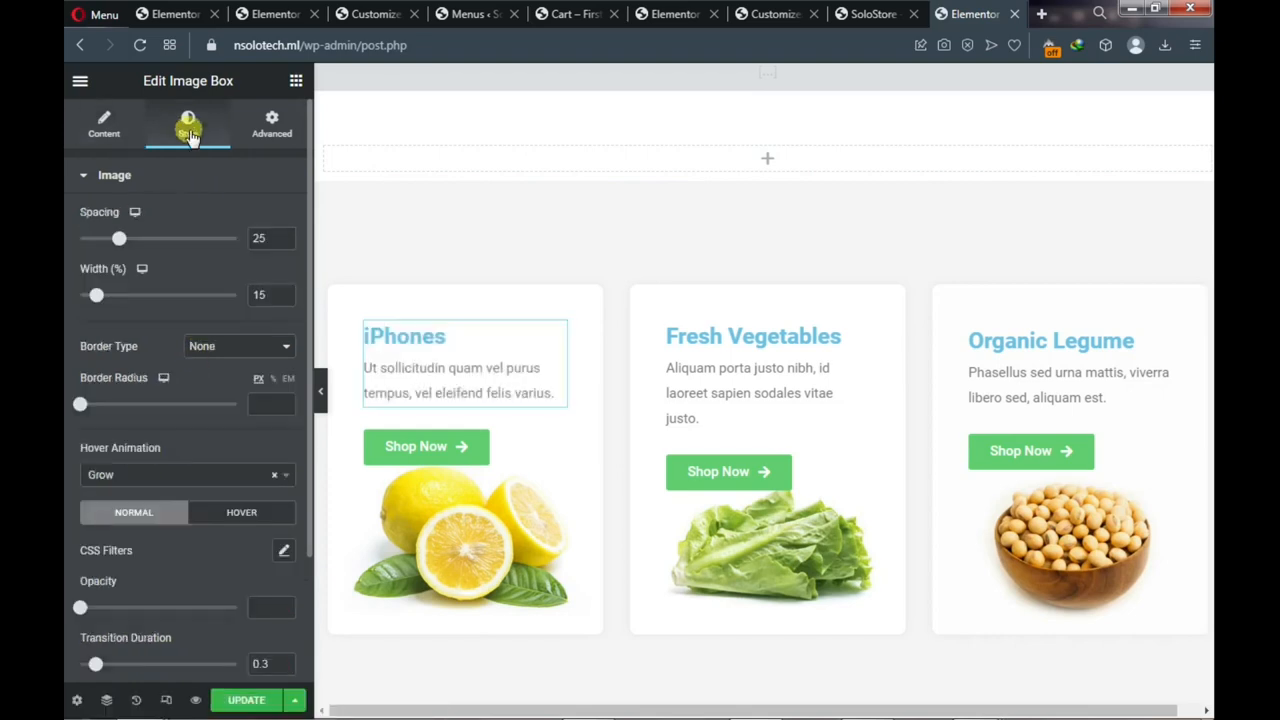
scroll(187, 296, down, 3)
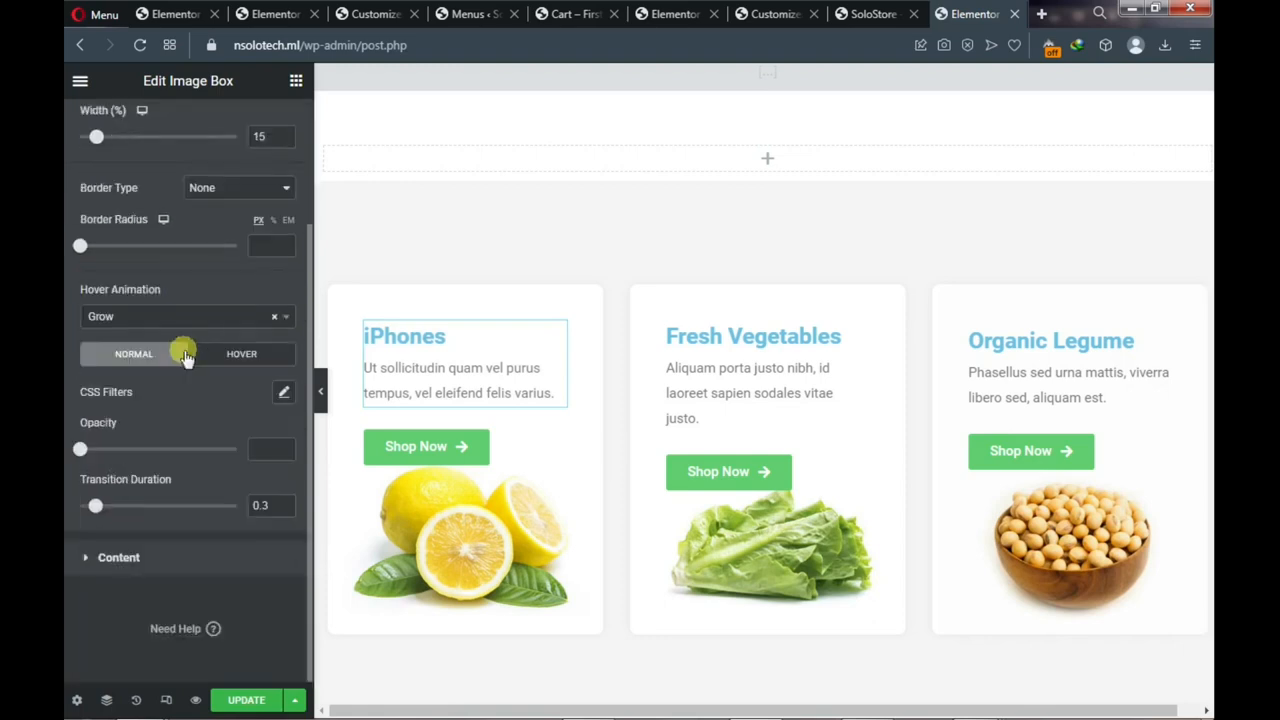
click(92, 560)
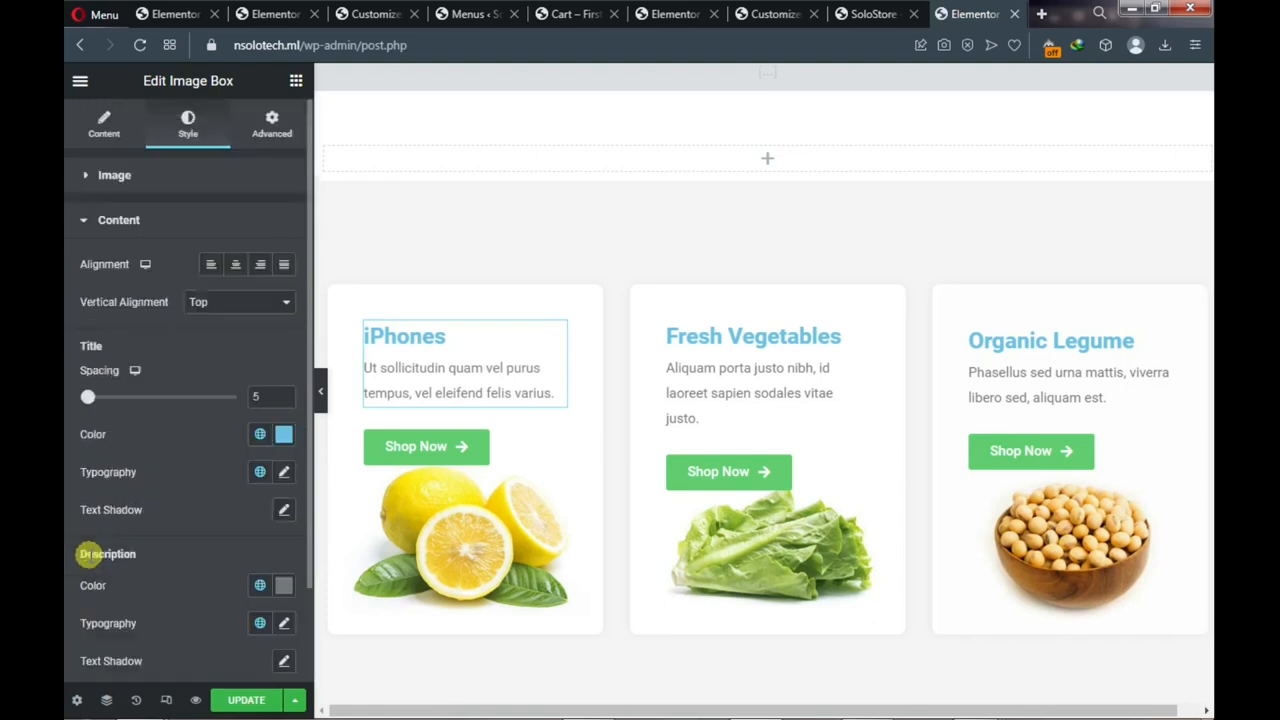
click(285, 440)
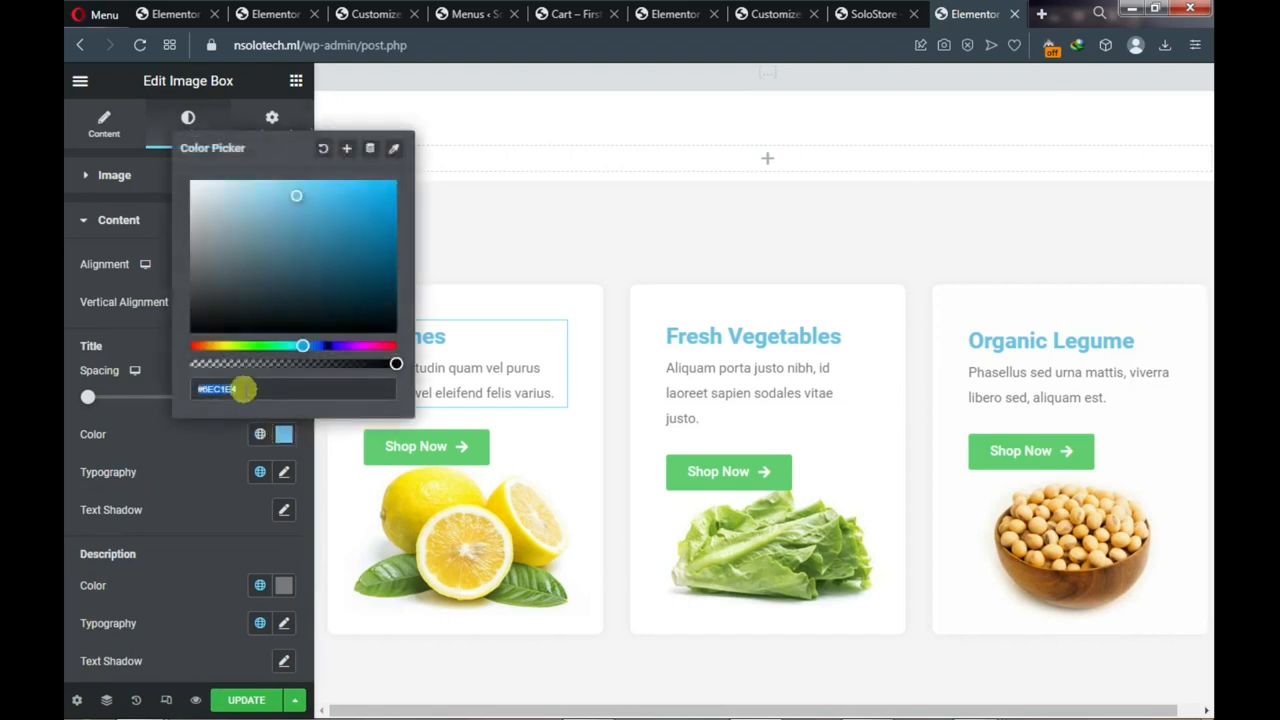
key(ctrl+v)
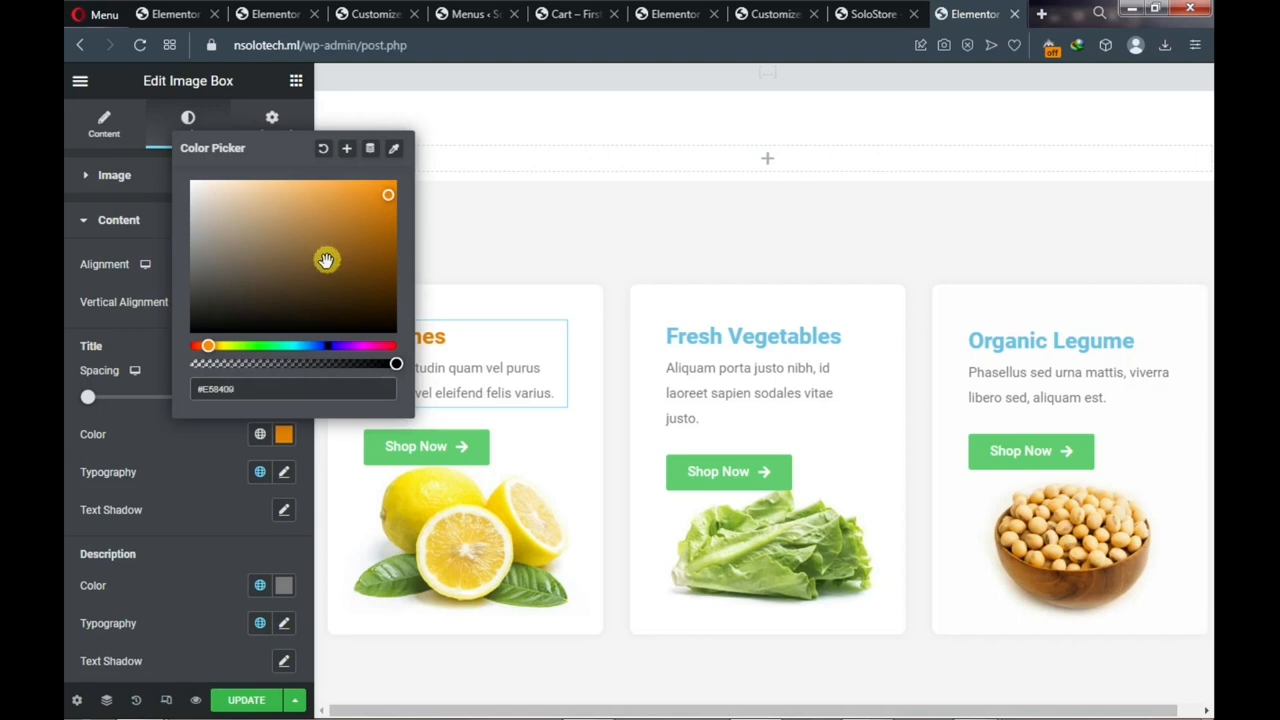
Give the iPhones card's text box a near-black background colour, #050303, as in the reference store
click(279, 588)
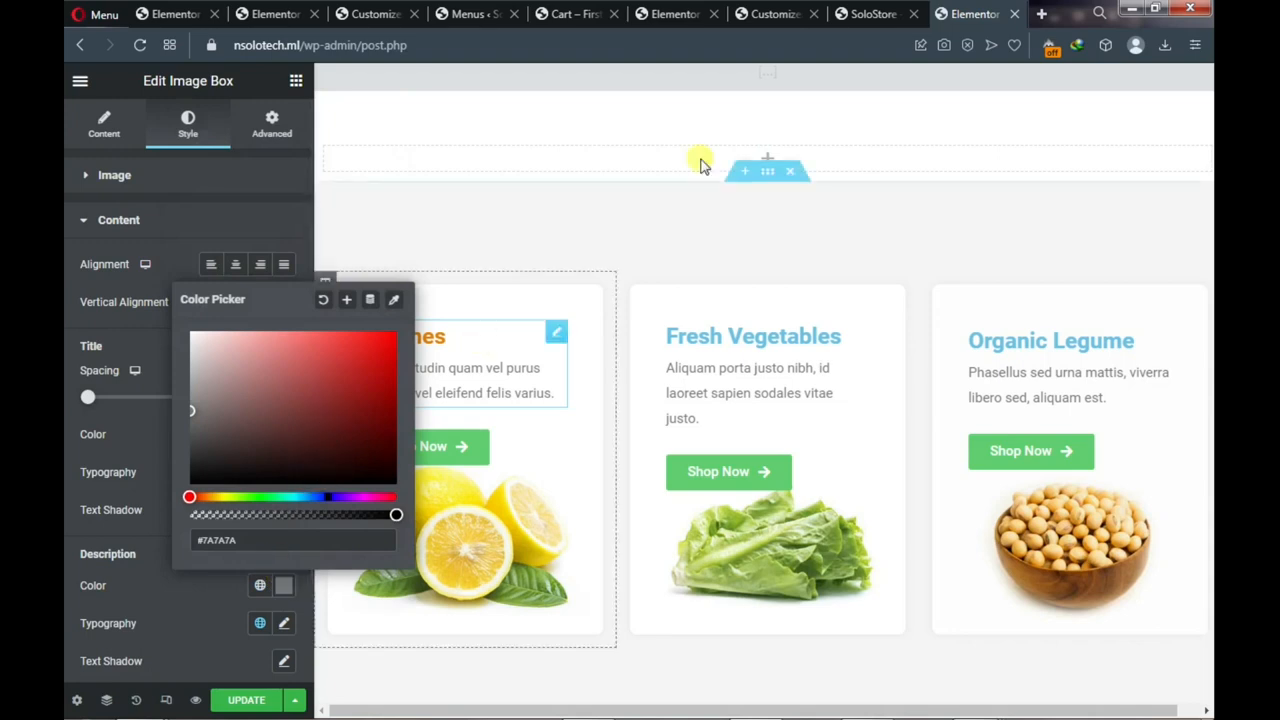
click(871, 13)
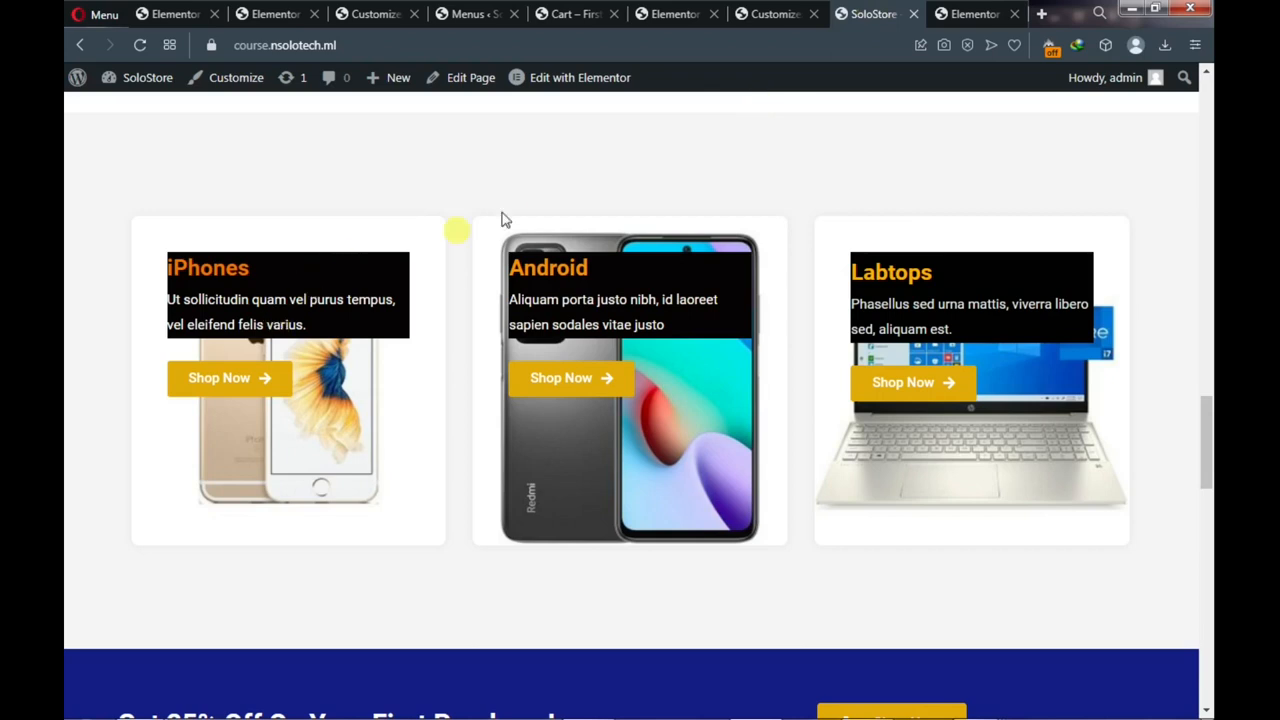
click(963, 14)
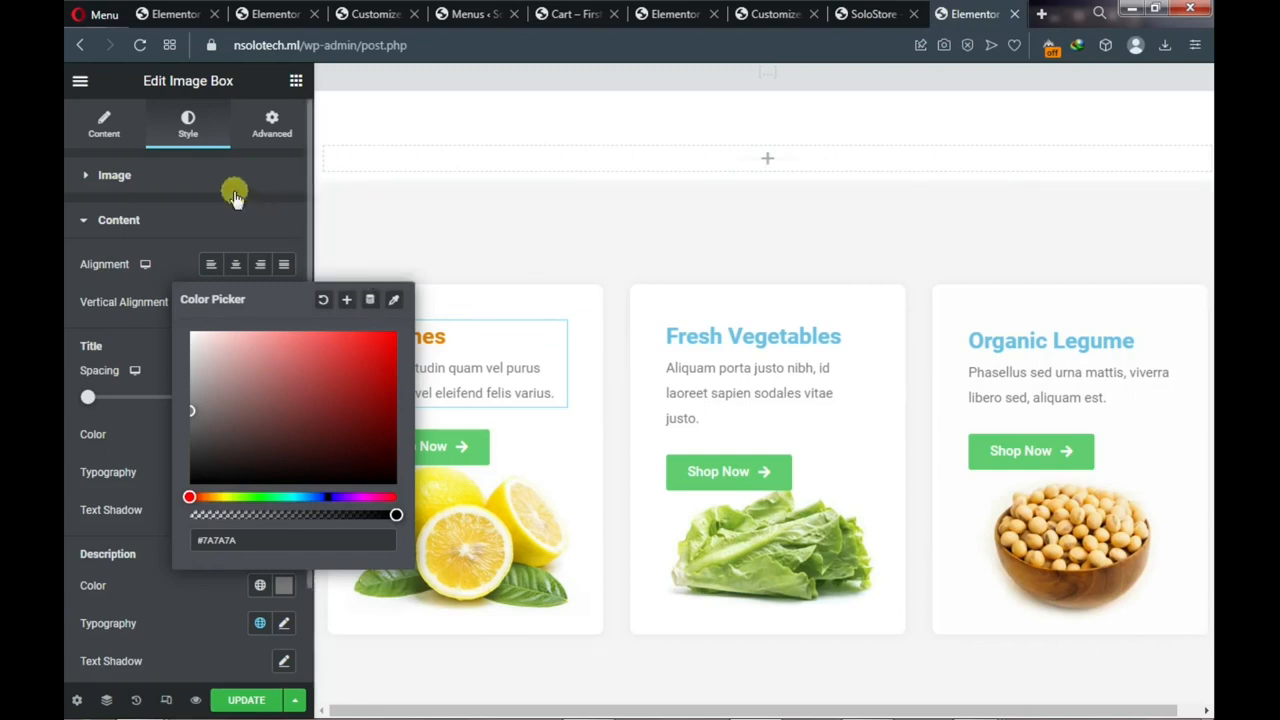
scroll(63, 534, down, 2)
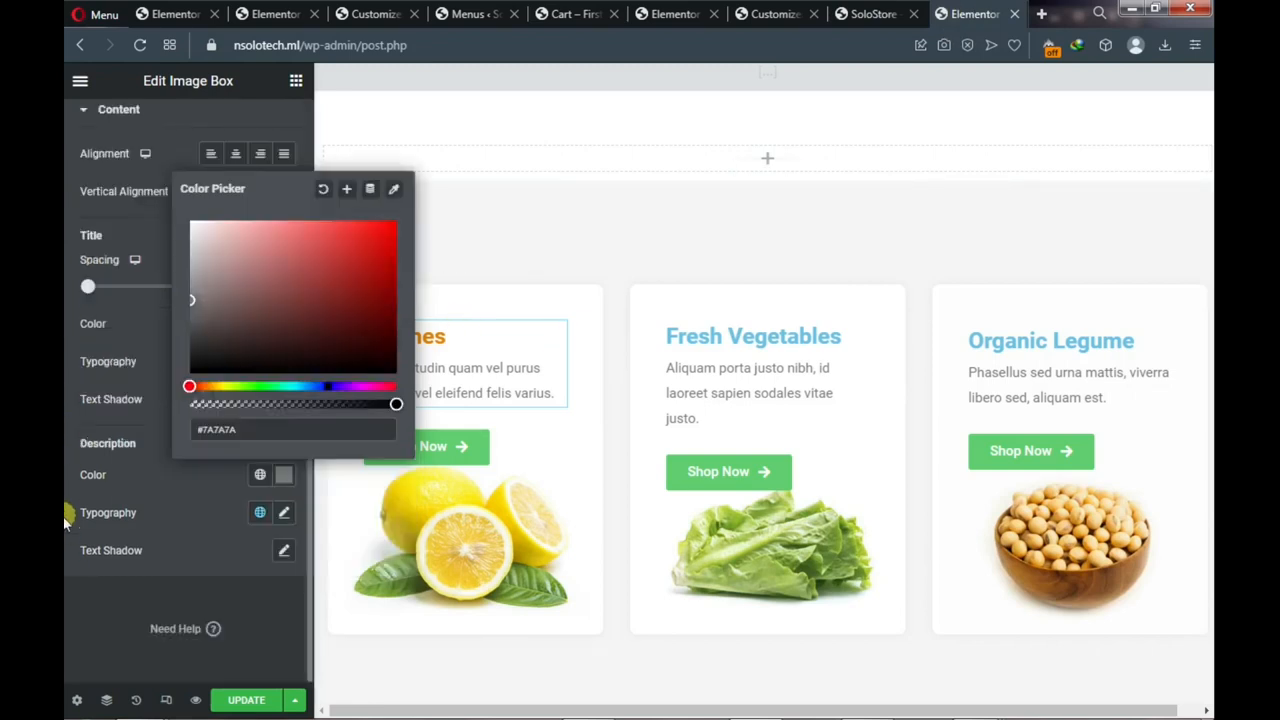
scroll(63, 516, up, 2)
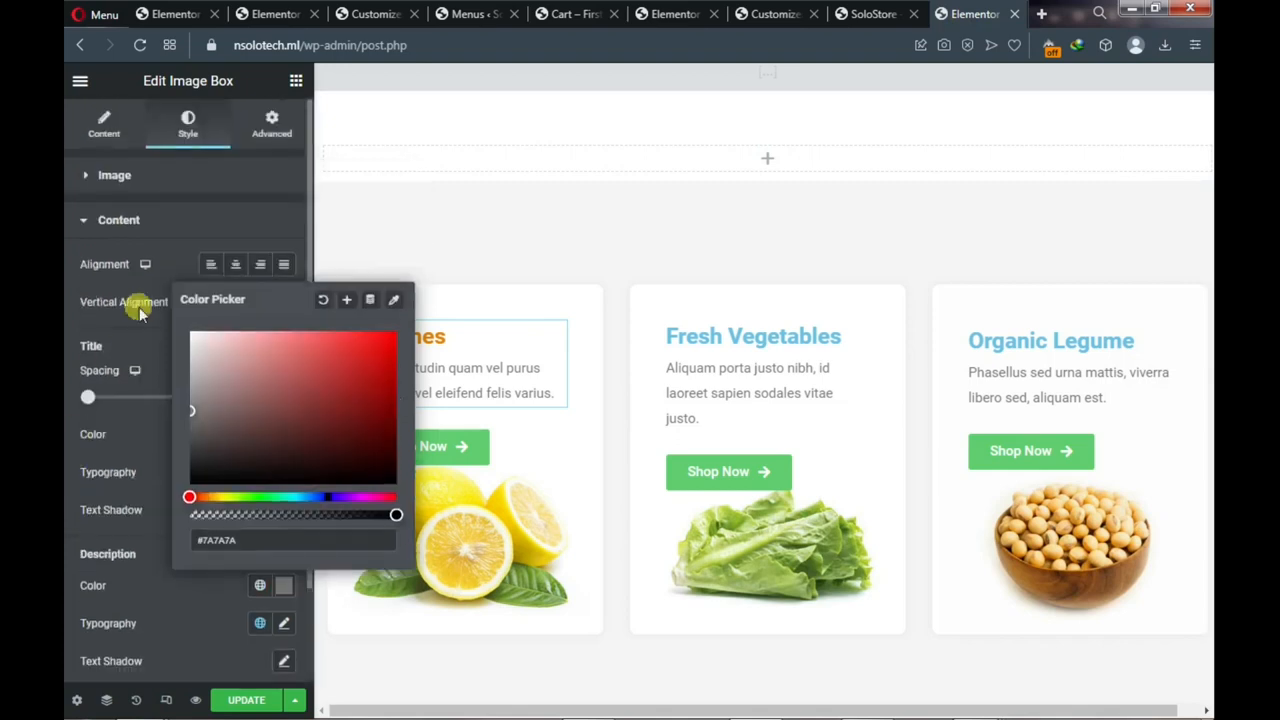
click(272, 127)
click(275, 132)
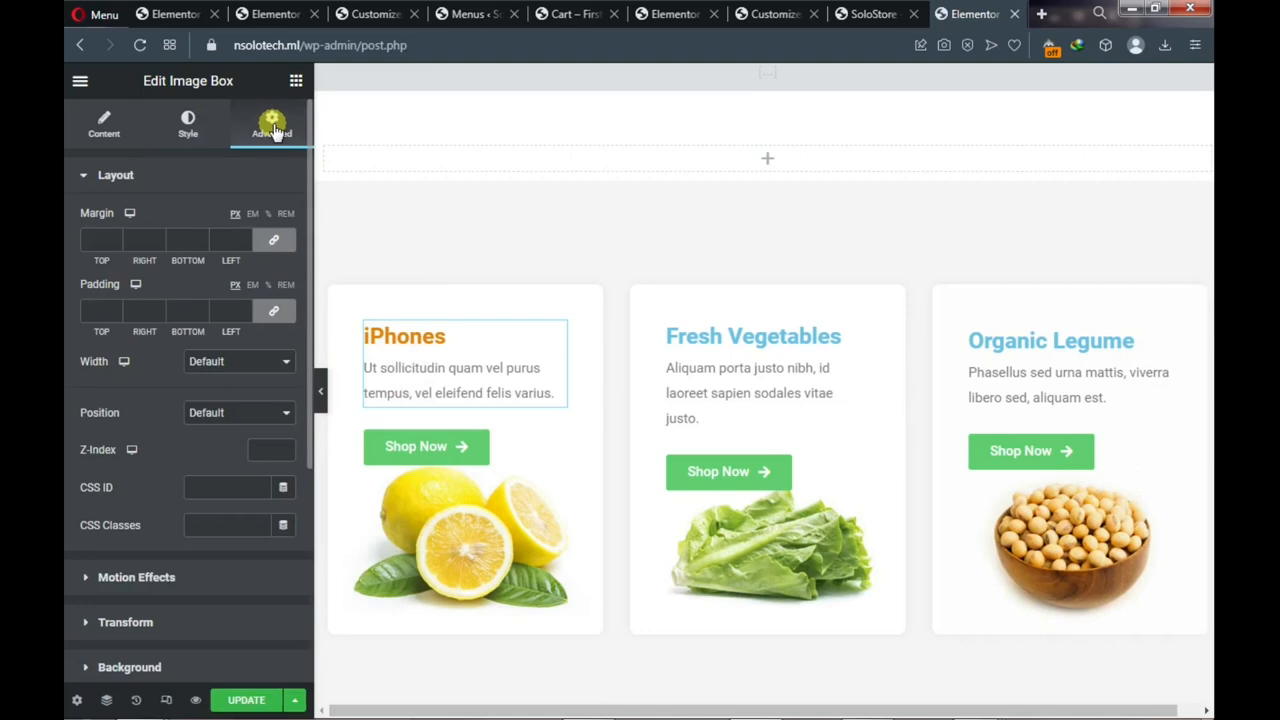
scroll(180, 390, down, 5)
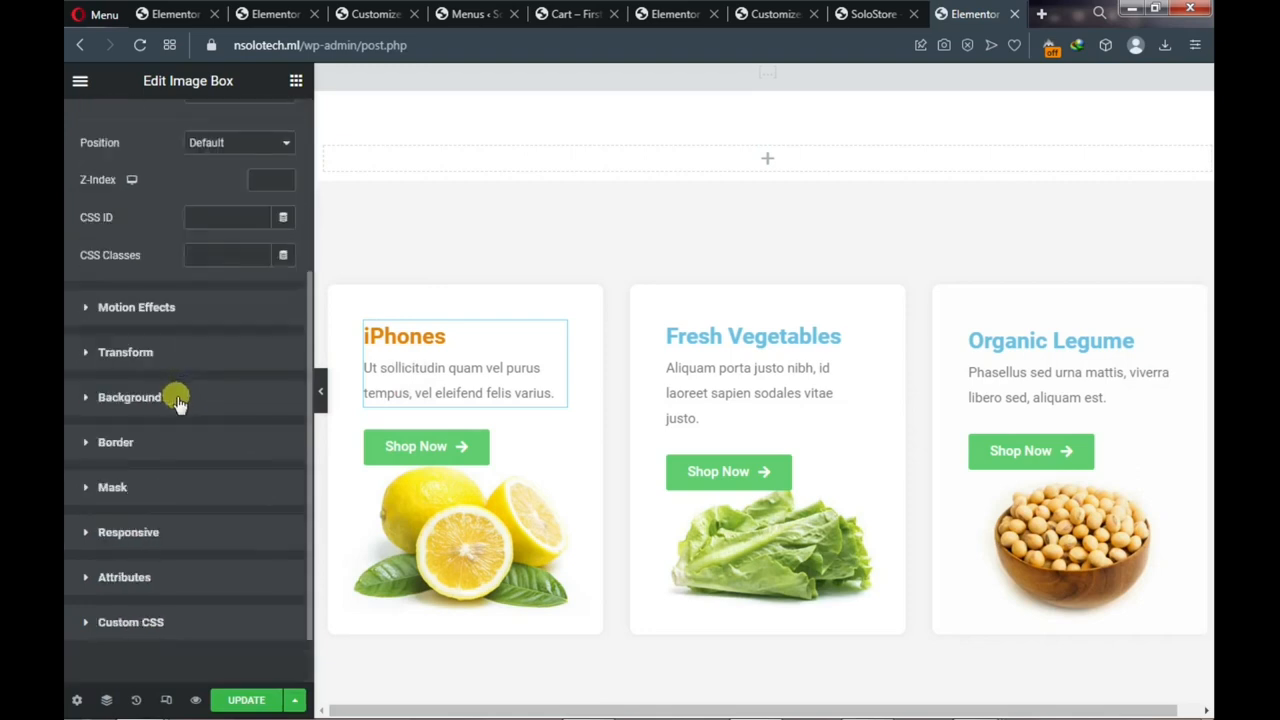
click(85, 400)
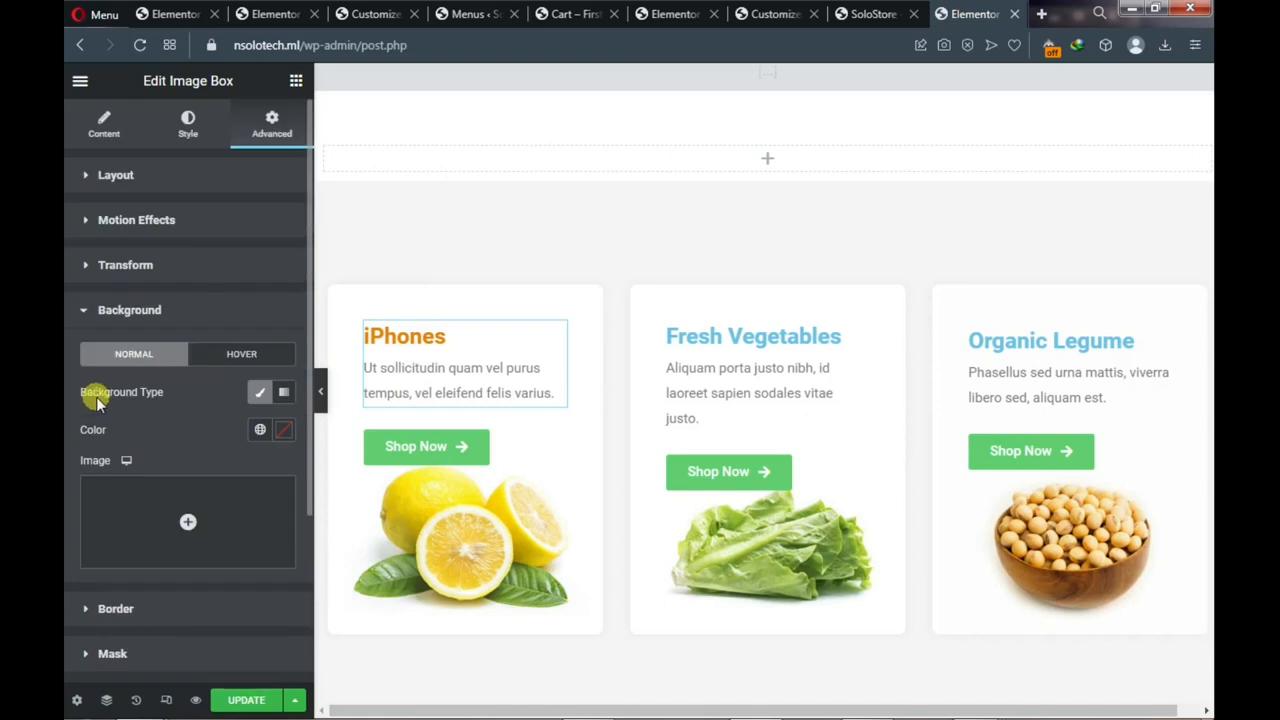
click(283, 430)
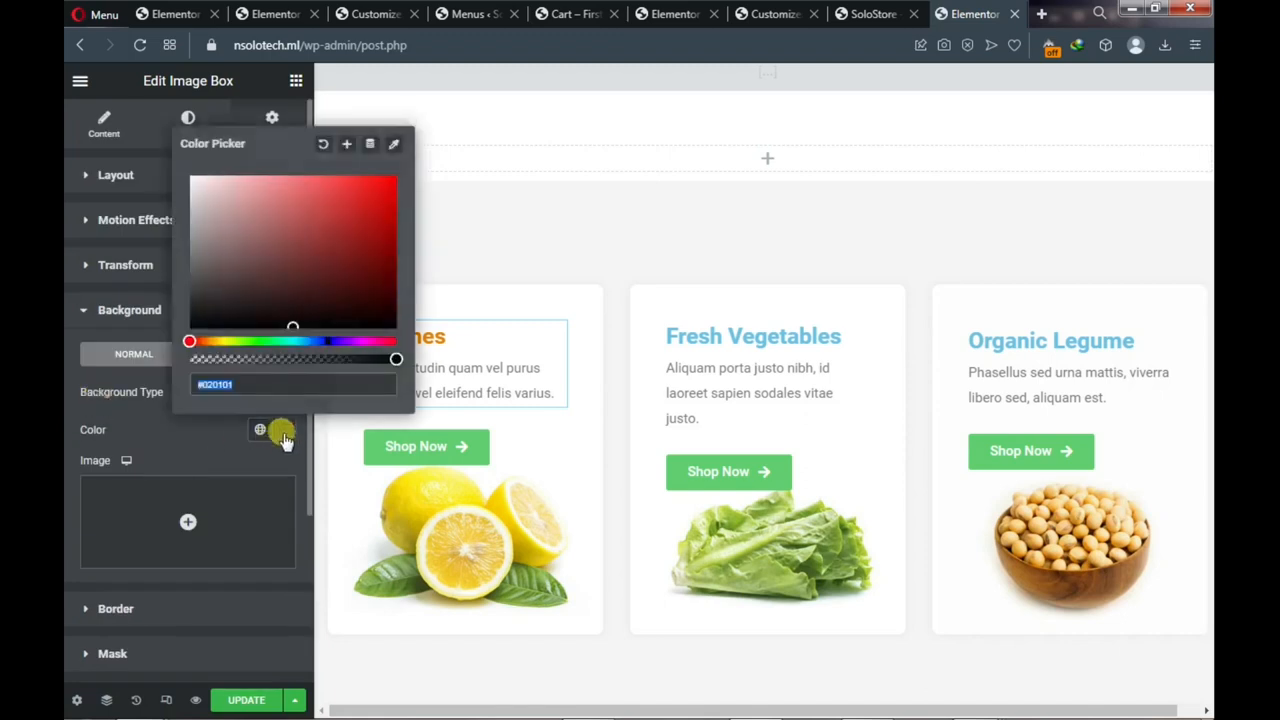
click(288, 323)
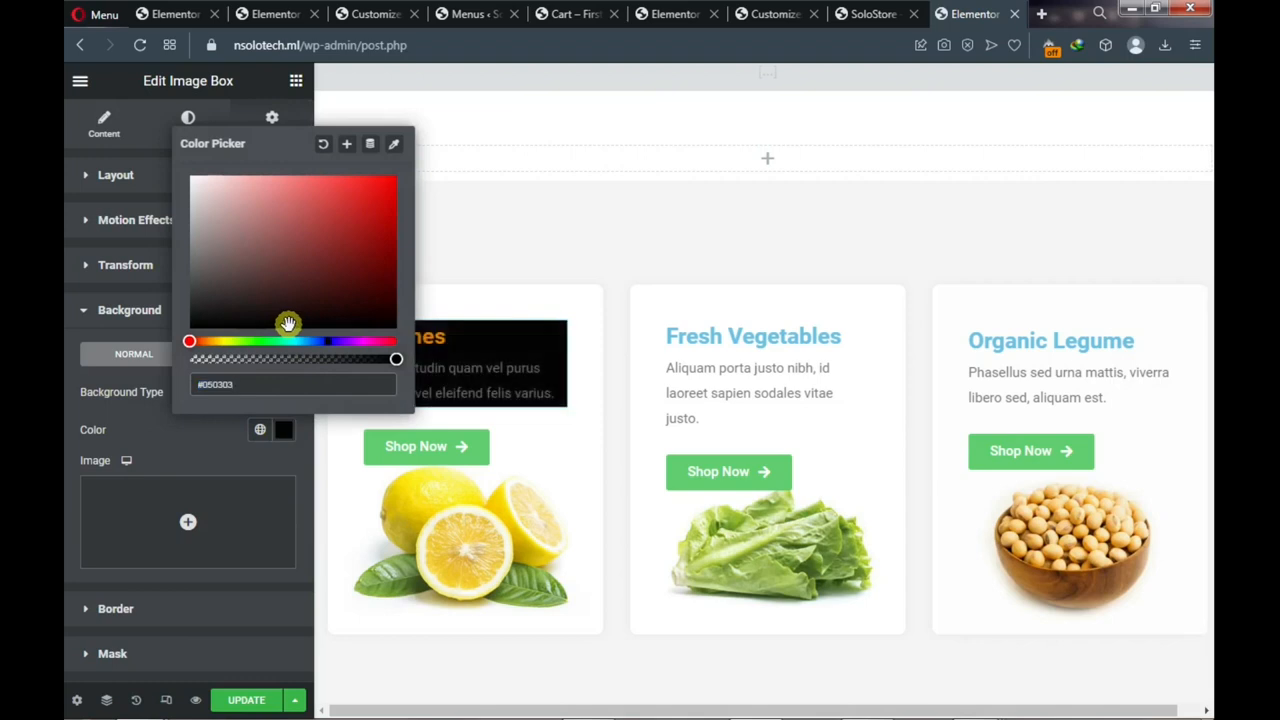
Set the description text colour of the iPhones card to near-white #FDFBFB
click(192, 120)
click(190, 122)
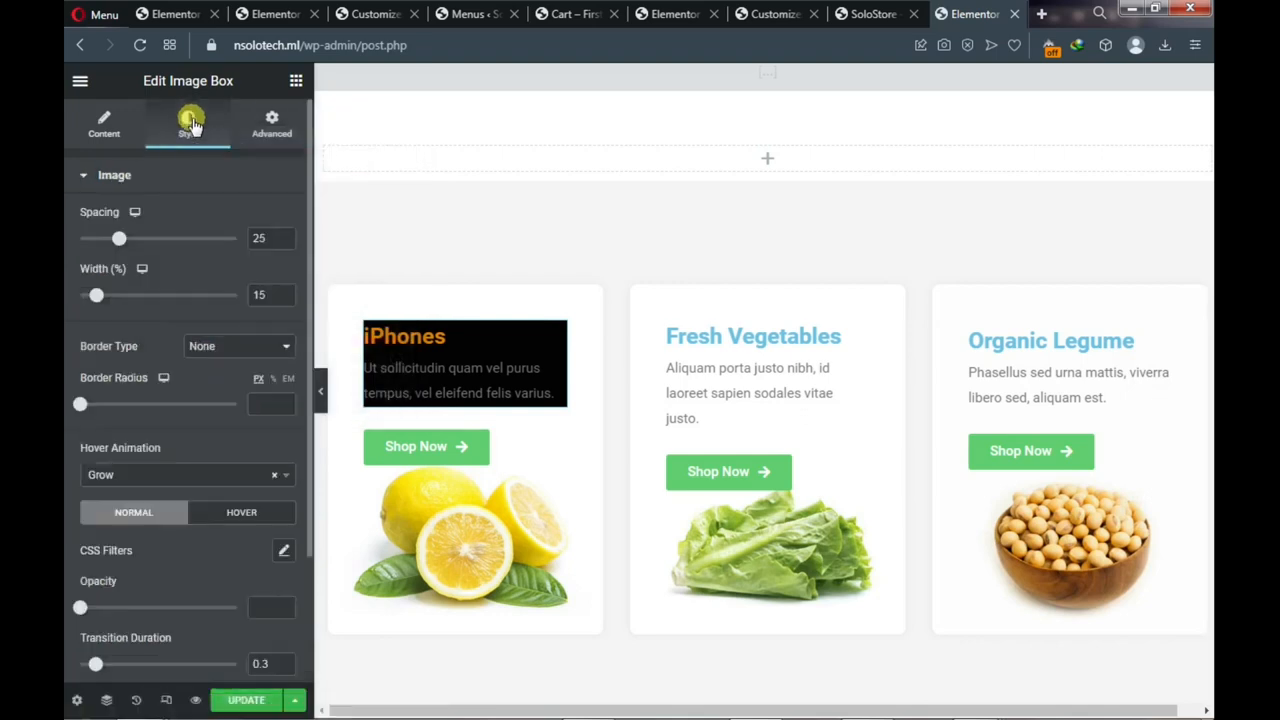
scroll(195, 400, down, 3)
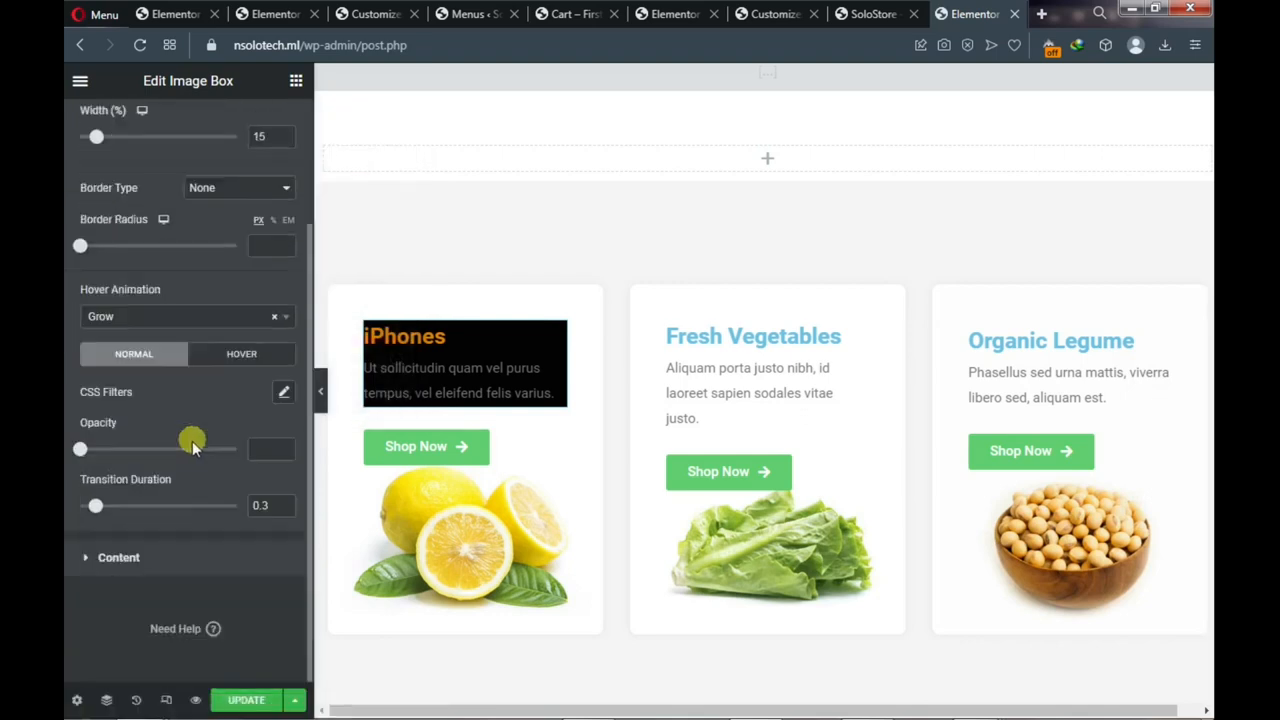
click(105, 560)
scroll(154, 552, down, 2)
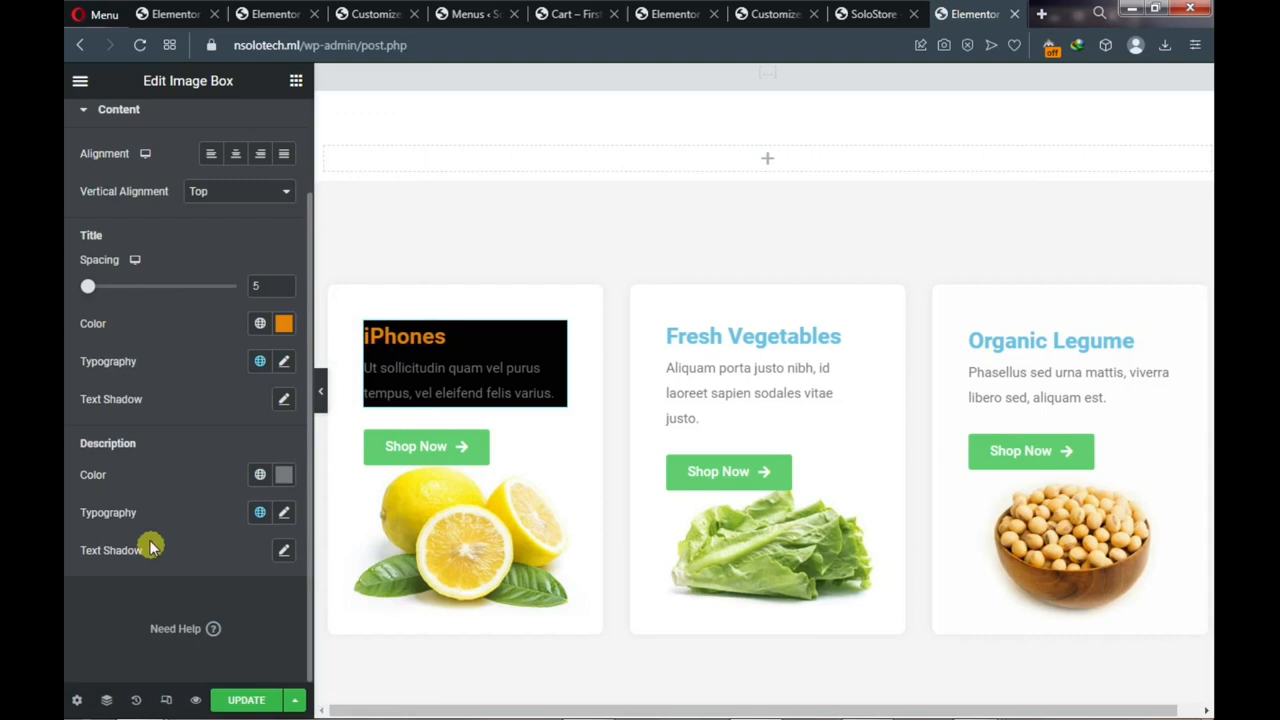
click(284, 476)
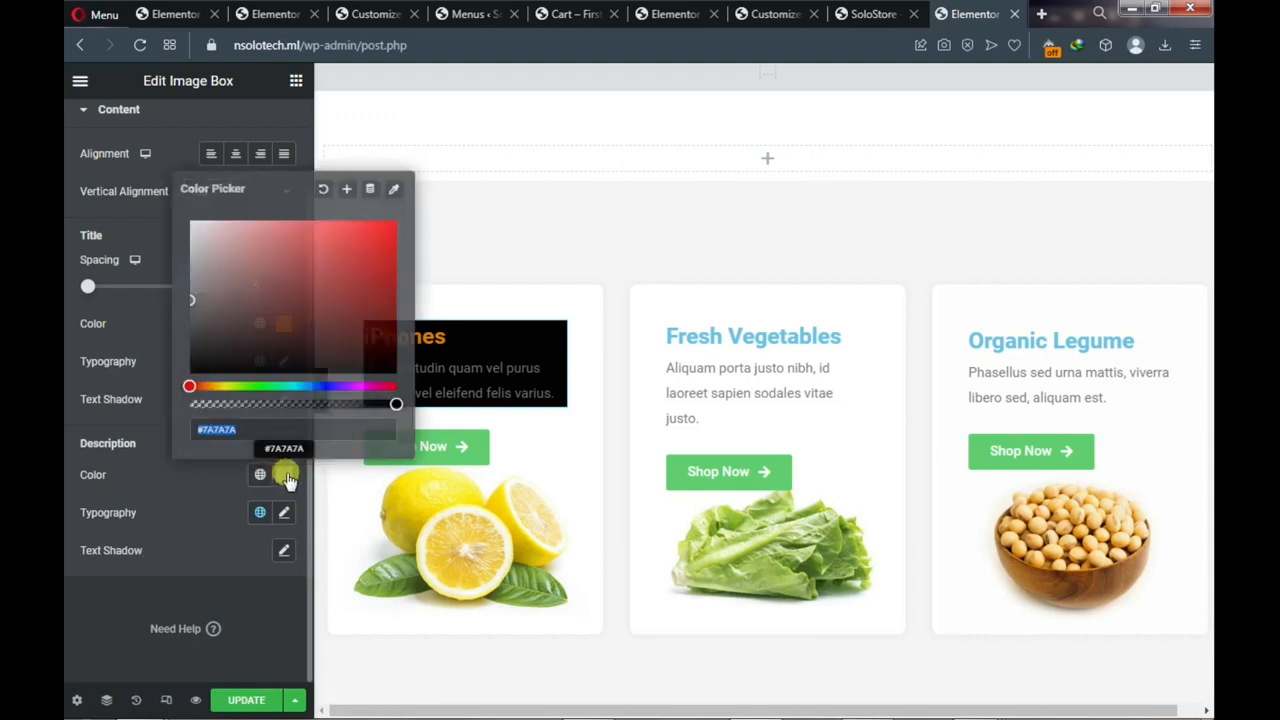
drag(208, 283, 190, 222)
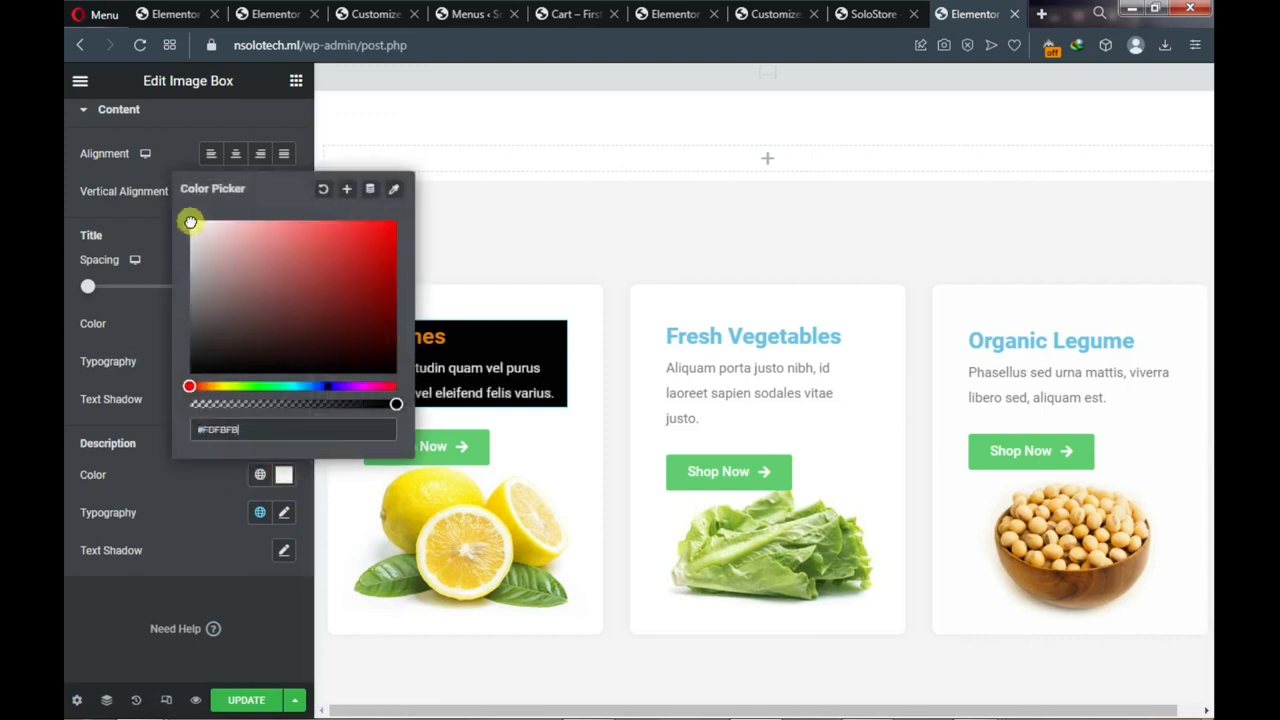
click(63, 437)
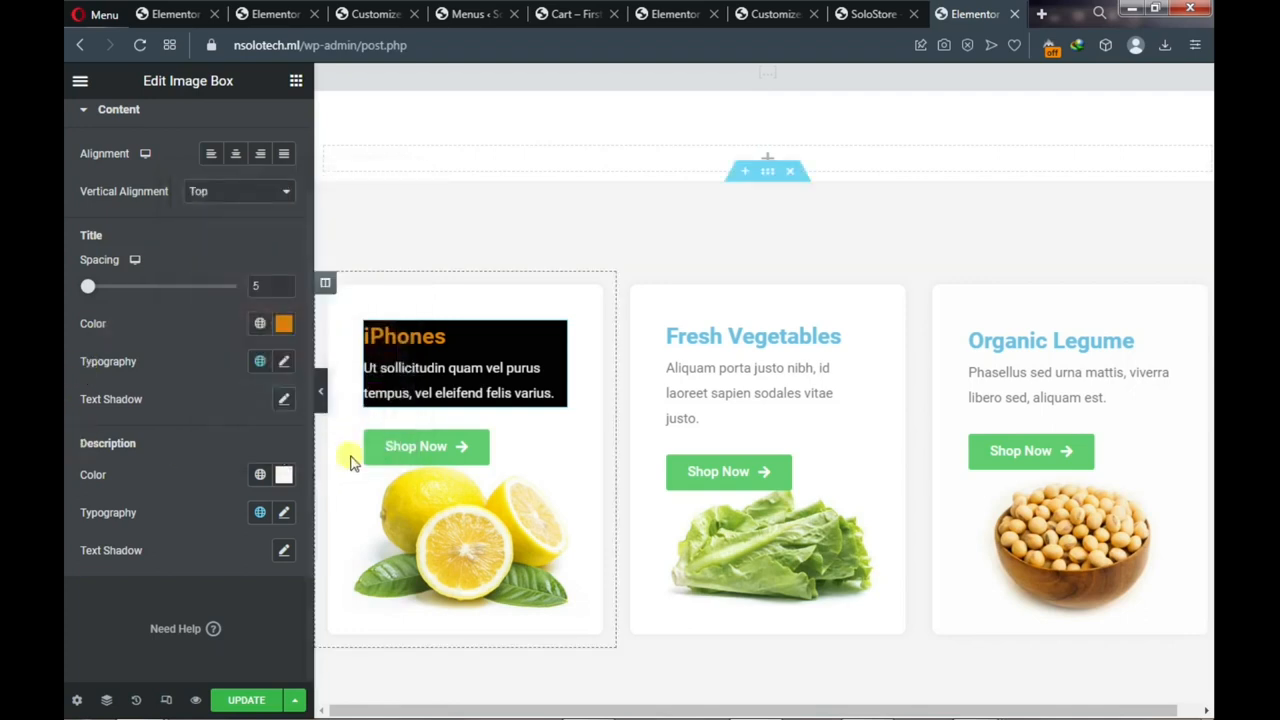
Set the background colour of the iPhones card's Shop Now button to orange #E58409
click(404, 463)
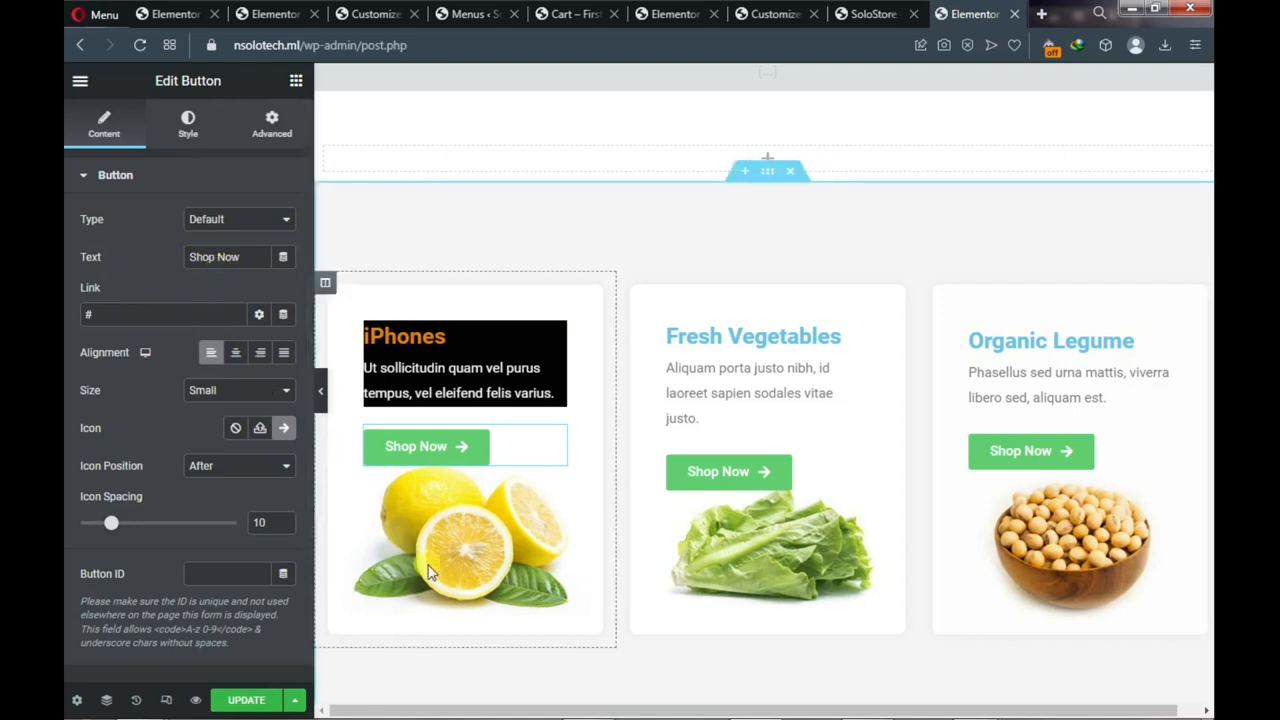
click(190, 130)
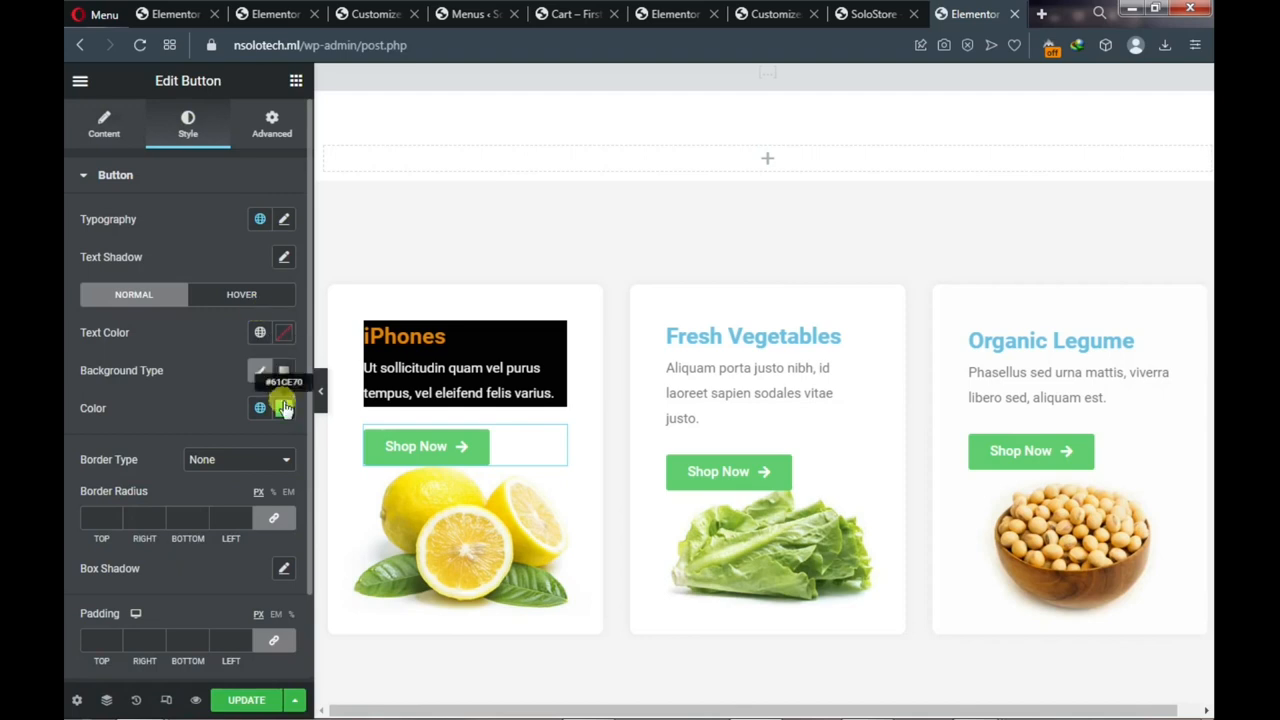
click(284, 407)
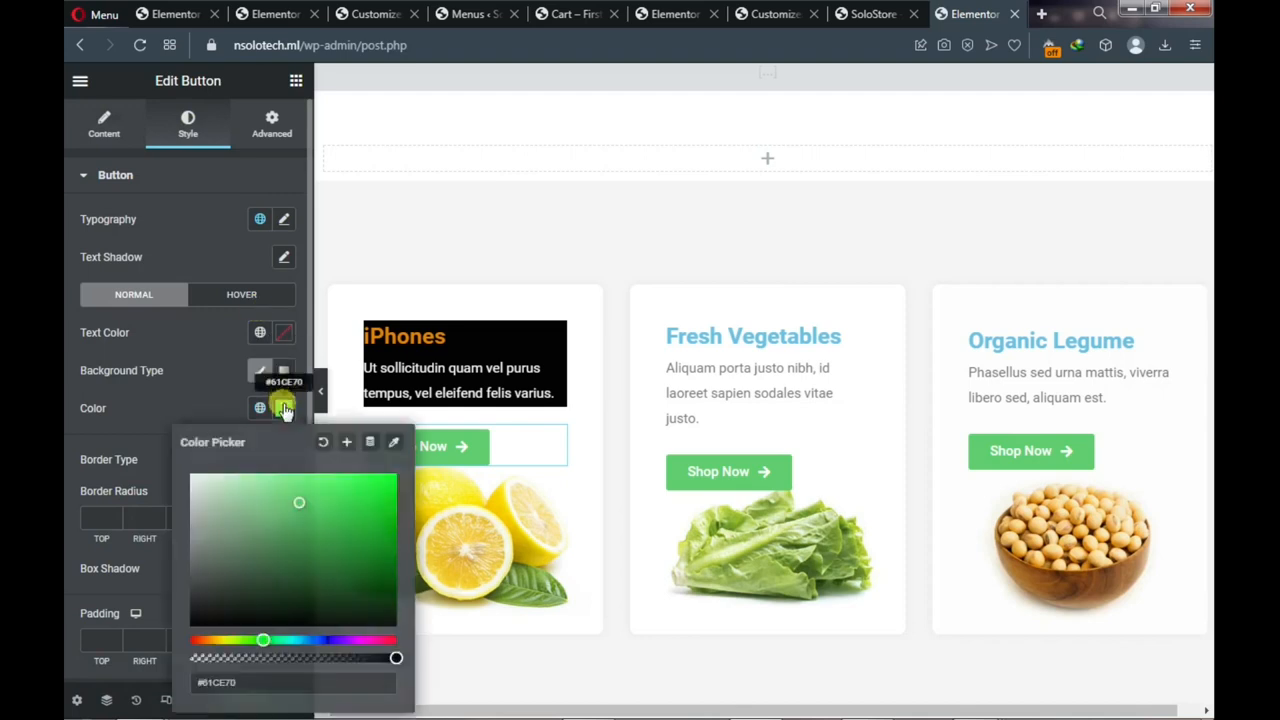
triple_click(244, 684)
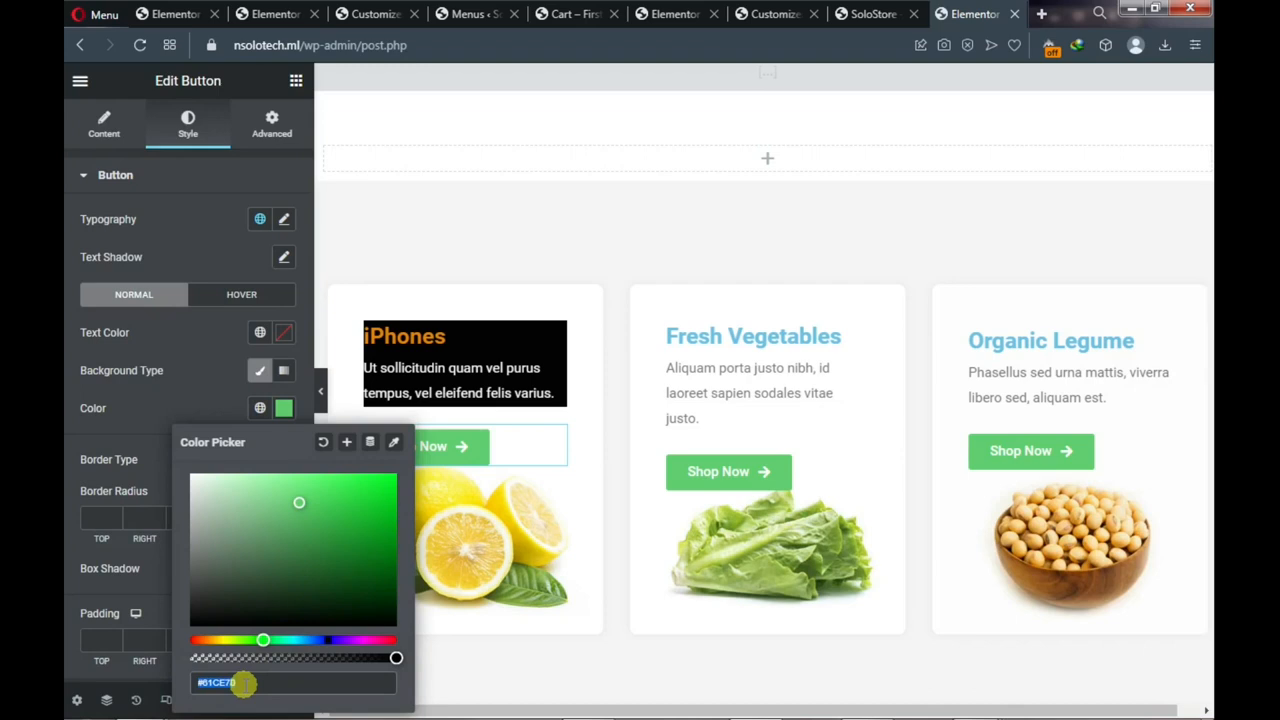
text(#E58403)
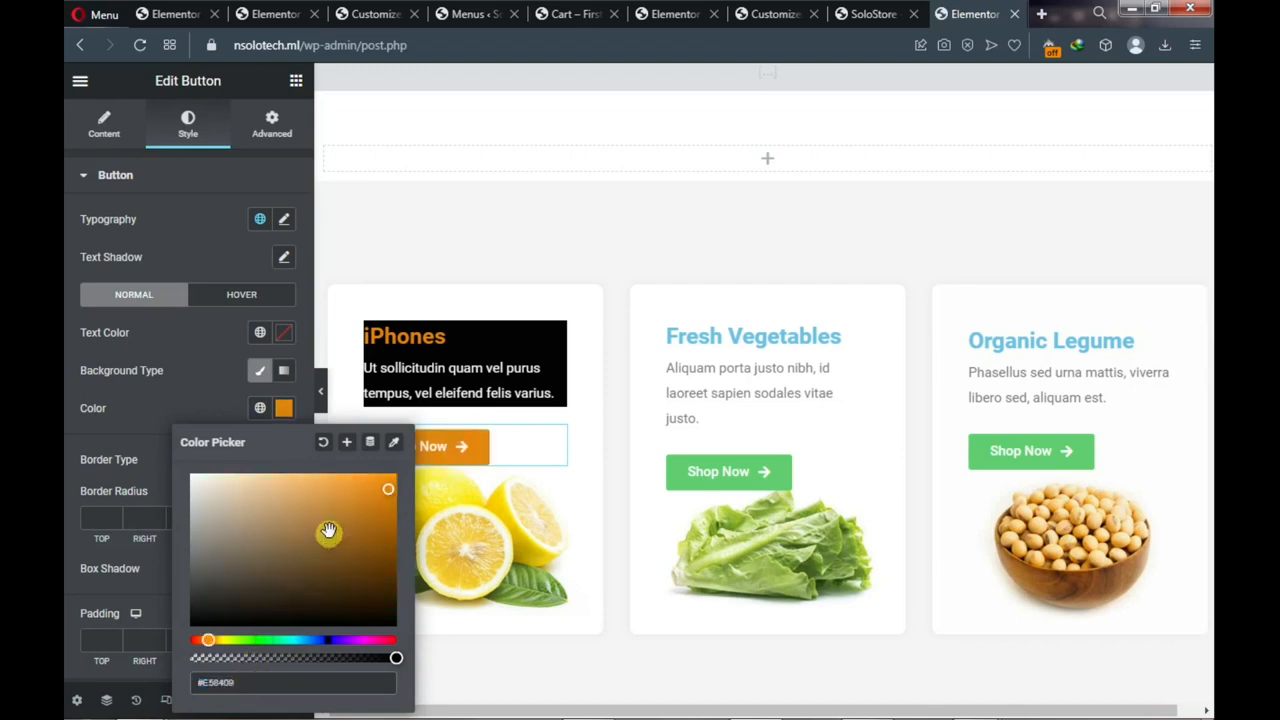
click(272, 133)
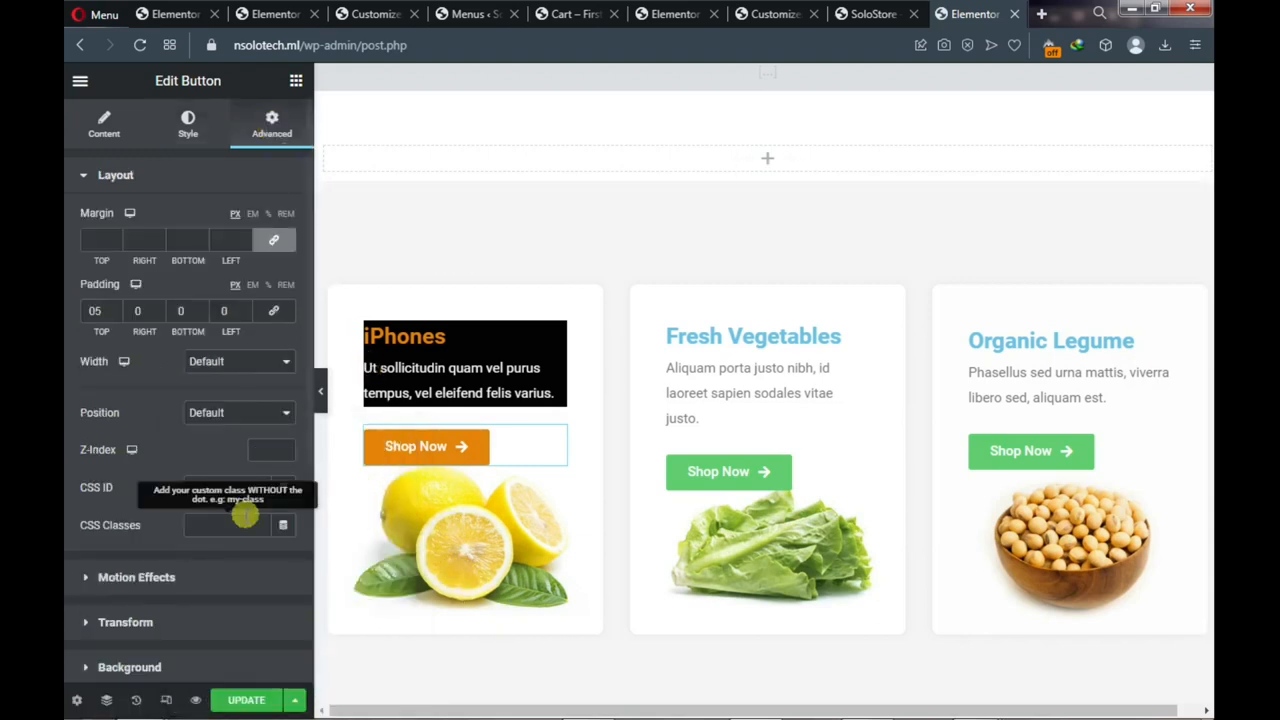
scroll(240, 515, down, 3)
scroll(206, 434, up, 3)
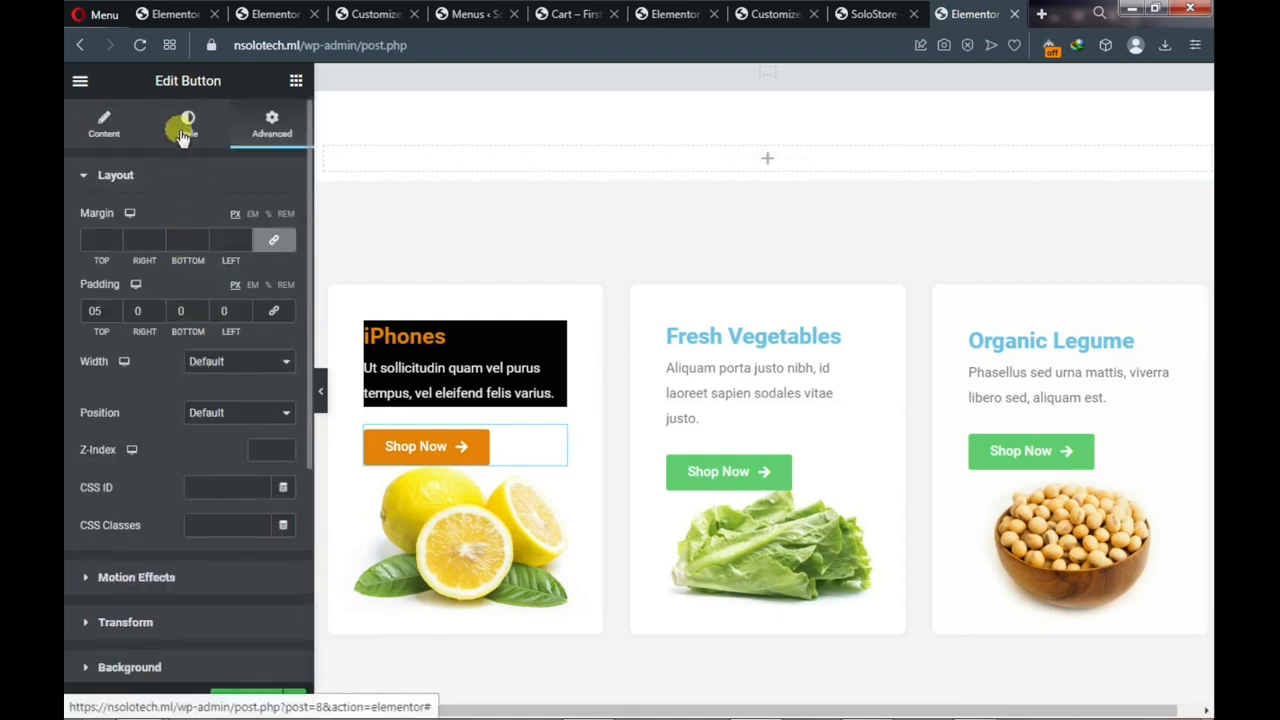
click(183, 133)
scroll(186, 223, down, 2)
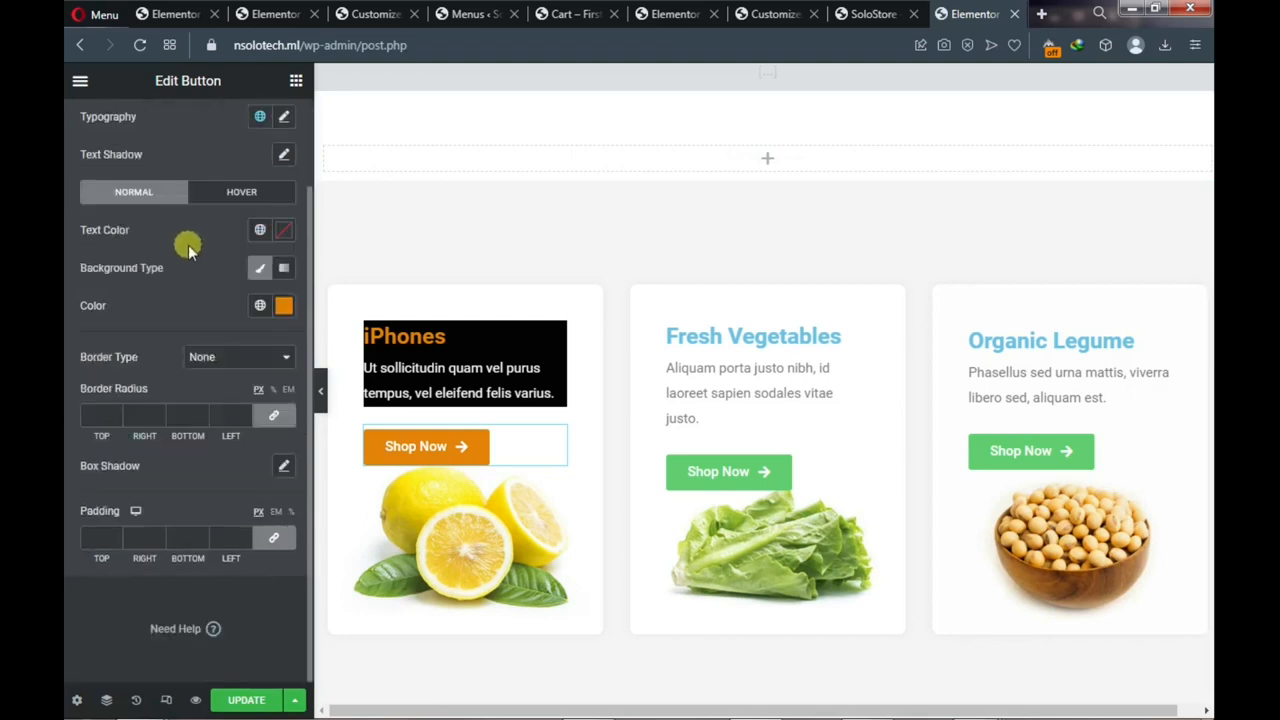
scroll(188, 244, up, 2)
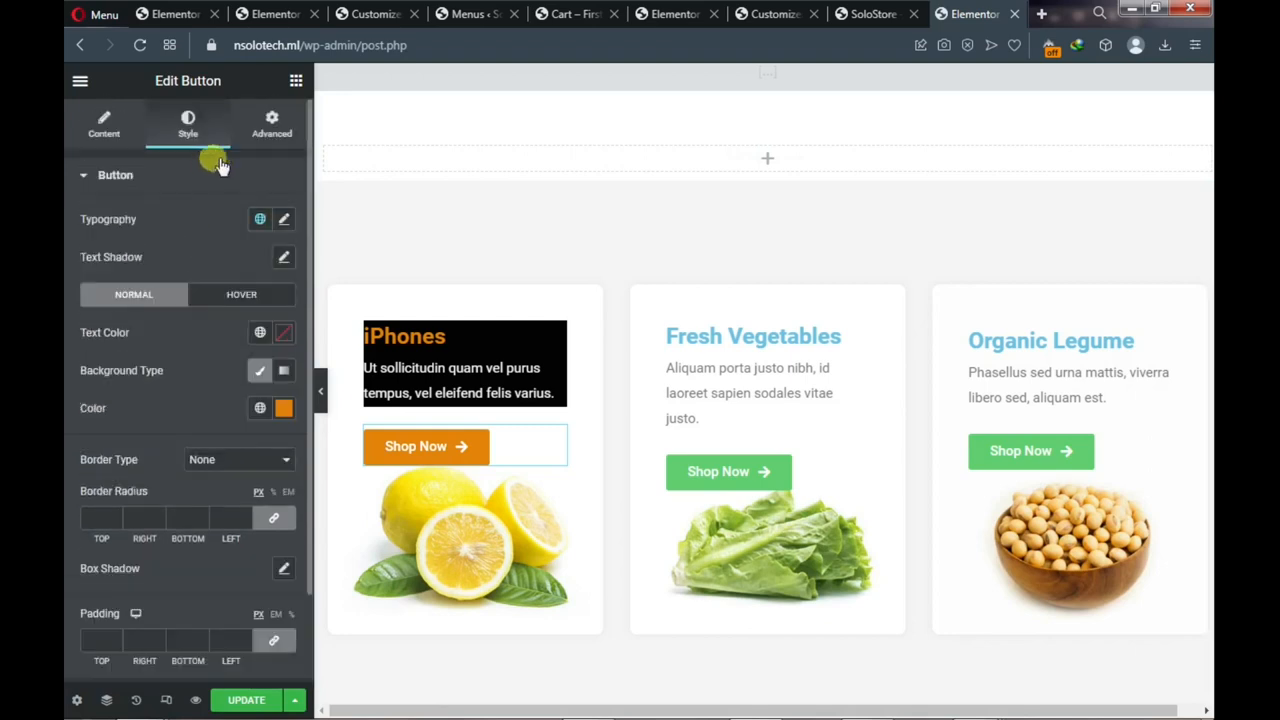
click(285, 130)
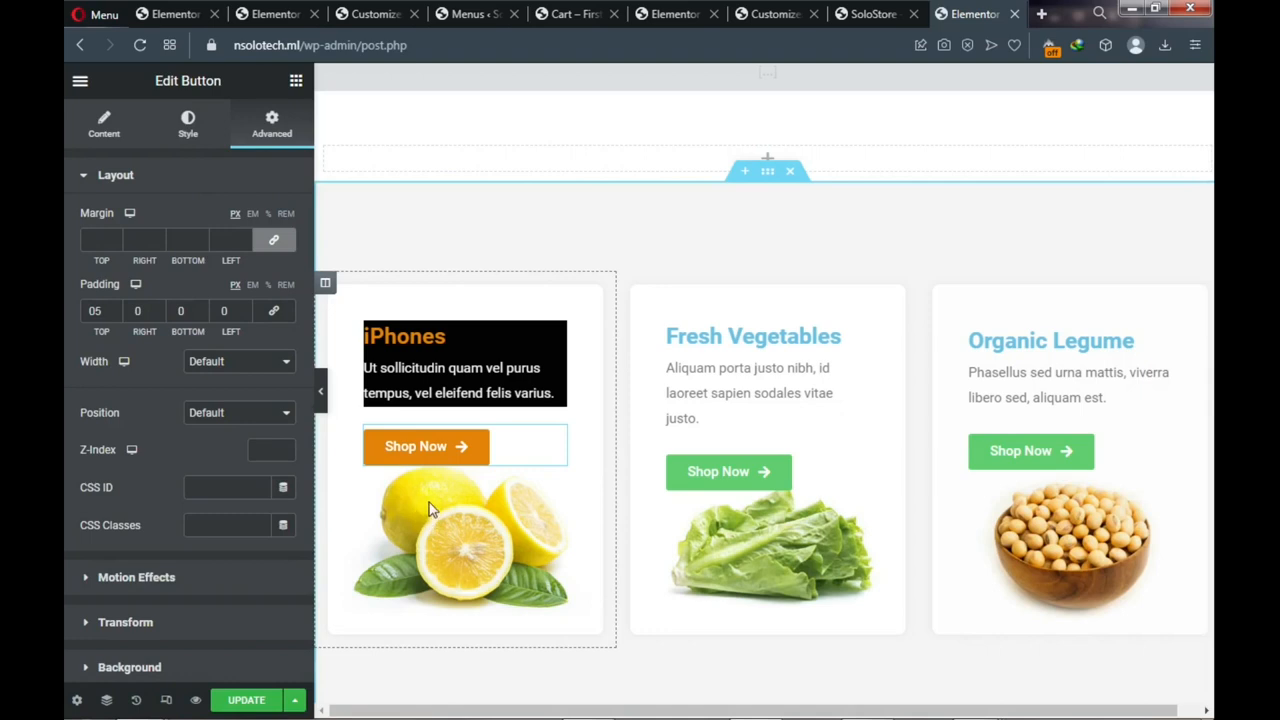
Replace the lemon background overlay image of the iPhones card's column with the gold iPhone picture item5.jpg from the media library
click(325, 284)
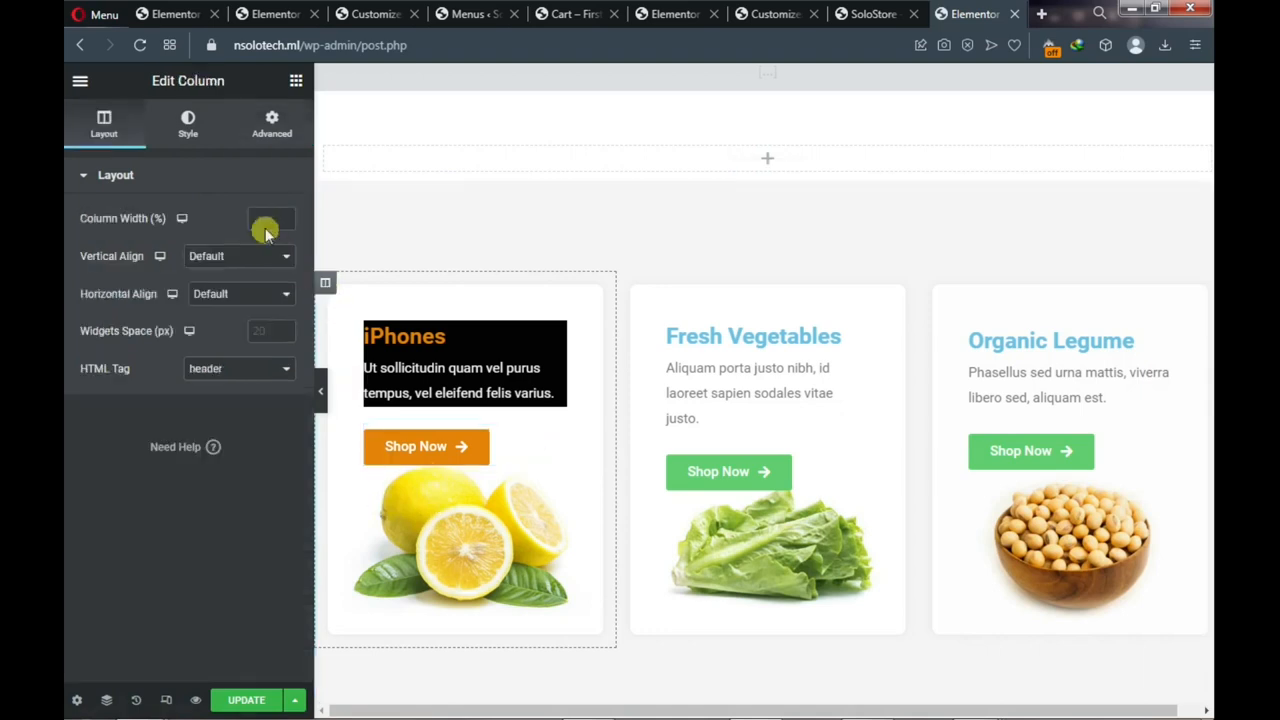
click(187, 128)
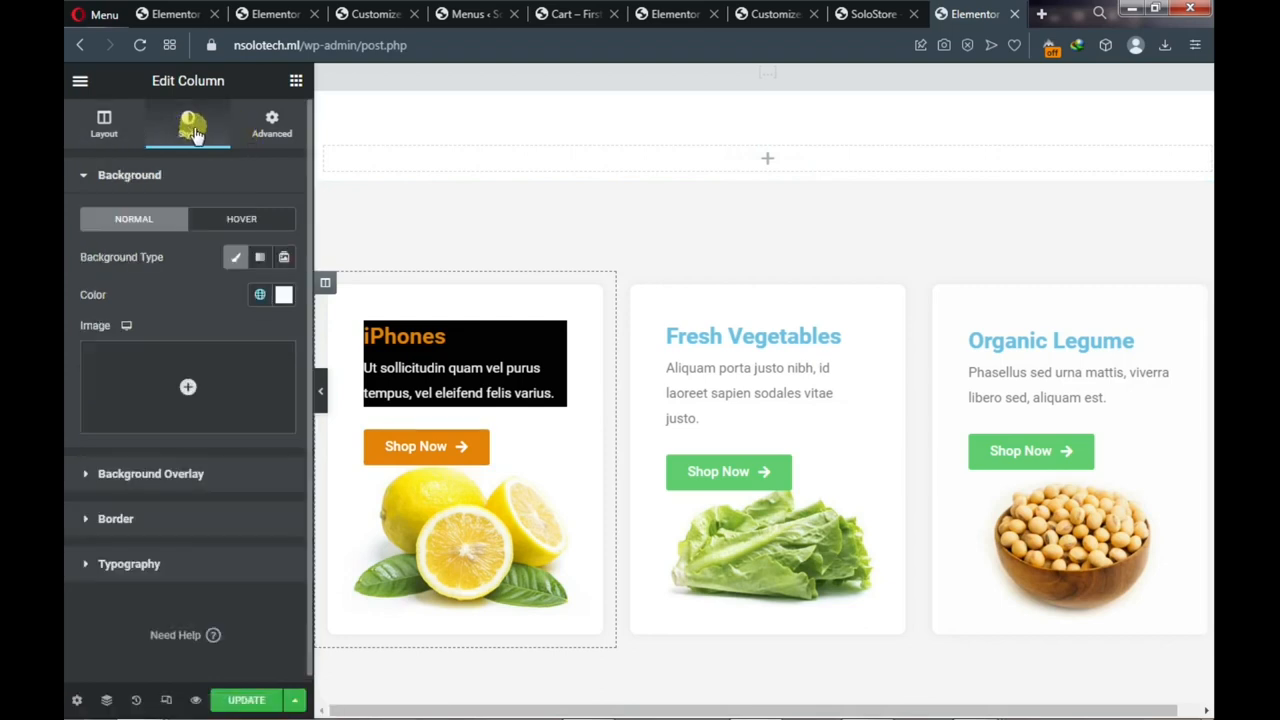
click(91, 475)
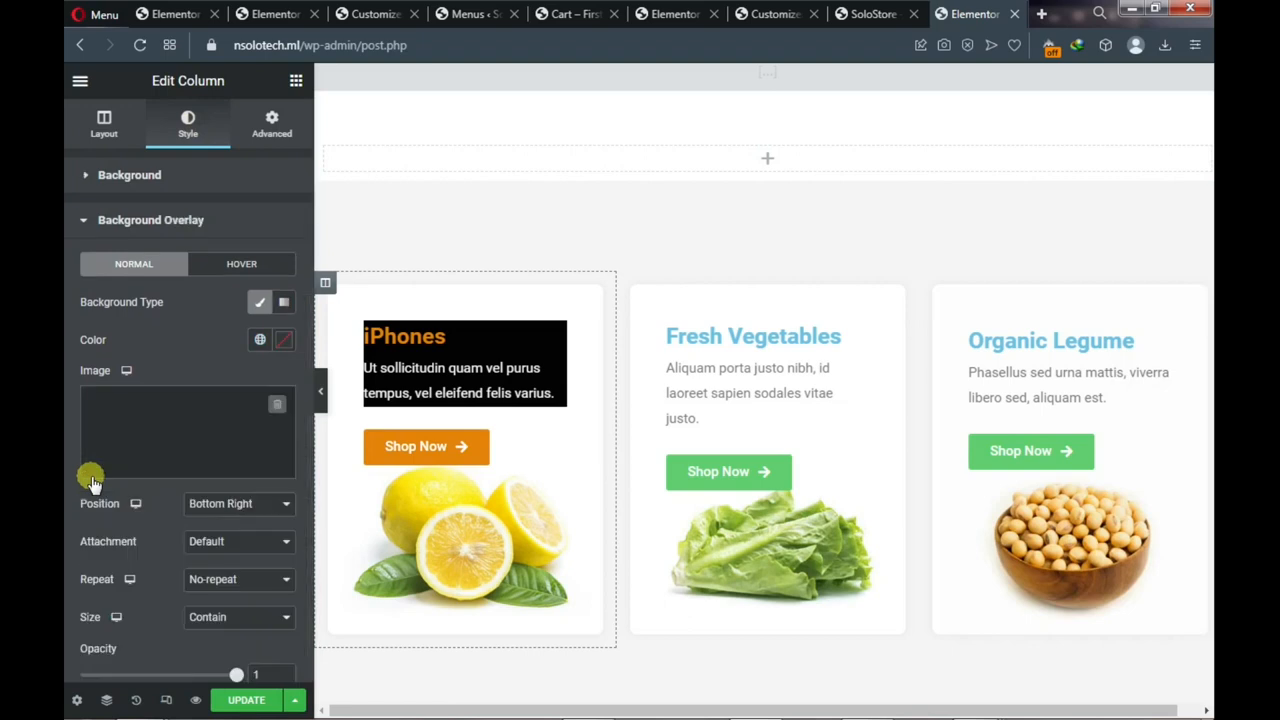
click(170, 470)
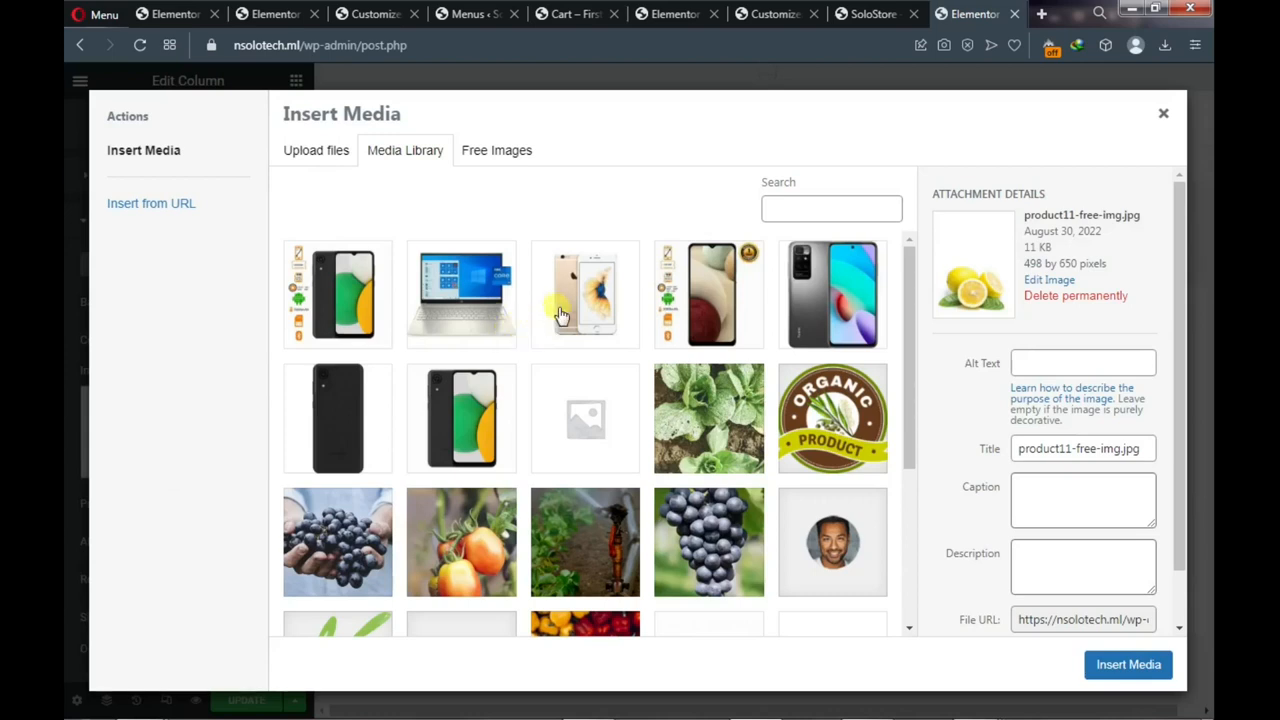
click(598, 306)
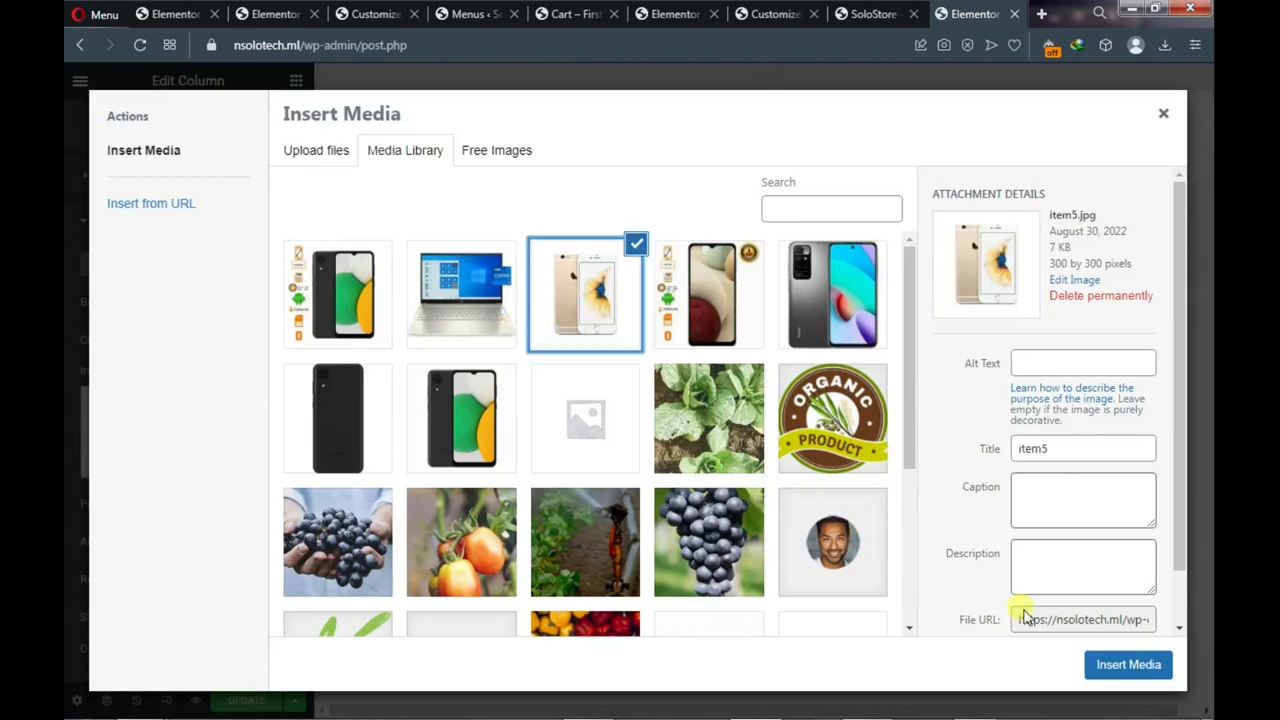
click(1128, 665)
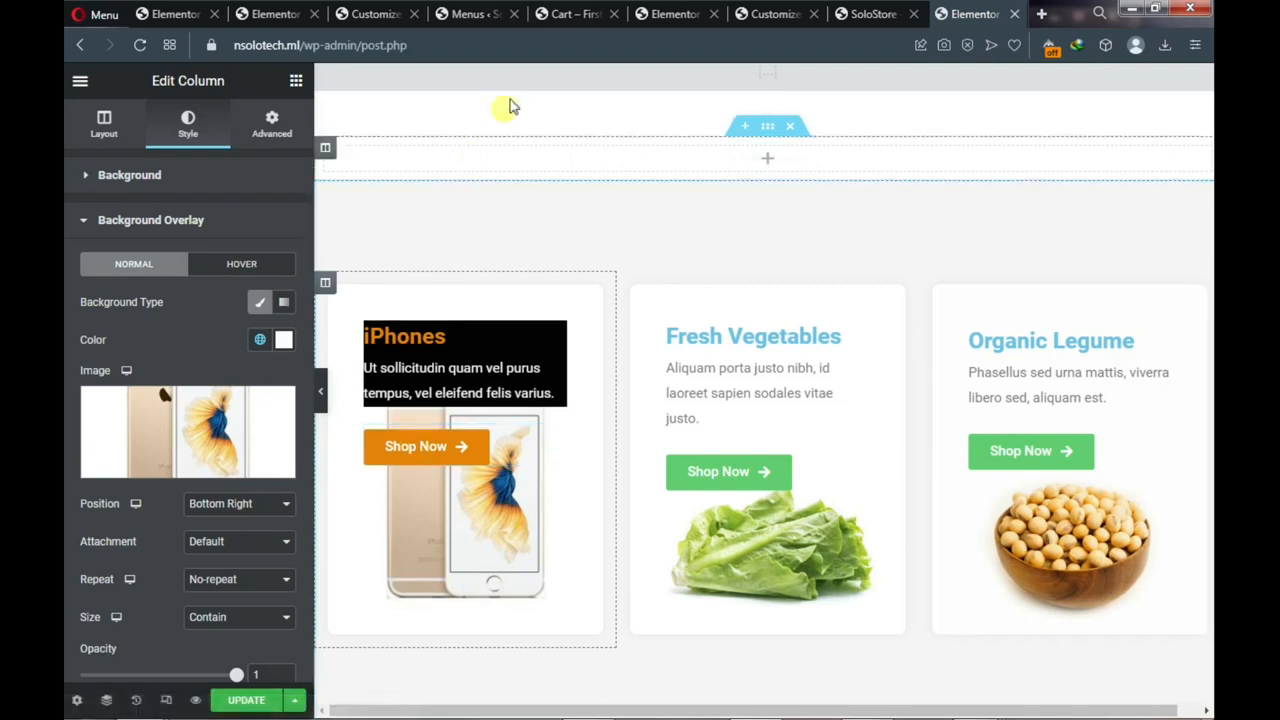
Copy the storefront link address of the iPhones category from the WordPress product categories list
click(549, 22)
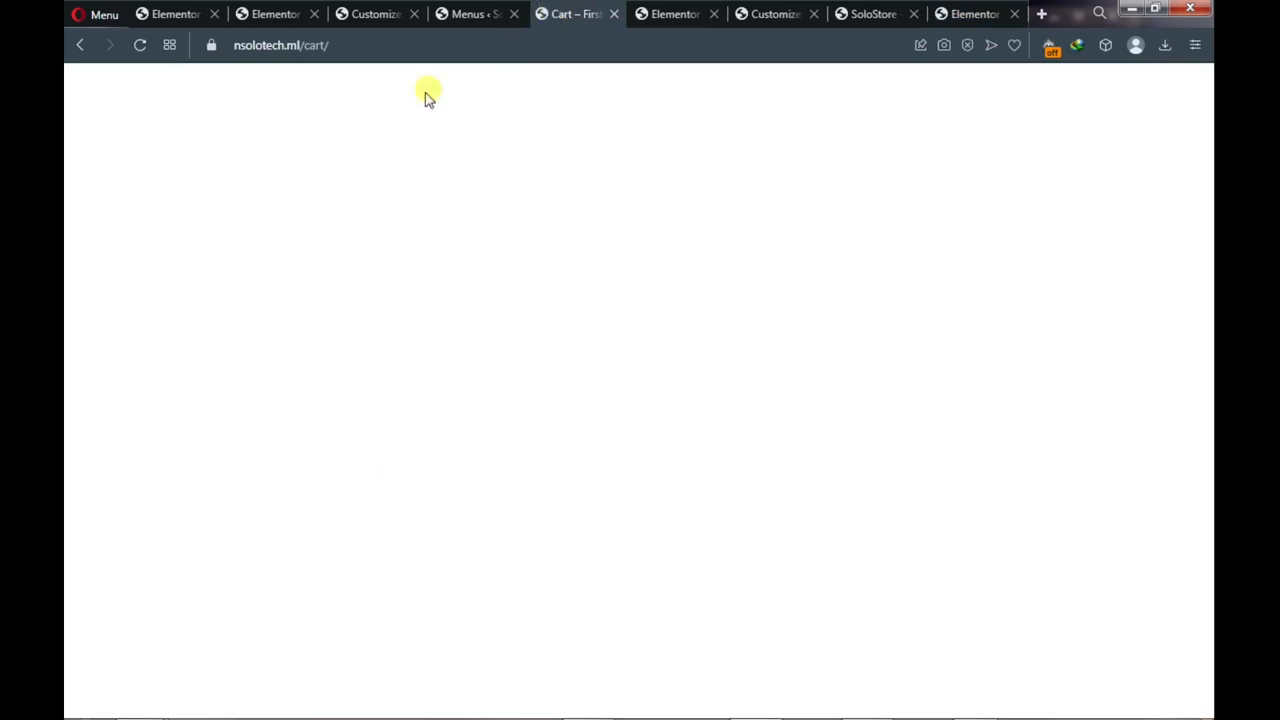
click(466, 18)
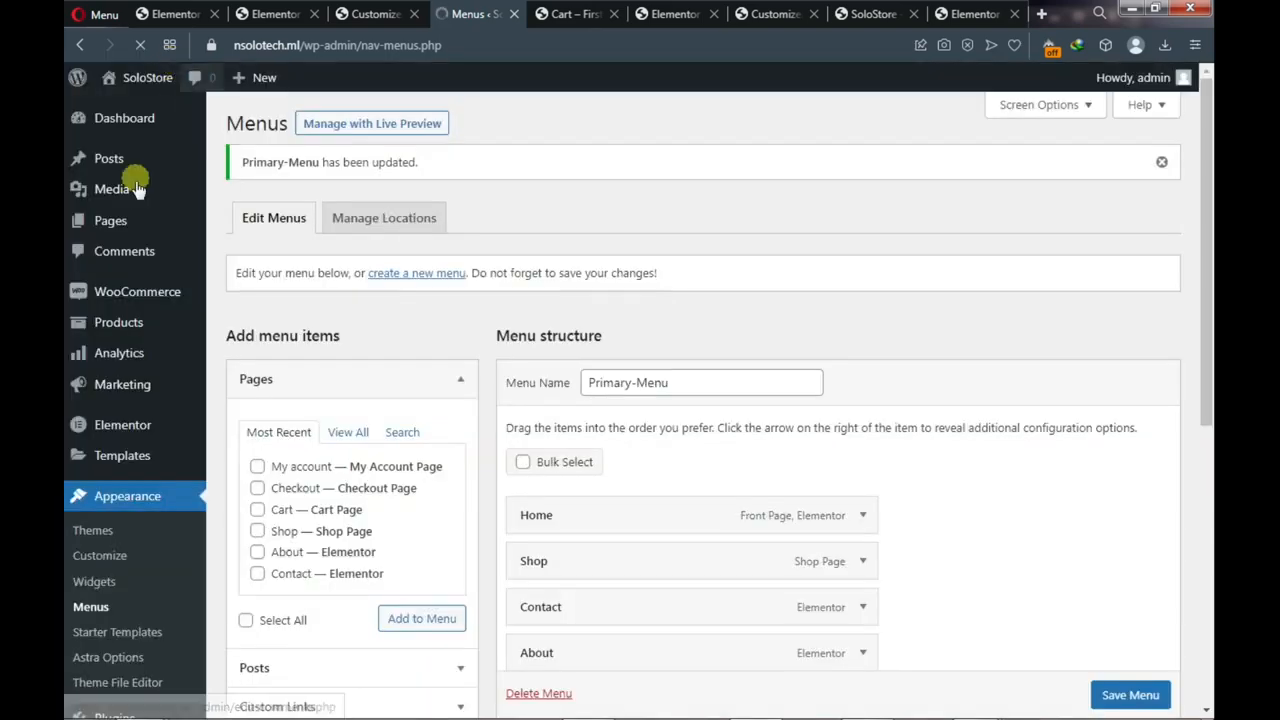
click(133, 327)
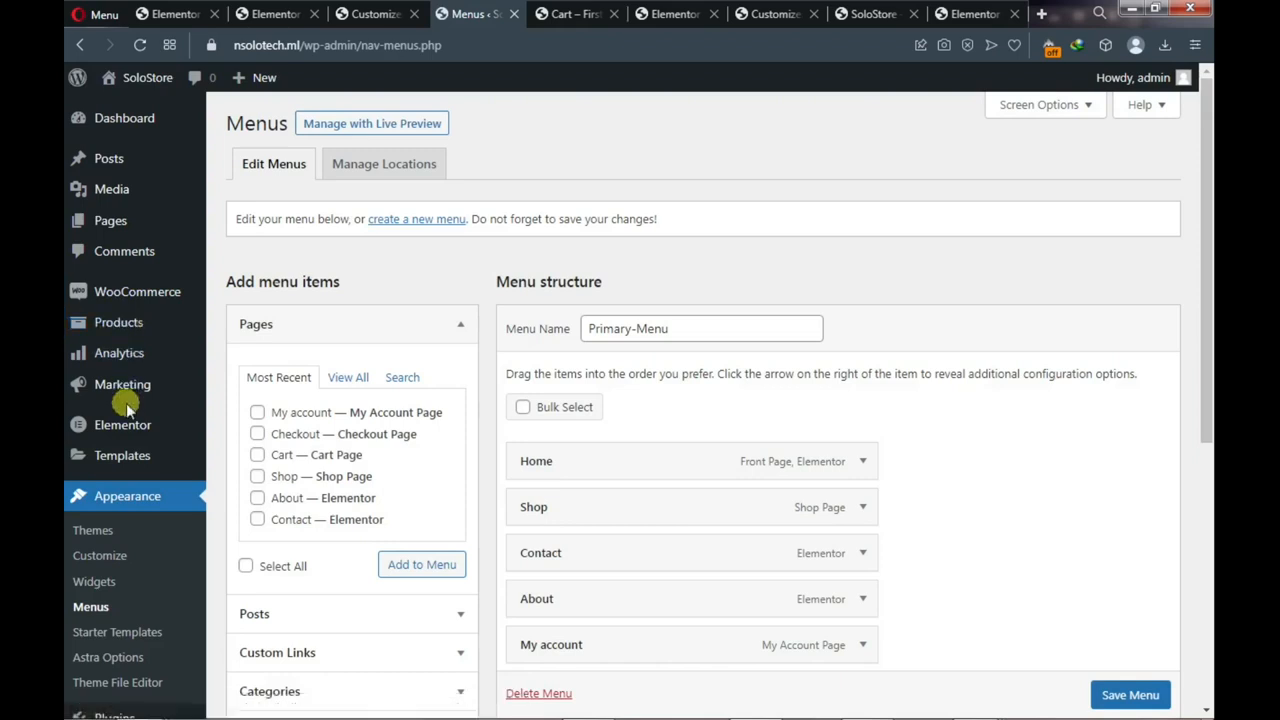
mouse_move(120, 322)
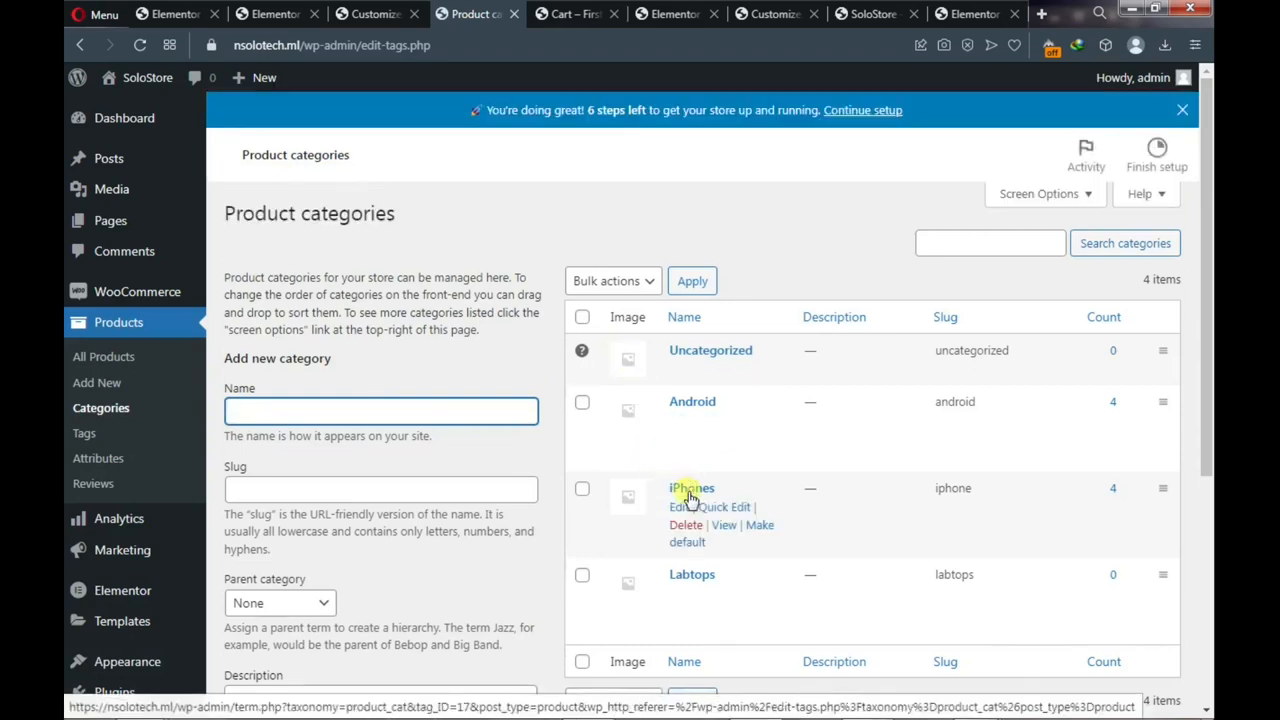
right_click(726, 532)
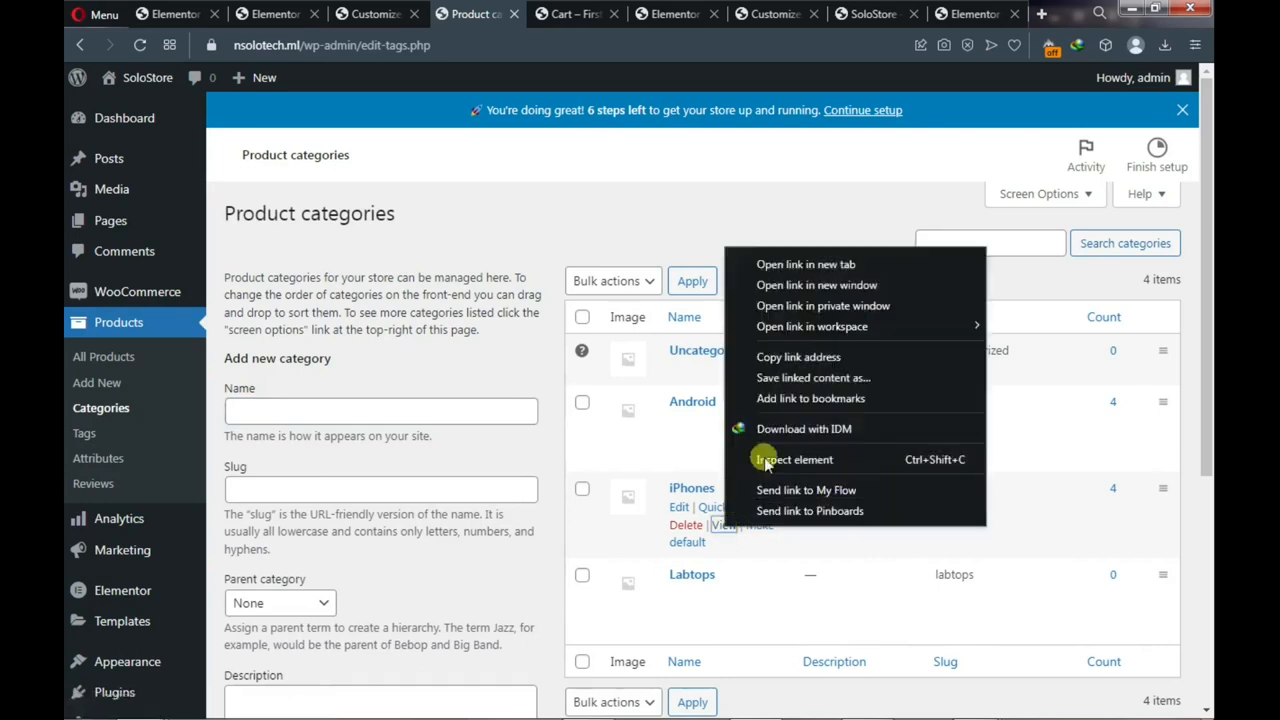
click(802, 359)
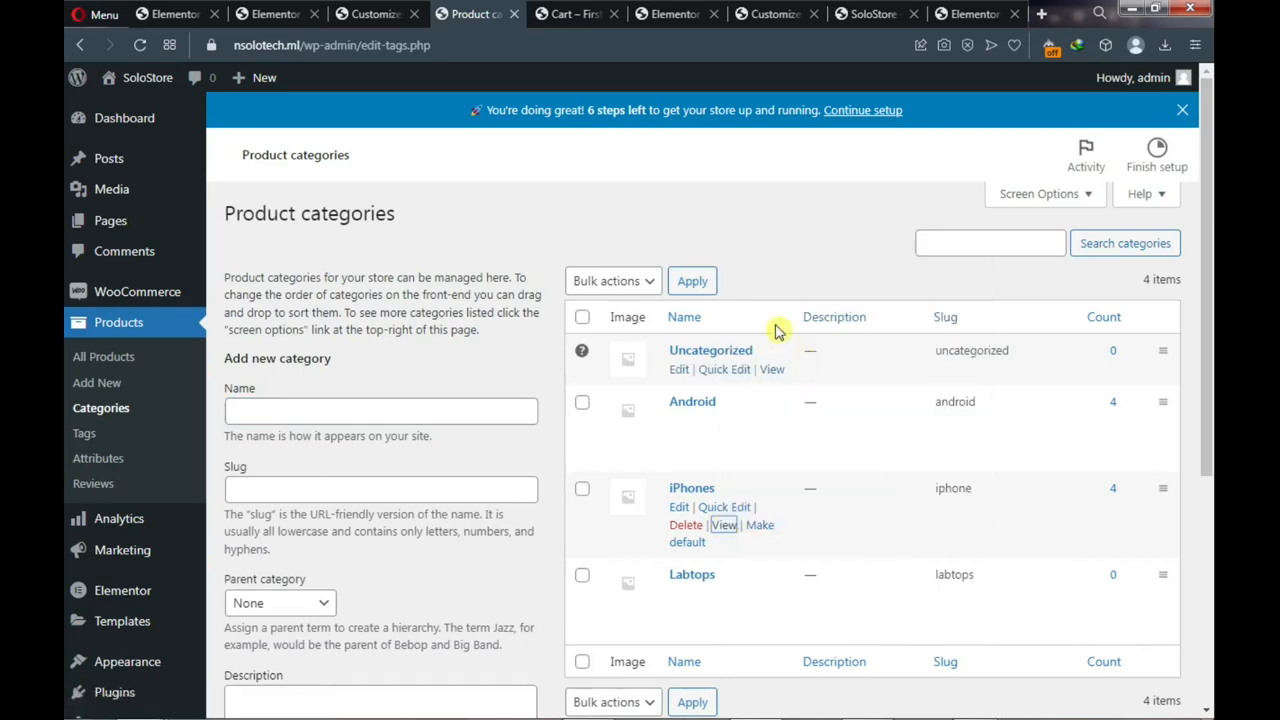
Return to the Elementor home page and open the content settings of the iPhones card's Shop Now button to edit its link
click(963, 16)
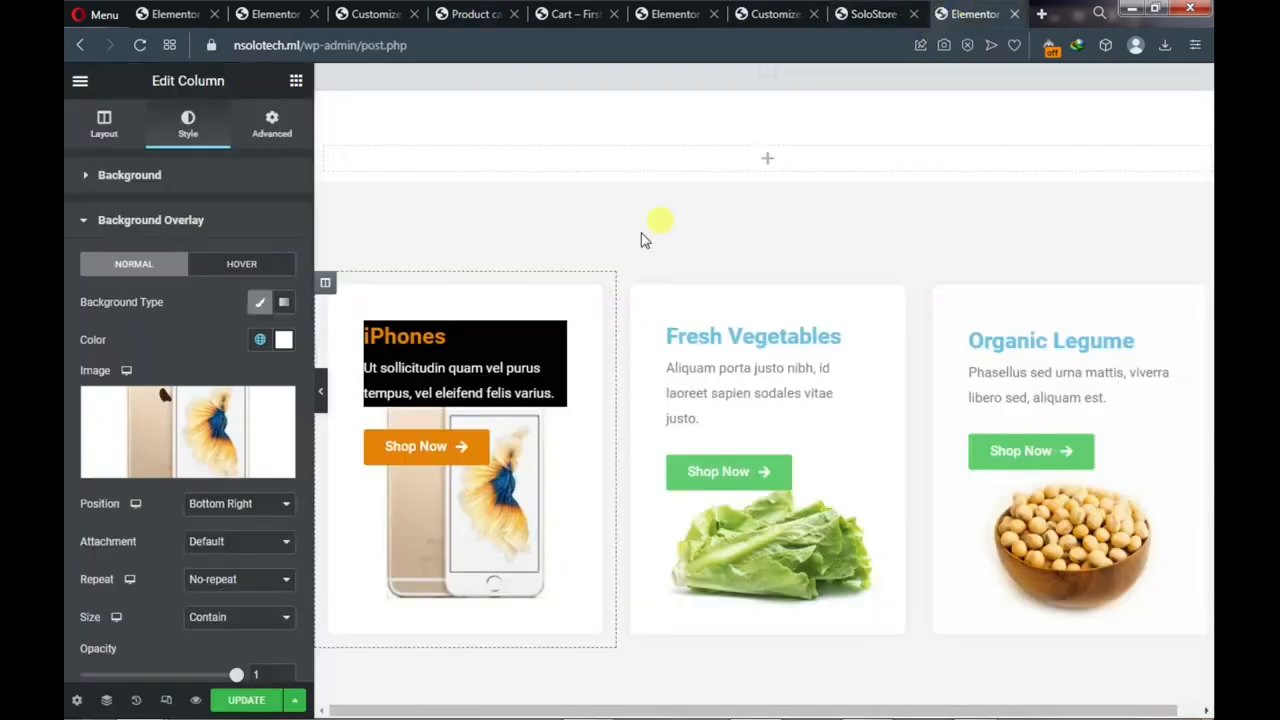
click(421, 455)
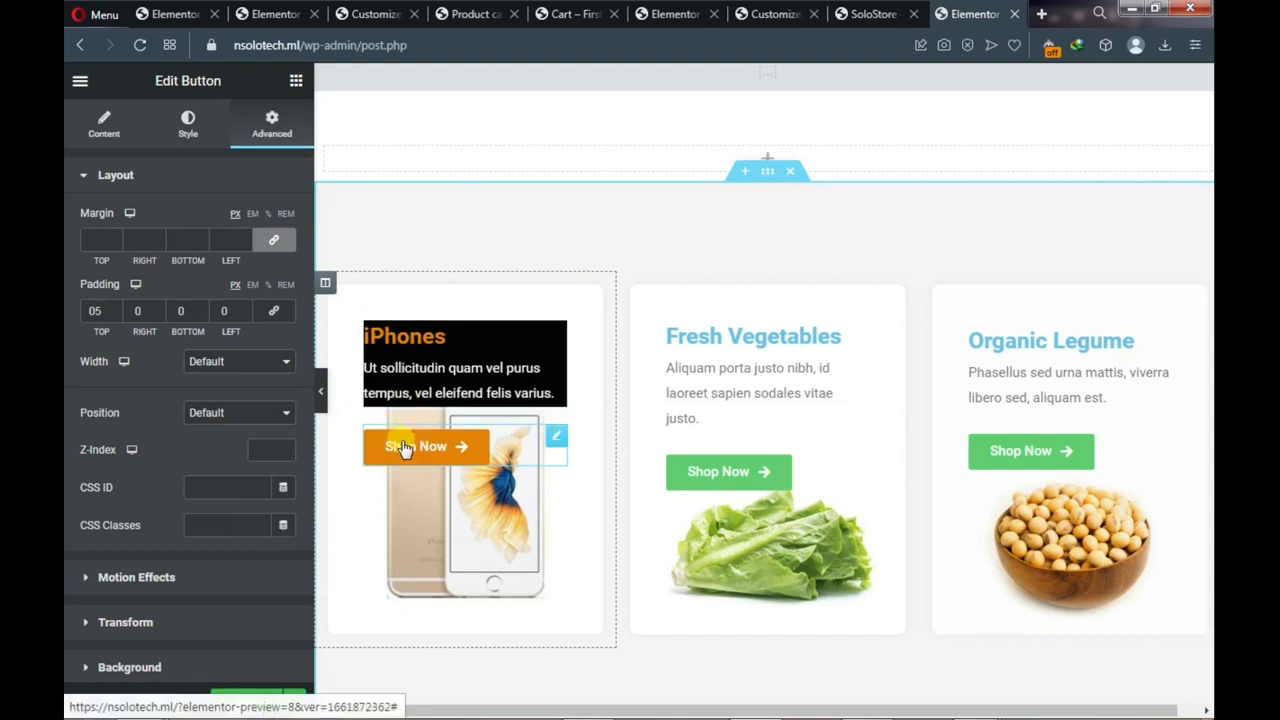
click(106, 122)
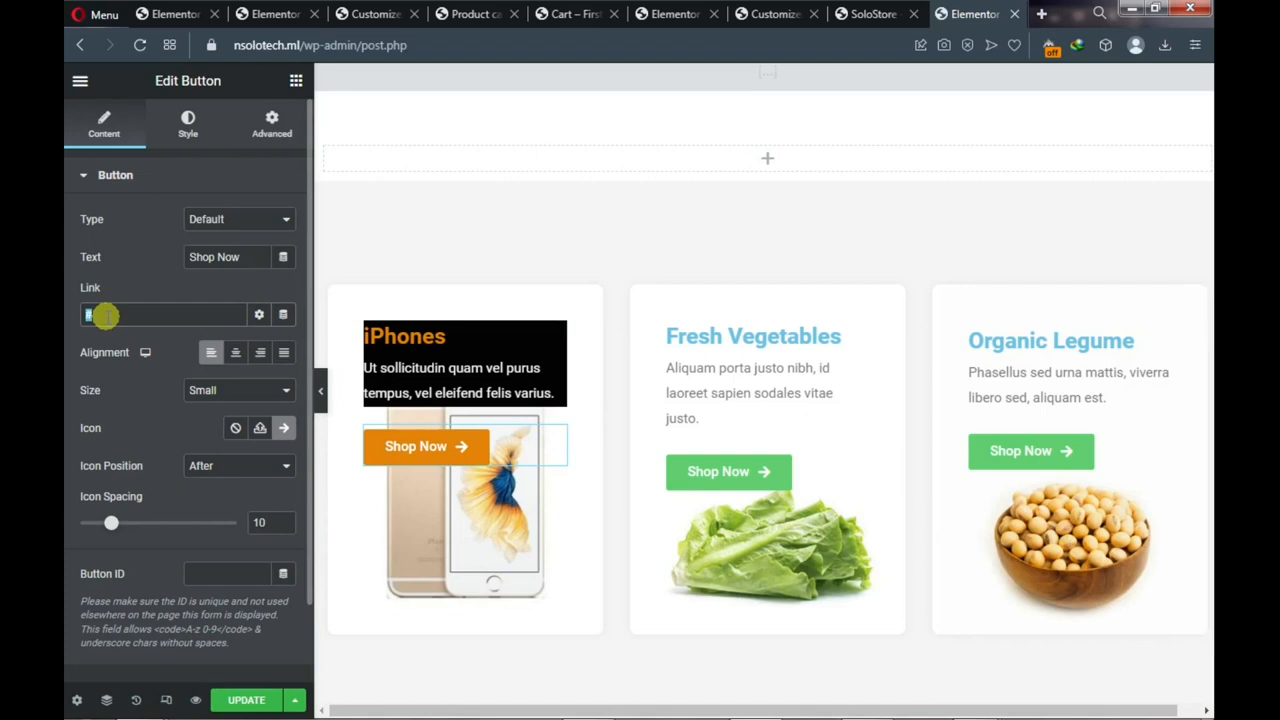
Set the iPhones card's Shop Now button link to the copied iPhone product category address
key(ctrl+v)
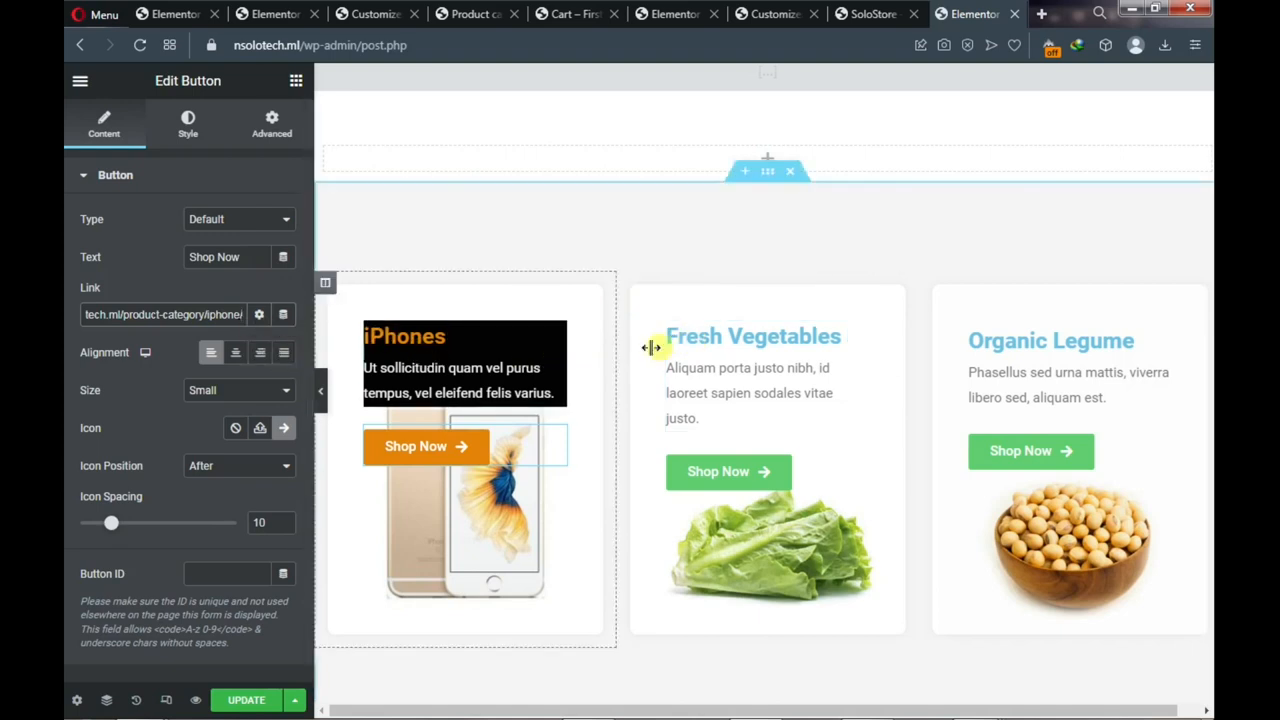
Change the title of the Fresh Vegetables image box to "Android"
click(731, 338)
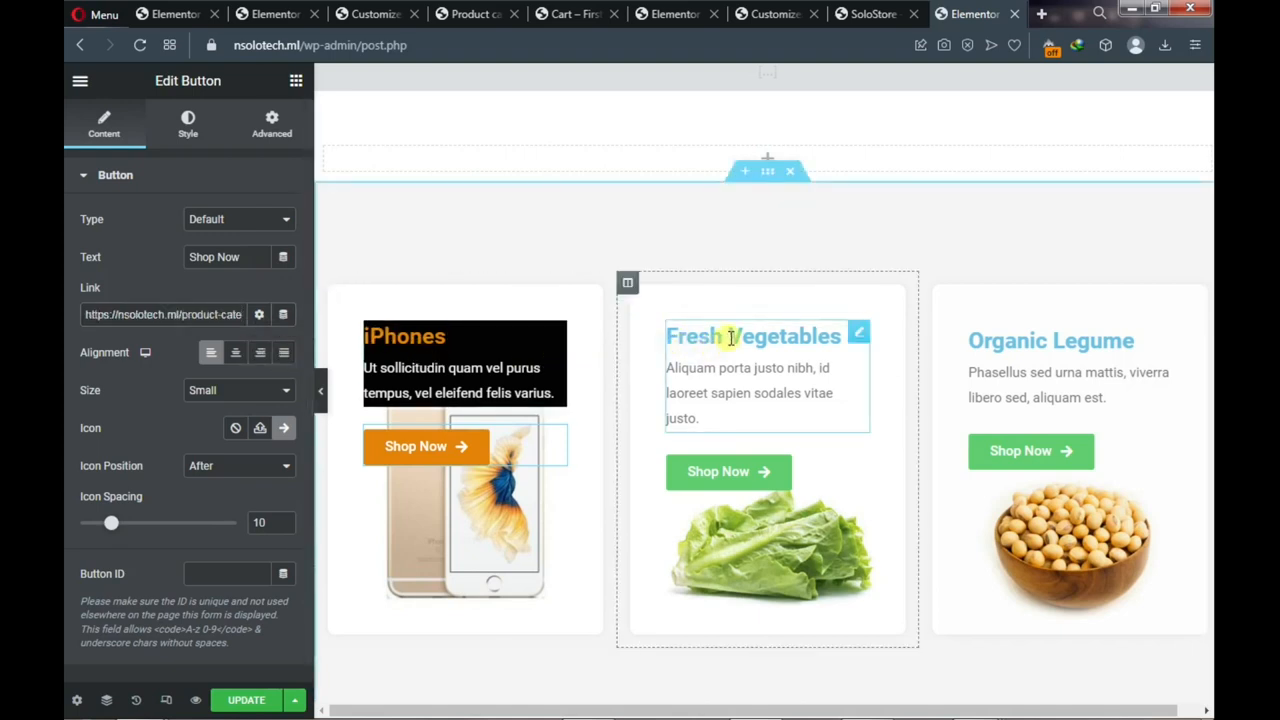
click(731, 338)
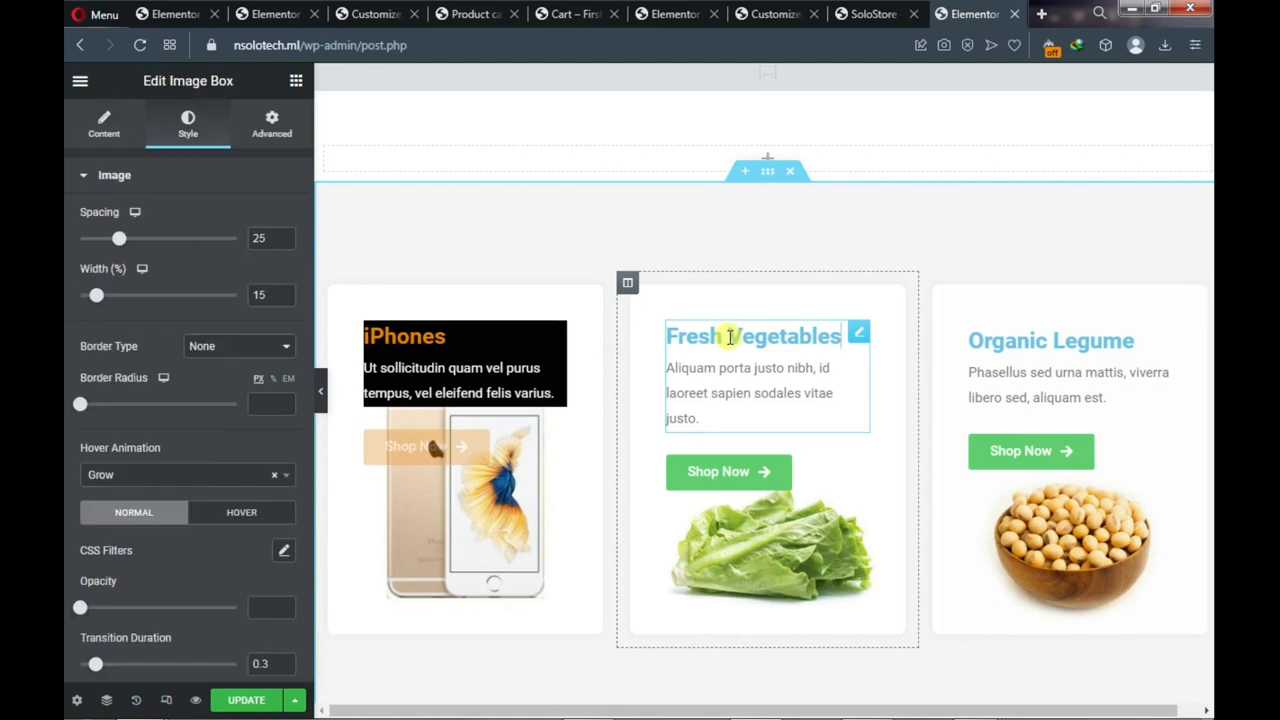
click(96, 133)
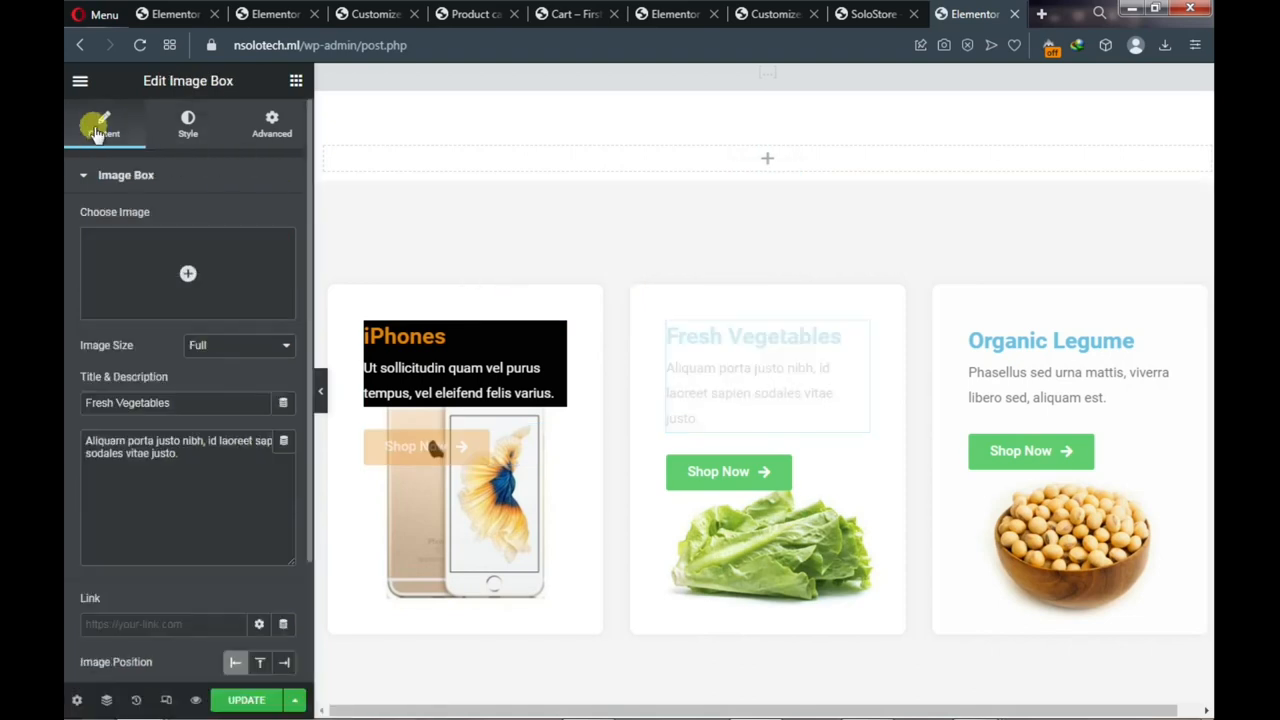
drag(170, 402, 88, 402)
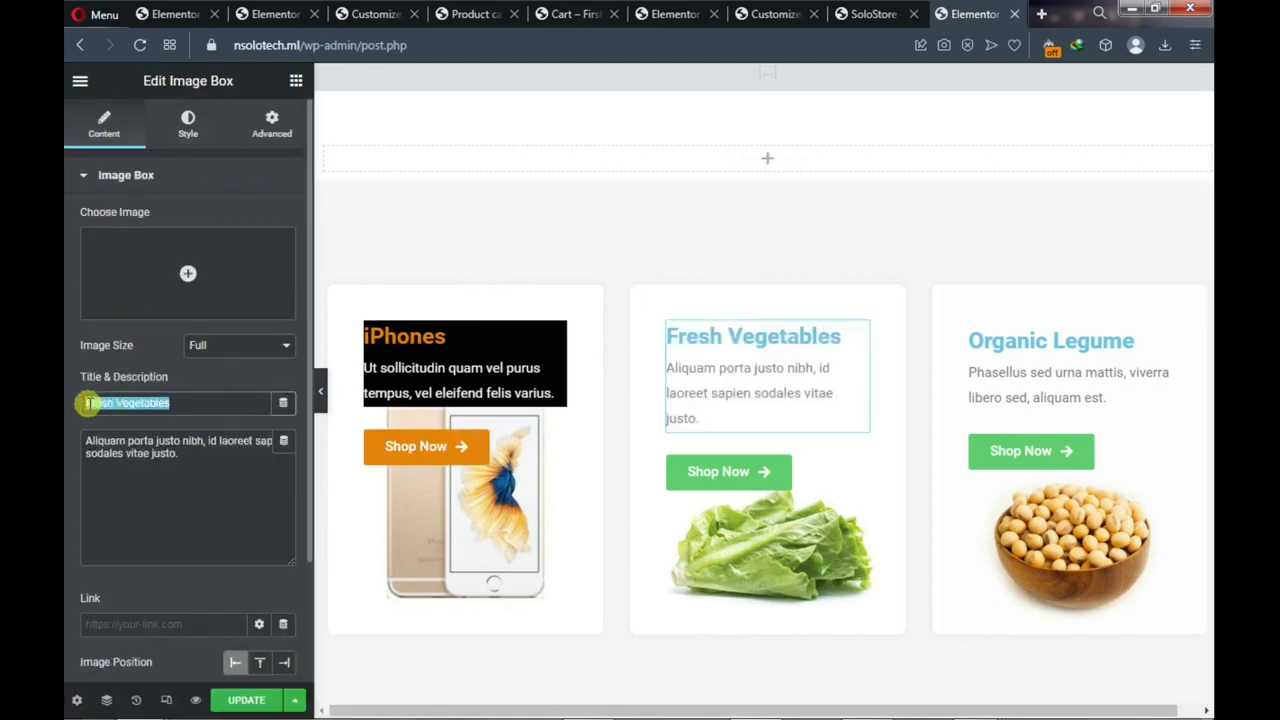
text(Android)
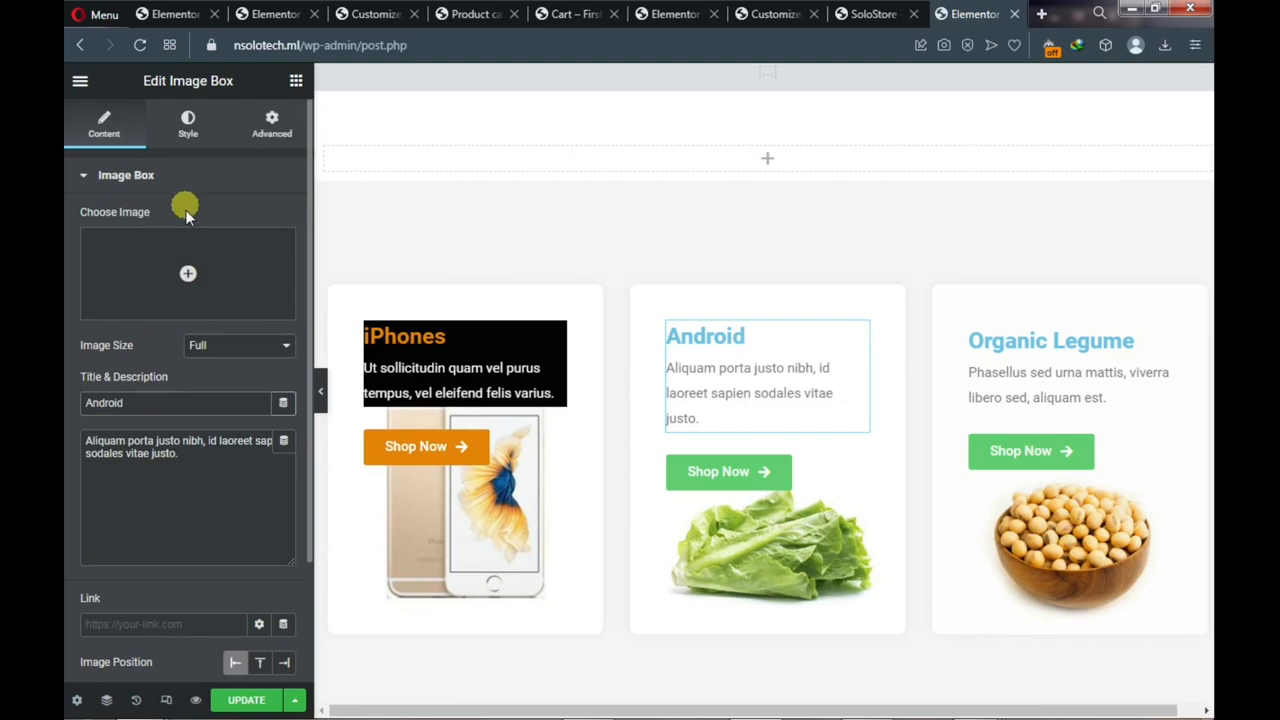
Set the Android image box's title color to orange #E3800E
click(187, 131)
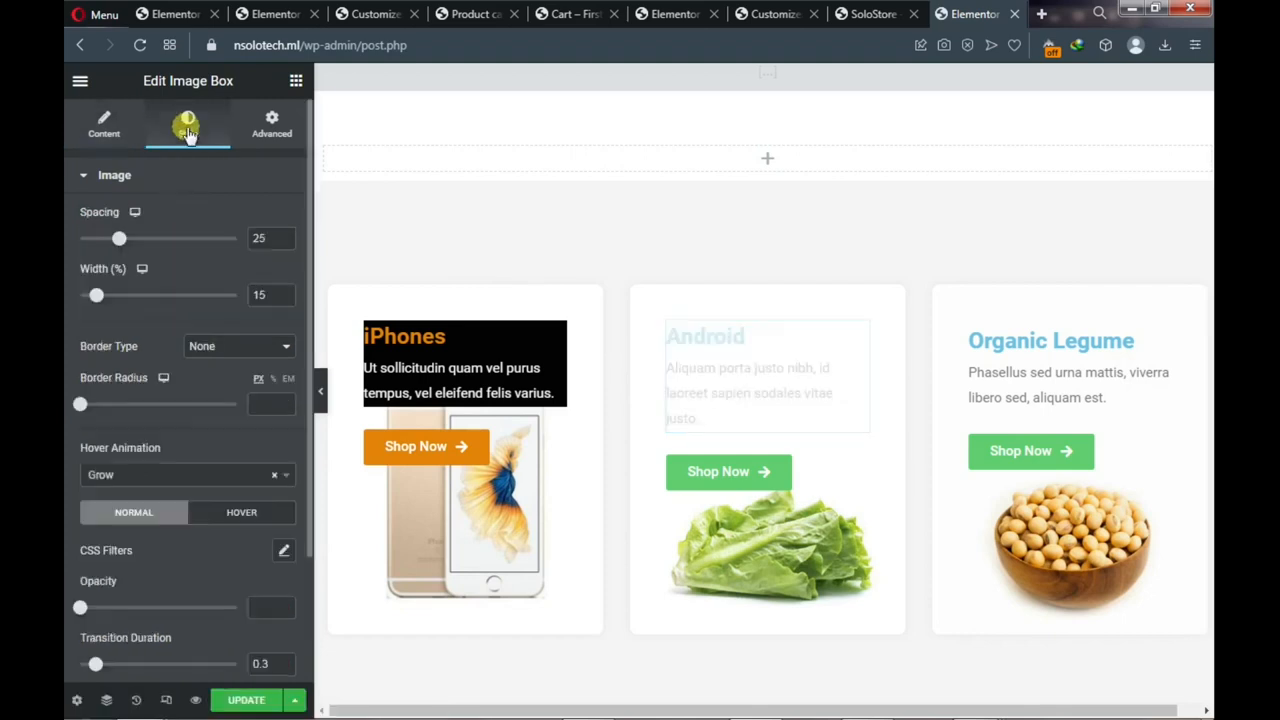
scroll(180, 190, down, 2)
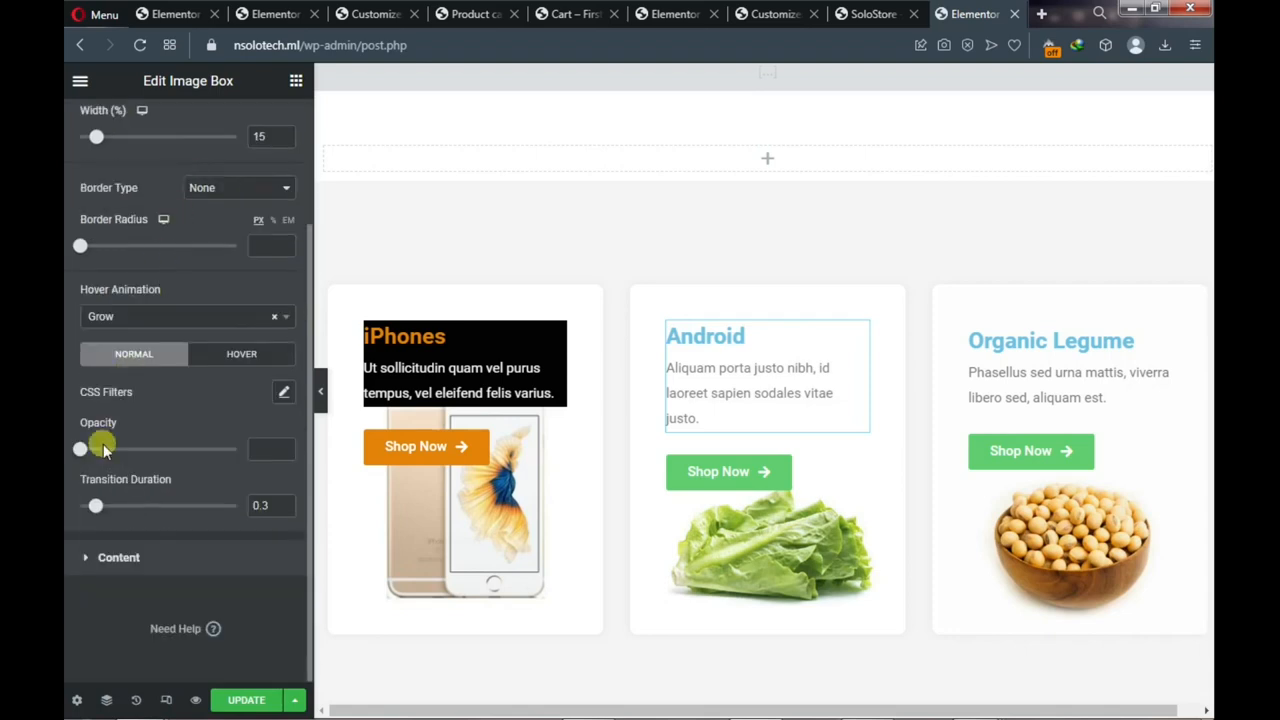
click(90, 560)
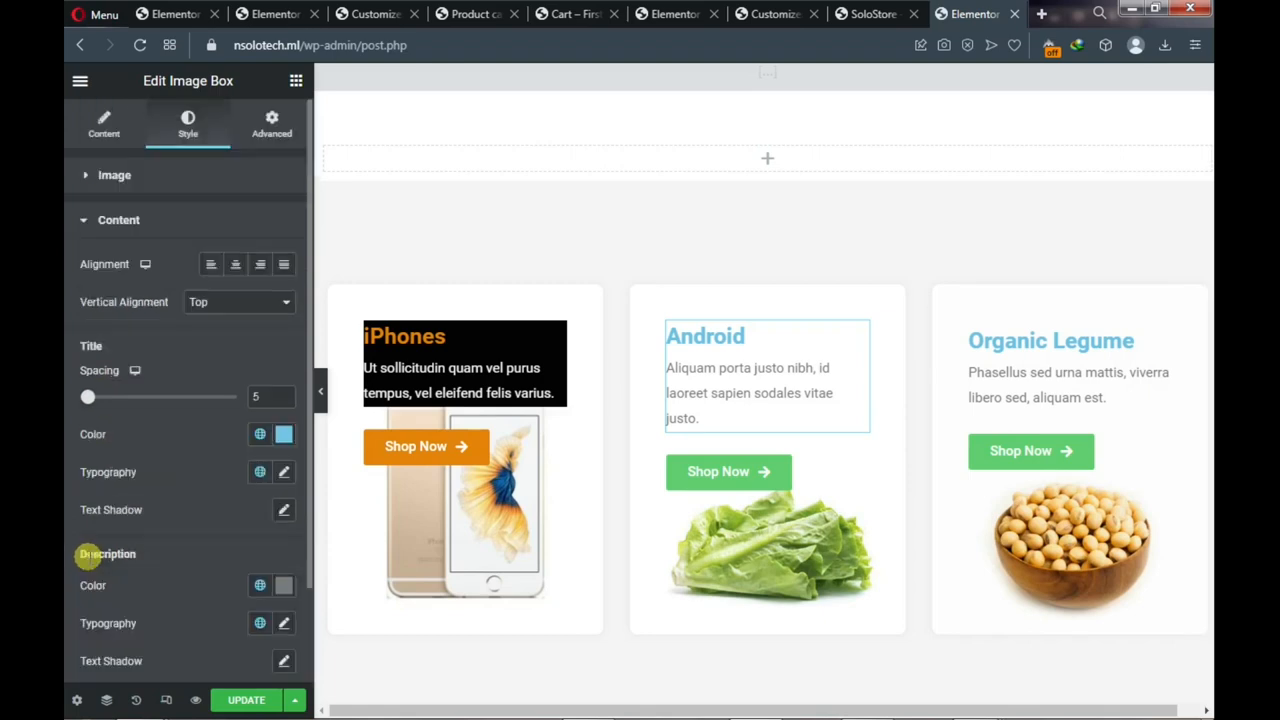
click(284, 438)
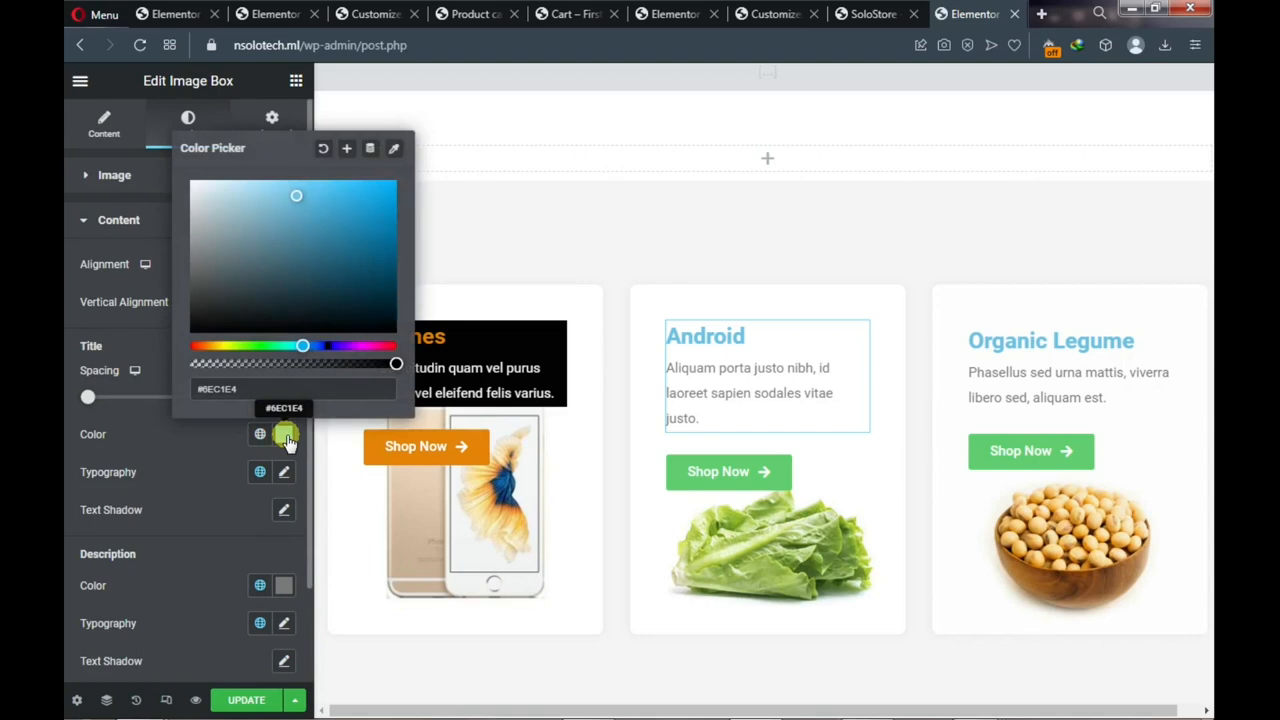
double_click(270, 396)
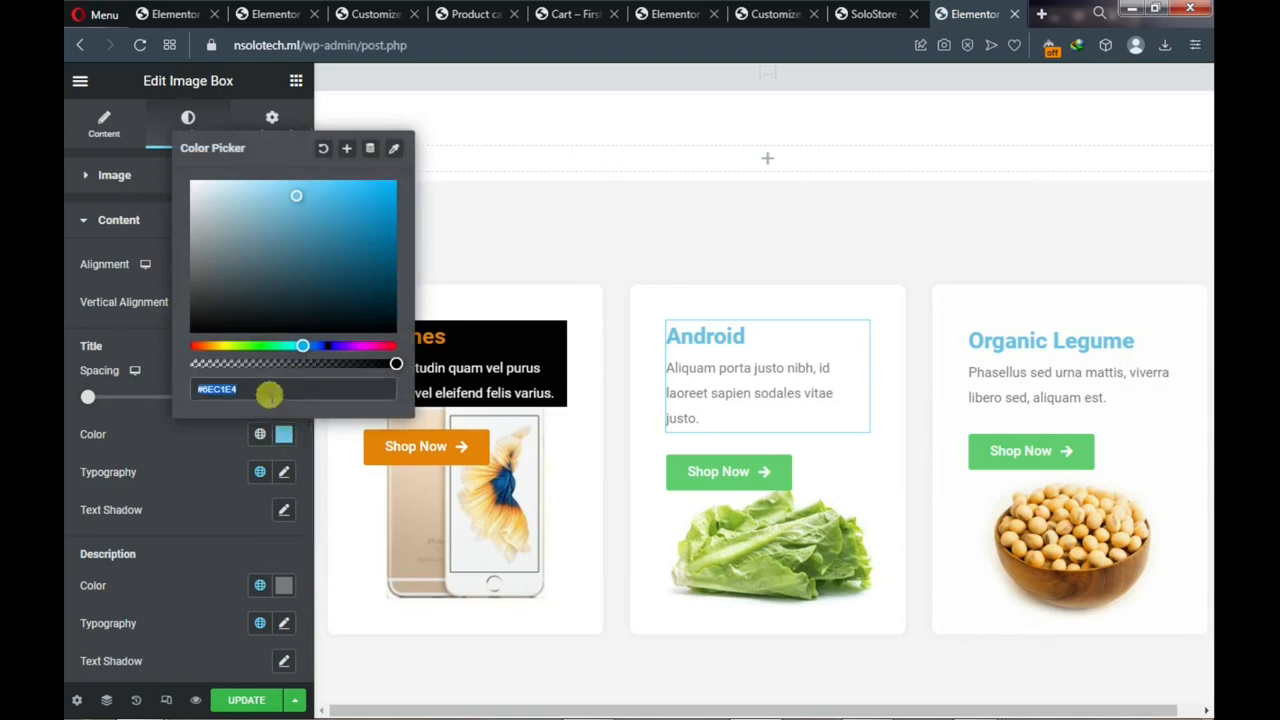
key(ctrl+v)
key(ctrl+a)
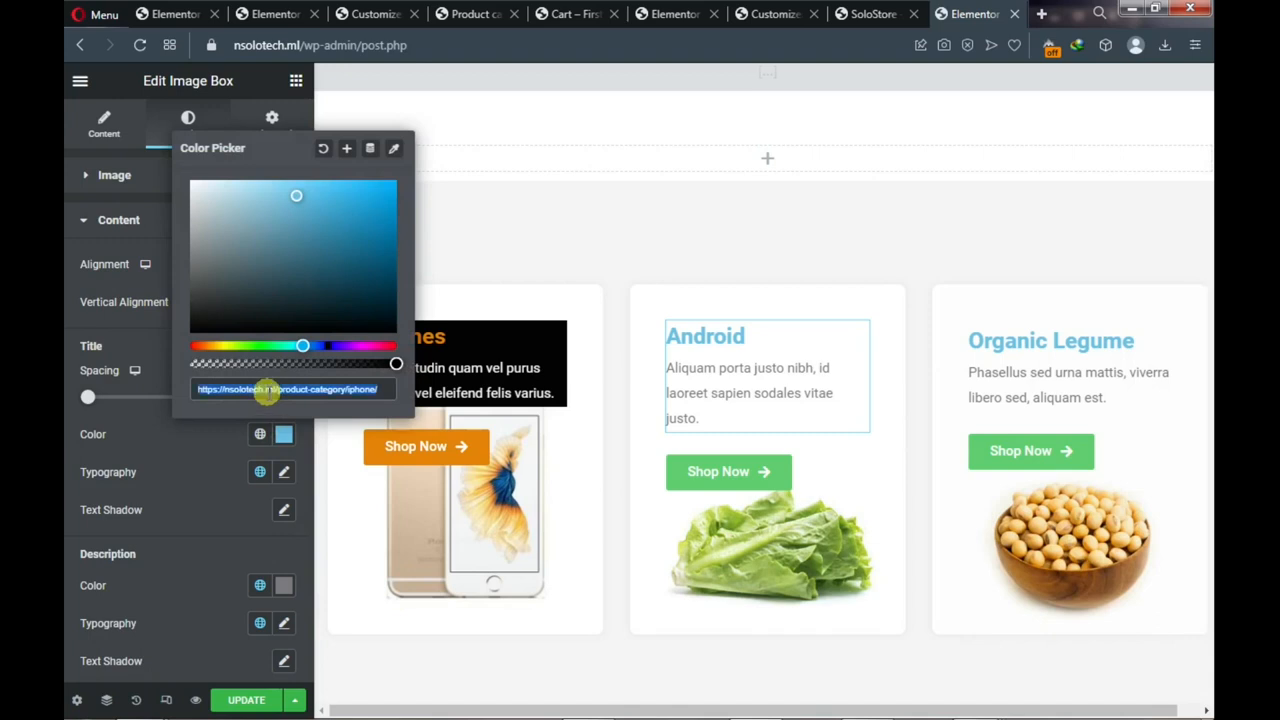
key(BackSpace)
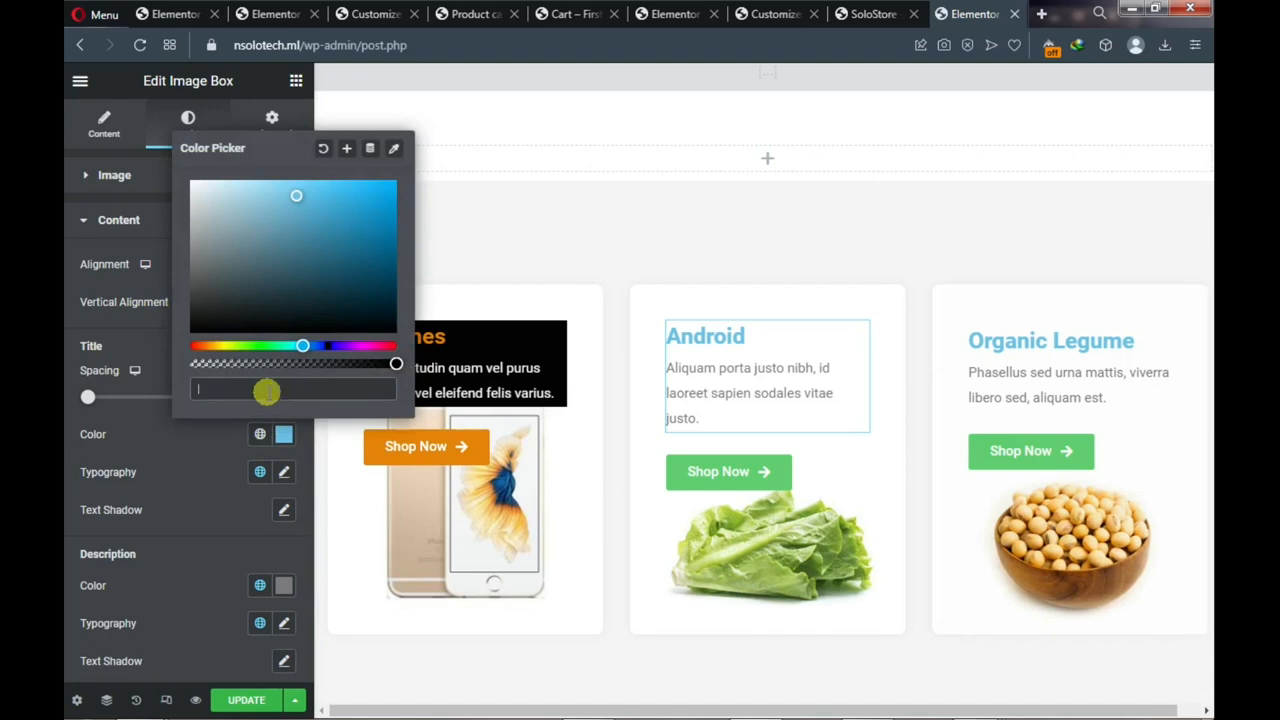
click(208, 345)
drag(294, 243, 383, 195)
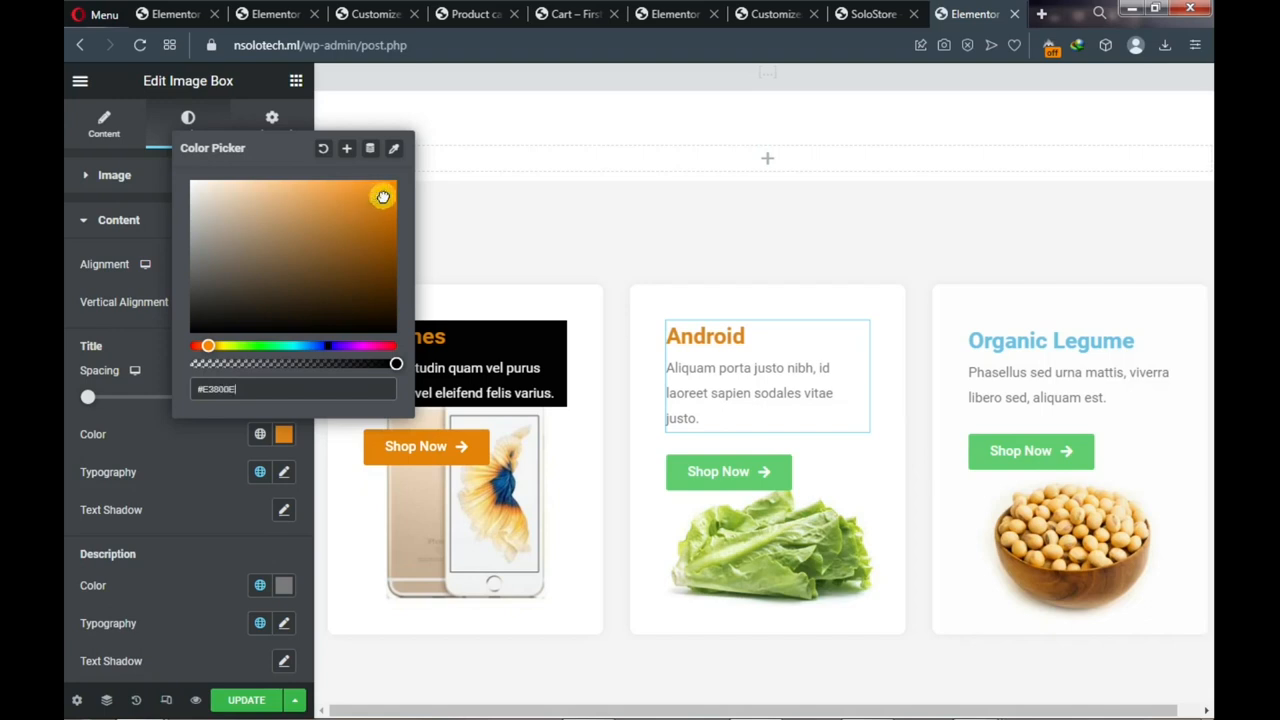
Copy the hex code of the Android title's color
drag(257, 391, 205, 392)
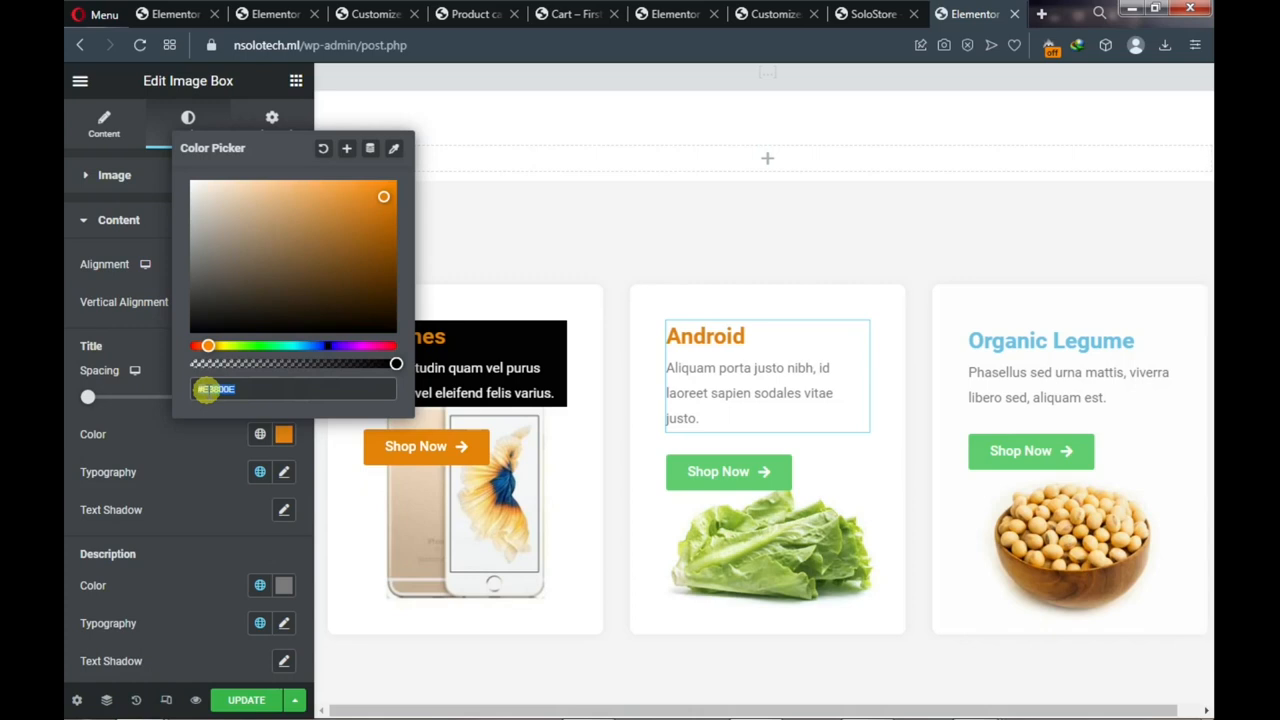
right_click(205, 391)
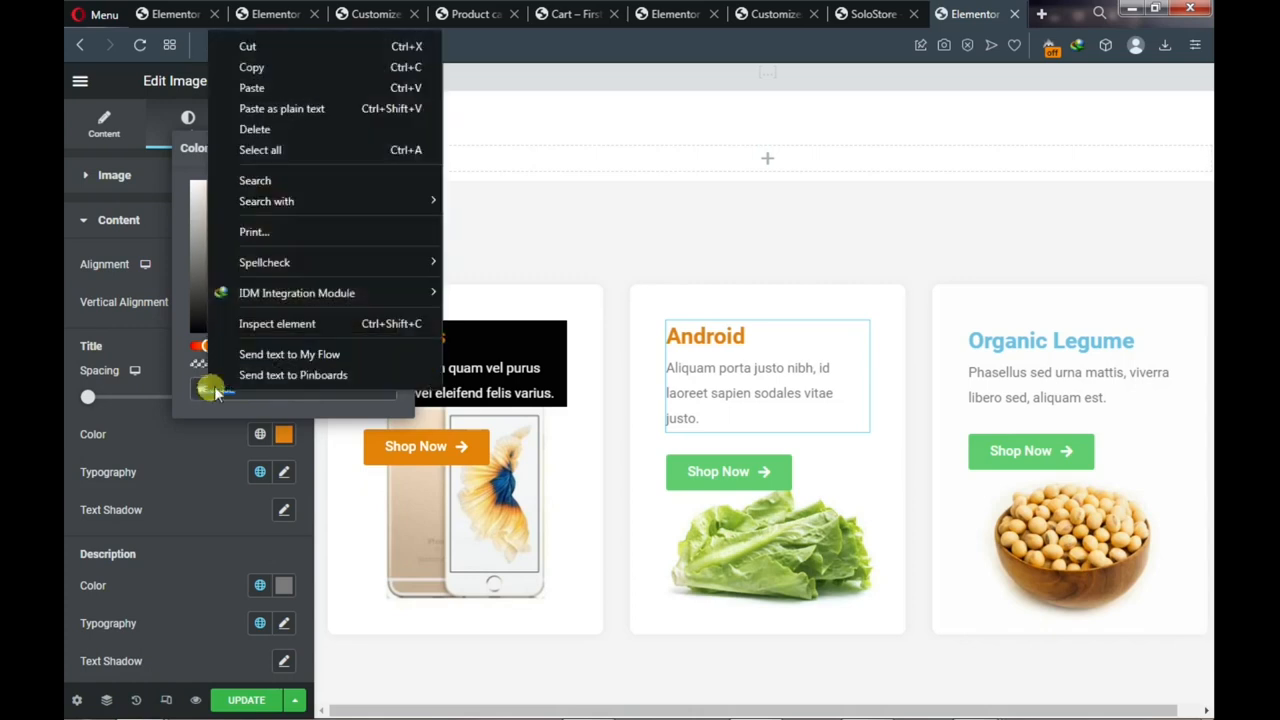
click(297, 68)
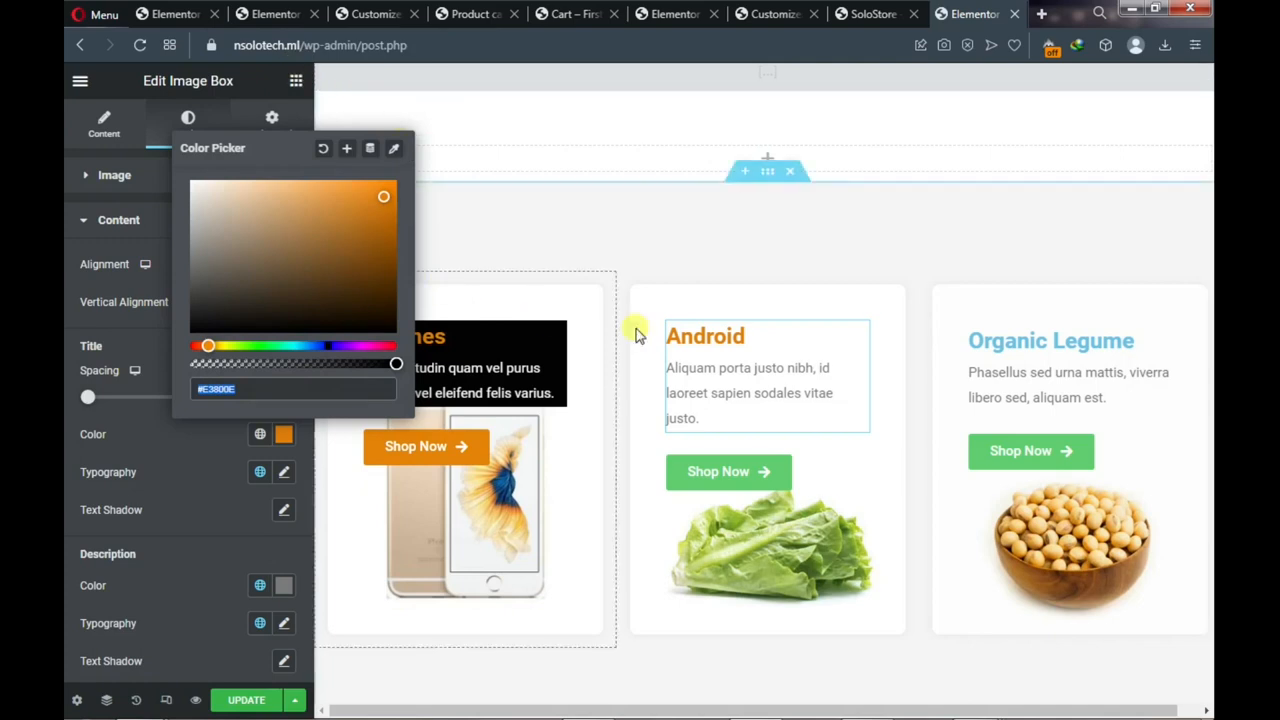
click(712, 367)
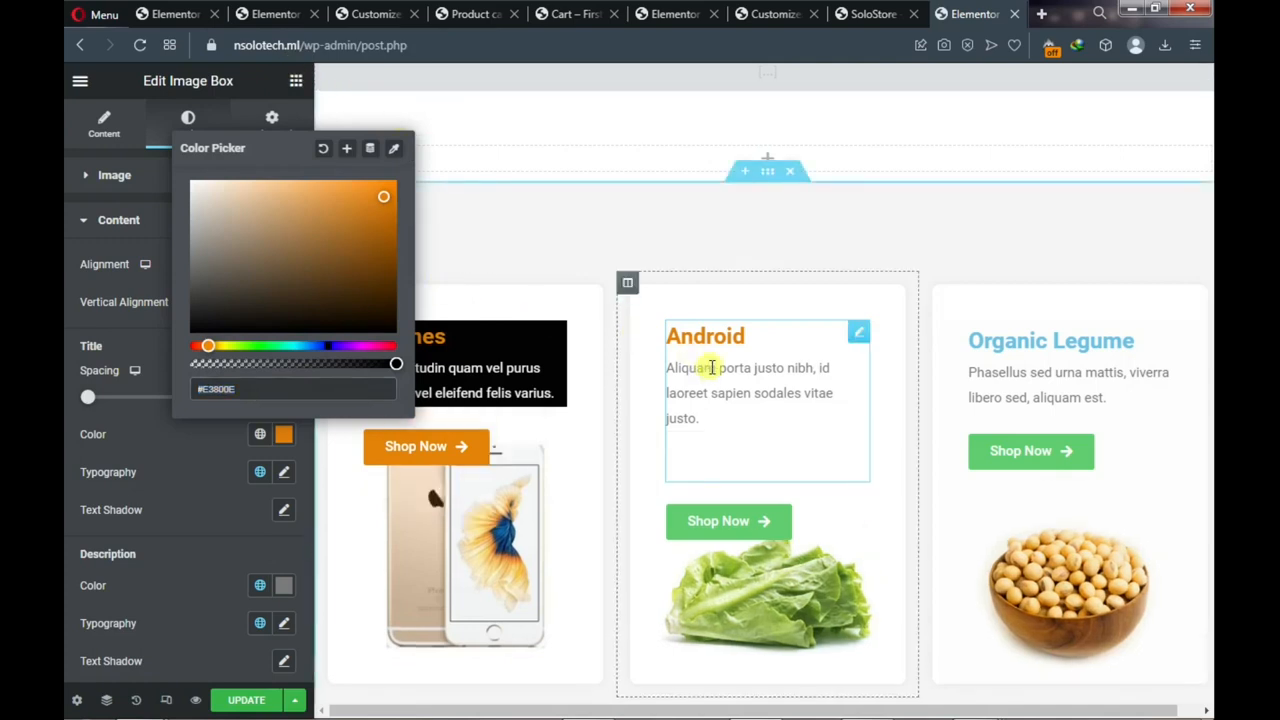
key(BackSpace)
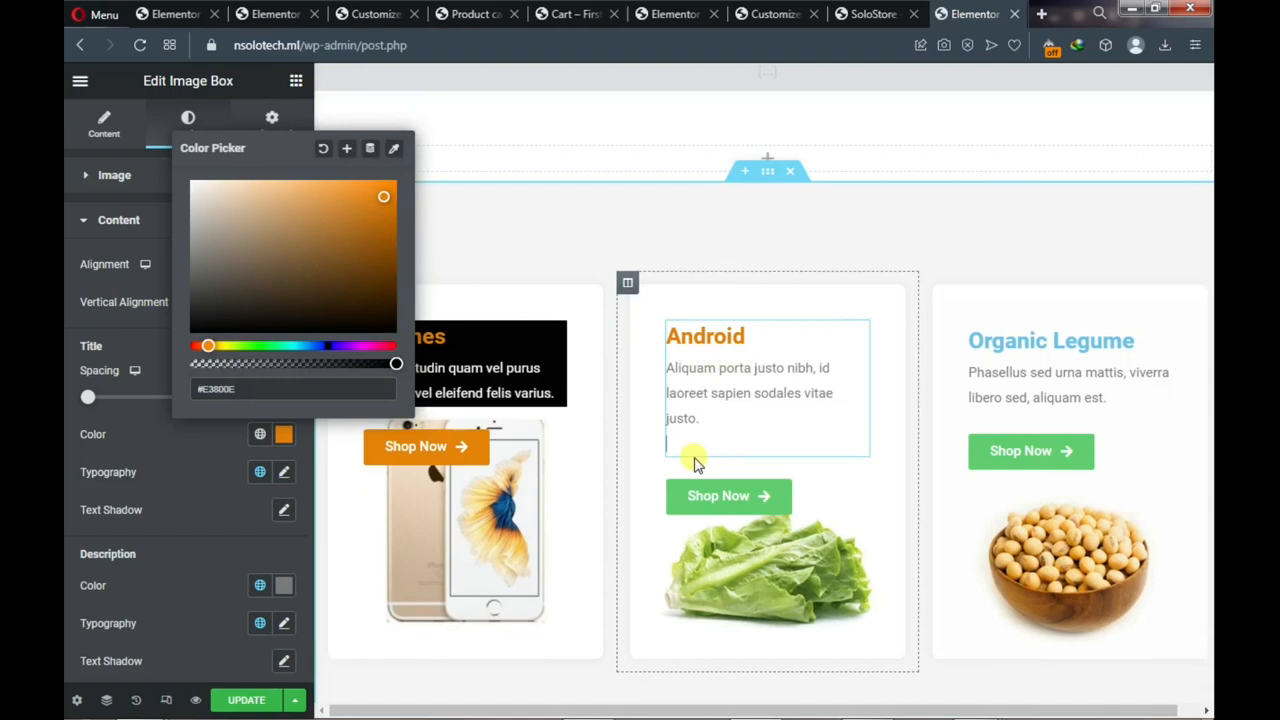
key(BackSpace)
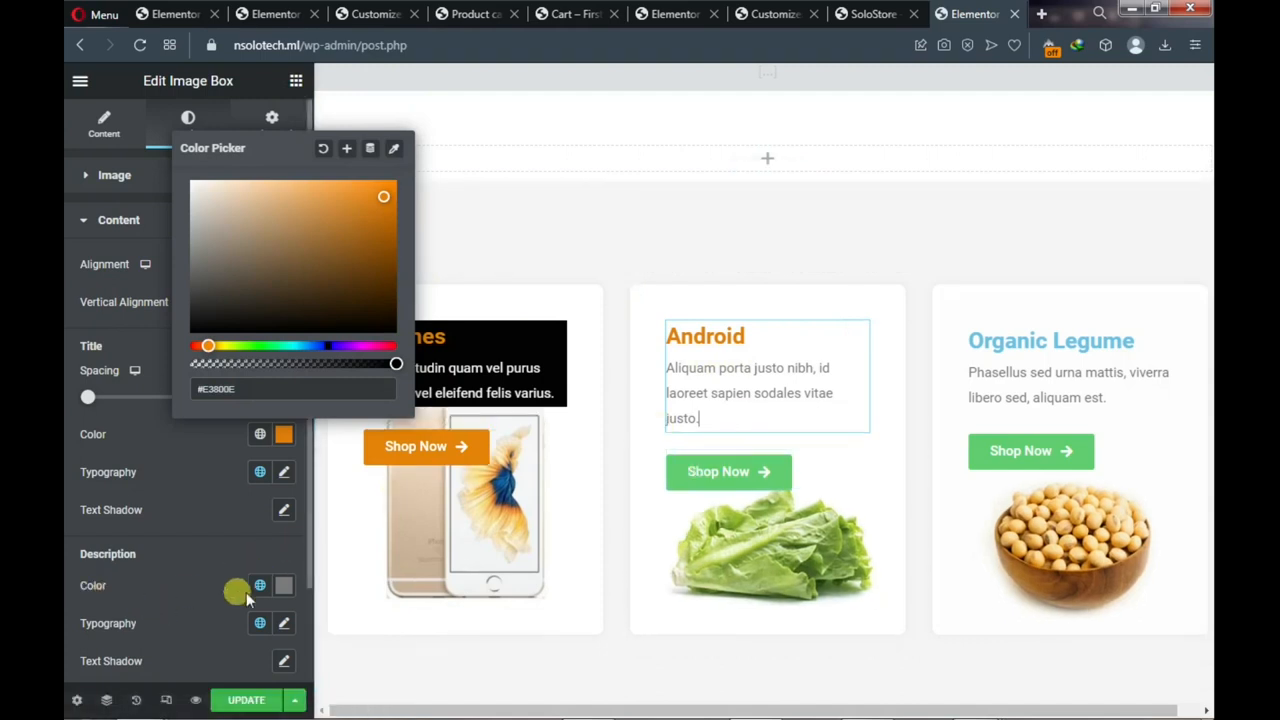
Set the Android image box's description color to white #FFFFFF
click(284, 587)
click(284, 587)
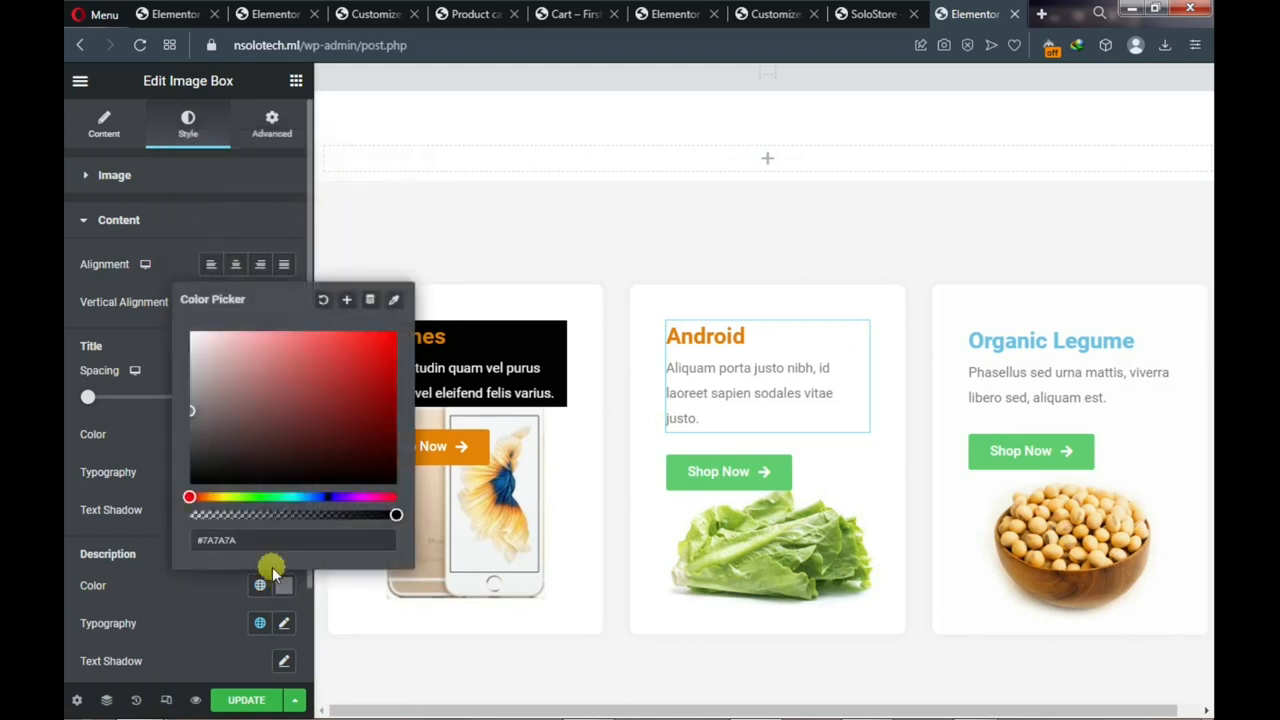
drag(190, 417, 173, 326)
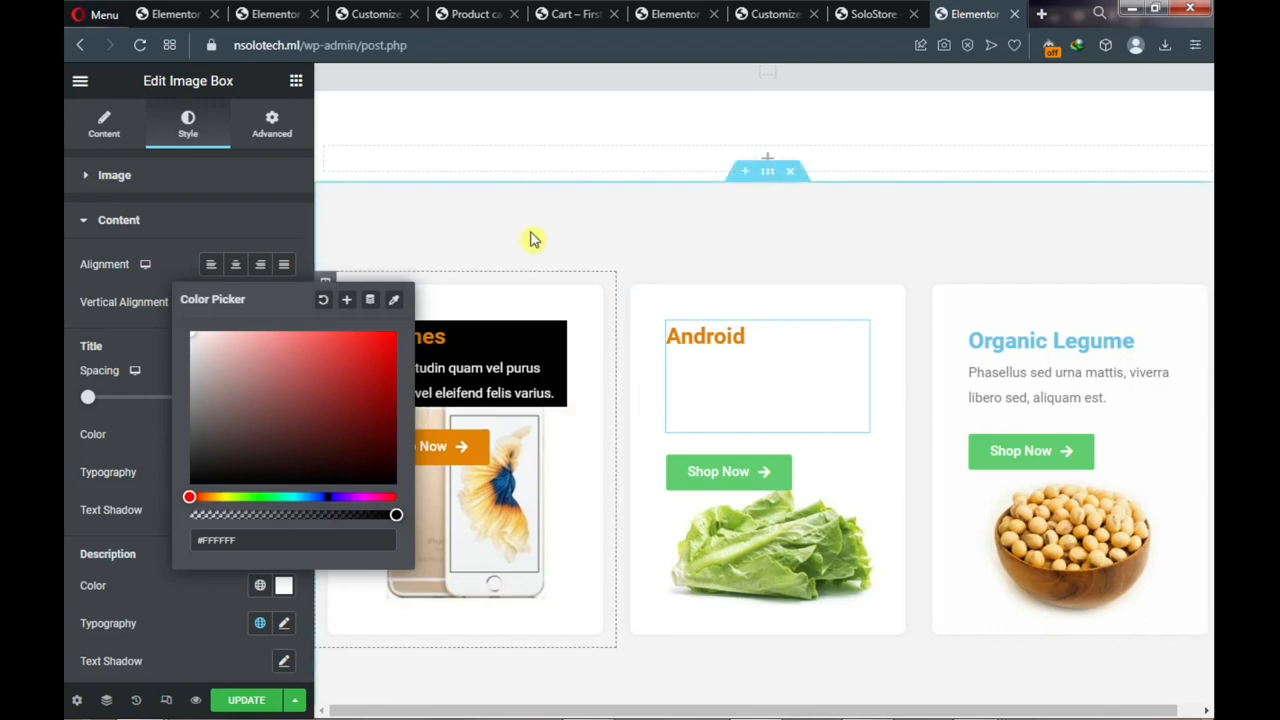
Give the Android image box a near-black background color, #070606
click(266, 122)
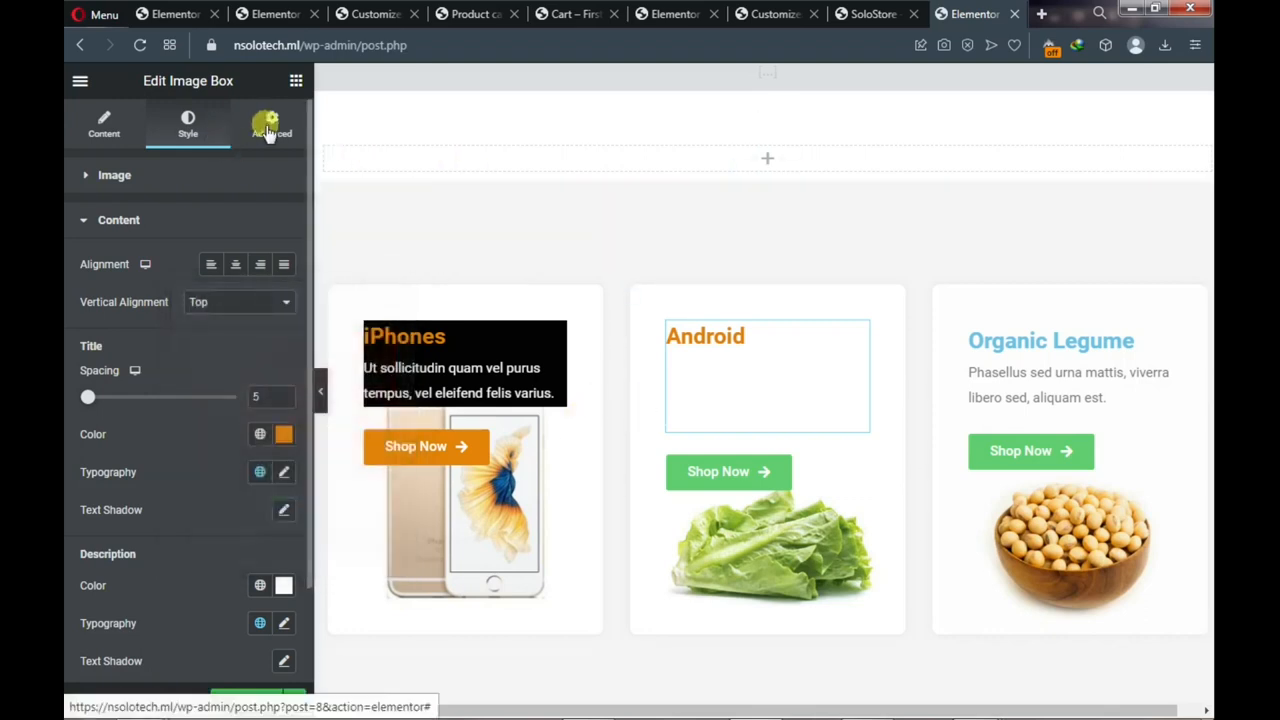
click(268, 130)
scroll(171, 440, down, 3)
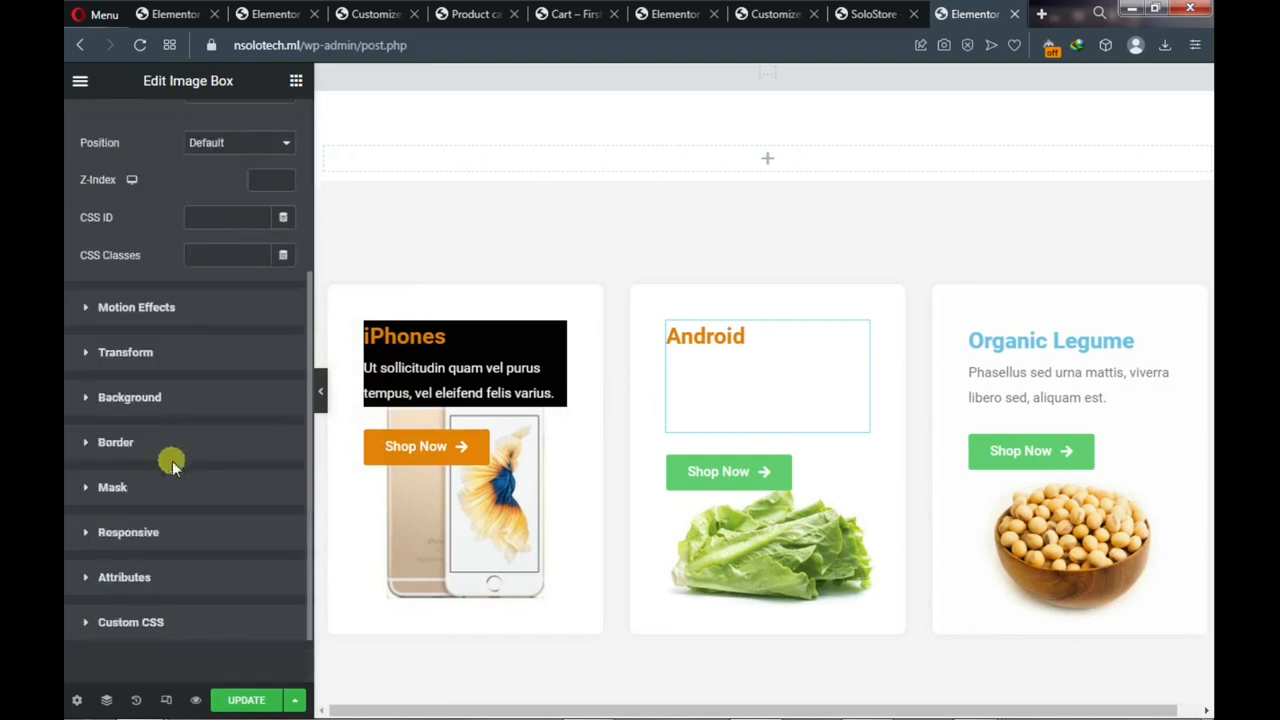
click(89, 404)
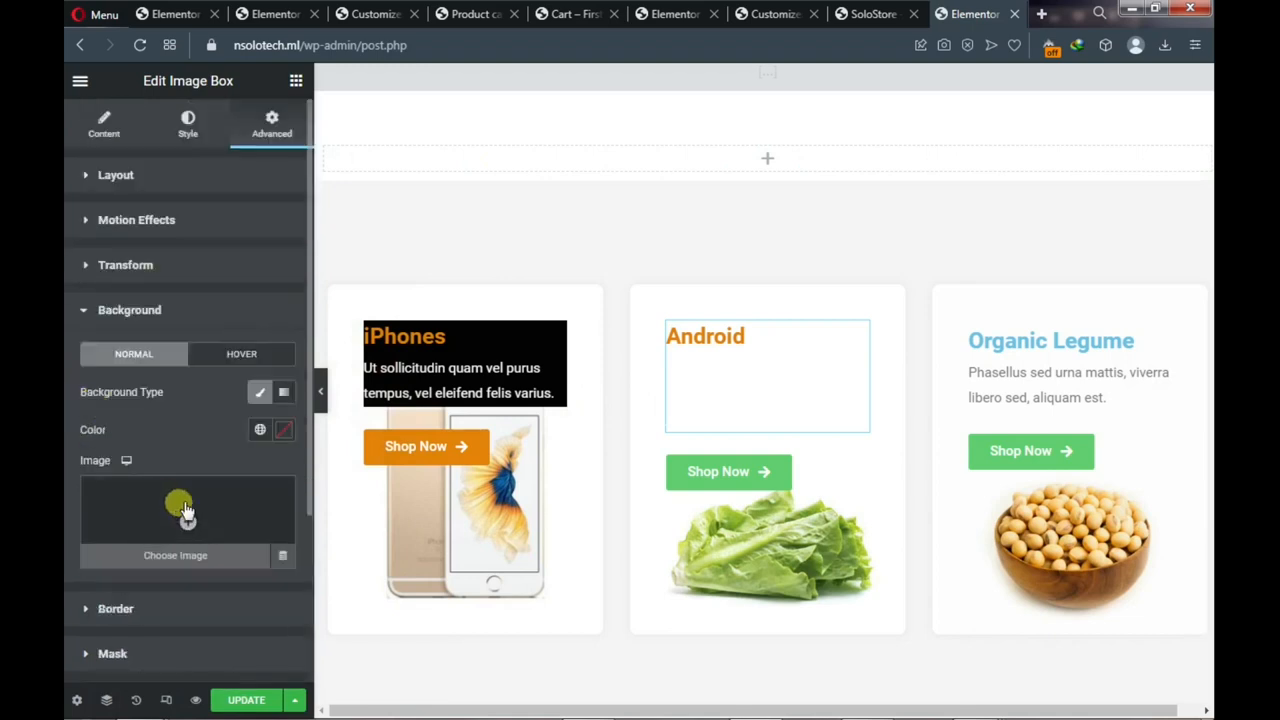
click(280, 432)
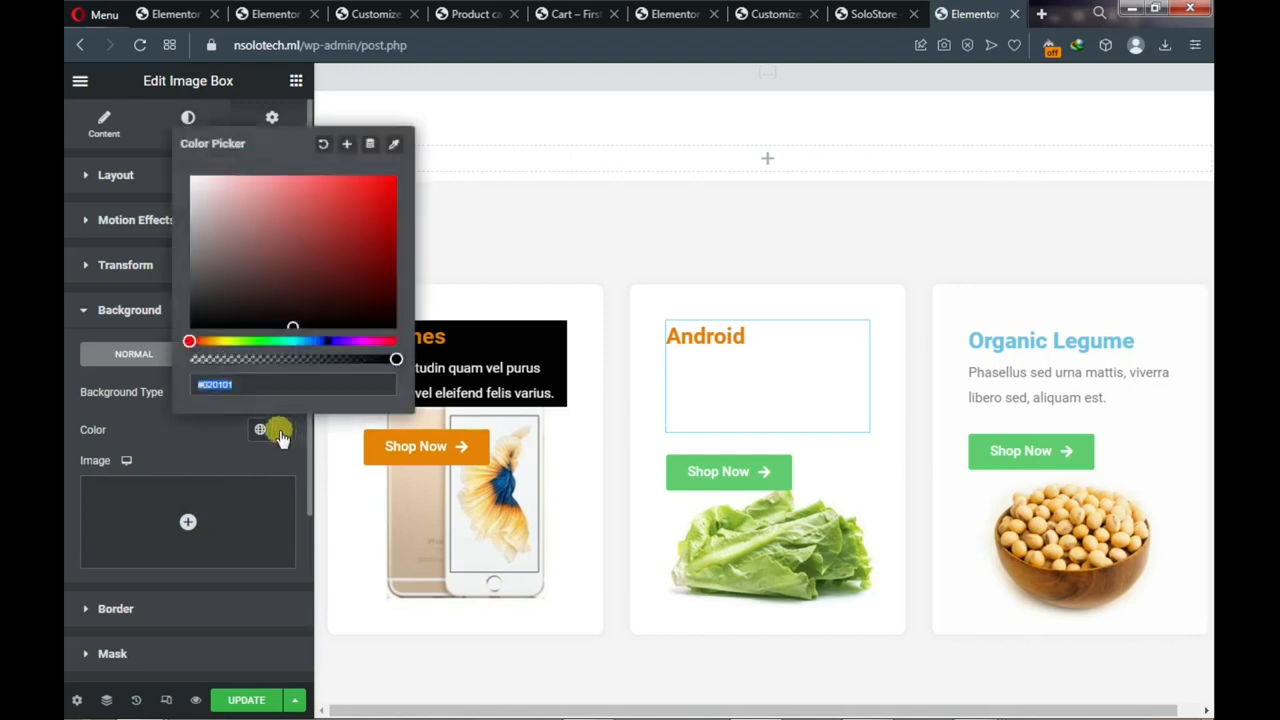
click(212, 323)
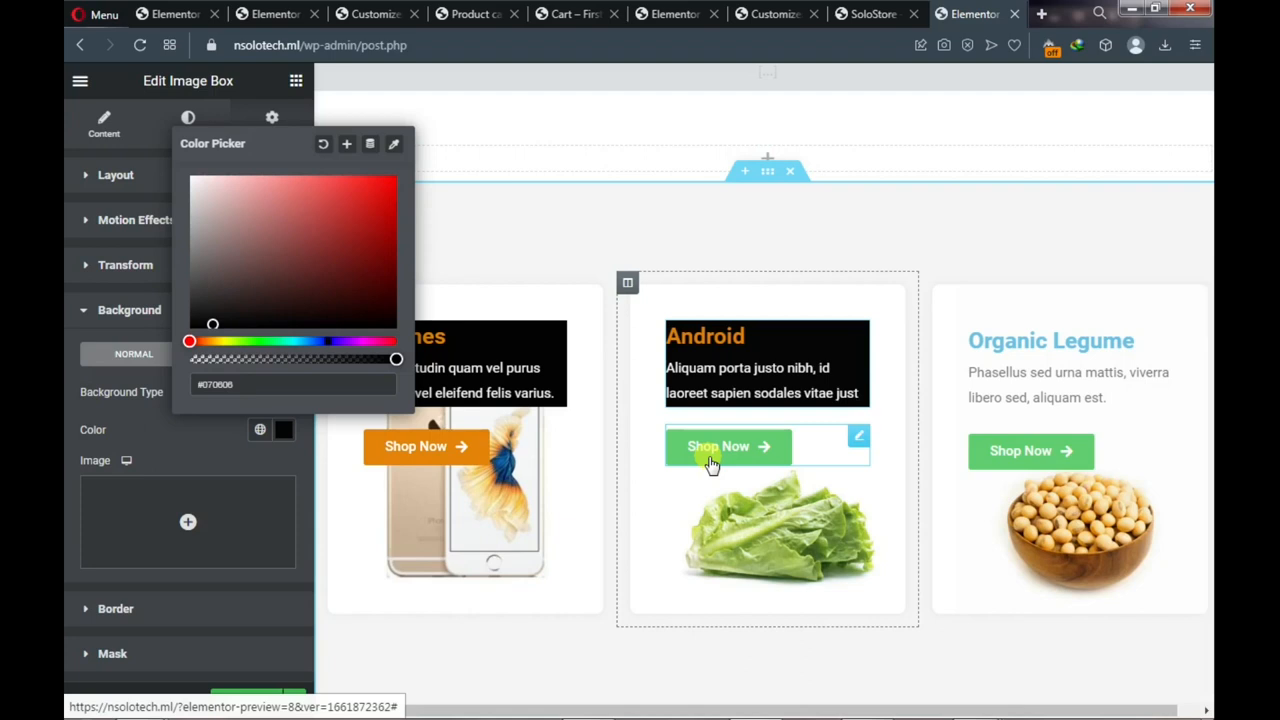
Replace the link of the Android card's Shop Now button with the Android category's view address copied from the WordPress product categories list
click(860, 439)
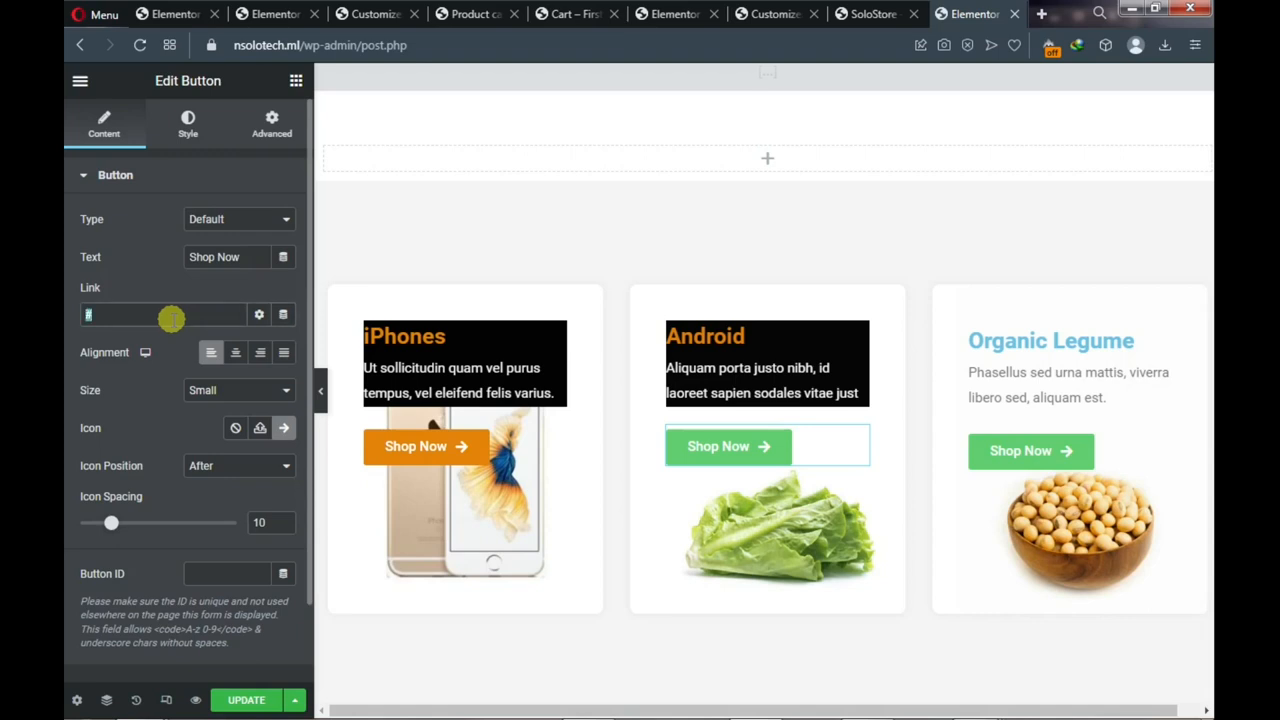
key(BackSpace)
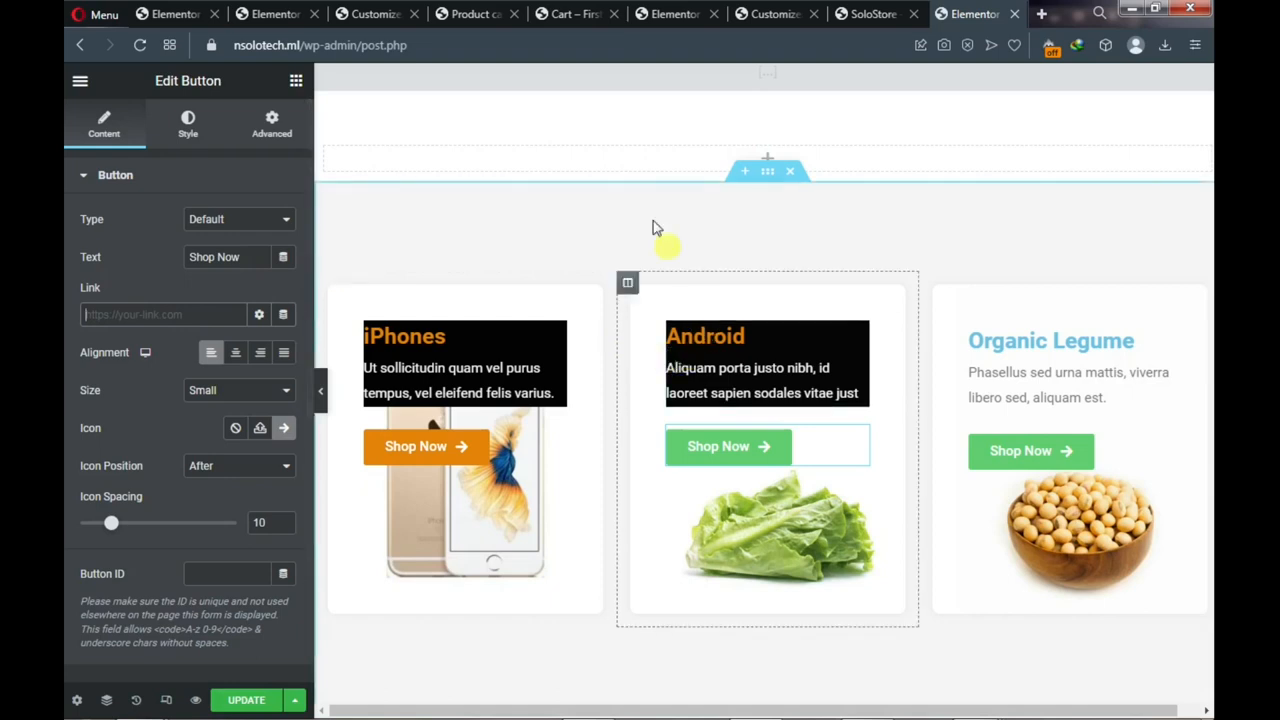
click(460, 13)
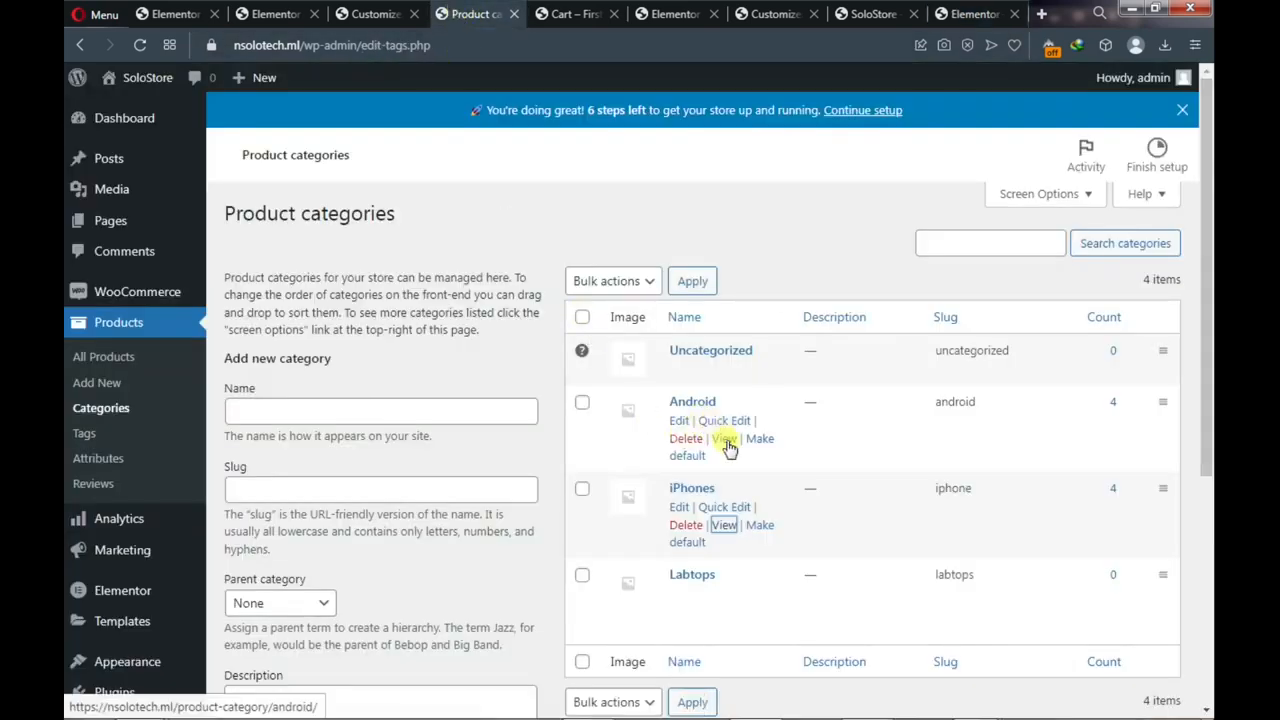
right_click(727, 440)
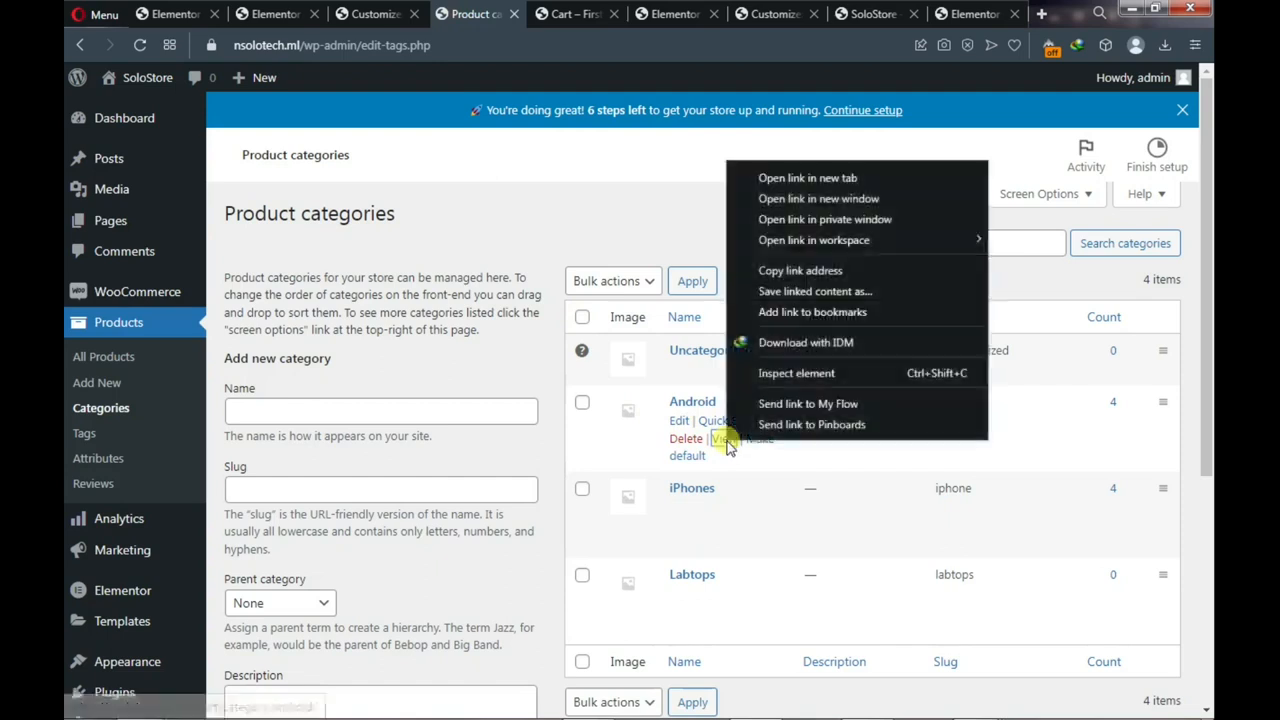
click(810, 271)
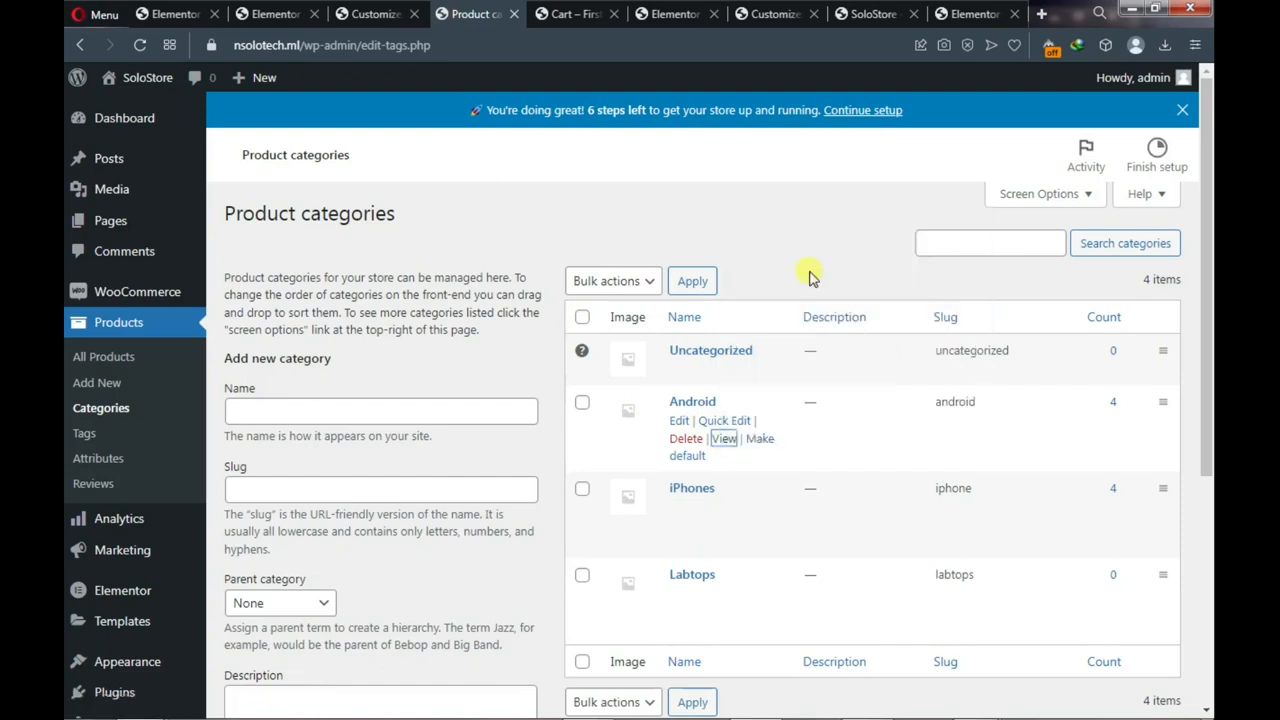
click(962, 18)
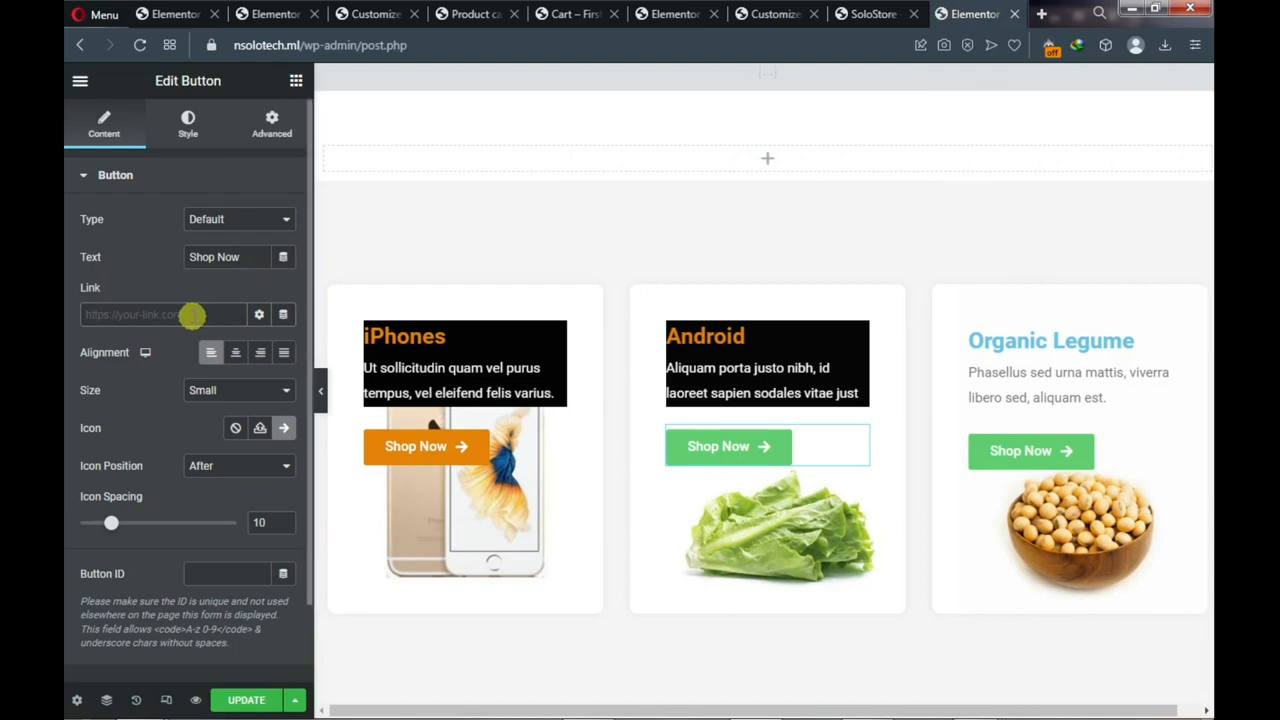
key(ctrl+v)
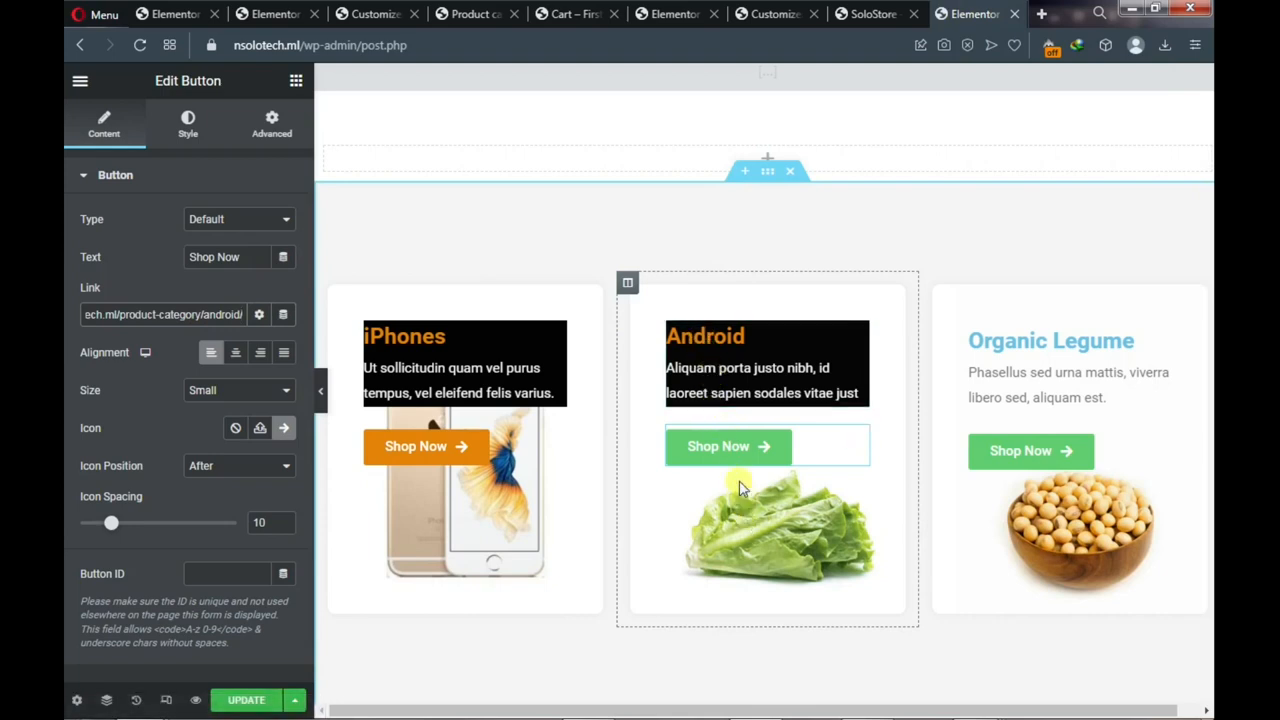
Set the background color of the Android card's Shop Now button to orange, #EC890C
click(198, 116)
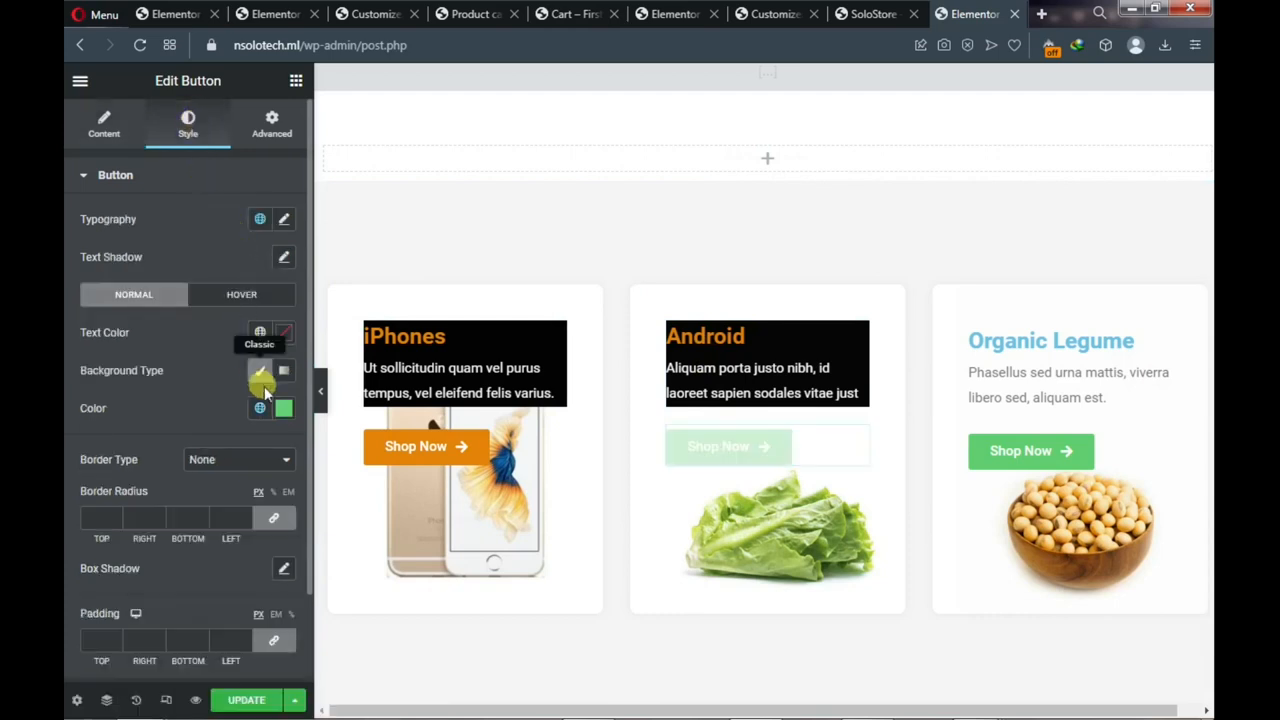
click(284, 410)
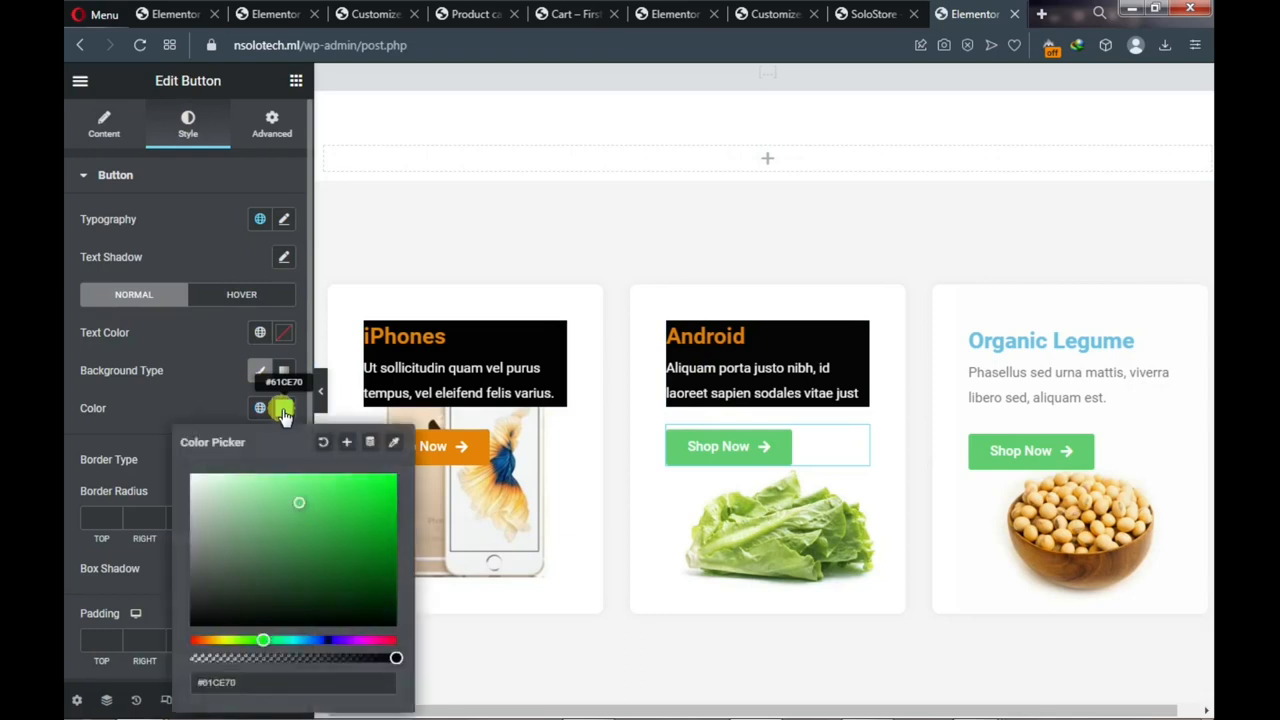
drag(223, 640, 215, 640)
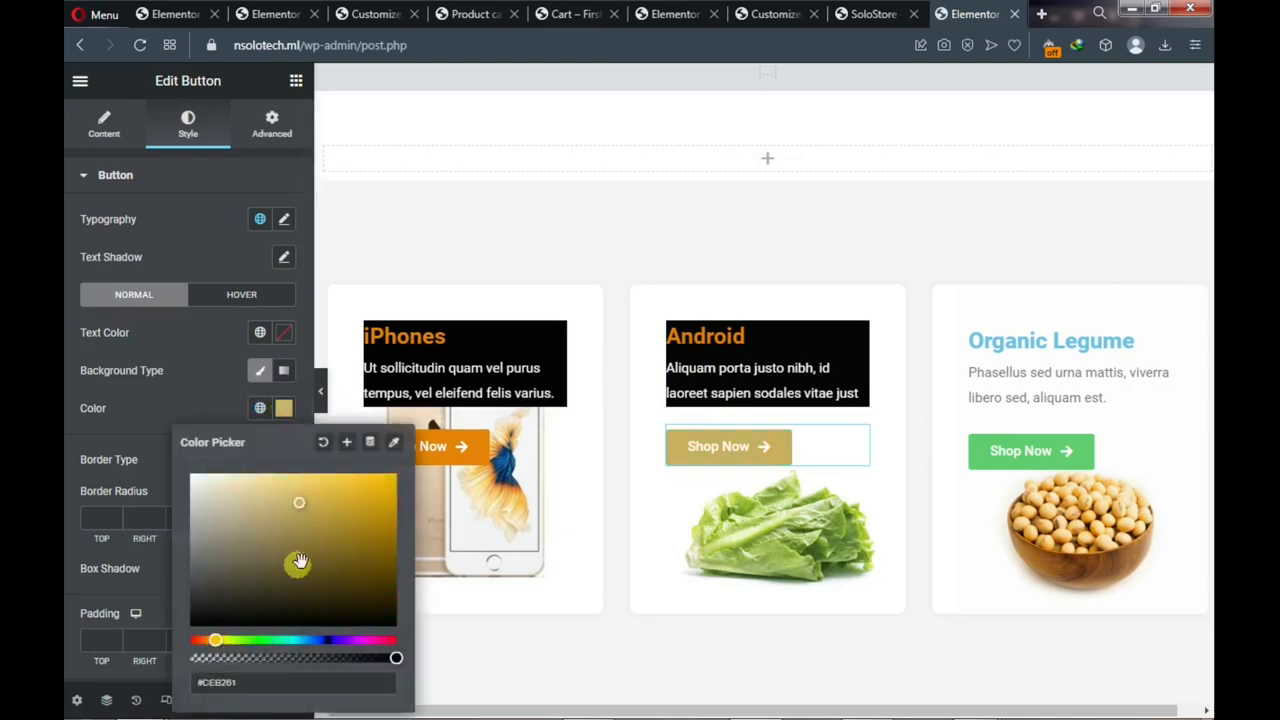
click(209, 640)
drag(341, 537, 386, 486)
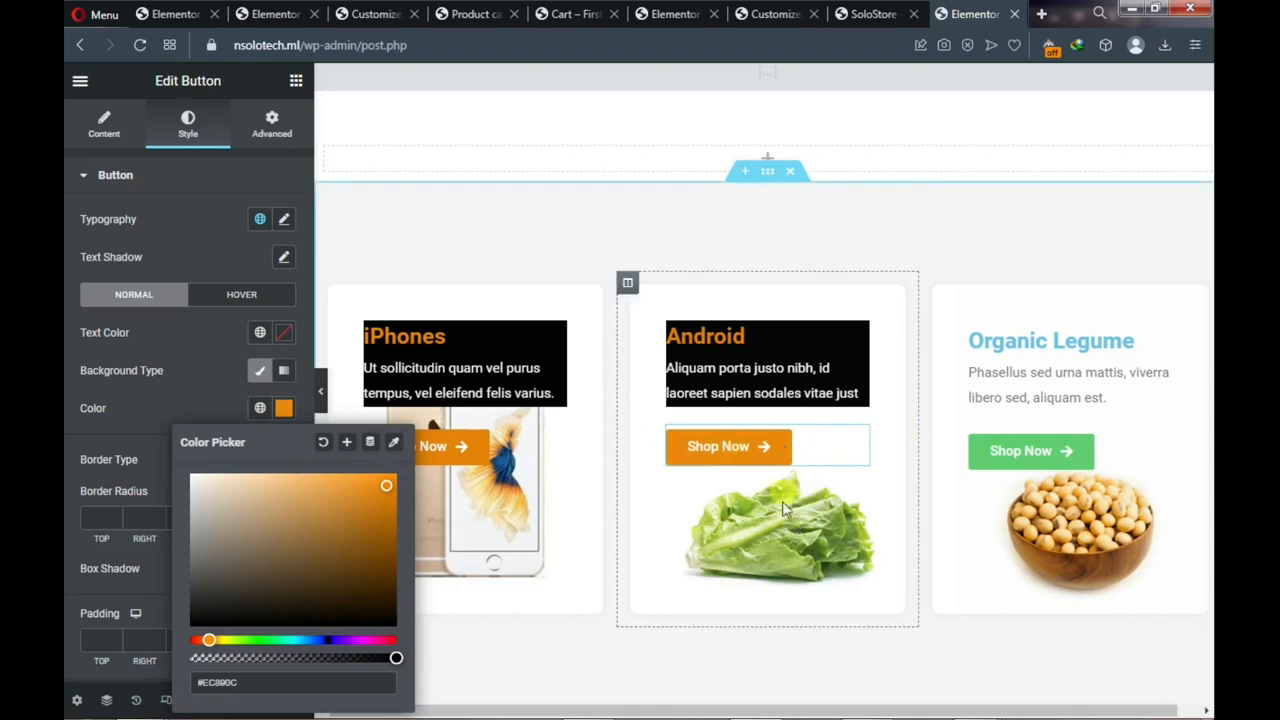
Replace the Android column's background overlay image with the phone picture item1.jpg from the media library
click(627, 285)
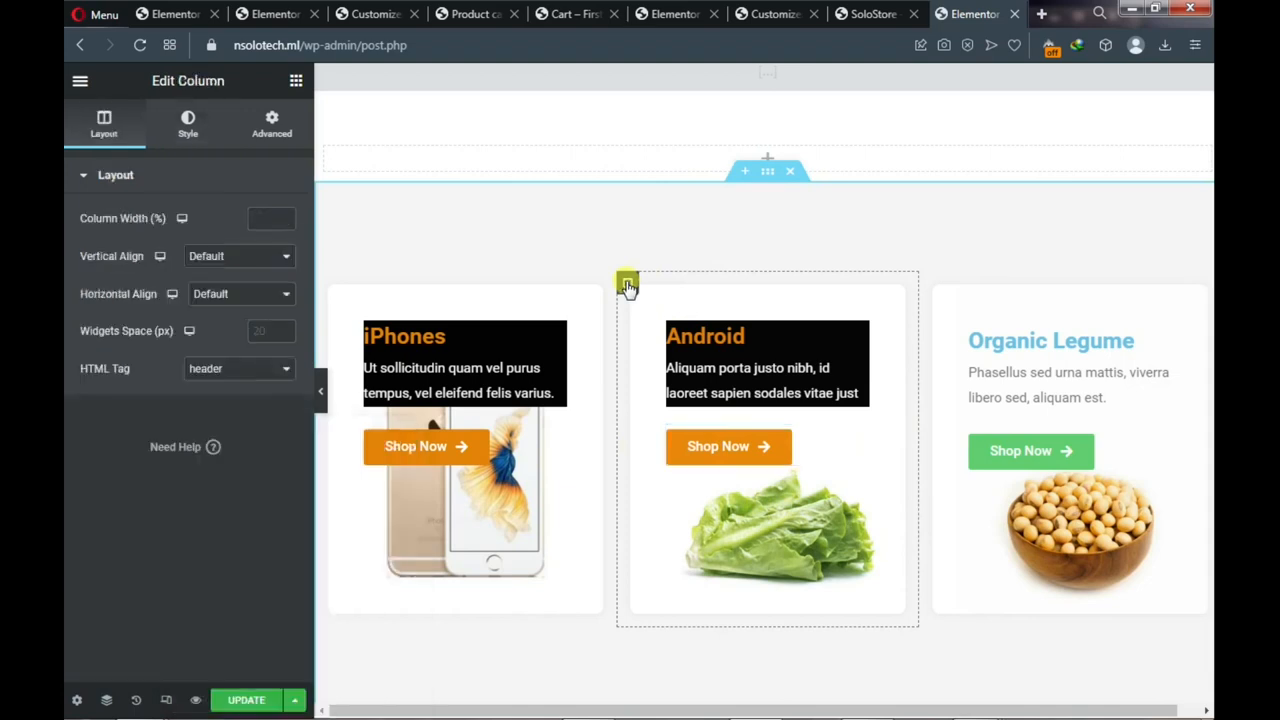
click(190, 133)
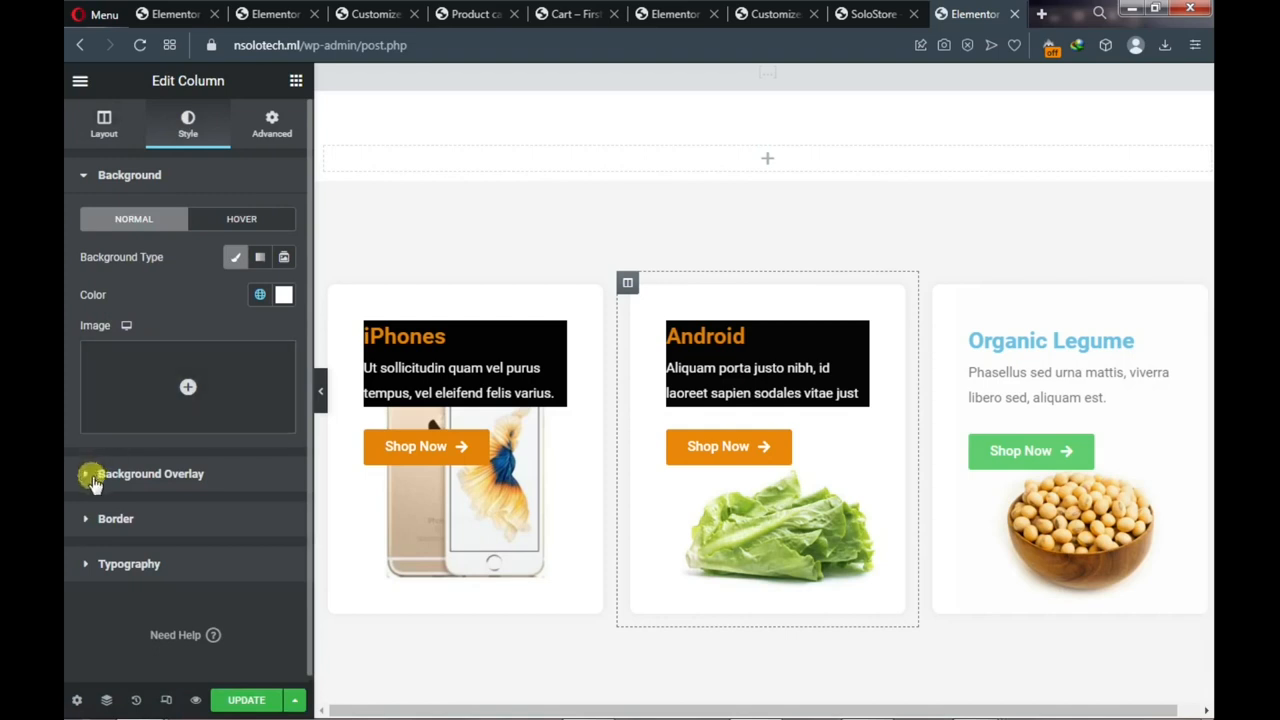
click(93, 478)
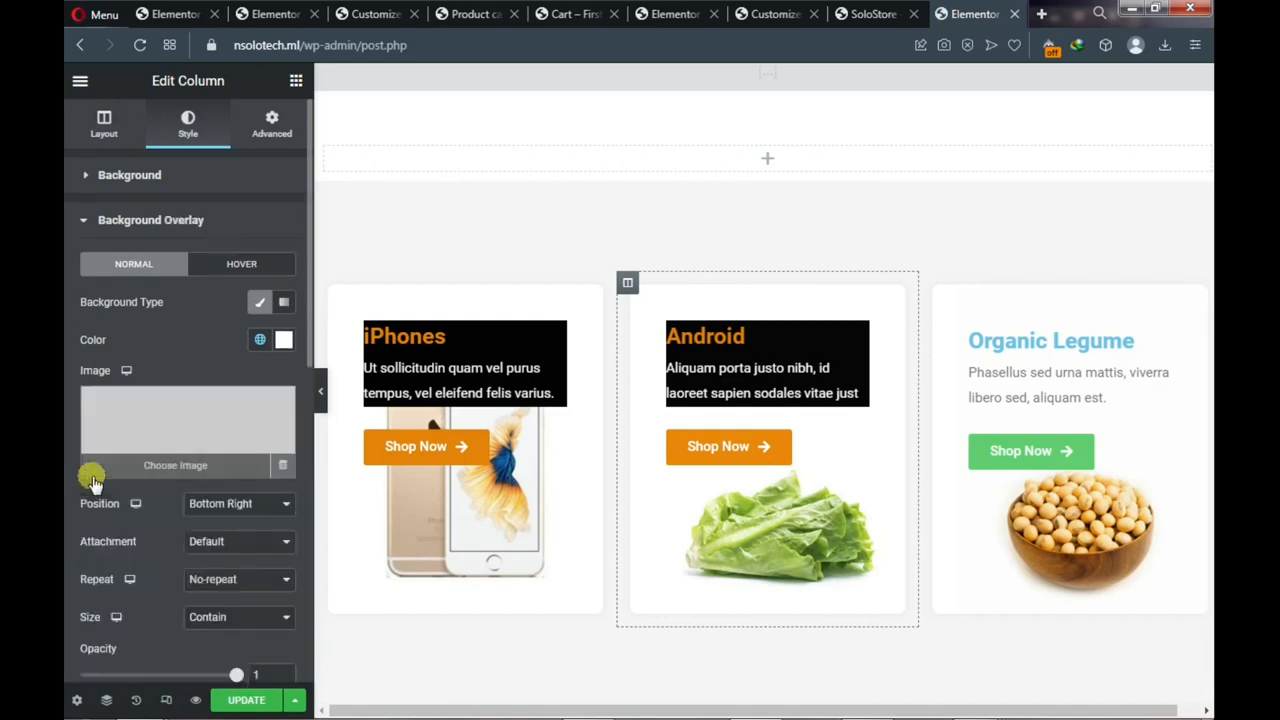
click(176, 468)
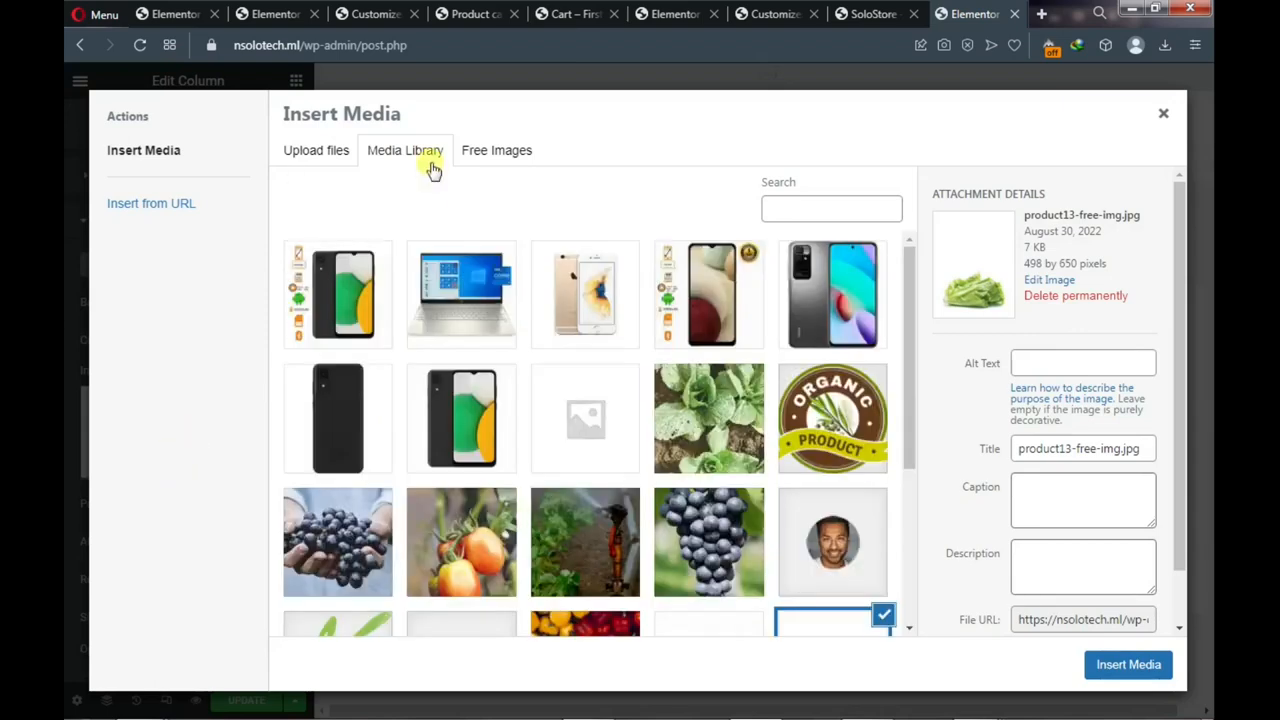
click(465, 417)
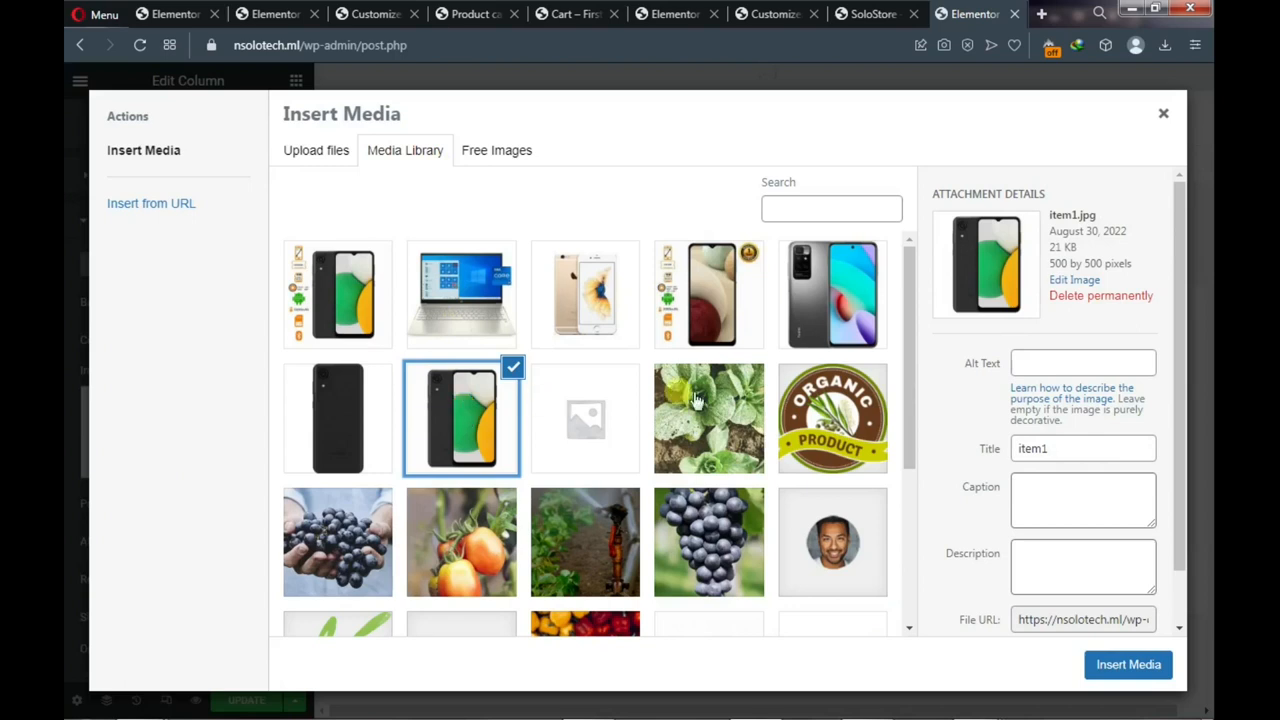
click(1108, 663)
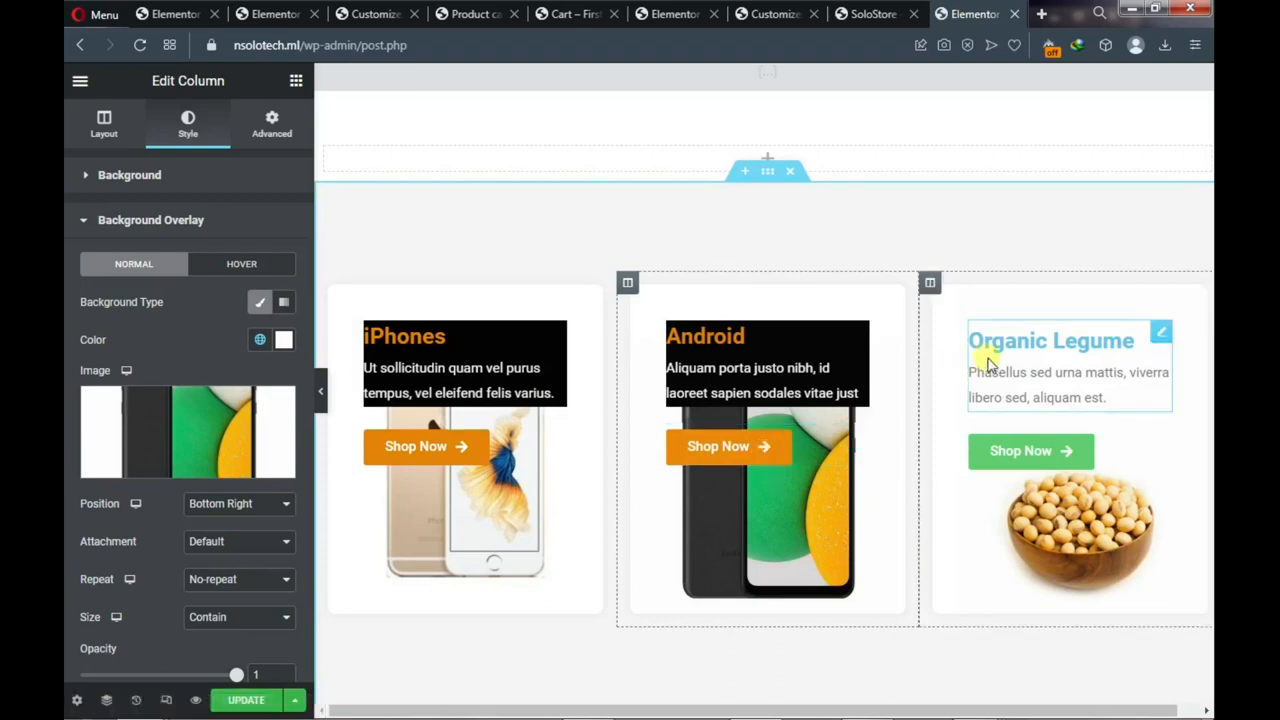
Change the title of the Organic Legume image box to "Labtops"
click(1162, 334)
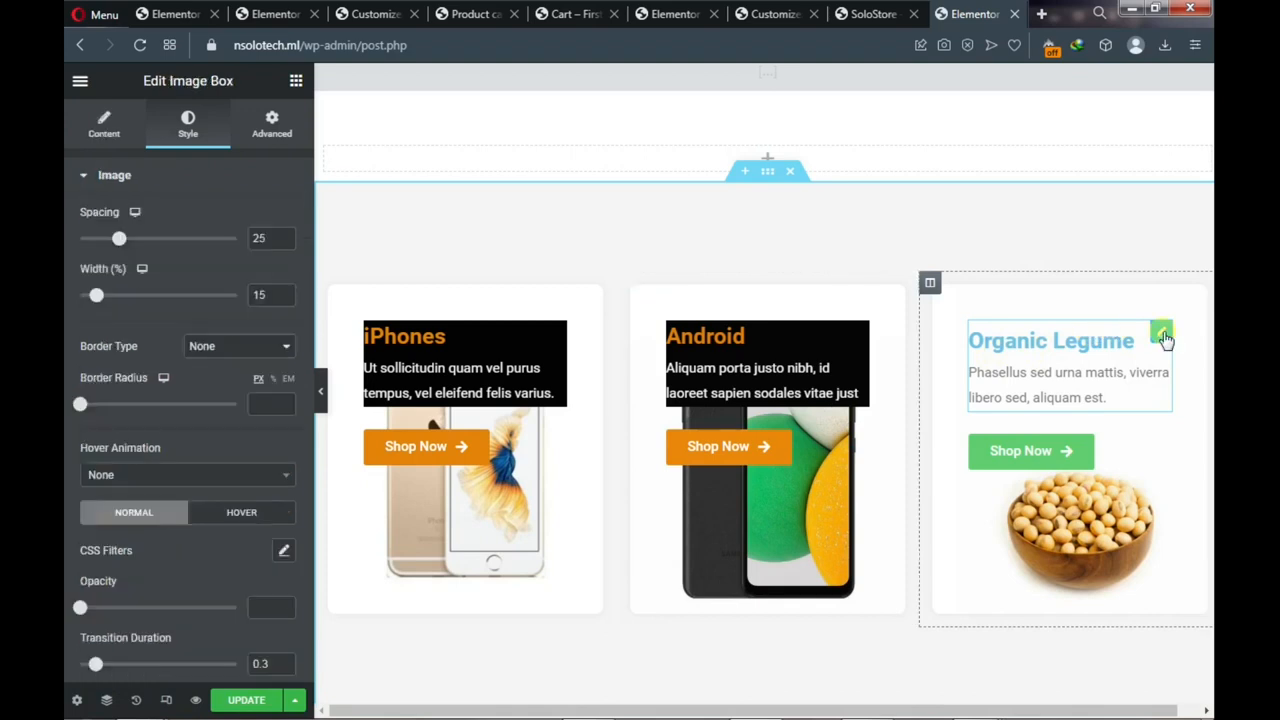
click(97, 128)
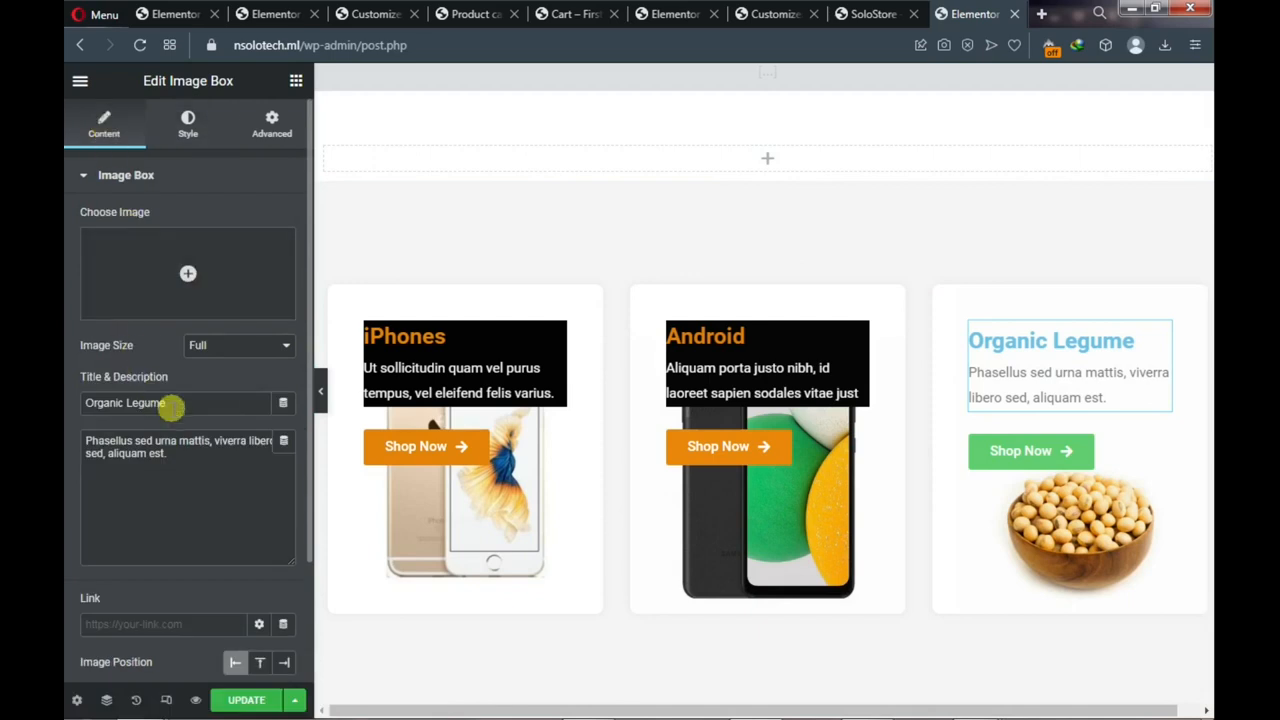
drag(173, 404, 75, 410)
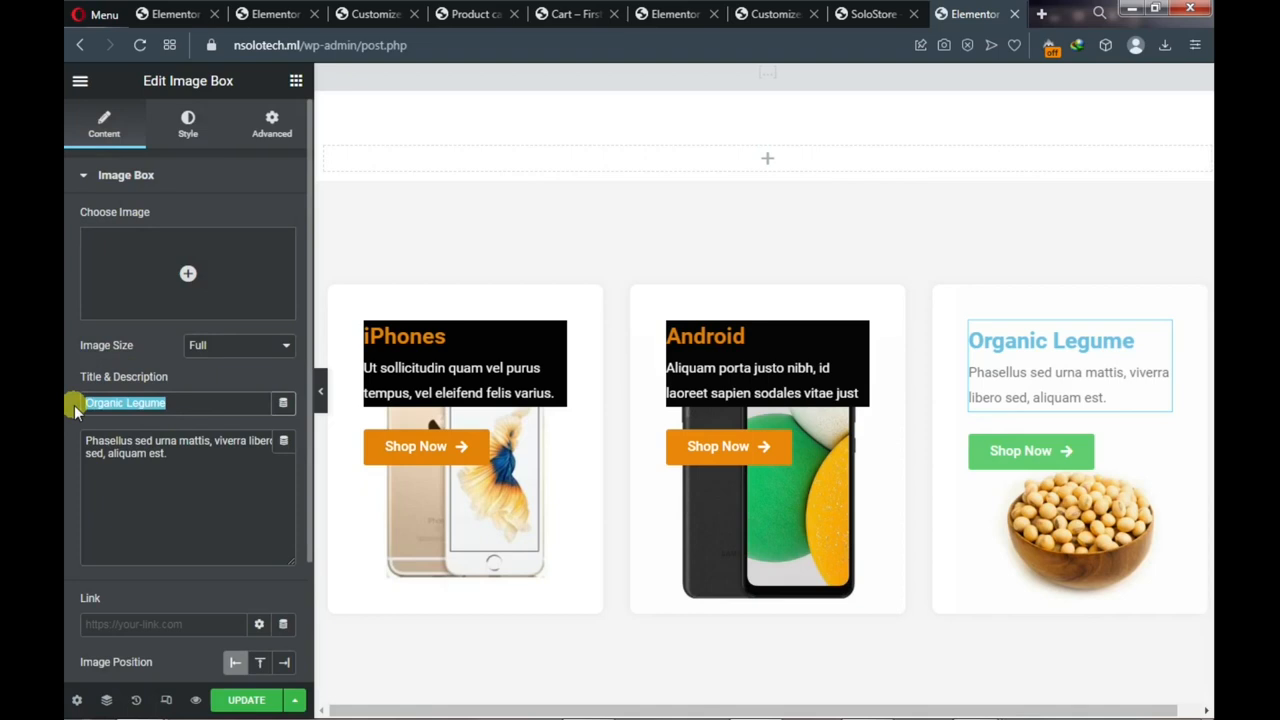
text(Labtops)
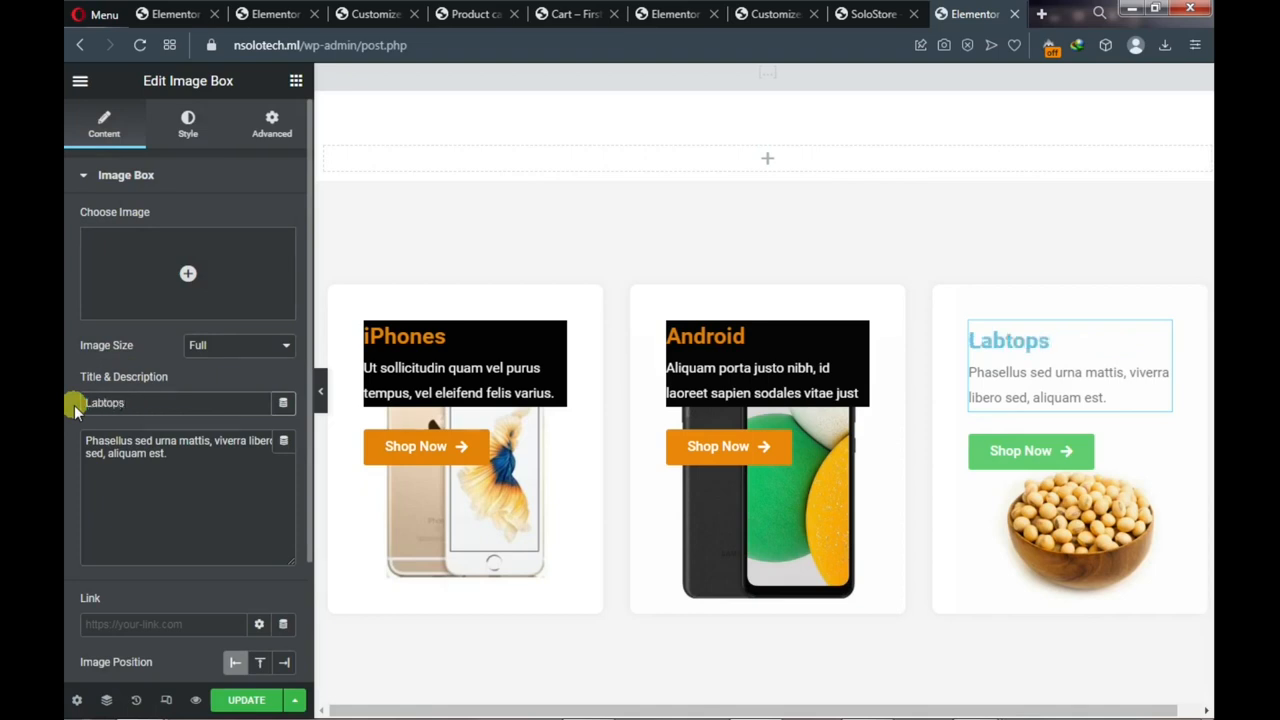
Color the Labtops image box's title orange, #E58017, and its description near-white, #FAFAFA
click(184, 137)
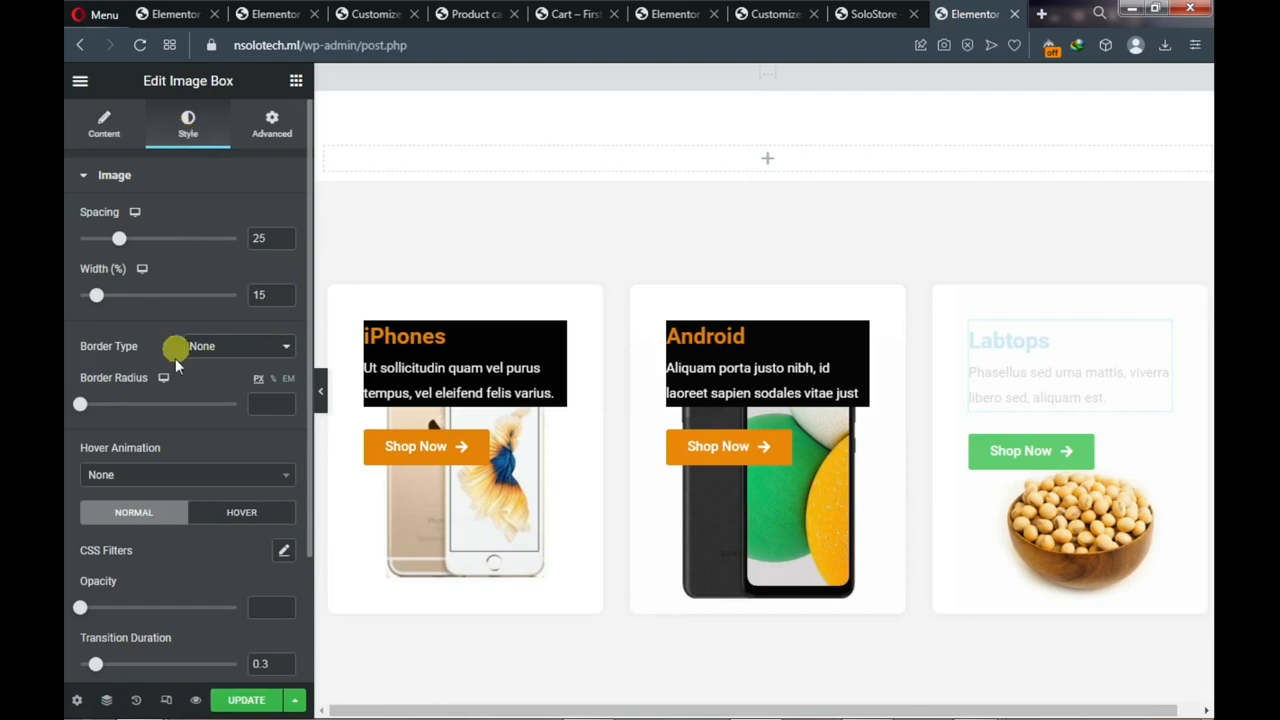
scroll(170, 400, down, 2)
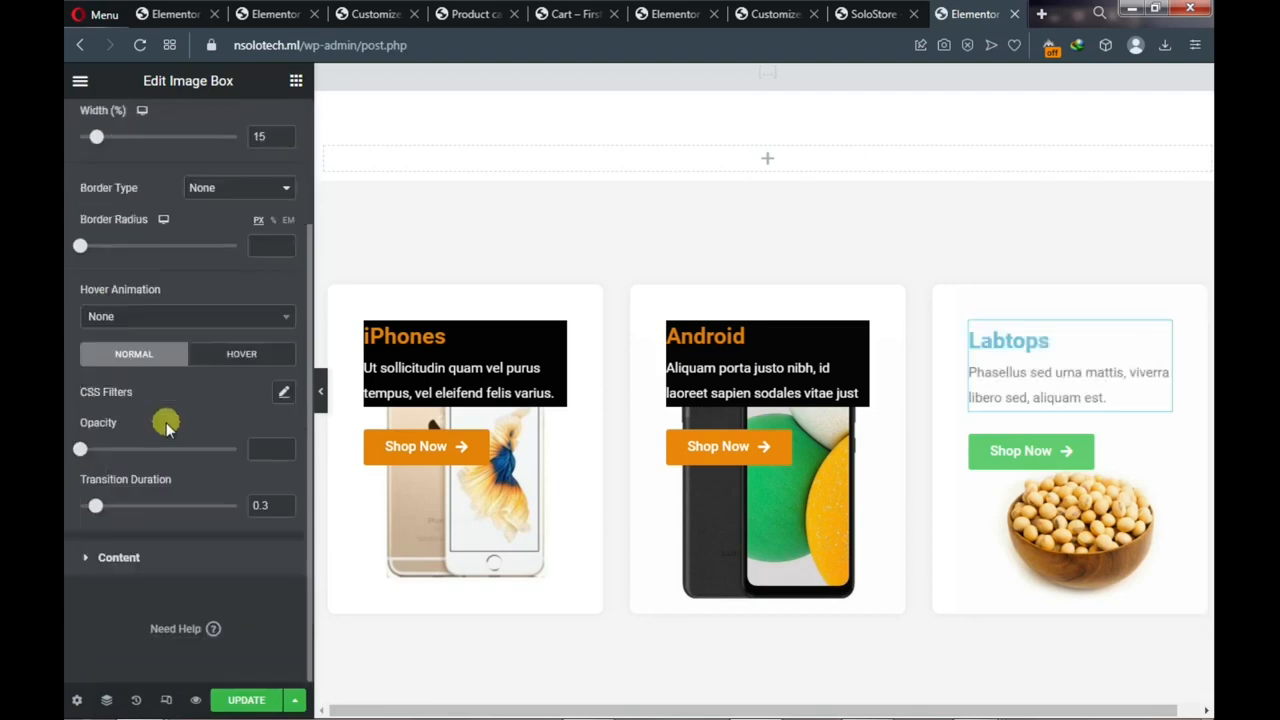
click(82, 558)
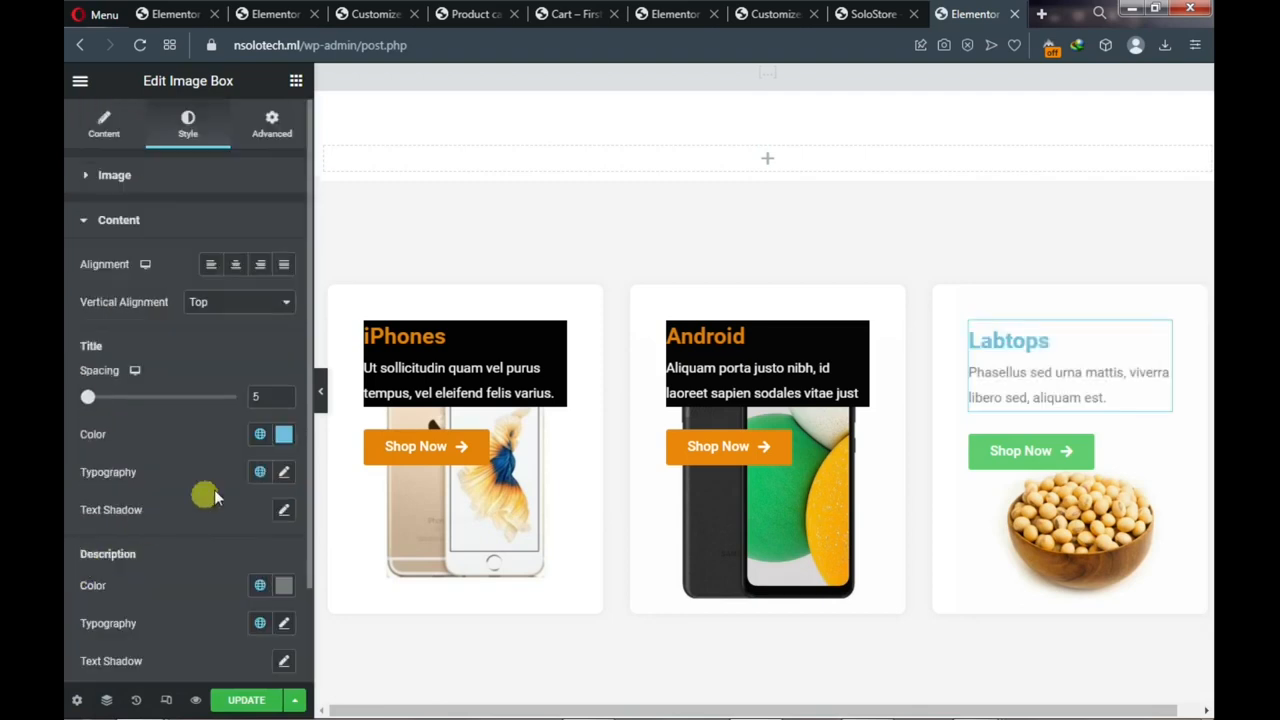
click(284, 438)
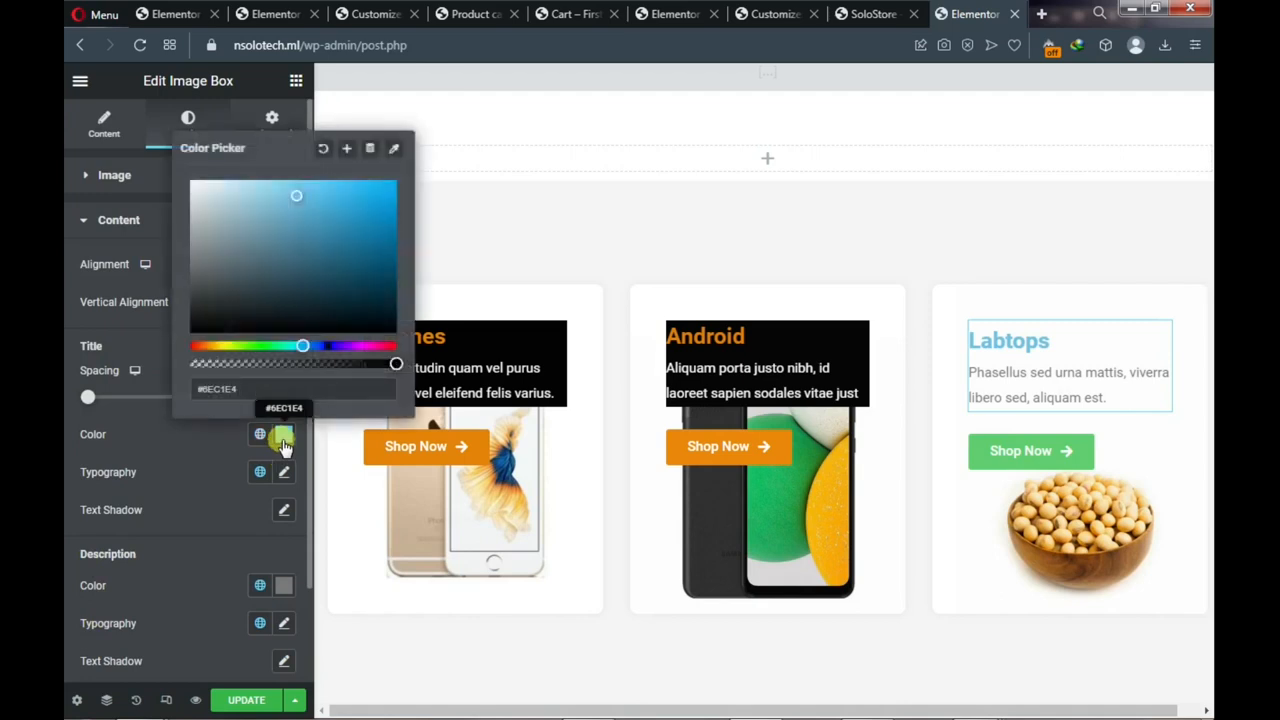
click(208, 347)
drag(209, 348, 206, 347)
drag(352, 204, 375, 196)
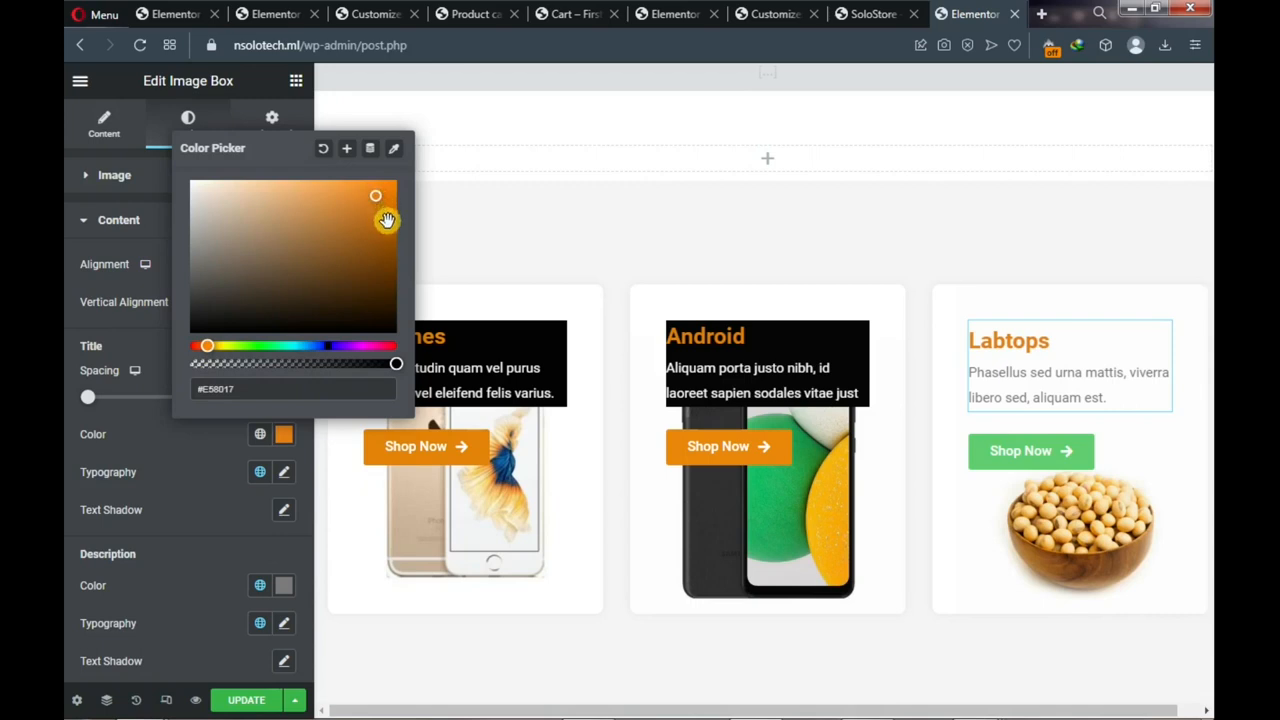
click(286, 590)
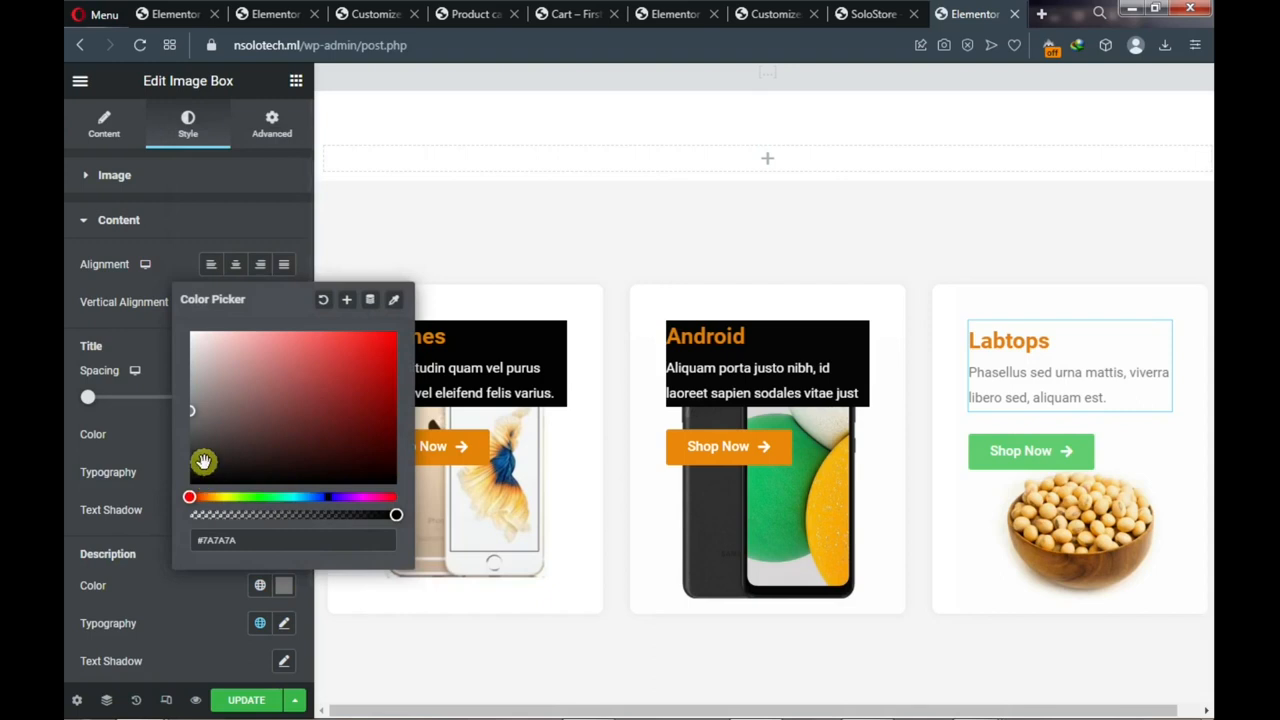
drag(191, 417, 193, 333)
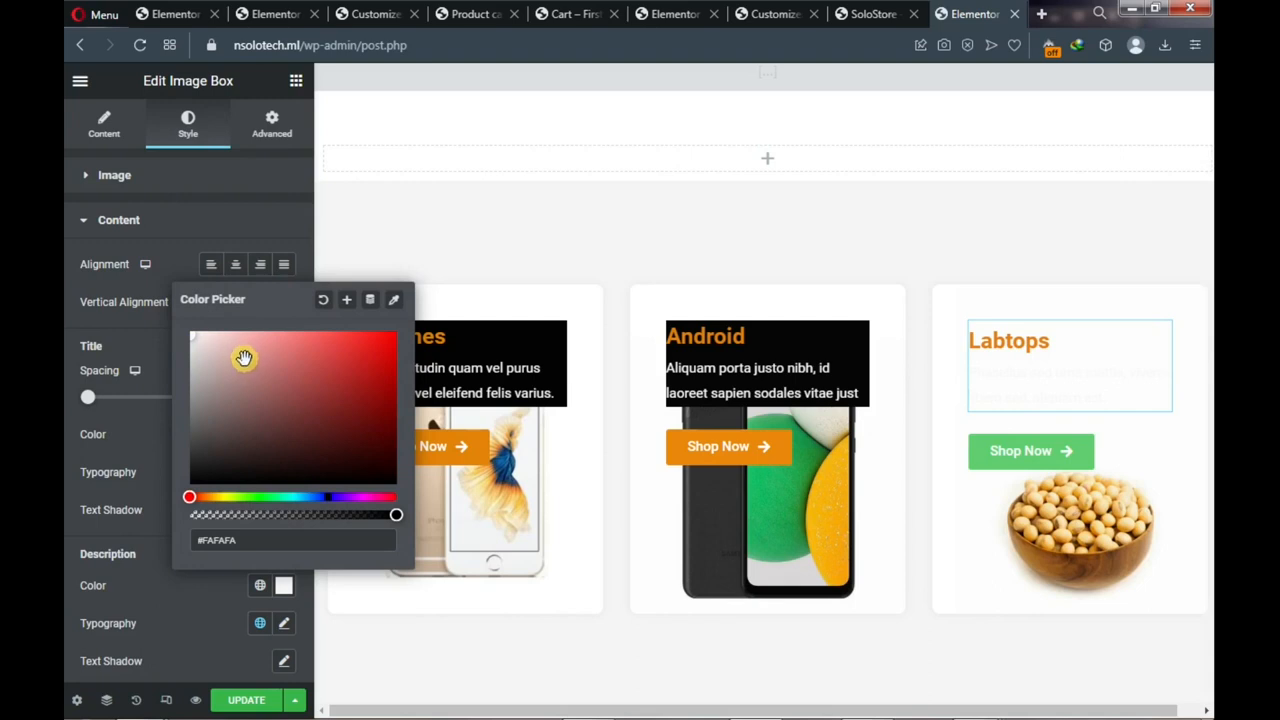
Give the Labtops image box a classic near-black background color, #070404
click(270, 135)
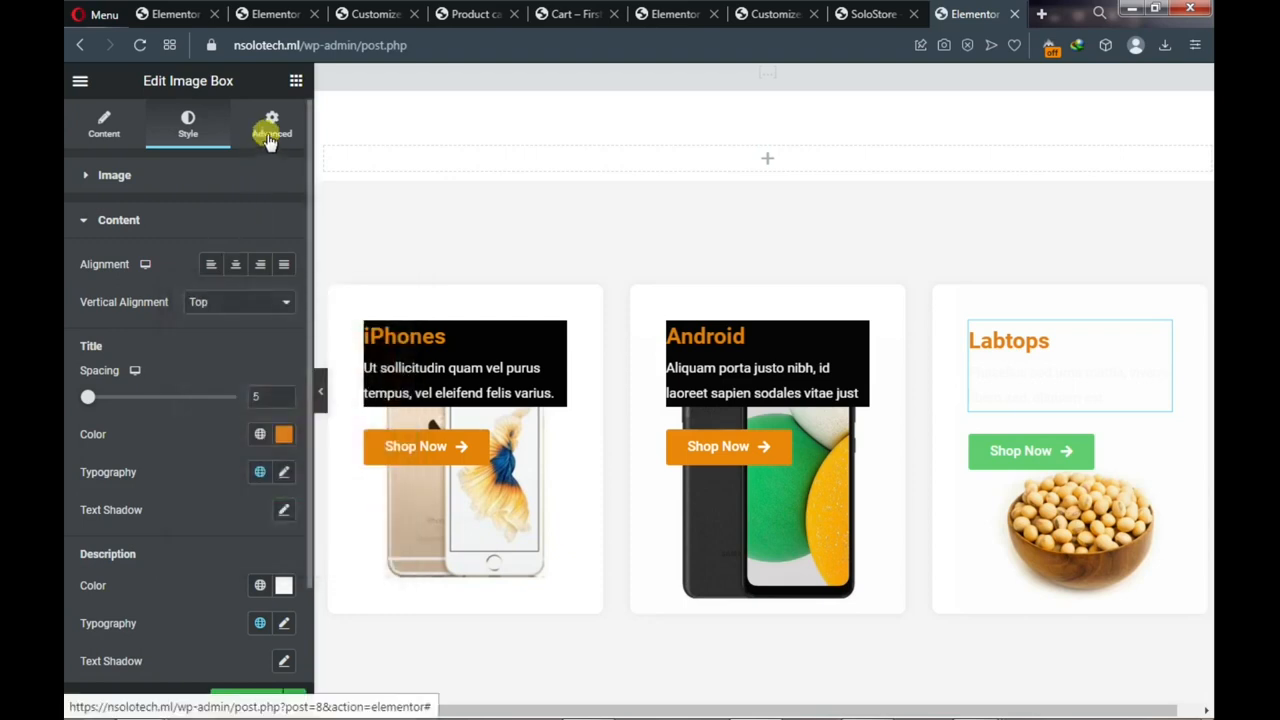
click(270, 136)
scroll(205, 450, down, 3)
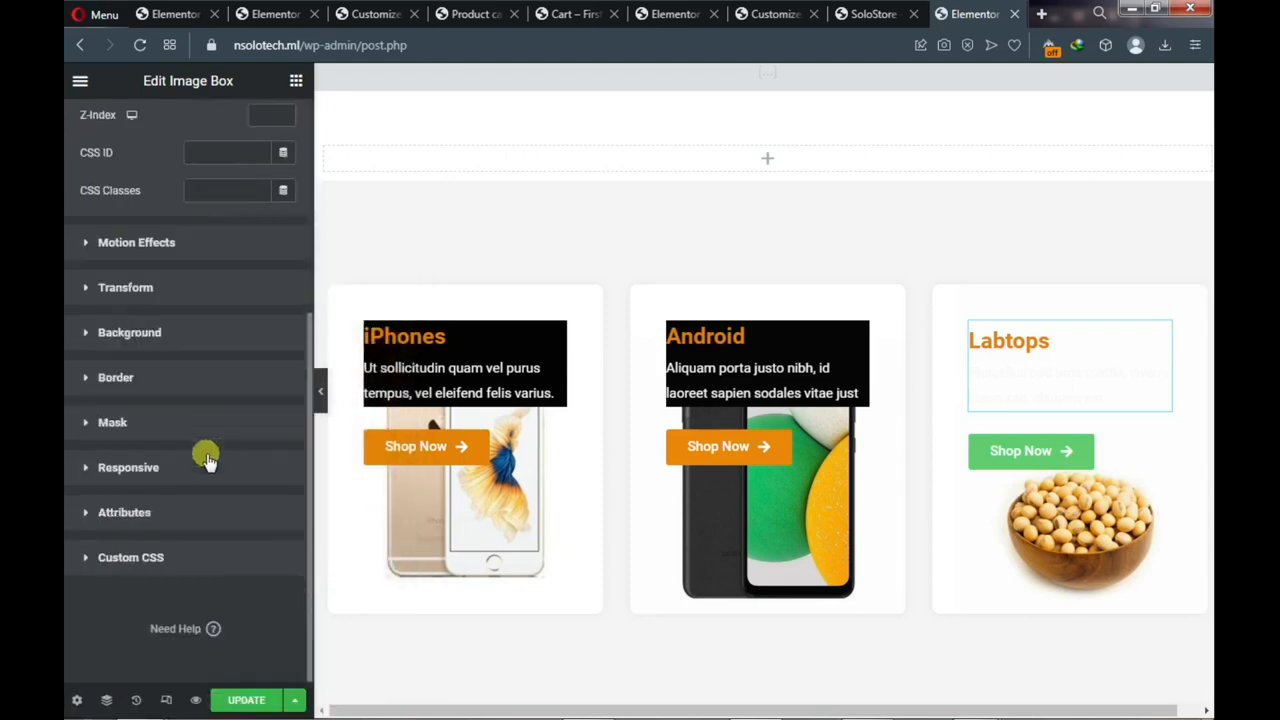
click(85, 338)
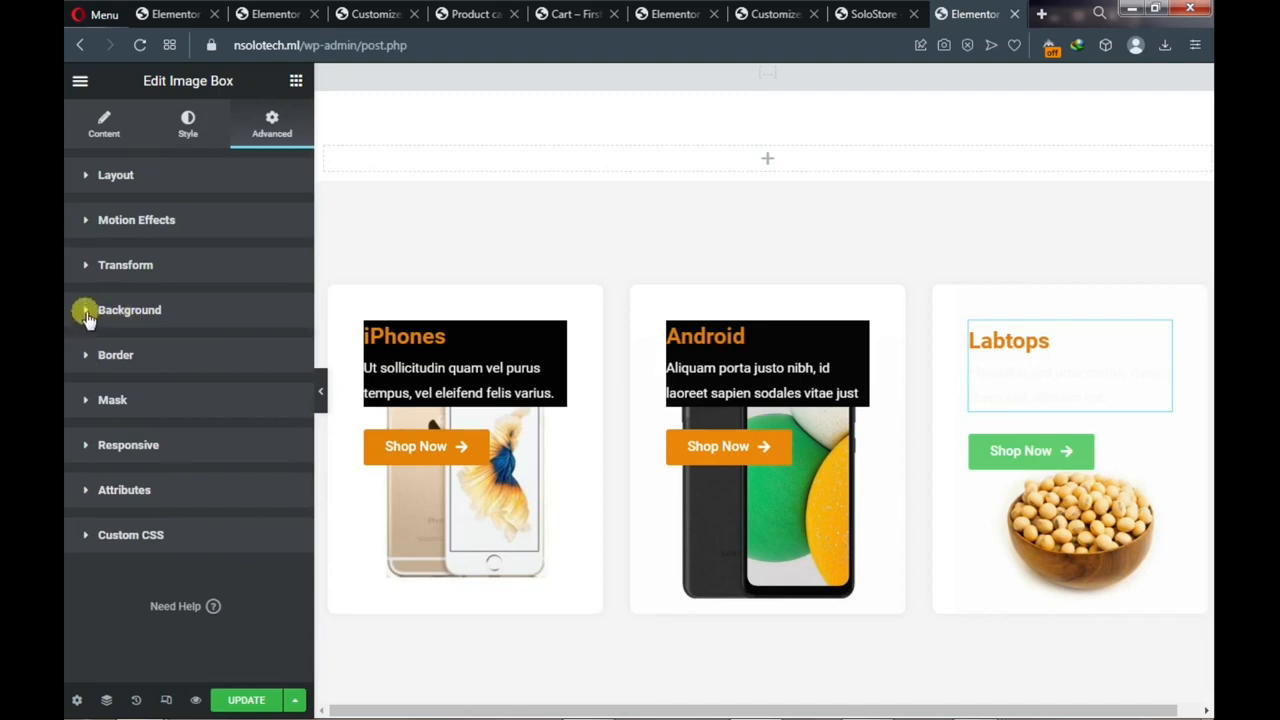
click(88, 316)
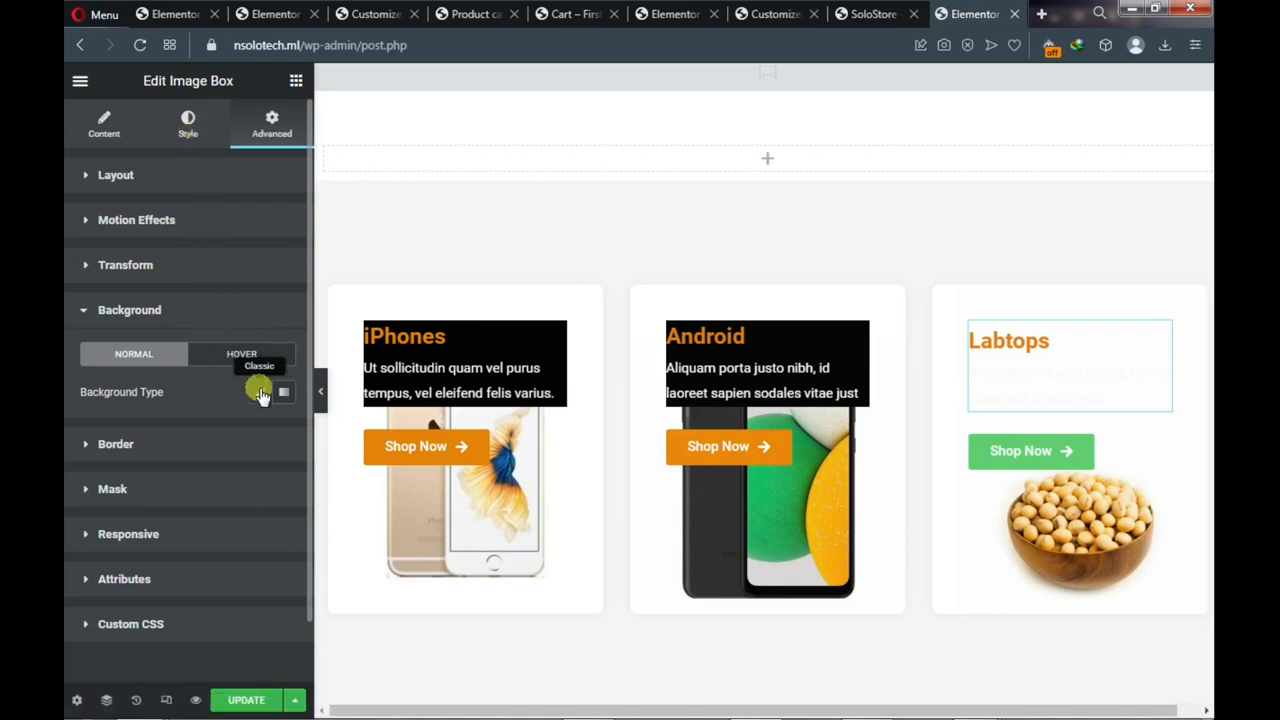
click(260, 393)
click(282, 429)
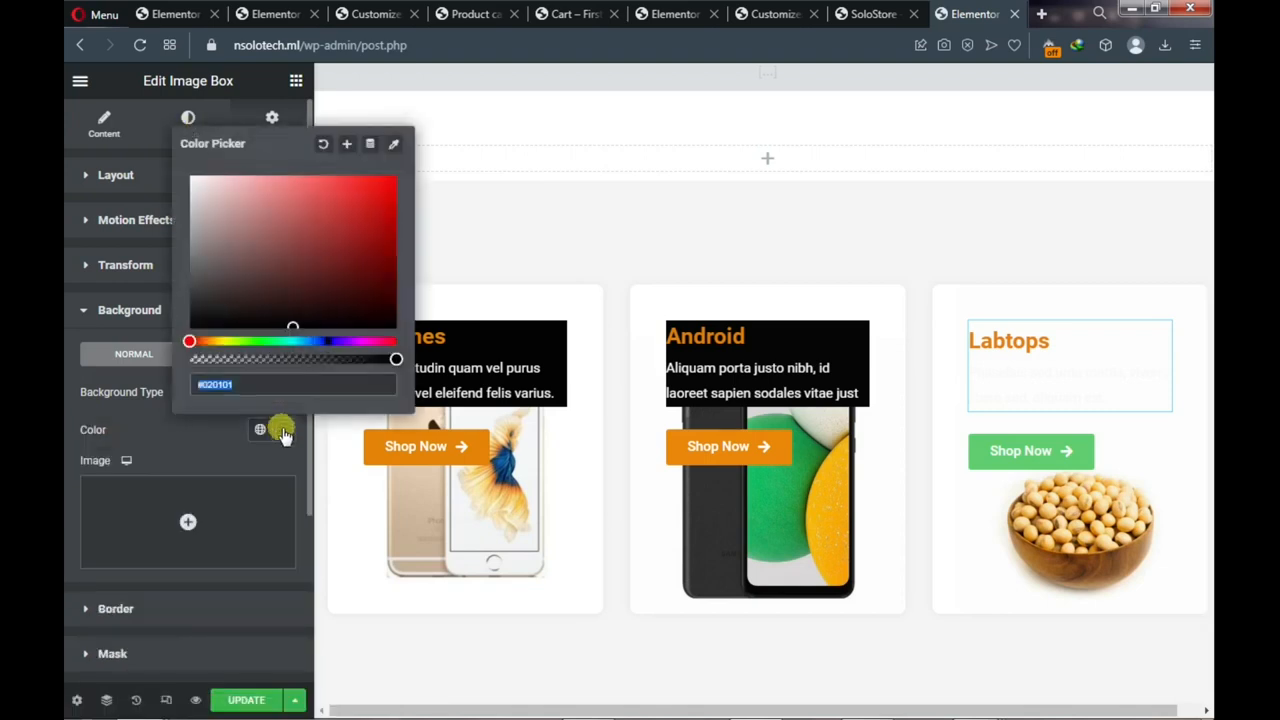
click(287, 323)
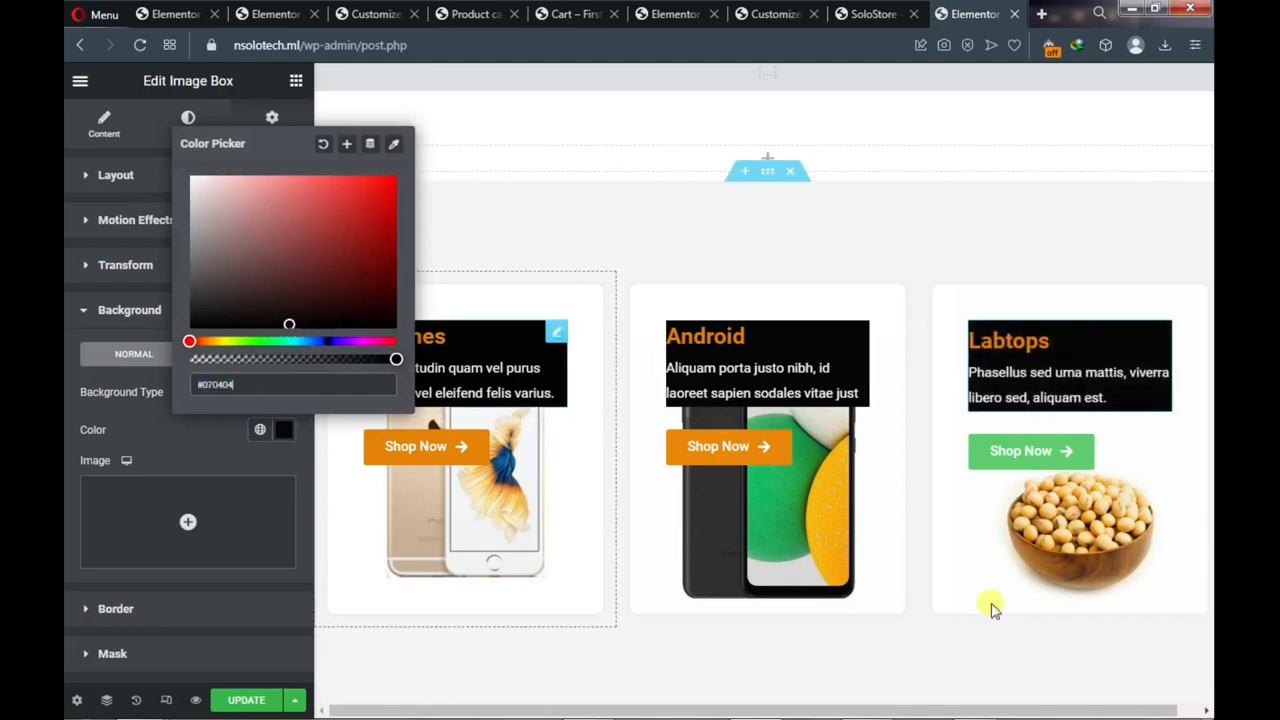
Replace the link of the Labtops card's Shop Now button with the Labtops category's view address copied from the WordPress product categories list
click(1020, 470)
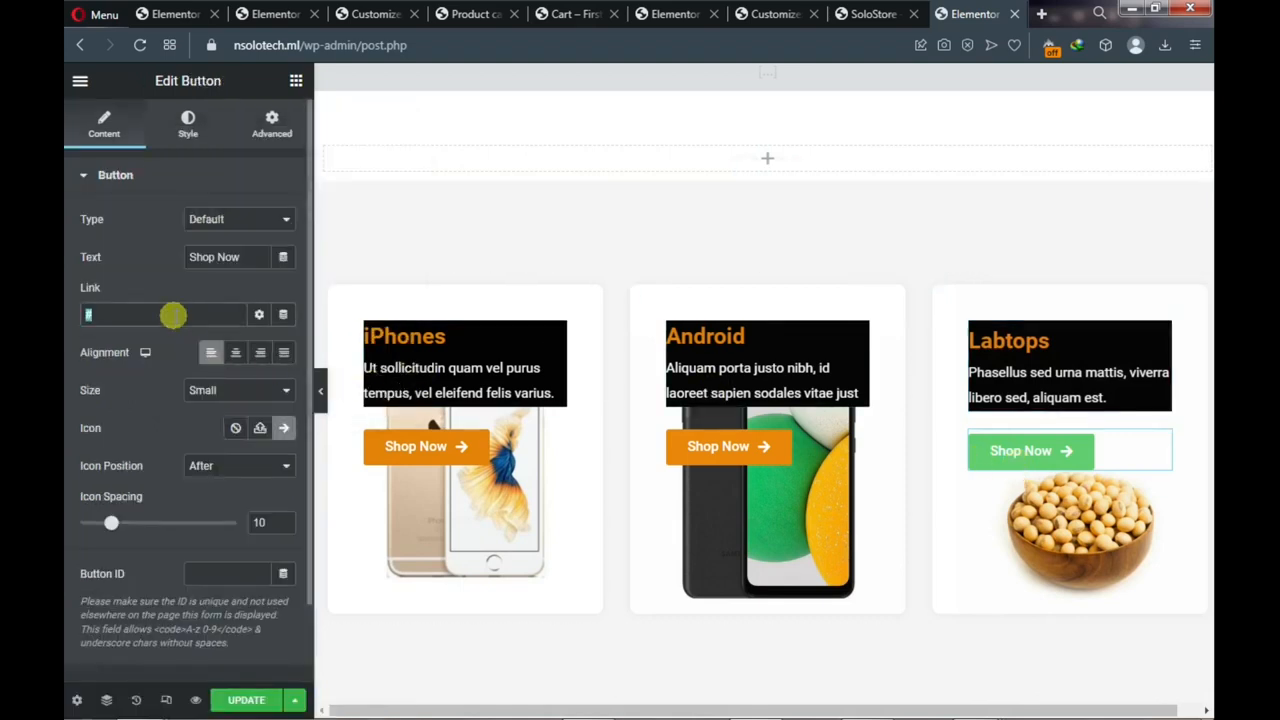
click(470, 14)
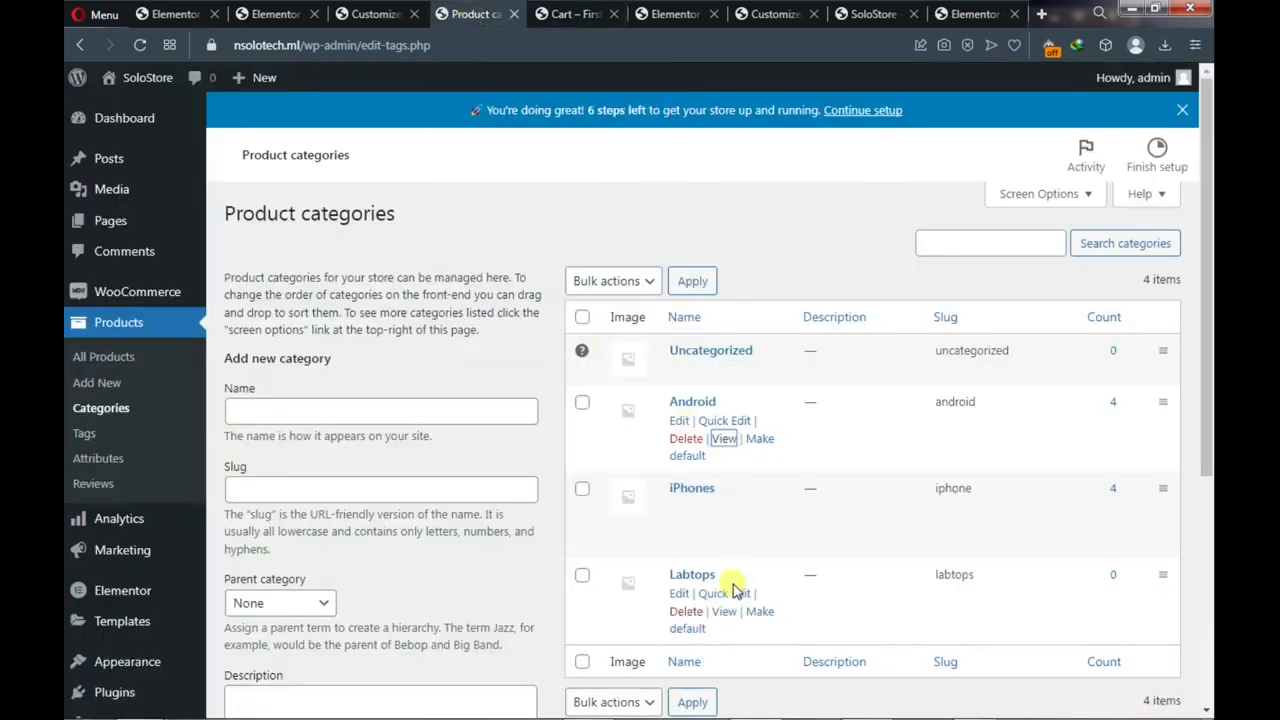
right_click(727, 613)
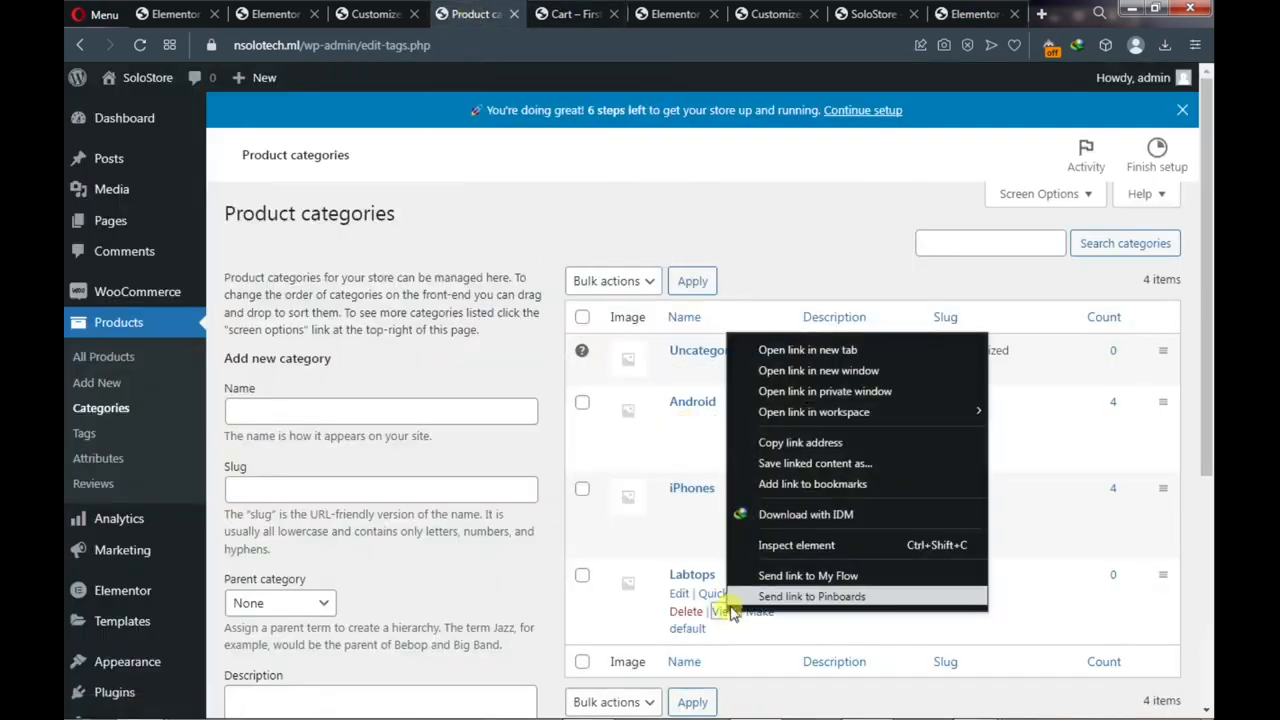
click(796, 442)
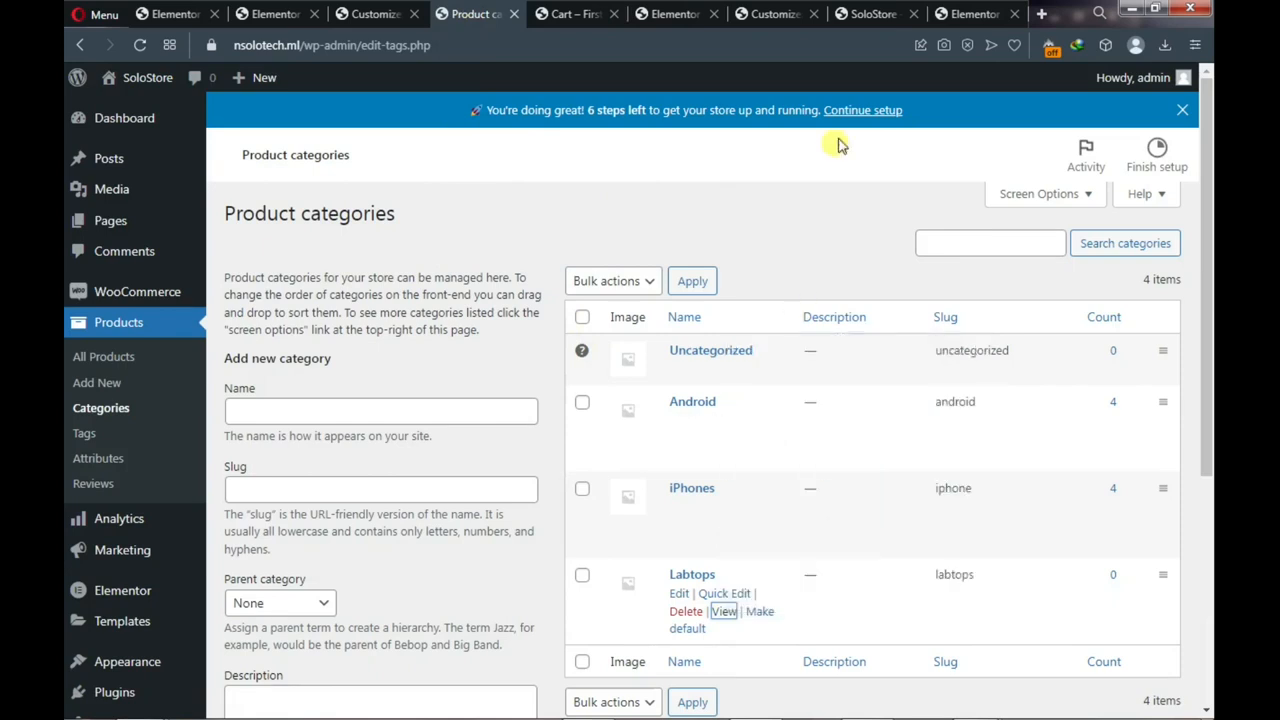
click(970, 14)
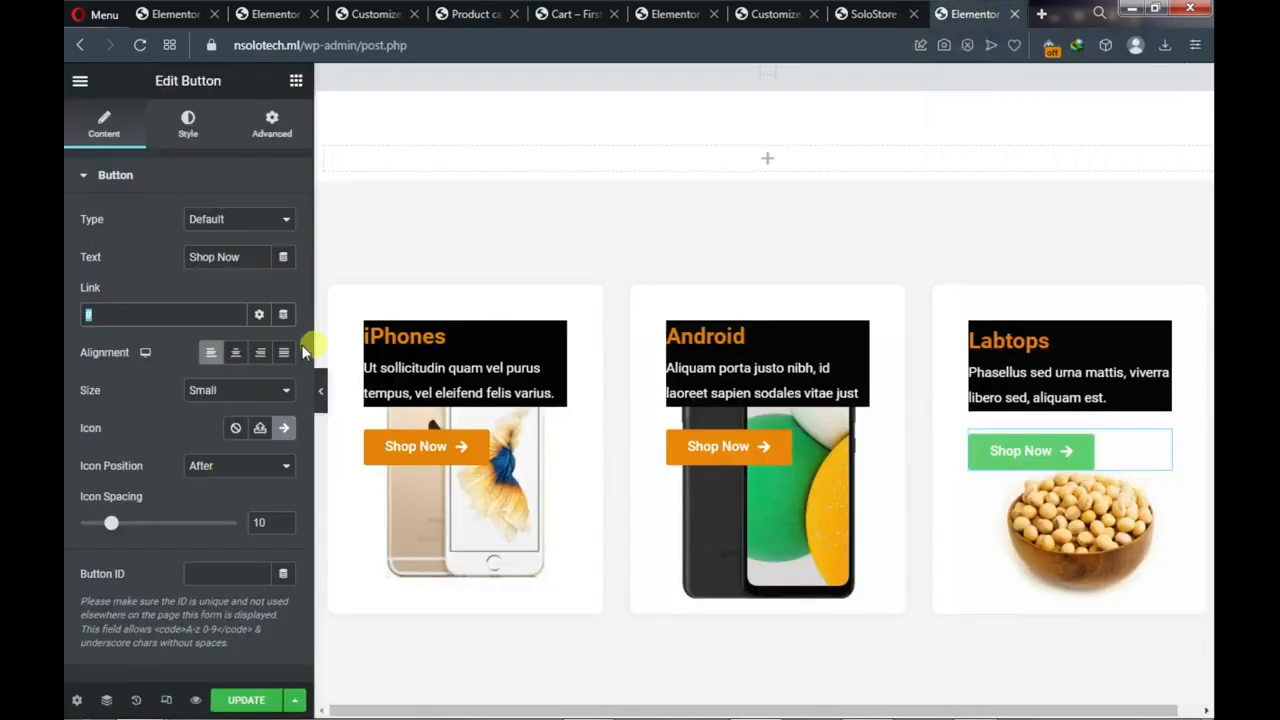
click(195, 316)
key(ctrl+v)
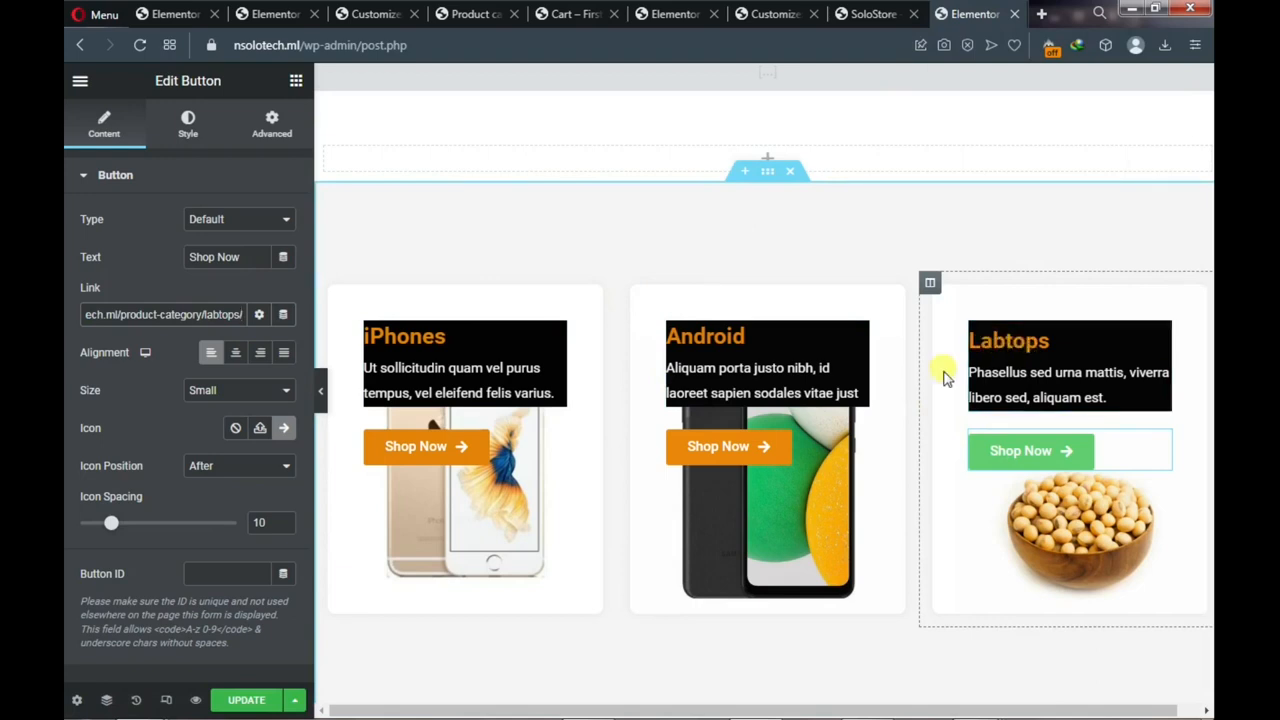
Give the Labtops card's Shop Now button an orange background color, #E36B07
click(189, 128)
click(284, 410)
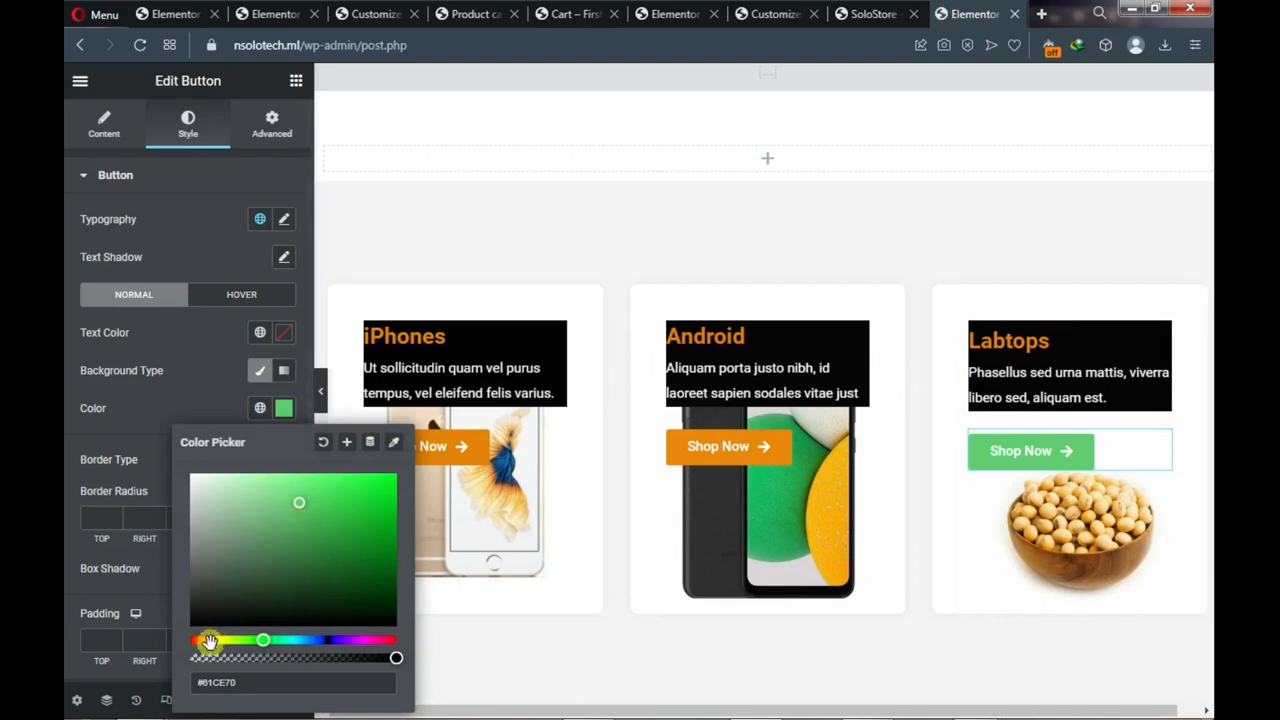
click(206, 639)
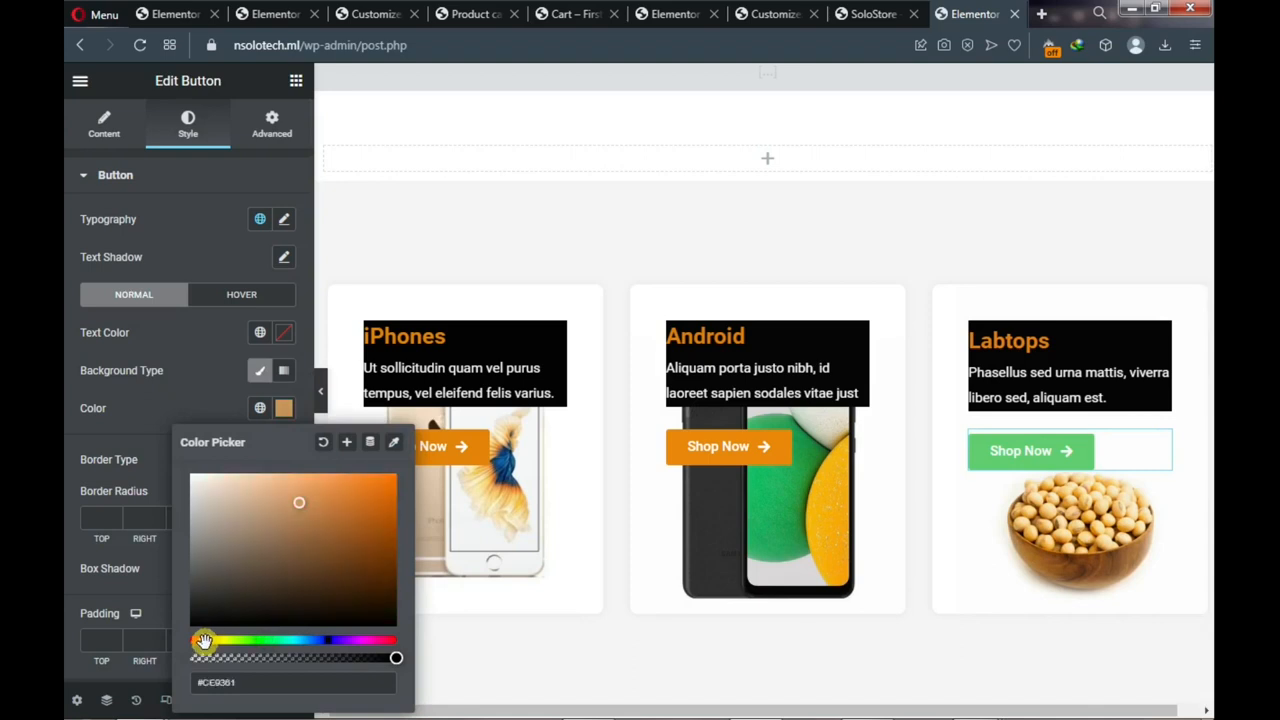
click(386, 489)
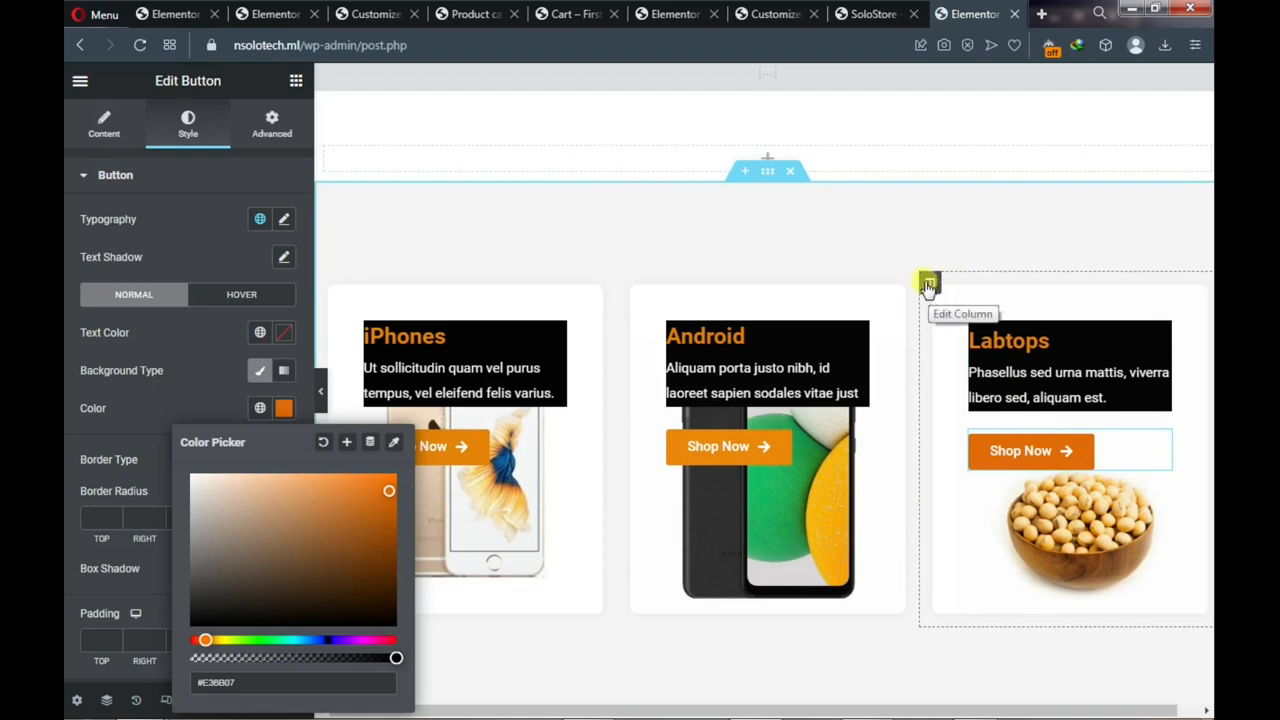
Replace the Labtops column's background overlay image with the laptop picture item6.jpg from the media library
click(930, 287)
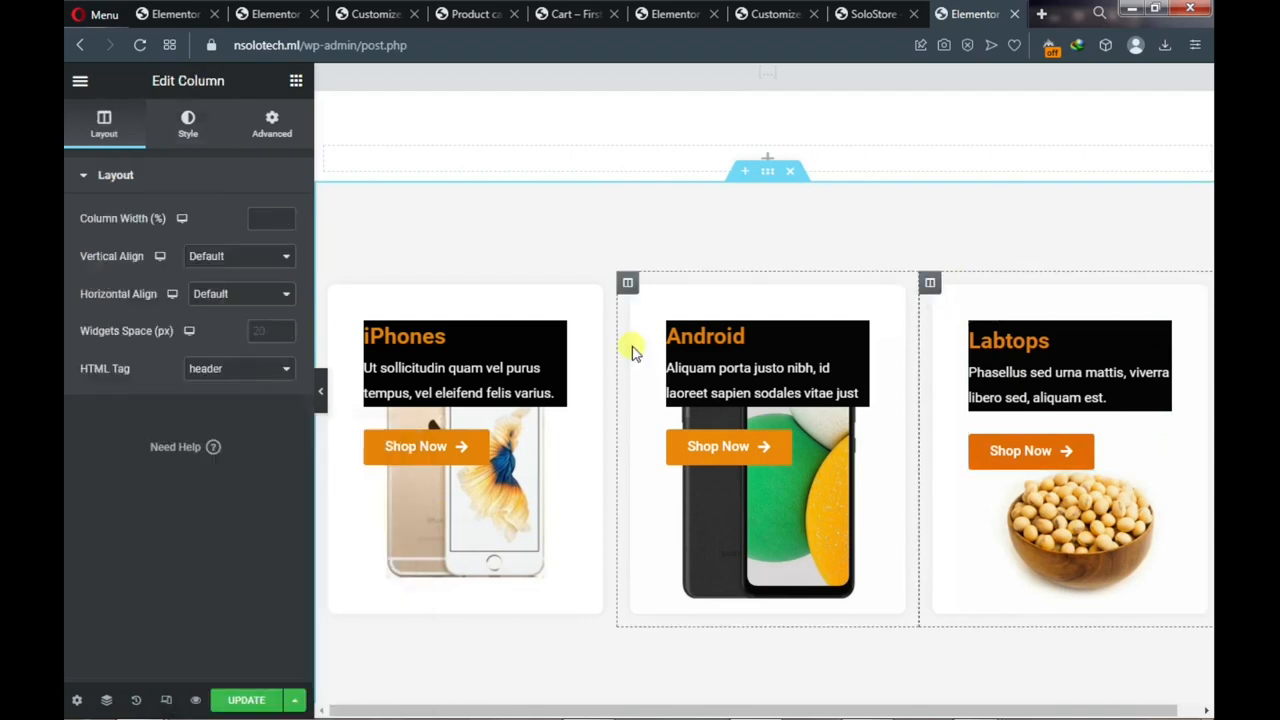
click(191, 124)
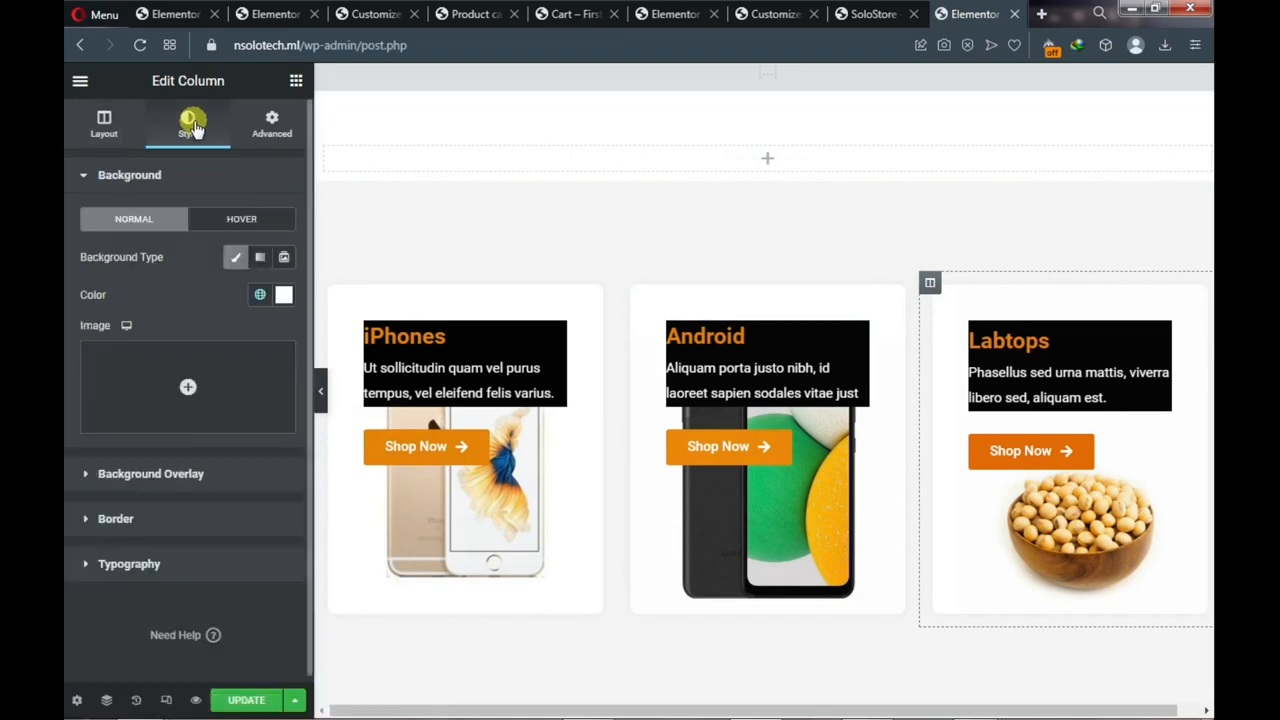
click(90, 477)
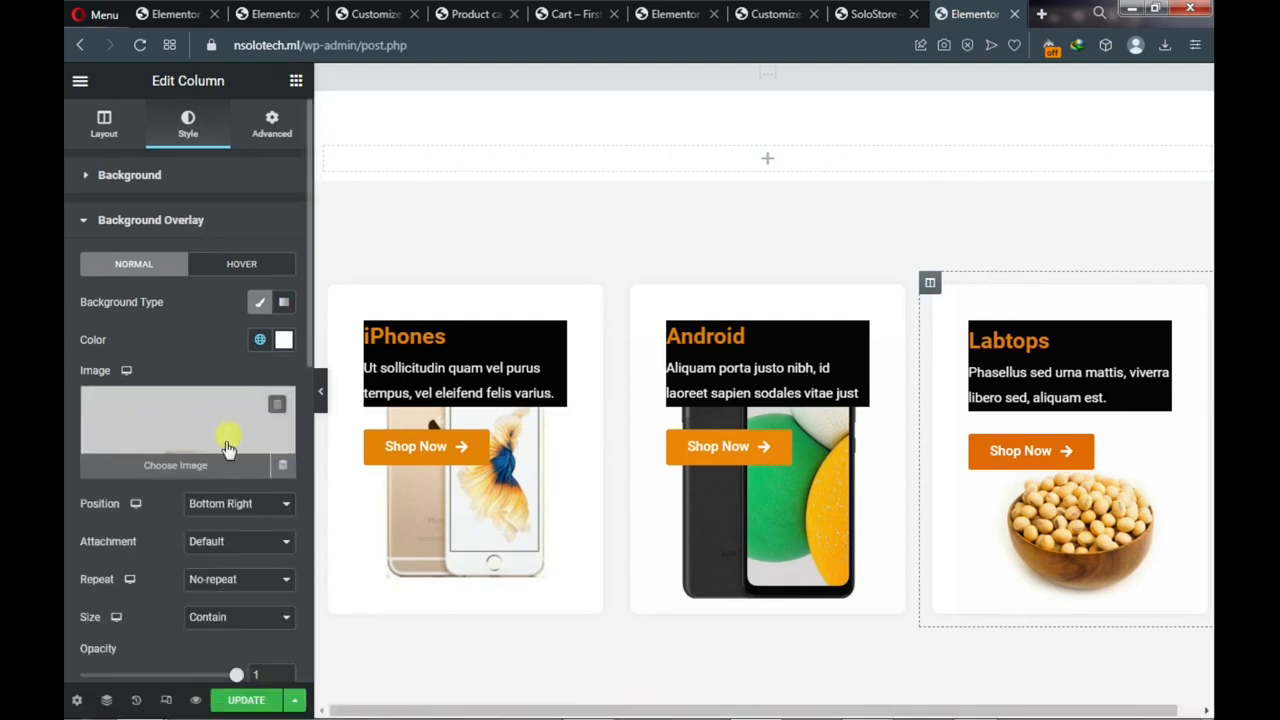
click(196, 468)
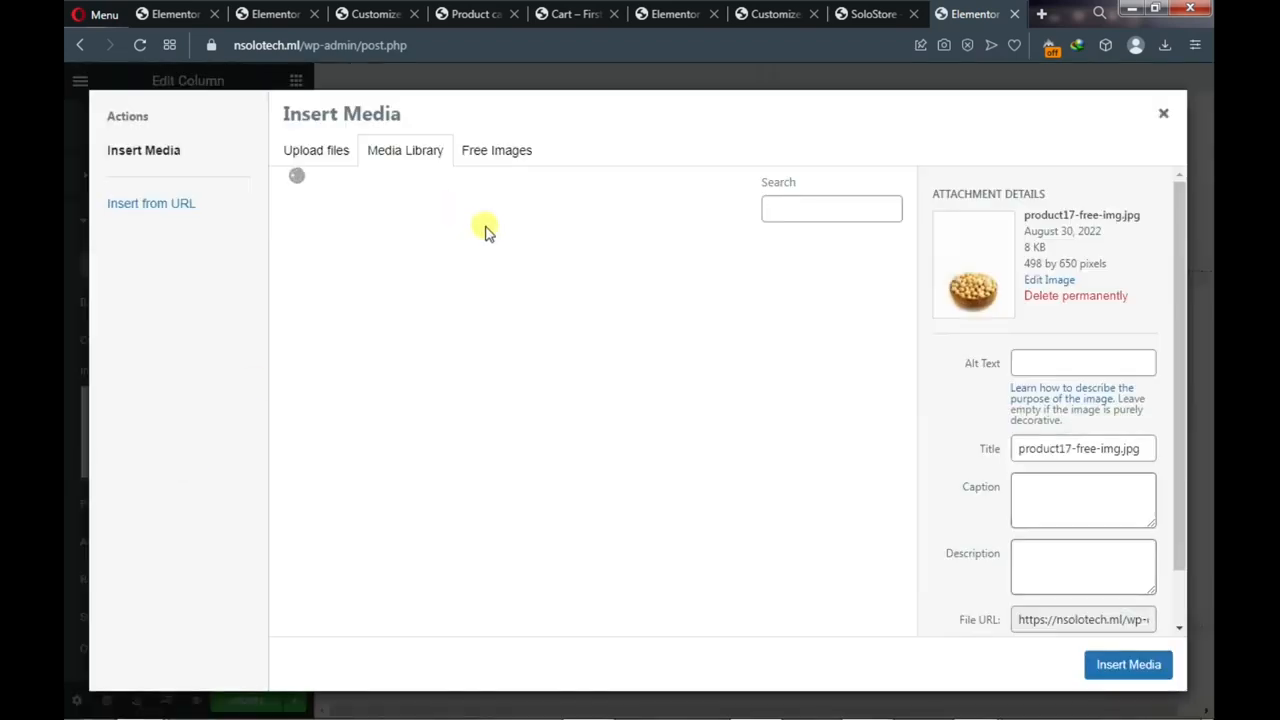
click(472, 300)
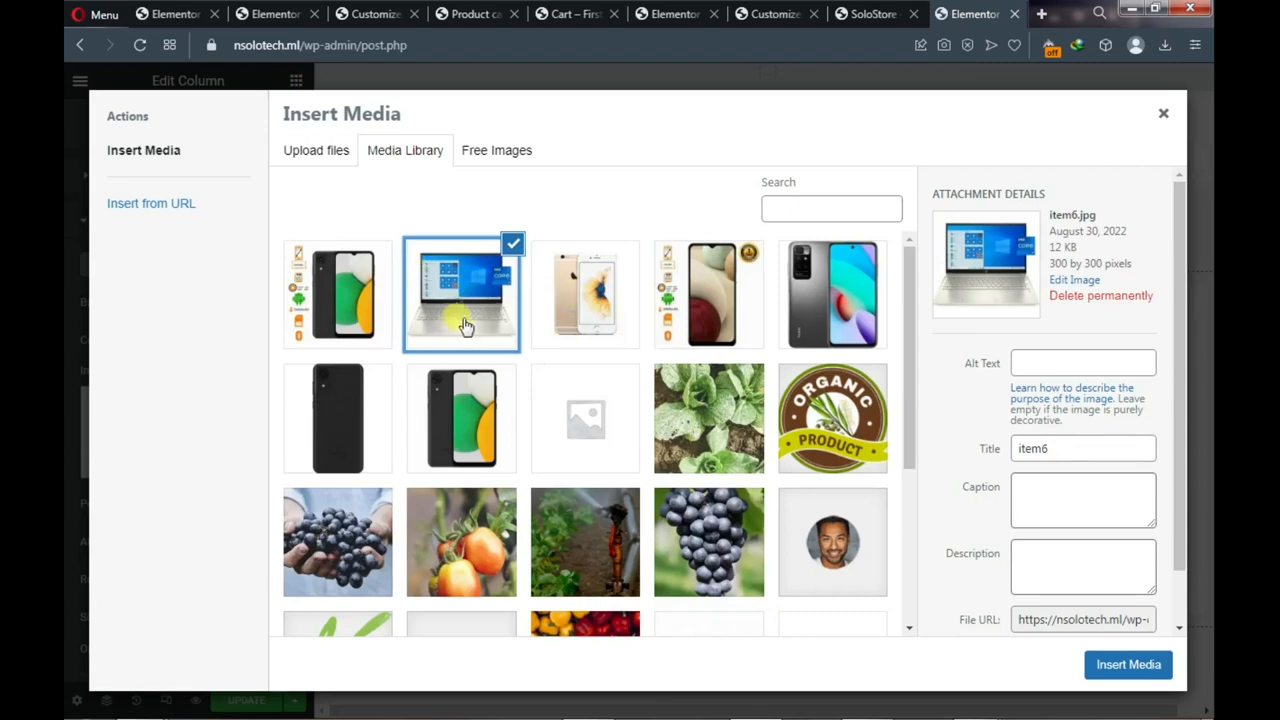
click(1108, 672)
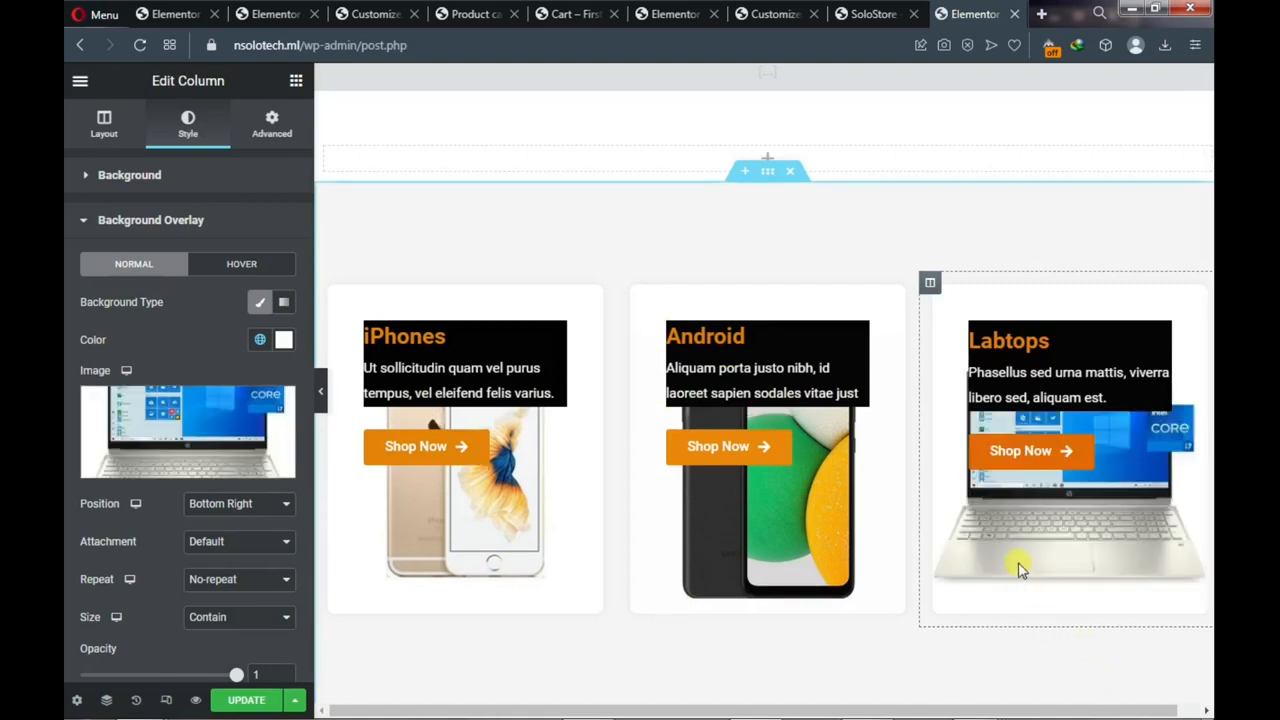
Update the homepage to save the changes made to the category cards
scroll(855, 412, down, 3)
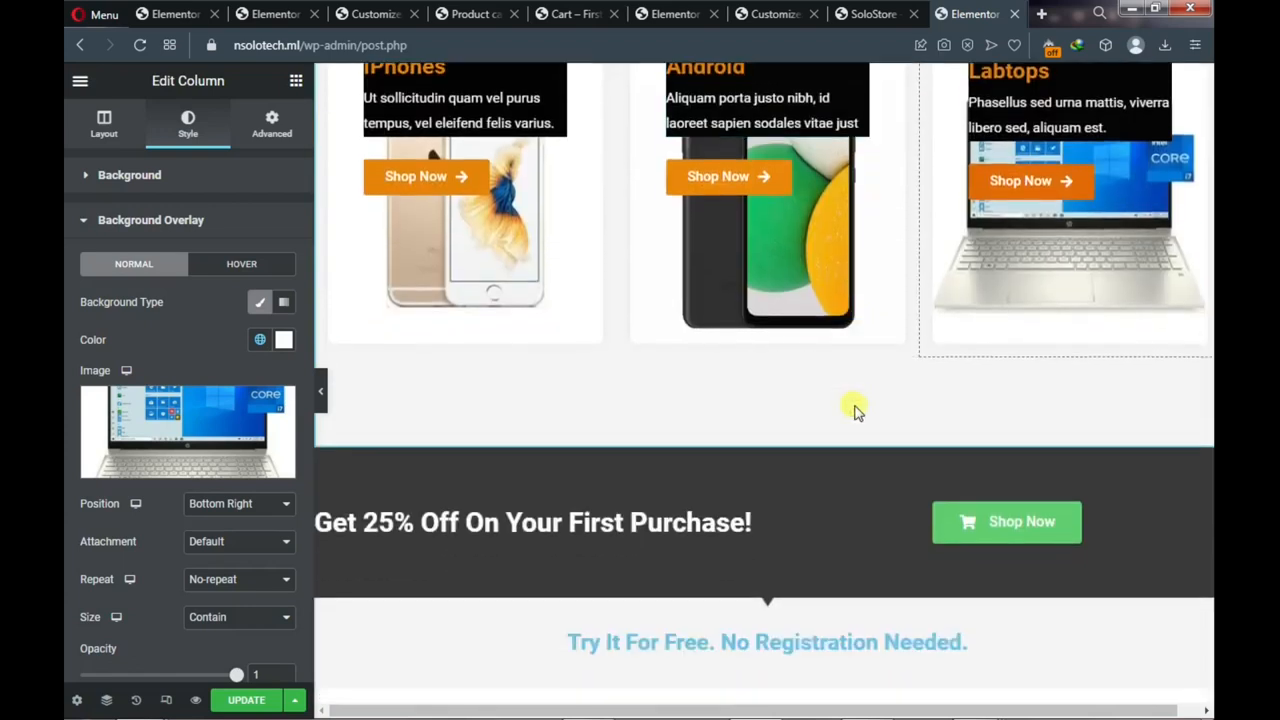
scroll(851, 418, down, 1)
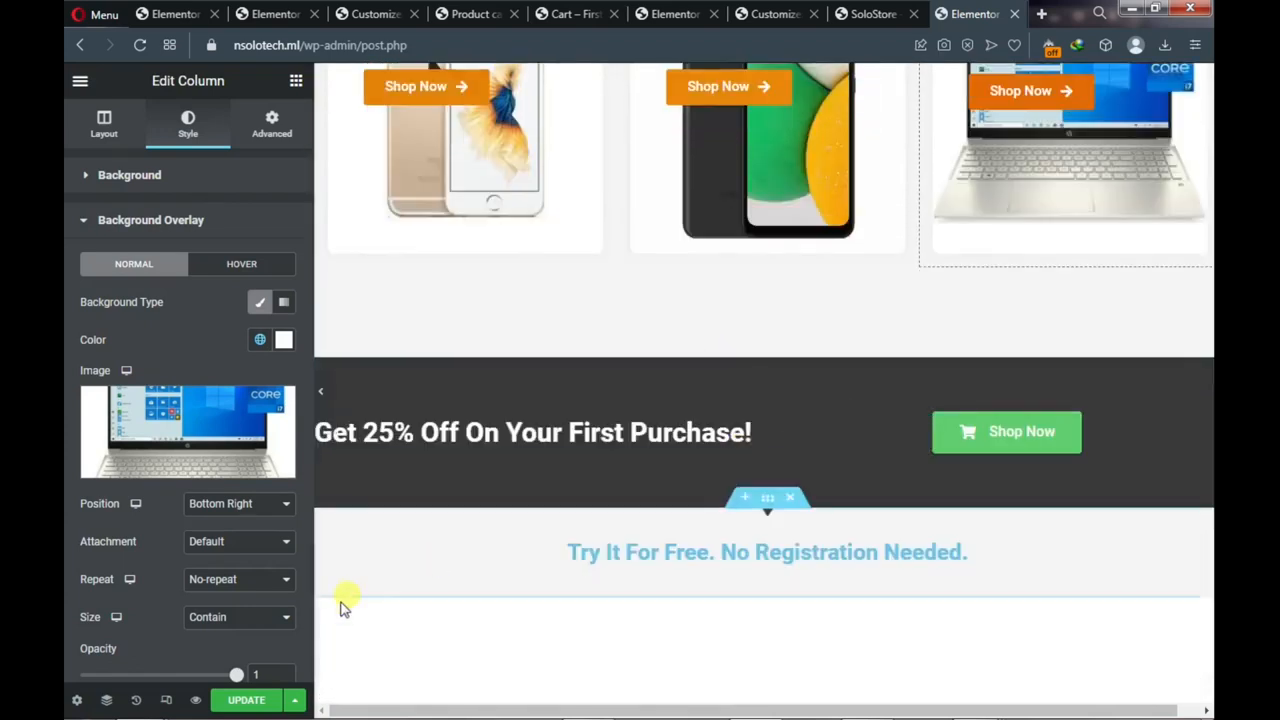
click(252, 700)
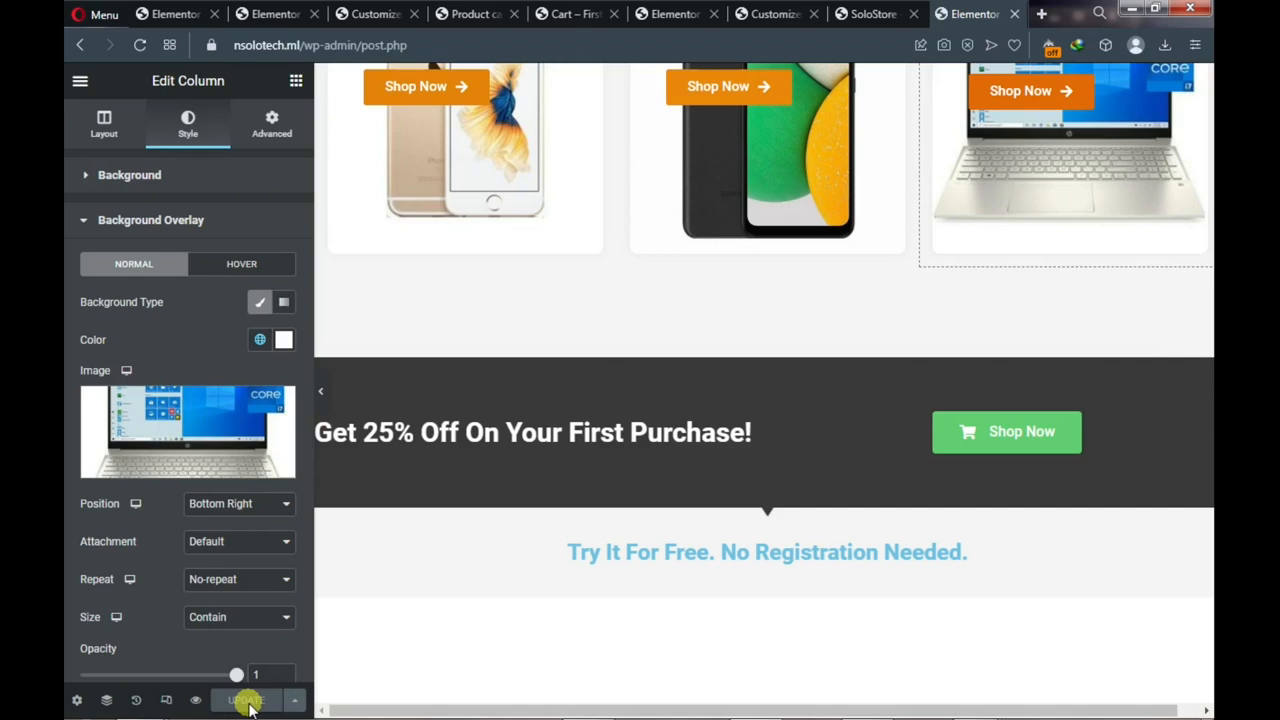
mouse_move(266, 704)
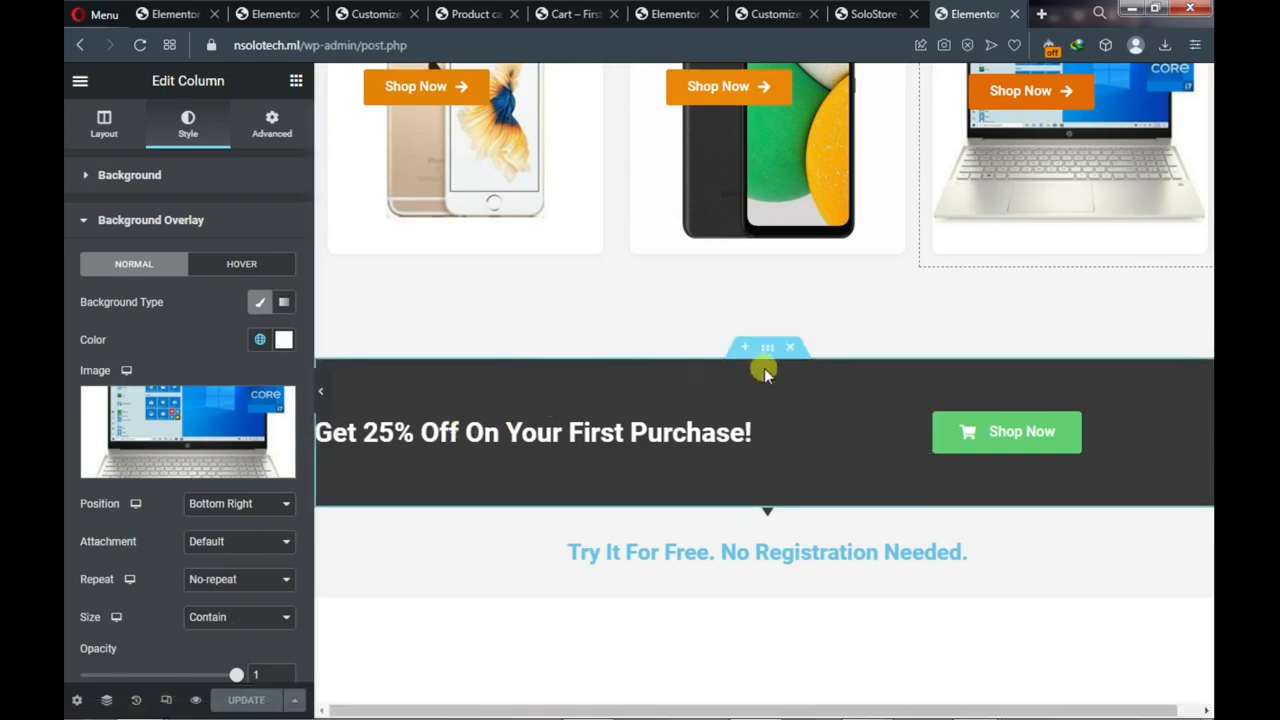
Check the promo banner on the SoloStore reference site and give the "Get 25% Off On Your First Purchase!" section a blue background, #1A0BC3
click(868, 16)
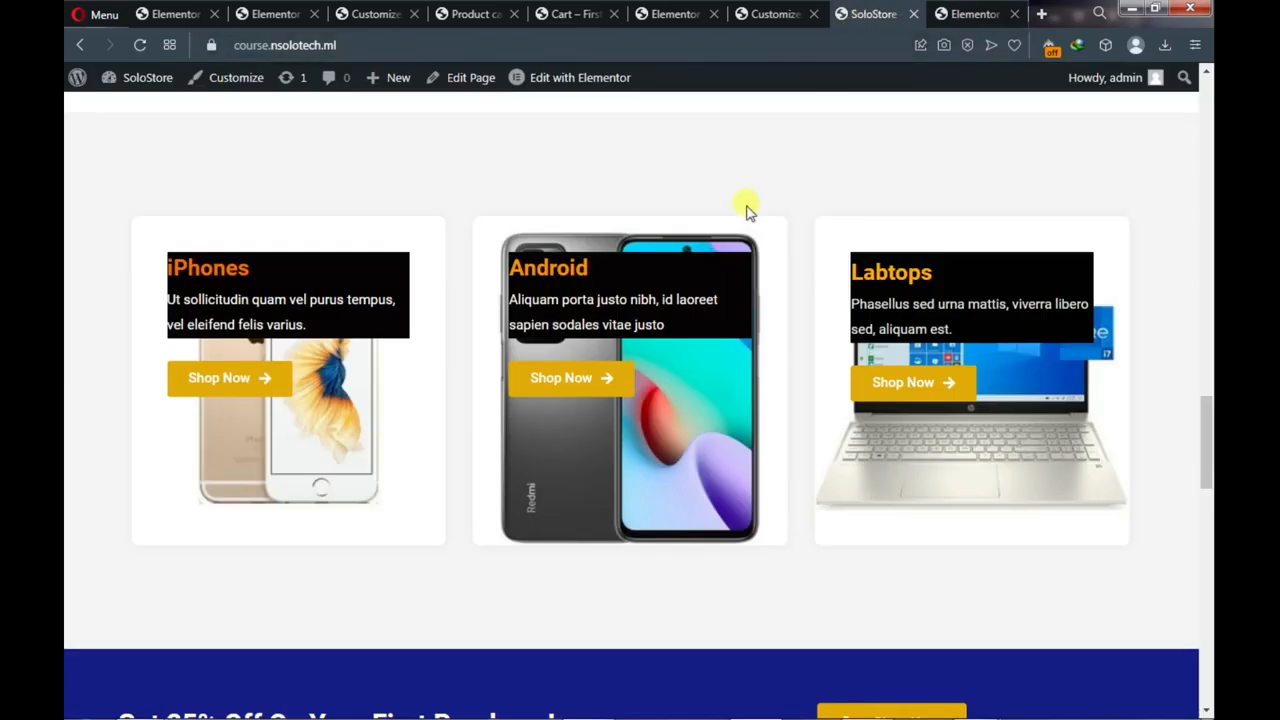
scroll(748, 210, down, 3)
scroll(745, 222, down, 1)
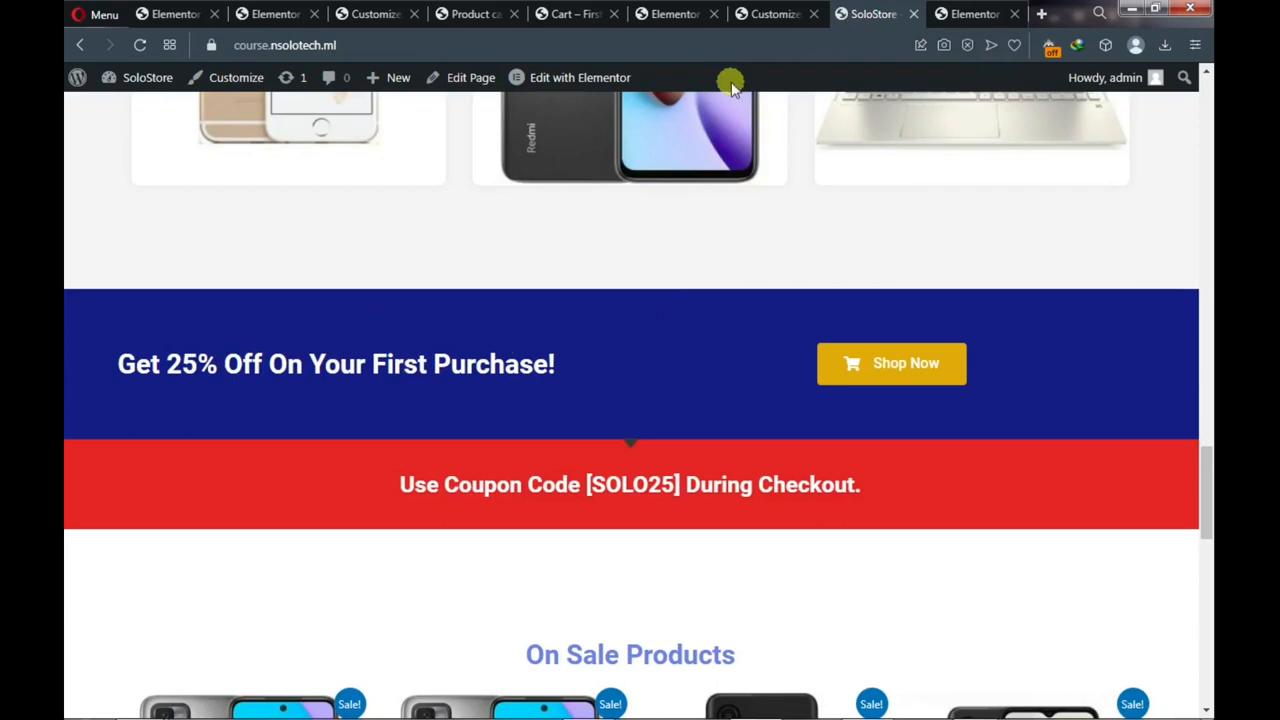
click(952, 13)
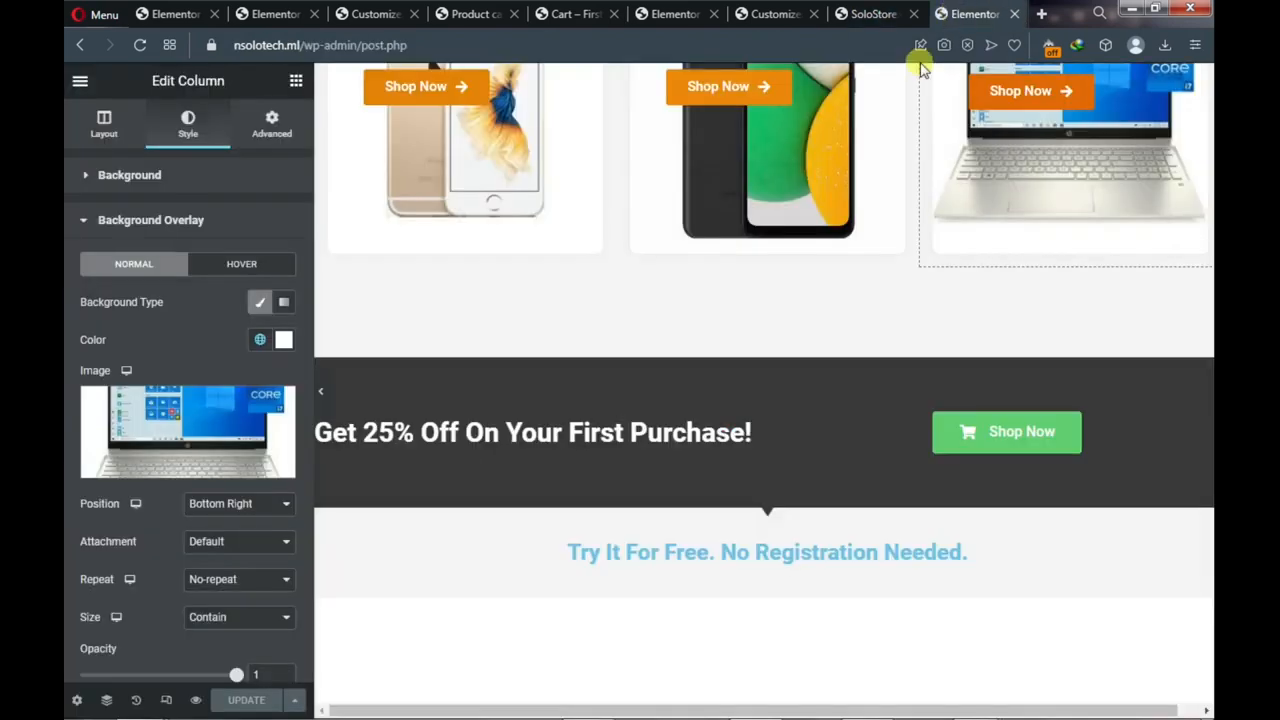
mouse_move(731, 371)
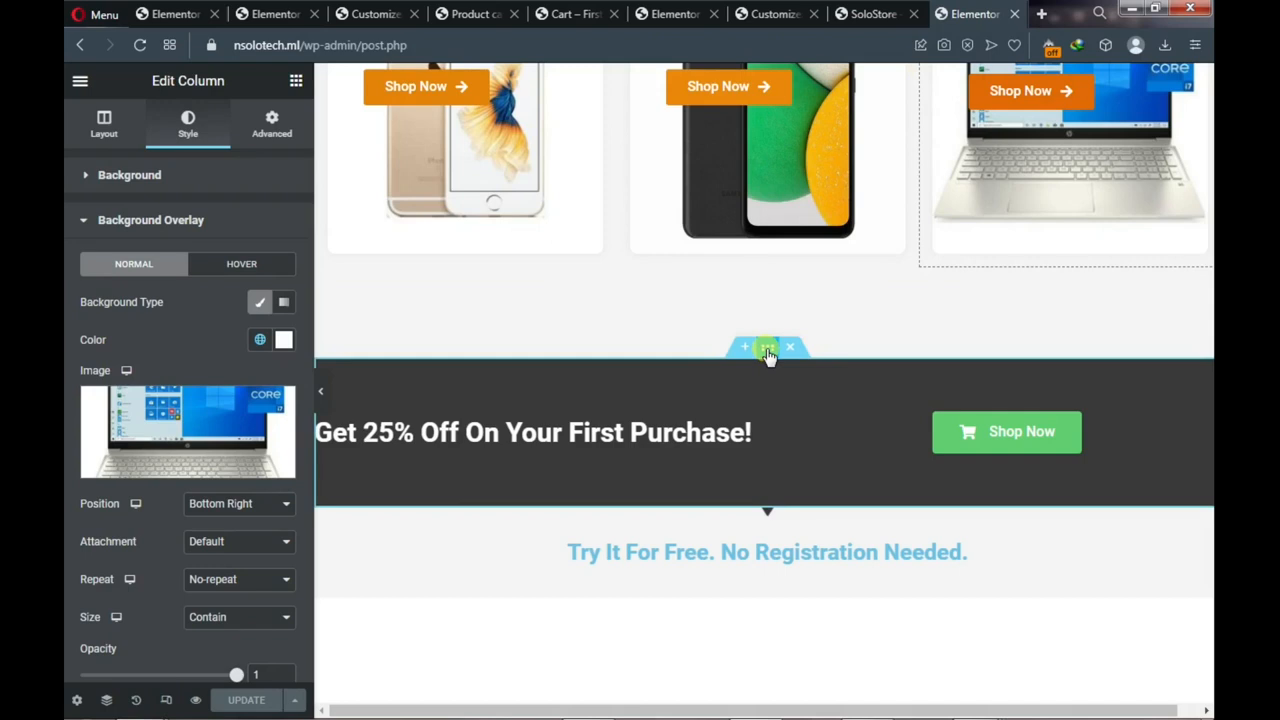
click(767, 350)
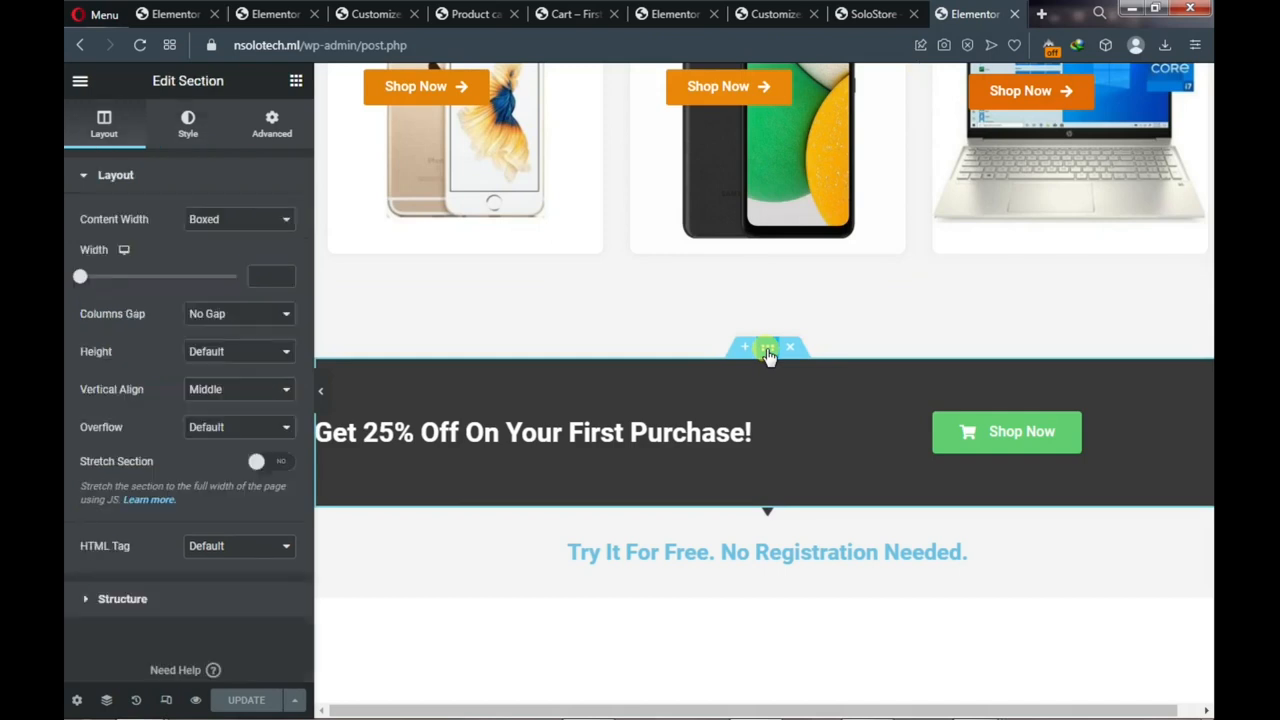
click(190, 124)
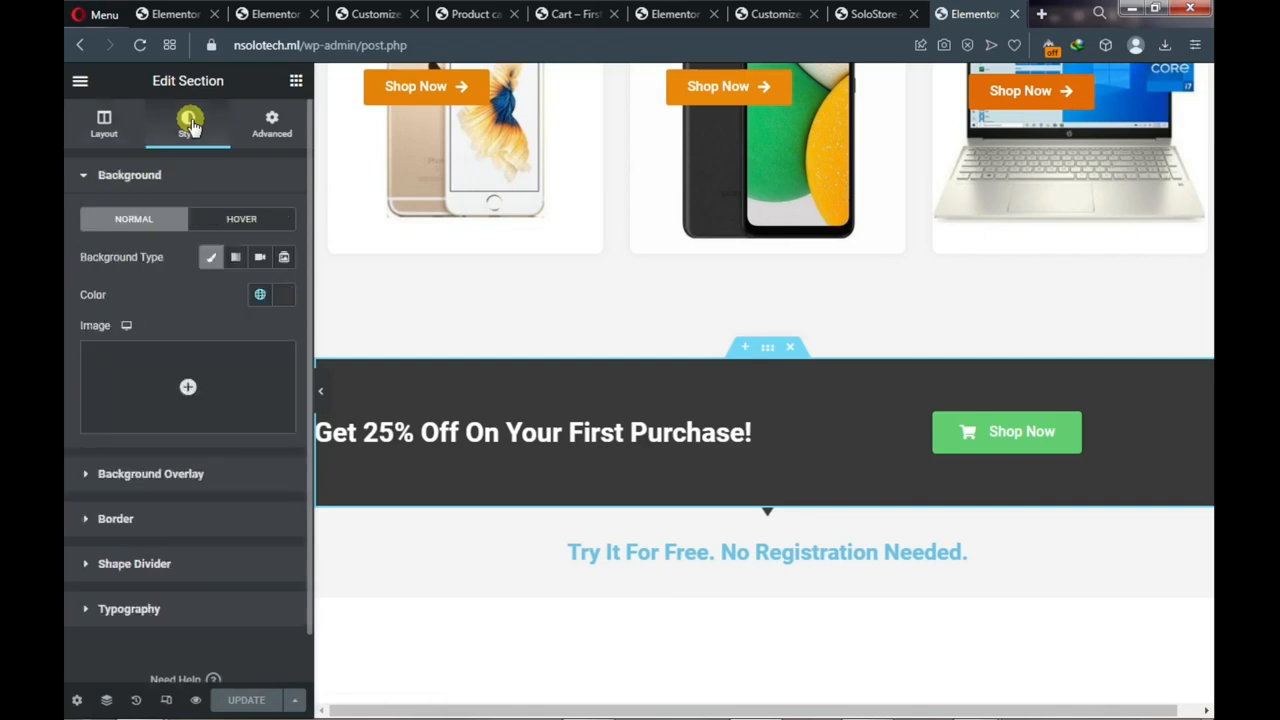
click(283, 295)
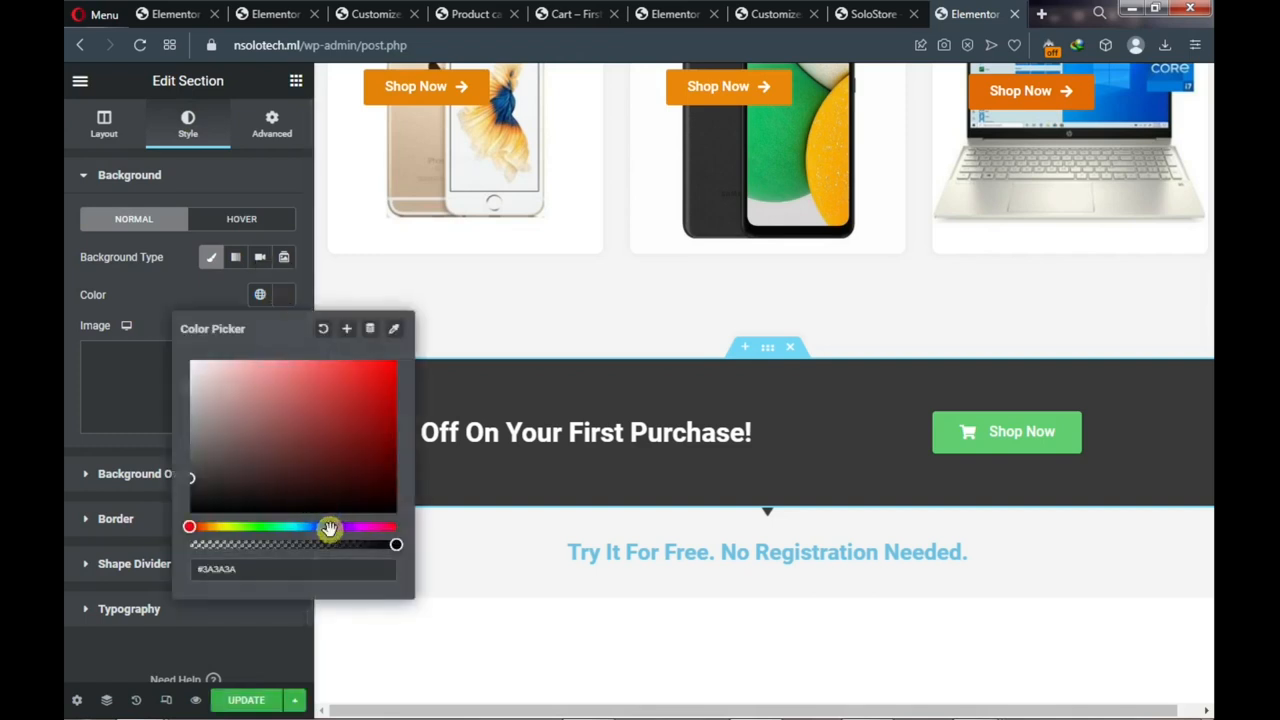
click(329, 527)
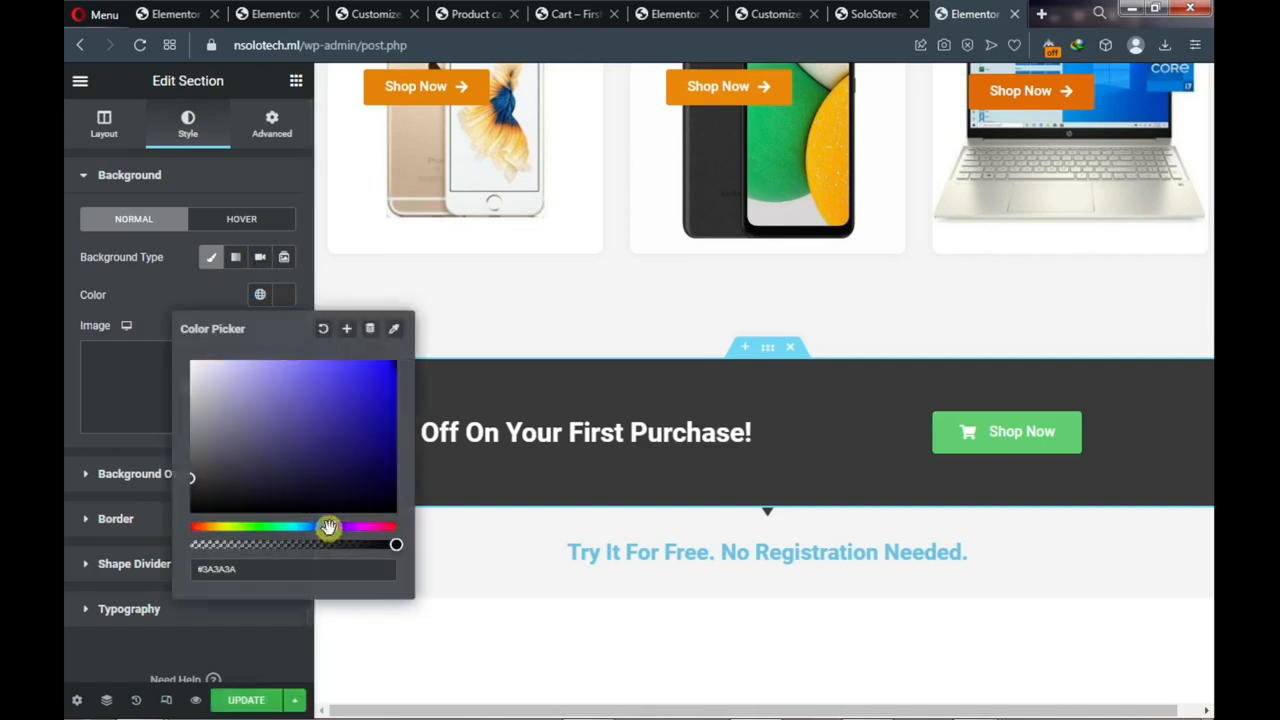
click(385, 394)
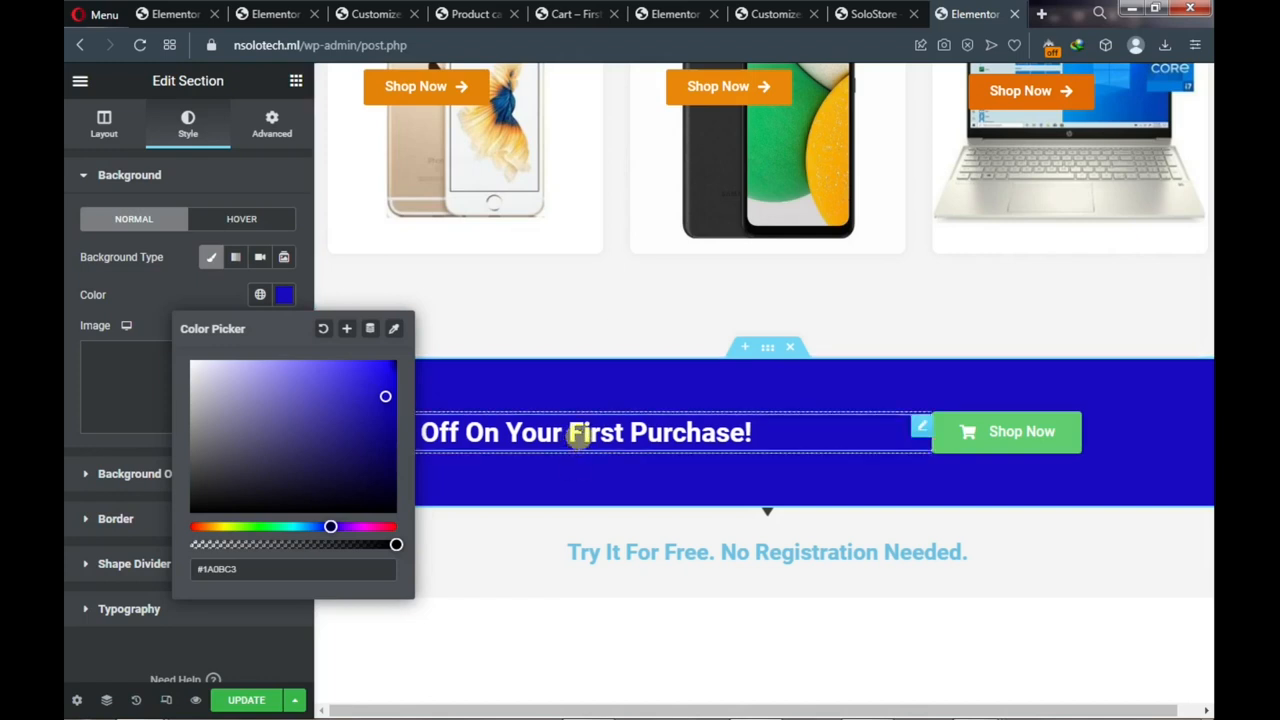
click(578, 433)
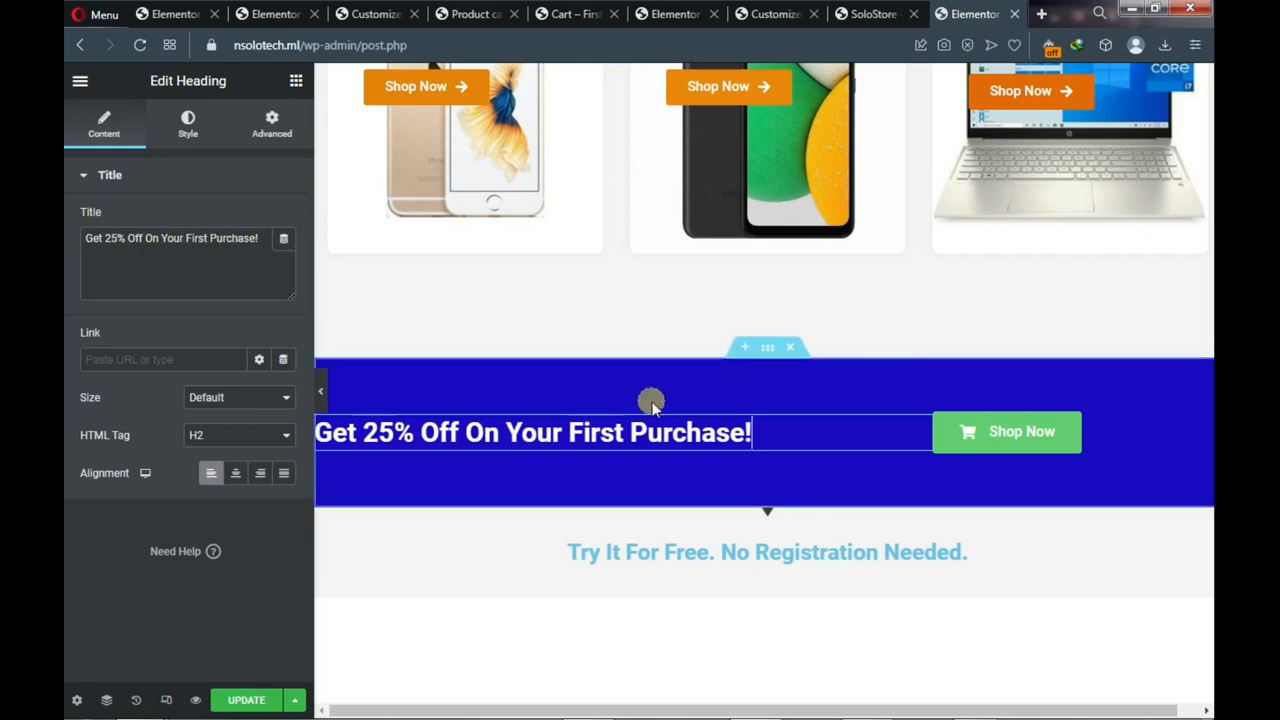
click(996, 449)
click(95, 314)
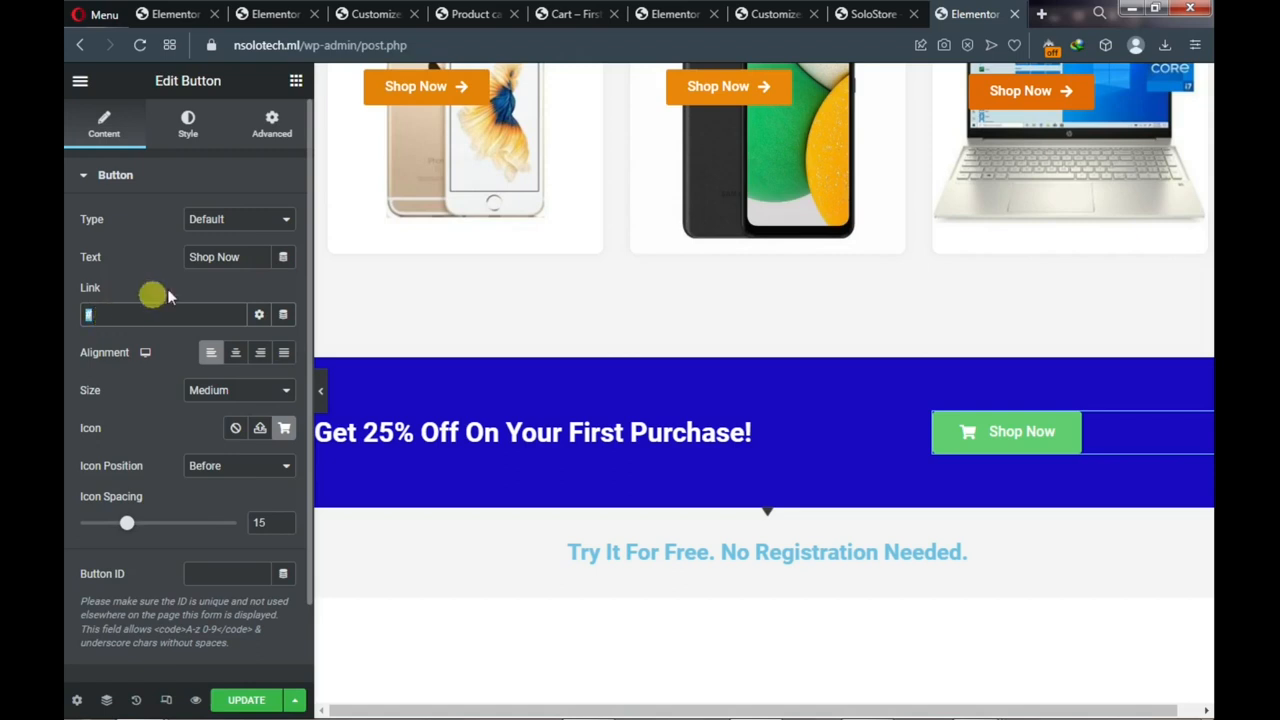
click(467, 16)
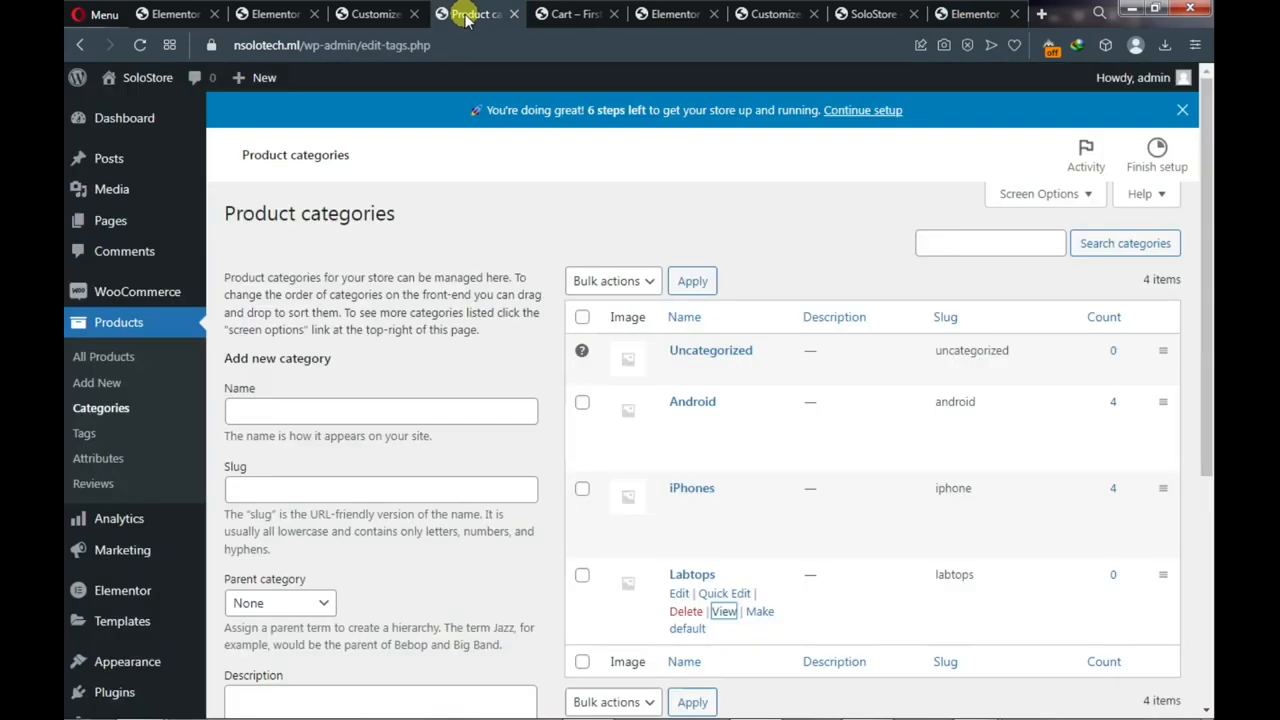
click(576, 16)
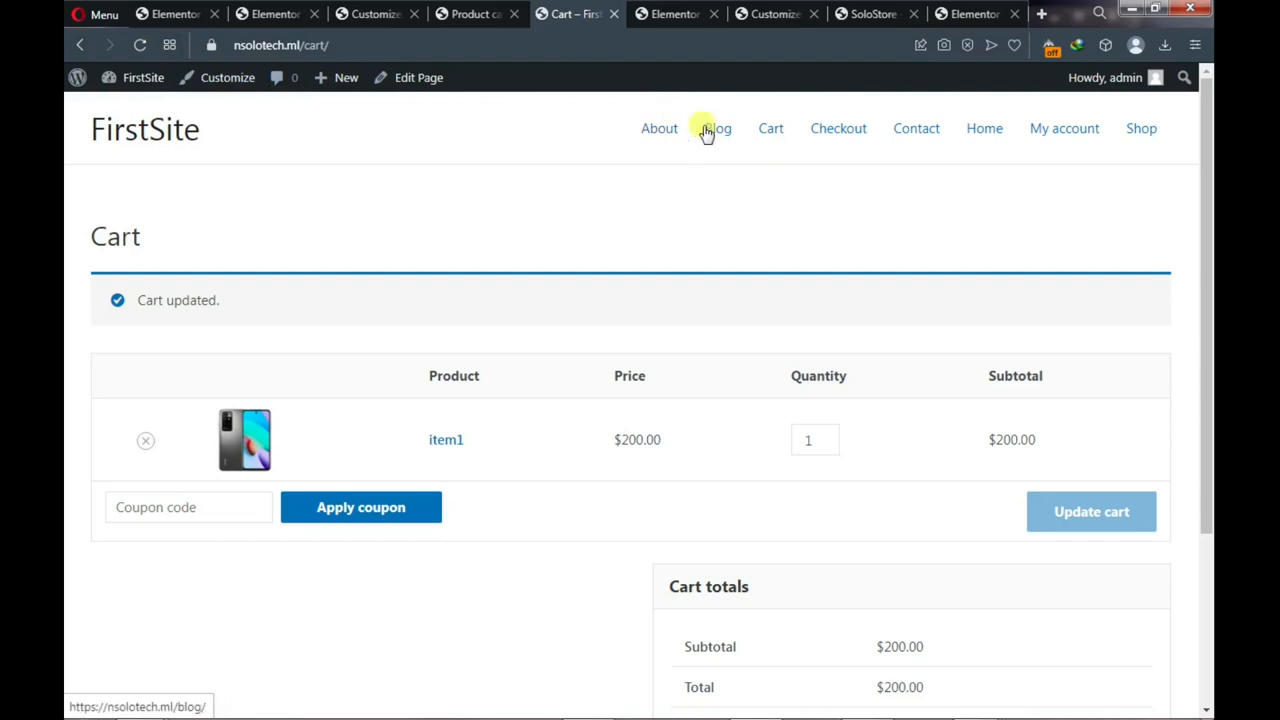
click(138, 46)
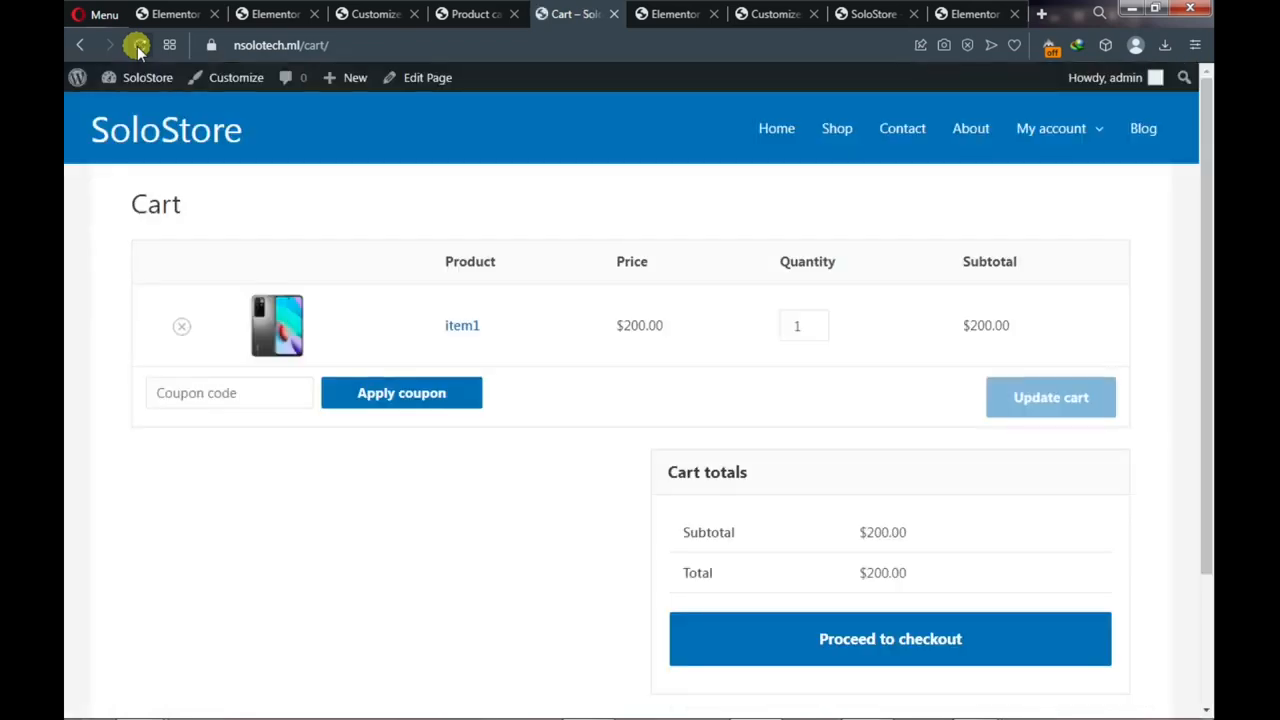
mouse_move(208, 136)
right_click(837, 133)
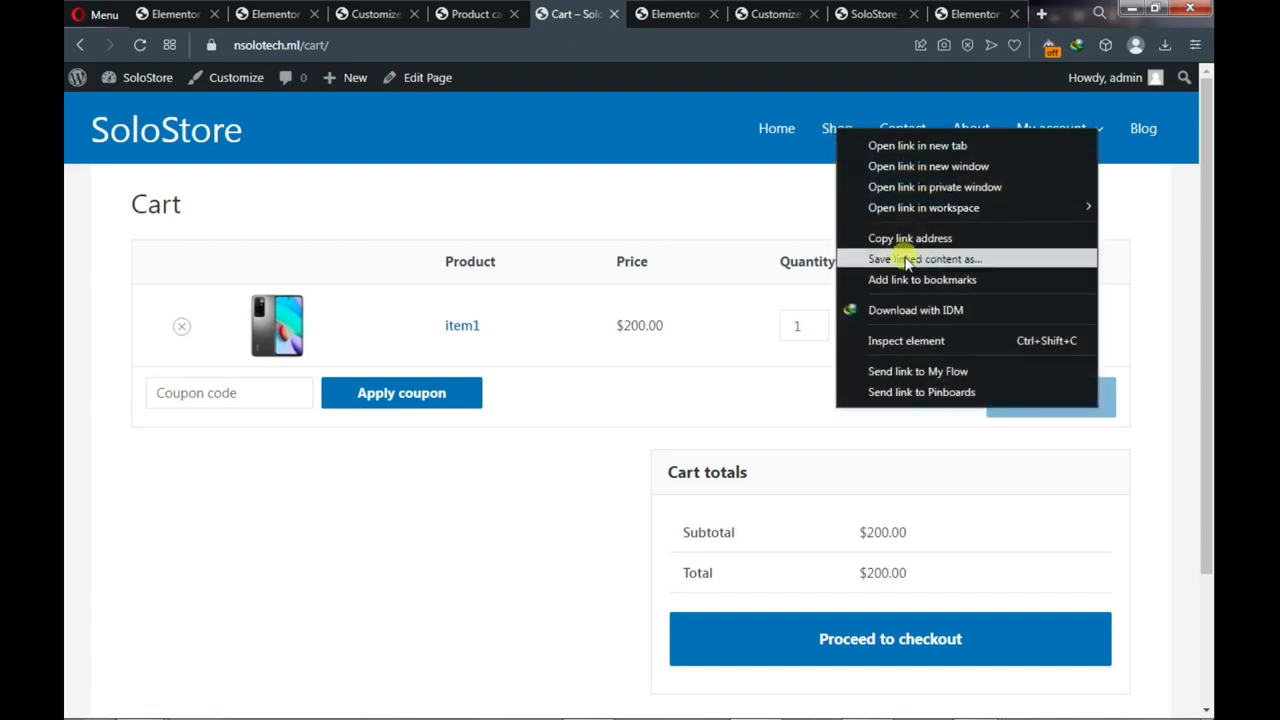
click(895, 238)
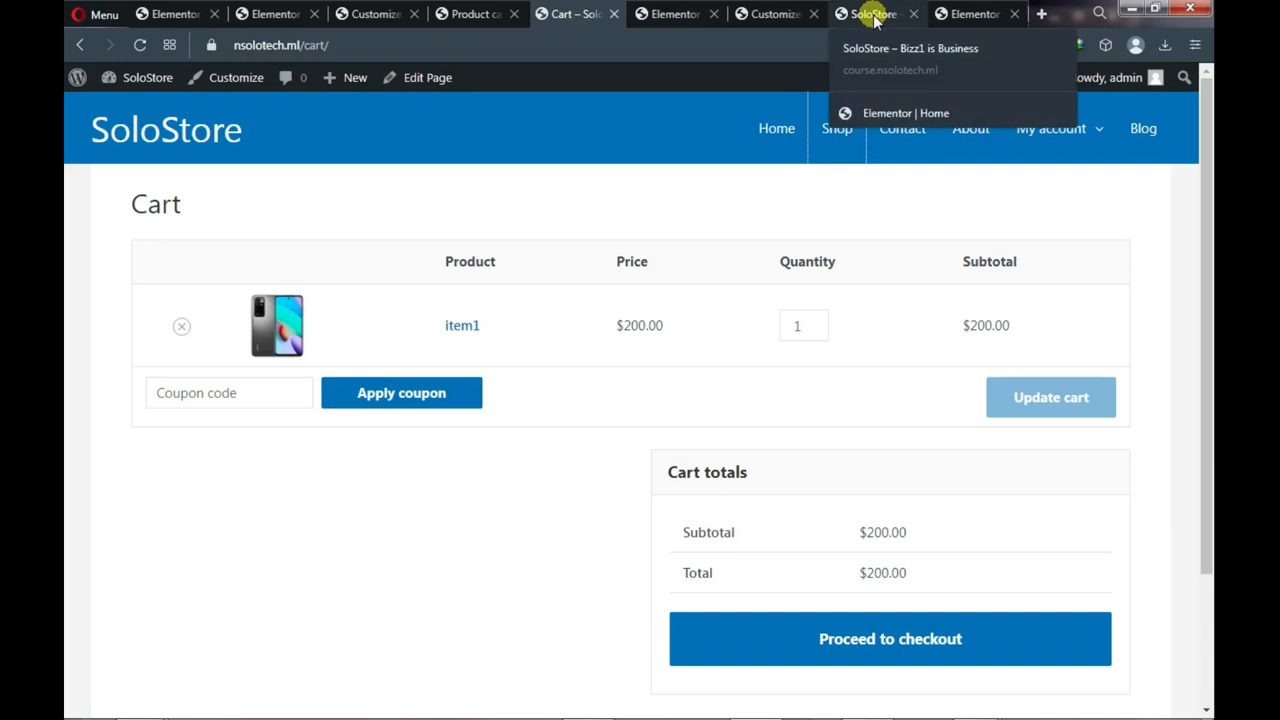
click(967, 22)
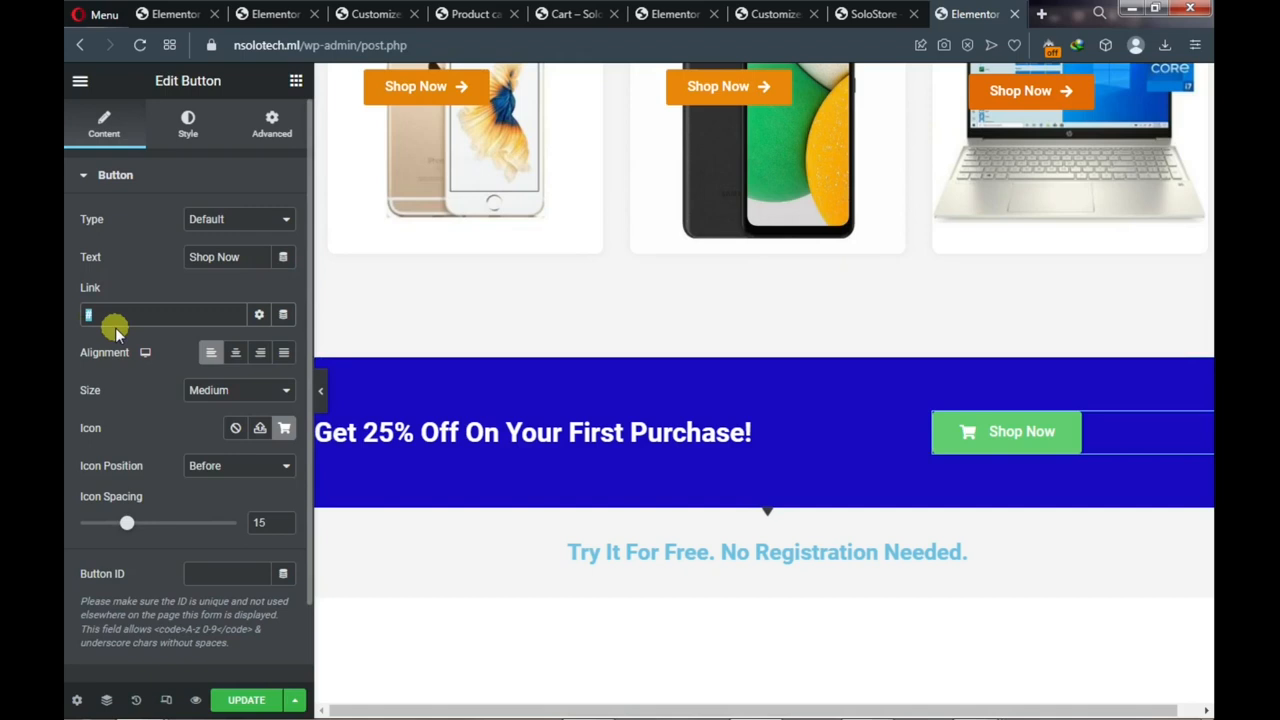
key(ctrl+v)
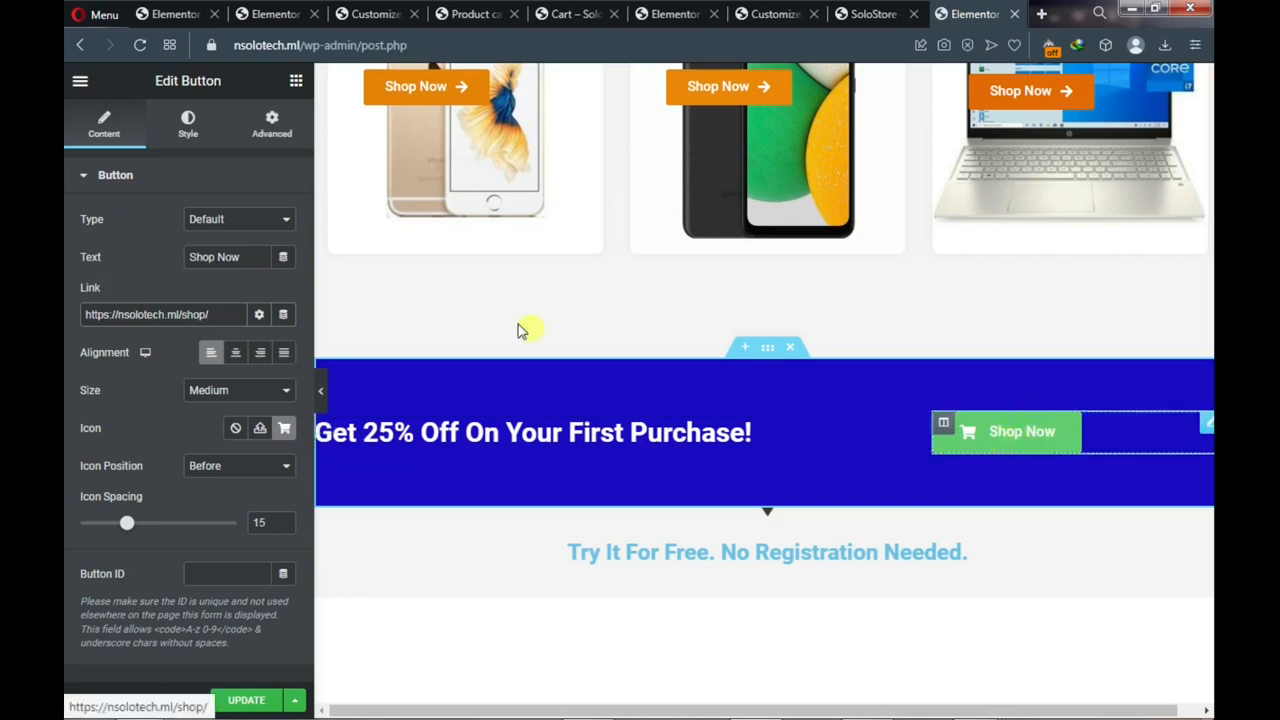
Give the 25% off banner's Shop Now button an orange background color, #E4970E
click(190, 120)
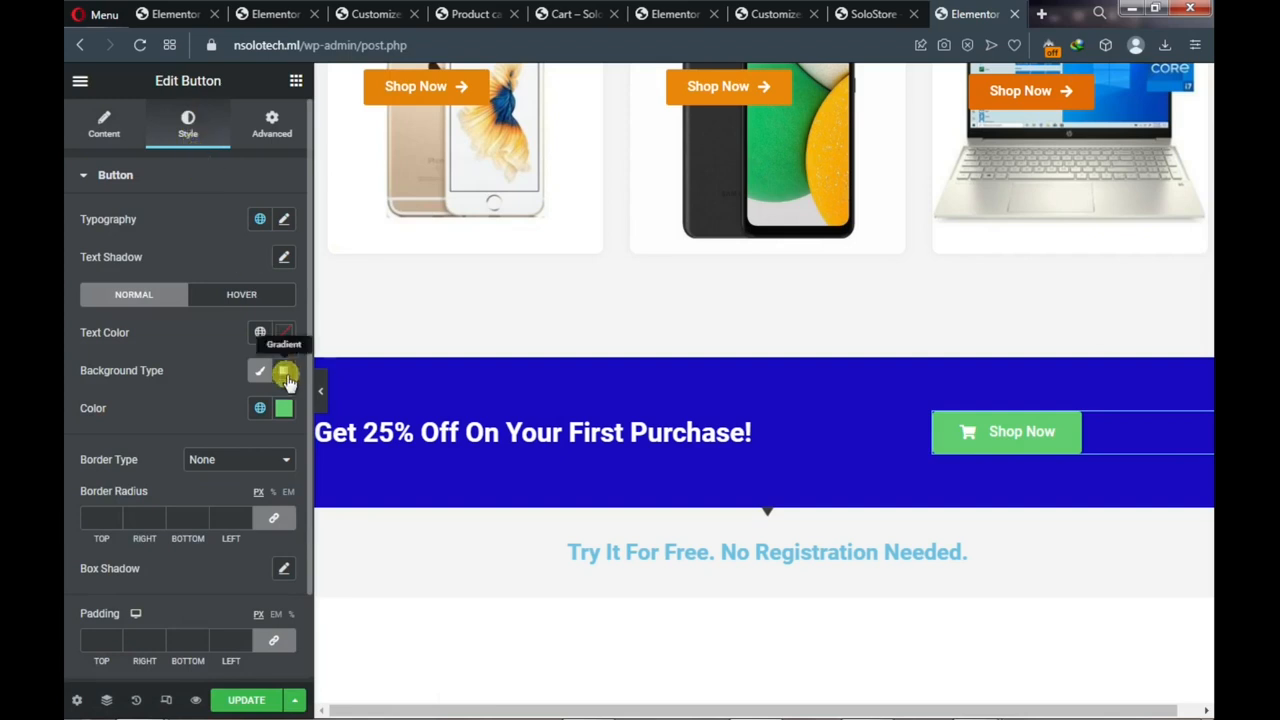
click(284, 408)
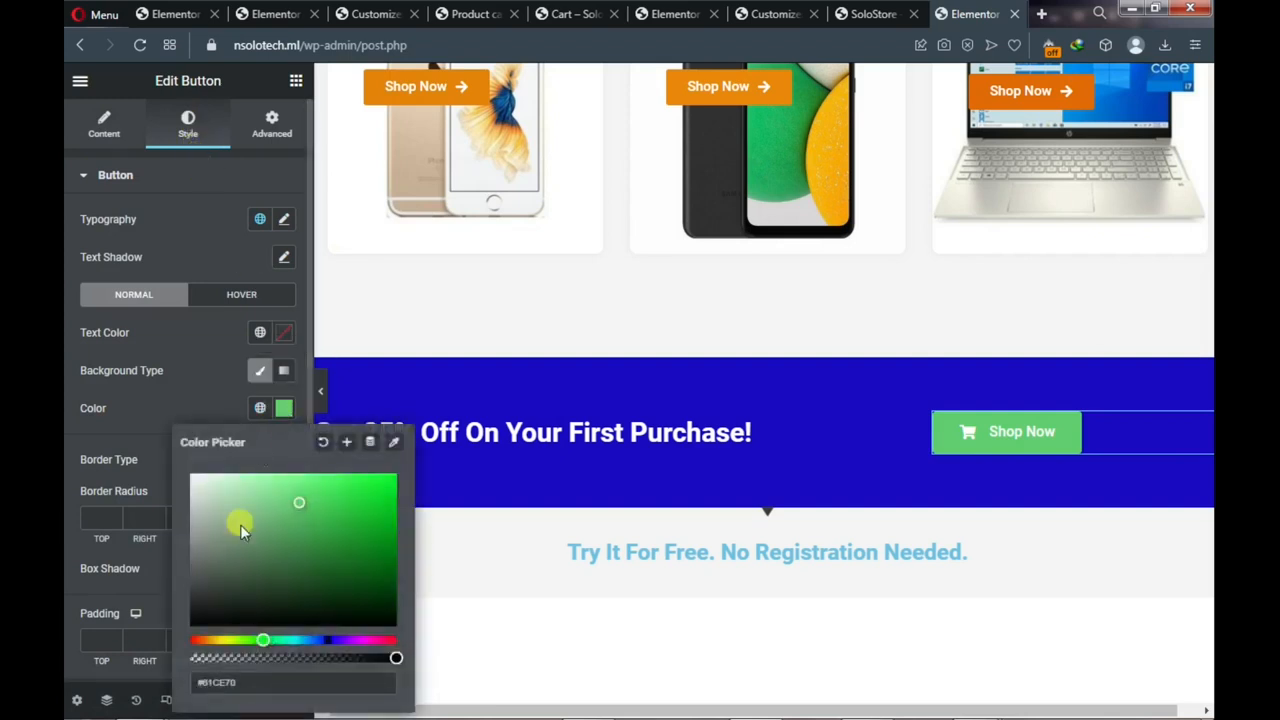
click(209, 641)
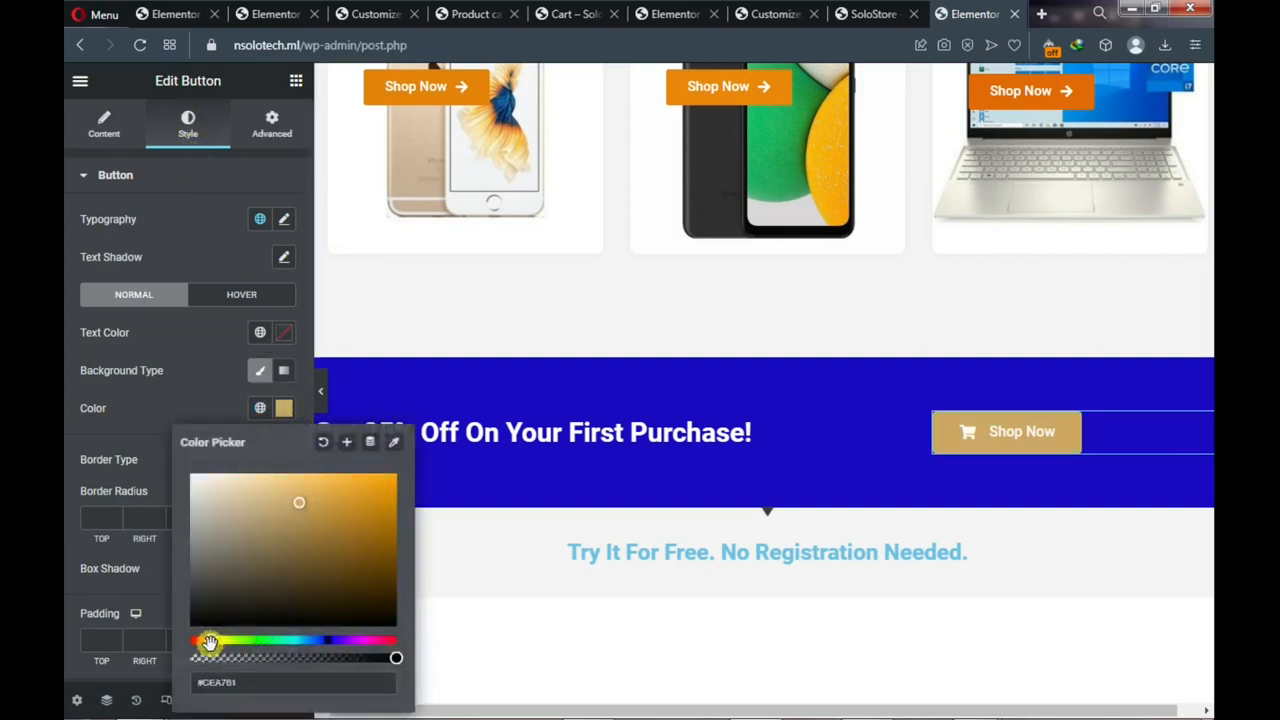
click(383, 489)
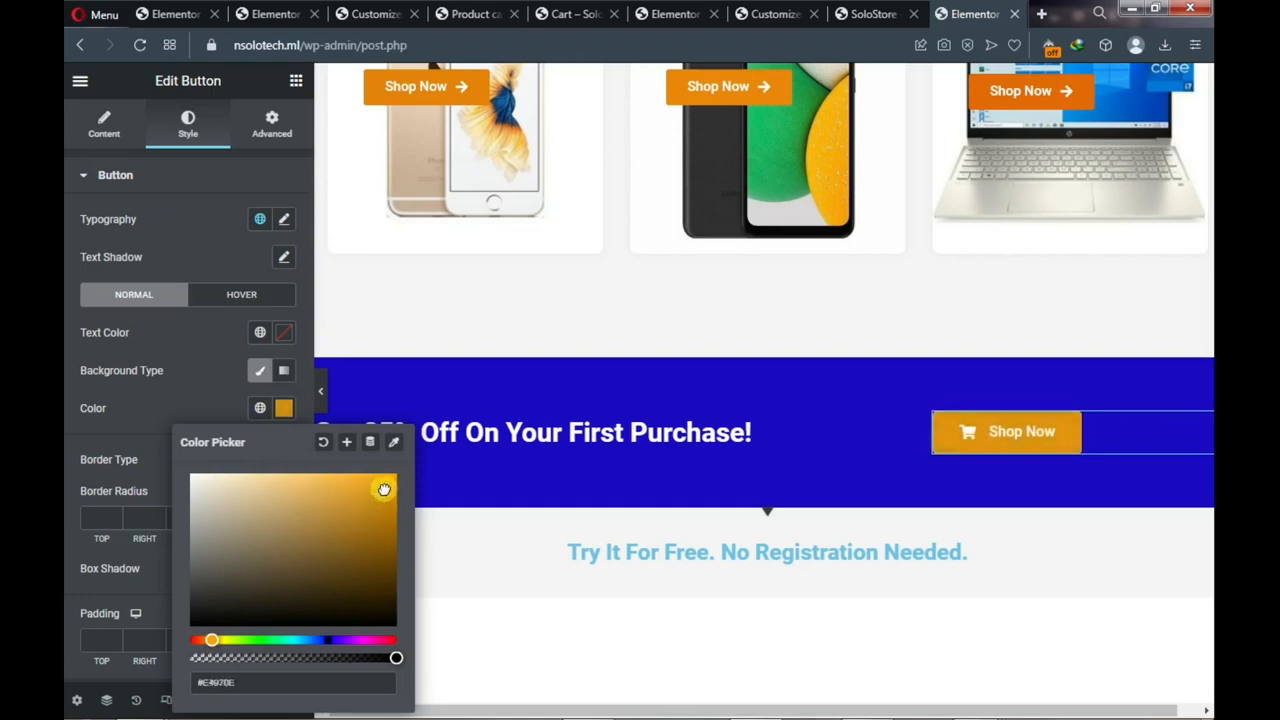
Fine-tune the 25% off banner's Shop Now button background color to orange #E4960C
drag(384, 490, 385, 489)
scroll(634, 389, down, 2)
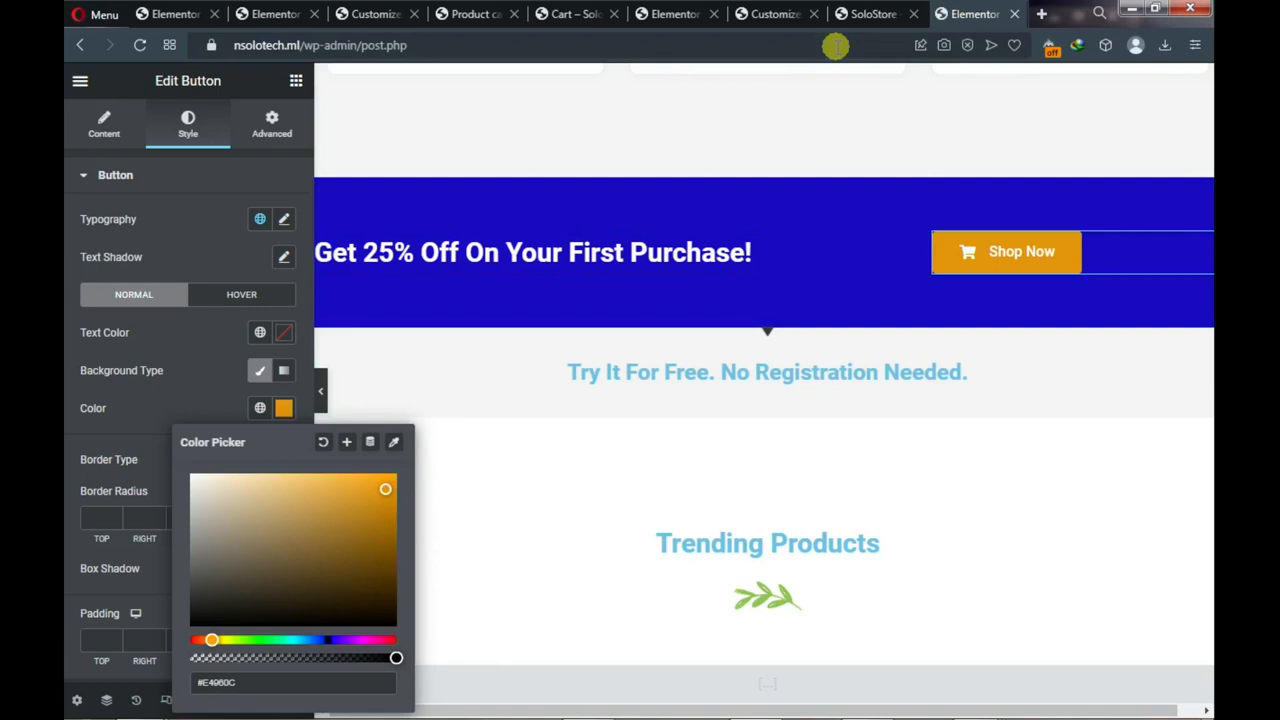
Check the reference site's promo strip and give the "Try It For Free. No Registration Needed." section a red background, #DE0F0F
click(864, 14)
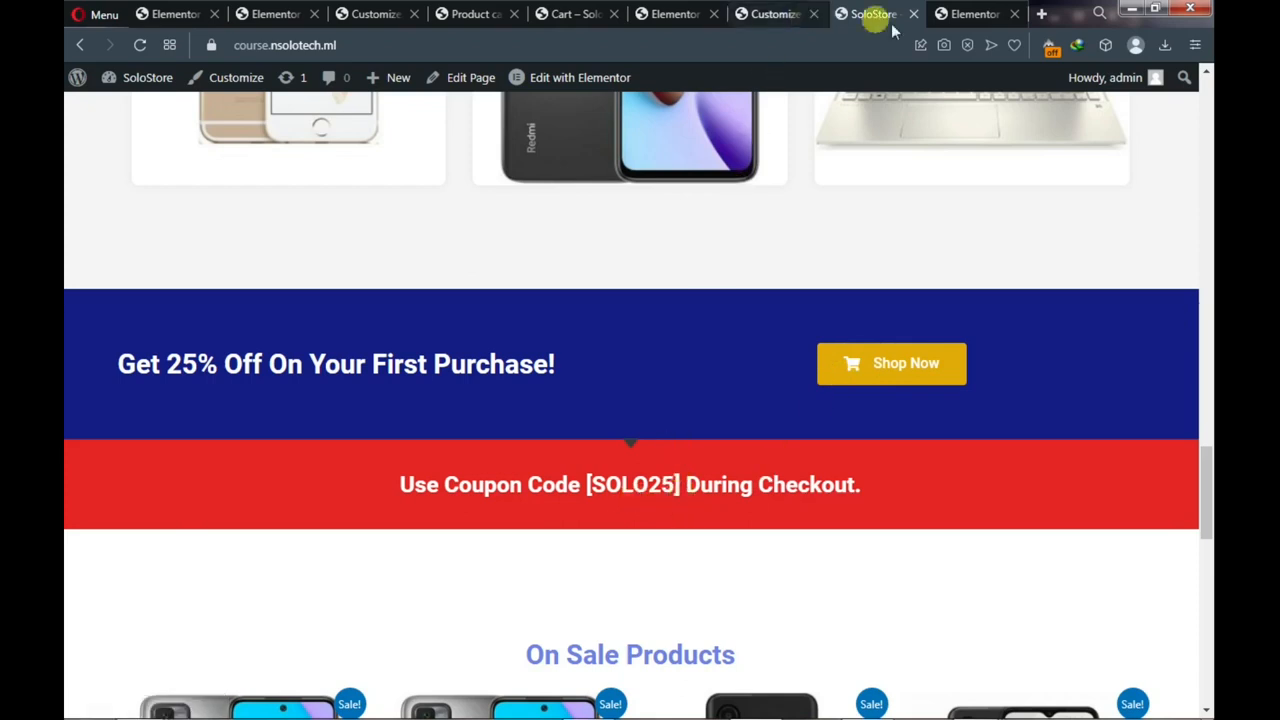
click(972, 15)
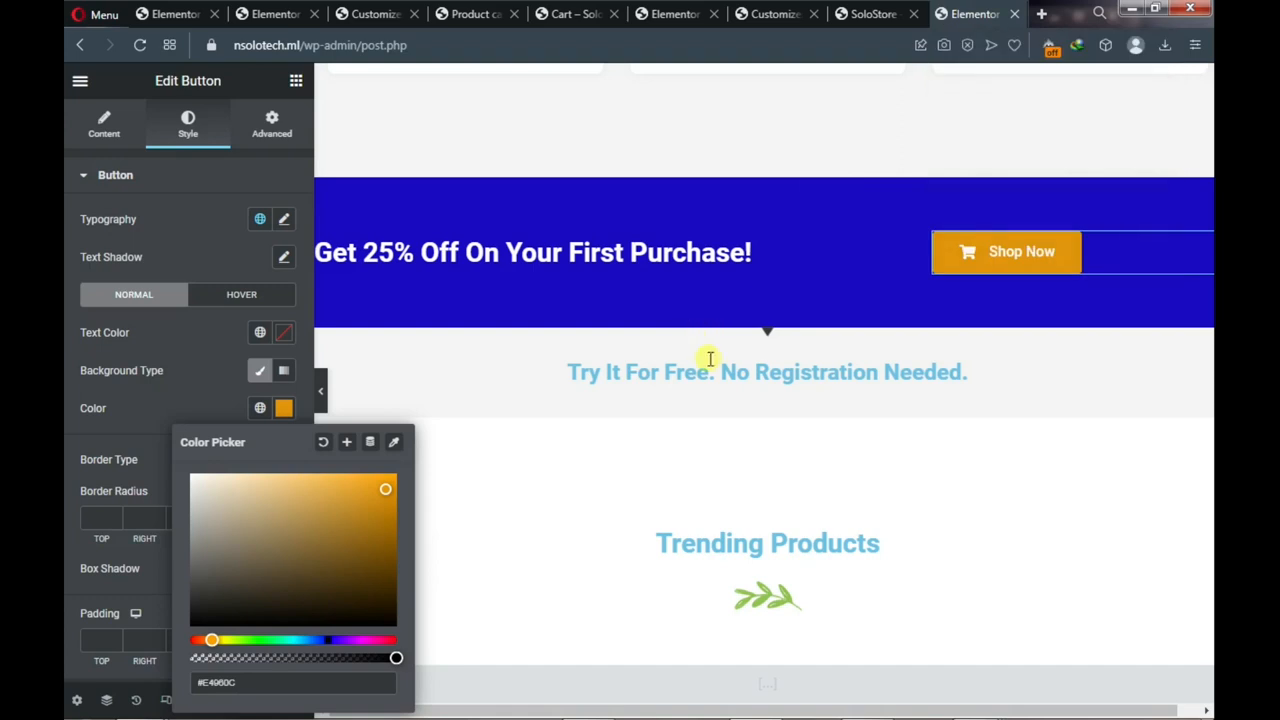
mouse_move(766, 356)
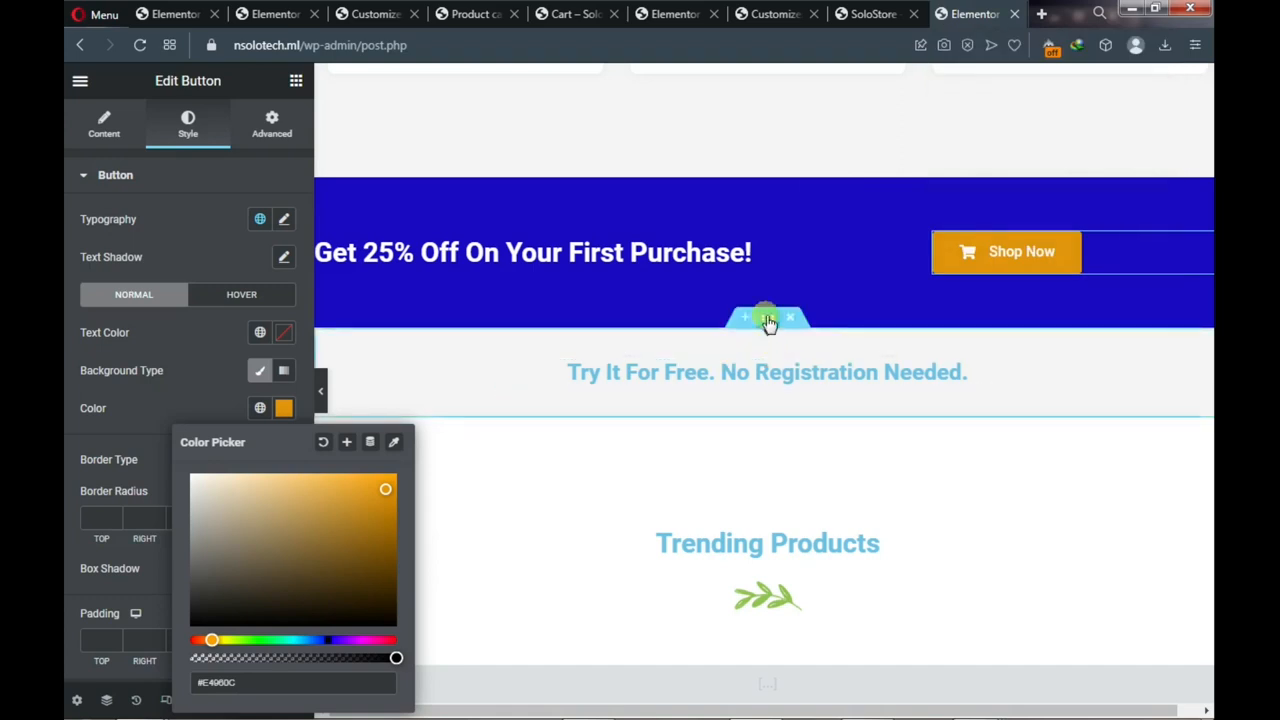
click(767, 319)
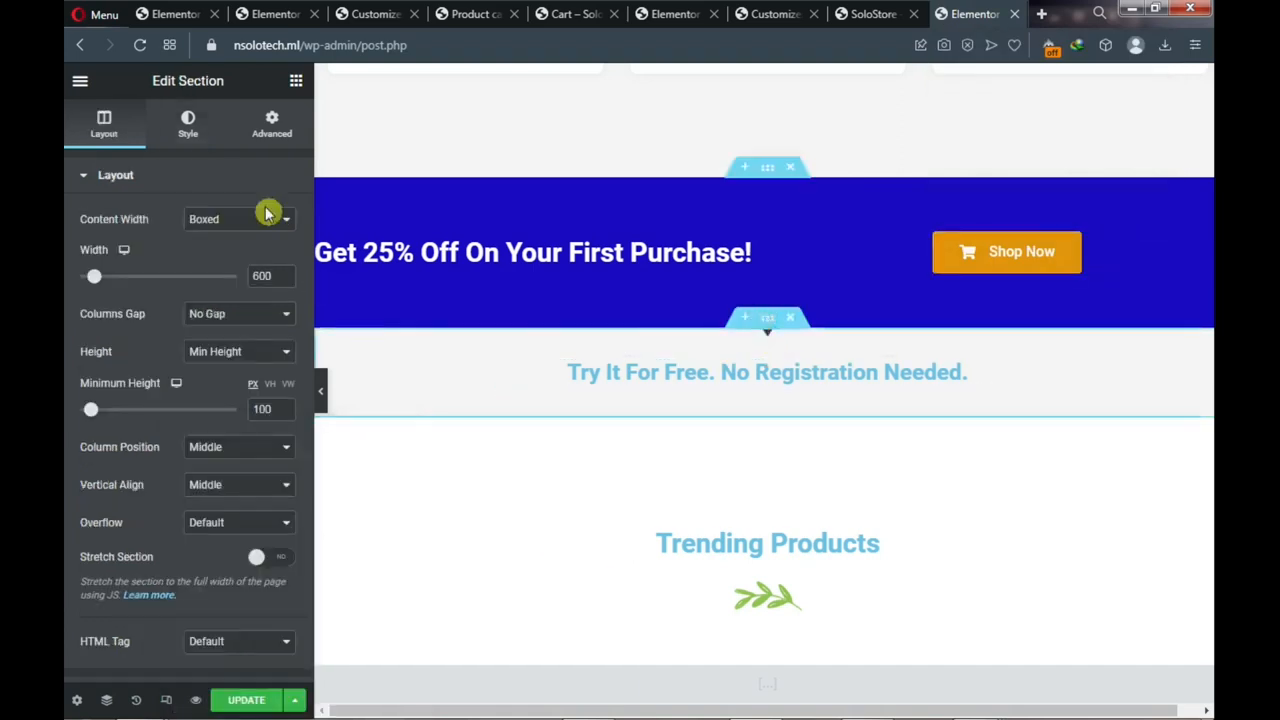
click(190, 125)
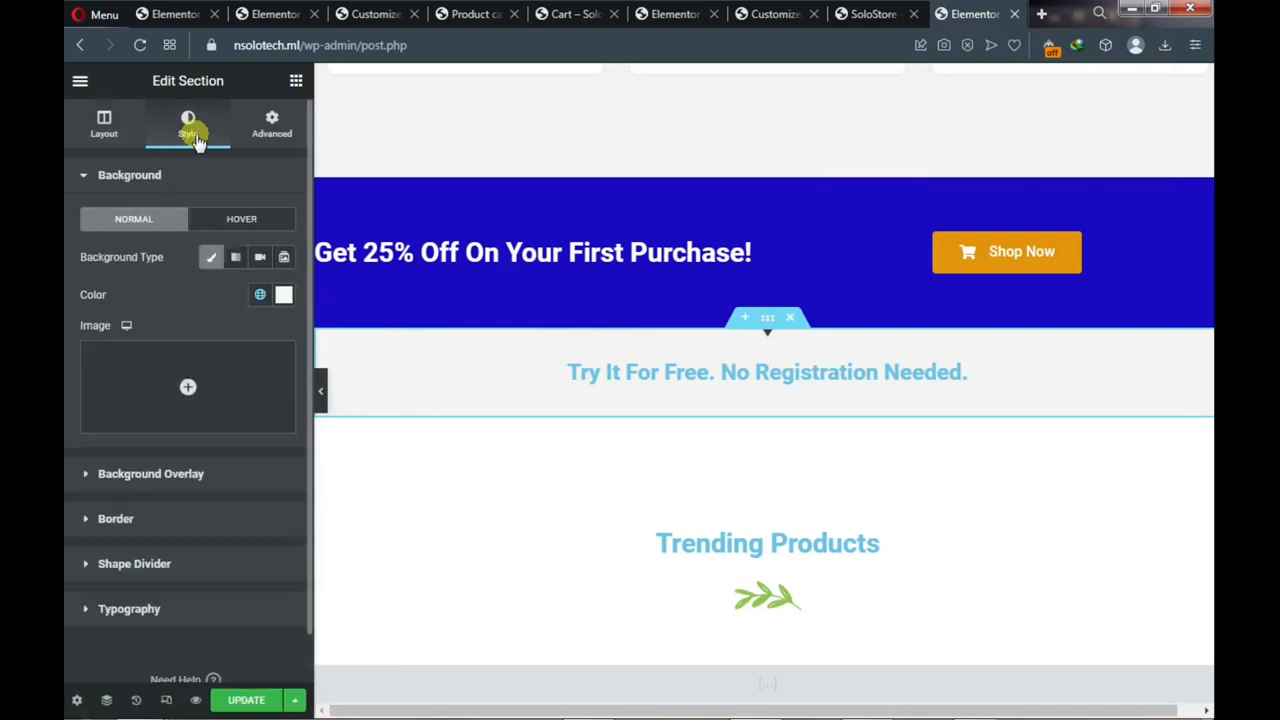
click(284, 296)
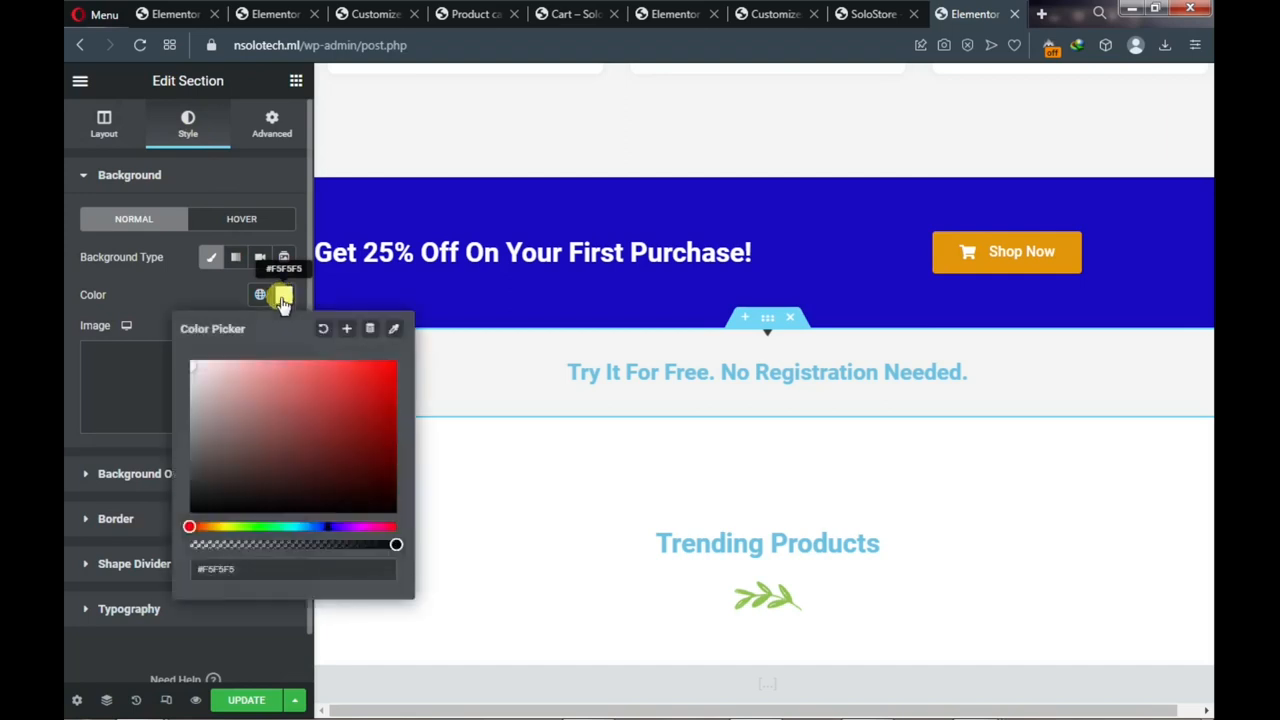
click(381, 378)
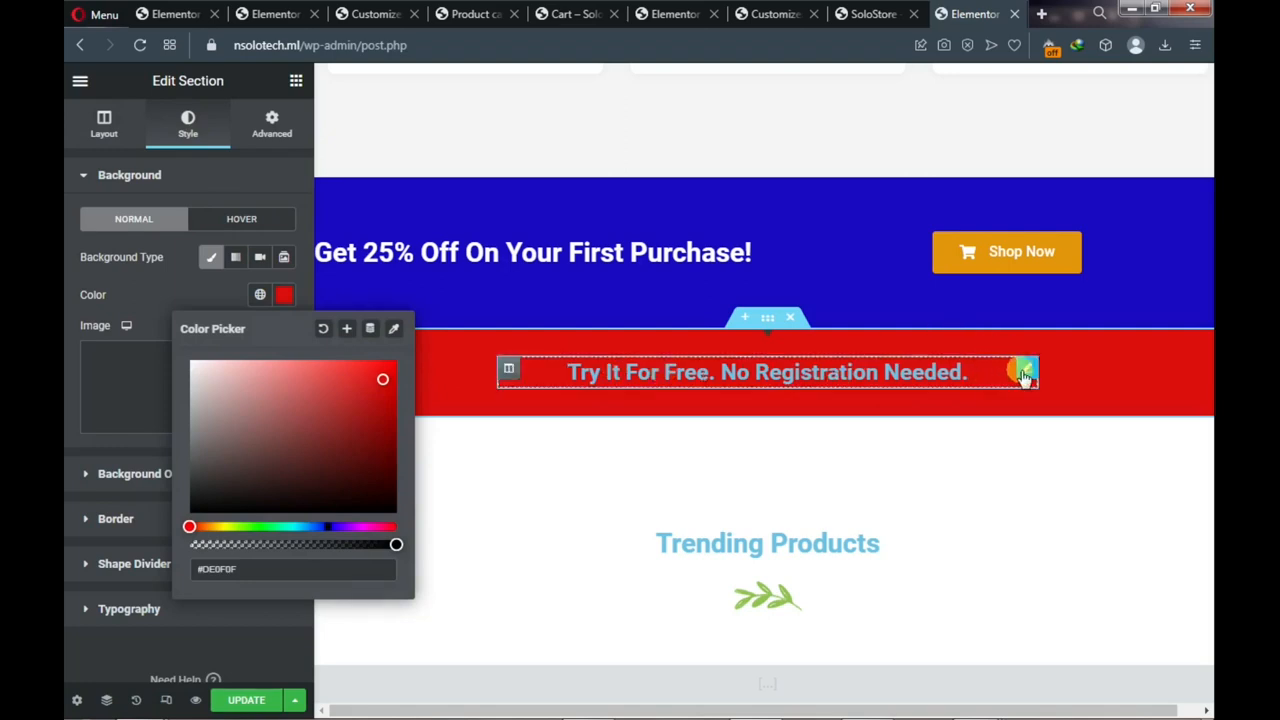
Replace the red section's heading with "Use Coupon Code [SOLO25] During Checkout.", copied from the reference site
click(1018, 374)
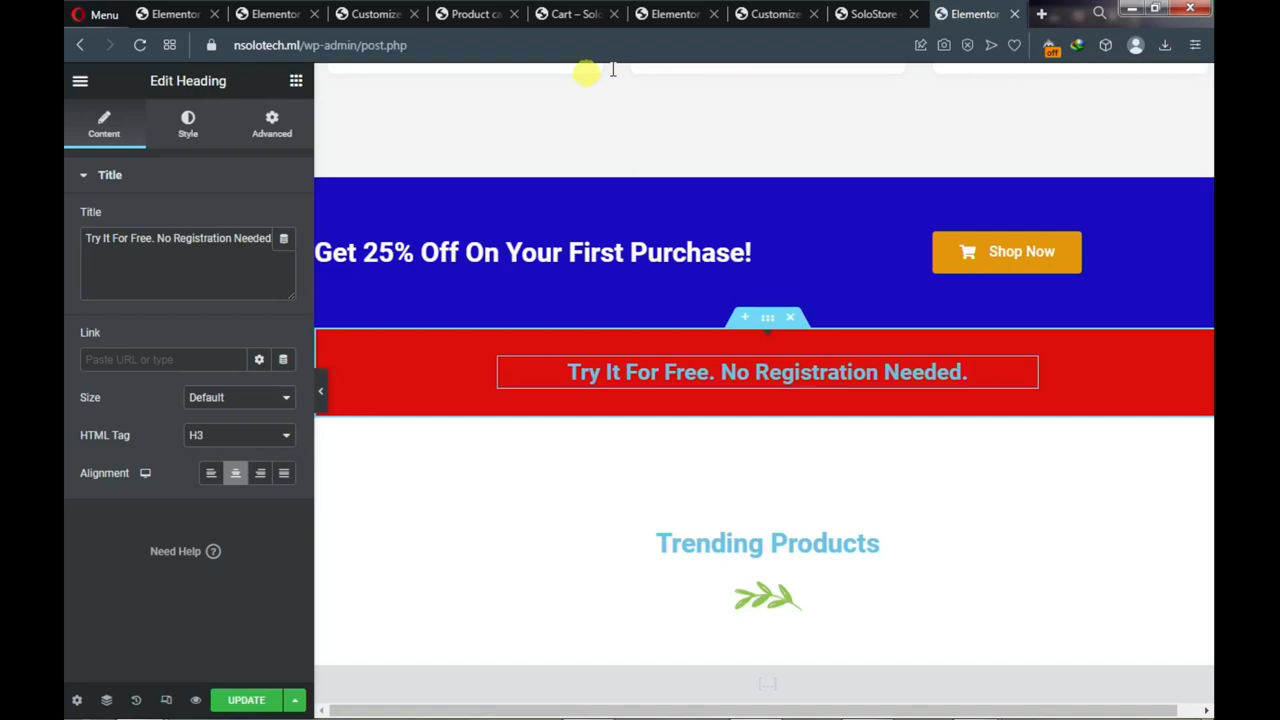
click(873, 14)
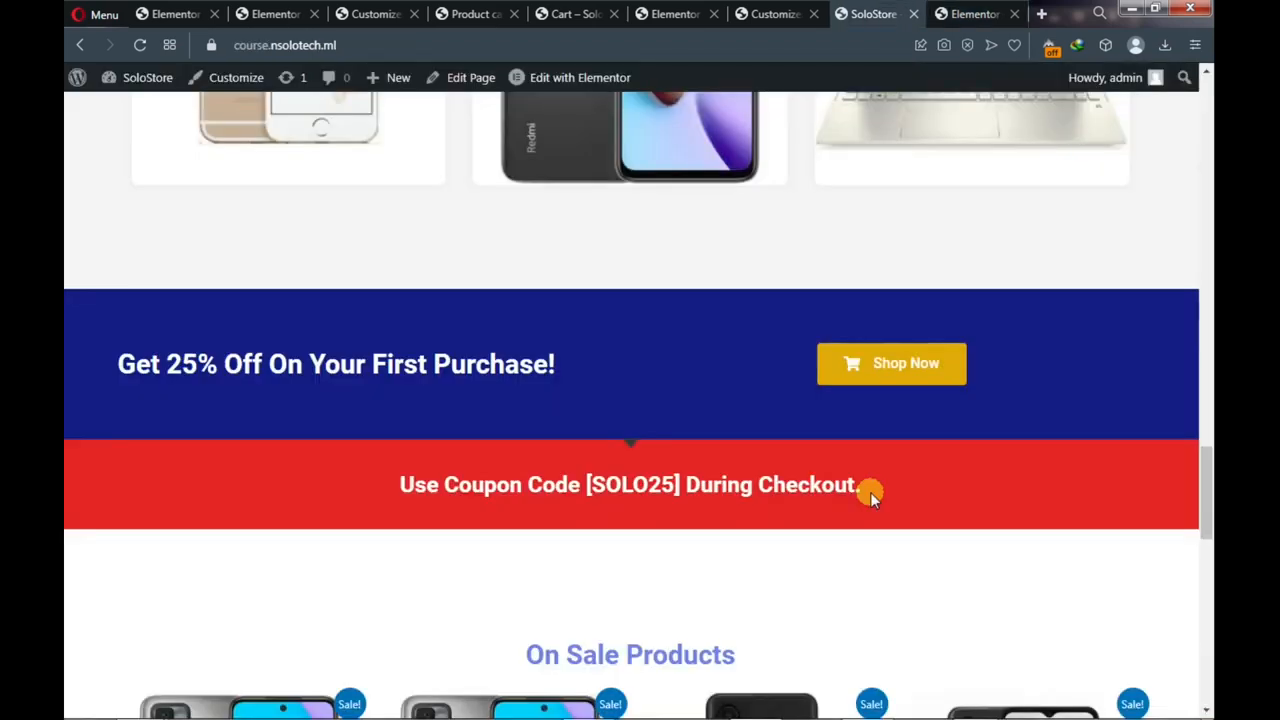
drag(870, 492, 620, 444)
key(ctrl+c)
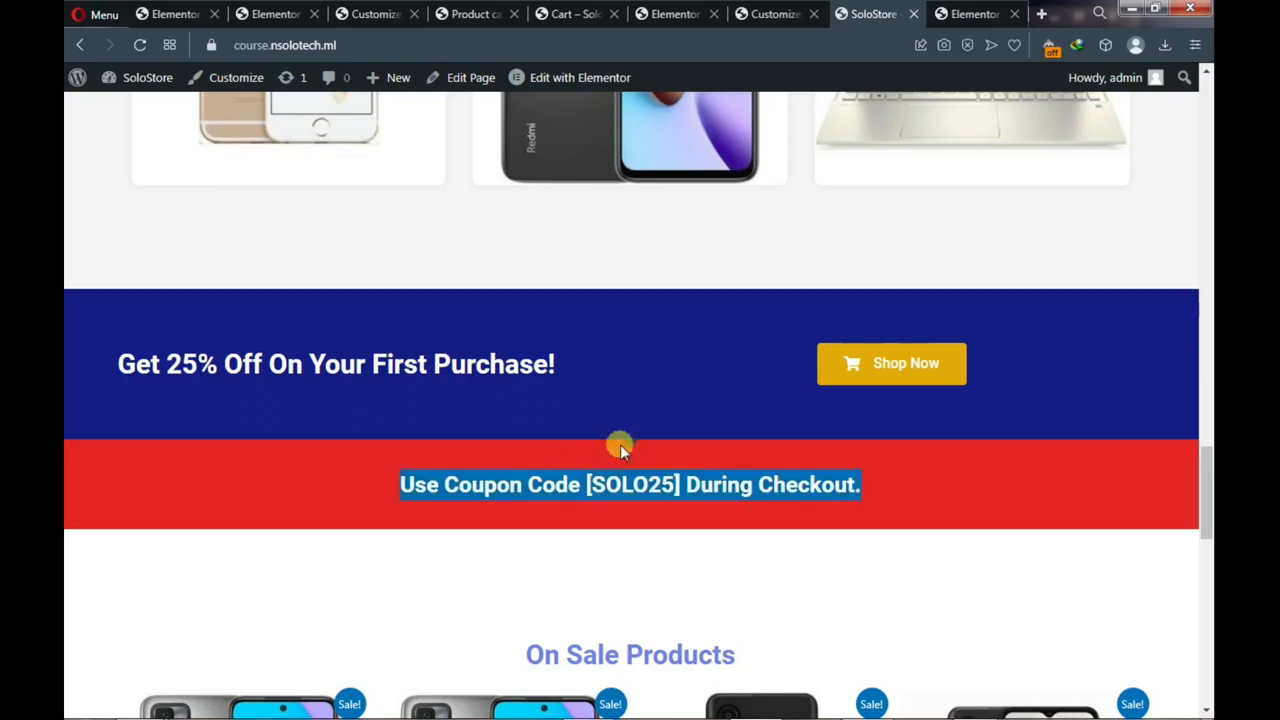
click(973, 14)
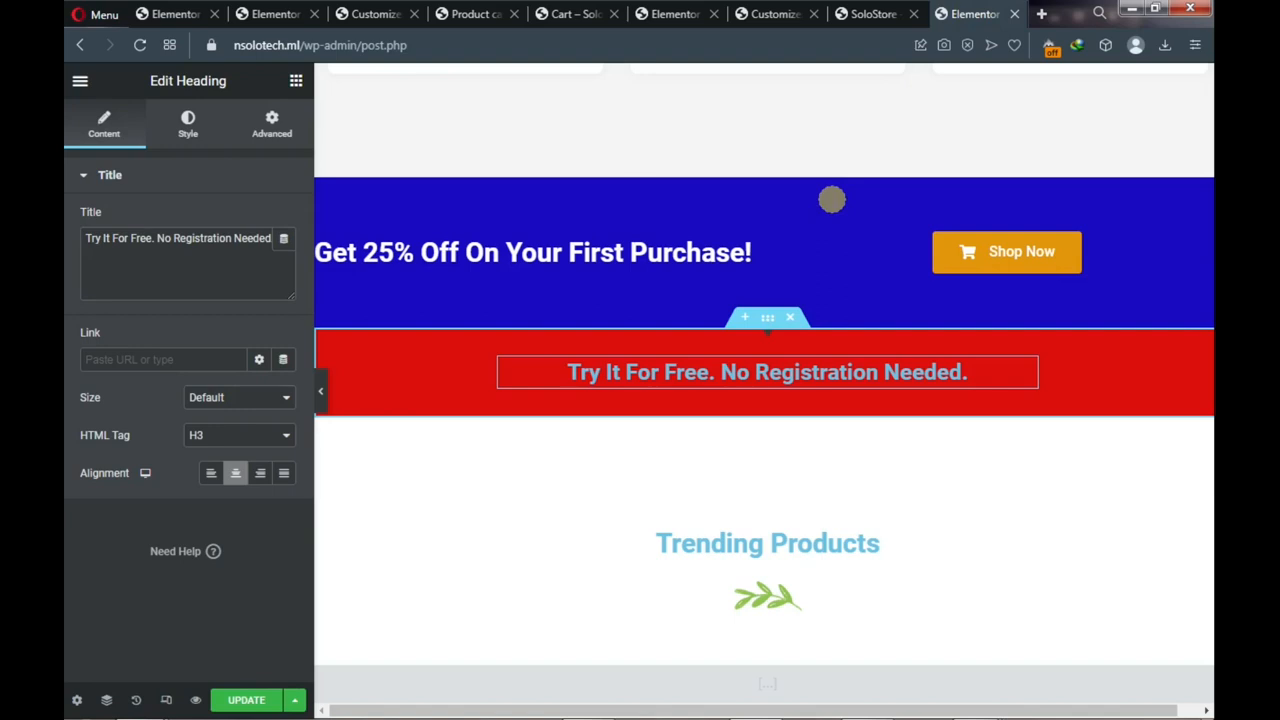
triple_click(196, 237)
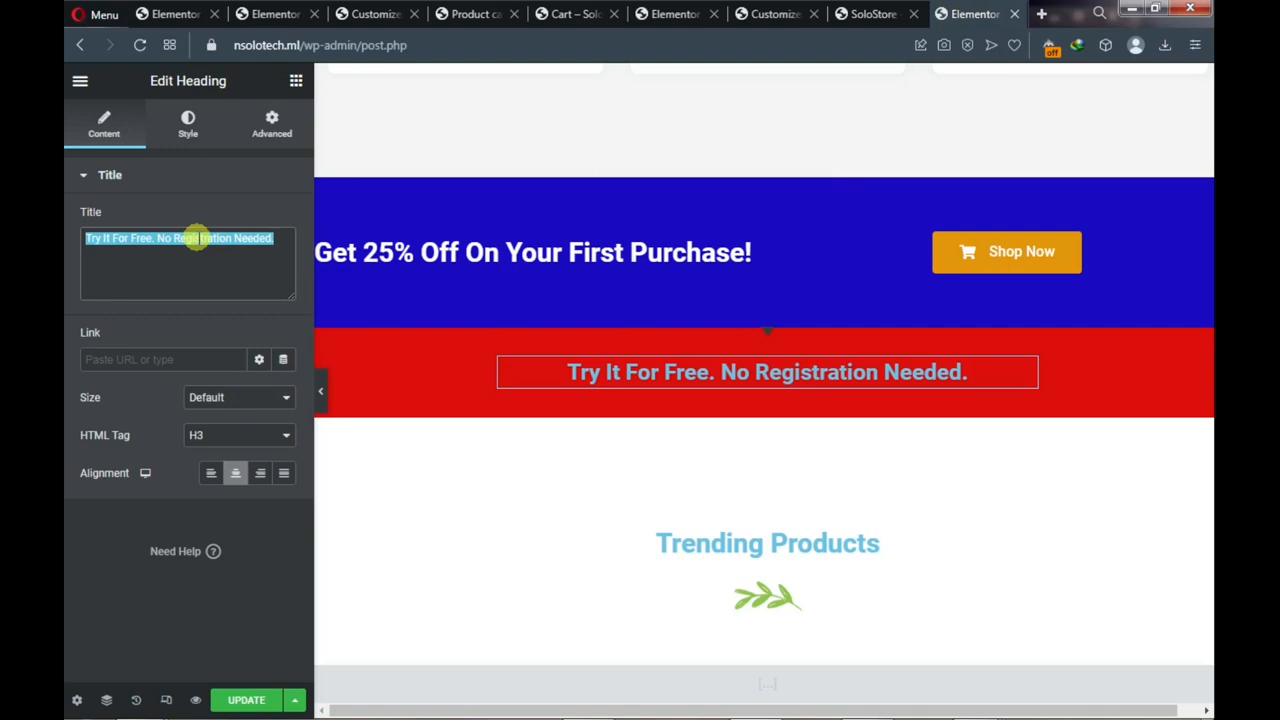
key(ctrl+v)
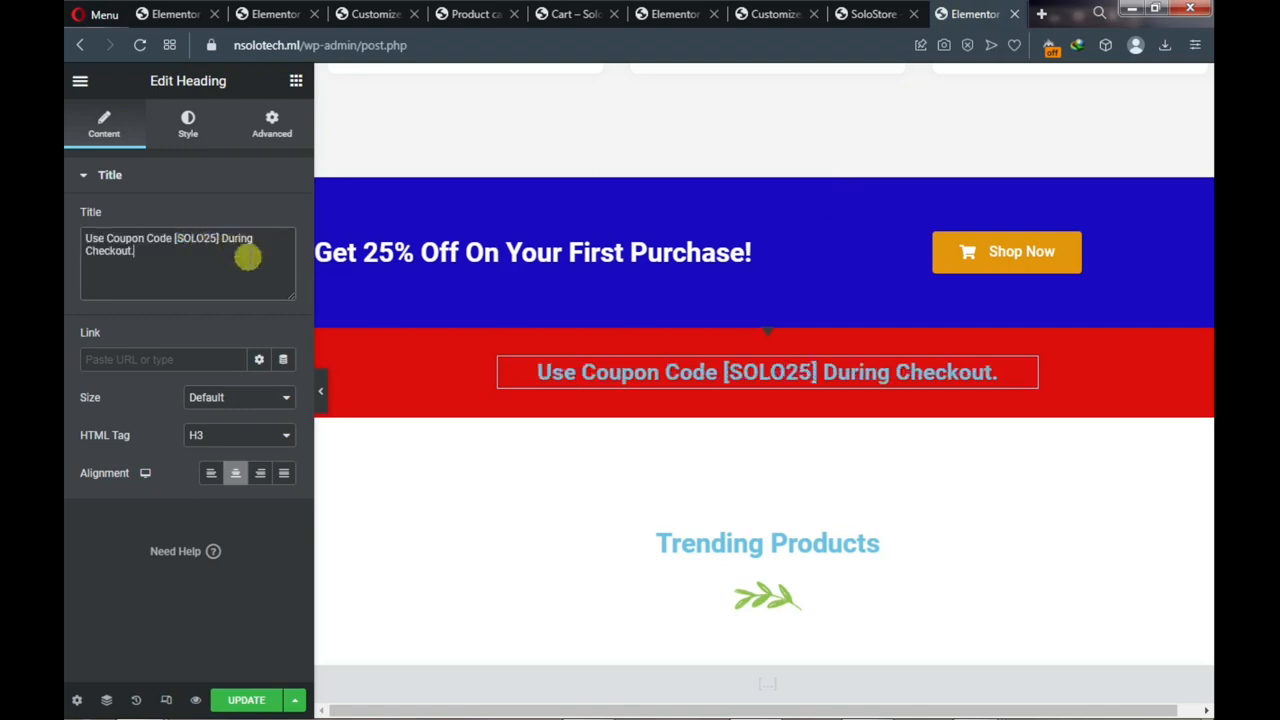
Set the coupon heading's text color to near-white #F5F8F9 and update the homepage
click(190, 124)
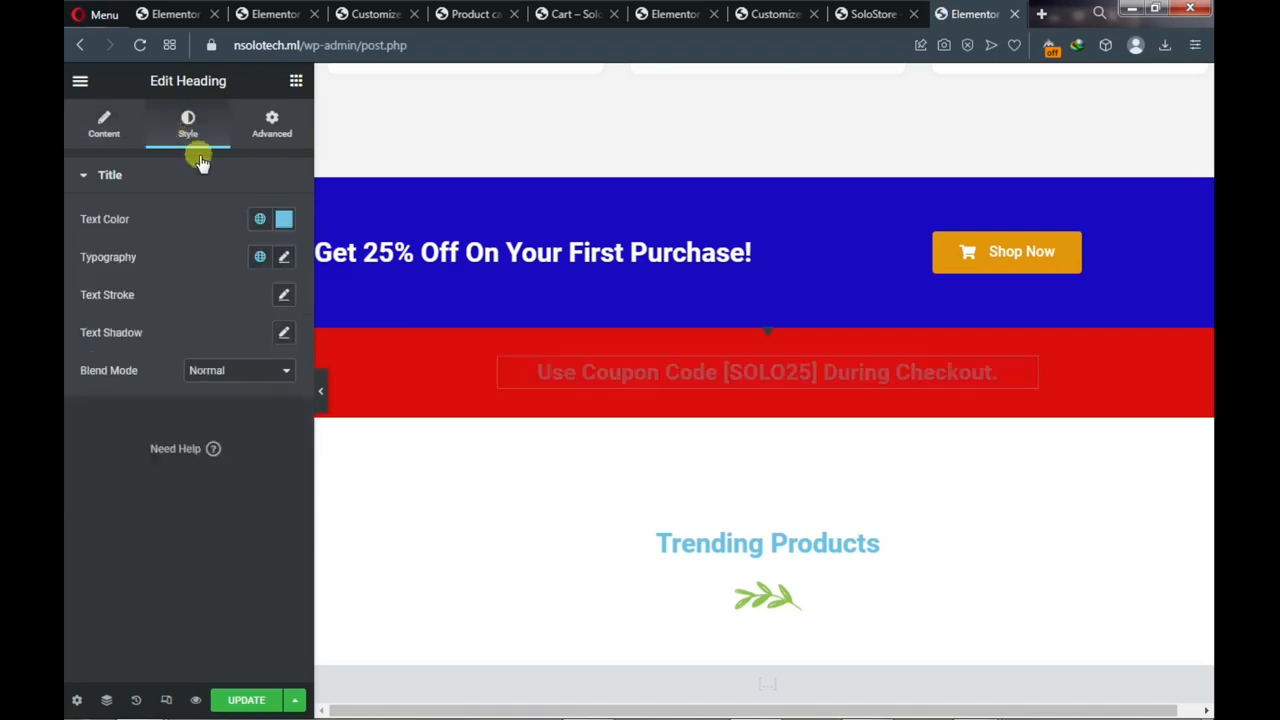
click(284, 221)
drag(293, 292, 191, 289)
scroll(622, 369, down, 1)
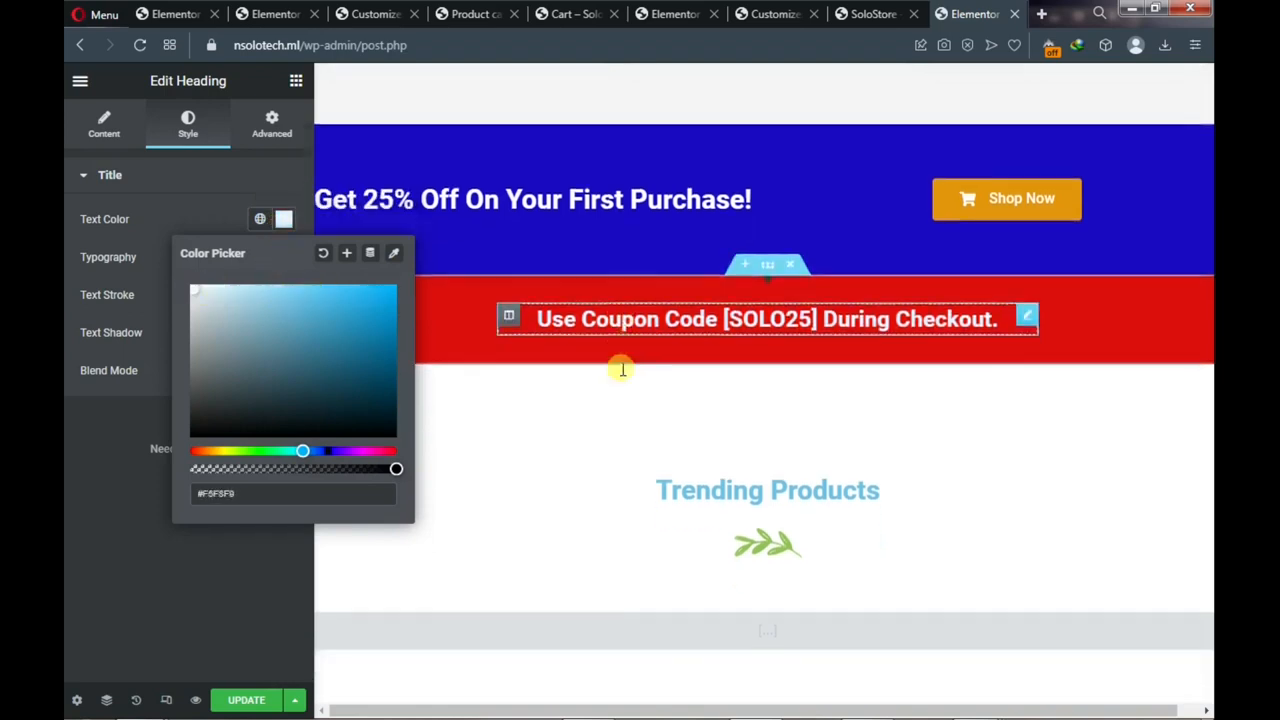
scroll(622, 369, down, 4)
scroll(620, 372, up, 4)
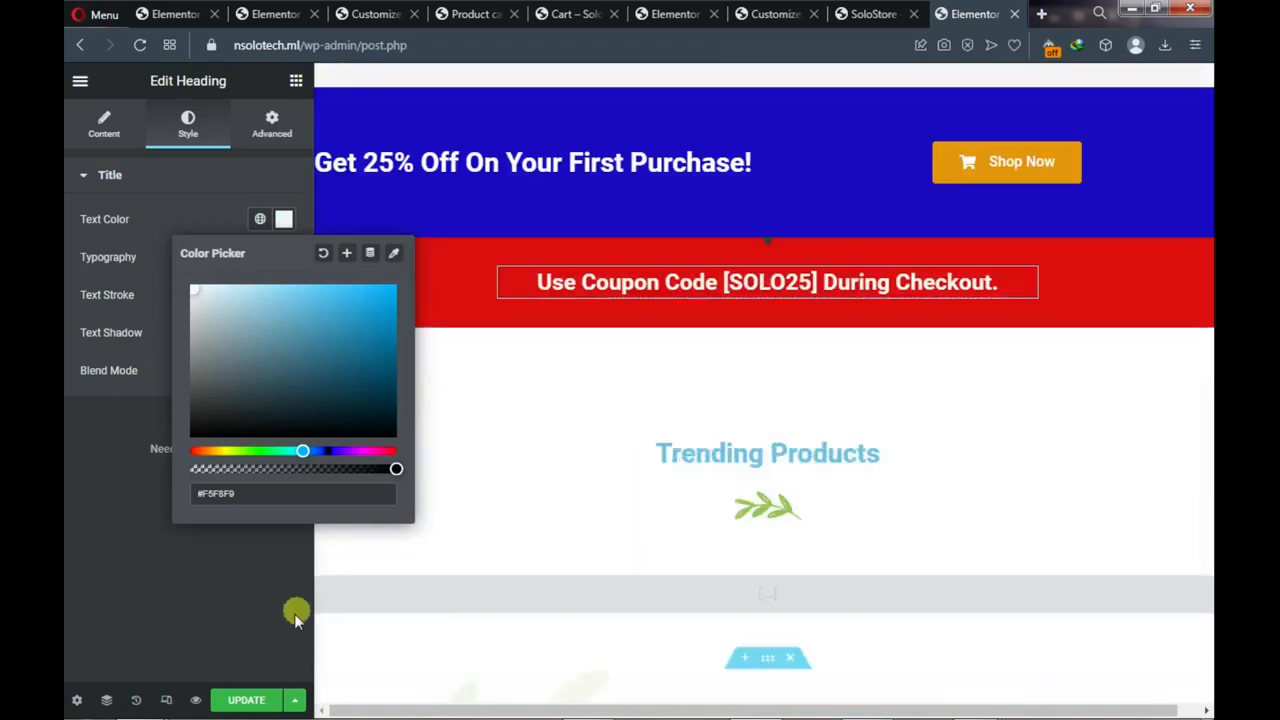
click(237, 703)
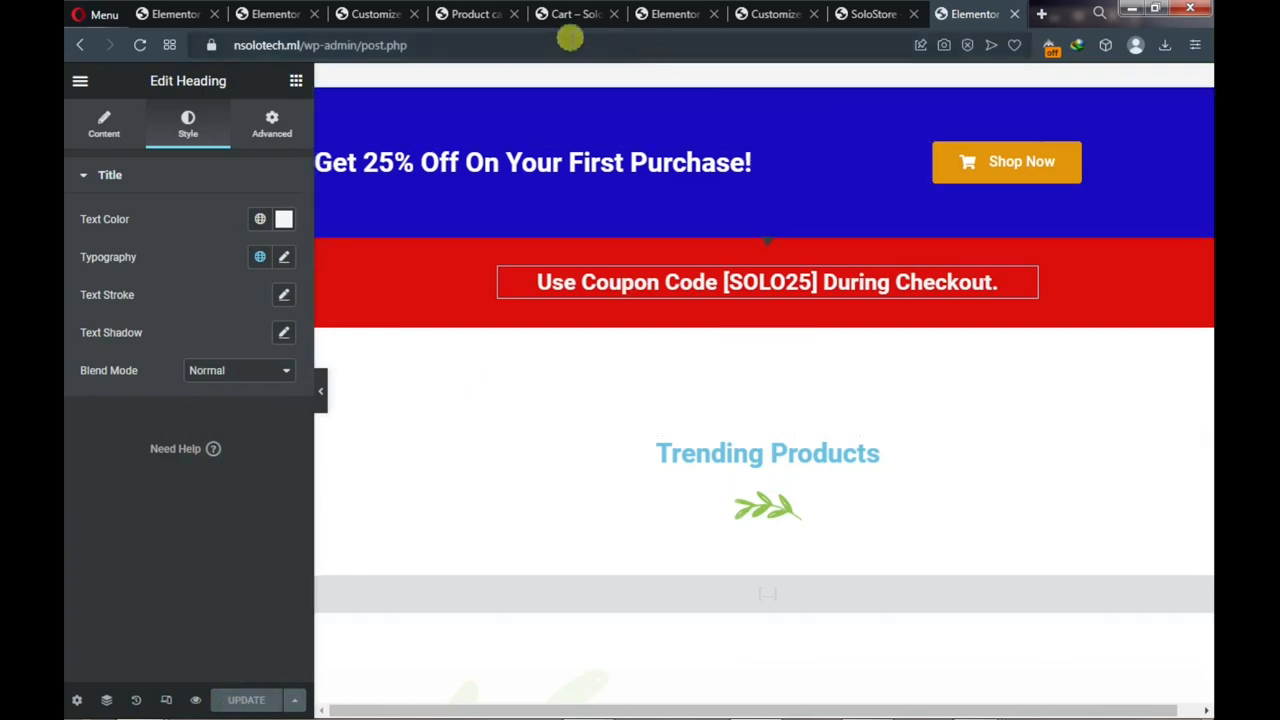
Open the live SoloStore homepage from the cart page and examine its Featured Products section
click(564, 20)
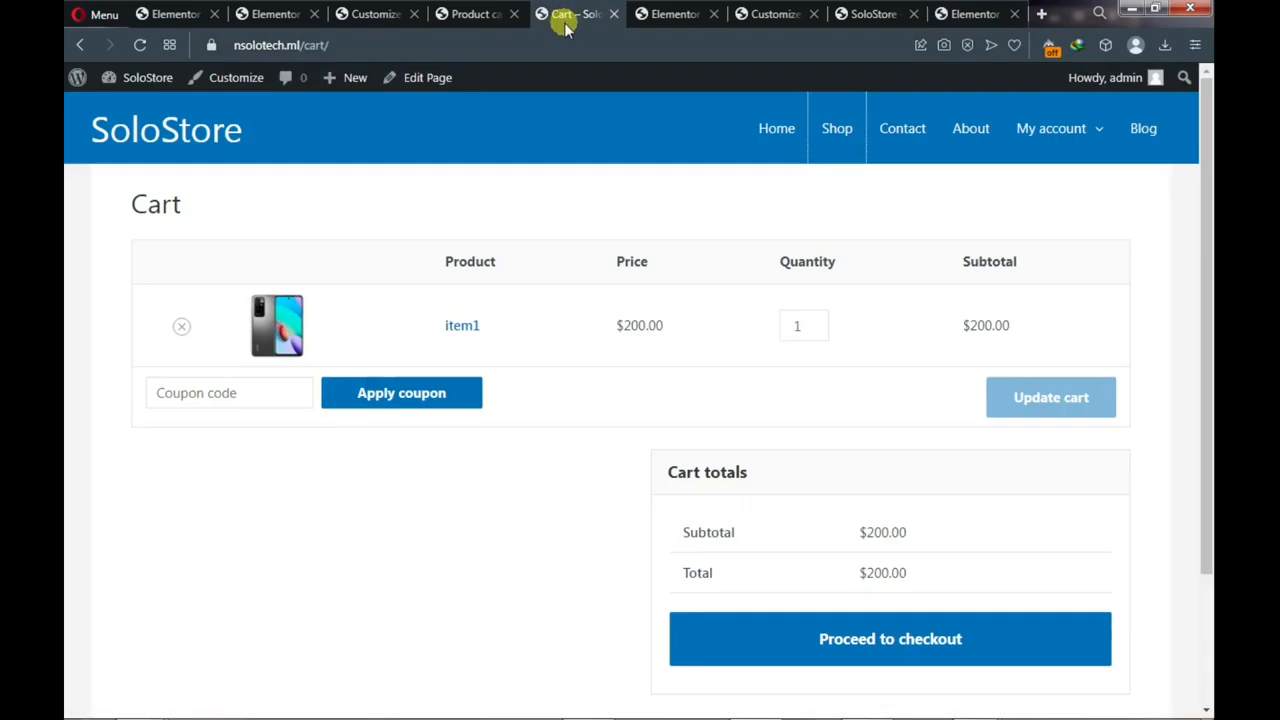
click(773, 133)
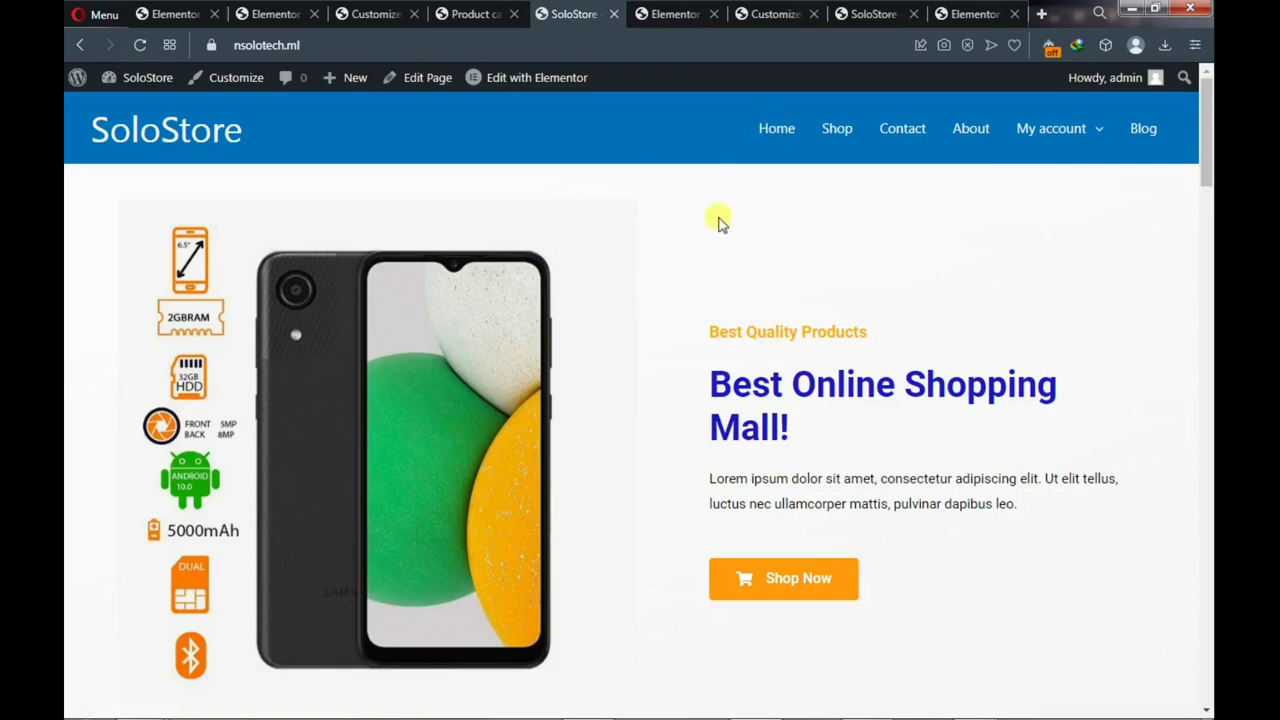
scroll(718, 222, down, 8)
scroll(718, 222, down, 5)
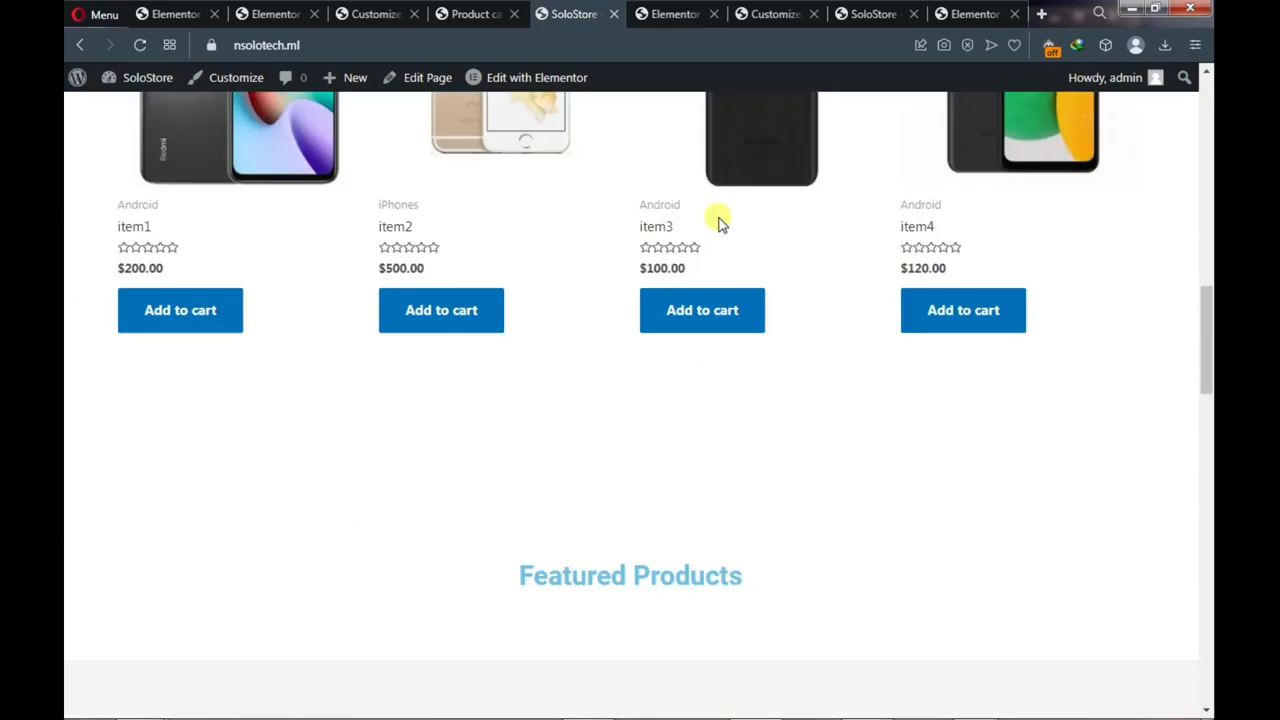
scroll(718, 222, down, 3)
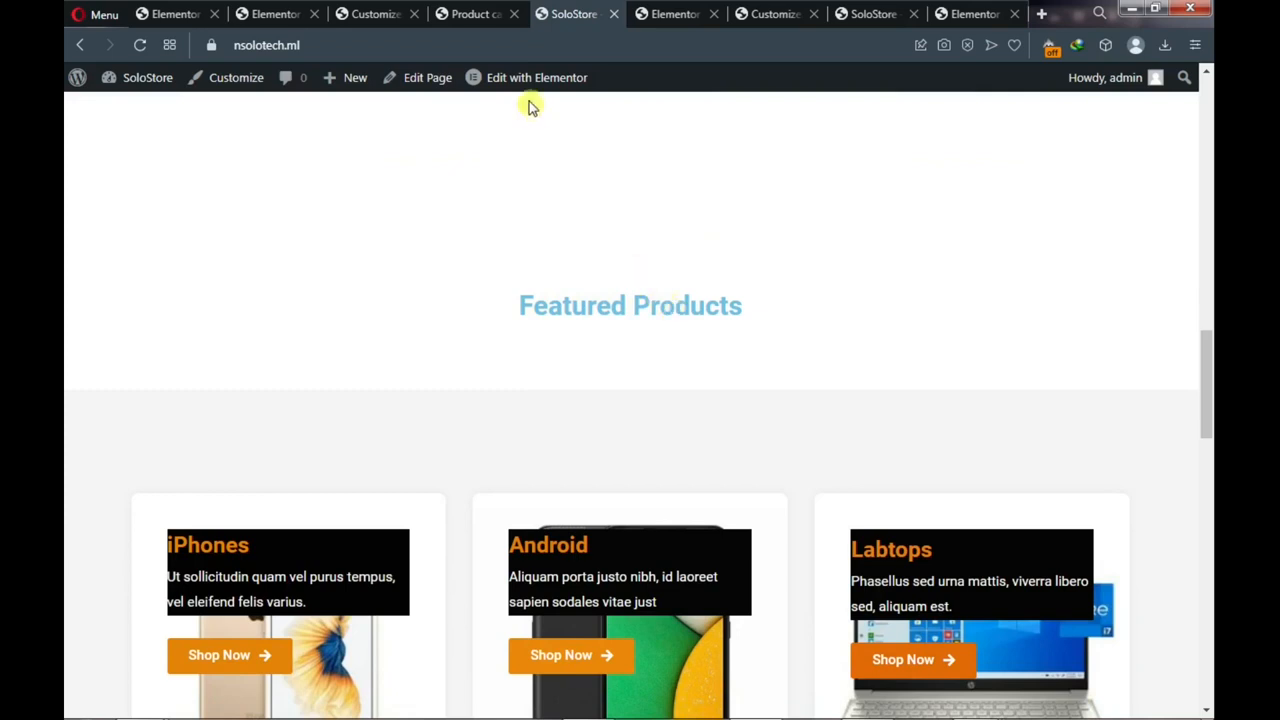
Mark item8, item6, item5 and item3 as featured products in the WooCommerce list of all products
click(468, 13)
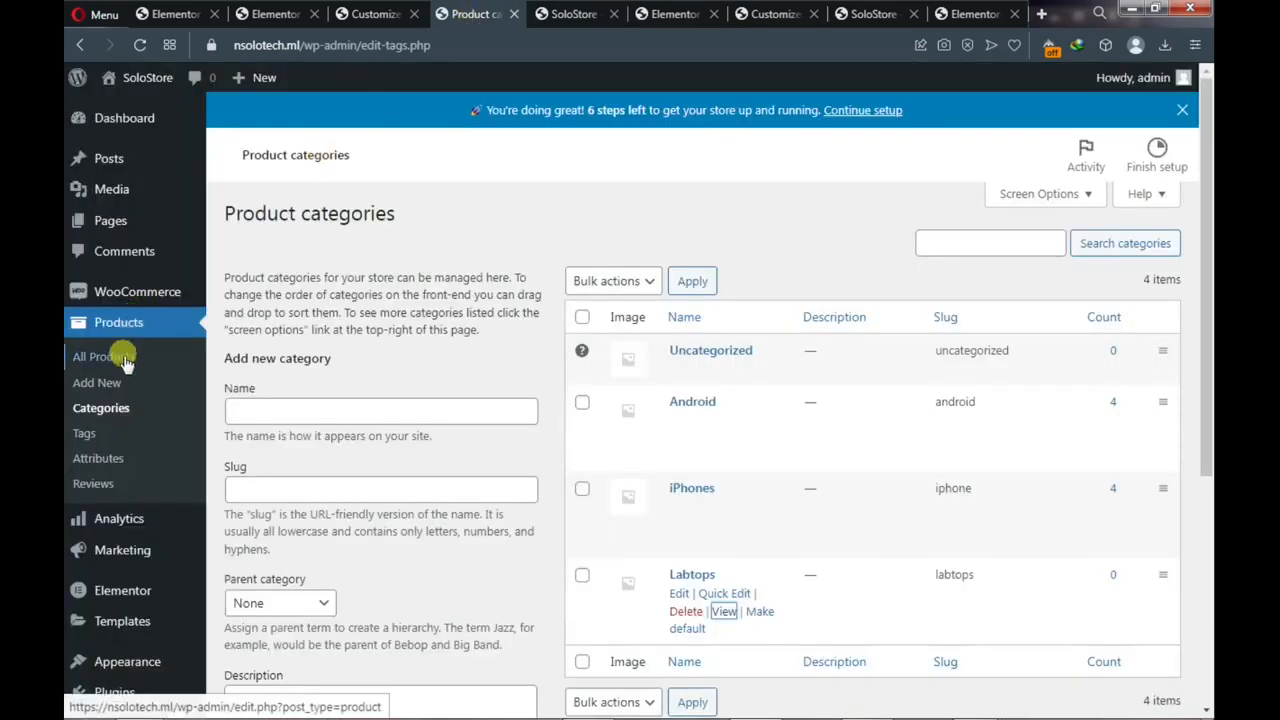
click(121, 362)
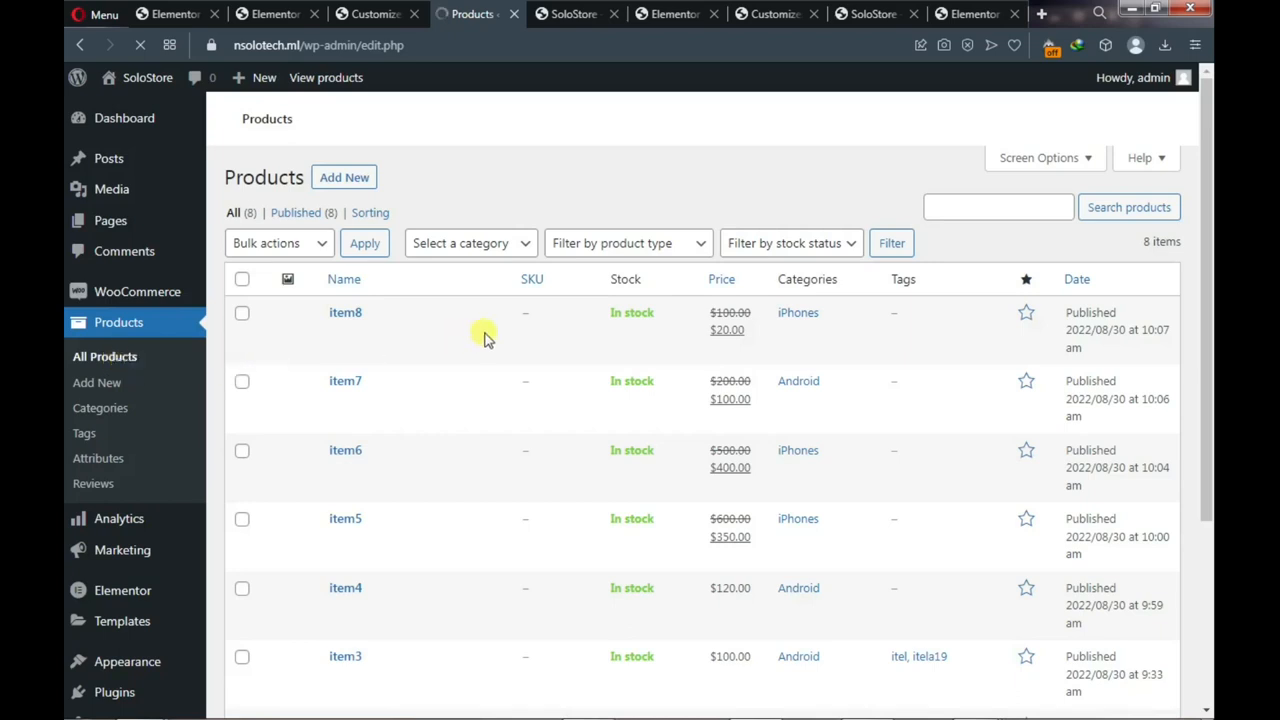
mouse_move(486, 340)
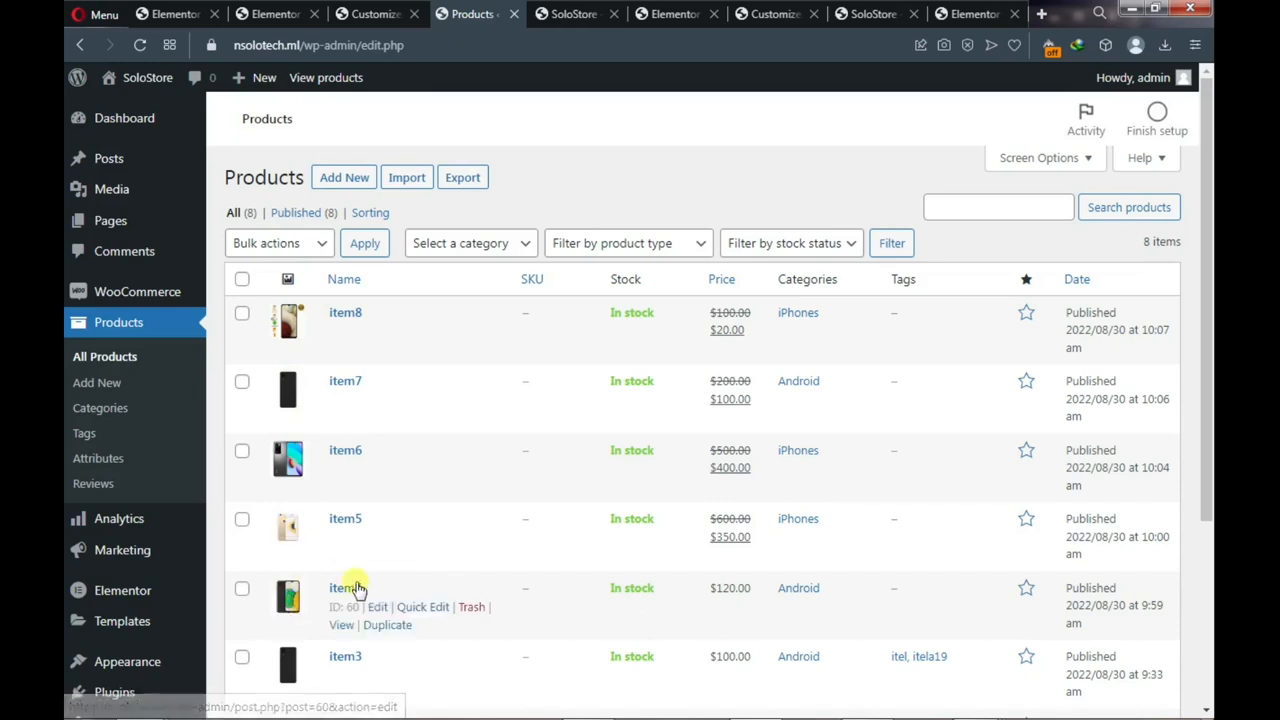
click(1026, 318)
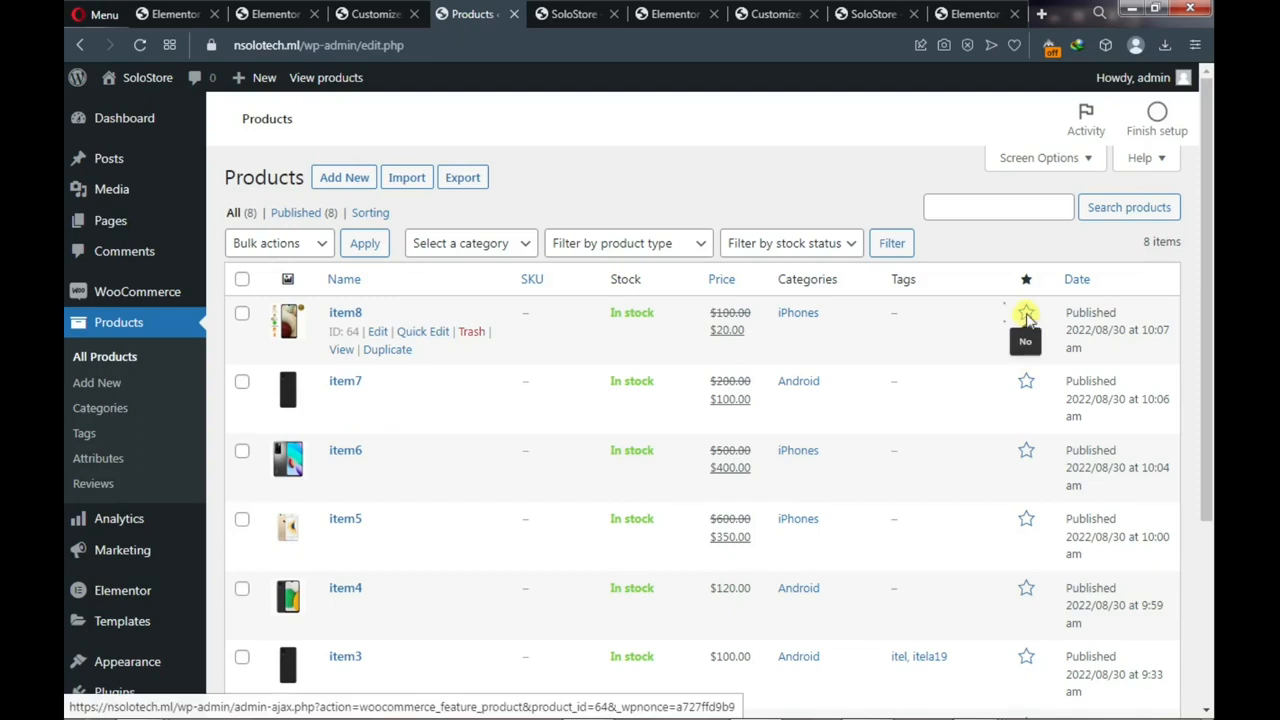
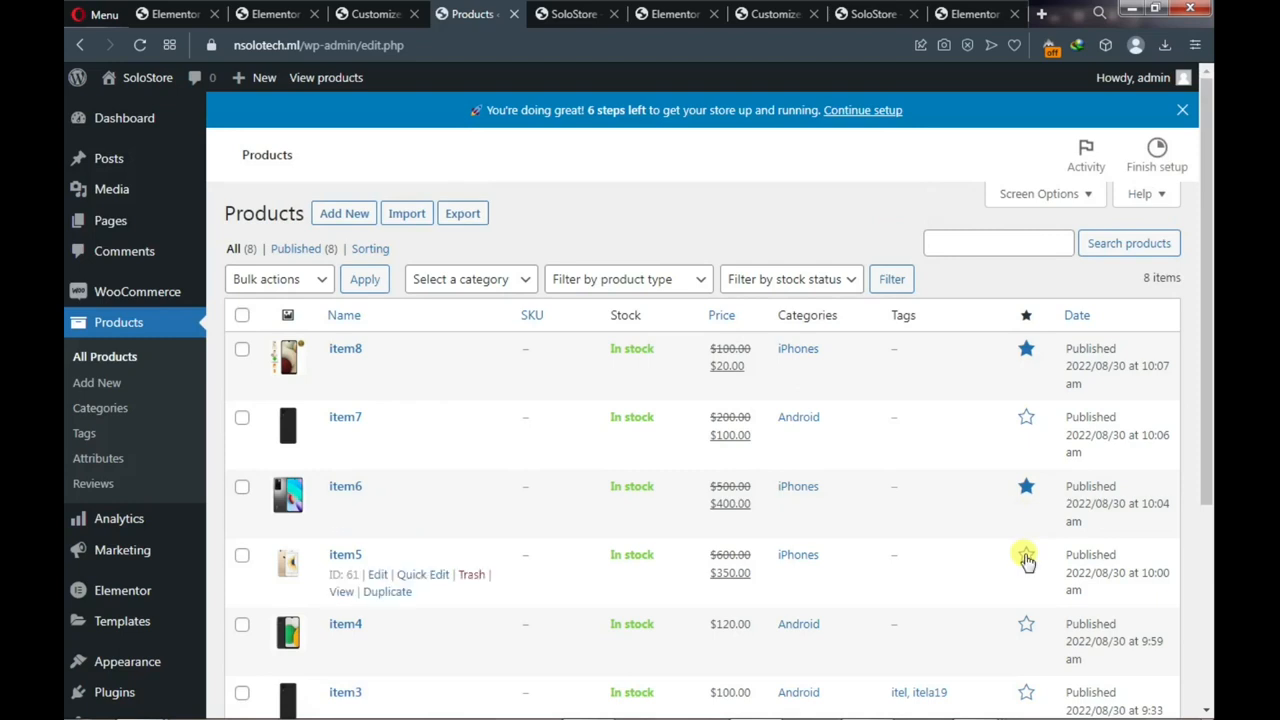
click(1026, 556)
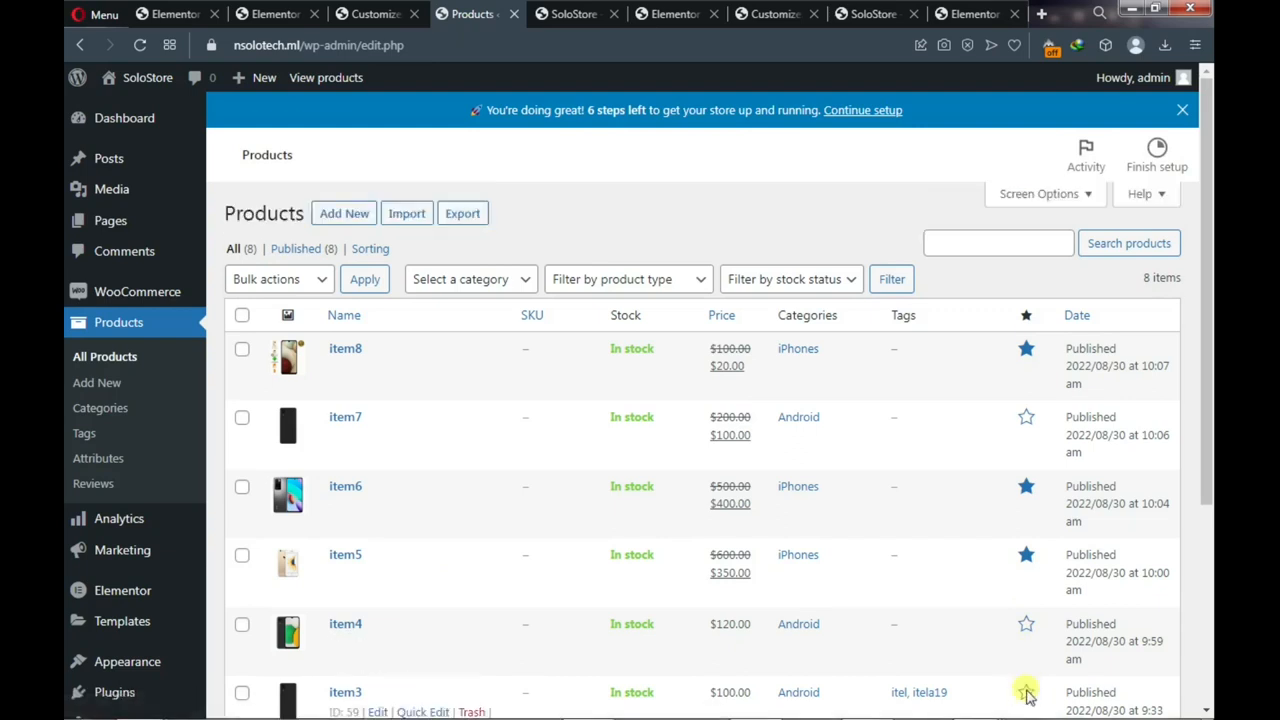
click(1027, 693)
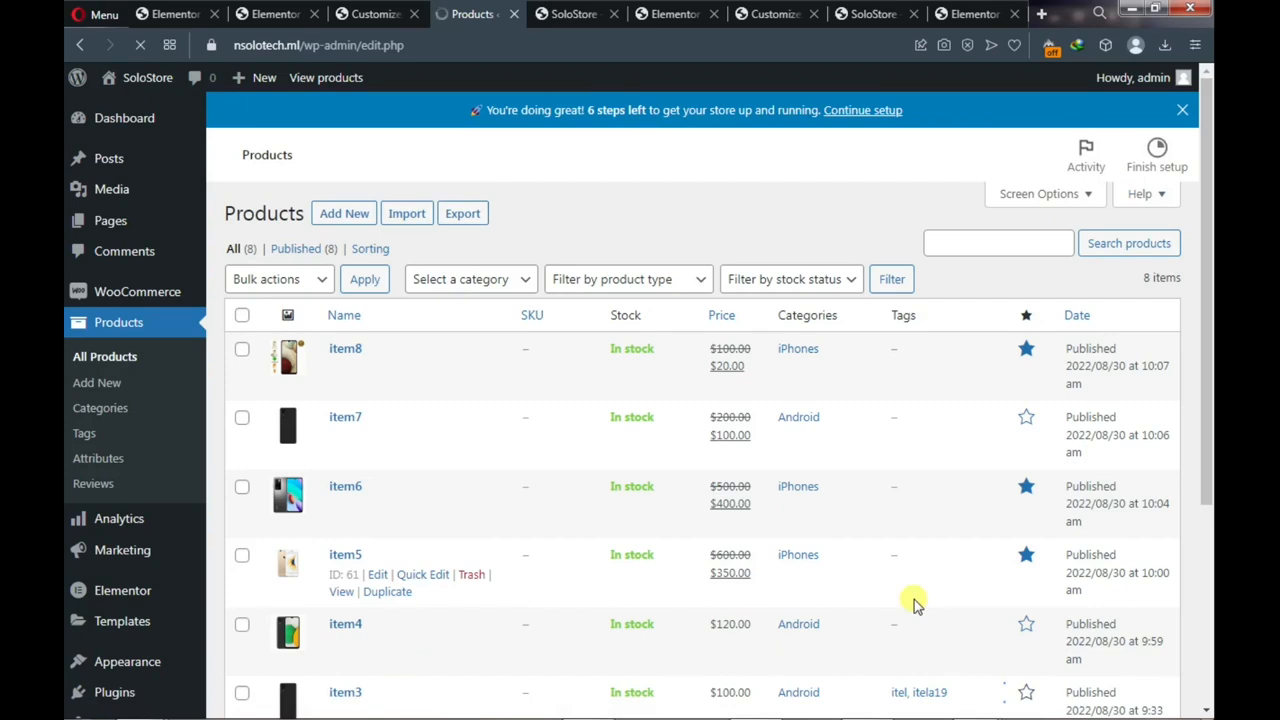
scroll(913, 601, down, 2)
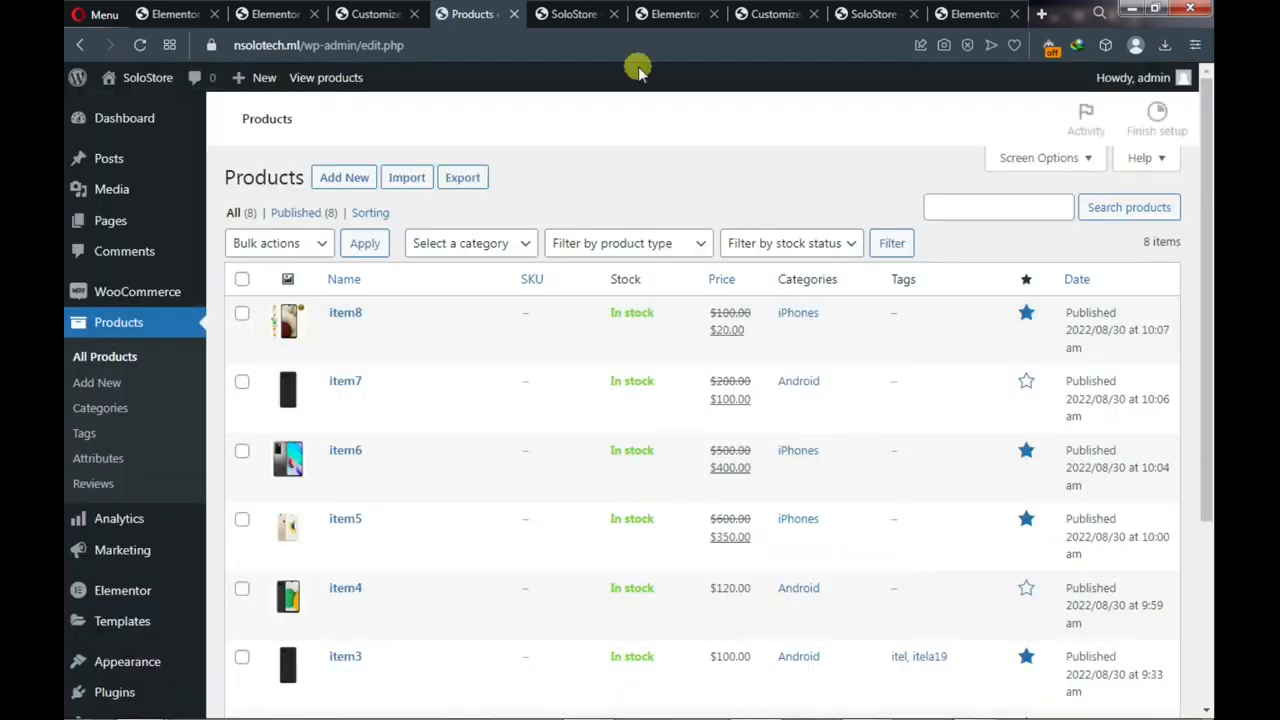
Reload the live SoloStore homepage and check its Featured Products section for the featured items
click(578, 15)
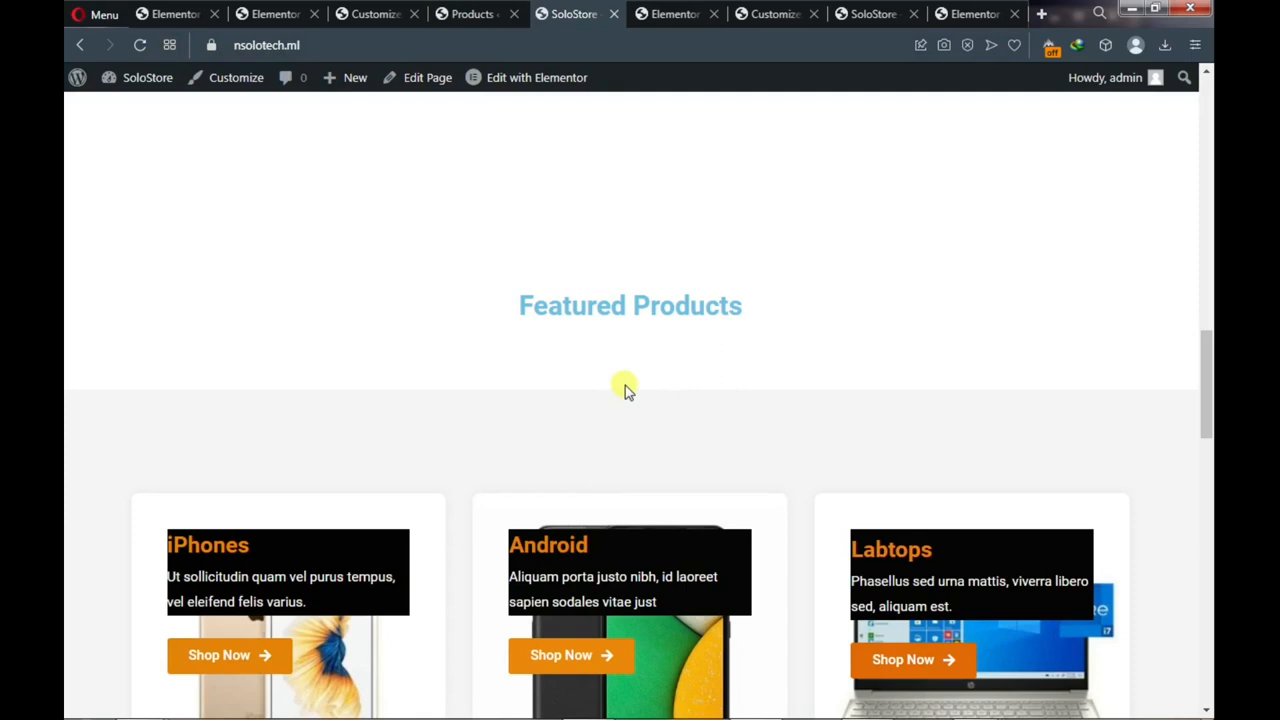
mouse_move(148, 78)
click(140, 45)
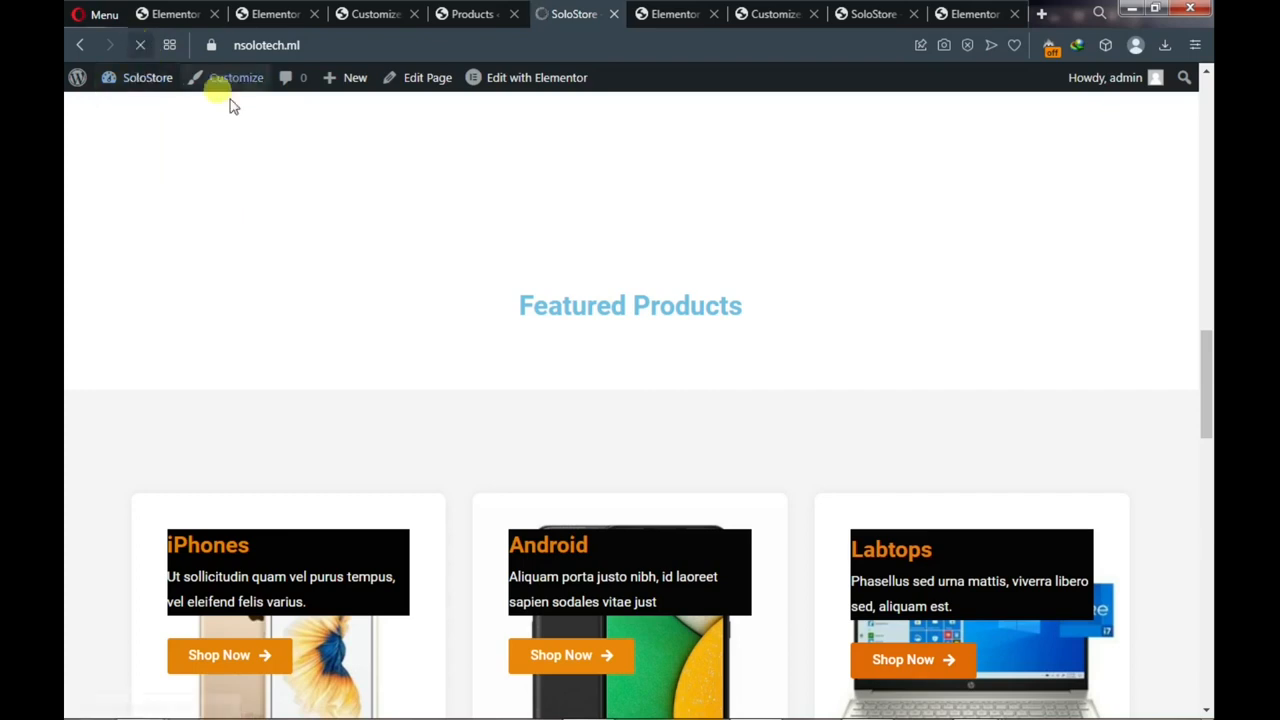
scroll(285, 178, down, 3)
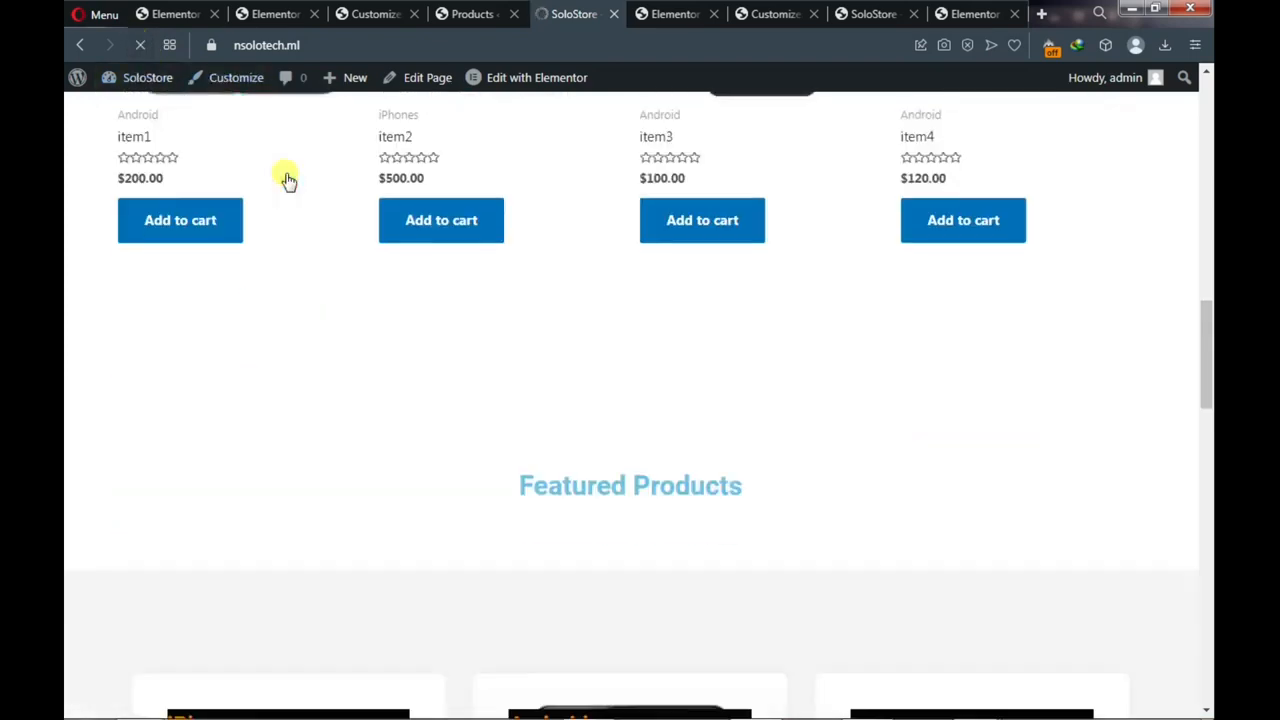
scroll(287, 180, down, 1)
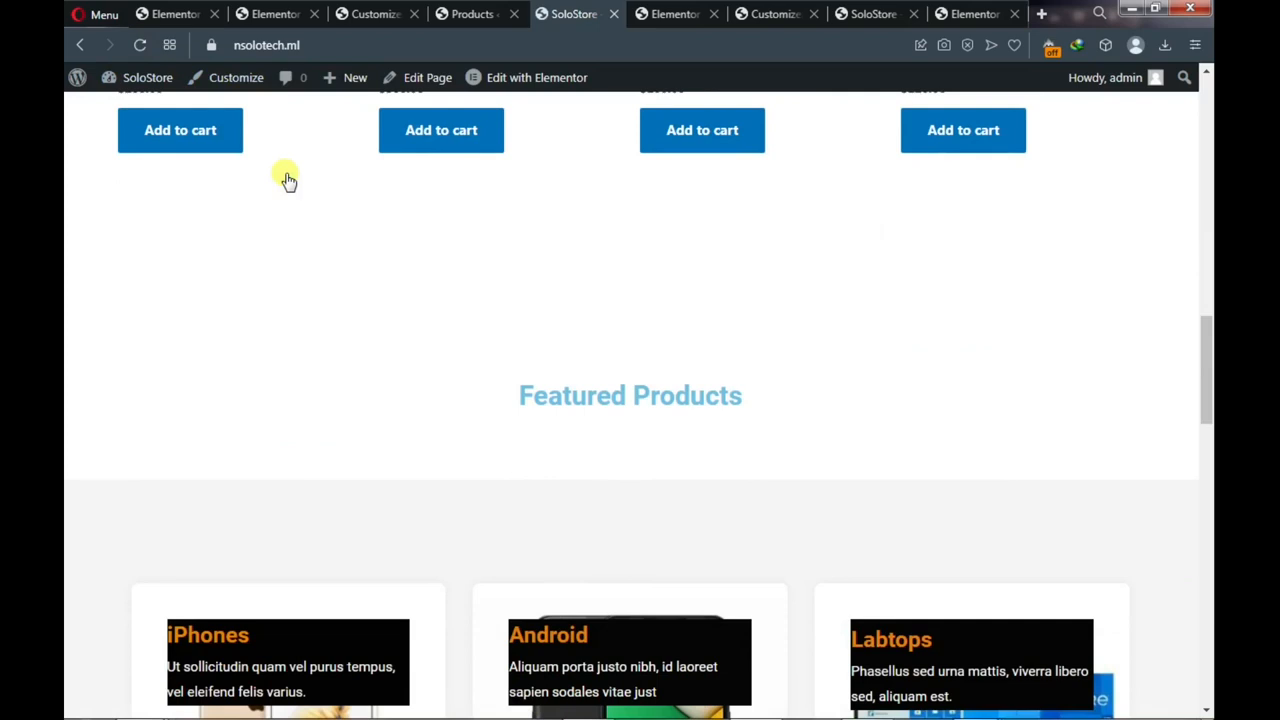
key(F5)
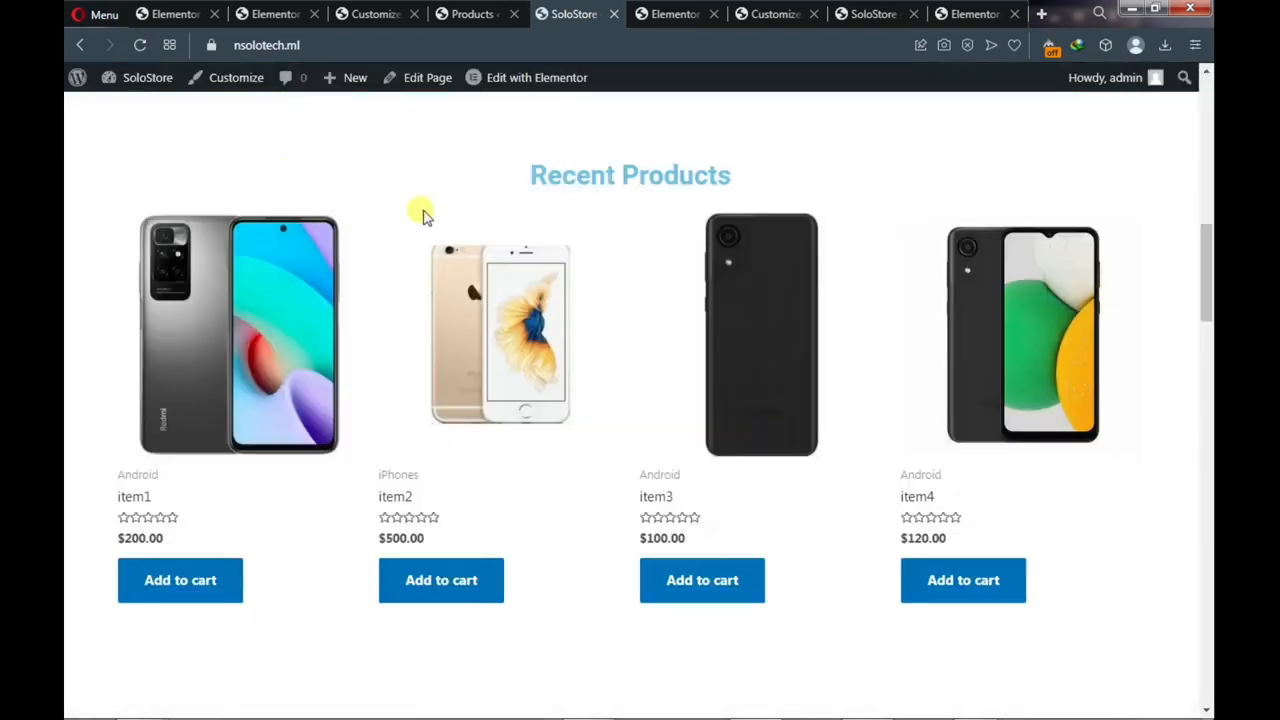
Compare the live homepage's Recent and Featured Products sections with the items starred as featured in the WooCommerce products list
scroll(560, 185, up, 3)
scroll(560, 185, down, 6)
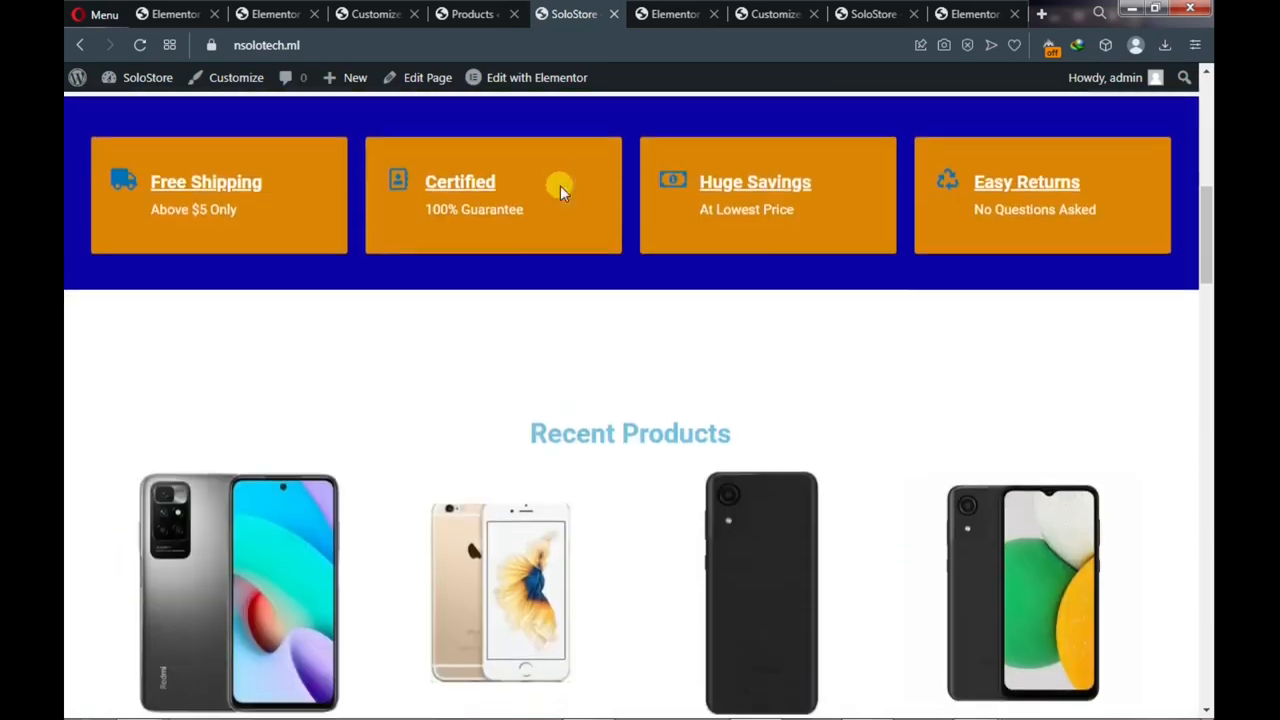
scroll(560, 188, down, 2)
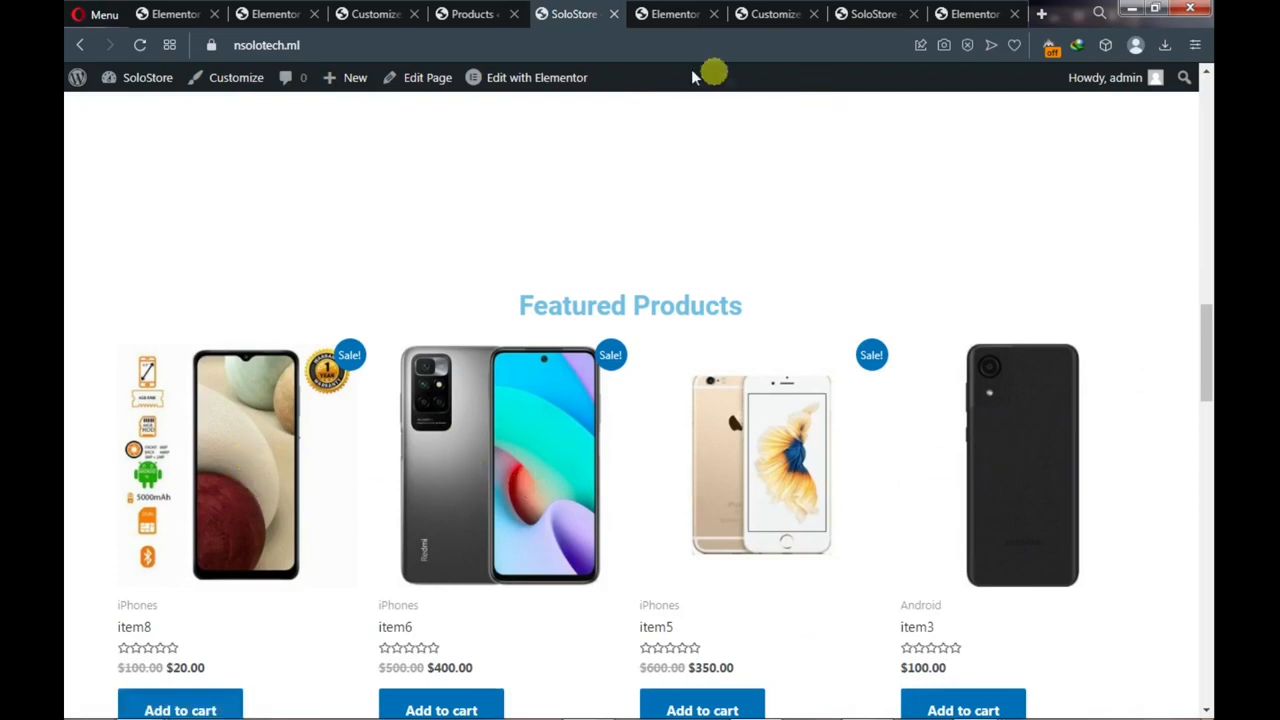
click(478, 15)
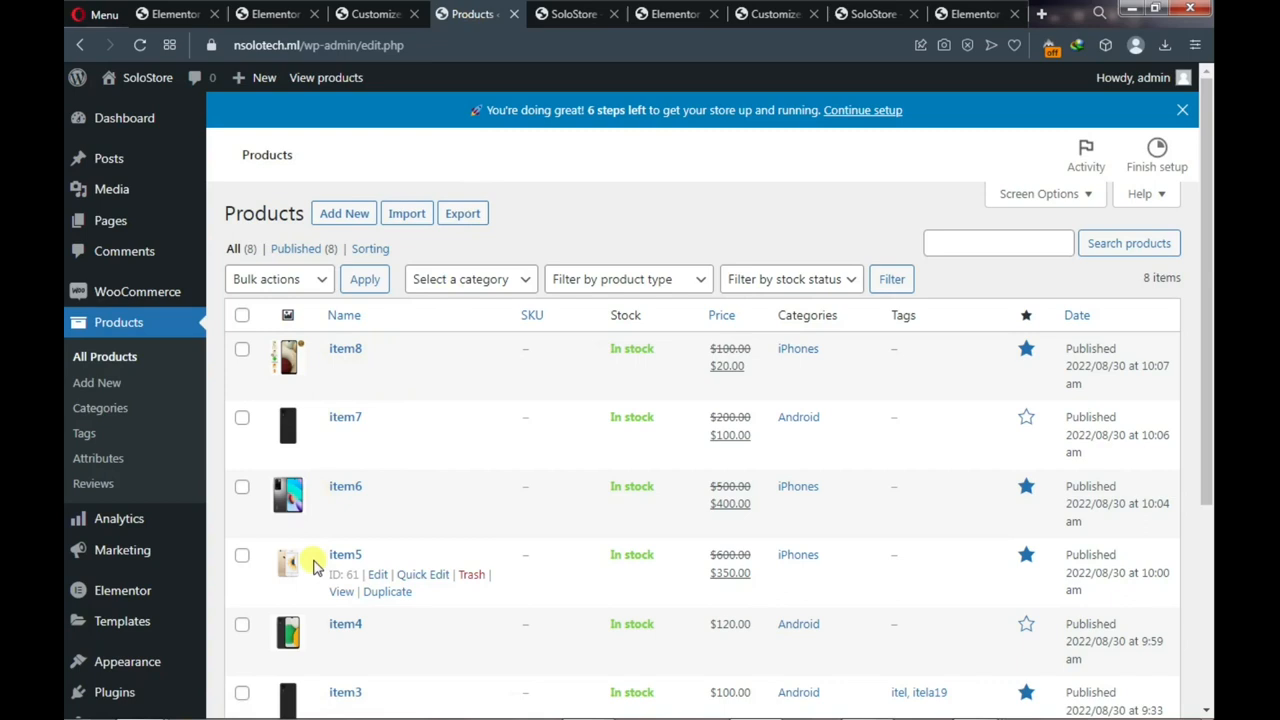
scroll(320, 610, down, 3)
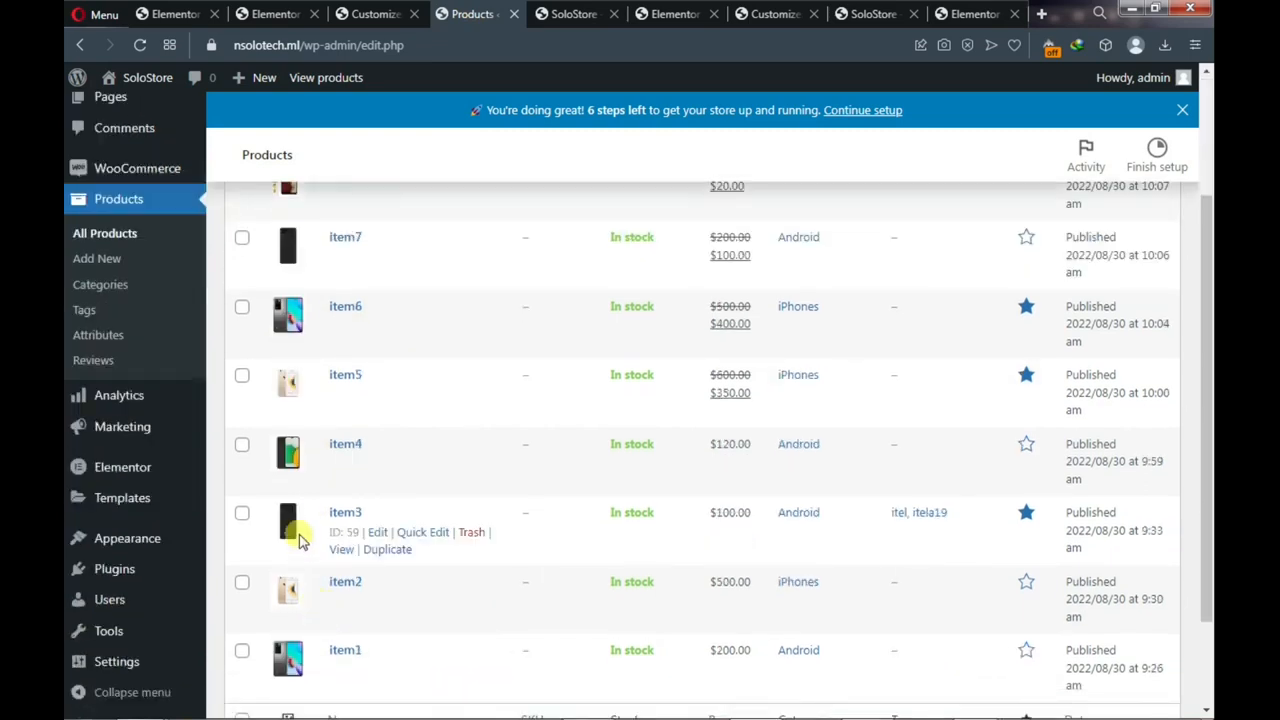
click(563, 16)
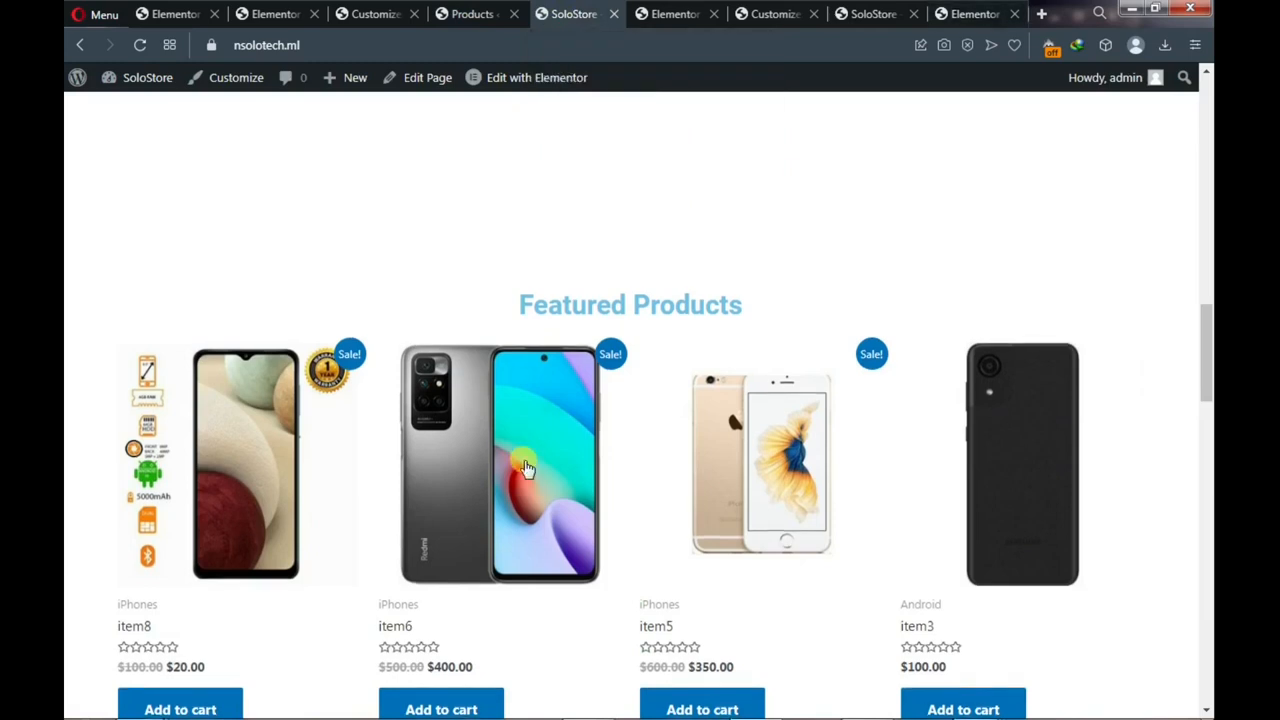
Open the iPhones category page on the live SoloStore site and examine the products listed there
scroll(527, 467, down, 3)
scroll(527, 467, down, 2)
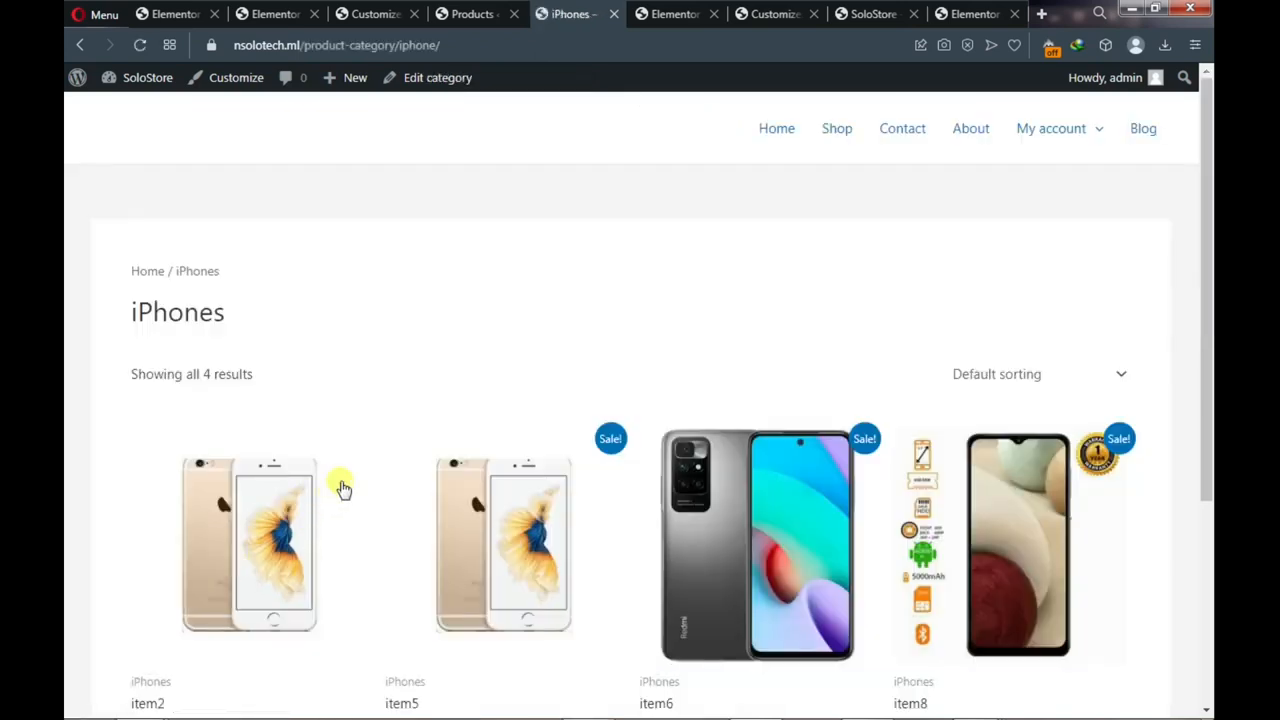
scroll(340, 486, down, 1)
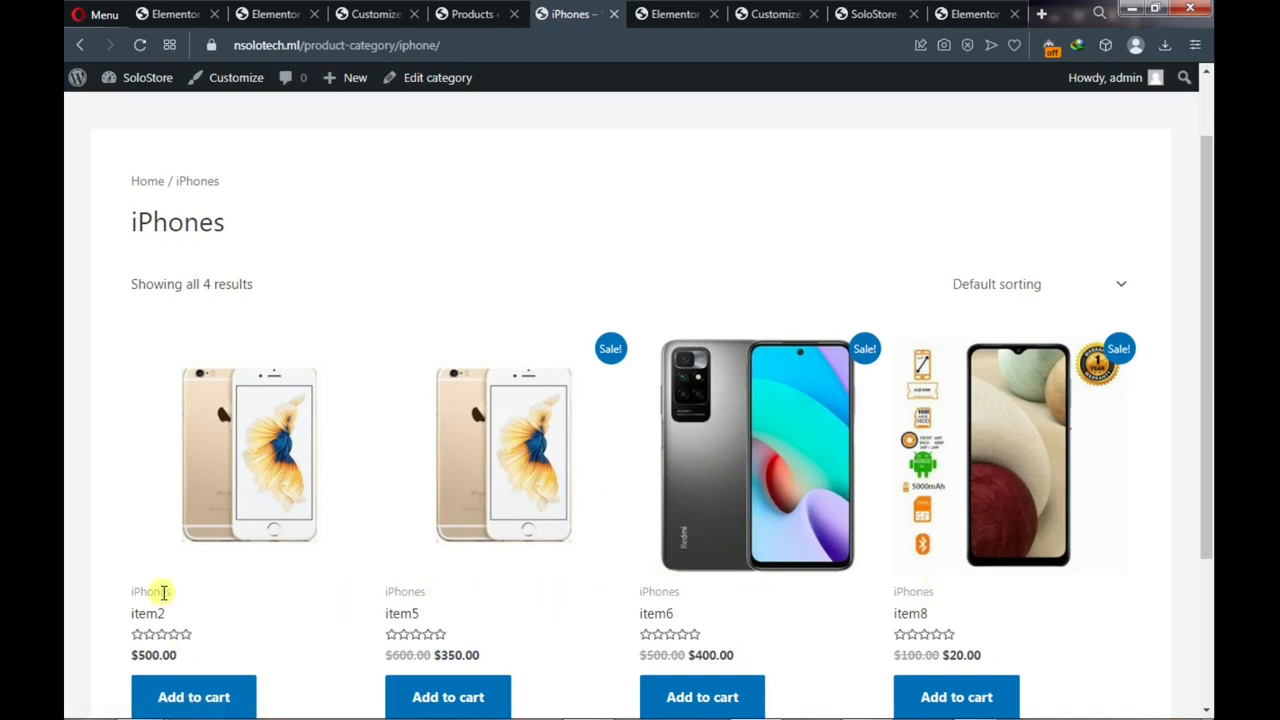
scroll(425, 501, up, 1)
scroll(425, 501, down, 3)
scroll(428, 502, up, 3)
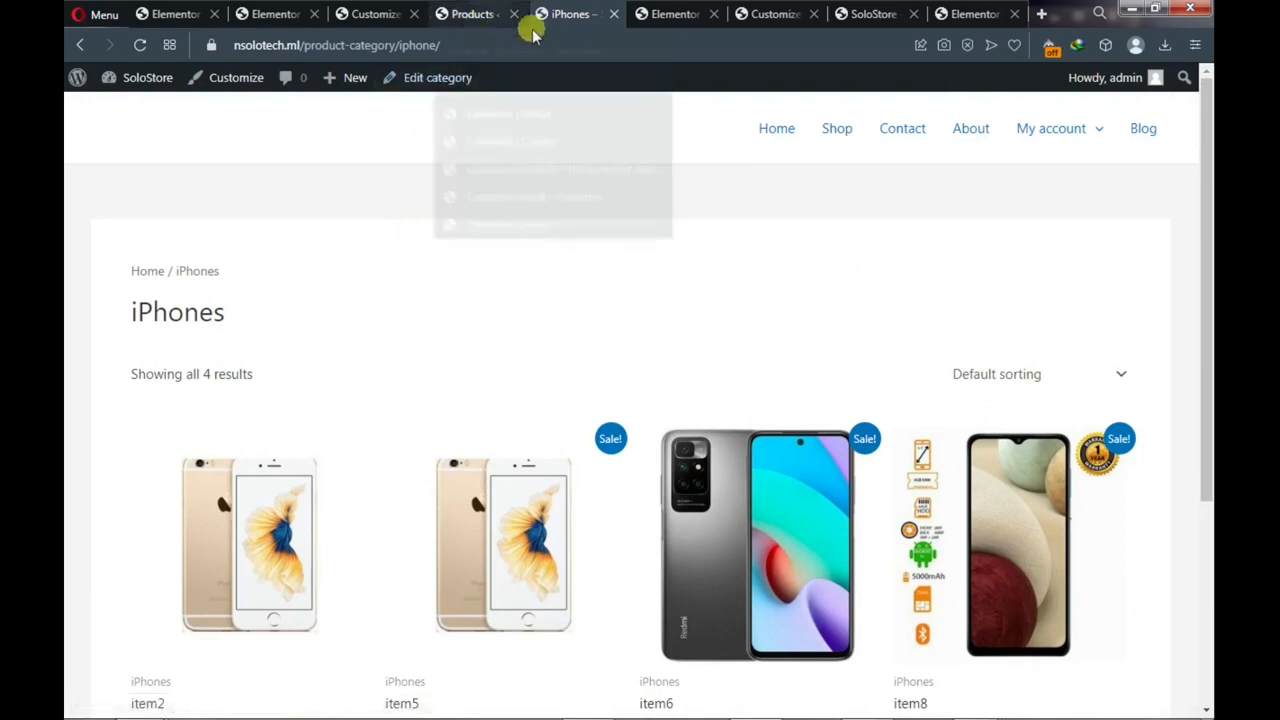
Compare the Trending Products section in the Elementor editor with the section below the coupon strip on the reference site
click(962, 15)
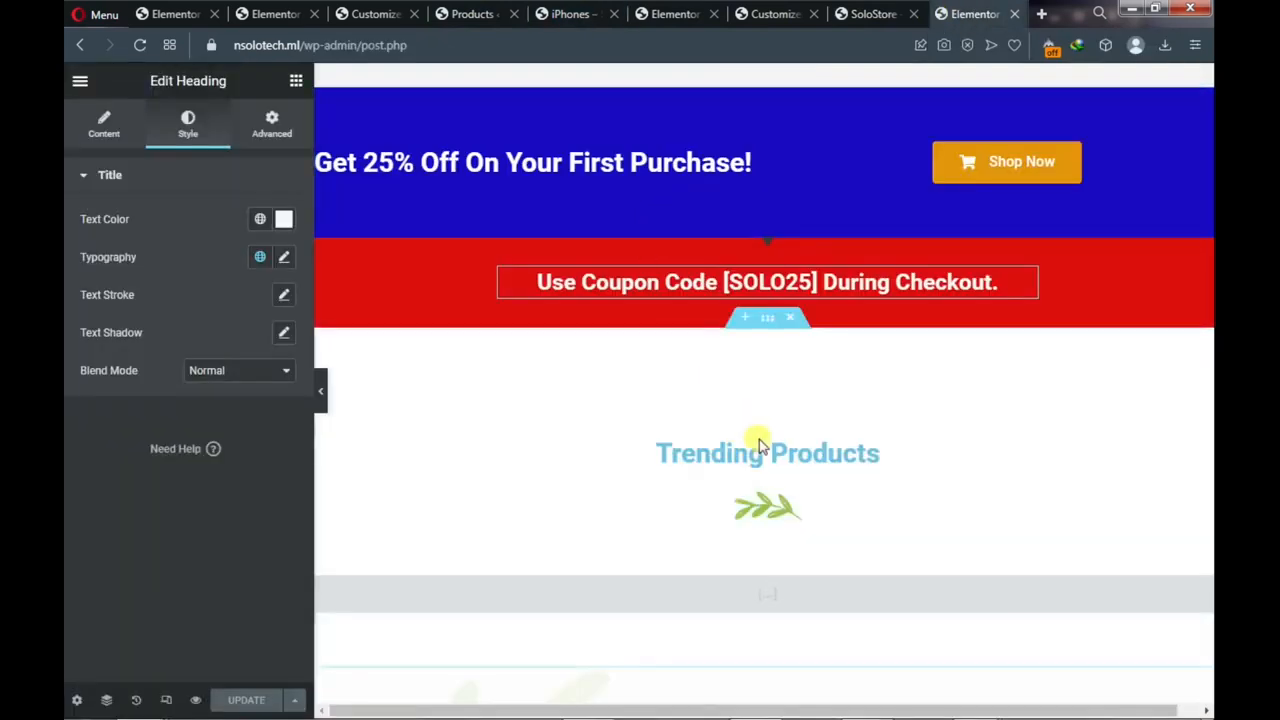
click(866, 15)
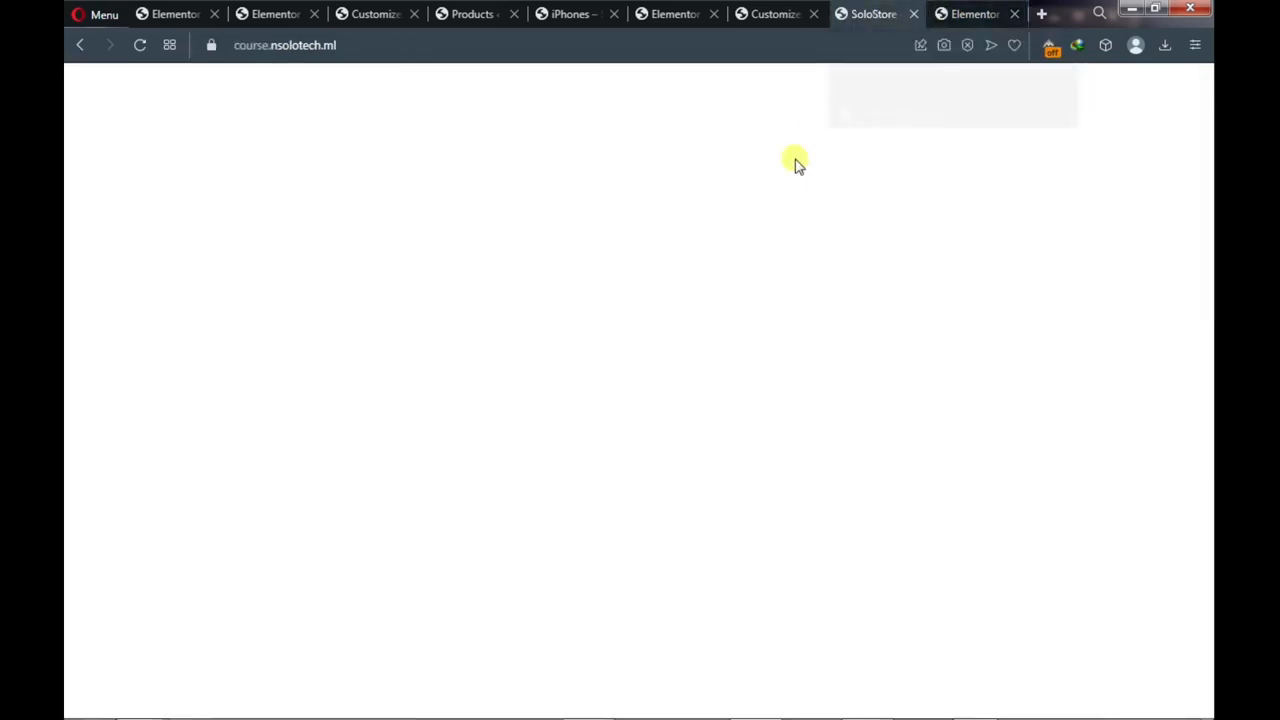
scroll(770, 214, down, 2)
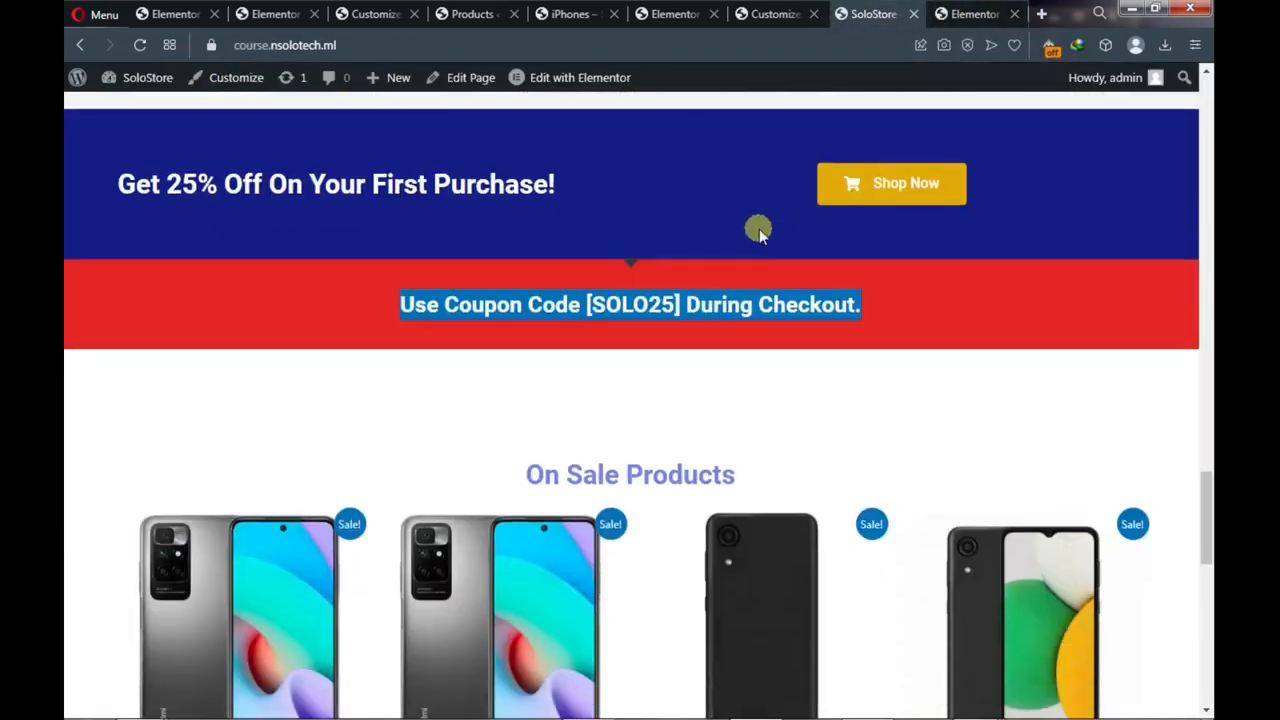
scroll(757, 229, down, 2)
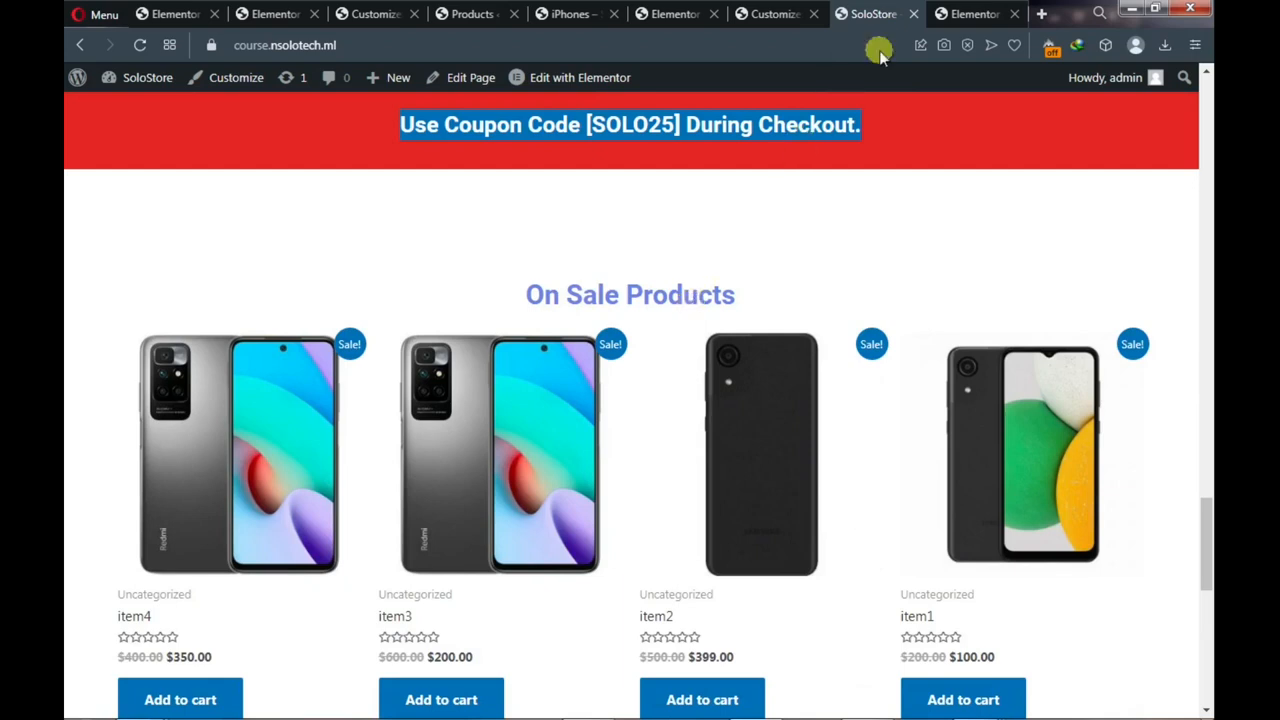
click(965, 14)
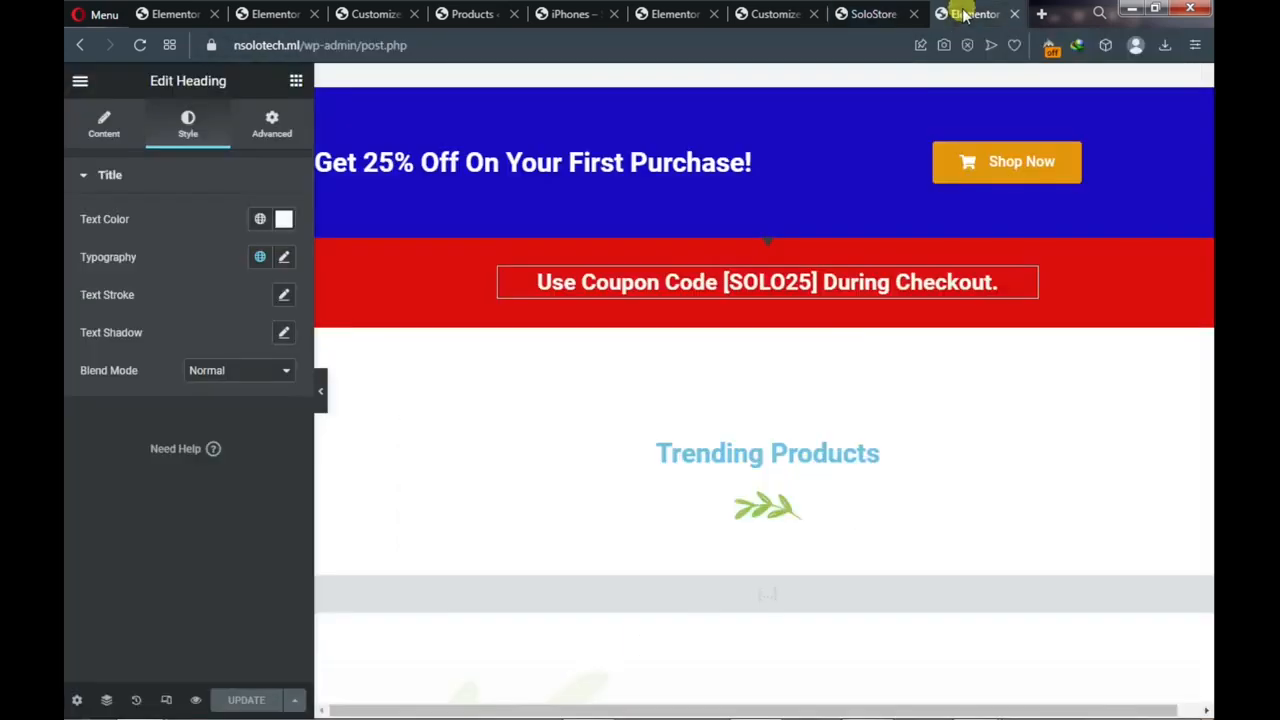
Change the Trending Products heading to "On Sale Products" and delete the leaf image beneath it
click(768, 456)
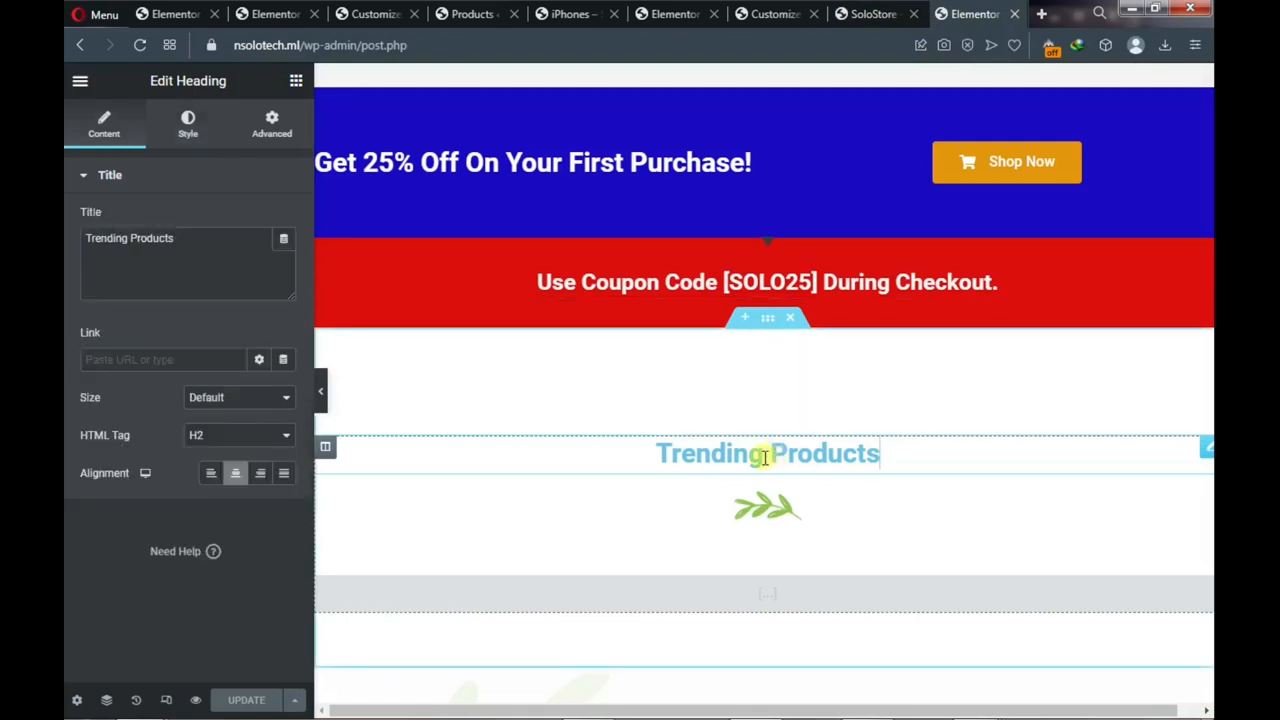
key(BackSpace)
key(BackSpace)
key(BackSpace)
key(BackSpace)
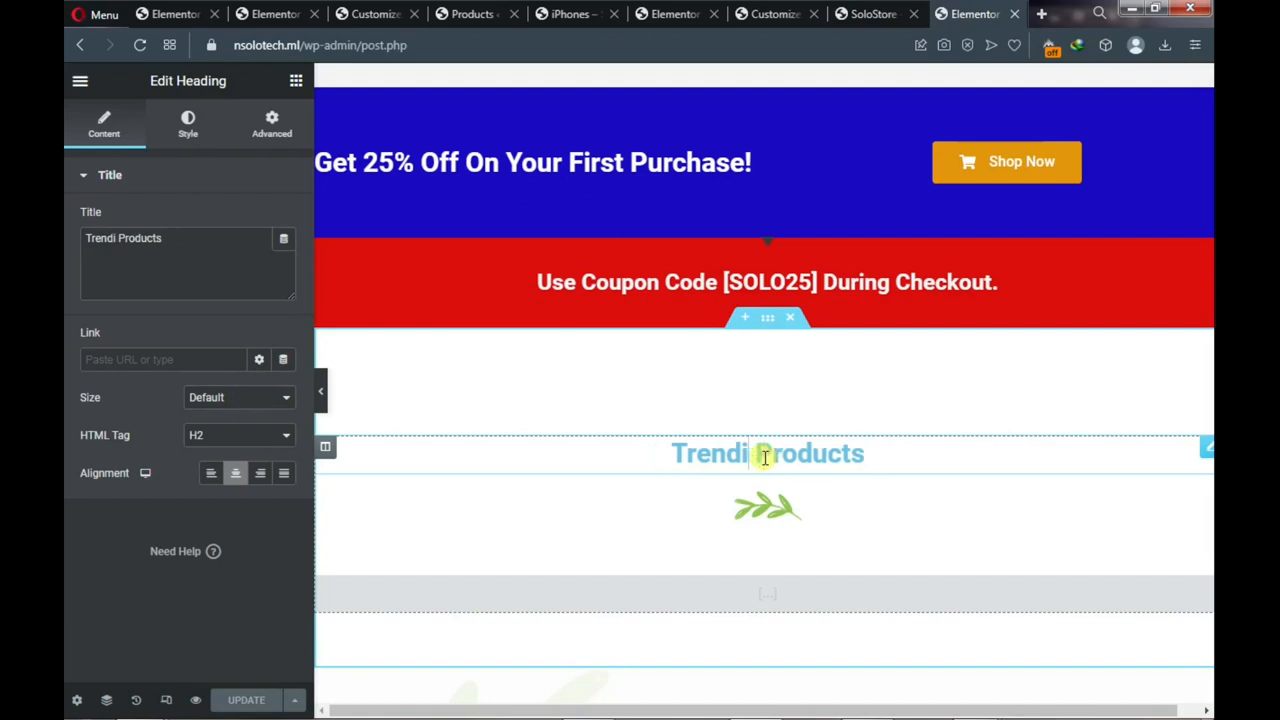
key(BackSpace)
key(BackSpace)
key(BackSpace)
key(BackSpace)
key(BackSpace)
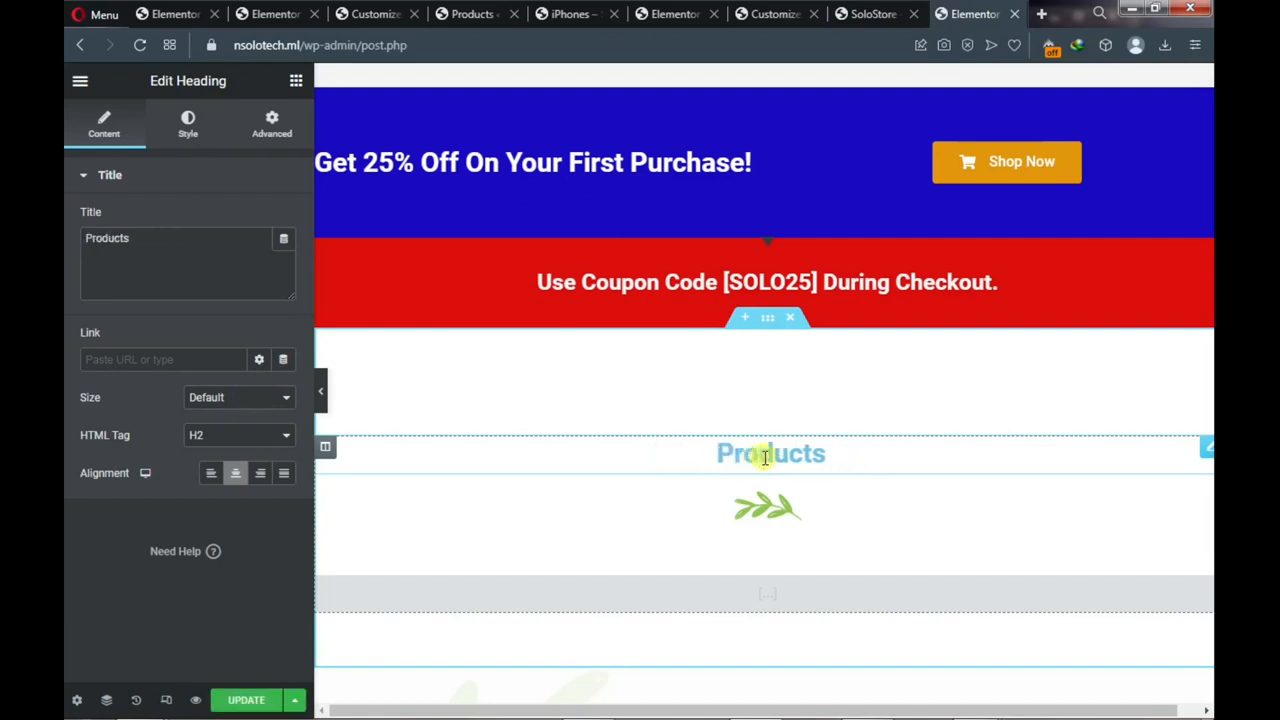
text(On )
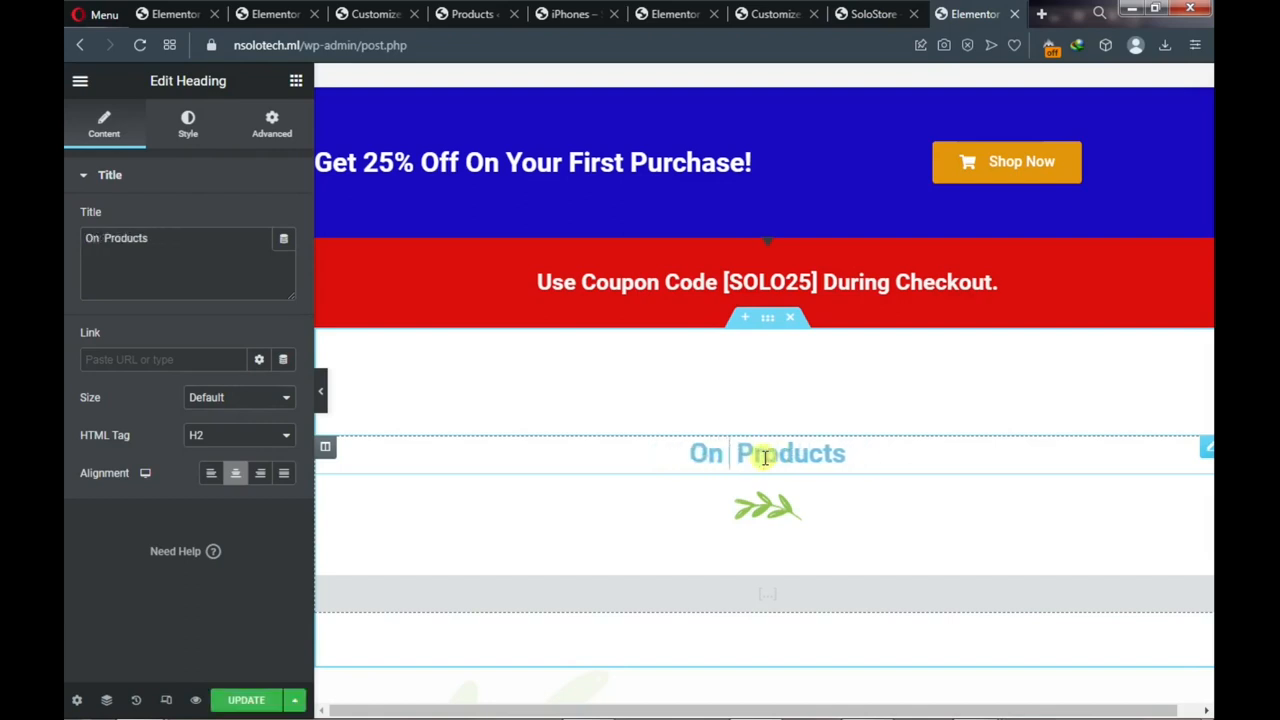
text(Sale)
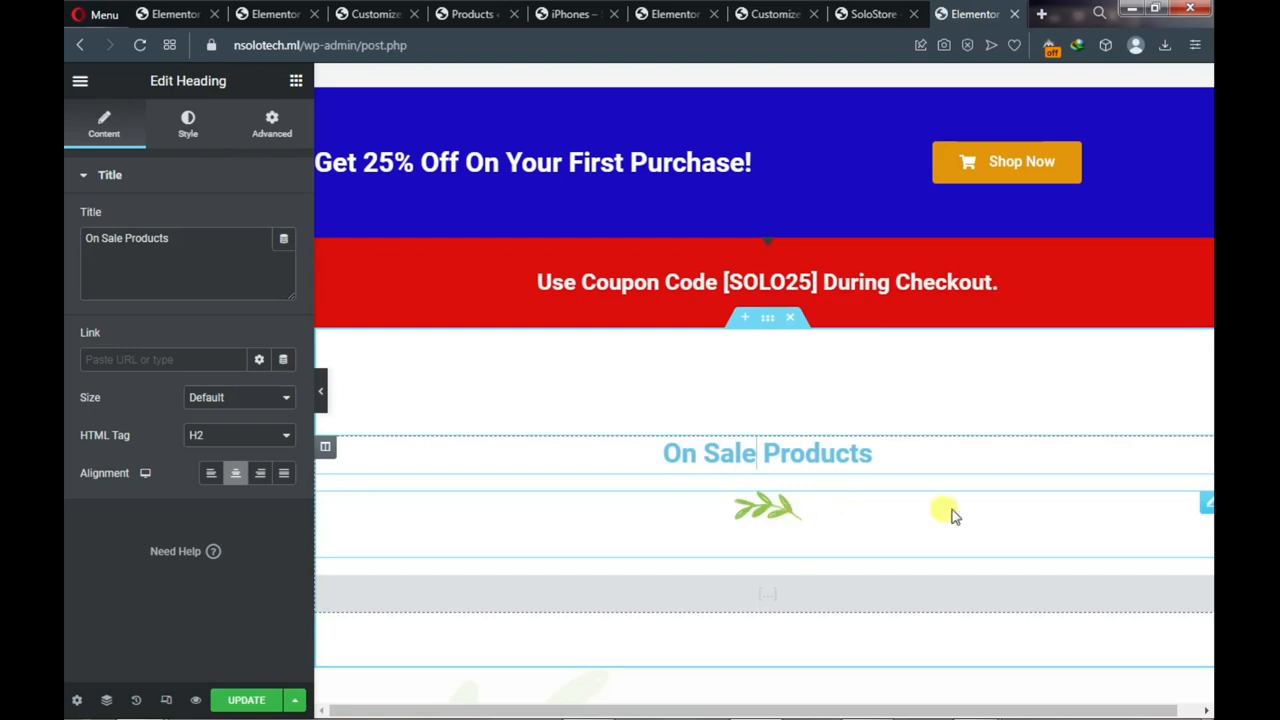
right_click(1205, 510)
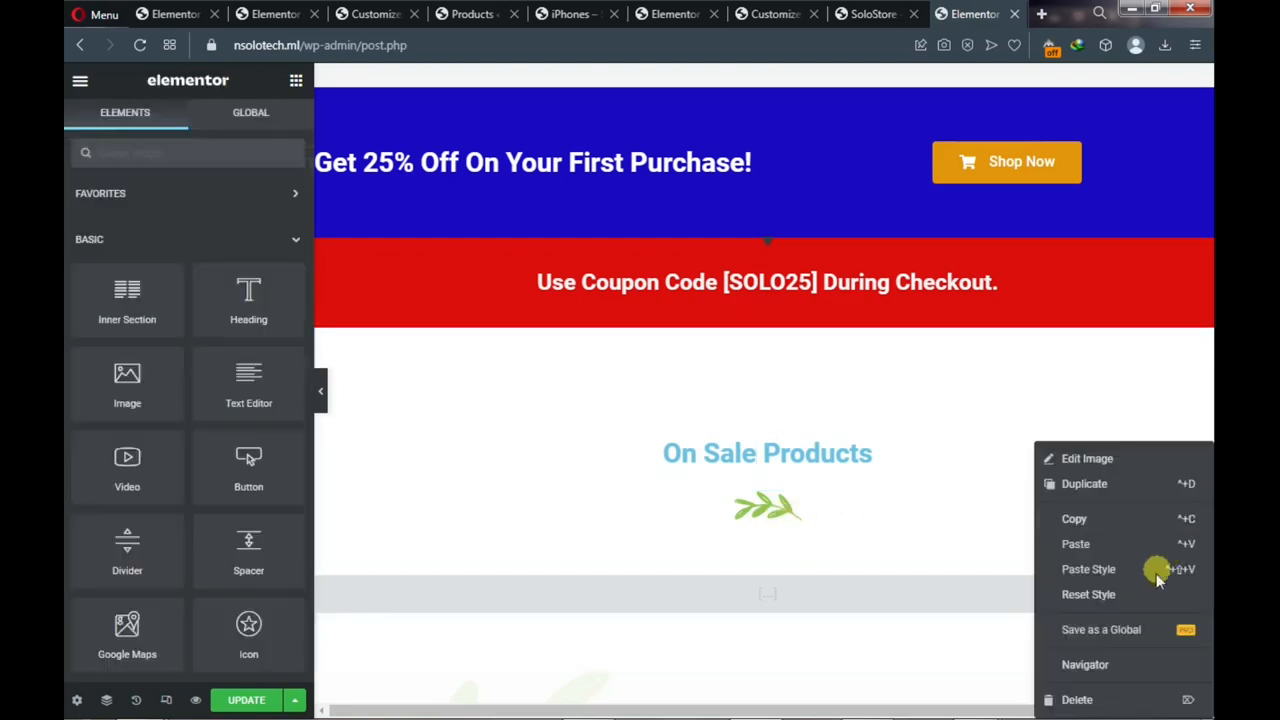
click(1099, 700)
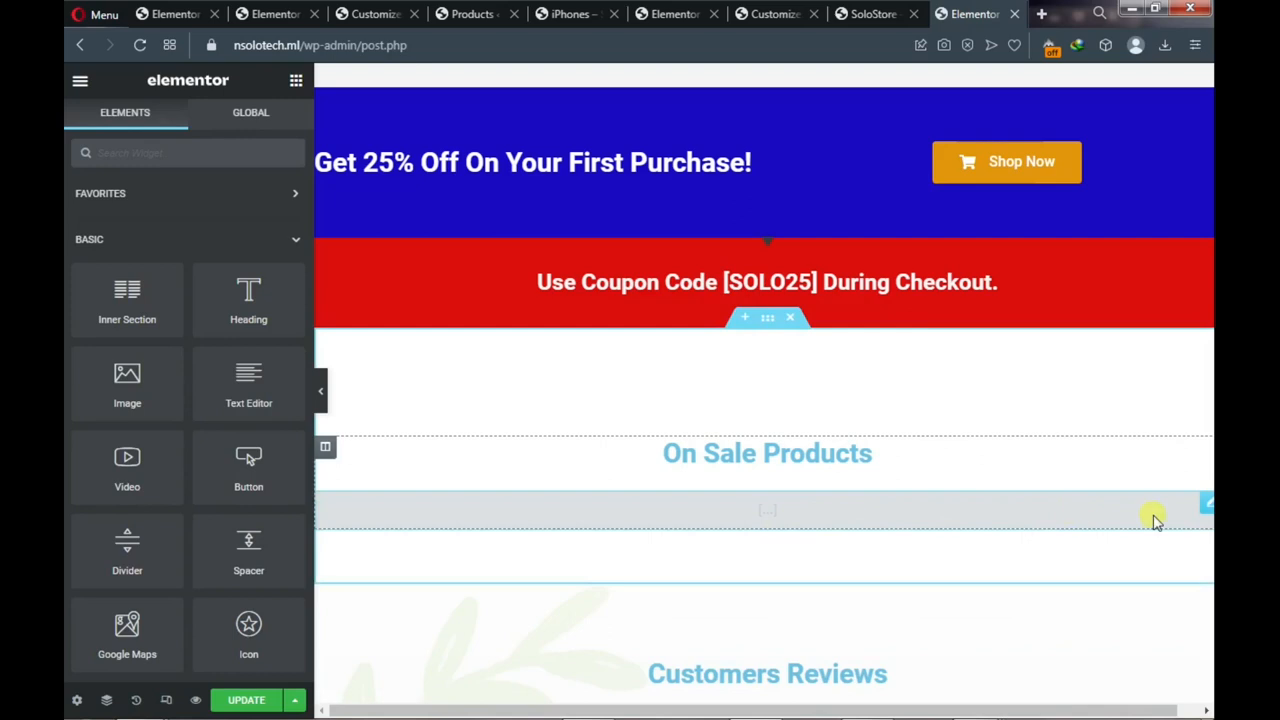
Clear the existing shortcode from the Shortcode widget under the On Sale Products heading
click(1207, 508)
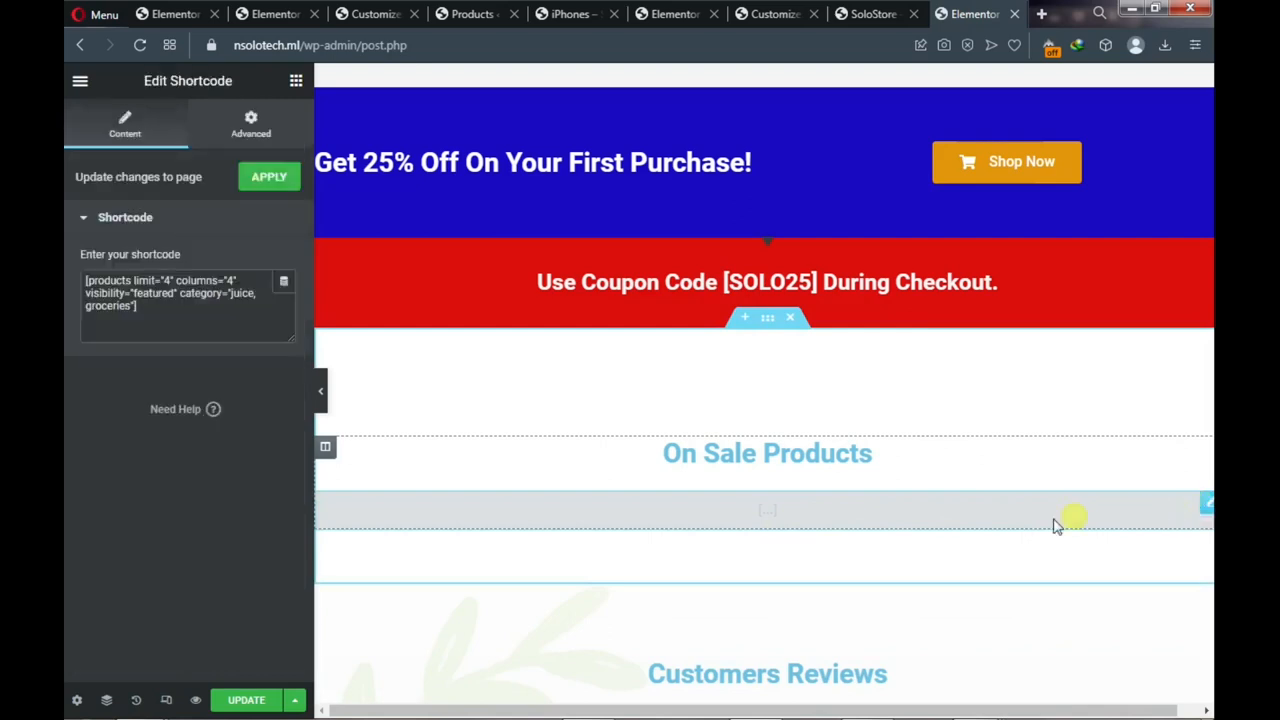
click(155, 313)
key(ctrl+a)
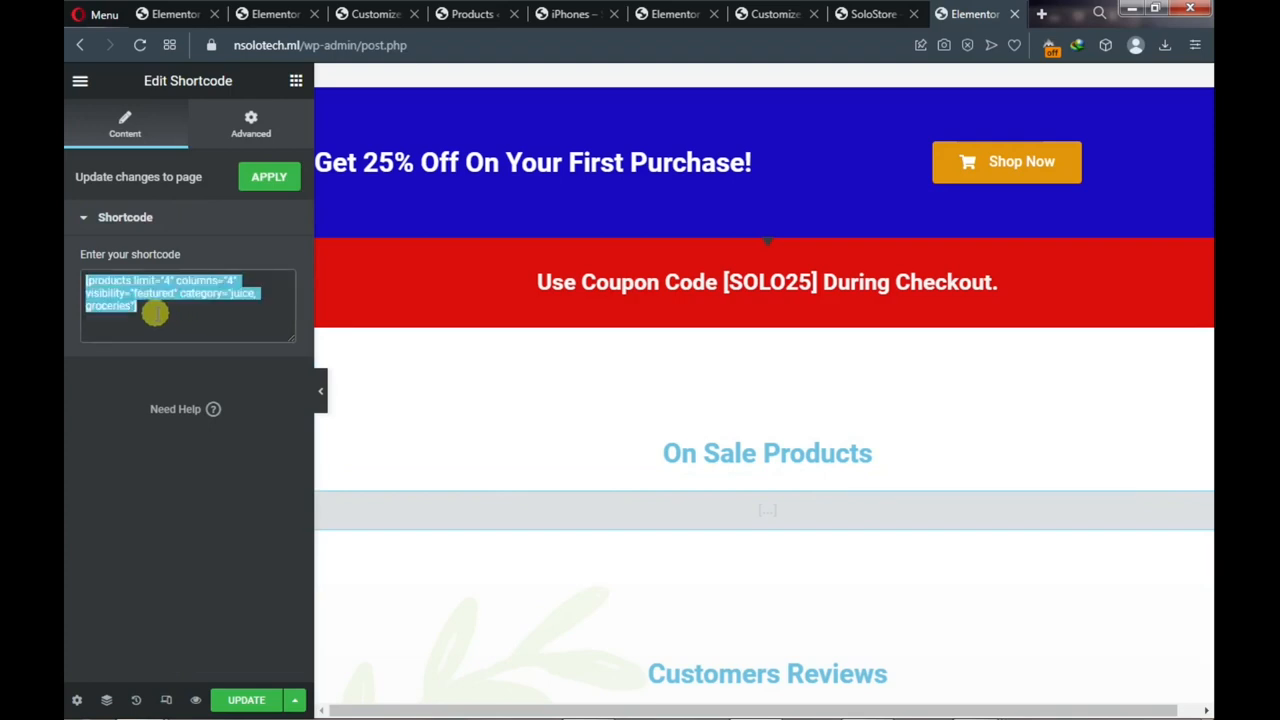
key(ctrl+x)
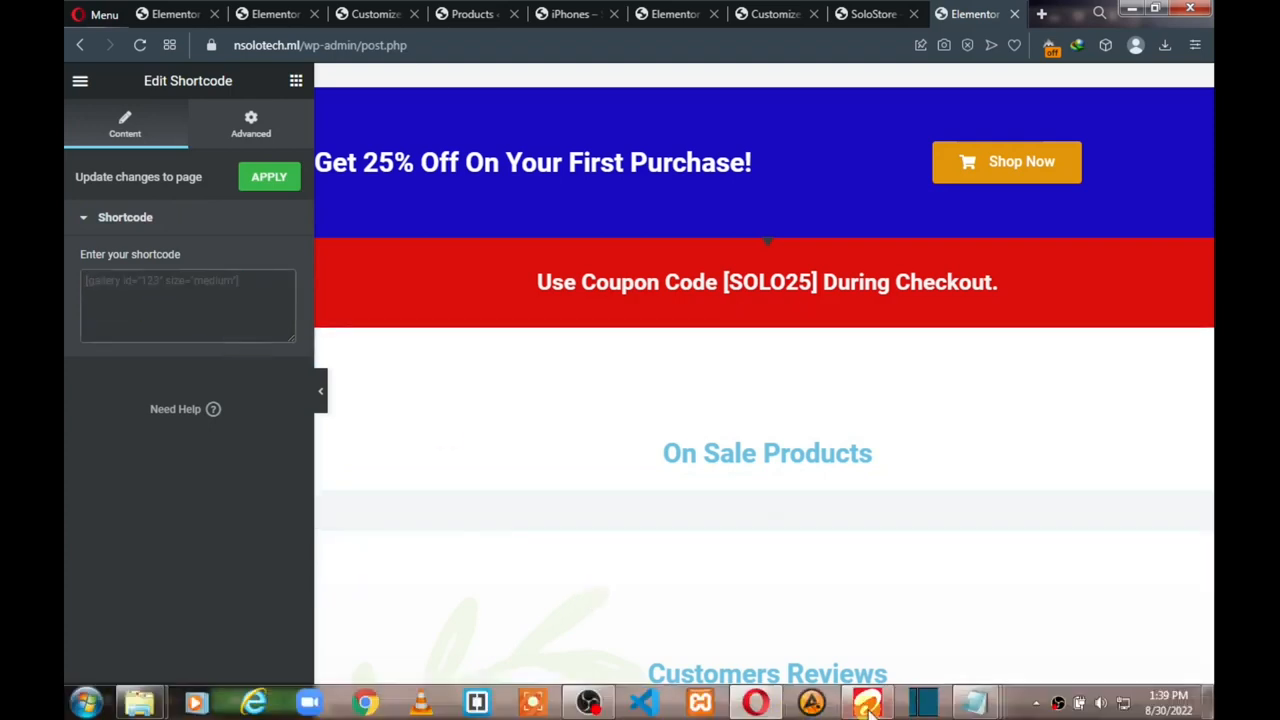
Switch to the Shortcode file in Notepad and copy the sale_products shortcode under ON SALE PRODUCTS
mouse_move(975, 705)
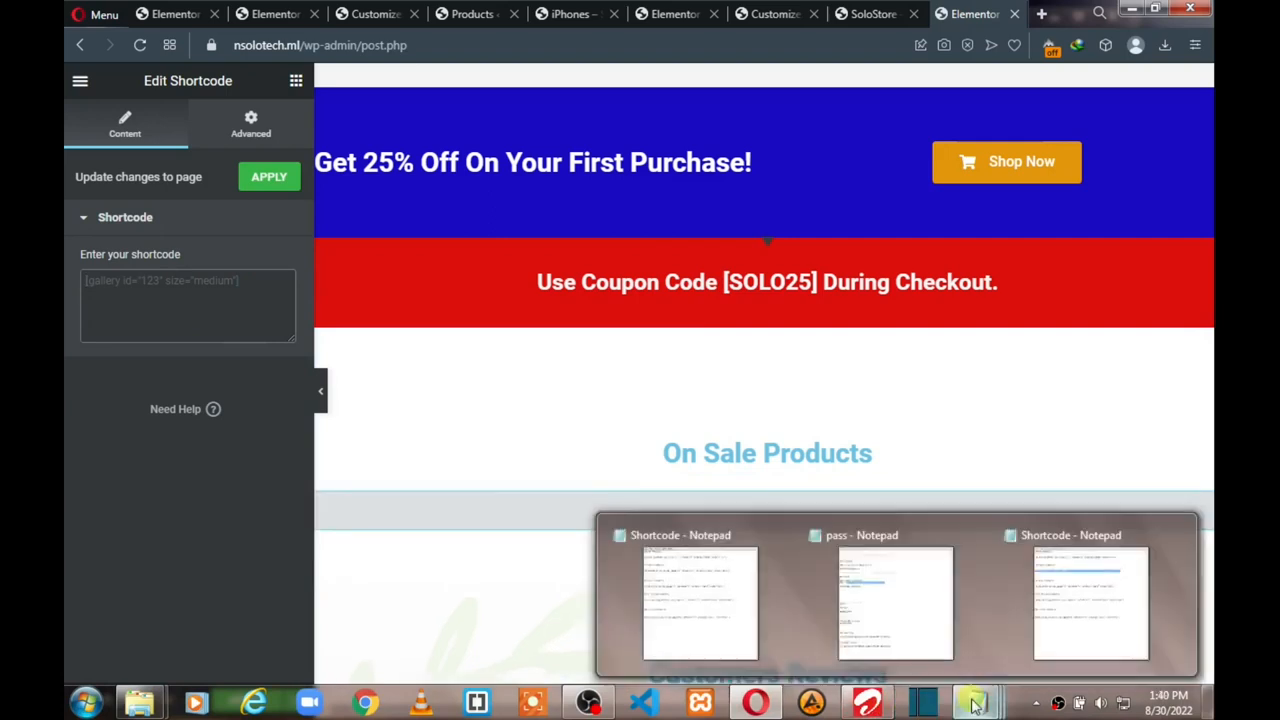
click(1068, 596)
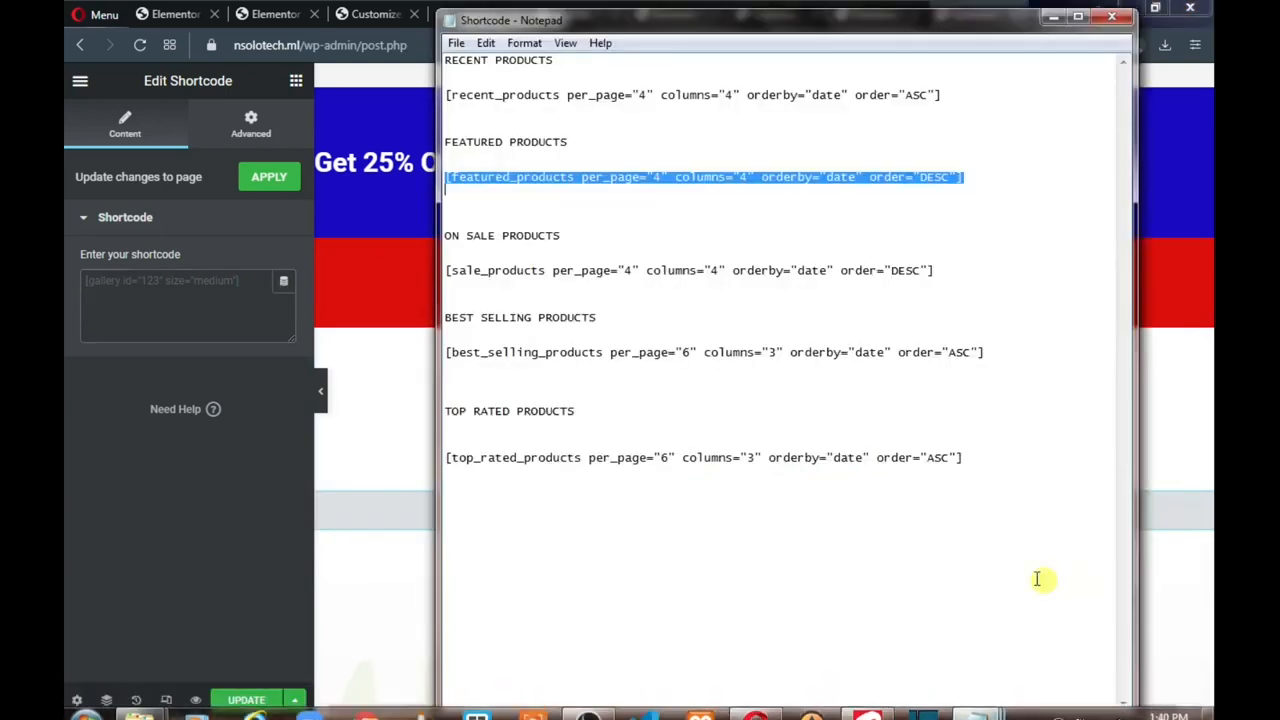
drag(447, 270, 727, 276)
drag(930, 270, 957, 271)
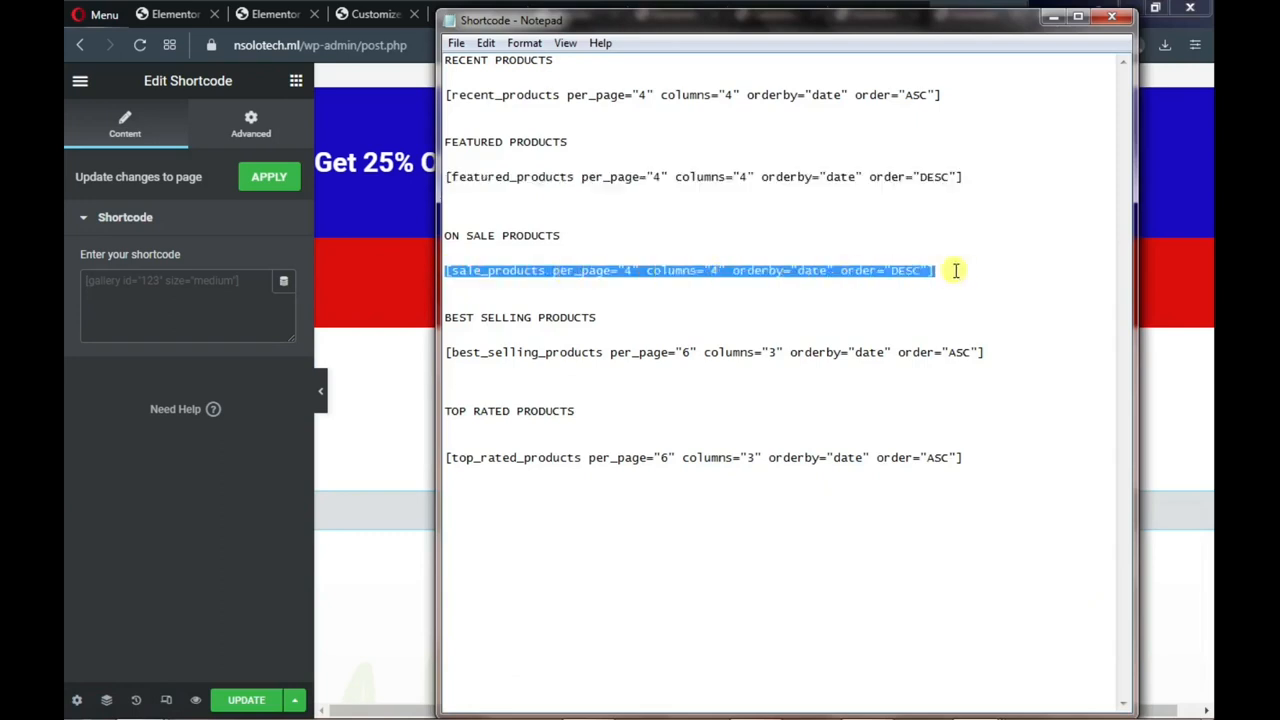
right_click(910, 270)
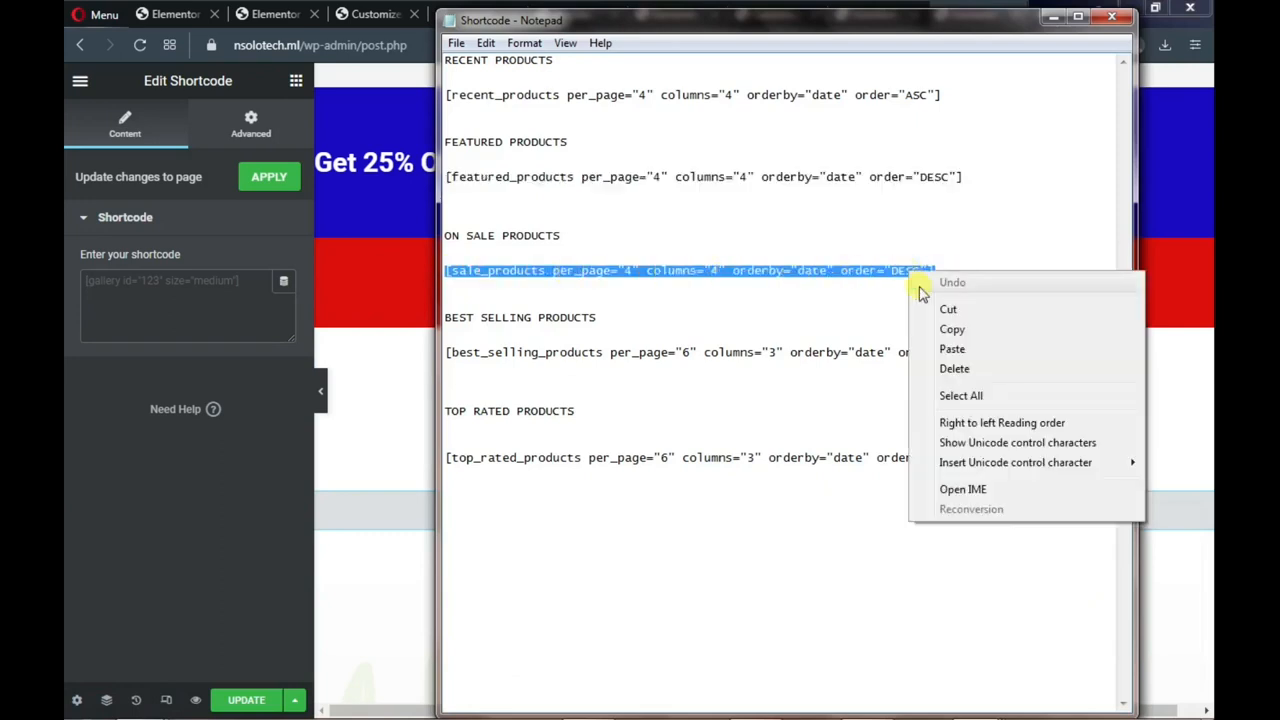
click(950, 330)
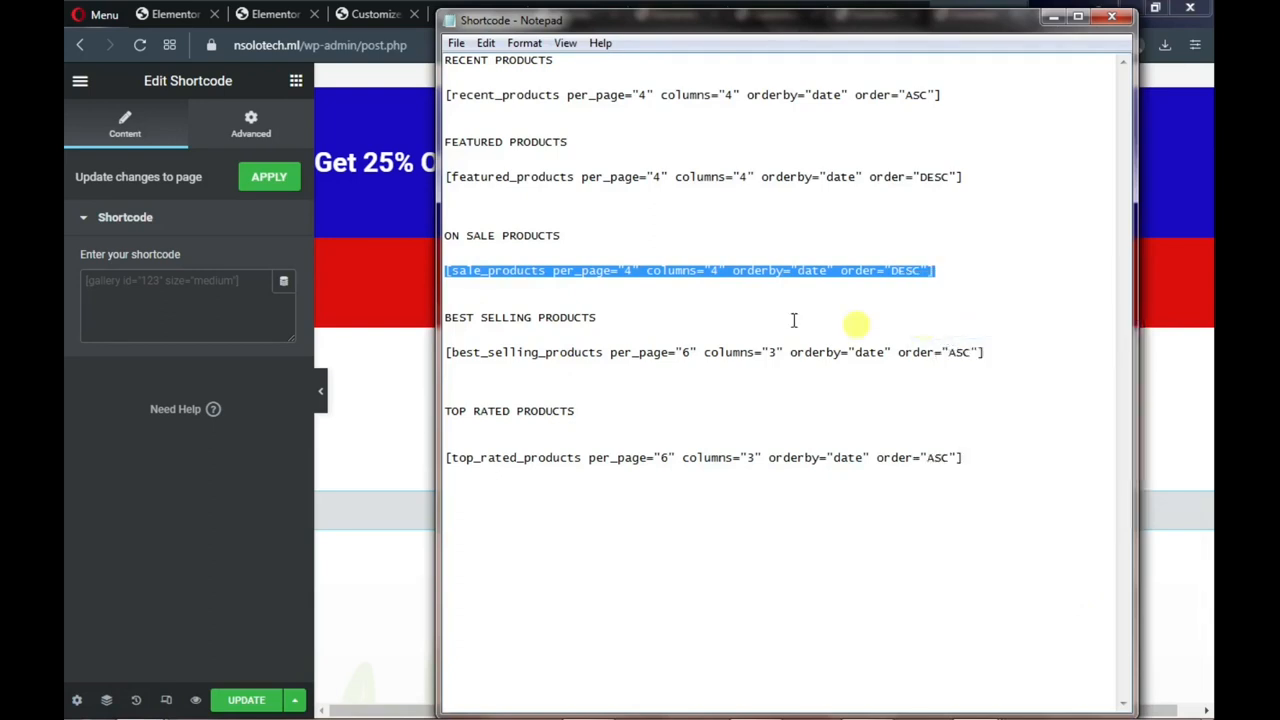
Paste [sale_products per_page="4" columns="4" orderby="date" order="DESC"] into the emptied Shortcode widget, check the product row, and update the homepage
click(225, 291)
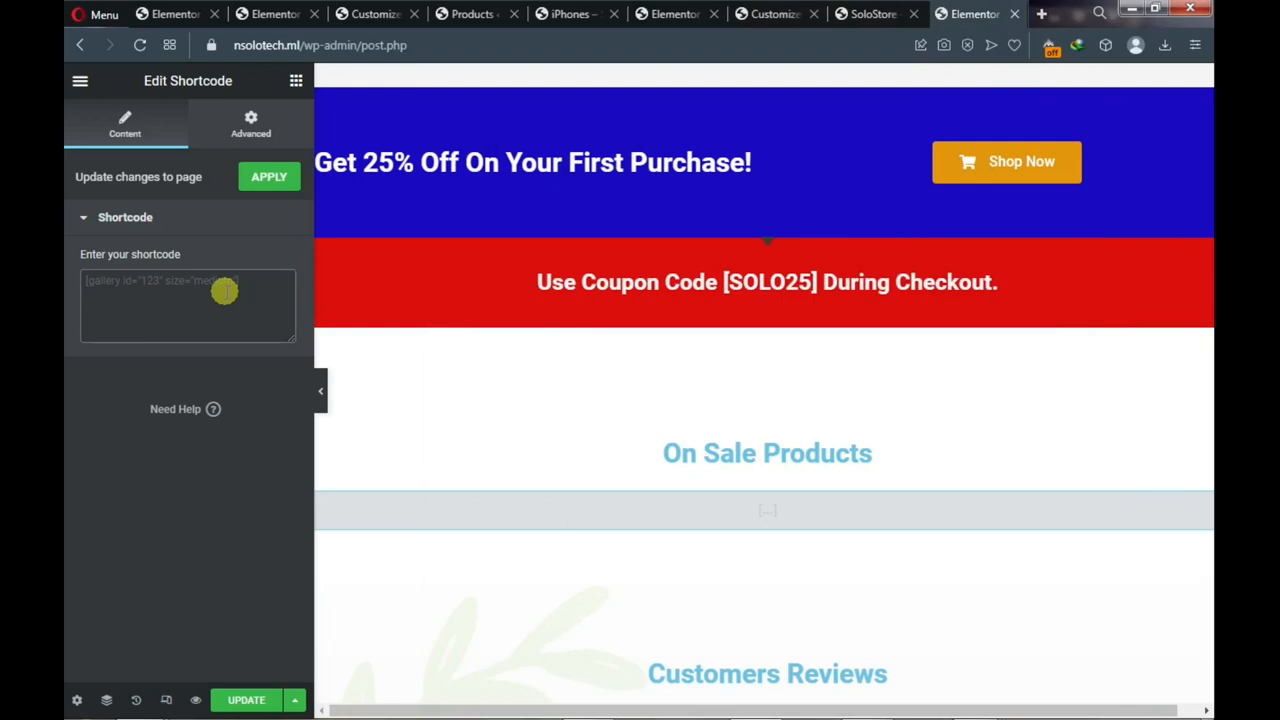
key(ctrl+v)
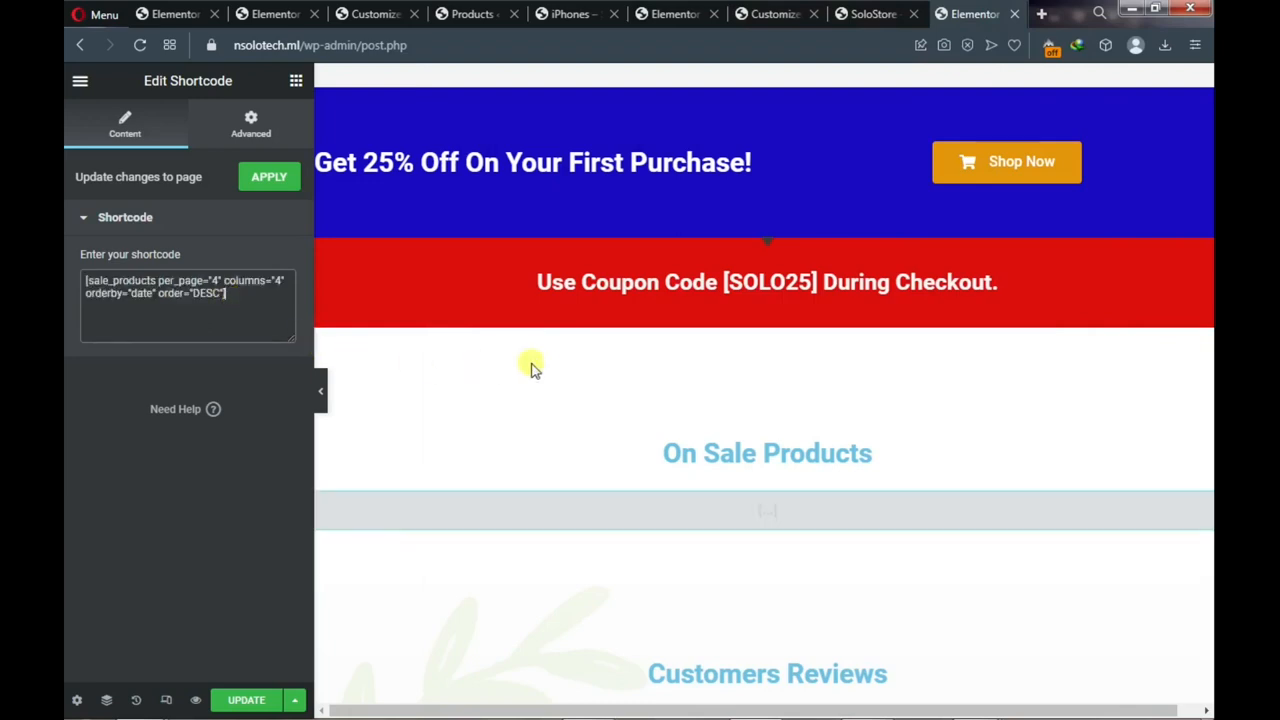
scroll(537, 372, down, 2)
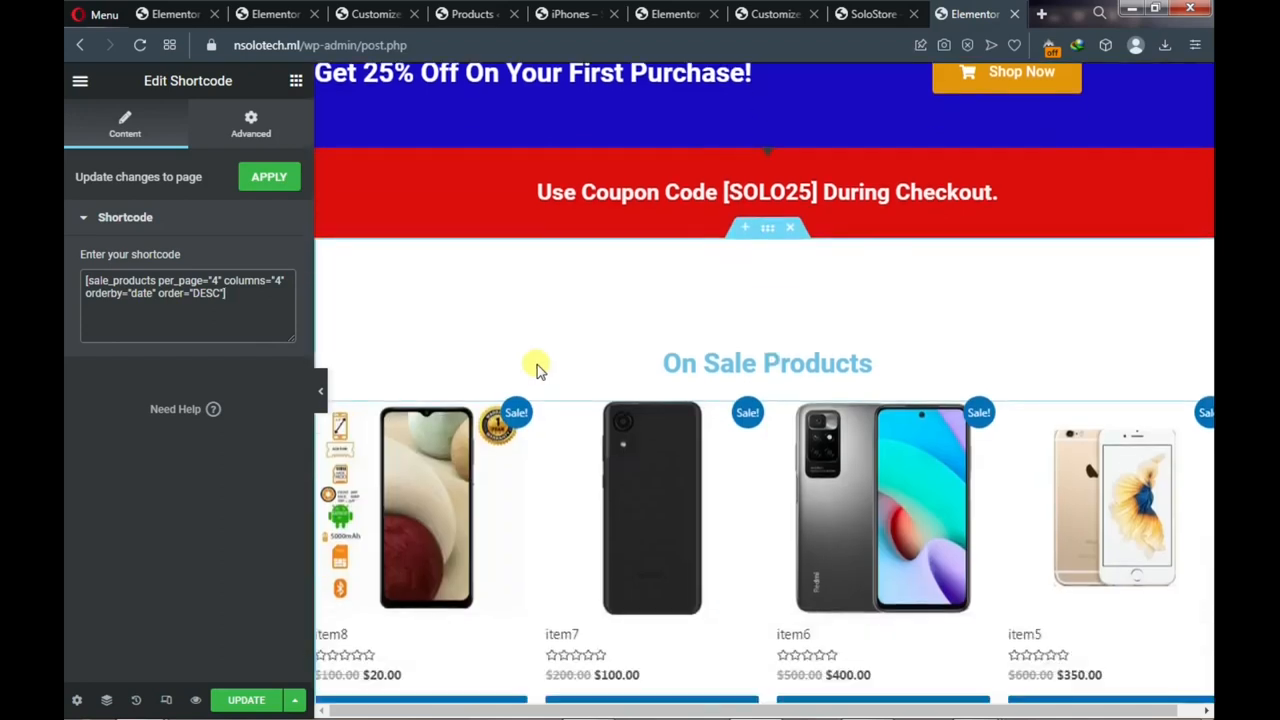
scroll(537, 376, down, 1)
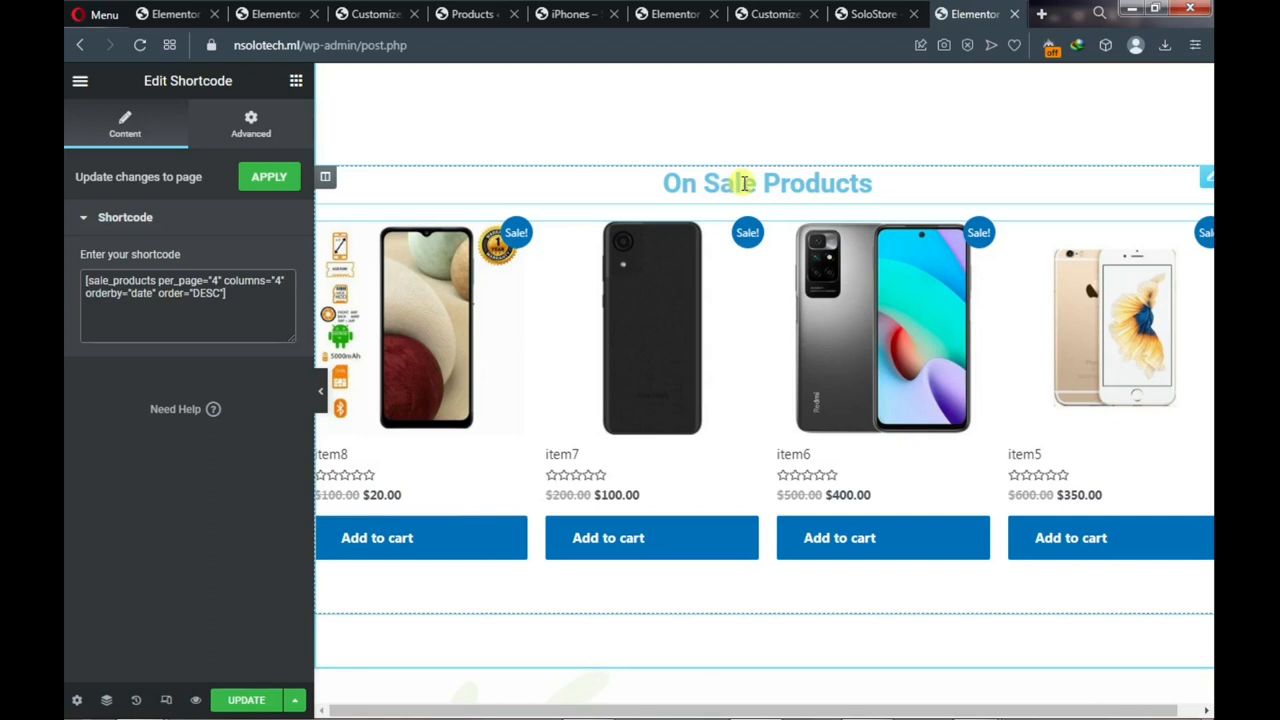
scroll(766, 286, down, 3)
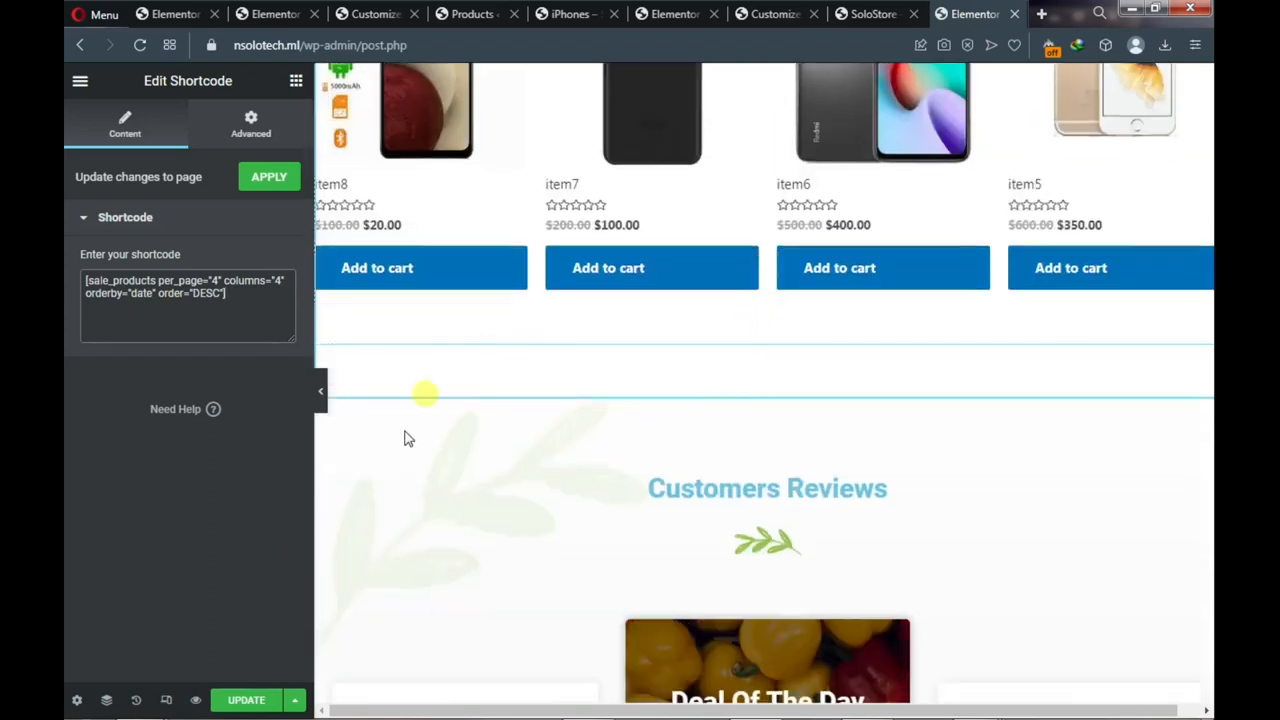
click(227, 702)
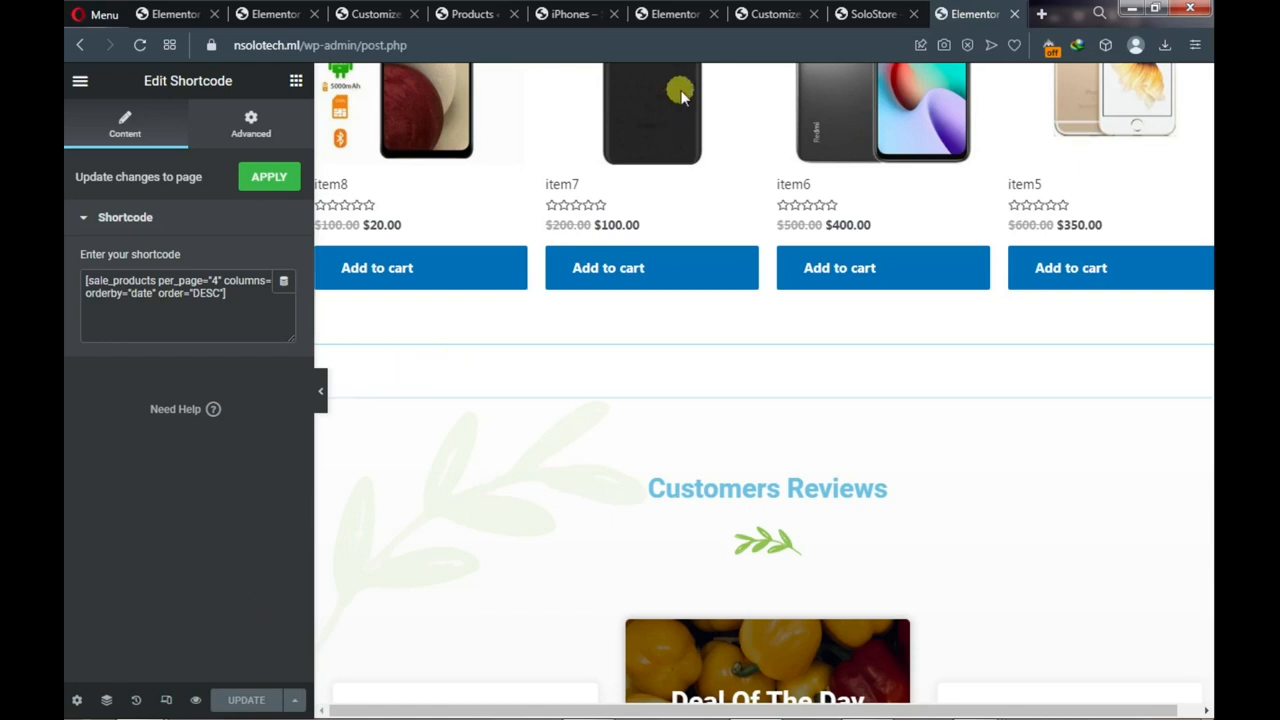
Switch to the reference SoloStore homepage and review its sections from the hero banner down to Customers Reviews
click(848, 22)
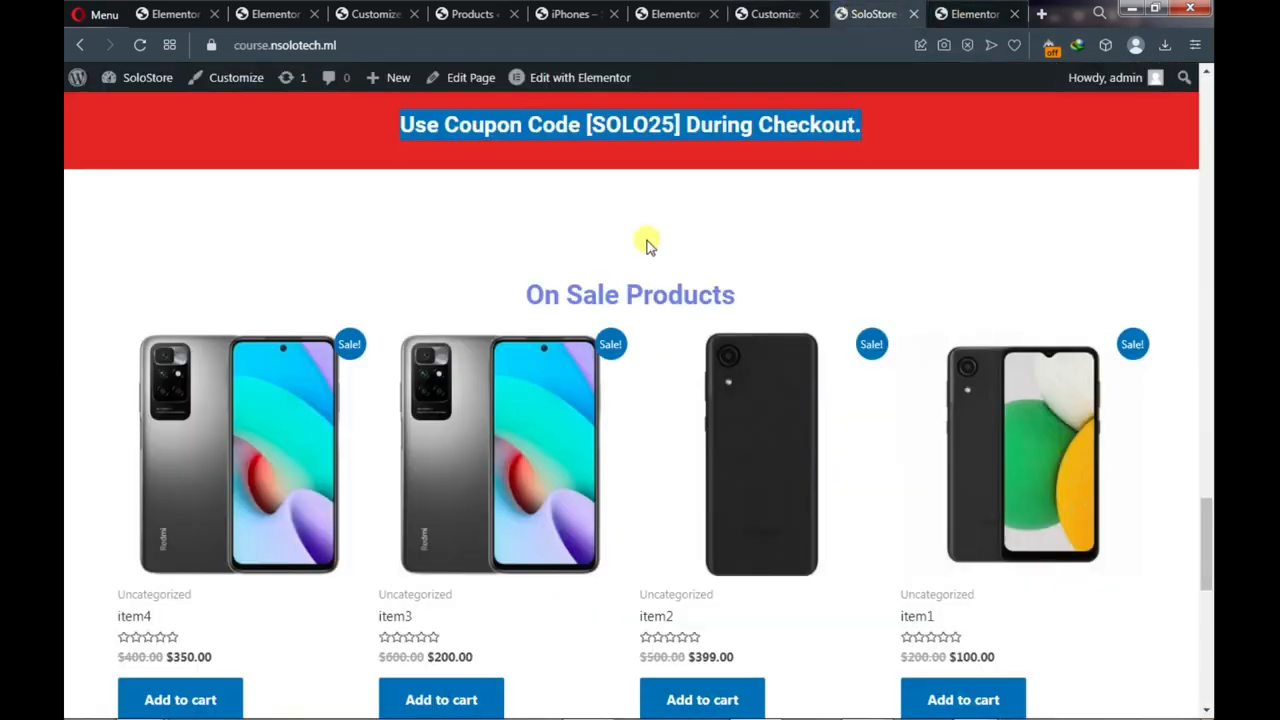
scroll(660, 235, up, 5)
scroll(748, 223, up, 15)
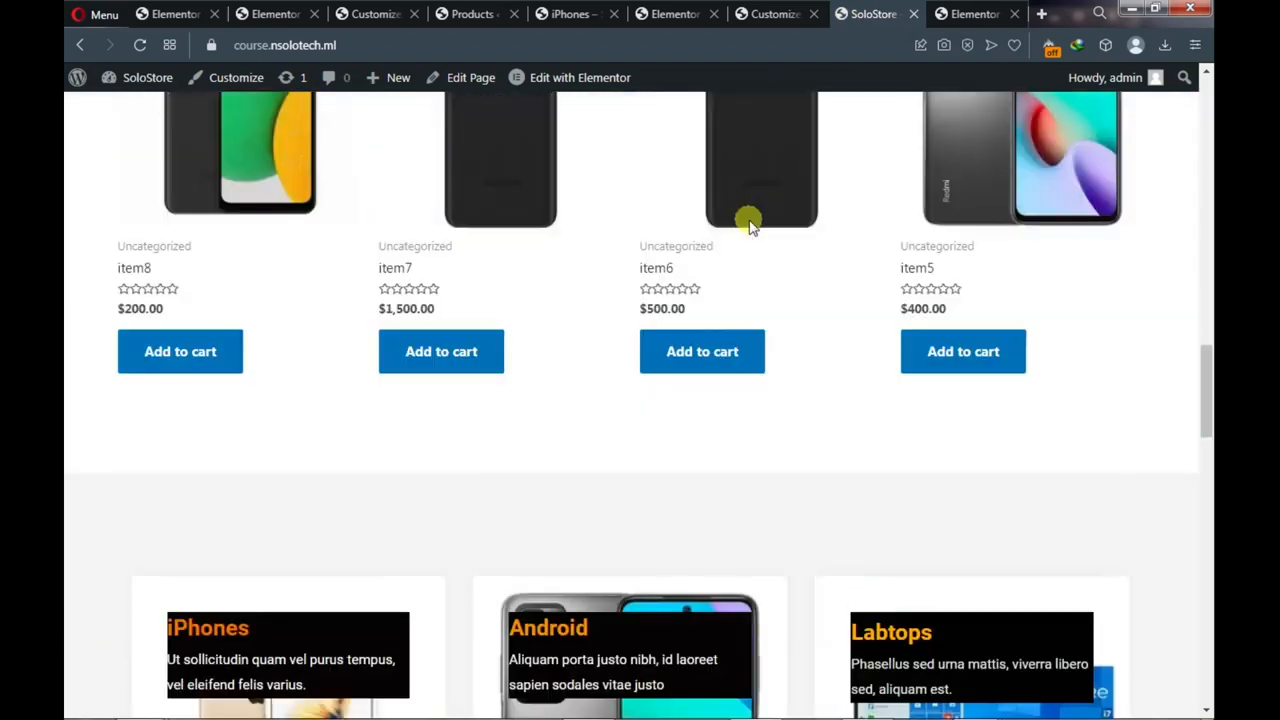
scroll(748, 223, up, 10)
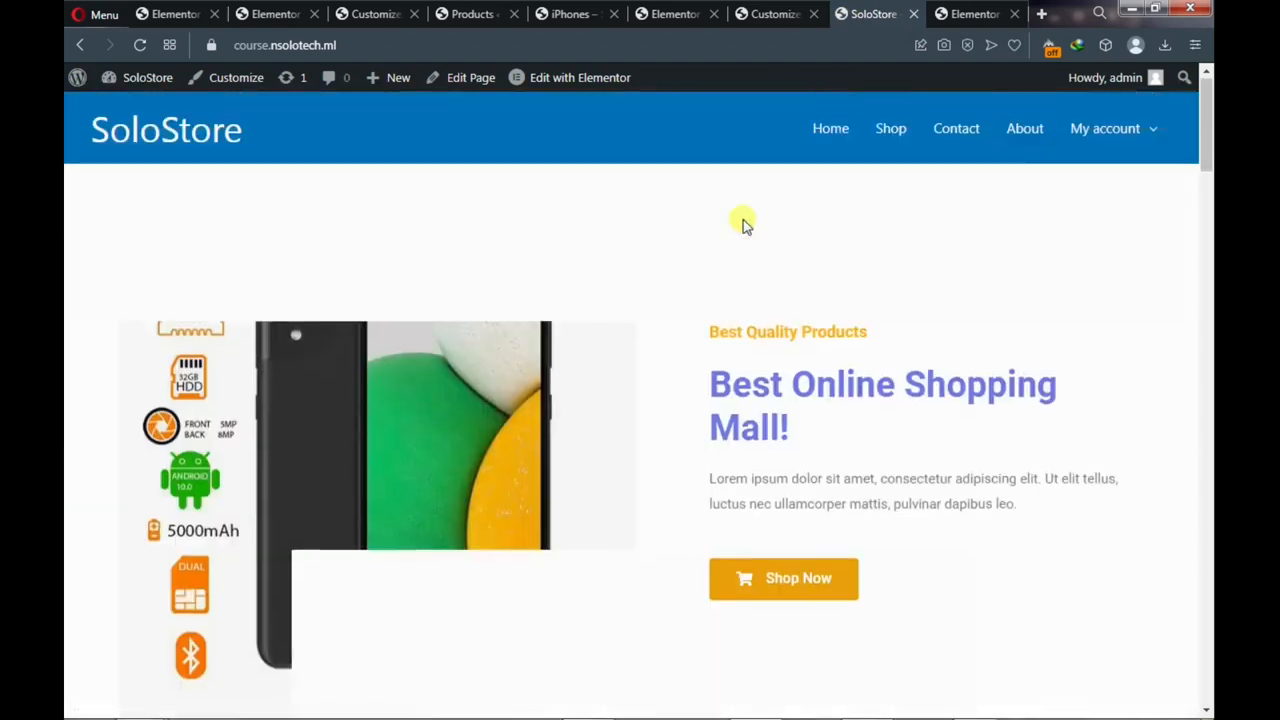
scroll(743, 224, down, 8)
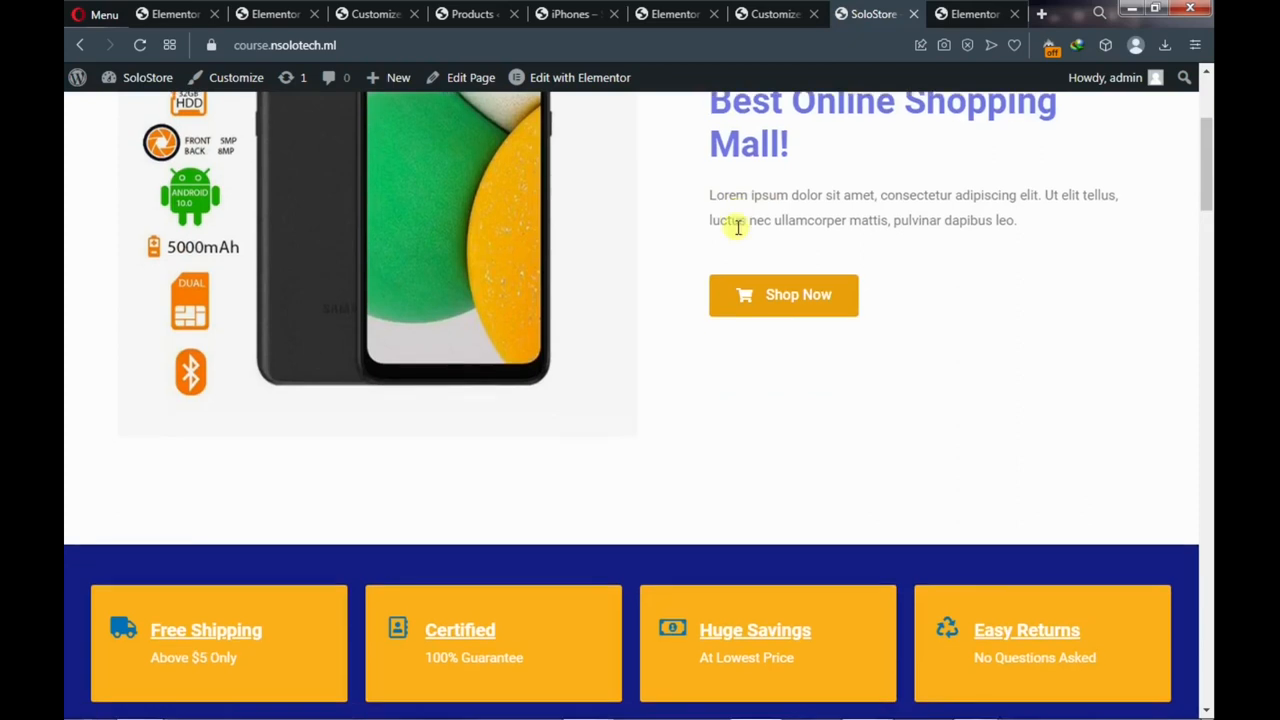
scroll(735, 232, down, 7)
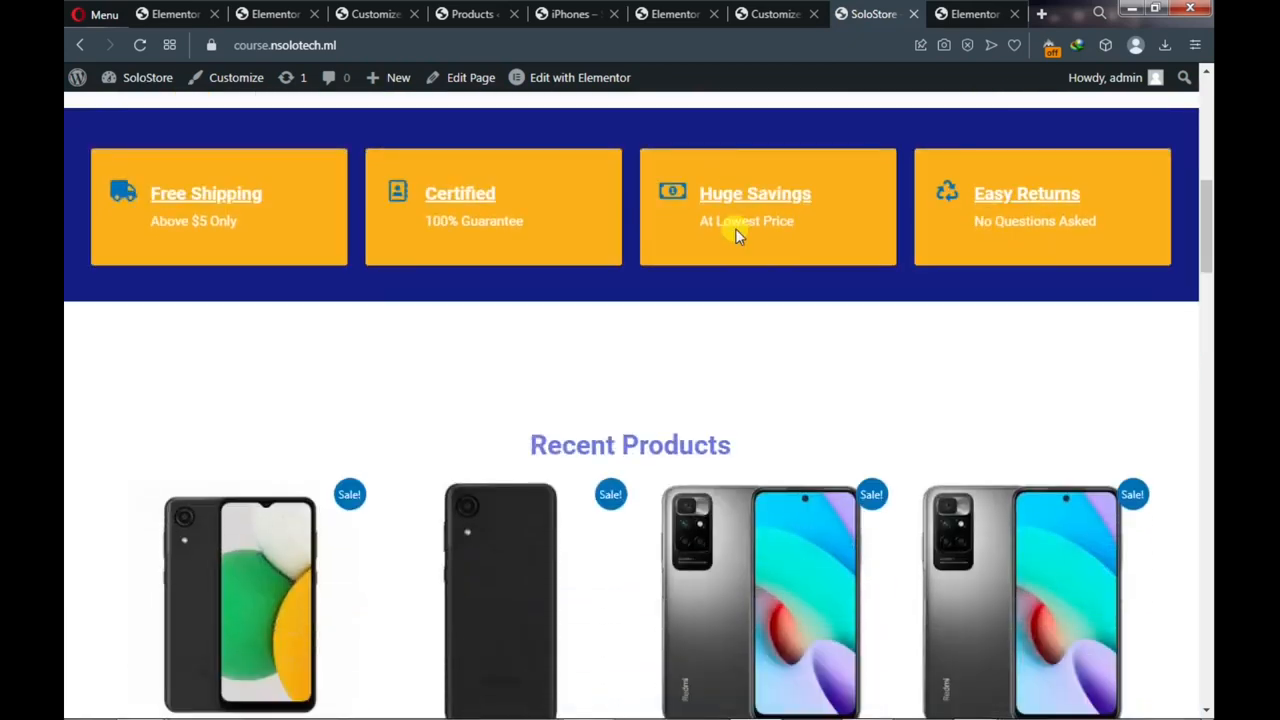
scroll(735, 232, down, 7)
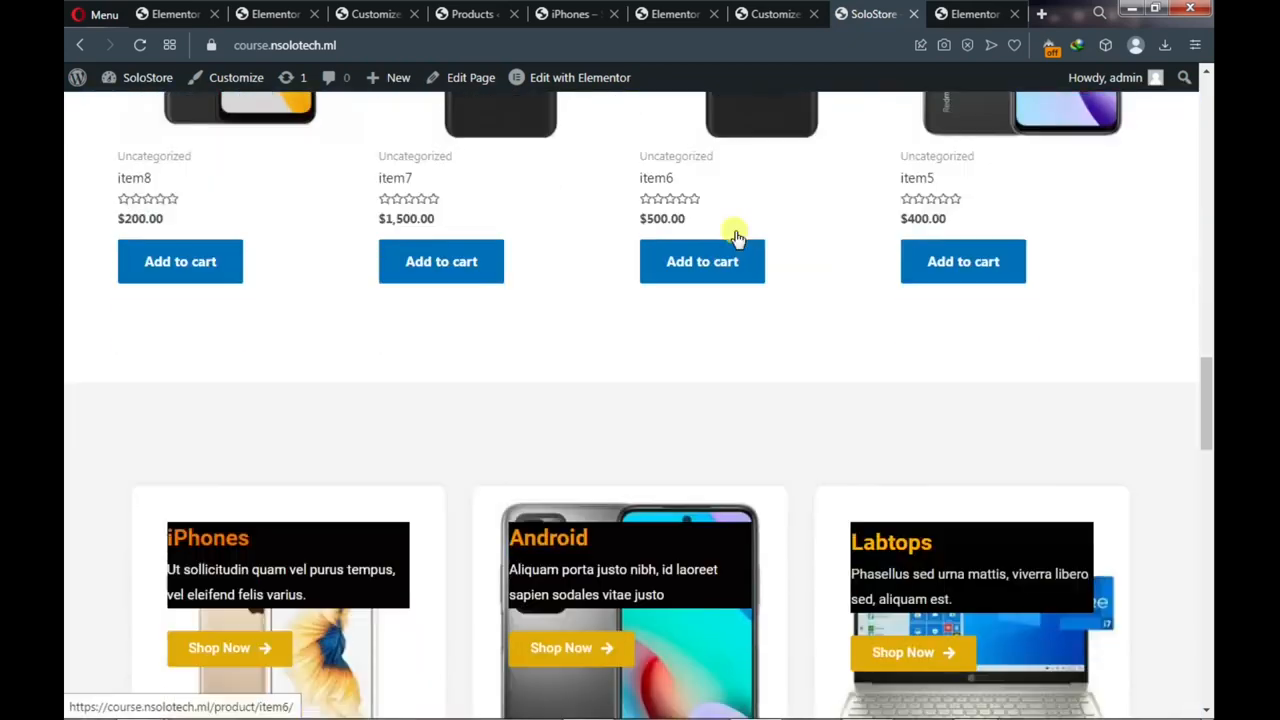
scroll(729, 241, down, 8)
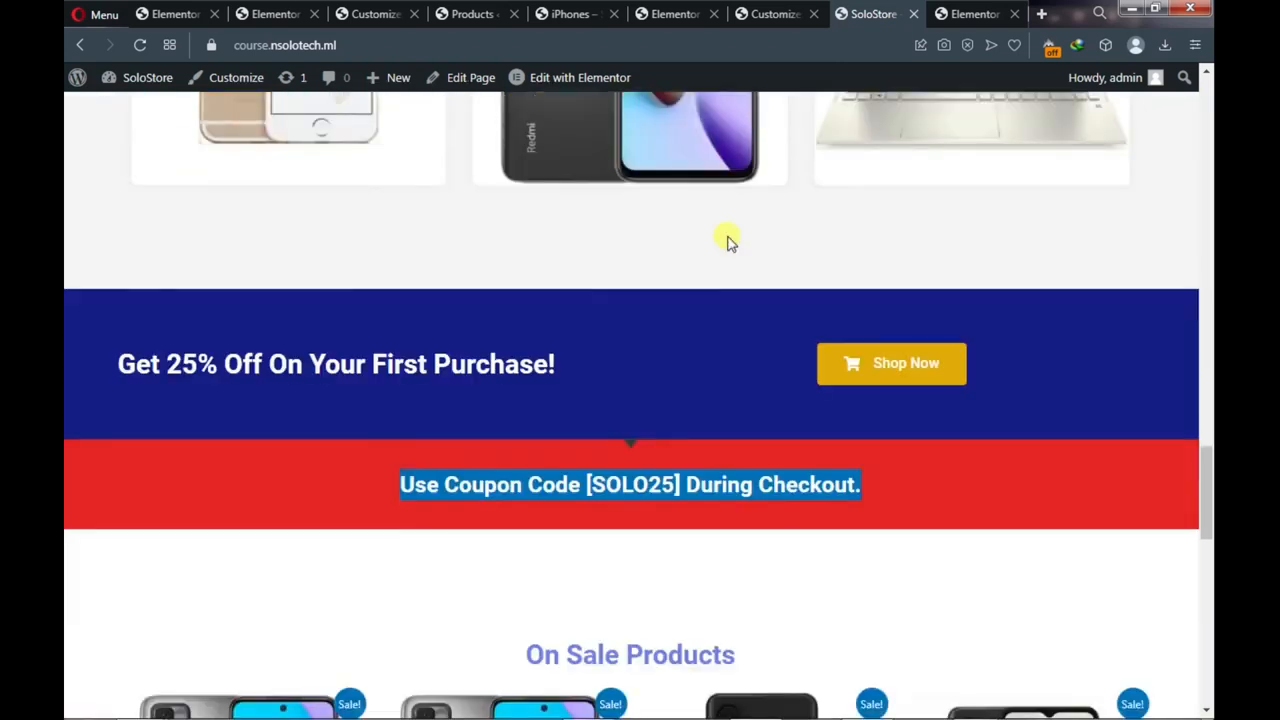
scroll(728, 241, down, 5)
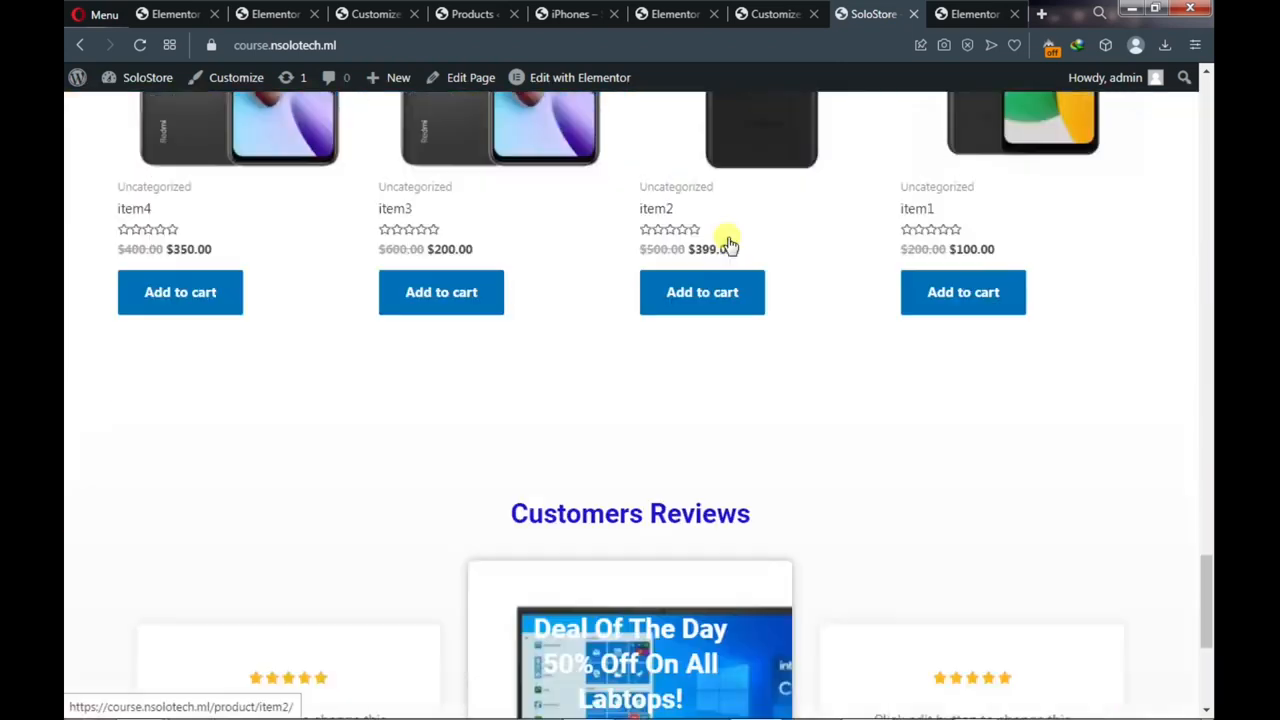
scroll(728, 241, up, 8)
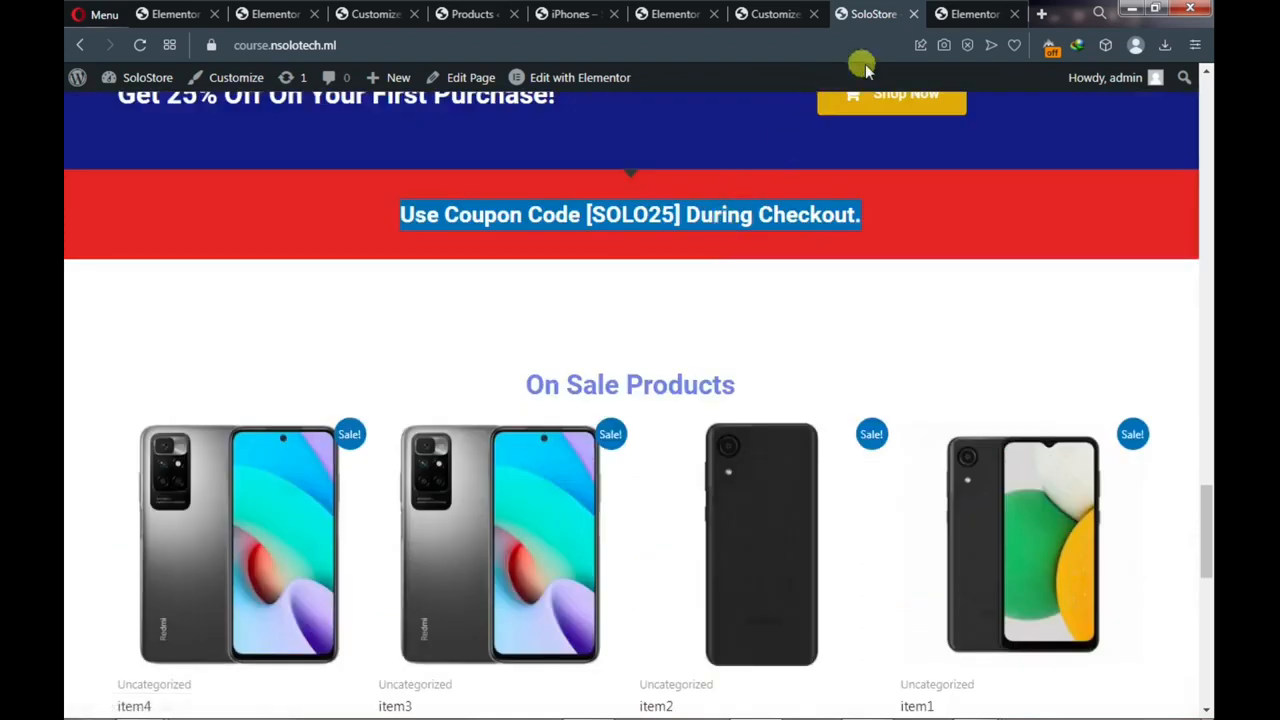
Compare the area around the On Sale Products row in the Elementor editor with the reference homepage down to Customers Reviews
click(957, 20)
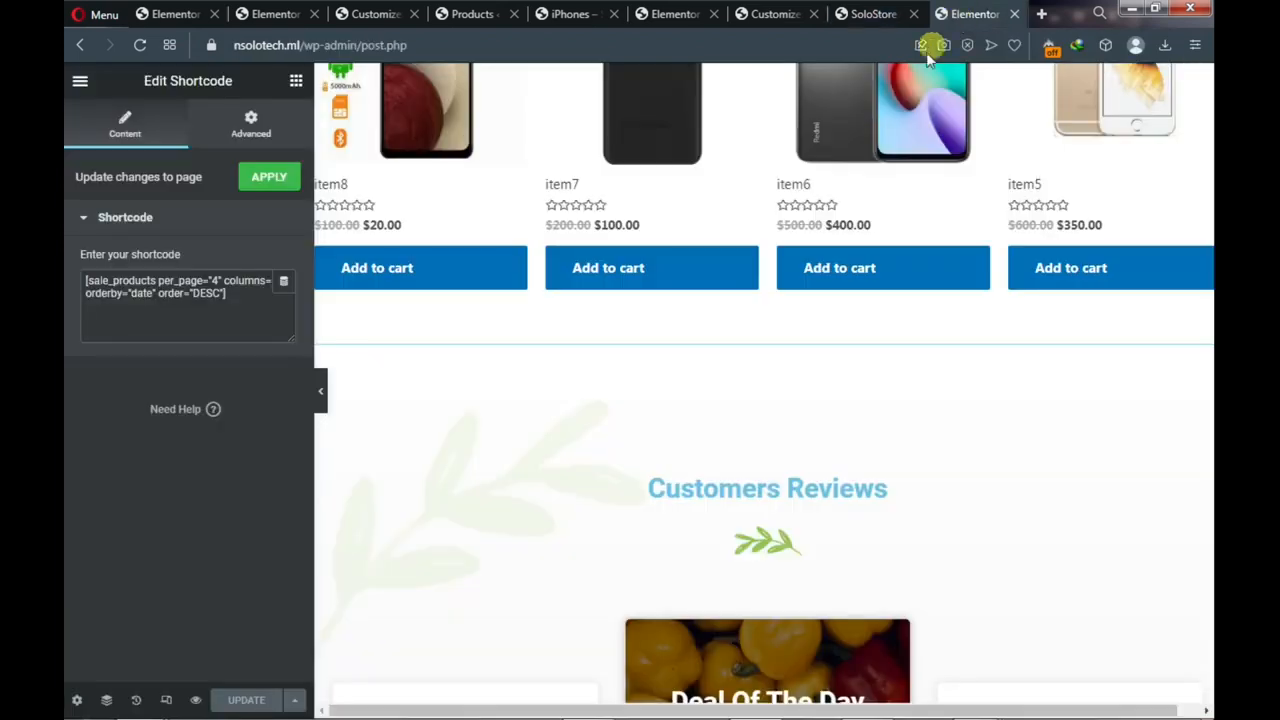
scroll(746, 276, up, 1)
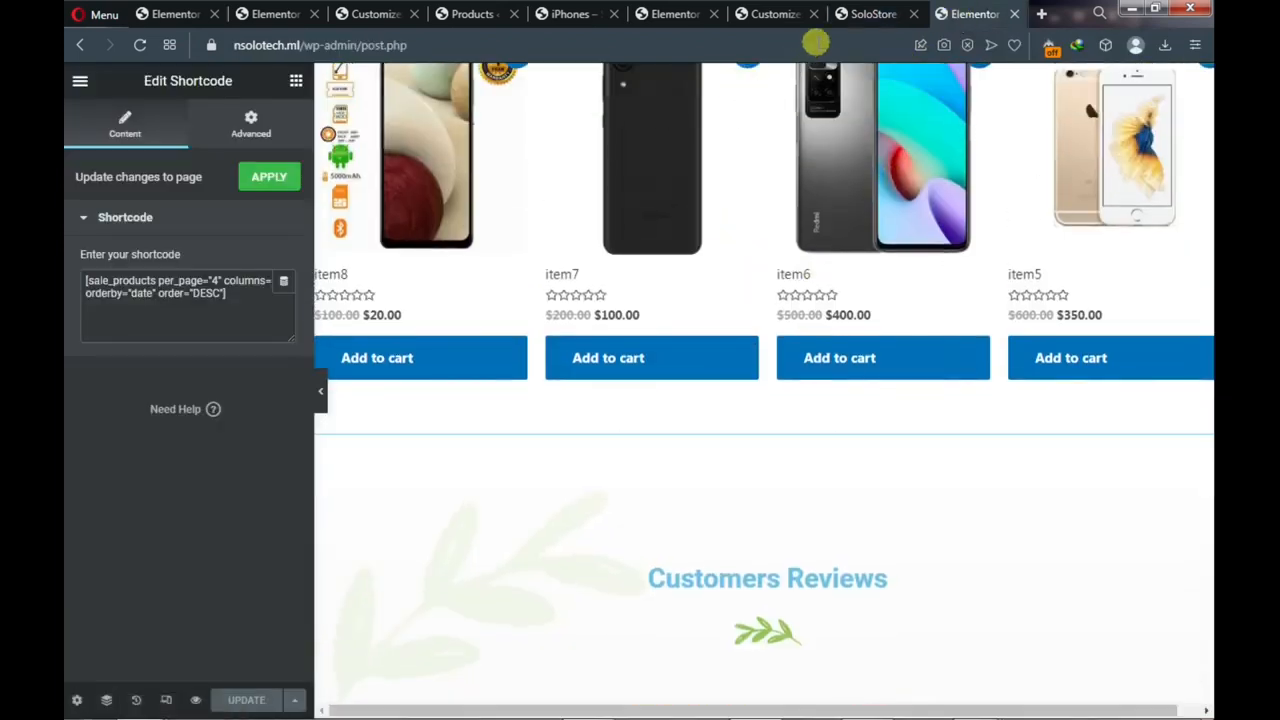
click(862, 18)
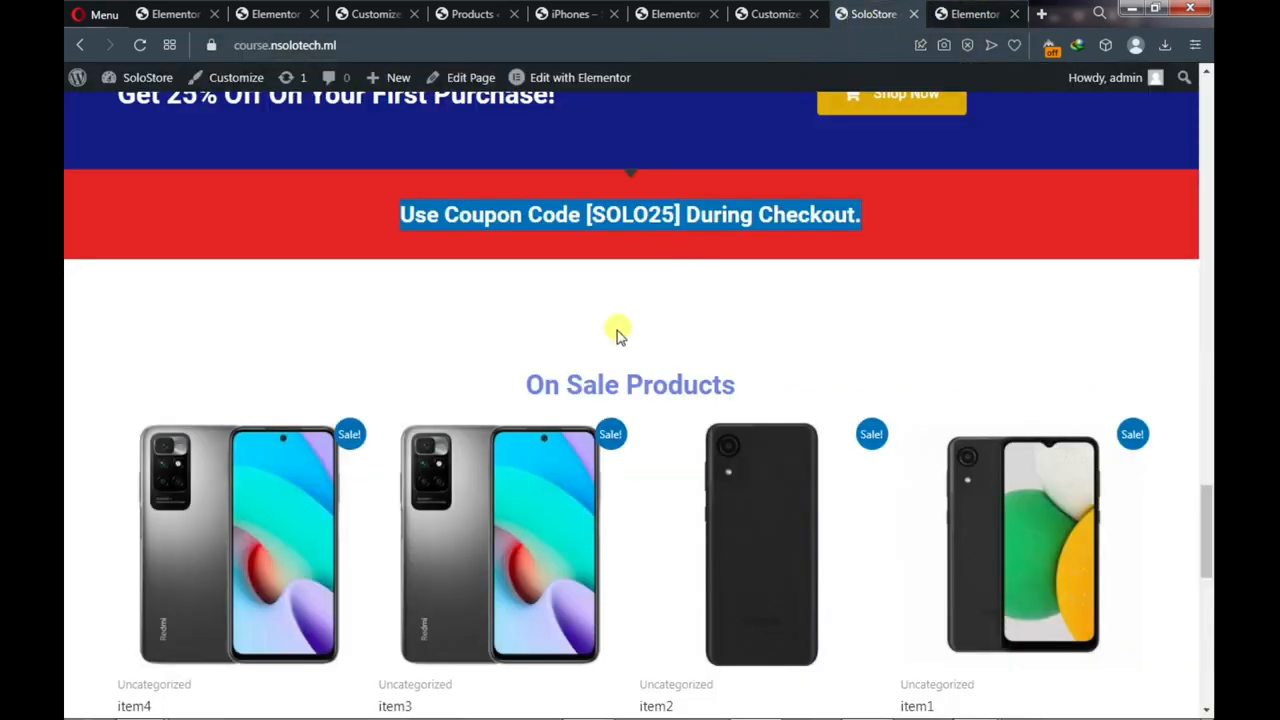
scroll(603, 350, down, 4)
scroll(603, 350, down, 1)
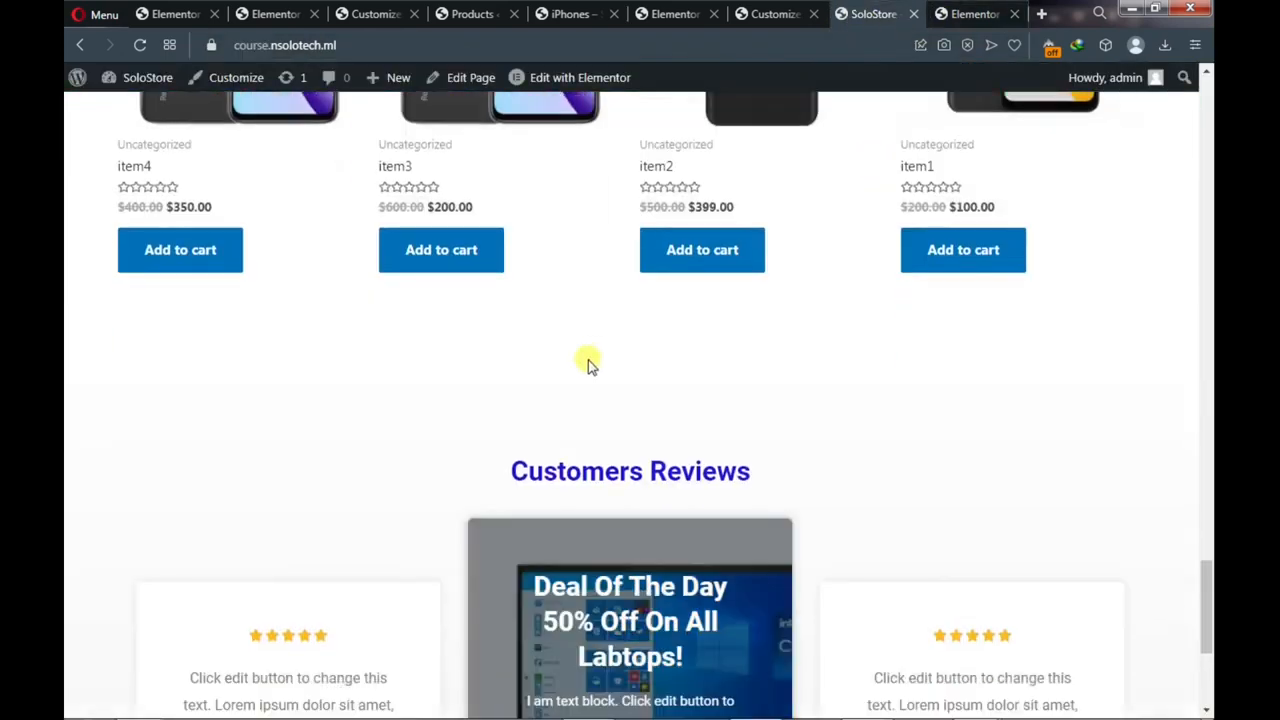
Return to the Elementor editor and remove the leaf background overlay image from the Customers Reviews section
click(962, 14)
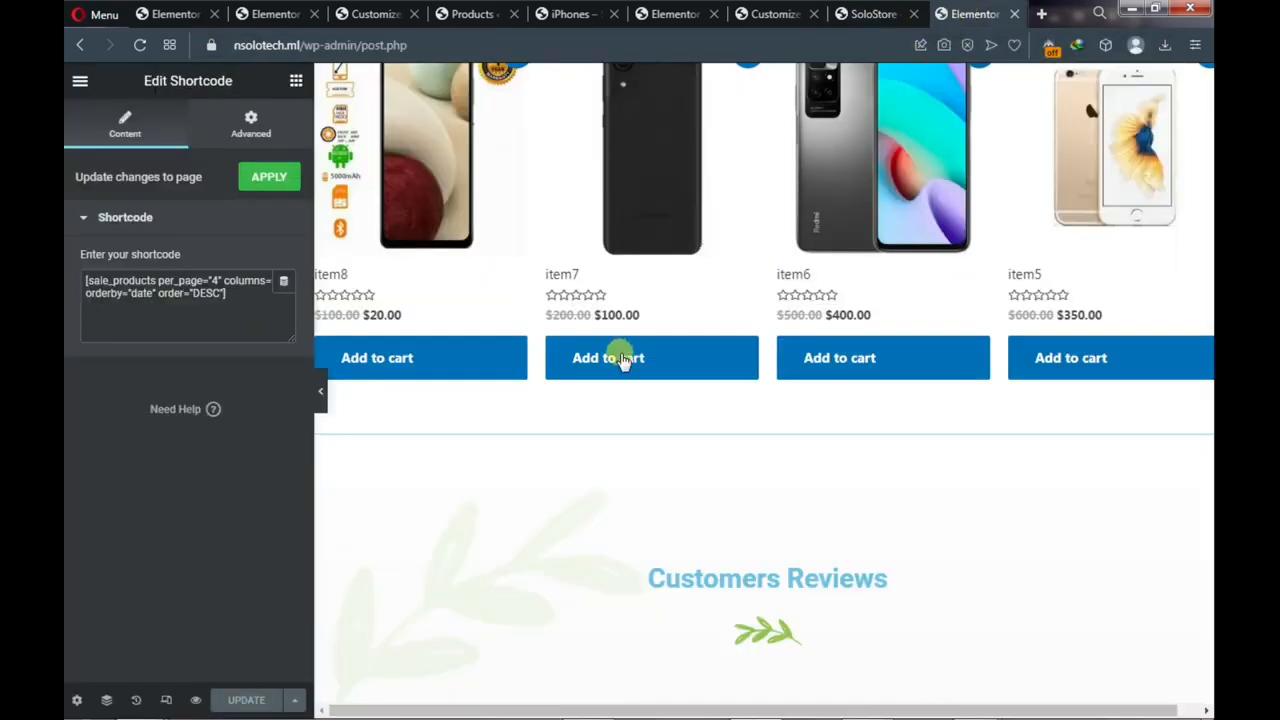
scroll(620, 357, down, 3)
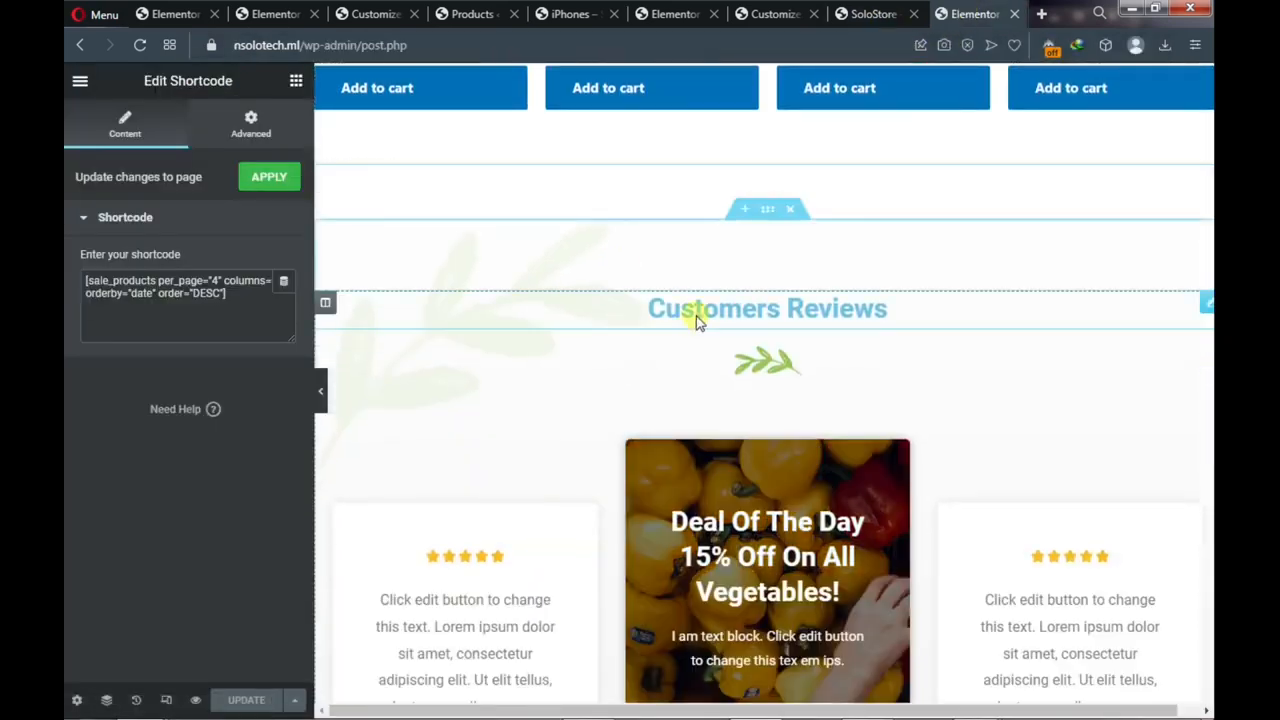
click(766, 212)
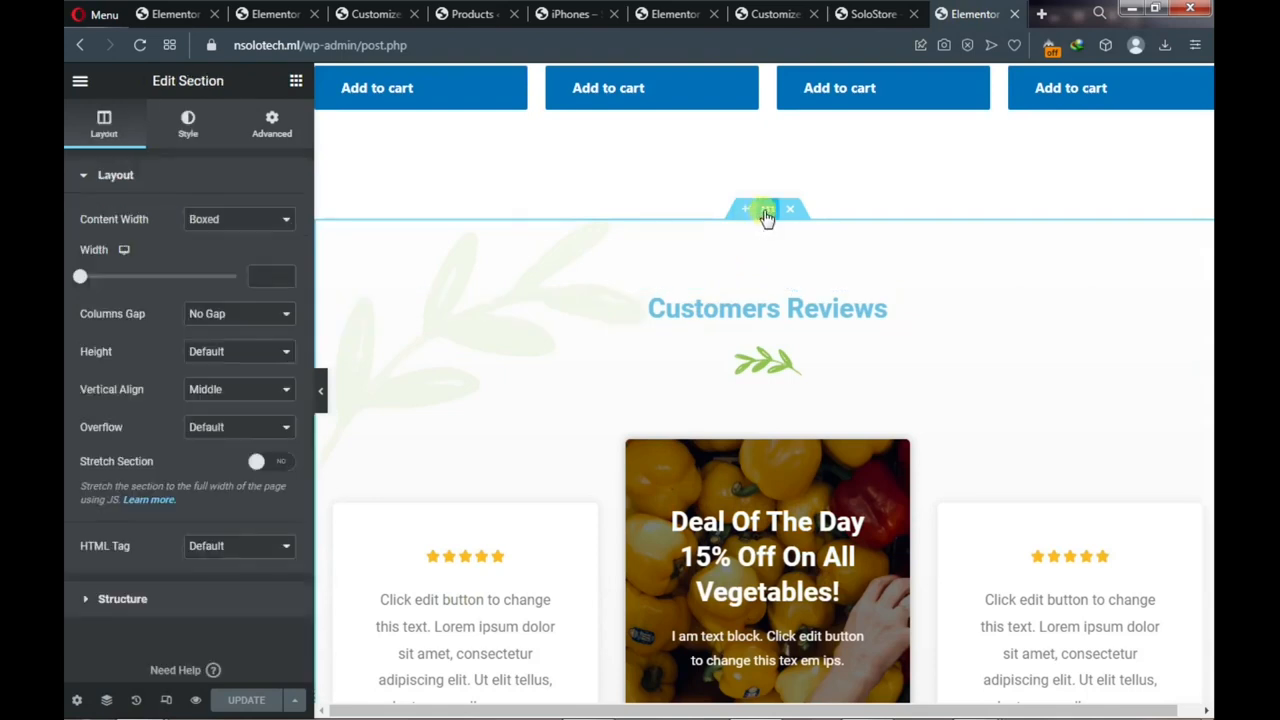
click(187, 130)
scroll(155, 290, down, 2)
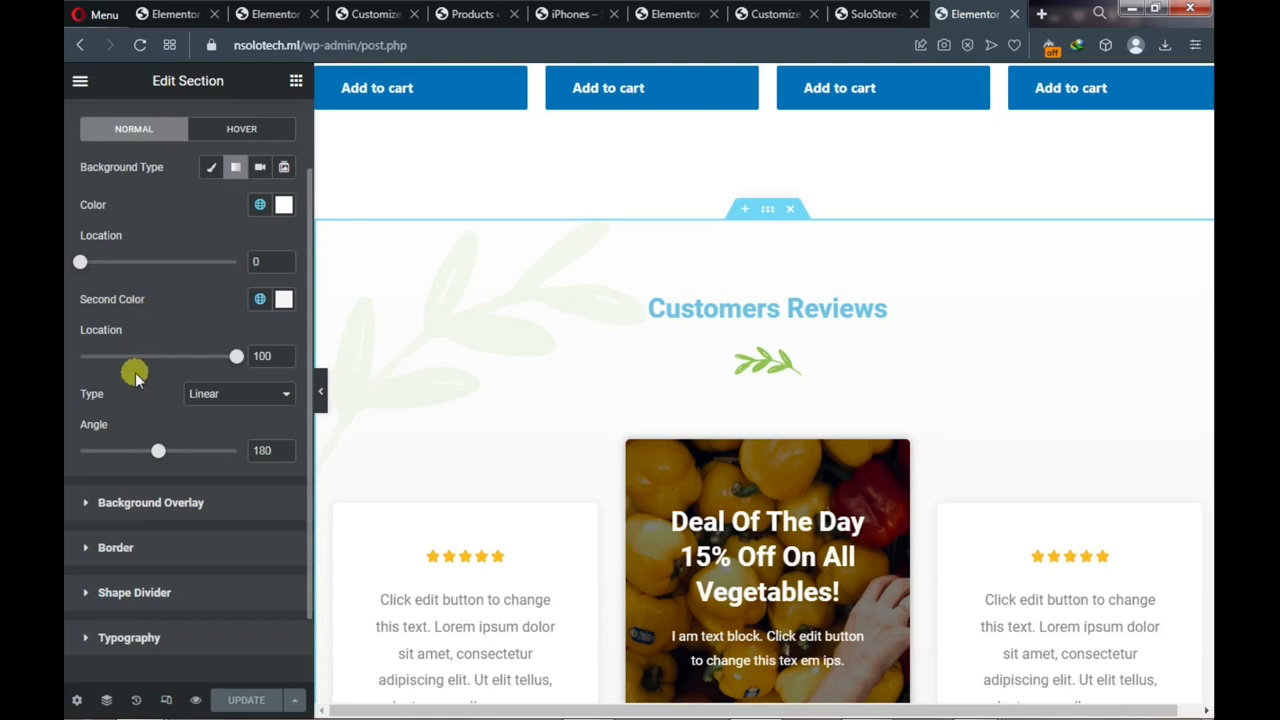
click(87, 507)
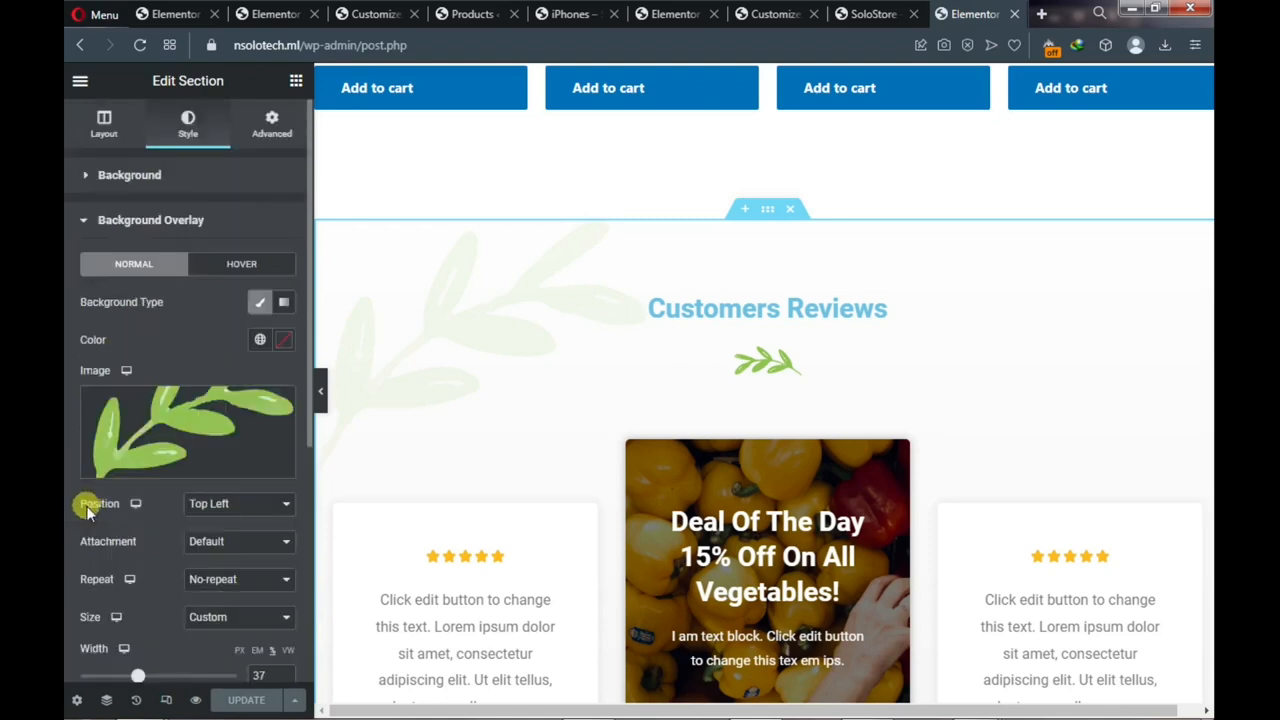
click(277, 412)
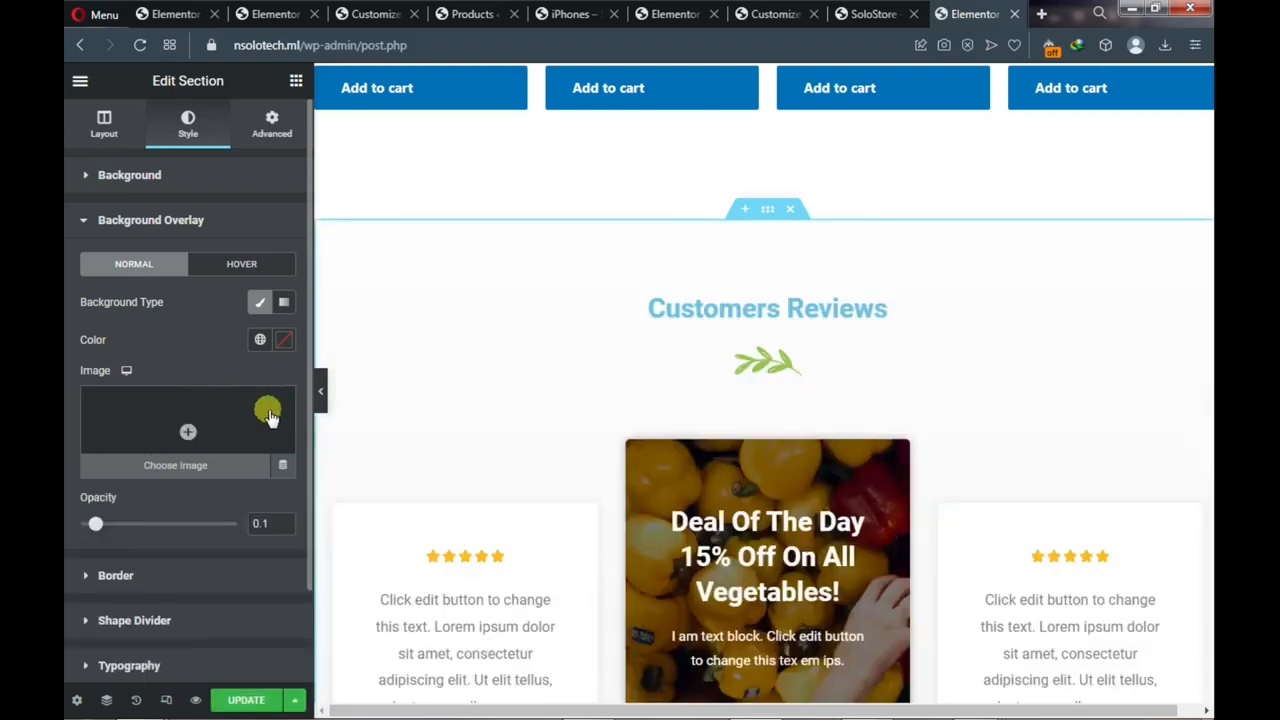
click(260, 422)
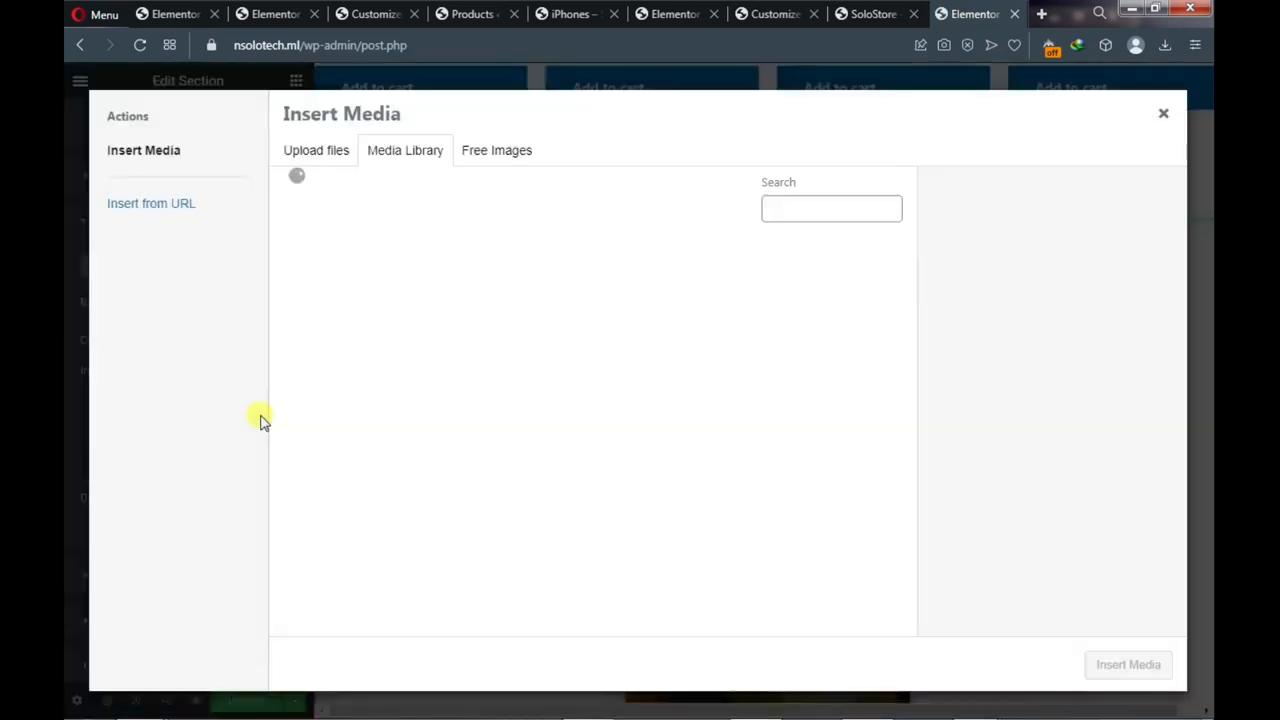
click(1166, 118)
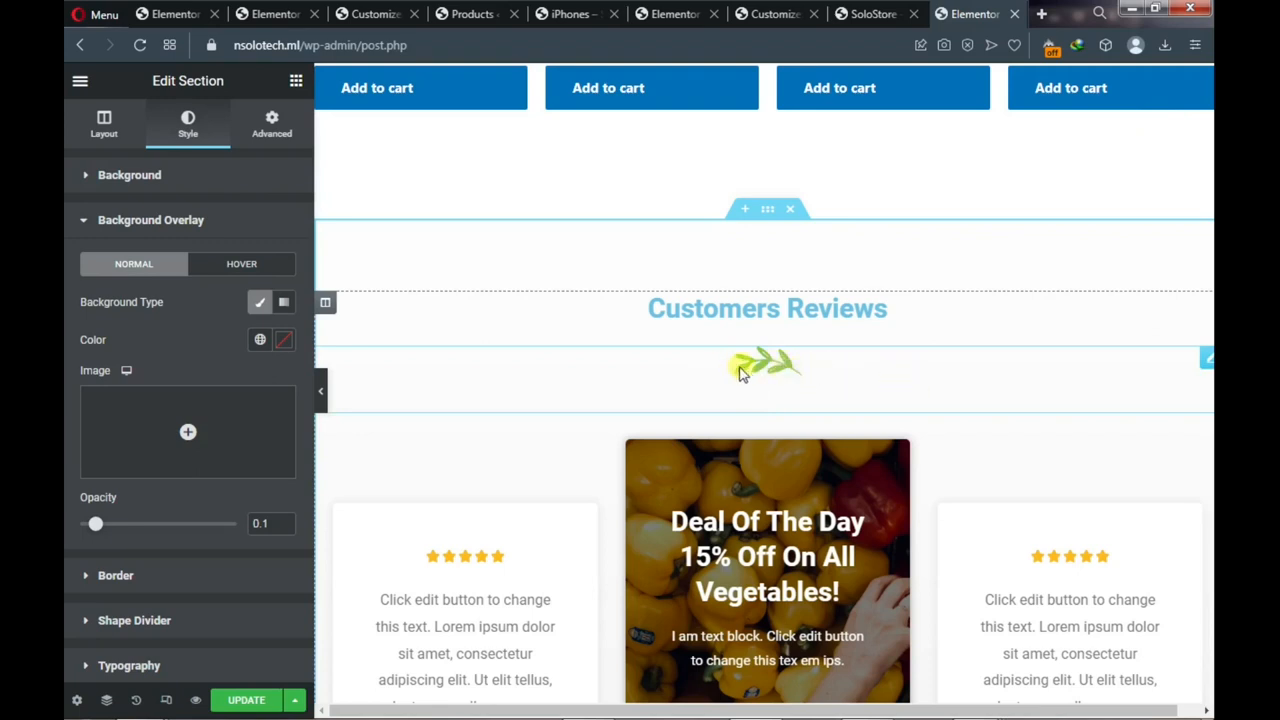
Delete the leaf image beneath the Customers Reviews heading and select the heading
right_click(1203, 362)
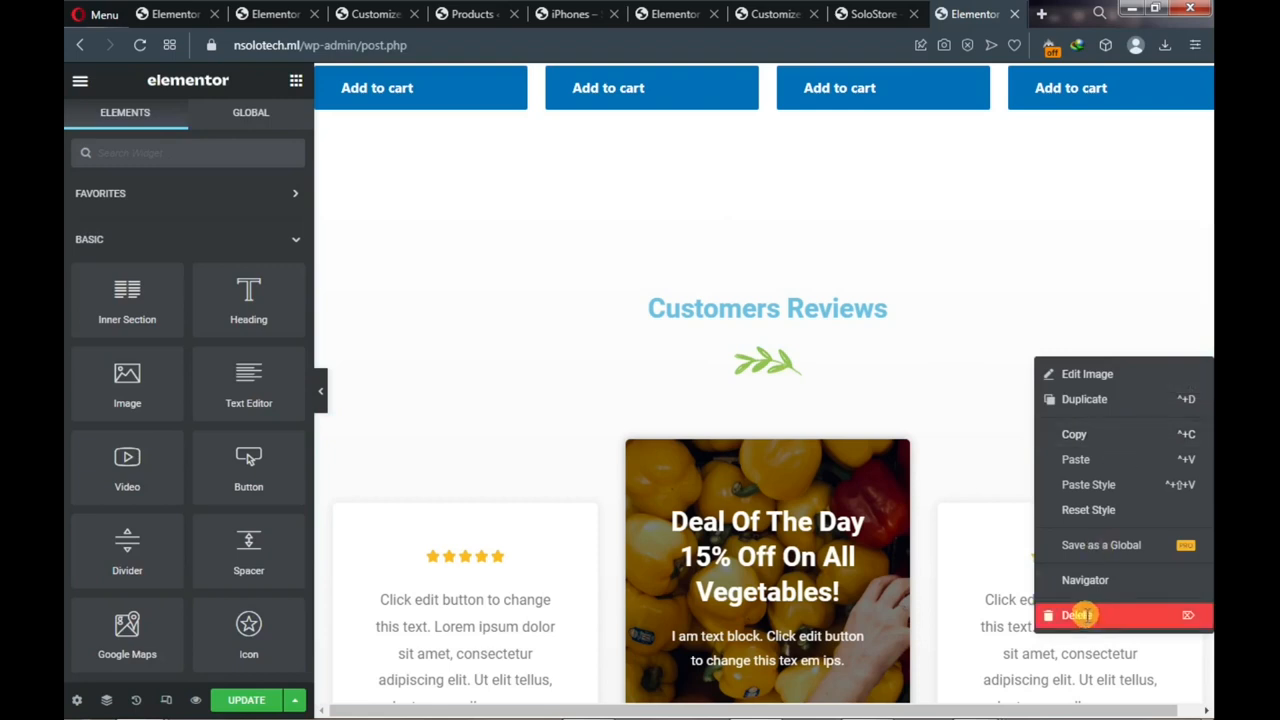
click(1087, 615)
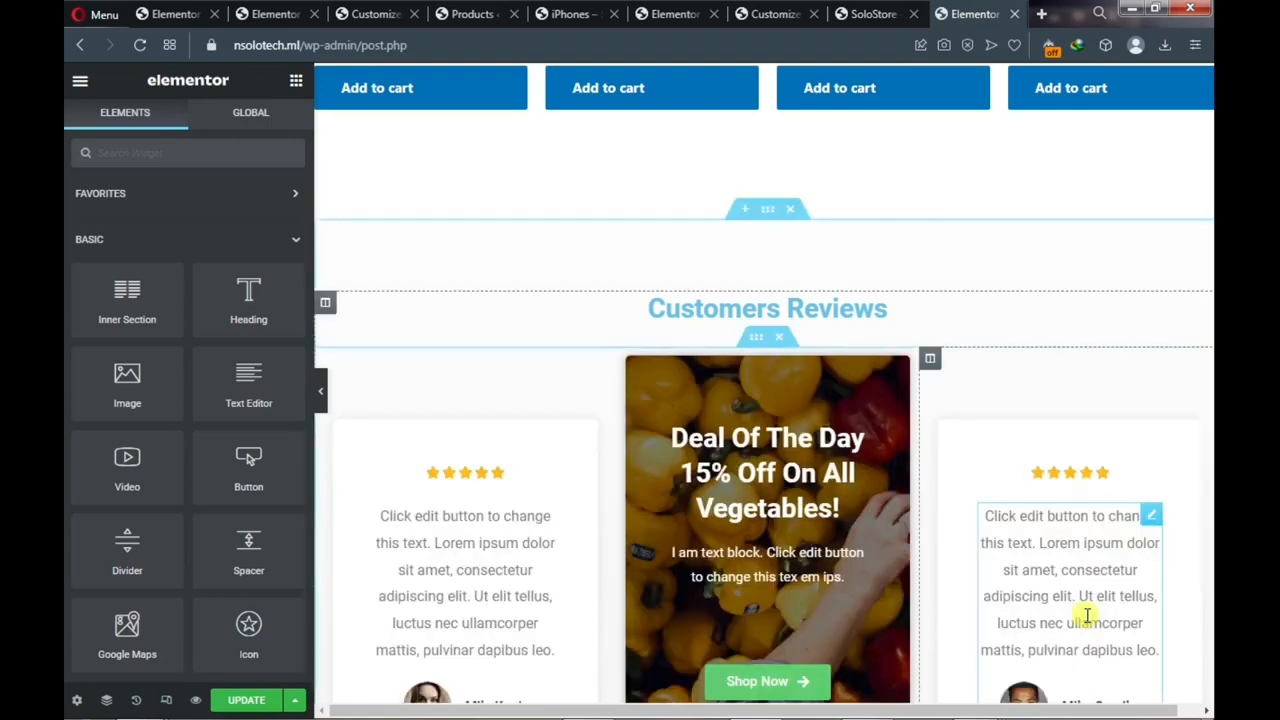
click(816, 305)
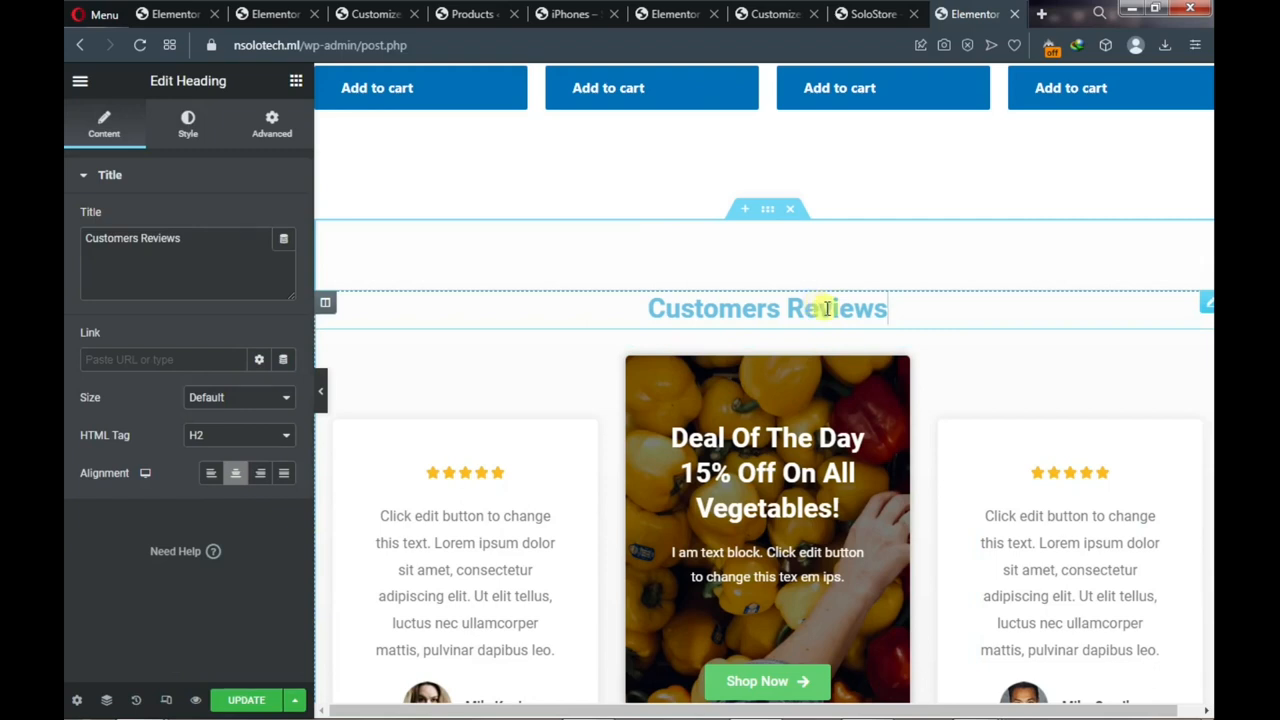
Replace the background image of the middle Deal Of The Day column with item3.jpg from the media library
scroll(829, 318, down, 1)
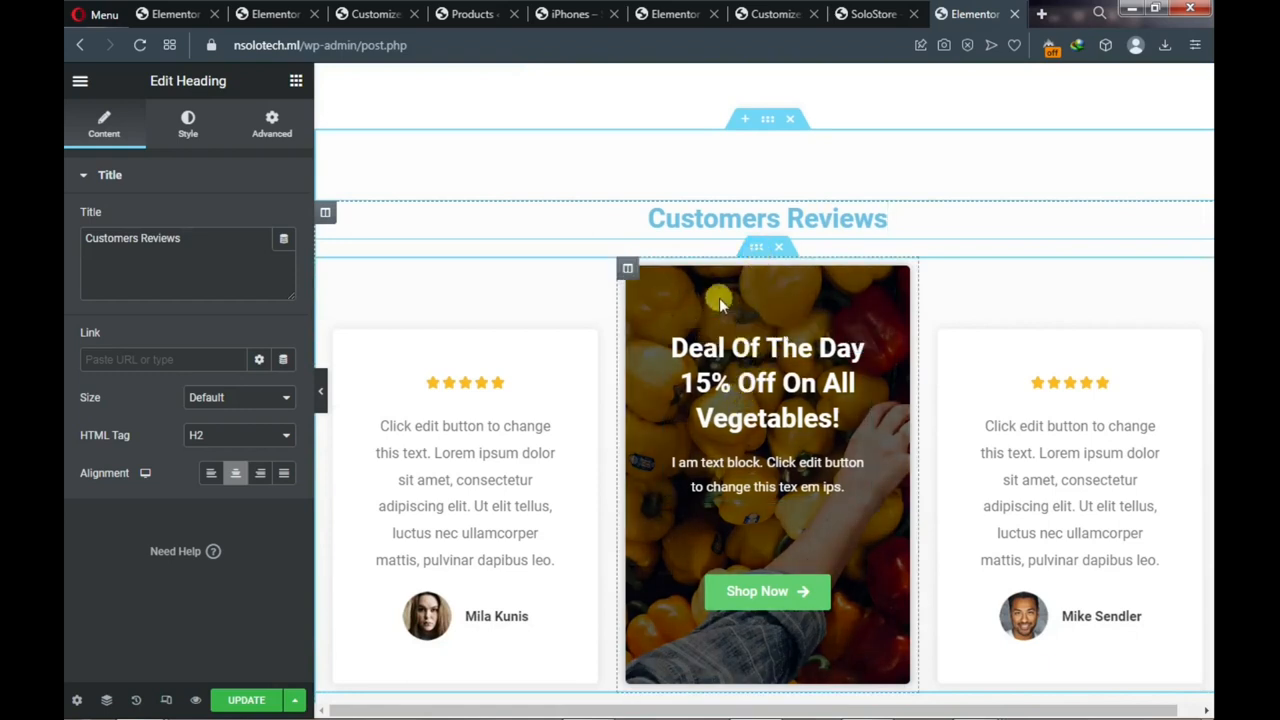
click(627, 272)
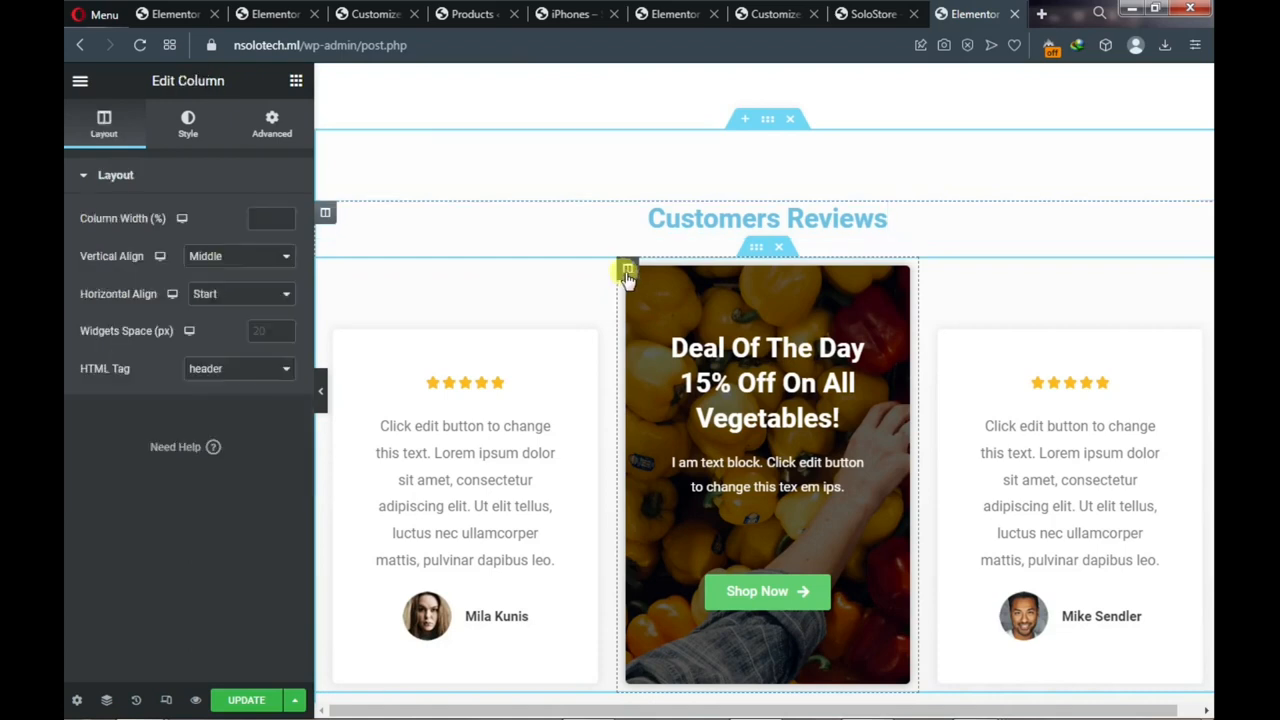
click(190, 133)
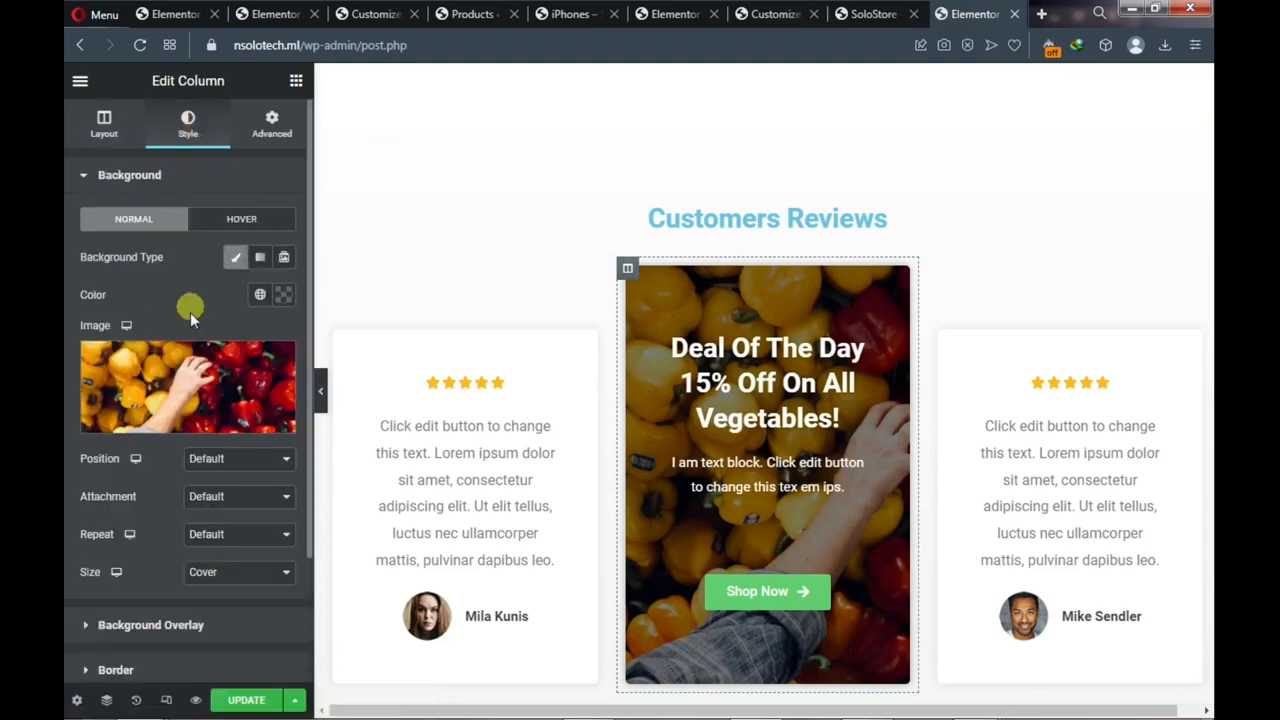
click(179, 421)
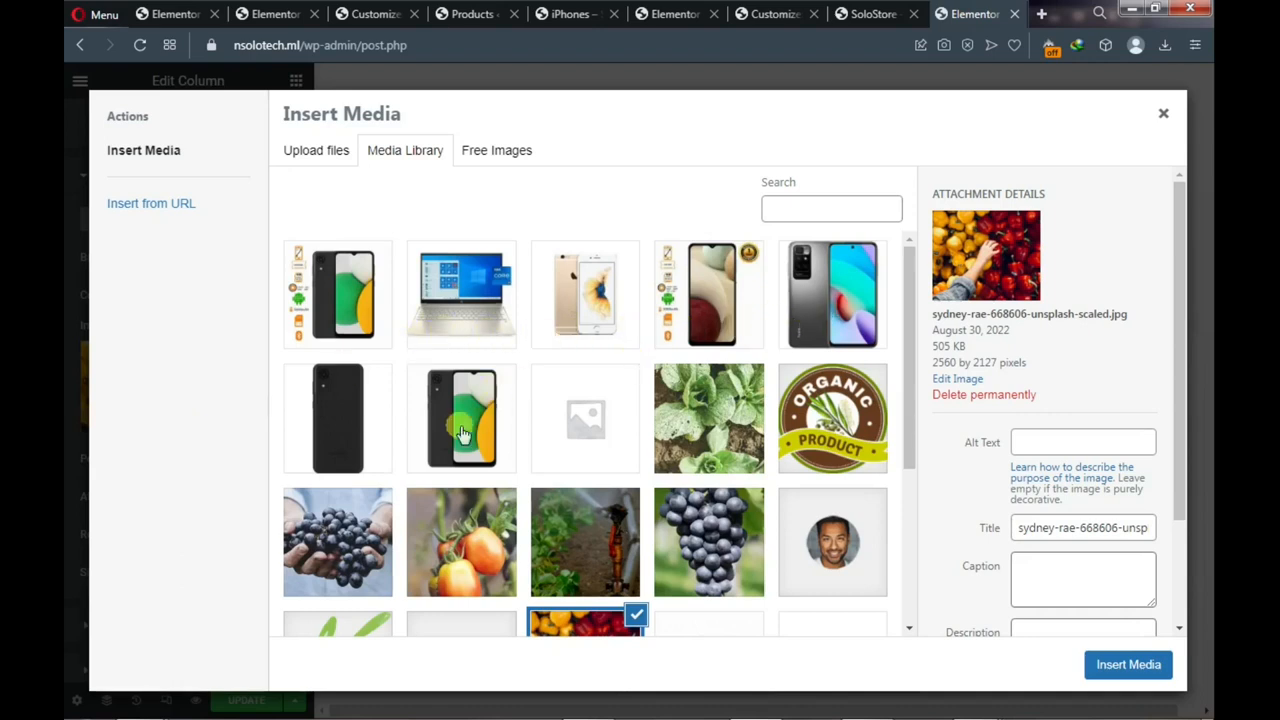
click(818, 314)
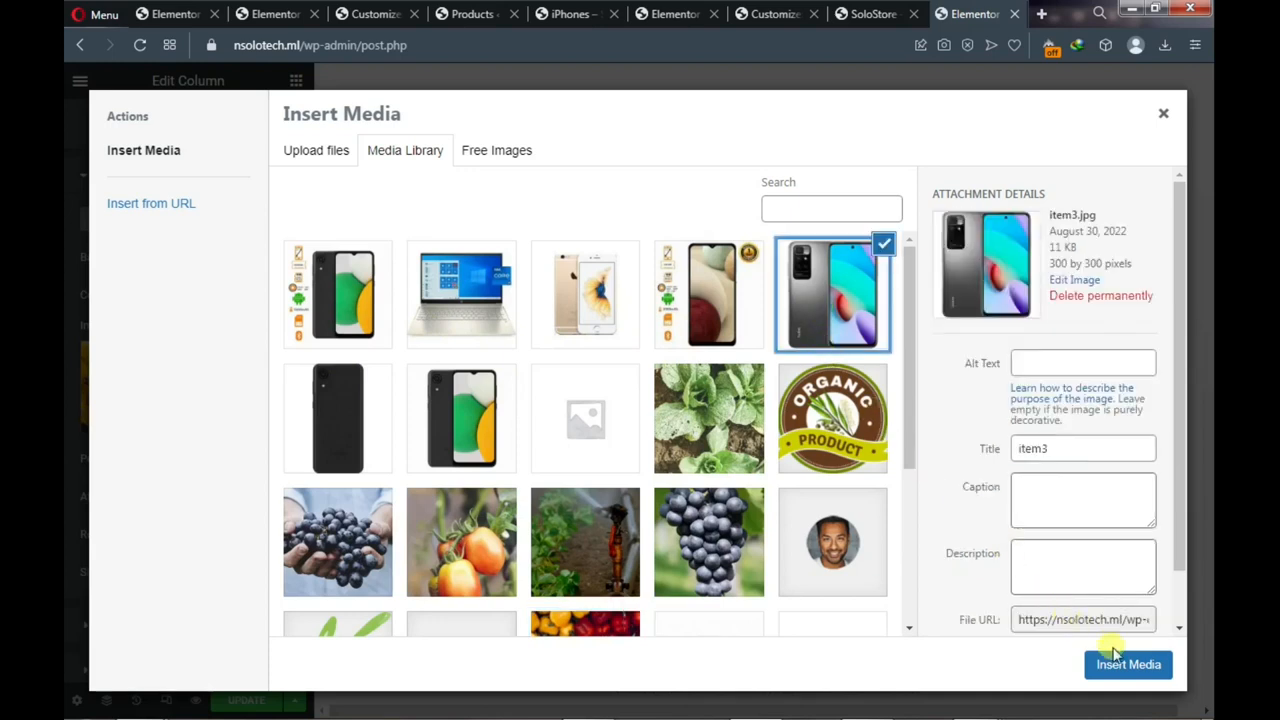
click(1127, 671)
click(1114, 672)
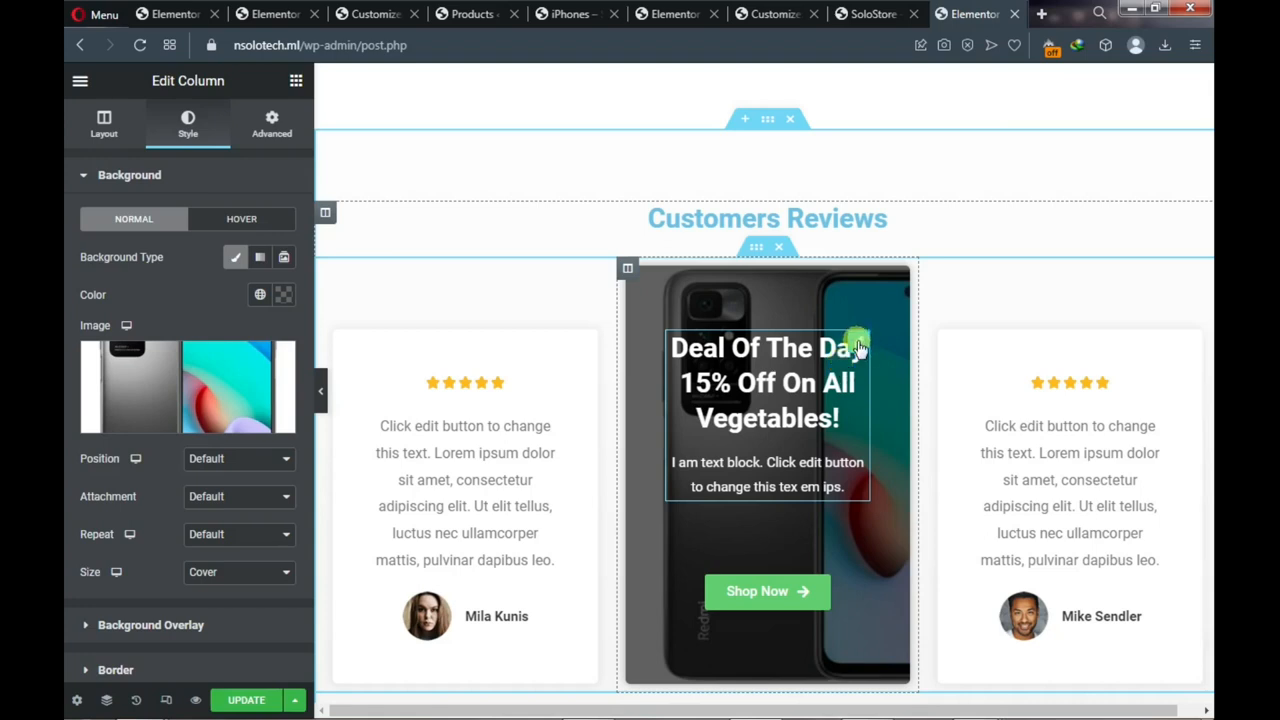
Change the Deal Of The Day image box title to "Deal Of The Day 15% Off On All Phones"
click(860, 347)
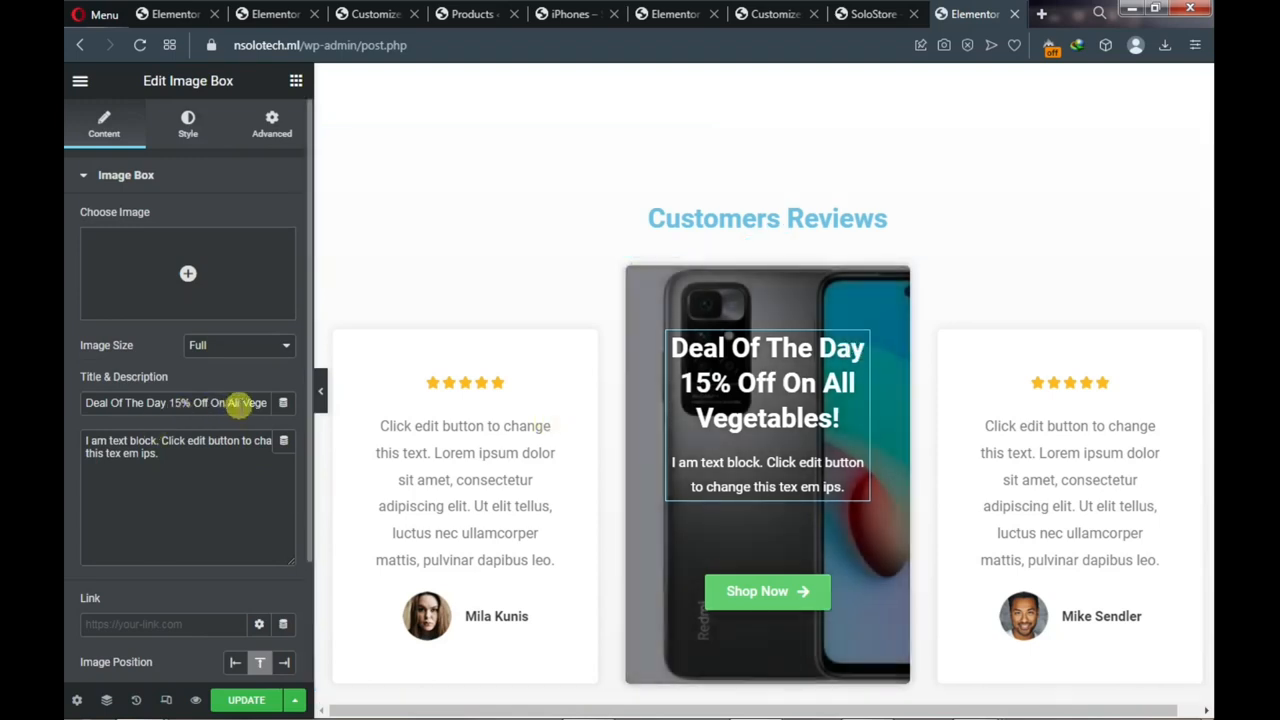
double_click(260, 402)
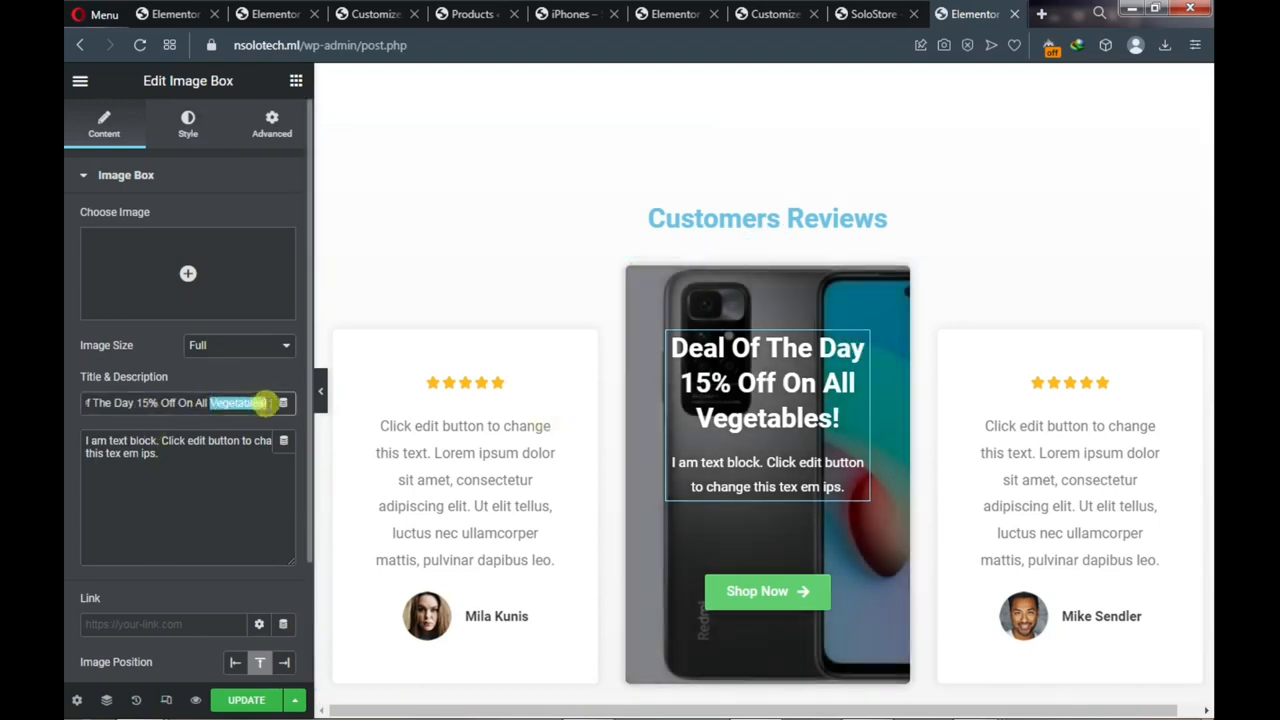
text(Phones)
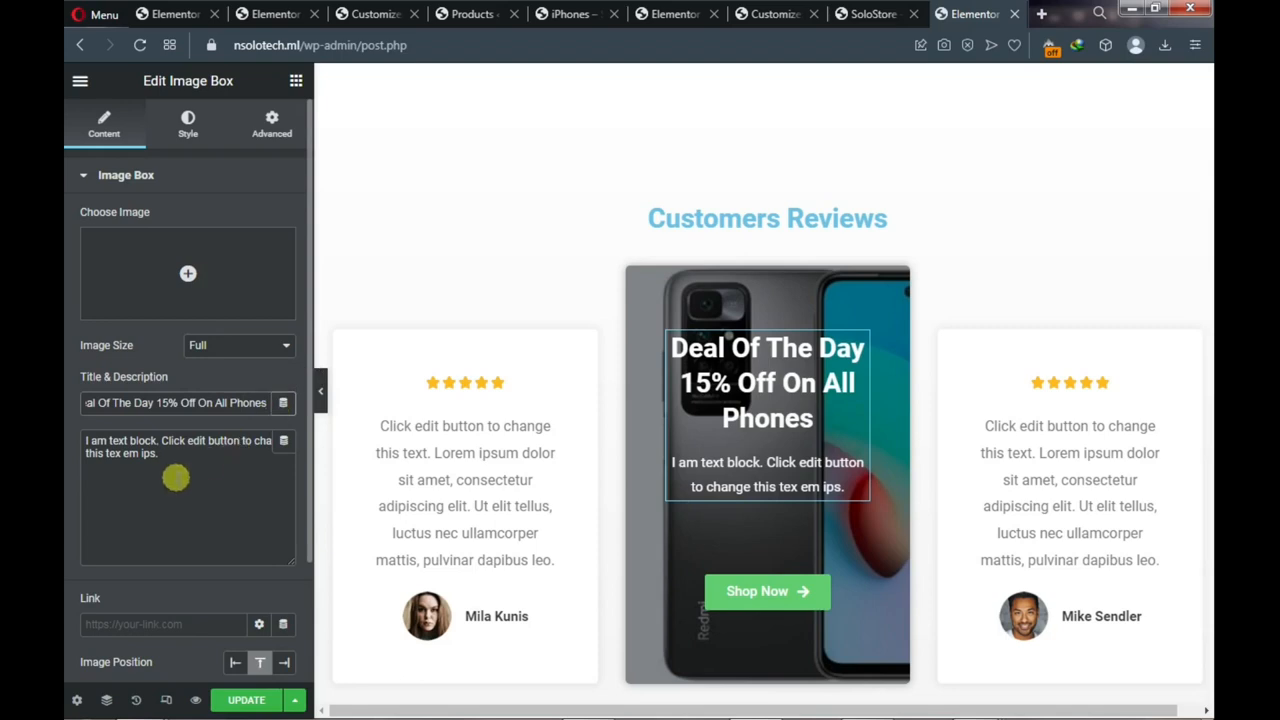
Clear the link of the Shop Now button in the Deal Of The Day card
click(755, 605)
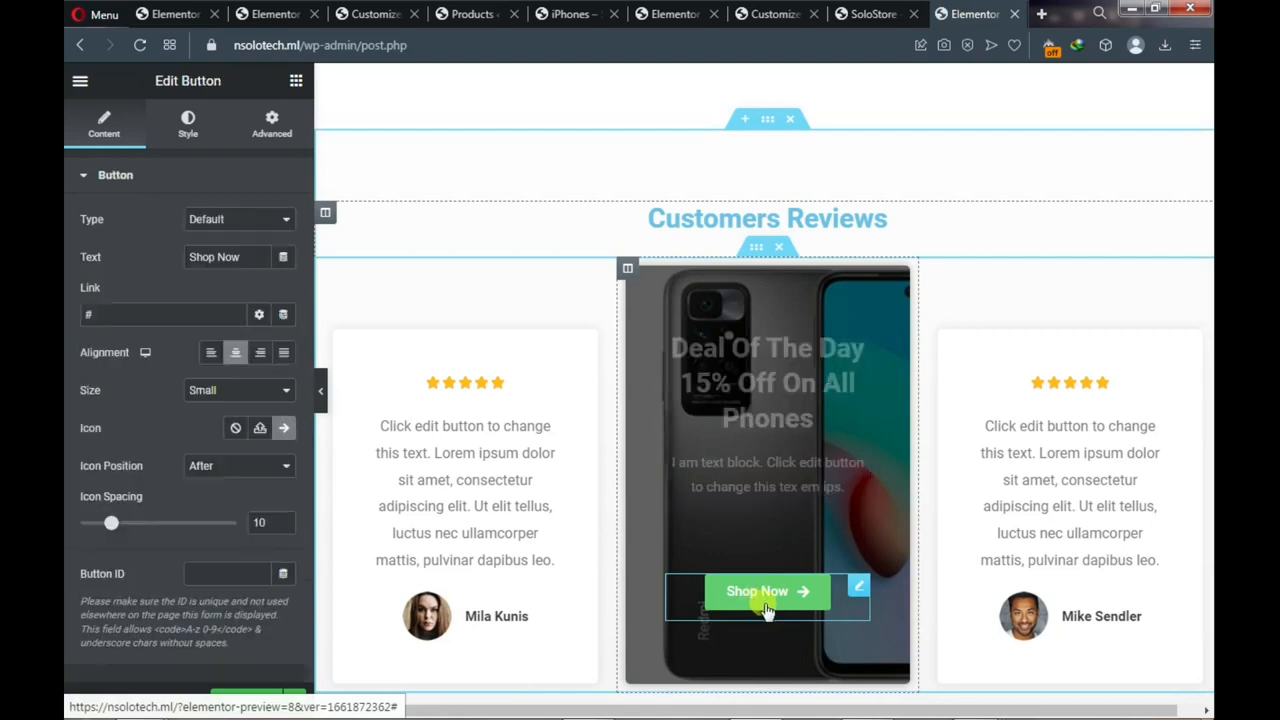
double_click(143, 315)
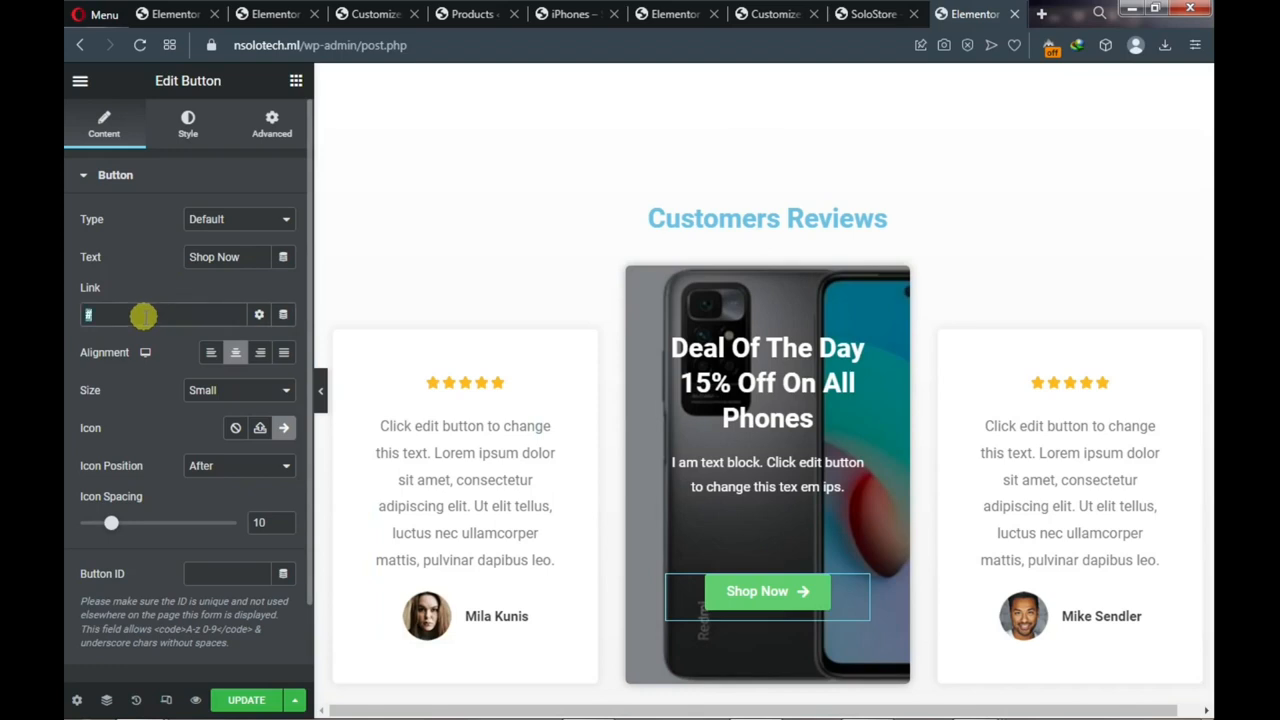
key(ctrl+v)
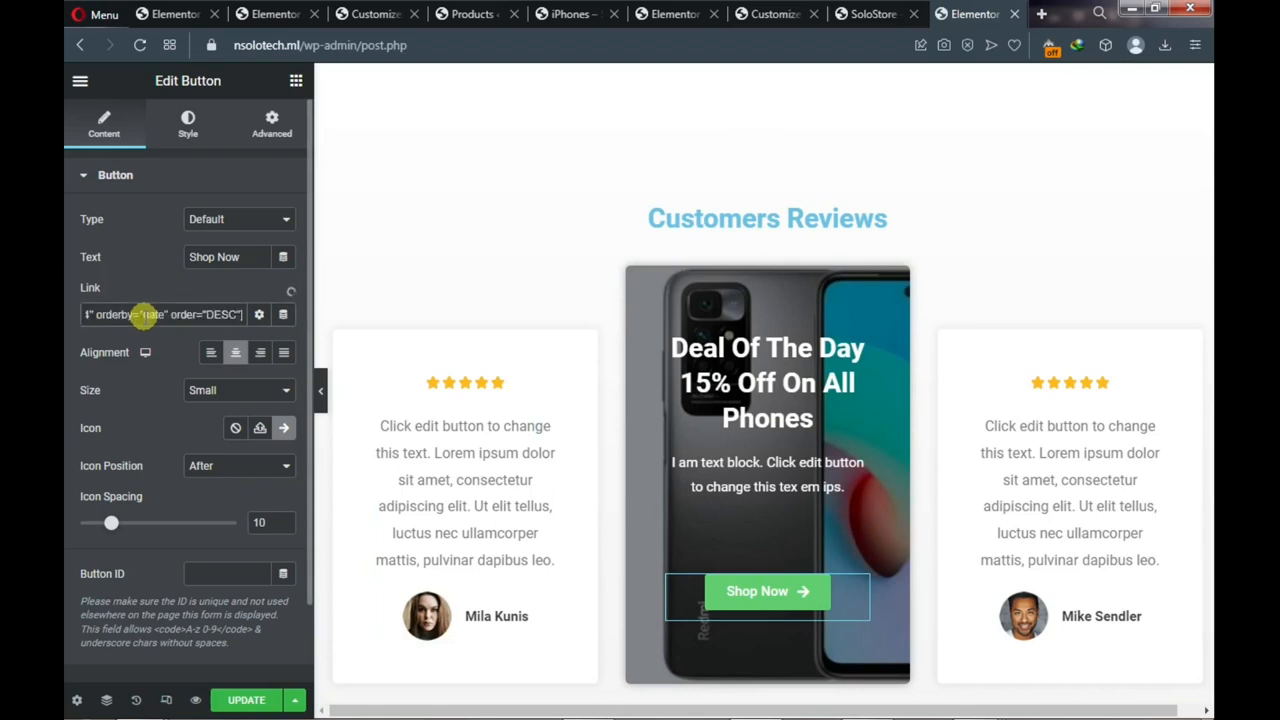
key(ctrl+a)
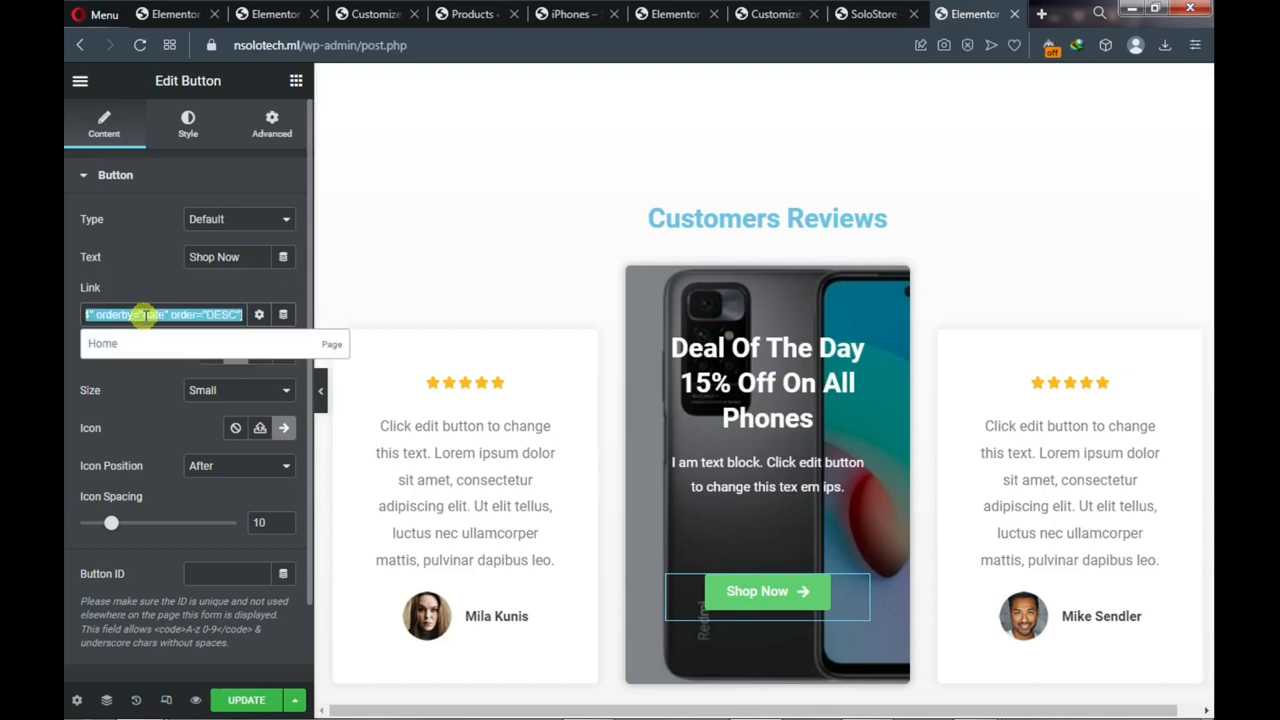
key(BackSpace)
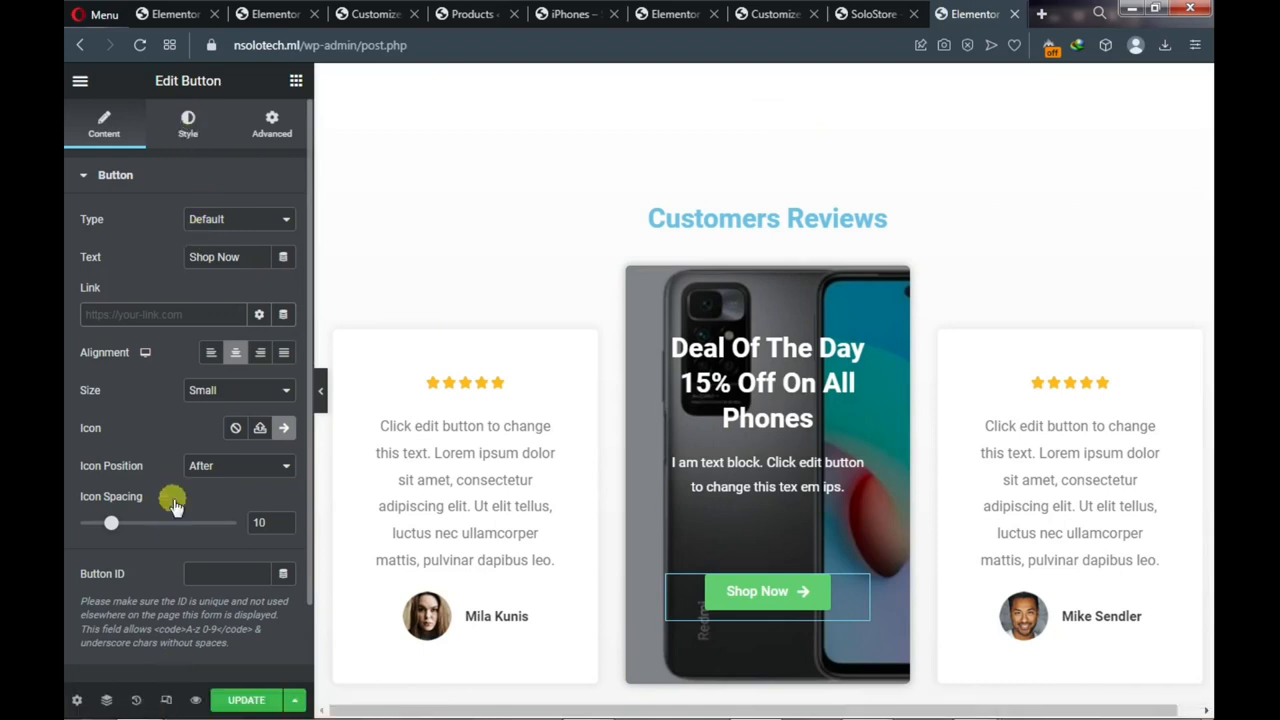
Change the Shop Now button's normal background color to orange and update the page
click(183, 130)
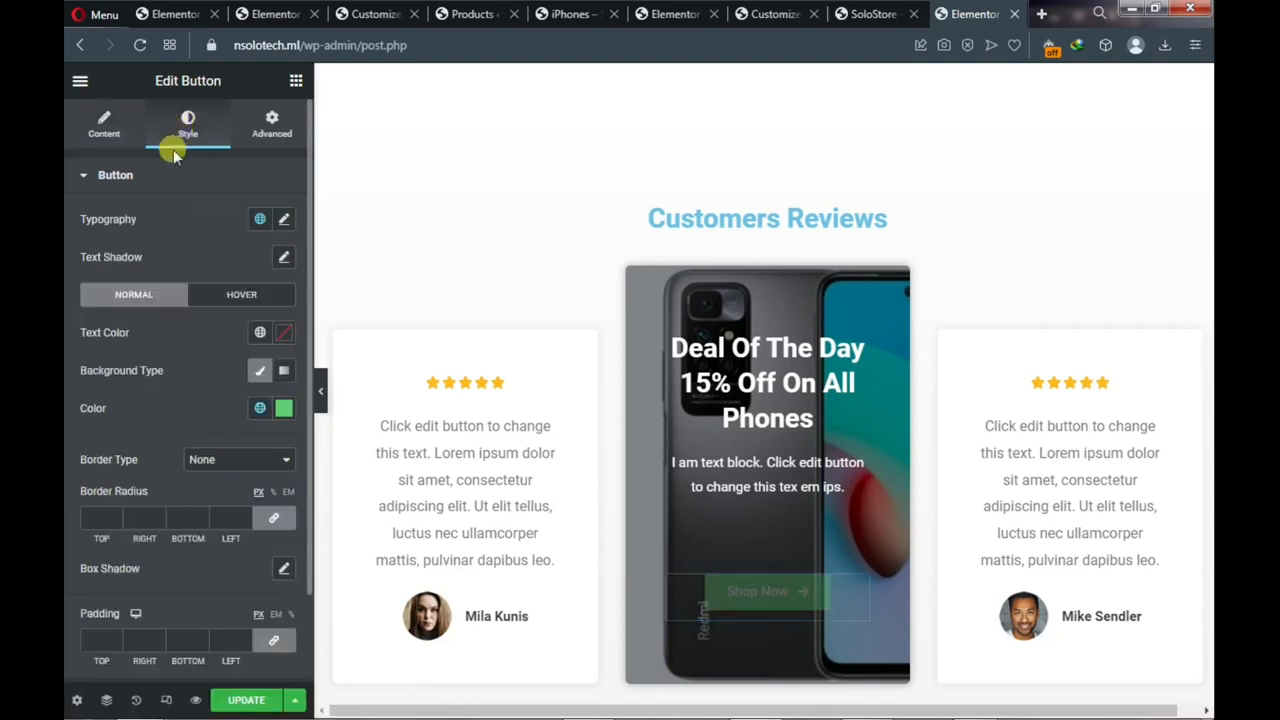
click(282, 410)
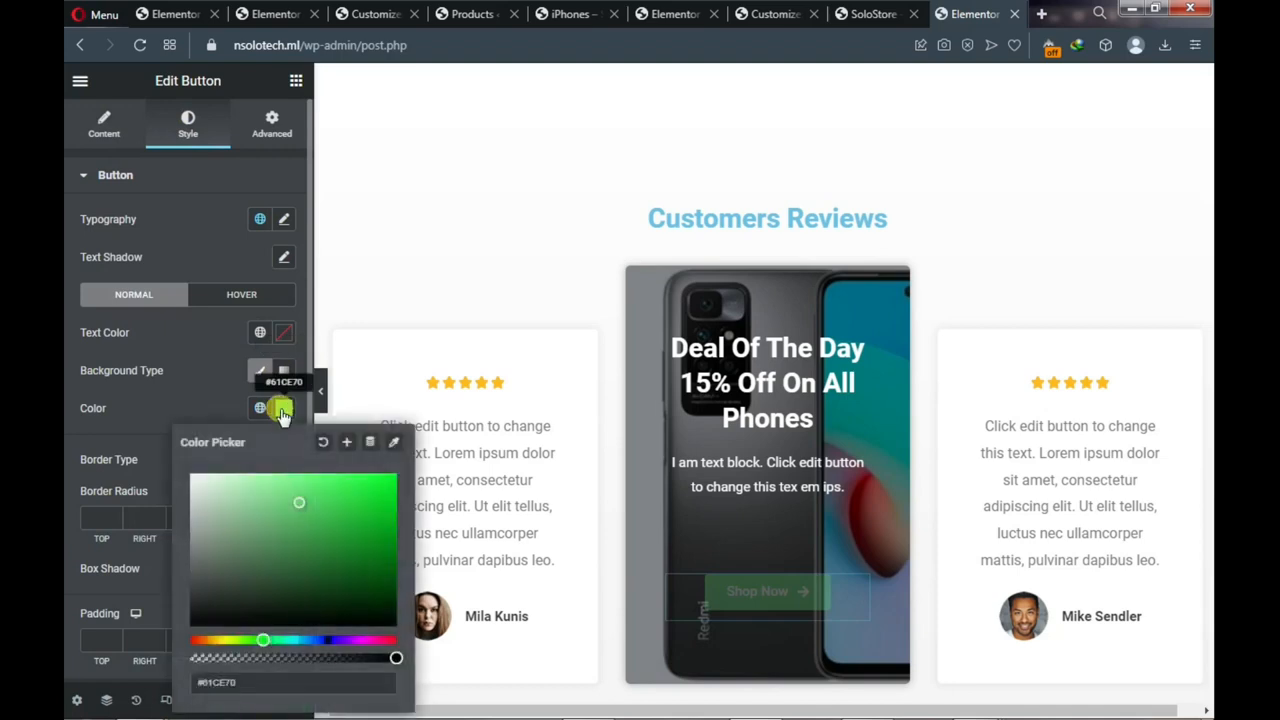
click(210, 640)
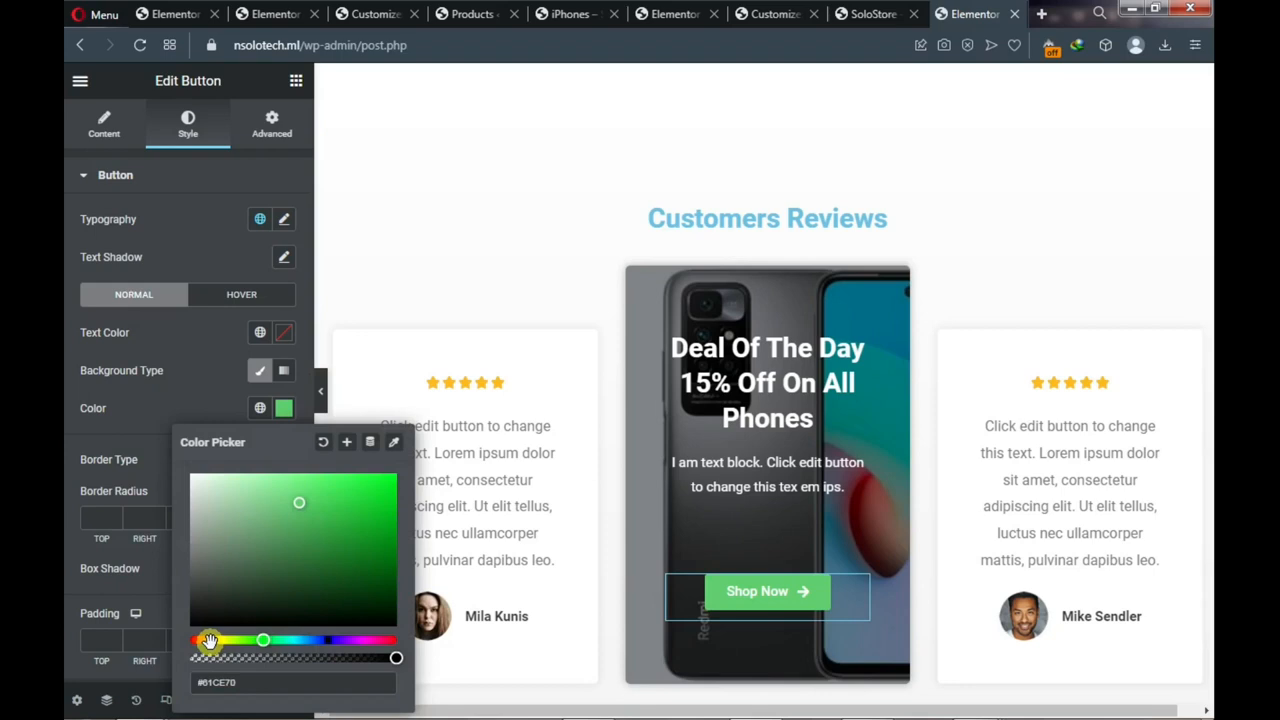
drag(366, 496, 384, 489)
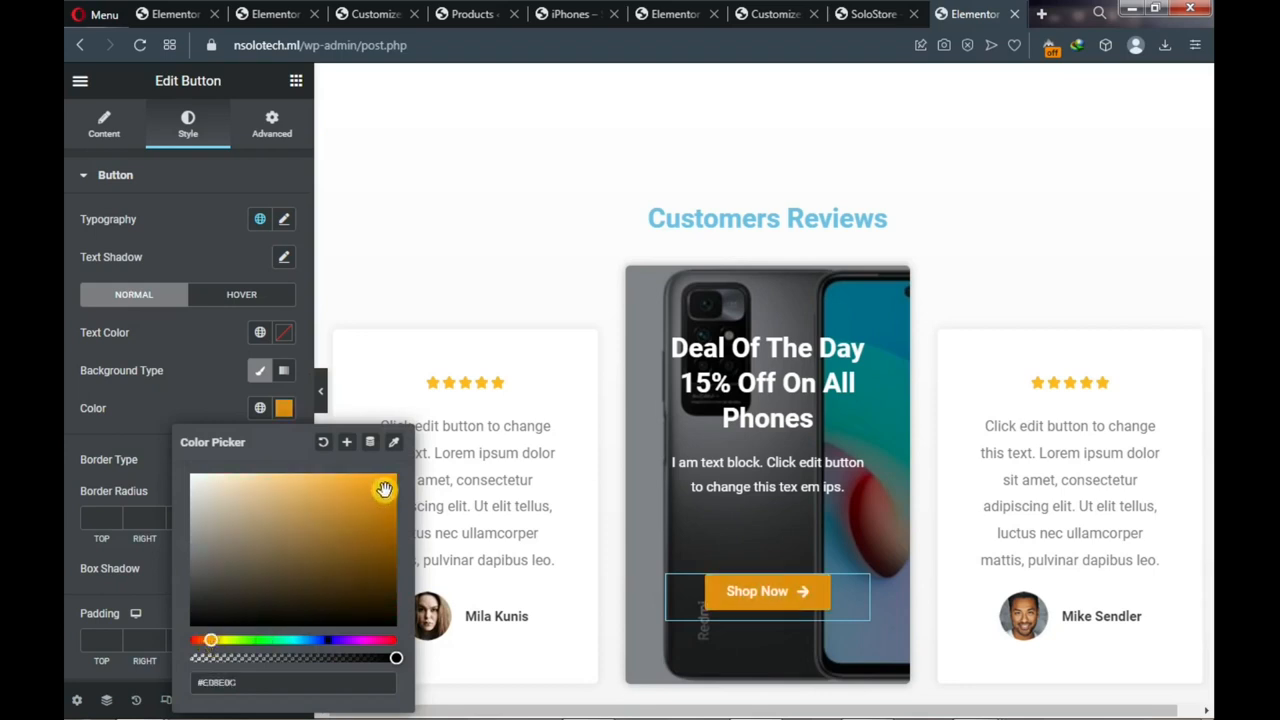
scroll(336, 329, down, 1)
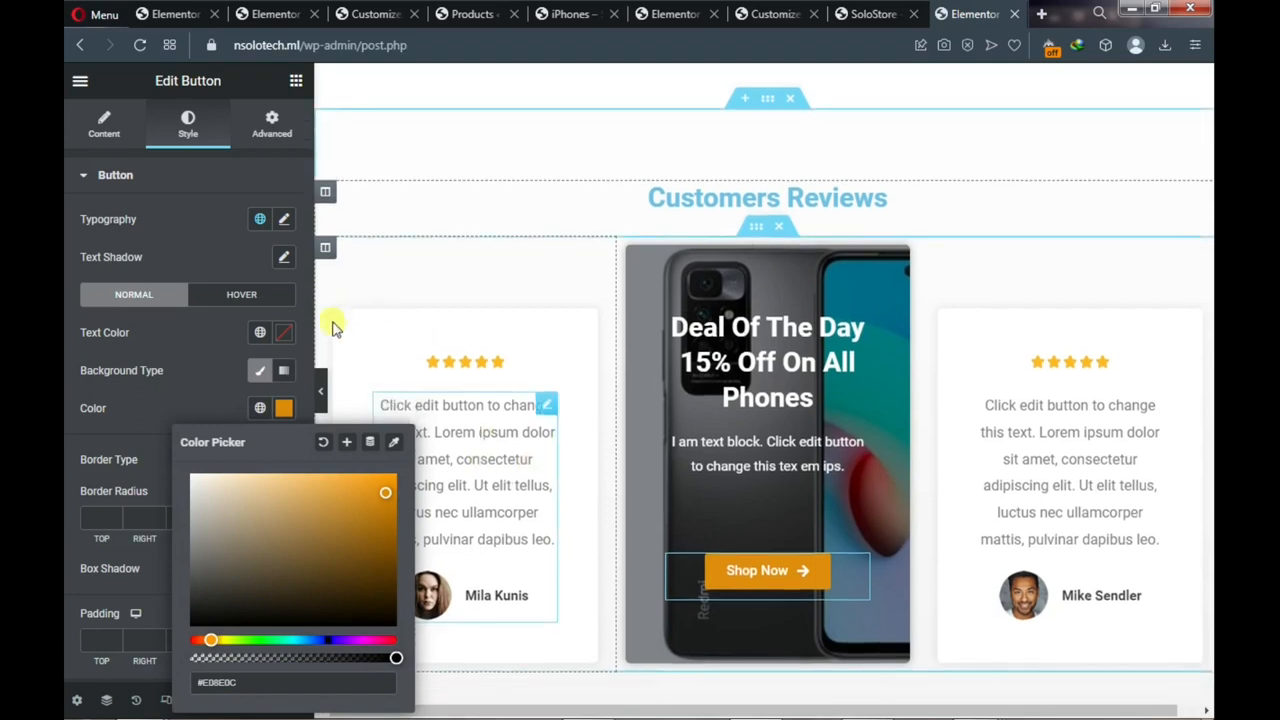
click(192, 364)
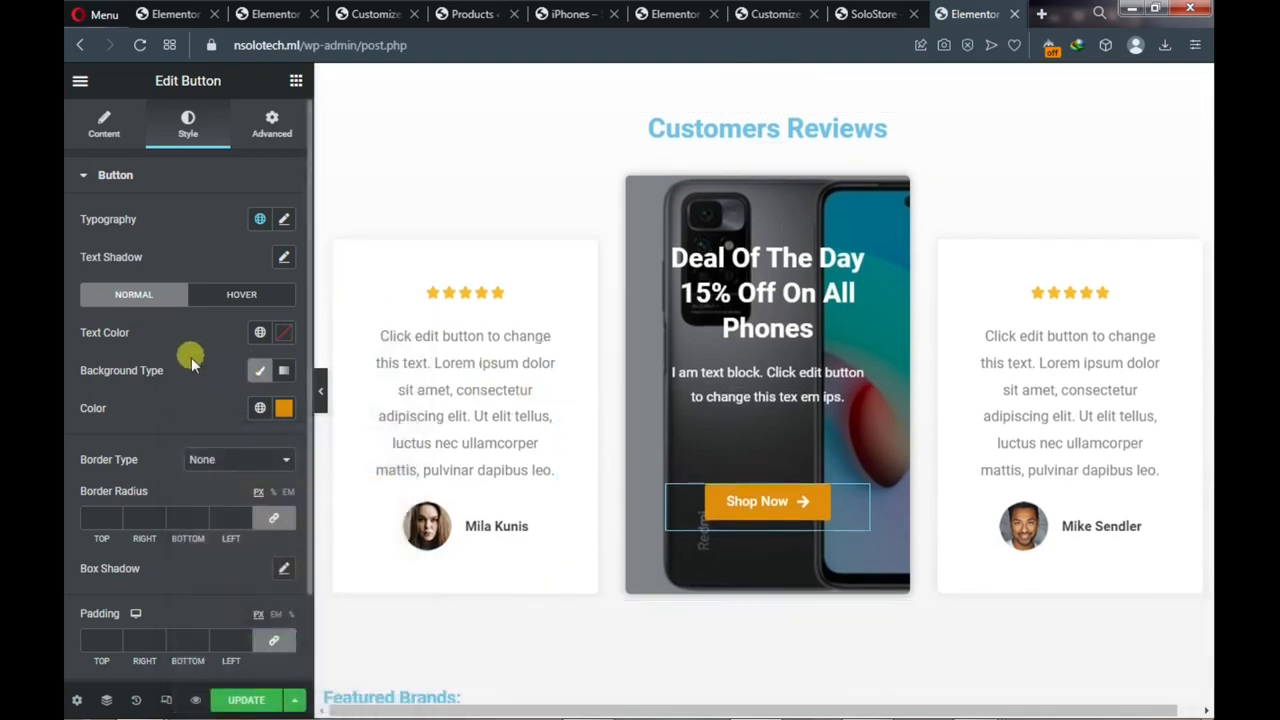
click(231, 700)
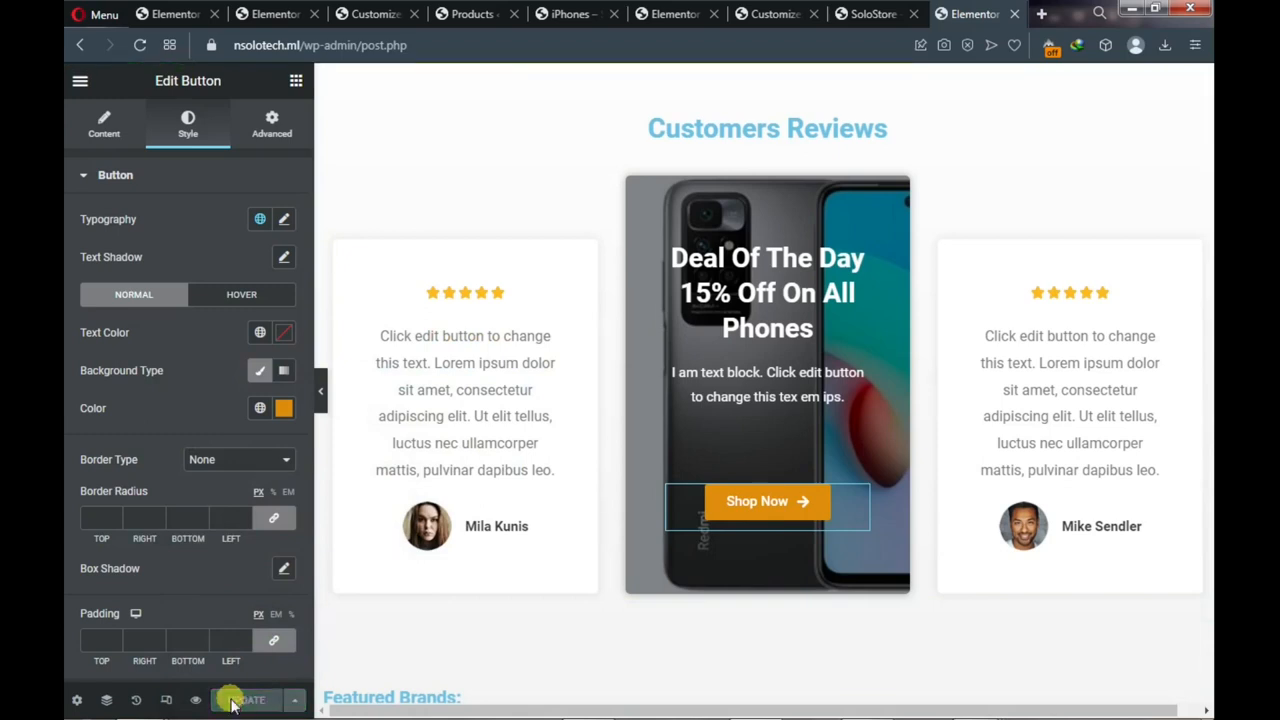
Delete the Featured Brands section below the Customers Reviews and update the page
scroll(514, 472, down, 4)
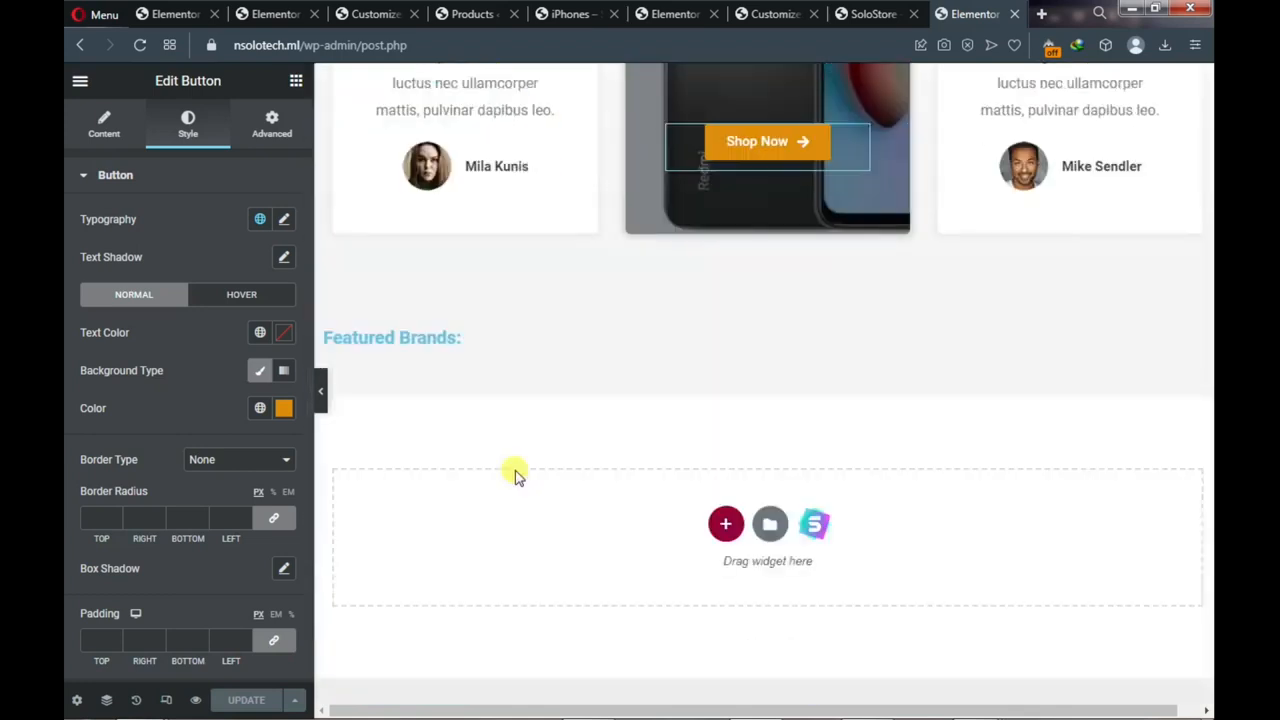
mouse_move(494, 372)
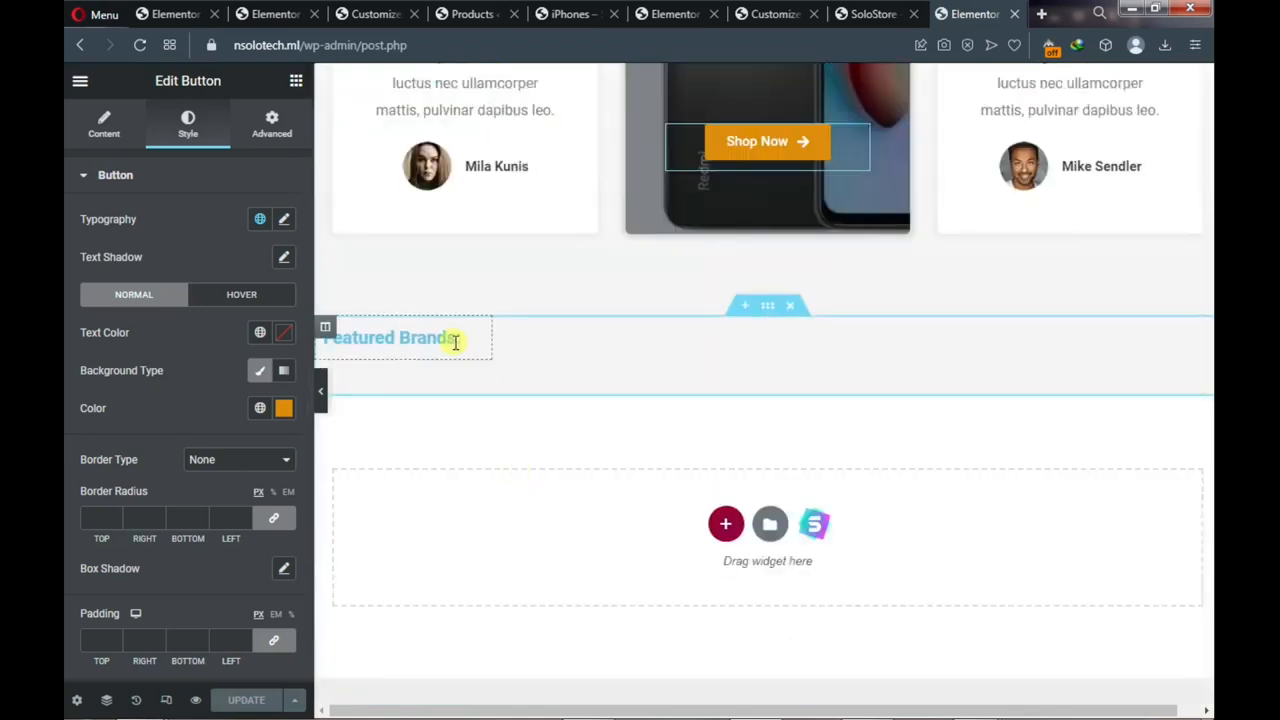
click(790, 306)
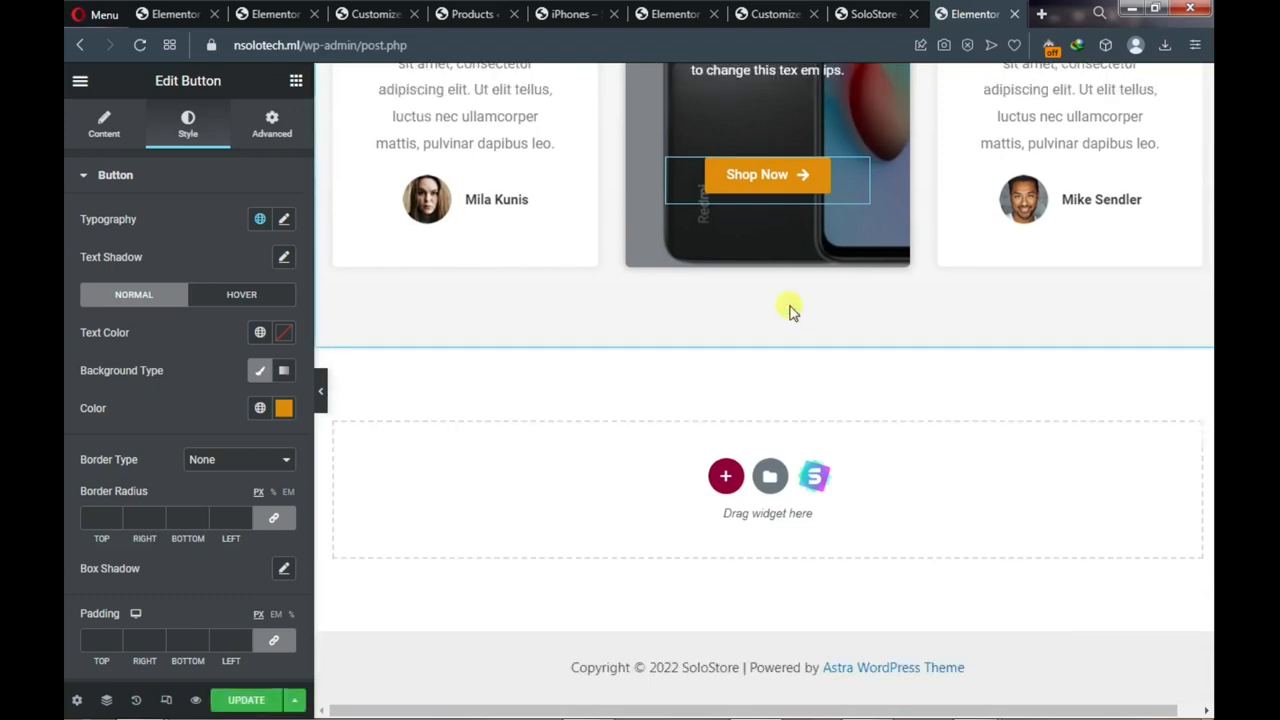
click(245, 703)
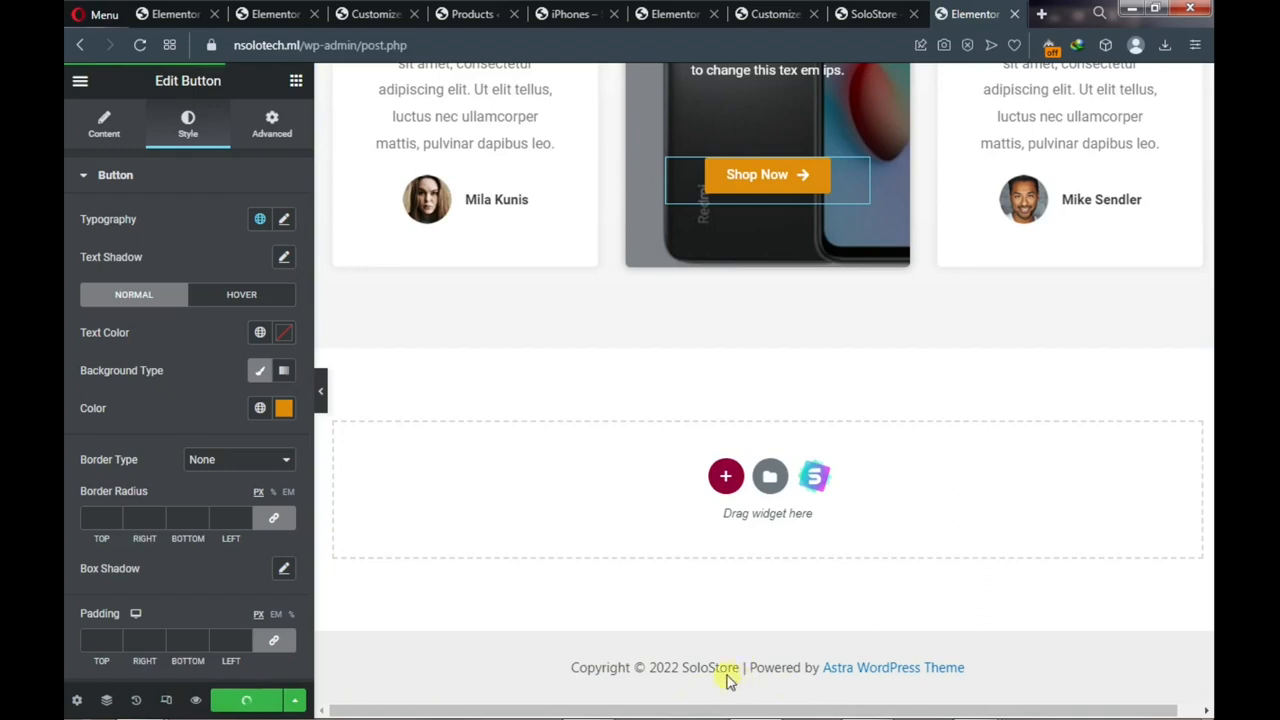
Check the footer of the reference SoloStore site, and open the Footer Builder in the nsolotech.ml theme customizer
click(864, 13)
scroll(649, 523, down, 4)
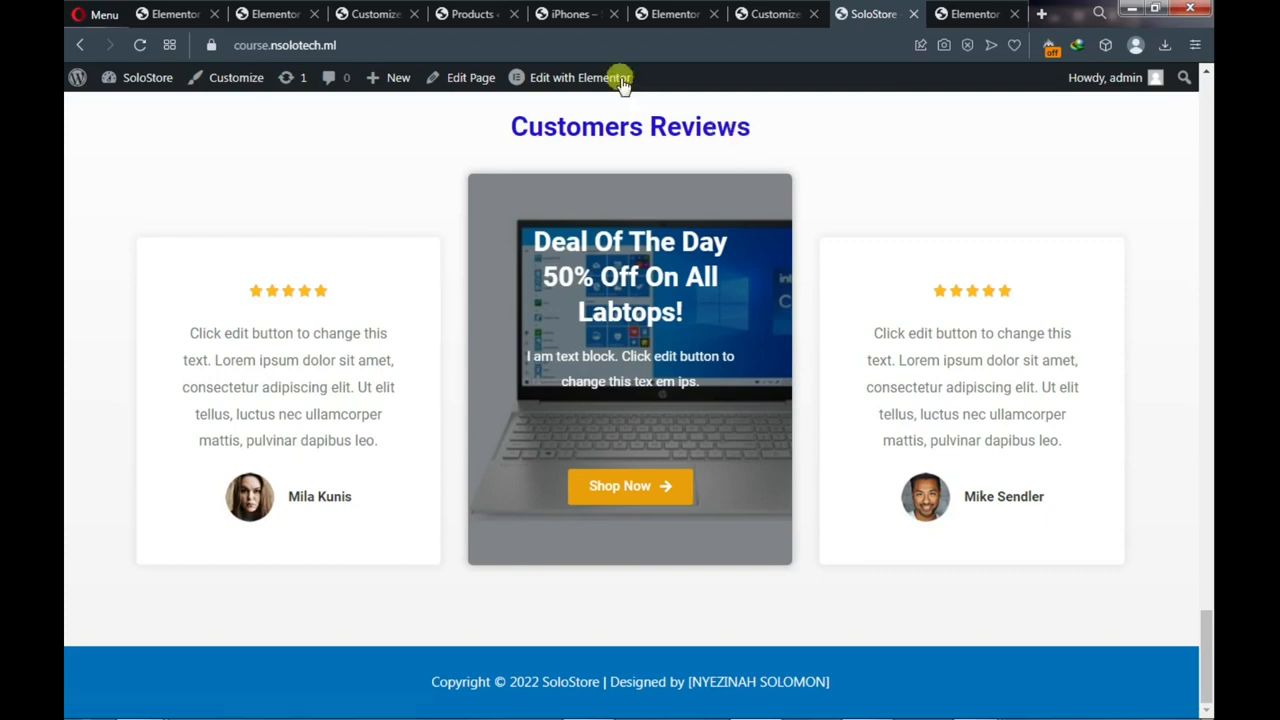
click(373, 20)
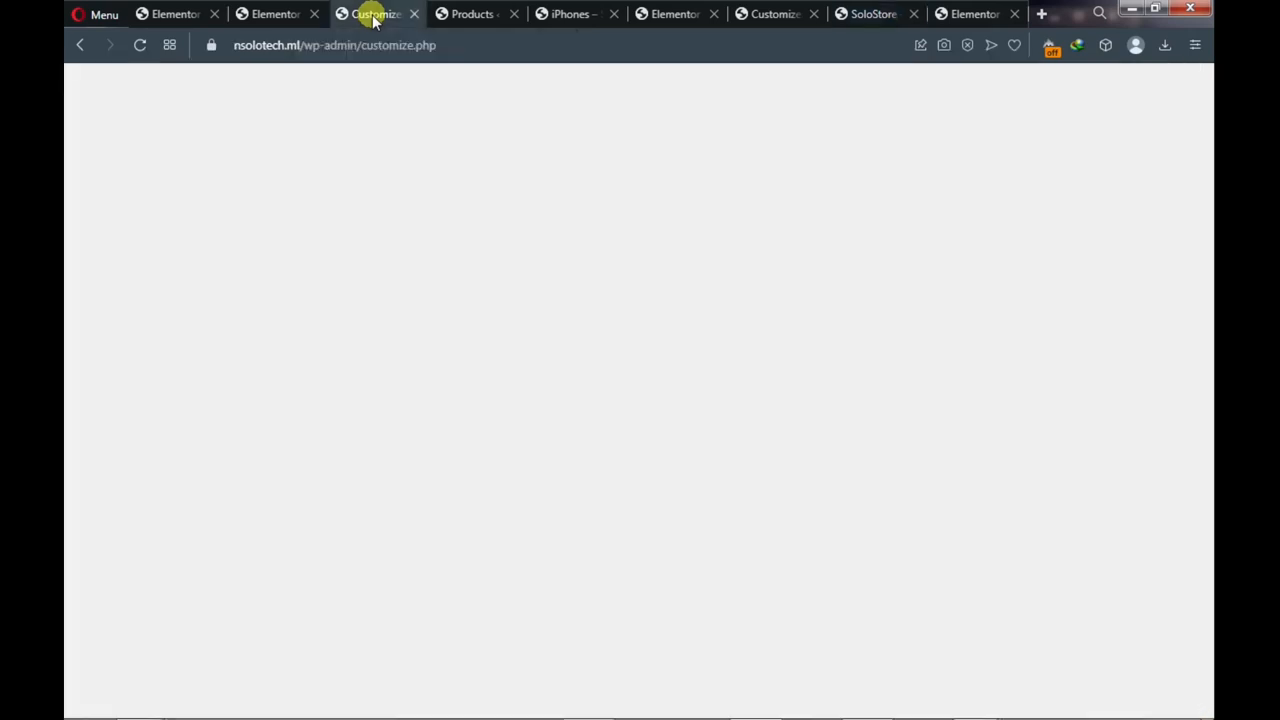
click(481, 18)
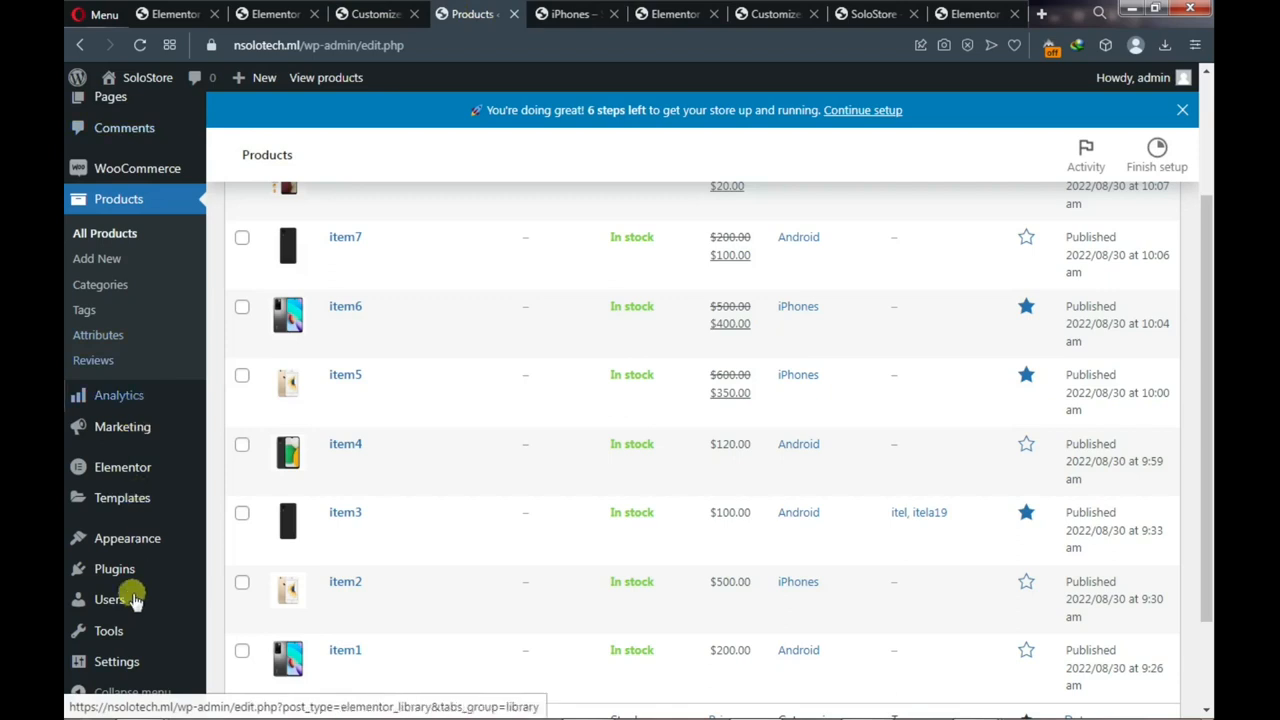
mouse_move(95, 535)
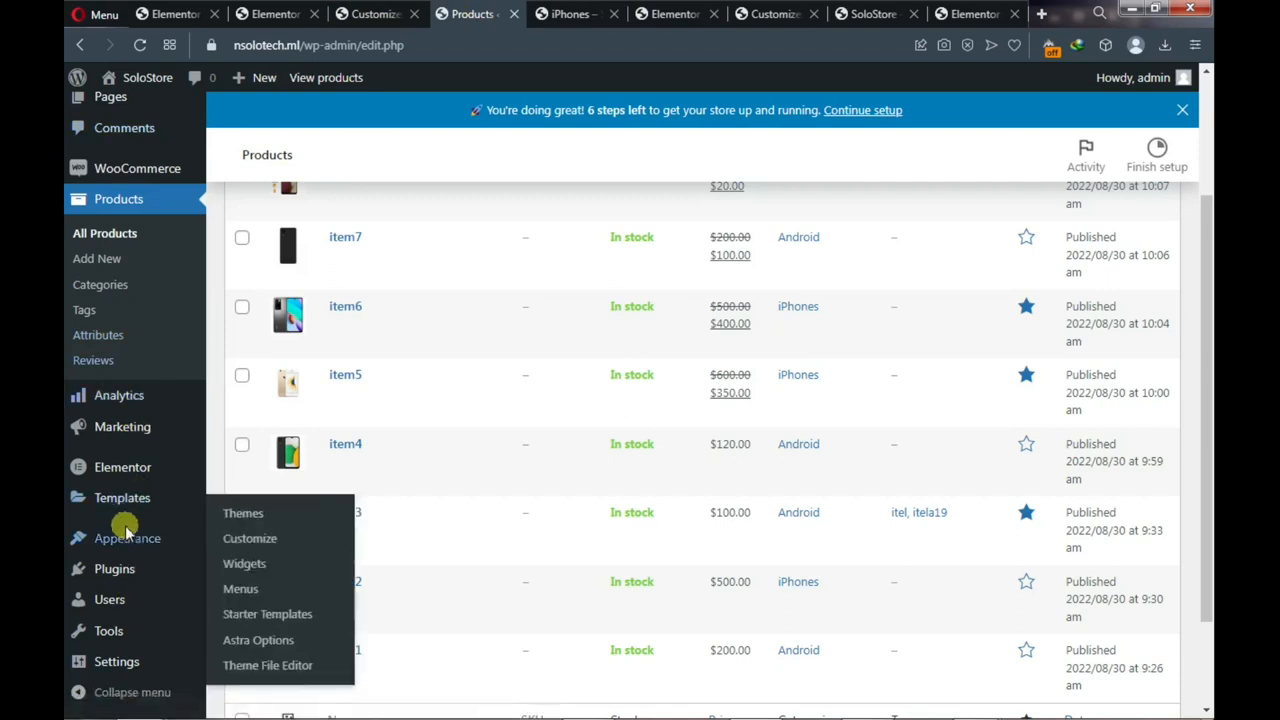
click(255, 548)
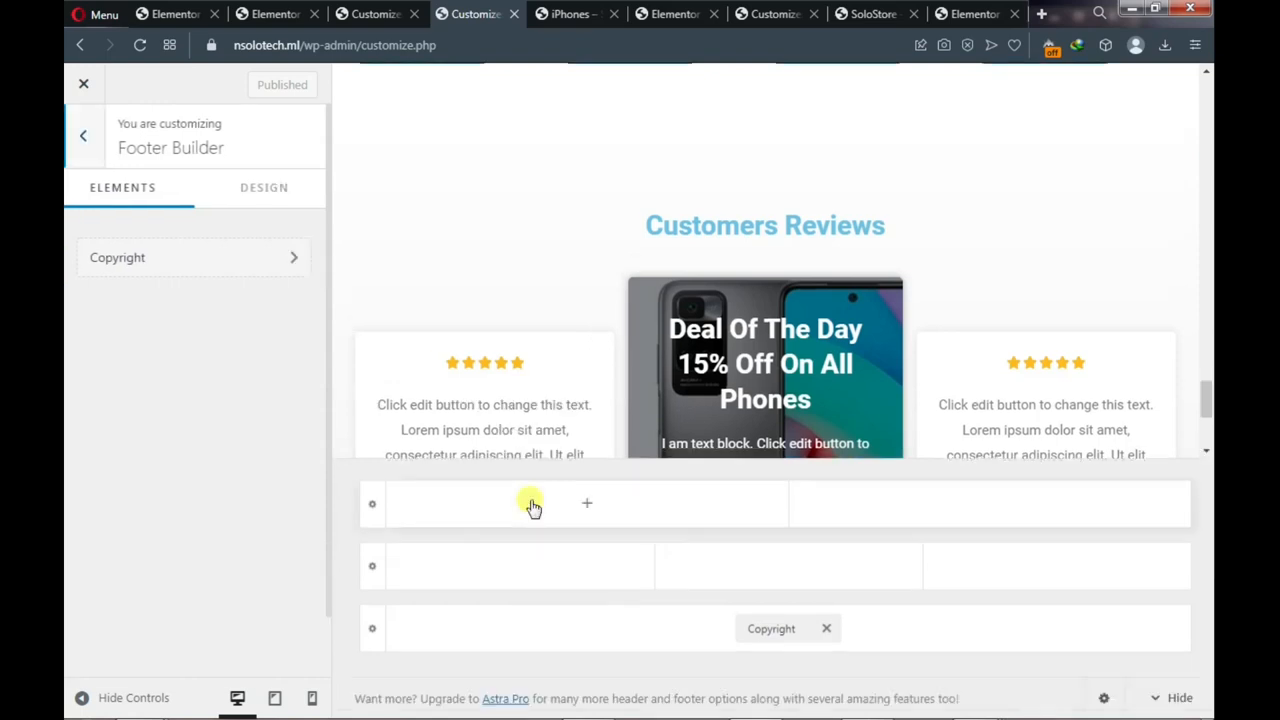
Replace the theme_author placeholder in the footer's Copyright text with the site designer's full name and publish
click(273, 261)
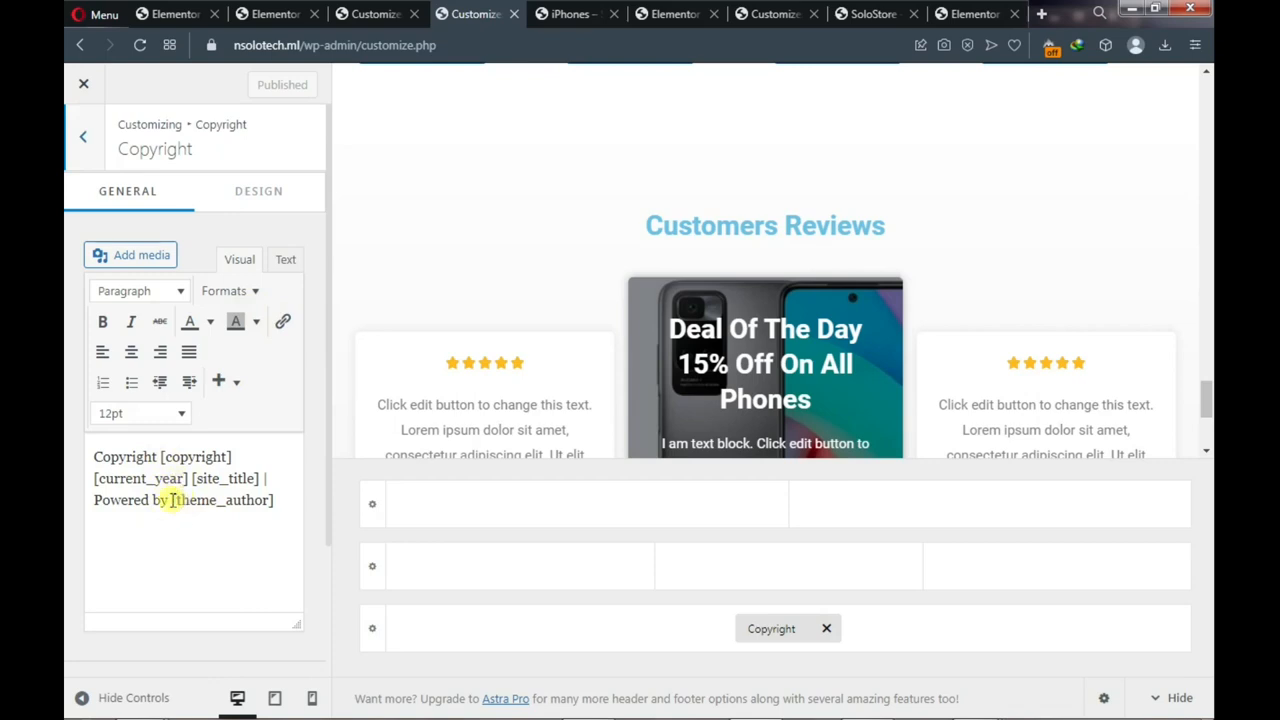
drag(176, 500, 268, 500)
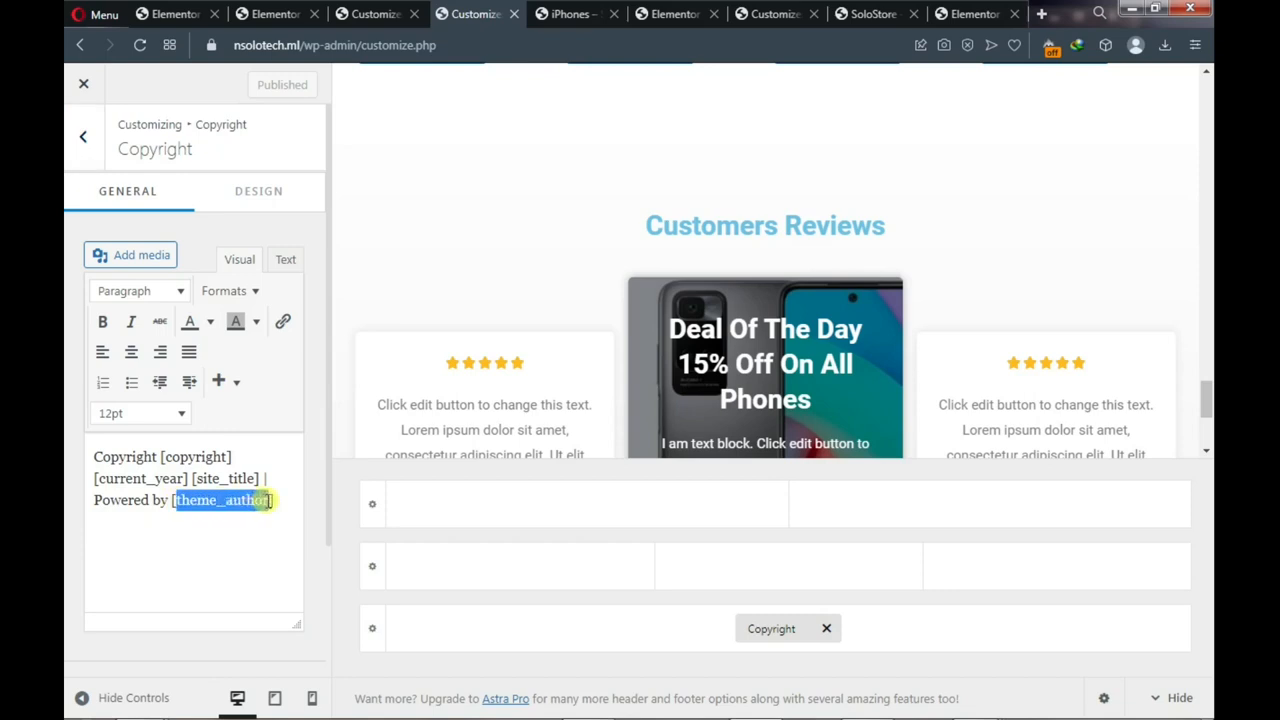
text(N)
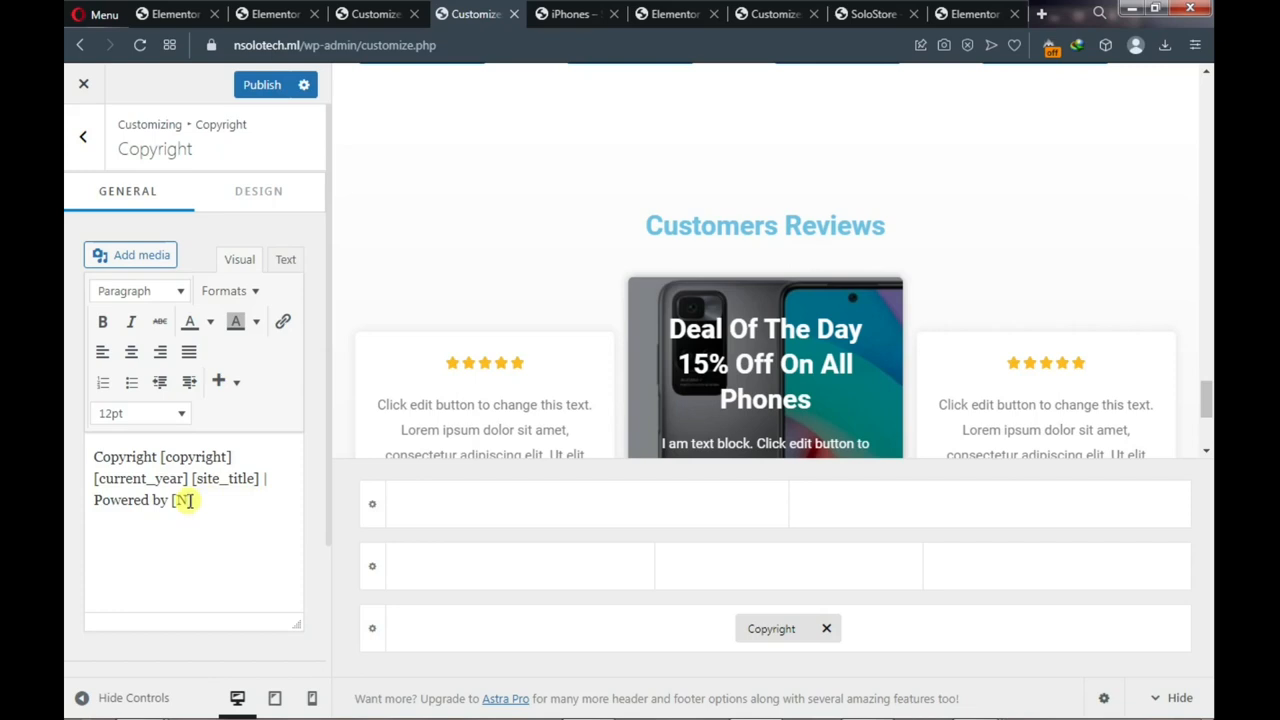
text(TEZINAH SOLOMON)
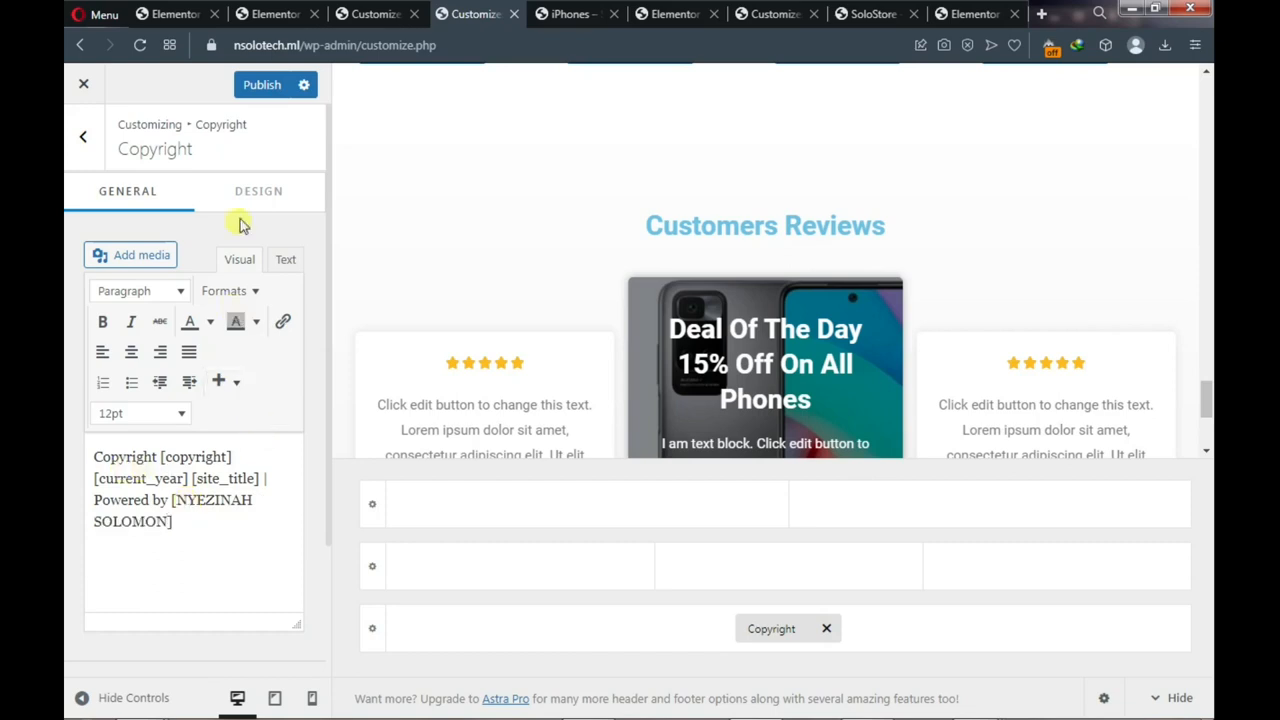
click(260, 88)
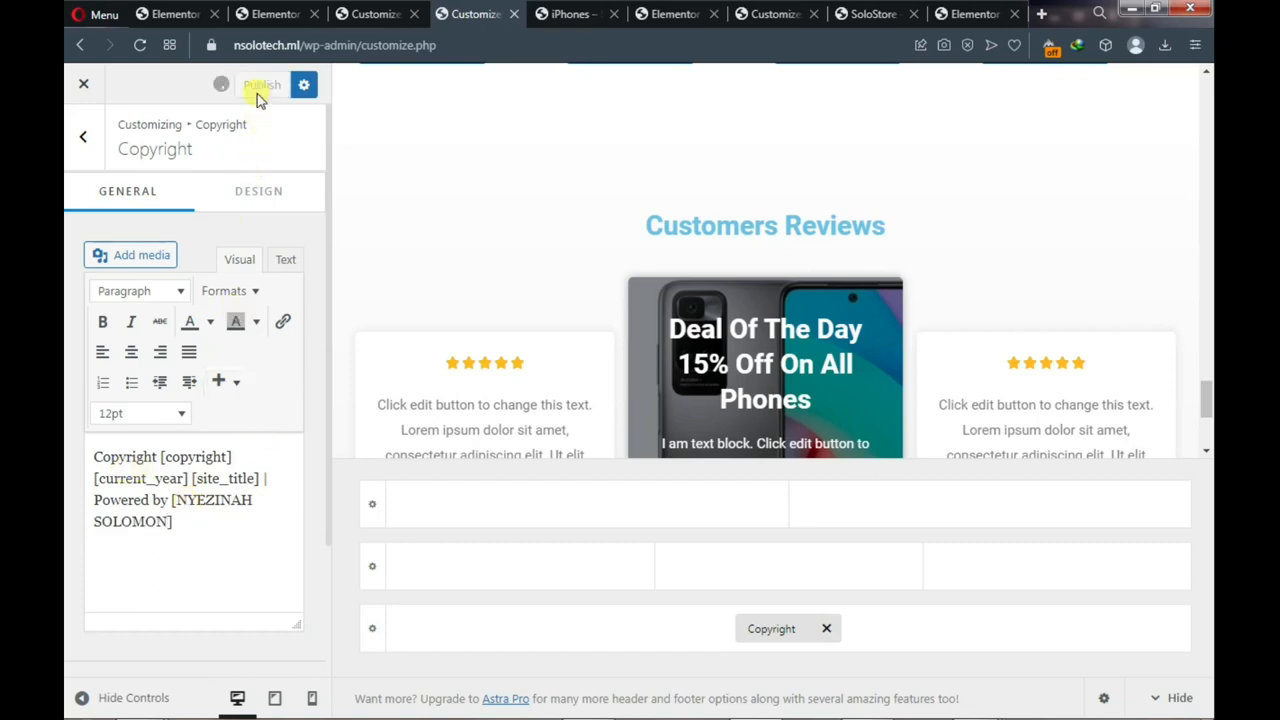
Set the Copyright text color to white (#FFFFFF) and publish the change
click(254, 196)
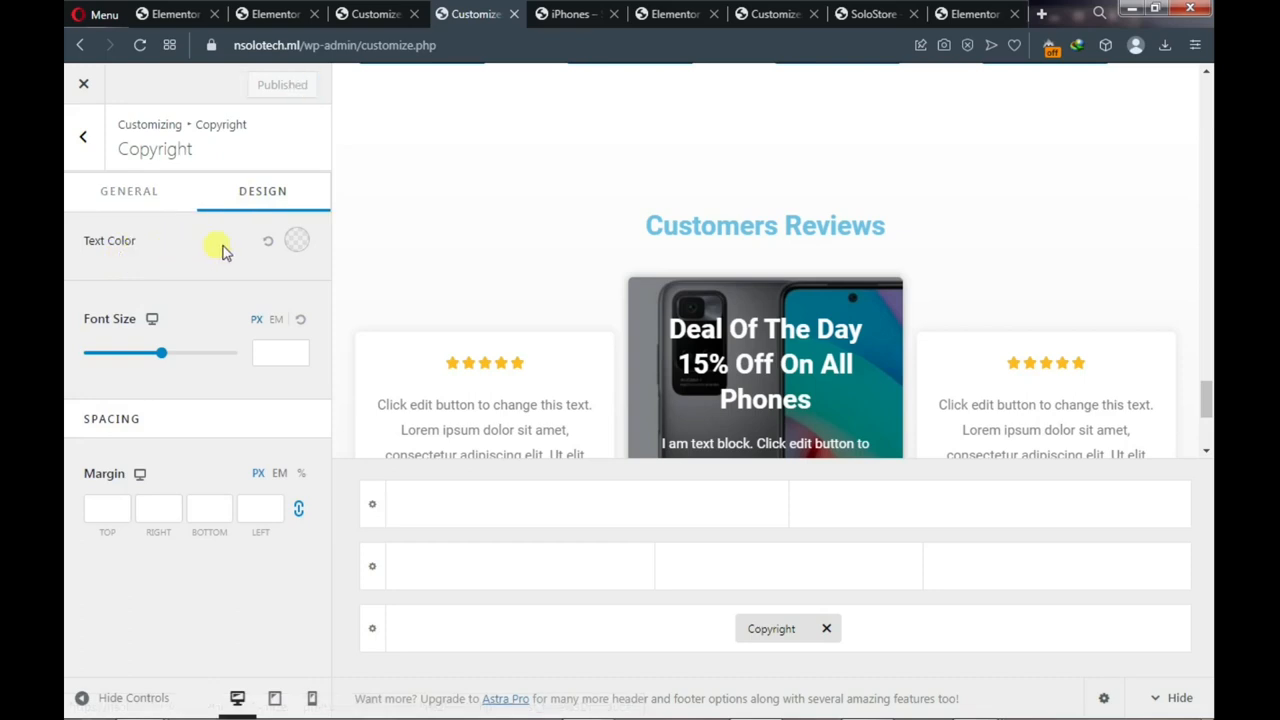
click(296, 239)
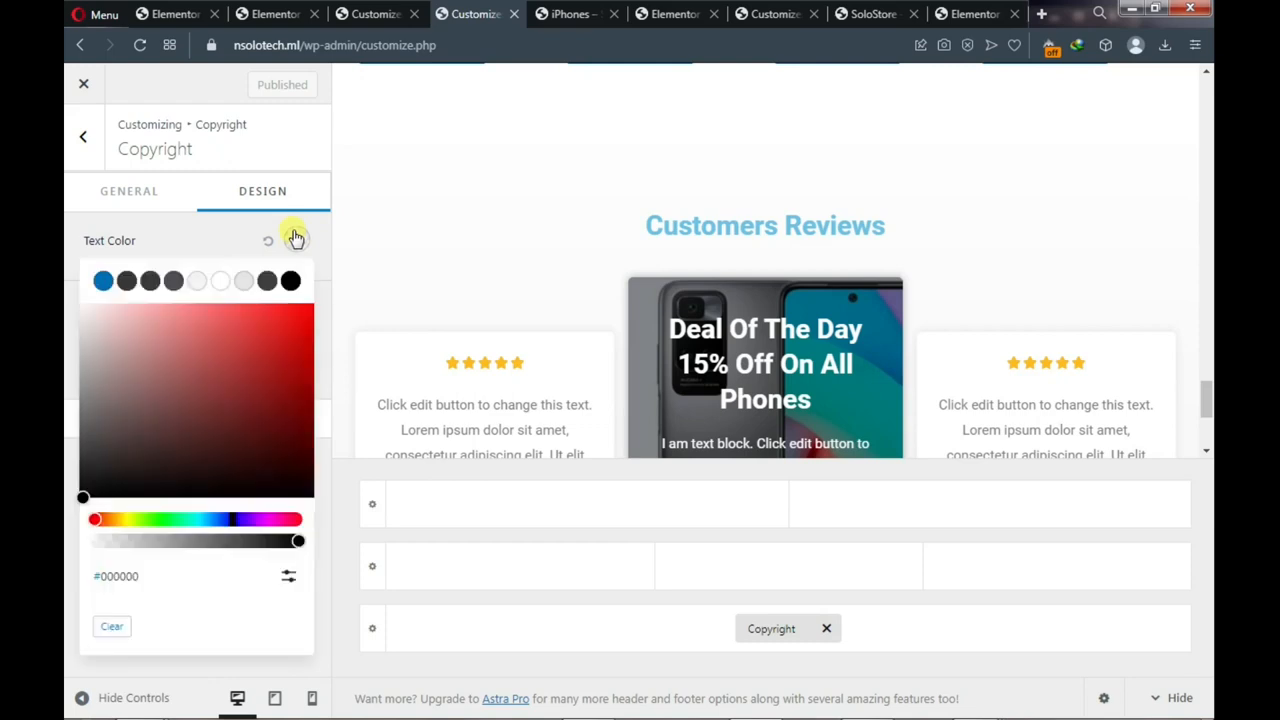
click(221, 283)
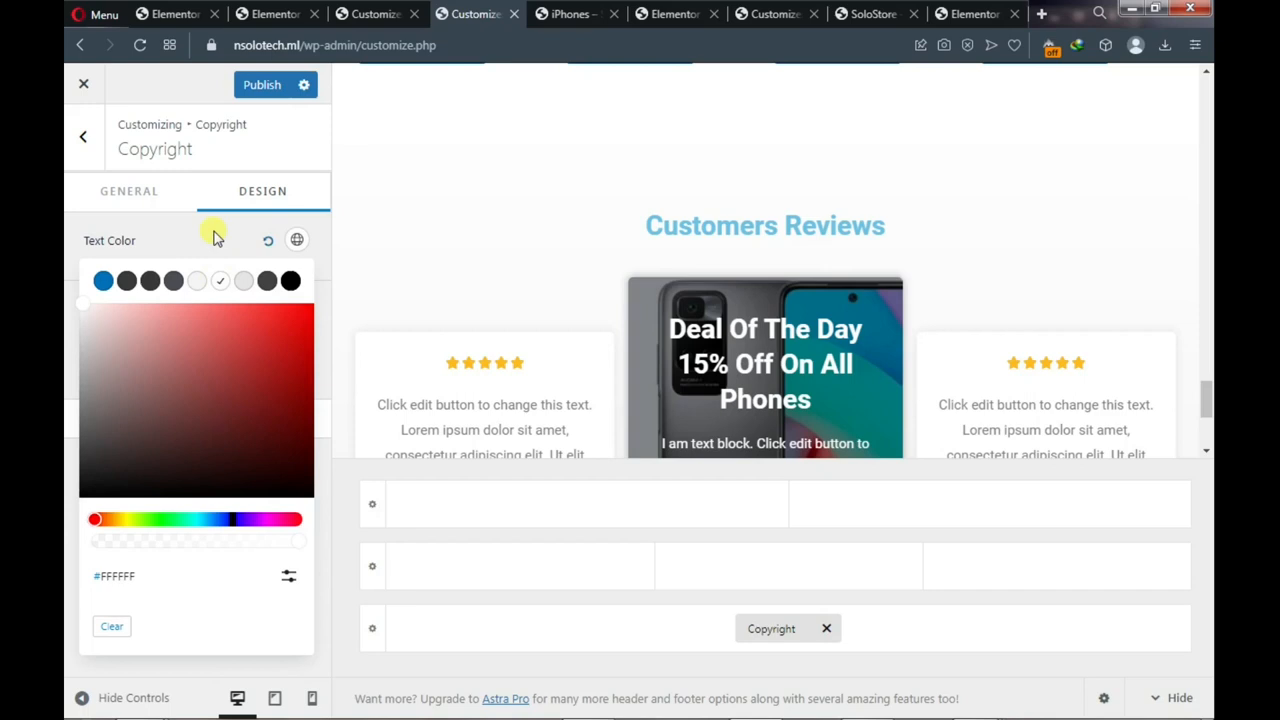
click(213, 235)
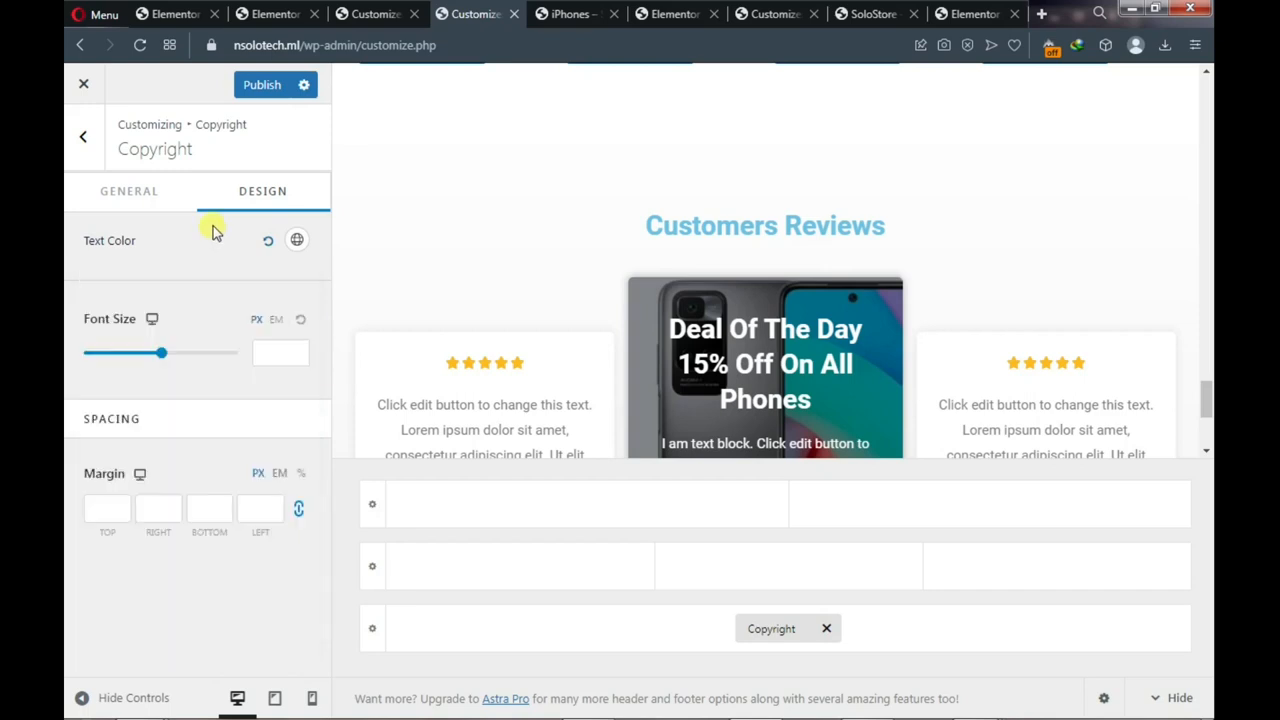
click(256, 90)
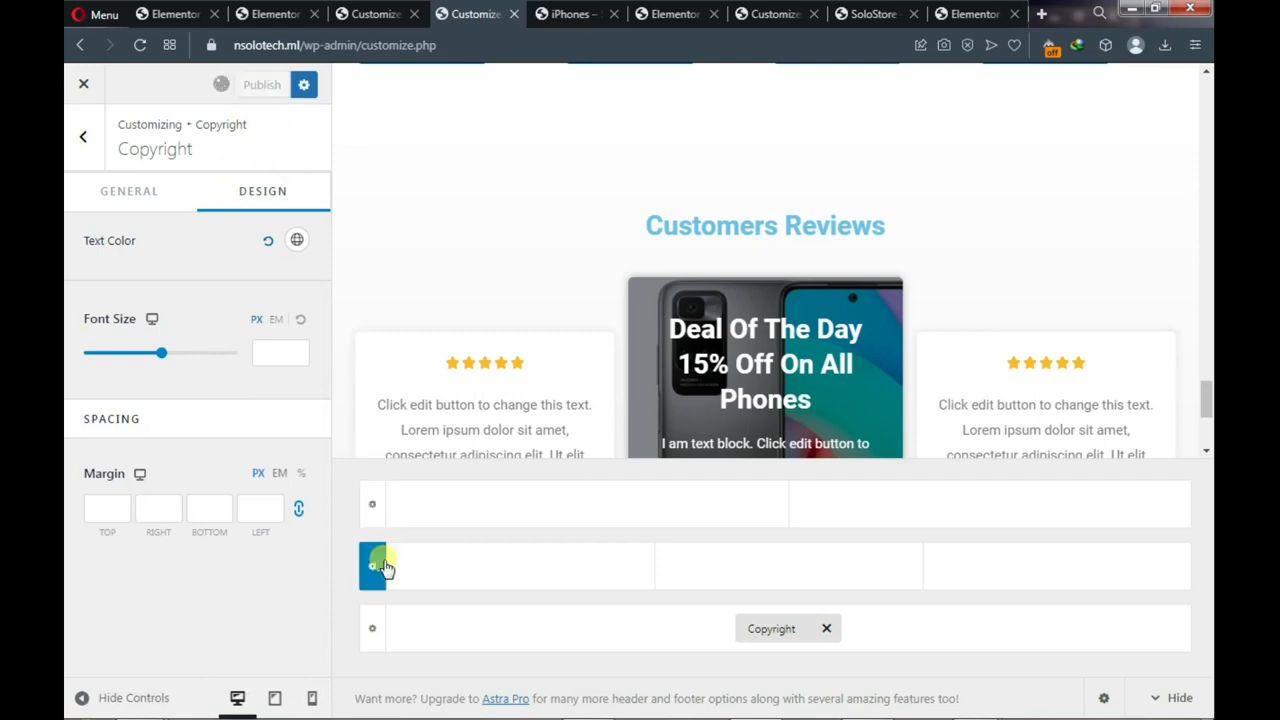
Set the Below Footer row's background to the blue theme palette color and publish the change
click(372, 632)
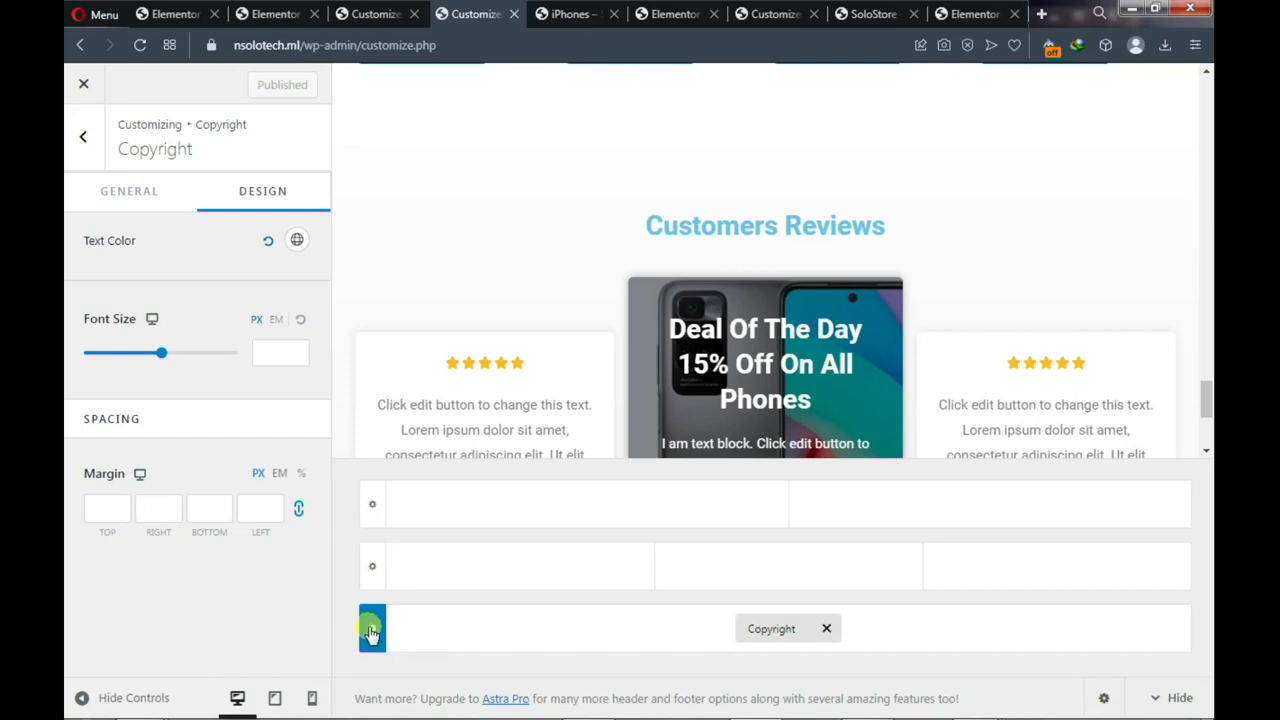
click(372, 632)
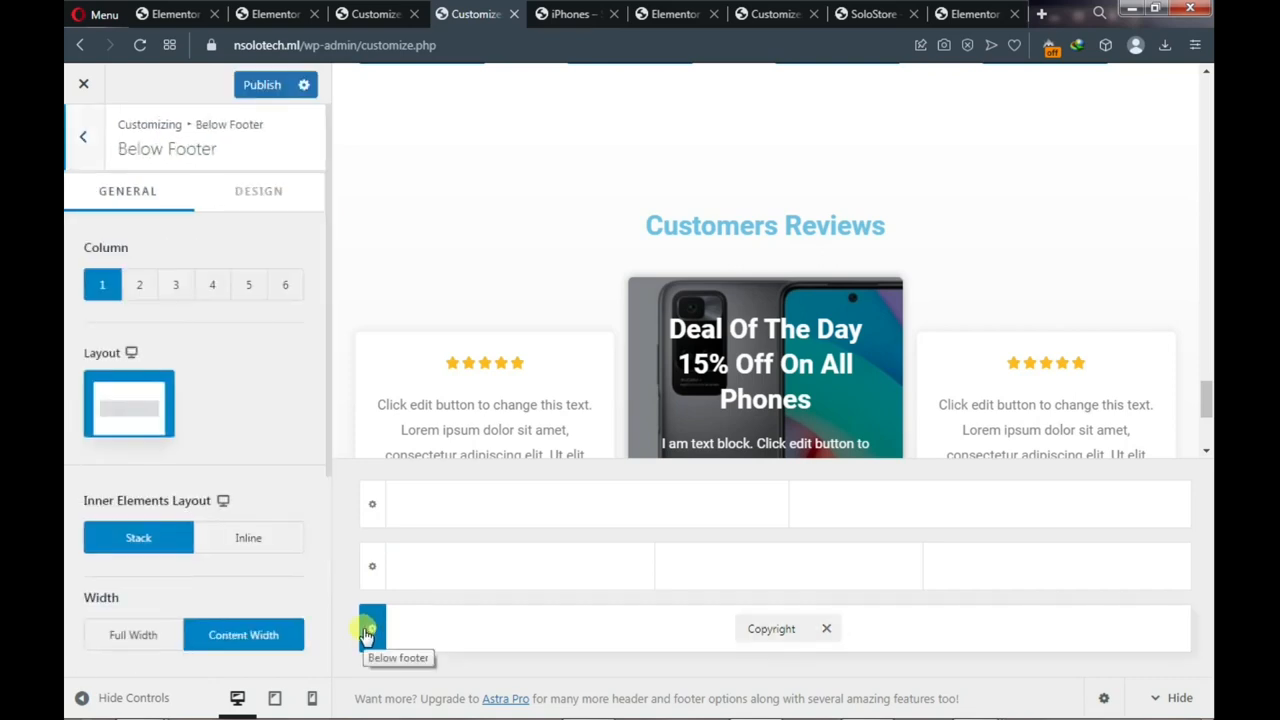
click(266, 201)
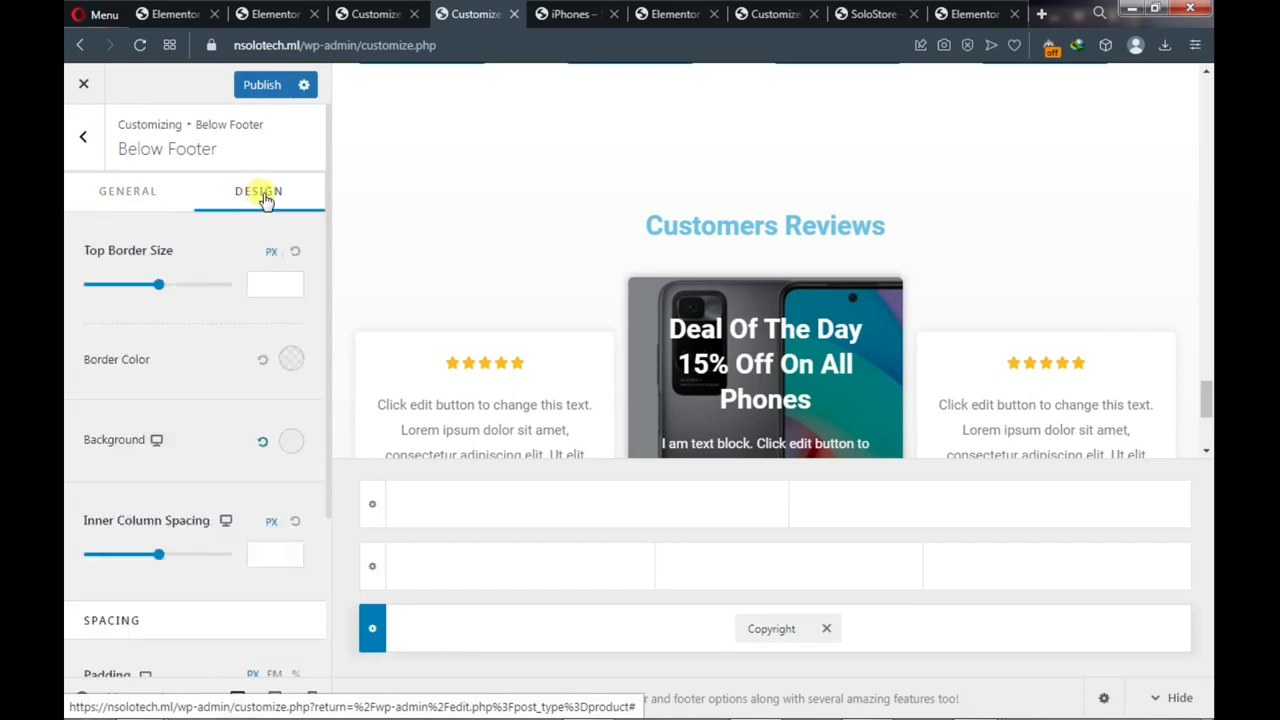
click(291, 445)
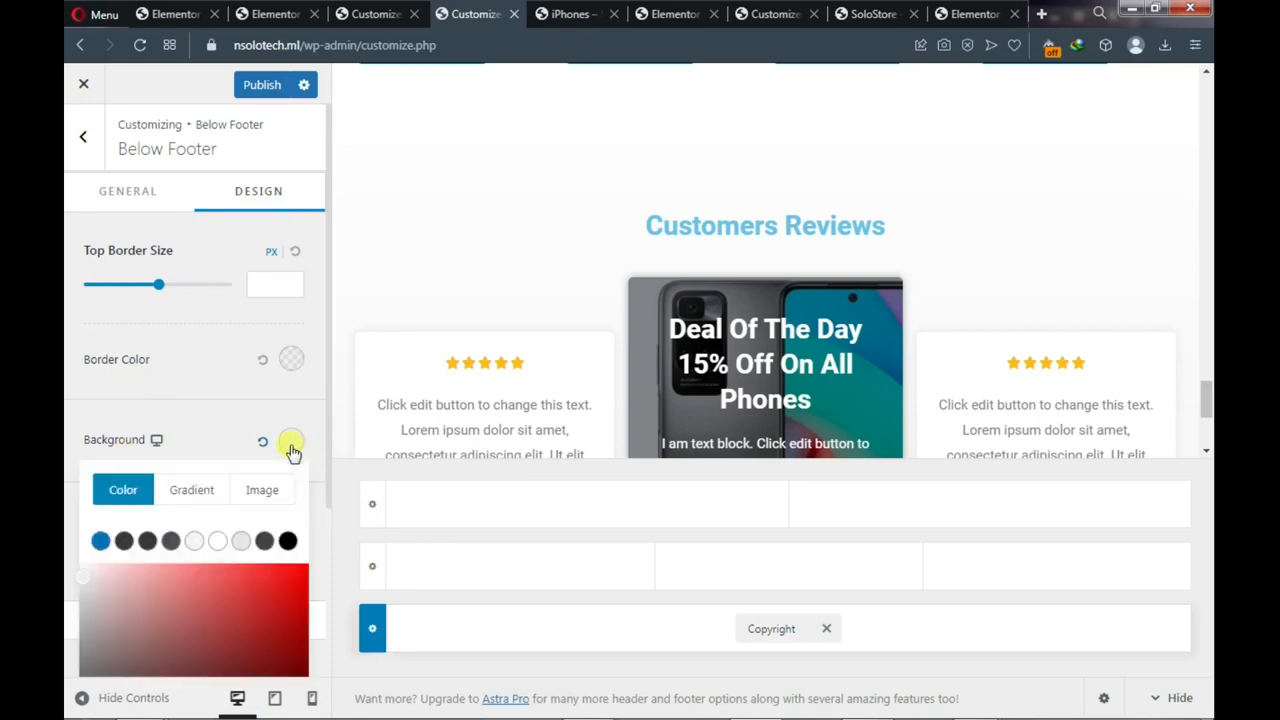
click(101, 541)
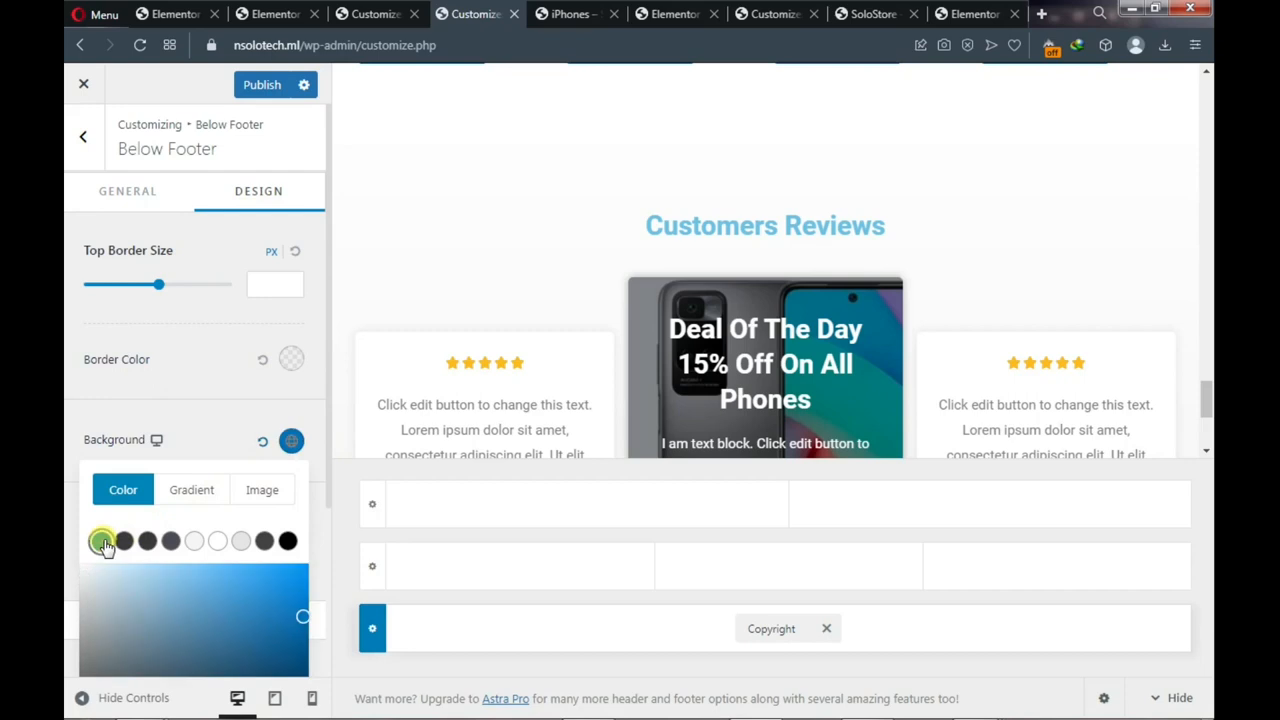
click(262, 86)
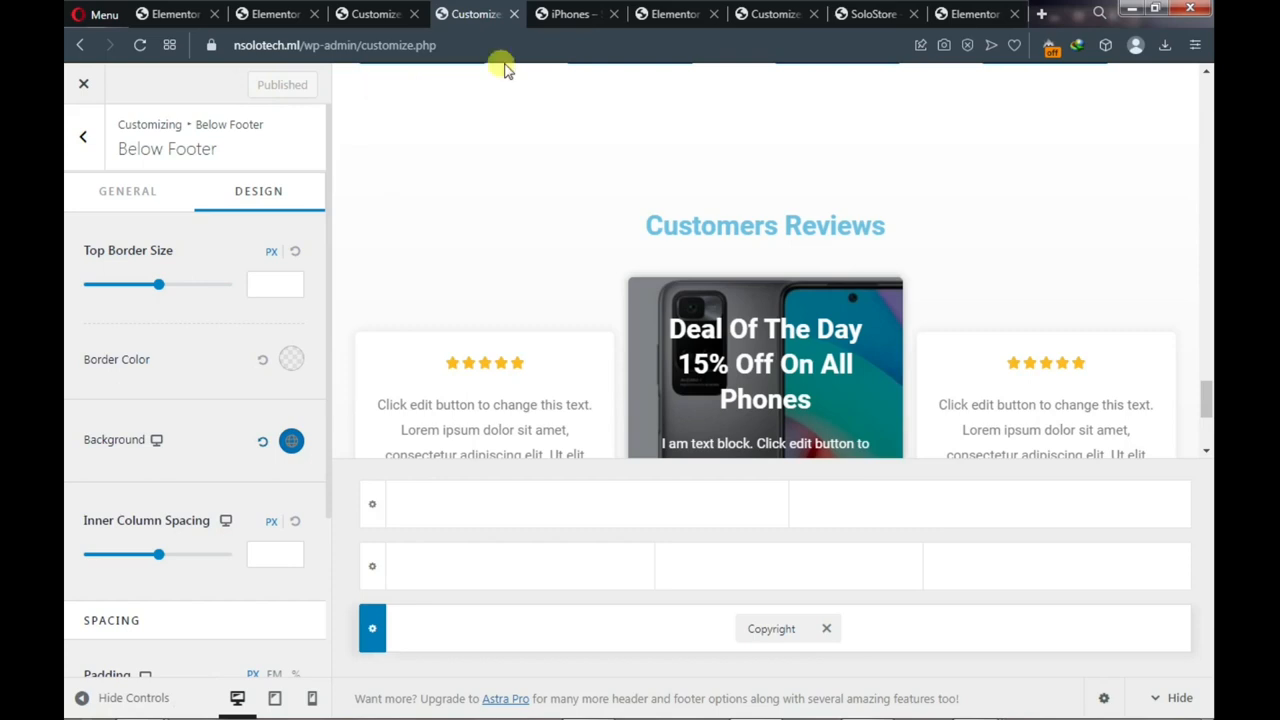
Open the nsolotech.ml homepage from the iPhones category page and check the footer's copyright bar
click(567, 16)
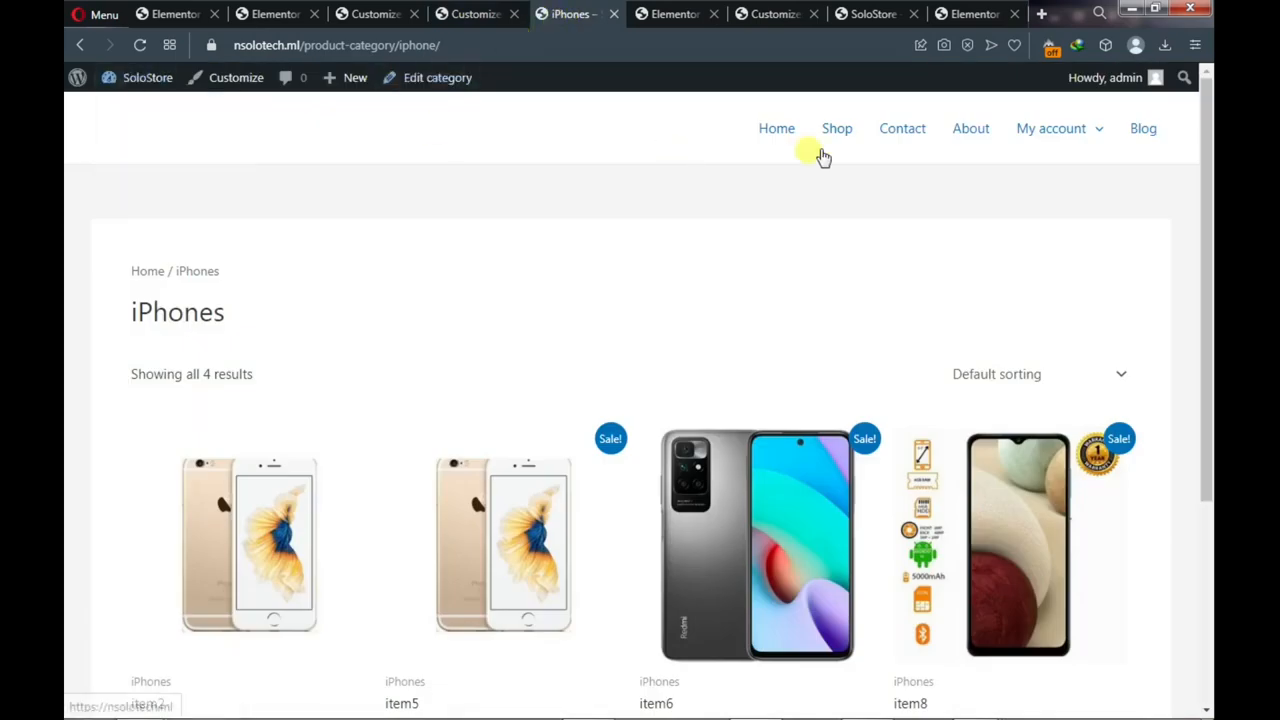
click(768, 137)
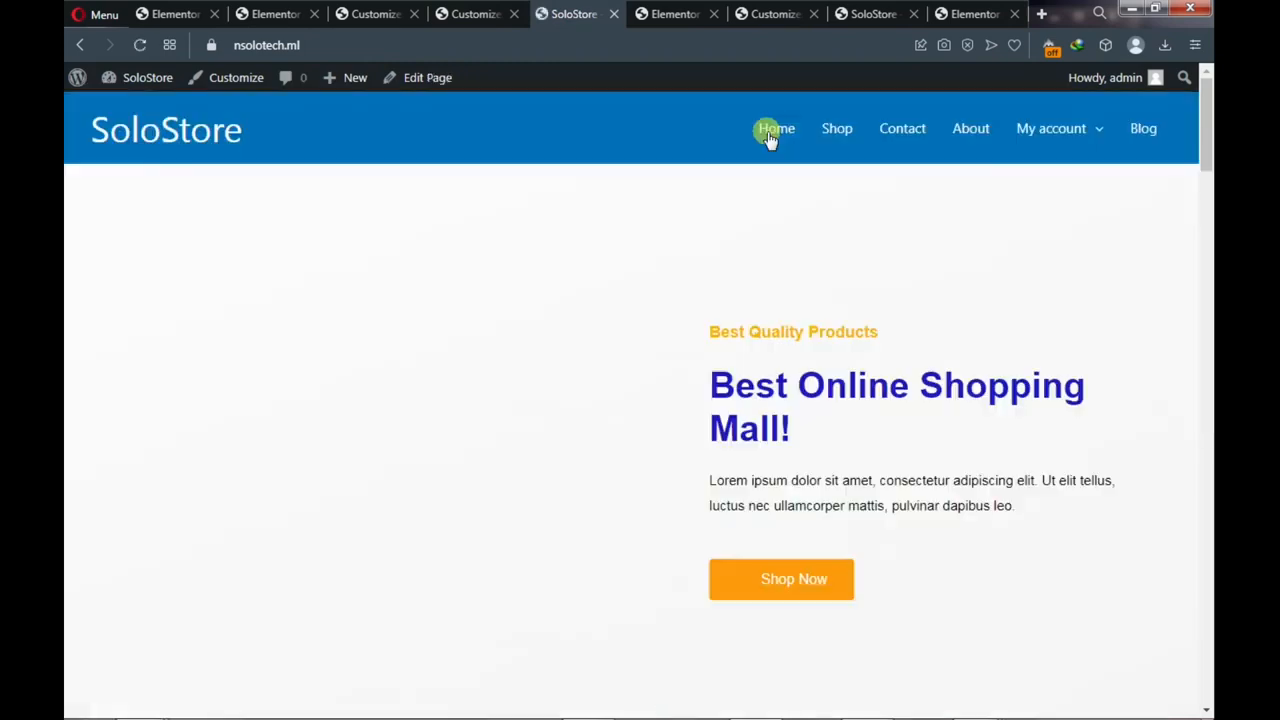
scroll(763, 185, down, 10)
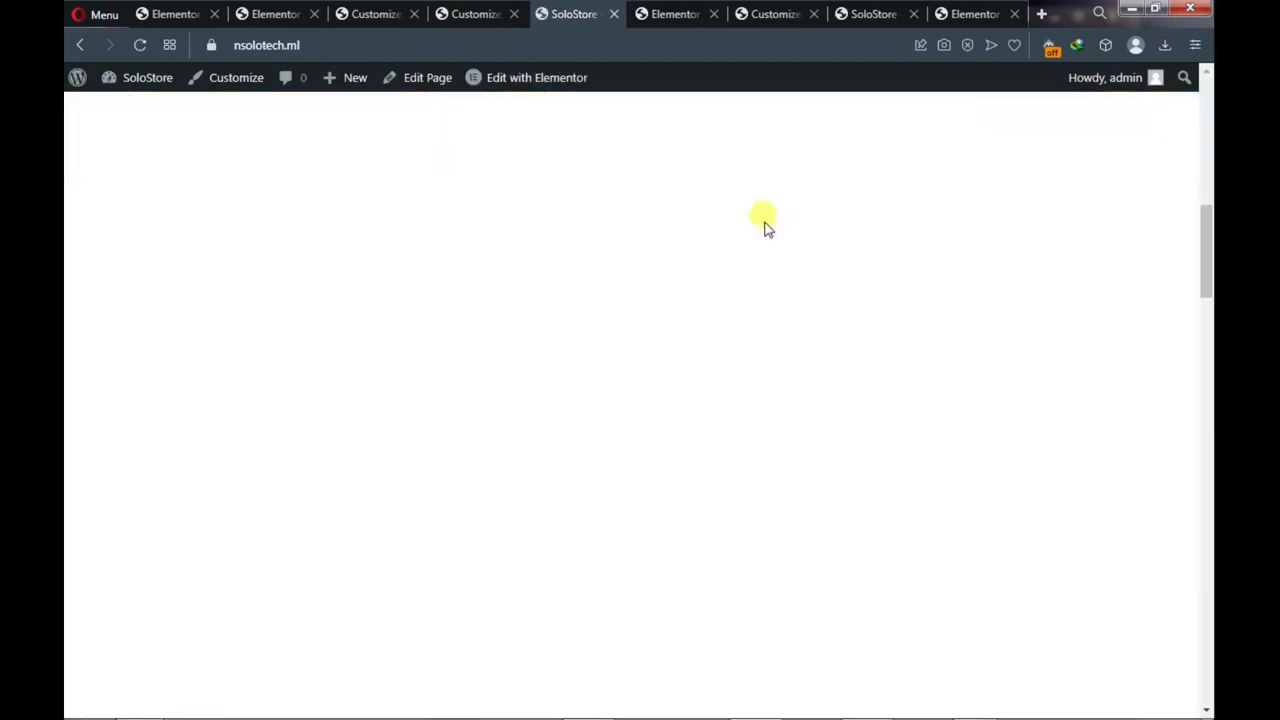
scroll(763, 262, down, 5)
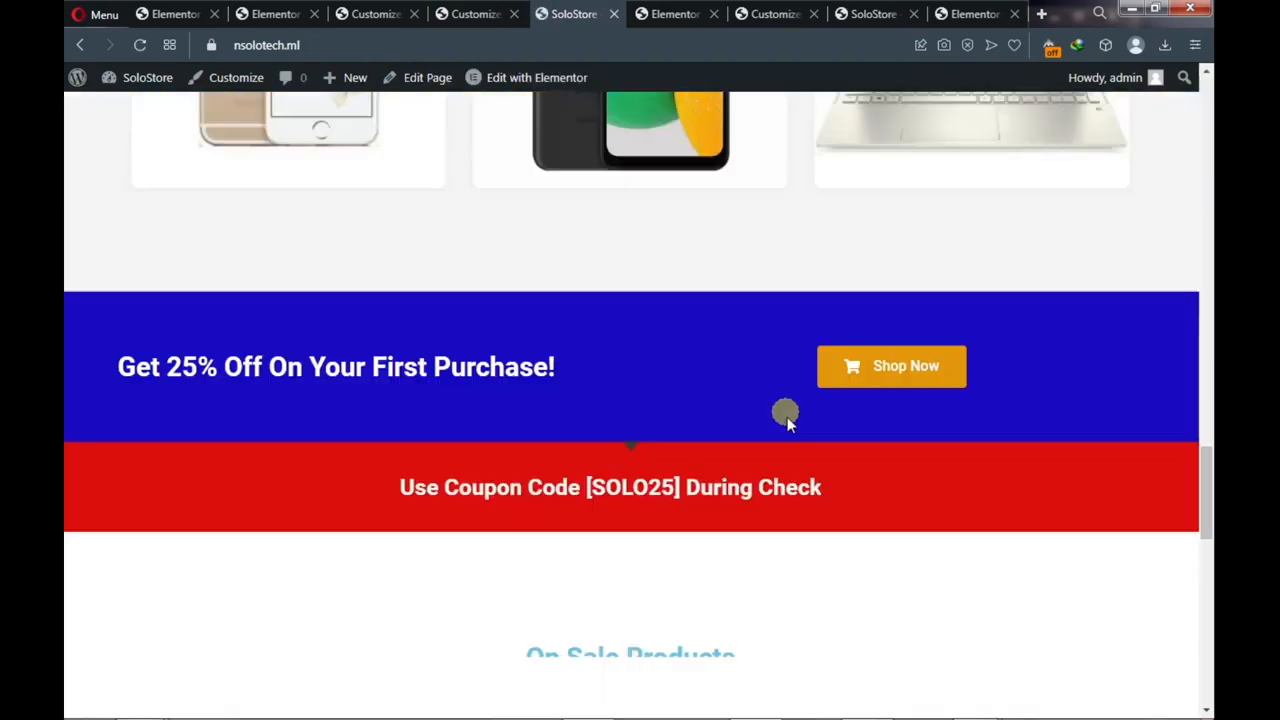
scroll(789, 470, down, 5)
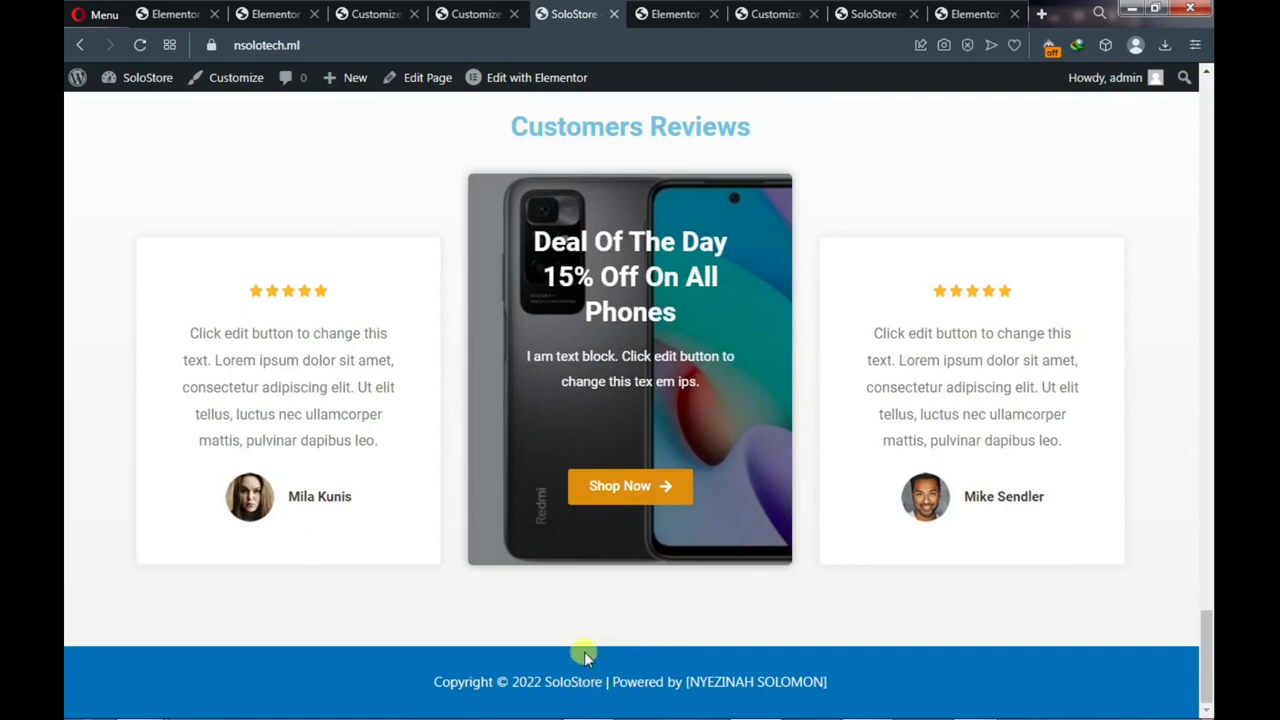
mouse_move(447, 712)
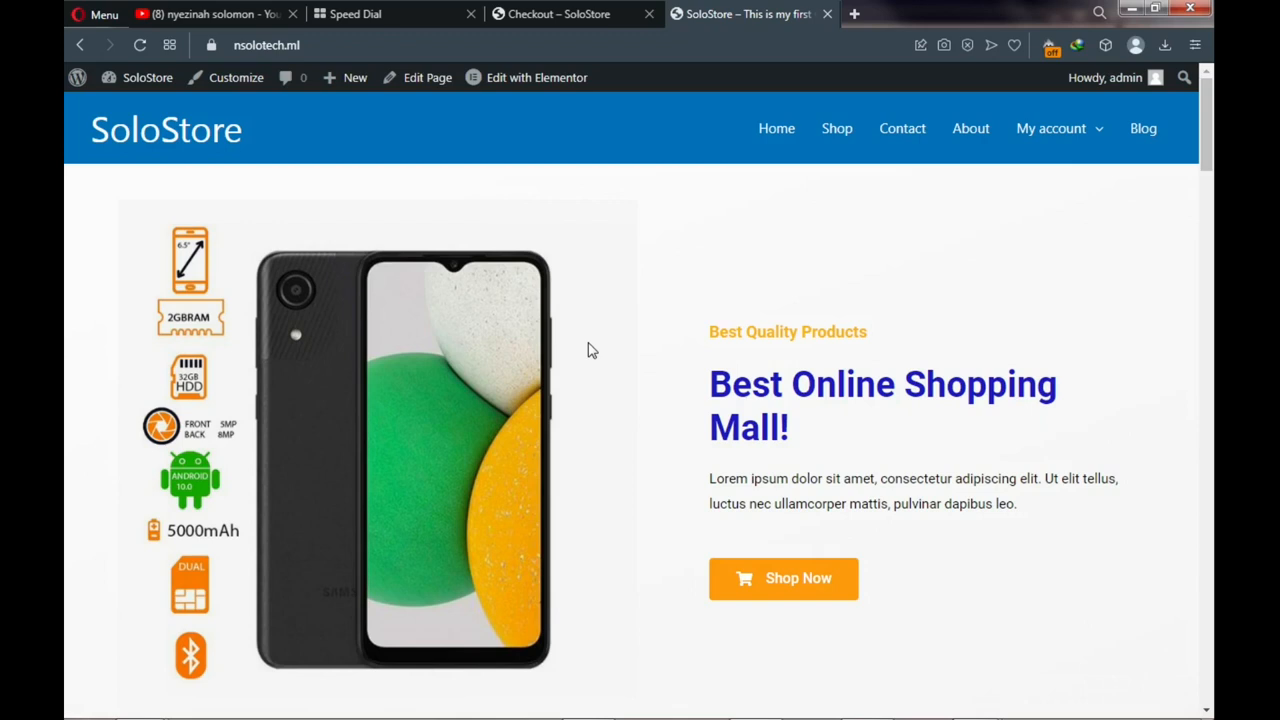
Review the nsolotech.ml homepage and the payment options on the reference site's checkout page
scroll(590, 350, down, 6)
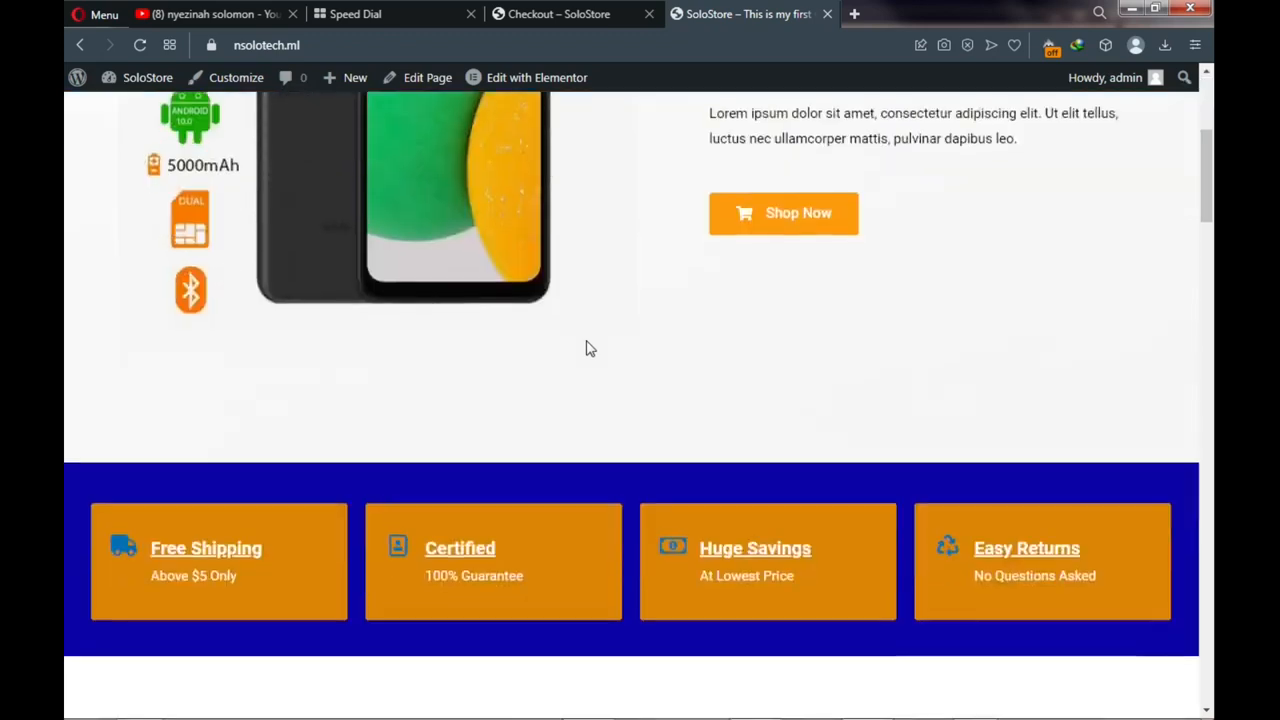
scroll(588, 348, down, 3)
scroll(603, 340, up, 9)
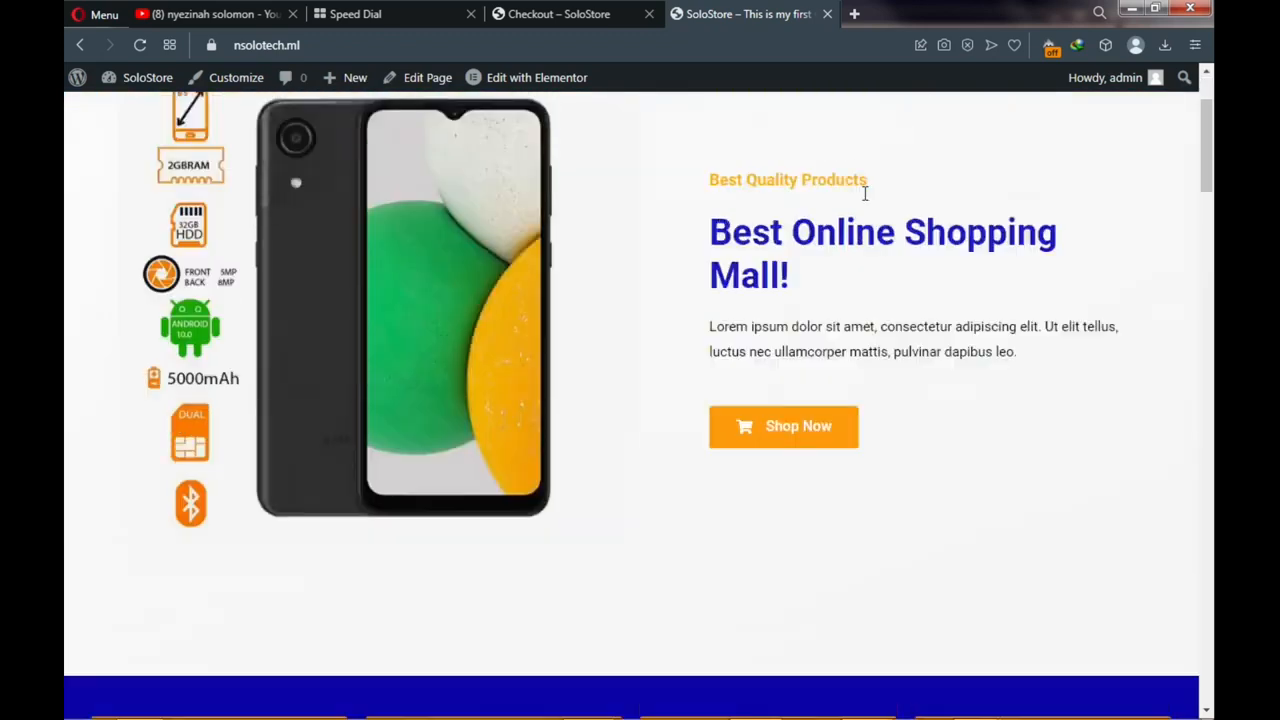
mouse_move(1015, 127)
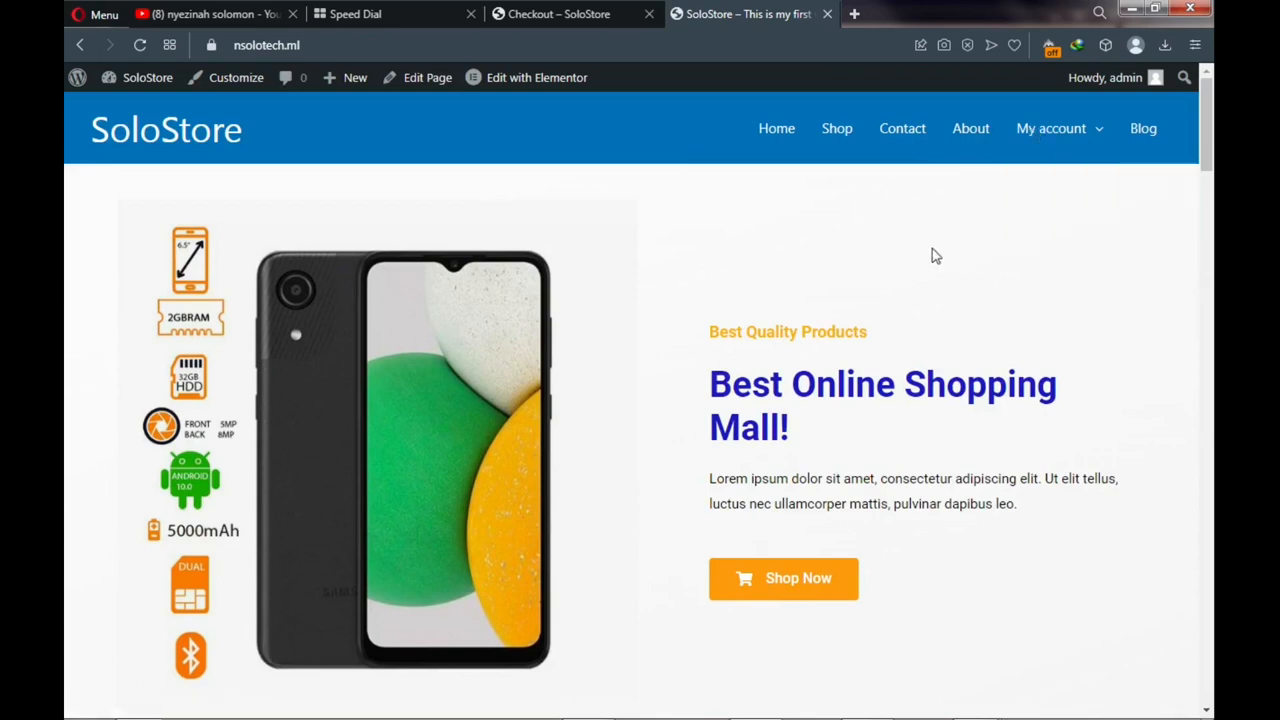
click(600, 15)
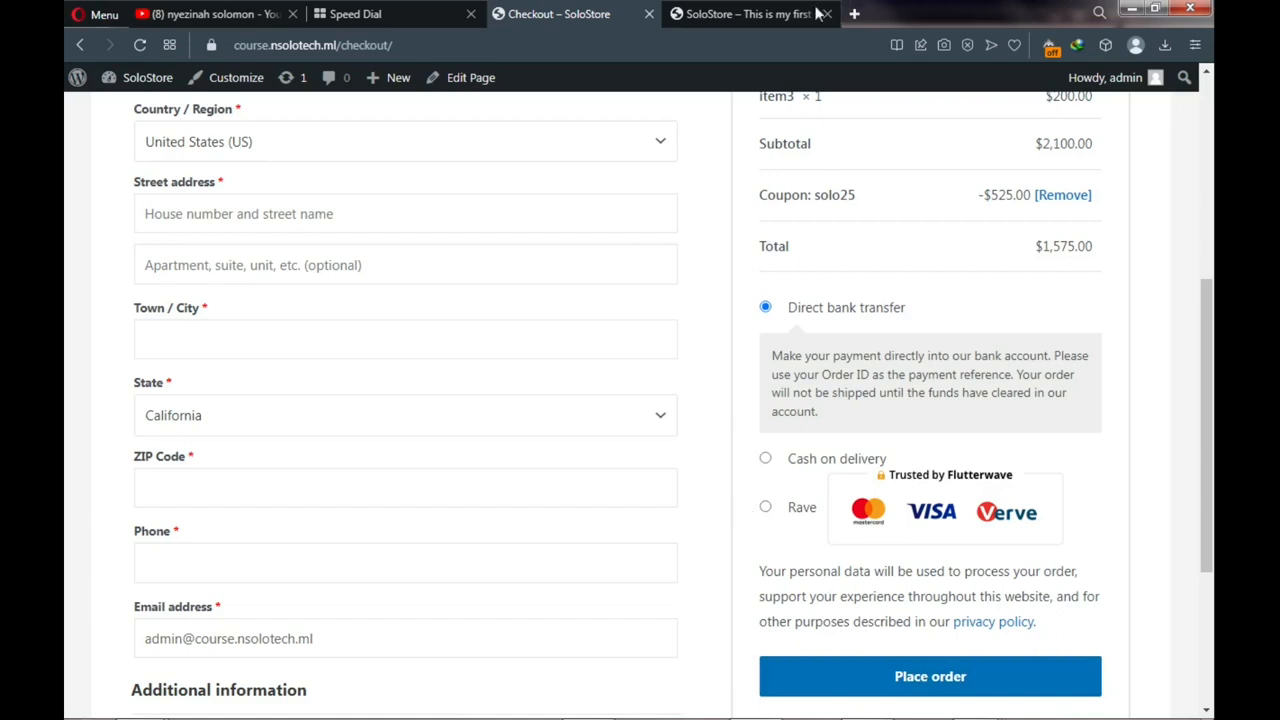
click(765, 14)
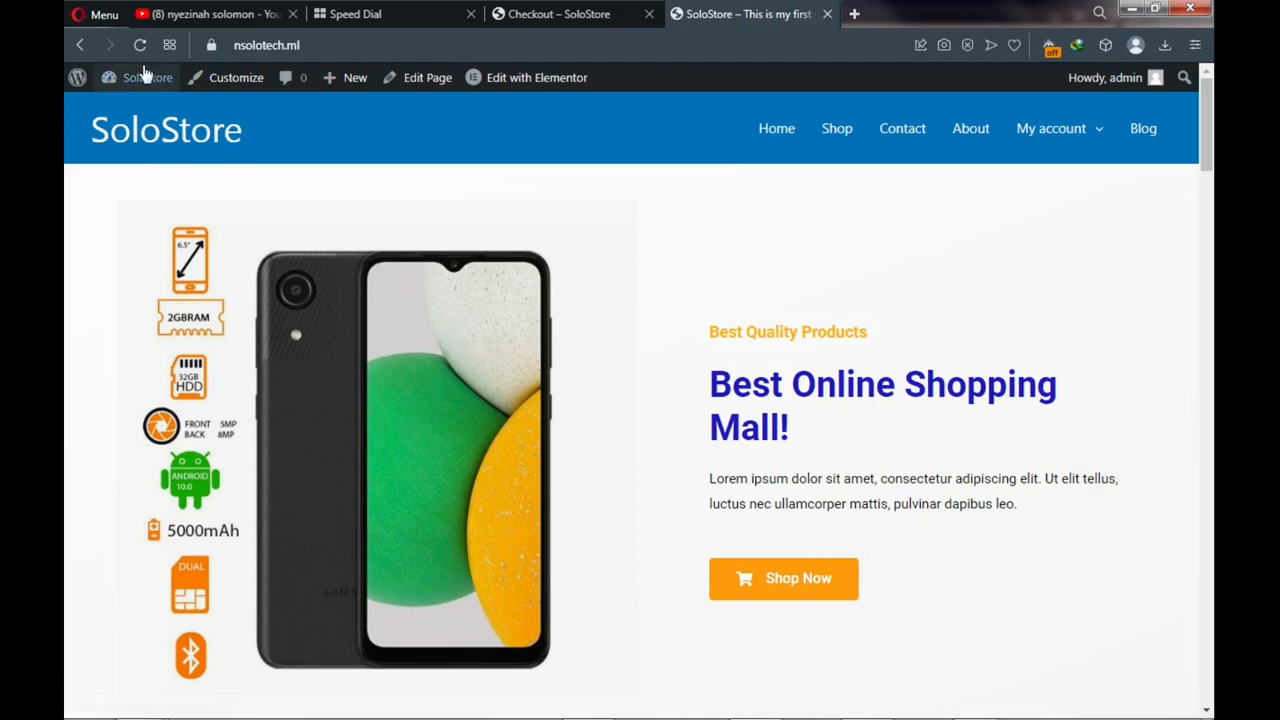
Go to the nsolotech.ml dashboard and open the Payments section of the WooCommerce settings
mouse_move(147, 85)
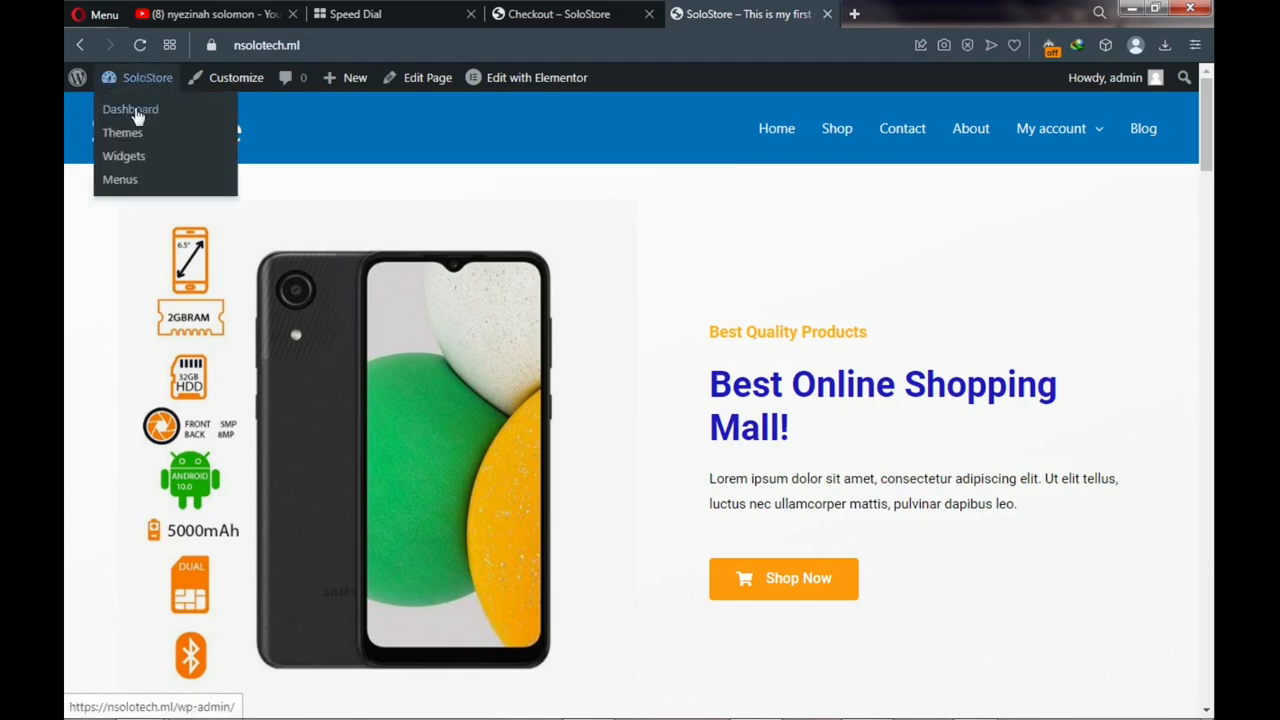
click(157, 118)
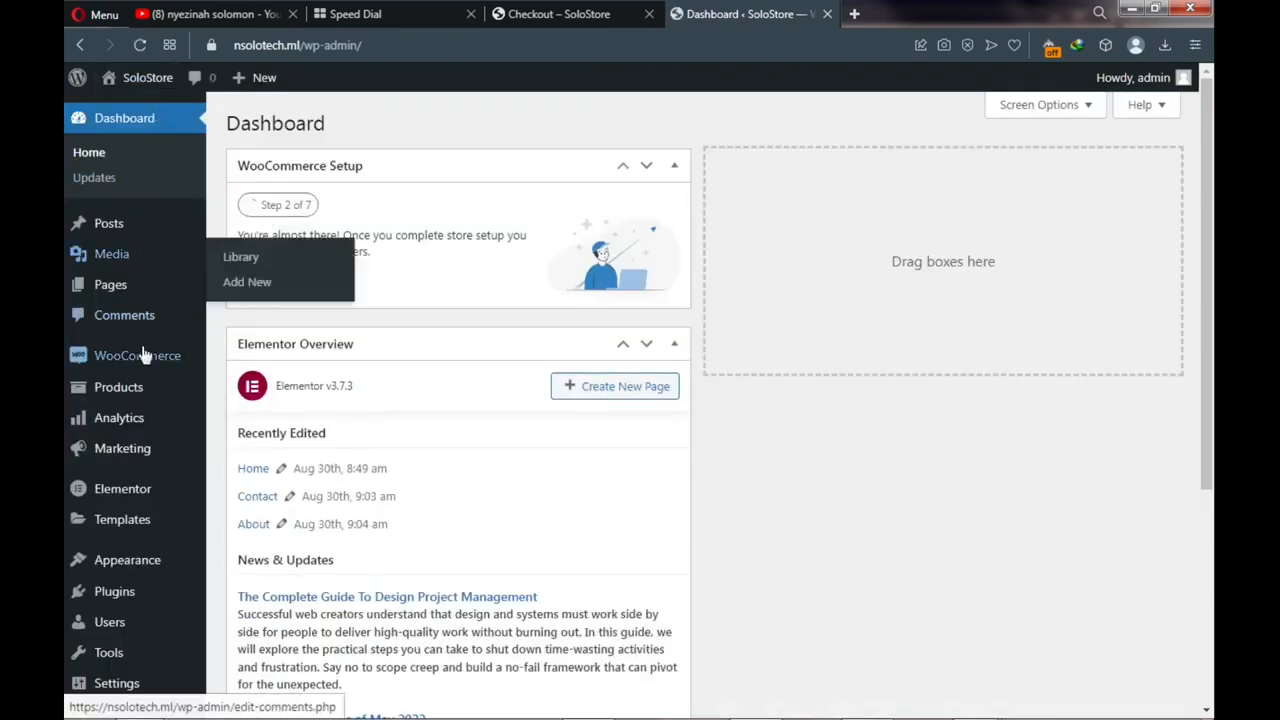
mouse_move(143, 363)
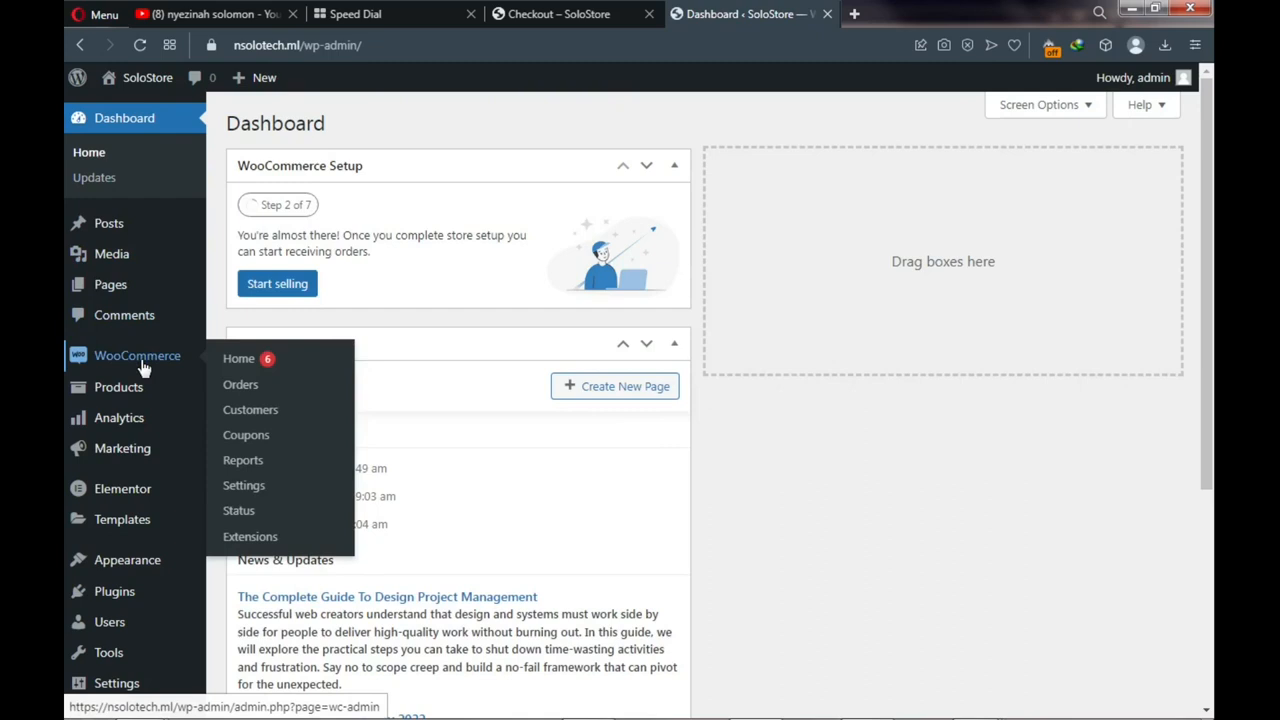
click(243, 486)
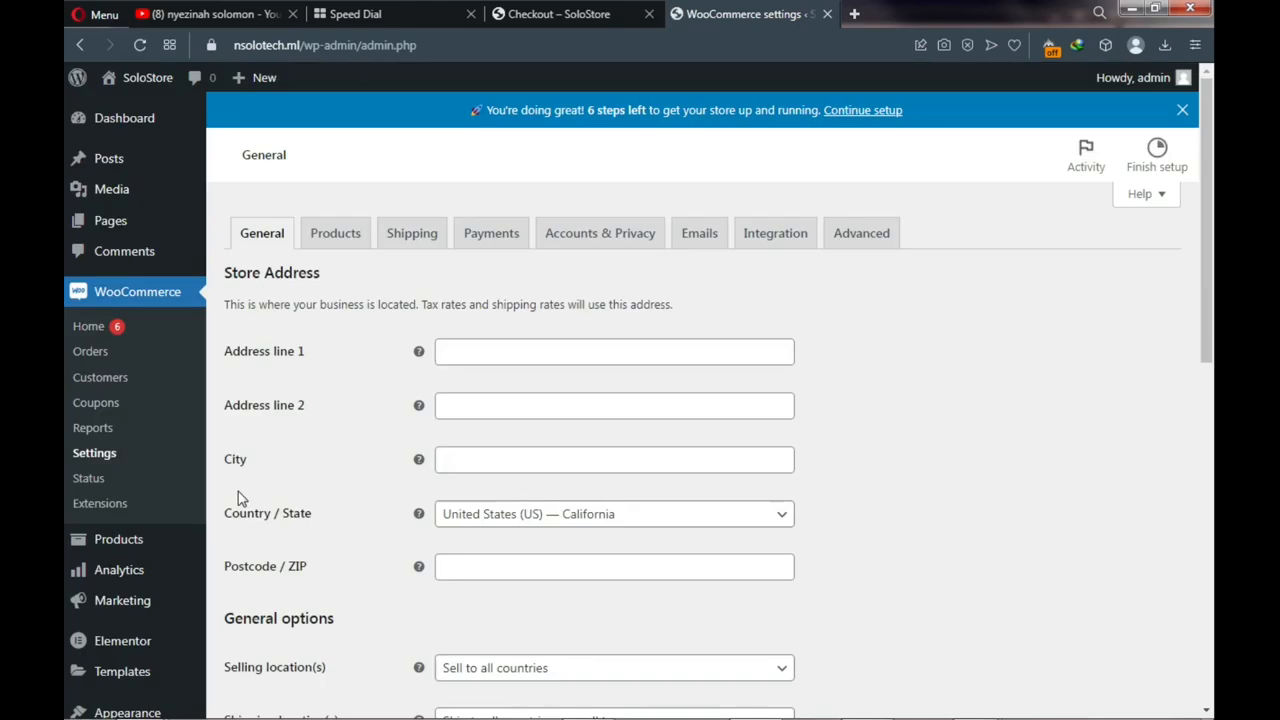
click(488, 247)
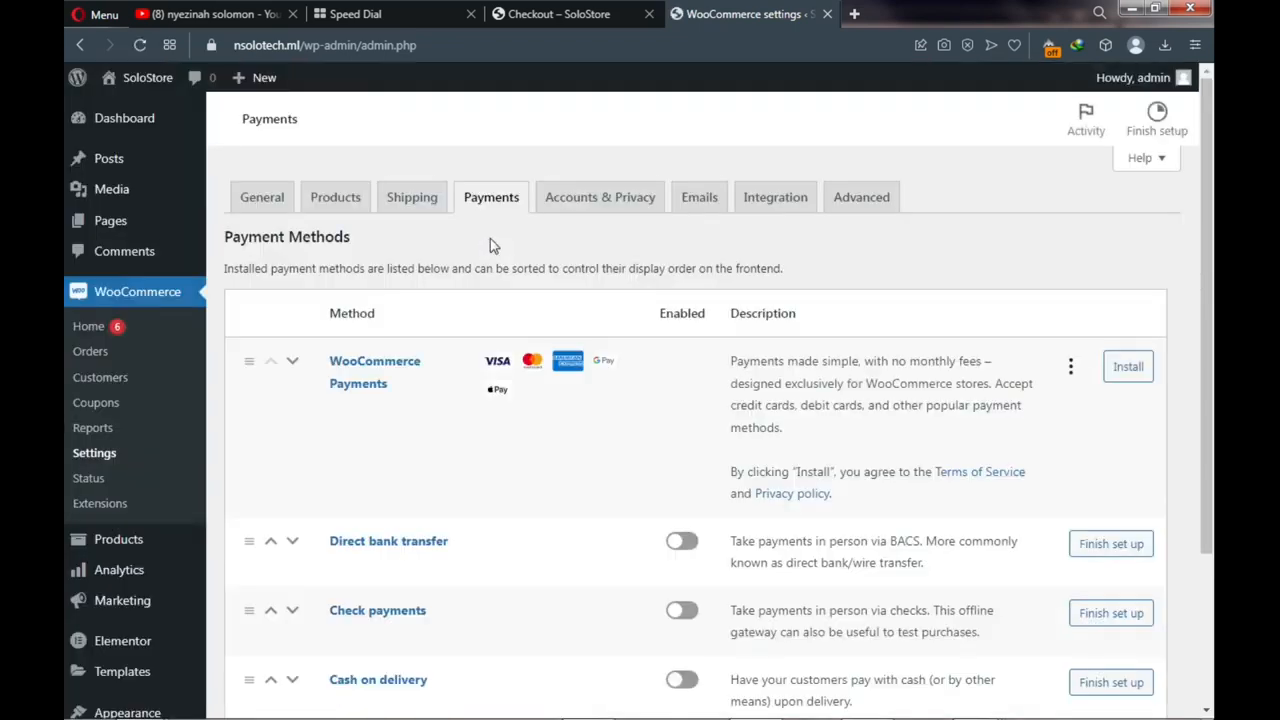
Enable the Direct bank transfer and Cash on delivery payment methods
scroll(493, 246, down, 1)
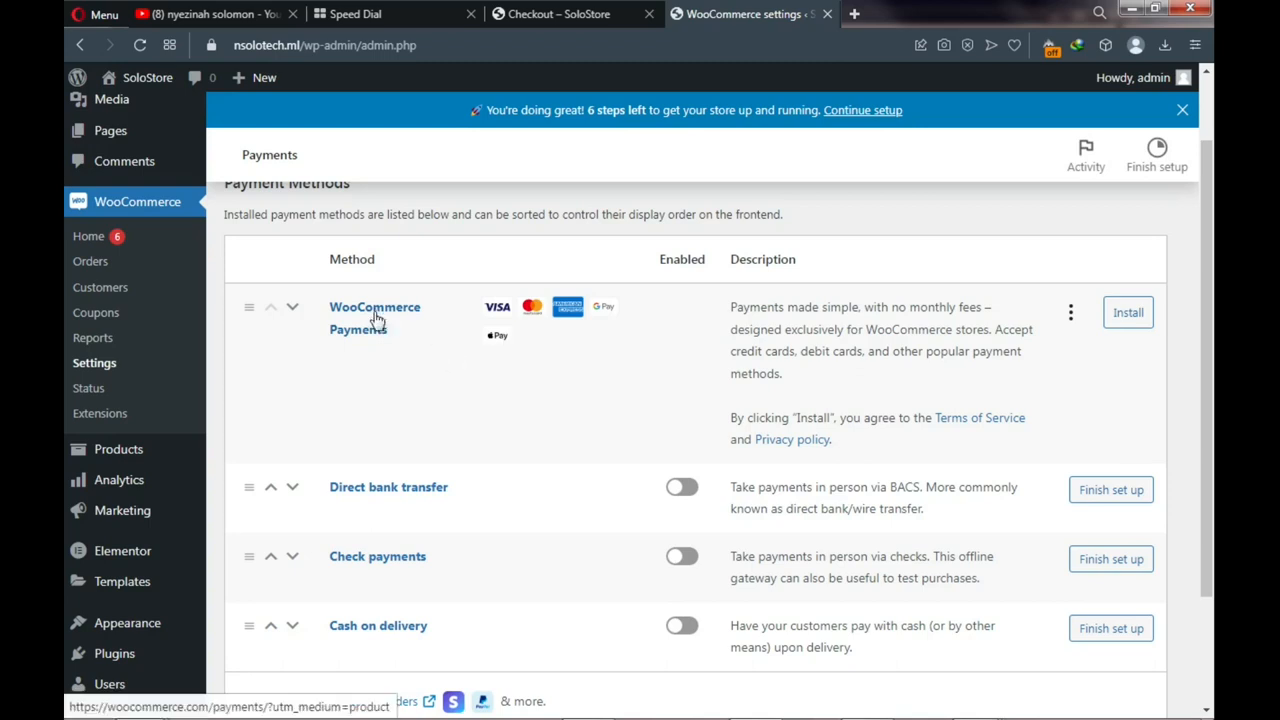
click(1126, 318)
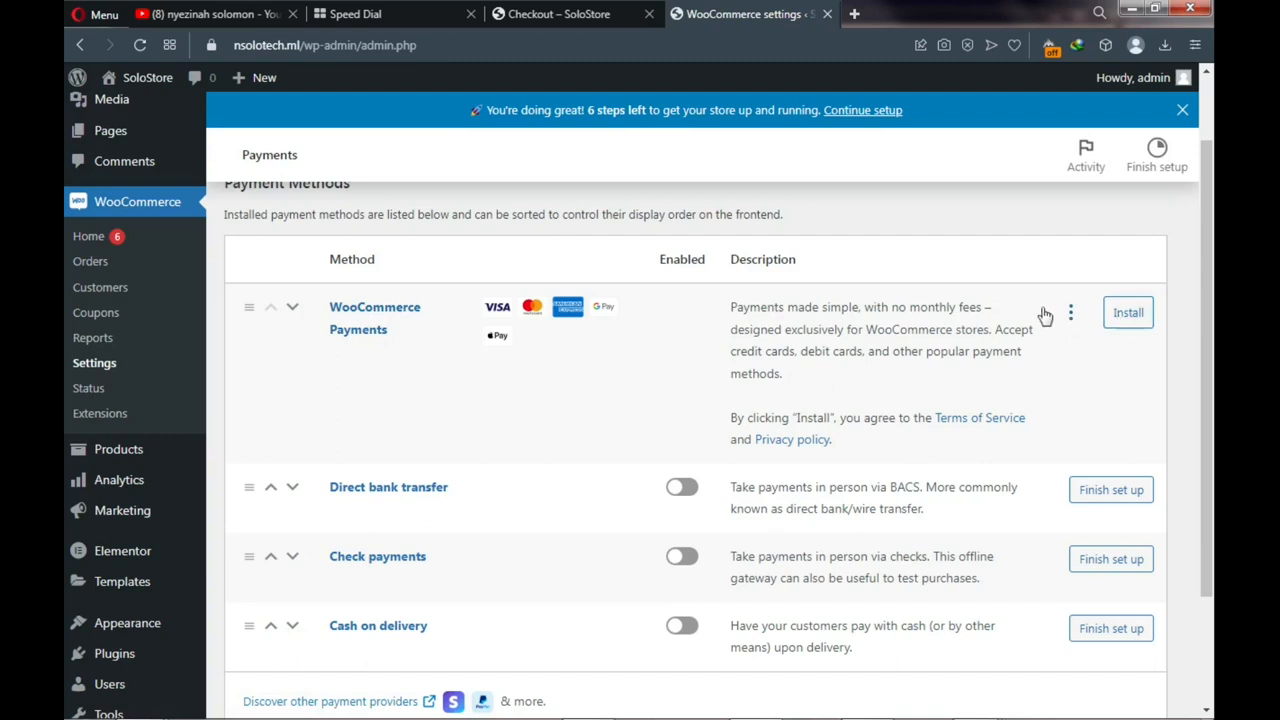
scroll(932, 303, down, 3)
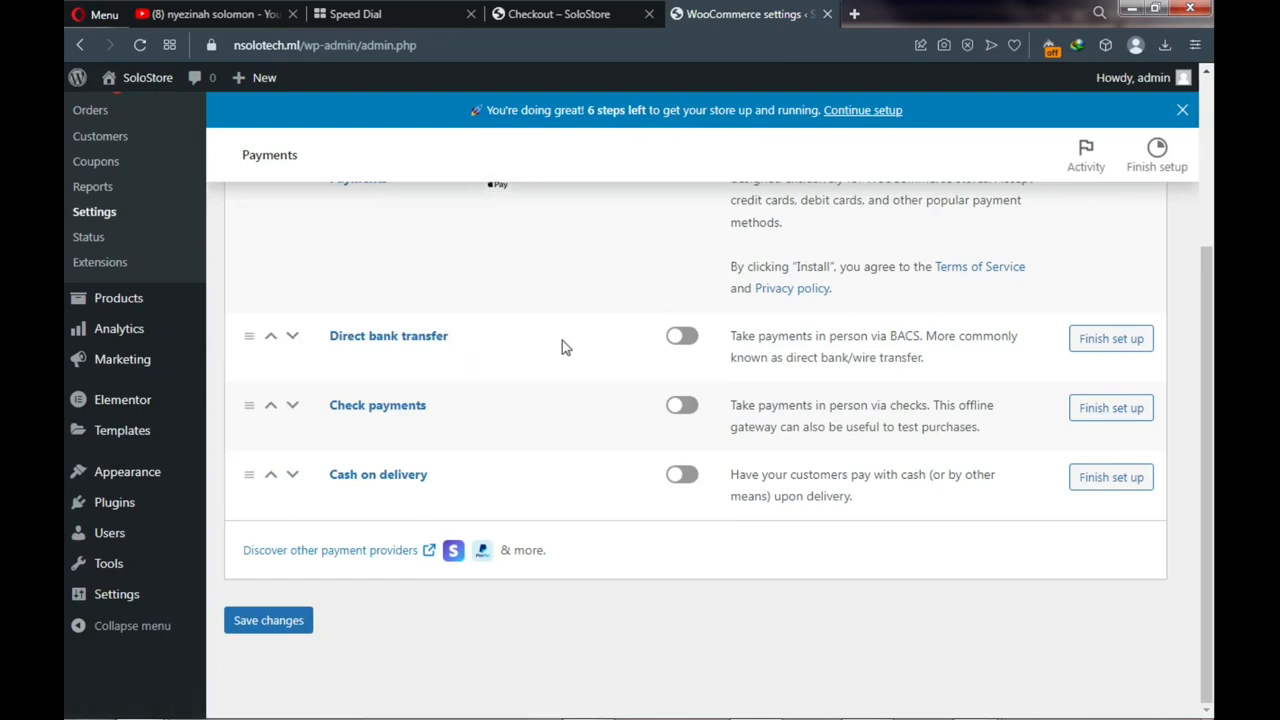
click(681, 348)
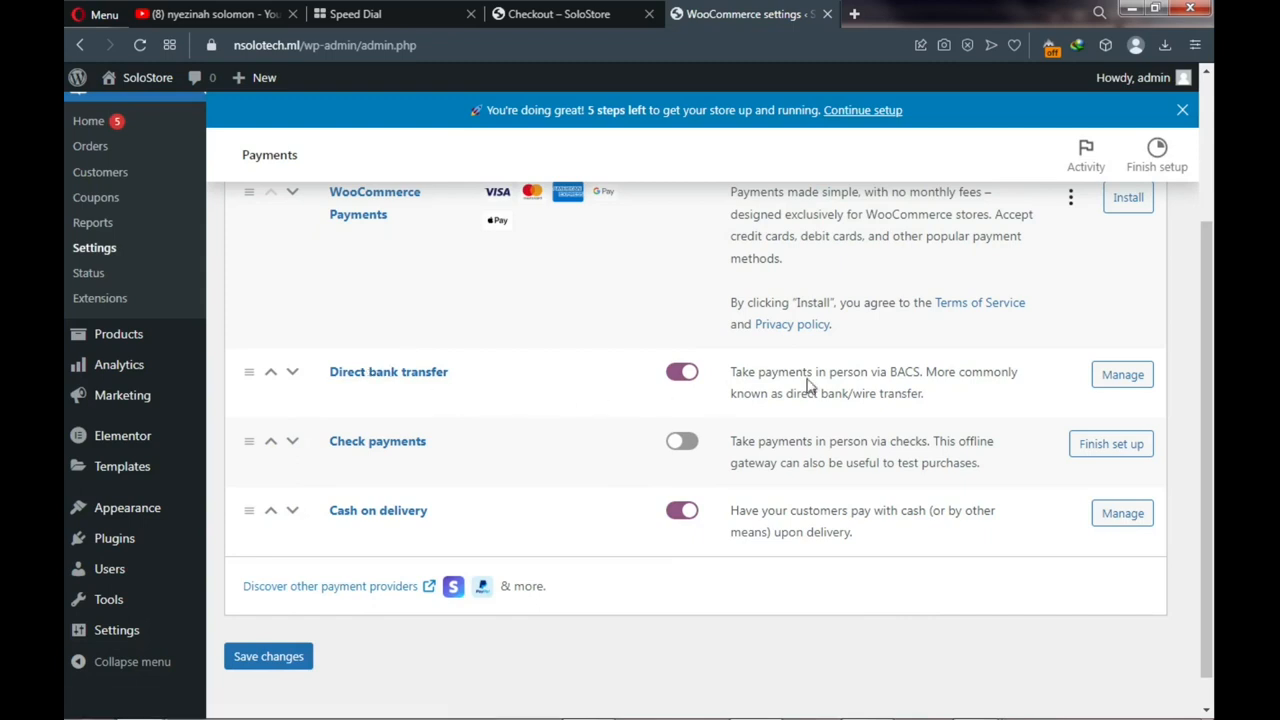
Examine the Direct bank transfer settings, including its account details table, and return to the payment methods list
click(1112, 384)
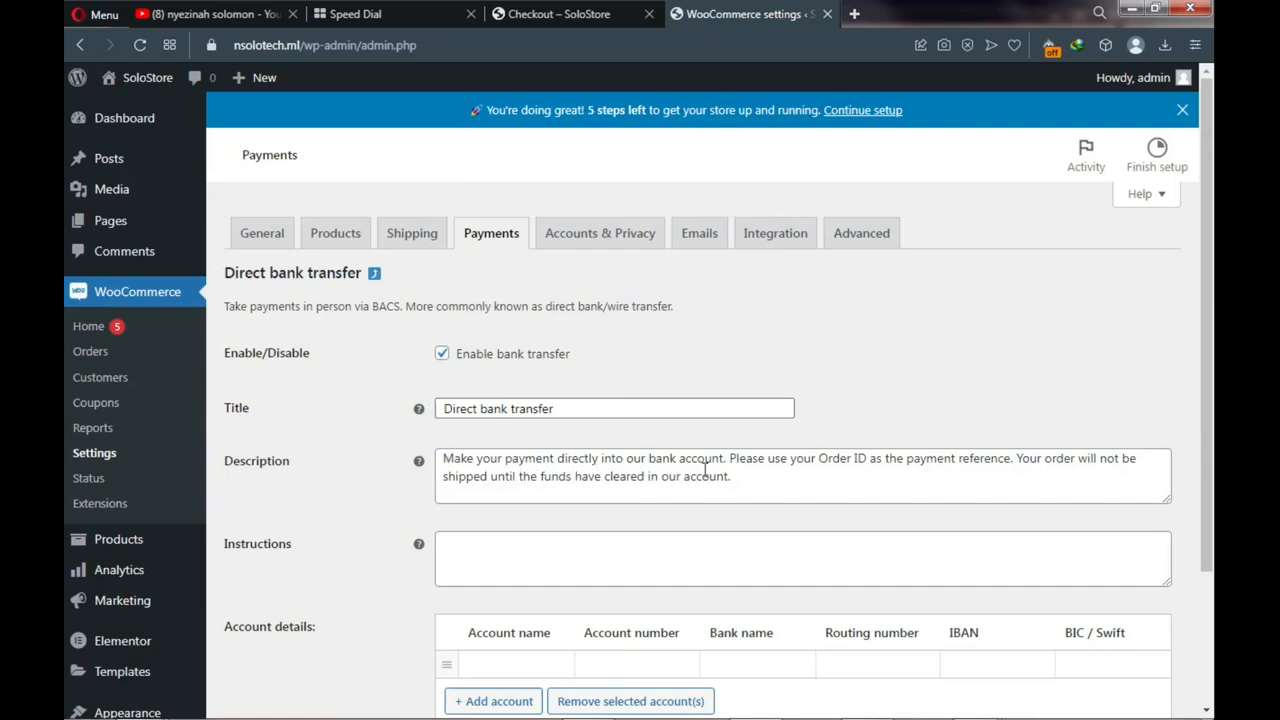
scroll(543, 450, down, 2)
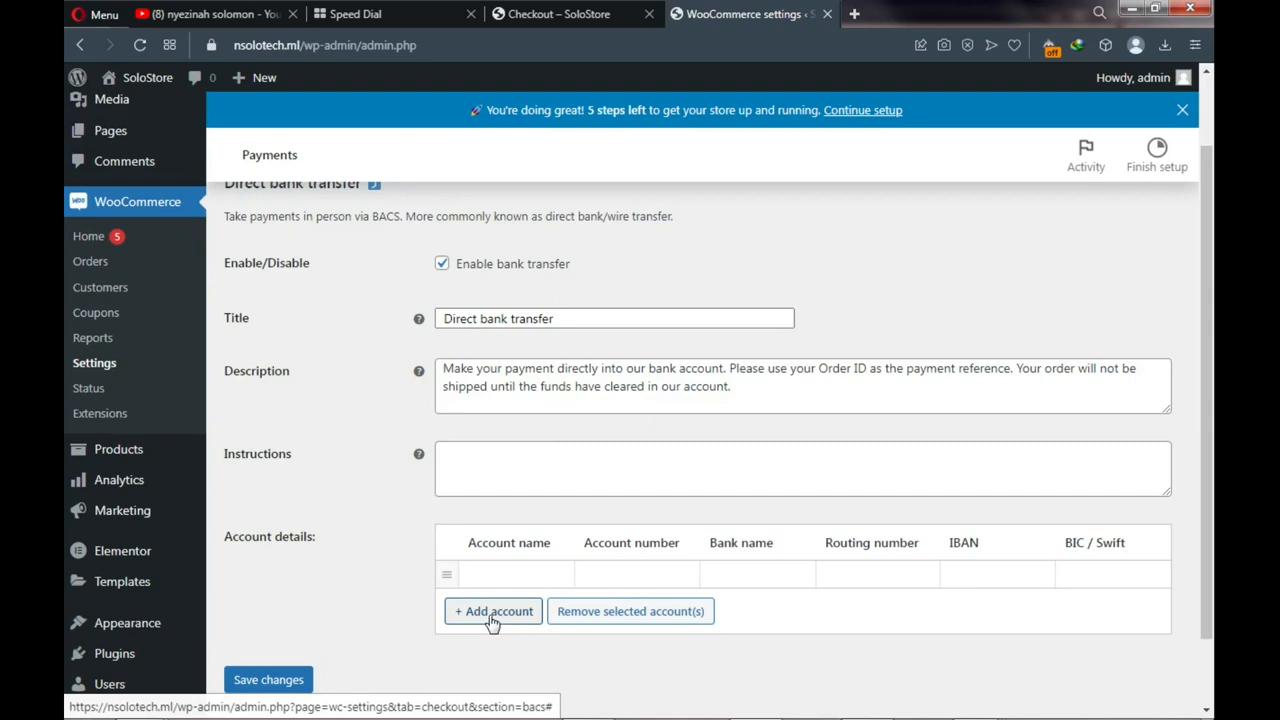
click(493, 582)
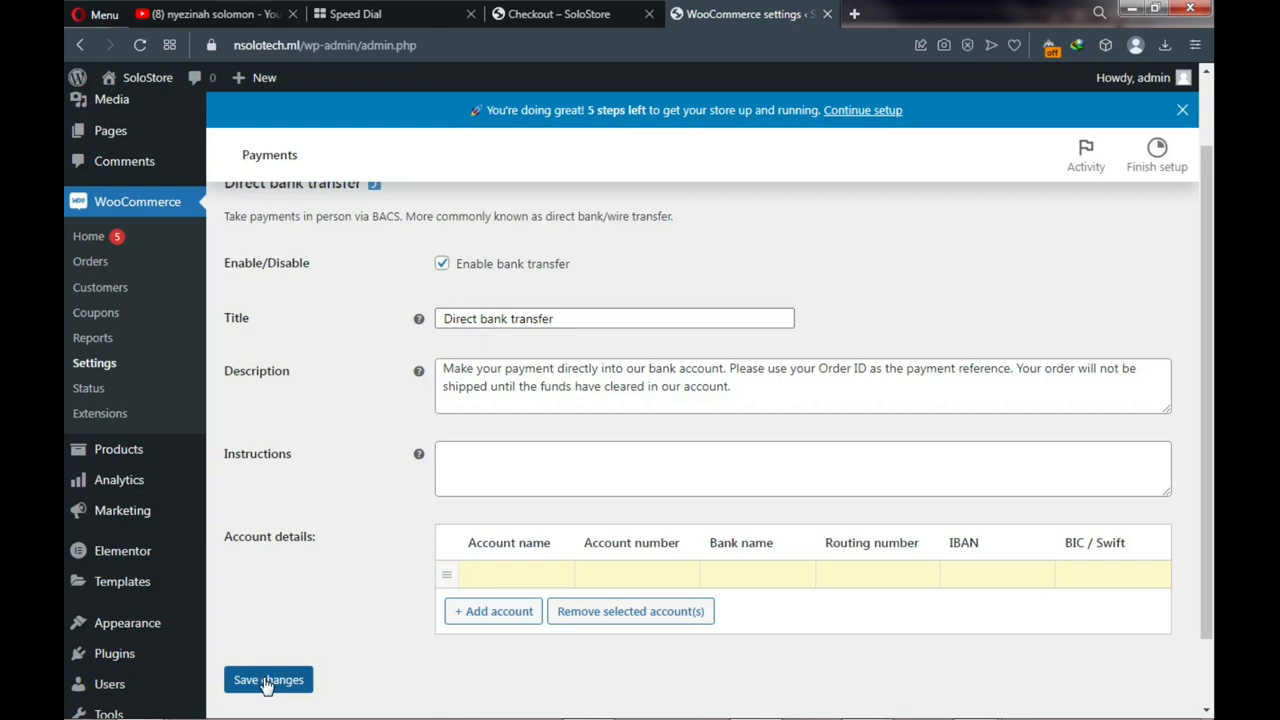
scroll(431, 240, up, 1)
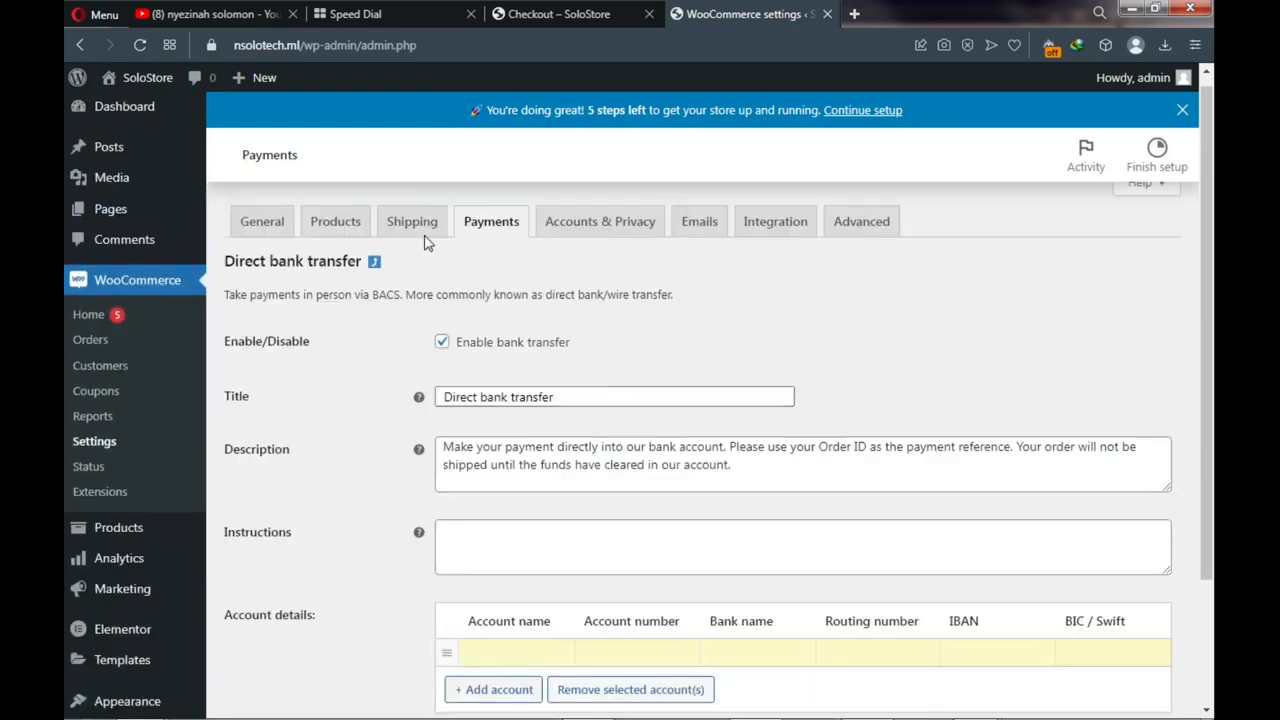
click(372, 278)
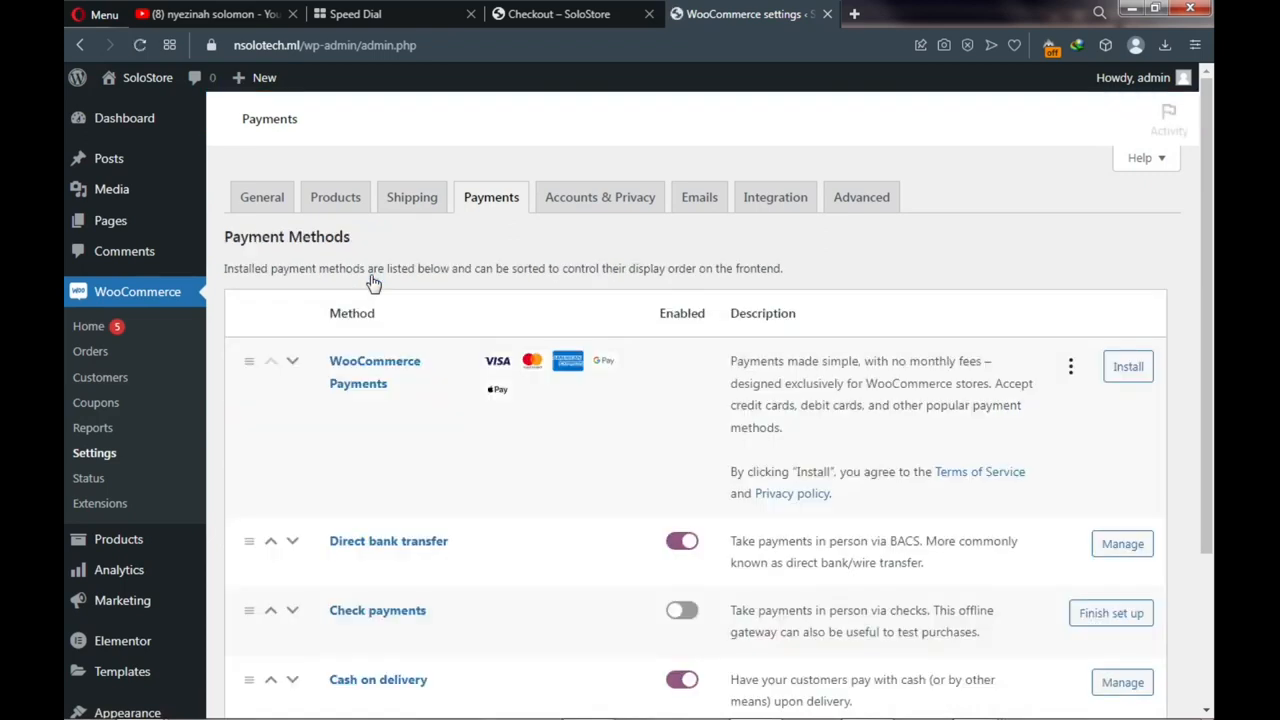
Open the Cash on delivery settings and examine its description, instructions and shipping options
scroll(386, 314, down, 2)
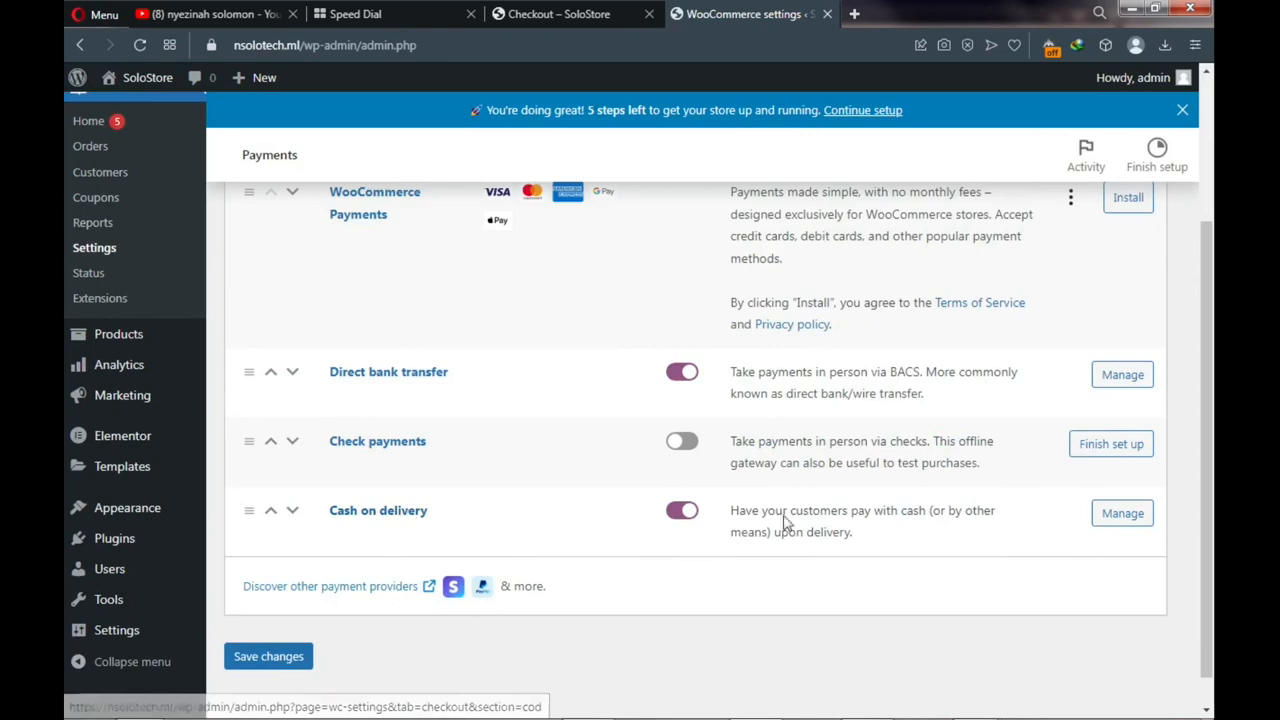
click(1116, 525)
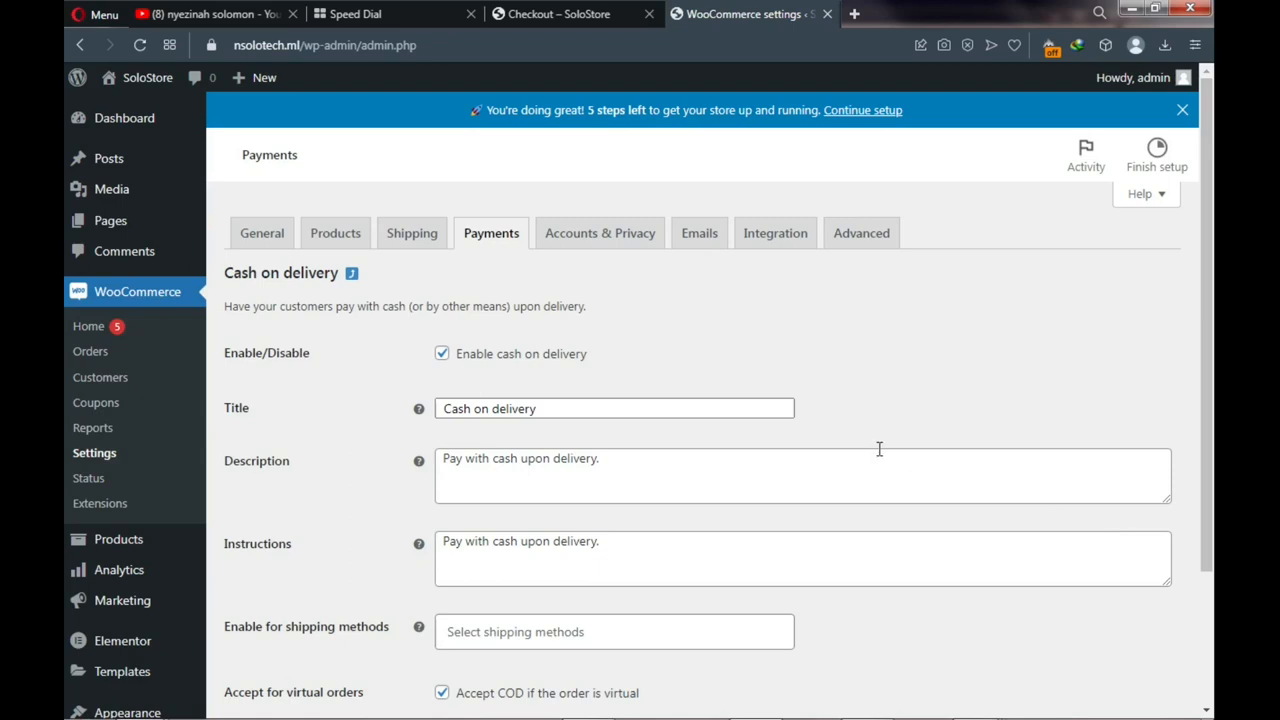
scroll(494, 452, down, 2)
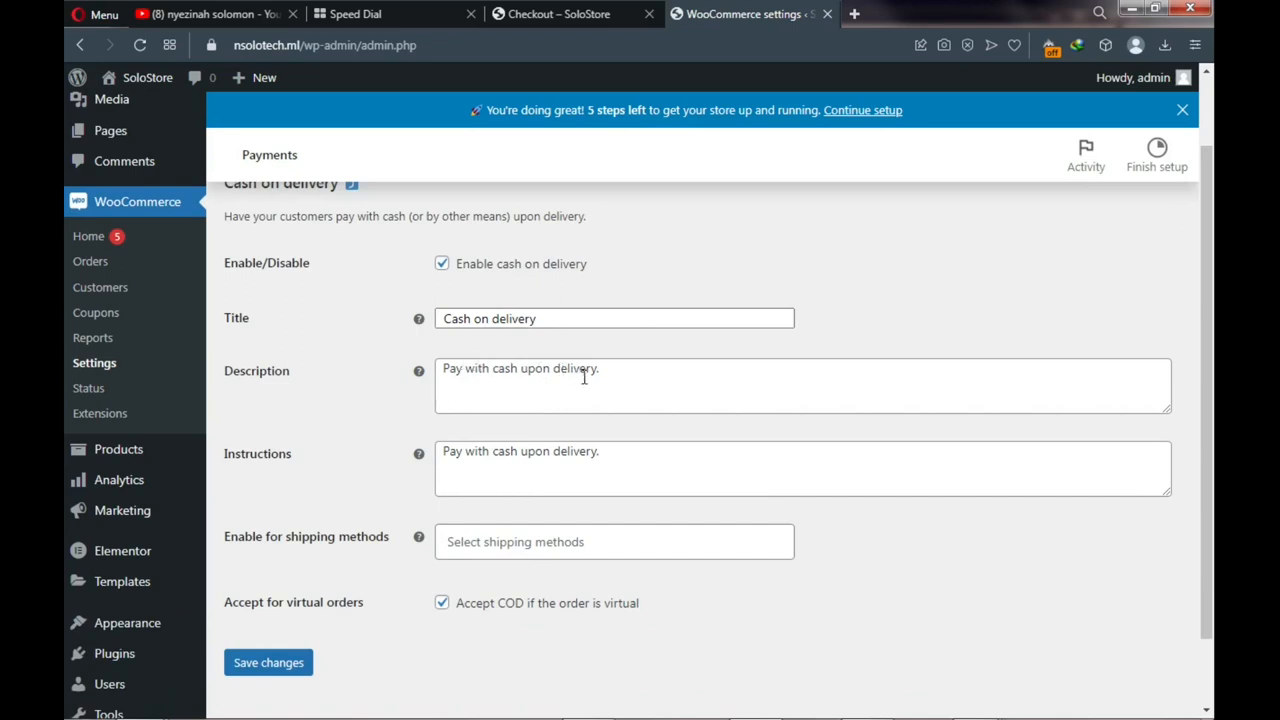
click(616, 376)
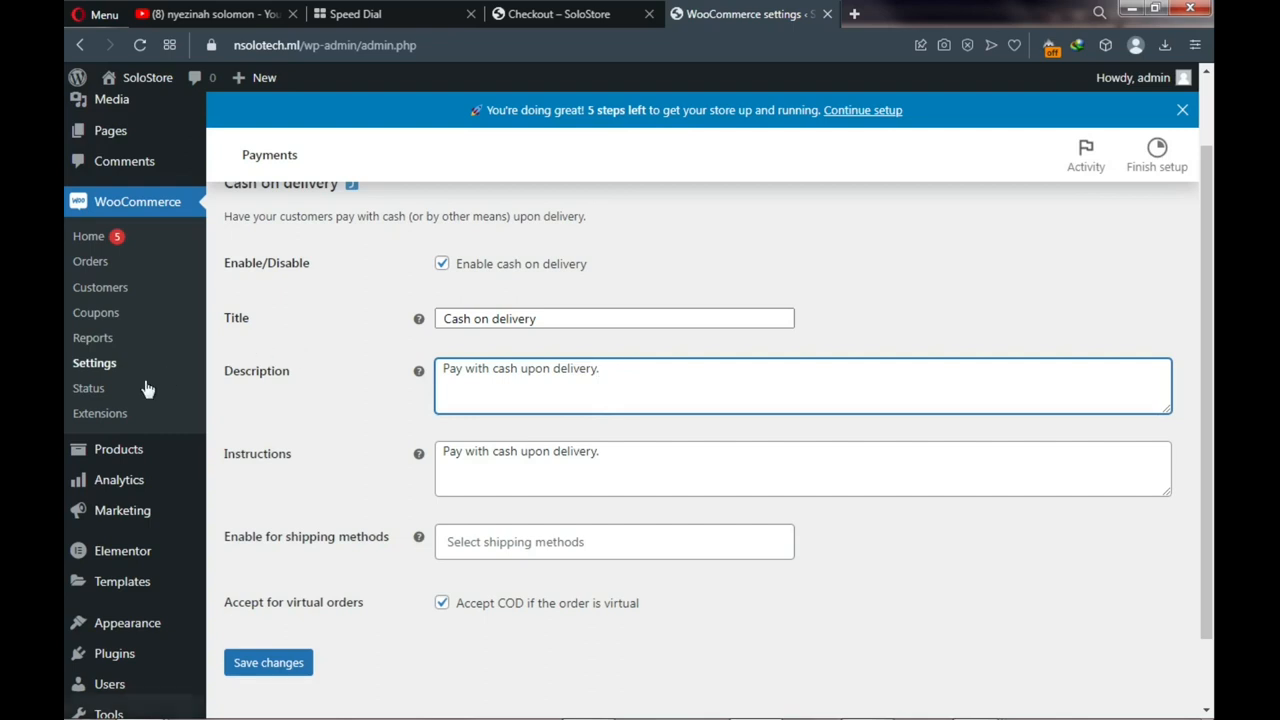
Open the page for adding new plugins in a separate browser tab and switch to it
mouse_move(128, 448)
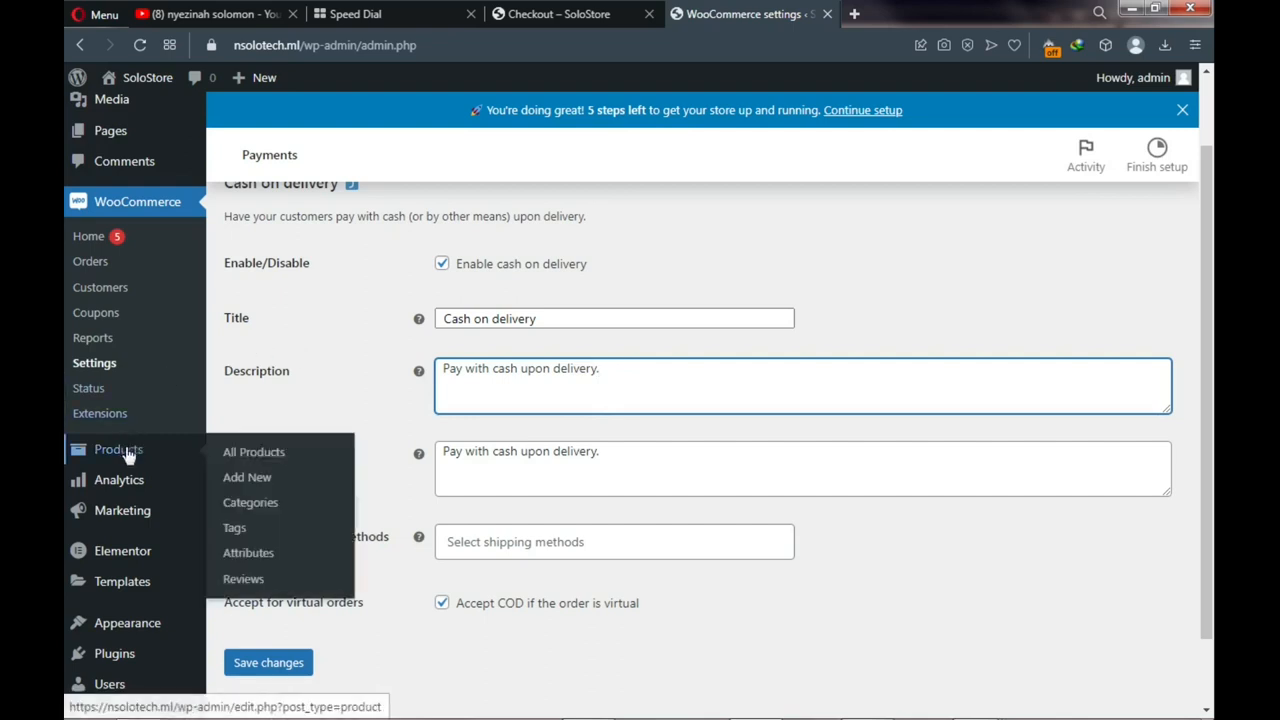
scroll(127, 452, up, 1)
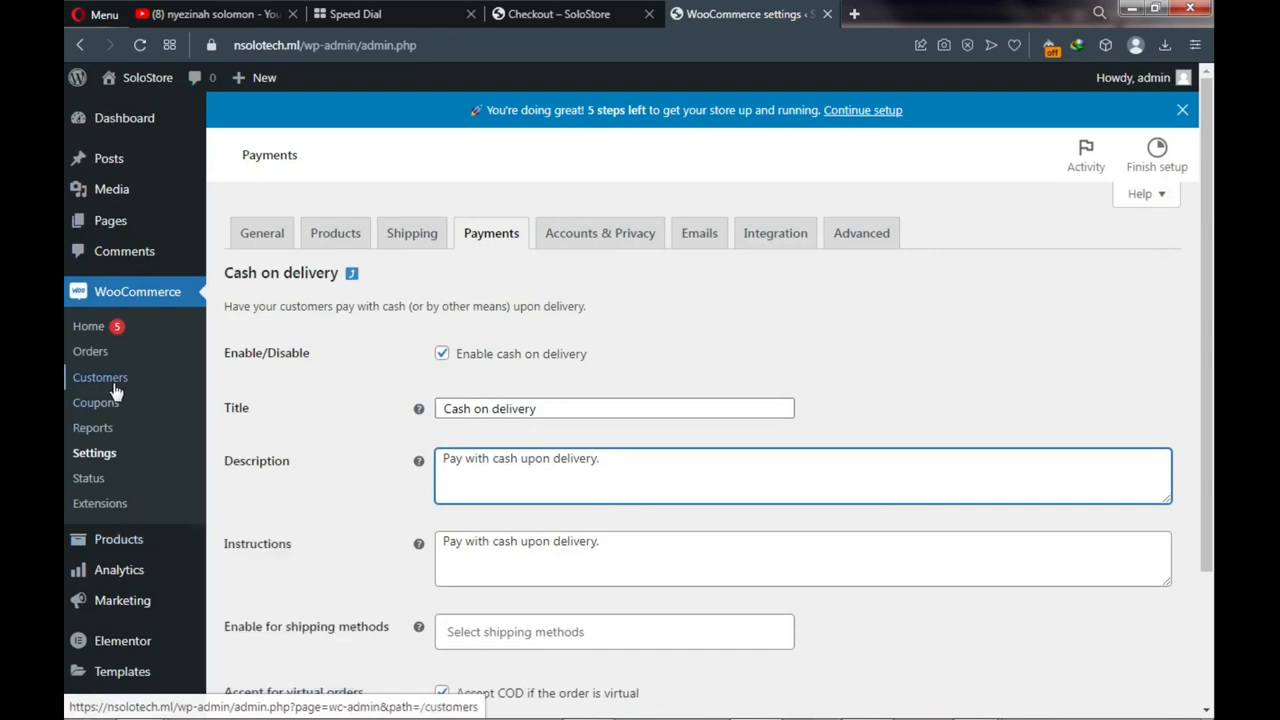
scroll(115, 403, down, 1)
scroll(115, 410, down, 1)
mouse_move(103, 575)
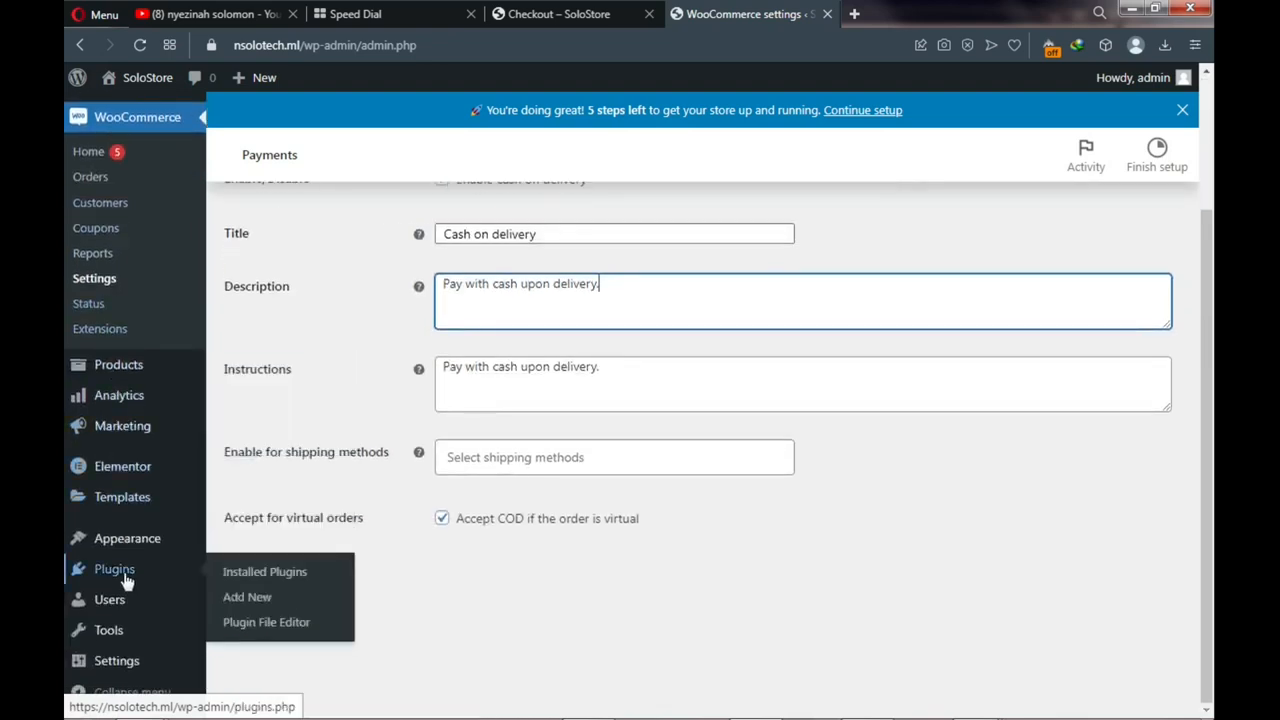
right_click(245, 598)
click(323, 340)
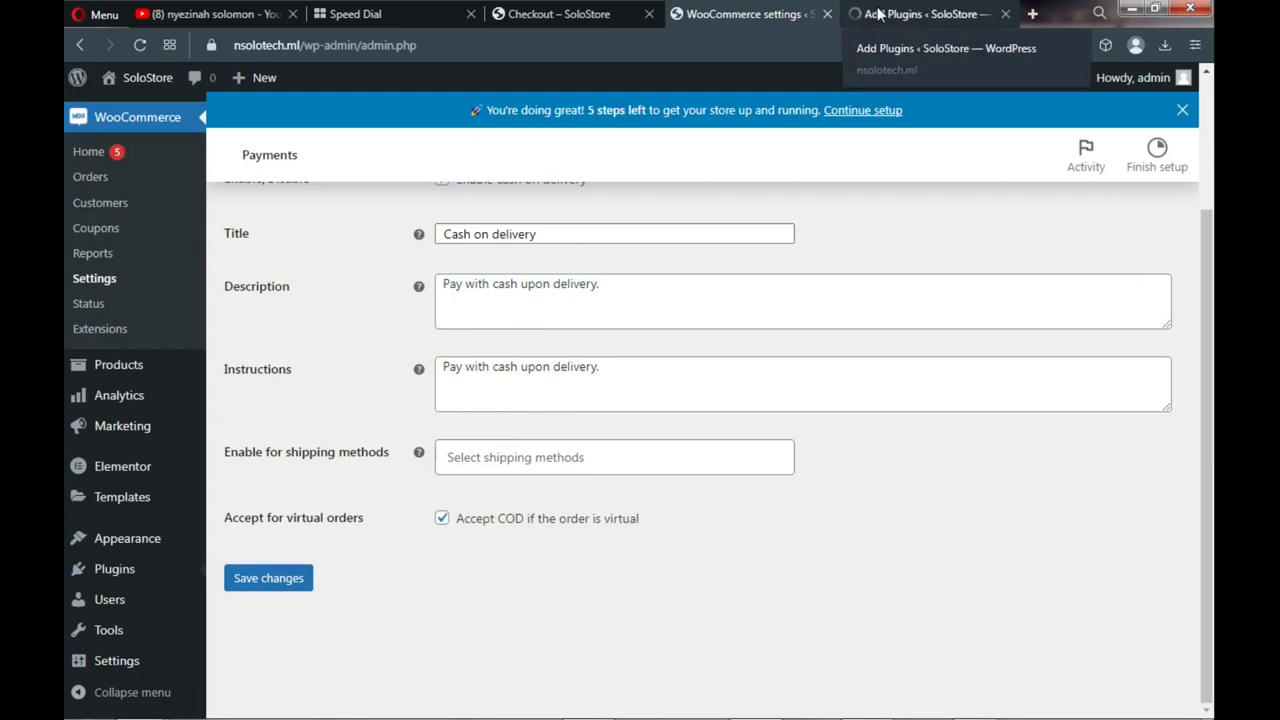
click(876, 14)
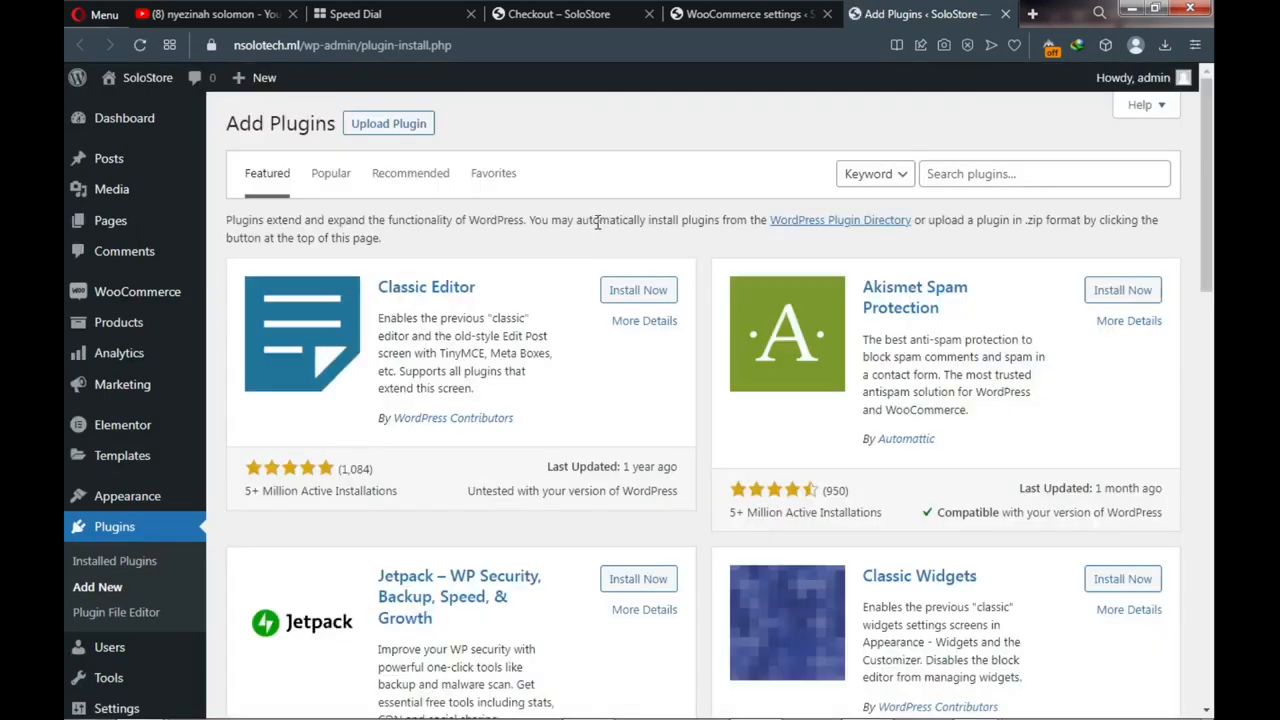
Search the plugin directory for "flutterwave", then install and activate the Flutterwave WooCommerce plugin
click(943, 172)
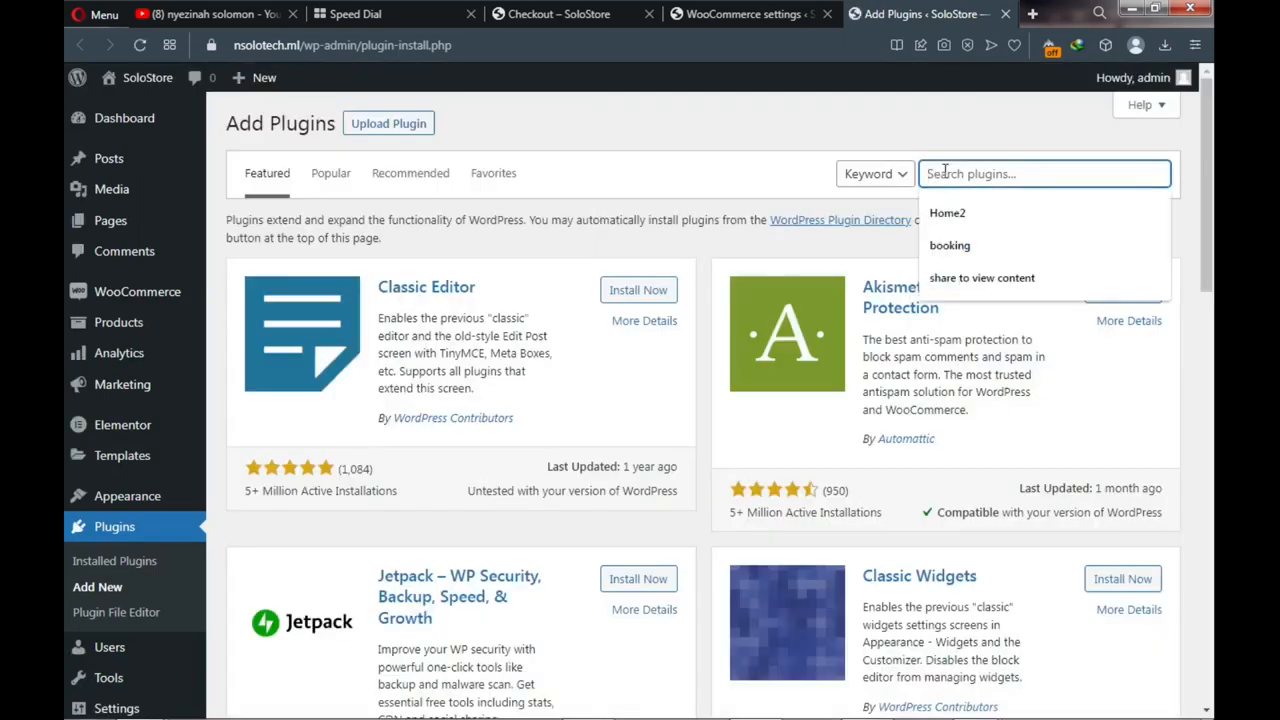
text(flutter)
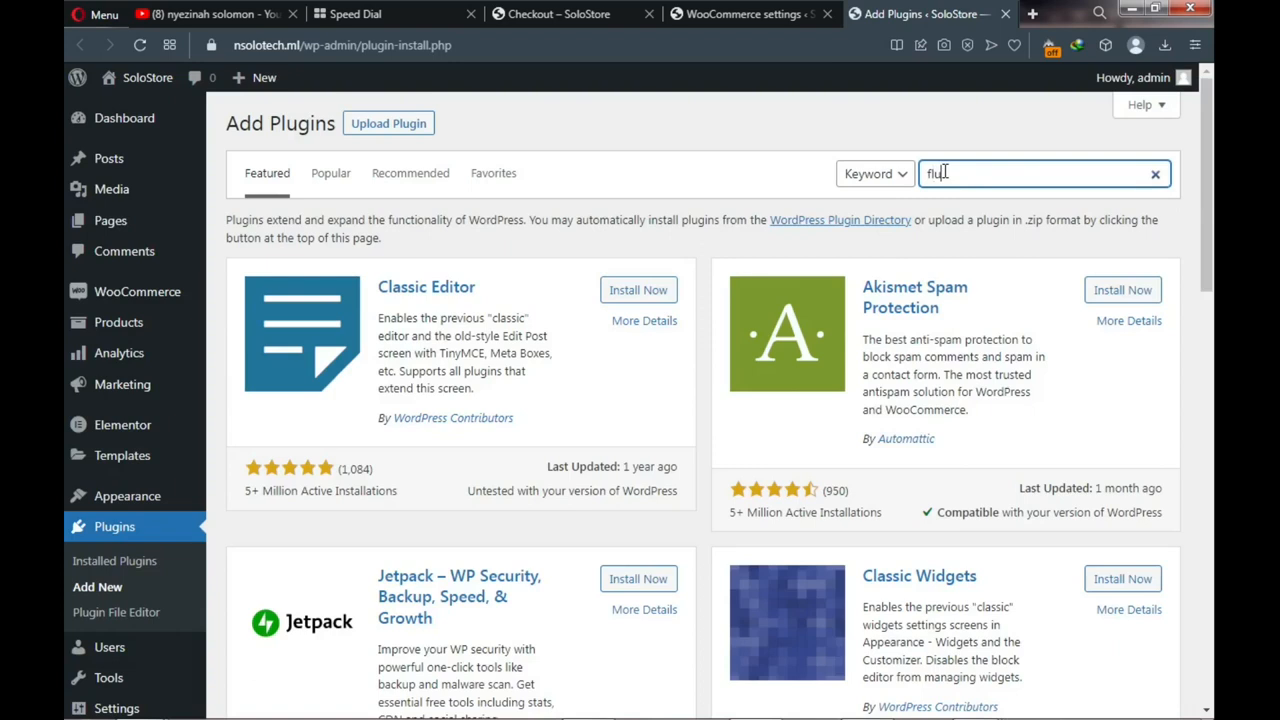
text(wave)
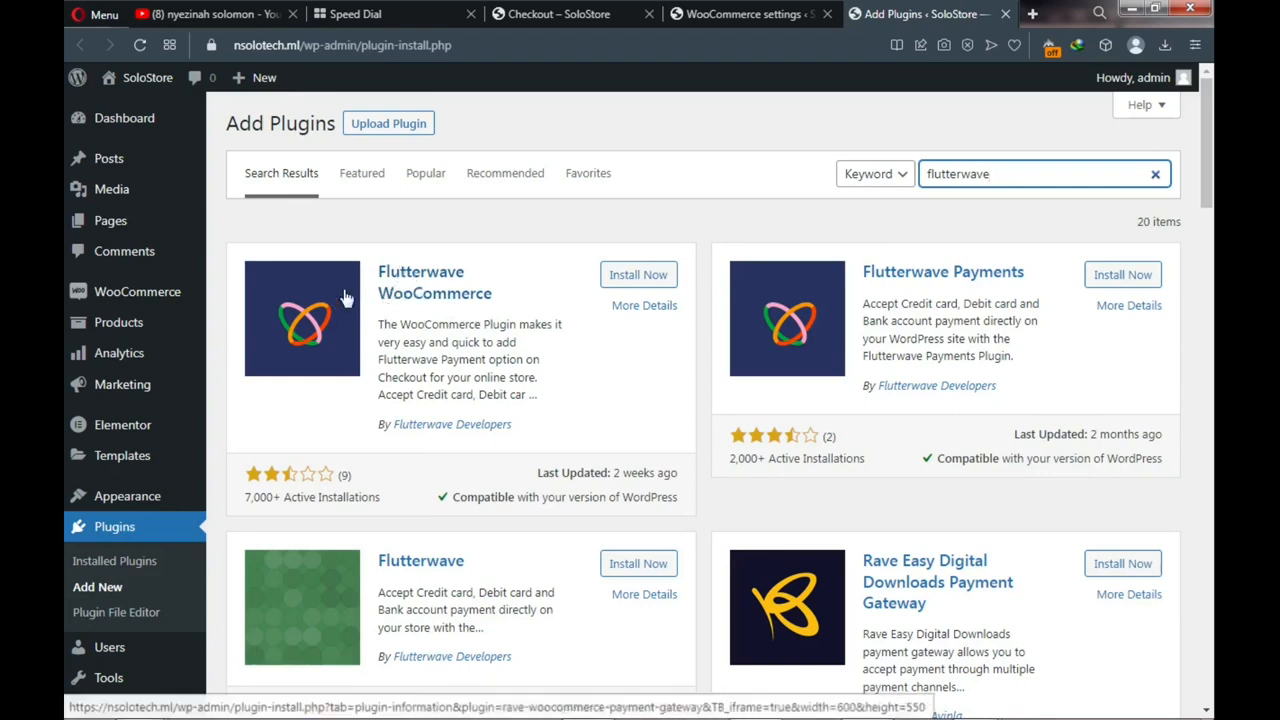
click(626, 285)
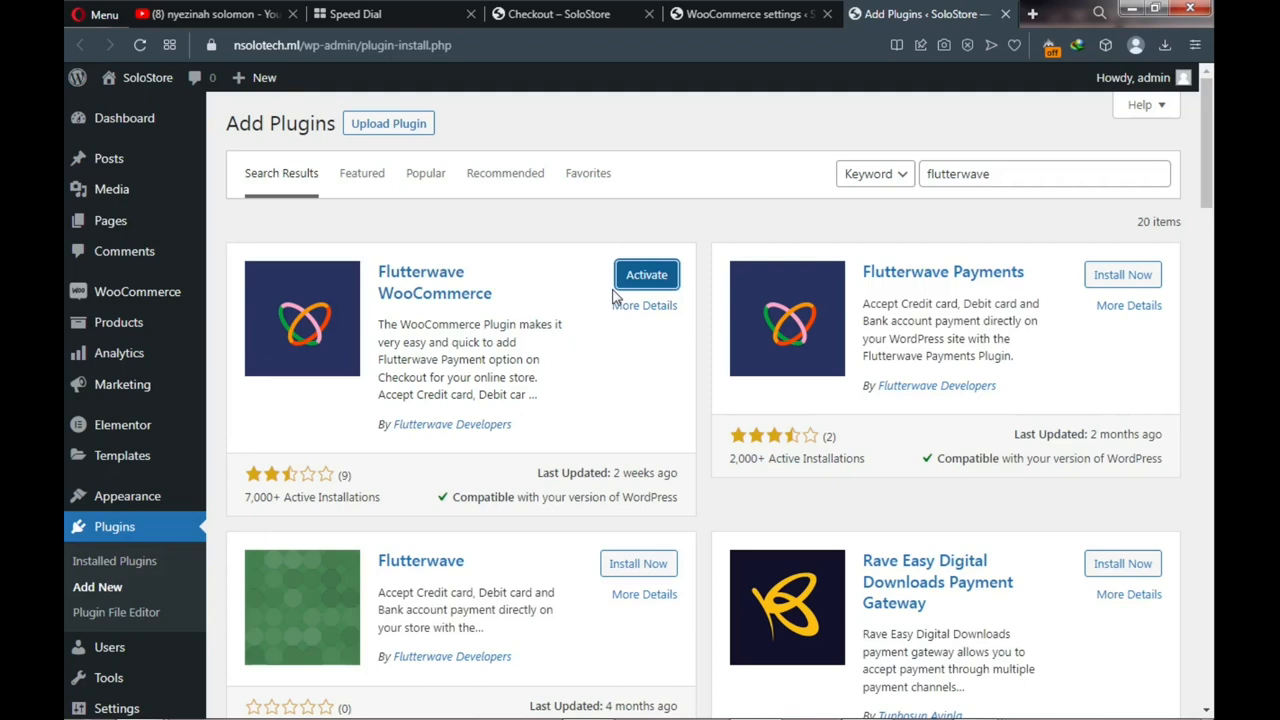
click(638, 285)
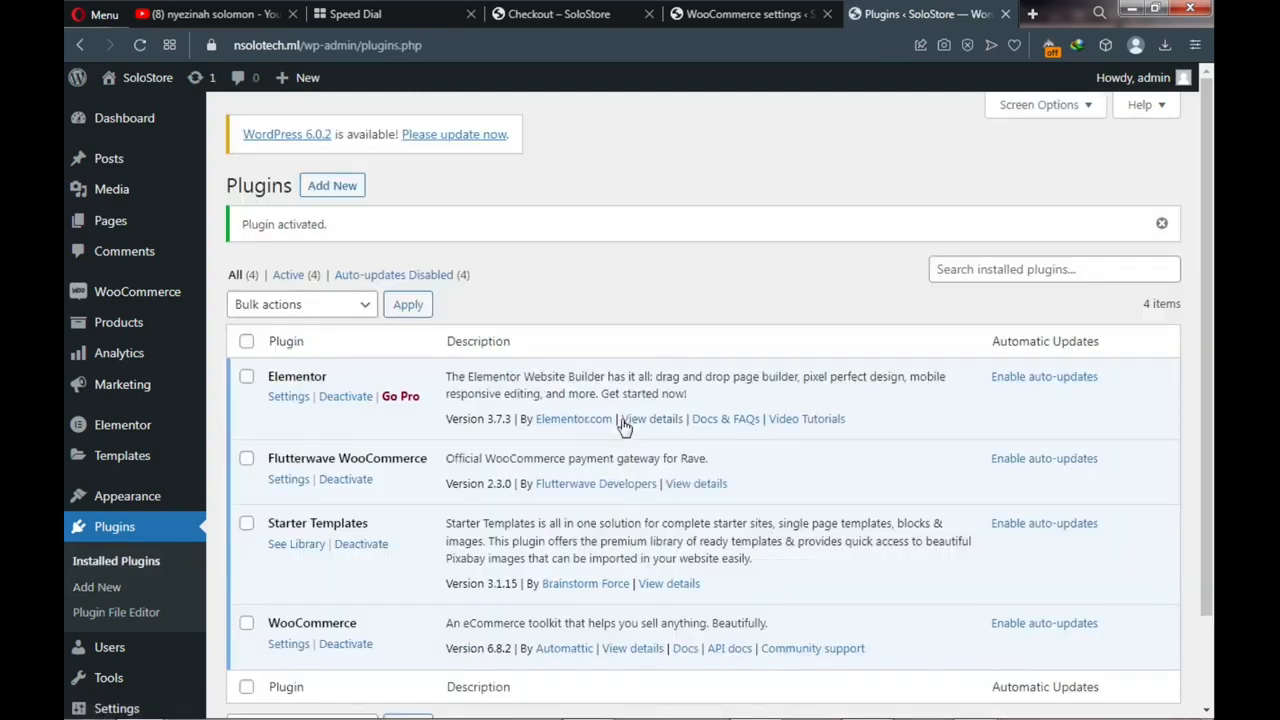
Enable the Rave payment method in the WooCommerce payment settings and open its setup page
click(748, 14)
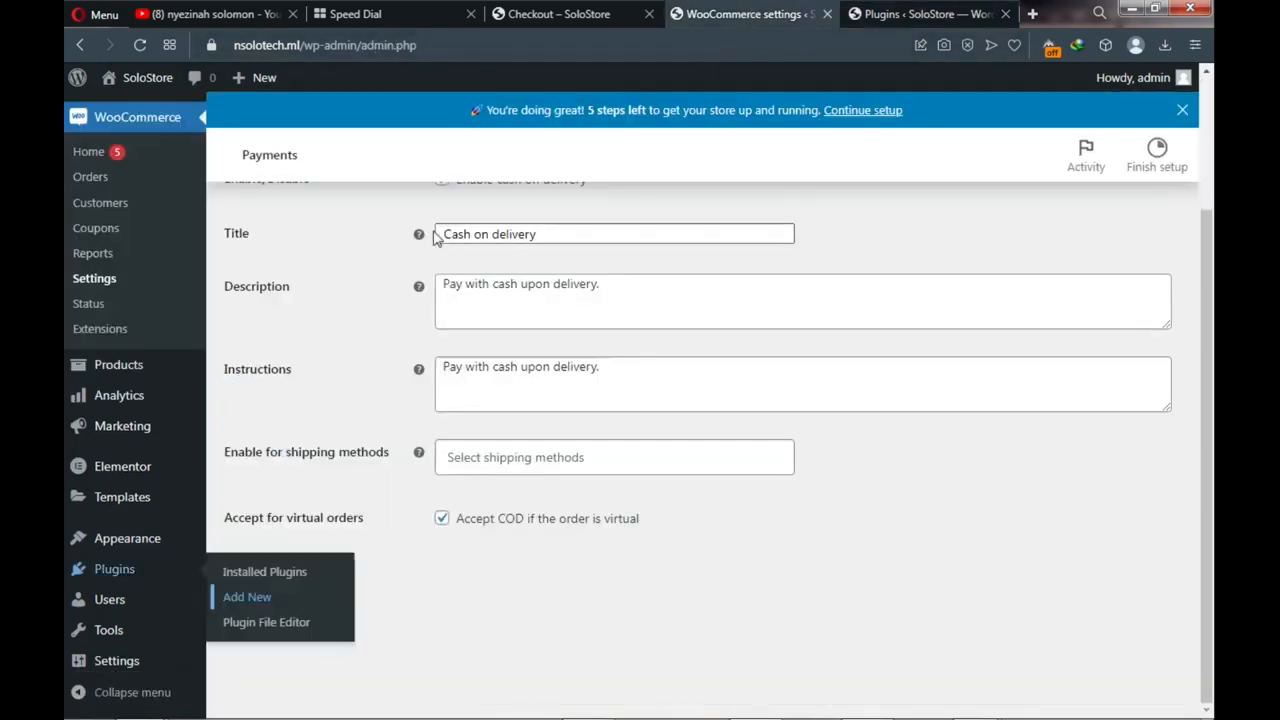
scroll(437, 237, up, 3)
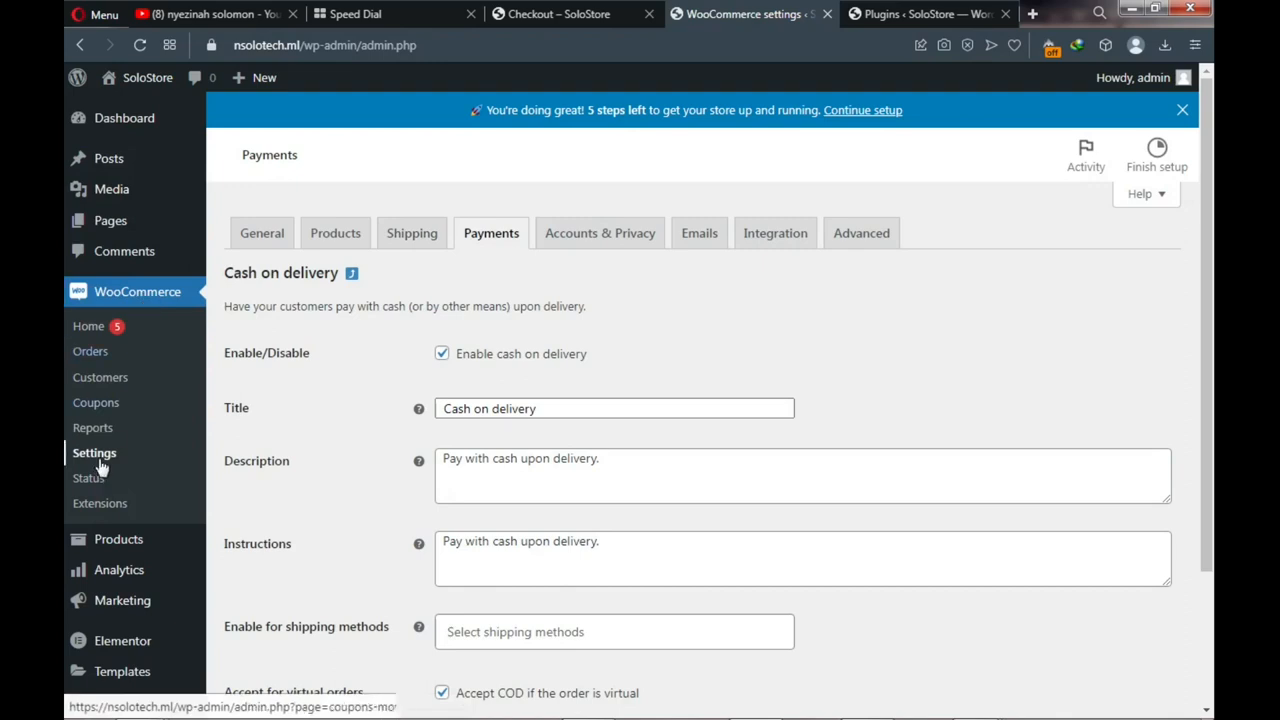
click(494, 236)
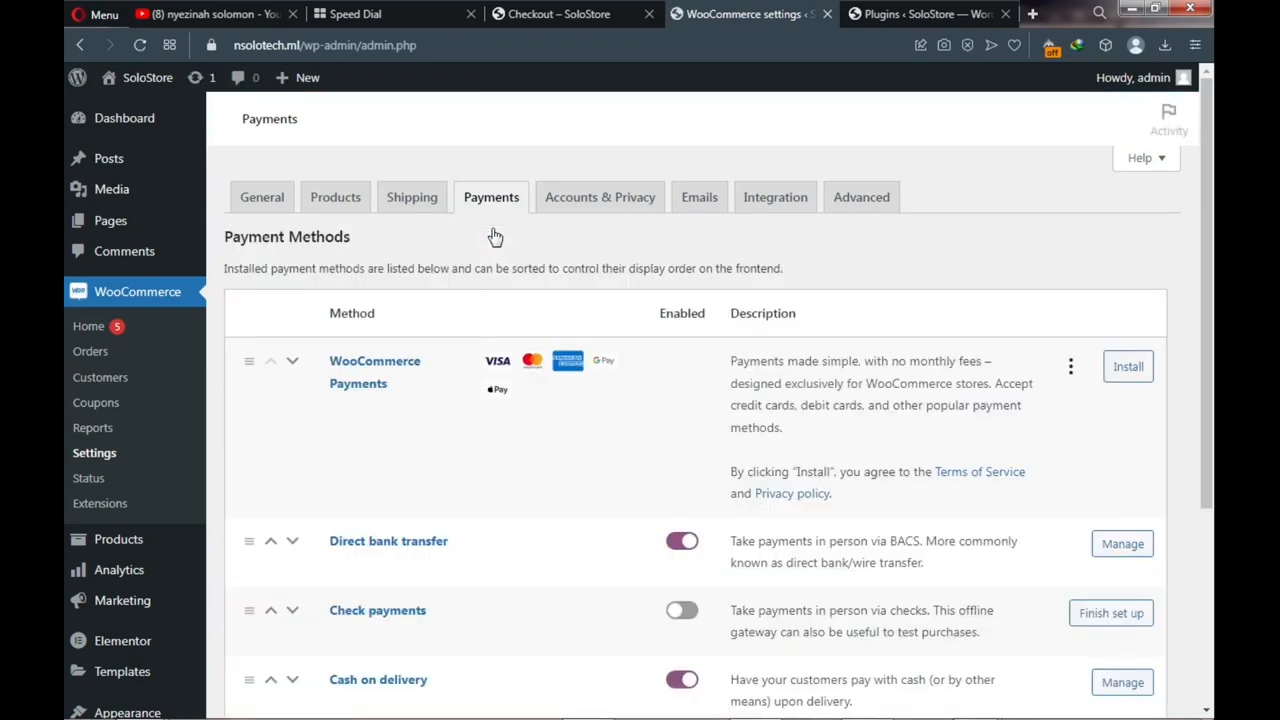
scroll(477, 330, down, 2)
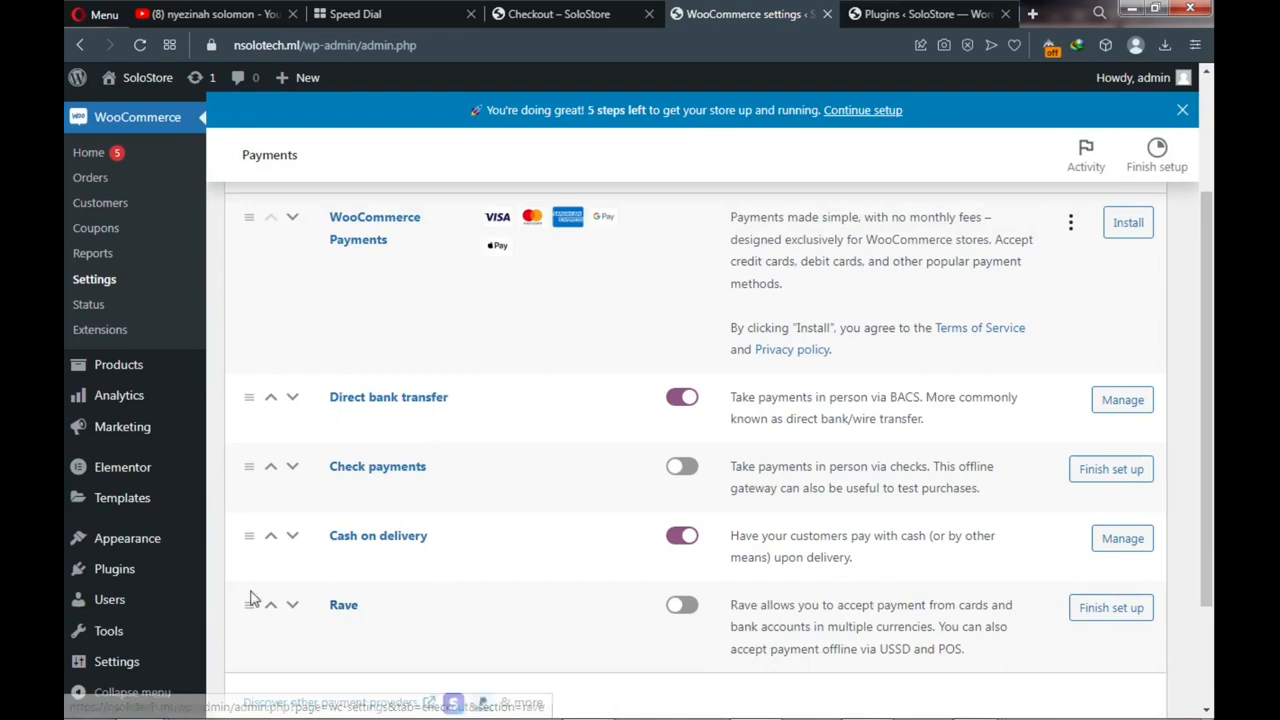
click(685, 613)
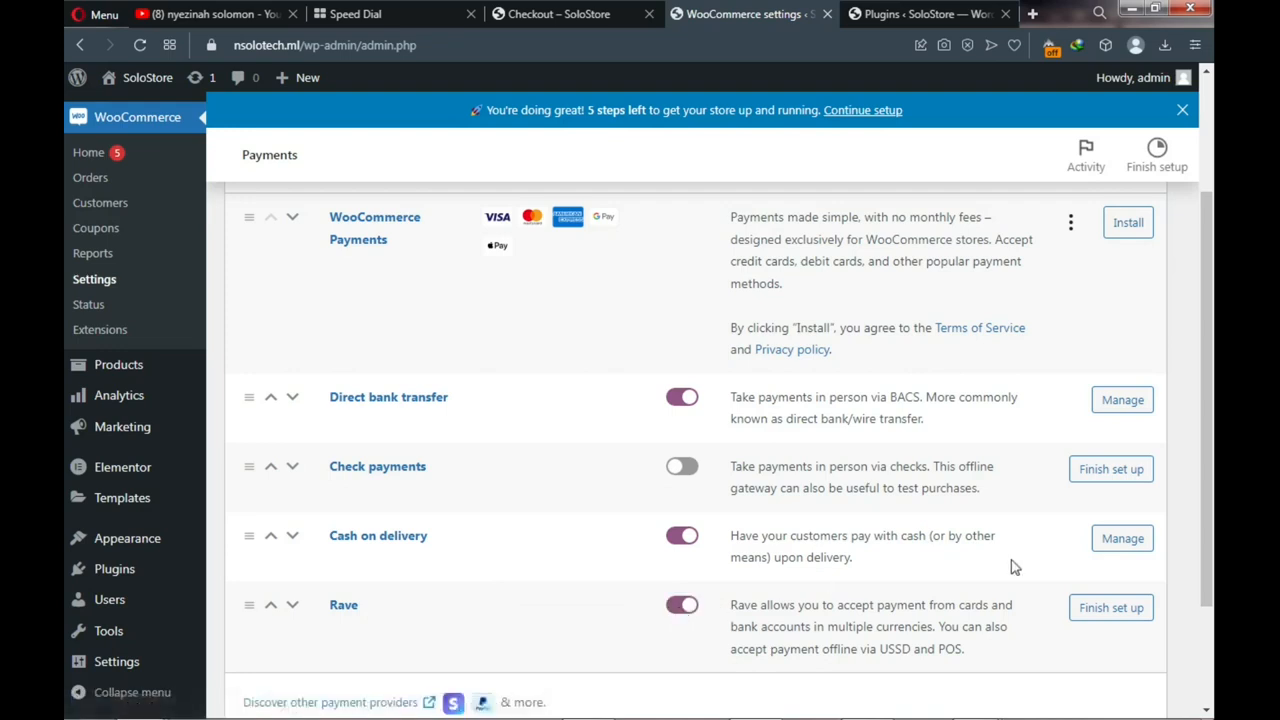
click(1112, 610)
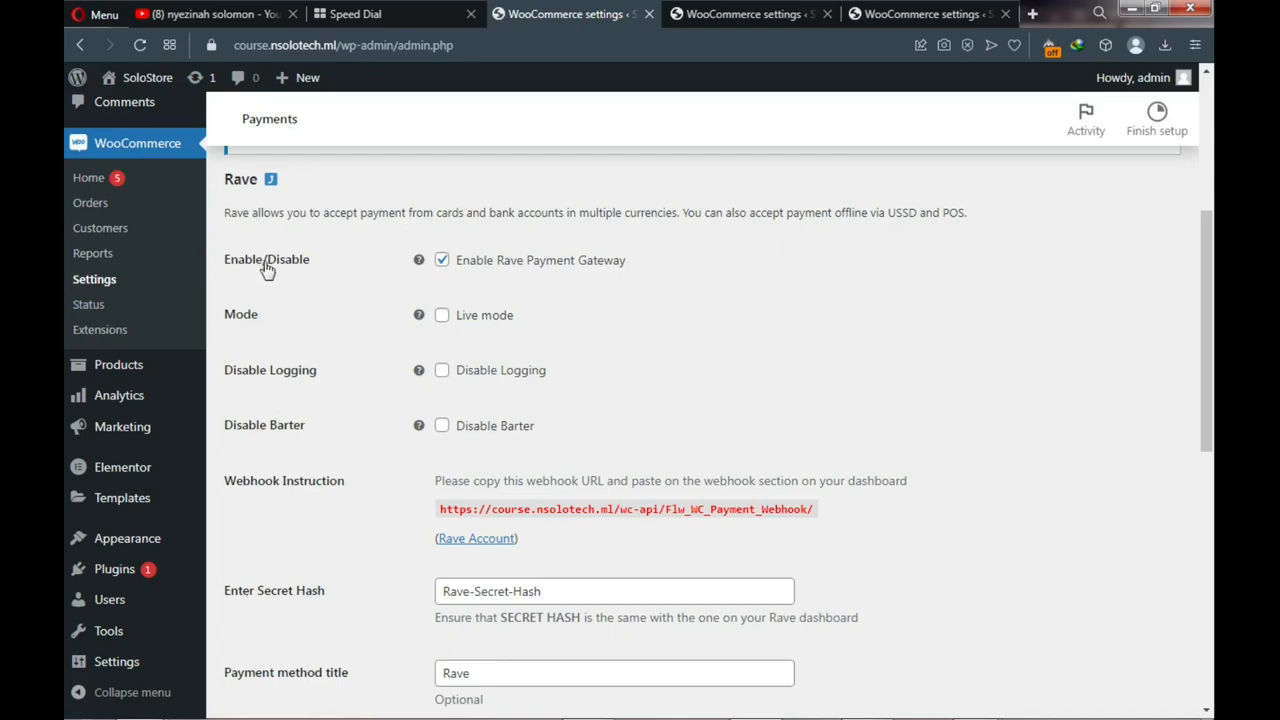
Examine the Rave gateway's enable and live mode options, webhook instruction, secret hash, title and description settings
click(443, 266)
click(441, 264)
click(443, 317)
scroll(443, 443, down, 1)
scroll(443, 443, down, 1)
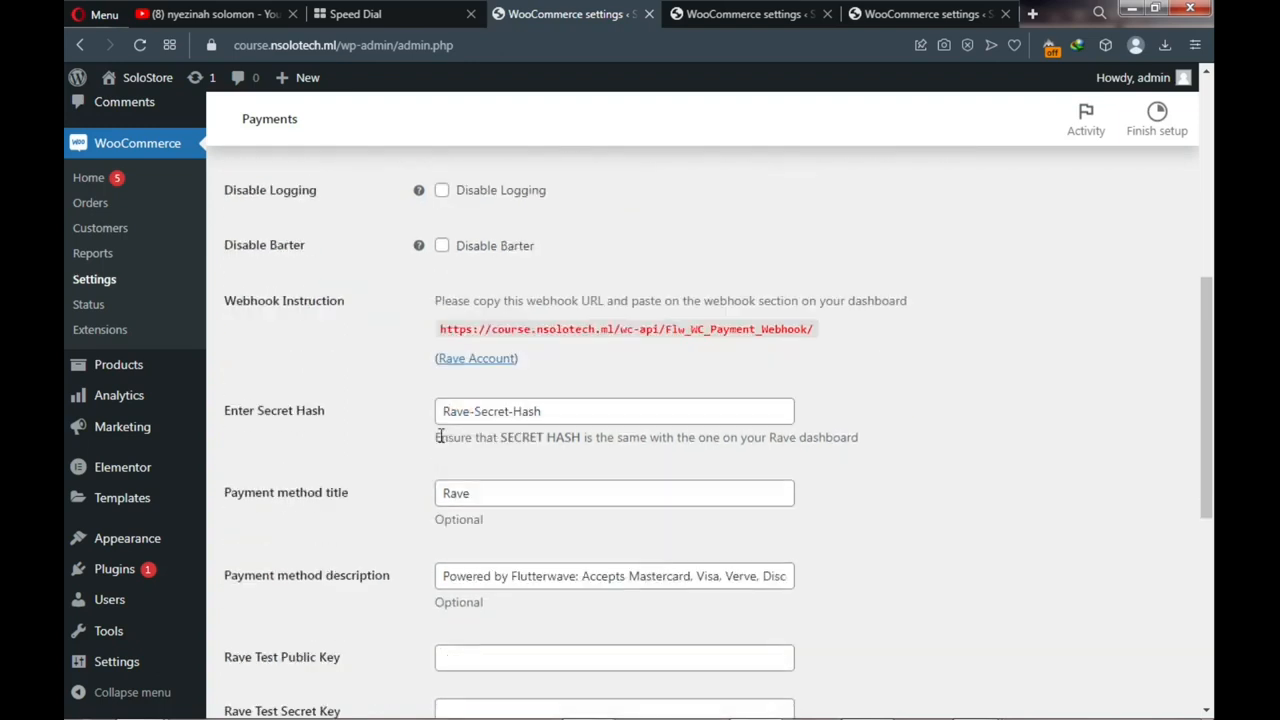
scroll(350, 435, down, 2)
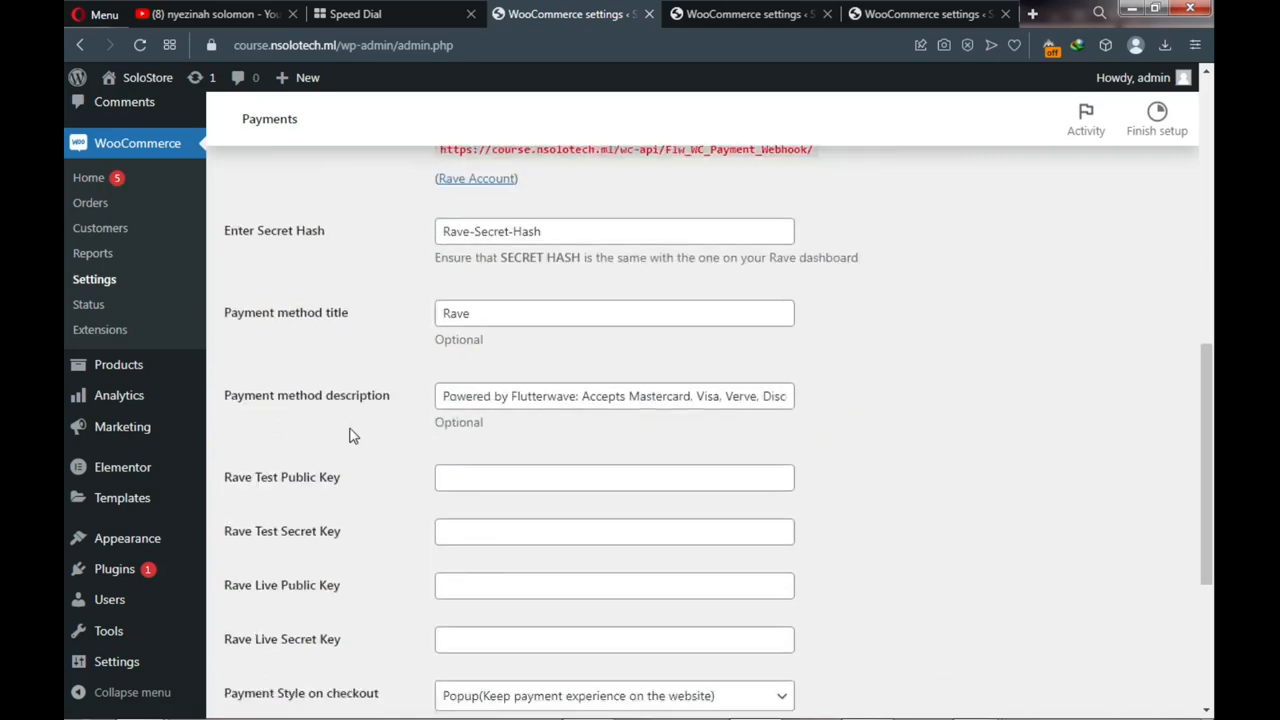
scroll(350, 435, down, 1)
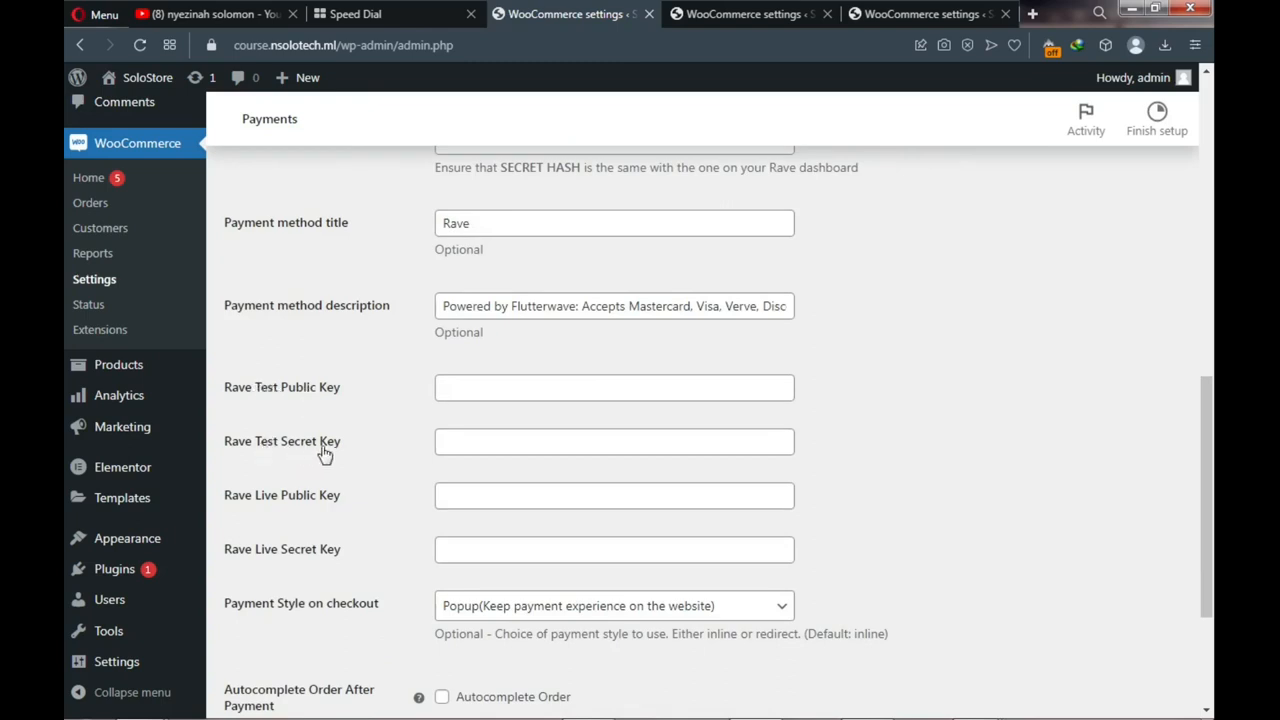
Examine the Rave test and live key fields, the checkout payment style and the payment options
click(518, 395)
click(497, 444)
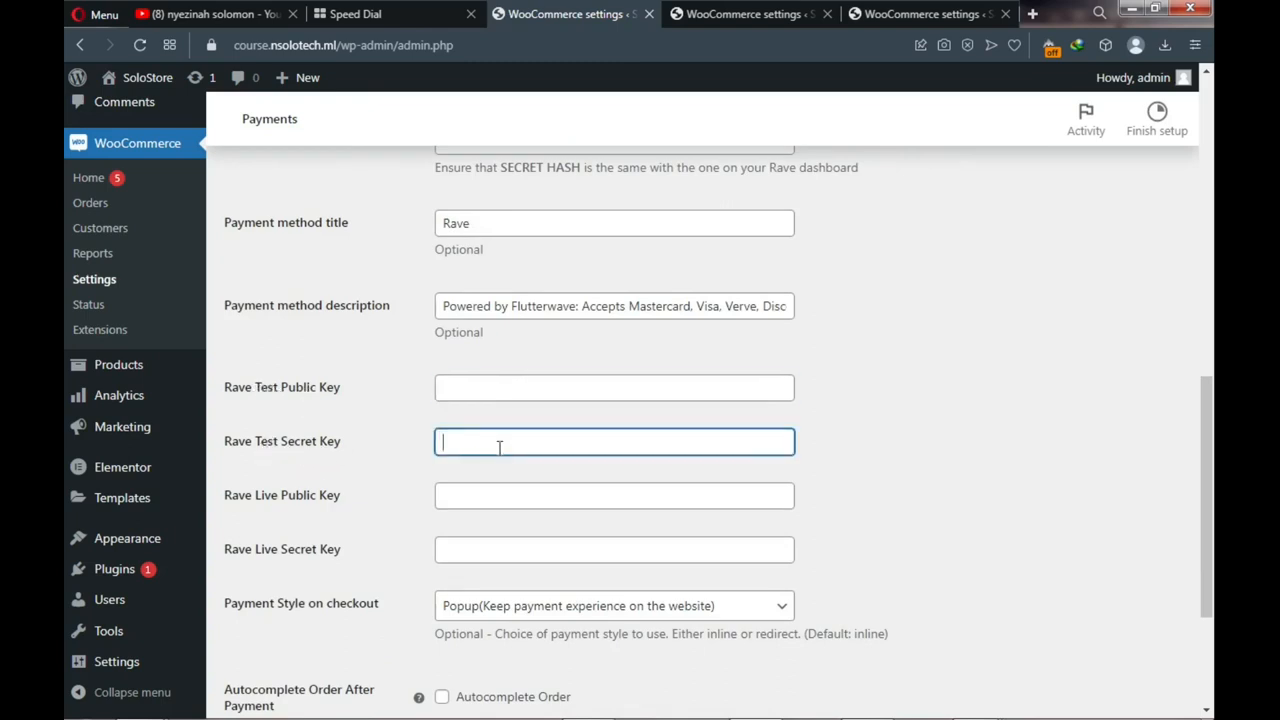
click(455, 499)
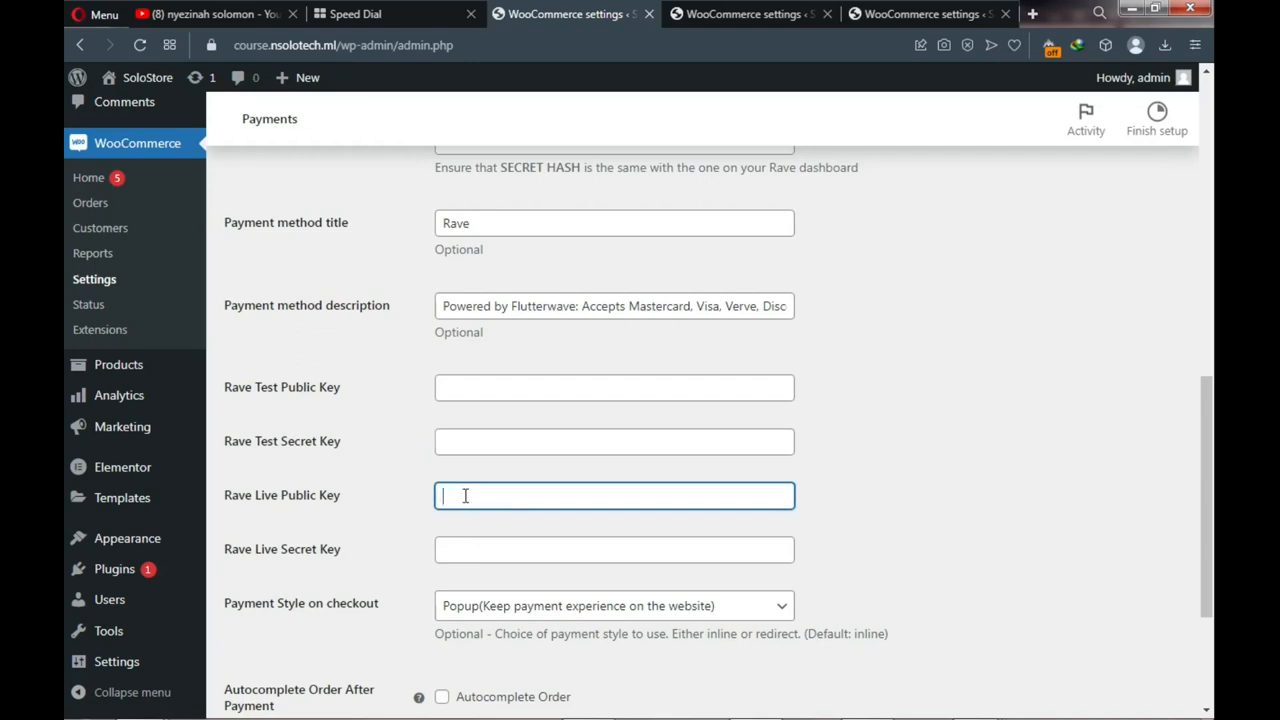
click(469, 546)
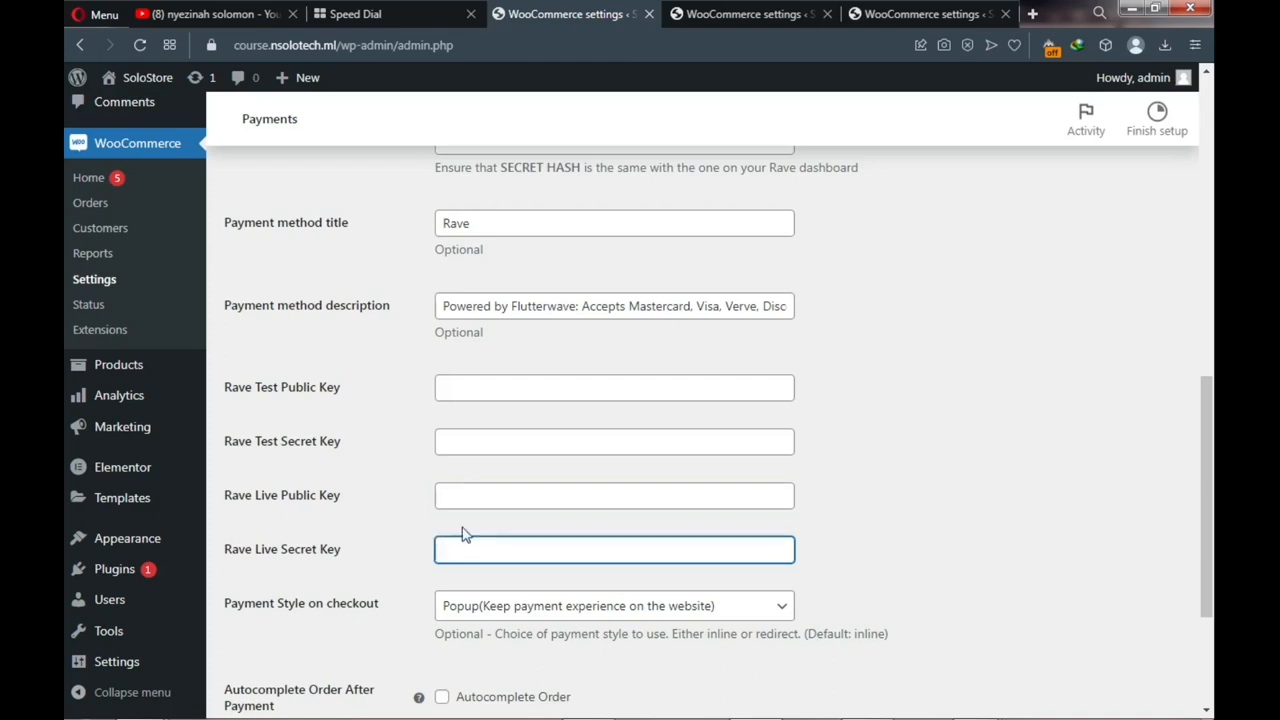
click(459, 497)
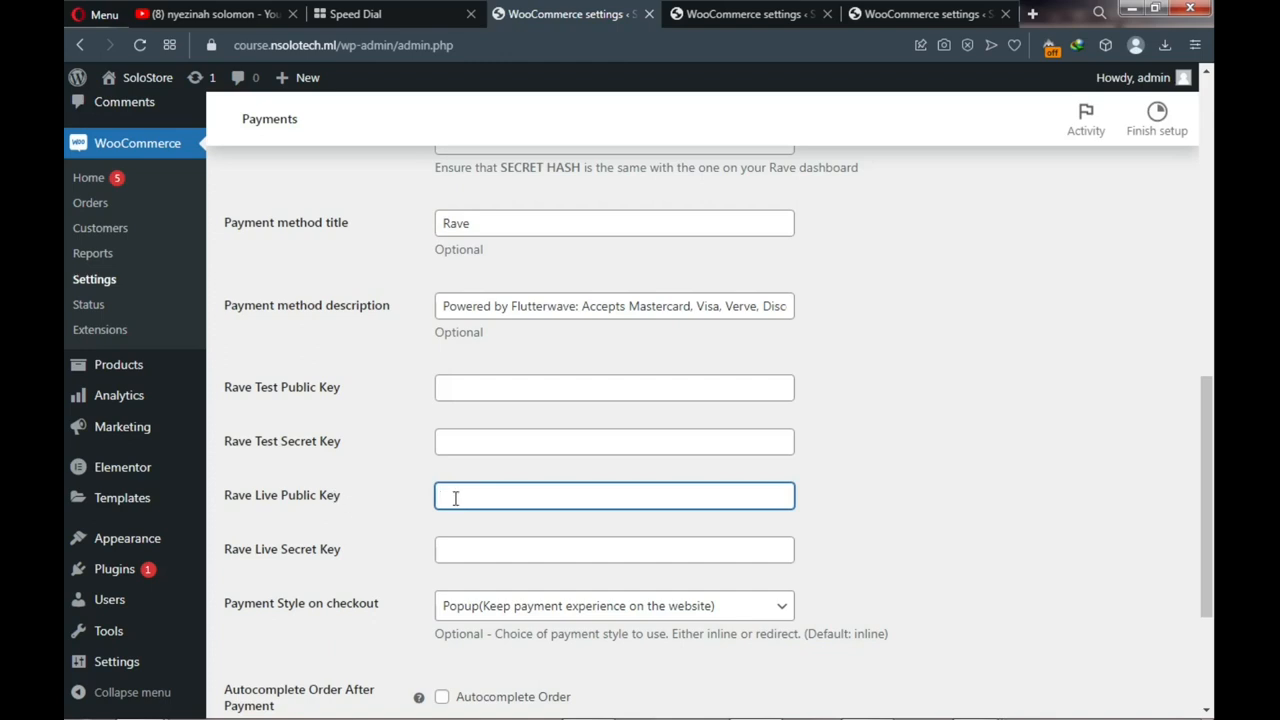
click(463, 550)
click(462, 505)
click(463, 550)
scroll(463, 555, down, 1)
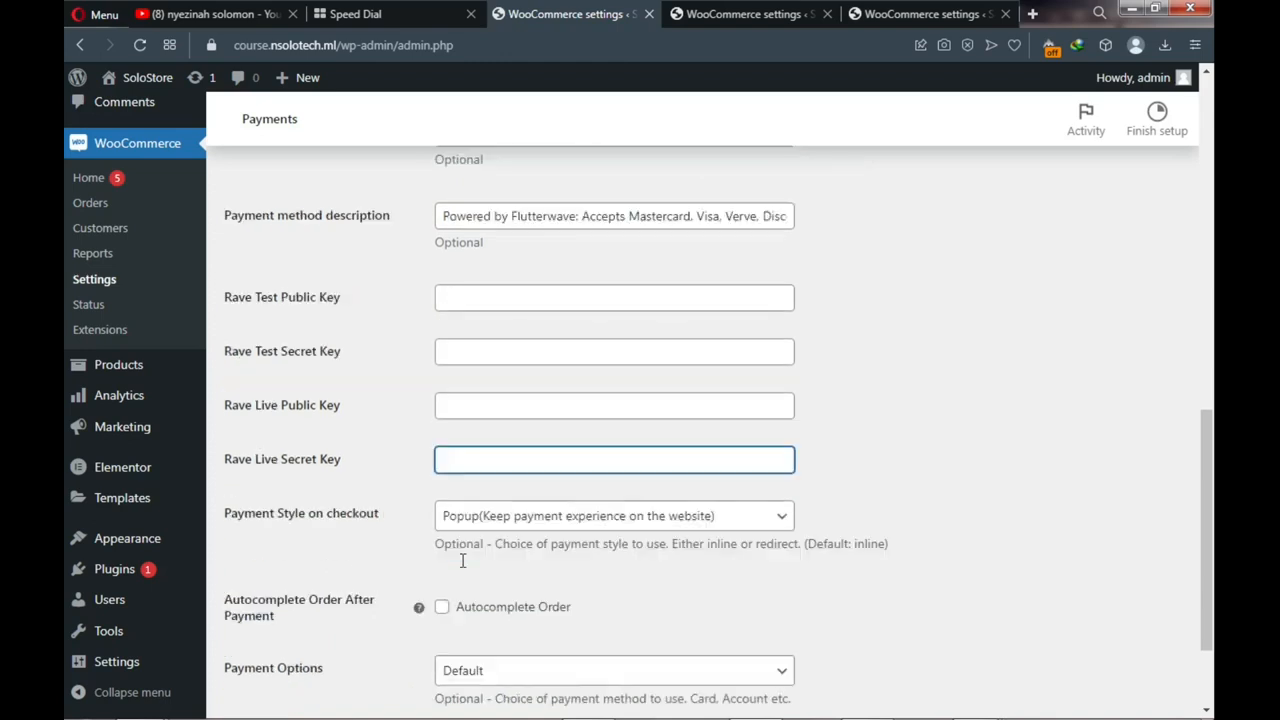
scroll(462, 567, down, 2)
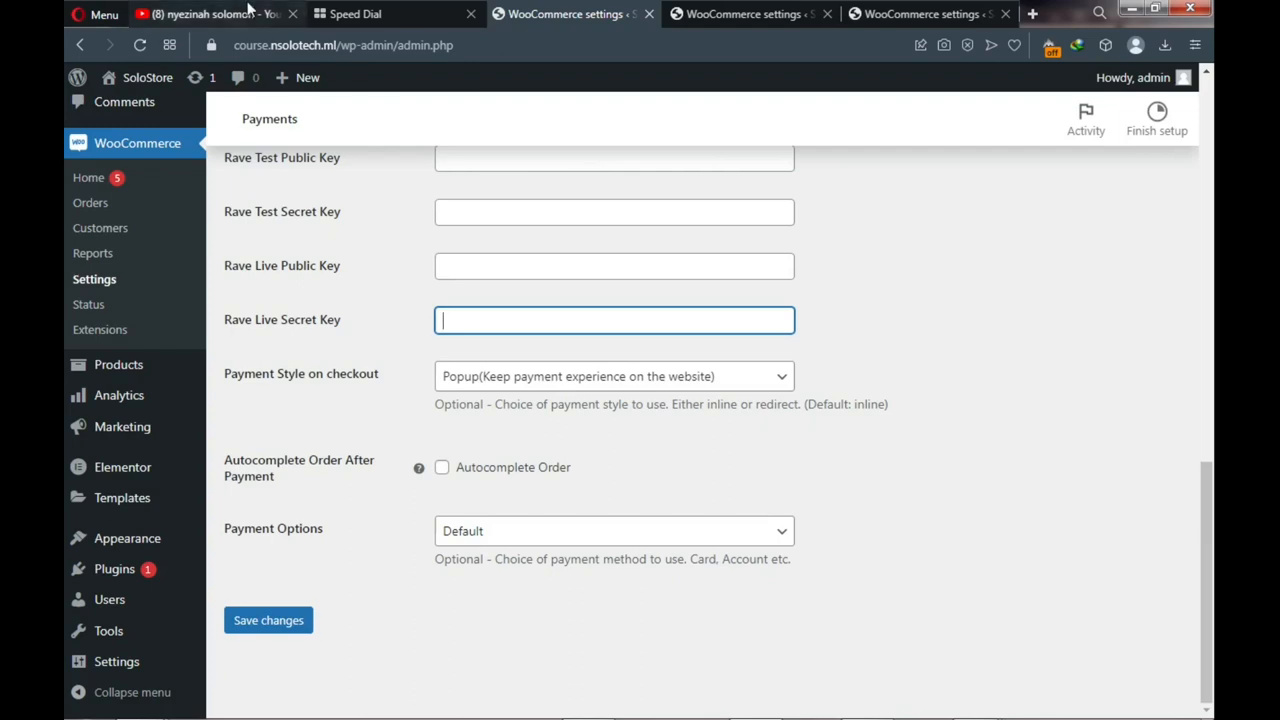
Search YouTube for "how to integrate flutterwave to woocommerce website" and look through the resulting tutorials
click(229, 14)
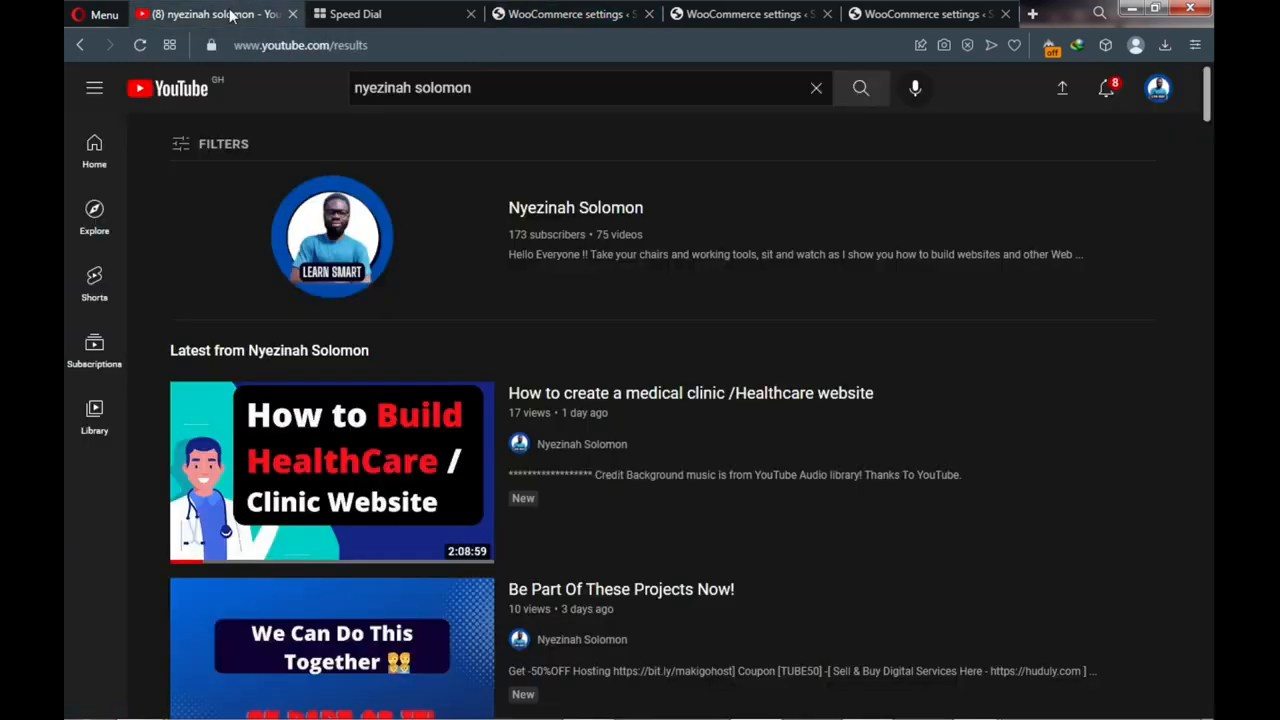
triple_click(474, 89)
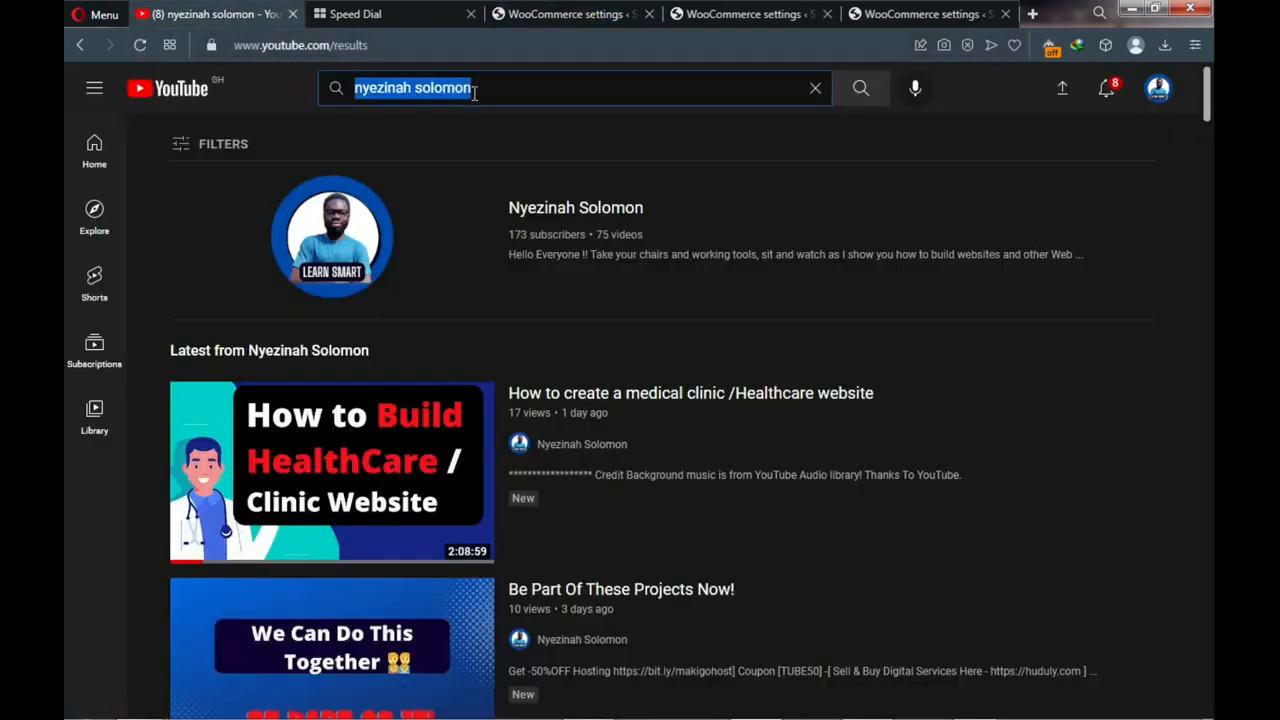
text(H)
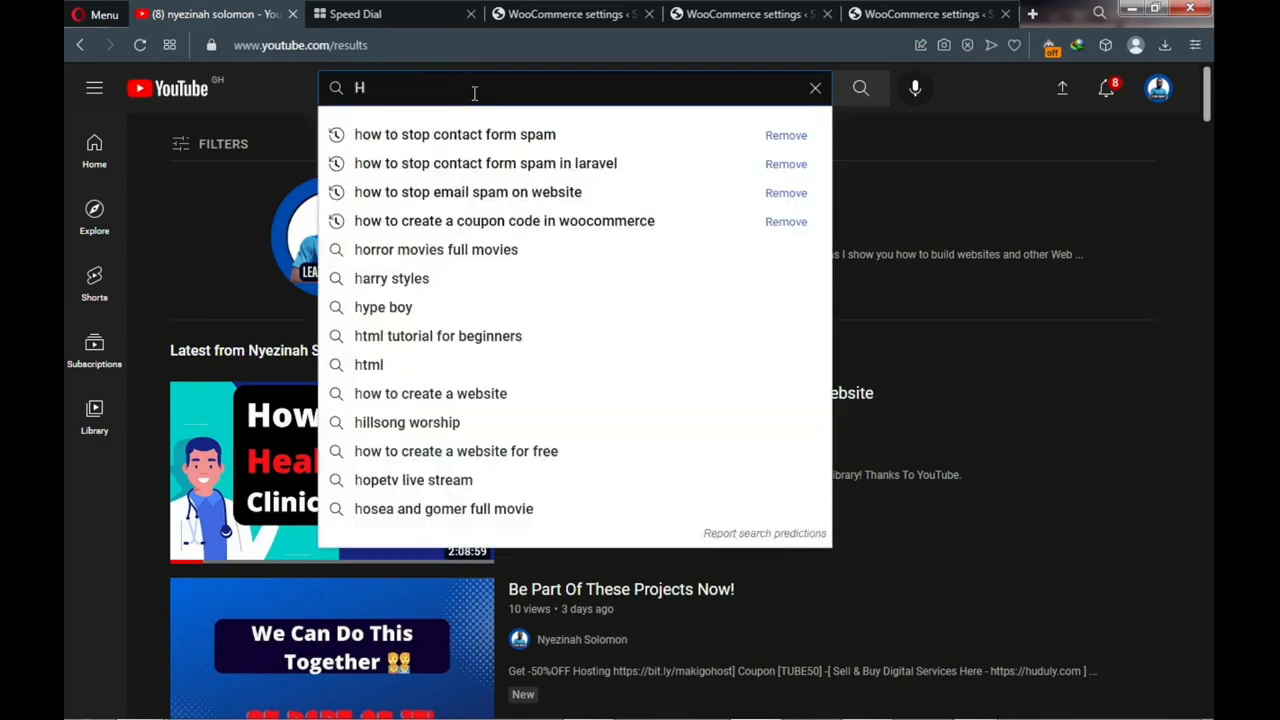
text(ow to )
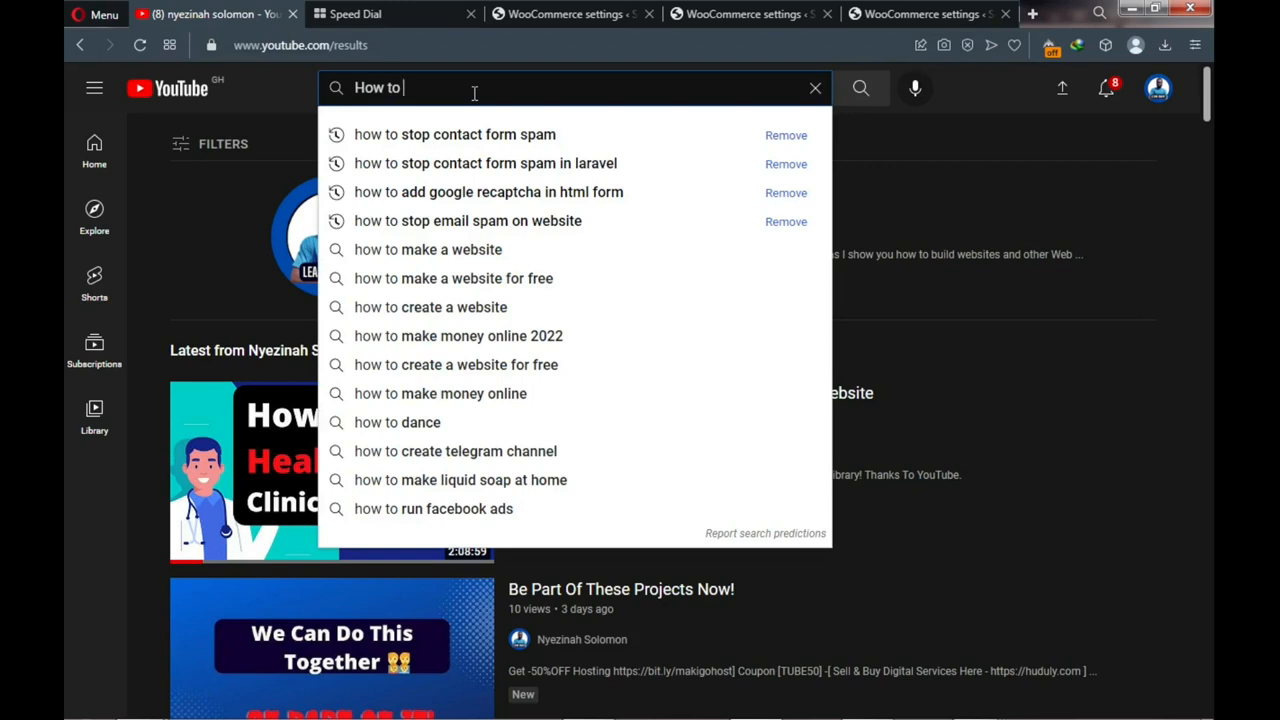
text(in)
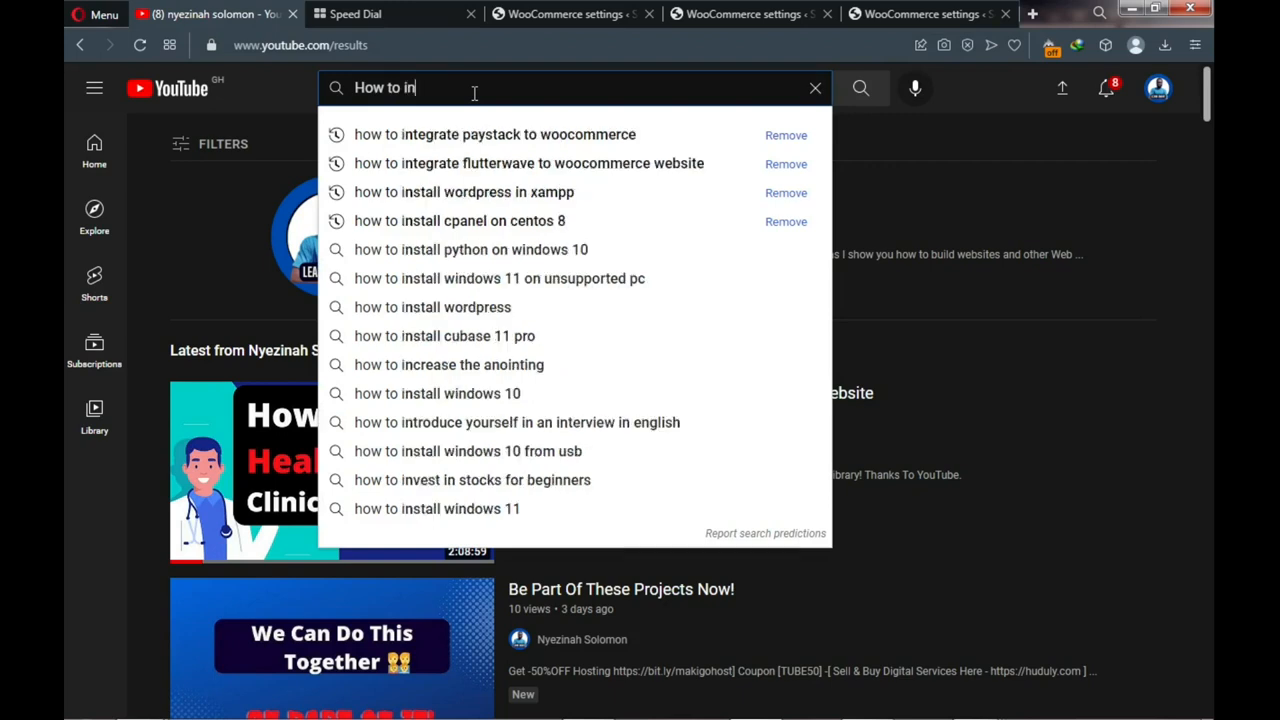
text(tegrate)
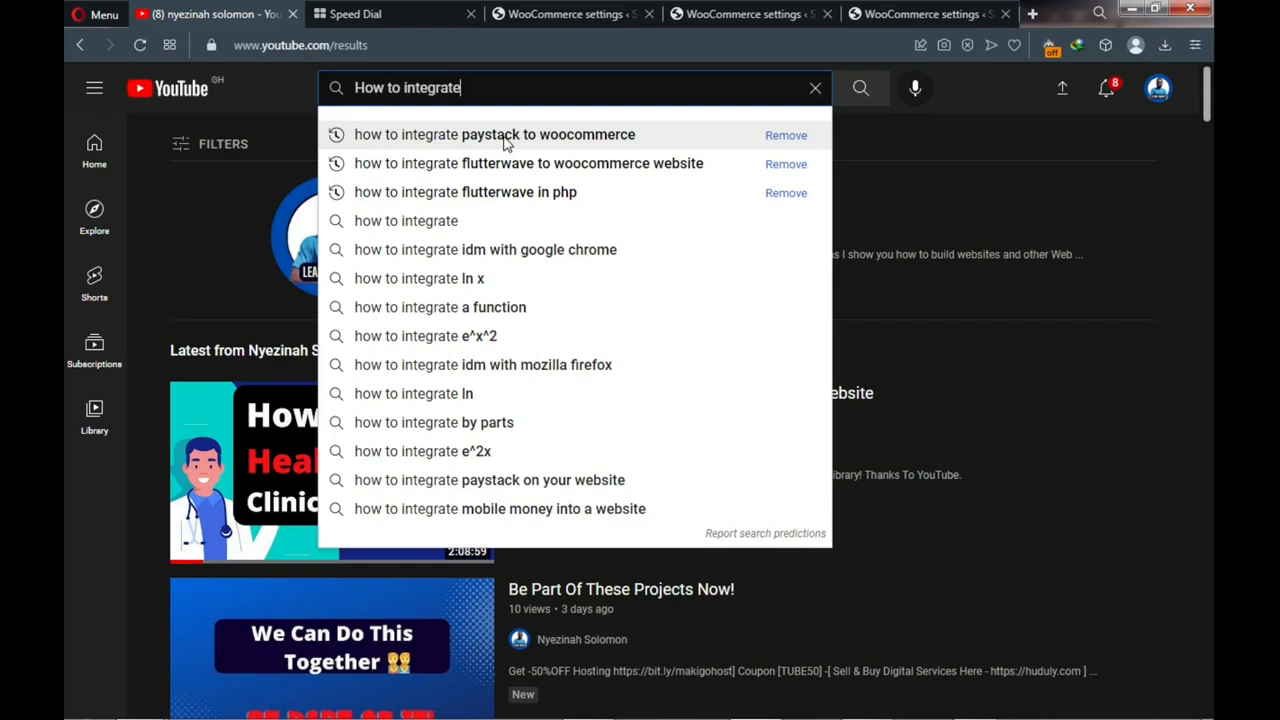
key(Down)
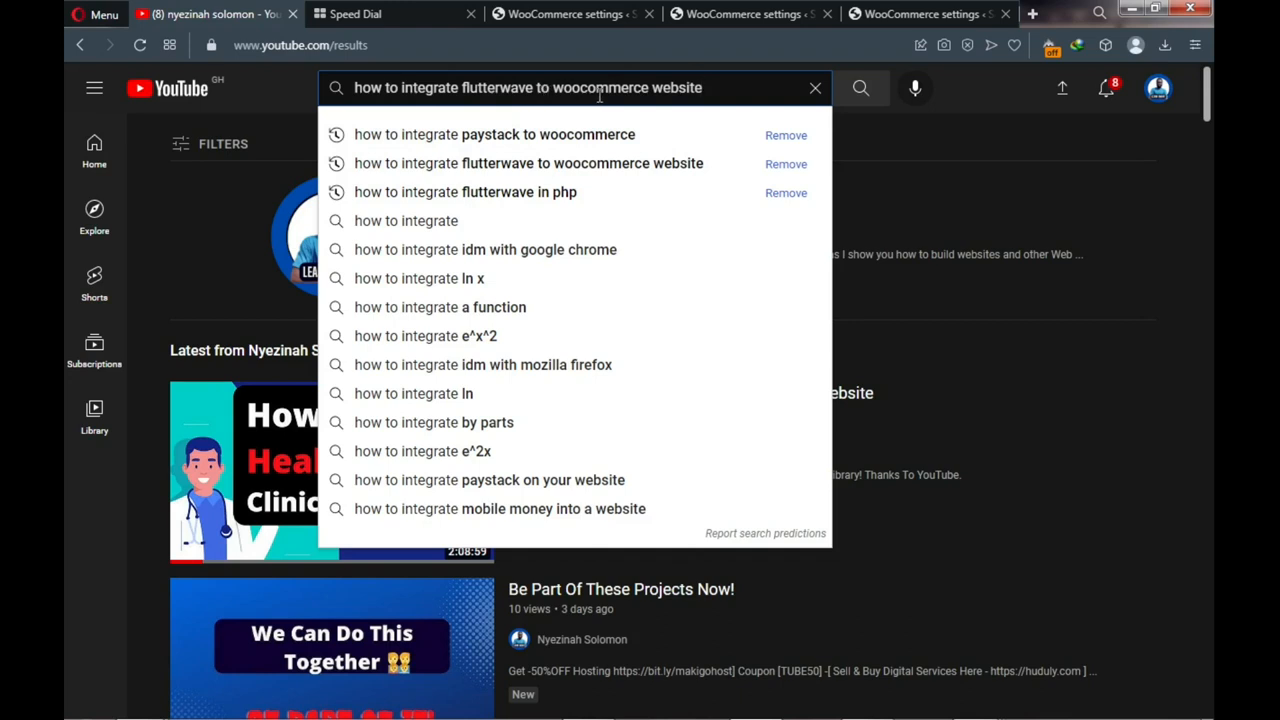
key(Return)
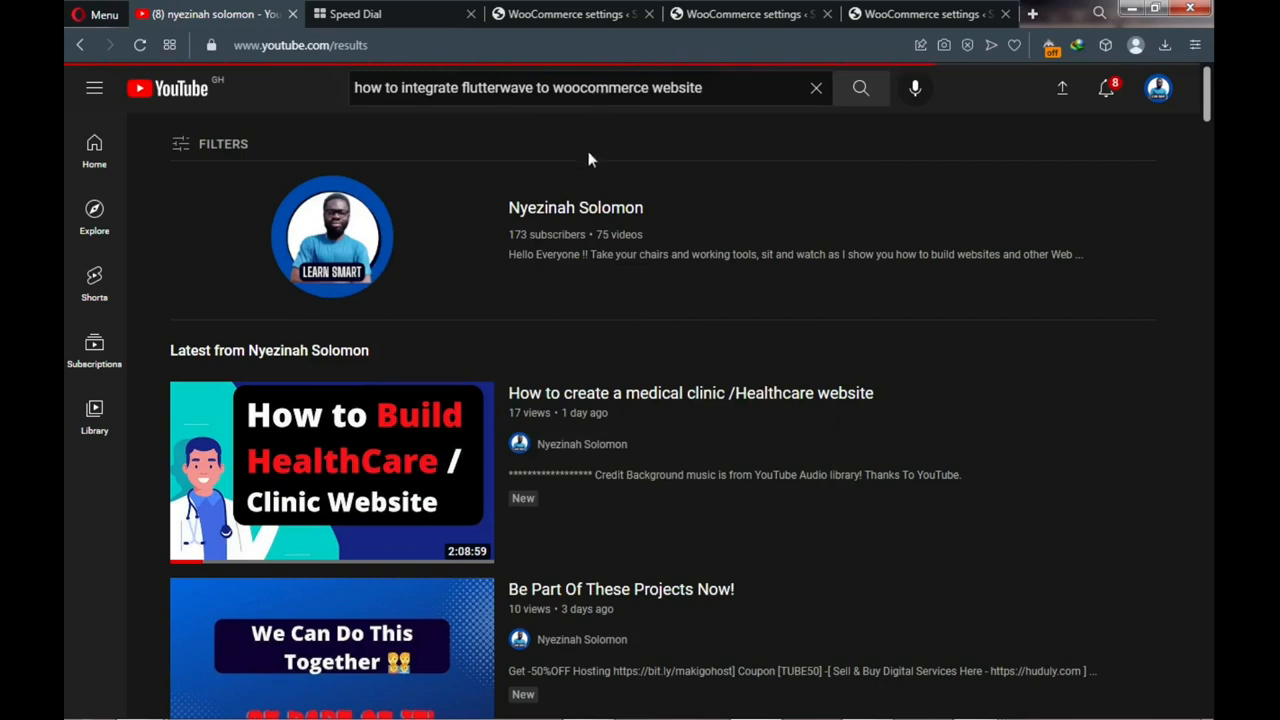
scroll(547, 266, down, 3)
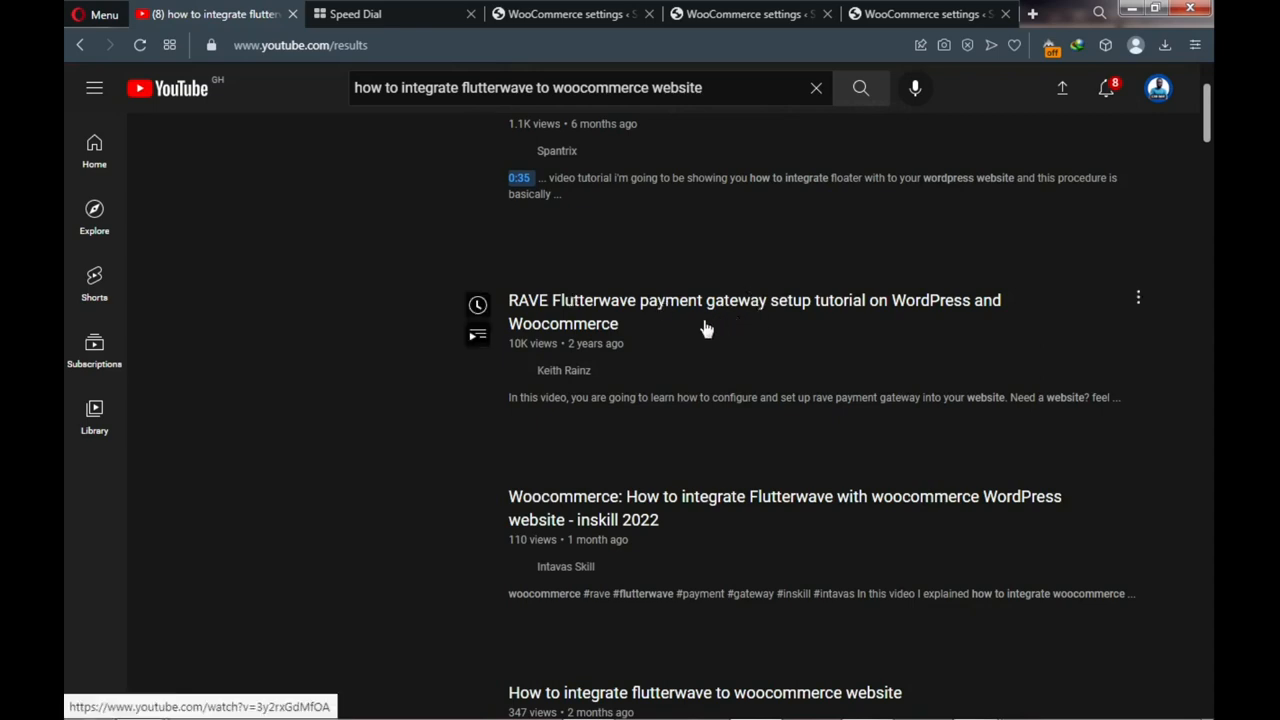
scroll(691, 329, down, 1)
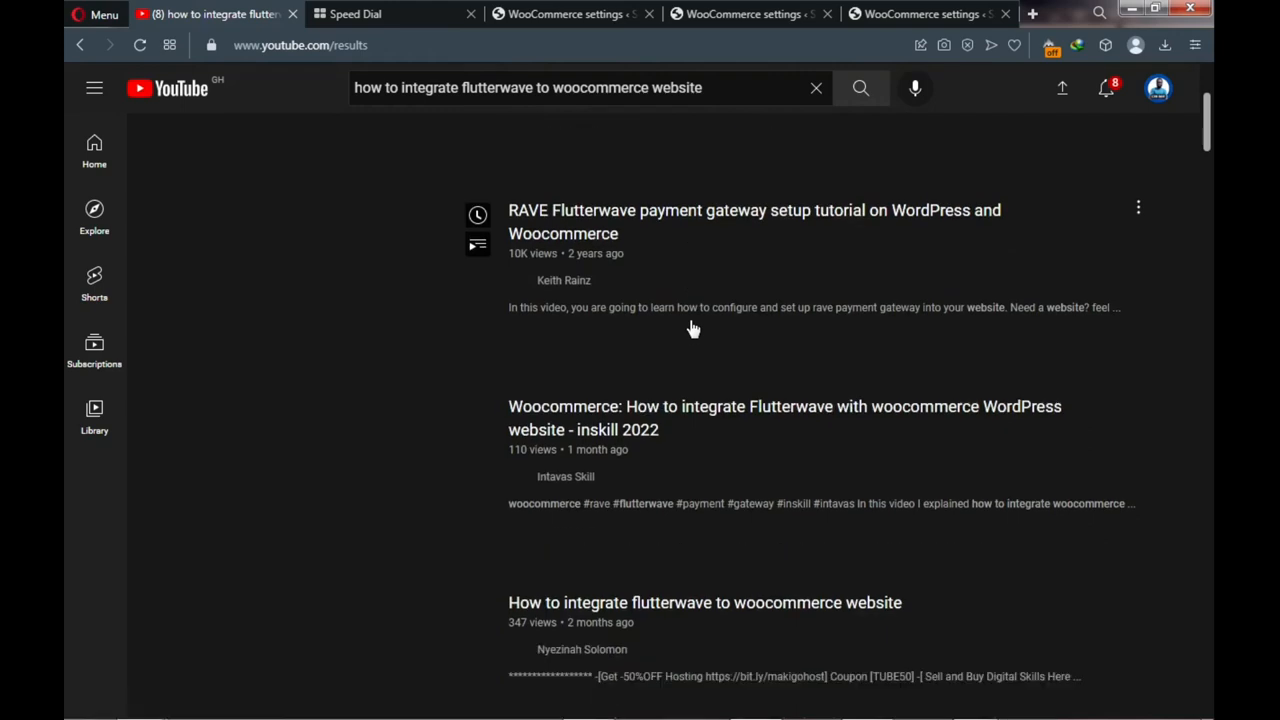
scroll(693, 329, up, 1)
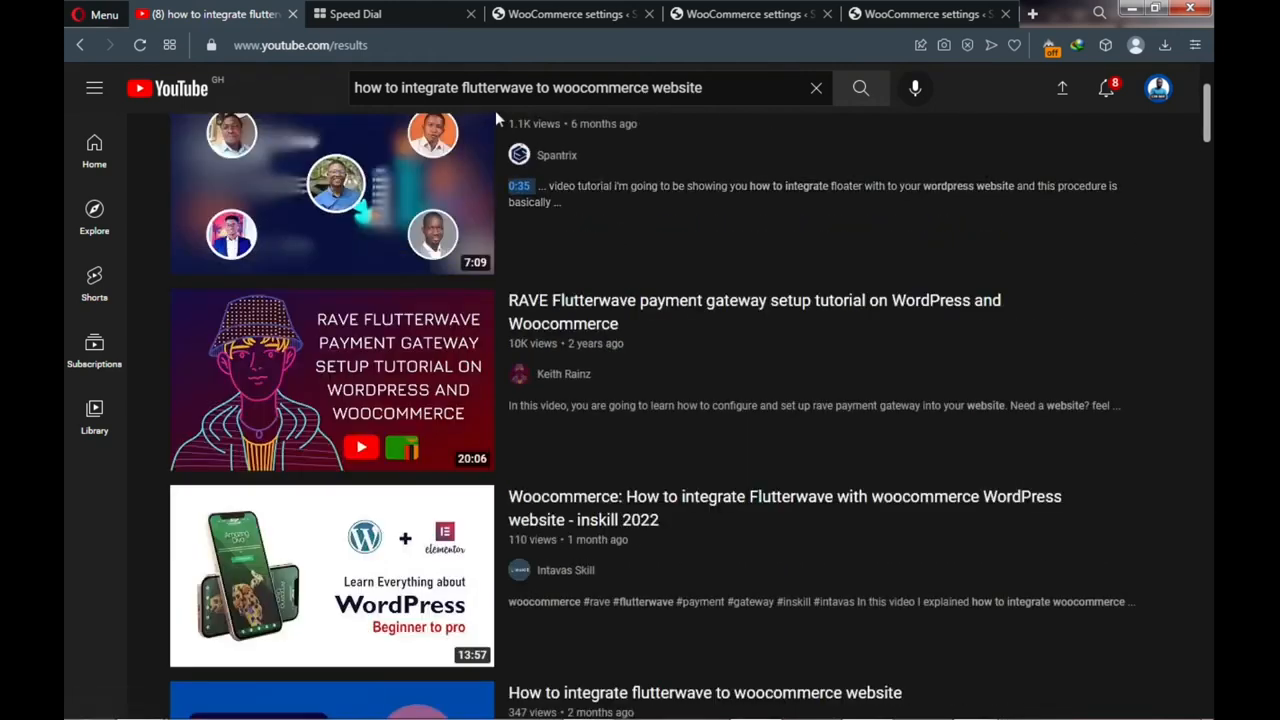
Replace "flutterwave" with "paypal" in the YouTube search phrase
drag(462, 88, 533, 88)
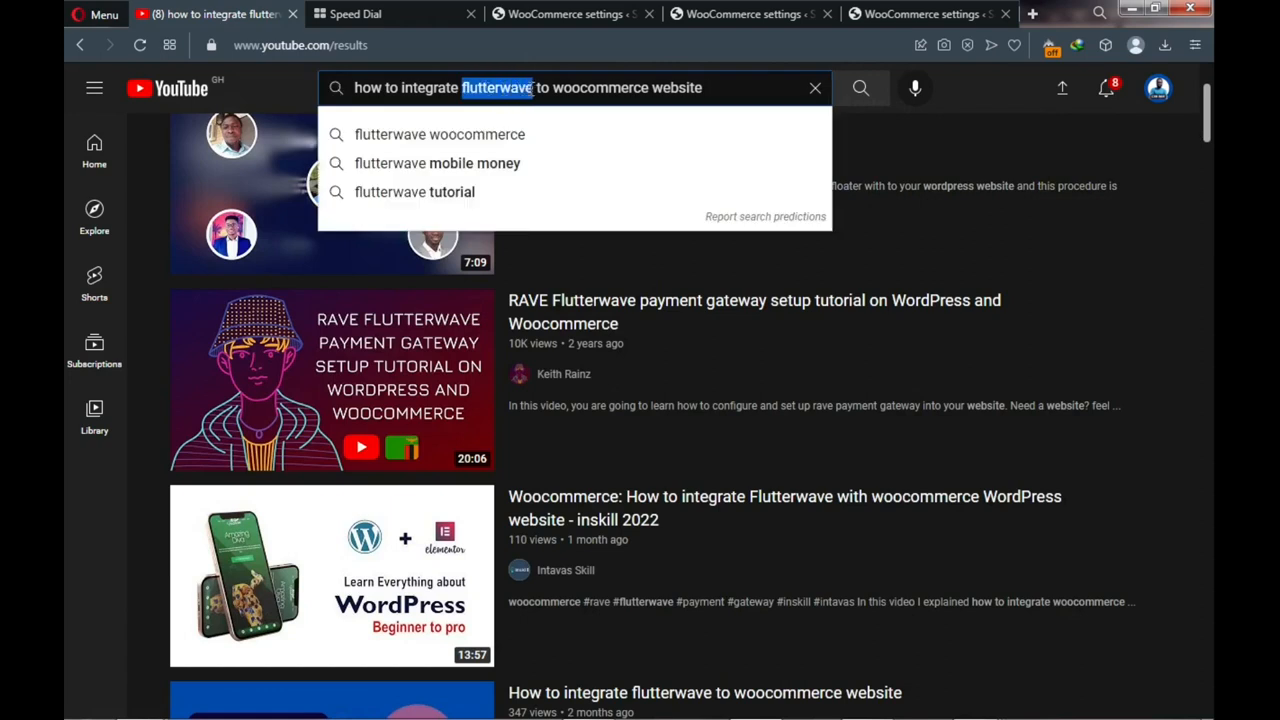
text(paypal)
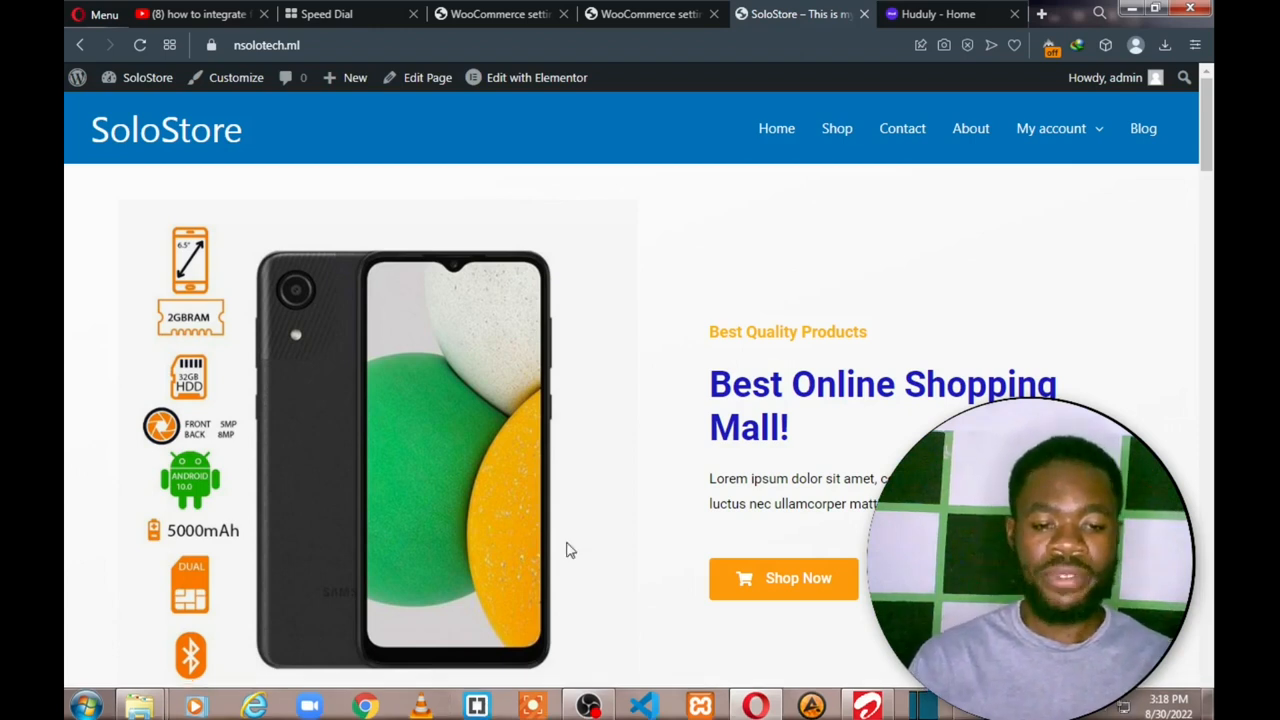
Switch from the SoloStore home page to the Huduly home page
click(915, 15)
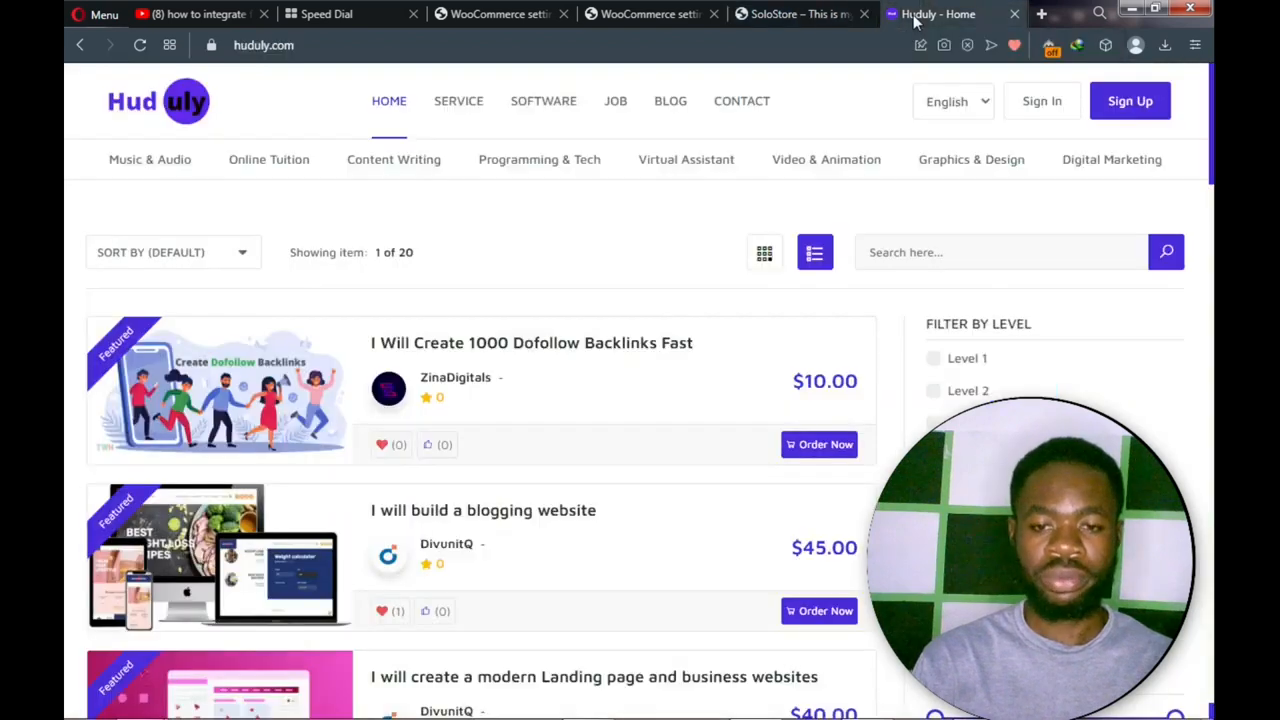